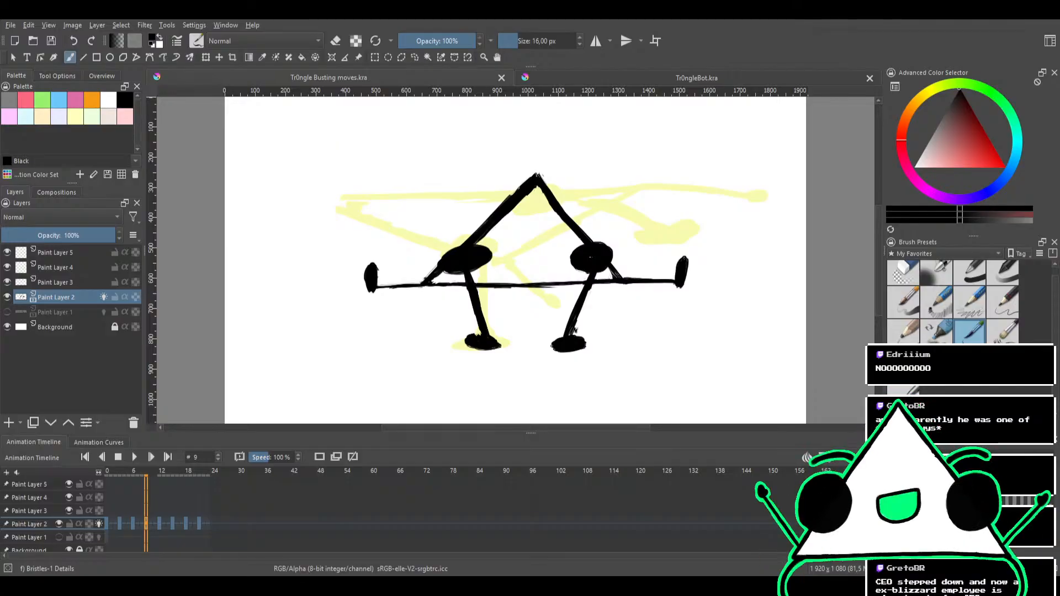
Open Tr0ngle Busting moves_002.kra and close the earlier Tr0ngle Busting moves.kra document
left_click(119, 475)
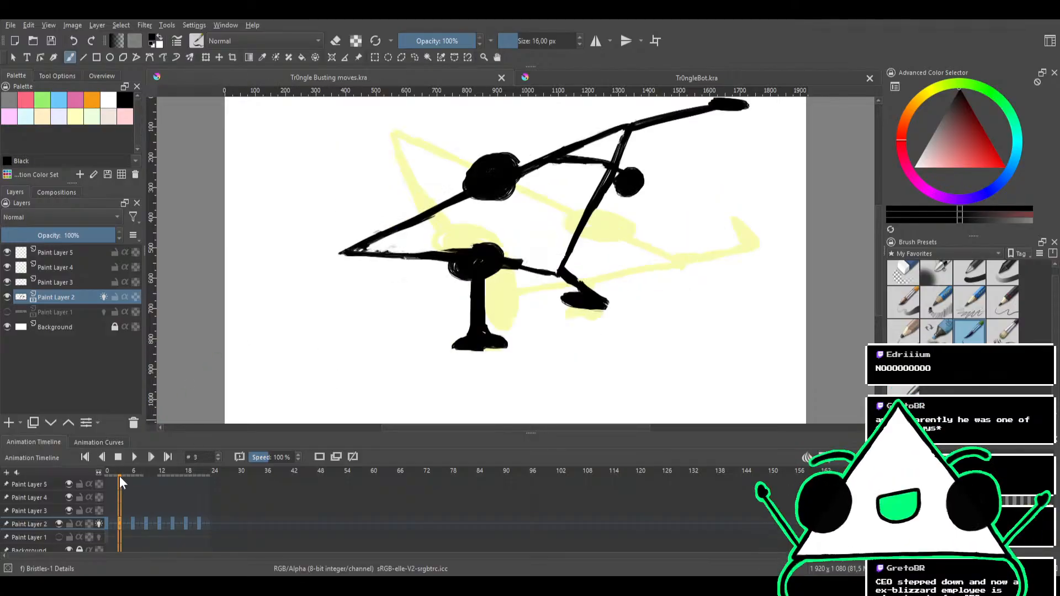
key("Left")
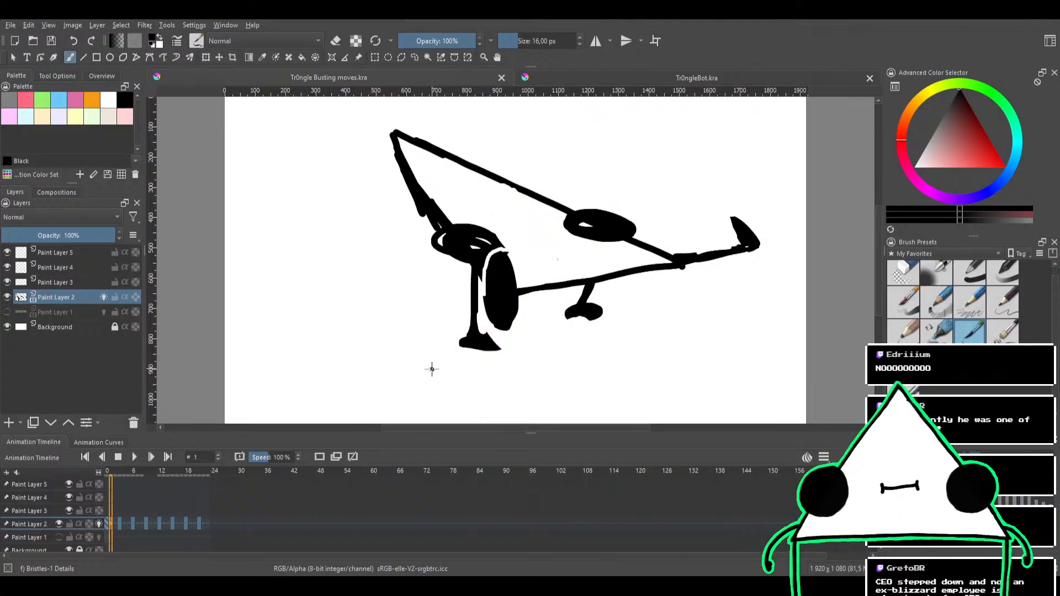
key("Right")
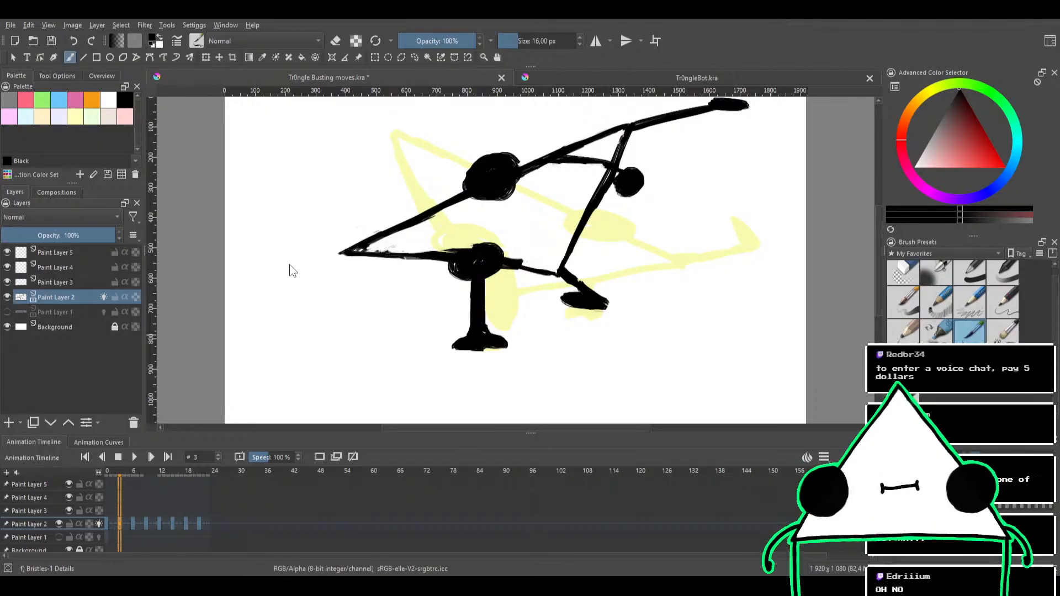
double_click(293, 292)
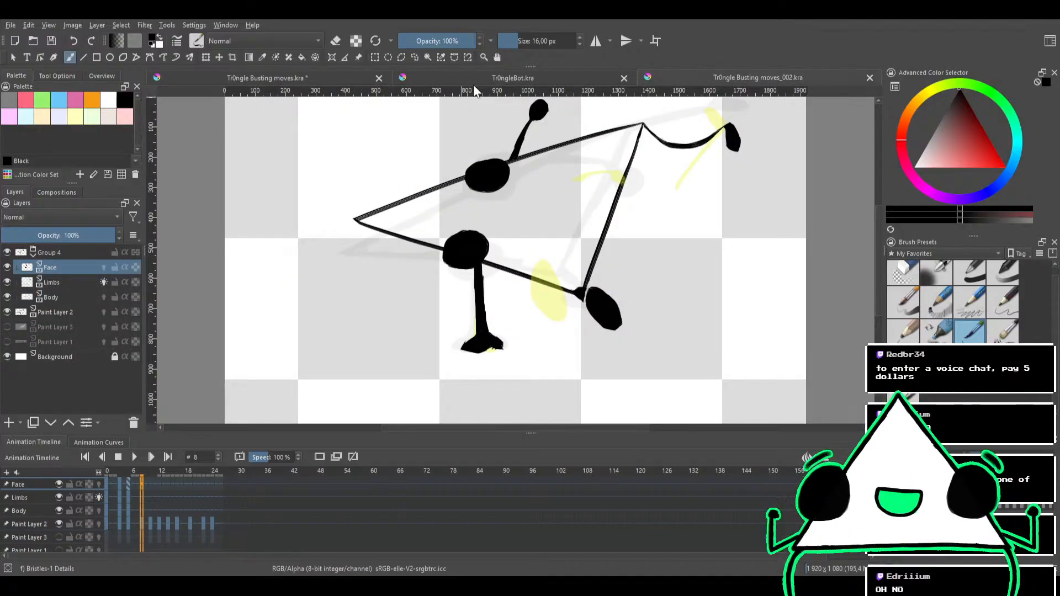
left_click(326, 74)
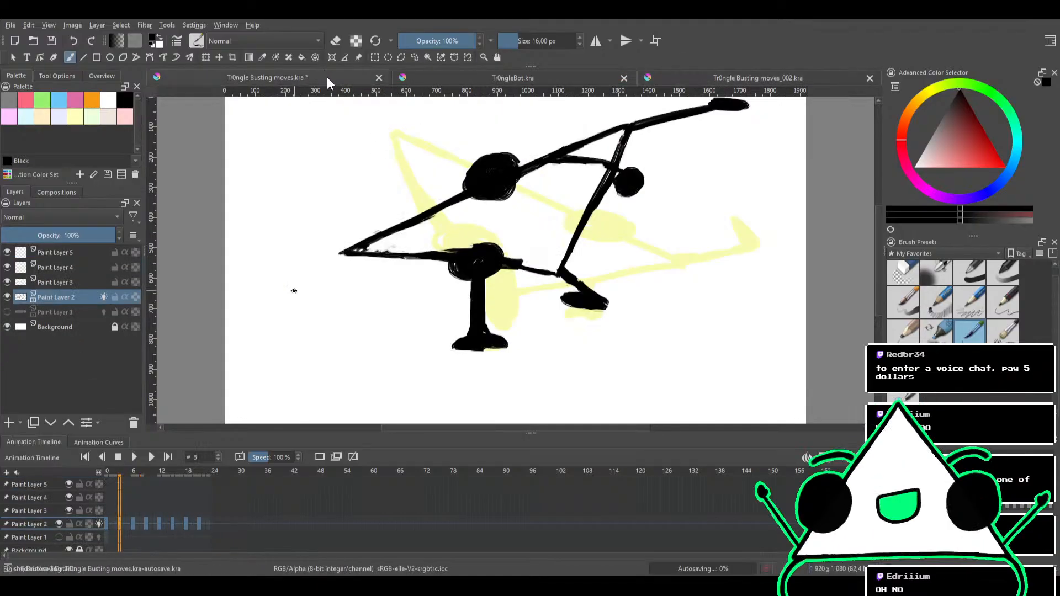
left_click(378, 78)
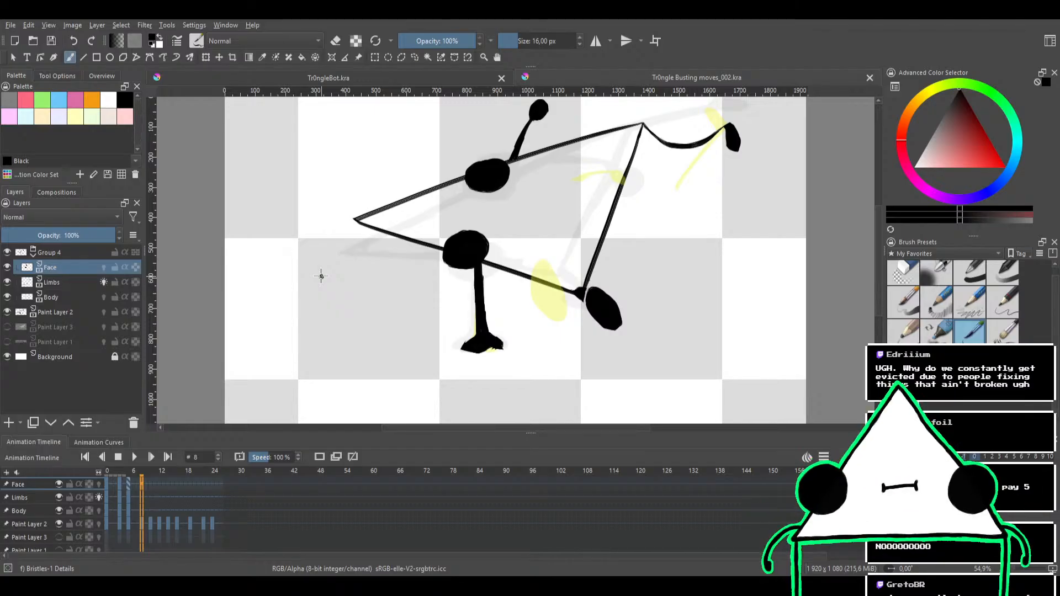
Review the inked poses frame by frame between frames 1 and 8, comparing the legs, body and eyes
left_click_drag(549, 322, 609, 212)
left_click_drag(529, 268, 582, 295)
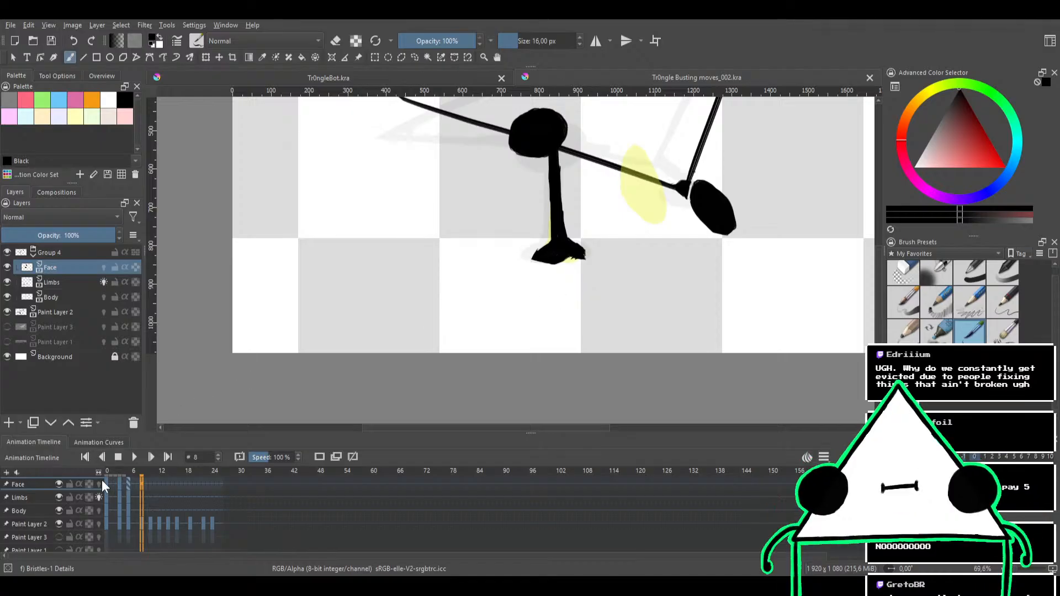
left_click(128, 470)
key("Left")
key("Left")
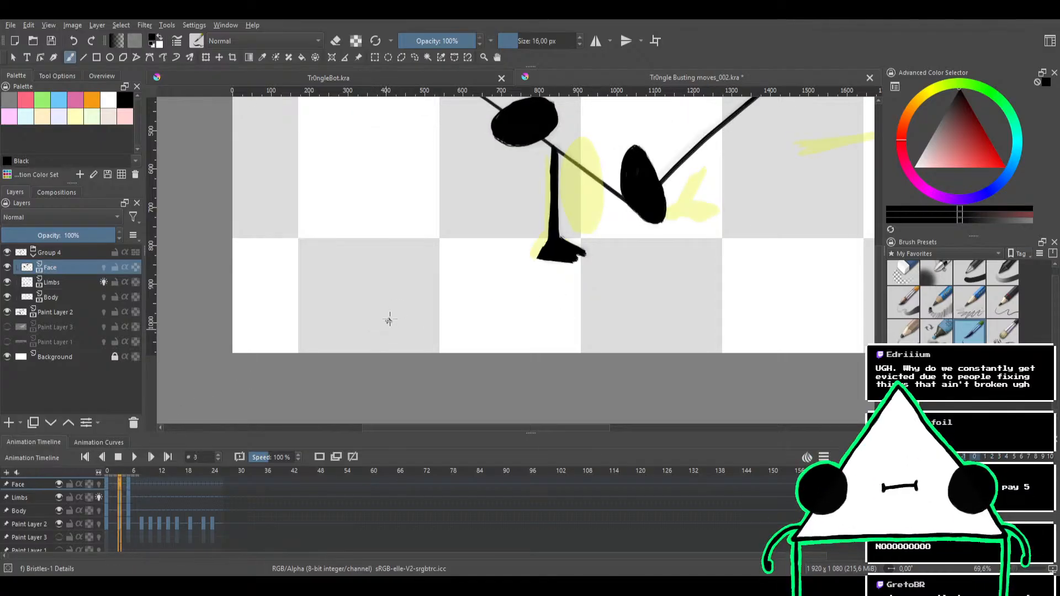
left_click_drag(434, 246, 383, 355)
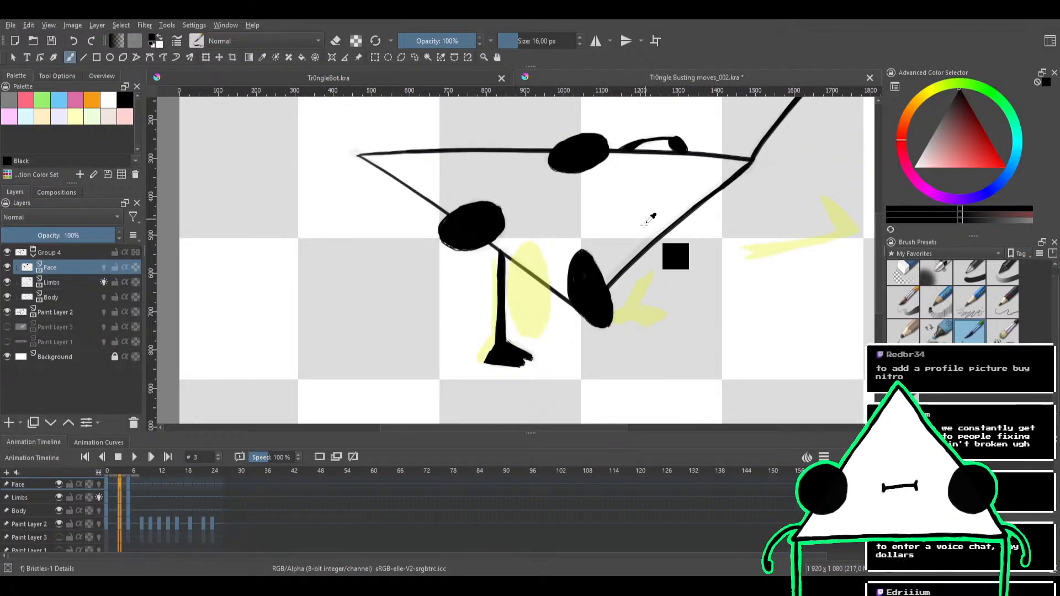
left_click_drag(649, 231, 629, 262)
key("Left")
key("Left")
key("Left")
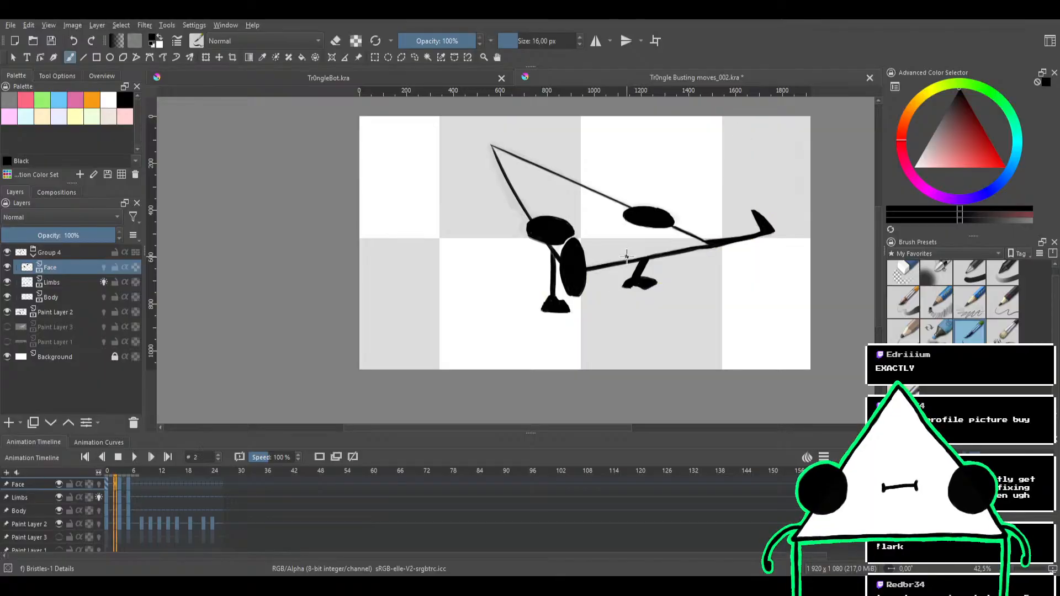
key("Right")
key("Right")
key("Right")
key("Right")
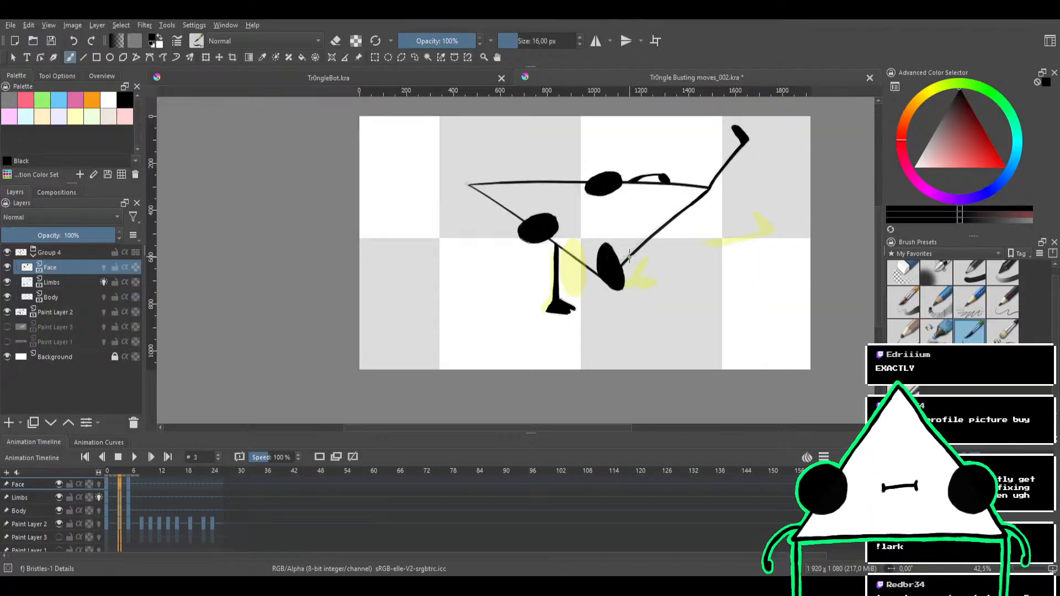
key("Right")
key("Right")
key("Right")
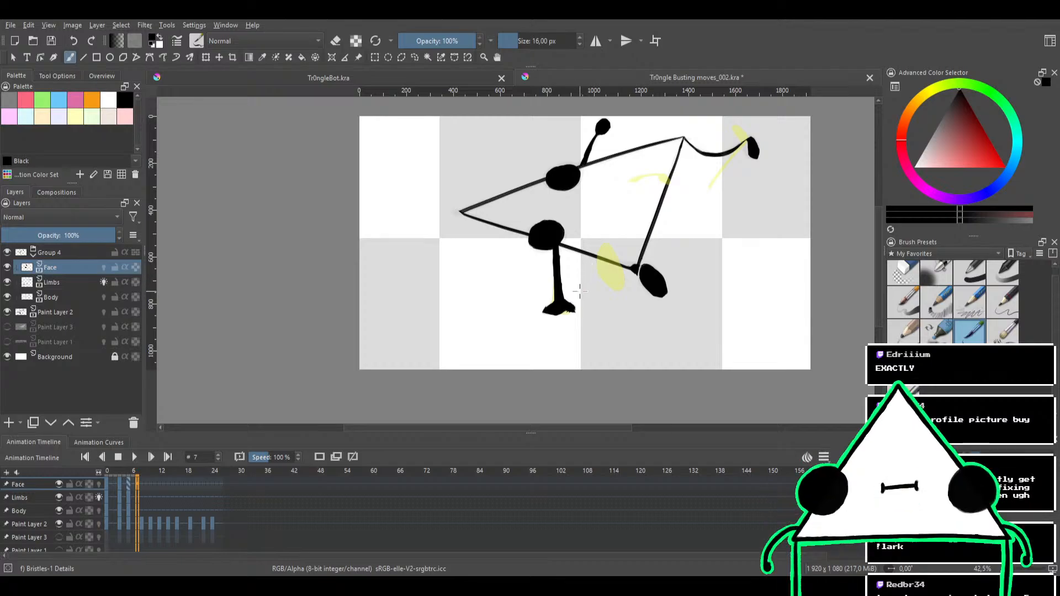
At frame 5, clean up the edge of the standing leg's foot on the Limbs layer with the Eraser Circle brush
key("Left")
key("Left")
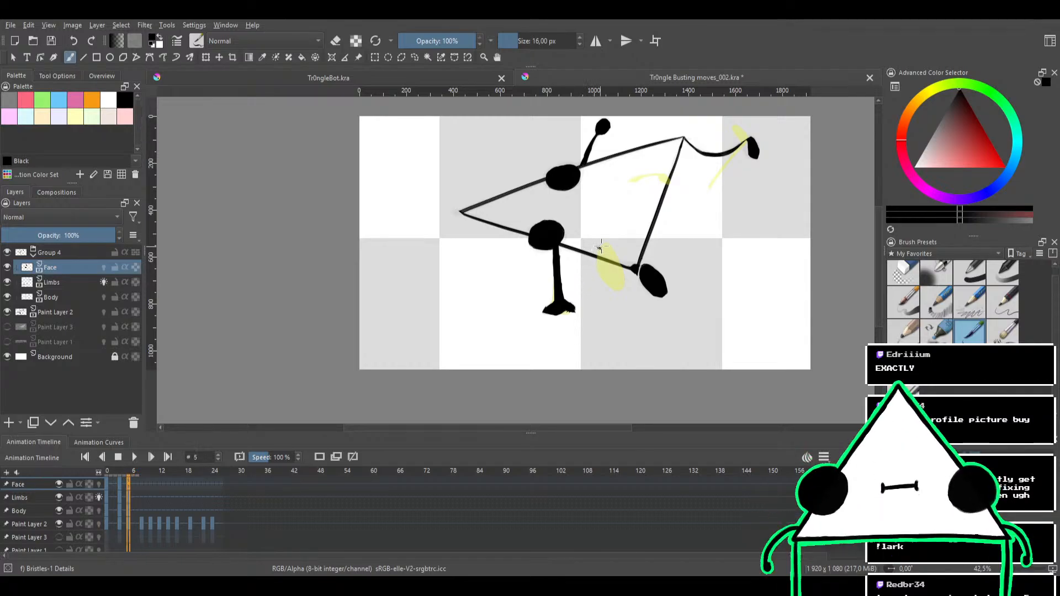
mouse_move(605, 250)
left_mouse_down()
mouse_move(596, 282)
mouse_move(656, 248)
left_mouse_up()
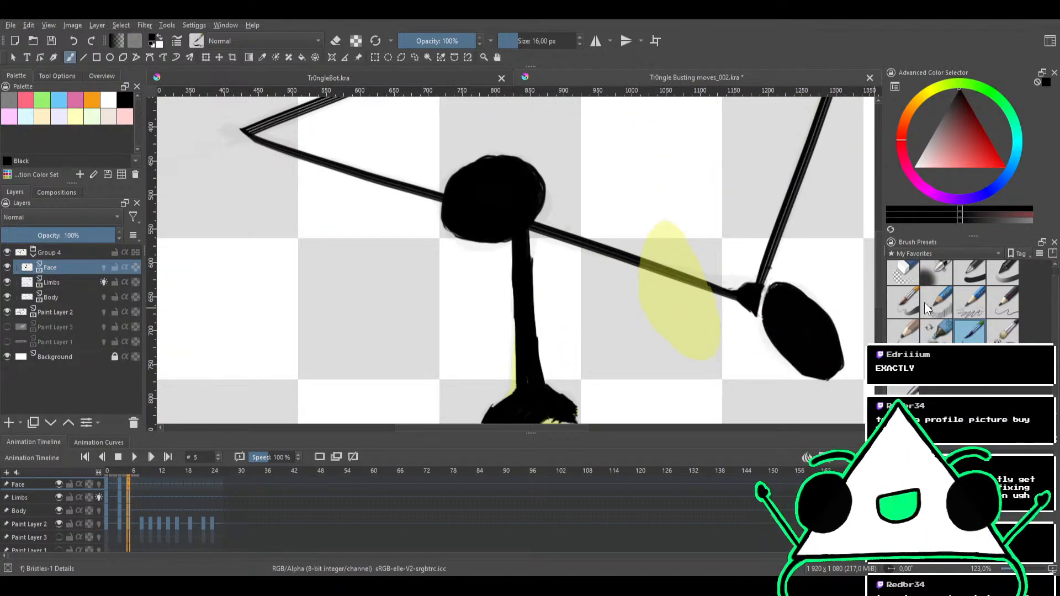
left_click(903, 273)
left_click_drag(565, 276, 544, 271)
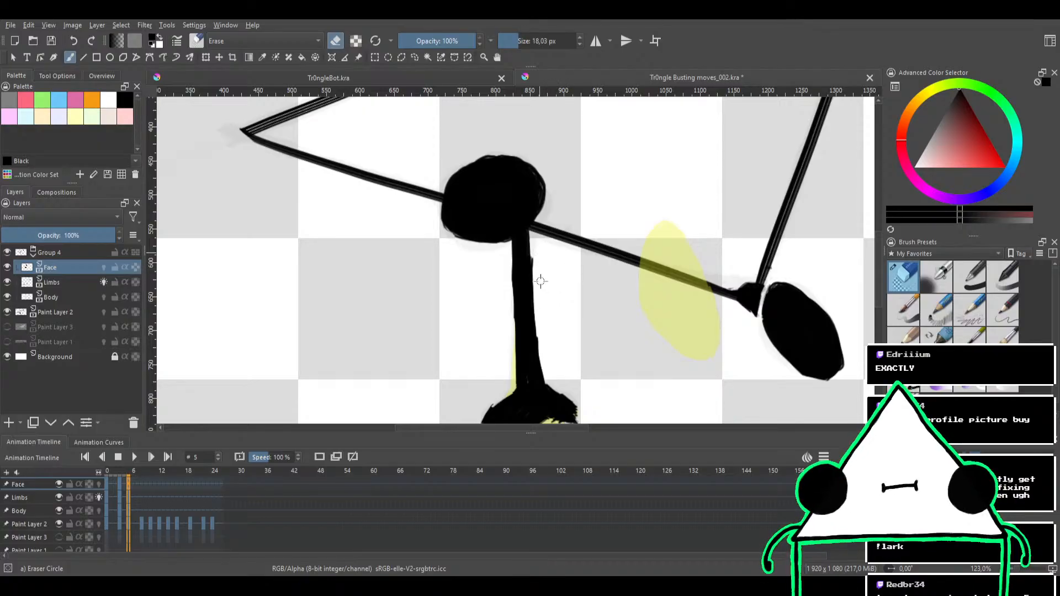
left_click(83, 283)
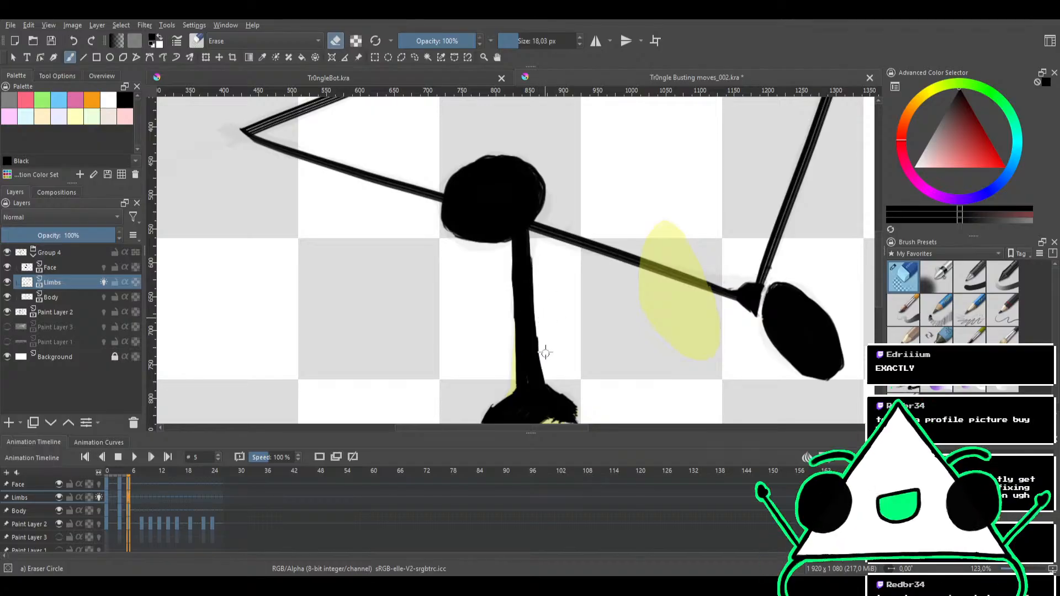
left_click_drag(588, 345, 547, 255)
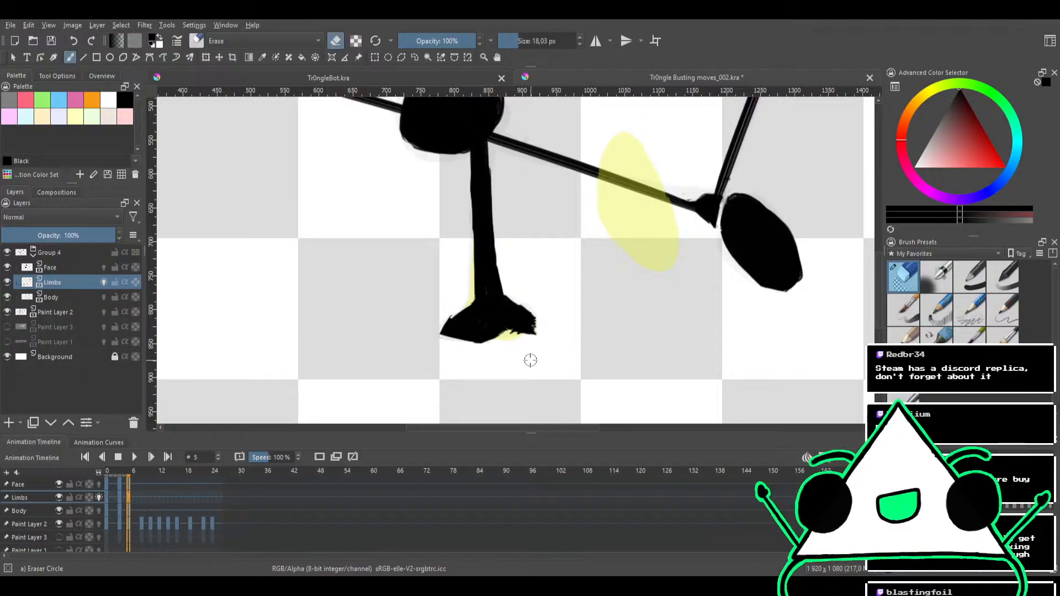
left_click_drag(510, 340, 526, 339)
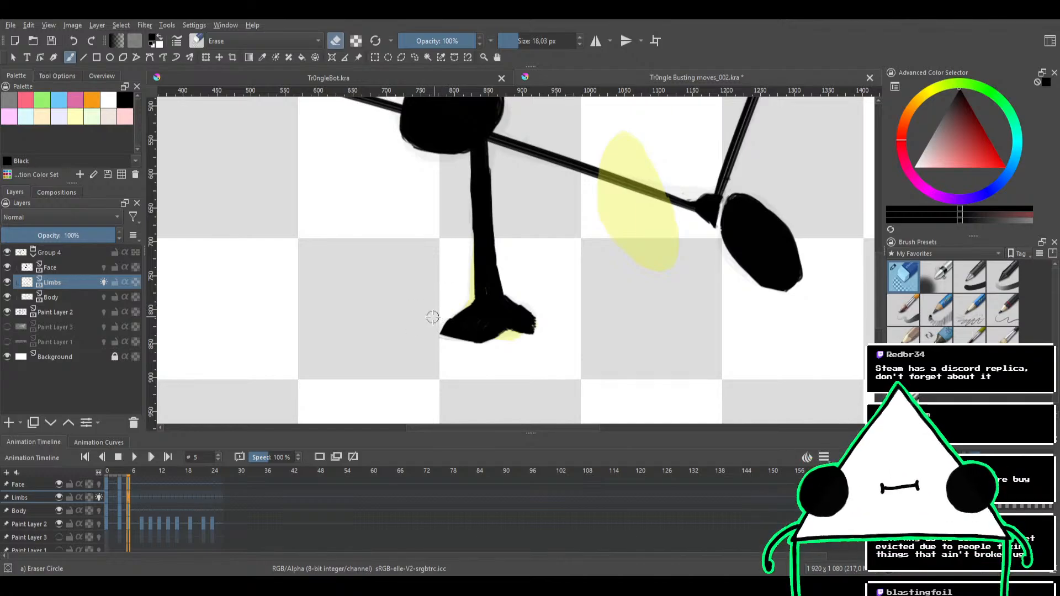
Reduce the eraser to 6.75 px and clean the gap between the triangle's lower corner joint and the adjacent black oval
mouse_move(544, 253)
left_mouse_down()
mouse_move(509, 237)
mouse_move(508, 255)
mouse_move(527, 246)
mouse_move(476, 307)
left_mouse_up()
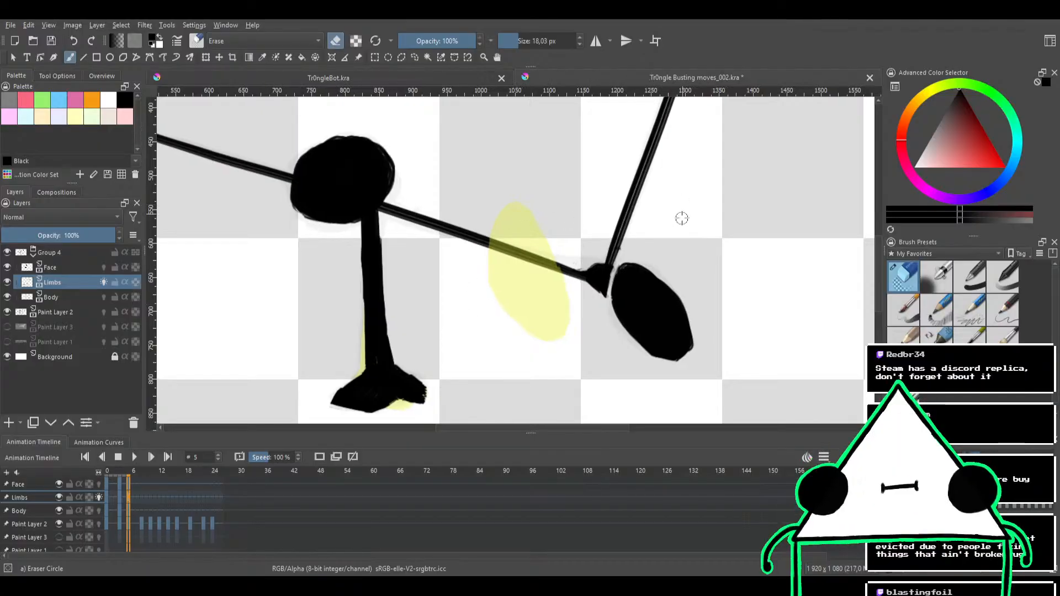
mouse_move(679, 216)
left_mouse_down()
mouse_move(639, 240)
mouse_move(645, 224)
mouse_move(606, 264)
mouse_move(637, 218)
mouse_move(598, 274)
mouse_move(622, 205)
mouse_move(615, 227)
mouse_move(646, 246)
left_mouse_up()
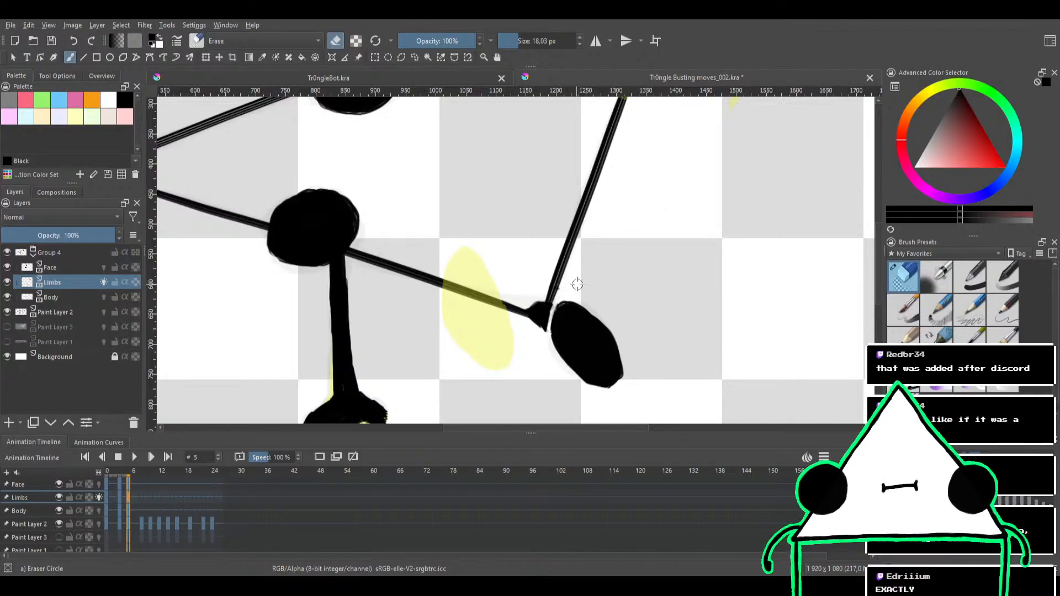
scroll(569, 289, "up", 5)
left_click_drag(572, 271, 573, 213)
left_click_drag(567, 233, 584, 233)
left_click_drag(557, 238, 516, 319)
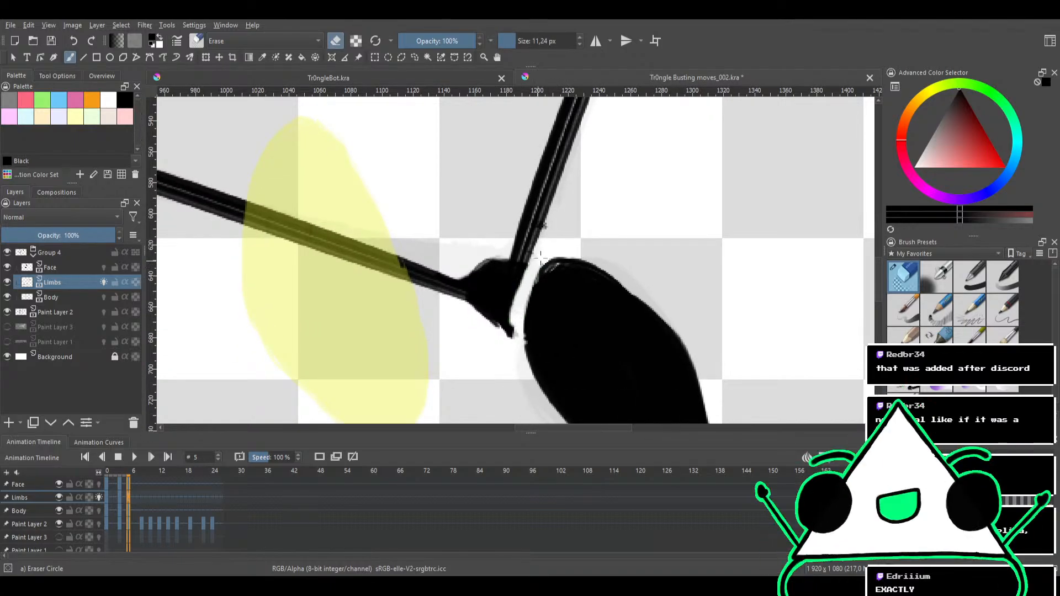
key("ctrl+z")
left_click_drag(551, 257, 520, 310)
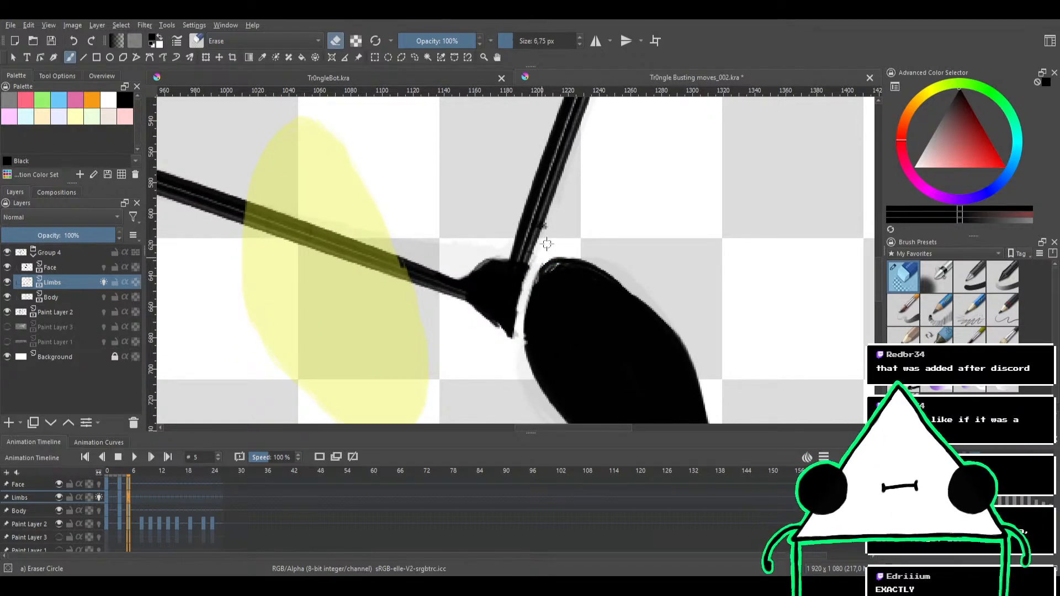
left_click_drag(546, 245, 517, 355)
mouse_move(551, 251)
left_mouse_down()
mouse_move(534, 412)
mouse_move(557, 262)
mouse_move(547, 333)
left_mouse_up()
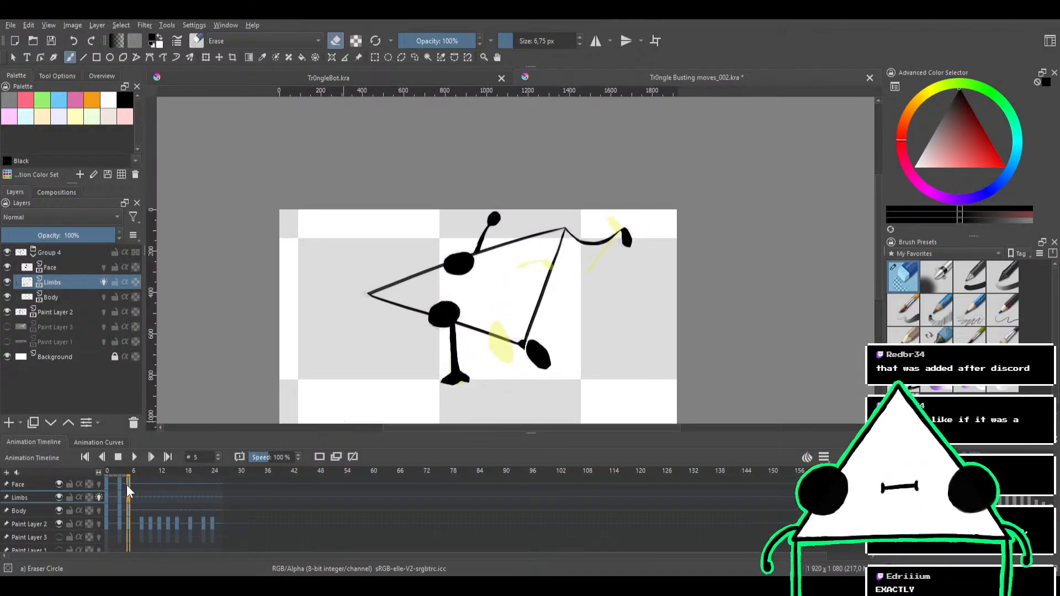
Play the animation from the beginning to check the motion, and stop the playback
left_click(141, 471)
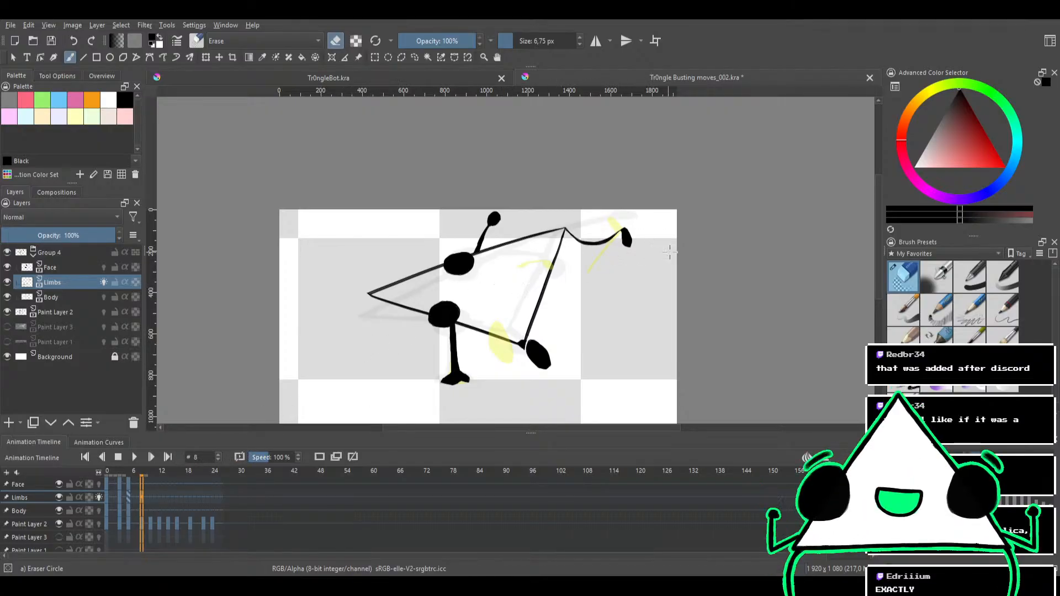
left_click(104, 282)
left_click(104, 282)
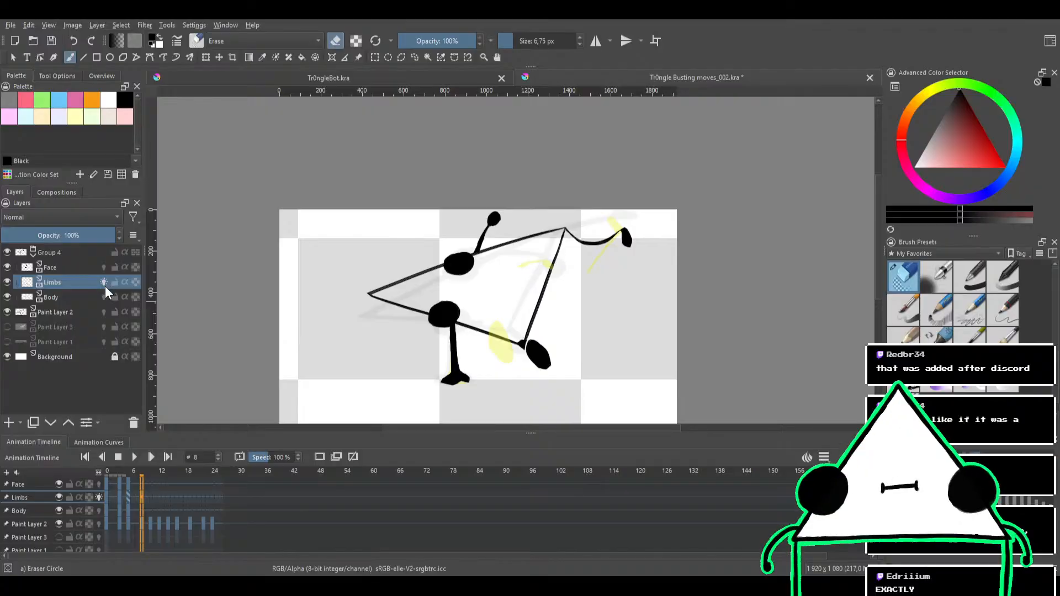
left_click(108, 470)
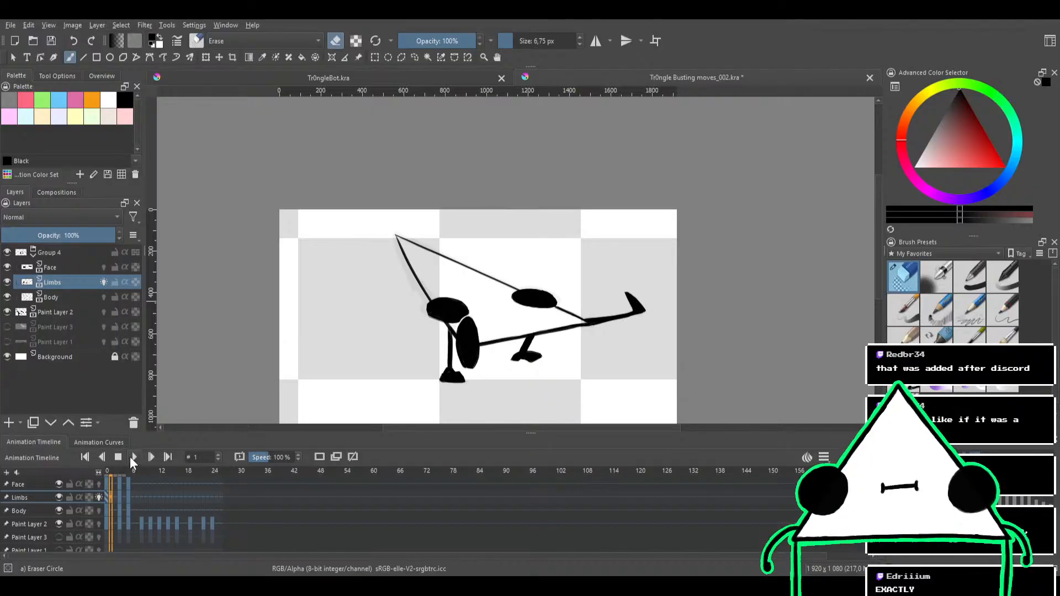
left_click(132, 457)
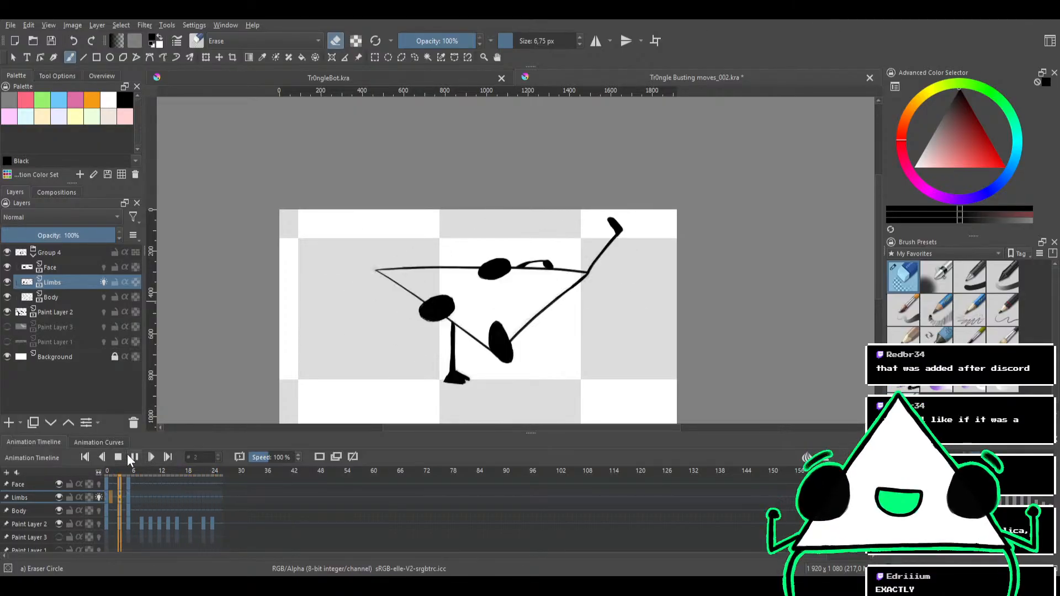
left_click(118, 457)
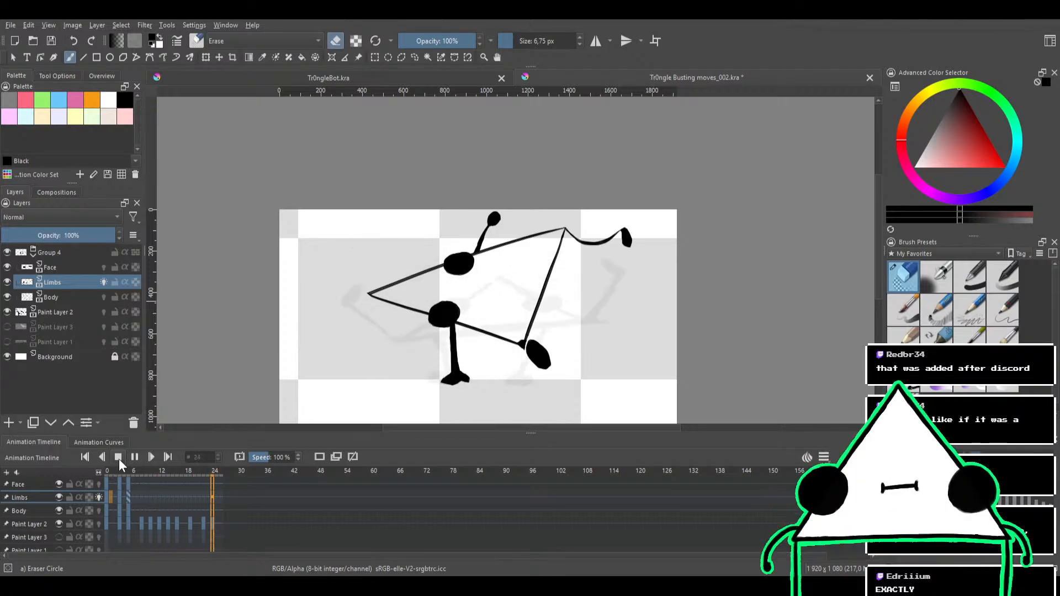
left_click(120, 458)
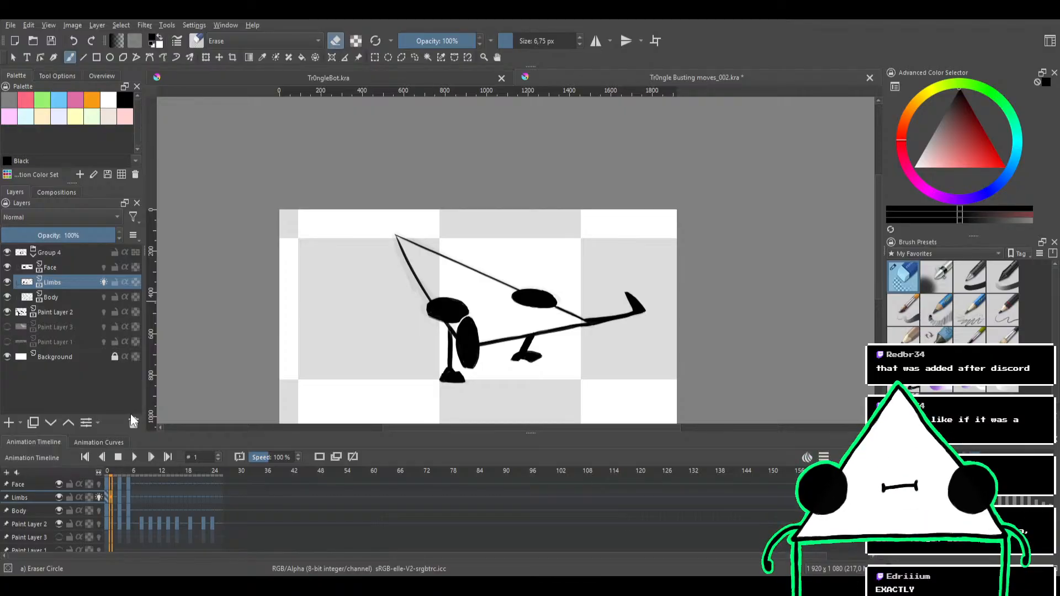
Examine the limbs at frame 1 and the pose at frame 8 against its onion skin and rough sketch
scroll(500, 298, "up", 5)
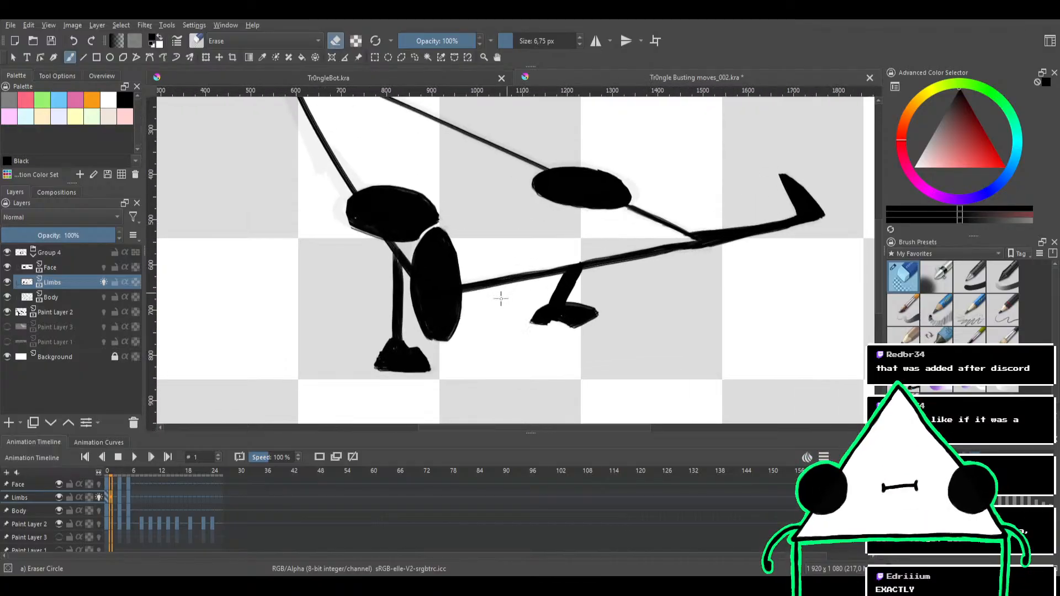
left_click_drag(461, 345, 498, 296)
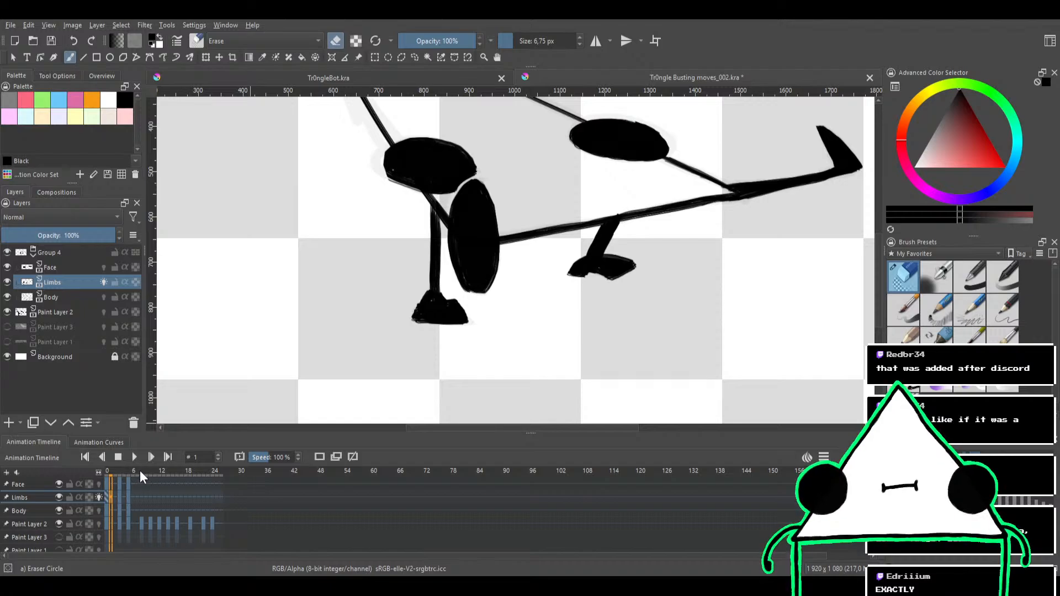
left_click(141, 472)
scroll(519, 276, "down", 3)
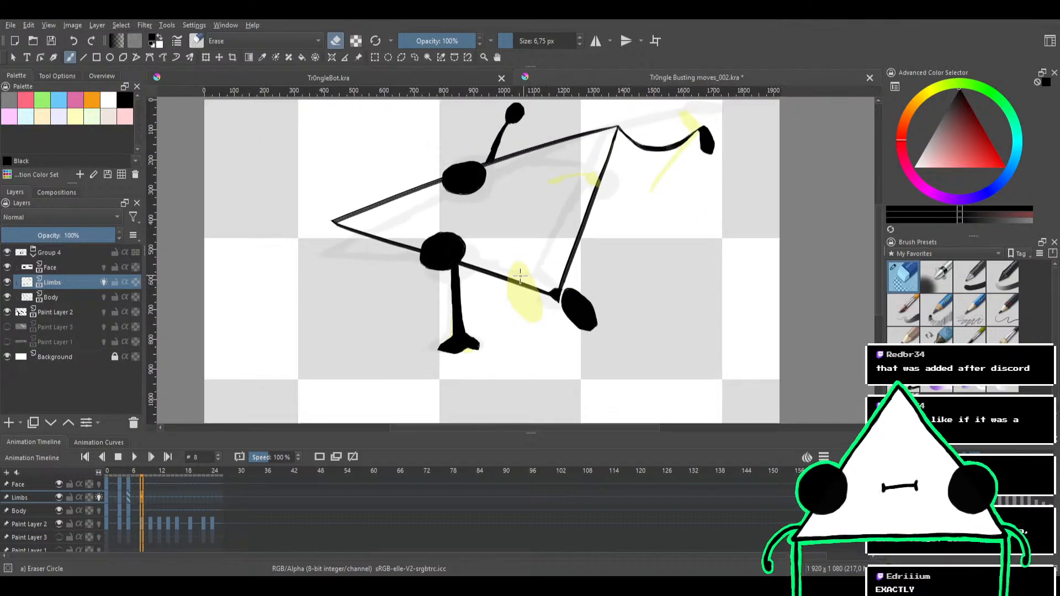
left_click_drag(527, 254, 539, 282)
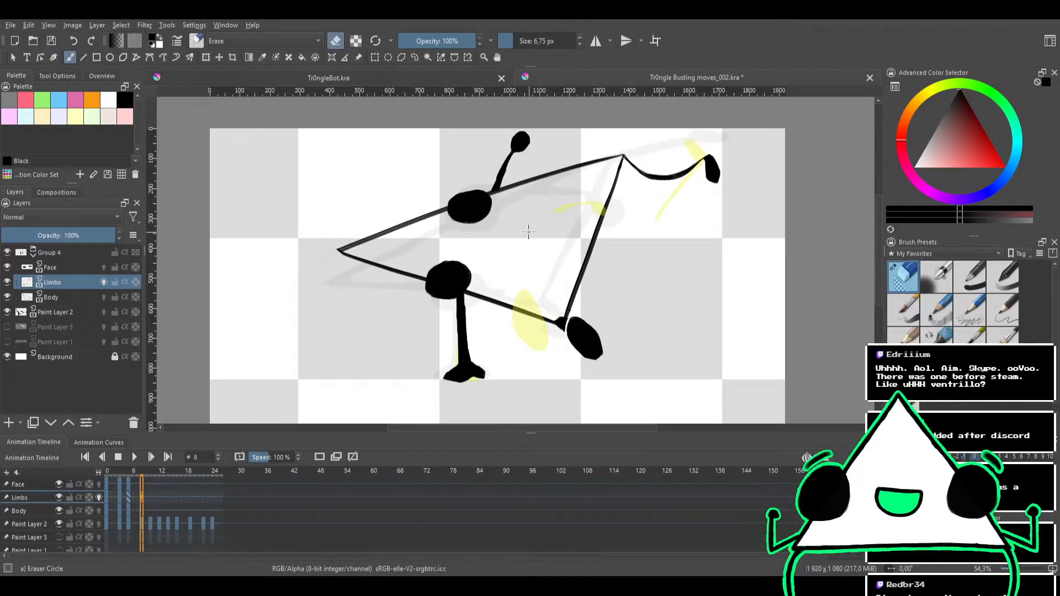
mouse_move(529, 277)
left_mouse_down()
mouse_move(544, 246)
mouse_move(534, 264)
left_mouse_up()
scroll(534, 265, "up", 5)
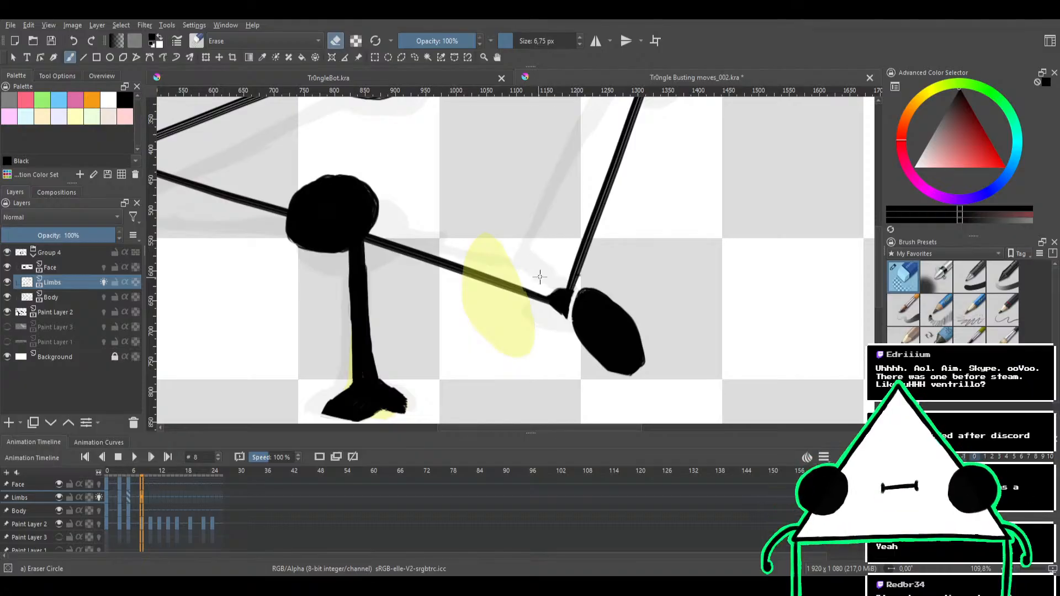
mouse_move(548, 247)
left_mouse_down()
mouse_move(536, 232)
mouse_move(521, 258)
mouse_move(516, 250)
mouse_move(596, 230)
mouse_move(562, 269)
mouse_move(568, 229)
mouse_move(591, 232)
mouse_move(504, 342)
mouse_move(568, 253)
mouse_move(565, 275)
left_mouse_up()
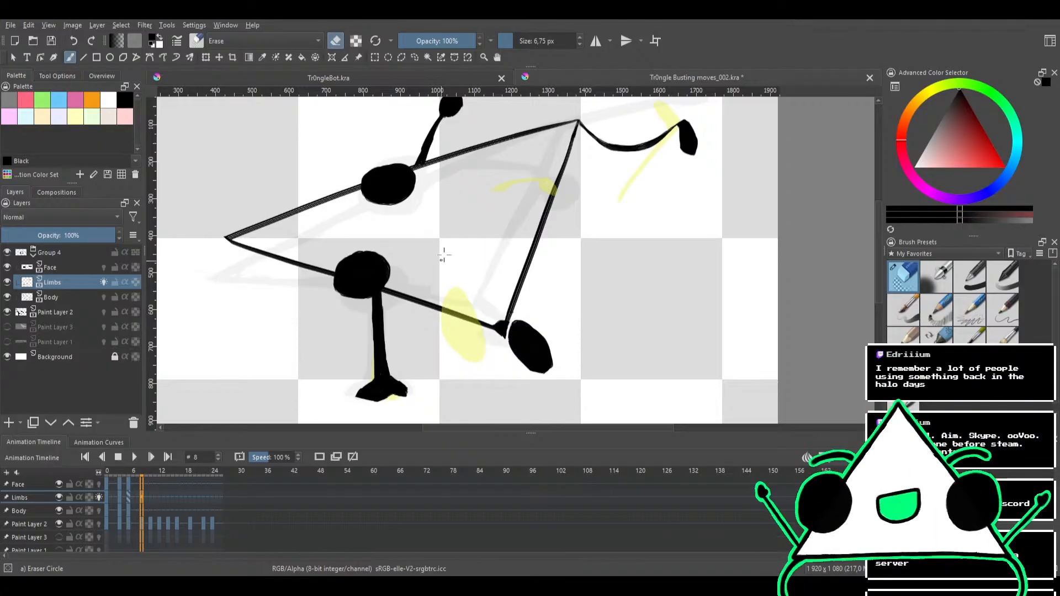
At frame 8, enlarge the eraser to 47.01 px and erase the triangle's outline on the Body layer
left_click_drag(457, 258, 506, 237)
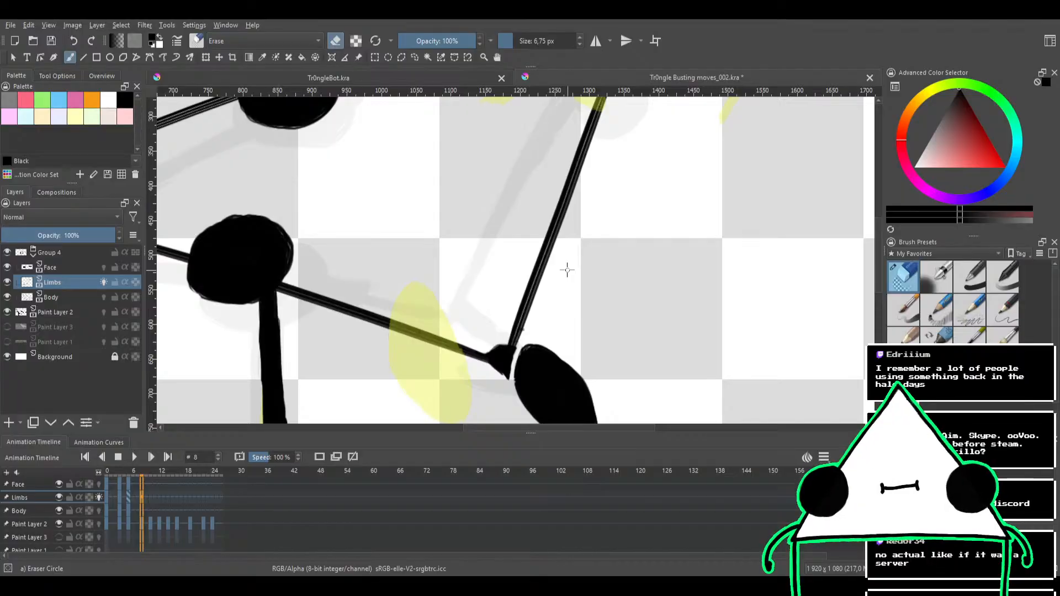
scroll(480, 232, "down", 4)
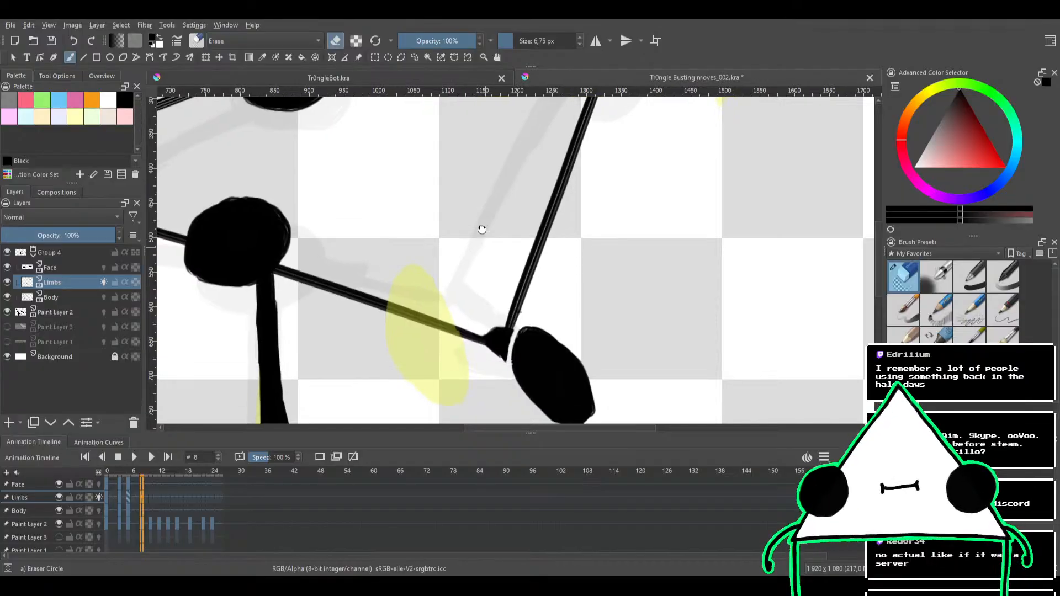
left_click_drag(476, 203, 473, 257)
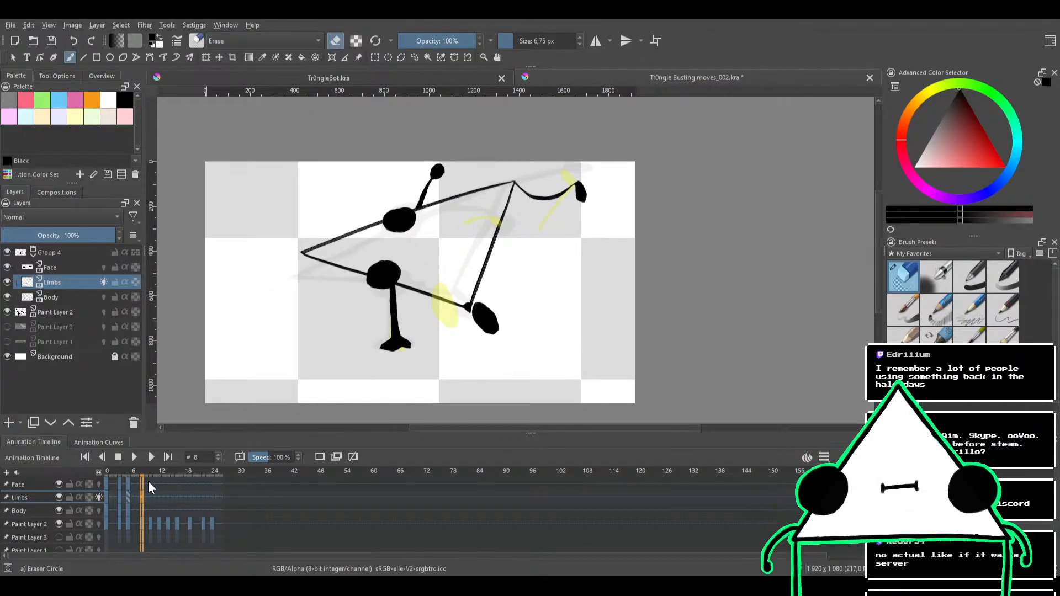
left_click(68, 296)
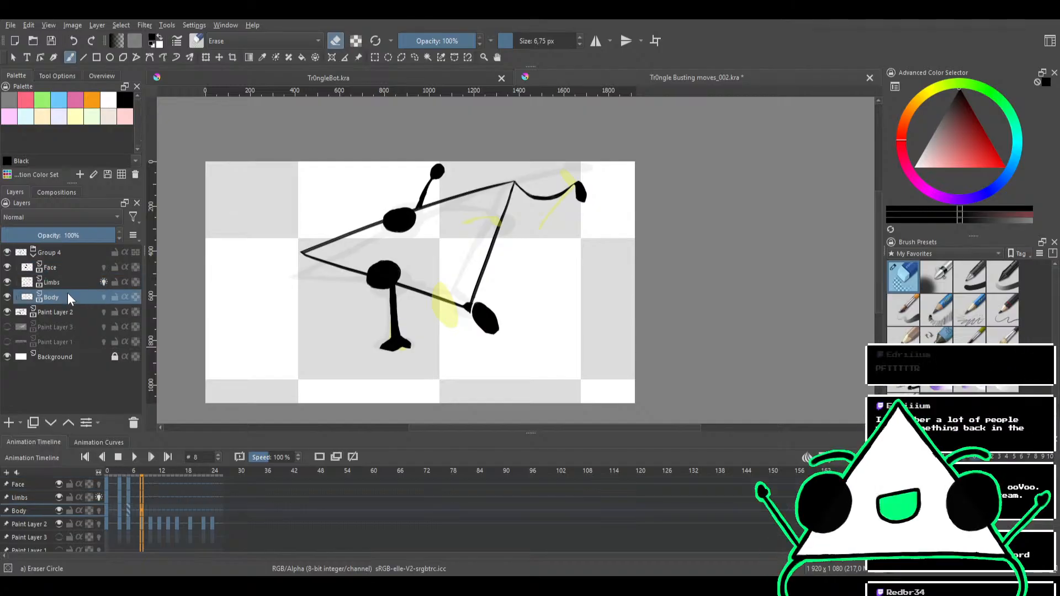
left_click_drag(393, 258, 414, 258)
mouse_move(480, 250)
left_mouse_down()
mouse_move(457, 312)
mouse_move(434, 330)
mouse_move(510, 280)
mouse_move(507, 264)
mouse_move(448, 304)
mouse_move(434, 334)
mouse_move(527, 182)
mouse_move(300, 245)
mouse_move(390, 219)
mouse_move(288, 267)
mouse_move(362, 245)
mouse_move(299, 273)
mouse_move(338, 269)
mouse_move(292, 255)
mouse_move(456, 304)
left_mouse_up()
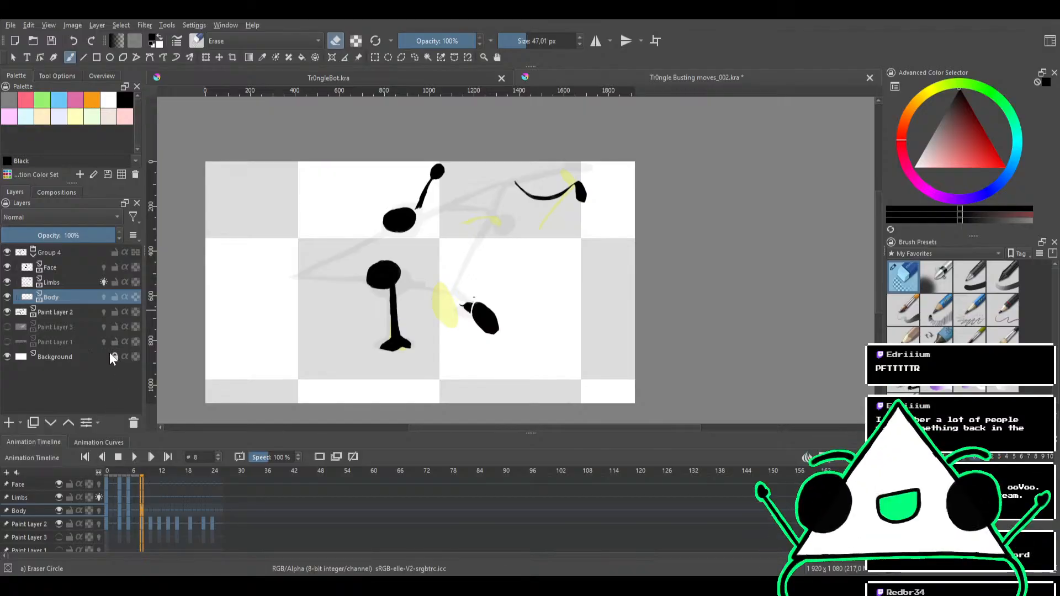
Turn off onion skins for the Limbs layer and erase both arms and both legs from it at frame 8
left_click(103, 282)
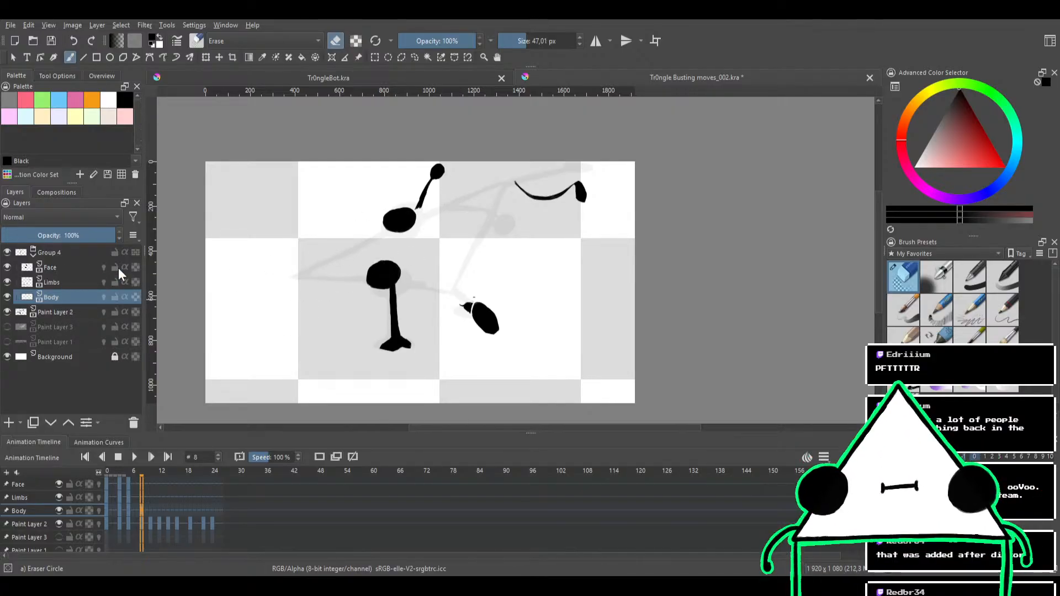
left_click(71, 284)
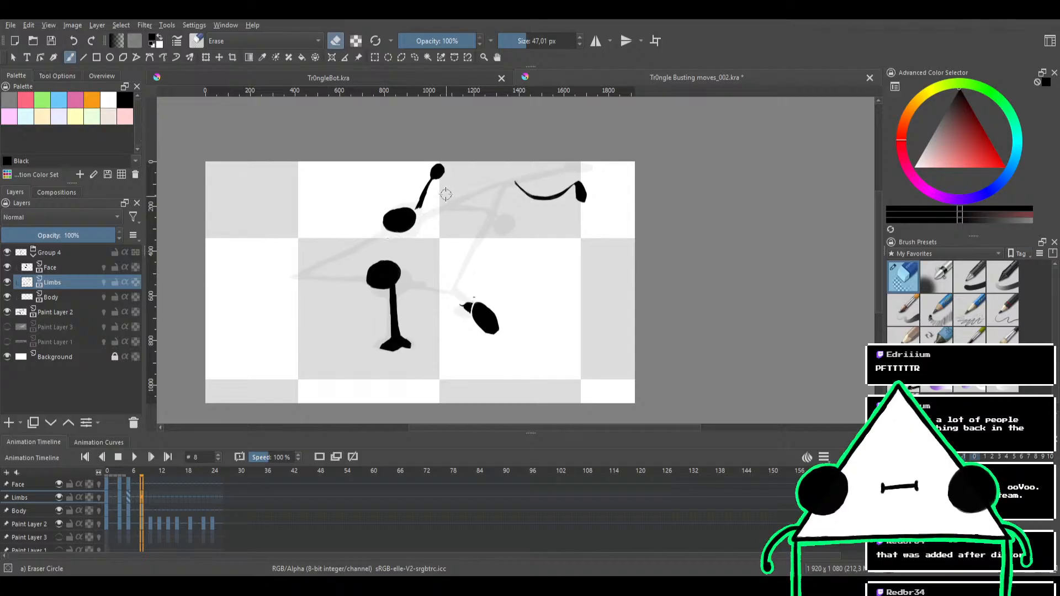
mouse_move(417, 211)
left_mouse_down()
mouse_move(393, 223)
mouse_move(449, 159)
left_mouse_up()
mouse_move(395, 259)
left_mouse_down()
mouse_move(384, 343)
mouse_move(412, 298)
mouse_move(379, 363)
mouse_move(408, 320)
mouse_move(403, 344)
left_mouse_up()
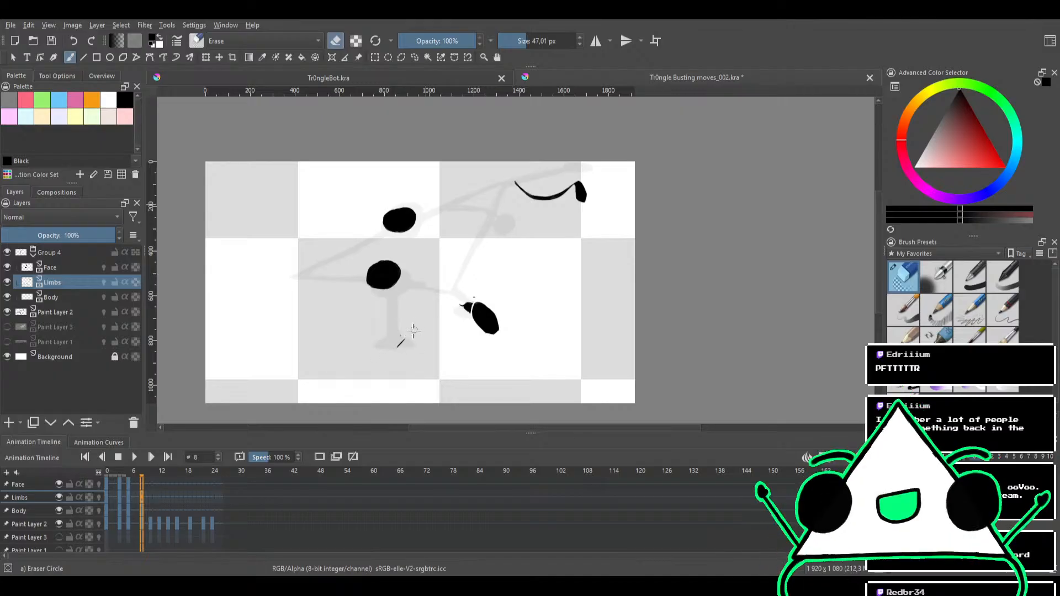
mouse_move(489, 285)
left_mouse_down()
mouse_move(422, 339)
mouse_move(509, 293)
mouse_move(430, 341)
mouse_move(481, 307)
mouse_move(510, 301)
mouse_move(447, 358)
mouse_move(519, 318)
left_mouse_up()
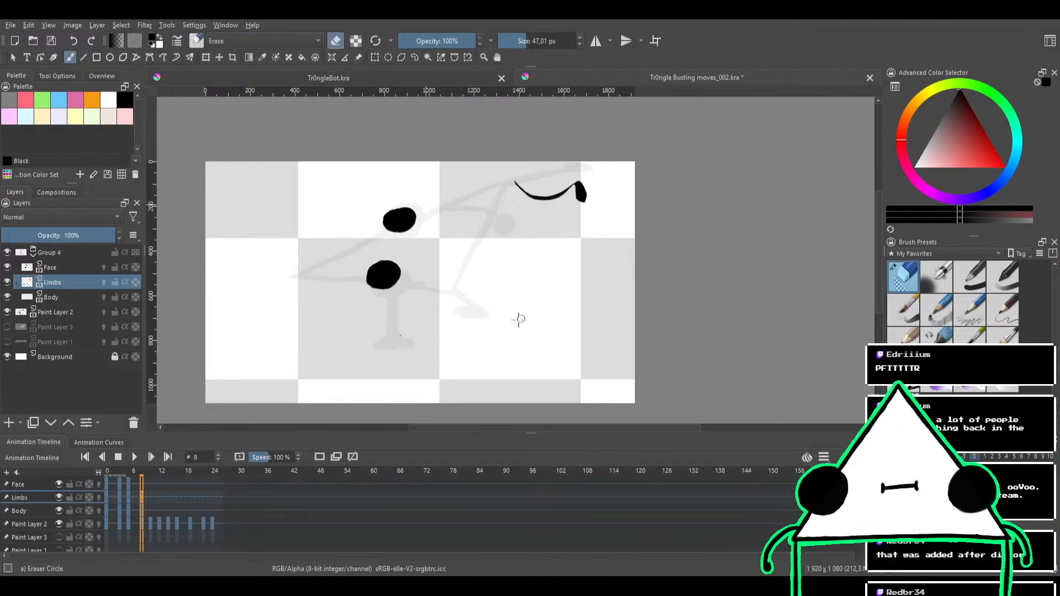
mouse_move(599, 195)
left_mouse_down()
mouse_move(504, 215)
mouse_move(582, 187)
mouse_move(482, 202)
mouse_move(555, 180)
mouse_move(546, 178)
mouse_move(453, 202)
left_mouse_up()
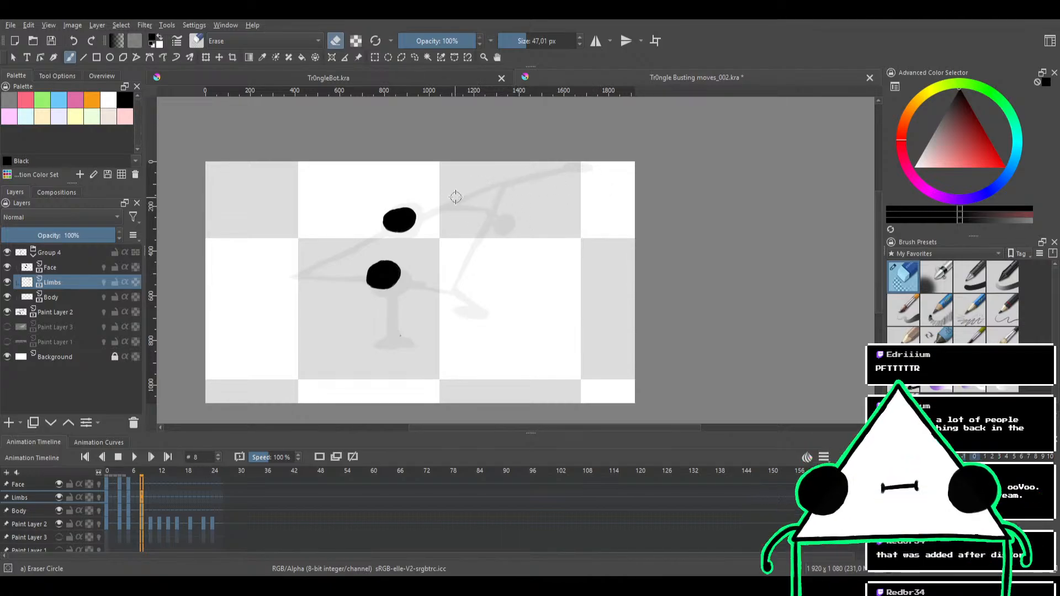
Erase the two black eye ovals from the Face layer at frame 8
left_click(74, 267)
mouse_move(392, 215)
left_mouse_down()
mouse_move(382, 237)
mouse_move(406, 215)
mouse_move(415, 226)
mouse_move(403, 234)
mouse_move(386, 220)
mouse_move(408, 210)
mouse_move(409, 229)
mouse_move(396, 236)
mouse_move(388, 221)
mouse_move(410, 227)
mouse_move(393, 245)
mouse_move(379, 237)
mouse_move(400, 253)
mouse_move(389, 294)
mouse_move(374, 295)
mouse_move(396, 247)
mouse_move(354, 298)
left_mouse_up()
mouse_move(385, 239)
left_mouse_down()
mouse_move(372, 293)
mouse_move(362, 282)
left_mouse_up()
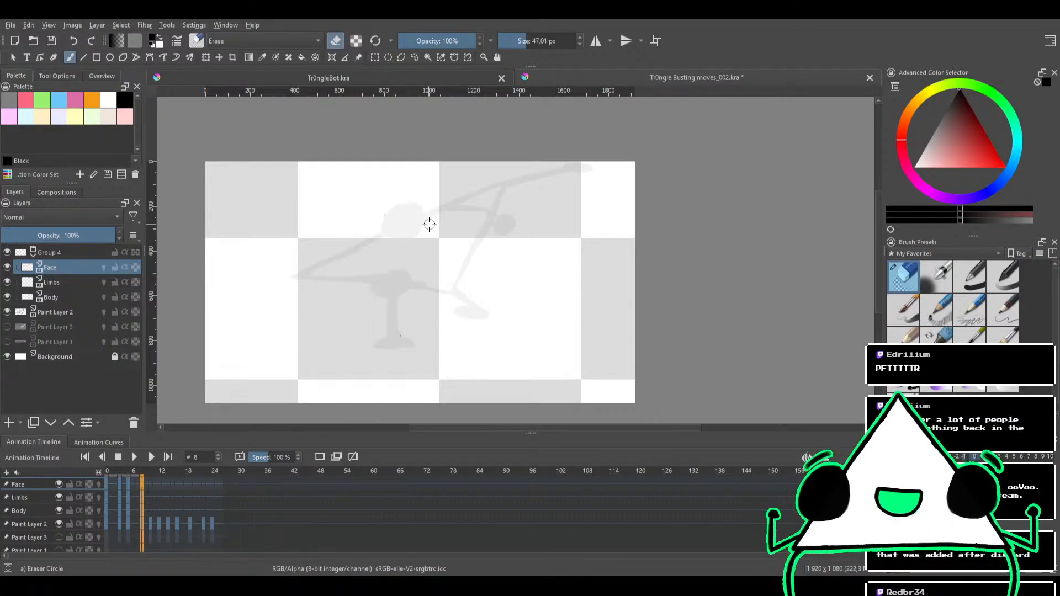
left_click_drag(429, 225, 450, 221)
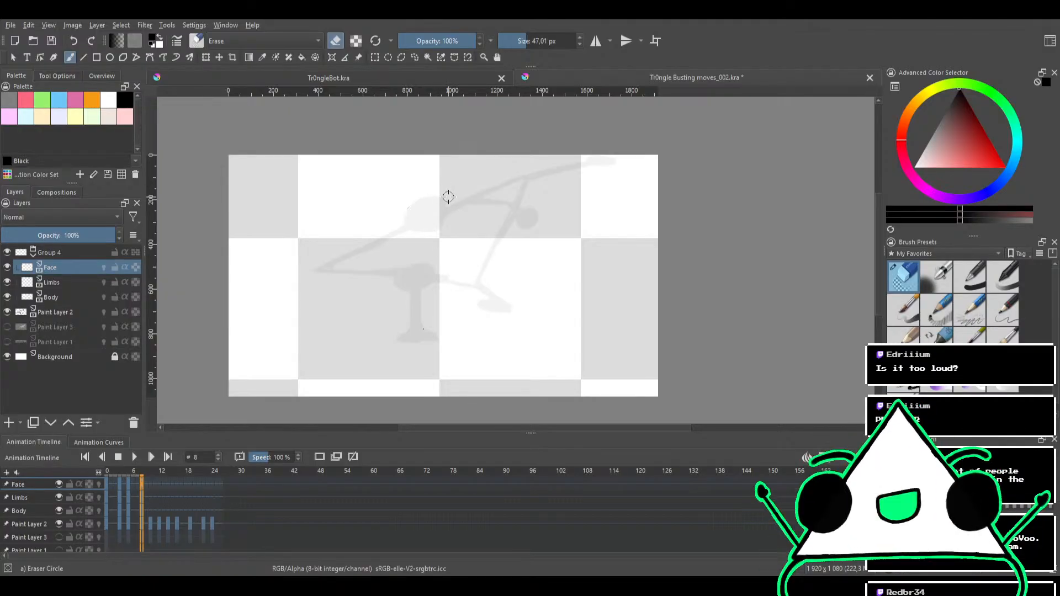
Erase the leftover ink speck beside the sketched standing leg on the Limbs layer
left_click_drag(409, 231, 445, 170)
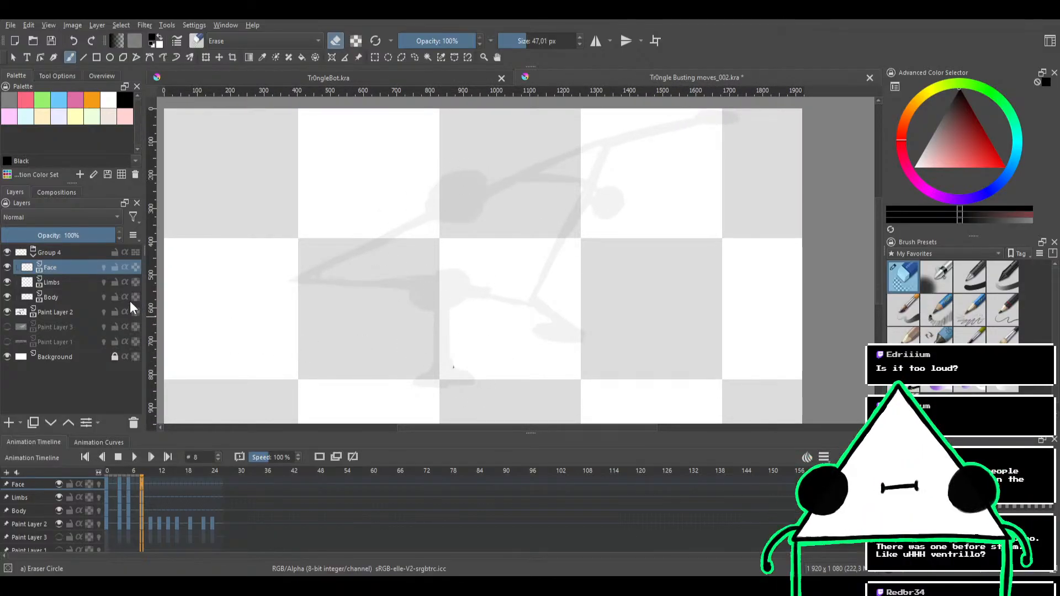
left_click(109, 283)
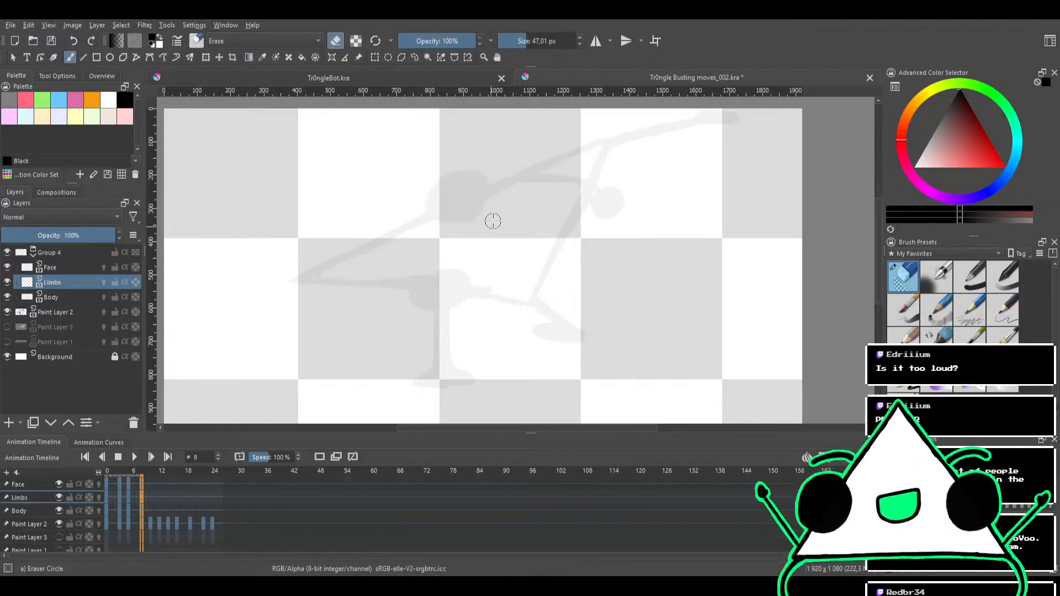
mouse_move(487, 238)
left_mouse_down()
mouse_move(450, 226)
mouse_move(457, 208)
mouse_move(497, 198)
mouse_move(520, 237)
mouse_move(505, 240)
left_mouse_up()
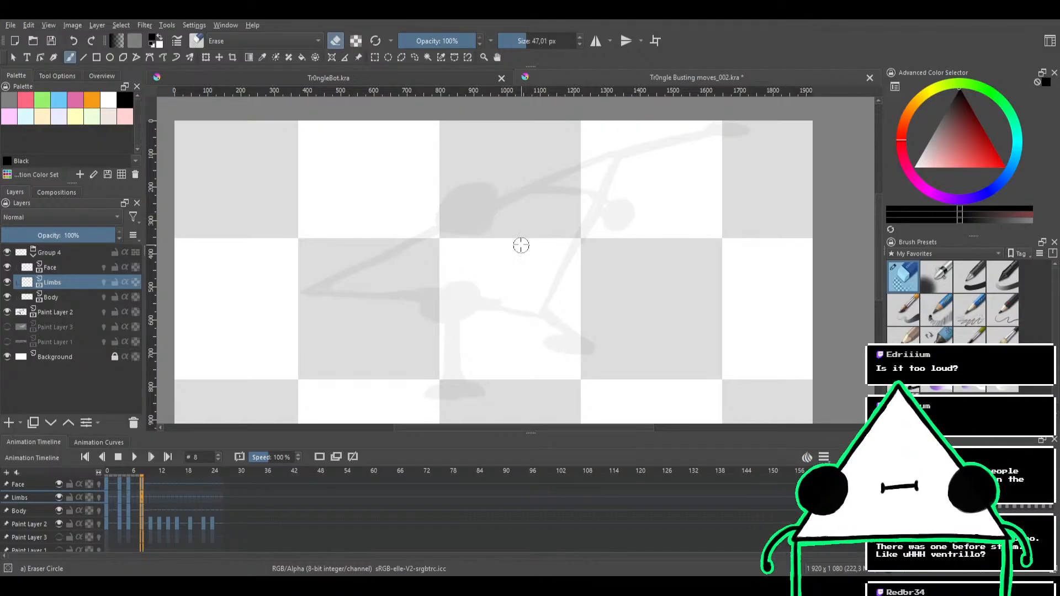
mouse_move(531, 283)
left_mouse_down()
mouse_move(528, 246)
mouse_move(483, 261)
mouse_move(459, 253)
mouse_move(525, 252)
mouse_move(539, 227)
mouse_move(549, 237)
mouse_move(541, 225)
mouse_move(522, 245)
mouse_move(501, 253)
mouse_move(513, 236)
mouse_move(496, 249)
left_mouse_up()
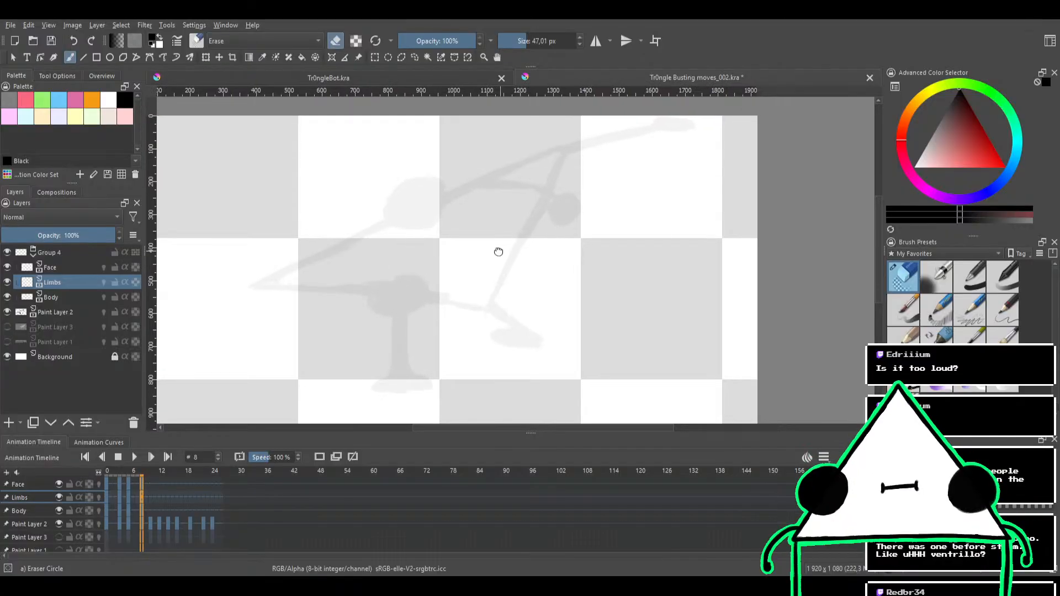
left_click_drag(622, 281, 699, 241)
mouse_move(467, 288)
left_mouse_down()
mouse_move(476, 276)
mouse_move(452, 273)
mouse_move(431, 292)
left_mouse_up()
Switch to the Bristles-1 Details brush and the Body layer, and try inking the triangle's upper edge at 21 px
left_click(969, 338)
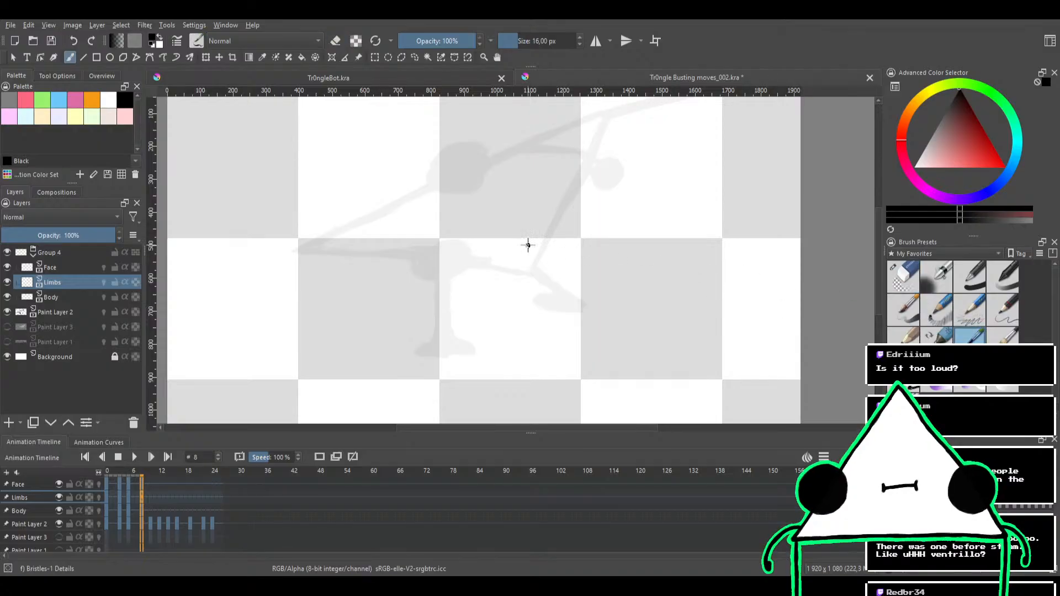
left_click(64, 297)
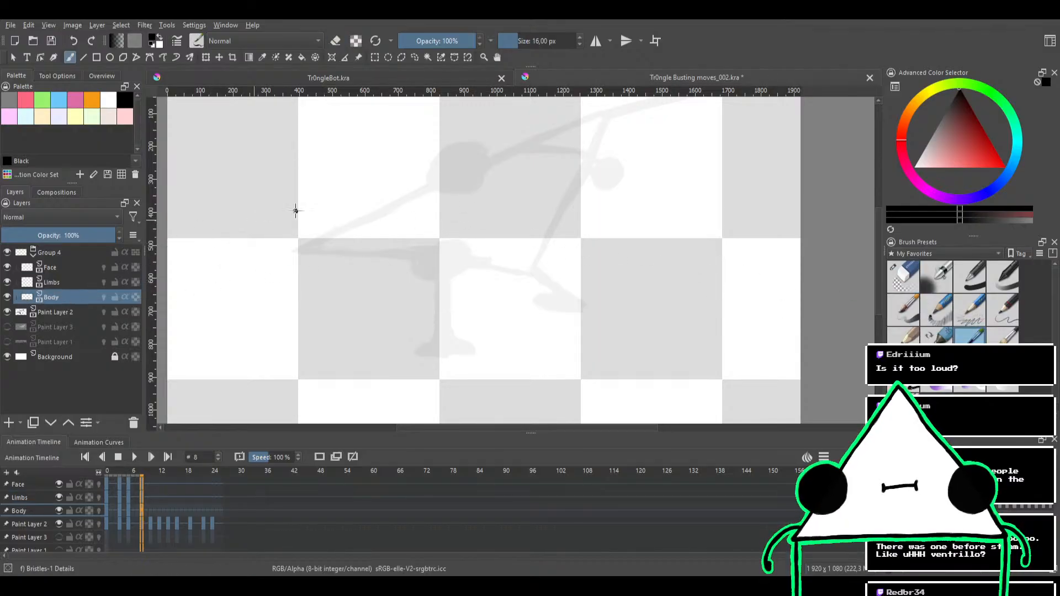
left_click_drag(338, 230, 485, 160)
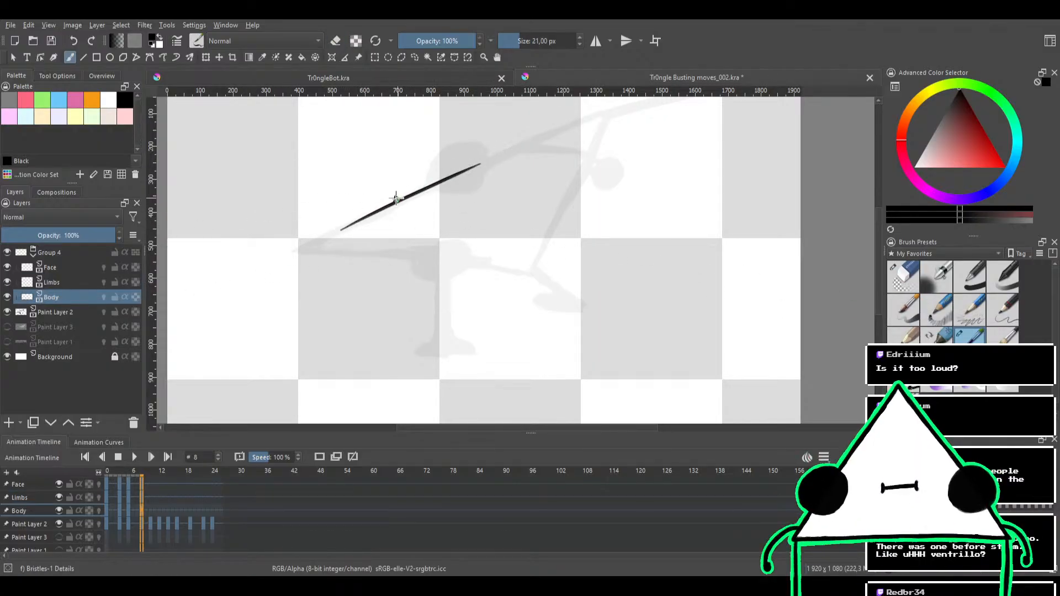
key("ctrl+z")
left_click_drag(305, 252, 529, 142)
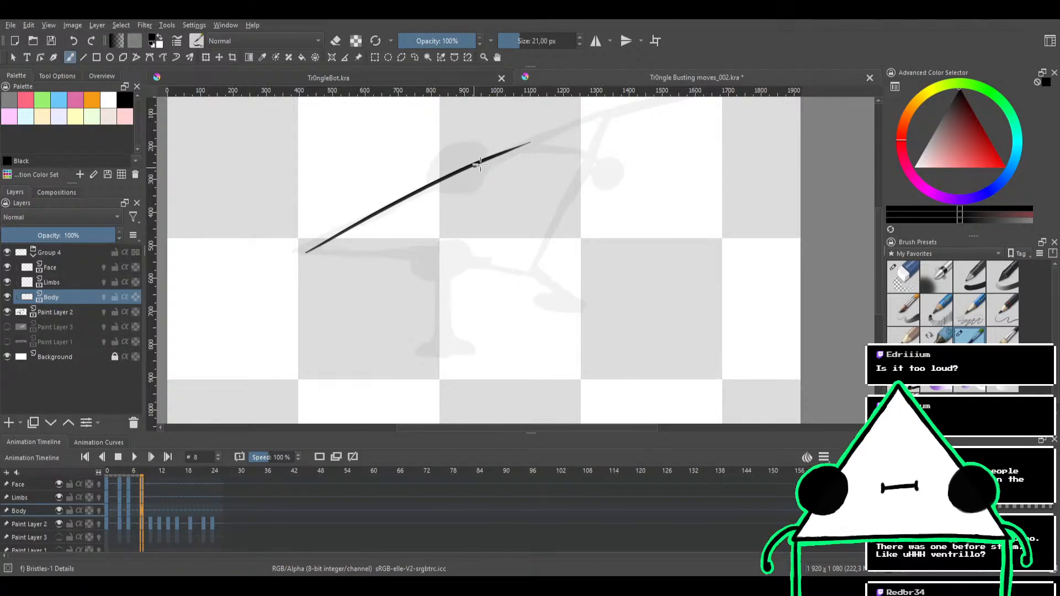
left_click_drag(476, 162, 575, 121)
key("ctrl+z")
left_click_drag(489, 157, 586, 118)
left_click_drag(497, 158, 607, 112)
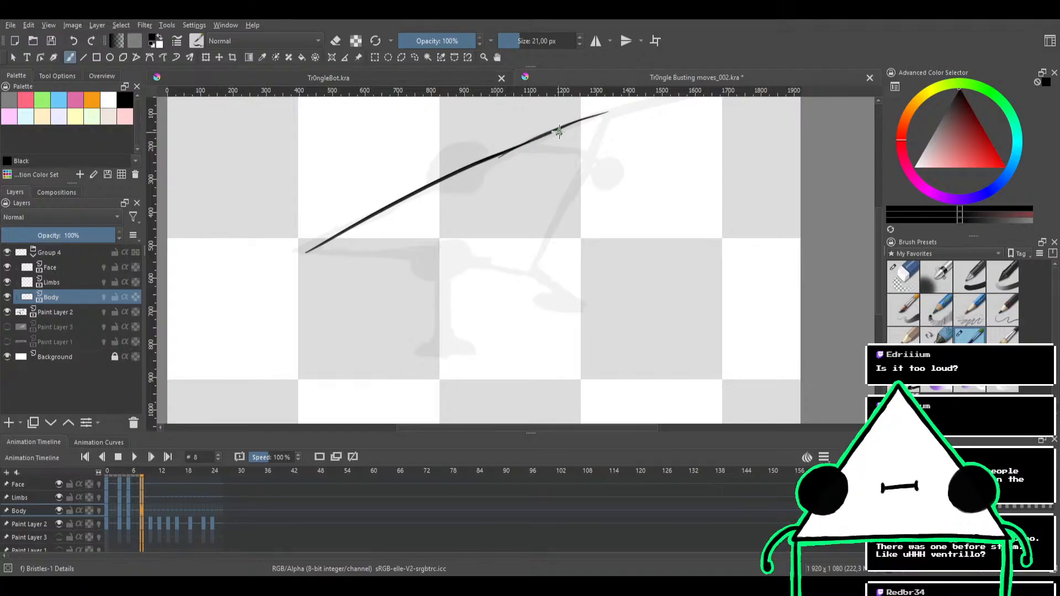
key("ctrl+z")
key("ctrl+z")
key("ctrl+z")
Set the brush size to 22.84 px and retry the triangle's upper edge until one stroke follows the sketch between its corners
left_click_drag(534, 149, 523, 164)
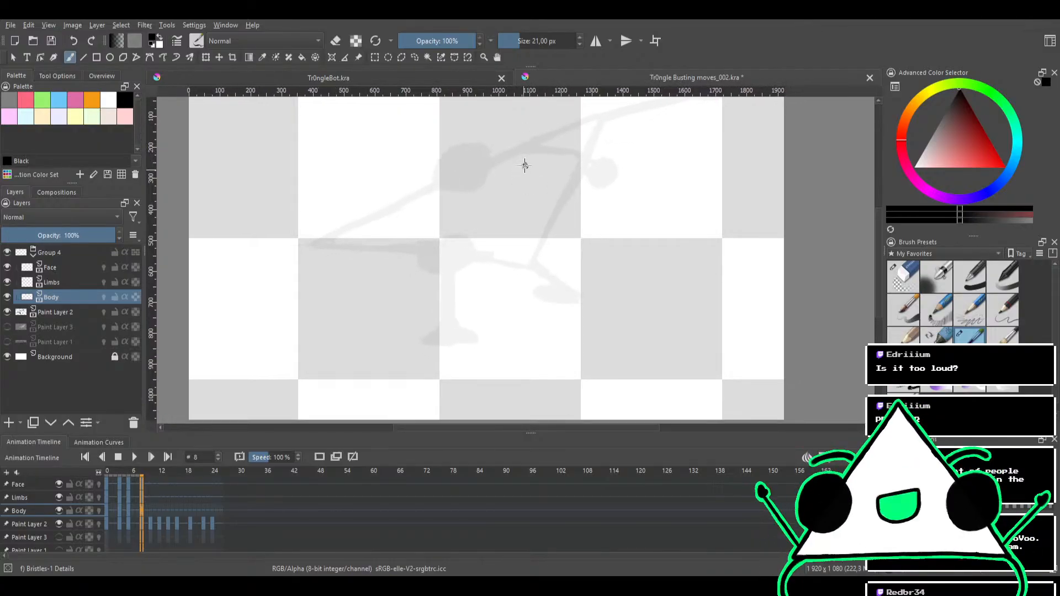
left_click_drag(457, 197, 450, 219)
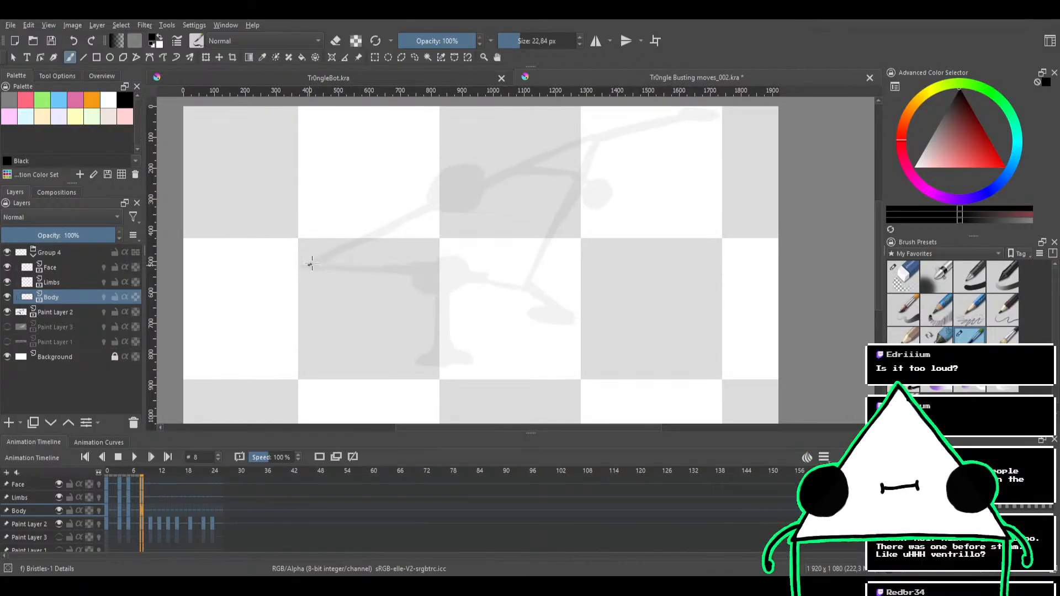
left_click_drag(308, 260, 525, 160)
key("ctrl+z")
left_click_drag(295, 270, 613, 126)
key("ctrl+z")
left_click_drag(307, 265, 634, 134)
key("ctrl+z")
mouse_move(301, 271)
left_mouse_down()
mouse_move(331, 243)
mouse_move(616, 128)
left_mouse_up()
key("ctrl+z")
mouse_move(361, 252)
left_mouse_down()
mouse_move(598, 137)
mouse_move(359, 243)
left_mouse_up()
key("ctrl+z")
key("ctrl+z")
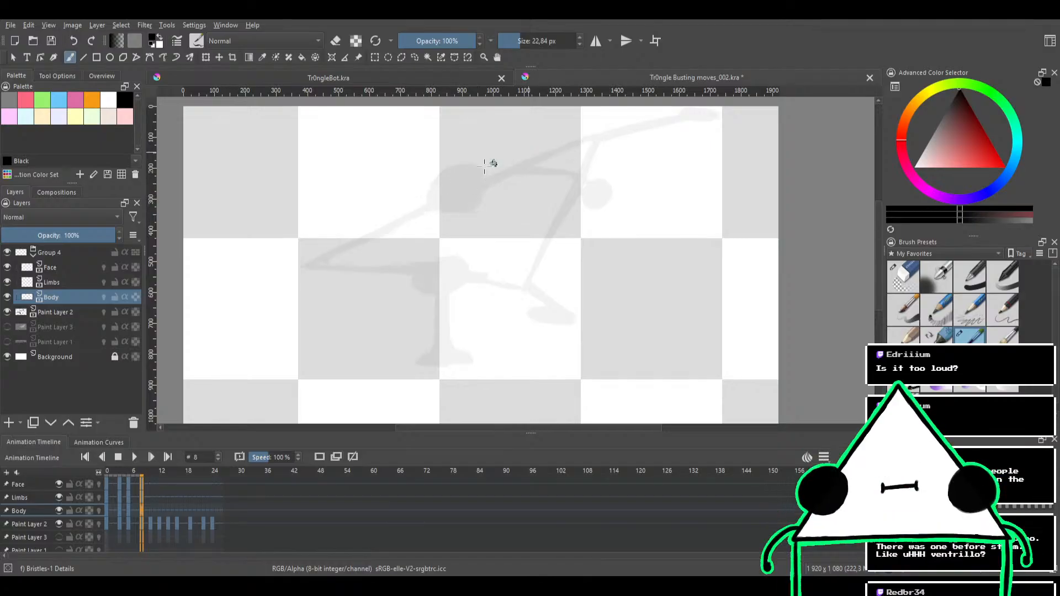
left_click_drag(307, 269, 544, 157)
key("ctrl+z")
left_click_drag(308, 267, 603, 134)
key("ctrl+z")
left_click_drag(308, 267, 602, 137)
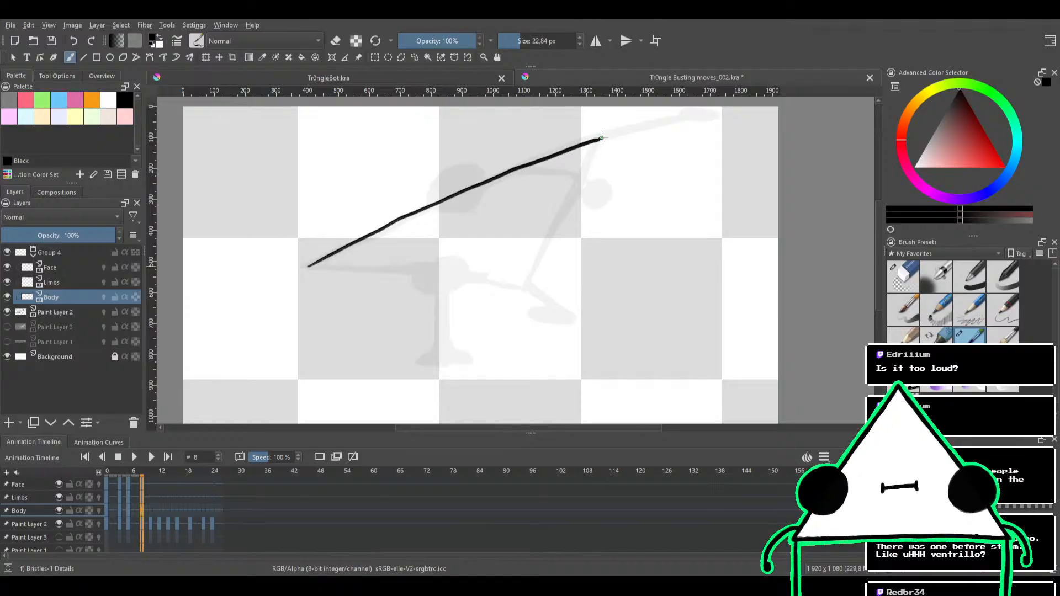
Compare the new edge with frame 5, undo it at frame 8 and try to redraw it over the sketch
left_click(129, 473)
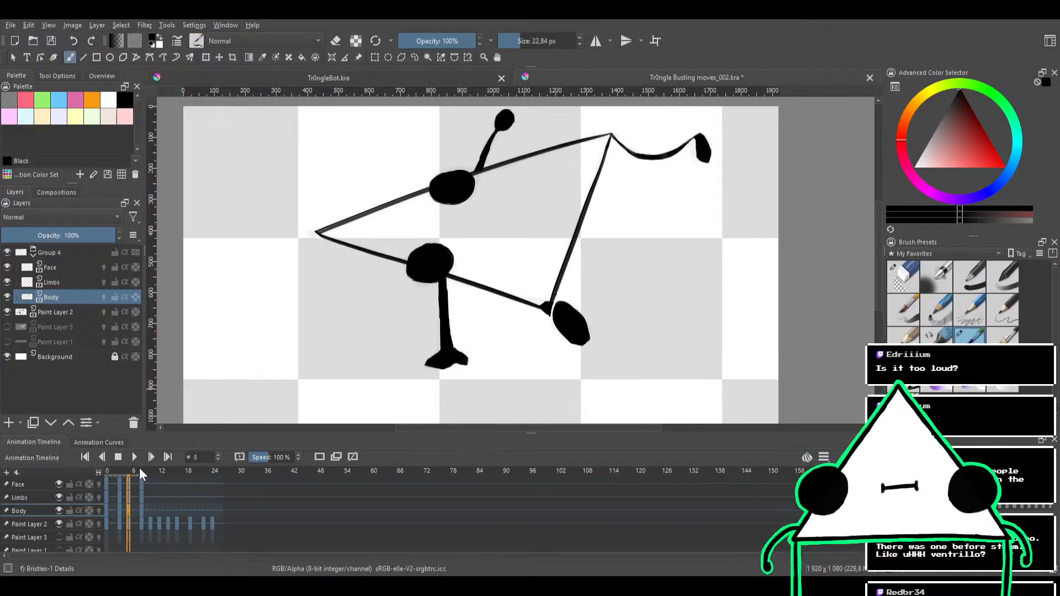
left_click(142, 473)
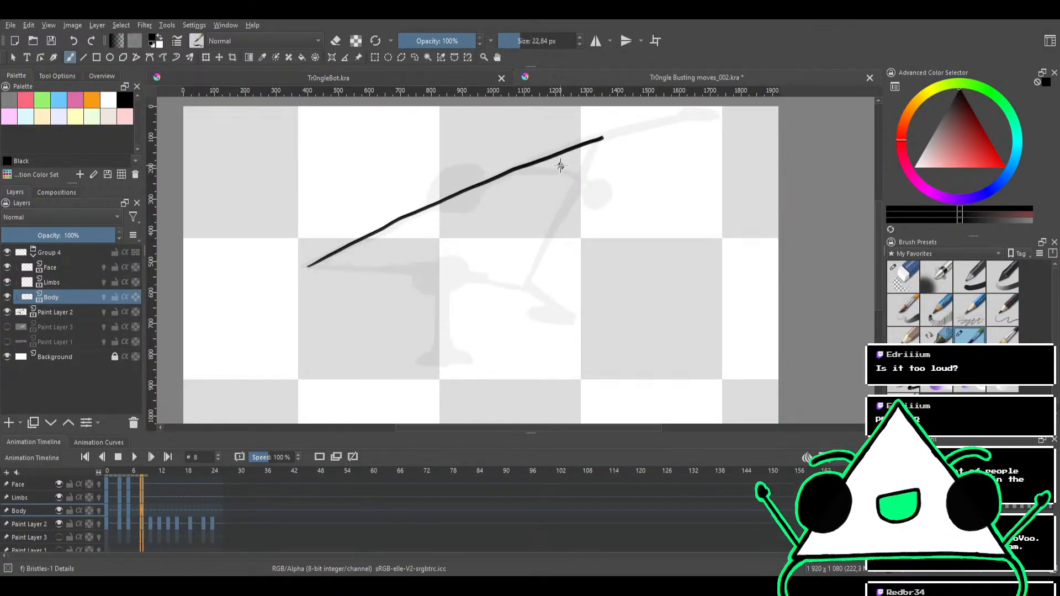
key("ctrl+z")
mouse_move(304, 268)
left_mouse_down()
mouse_move(325, 248)
mouse_move(555, 155)
left_mouse_up()
key("ctrl+z")
left_click_drag(307, 267, 594, 140)
key("ctrl+z")
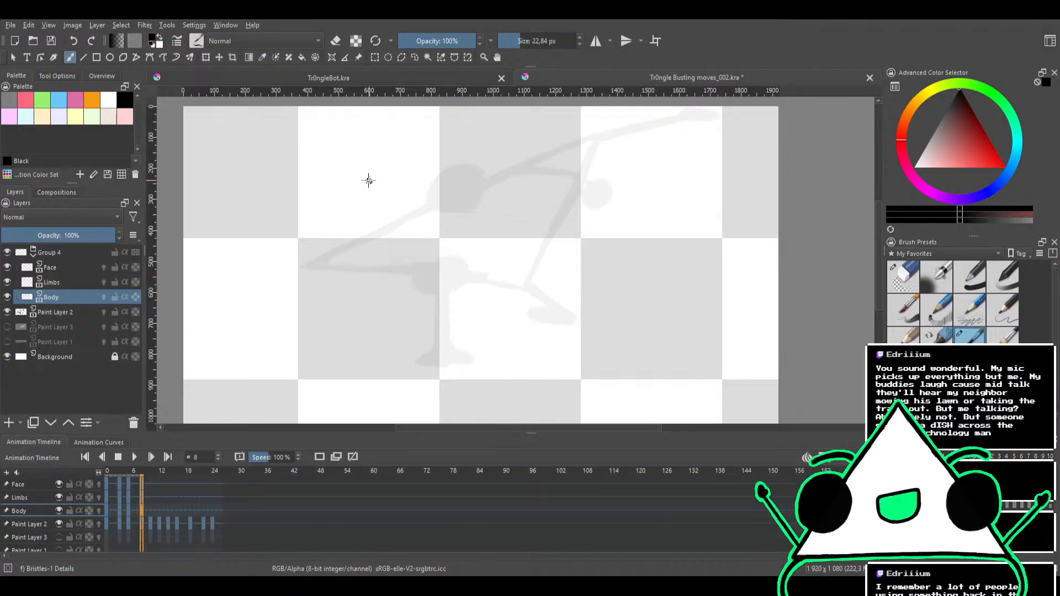
Try to ink the triangle's upper edge at frame 8 in one stroke starting from its pointed far corner
mouse_move(455, 190)
left_mouse_down()
mouse_move(456, 160)
mouse_move(423, 221)
left_mouse_up()
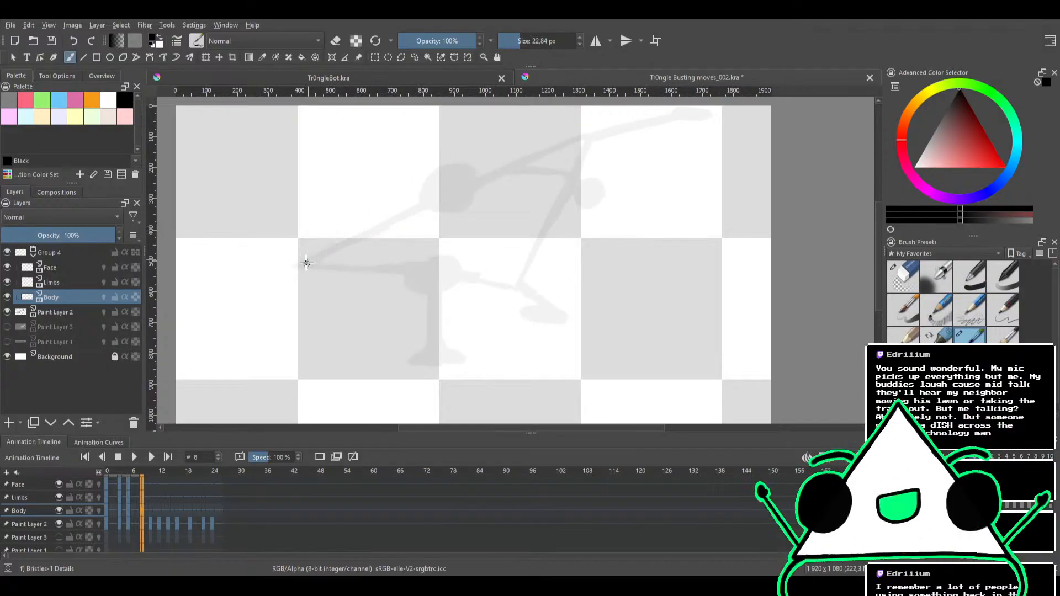
left_click_drag(298, 266, 508, 171)
key("ctrl+z")
left_click_drag(298, 266, 539, 160)
key("ctrl+z")
left_click_drag(303, 264, 634, 123)
key("ctrl+z")
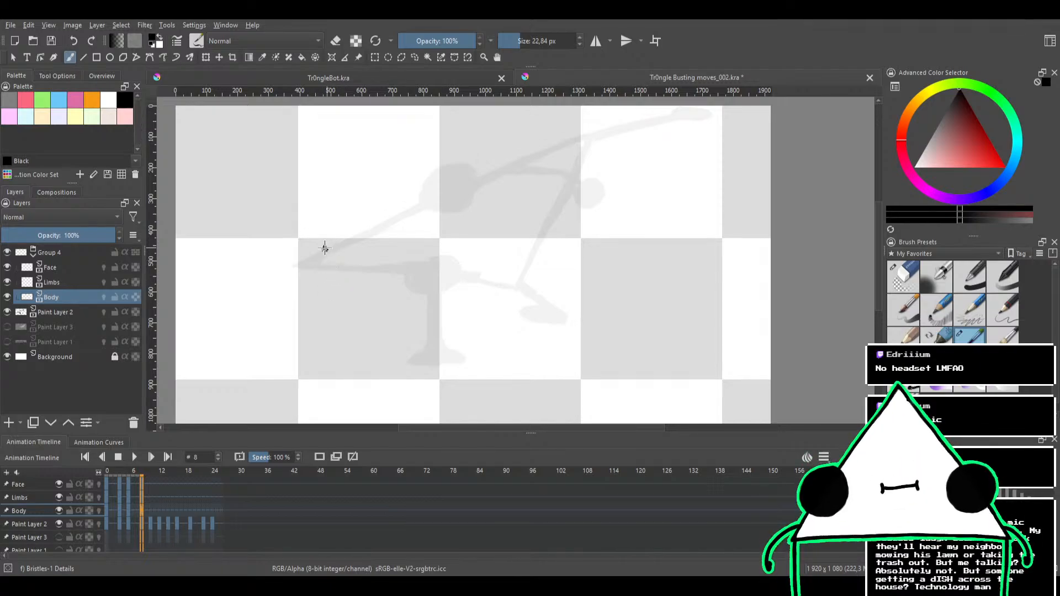
Try a longer stroke along the triangle's upper edge with a second pass to thicken it, and undo the attempts
left_click_drag(301, 265, 580, 141)
key("ctrl+z")
mouse_move(300, 266)
left_mouse_down()
mouse_move(391, 215)
mouse_move(578, 141)
left_mouse_up()
key("ctrl+z")
mouse_move(306, 267)
left_mouse_down()
mouse_move(421, 202)
mouse_move(605, 132)
left_mouse_up()
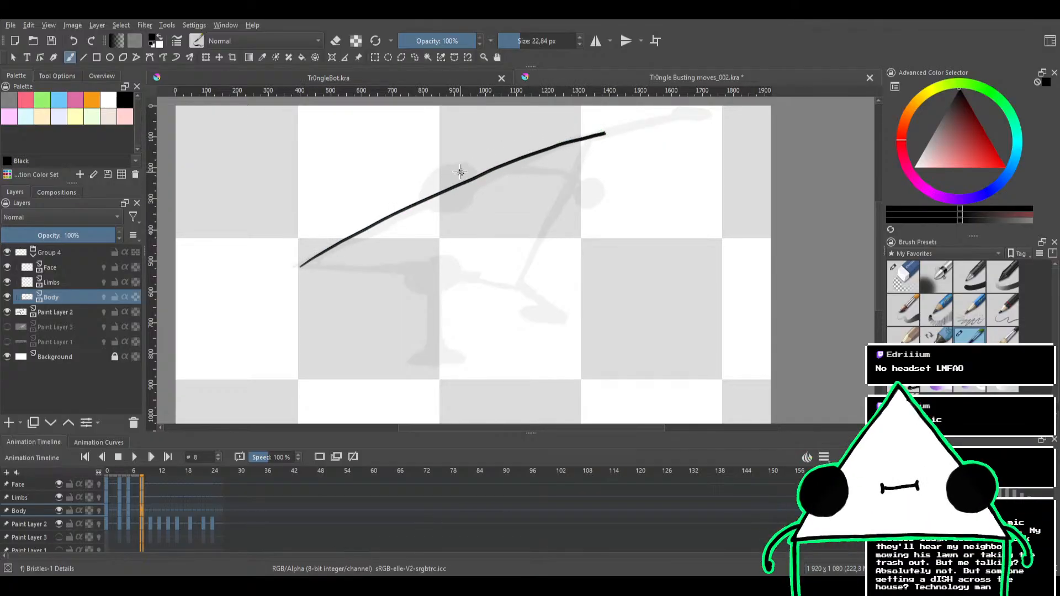
left_click_drag(302, 265, 465, 186)
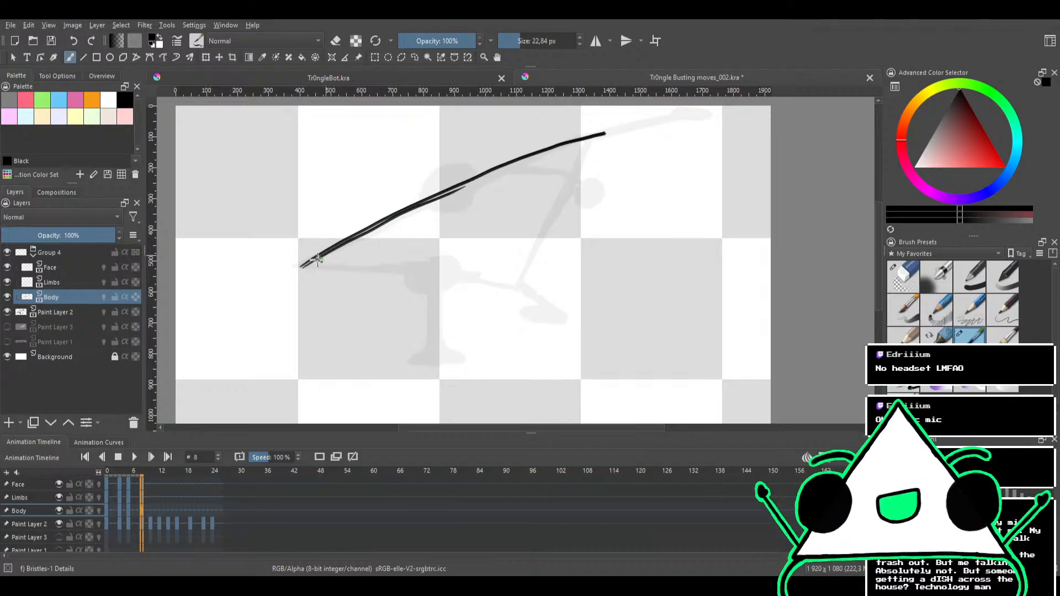
key("ctrl+z")
left_click_drag(299, 269, 561, 147)
key("ctrl+z")
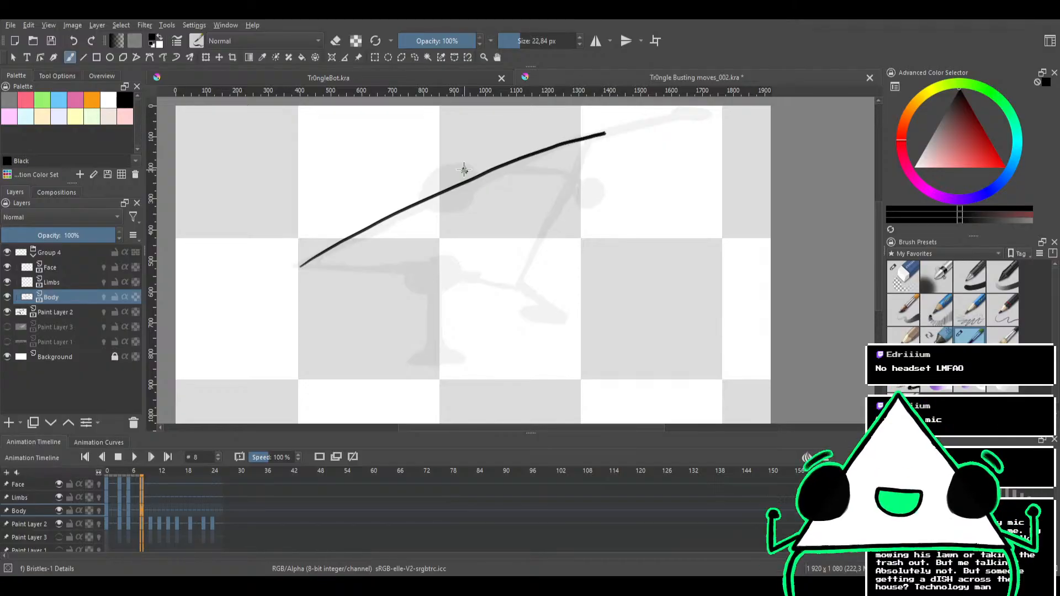
key("ctrl+z")
Rotate the canvas slightly and ink the triangle's upper edge on the Body layer at frame 8 over the sketch
left_click_drag(298, 264, 620, 141)
key("ctrl+z")
mouse_move(545, 171)
left_mouse_down()
mouse_move(557, 194)
mouse_move(540, 191)
mouse_move(541, 216)
mouse_move(537, 175)
mouse_move(528, 183)
mouse_move(547, 167)
left_mouse_up()
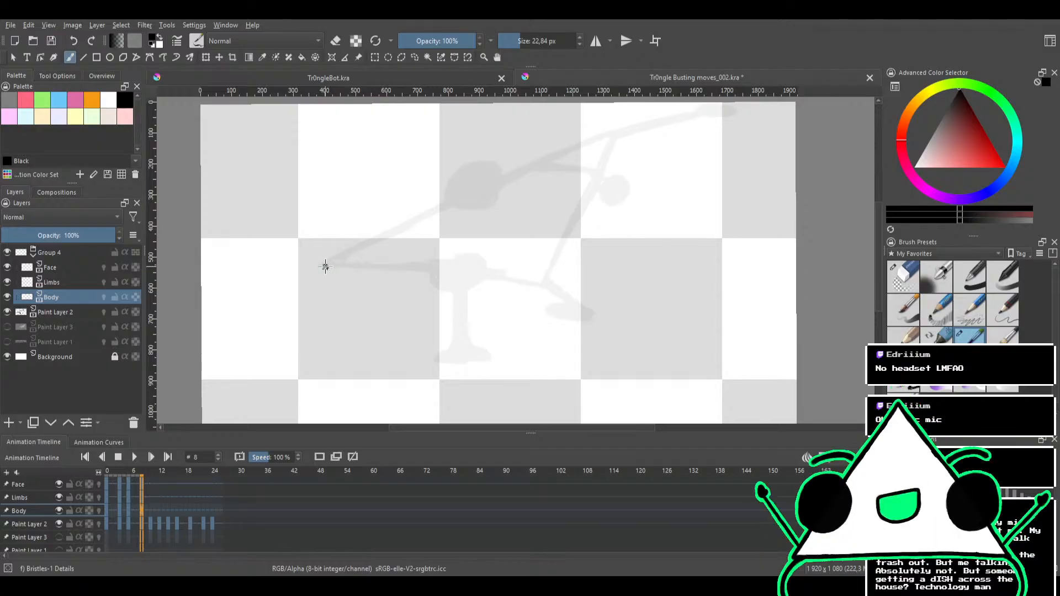
mouse_move(326, 262)
left_mouse_down()
mouse_move(413, 214)
mouse_move(593, 144)
left_mouse_up()
key("ctrl+z")
left_click_drag(325, 264, 592, 146)
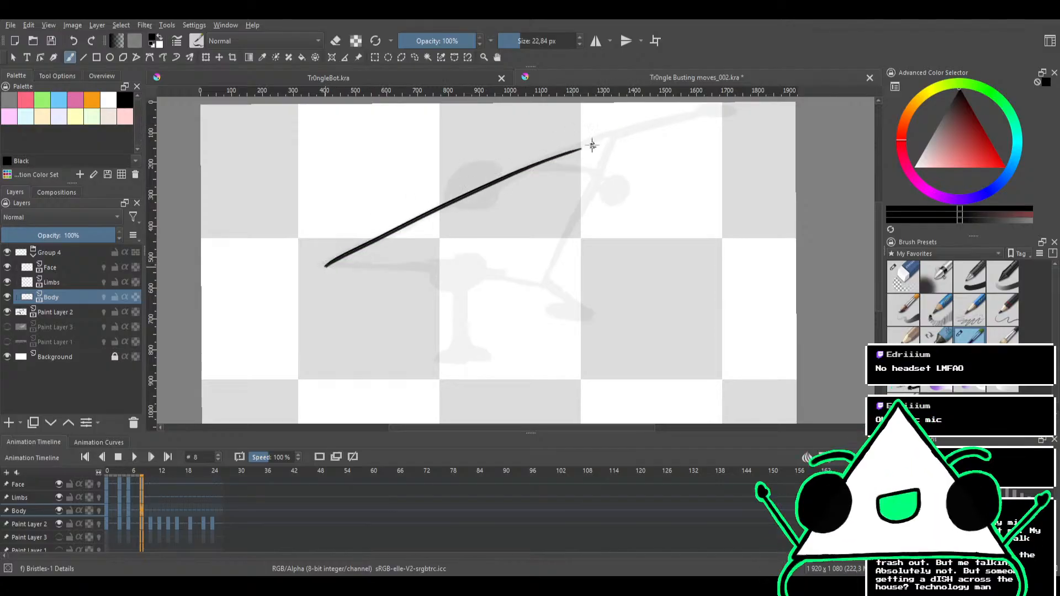
Undo and redraw the triangle's upper edge at frame 8 as one smooth stroke from its pointed corner along the sketch
key("ctrl+z")
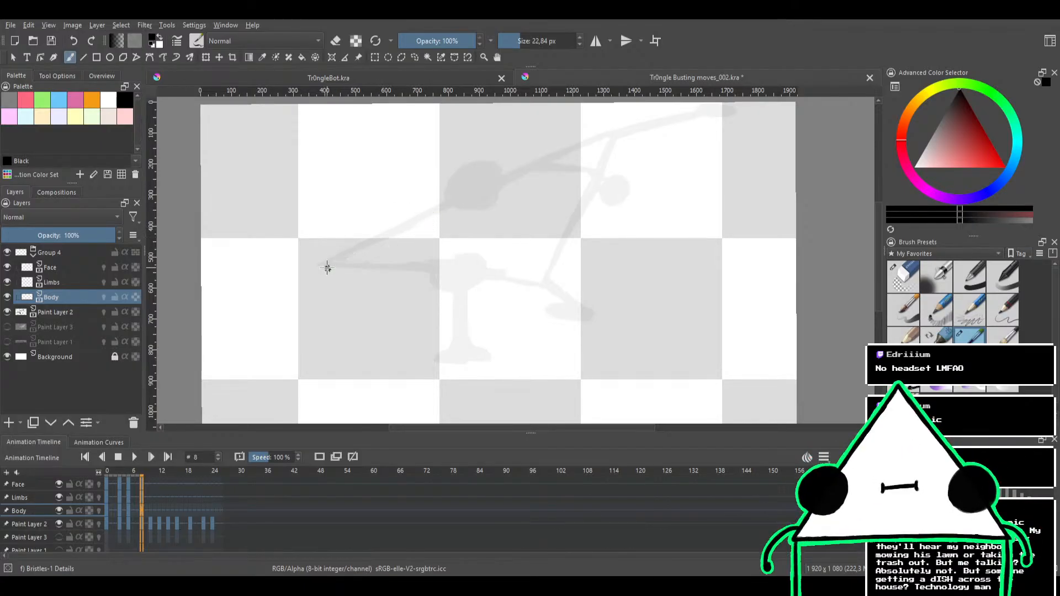
left_click_drag(326, 267, 614, 126)
key("ctrl+z")
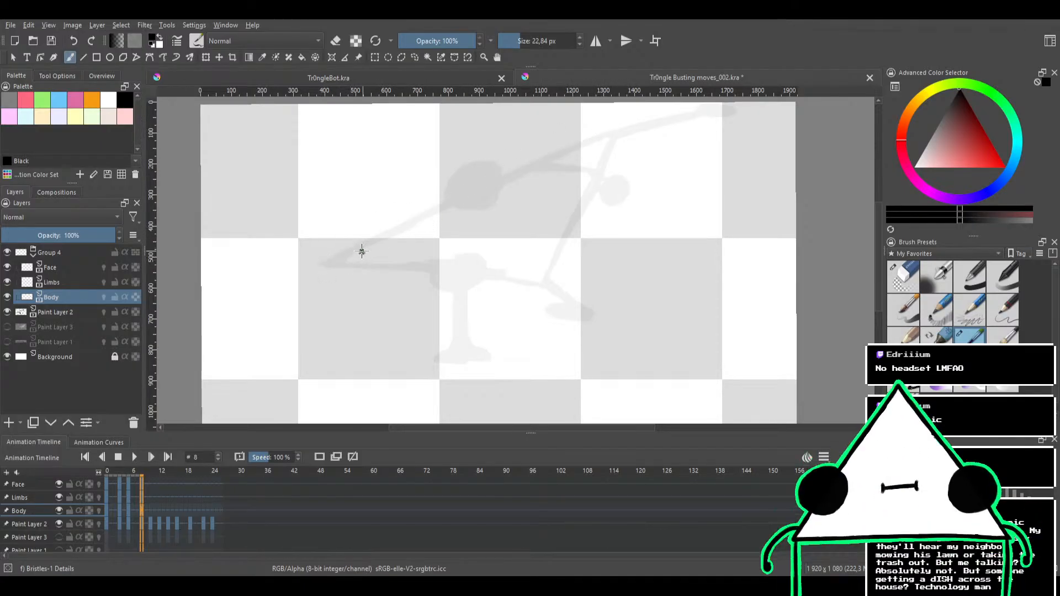
left_click_drag(329, 261, 650, 118)
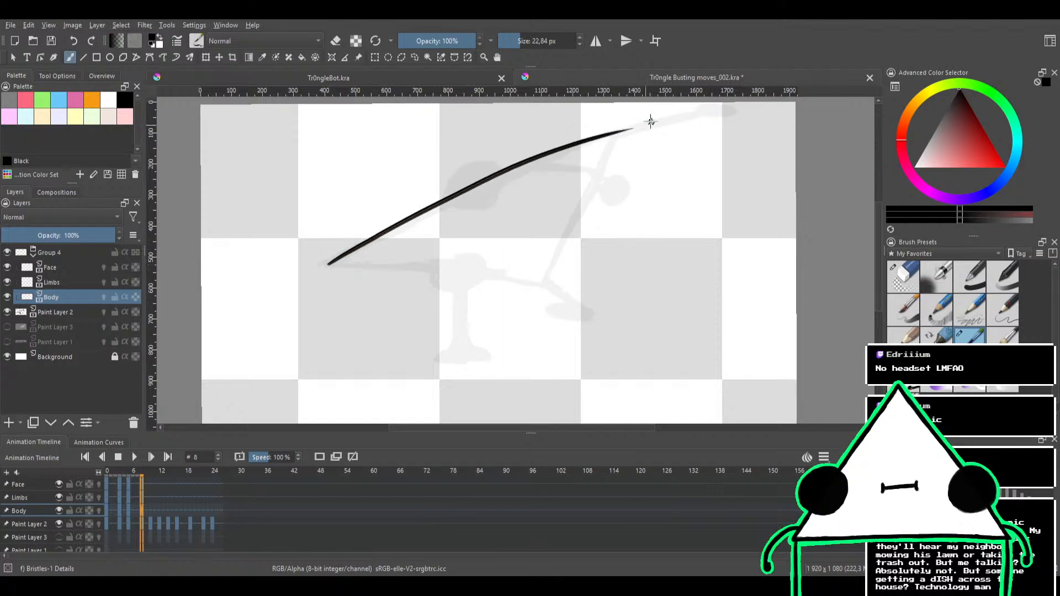
key("ctrl+z")
left_click_drag(328, 263, 608, 134)
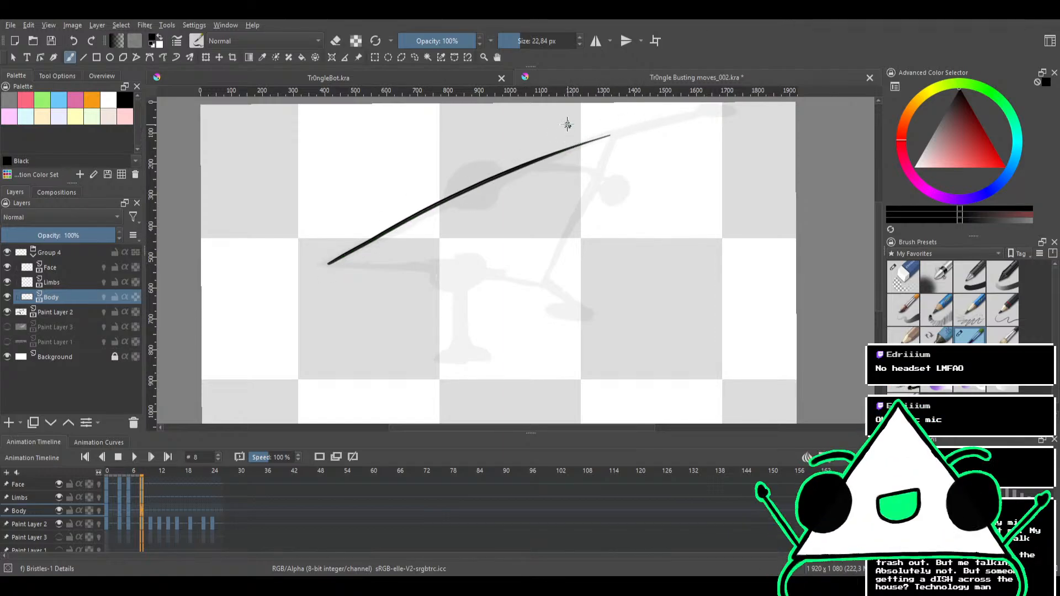
Rotate the canvas and ink the triangle's lower edge on the Body layer from the pointed corner, undoing rejected strokes
mouse_move(586, 154)
left_mouse_down()
mouse_move(529, 184)
mouse_move(523, 142)
mouse_move(491, 210)
mouse_move(511, 173)
mouse_move(543, 176)
mouse_move(473, 154)
mouse_move(341, 247)
left_mouse_up()
left_click_drag(269, 315, 464, 195)
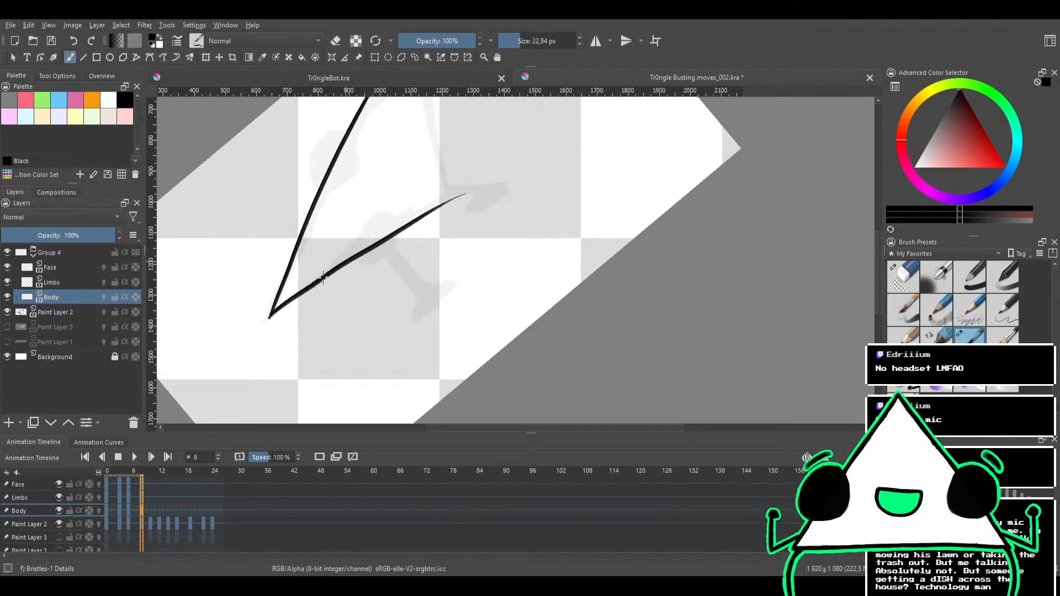
key("ctrl+z")
left_click_drag(270, 316, 465, 182)
key("ctrl+z")
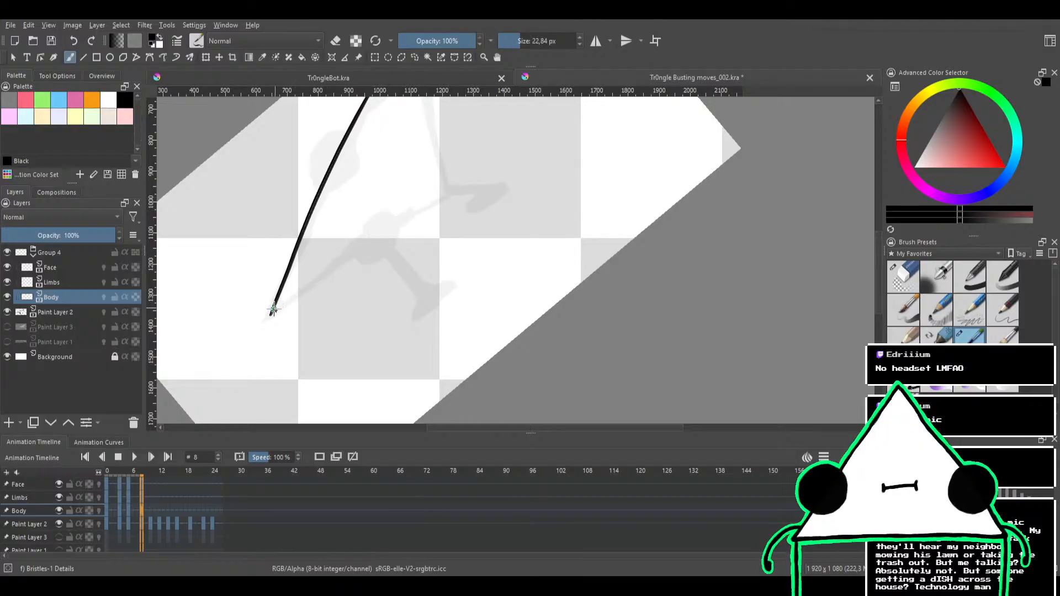
left_click_drag(270, 315, 449, 194)
Rotate the canvas and ink the triangle's short third edge to close the outline, redoing the stroke until it fits
mouse_move(468, 154)
left_mouse_down()
mouse_move(454, 229)
mouse_move(452, 182)
mouse_move(535, 216)
mouse_move(549, 242)
mouse_move(490, 267)
left_mouse_up()
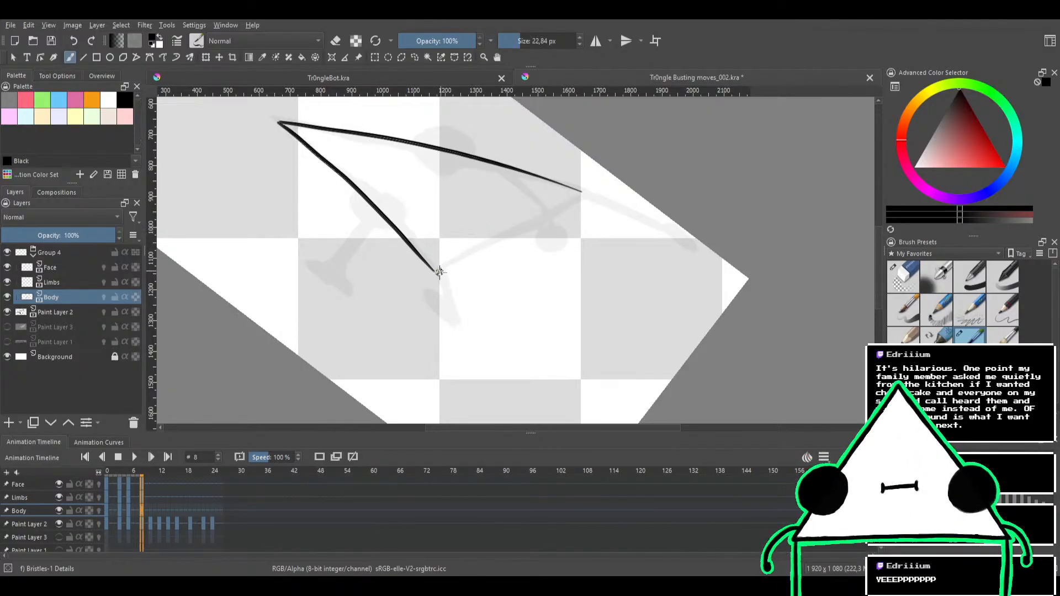
left_click_drag(438, 273, 617, 180)
key("ctrl+z")
mouse_move(438, 273)
left_mouse_down()
mouse_move(571, 206)
mouse_move(593, 197)
left_mouse_up()
key("ctrl+z")
left_click_drag(436, 272, 585, 188)
key("ctrl+z")
left_click_drag(437, 273, 584, 193)
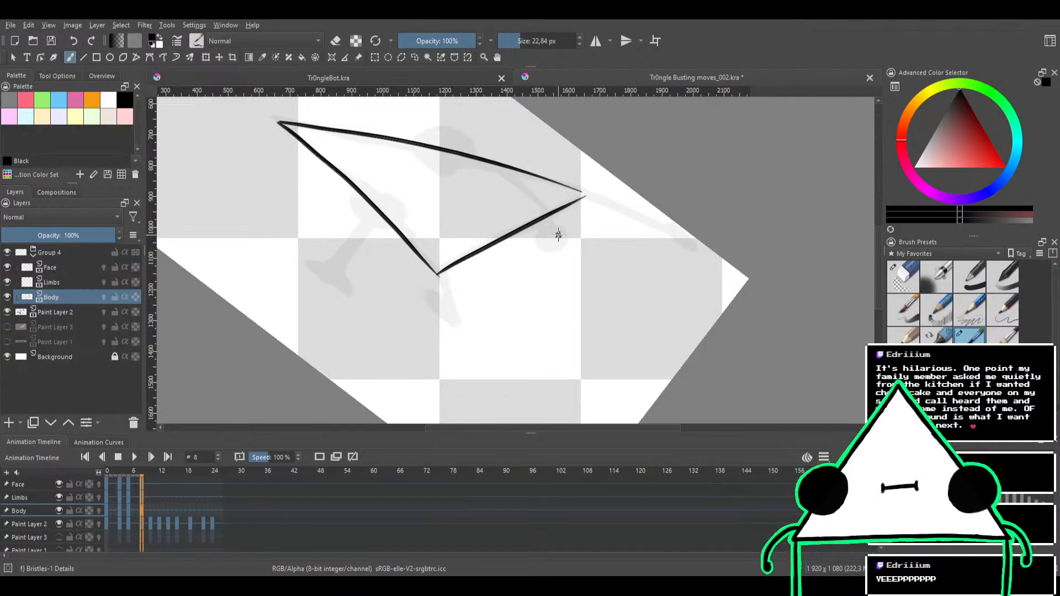
Ink the raised arm on the Limbs layer outward from the triangle's upper corner, thickening it with overlapping strokes
mouse_move(495, 194)
left_mouse_down()
mouse_move(506, 203)
mouse_move(501, 193)
left_mouse_up()
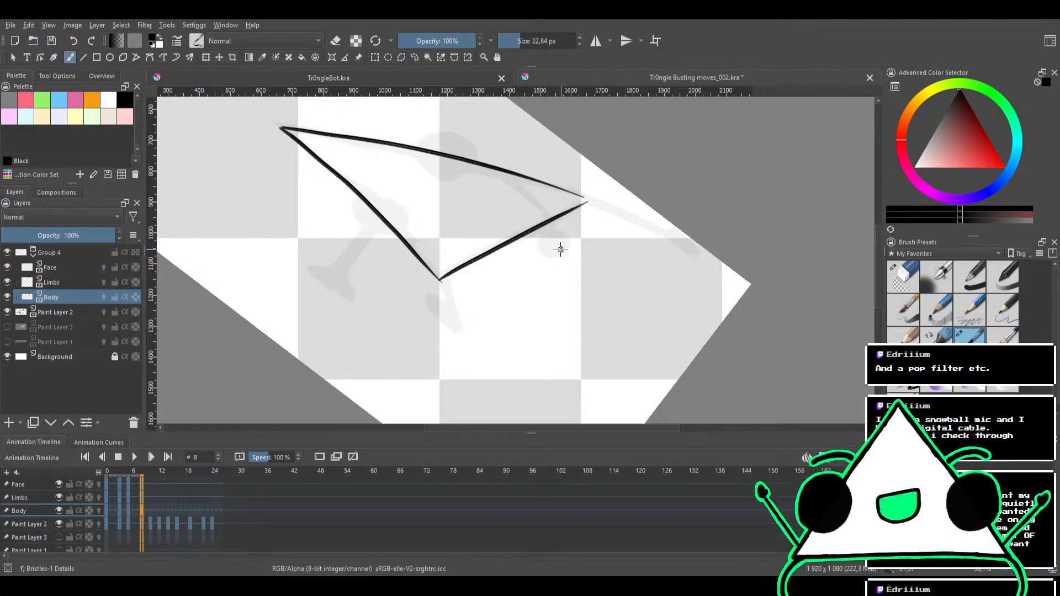
mouse_move(580, 238)
left_mouse_down()
mouse_move(624, 279)
mouse_move(643, 254)
mouse_move(646, 198)
mouse_move(590, 187)
mouse_move(601, 156)
mouse_move(421, 196)
left_mouse_up()
left_click(81, 282)
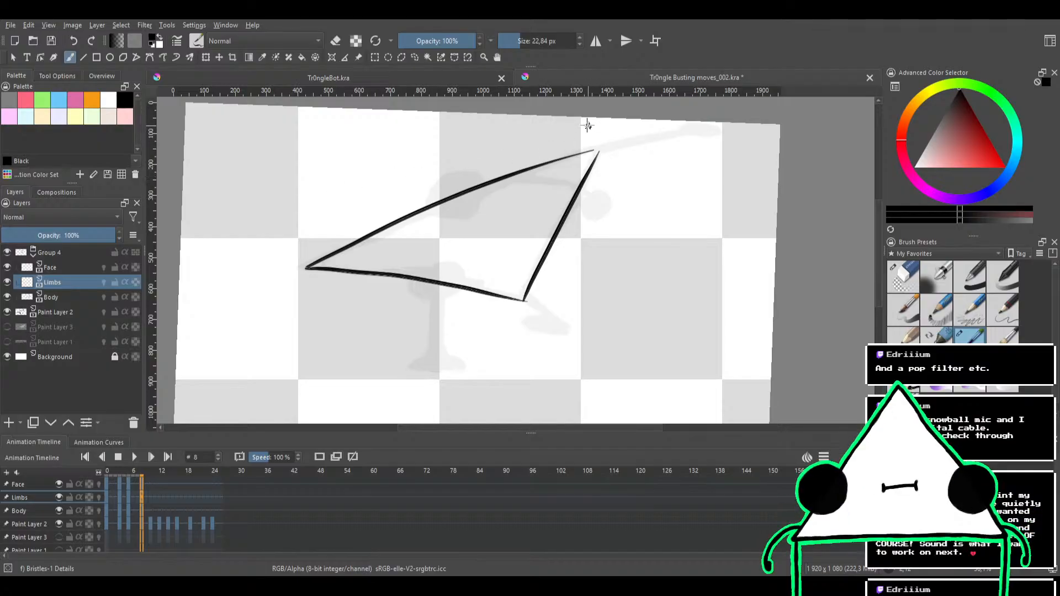
scroll(596, 166, "up", 1)
scroll(530, 180, "up", 1)
left_click_drag(502, 176, 639, 147)
key("ctrl+z")
left_click_drag(501, 175, 634, 151)
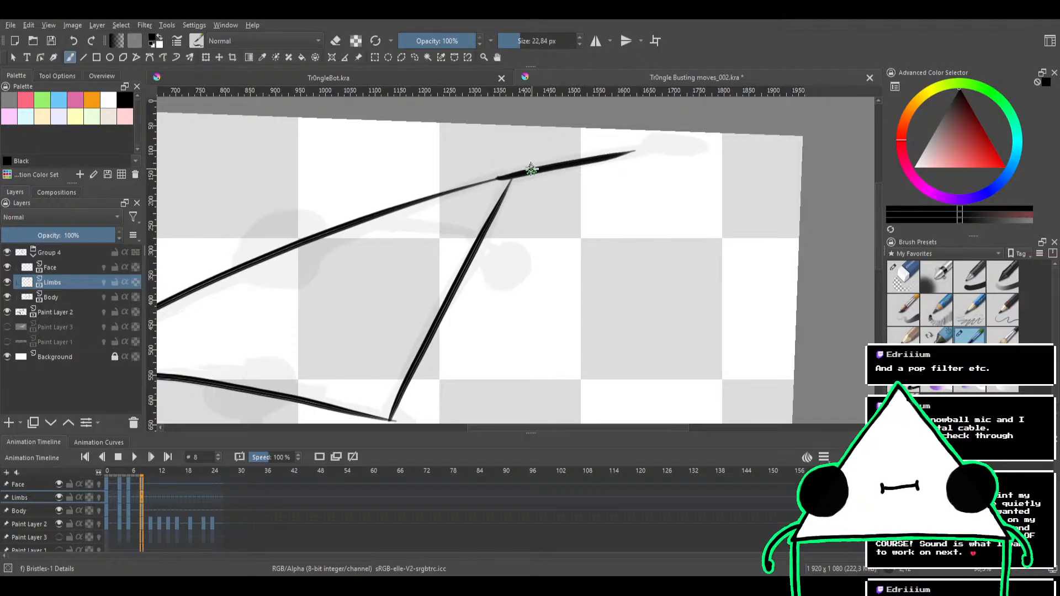
left_click_drag(524, 168, 655, 145)
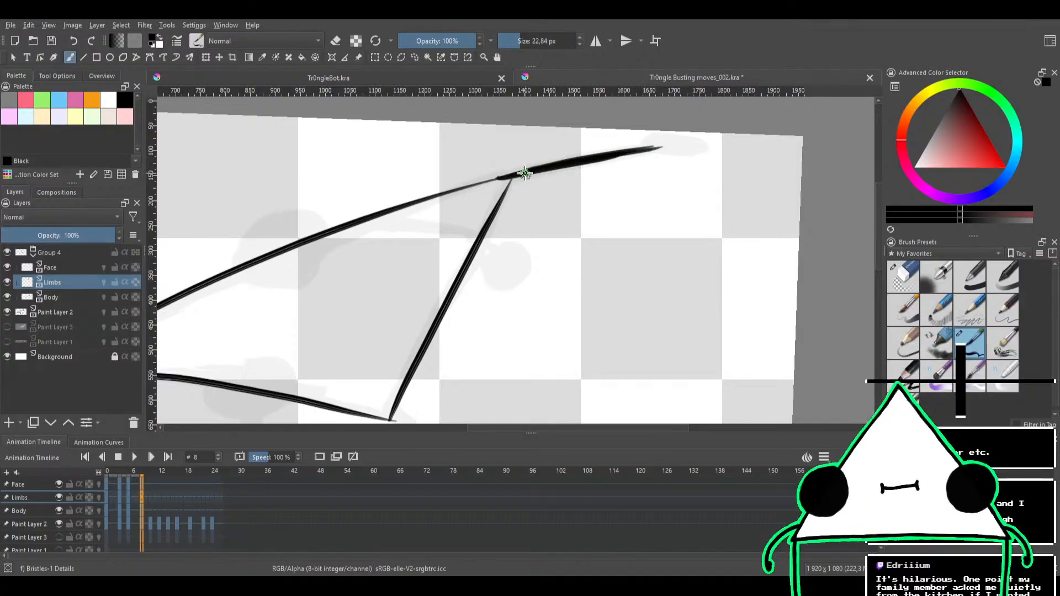
left_click_drag(574, 158, 674, 142)
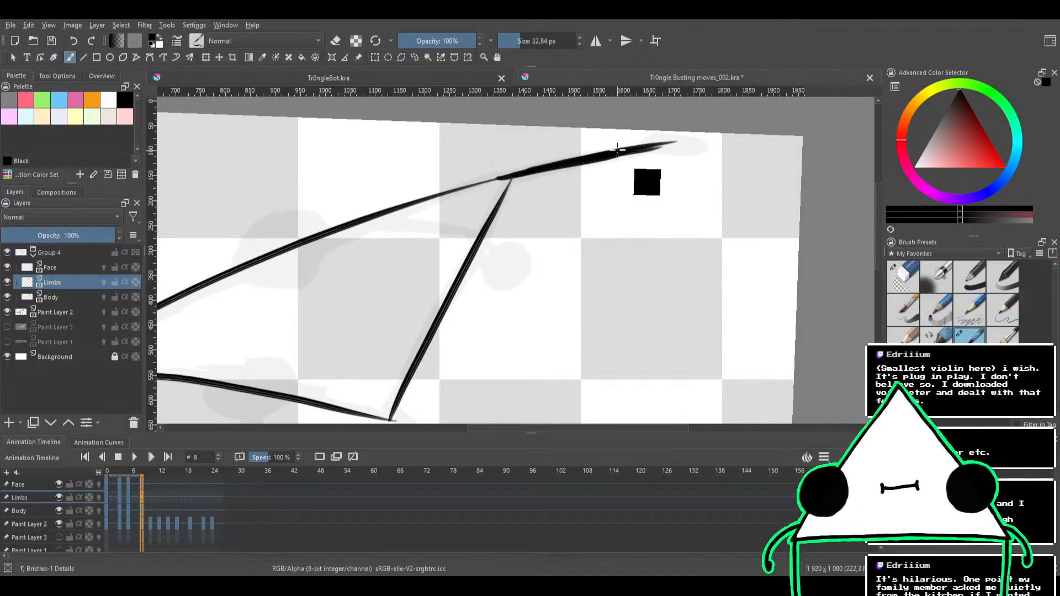
Paint a solid black oval hand at the raised arm's end and trim the arm near it with the eraser
mouse_move(608, 170)
left_mouse_down()
mouse_move(563, 192)
mouse_move(571, 178)
left_mouse_up()
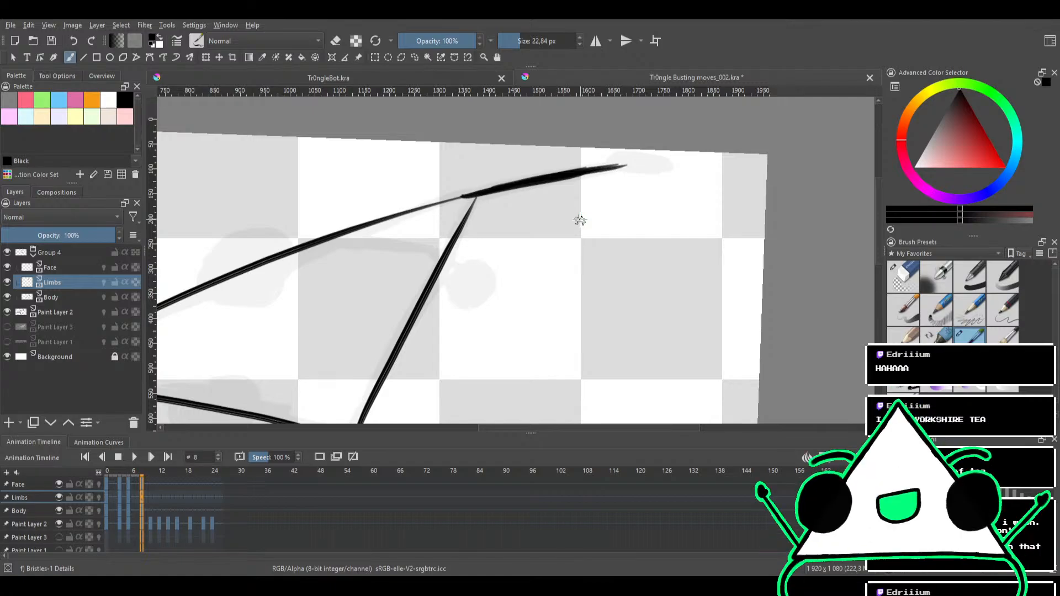
left_click_drag(682, 235, 651, 286)
mouse_move(639, 219)
left_mouse_down()
mouse_move(611, 188)
mouse_move(620, 186)
mouse_move(585, 185)
mouse_move(620, 178)
mouse_move(570, 189)
mouse_move(617, 182)
mouse_move(544, 209)
mouse_move(563, 195)
mouse_move(549, 198)
left_mouse_up()
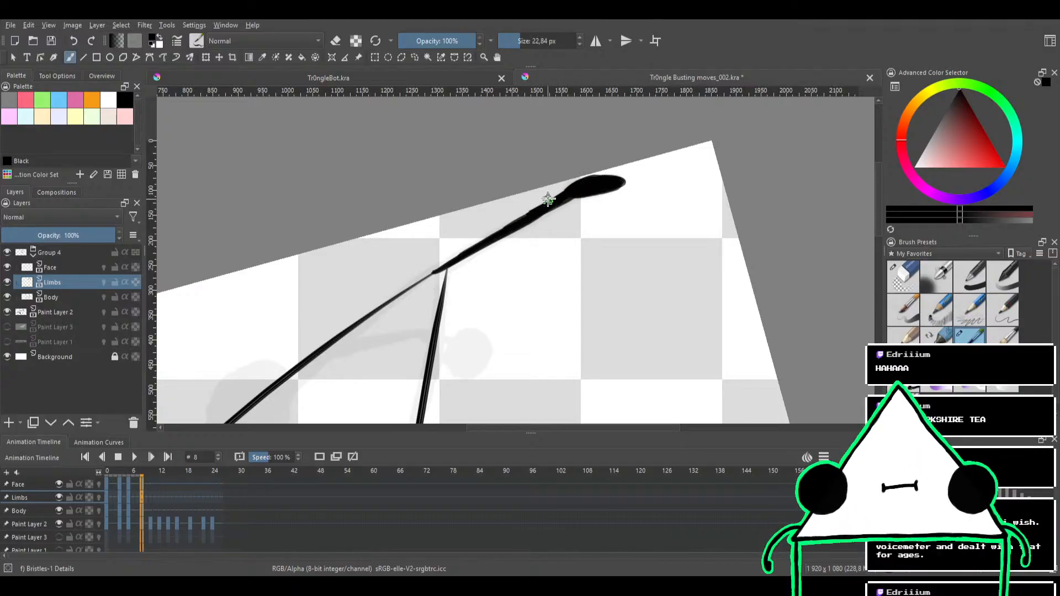
key("e")
left_click_drag(544, 205, 592, 163)
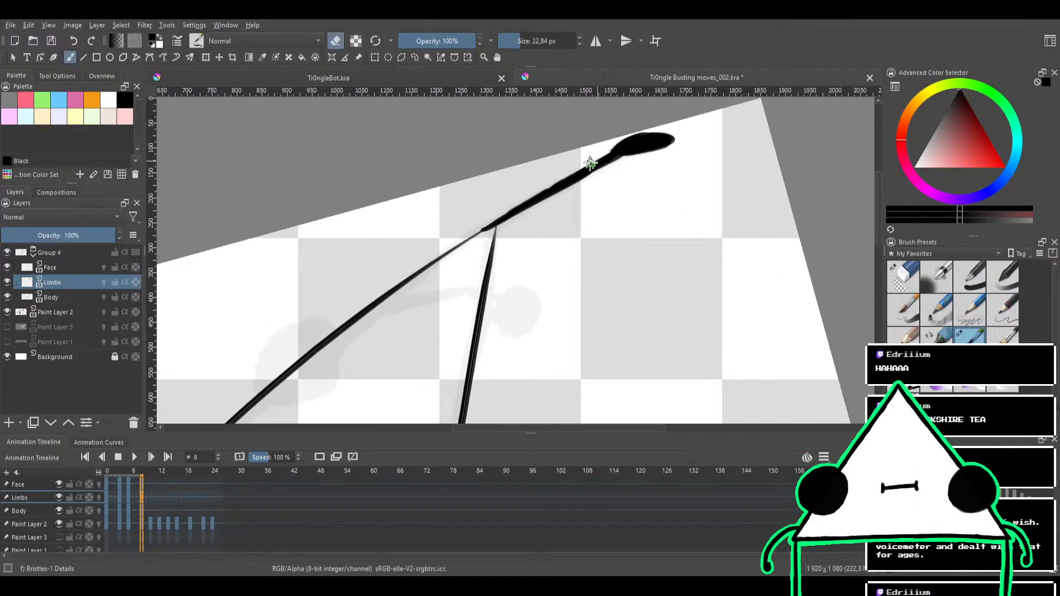
Thicken the tapered end of the triangle's upper edge where it joins the raised arm, undoing rejected strokes
mouse_move(528, 186)
left_mouse_down("shift")
mouse_move(572, 189)
mouse_move(538, 189)
mouse_move(435, 234)
mouse_move(510, 197)
left_mouse_up("shift")
key("ctrl+z")
left_click_drag(446, 227, 513, 197)
key("ctrl+z")
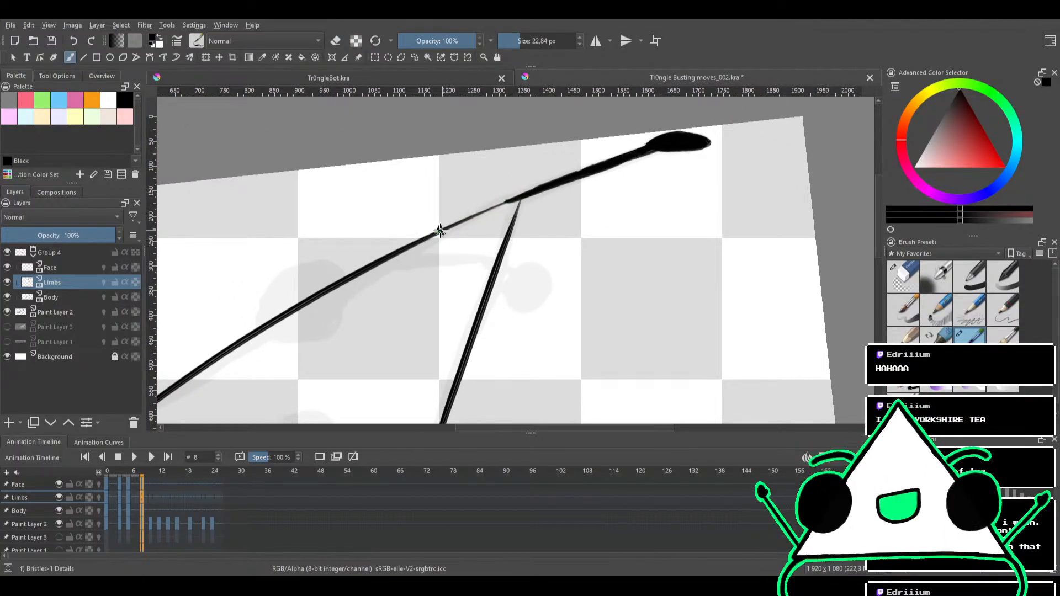
left_click_drag(439, 231, 519, 194)
left_click_drag(448, 227, 515, 200)
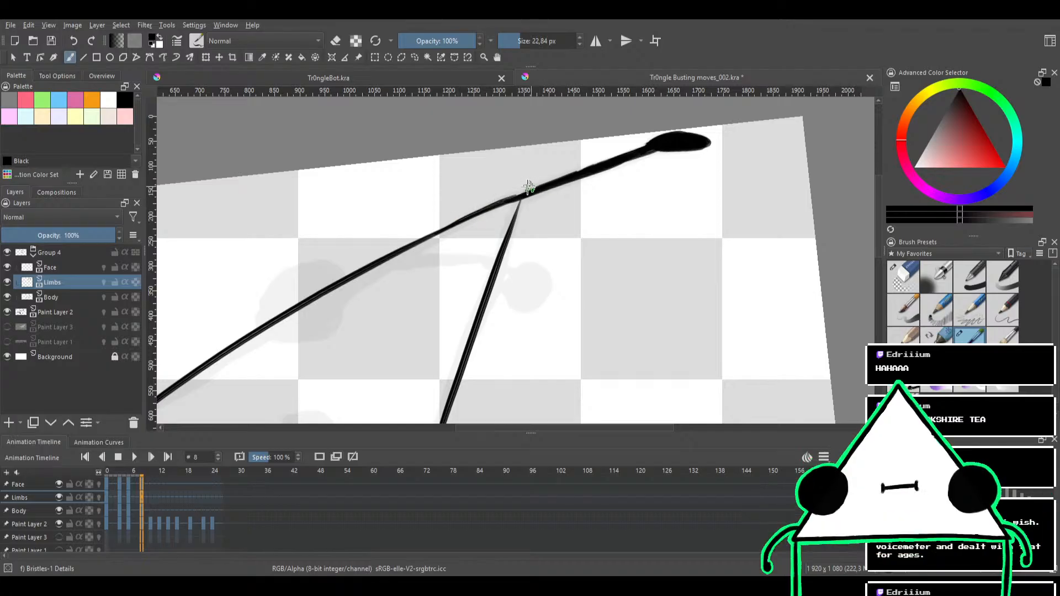
left_click_drag(409, 250, 437, 231)
left_click_drag(480, 203, 546, 160)
mouse_move(445, 220)
left_mouse_down()
mouse_move(510, 187)
mouse_move(490, 204)
left_mouse_up()
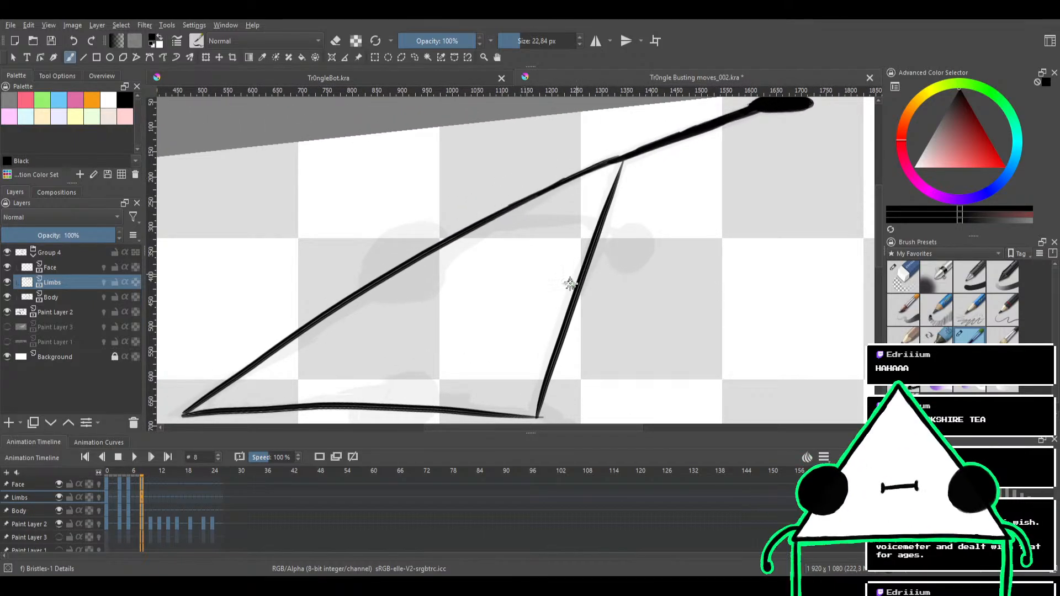
Extend and thicken the triangle's pointed far corner so its upper and lower edges meet at the sketched tip
mouse_move(546, 284)
left_mouse_down()
mouse_move(536, 223)
mouse_move(514, 253)
mouse_move(520, 225)
mouse_move(546, 194)
mouse_move(578, 219)
mouse_move(578, 200)
mouse_move(585, 209)
left_mouse_up()
mouse_move(546, 247)
left_mouse_down()
mouse_move(605, 154)
mouse_move(627, 208)
mouse_move(611, 224)
mouse_move(456, 230)
mouse_move(568, 225)
mouse_move(528, 185)
left_mouse_up()
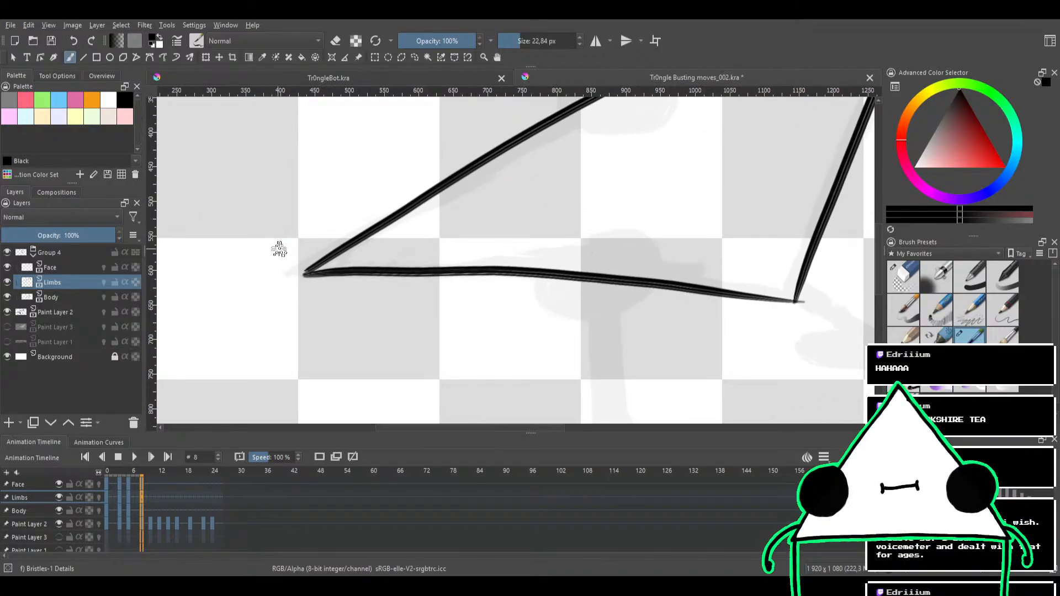
left_click_drag(288, 274, 419, 196)
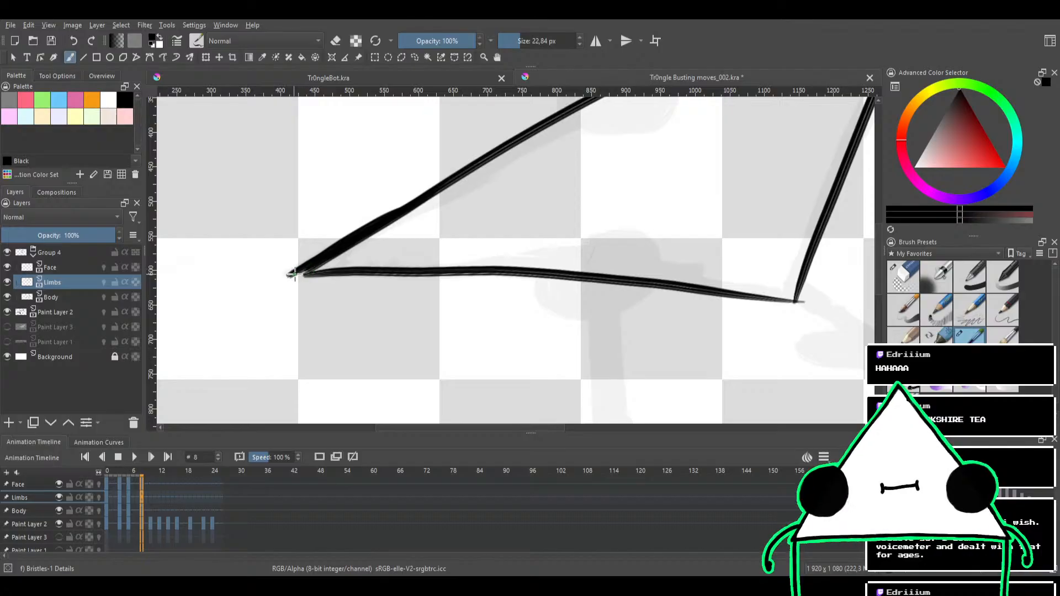
key("e")
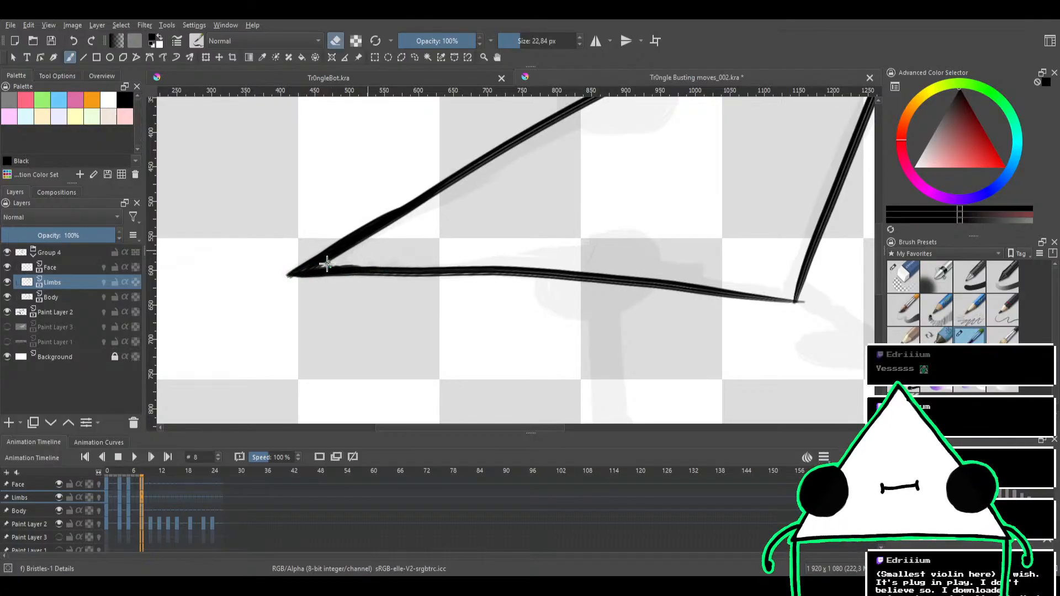
left_click_drag(471, 223, 429, 211)
left_click_drag(482, 182, 481, 296)
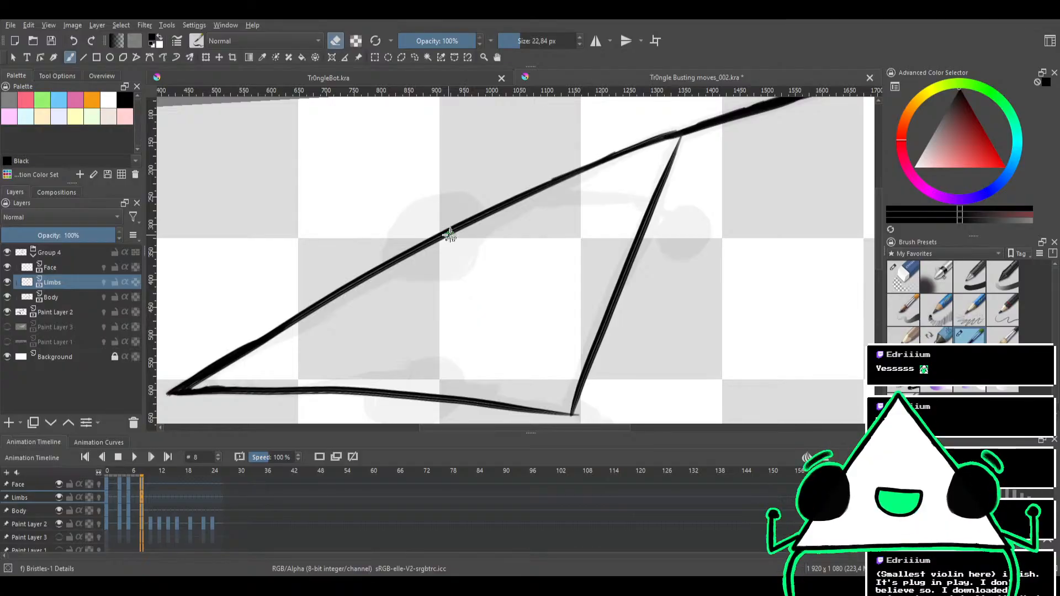
Try to paint and trim a solid black circle over the triangle's upper edge on the Limbs layer, and undo it
mouse_move(487, 242)
left_mouse_down()
mouse_move(487, 273)
mouse_move(507, 218)
mouse_move(489, 224)
mouse_move(525, 203)
mouse_move(574, 249)
mouse_move(521, 255)
mouse_move(538, 193)
mouse_move(486, 232)
mouse_move(533, 242)
mouse_move(514, 221)
mouse_move(527, 246)
mouse_move(523, 231)
mouse_move(548, 215)
mouse_move(502, 202)
mouse_move(542, 237)
mouse_move(541, 199)
mouse_move(500, 225)
mouse_move(539, 248)
mouse_move(566, 238)
mouse_move(558, 206)
mouse_move(511, 220)
mouse_move(516, 260)
mouse_move(548, 253)
mouse_move(558, 210)
mouse_move(518, 217)
mouse_move(530, 213)
mouse_move(534, 250)
mouse_move(574, 232)
left_mouse_up()
key("e")
key("e")
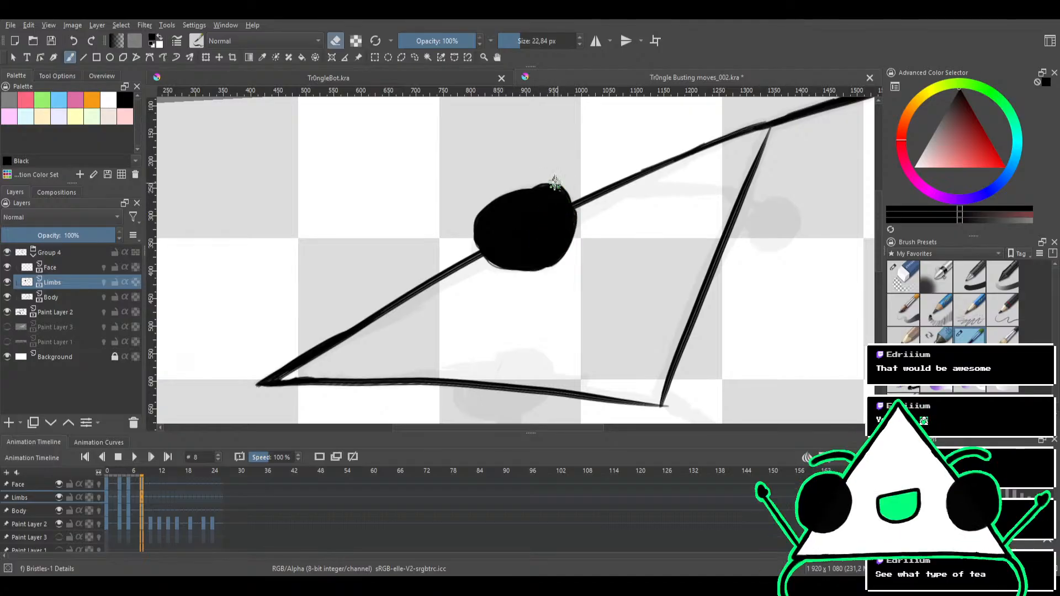
mouse_move(551, 183)
left_mouse_down()
mouse_move(570, 190)
mouse_move(554, 183)
mouse_move(568, 190)
mouse_move(556, 196)
left_mouse_up()
key("e")
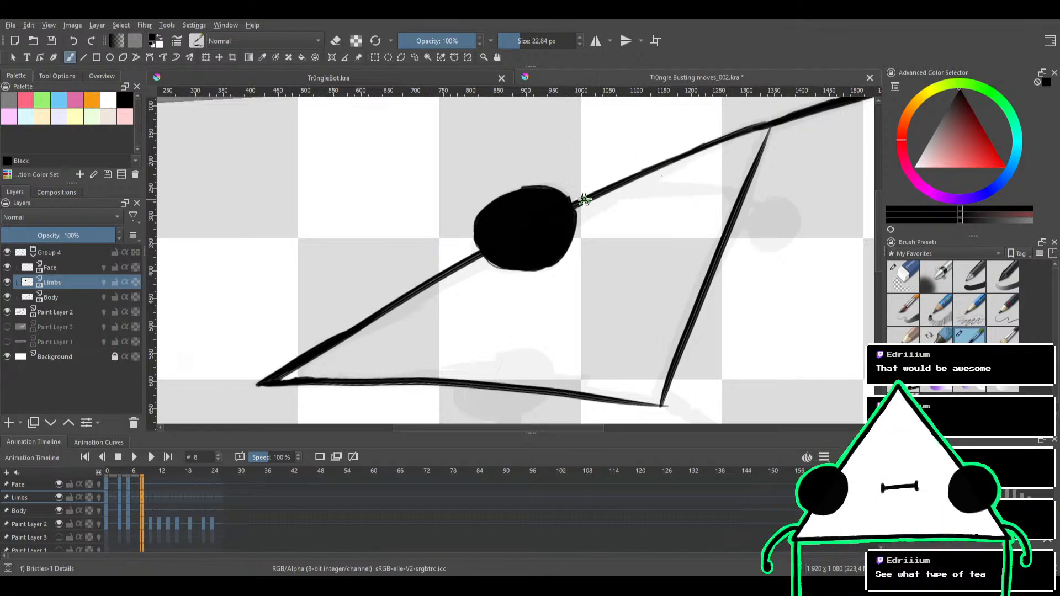
left_click_drag(558, 178, 543, 192)
scroll(543, 192, "up", 2)
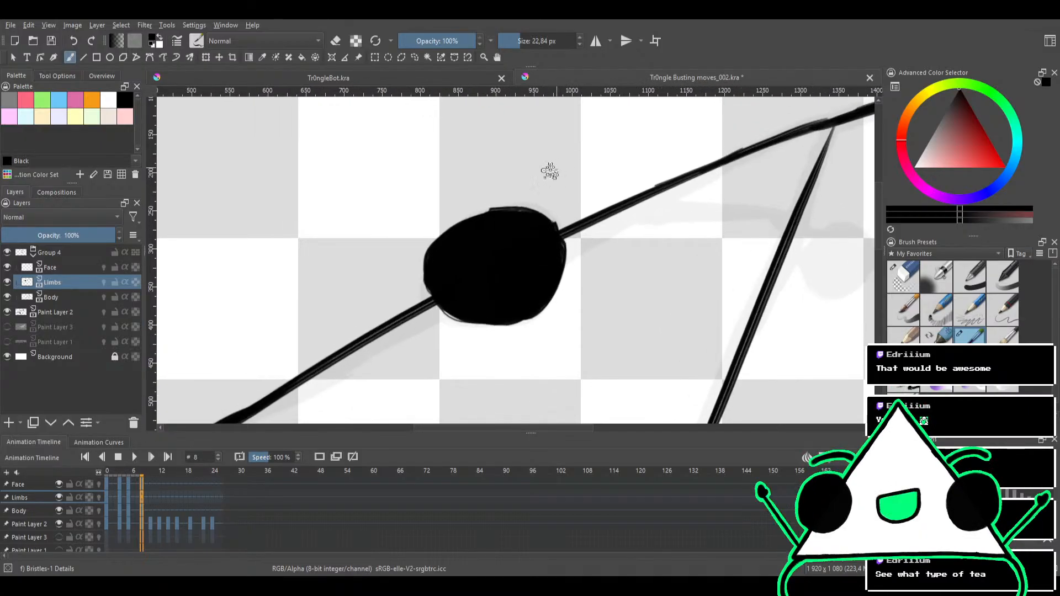
key("e")
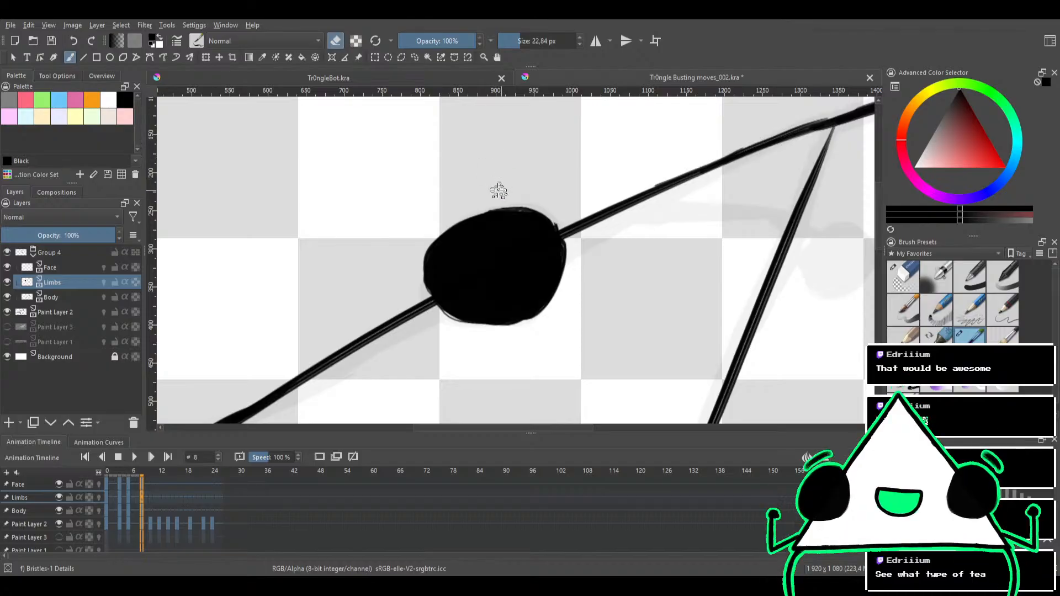
left_click_drag(558, 237, 516, 225)
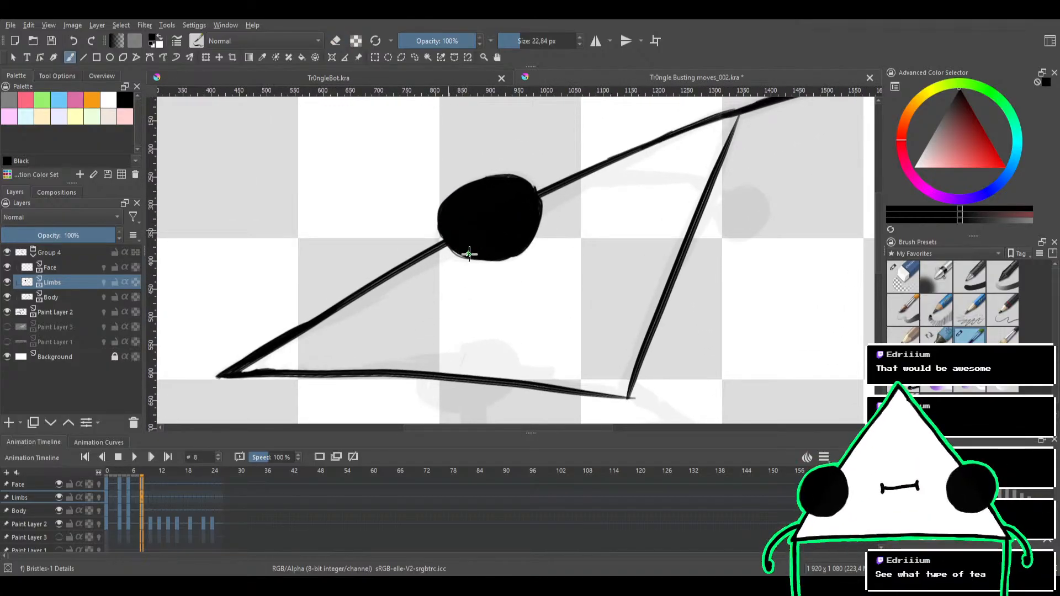
left_click_drag(469, 247, 501, 179)
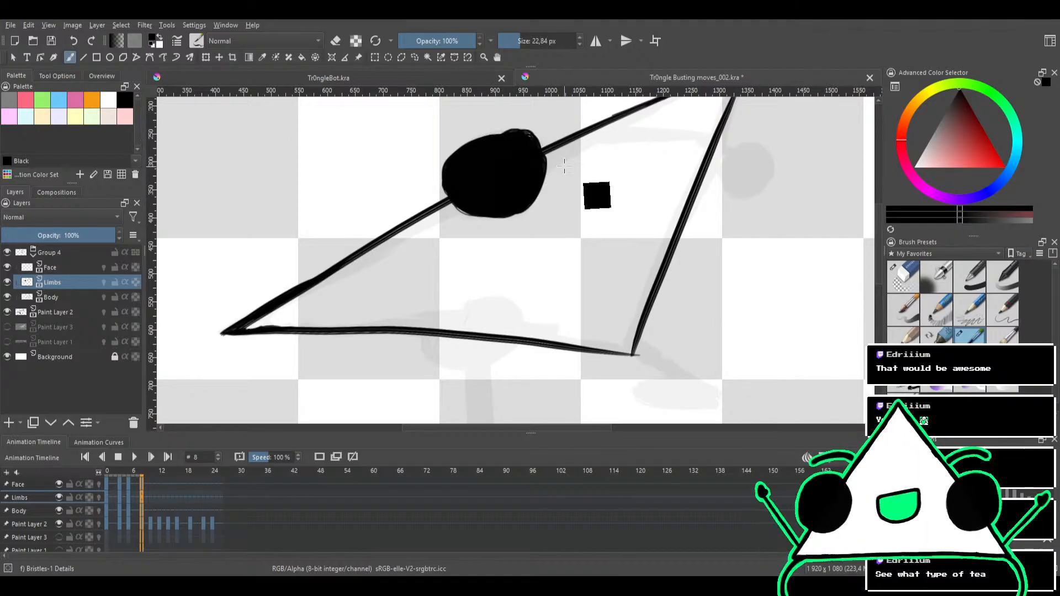
key("ctrl+z")
Ink the second, curved arm on the Limbs layer from the upper edge across the triangle with overlapping strokes
mouse_move(559, 182)
left_mouse_down()
mouse_move(538, 206)
mouse_move(556, 211)
mouse_move(568, 192)
mouse_move(555, 174)
mouse_move(494, 208)
mouse_move(509, 178)
left_mouse_up()
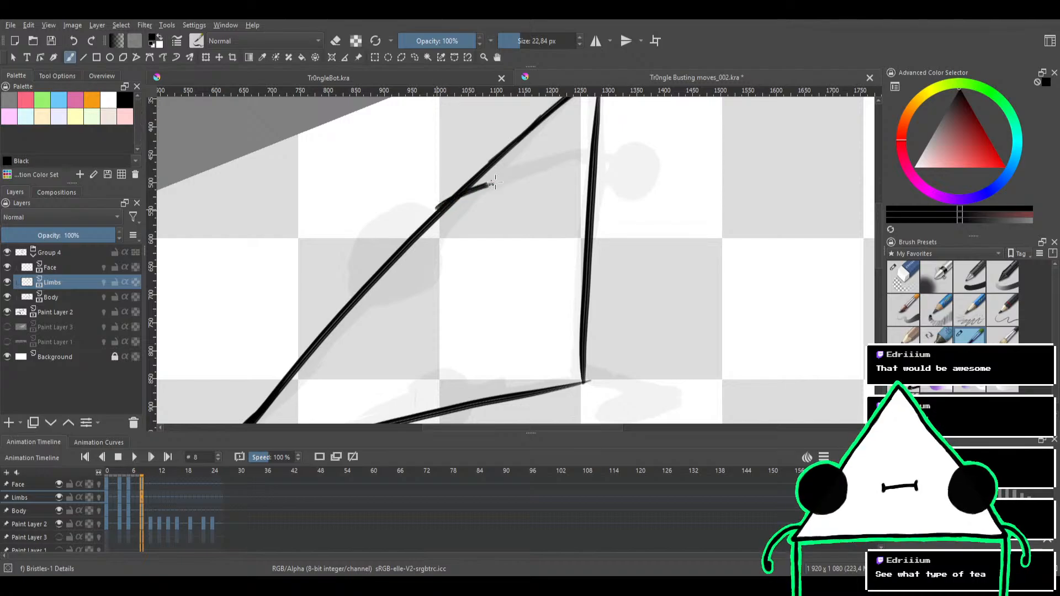
left_click_drag(457, 200, 591, 156)
left_click_drag(483, 188, 592, 155)
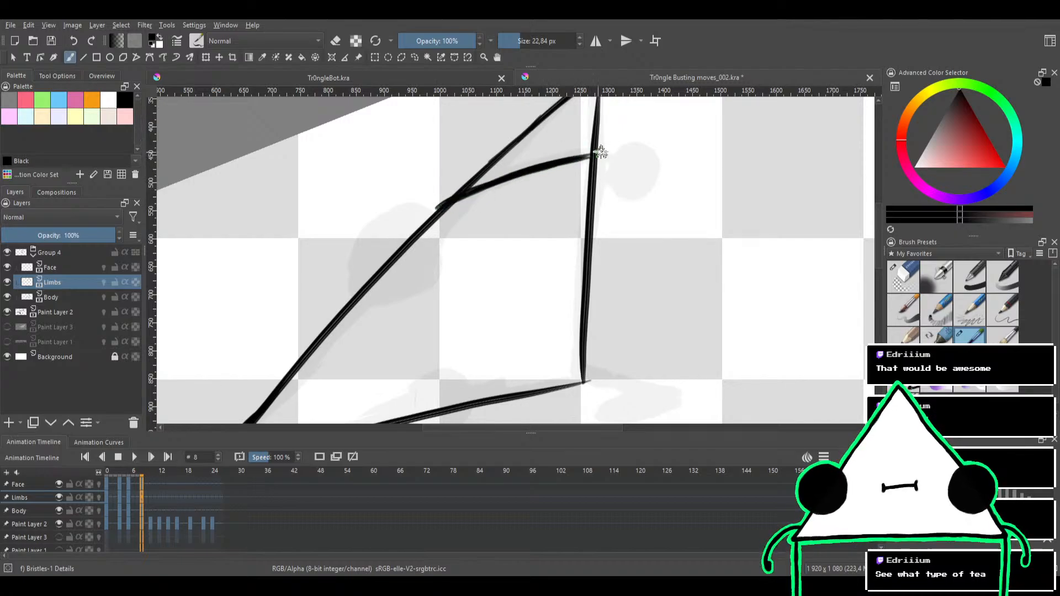
left_click_drag(457, 196, 545, 163)
left_click_drag(432, 209, 586, 154)
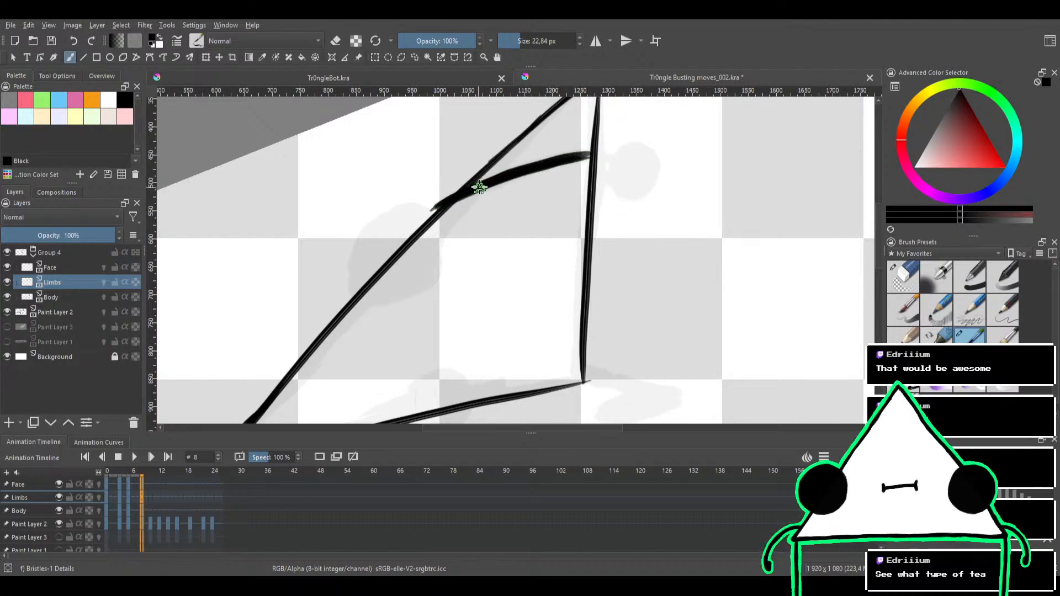
Paint a solid black round hand at the end of the curved arm and erase its rough edges
mouse_move(479, 187)
left_mouse_down()
mouse_move(616, 149)
mouse_move(624, 270)
left_mouse_up()
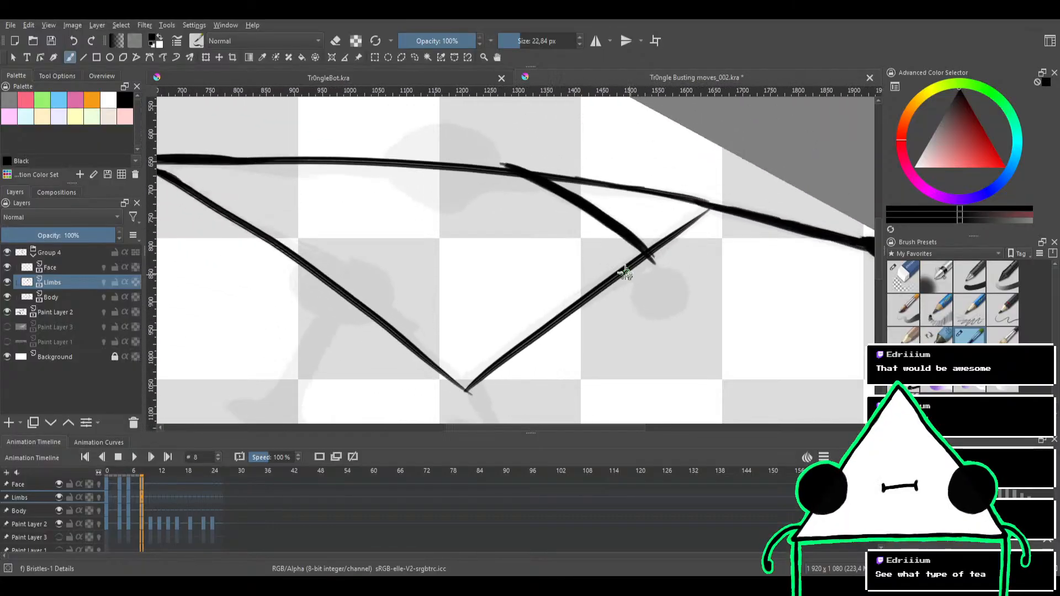
mouse_move(626, 232)
left_mouse_down()
mouse_move(505, 215)
mouse_move(594, 218)
mouse_move(594, 243)
mouse_move(555, 229)
mouse_move(530, 274)
mouse_move(548, 255)
mouse_move(538, 276)
mouse_move(518, 257)
mouse_move(511, 273)
mouse_move(535, 261)
left_mouse_up()
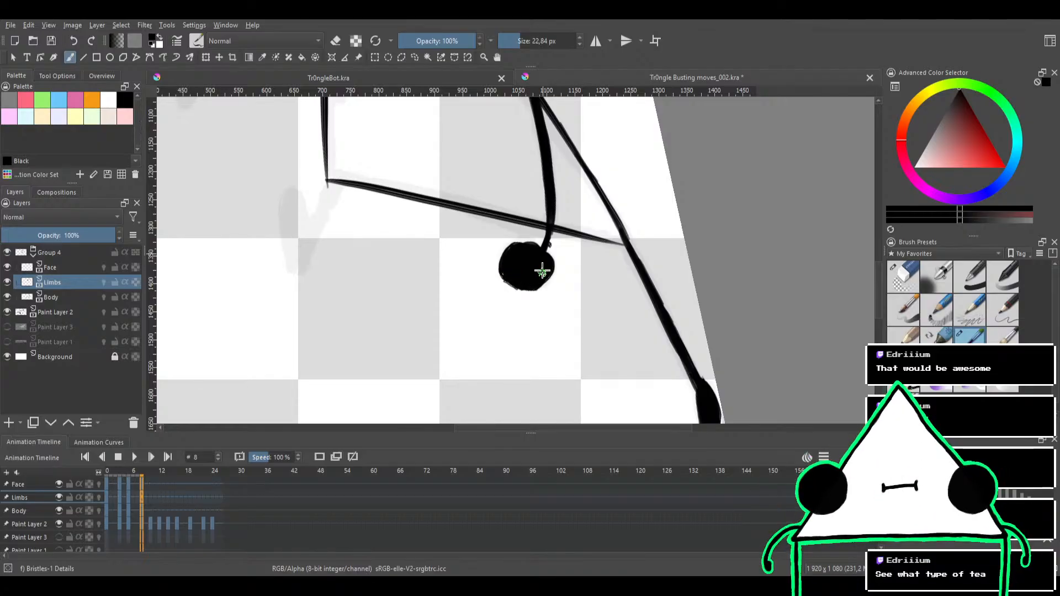
key("e")
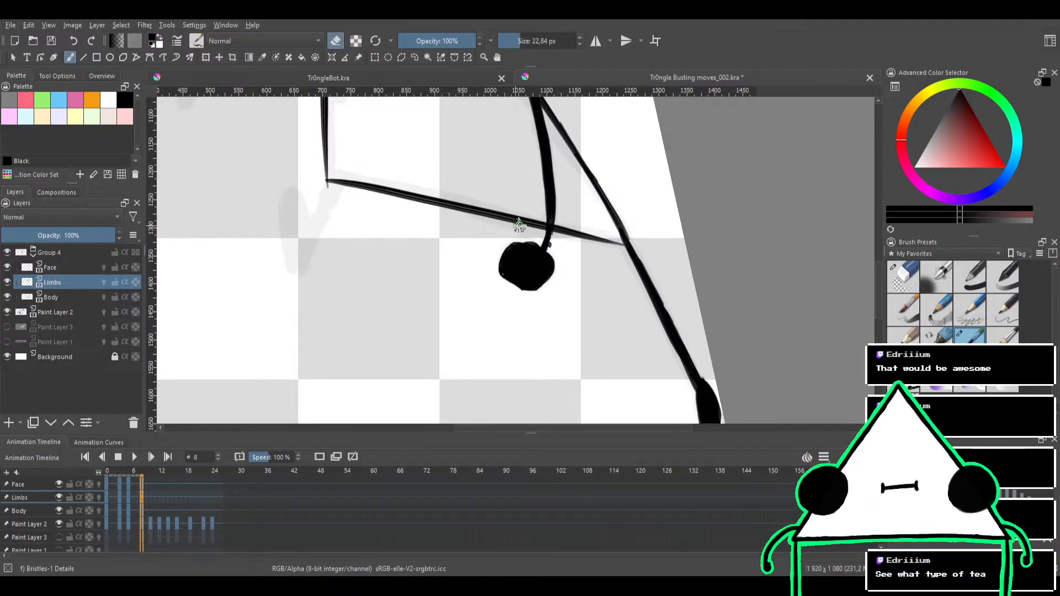
mouse_move(518, 193)
left_mouse_down()
mouse_move(532, 225)
mouse_move(514, 187)
left_mouse_up()
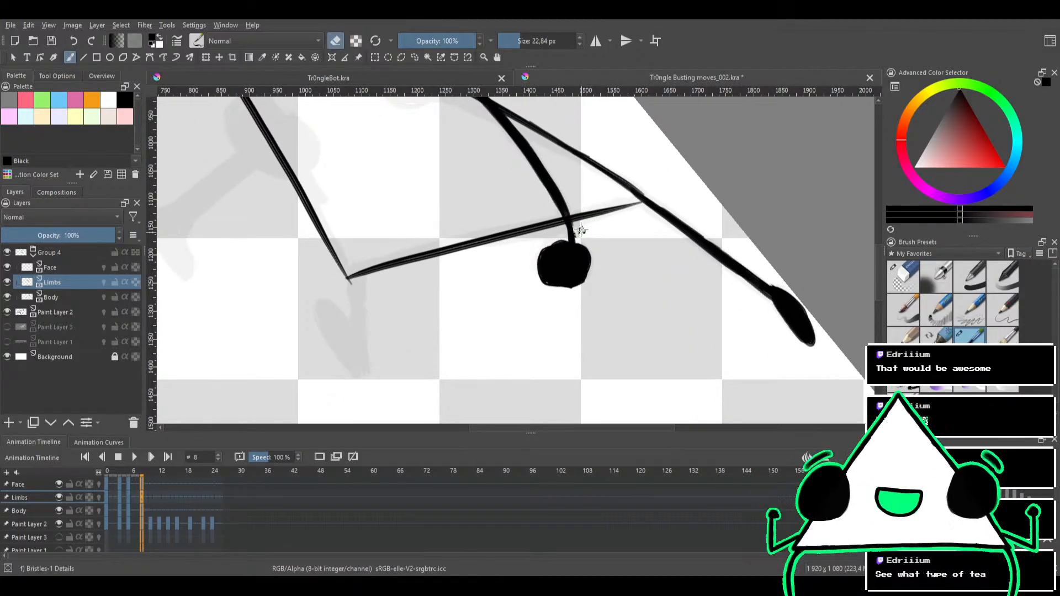
left_click_drag(591, 197, 586, 296)
mouse_move(564, 225)
left_mouse_down()
mouse_move(594, 288)
mouse_move(571, 207)
mouse_move(501, 181)
left_mouse_up()
Thicken the junction where the curved arm leaves the triangle's upper edge, using the black brush
key("e")
mouse_move(489, 263)
left_mouse_down()
mouse_move(502, 263)
mouse_move(476, 282)
mouse_move(509, 258)
left_mouse_up()
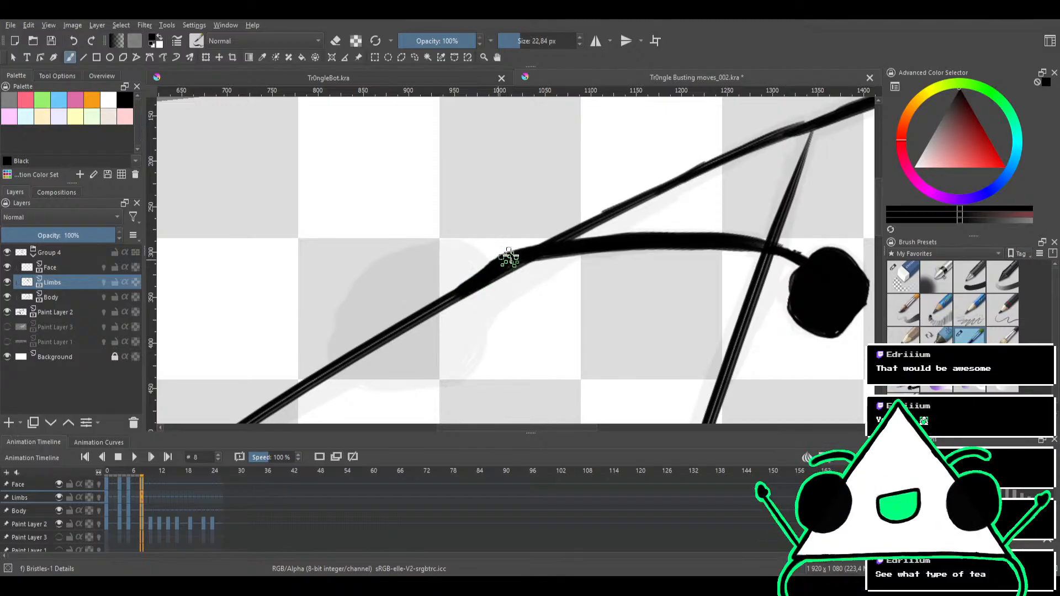
left_click_drag(553, 219, 530, 185)
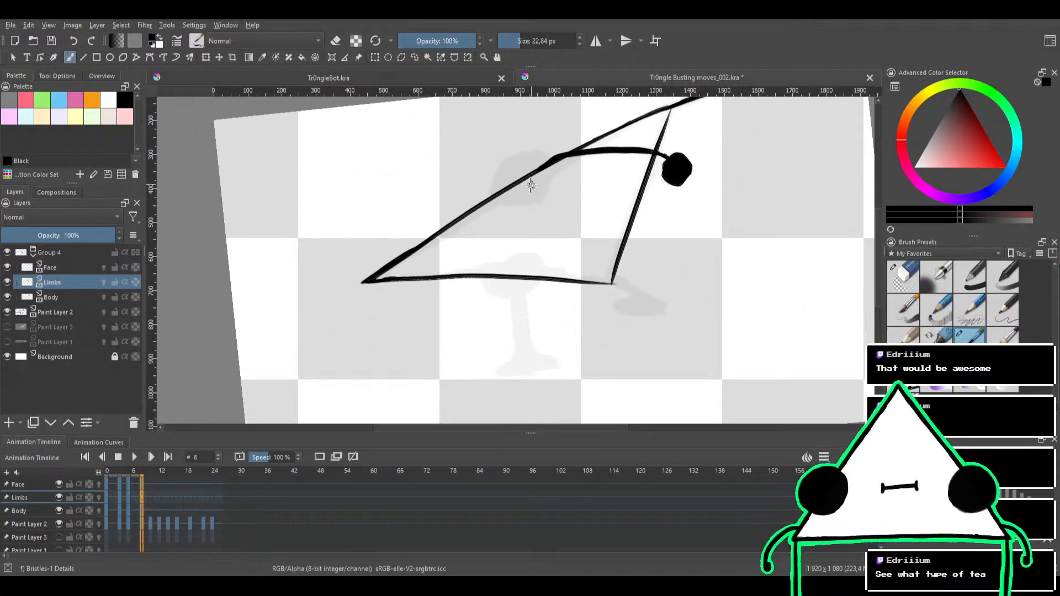
Ink the short bent leg from the triangle's lower corner outward along the sketch with overlapping strokes, undoing a rejected stroke
left_click_drag(532, 269, 482, 225)
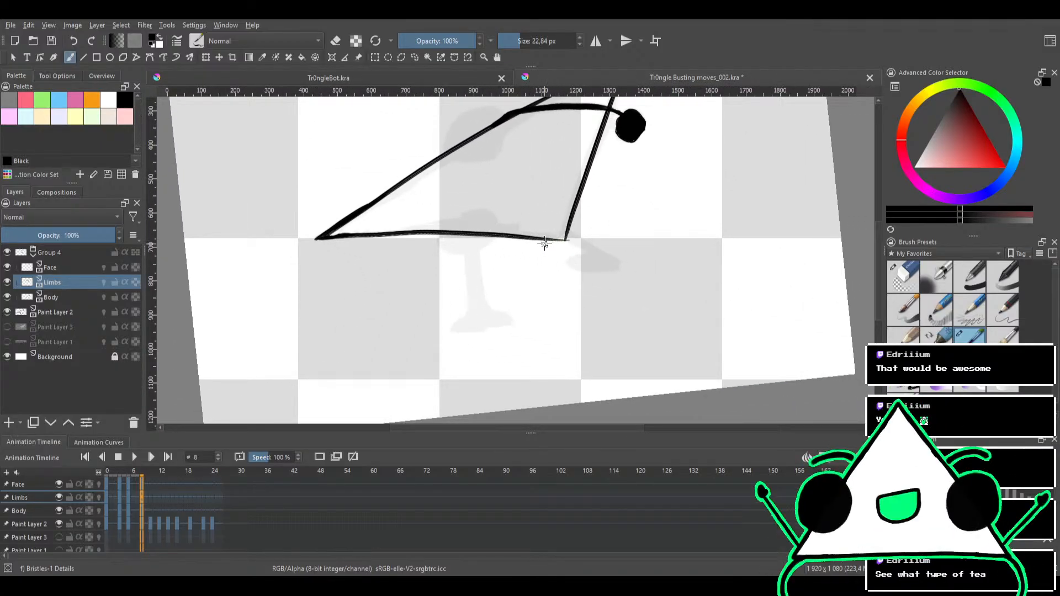
left_click_drag(561, 232, 575, 182)
mouse_move(560, 227)
left_mouse_down()
mouse_move(580, 238)
mouse_move(582, 203)
mouse_move(520, 172)
mouse_move(519, 151)
left_mouse_up()
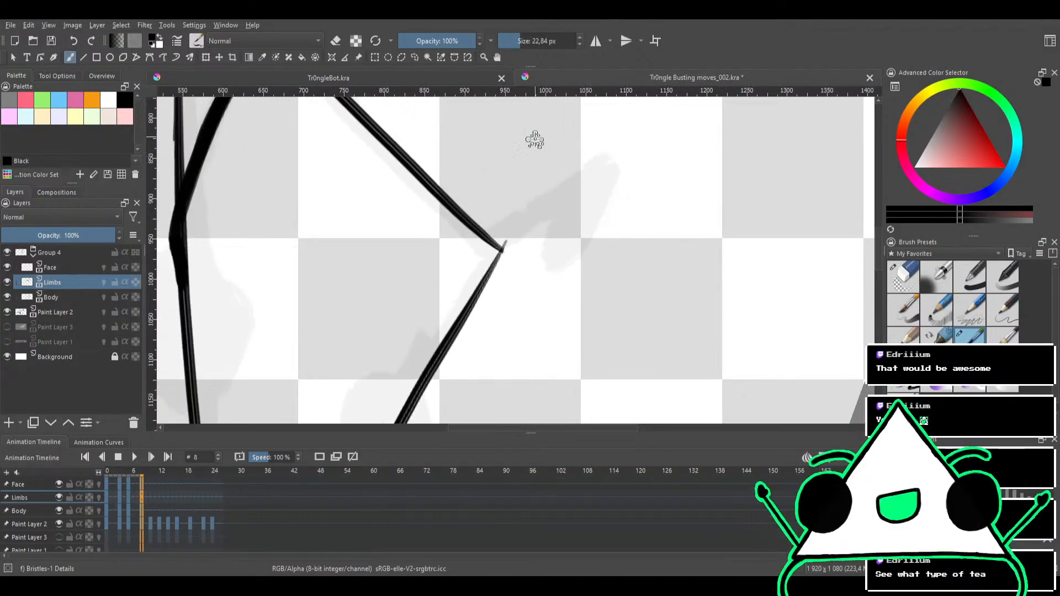
left_click_drag(503, 243, 588, 178)
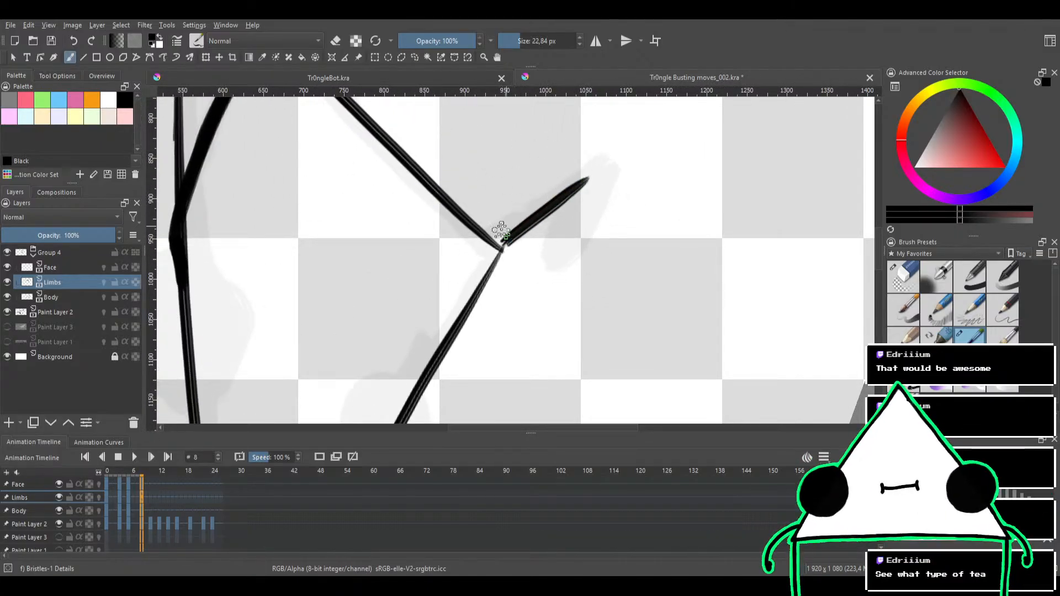
left_click_drag(493, 238, 590, 176)
left_click_drag(505, 222, 592, 174)
key("ctrl+z")
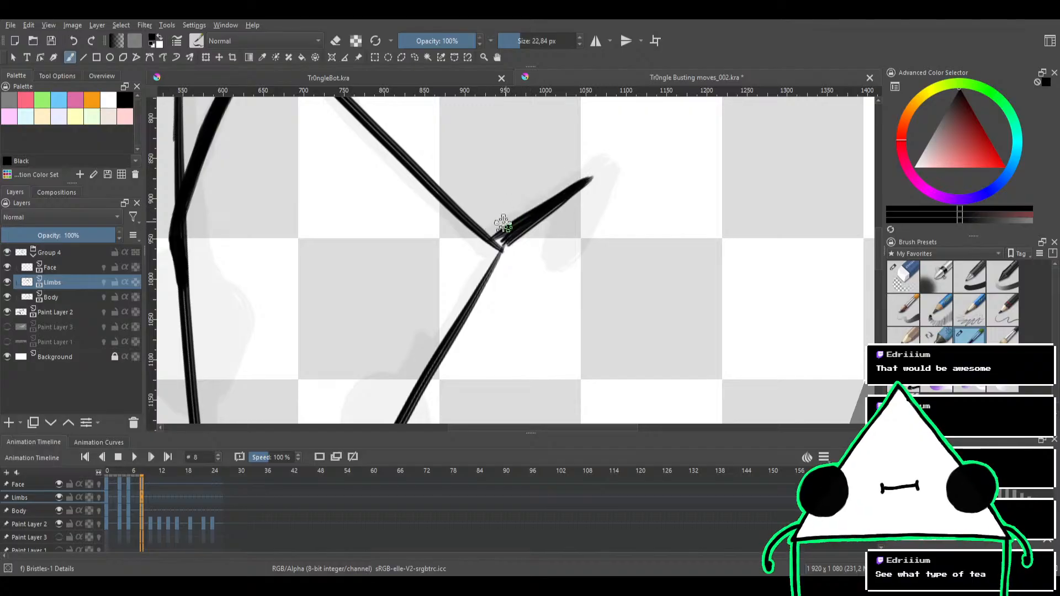
left_click_drag(489, 237, 603, 161)
mouse_move(523, 216)
left_mouse_down()
mouse_move(600, 157)
mouse_move(613, 170)
mouse_move(603, 160)
mouse_move(584, 223)
left_mouse_up()
Paint the bent leg's foot as a solid black shape folding back from the leg's end over the sketch
left_click_drag(612, 164, 562, 258)
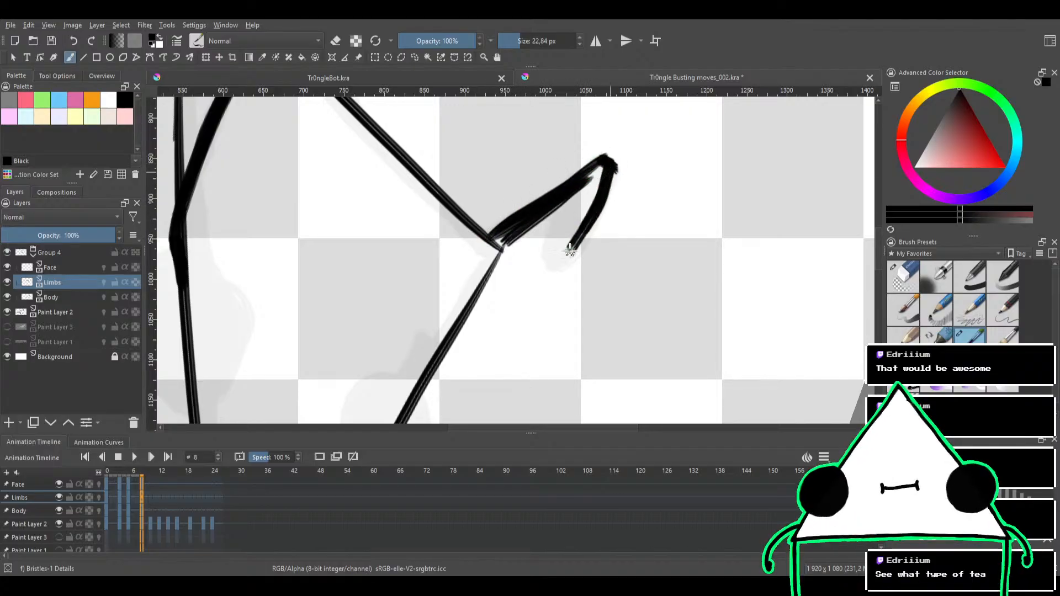
mouse_move(608, 163)
left_mouse_down()
mouse_move(633, 192)
mouse_move(575, 191)
mouse_move(506, 263)
mouse_move(549, 219)
mouse_move(516, 252)
mouse_move(561, 220)
mouse_move(527, 260)
mouse_move(572, 215)
mouse_move(542, 252)
mouse_move(523, 239)
mouse_move(500, 288)
mouse_move(516, 269)
mouse_move(533, 273)
mouse_move(555, 247)
left_mouse_up()
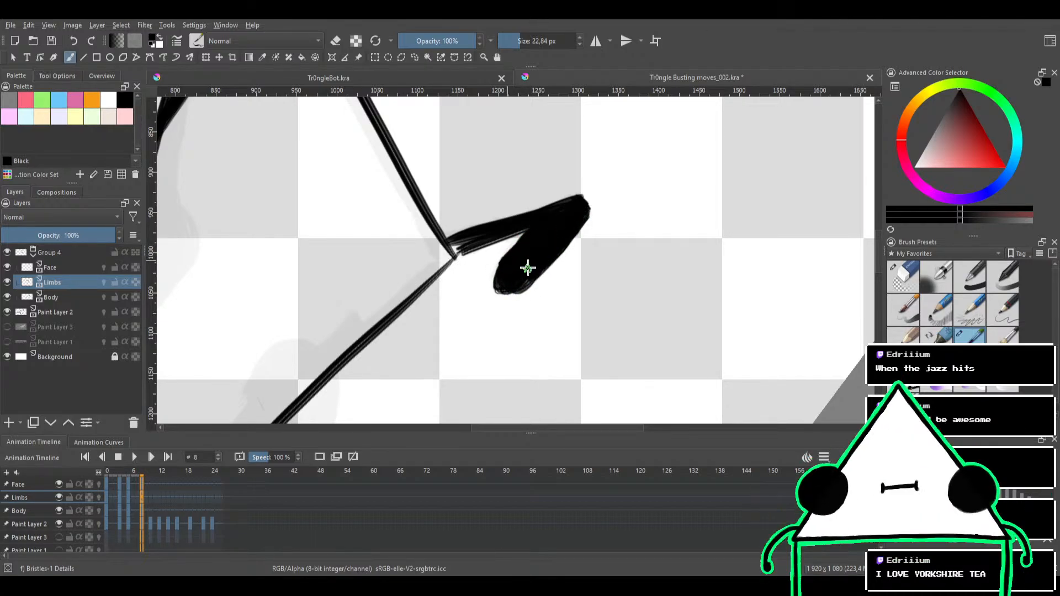
left_click_drag(560, 186, 587, 210)
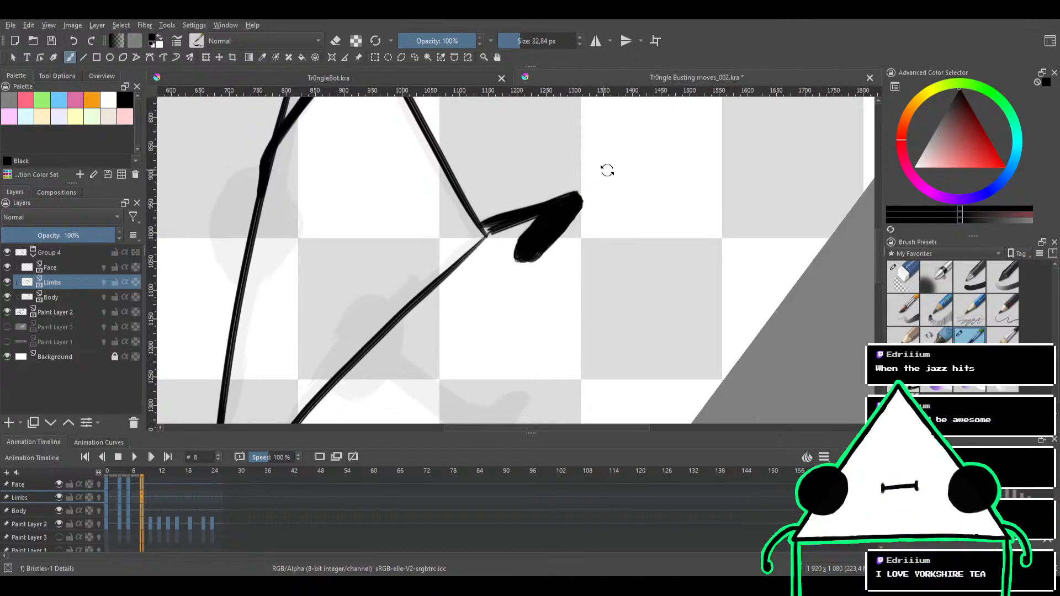
Fill the gaps between the bent leg's strokes so it joins the triangle's corner as solid black
left_click_drag(607, 171, 588, 316)
mouse_move(575, 270)
left_mouse_down()
mouse_move(565, 210)
mouse_move(526, 233)
left_mouse_up()
mouse_move(512, 221)
left_mouse_down()
mouse_move(523, 250)
mouse_move(507, 236)
mouse_move(522, 228)
mouse_move(535, 259)
mouse_move(515, 238)
mouse_move(554, 306)
mouse_move(535, 246)
left_mouse_up()
mouse_move(542, 206)
left_mouse_down()
mouse_move(582, 279)
mouse_move(570, 273)
left_mouse_up()
left_click_drag(531, 187, 562, 190)
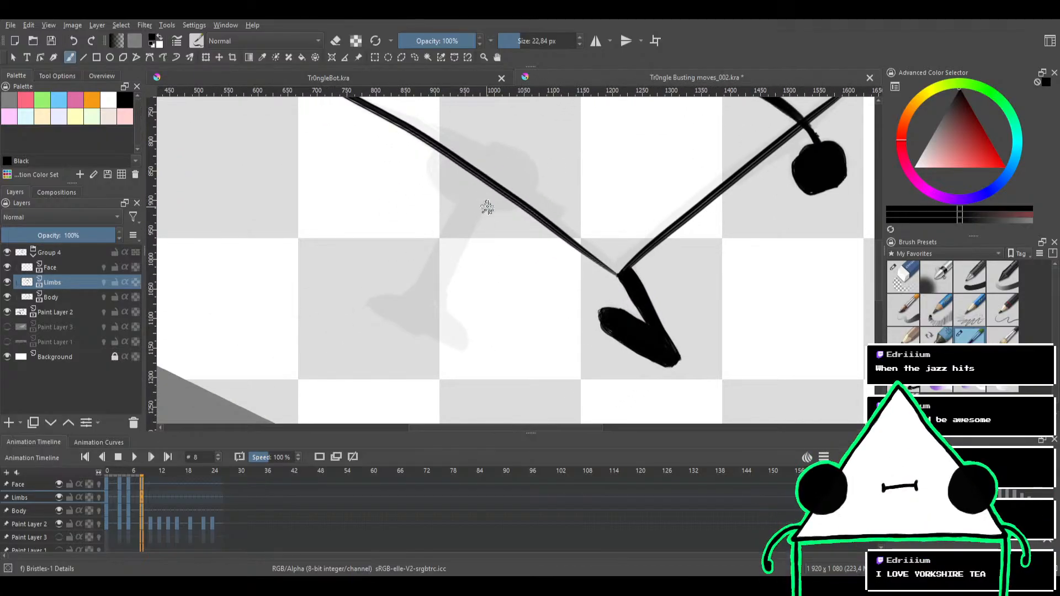
left_click_drag(486, 207, 530, 196)
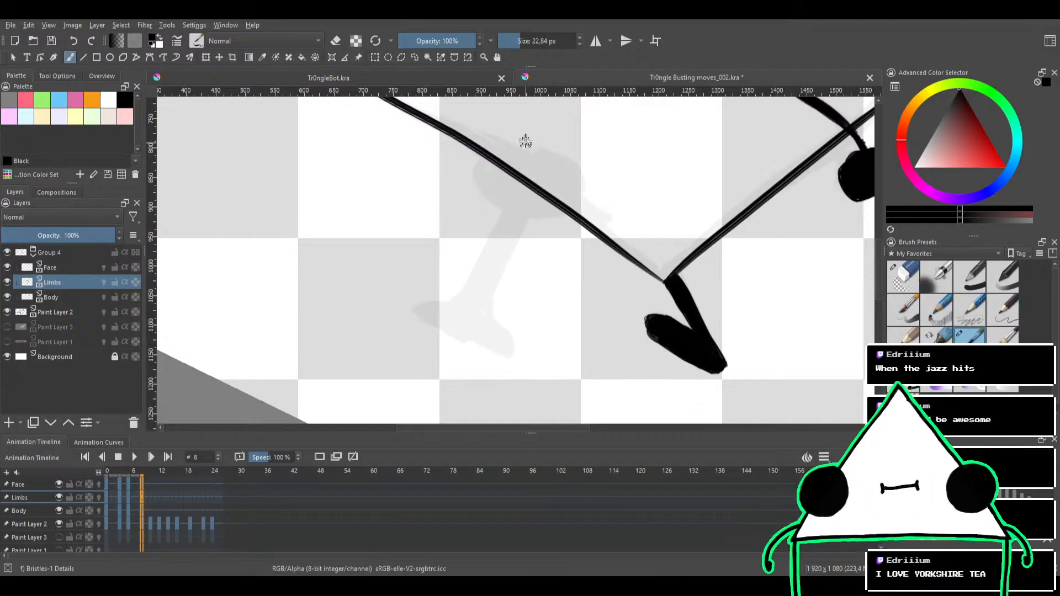
left_click_drag(528, 197, 522, 185)
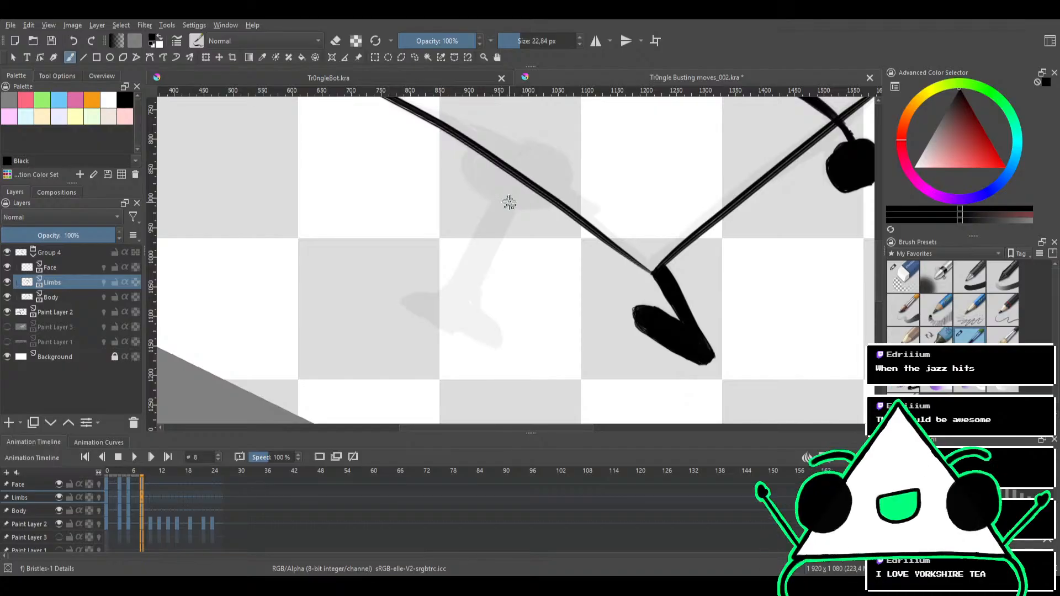
mouse_move(529, 190)
left_mouse_down()
mouse_move(504, 194)
mouse_move(521, 194)
mouse_move(491, 183)
left_mouse_up()
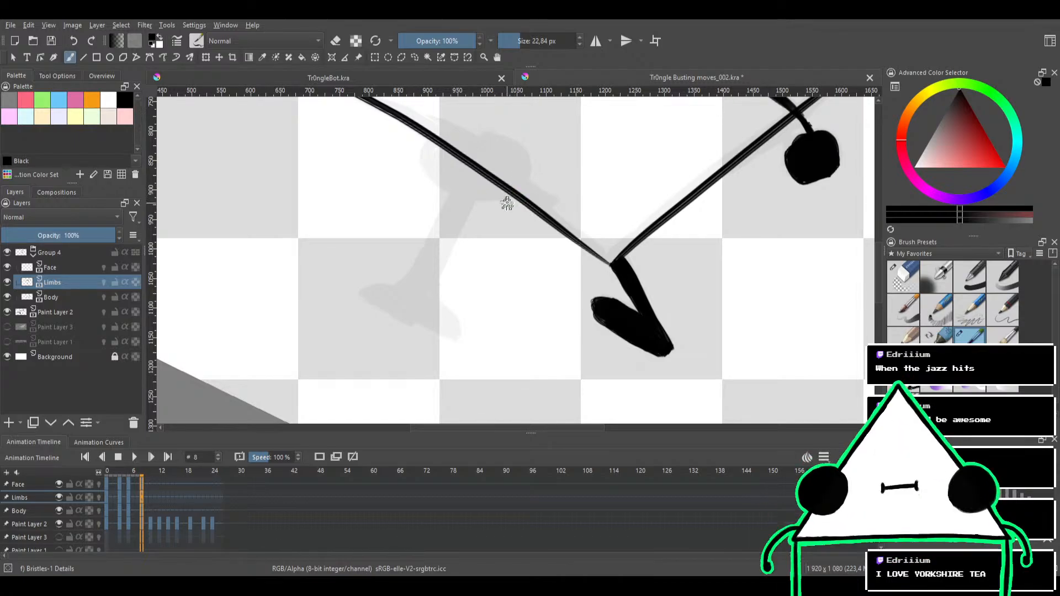
left_click_drag(506, 204, 574, 241)
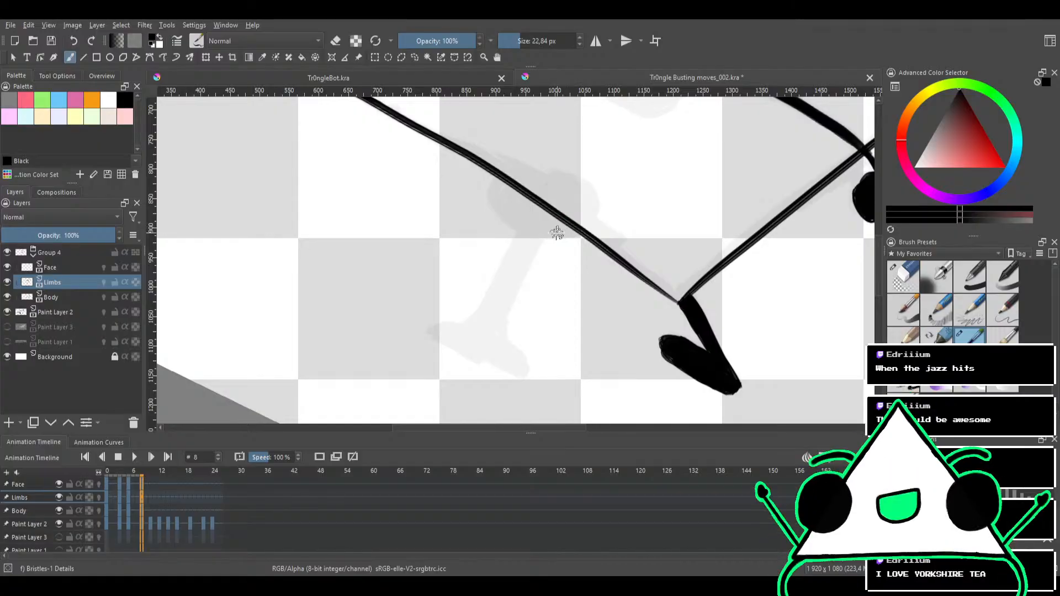
left_click_drag(556, 232, 569, 215)
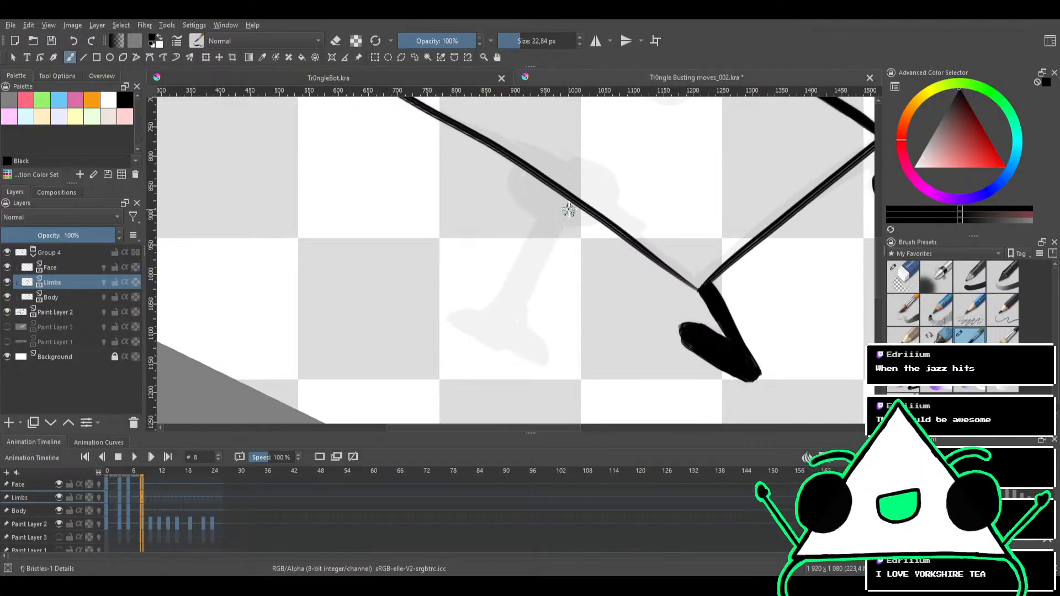
Ink the standing leg down from the middle of the triangle's lower edge, building its thickness with overlapping strokes
left_click_drag(566, 204, 528, 268)
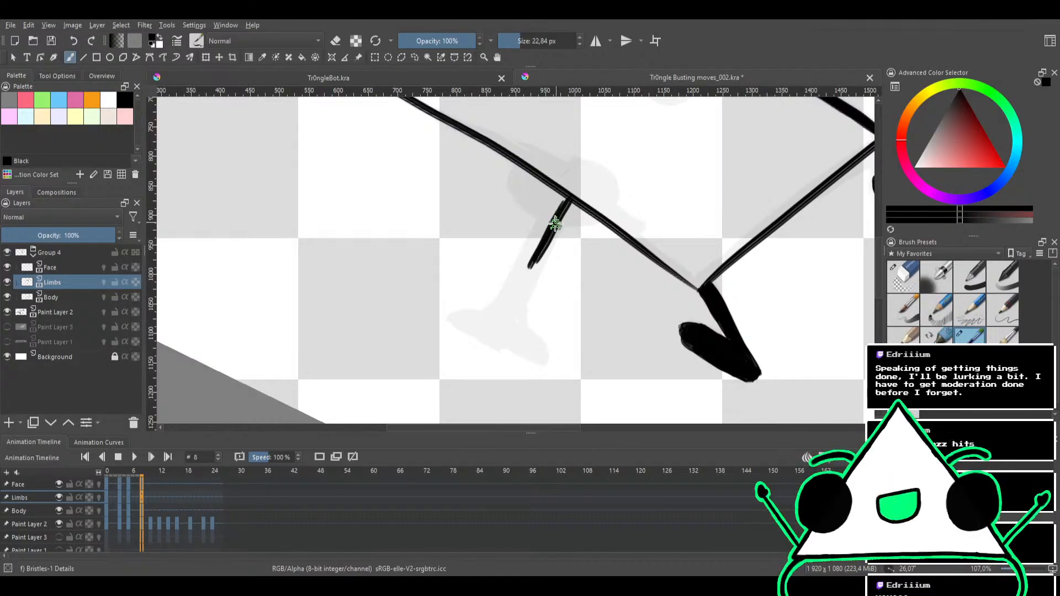
mouse_move(552, 219)
left_mouse_down()
mouse_move(528, 206)
mouse_move(530, 224)
left_mouse_up()
left_click_drag(540, 184, 505, 268)
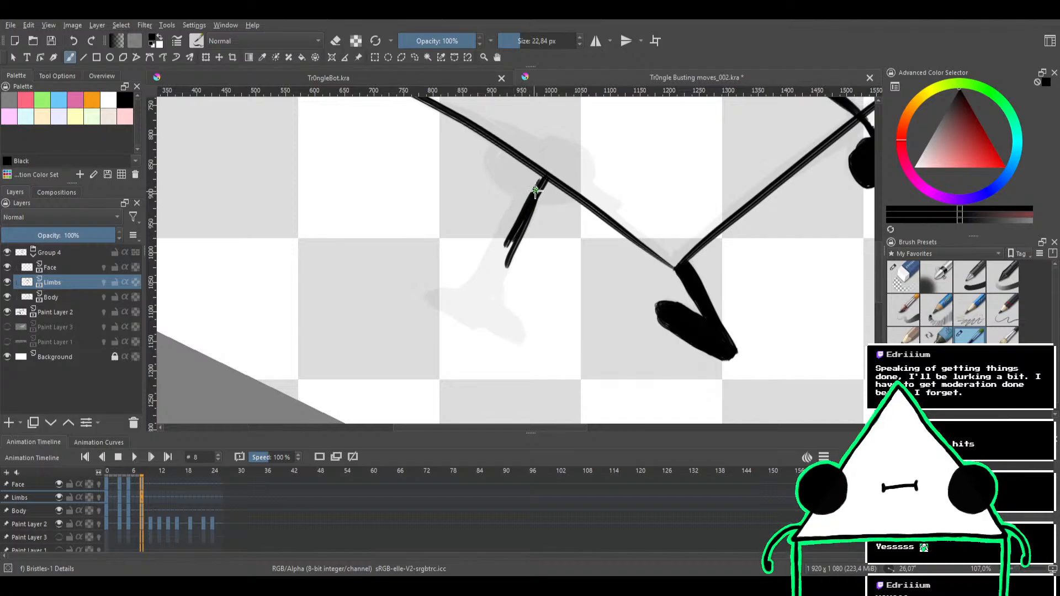
mouse_move(536, 190)
left_mouse_down()
mouse_move(494, 276)
mouse_move(489, 260)
left_mouse_up()
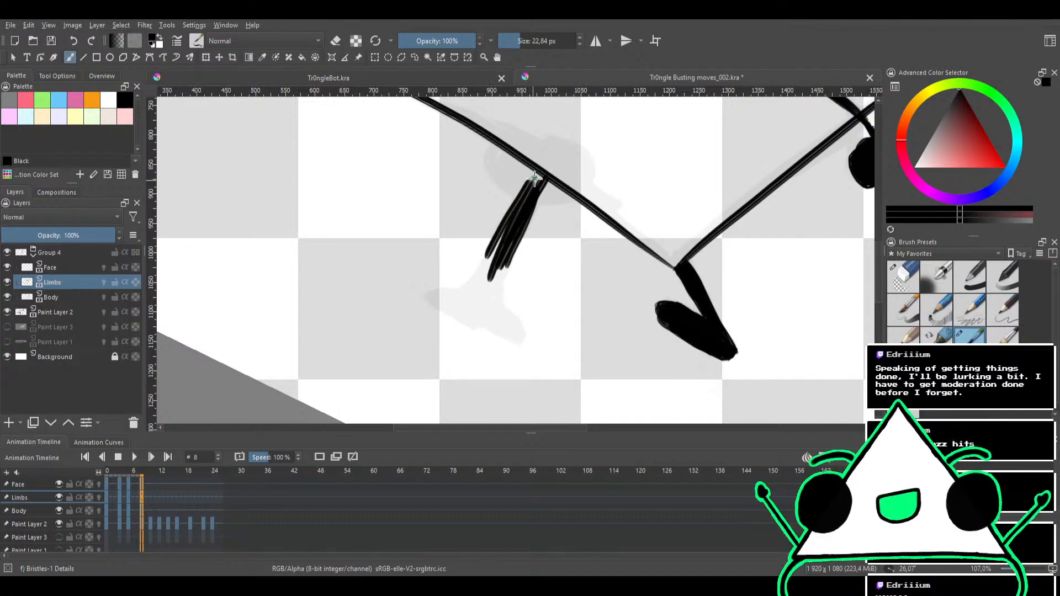
left_click_drag(538, 174, 491, 279)
left_click_drag(532, 178, 491, 261)
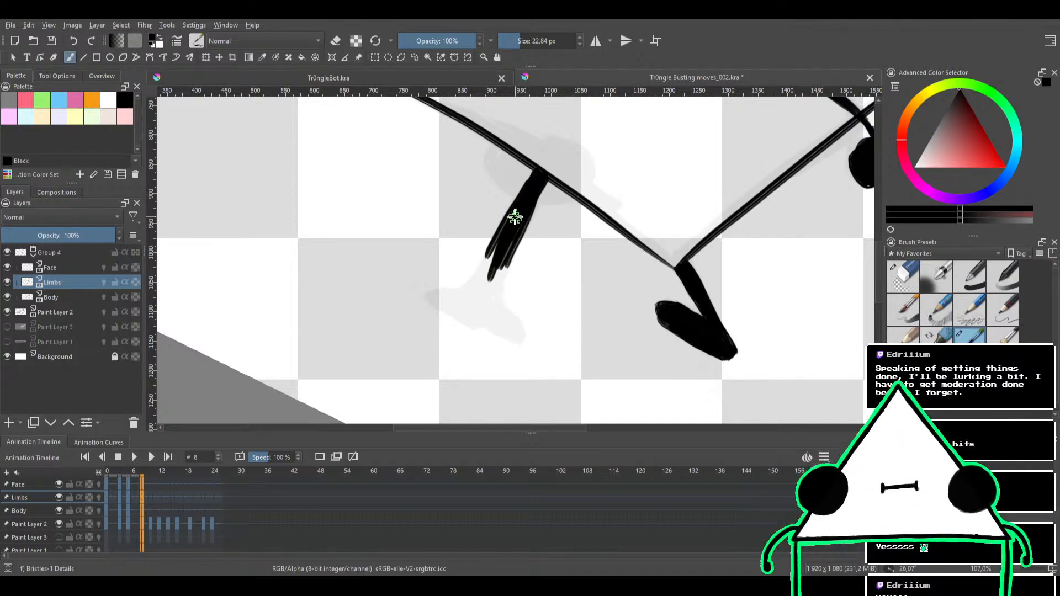
left_click_drag(519, 216, 488, 295)
left_click_drag(508, 240, 496, 304)
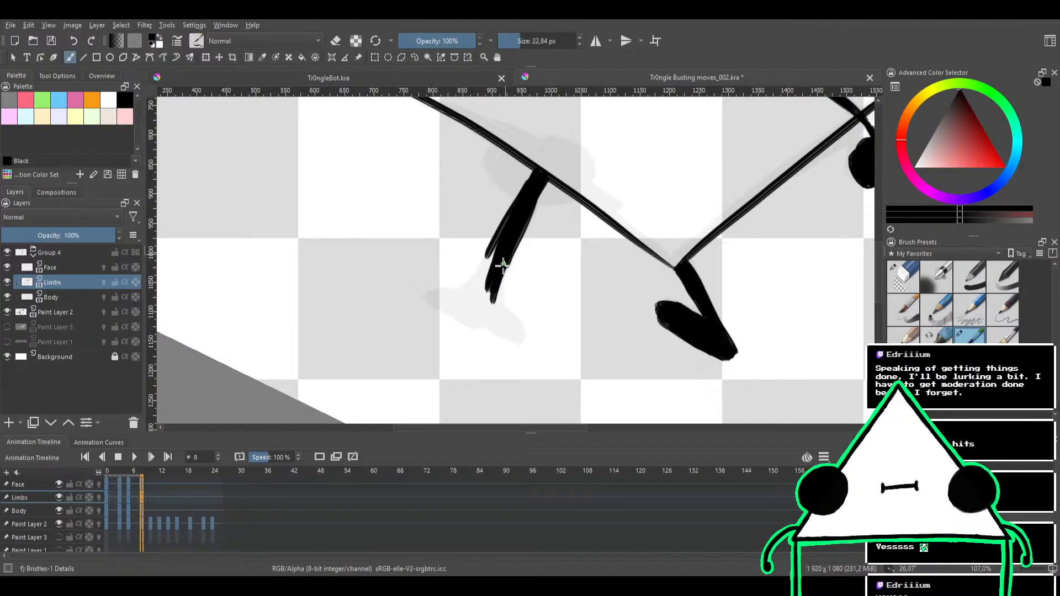
Paint the standing leg's flared foot solid black over the sketch, and erase the excess at its tip
left_click_drag(505, 259, 508, 335)
mouse_move(498, 253)
left_mouse_down()
mouse_move(521, 217)
mouse_move(473, 242)
mouse_move(488, 262)
mouse_move(539, 228)
mouse_move(560, 193)
mouse_move(523, 184)
left_mouse_up()
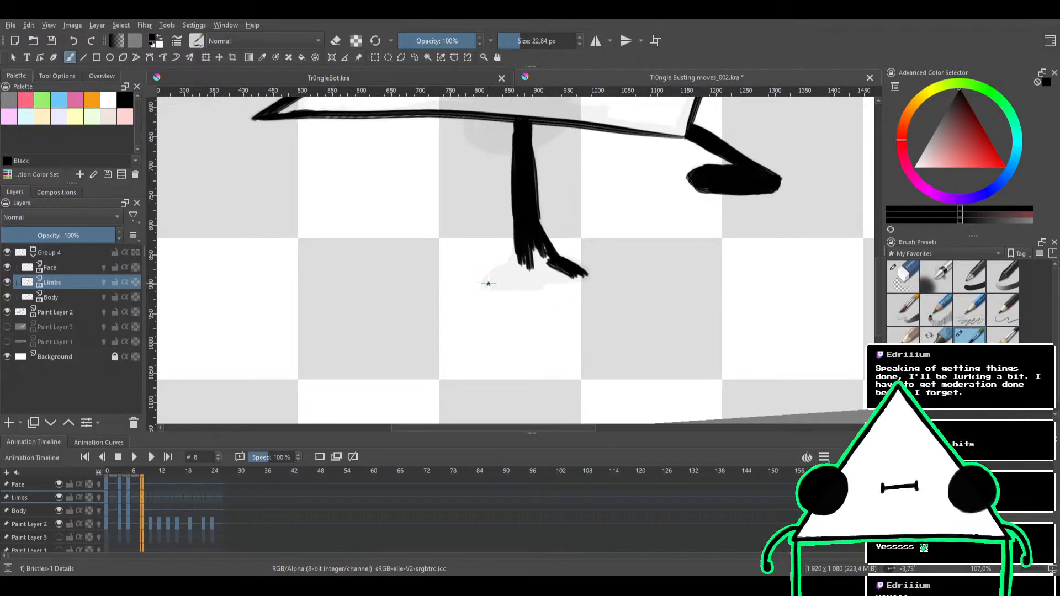
mouse_move(488, 284)
left_mouse_down()
mouse_move(521, 251)
mouse_move(524, 271)
mouse_move(537, 242)
mouse_move(571, 274)
mouse_move(544, 279)
mouse_move(574, 274)
mouse_move(485, 287)
mouse_move(512, 268)
mouse_move(501, 275)
mouse_move(527, 275)
mouse_move(502, 283)
mouse_move(534, 271)
left_mouse_up()
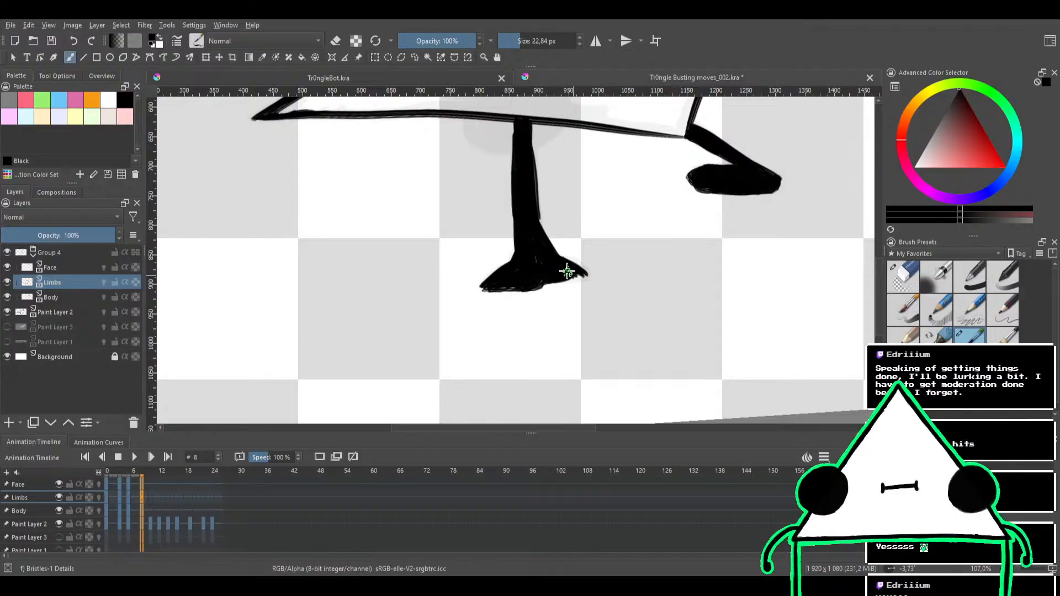
key("e")
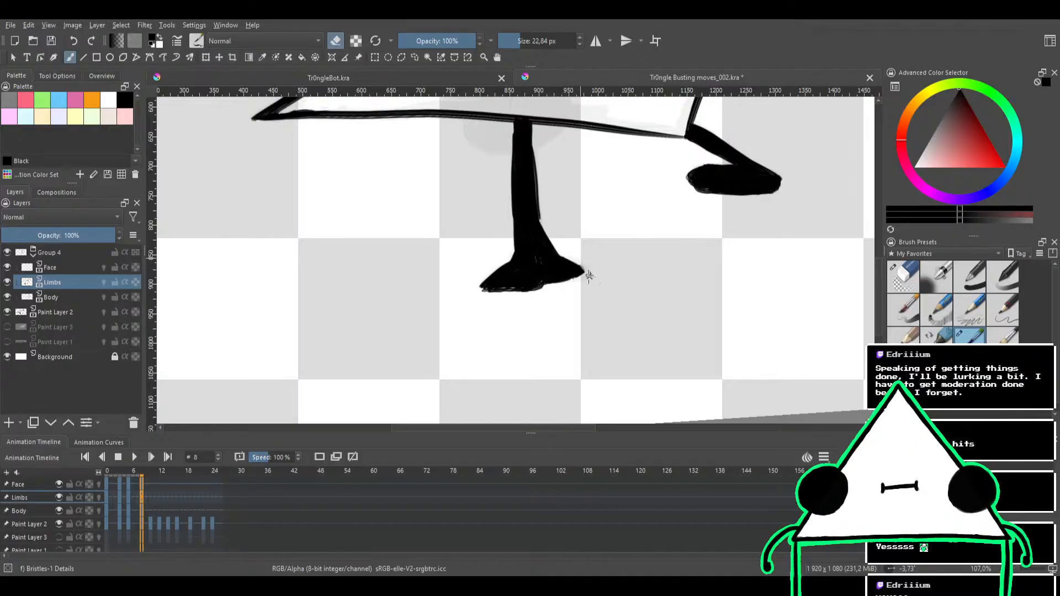
key("e")
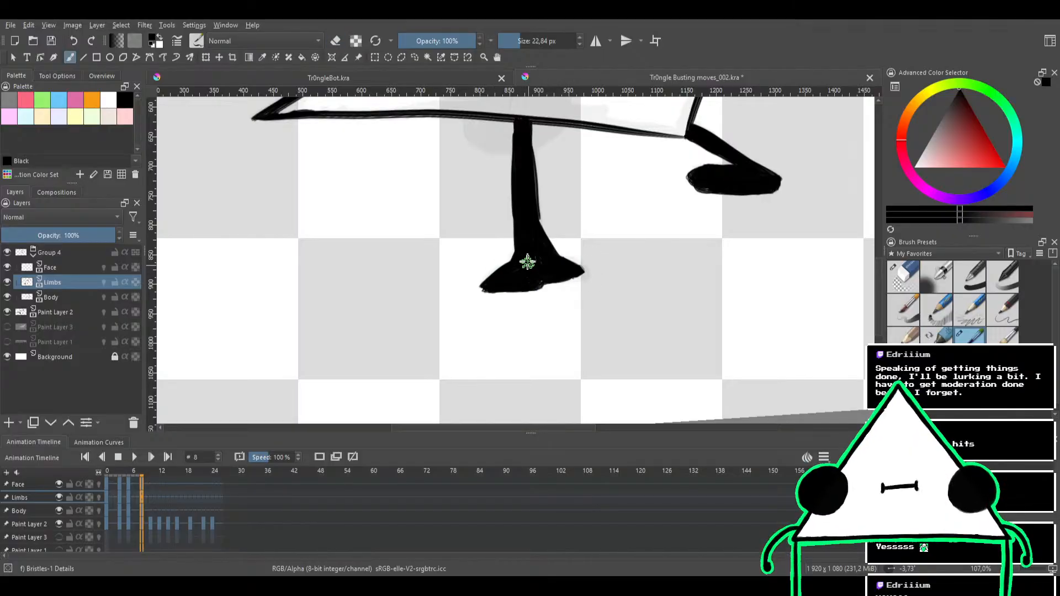
left_click_drag(531, 224, 528, 274)
On the Face layer, paint a solid black oval eye over the triangle's lower edge above the standing leg and trim its outline
left_click_drag(565, 187, 542, 268)
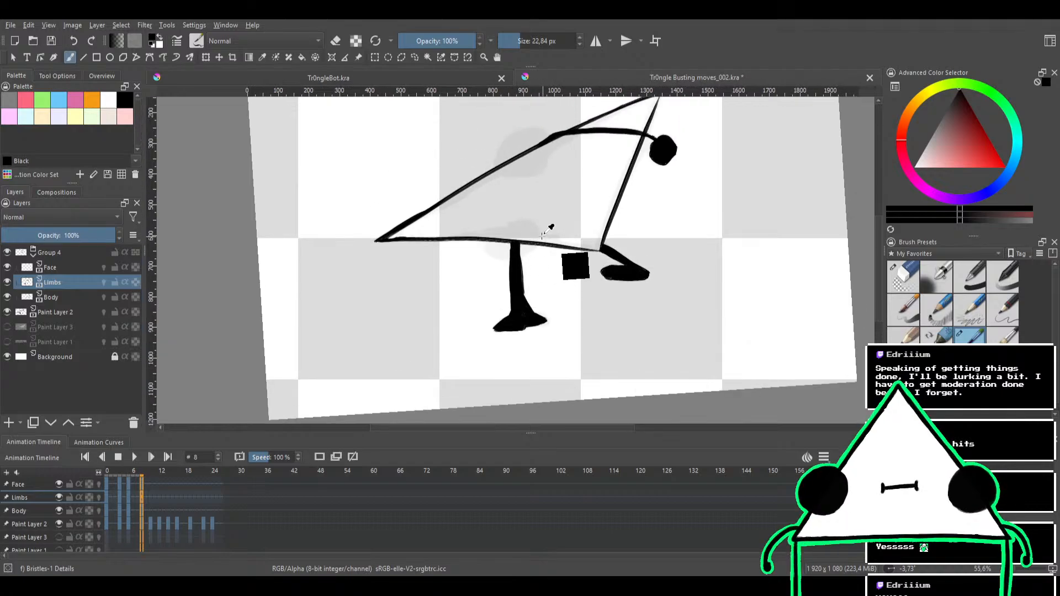
mouse_move(551, 206)
left_mouse_down()
mouse_move(551, 177)
mouse_move(492, 199)
left_mouse_up()
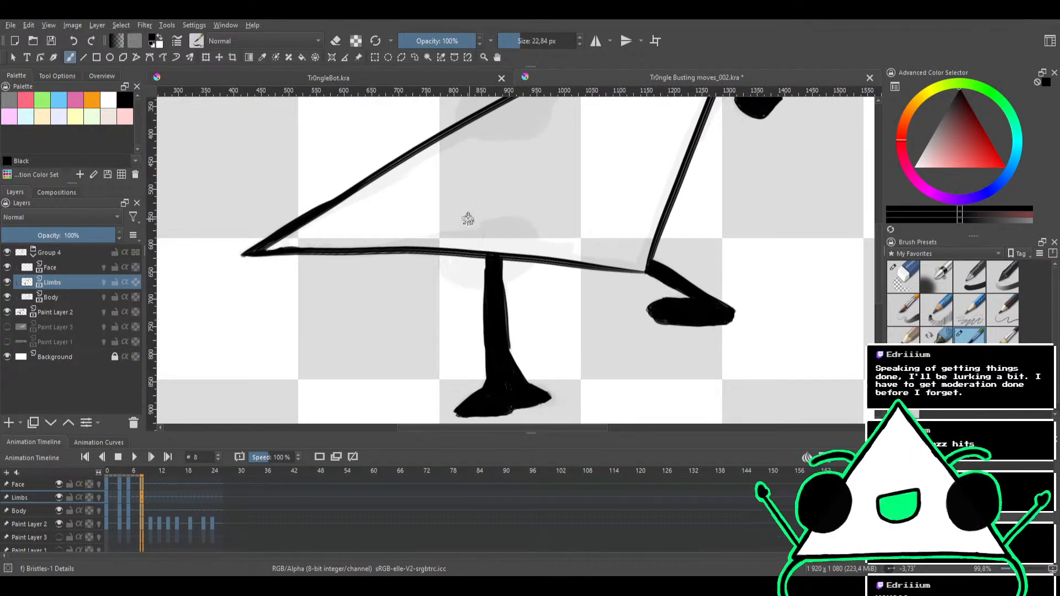
left_click(76, 268)
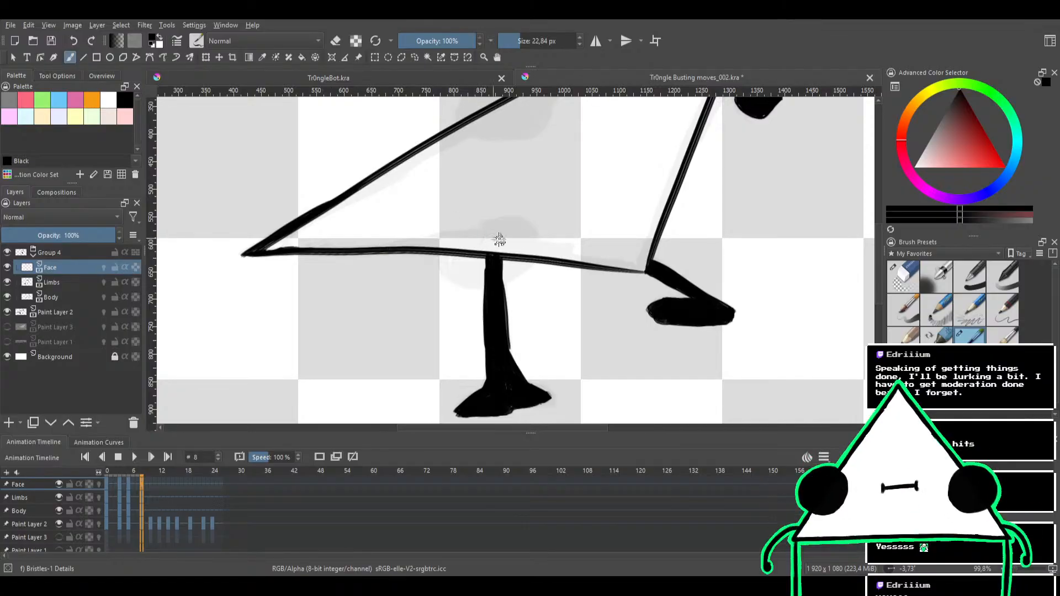
mouse_move(497, 243)
left_mouse_down()
mouse_move(485, 246)
mouse_move(513, 265)
mouse_move(517, 237)
mouse_move(493, 237)
mouse_move(514, 255)
mouse_move(473, 239)
mouse_move(502, 263)
mouse_move(478, 236)
mouse_move(485, 272)
mouse_move(504, 234)
left_mouse_up()
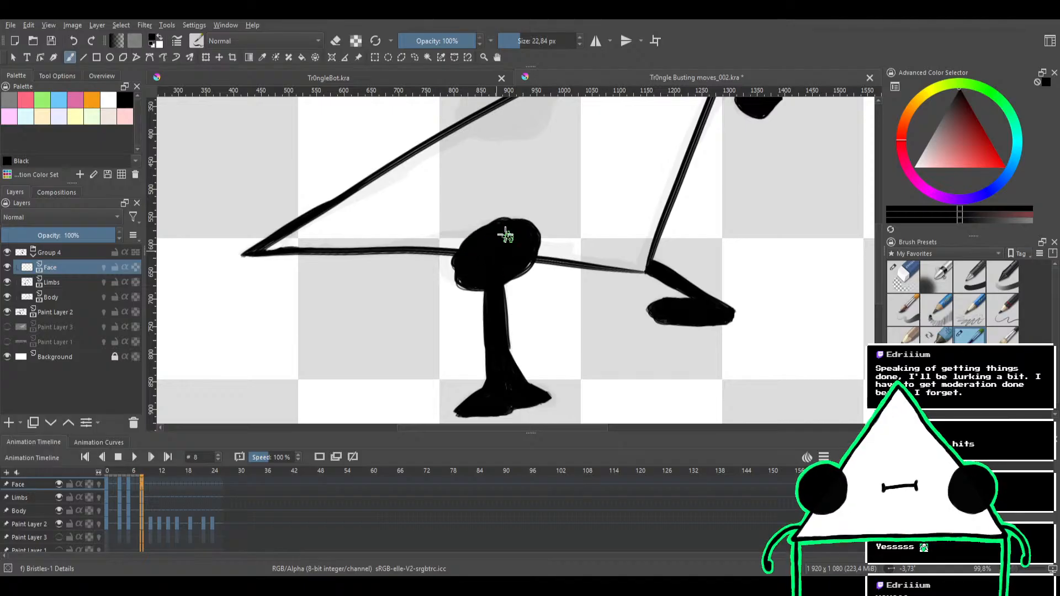
key("e")
left_click_drag(447, 274, 460, 289)
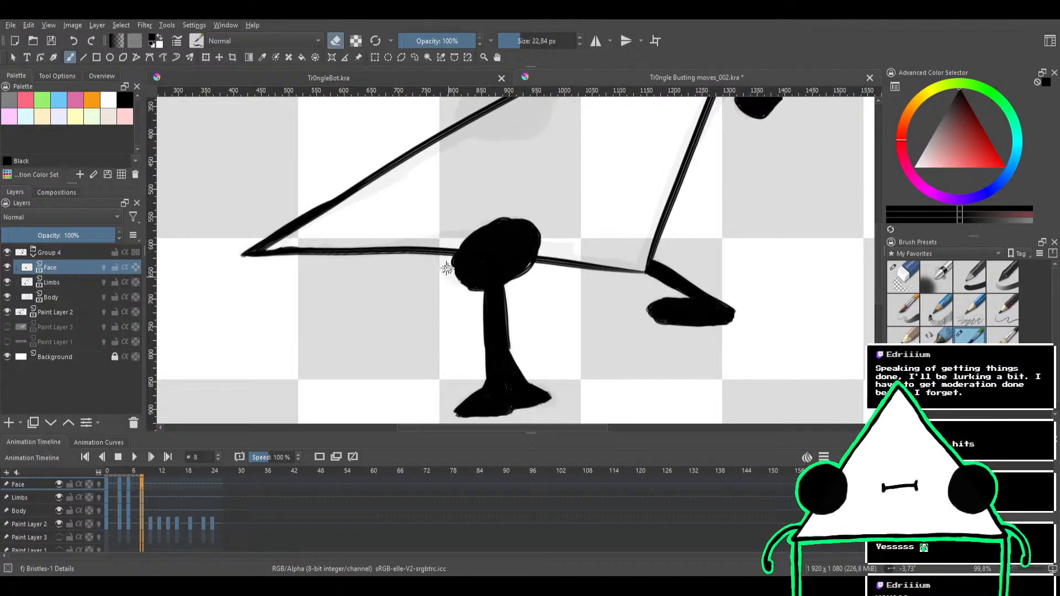
key("e")
Compare the pose with the neighbouring frame, and paint the second solid black eye over the triangle's upper edge on frame 8
left_click_drag(520, 166, 515, 234)
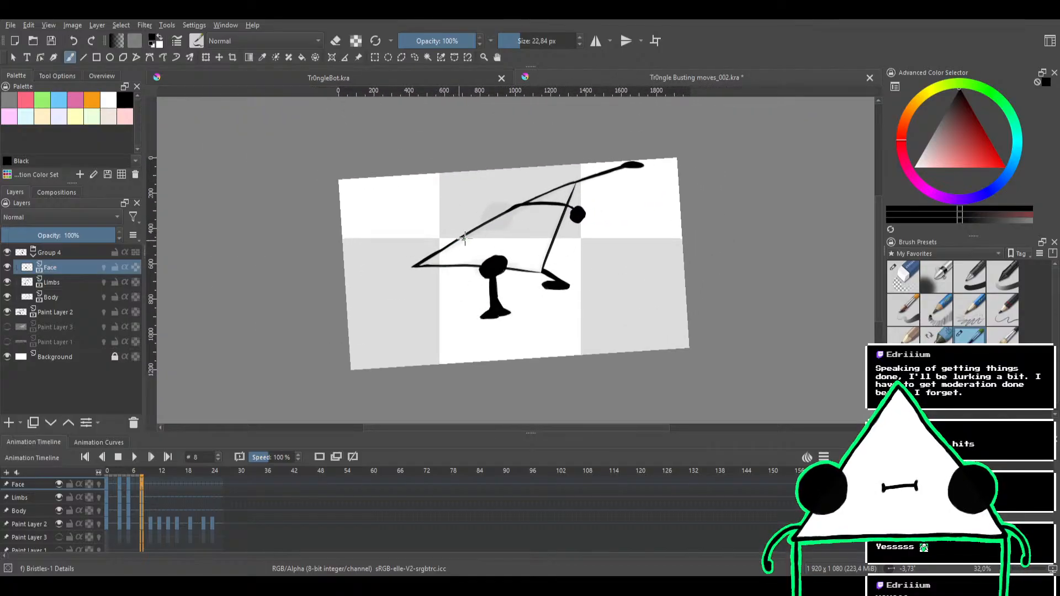
key("Left")
key("Right")
key("Left")
key("Right")
mouse_move(509, 217)
left_mouse_down()
mouse_move(517, 245)
mouse_move(528, 211)
mouse_move(516, 249)
mouse_move(474, 232)
mouse_move(522, 218)
mouse_move(508, 241)
left_mouse_up()
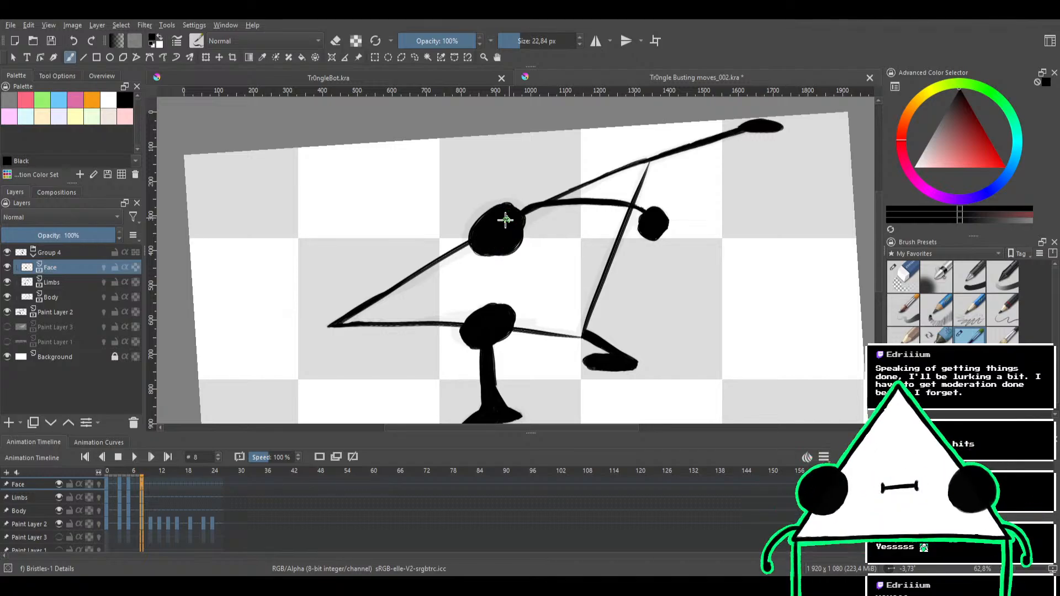
Refine the rounded outline of the black eye on the triangle's upper edge and trim its excess
left_click_drag(492, 212, 477, 237)
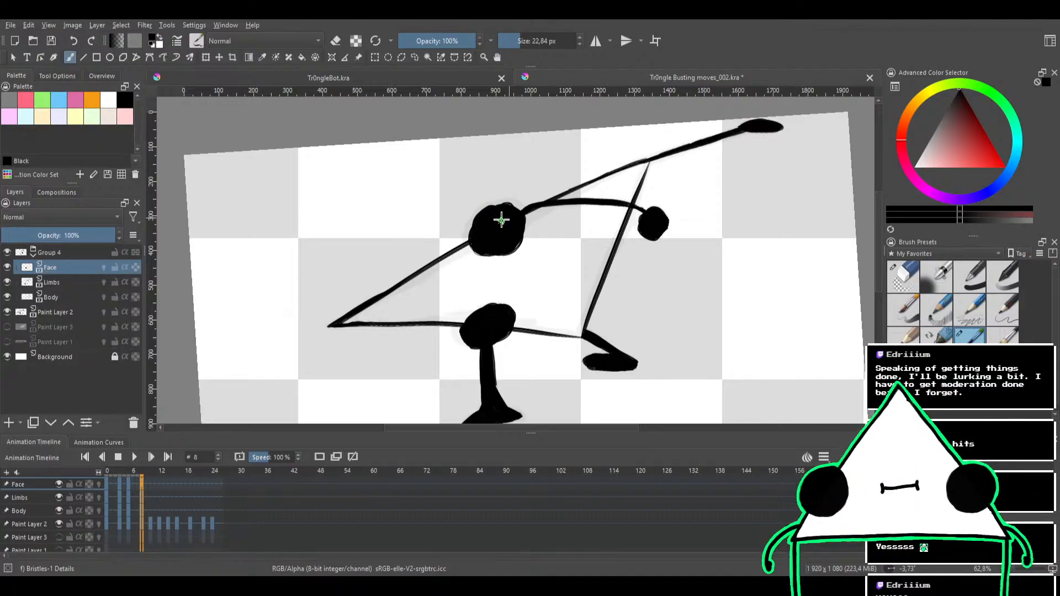
key("e")
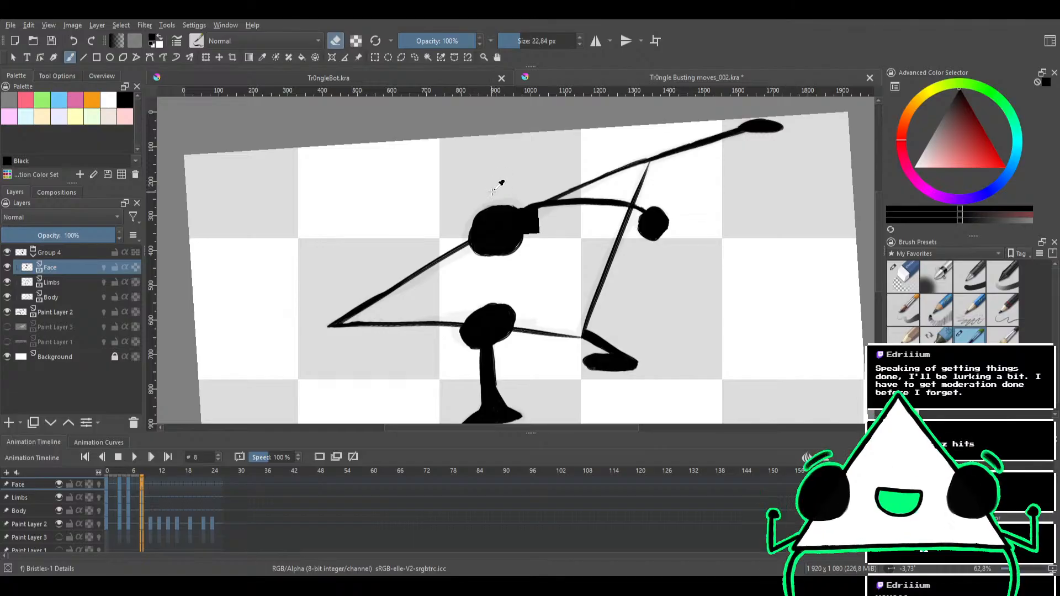
Return to frame 0, play back the animation to review the inked poses, and stop it
scroll(496, 183, "down", 3)
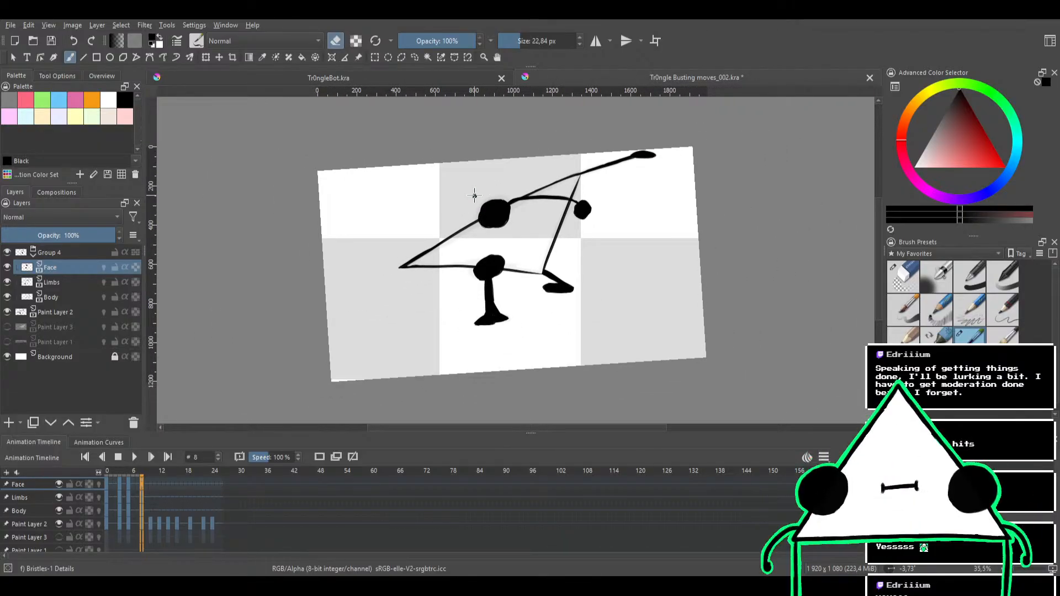
left_click(128, 469)
left_click(150, 471)
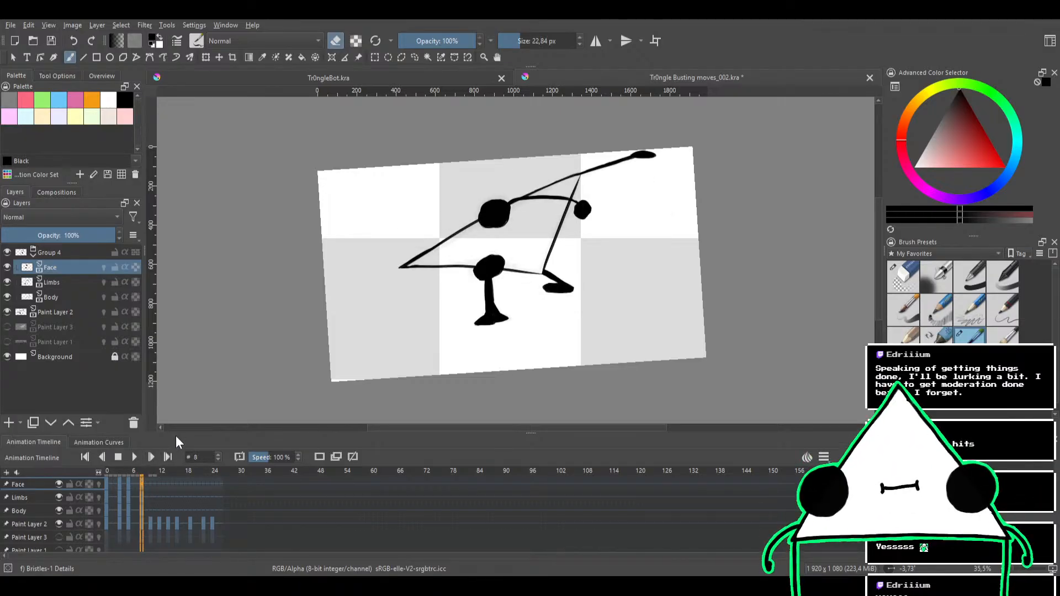
key("Left")
key("Left")
key("Left")
key("Left")
key("Left")
key("Left")
key("Left")
key("Left")
key("Left")
key("Left")
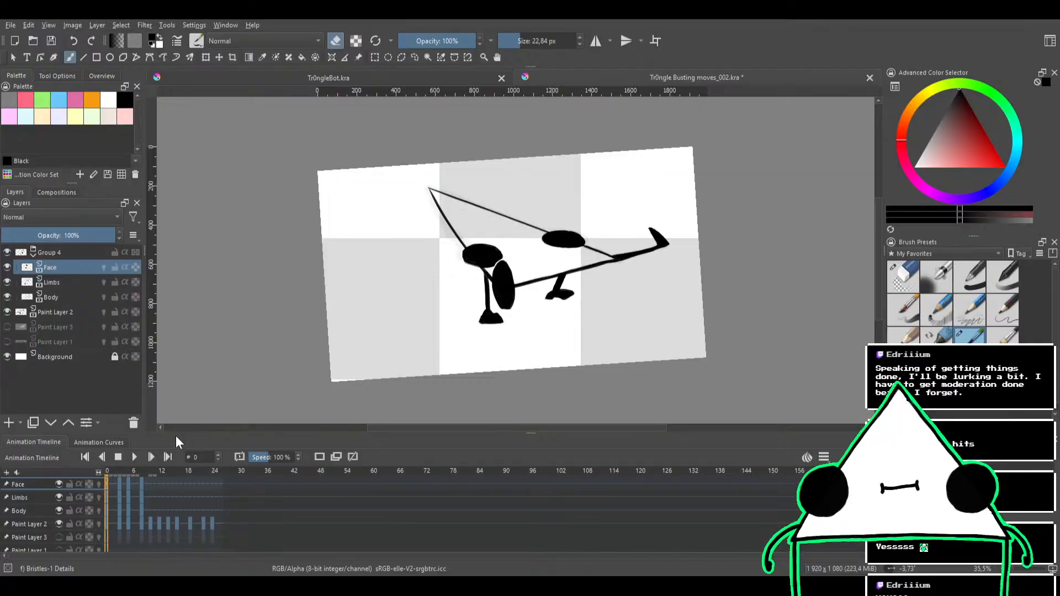
left_click(134, 456)
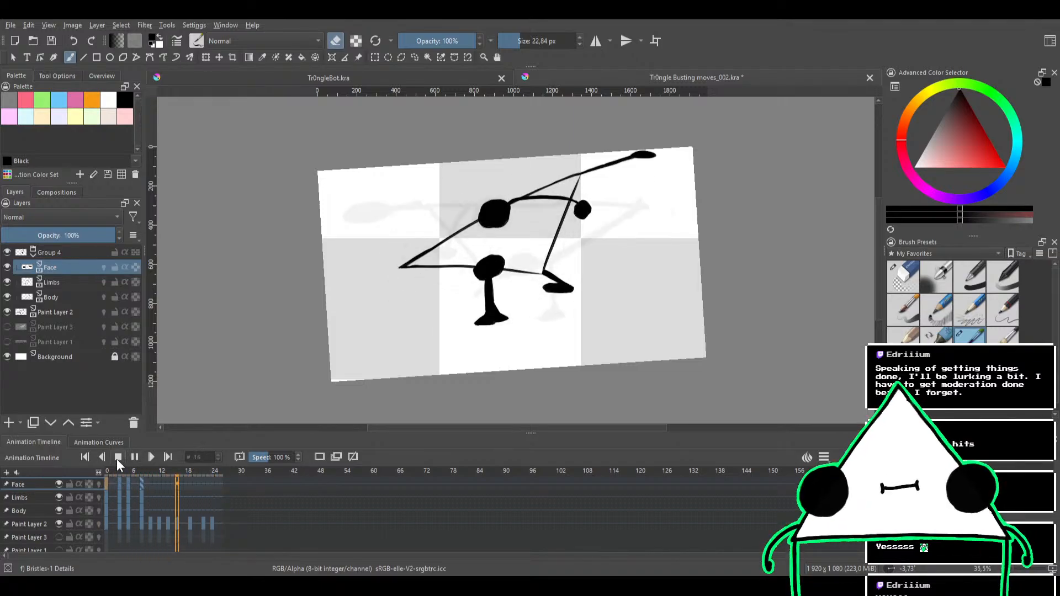
left_click(117, 457)
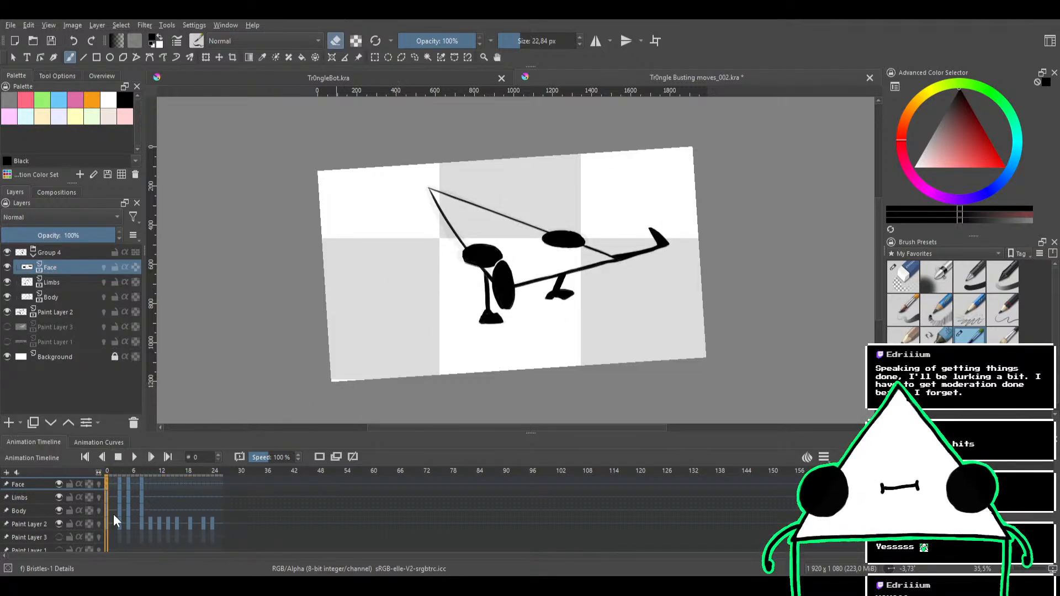
On the Limbs layer at frame 9, thicken and round the pointed right tip of the standing leg's foot
left_click(147, 472)
scroll(468, 352, "up", 1)
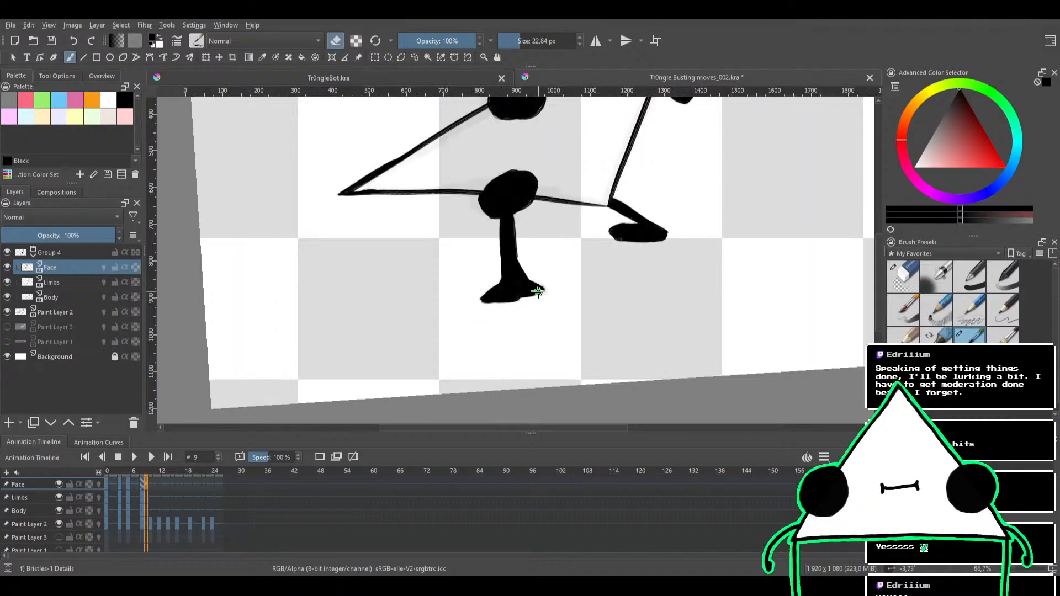
scroll(540, 289, "up", 1)
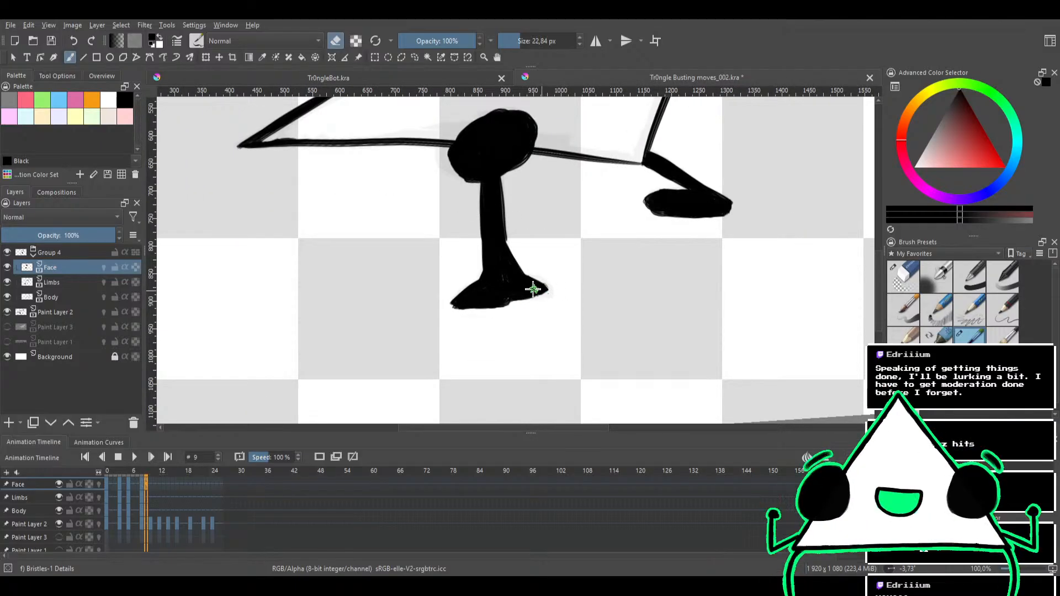
key("e")
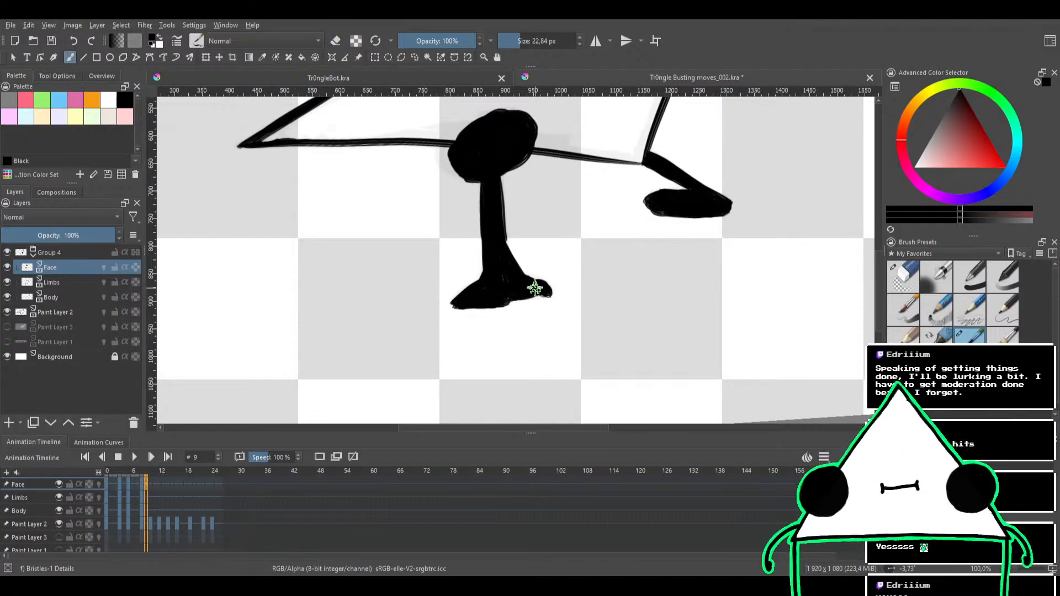
left_click(80, 283)
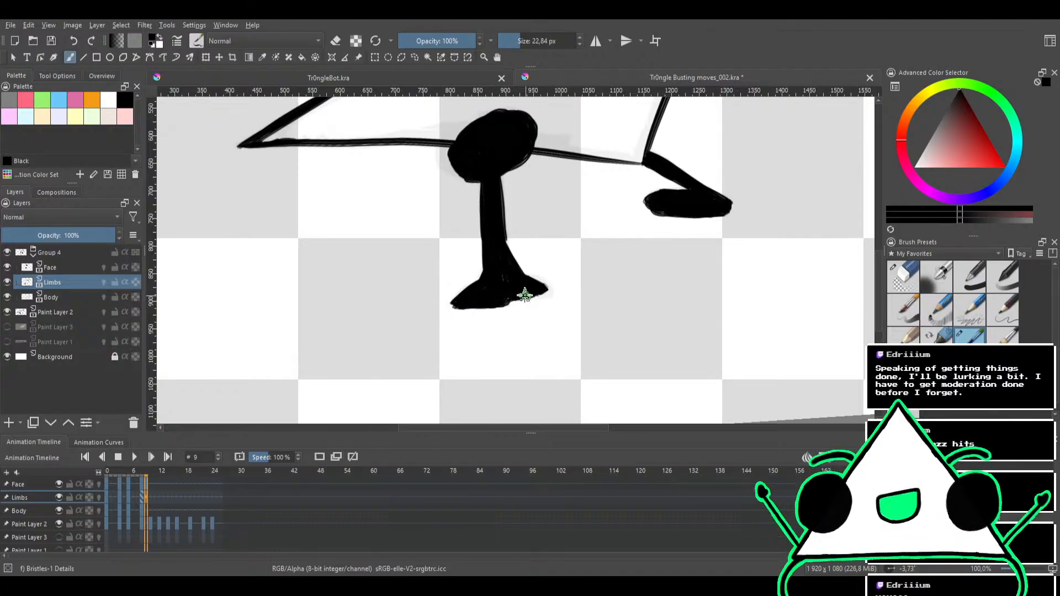
mouse_move(515, 295)
left_mouse_down()
mouse_move(541, 293)
mouse_move(543, 277)
left_mouse_up()
key("e")
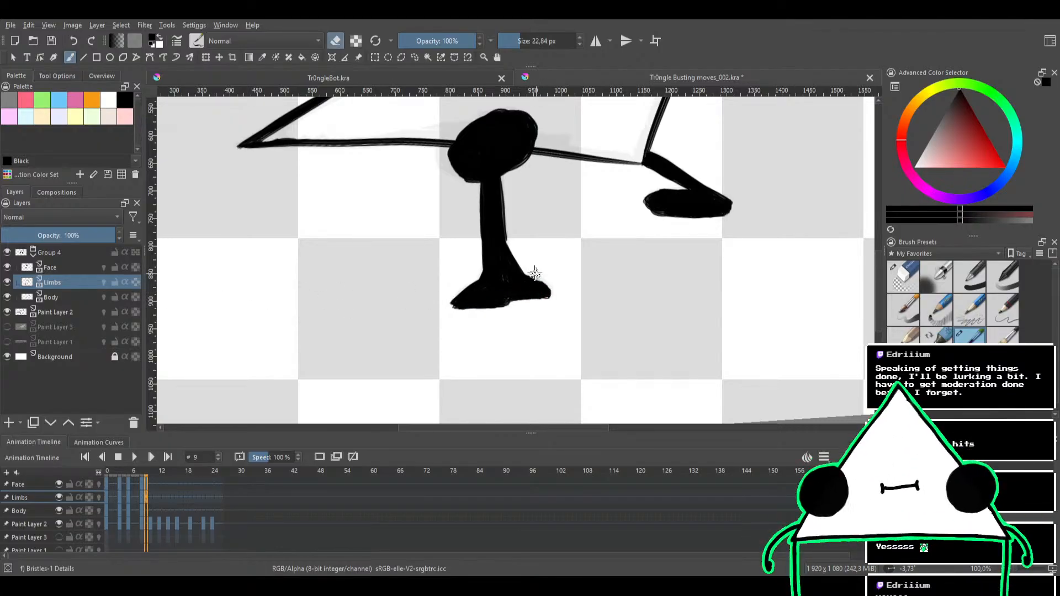
Touch up the opposite tip of the standing leg's foot in black and trim its edge
key("e")
left_click_drag(465, 308, 463, 304)
key("e")
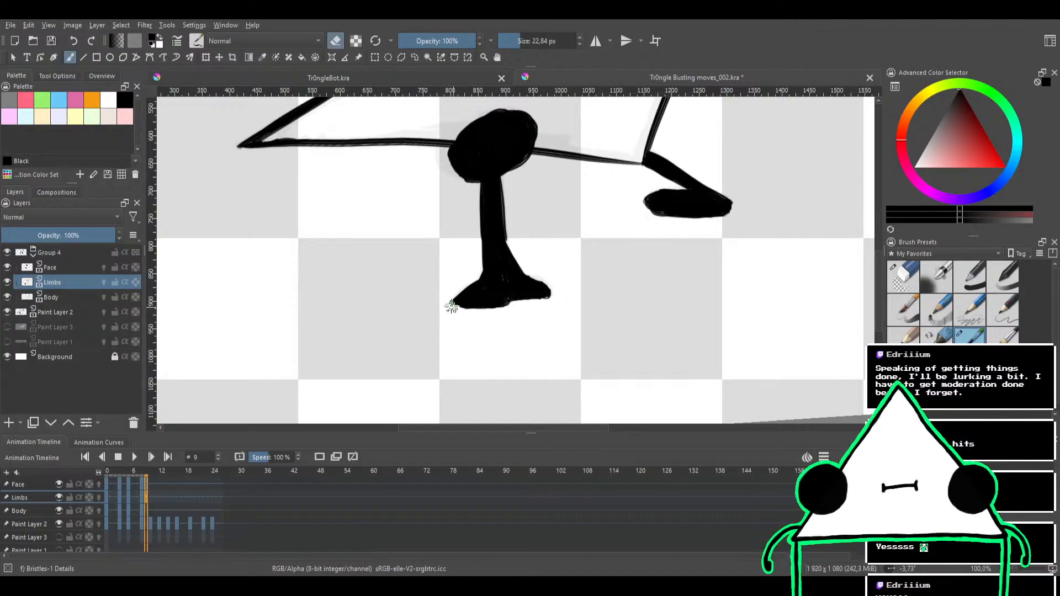
left_click_drag(563, 279, 540, 353)
mouse_move(554, 286)
left_mouse_down()
mouse_move(540, 340)
mouse_move(594, 273)
mouse_move(544, 258)
left_mouse_up()
key("e")
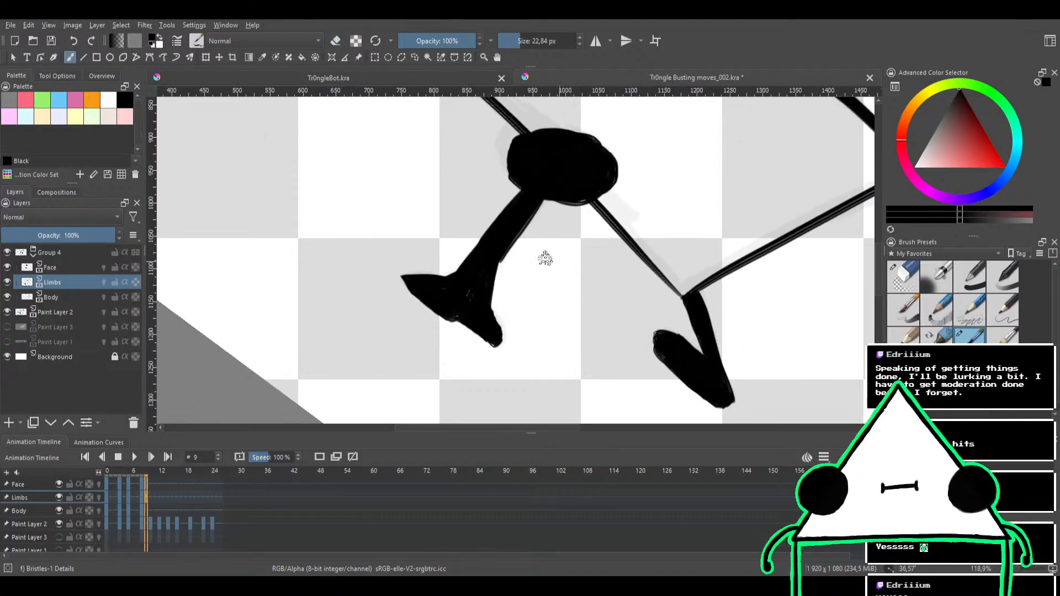
mouse_move(487, 279)
left_mouse_down()
mouse_move(503, 250)
mouse_move(547, 274)
mouse_move(572, 255)
mouse_move(567, 200)
mouse_move(556, 293)
left_mouse_up()
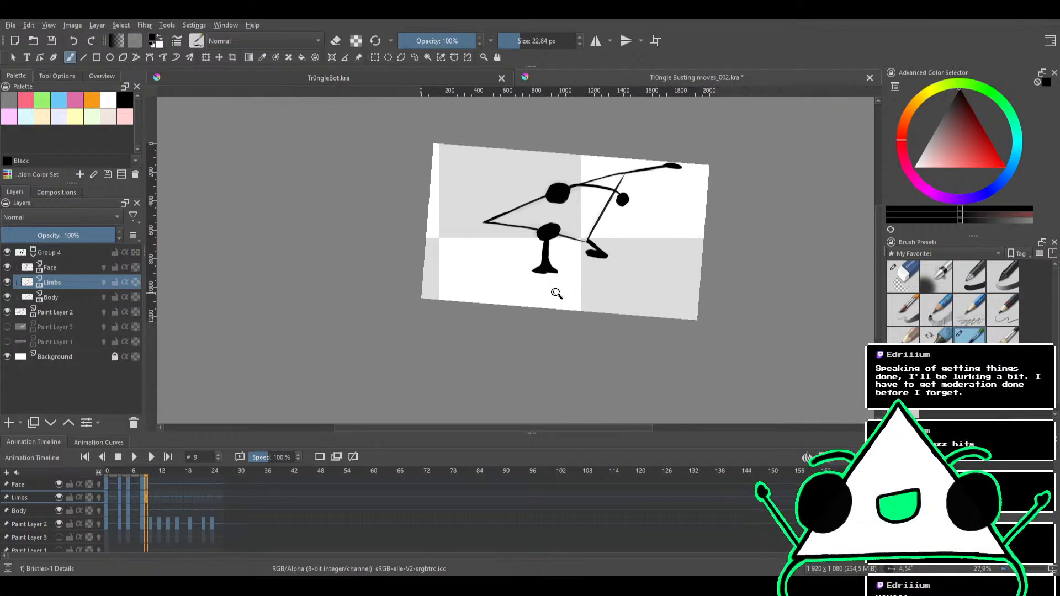
mouse_move(589, 220)
left_mouse_down()
mouse_move(519, 251)
mouse_move(490, 236)
left_mouse_up()
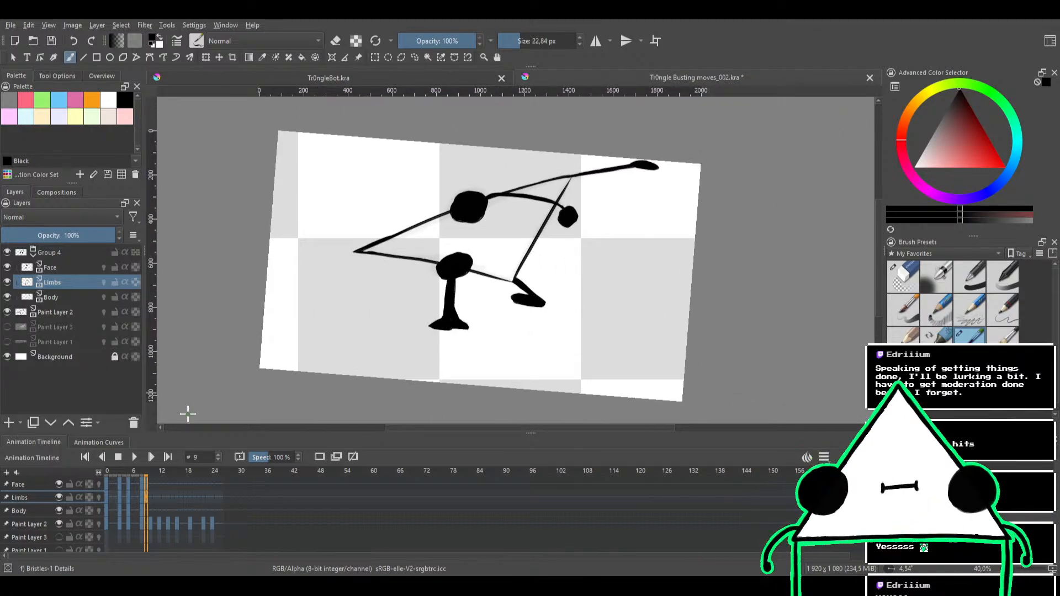
Remove the extra keyframes at frame 9 from the Face and Limbs layers
left_click(143, 496)
key("Right")
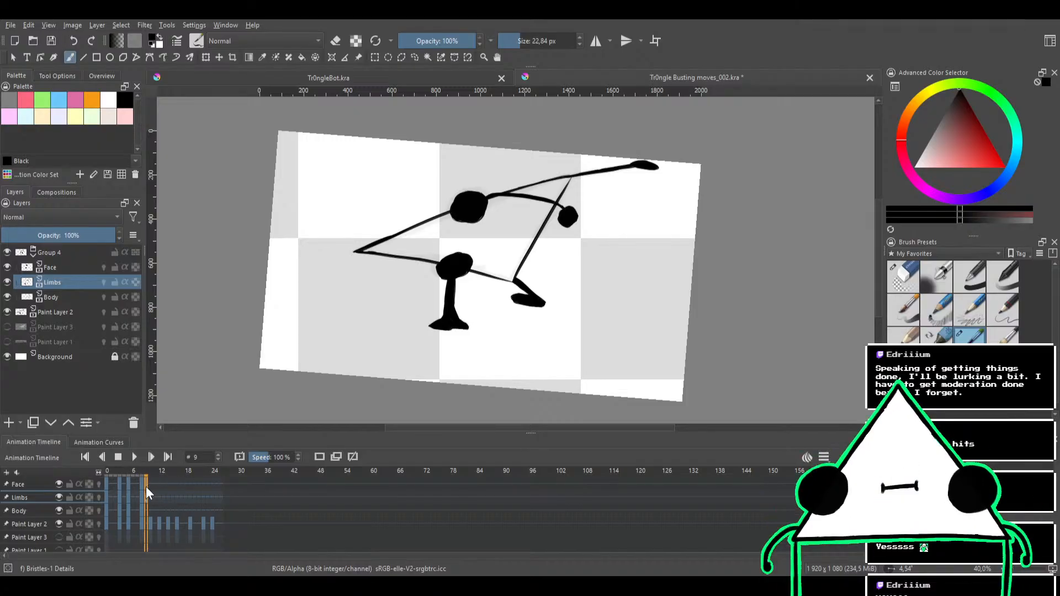
left_click(148, 483)
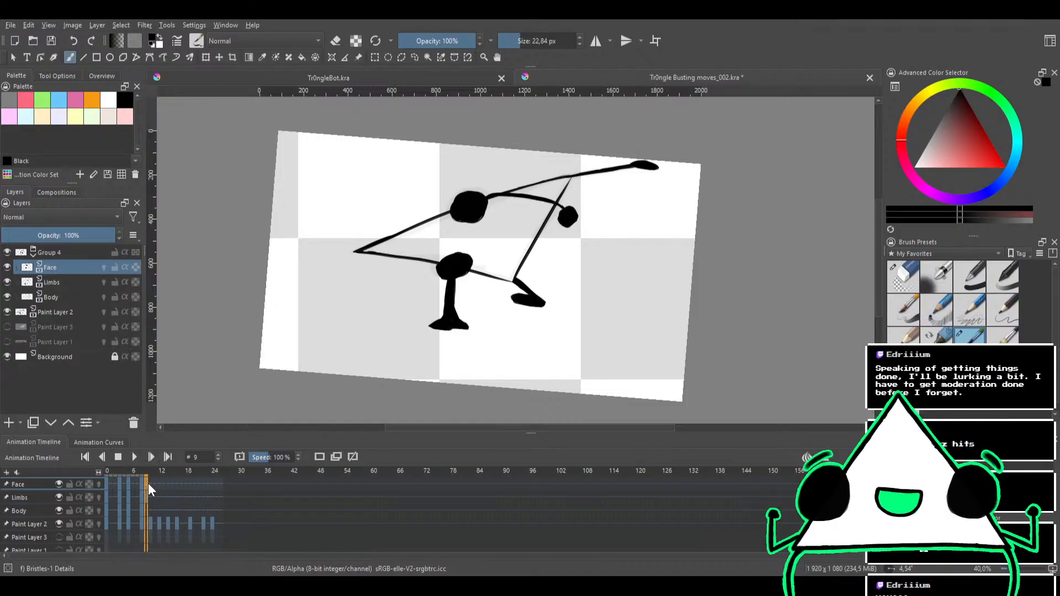
key("Delete")
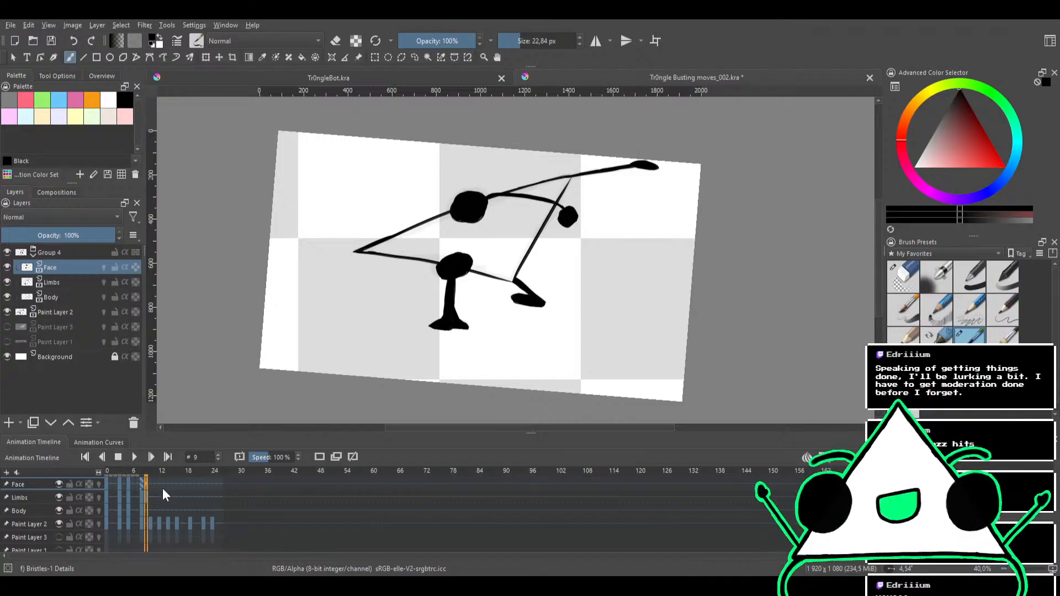
left_click(161, 488)
left_click(144, 496)
left_click(154, 499)
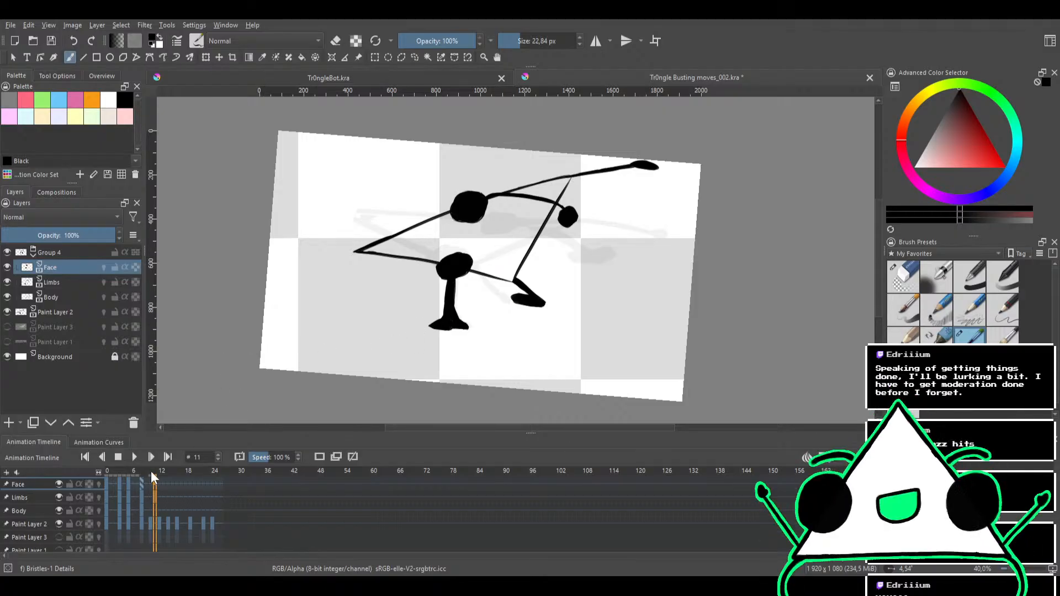
Erase both black eyes from the Face layer on frame 10 with the Eraser Circle brush
left_click(150, 473)
mouse_move(528, 232)
left_mouse_down()
mouse_move(553, 260)
mouse_move(541, 220)
left_mouse_up()
left_click_drag(507, 260, 526, 240)
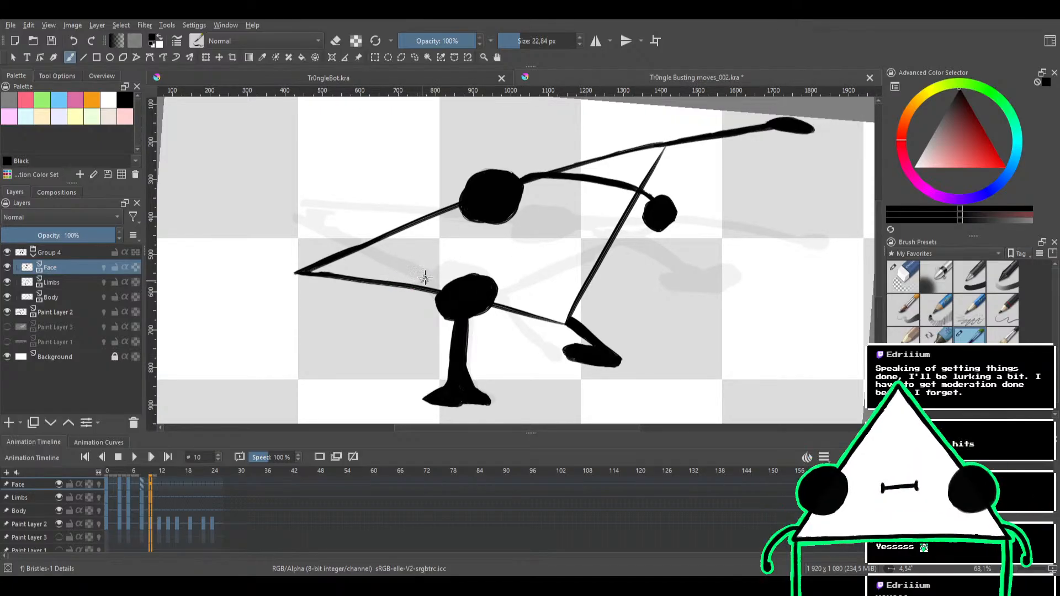
left_click(897, 282)
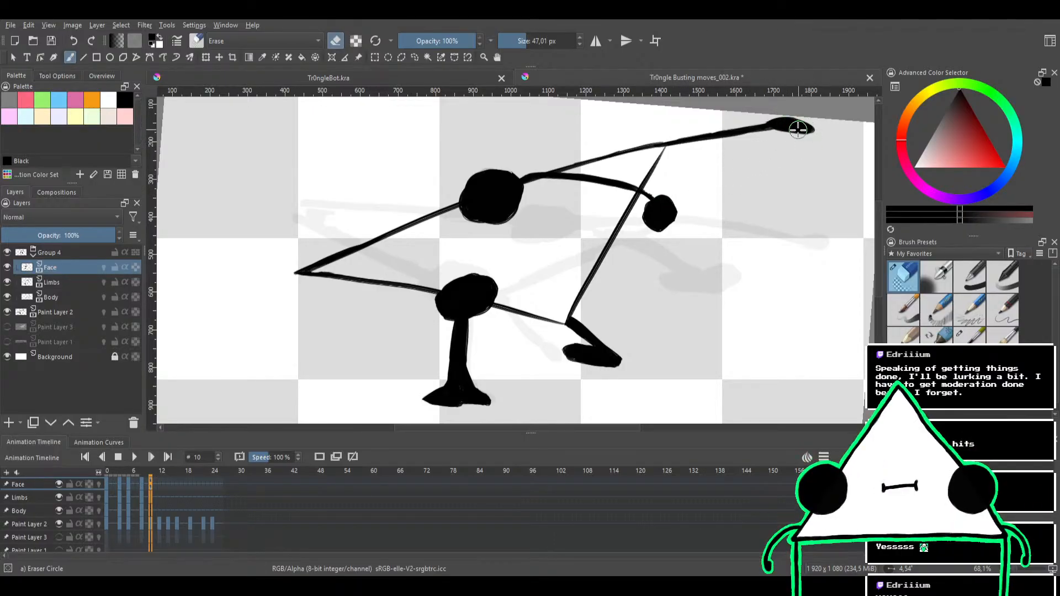
mouse_move(533, 191)
left_mouse_down()
mouse_move(464, 244)
mouse_move(554, 186)
mouse_move(436, 245)
mouse_move(539, 163)
mouse_move(405, 230)
left_mouse_up()
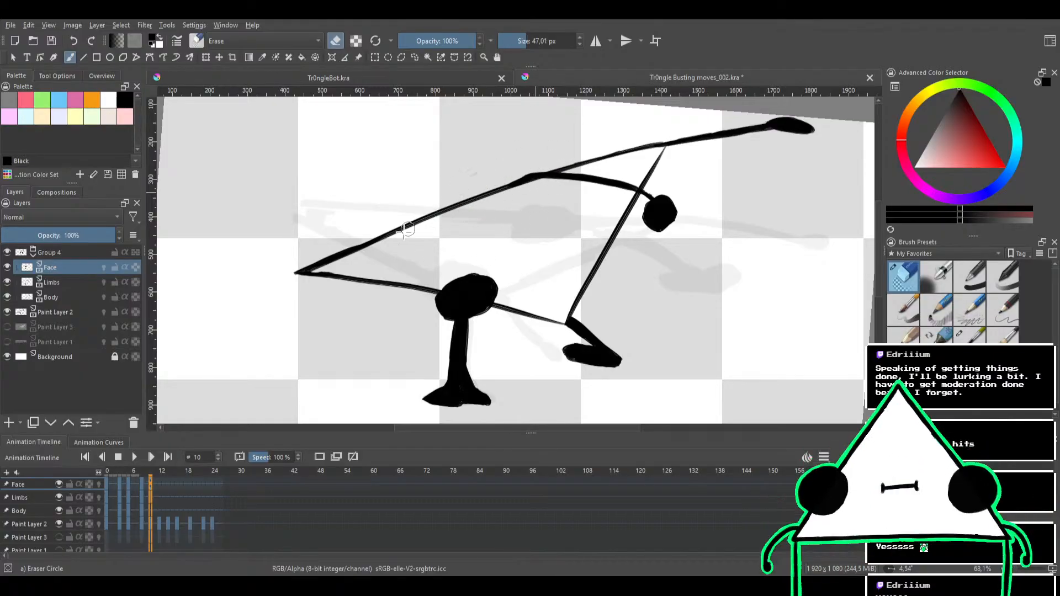
left_click(107, 282)
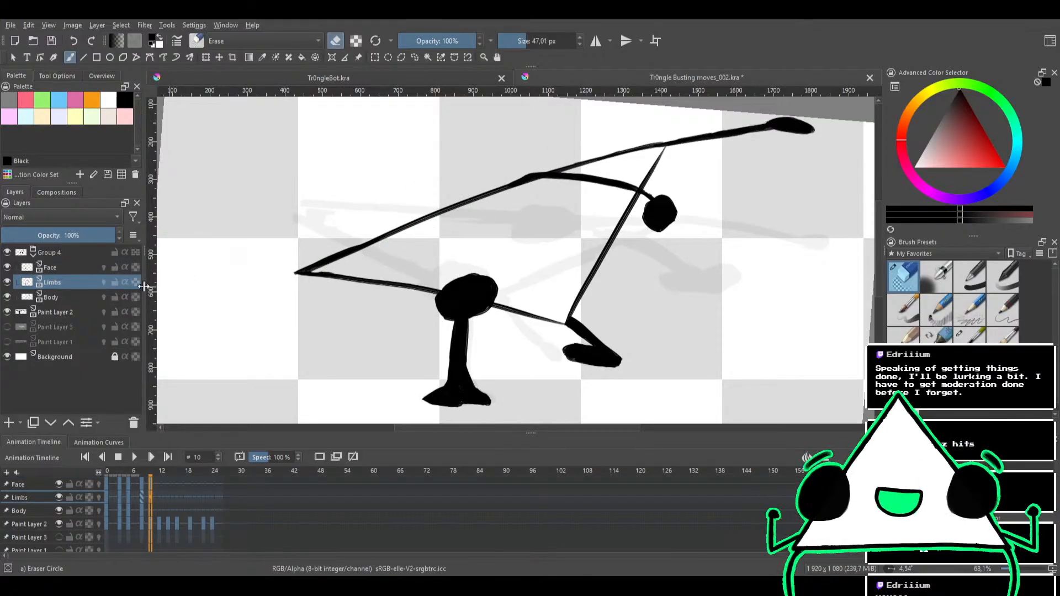
left_click(76, 269)
mouse_move(463, 293)
left_mouse_down()
mouse_move(501, 250)
mouse_move(515, 256)
mouse_move(424, 330)
mouse_move(511, 286)
left_mouse_up()
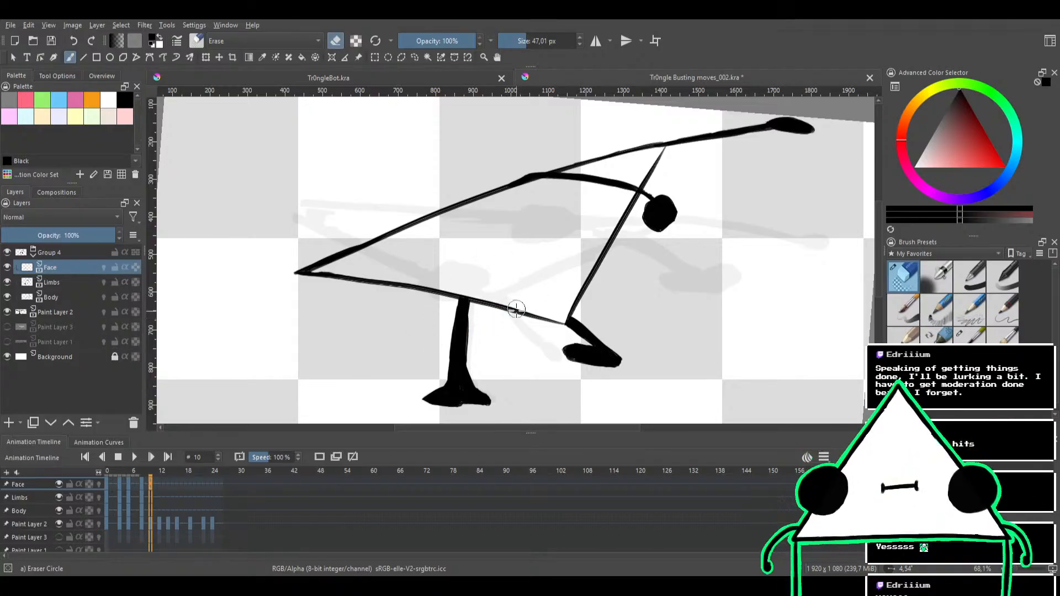
Erase both legs and both arms from the Limbs layer on frame 10, leaving only the triangle outline
left_click(62, 283)
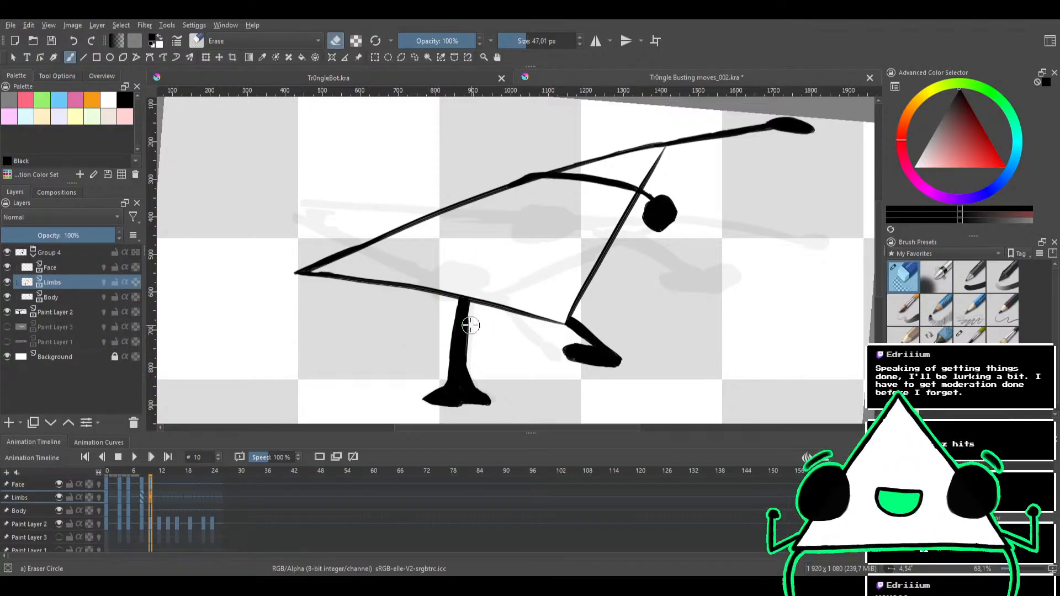
mouse_move(518, 387)
left_mouse_down()
mouse_move(435, 419)
mouse_move(470, 418)
mouse_move(520, 392)
mouse_move(513, 377)
mouse_move(377, 407)
mouse_move(482, 367)
mouse_move(520, 334)
mouse_move(462, 343)
mouse_move(405, 374)
mouse_move(422, 377)
mouse_move(505, 346)
mouse_move(507, 328)
mouse_move(394, 316)
mouse_move(427, 305)
mouse_move(599, 303)
mouse_move(588, 321)
mouse_move(477, 353)
mouse_move(541, 345)
mouse_move(605, 317)
mouse_move(634, 333)
mouse_move(564, 360)
mouse_move(494, 365)
mouse_move(630, 358)
mouse_move(531, 382)
left_mouse_up()
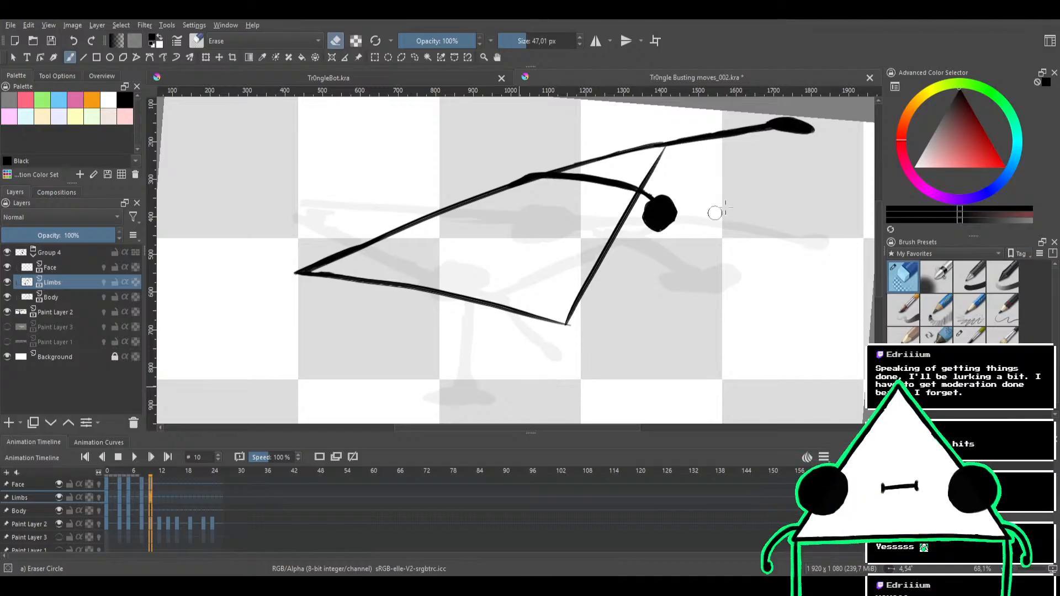
mouse_move(714, 213)
left_mouse_down()
mouse_move(544, 286)
mouse_move(732, 185)
mouse_move(686, 218)
mouse_move(589, 254)
mouse_move(721, 193)
mouse_move(708, 180)
mouse_move(551, 193)
mouse_move(643, 158)
mouse_move(559, 159)
mouse_move(470, 192)
mouse_move(781, 131)
left_mouse_up()
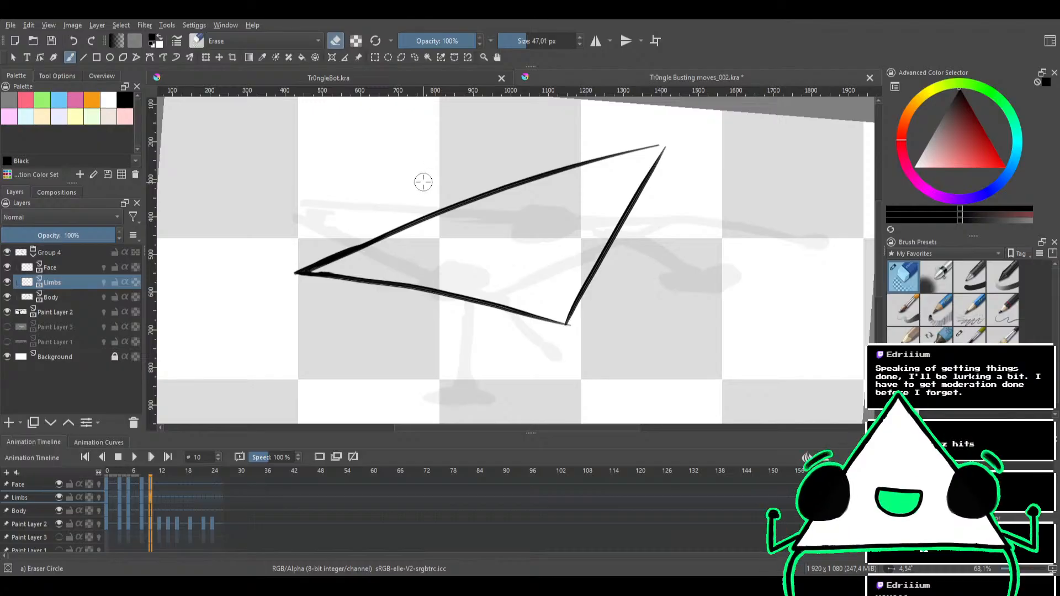
Erase the triangle outline from the Body layer on frame 10 with the Eraser Circle brush
left_click(983, 336)
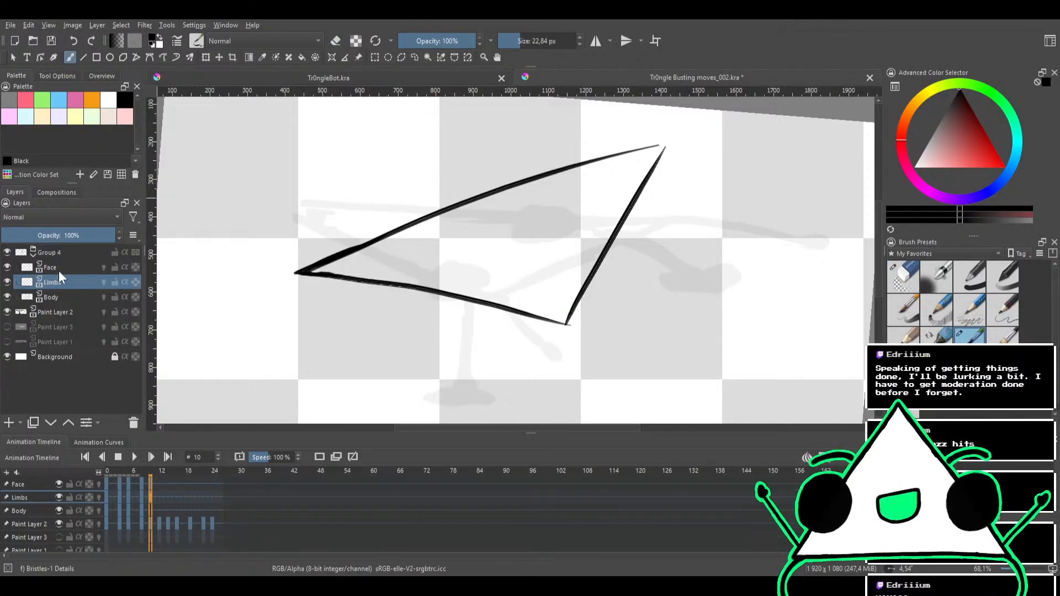
left_click(76, 298)
left_click(900, 287)
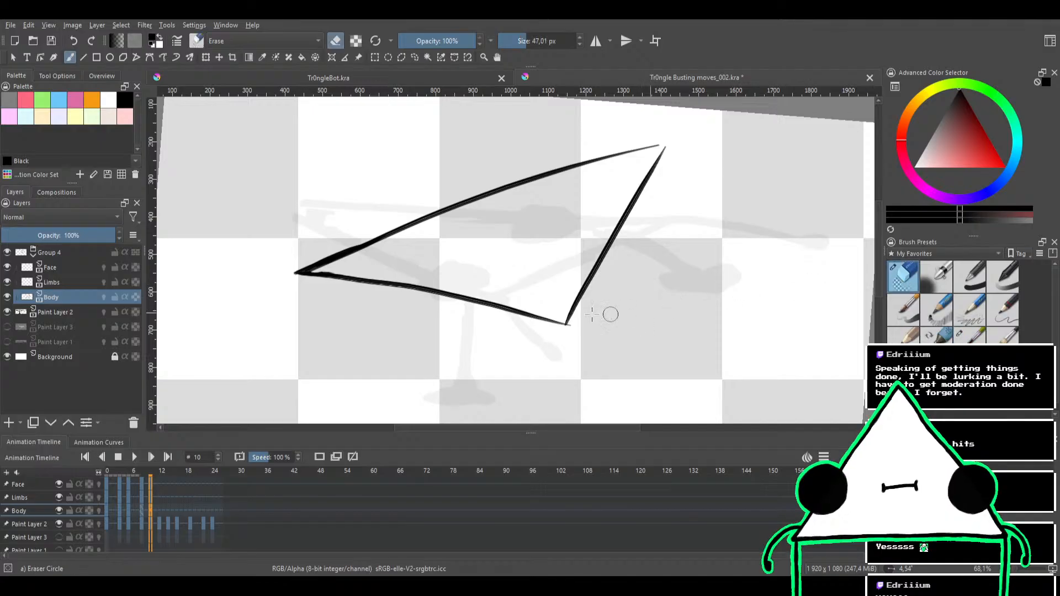
left_click_drag(606, 309, 506, 355)
mouse_move(589, 296)
left_mouse_down()
mouse_move(423, 325)
mouse_move(660, 268)
mouse_move(636, 253)
mouse_move(313, 301)
mouse_move(432, 263)
mouse_move(270, 276)
mouse_move(465, 216)
mouse_move(525, 183)
mouse_move(495, 192)
mouse_move(670, 144)
mouse_move(584, 272)
mouse_move(561, 264)
left_mouse_up()
Erase leftover ink marks around the sketch on frame 10's Limbs and Body layers
left_click(72, 282)
mouse_move(196, 262)
left_mouse_down()
mouse_move(414, 230)
mouse_move(297, 269)
mouse_move(278, 296)
mouse_move(377, 254)
left_mouse_up()
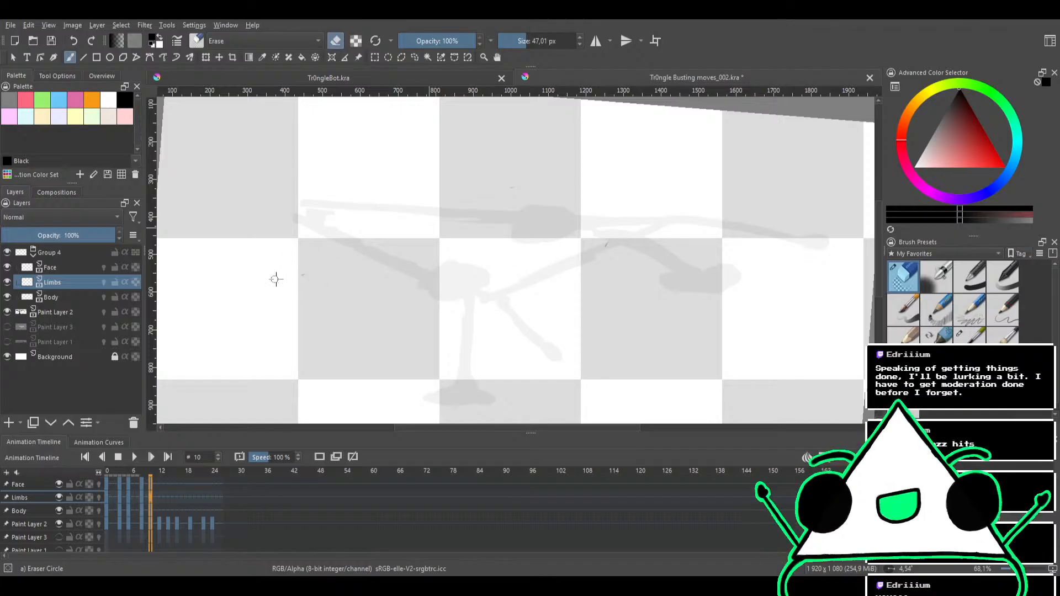
left_click(59, 299)
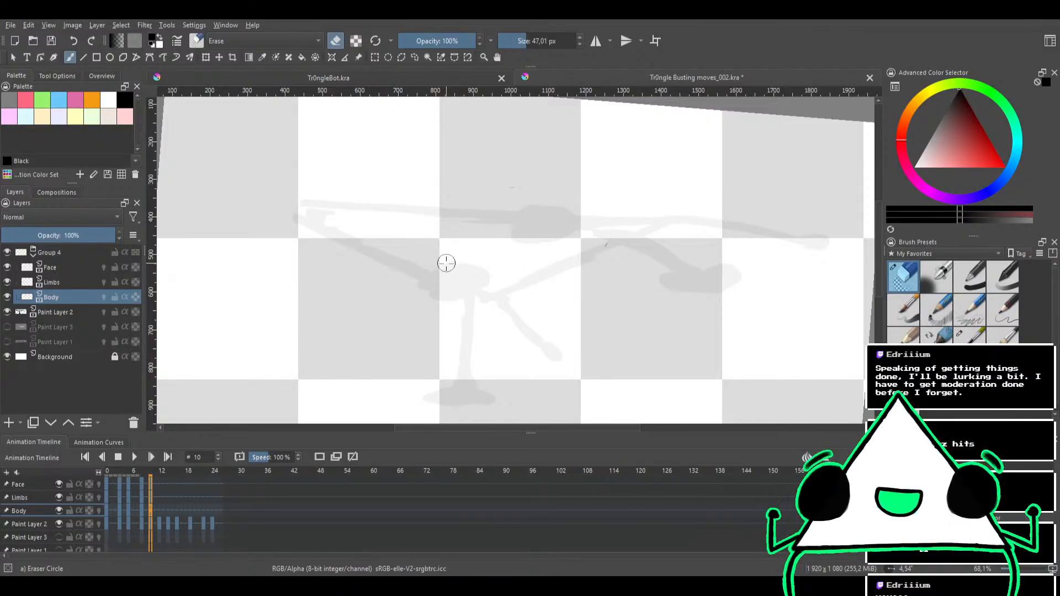
left_click_drag(509, 266, 507, 235)
left_click_drag(505, 190, 542, 222)
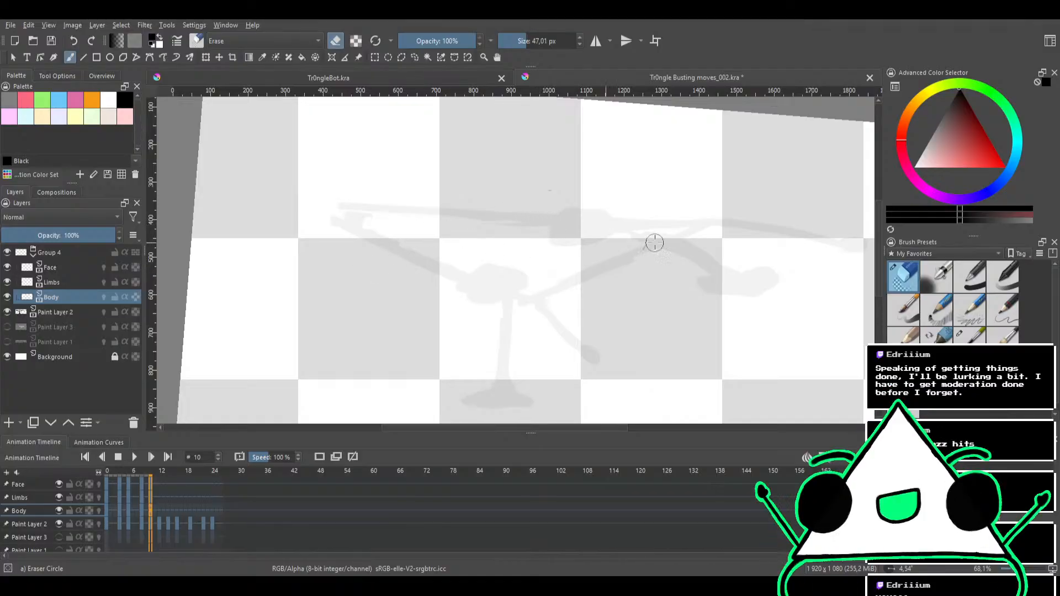
Ink the triangle's long upper edge over the sketch on frame 10's Body layer with the Bristles-1 Details brush
left_click(970, 334)
mouse_move(611, 244)
left_mouse_down()
mouse_move(608, 217)
mouse_move(575, 180)
mouse_move(508, 202)
left_mouse_up()
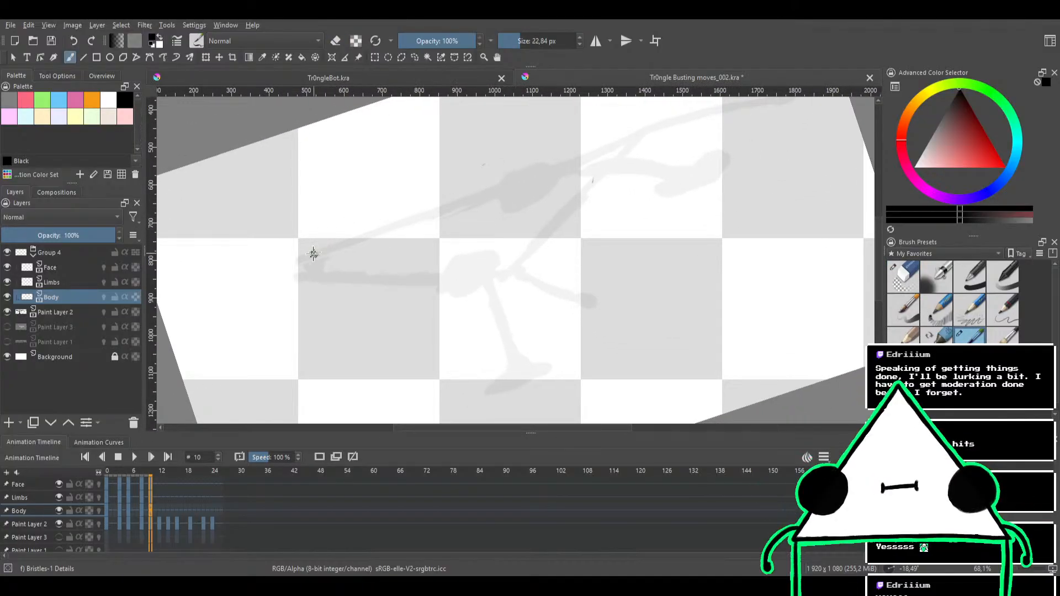
left_click_drag(288, 270, 425, 208)
key("ctrl+z")
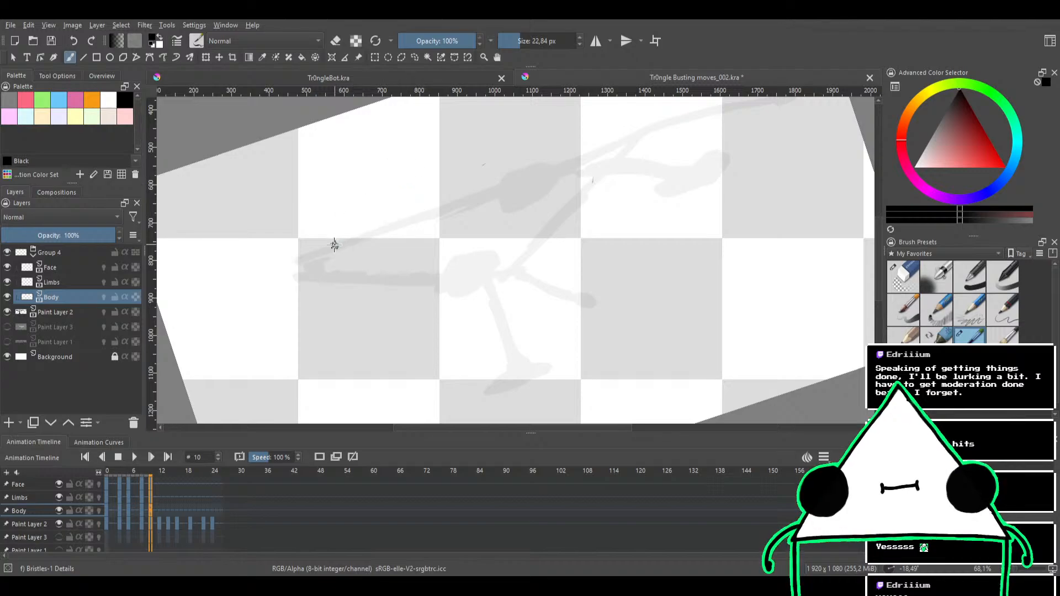
left_click_drag(298, 267, 431, 216)
key("ctrl+z")
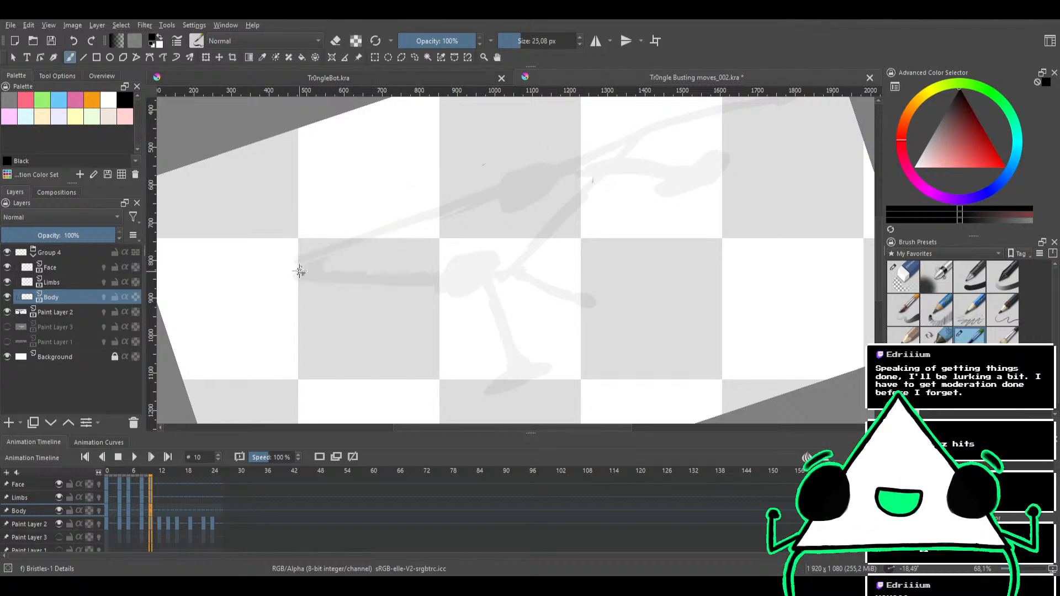
left_click_drag(298, 269, 587, 156)
key("ctrl+z")
left_click_drag(289, 269, 638, 147)
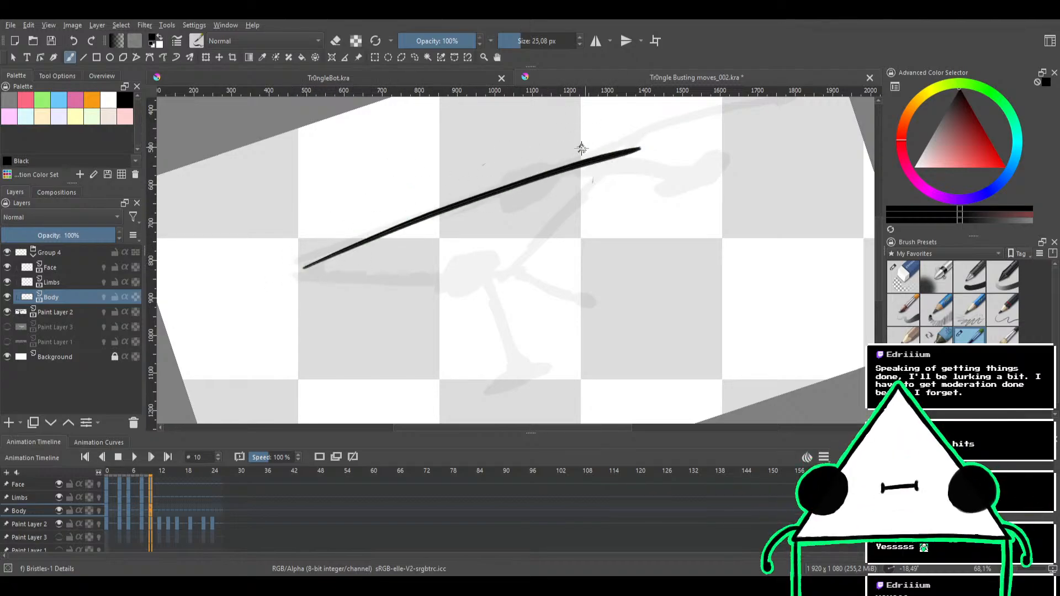
key("ctrl+z")
left_click_drag(290, 270, 634, 133)
key("ctrl+z")
left_click_drag(572, 158, 634, 134)
key("ctrl+z")
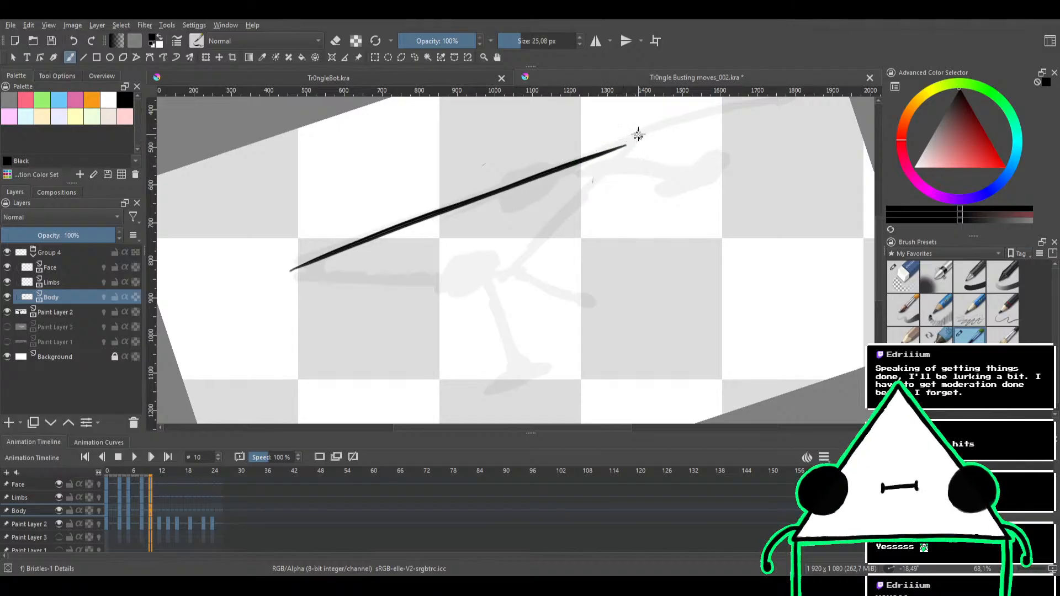
Extend the long upper edge to the triangle's right tip and thicken its end at the left corner
mouse_move(571, 160)
left_mouse_down()
mouse_move(635, 134)
mouse_move(591, 152)
left_mouse_up()
key("e")
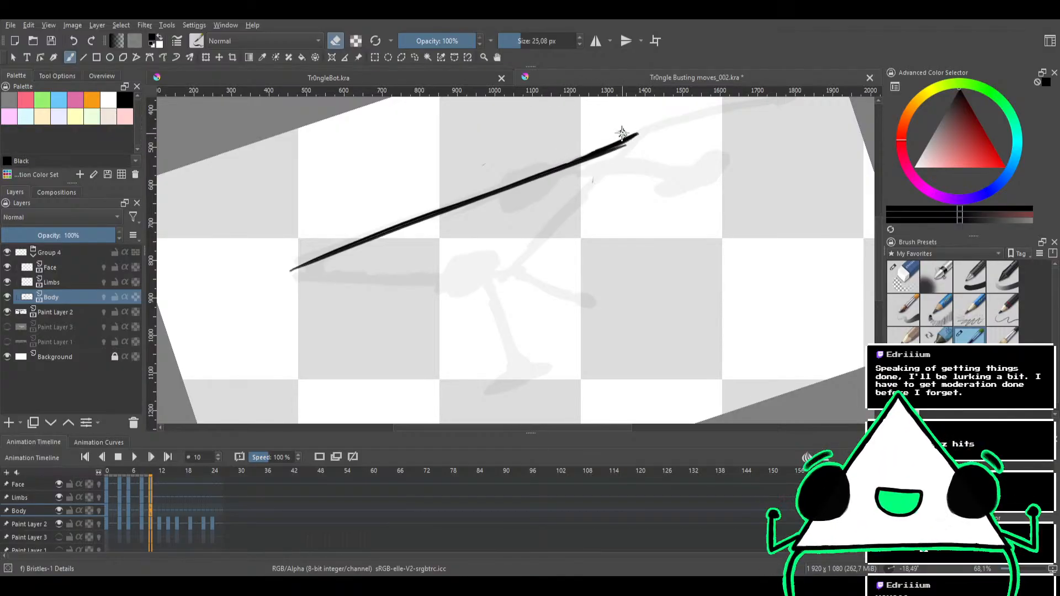
mouse_move(644, 151)
left_mouse_down()
mouse_move(681, 230)
mouse_move(643, 215)
mouse_move(619, 268)
mouse_move(621, 308)
left_mouse_up()
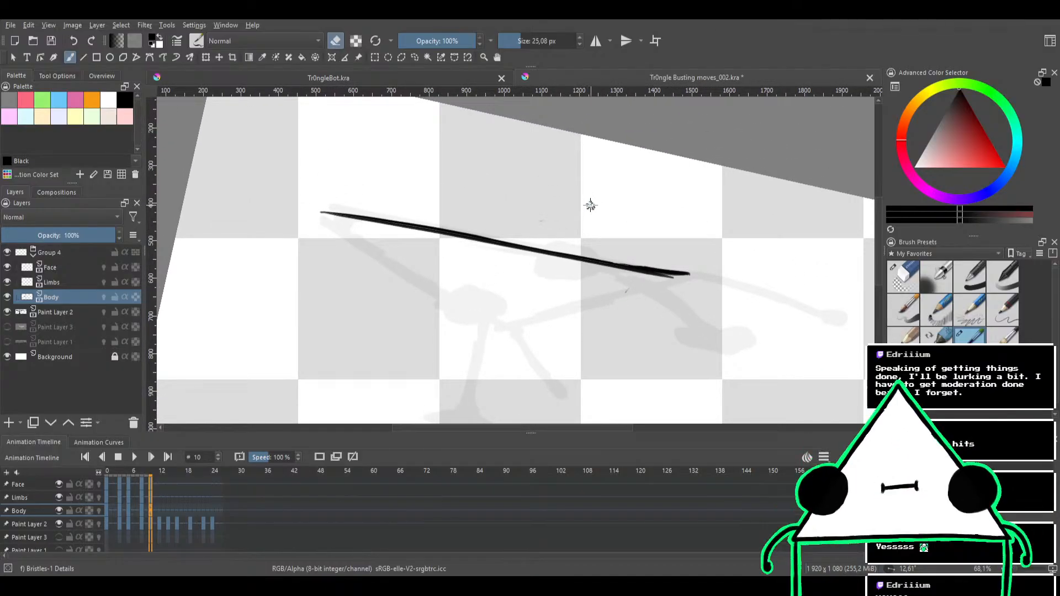
mouse_move(563, 208)
left_mouse_down()
mouse_move(568, 183)
mouse_move(629, 158)
mouse_move(532, 141)
mouse_move(546, 189)
mouse_move(525, 199)
left_mouse_up()
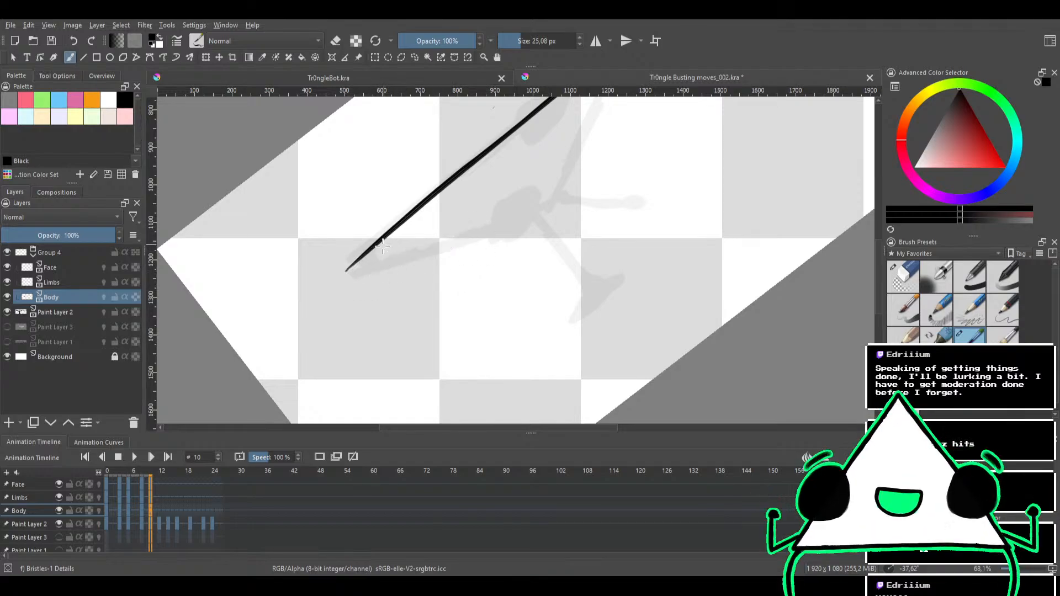
left_click_drag(347, 269, 411, 215)
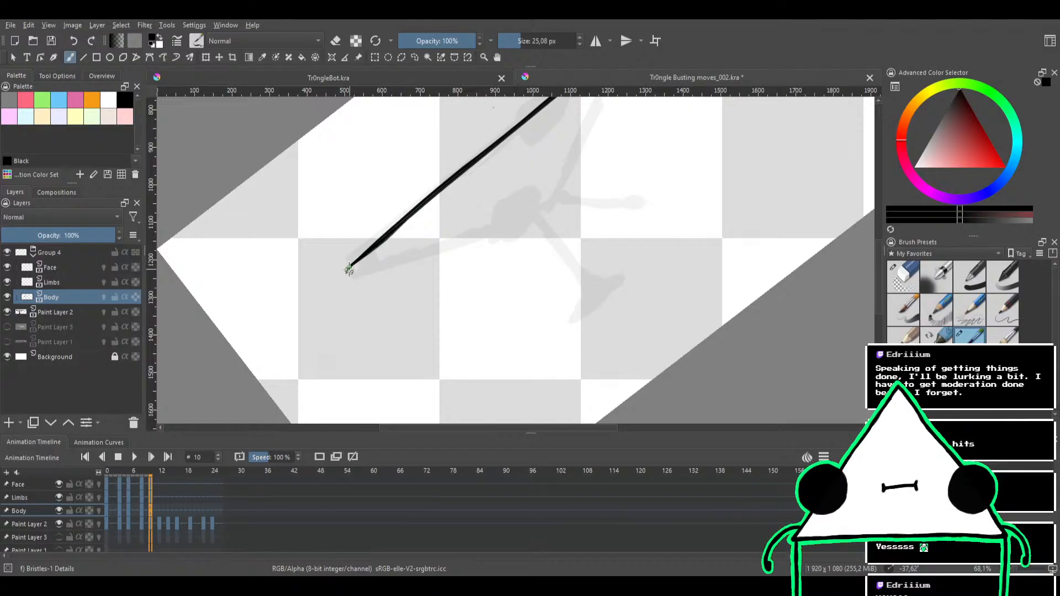
left_click_drag(349, 269, 392, 230)
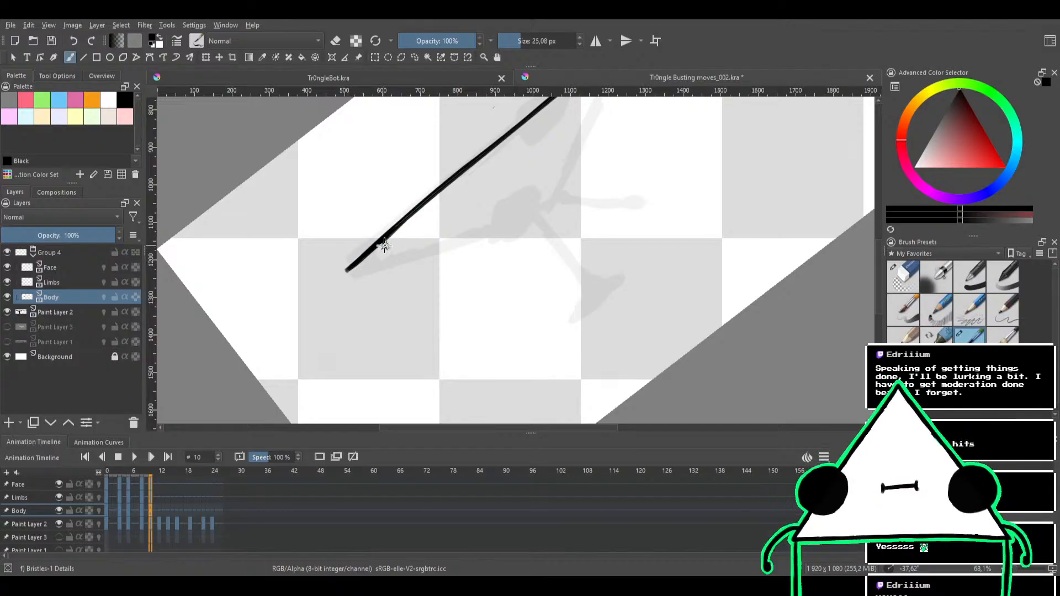
Try to ink the triangle's lower edge from the left corner in joined strokes, and undo the added extensions
mouse_move(454, 239)
left_mouse_down()
mouse_move(473, 191)
mouse_move(432, 156)
left_mouse_up()
left_click_drag(313, 209, 483, 165)
key("ctrl+z")
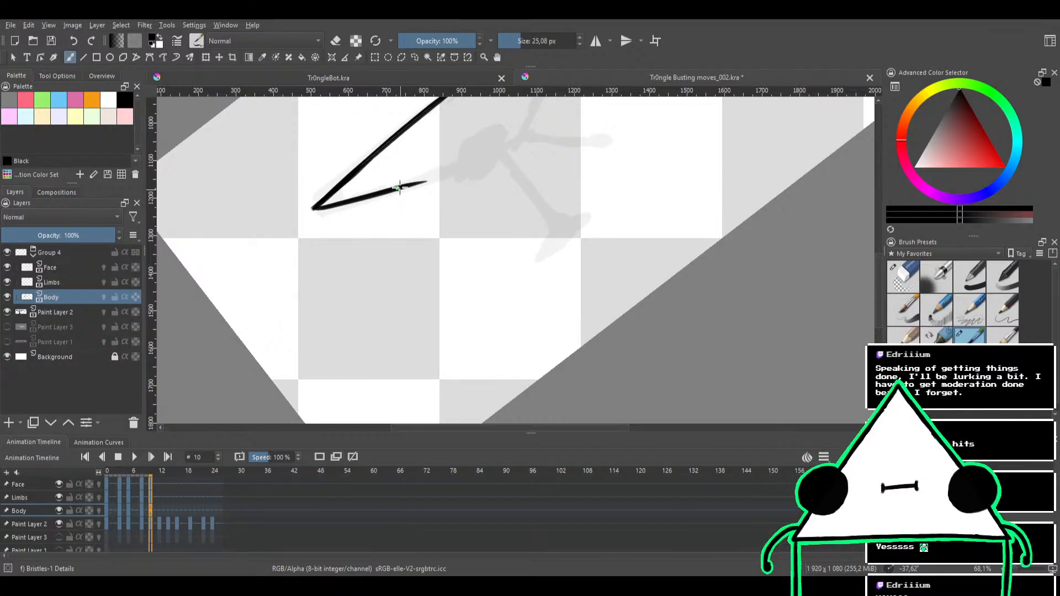
left_click_drag(399, 189, 496, 152)
mouse_move(426, 180)
left_mouse_down()
mouse_move(528, 139)
mouse_move(525, 198)
left_mouse_up()
key("e")
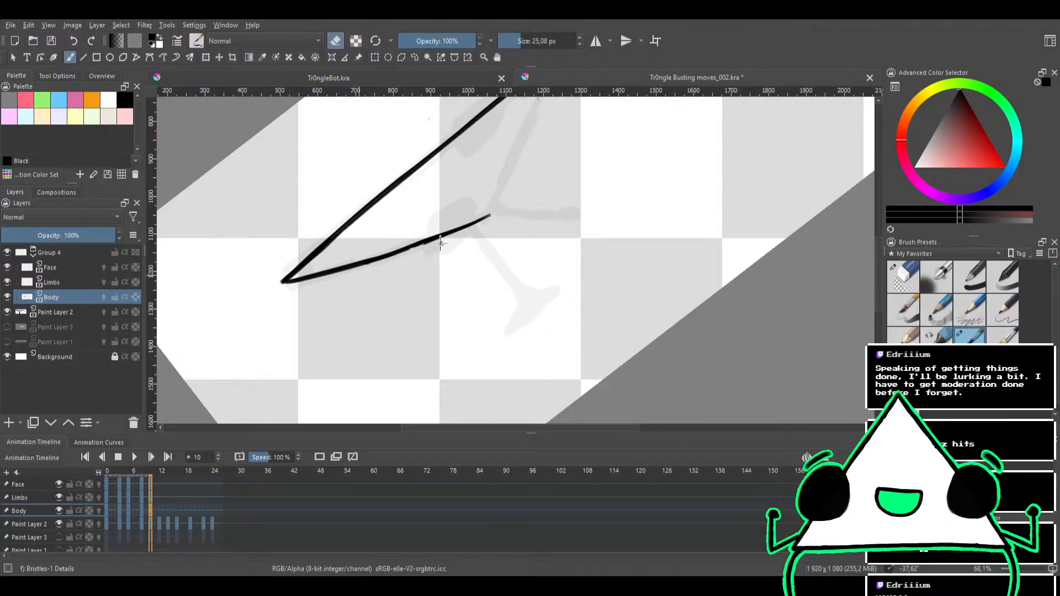
key("e")
key("ctrl+z")
key("ctrl+z")
key("ctrl+z")
Try several continuations of the lower edge toward the bottom corner, and undo the whole lower edge
left_click_drag(376, 258, 474, 225)
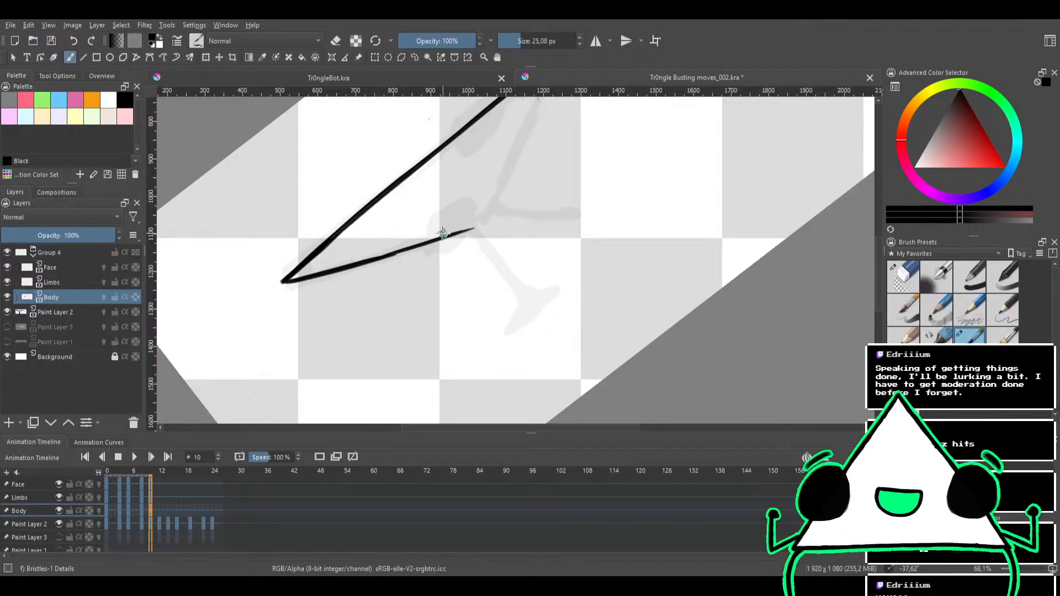
key("ctrl+z")
left_click_drag(386, 256, 488, 219)
key("ctrl+z")
left_click_drag(387, 257, 486, 217)
key("ctrl+z")
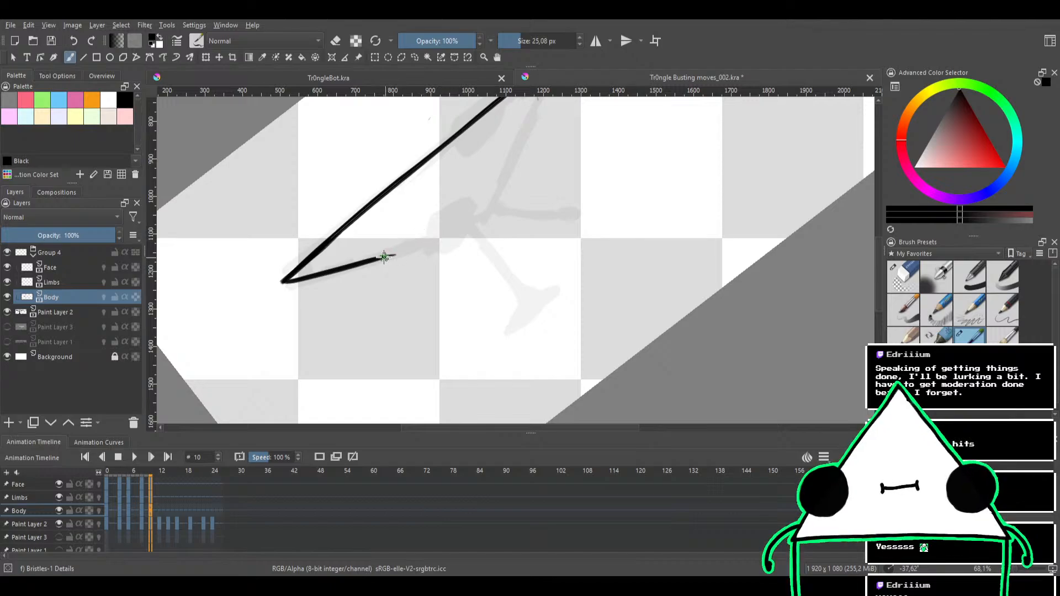
left_click_drag(385, 257, 493, 205)
key("ctrl+z")
left_click_drag(386, 255, 491, 208)
key("ctrl+z")
Ink the lower edge from the left corner to the bottom corner and reinforce the line at the left corner
key("ctrl+z")
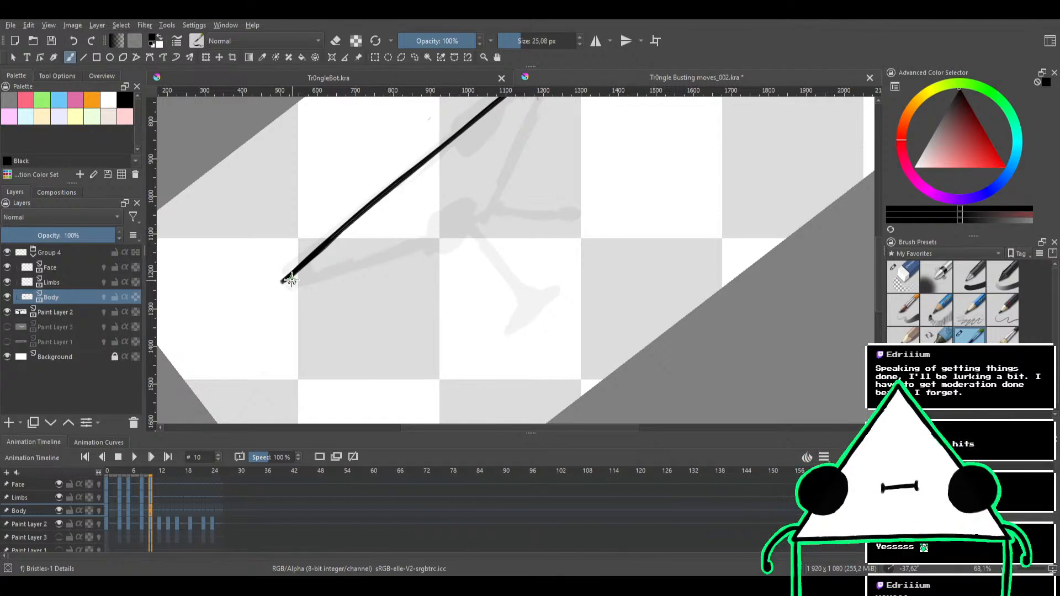
left_click_drag(290, 280, 409, 234)
key("ctrl+z")
left_click_drag(284, 281, 487, 219)
key("ctrl+z")
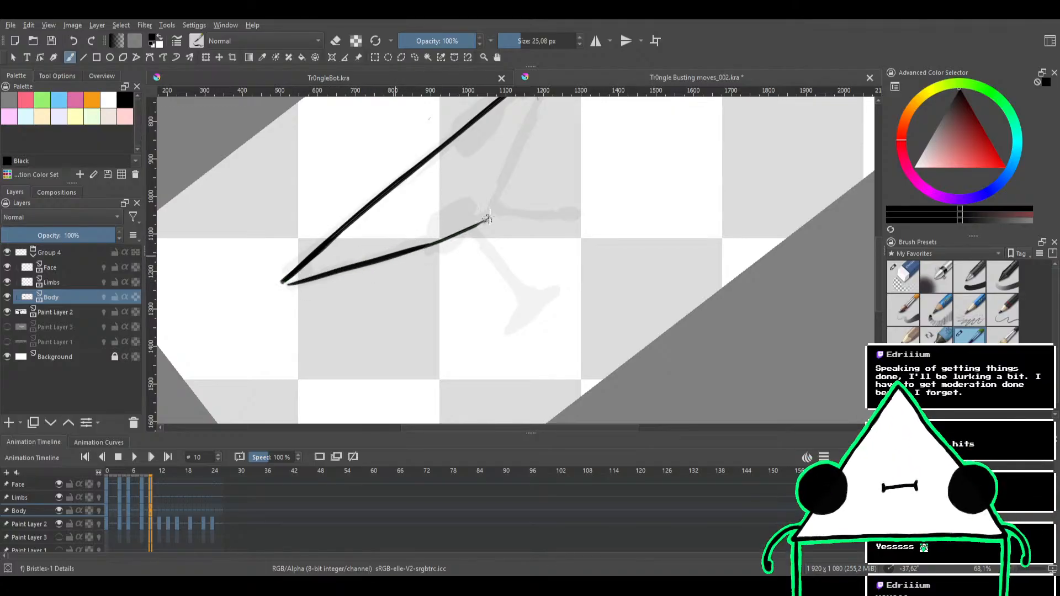
left_click_drag(403, 255, 492, 215)
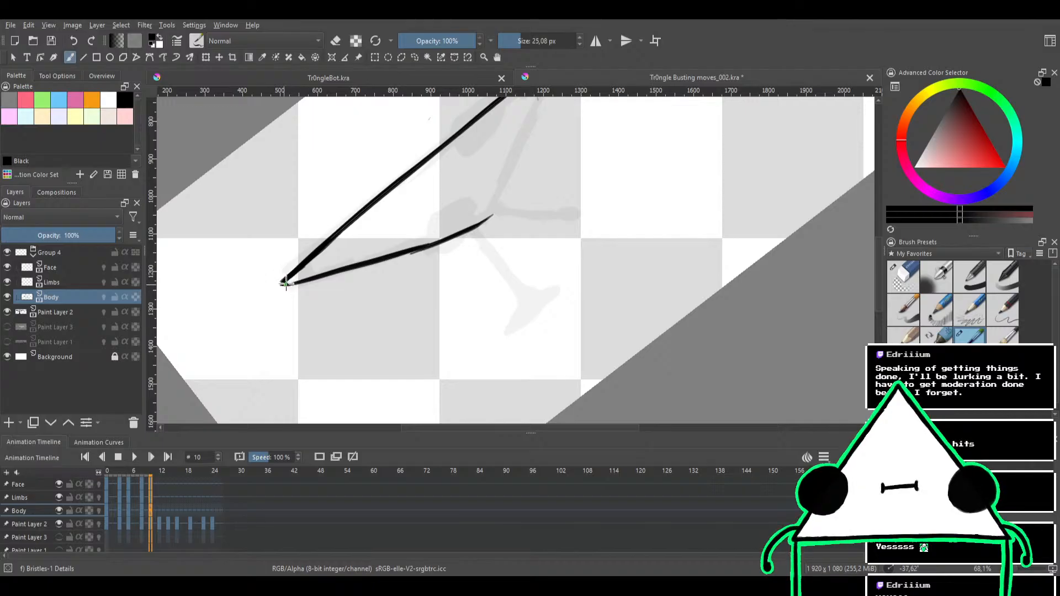
left_click_drag(284, 283, 325, 236)
Try to ink the triangle's short right edge from the right tip down to the bottom corner
left_click_drag(457, 172, 441, 216)
key("ctrl+z")
left_click_drag(502, 162, 472, 243)
mouse_move(524, 194)
left_mouse_down()
mouse_move(564, 251)
mouse_move(551, 233)
mouse_move(451, 267)
mouse_move(552, 170)
left_mouse_up()
key("ctrl+z")
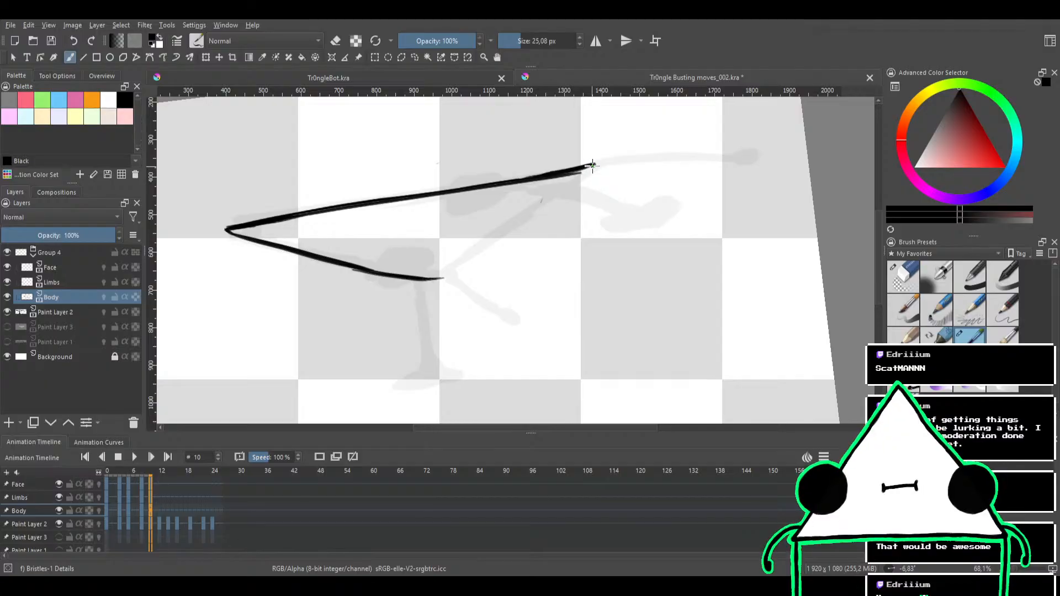
left_click_drag(592, 165, 456, 262)
left_click_drag(590, 166, 463, 251)
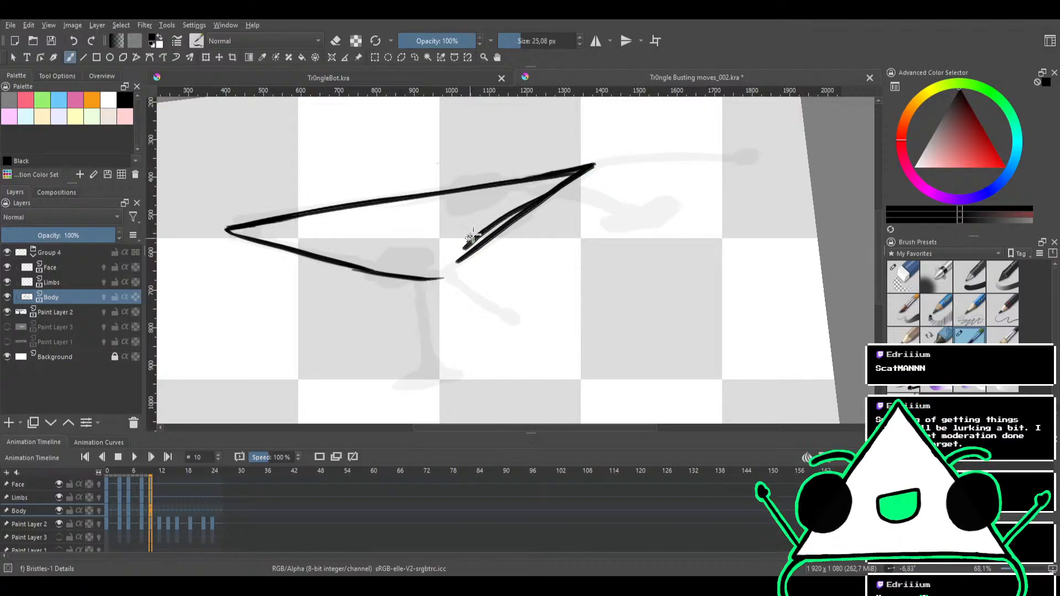
key("ctrl+z")
key("ctrl+z")
left_click_drag(590, 167, 464, 255)
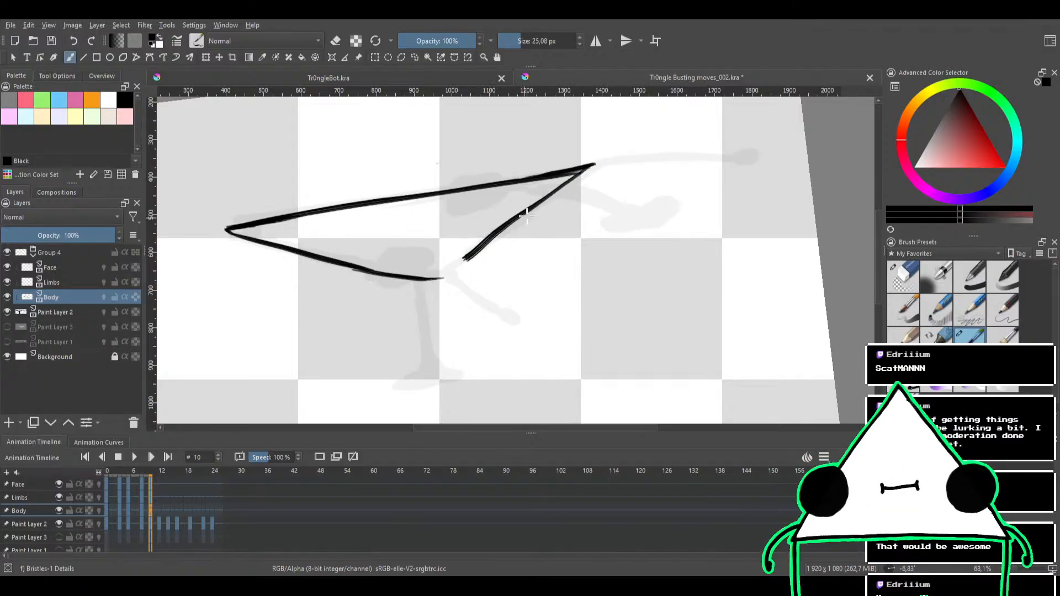
key("ctrl+z")
left_click_drag(591, 166, 459, 254)
key("ctrl+z")
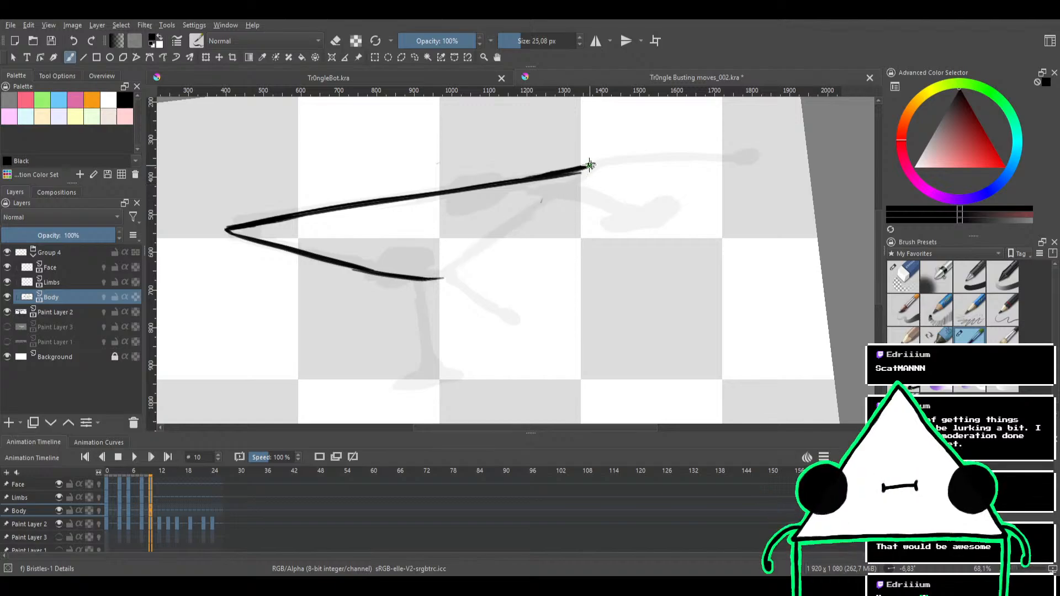
left_click_drag(555, 189, 439, 275)
key("ctrl+z")
mouse_move(591, 166)
left_mouse_down()
mouse_move(466, 257)
mouse_move(591, 166)
left_mouse_up()
key("ctrl+z")
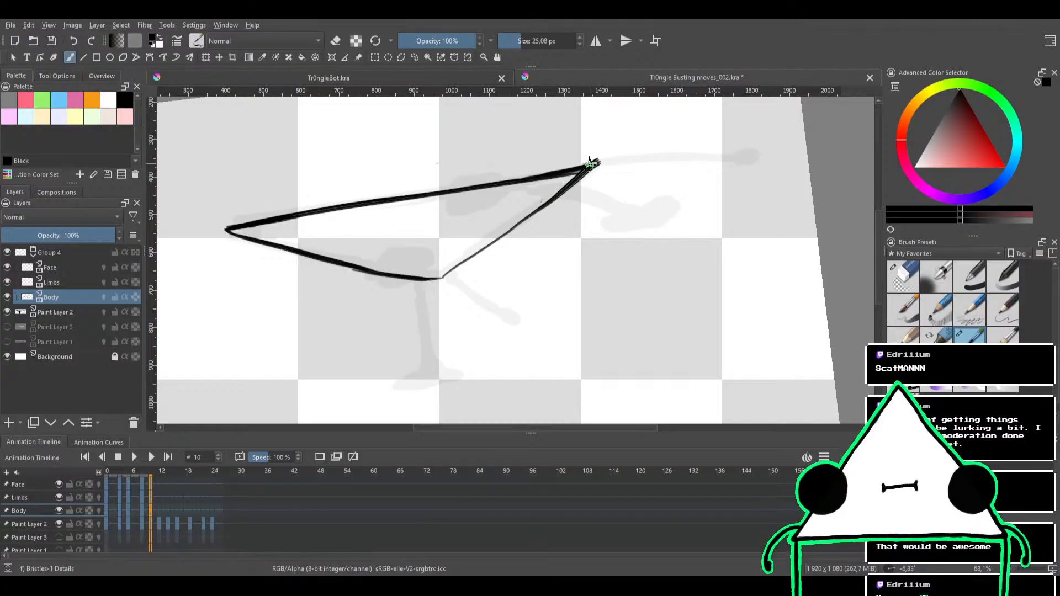
key("ctrl+z")
Ink the short right edge from the bottom corner up to the right tip, redoing the stroke until it fits
left_click_drag(442, 277, 589, 165)
key("ctrl+z")
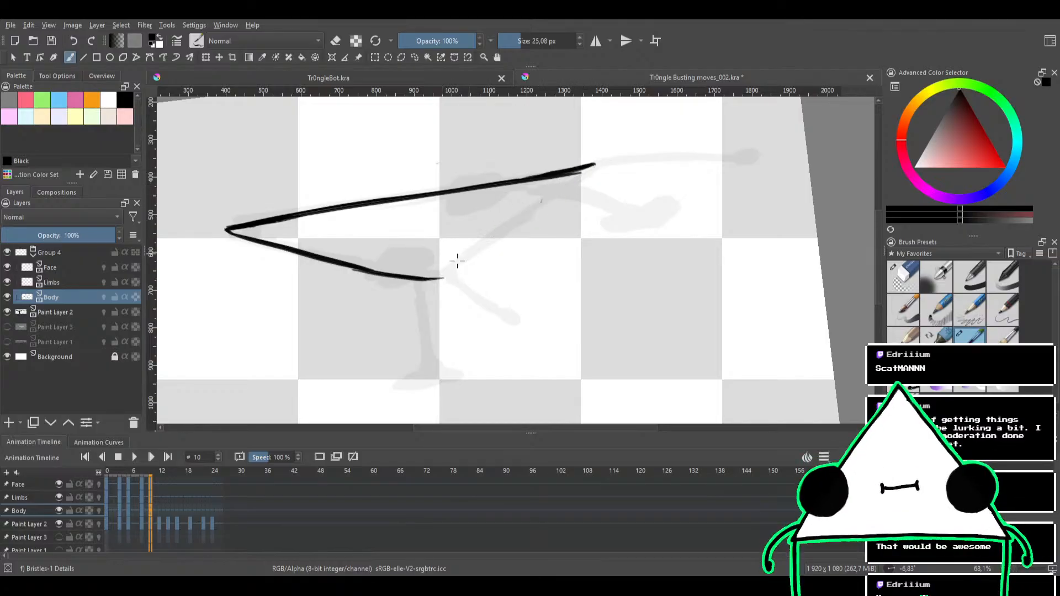
left_click_drag(440, 277, 585, 168)
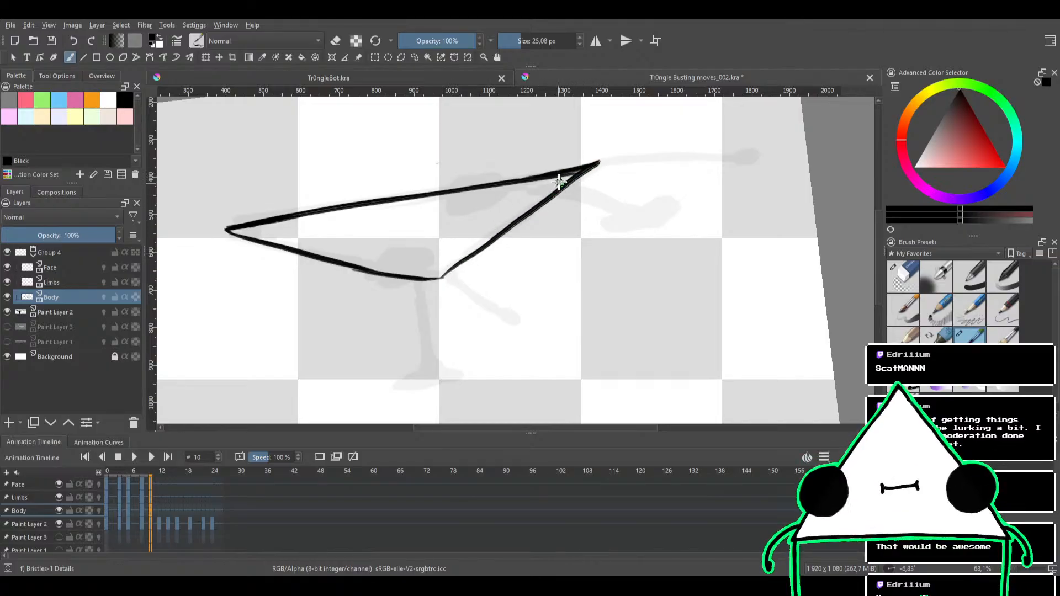
mouse_move(517, 213)
left_mouse_down()
mouse_move(517, 240)
mouse_move(518, 208)
left_mouse_up()
key("ctrl+z")
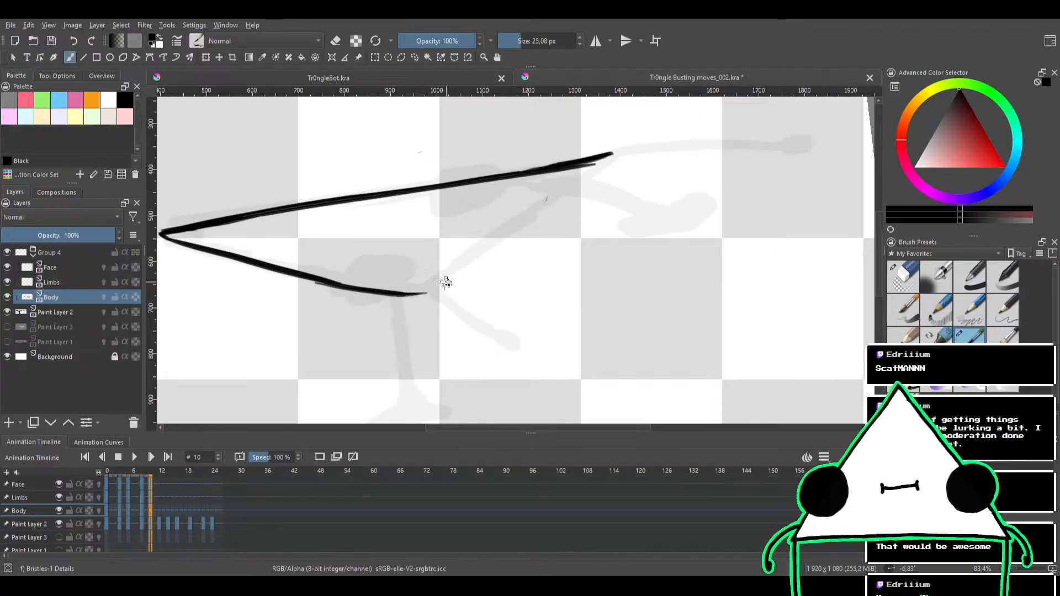
left_click_drag(423, 293, 610, 148)
key("ctrl+z")
left_click_drag(425, 292, 610, 138)
key("ctrl+z")
left_click_drag(423, 295, 610, 147)
key("ctrl+z")
left_click_drag(427, 293, 610, 149)
key("ctrl+z")
left_click_drag(426, 293, 607, 156)
key("ctrl+z")
left_click_drag(426, 292, 607, 156)
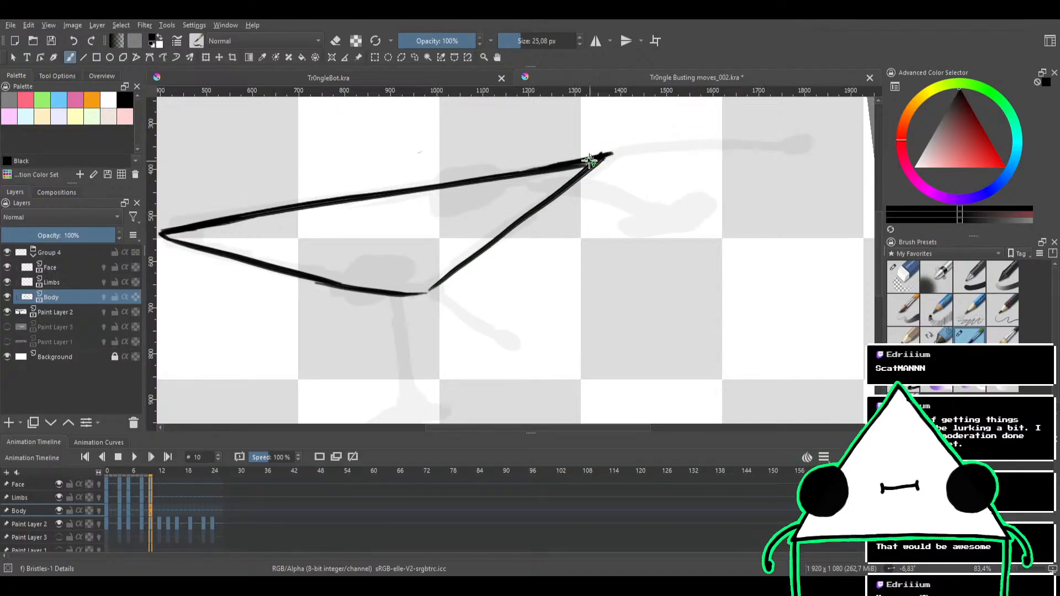
Try to thicken the lower edge from the bottom corner, and undo those strokes together with the short right edge
mouse_move(556, 204)
left_mouse_down()
mouse_move(510, 299)
mouse_move(576, 191)
mouse_move(568, 209)
mouse_move(601, 188)
mouse_move(576, 160)
mouse_move(533, 171)
left_mouse_up()
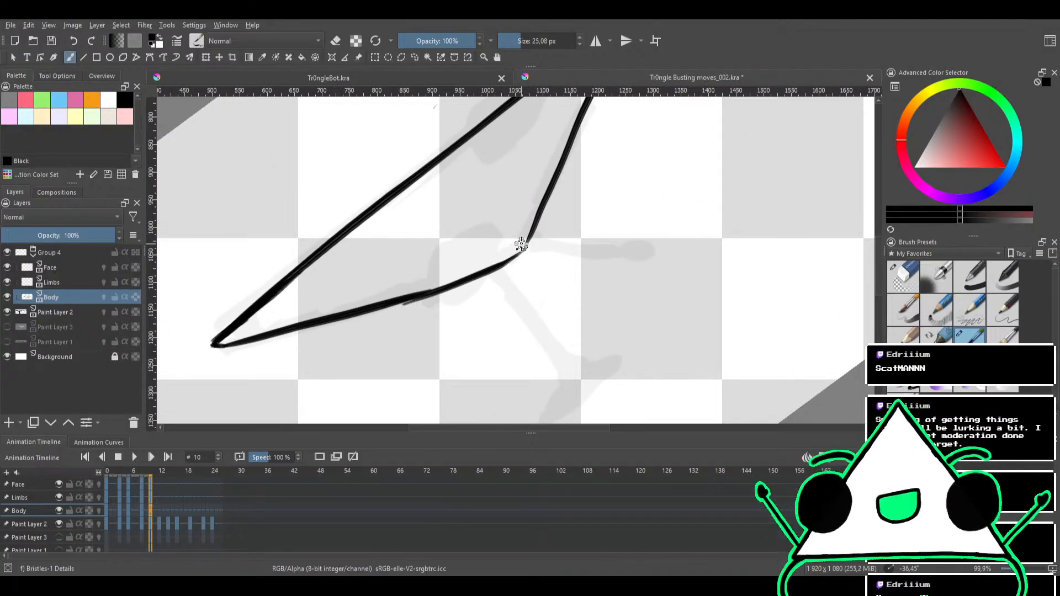
left_click_drag(524, 244, 389, 305)
key("ctrl+z")
left_click_drag(526, 246, 366, 317)
key("ctrl+z")
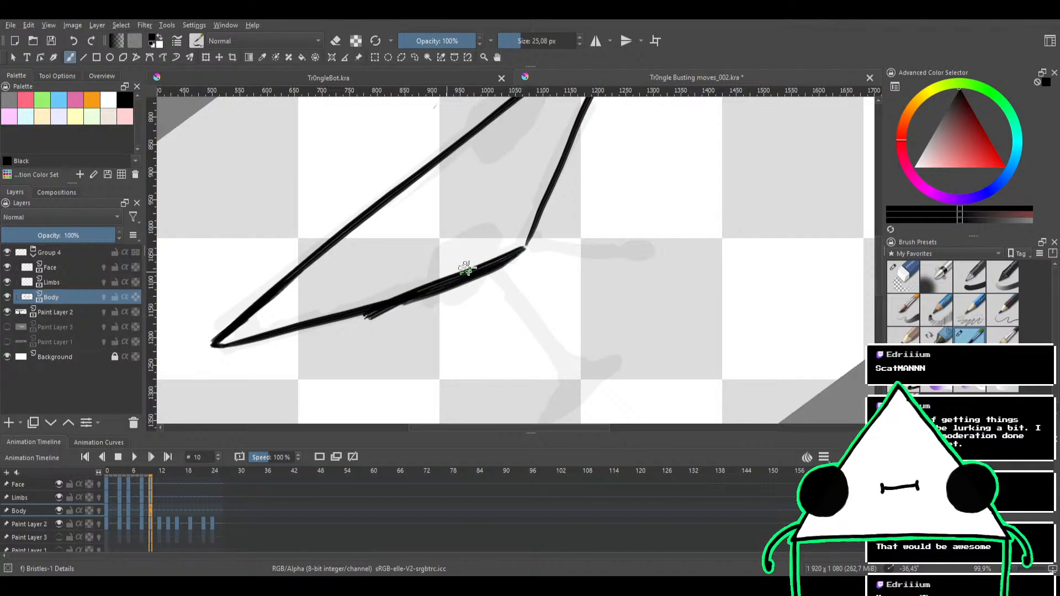
key("e")
key("ctrl+z")
key("ctrl+z")
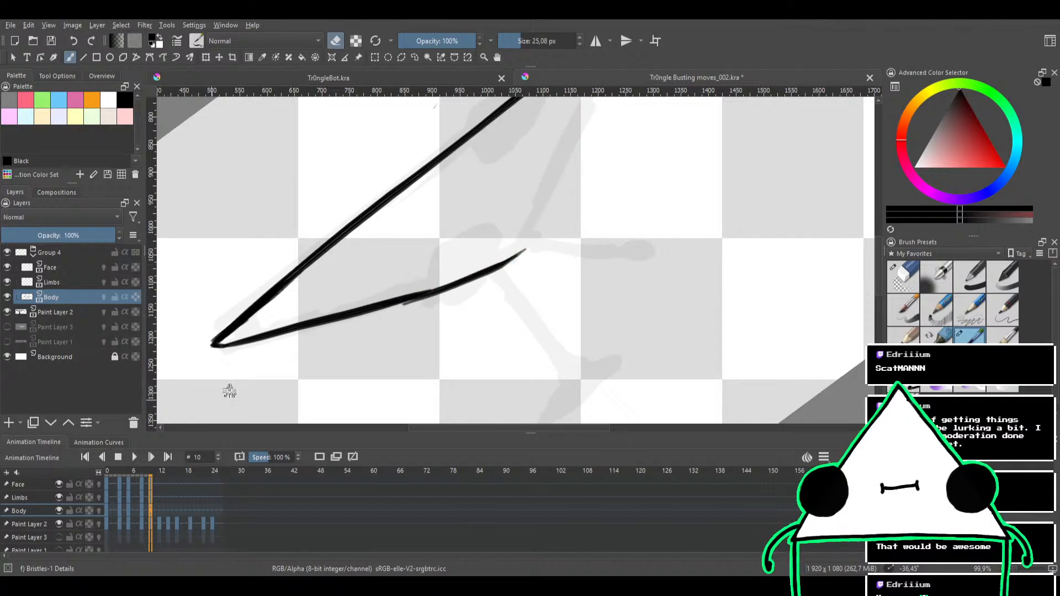
Erase the triangle's lower edge with the Eraser Circle brush, and switch back to the Bristles-1 Details brush with eraser mode off
left_click(903, 276)
mouse_move(485, 266)
left_mouse_down()
mouse_move(548, 245)
mouse_move(329, 324)
mouse_move(288, 326)
left_mouse_up()
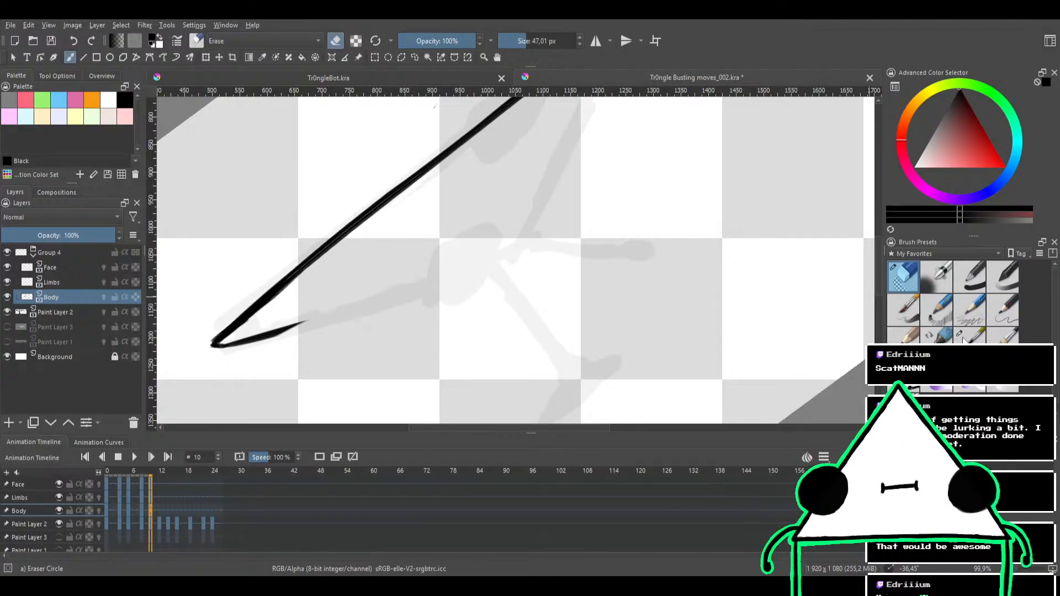
key("slash")
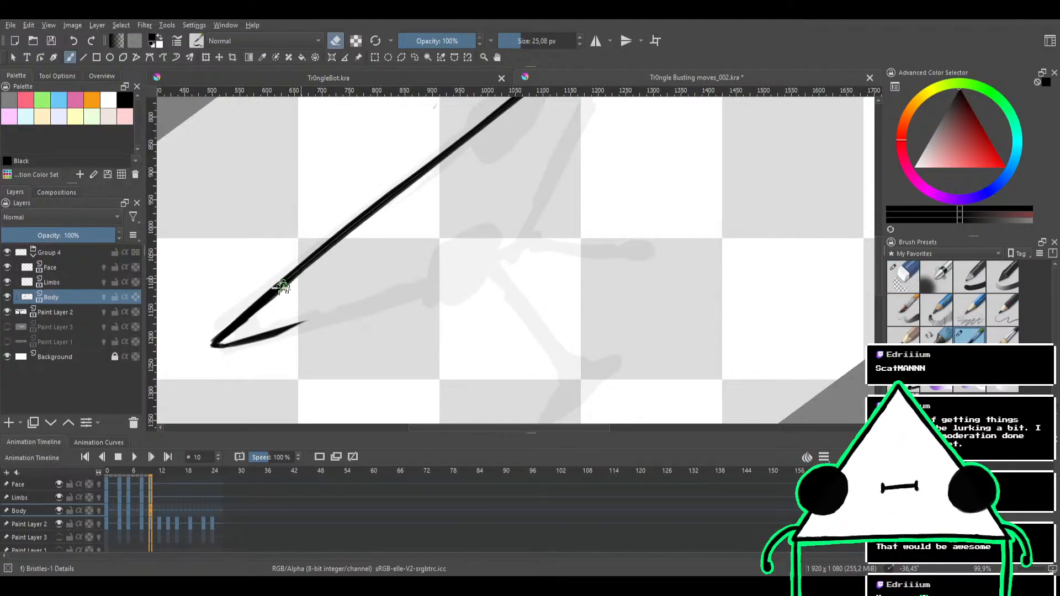
left_click(903, 276)
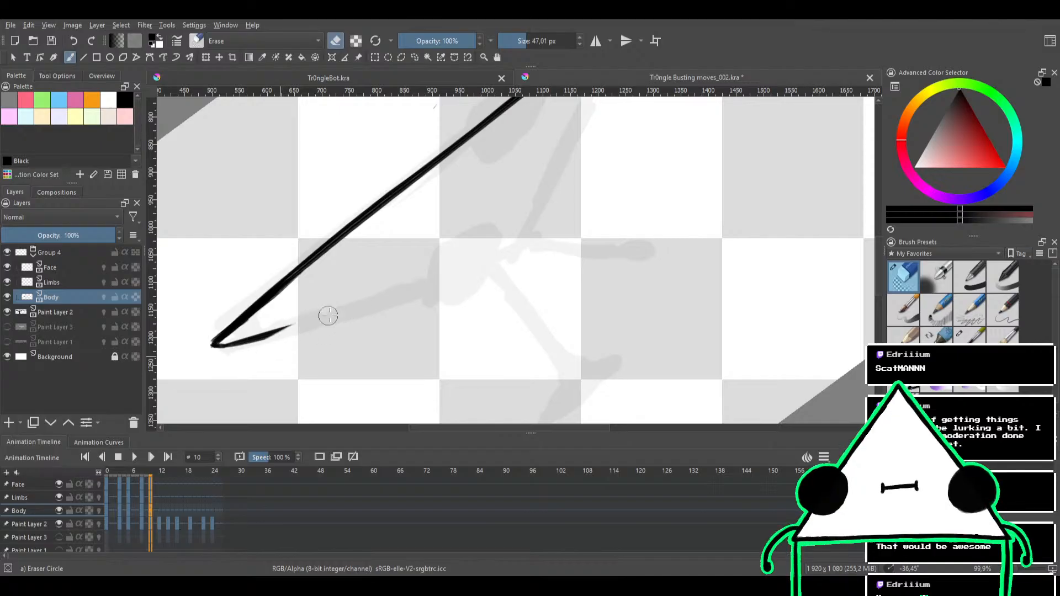
mouse_move(205, 364)
left_mouse_down()
mouse_move(276, 324)
mouse_move(218, 361)
mouse_move(300, 333)
left_mouse_up()
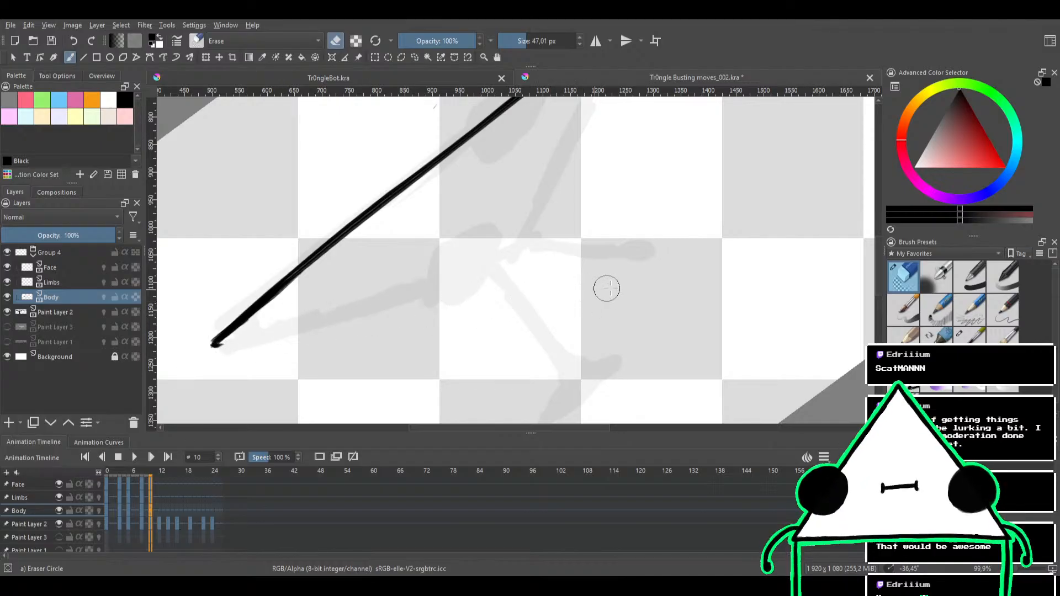
left_click(970, 334)
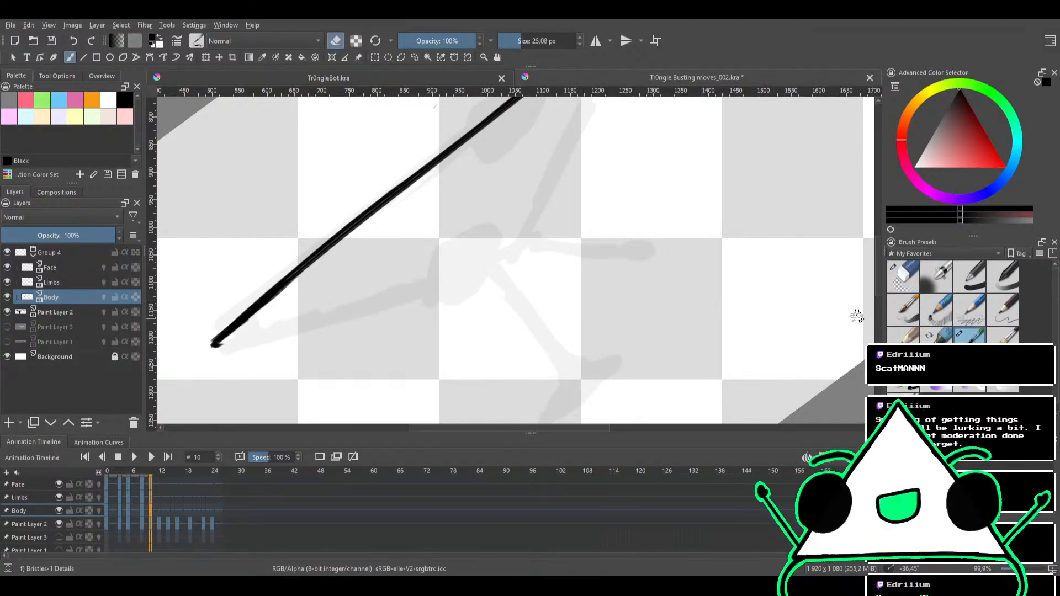
key("e")
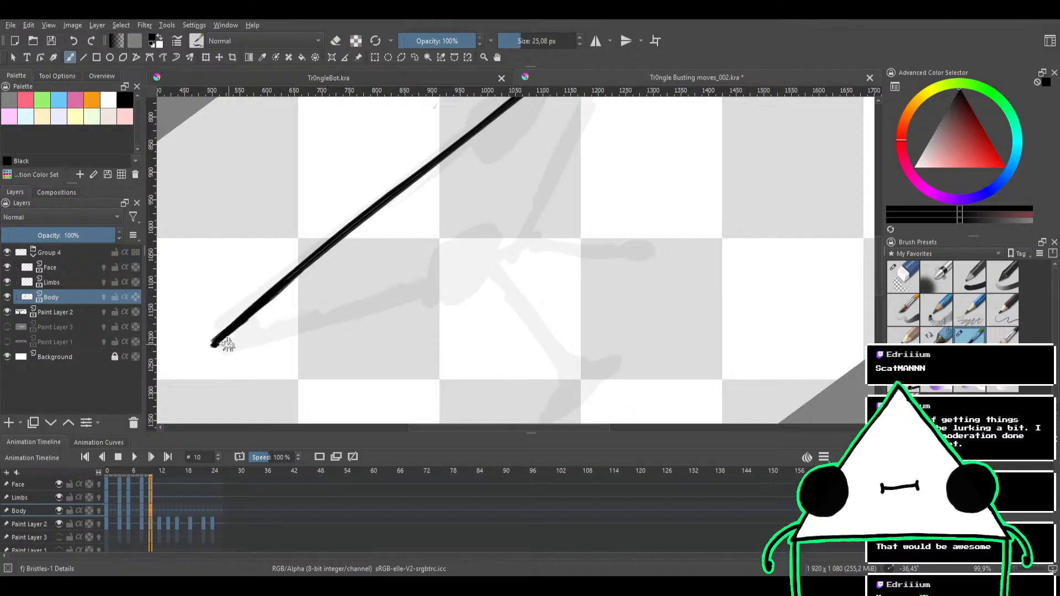
Try to ink the triangle's lower edge from the left tip toward the bottom corner
left_click_drag(217, 346, 463, 275)
key("ctrl+z")
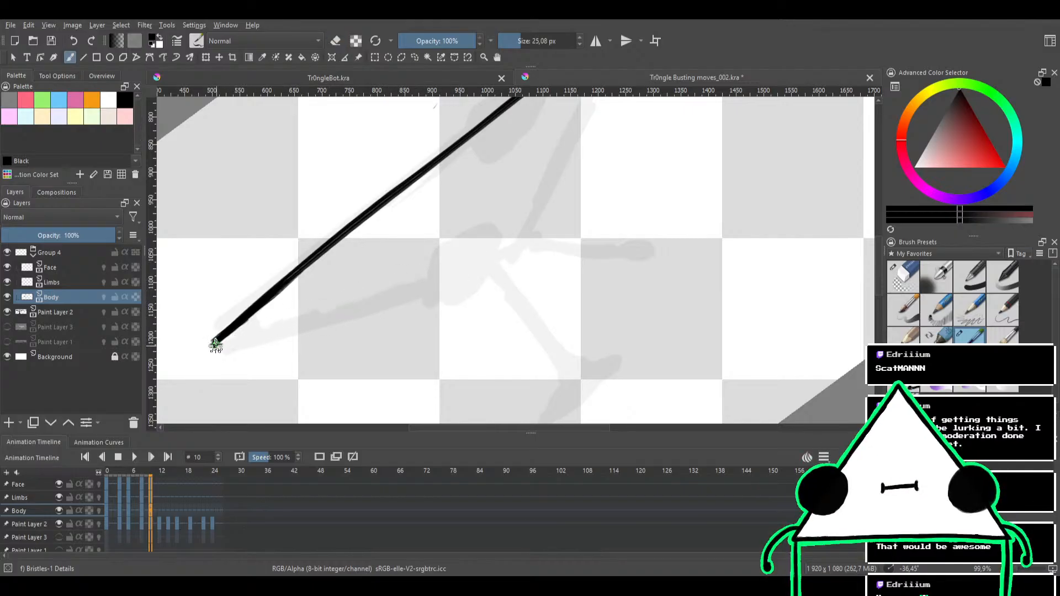
left_click_drag(216, 345, 499, 257)
key("ctrl+z")
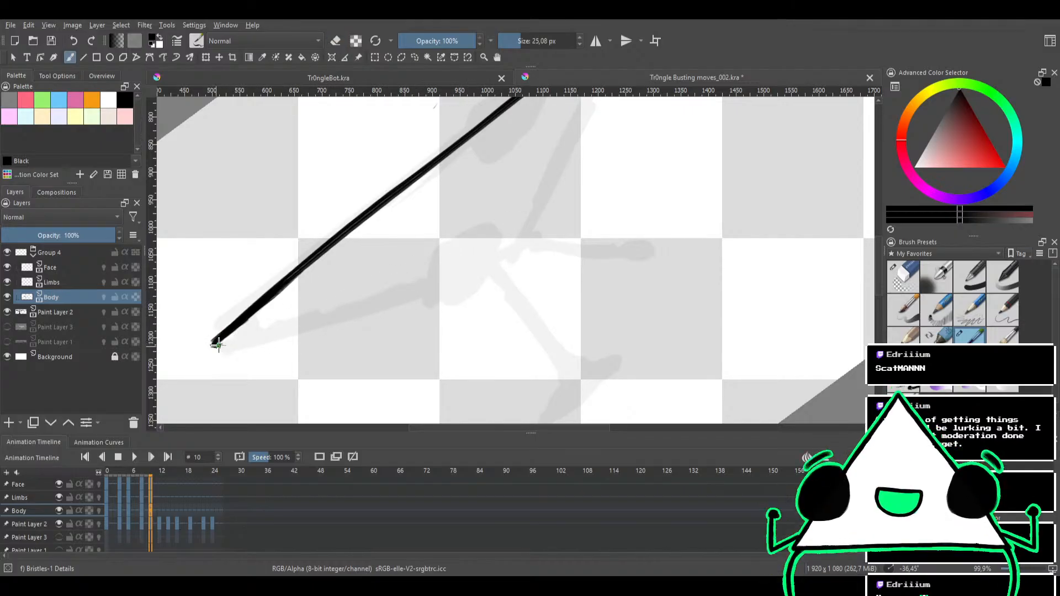
left_click_drag(215, 345, 500, 243)
key("ctrl+z")
left_click_drag(215, 345, 510, 254)
key("ctrl+z")
left_click_drag(217, 342, 509, 248)
key("ctrl+z")
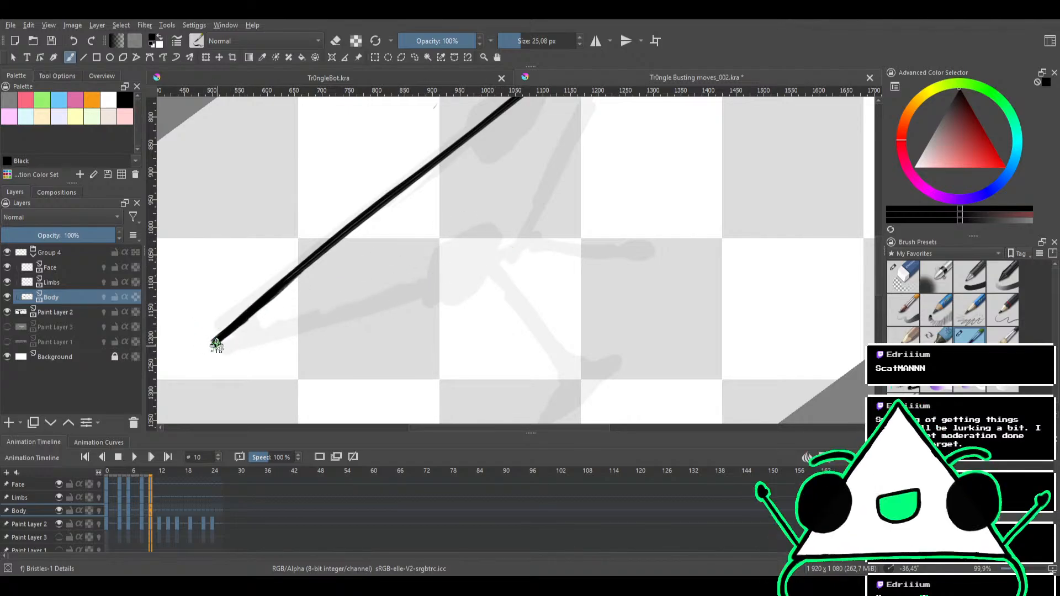
left_click_drag(215, 343, 519, 257)
key("ctrl+z")
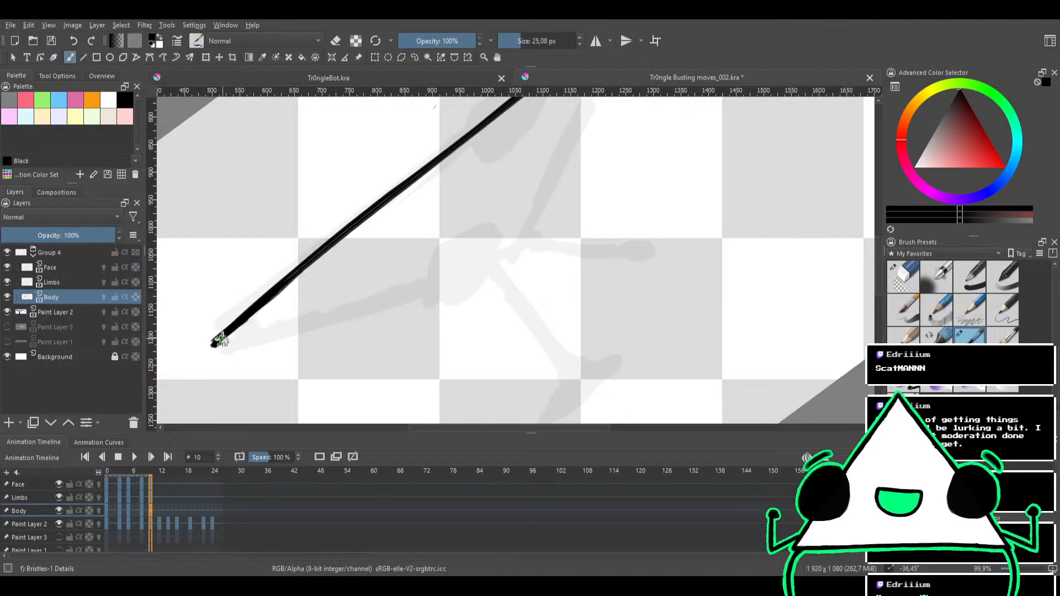
left_click_drag(216, 343, 484, 257)
key("ctrl+z")
left_click_drag(216, 343, 496, 257)
key("ctrl+z")
left_click_drag(216, 344, 485, 251)
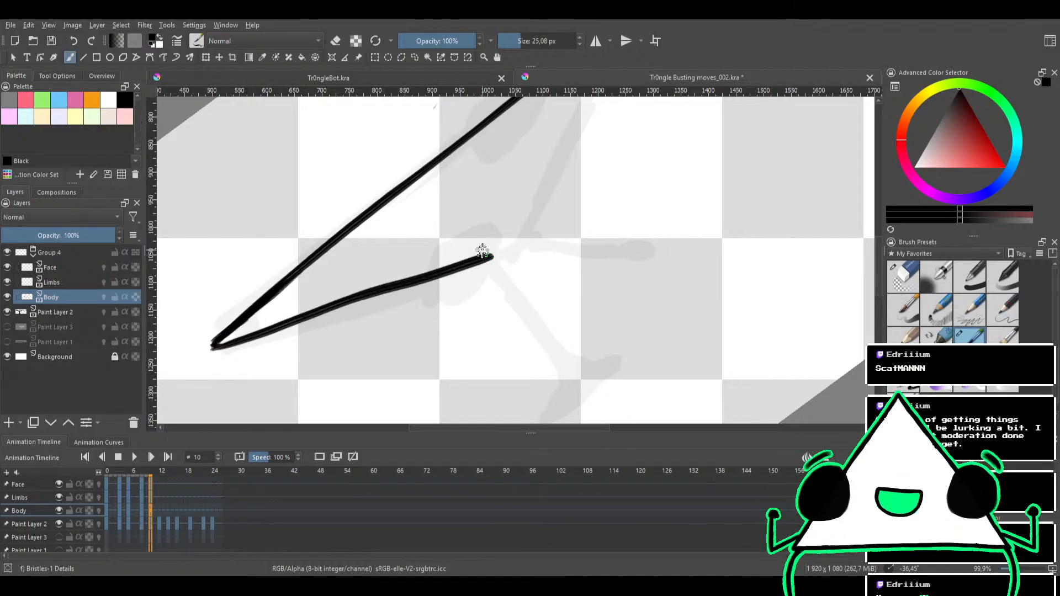
key("ctrl+z")
Trim the stray forked end of the line at the triangle's right tip using eraser mode
mouse_move(440, 210)
left_mouse_down()
mouse_move(407, 296)
mouse_move(504, 232)
mouse_move(568, 213)
mouse_move(509, 230)
left_mouse_up()
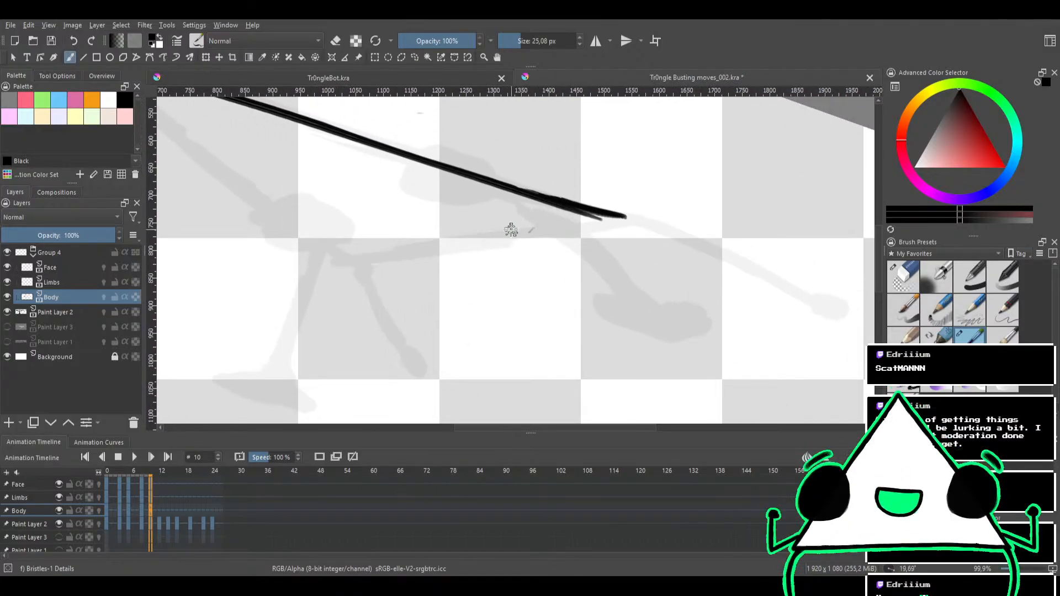
left_click_drag(587, 180, 515, 177)
key("e")
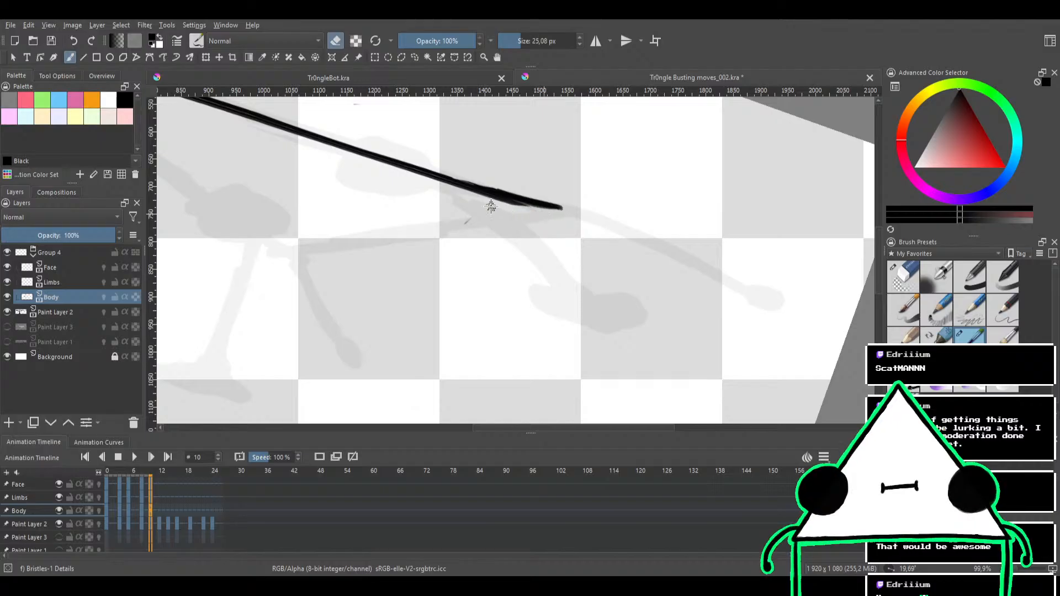
key("e")
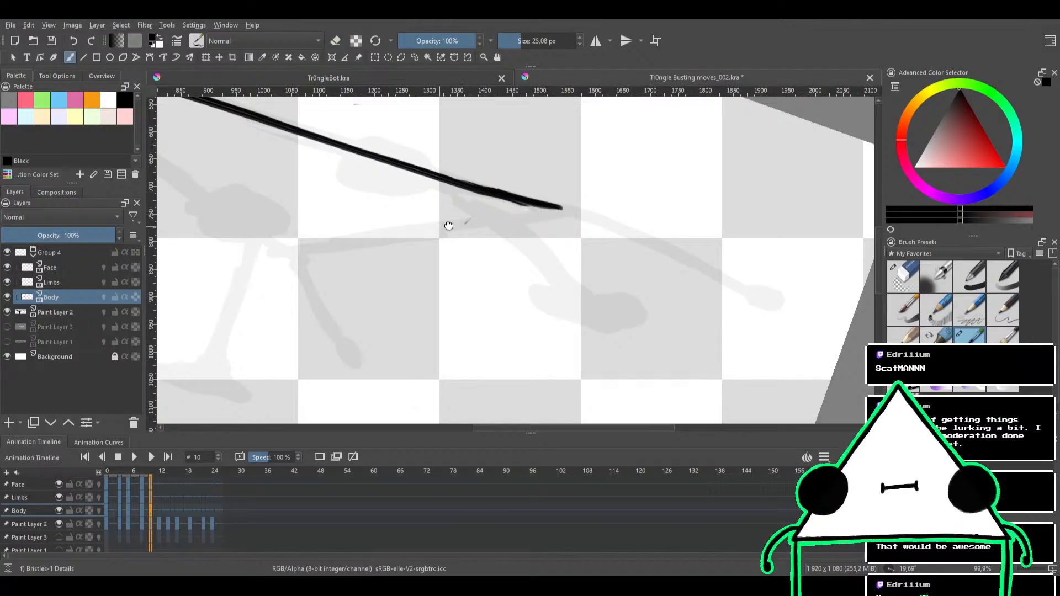
Ink the triangle's short right edge from the right tip down to the bottom corner, redoing the stroke until it fits
left_click_drag(449, 227, 563, 190)
left_click_drag(690, 196, 421, 237)
key("ctrl+z")
mouse_move(684, 196)
left_mouse_down()
mouse_move(456, 227)
mouse_move(682, 196)
mouse_move(466, 225)
left_mouse_up()
key("ctrl+z")
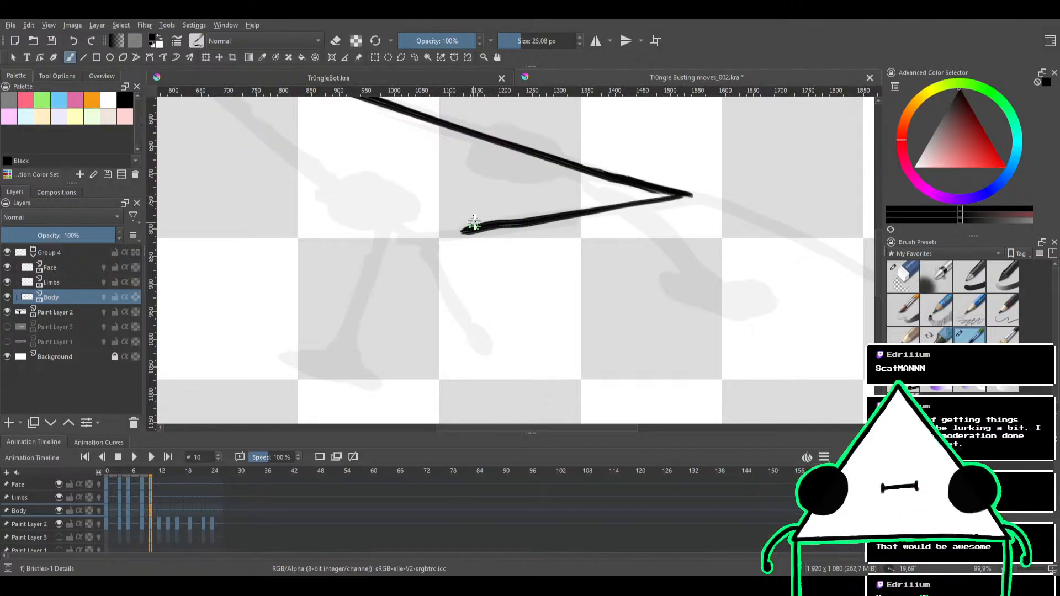
key("ctrl+z")
left_click_drag(681, 193, 475, 225)
key("ctrl+z")
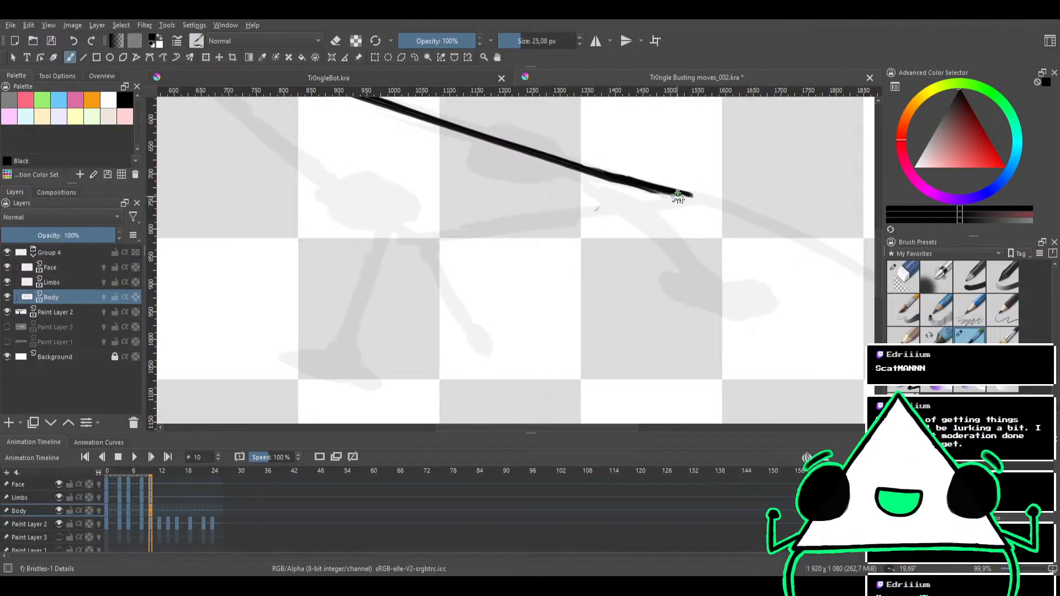
left_click_drag(686, 196, 414, 239)
key("ctrl+z")
left_click_drag(686, 196, 414, 236)
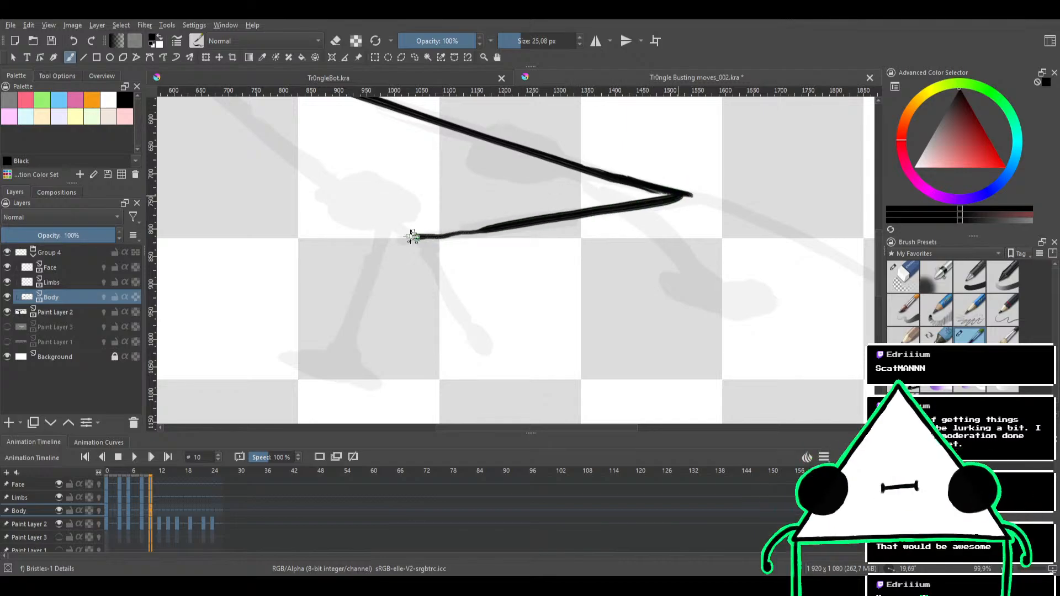
key("ctrl+z")
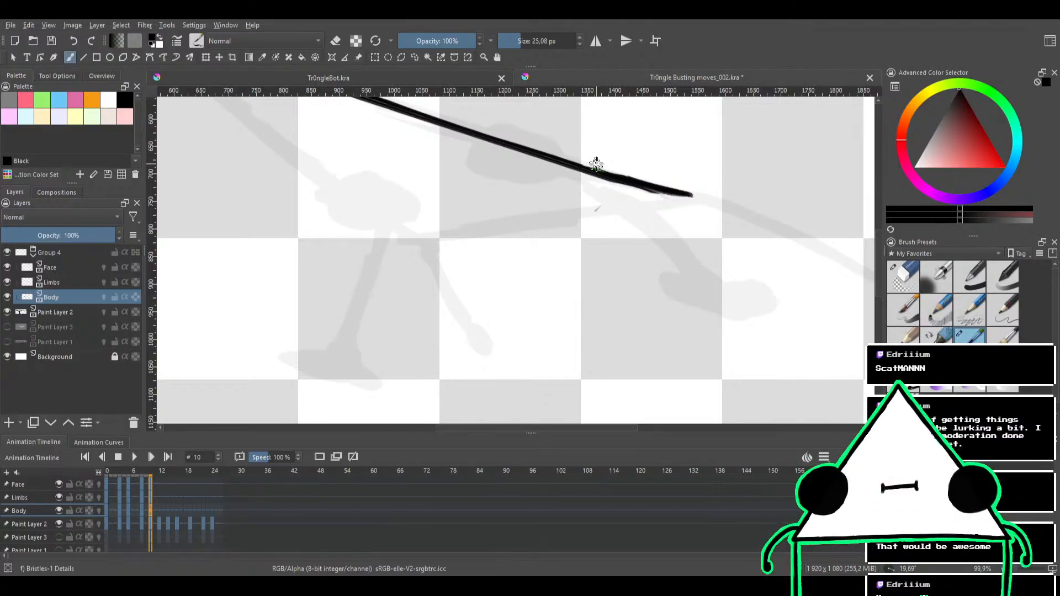
left_click_drag(692, 195, 486, 232)
key("ctrl+z")
left_click_drag(683, 195, 413, 244)
key("ctrl+z")
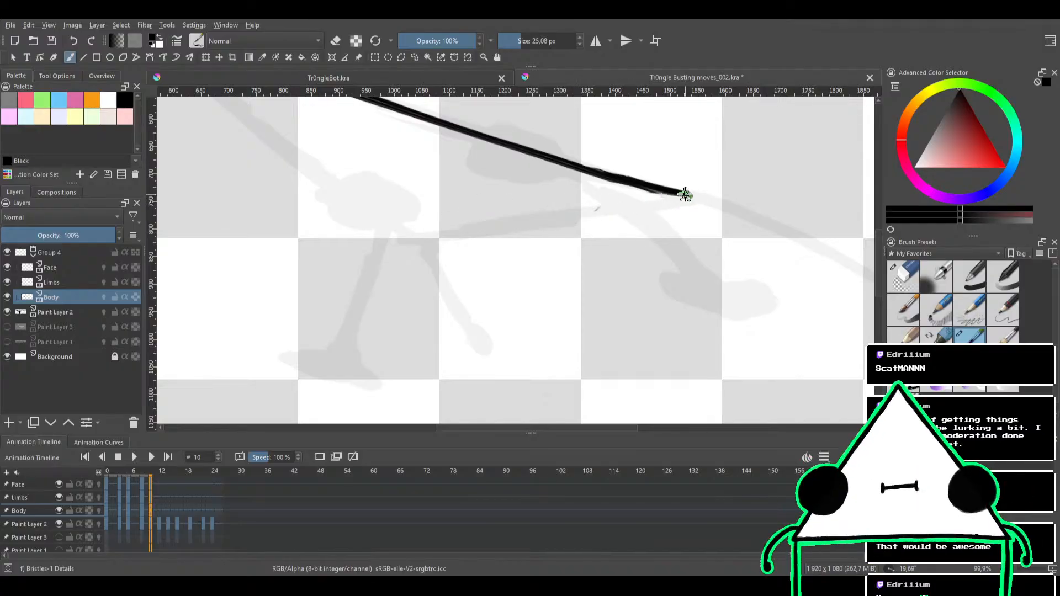
left_click_drag(683, 195, 433, 232)
key("ctrl+z")
left_click_drag(689, 195, 506, 223)
left_click_drag(413, 237, 408, 242)
key("ctrl+z")
left_click_drag(691, 196, 409, 243)
key("ctrl+z")
left_click_drag(690, 195, 419, 236)
key("ctrl+z")
mouse_move(690, 196)
left_mouse_down()
mouse_move(424, 236)
mouse_move(499, 225)
mouse_move(441, 231)
left_mouse_up()
key("ctrl+z")
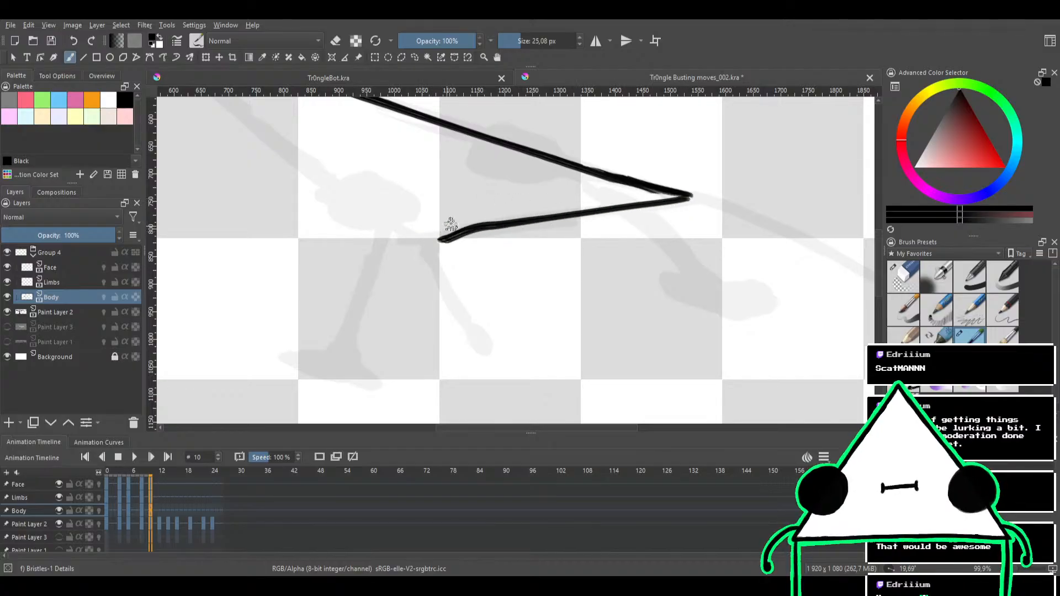
key("ctrl+z")
mouse_move(691, 197)
left_mouse_down()
mouse_move(403, 250)
mouse_move(473, 227)
mouse_move(700, 194)
left_mouse_up()
key("ctrl+z")
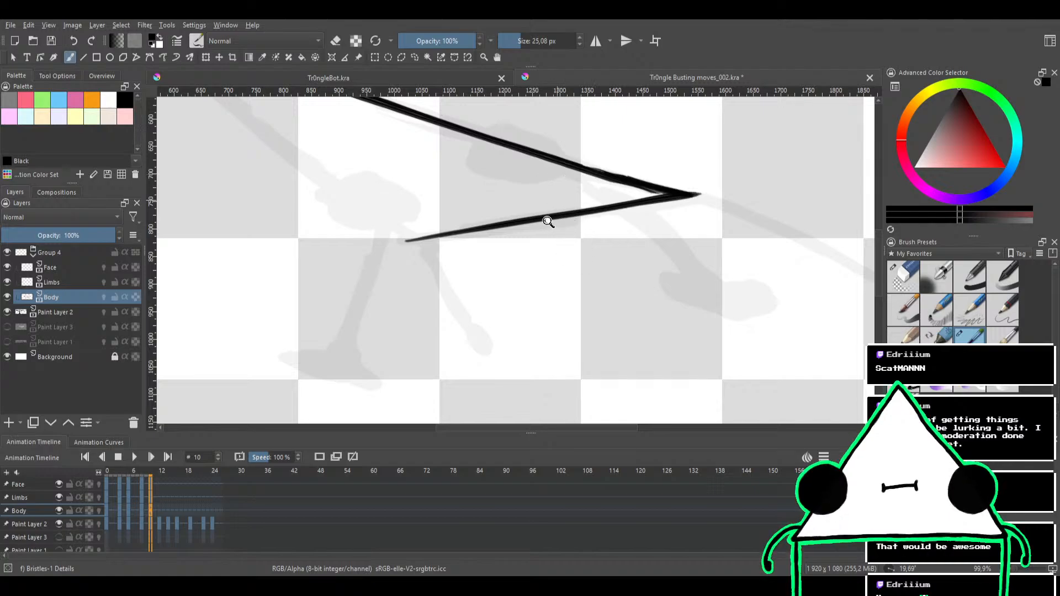
Clean up the overshooting ink at the triangle's right tip in eraser mode, and return to normal painting
mouse_move(548, 219)
left_mouse_down()
mouse_move(535, 275)
mouse_move(570, 272)
mouse_move(659, 178)
left_mouse_up()
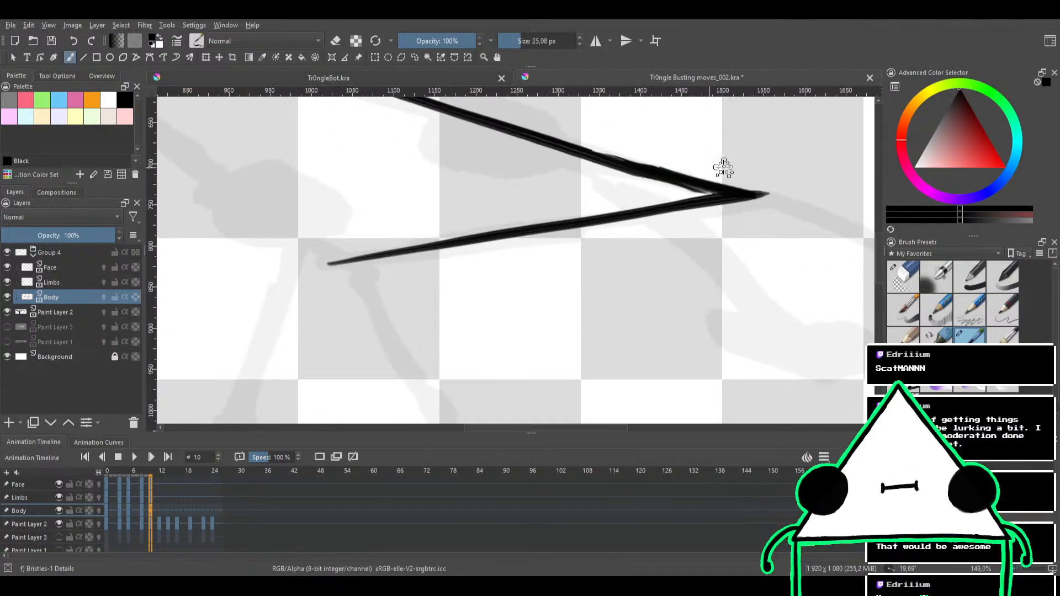
key("e")
left_click_drag(764, 194, 717, 259)
mouse_move(691, 194)
left_mouse_down()
mouse_move(652, 201)
mouse_move(558, 182)
mouse_move(474, 239)
mouse_move(454, 222)
mouse_move(509, 201)
mouse_move(525, 216)
mouse_move(518, 243)
left_mouse_up()
key("e")
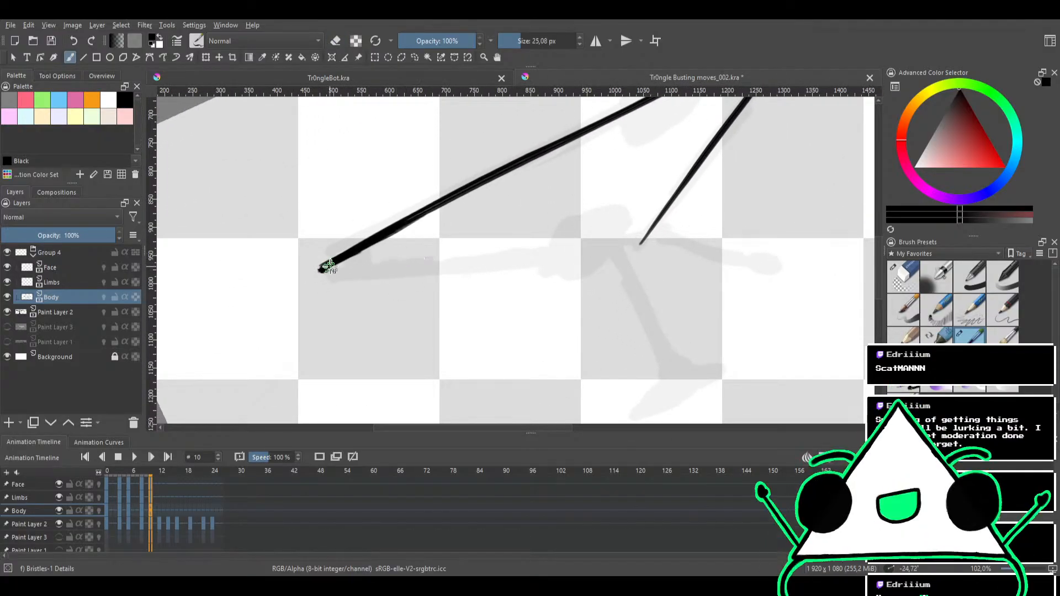
Try to ink the lower edge from the left tip to the loose end of the short right edge
left_click_drag(323, 267, 643, 243)
key("ctrl+z")
left_click_drag(323, 268, 639, 243)
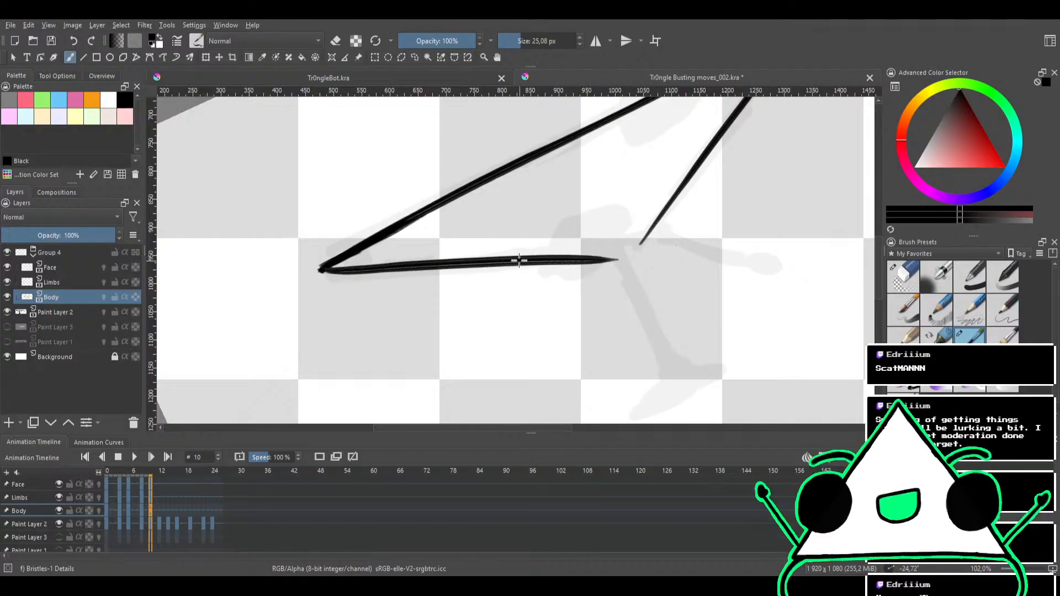
key("ctrl+z")
left_click_drag(324, 269, 685, 246)
key("ctrl+z")
left_click_drag(324, 268, 640, 243)
key("ctrl+z")
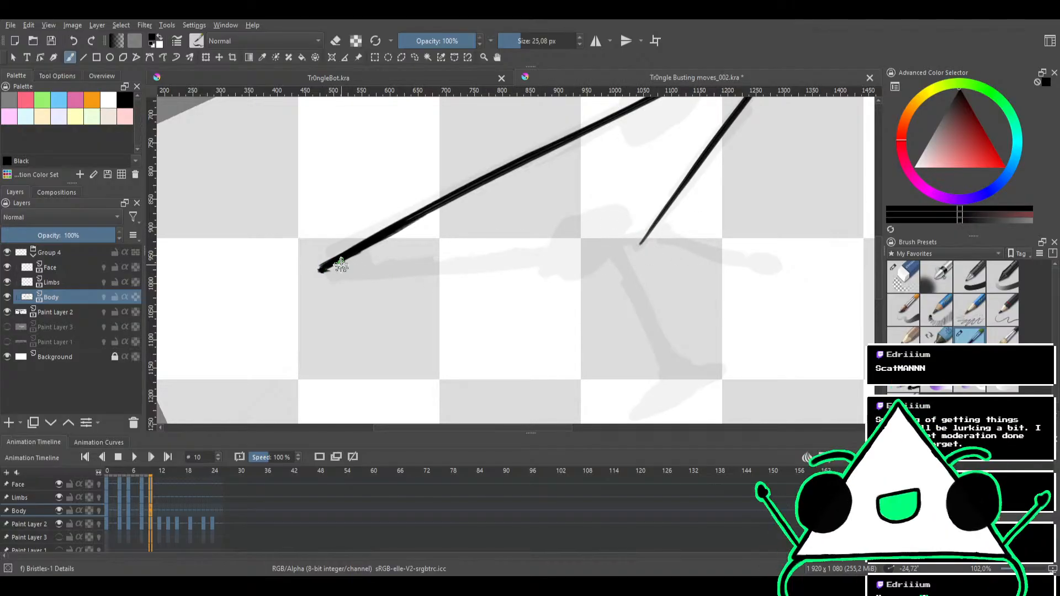
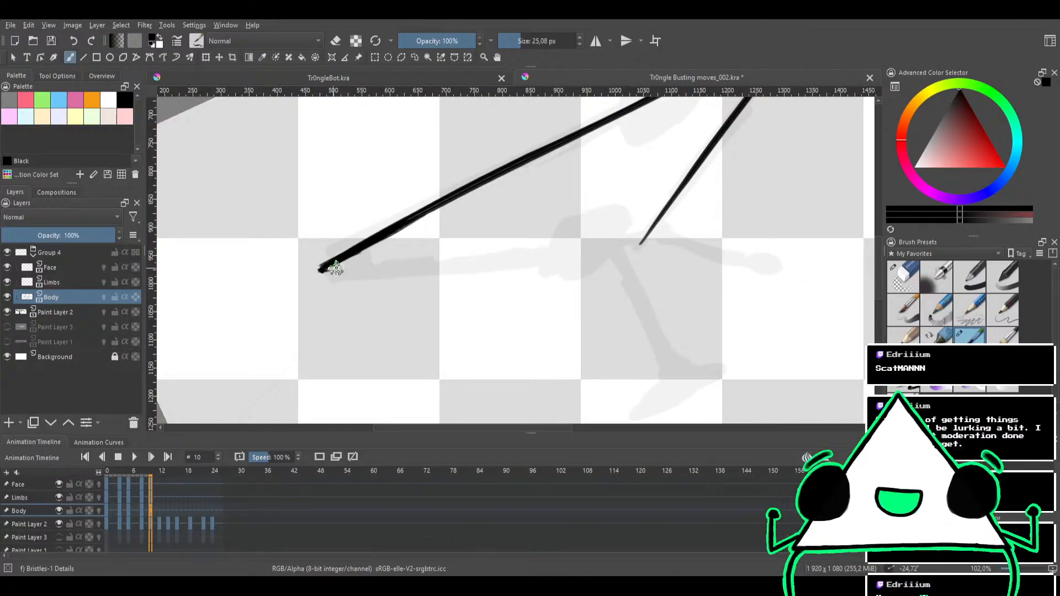
Try to ink the triangle's lower edge between the short edge's loose end and the left tip
left_click_drag(323, 270, 561, 241)
key("ctrl+z")
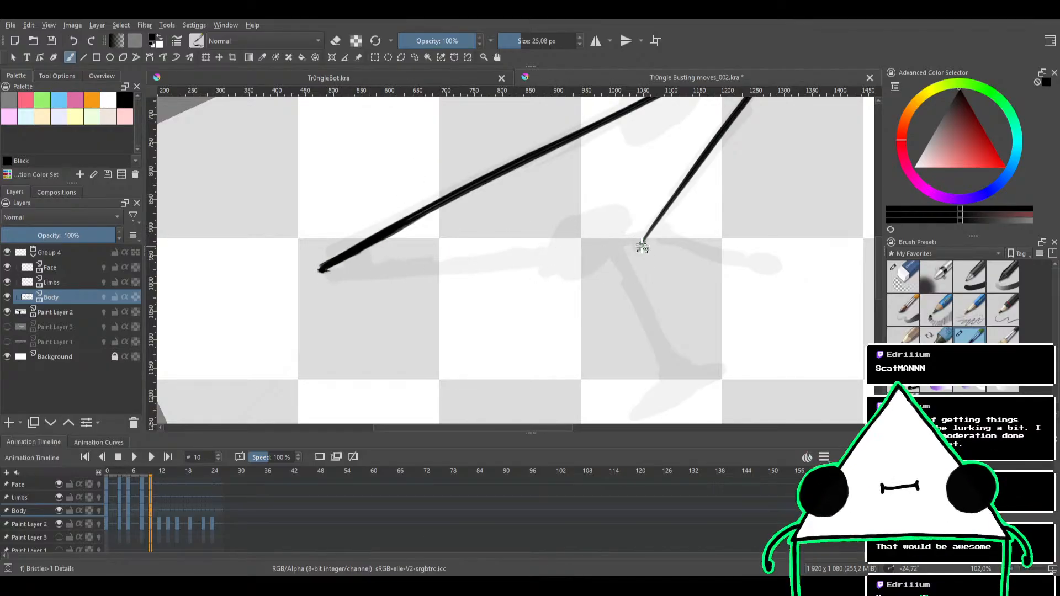
mouse_move(643, 241)
left_mouse_down()
mouse_move(363, 266)
mouse_move(283, 261)
left_mouse_up()
key("ctrl+z")
left_click_drag(645, 238, 309, 254)
key("ctrl+z")
left_click_drag(644, 238, 293, 266)
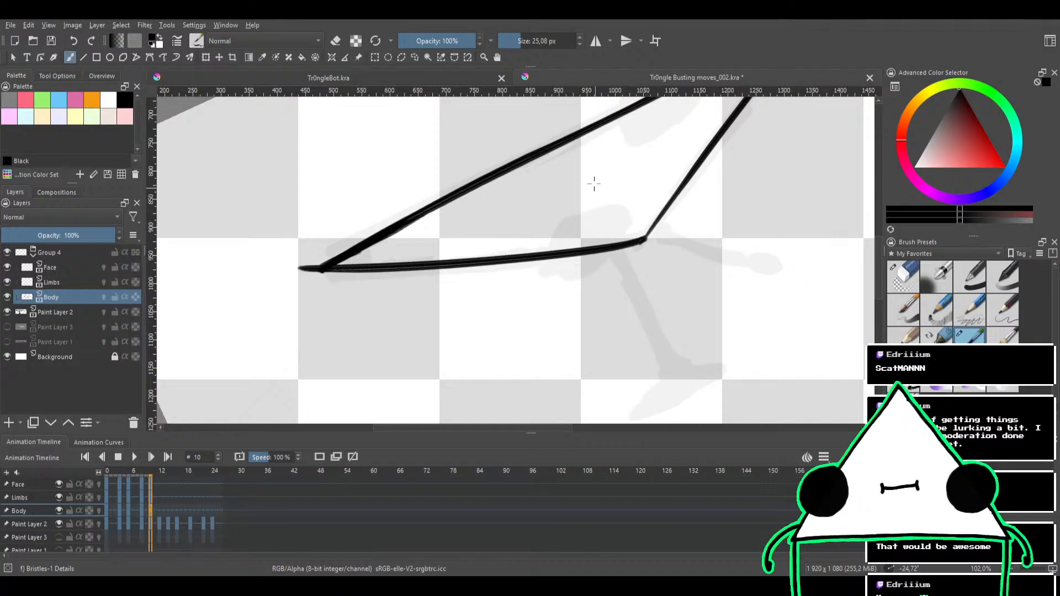
key("ctrl+z")
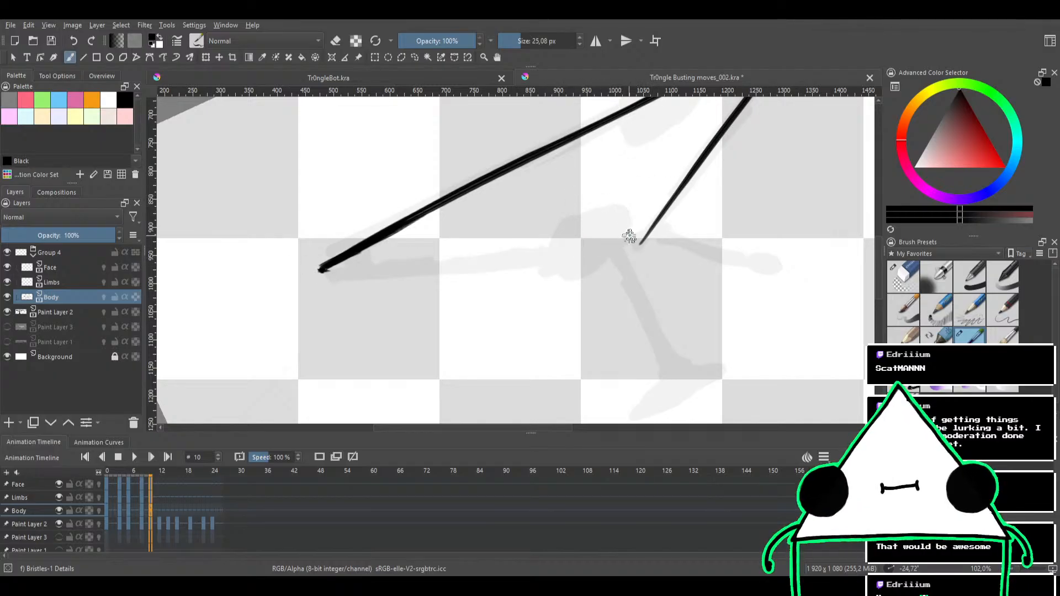
left_click_drag(641, 239, 267, 269)
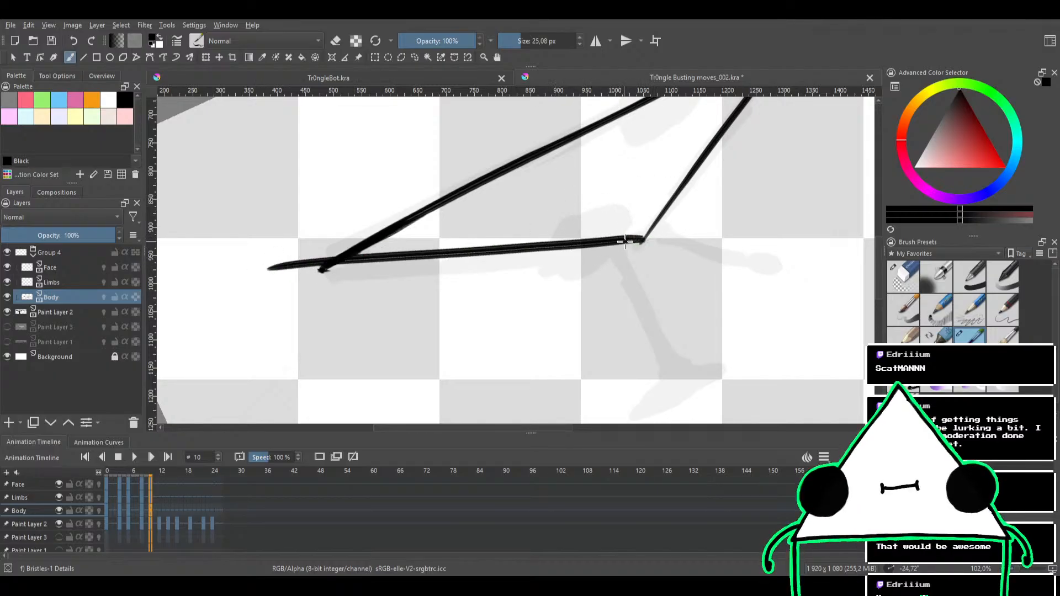
key("ctrl+z")
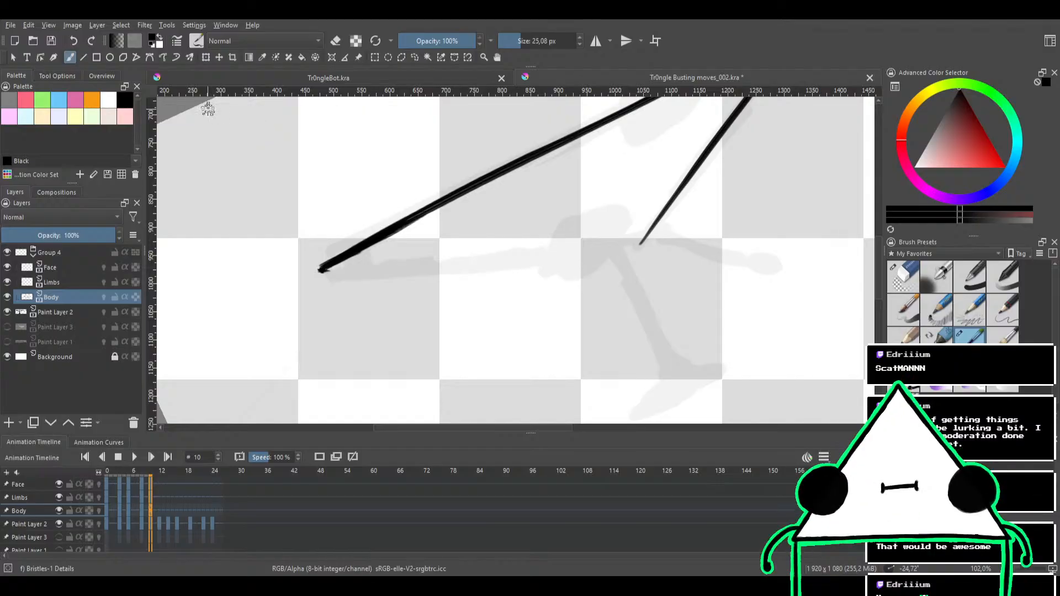
mouse_move(638, 245)
left_mouse_down()
mouse_move(337, 260)
mouse_move(314, 272)
left_mouse_up()
key("ctrl+z")
left_click_drag(639, 240, 293, 272)
key("ctrl+z")
left_click_drag(641, 240, 289, 273)
key("ctrl+z")
left_click_drag(640, 242, 325, 270)
key("ctrl+z")
left_click_drag(639, 239, 295, 279)
key("ctrl+z")
left_click_drag(639, 239, 261, 269)
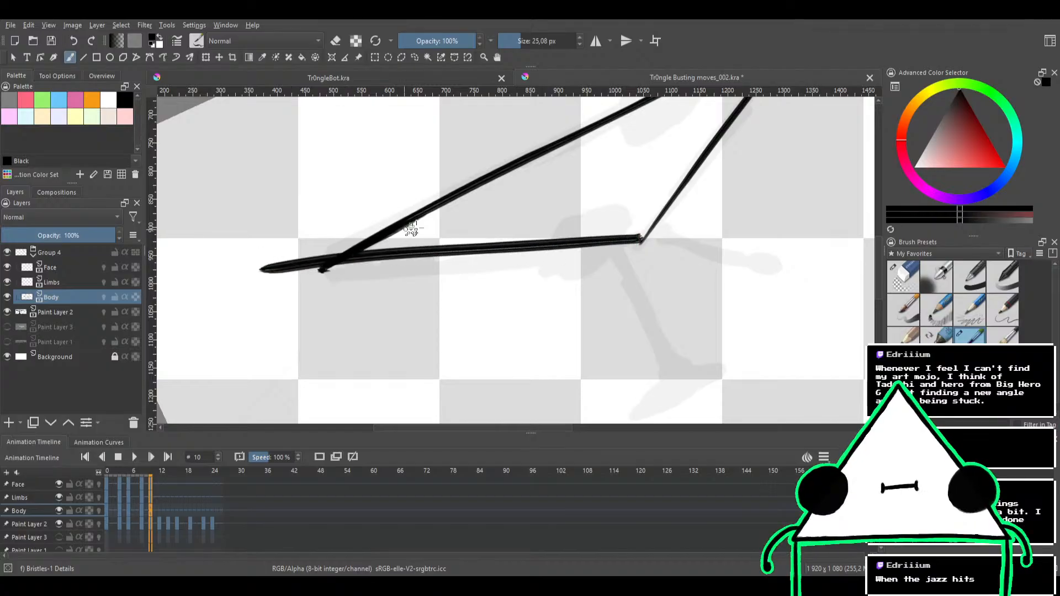
key("ctrl+z")
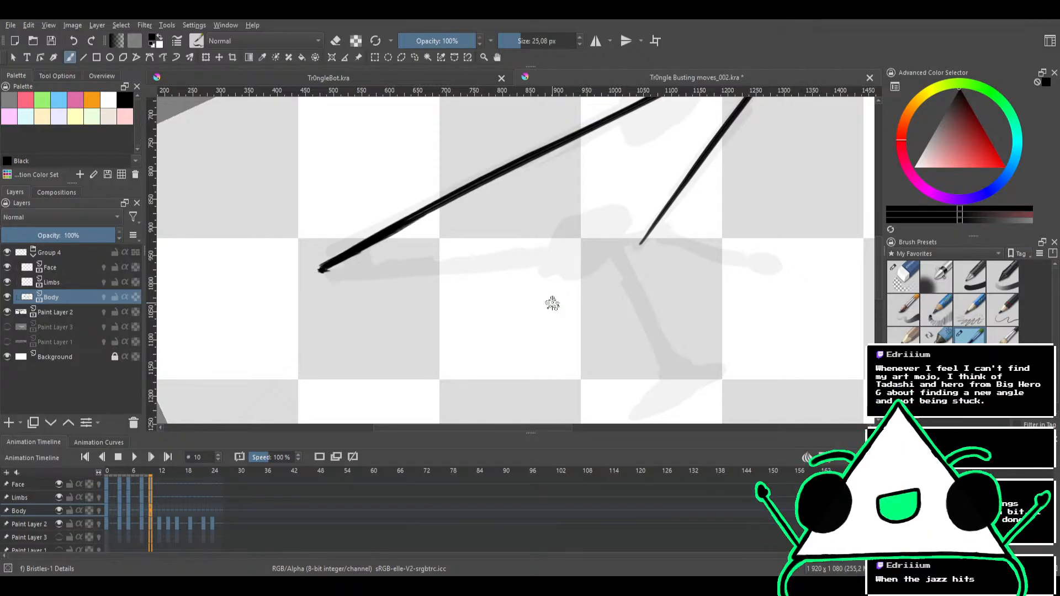
Ink the lower edge from the short edge's loose end to the triangle's far tip, redoing the stroke until it meets the tip
left_click_drag(437, 138, 539, 350)
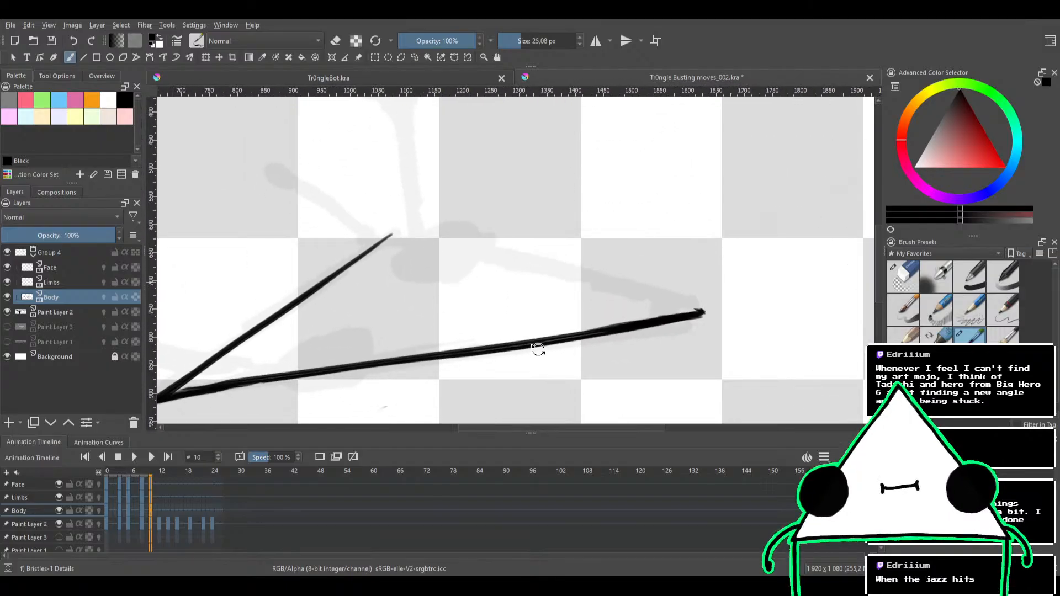
left_click_drag(628, 262, 589, 135)
left_click_drag(287, 275, 646, 173)
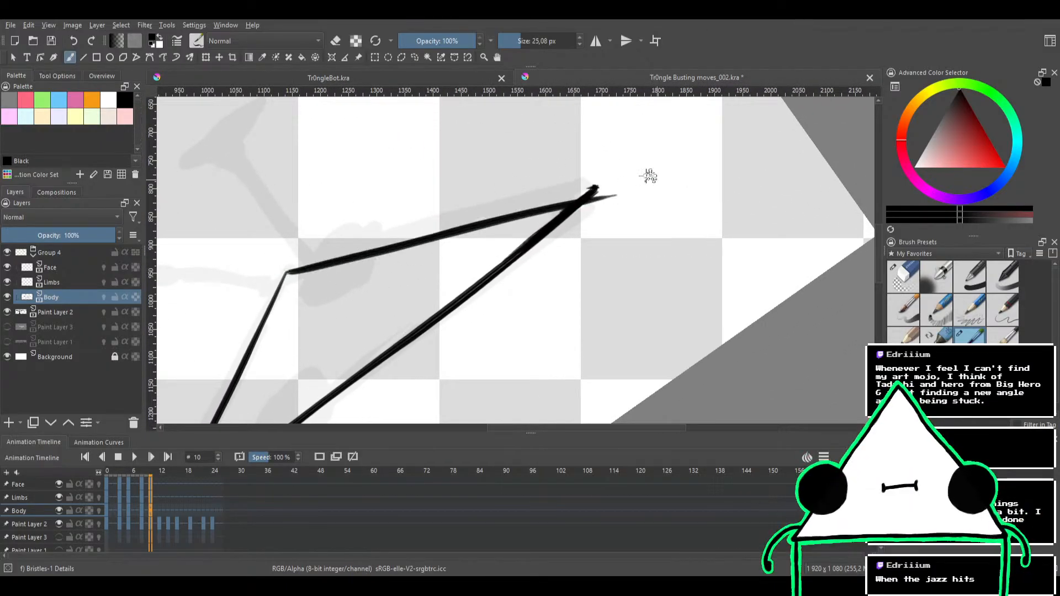
key("ctrl+z")
left_click_drag(284, 272, 558, 189)
key("ctrl+z")
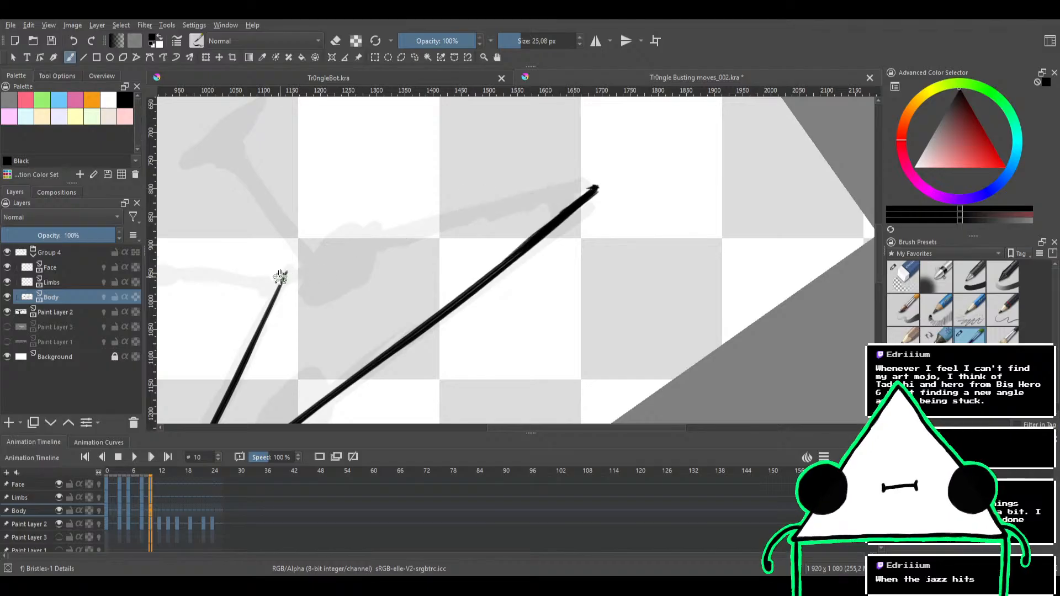
left_click_drag(285, 273, 599, 190)
key("ctrl+z")
left_click_drag(291, 268, 596, 189)
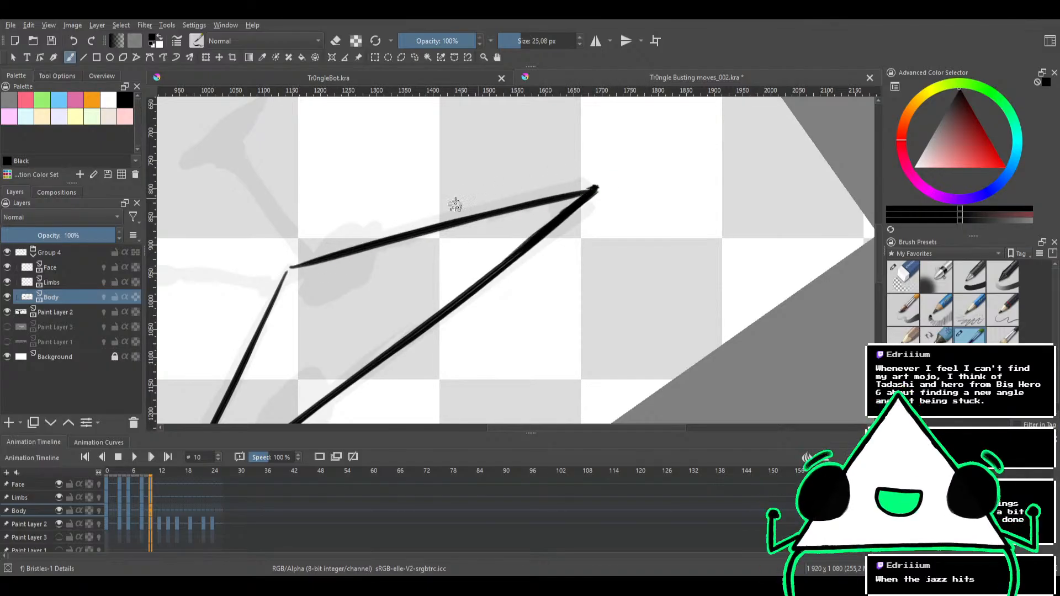
On the Limbs layer, ink the arm outward from the triangle's tip along the sketch, redoing the stroke until it fits
mouse_move(533, 153)
left_mouse_down()
mouse_move(542, 298)
mouse_move(492, 297)
left_mouse_up()
mouse_move(560, 234)
left_mouse_down()
mouse_move(449, 187)
mouse_move(336, 207)
left_mouse_up()
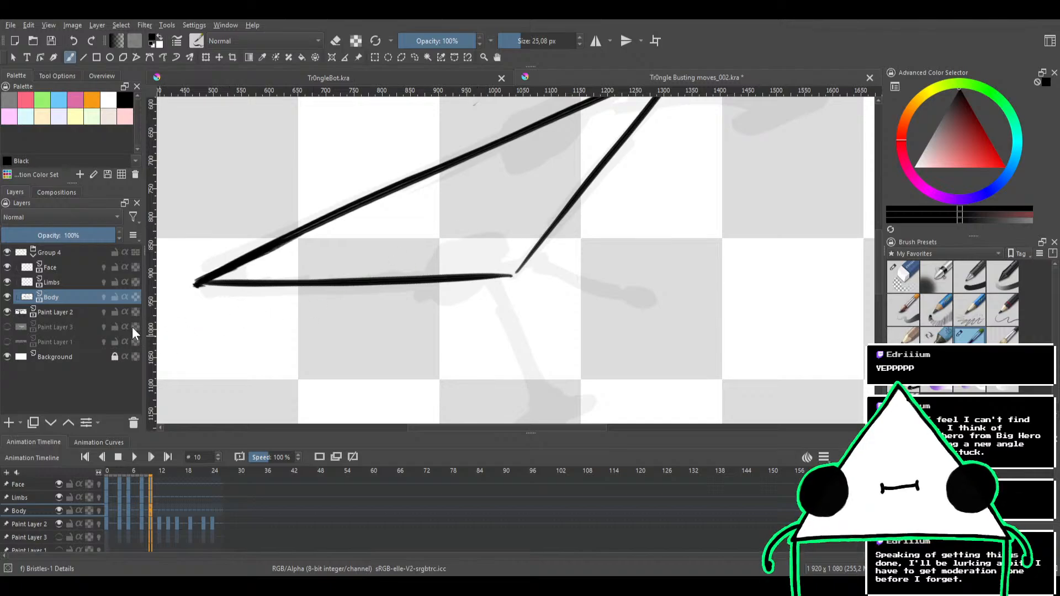
left_click(56, 283)
left_click_drag(493, 185, 417, 257)
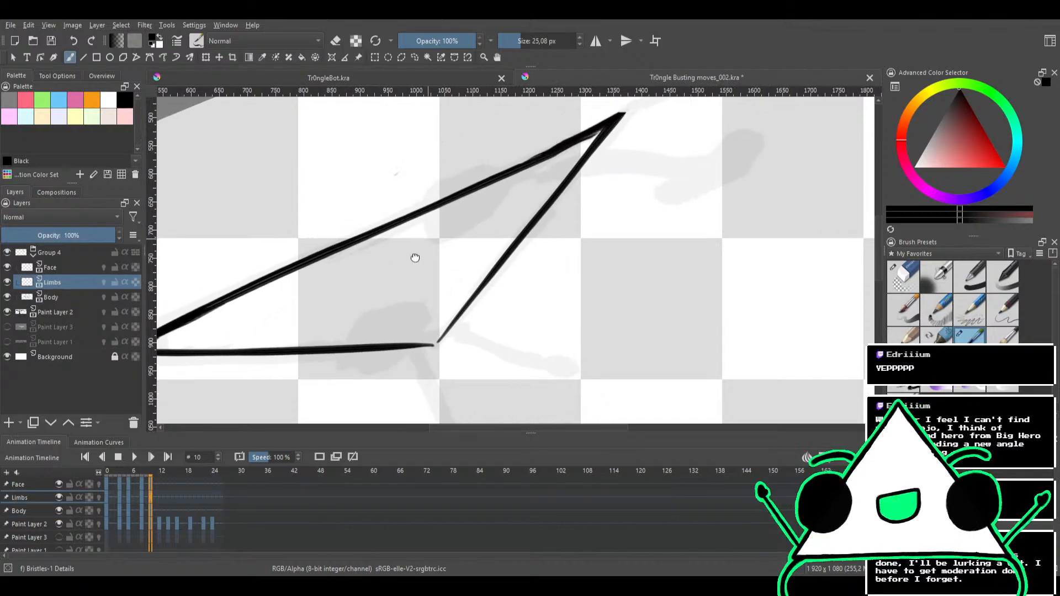
left_click_drag(615, 208, 583, 249)
mouse_move(644, 157)
left_mouse_down()
mouse_move(638, 144)
mouse_move(497, 231)
mouse_move(578, 177)
left_mouse_up()
key("ctrl+z")
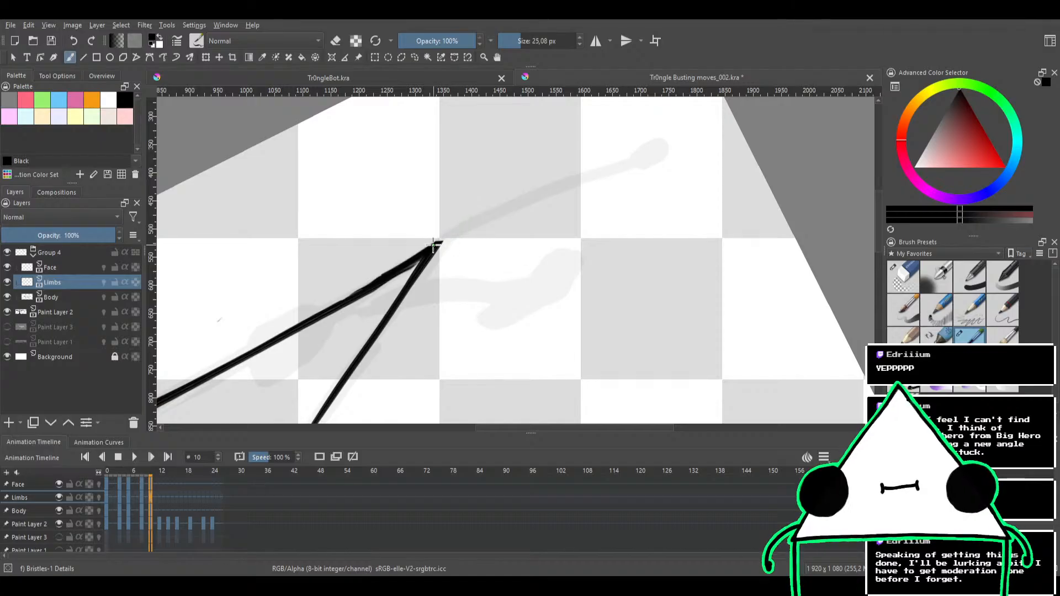
left_click_drag(435, 244, 580, 186)
key("ctrl+z")
left_click_drag(439, 242, 644, 159)
key("ctrl+z")
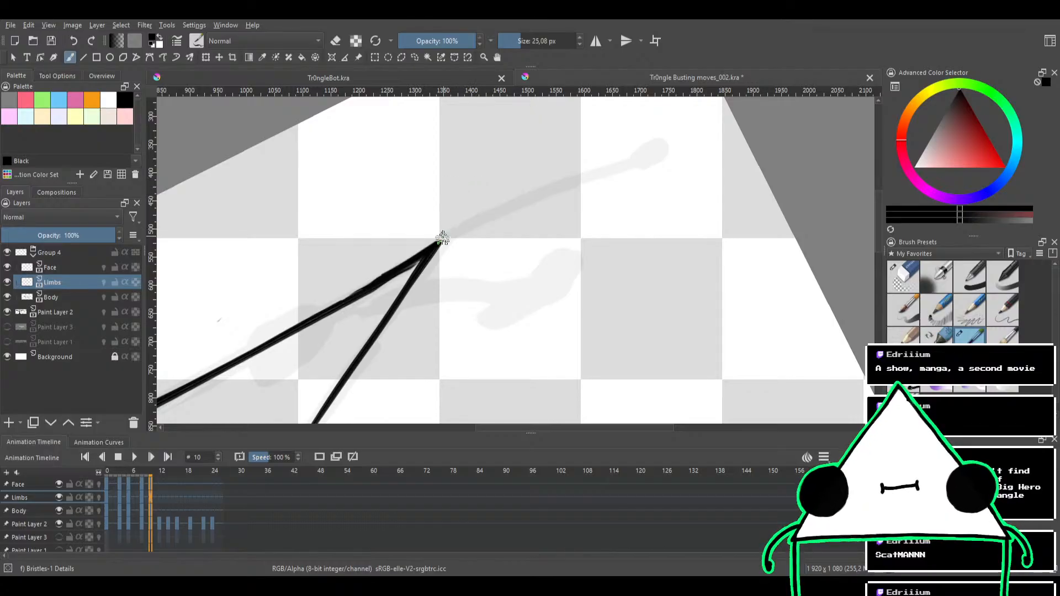
left_click_drag(438, 243, 607, 156)
key("ctrl+z")
left_click_drag(437, 242, 634, 165)
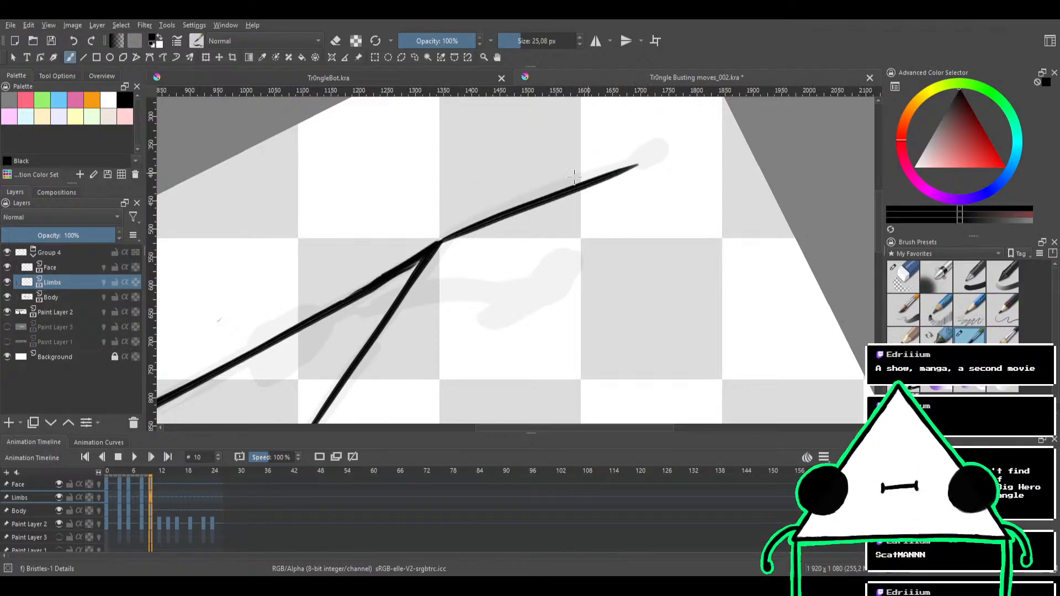
key("ctrl+z")
left_click_drag(435, 246, 616, 160)
key("ctrl+z")
left_click_drag(440, 243, 608, 166)
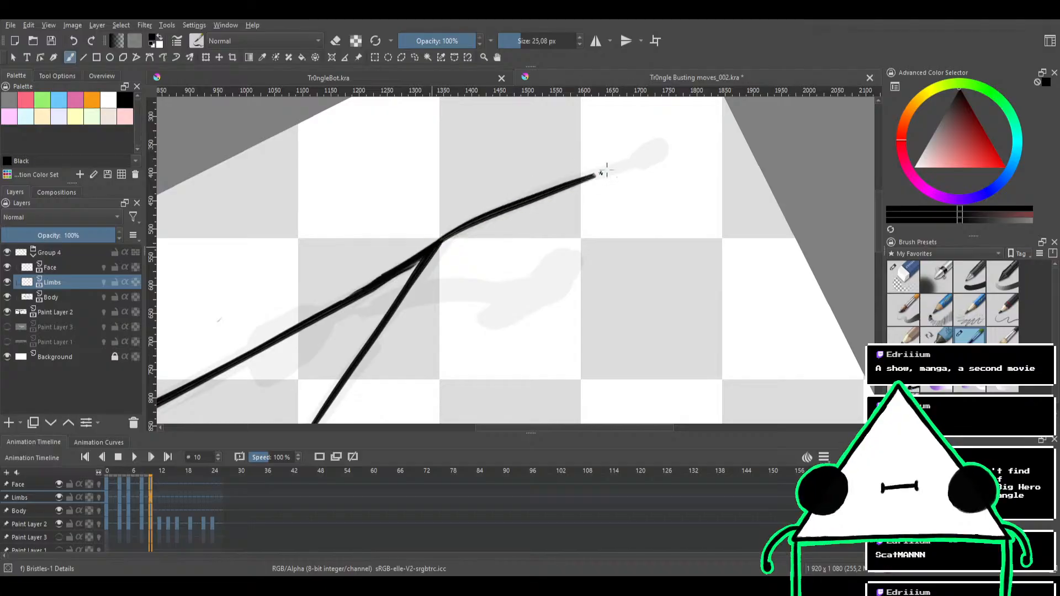
Extend the arm line to the sketched hand and ink the hand as a solid black oval
left_click_drag(549, 189, 654, 154)
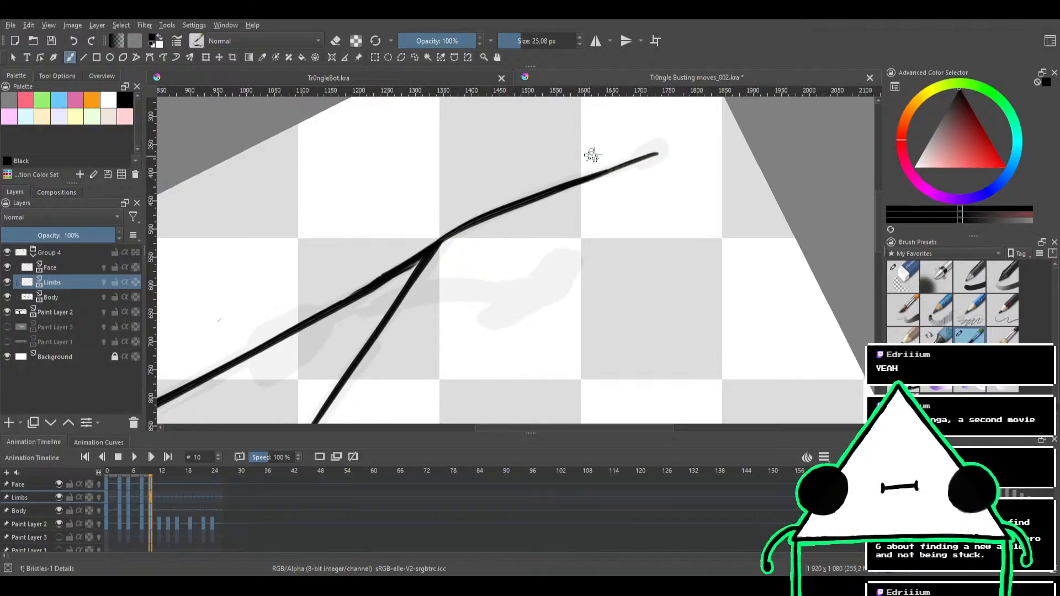
mouse_move(644, 154)
left_mouse_down()
mouse_move(654, 148)
mouse_move(644, 159)
left_mouse_up()
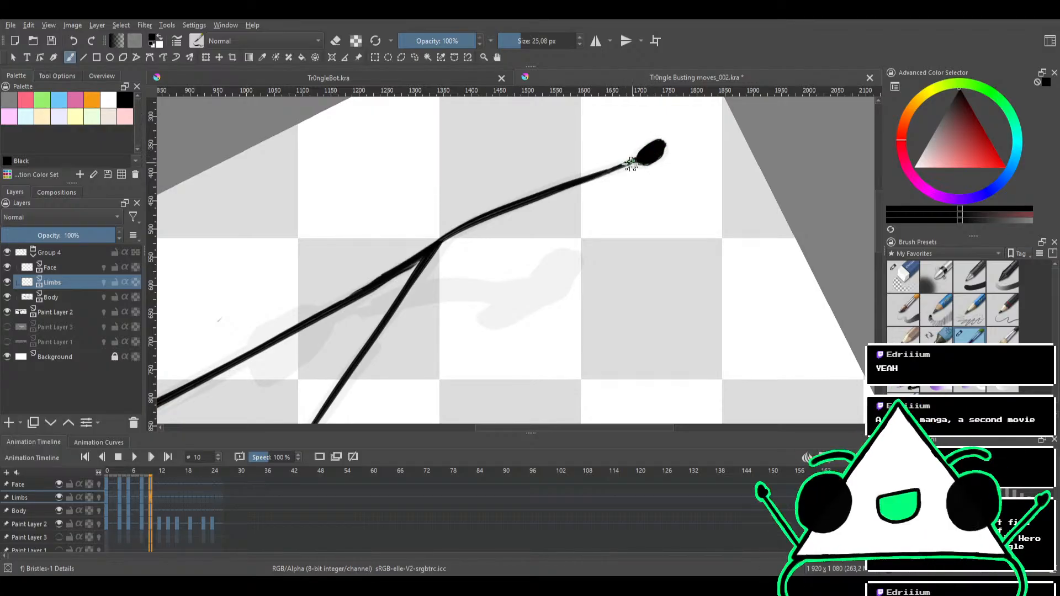
mouse_move(607, 141)
left_mouse_down()
mouse_move(583, 189)
mouse_move(544, 199)
left_mouse_up()
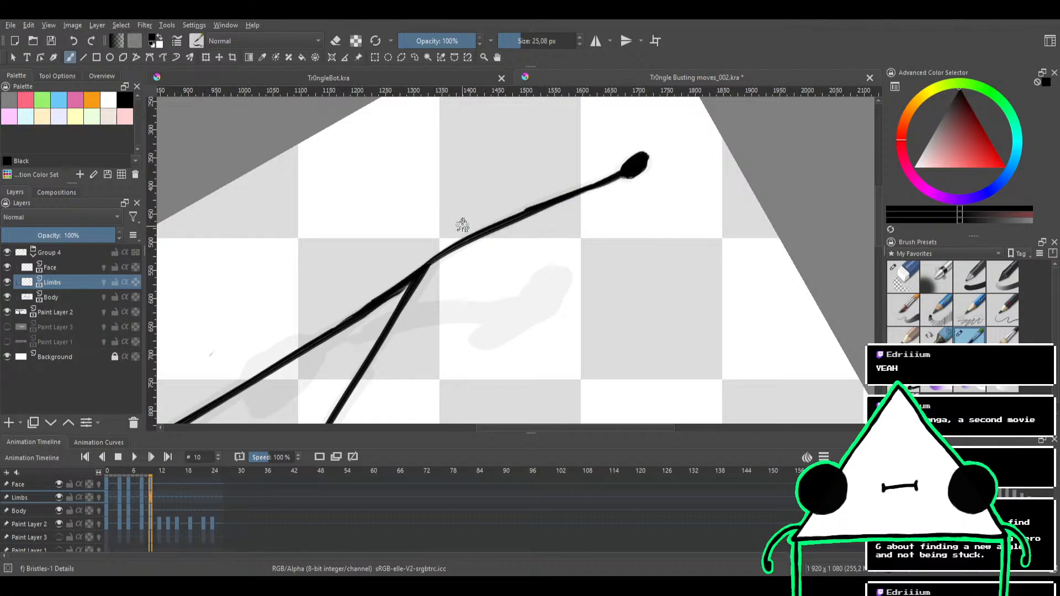
Reduce the brush size to 12.84 px in eraser mode at the join between the arm and the triangle's tip
key("e")
mouse_move(533, 172)
left_mouse_down()
mouse_move(582, 185)
mouse_move(684, 146)
left_mouse_up()
mouse_move(595, 162)
left_mouse_down()
mouse_move(635, 147)
mouse_move(589, 220)
left_mouse_up()
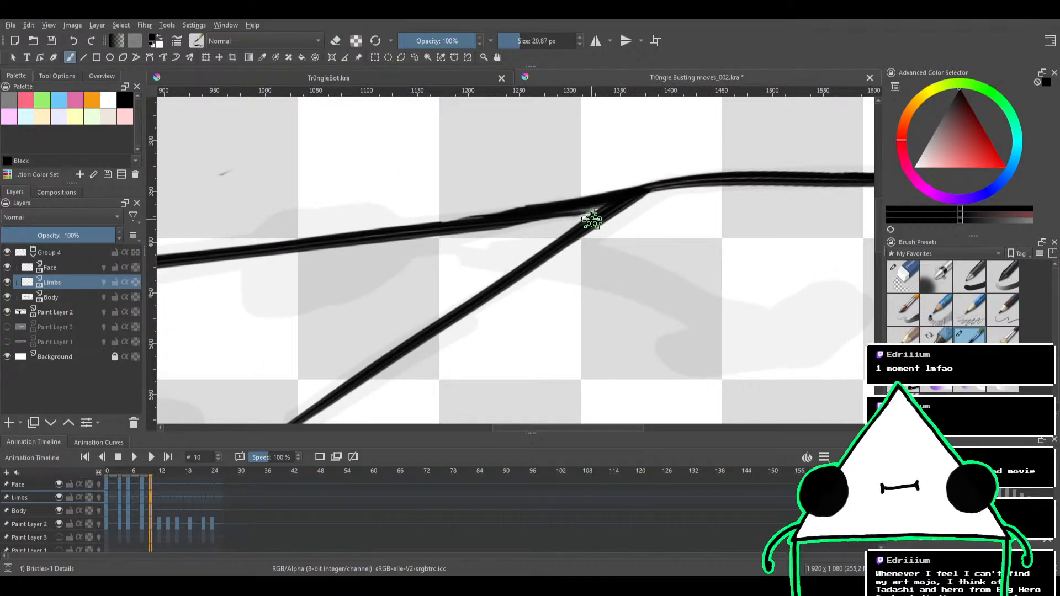
key("e")
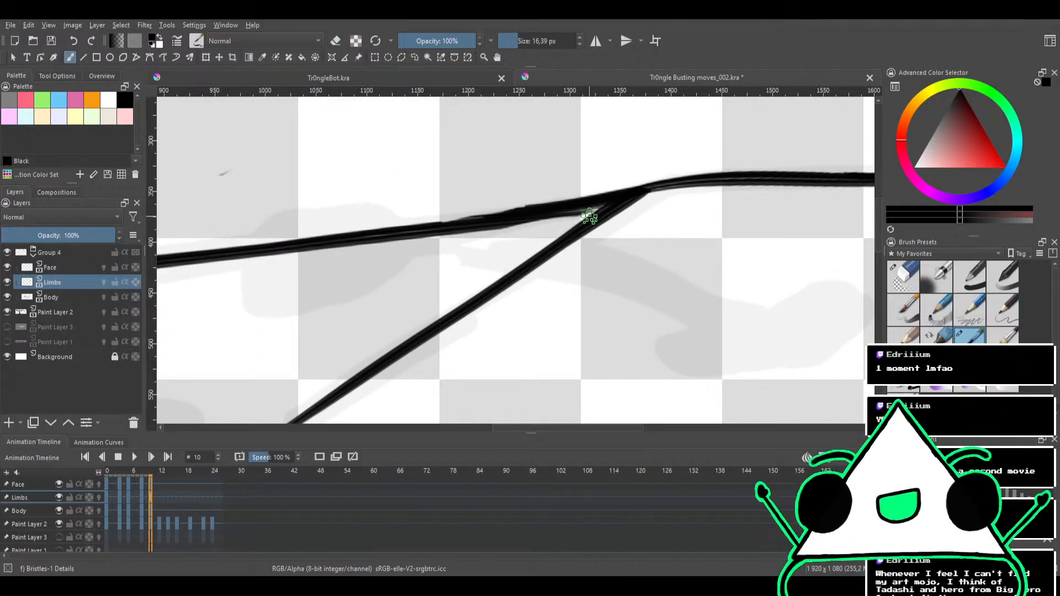
key("e")
key("bracketleft")
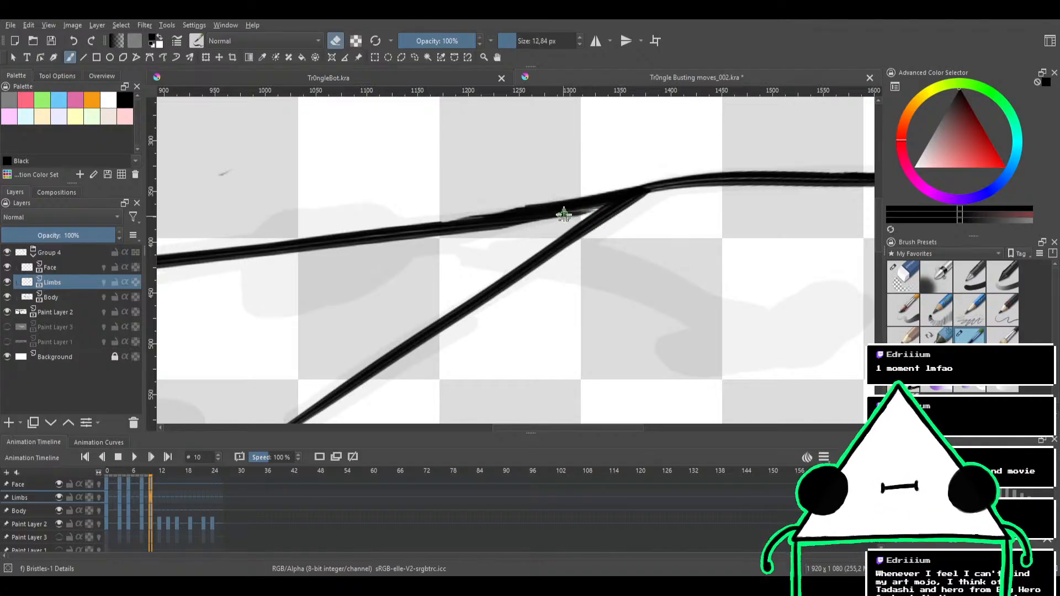
Return to normal painting and ink the leg from near the triangle's bottom corner to the sketched foot with a 26.92 px brush
key("2")
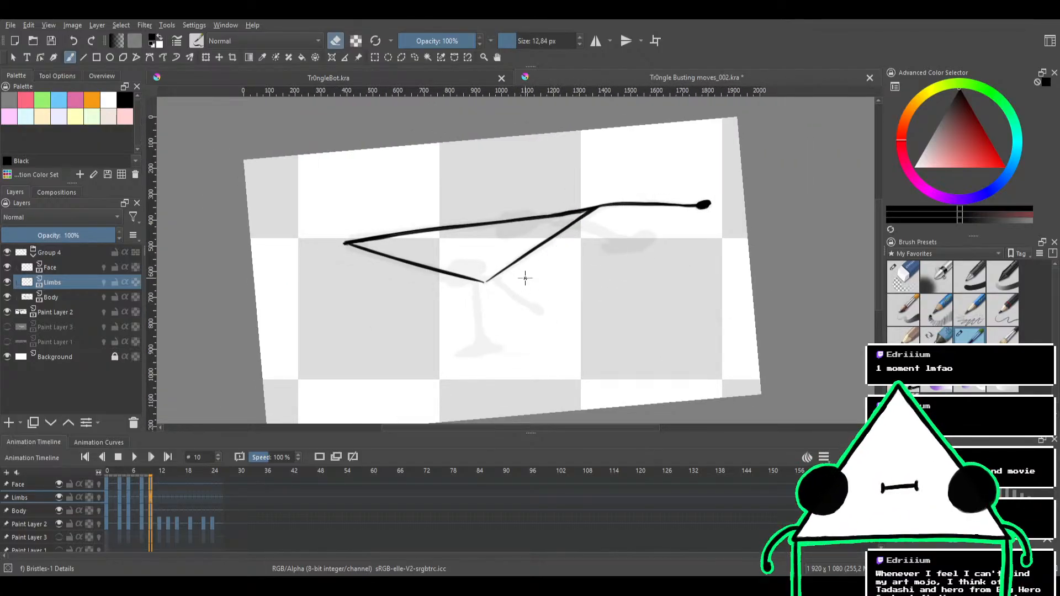
left_click_drag(514, 292, 538, 225)
left_click_drag(541, 227, 559, 278)
key("e")
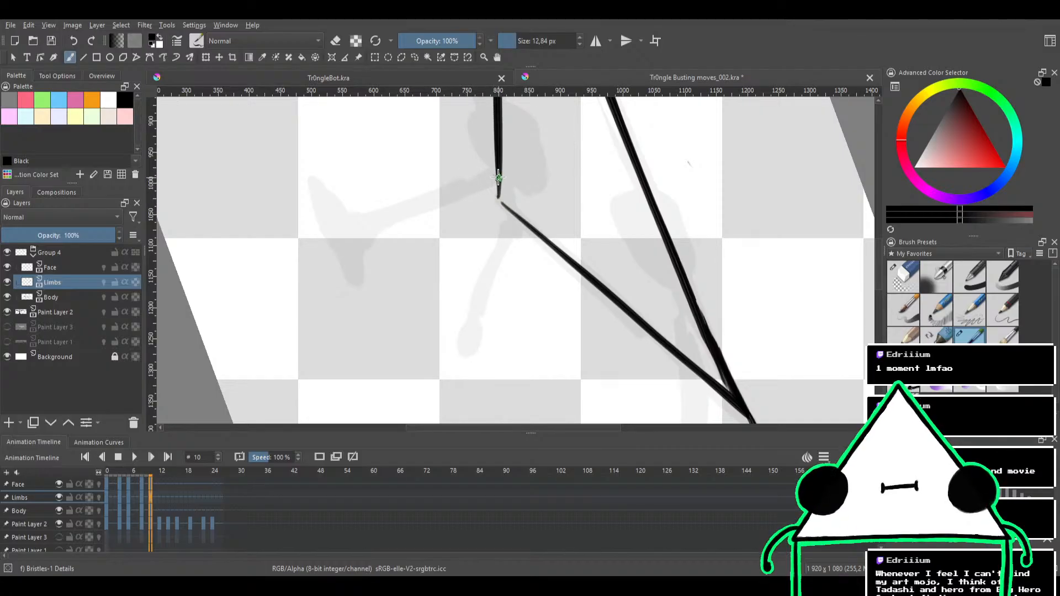
left_click_drag(500, 177, 359, 227)
key("ctrl+z")
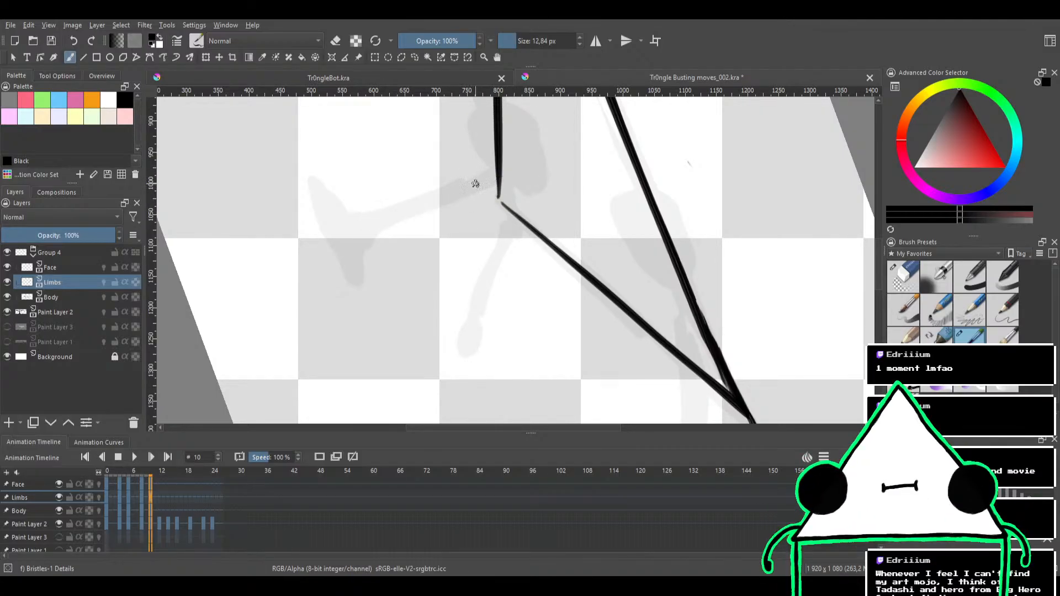
mouse_move(476, 185)
left_mouse_down()
mouse_move(498, 177)
mouse_move(375, 222)
left_mouse_up()
key("ctrl+z")
left_click_drag(495, 177, 331, 236)
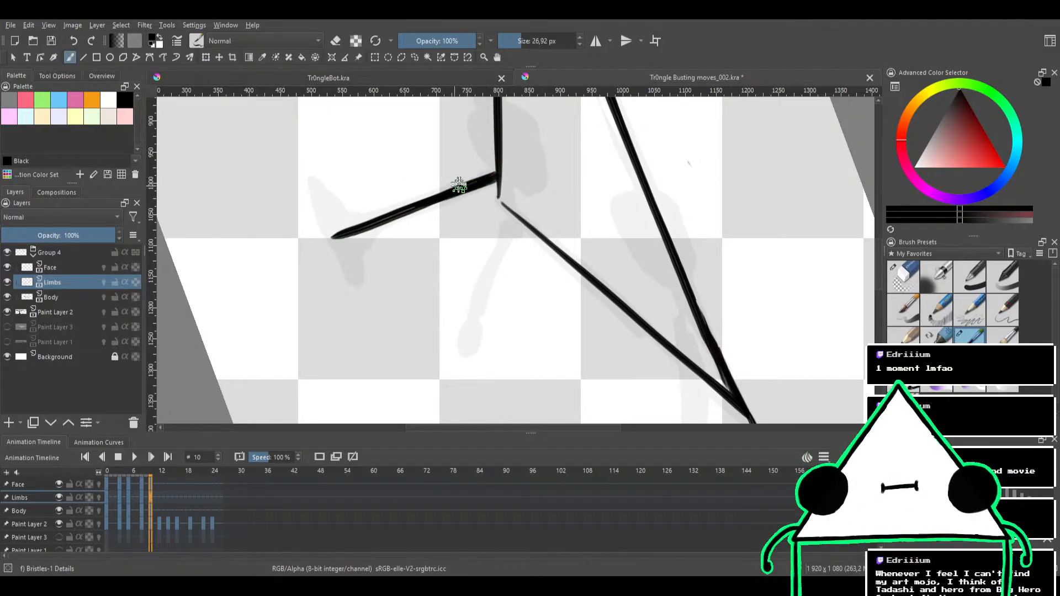
Ink the foot's outline at the end of the leg over the sketch and fill it solid black
mouse_move(492, 176)
left_mouse_down()
mouse_move(377, 215)
mouse_move(443, 237)
mouse_move(402, 281)
mouse_move(408, 298)
left_mouse_up()
left_click_drag(439, 283, 494, 167)
left_click_drag(548, 237, 519, 194)
left_click_drag(552, 190, 508, 216)
left_click_drag(501, 221, 507, 174)
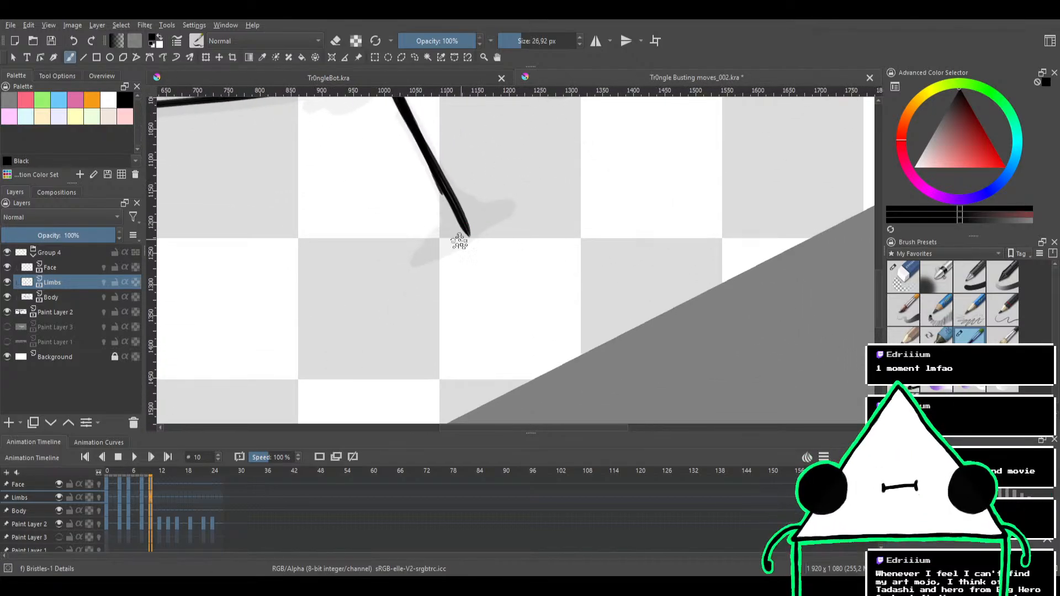
left_click_drag(417, 258, 505, 218)
key("ctrl+z")
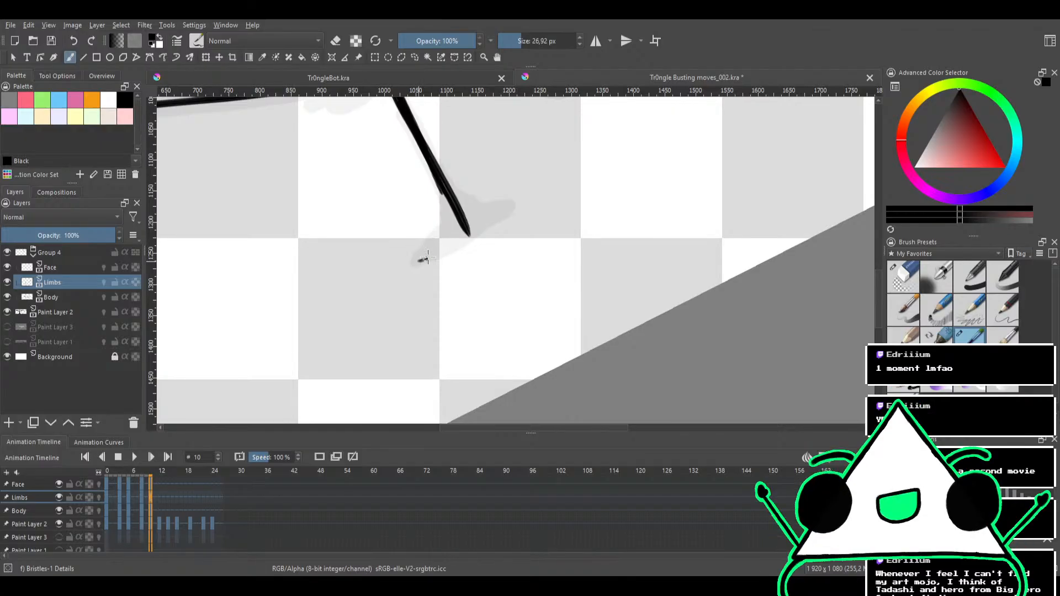
mouse_move(418, 261)
left_mouse_down()
mouse_move(511, 203)
mouse_move(448, 192)
left_mouse_up()
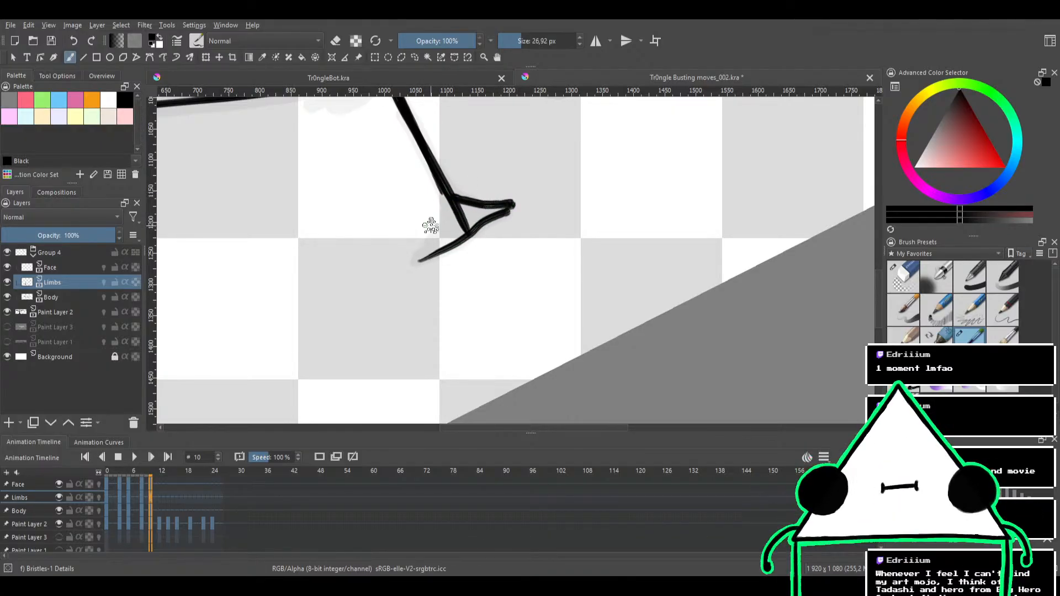
mouse_move(425, 227)
left_mouse_down()
mouse_move(416, 258)
mouse_move(438, 234)
mouse_move(447, 194)
mouse_move(418, 263)
mouse_move(469, 228)
left_mouse_up()
key("ctrl+z")
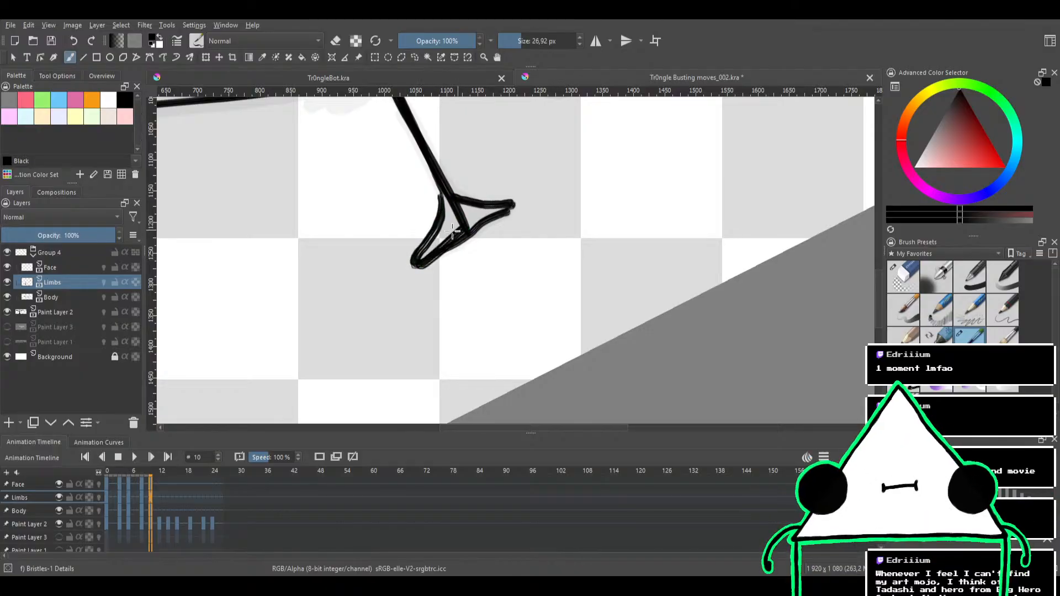
key("ctrl+z")
mouse_move(413, 260)
left_mouse_down()
mouse_move(442, 182)
mouse_move(424, 249)
mouse_move(506, 206)
mouse_move(458, 223)
mouse_move(455, 209)
left_mouse_up()
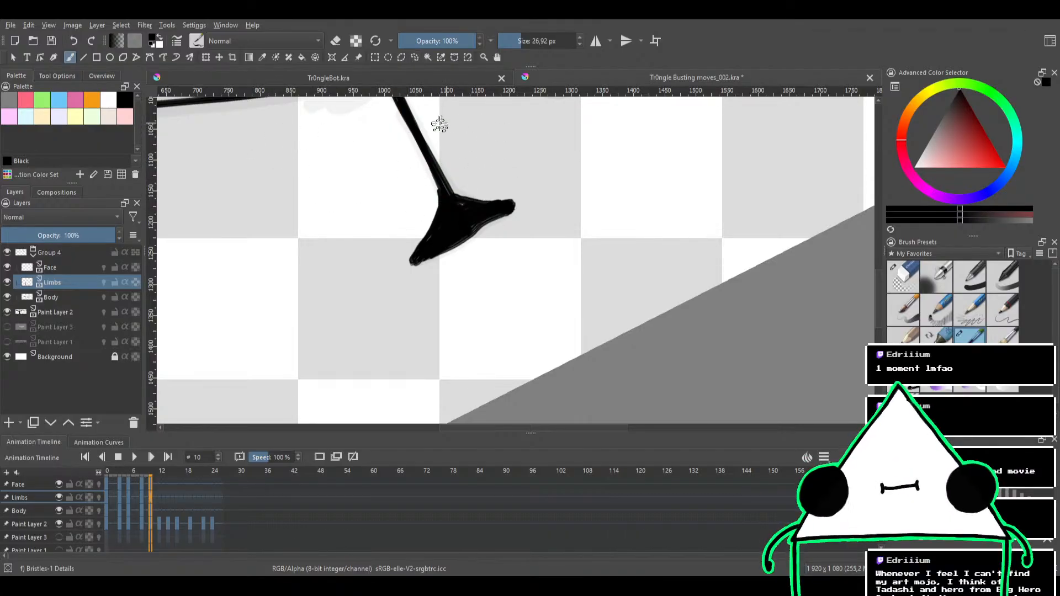
Scribble a looping test stroke beside the foot, and undo the extra diagonal strokes drawn across the leg
mouse_move(593, 135)
left_mouse_down()
mouse_move(635, 141)
mouse_move(580, 241)
mouse_move(750, 224)
left_mouse_up()
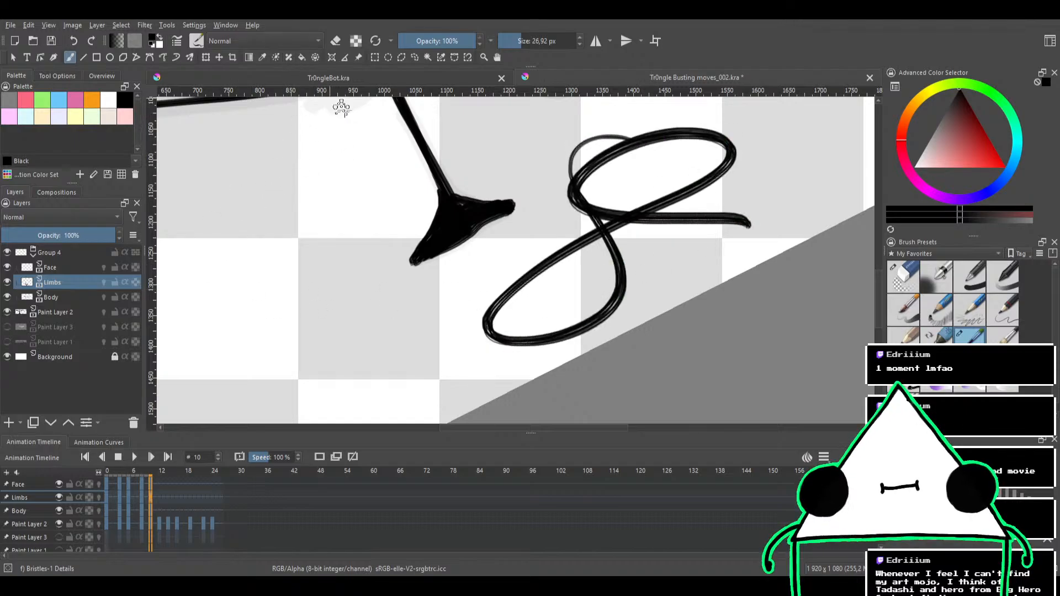
left_click_drag(300, 221, 527, 139)
left_click_drag(276, 241, 624, 136)
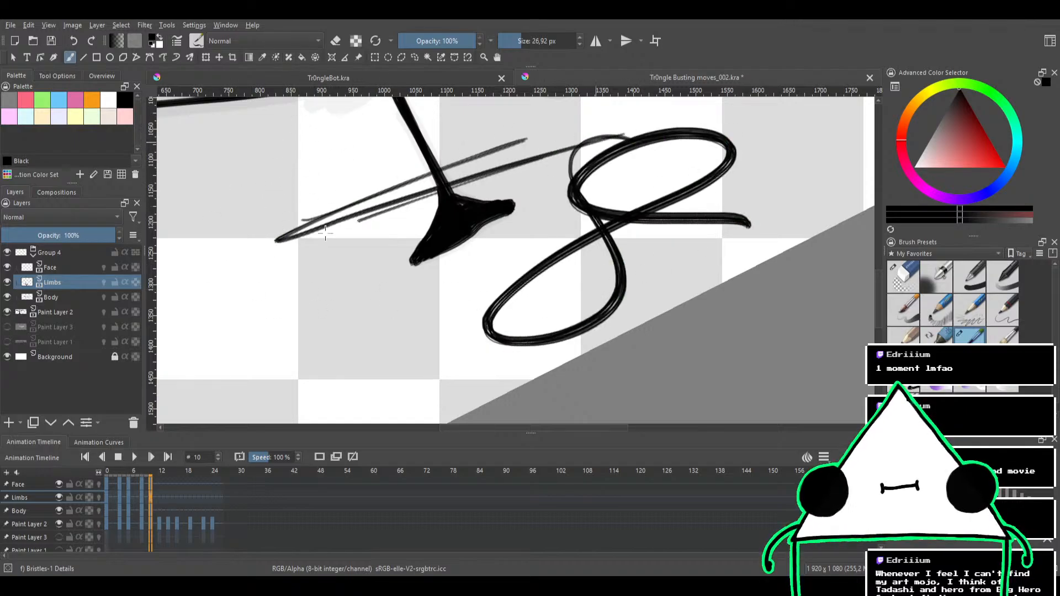
left_click_drag(251, 259, 554, 130)
left_click_drag(323, 142, 423, 113)
key("ctrl+z")
key("ctrl+z")
key("ctrl+z")
key("ctrl+z")
key("ctrl+z")
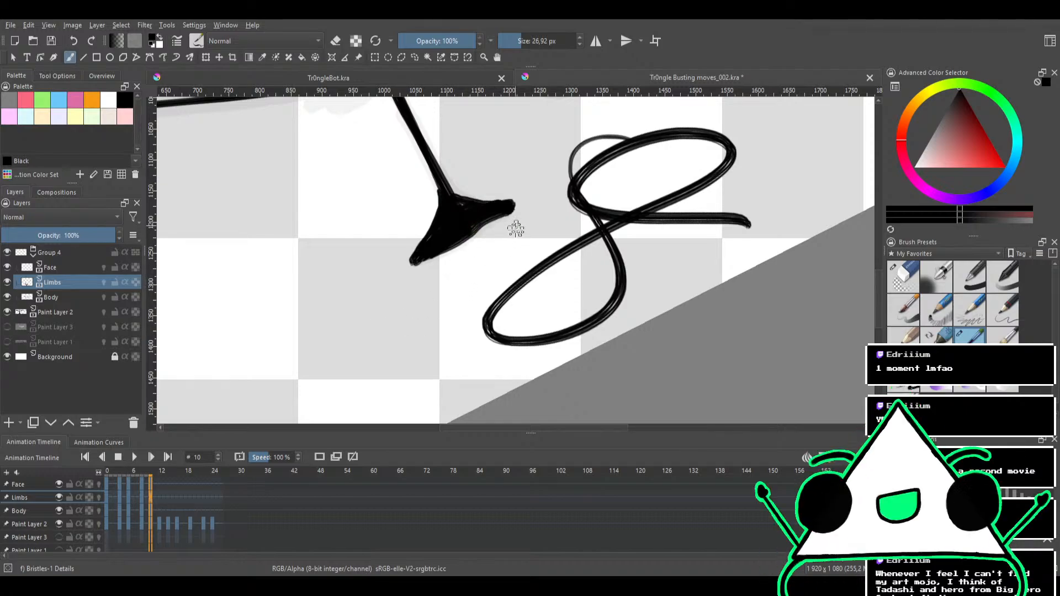
Undo the looping test scribble beside the inked foot
left_click_drag(520, 251, 515, 284)
key("ctrl+z")
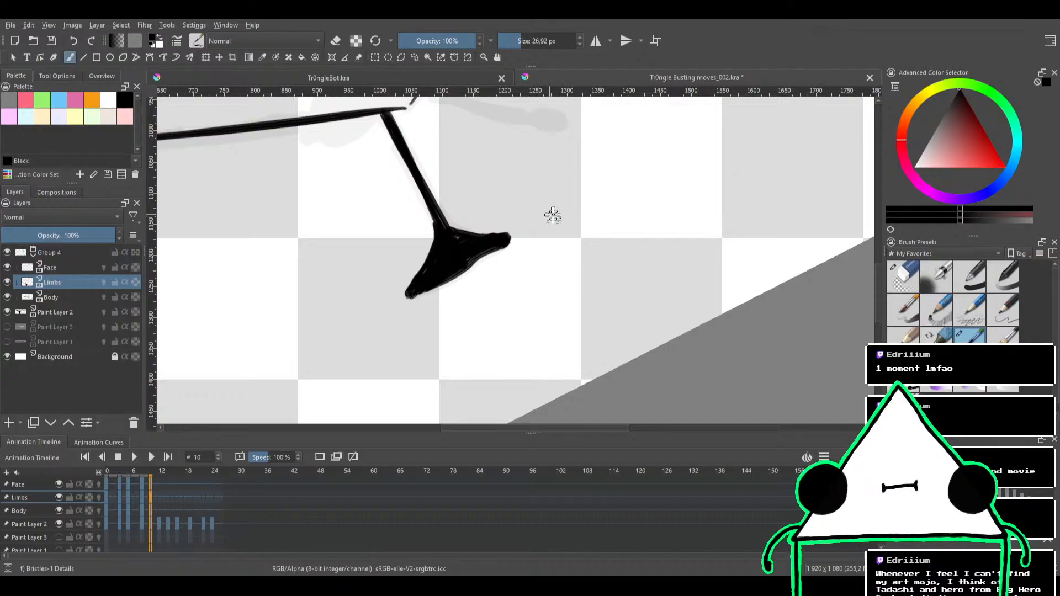
mouse_move(553, 216)
left_mouse_down()
mouse_move(552, 281)
mouse_move(598, 242)
left_mouse_up()
mouse_move(606, 206)
left_mouse_down()
mouse_move(590, 254)
mouse_move(589, 217)
mouse_move(525, 265)
left_mouse_up()
left_click_drag(587, 220, 566, 260)
left_click_drag(584, 229, 548, 238)
left_click_drag(569, 223, 508, 220)
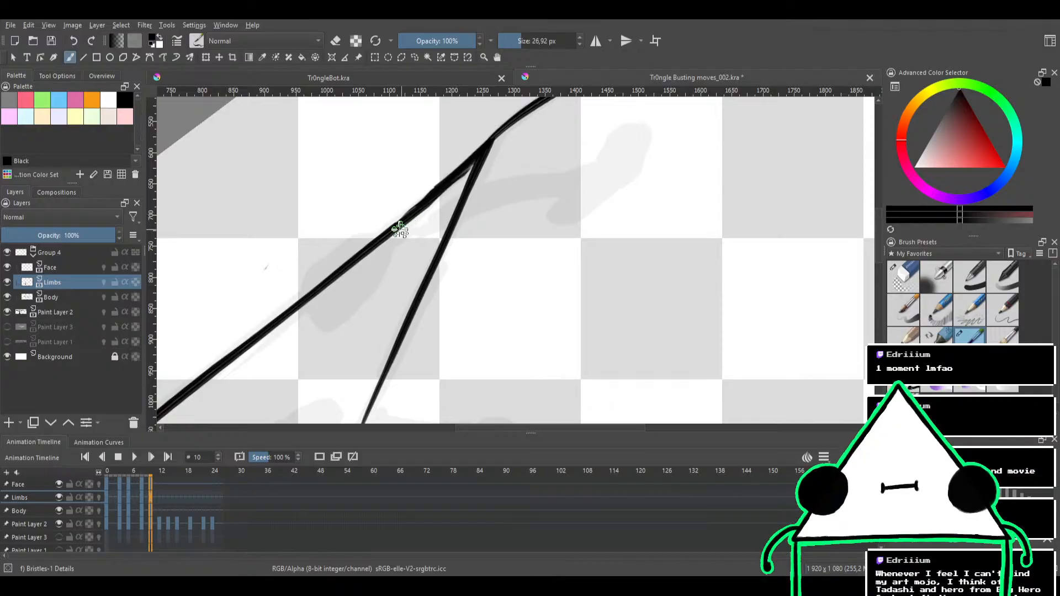
left_click_drag(393, 239, 519, 197)
key("ctrl+z")
left_click_drag(394, 238, 534, 177)
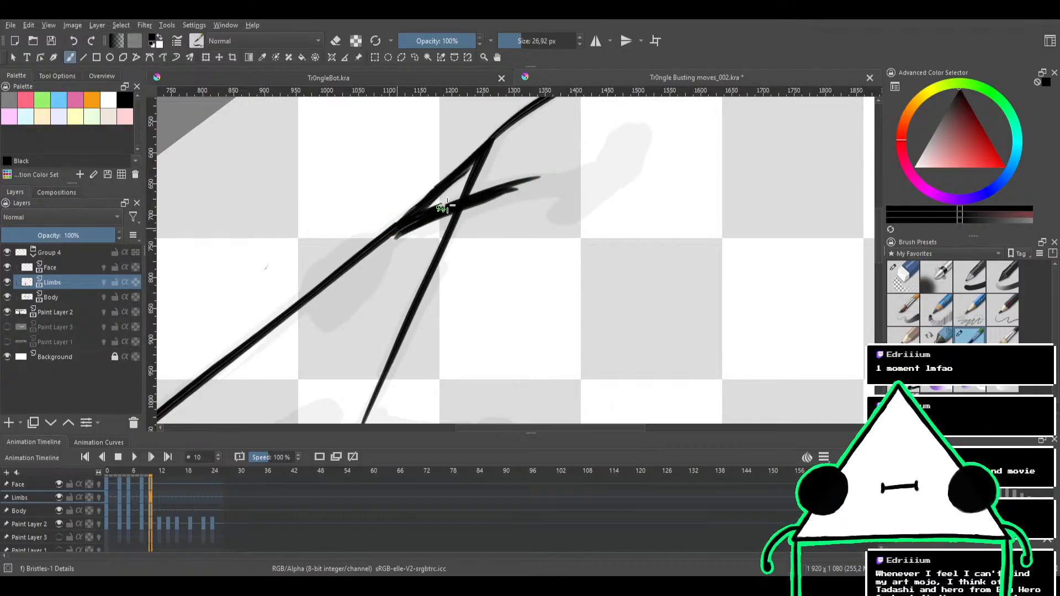
left_click_drag(442, 207, 594, 168)
key("ctrl+z")
key("ctrl+z")
key("ctrl+z")
left_click(463, 225)
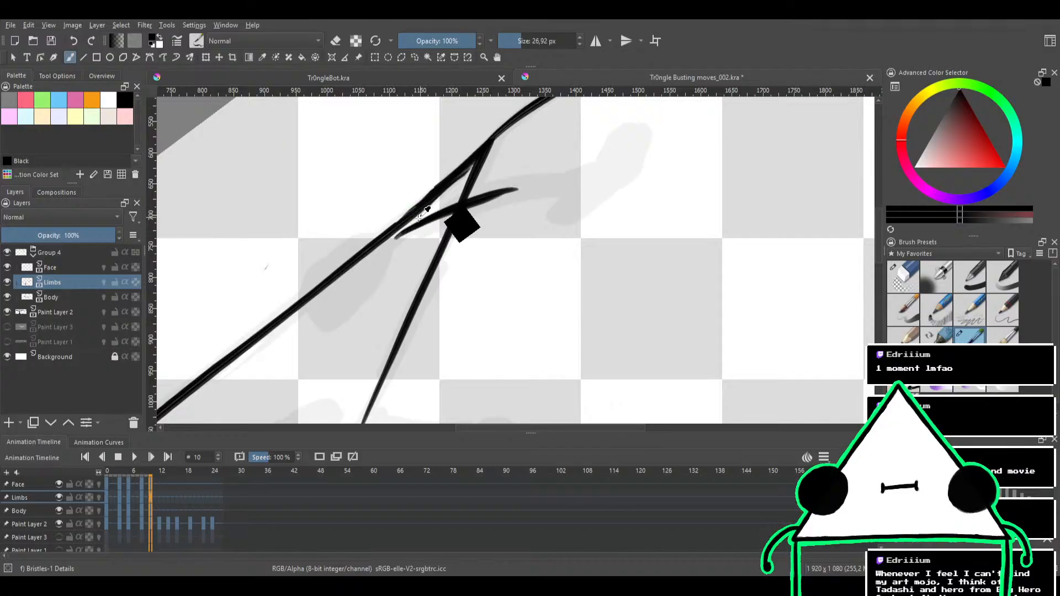
key("ctrl+z")
key("ctrl+z")
key("ctrl+z")
Ink the second leg as a thick black curve from the triangle's long edge toward the sketched foot
left_click_drag(392, 233, 568, 180)
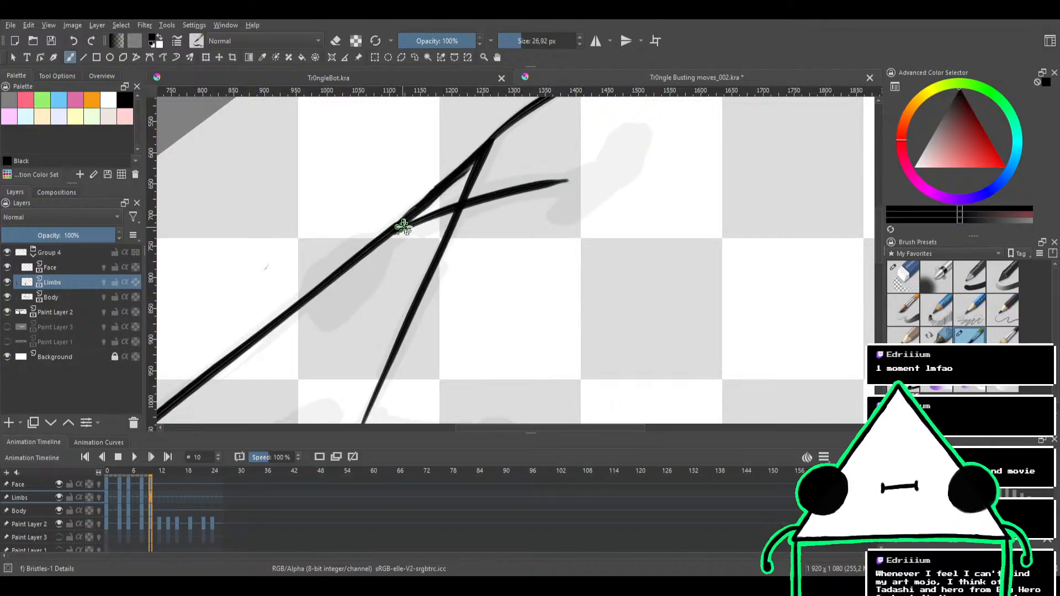
left_click_drag(402, 225, 562, 184)
mouse_move(452, 207)
left_mouse_down()
mouse_move(573, 178)
mouse_move(441, 208)
mouse_move(585, 175)
left_mouse_up()
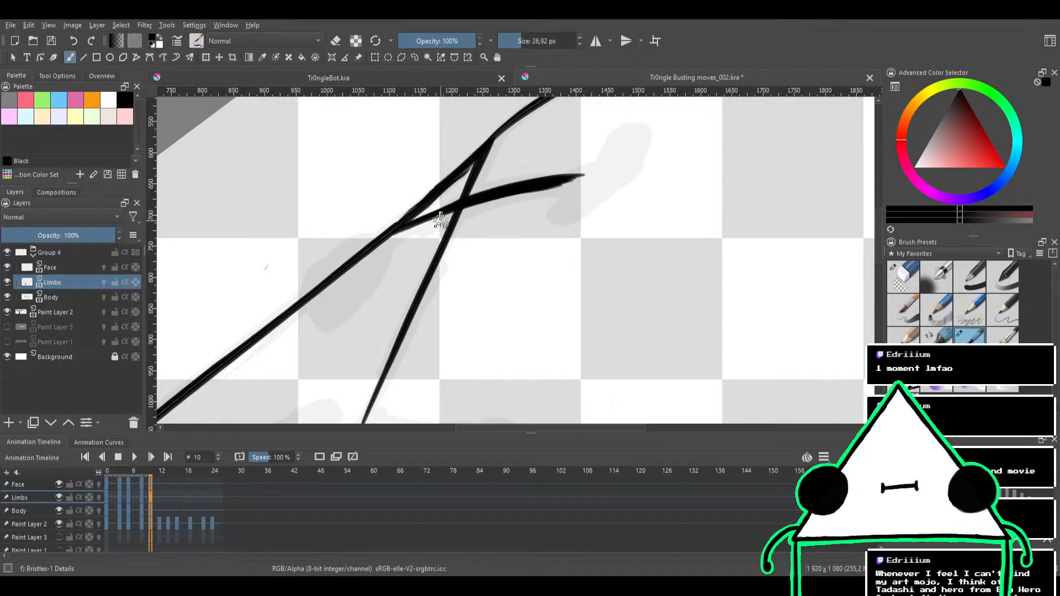
left_click_drag(395, 233, 582, 176)
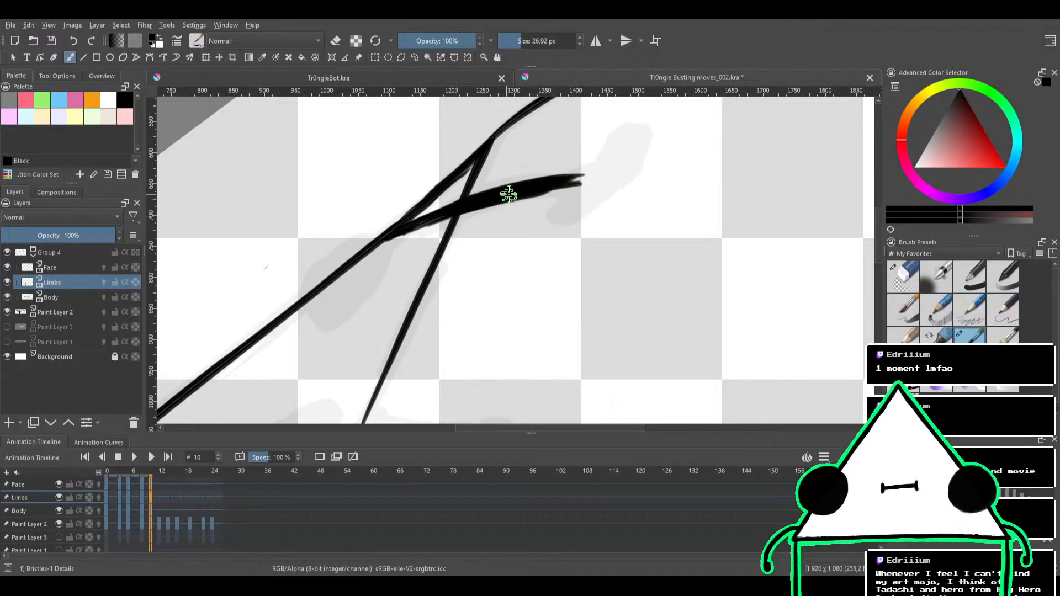
Ink the second leg's foot over the sketch and fill it solid black out to its rounded toe
mouse_move(592, 176)
left_mouse_down()
mouse_move(560, 233)
mouse_move(509, 229)
mouse_move(570, 196)
mouse_move(586, 199)
mouse_move(601, 251)
mouse_move(598, 235)
mouse_move(546, 250)
mouse_move(545, 267)
mouse_move(549, 248)
mouse_move(536, 266)
mouse_move(550, 251)
mouse_move(517, 262)
mouse_move(579, 257)
mouse_move(527, 260)
mouse_move(592, 245)
mouse_move(557, 262)
mouse_move(614, 236)
mouse_move(589, 243)
left_mouse_up()
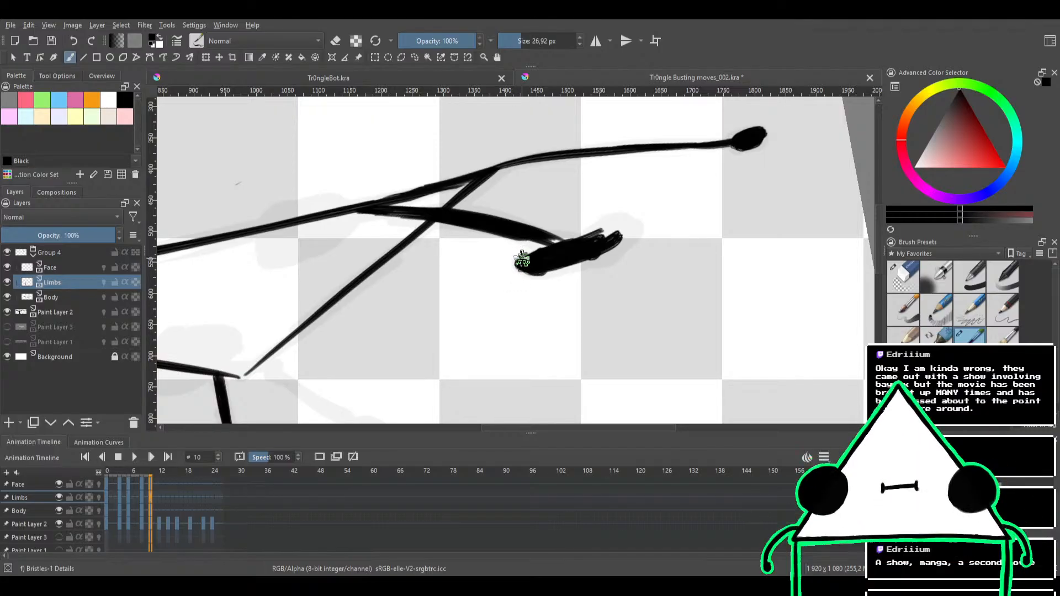
mouse_move(538, 264)
left_mouse_down()
mouse_move(514, 277)
mouse_move(521, 270)
left_mouse_up()
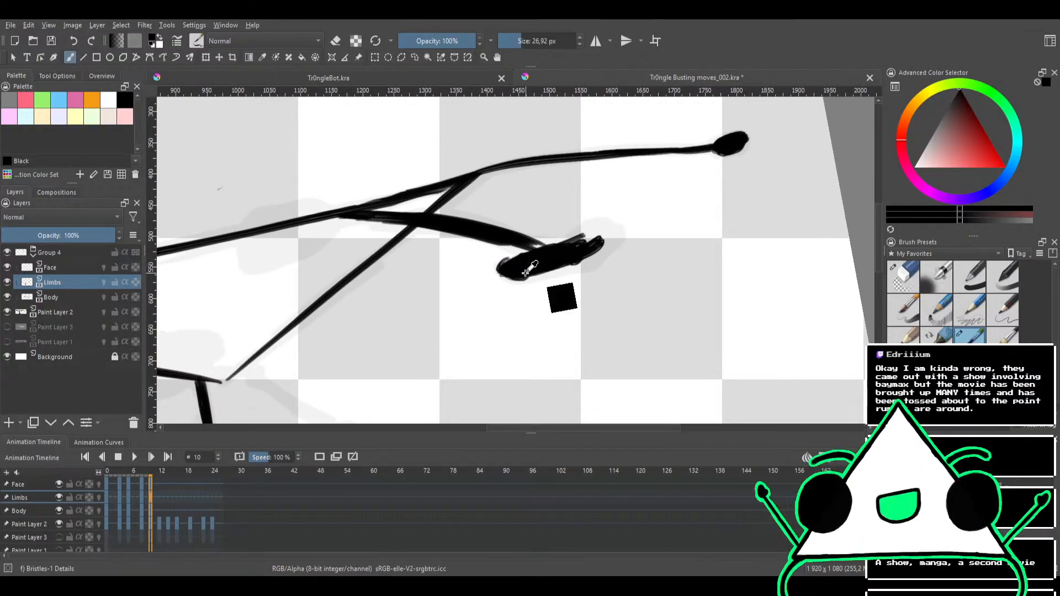
scroll(526, 271, "up", 2)
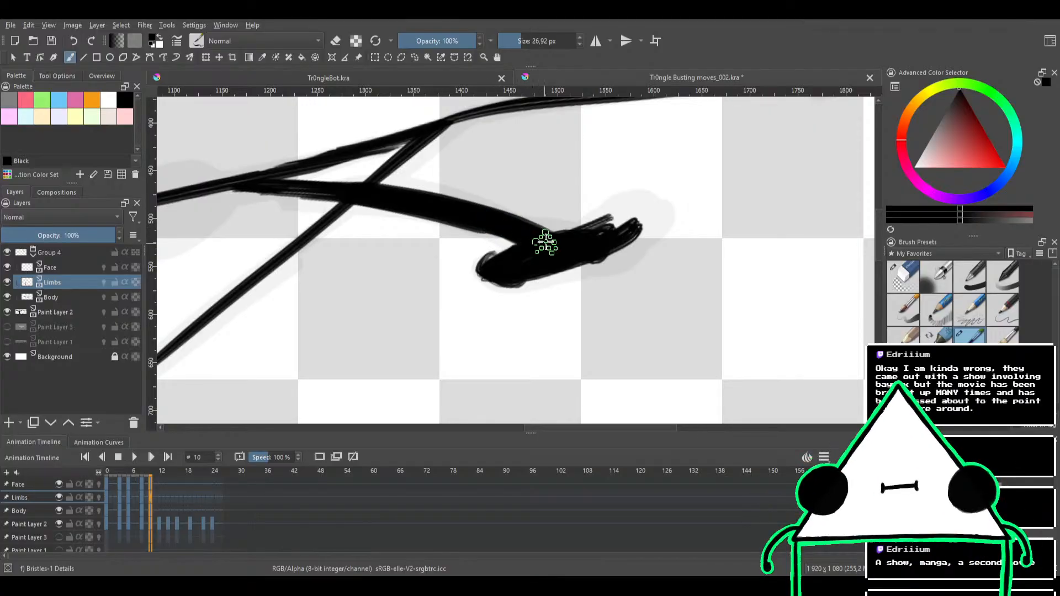
mouse_move(545, 243)
left_mouse_down()
mouse_move(580, 235)
mouse_move(618, 205)
mouse_move(588, 231)
mouse_move(643, 218)
left_mouse_up()
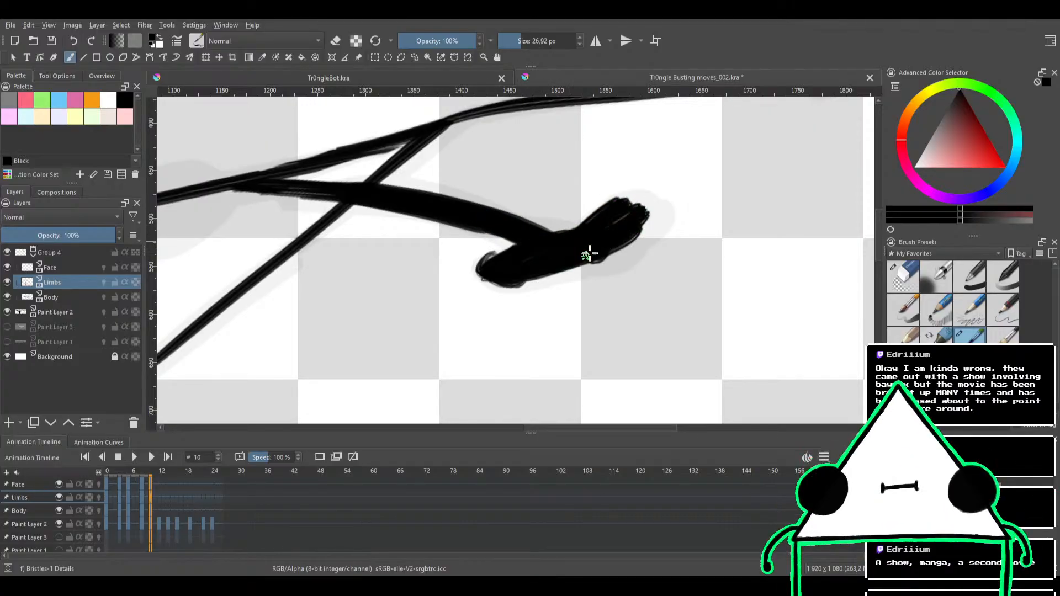
mouse_move(587, 243)
left_mouse_down()
mouse_move(659, 228)
mouse_move(637, 224)
mouse_move(660, 216)
mouse_move(644, 236)
mouse_move(615, 231)
mouse_move(645, 204)
mouse_move(638, 232)
mouse_move(606, 211)
mouse_move(642, 207)
mouse_move(648, 222)
mouse_move(573, 247)
mouse_move(590, 259)
mouse_move(543, 274)
mouse_move(584, 268)
mouse_move(506, 283)
mouse_move(522, 284)
mouse_move(501, 263)
mouse_move(530, 276)
mouse_move(492, 273)
mouse_move(533, 272)
mouse_move(494, 277)
mouse_move(538, 260)
mouse_move(496, 283)
mouse_move(526, 258)
mouse_move(499, 266)
mouse_move(490, 254)
mouse_move(499, 274)
left_mouse_up()
key("e")
key("e")
left_click_drag(573, 231, 531, 348)
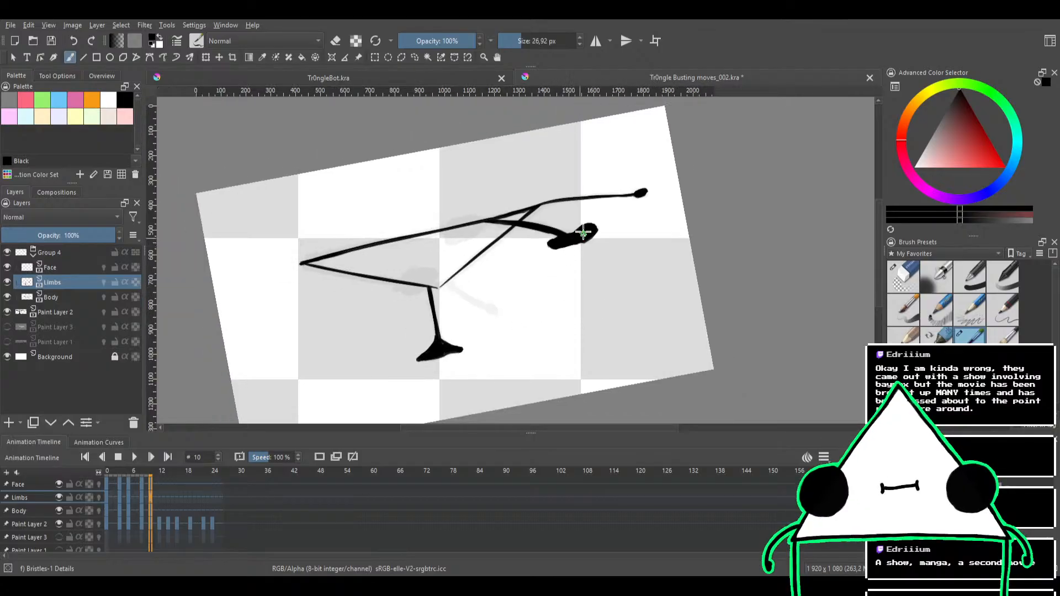
On the Body layer, close the gap at the triangle's bottom corner with black strokes beside the leg joint
mouse_move(557, 255)
left_mouse_down()
mouse_move(621, 184)
mouse_move(559, 249)
mouse_move(525, 230)
mouse_move(572, 228)
left_mouse_up()
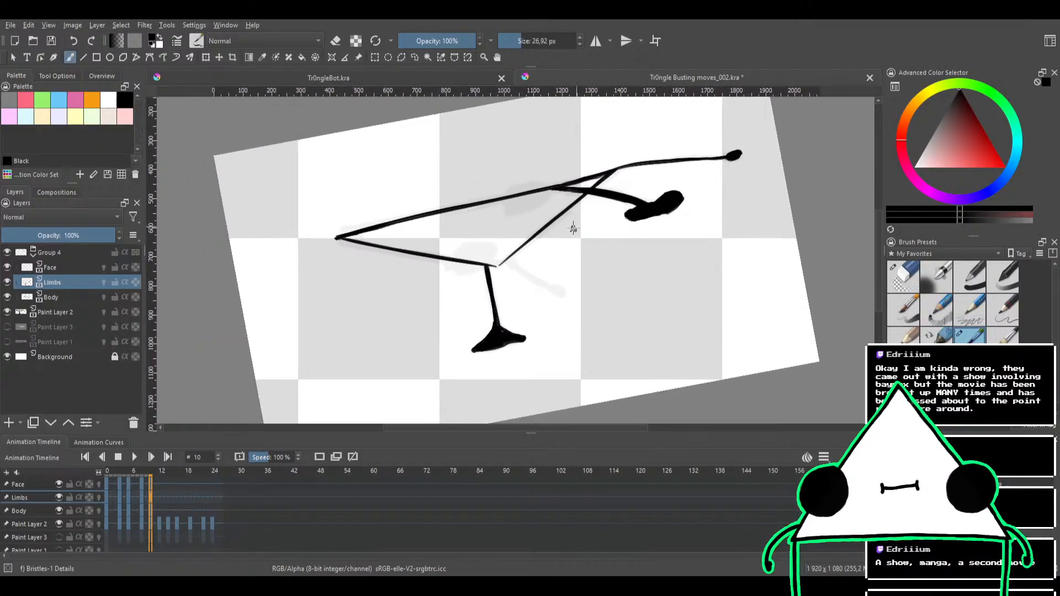
left_click_drag(533, 262, 590, 191)
left_click_drag(520, 283, 504, 200)
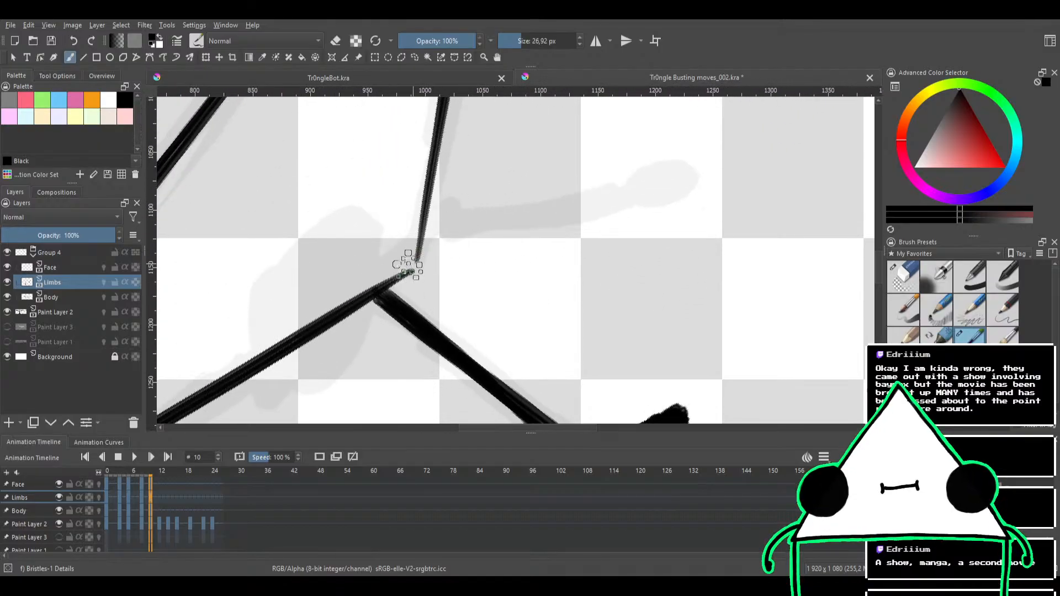
left_click(57, 298)
mouse_move(362, 296)
left_mouse_down()
mouse_move(440, 219)
mouse_move(411, 254)
mouse_move(429, 233)
mouse_move(425, 257)
left_mouse_up()
key("e")
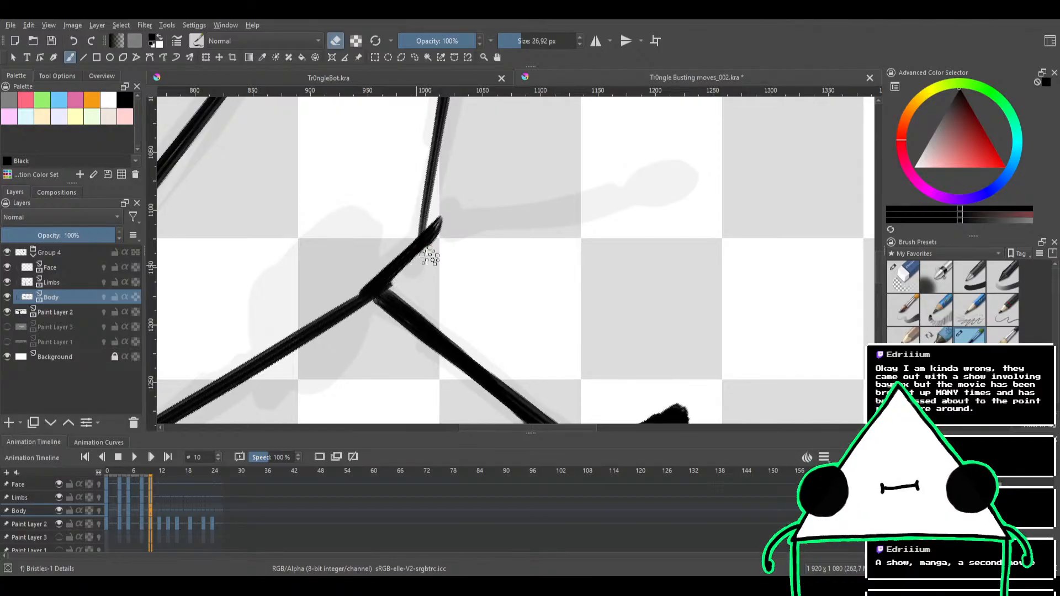
key("e")
mouse_move(366, 296)
left_mouse_down()
mouse_move(416, 254)
mouse_move(430, 230)
mouse_move(405, 253)
mouse_move(437, 212)
left_mouse_up()
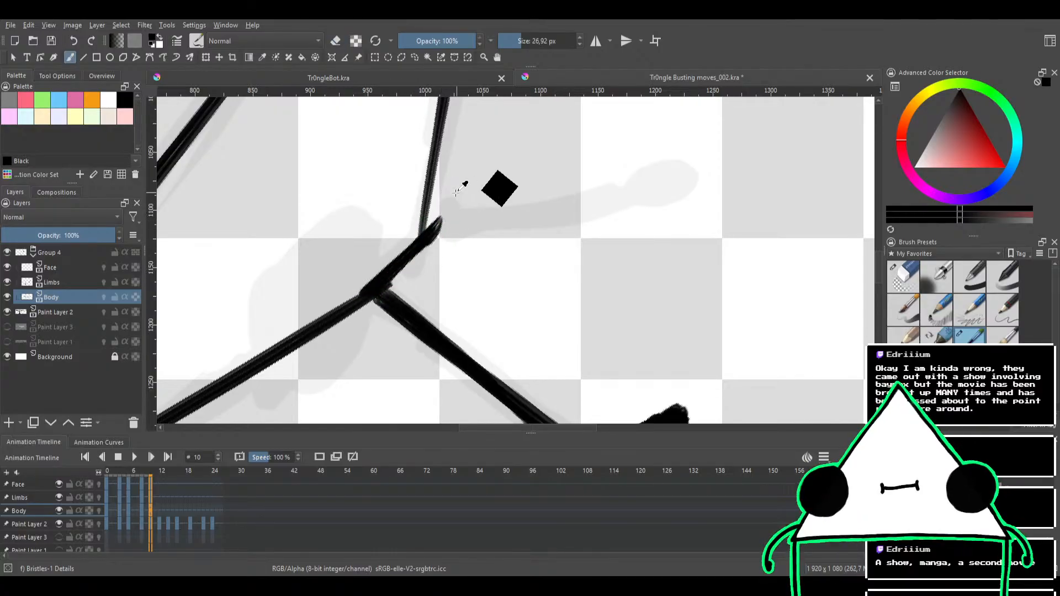
key("e")
key("e")
left_click_drag(406, 256, 433, 219)
Erase the line overshooting the triangle's bottom corner and re-ink the join with the slanted edge
mouse_move(507, 241)
left_mouse_down()
mouse_move(501, 302)
mouse_move(558, 220)
mouse_move(582, 223)
mouse_move(575, 230)
mouse_move(550, 191)
mouse_move(461, 276)
left_mouse_up()
mouse_move(512, 184)
left_mouse_down()
mouse_move(496, 246)
mouse_move(490, 184)
left_mouse_up()
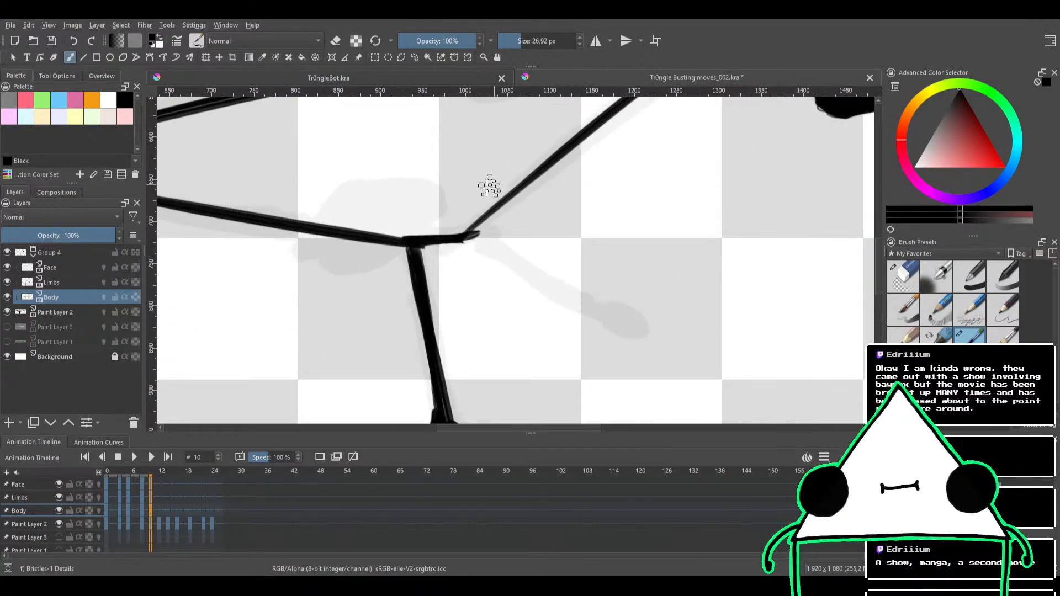
key("e")
left_click_drag(490, 231, 438, 252)
key("e")
key("ctrl+z")
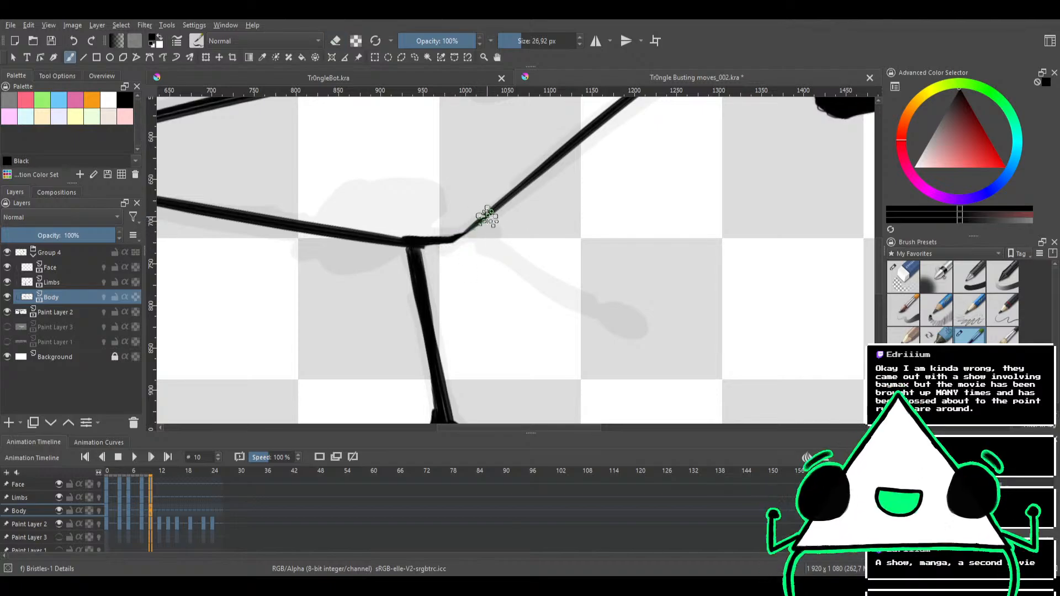
left_click_drag(481, 219, 459, 238)
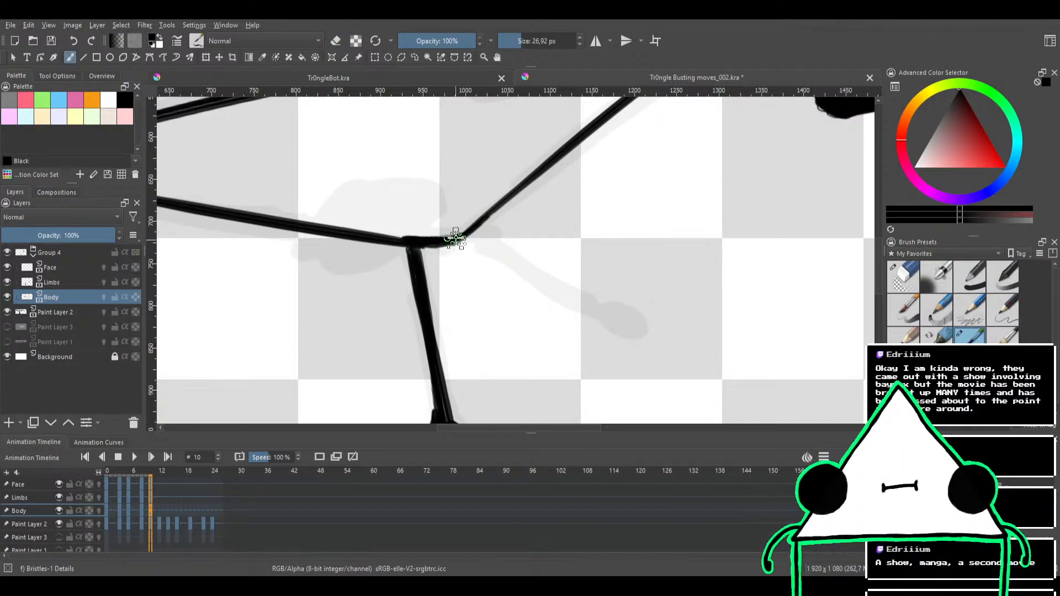
Thin the short line between the leg joint and the triangle's bottom corner in eraser mode and sharpen the corner
key("e")
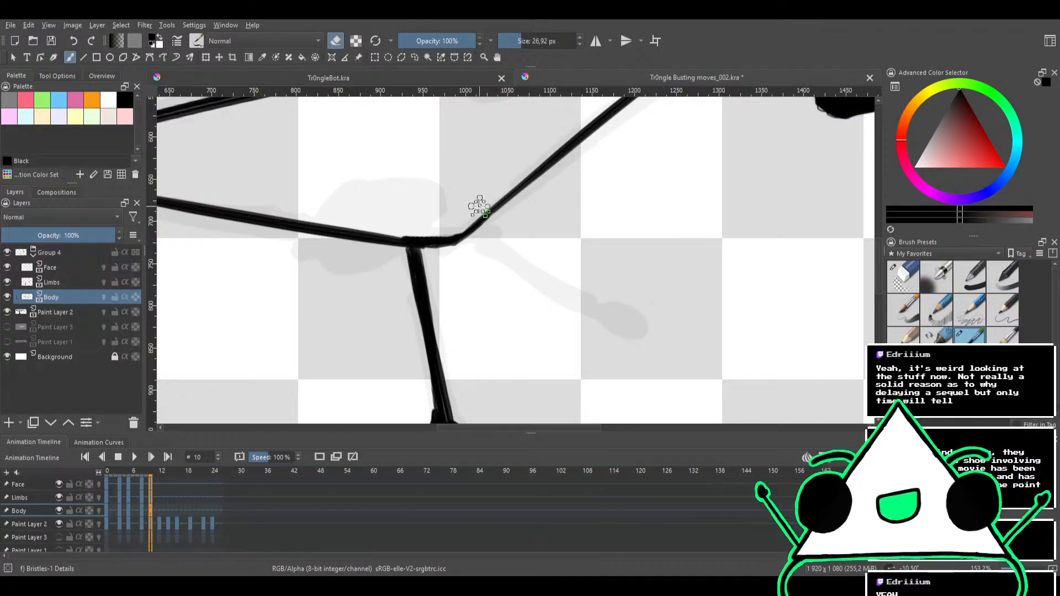
scroll(486, 218, "down", 3)
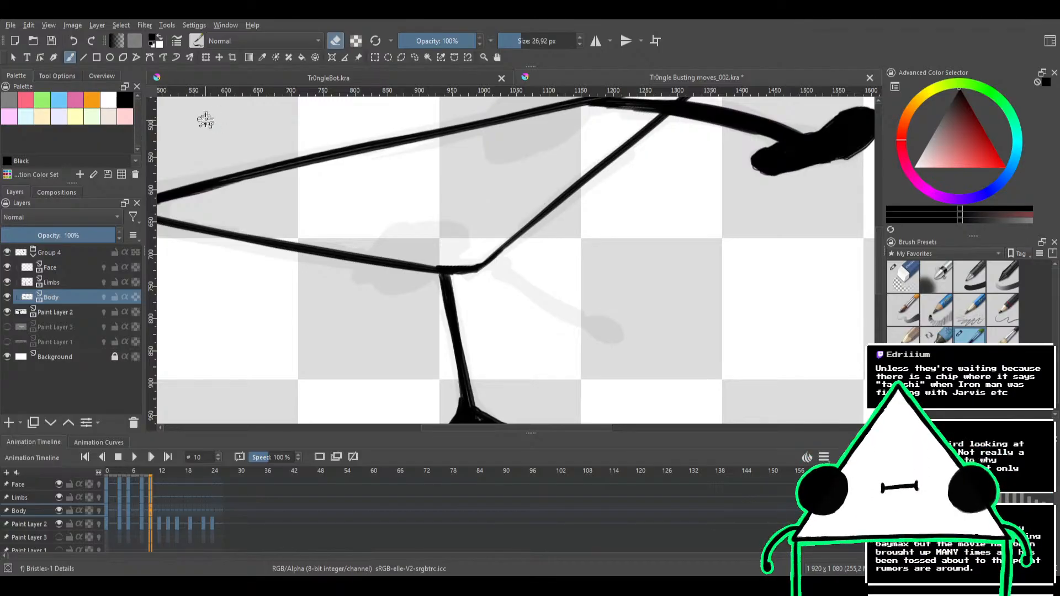
scroll(443, 253, "up", 2)
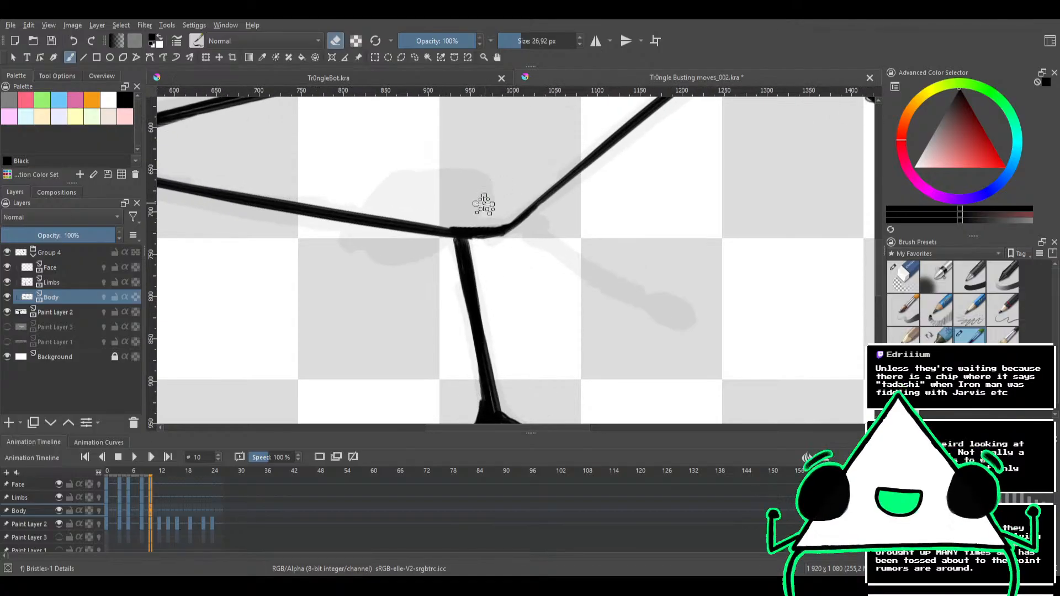
mouse_move(462, 218)
left_mouse_down()
mouse_move(495, 220)
mouse_move(464, 235)
mouse_move(493, 235)
left_mouse_up()
key("e")
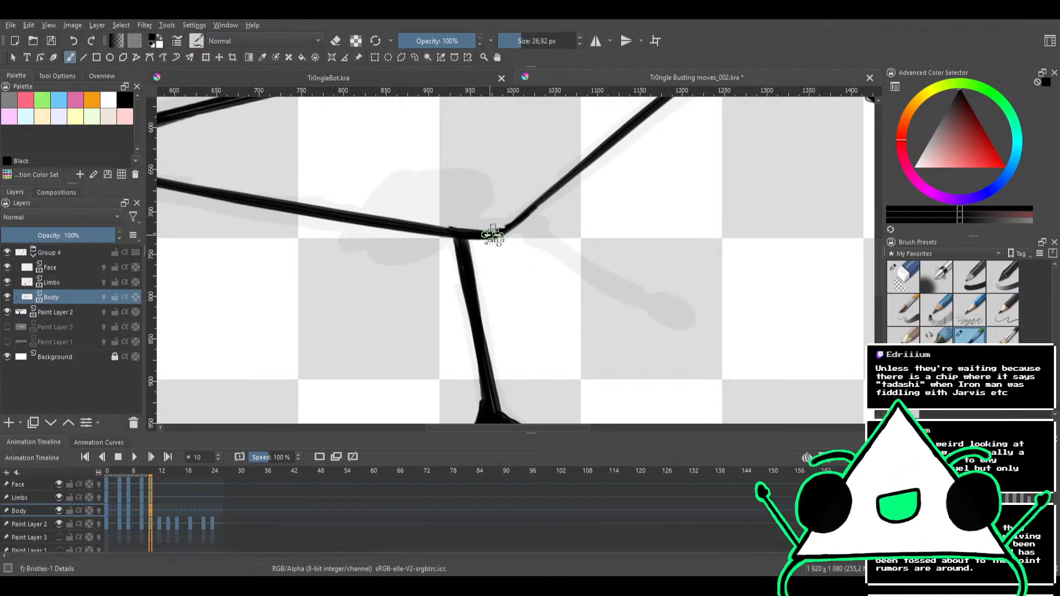
key("e")
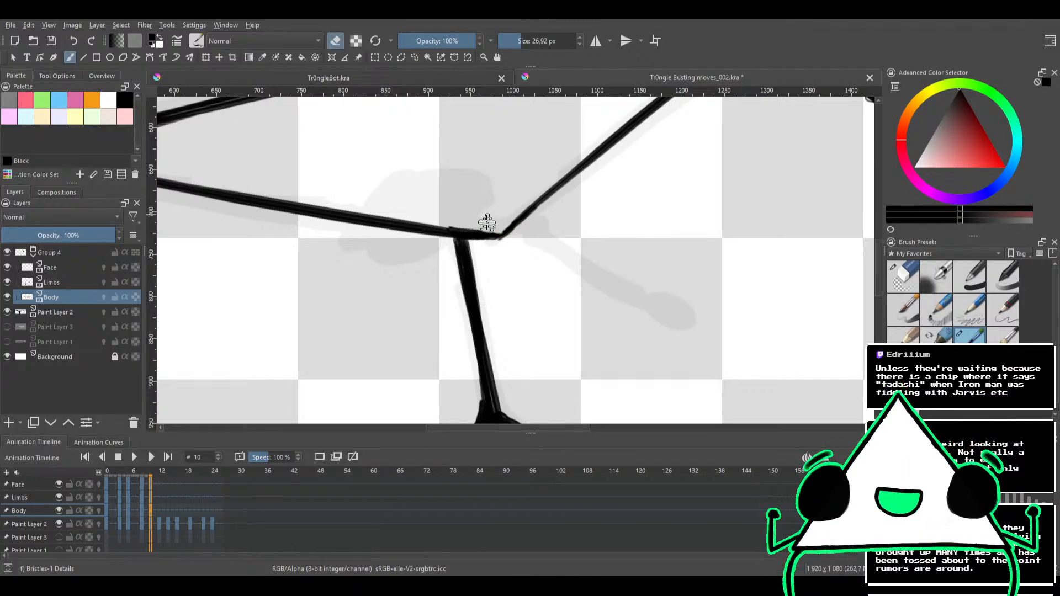
mouse_move(518, 172)
left_mouse_down()
mouse_move(515, 191)
mouse_move(490, 211)
left_mouse_up()
mouse_move(494, 191)
left_mouse_down()
mouse_move(497, 207)
mouse_move(511, 189)
mouse_move(509, 165)
left_mouse_up()
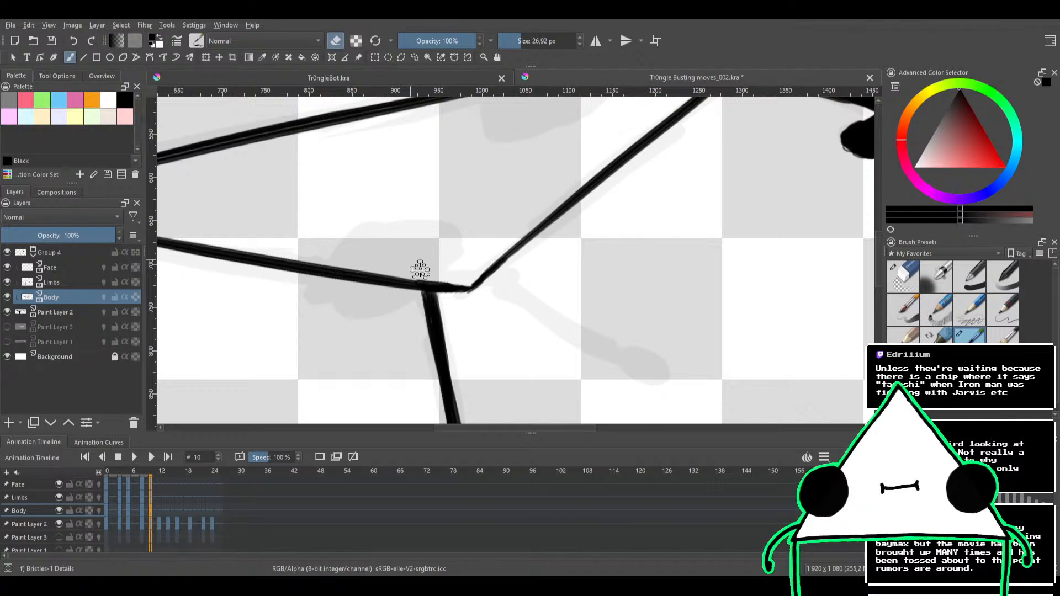
Trim the underside of the triangle's bottom corner with the Eraser Circle brush at 4.65 px
left_click(903, 276)
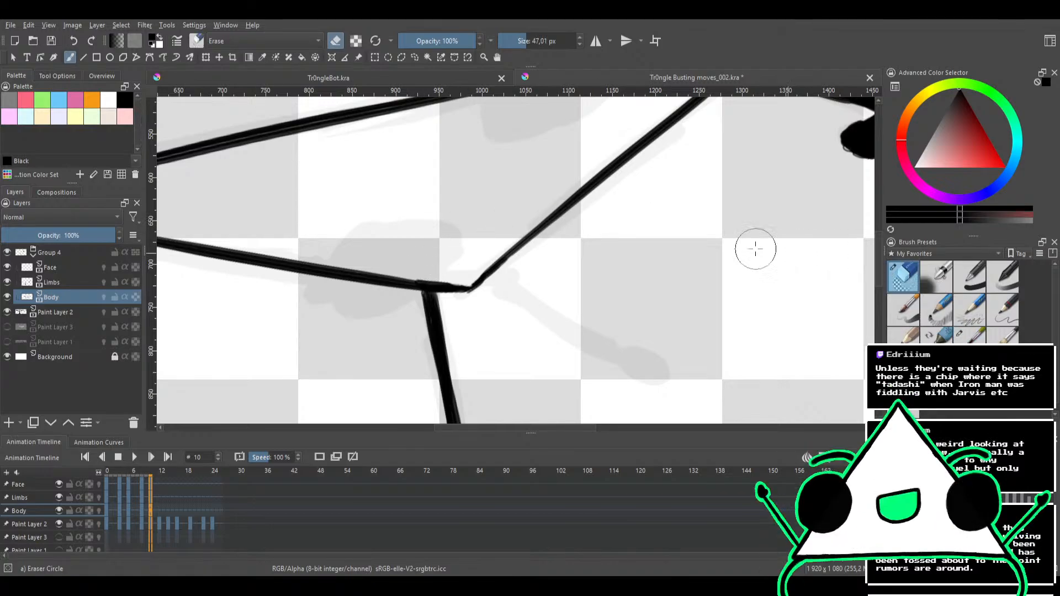
mouse_move(387, 268)
left_mouse_down()
mouse_move(438, 208)
mouse_move(426, 218)
left_mouse_up()
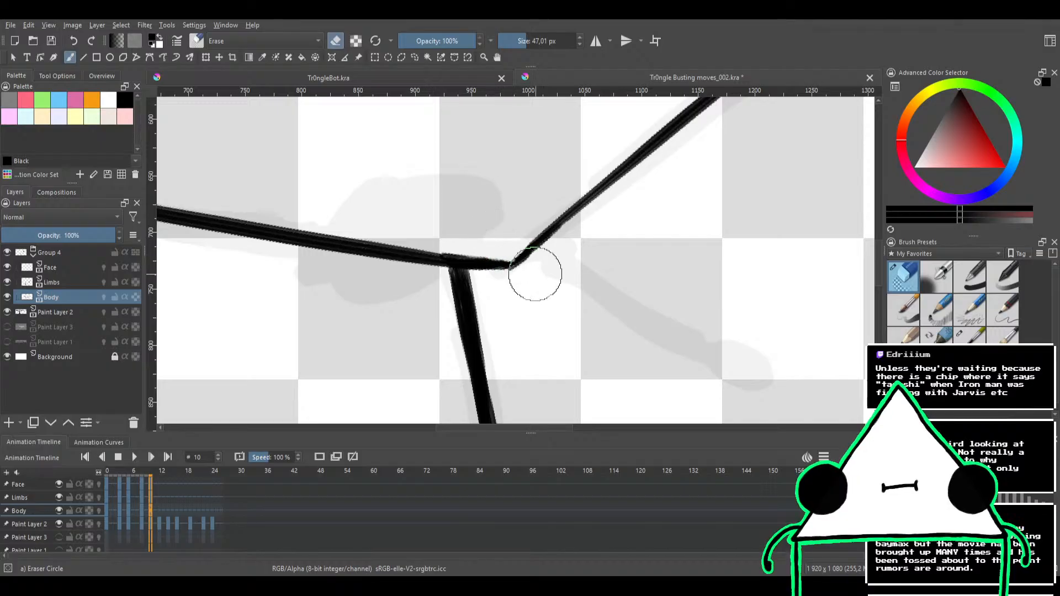
left_click_drag(534, 274, 491, 271, "shift")
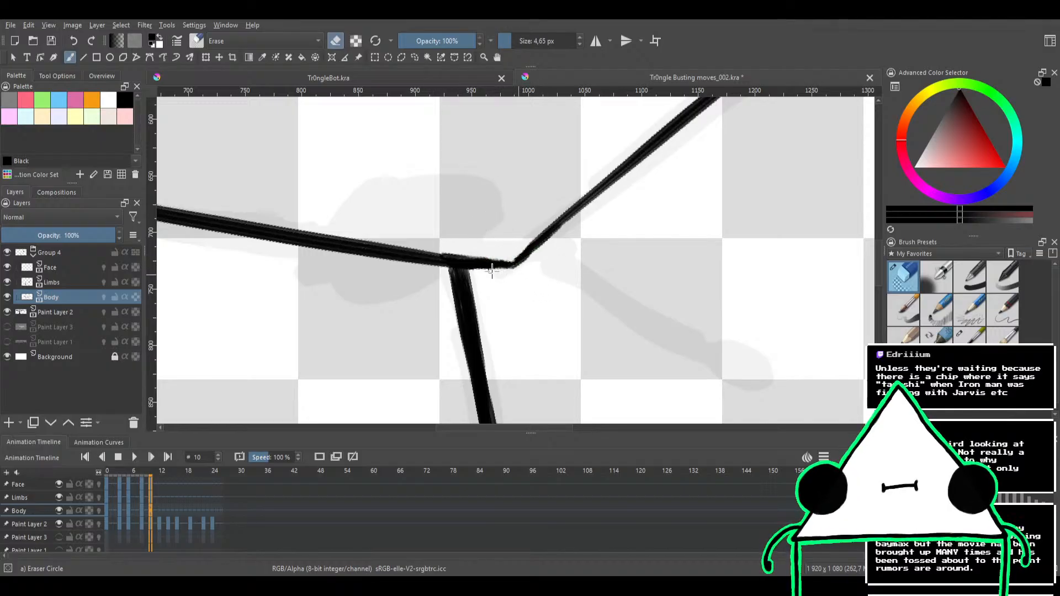
Return to the Limbs layer and the Bristles-1 Details brush in normal painting mode at the sketched second arm
left_click_drag(513, 202, 463, 311, "ctrl")
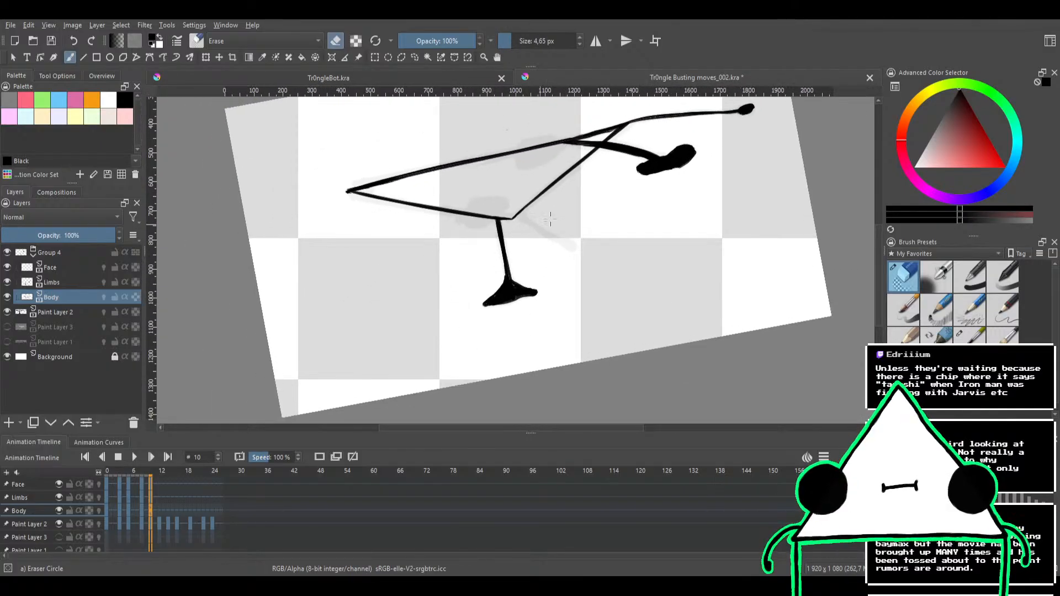
left_click_drag(616, 152, 528, 241)
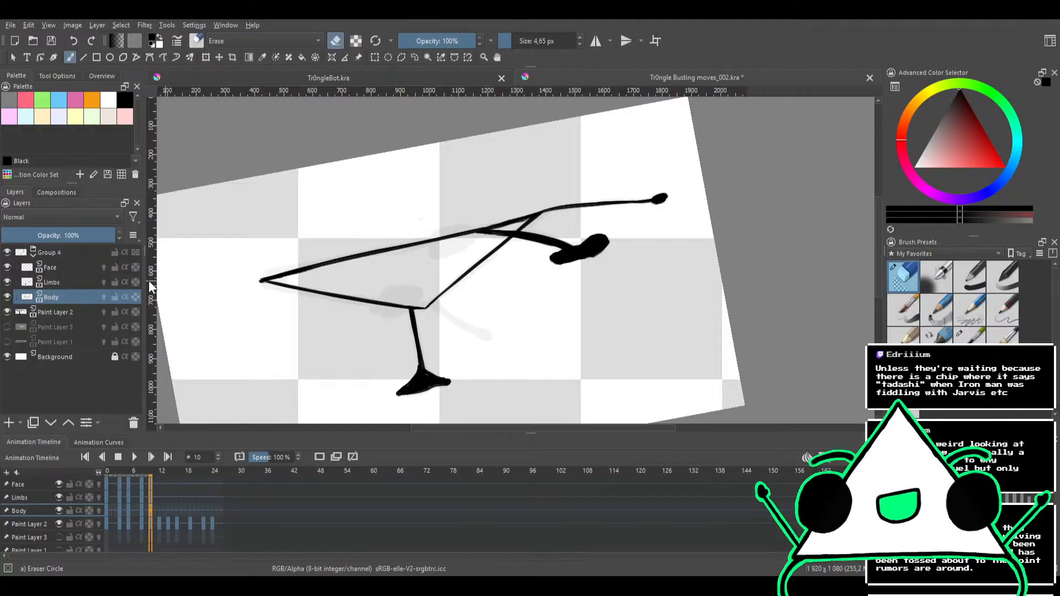
left_click(69, 281)
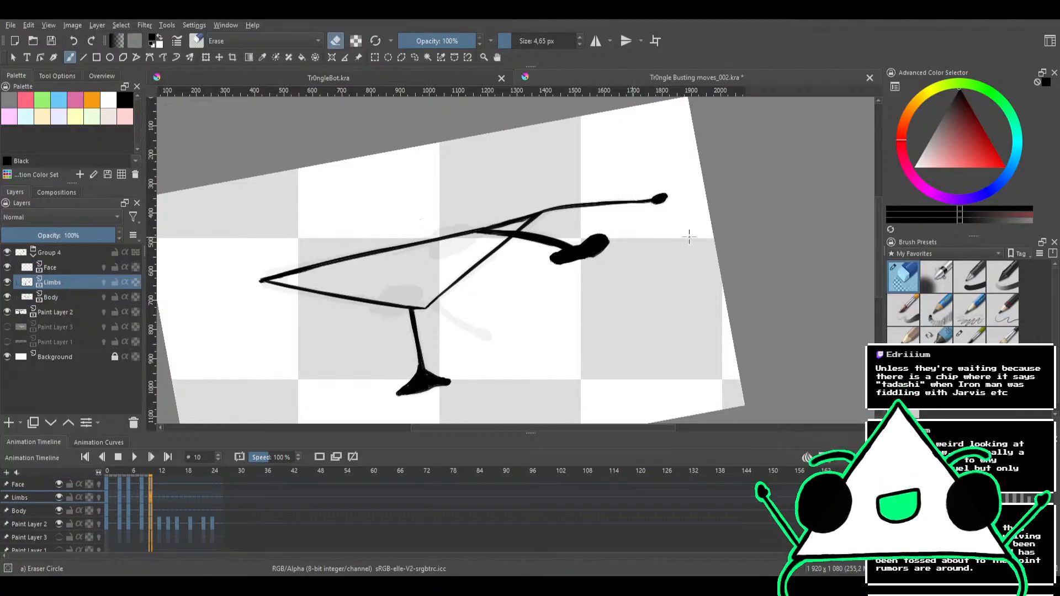
left_click(963, 338)
scroll(441, 318, "up", 2)
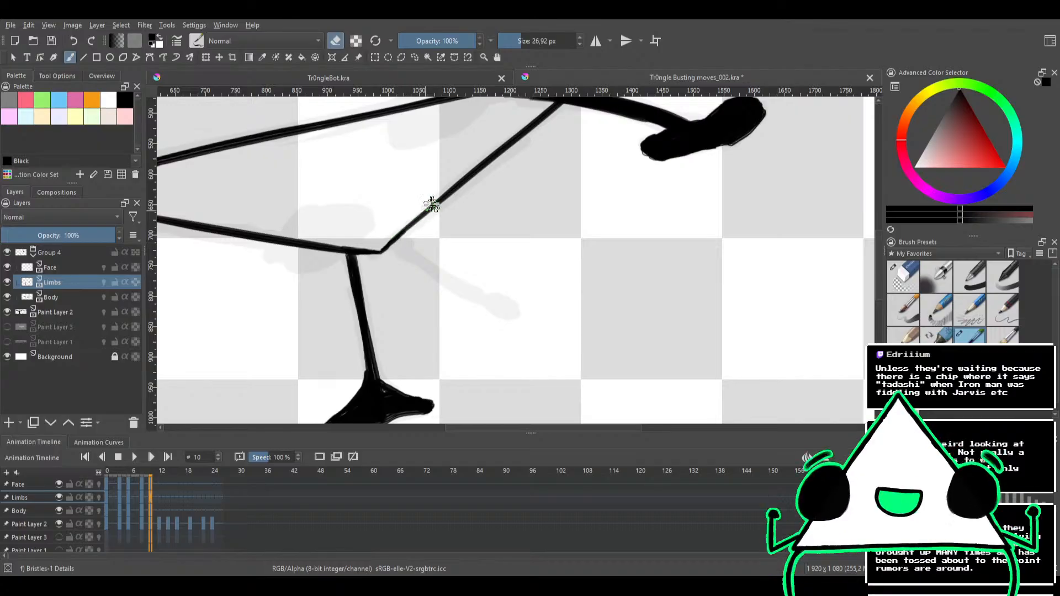
mouse_move(463, 214)
left_mouse_down()
mouse_move(450, 278)
mouse_move(460, 233)
left_mouse_up()
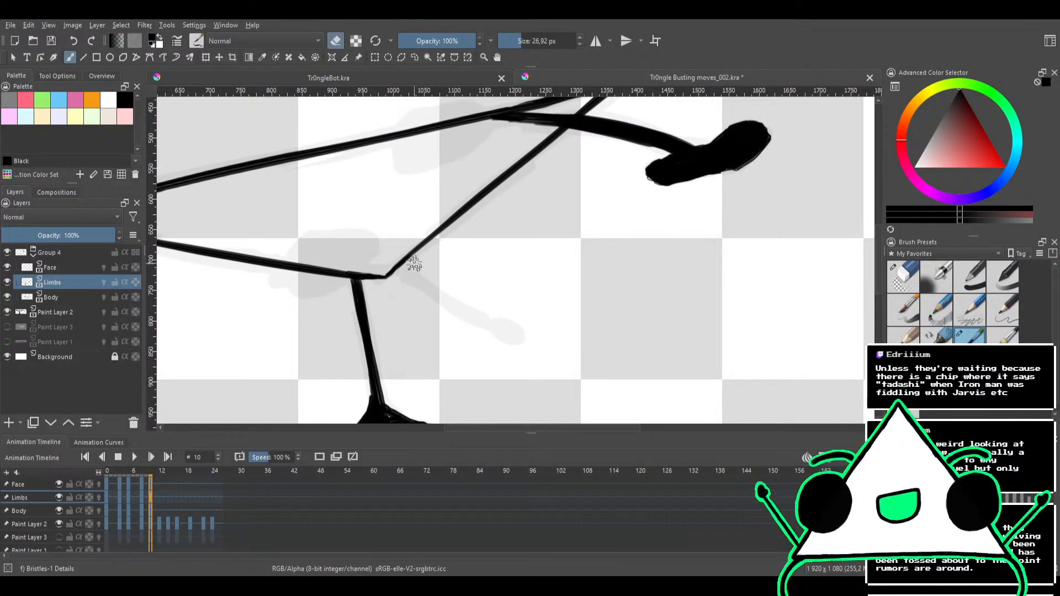
key("e")
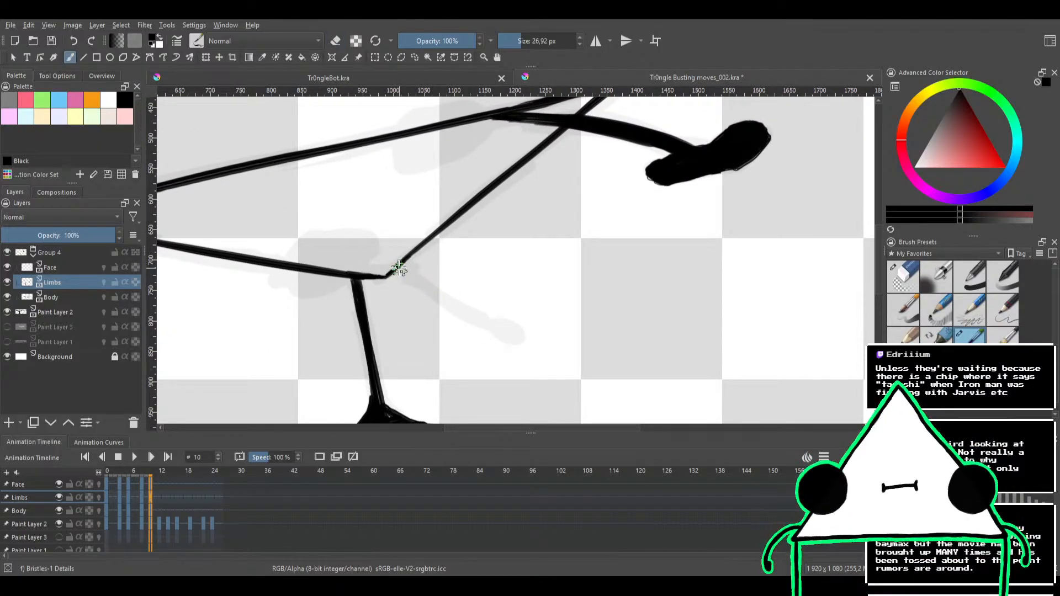
left_click_drag(395, 270, 461, 313)
key("ctrl+z")
mouse_move(390, 275)
left_mouse_down()
mouse_move(421, 279)
mouse_move(481, 321)
left_mouse_up()
key("ctrl+z")
key("ctrl+z")
key("ctrl+z")
key("ctrl+z")
key("ctrl+z")
key("ctrl+z")
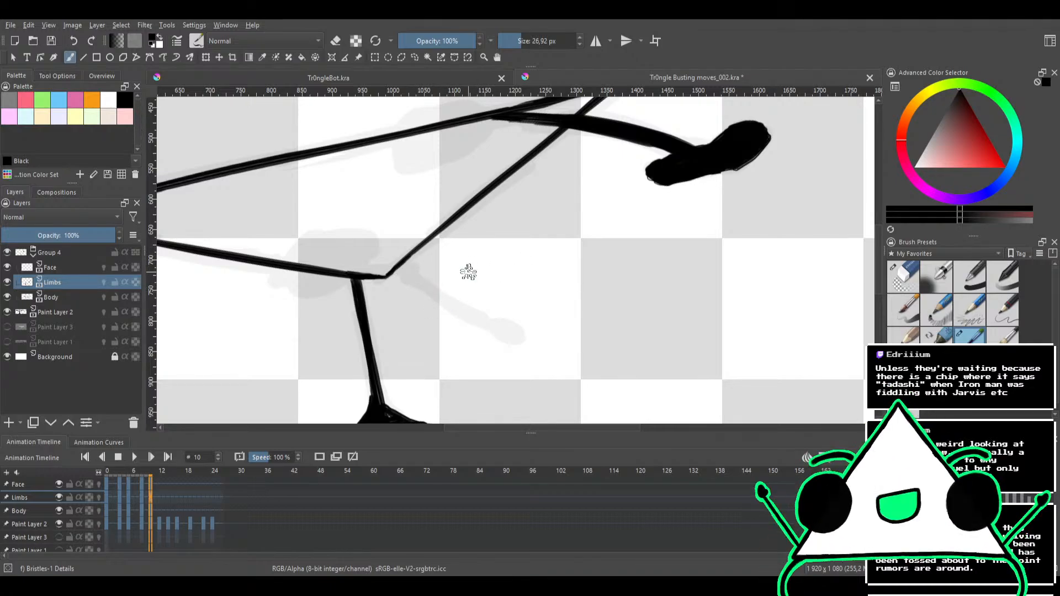
Try inking the second arm from the sketched hand to the triangle's corner, reducing the Bristles-1 Details brush to 21.92 px
mouse_move(459, 288)
left_mouse_down()
mouse_move(540, 164)
mouse_move(421, 165)
mouse_move(381, 186)
left_mouse_up()
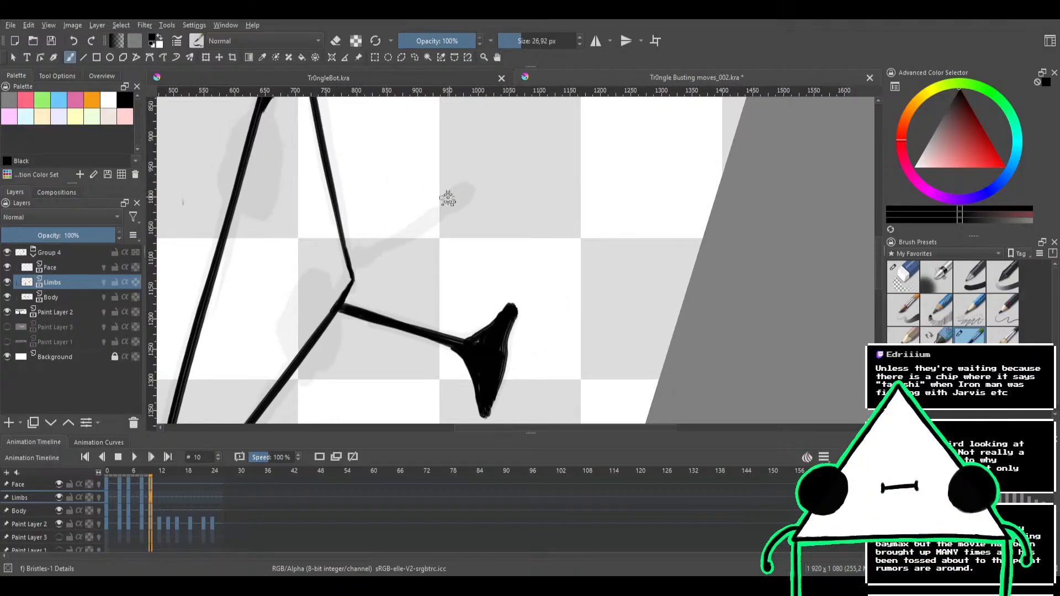
mouse_move(353, 276)
left_mouse_down()
mouse_move(430, 211)
mouse_move(350, 269)
left_mouse_up()
key("ctrl+z")
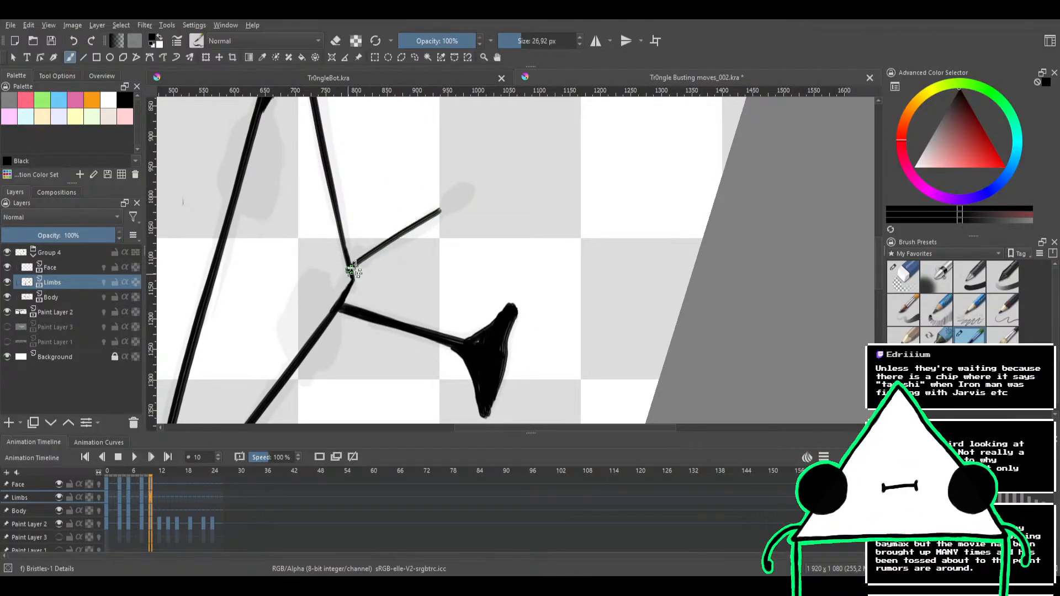
left_click_drag(439, 212, 354, 270)
key("ctrl+z")
key("ctrl+z")
key("[")
left_click_drag(435, 213, 349, 271)
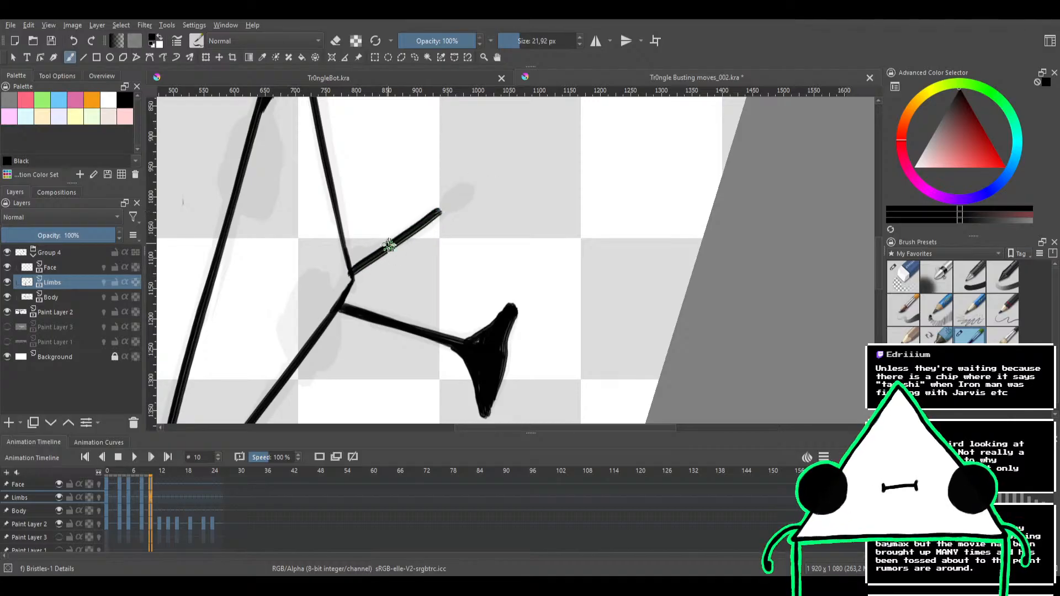
key("ctrl+z")
left_click_drag(435, 213, 358, 269)
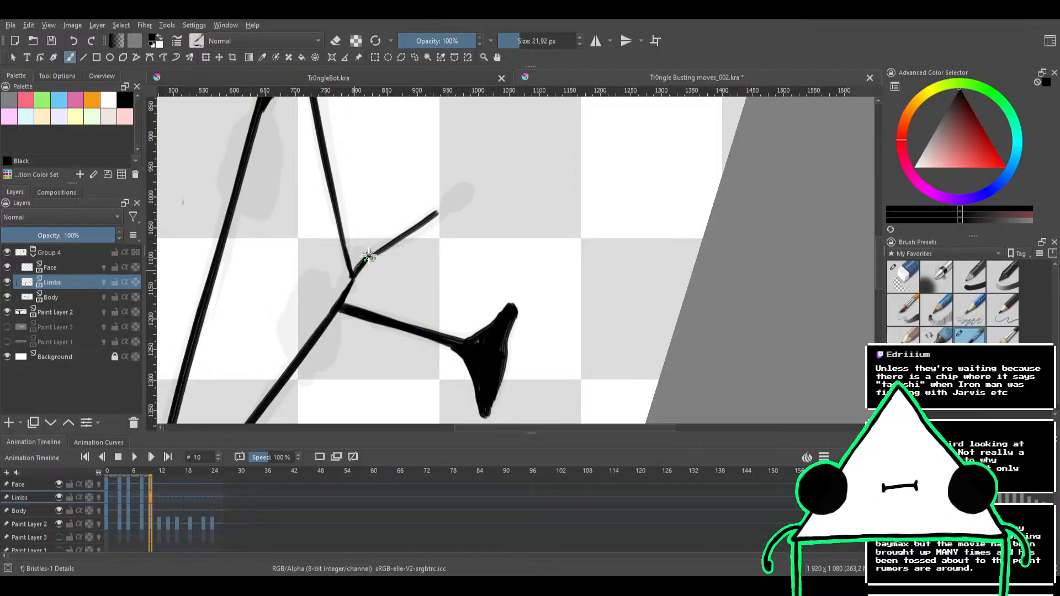
mouse_move(353, 269)
left_mouse_down()
mouse_move(372, 244)
mouse_move(432, 209)
left_mouse_up()
key("ctrl+z")
Erase the trial arm strokes beside the triangle's corner in eraser mode
key("e")
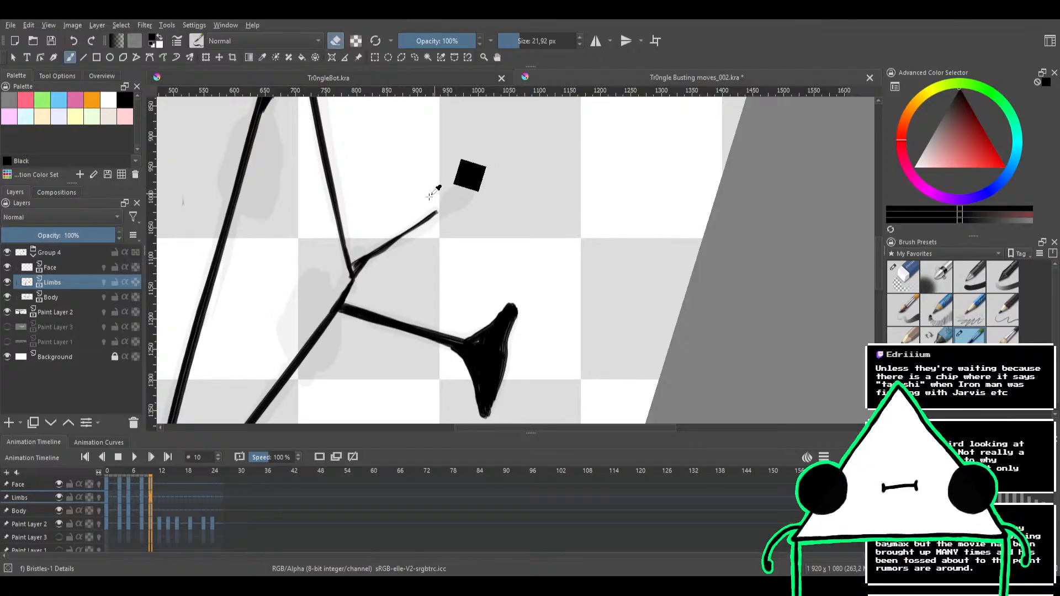
mouse_move(478, 196)
left_mouse_down()
mouse_move(496, 200)
mouse_move(504, 216)
mouse_move(550, 145)
mouse_move(521, 201)
mouse_move(483, 171)
left_mouse_up()
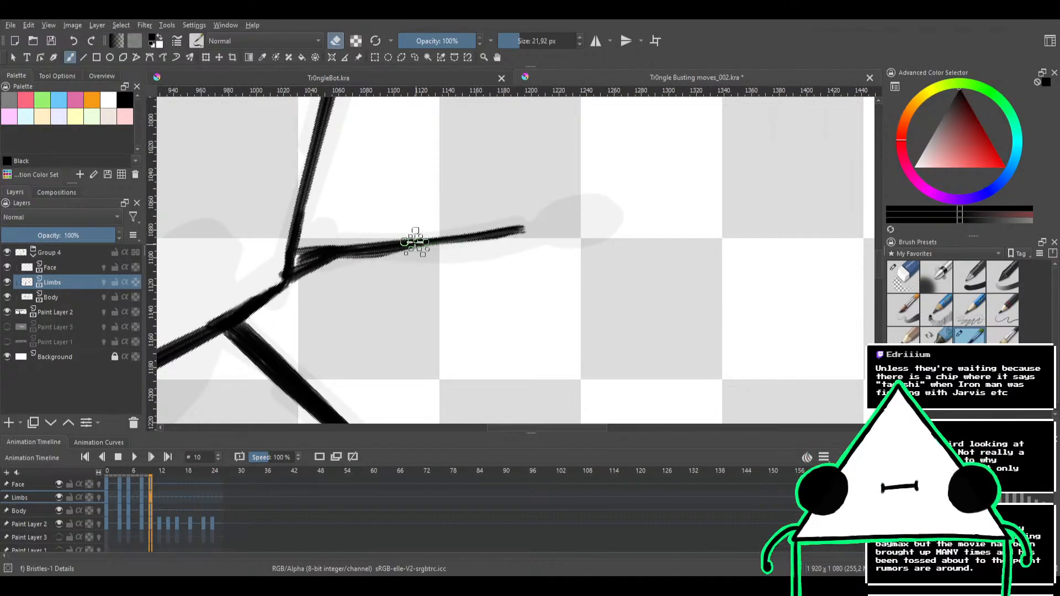
key("e")
key("e")
mouse_move(507, 221)
left_mouse_down()
mouse_move(554, 219)
mouse_move(391, 249)
mouse_move(448, 227)
mouse_move(418, 227)
mouse_move(333, 252)
mouse_move(314, 282)
mouse_move(337, 223)
mouse_move(303, 277)
mouse_move(316, 235)
mouse_move(345, 231)
left_mouse_up()
key("e")
mouse_move(442, 219)
left_mouse_down()
mouse_move(462, 177)
mouse_move(350, 251)
left_mouse_up()
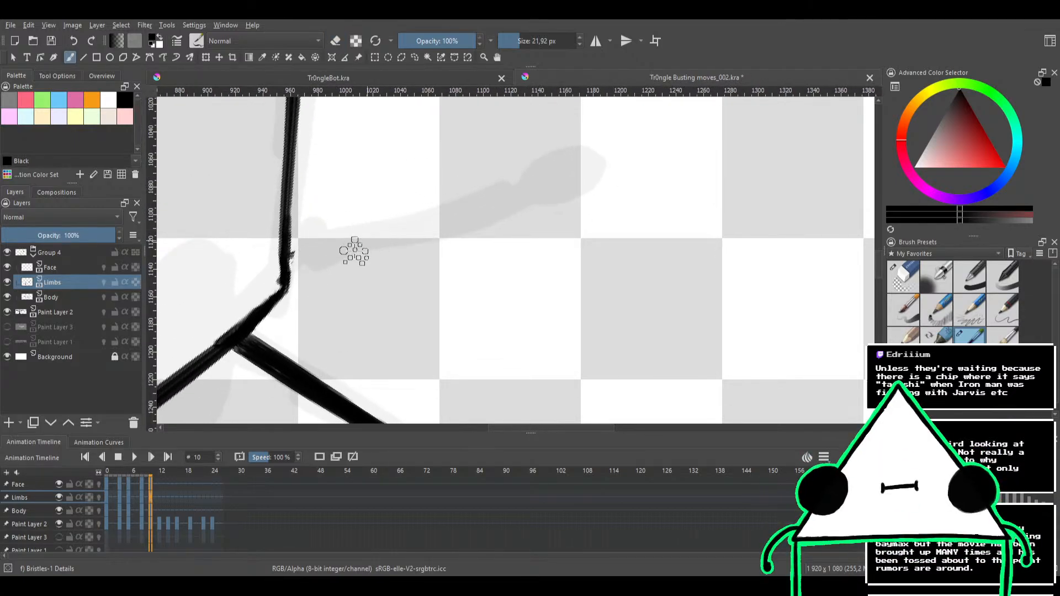
Ink the second arm from the triangle's corner along the sketch at 21.92 px, ending in a filled oval hand
key("e")
key("e")
mouse_move(291, 284)
left_mouse_down()
mouse_move(353, 241)
mouse_move(291, 273)
mouse_move(322, 241)
mouse_move(295, 247)
mouse_move(342, 242)
mouse_move(295, 239)
mouse_move(375, 235)
left_mouse_up()
mouse_move(298, 246)
left_mouse_down()
mouse_move(472, 208)
mouse_move(314, 260)
mouse_move(494, 206)
left_mouse_up()
left_click_drag(377, 243, 515, 197)
mouse_move(449, 213)
left_mouse_down()
mouse_move(586, 165)
mouse_move(531, 196)
mouse_move(579, 160)
mouse_move(585, 174)
mouse_move(539, 184)
mouse_move(569, 157)
mouse_move(573, 179)
mouse_move(462, 206)
left_mouse_up()
mouse_move(531, 191)
left_mouse_down()
mouse_move(393, 239)
mouse_move(506, 195)
mouse_move(436, 227)
mouse_move(294, 247)
mouse_move(295, 271)
mouse_move(291, 254)
mouse_move(293, 266)
mouse_move(293, 244)
mouse_move(304, 242)
mouse_move(444, 249)
mouse_move(356, 264)
mouse_move(414, 239)
left_mouse_up()
key("e")
key("ctrl+z")
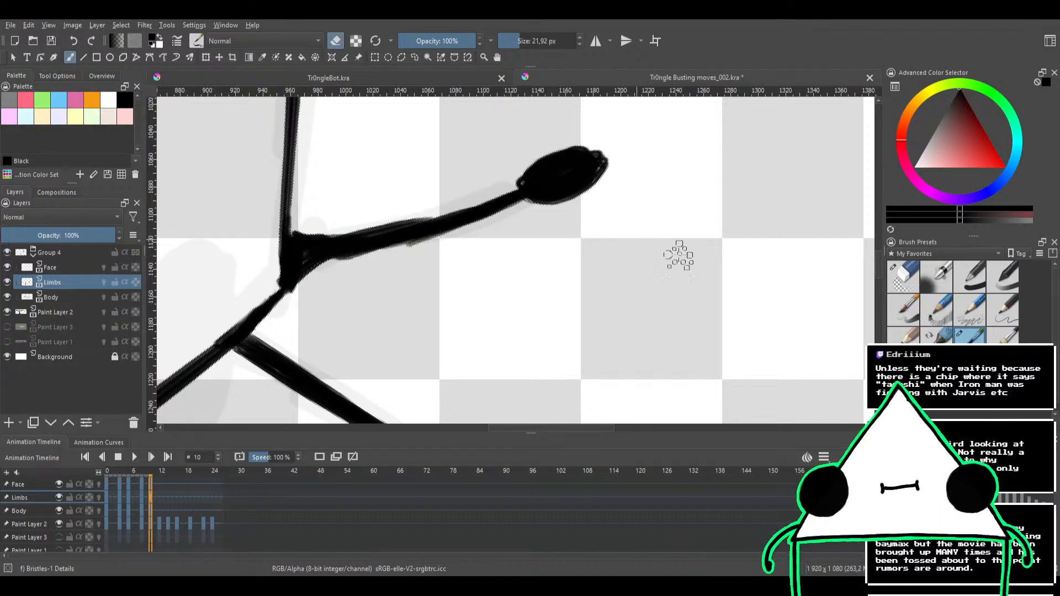
Trim the upper edge of the second arm with the Eraser Circle brush at 21.78 px
left_click(910, 285)
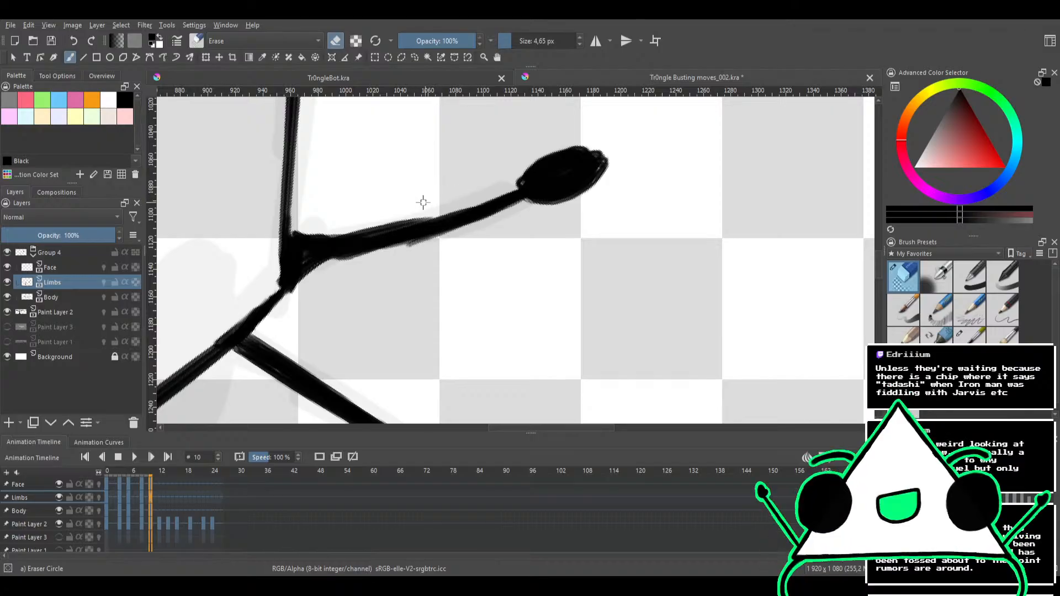
mouse_move(440, 193)
left_mouse_down()
mouse_move(361, 221)
mouse_move(436, 206)
mouse_move(350, 225)
mouse_move(443, 206)
left_mouse_up()
left_click_drag(319, 219, 335, 225)
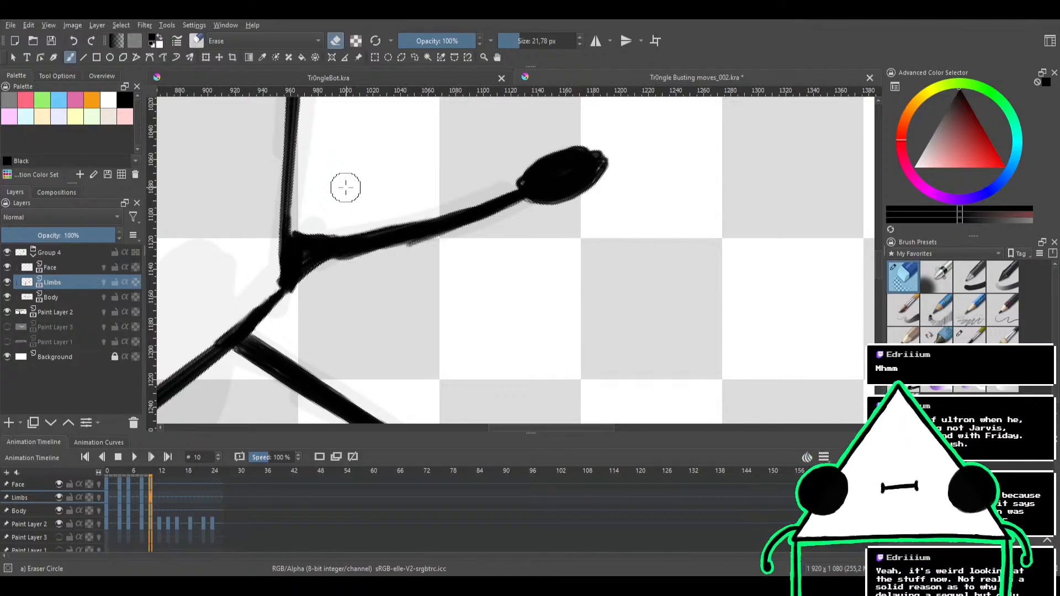
scroll(363, 160, "down", 1)
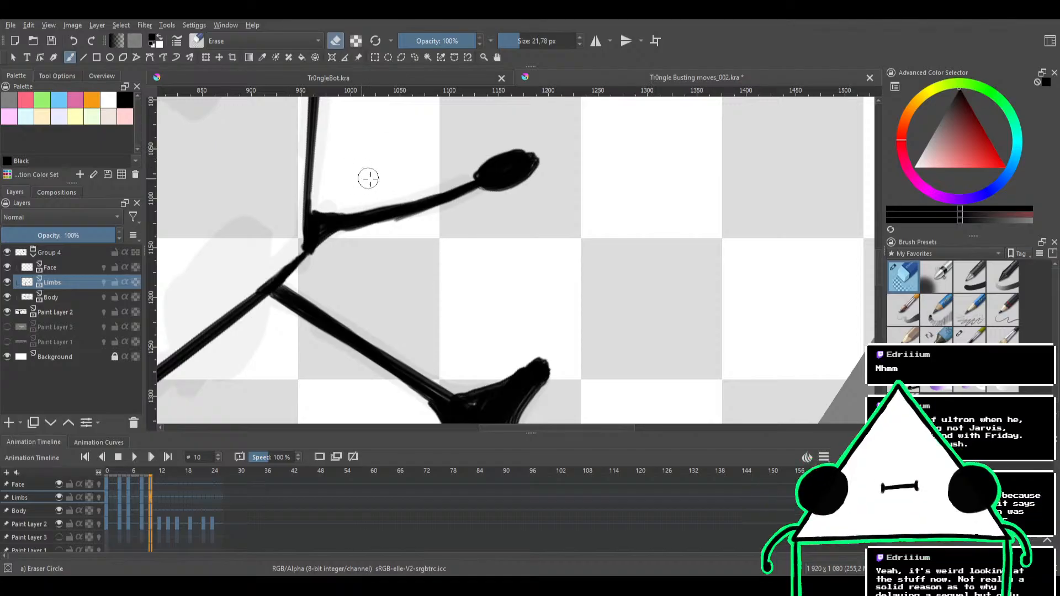
left_click_drag(368, 179, 411, 221)
Smooth and fill the join between the second arm and the triangle's corner with Bristles-1 Details, reduced to 14.42 px
key("e")
mouse_move(372, 263)
left_mouse_down()
mouse_move(358, 282)
mouse_move(399, 265)
mouse_move(374, 272)
left_mouse_up()
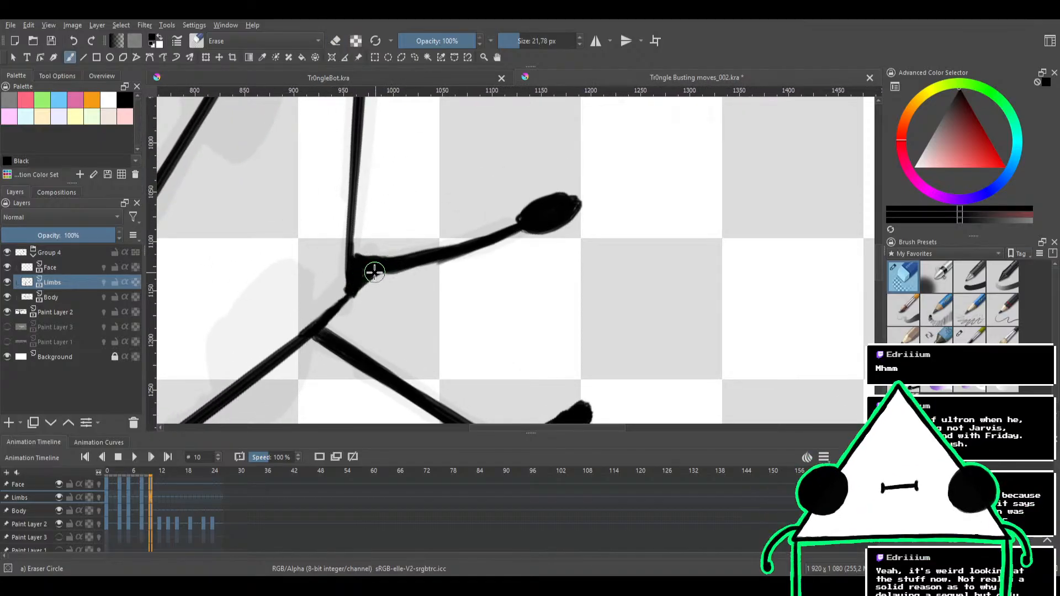
key("e")
key("e")
left_click(969, 334)
key("e")
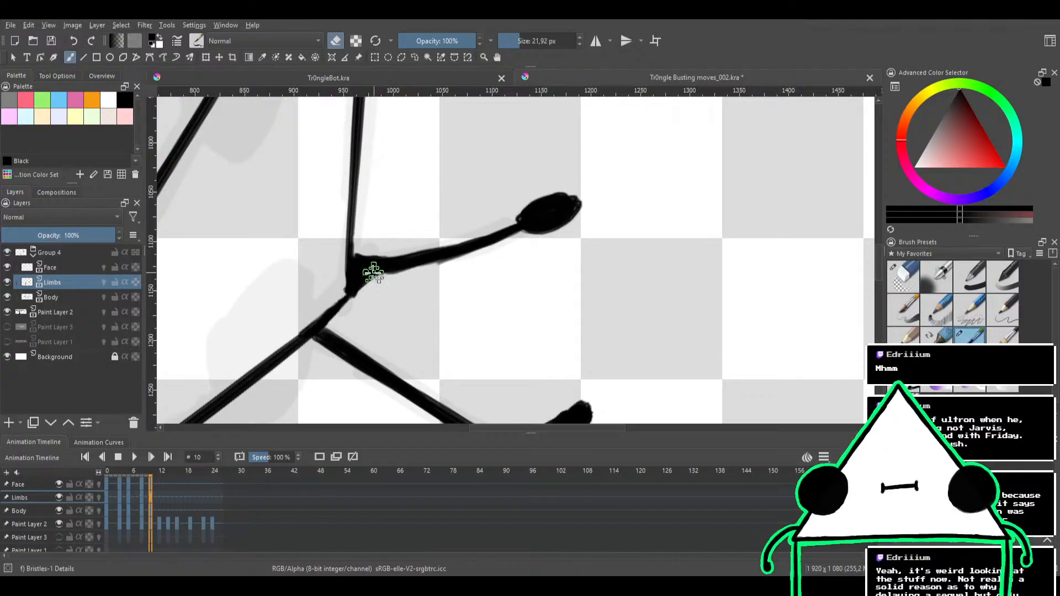
key("e")
left_click_drag(372, 281, 399, 267, "shift")
key("e")
key("e")
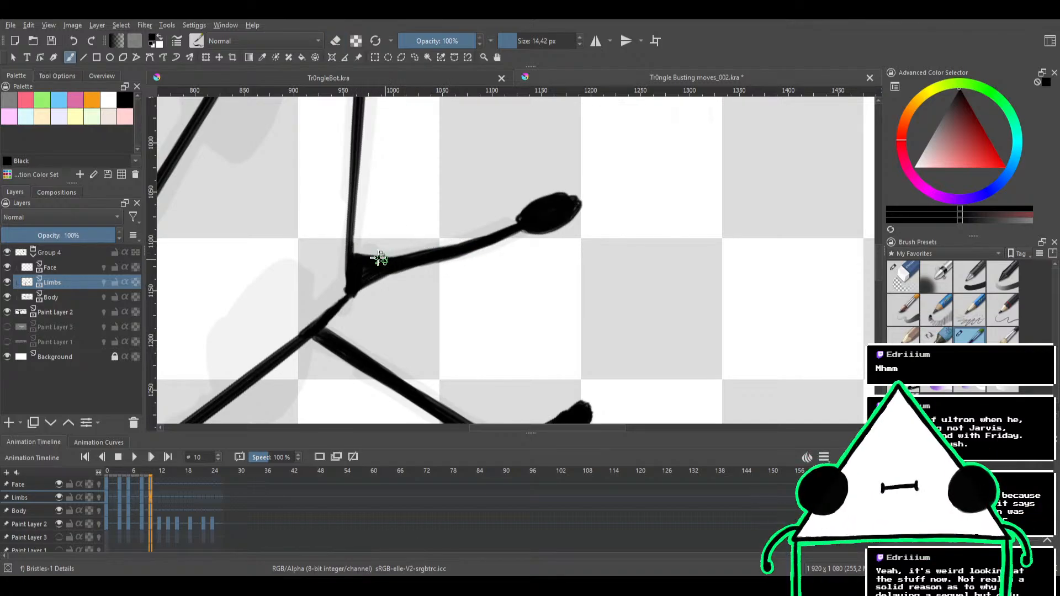
Switch to the Face layer and ink the lower eye as a filled black oval over the sketch
left_click_drag(465, 198, 430, 326)
scroll(492, 174, "down", 2)
left_click_drag(490, 175, 564, 220)
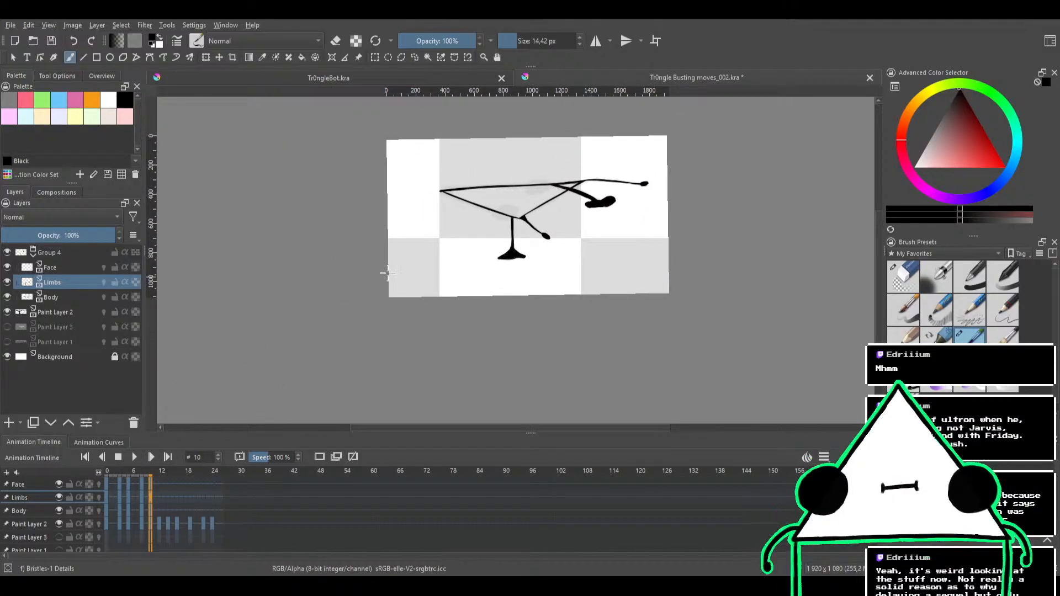
scroll(480, 289, "up", 2)
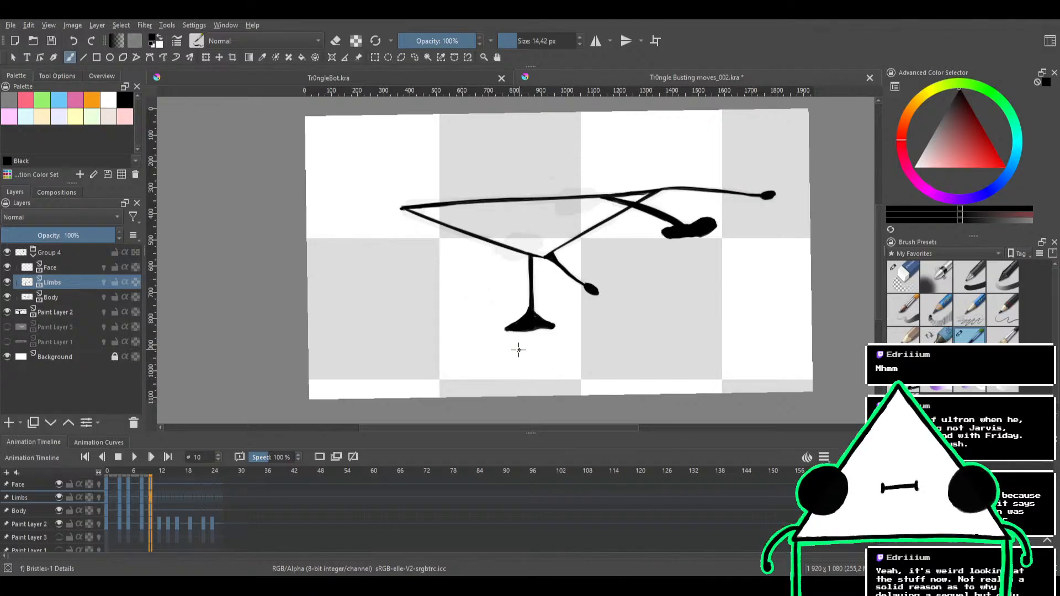
scroll(587, 265, "up", 1)
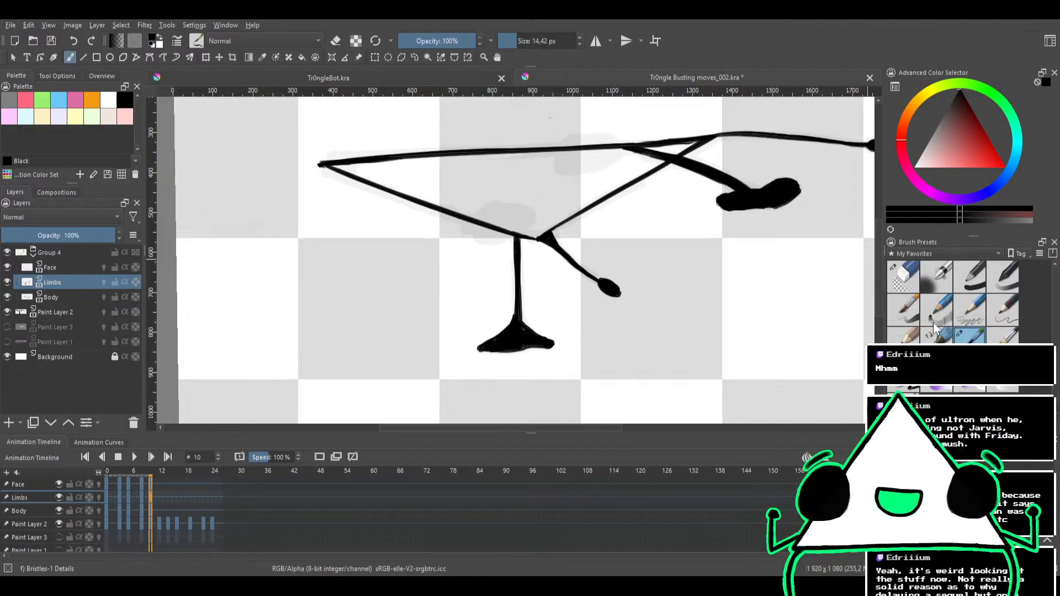
left_click(77, 270)
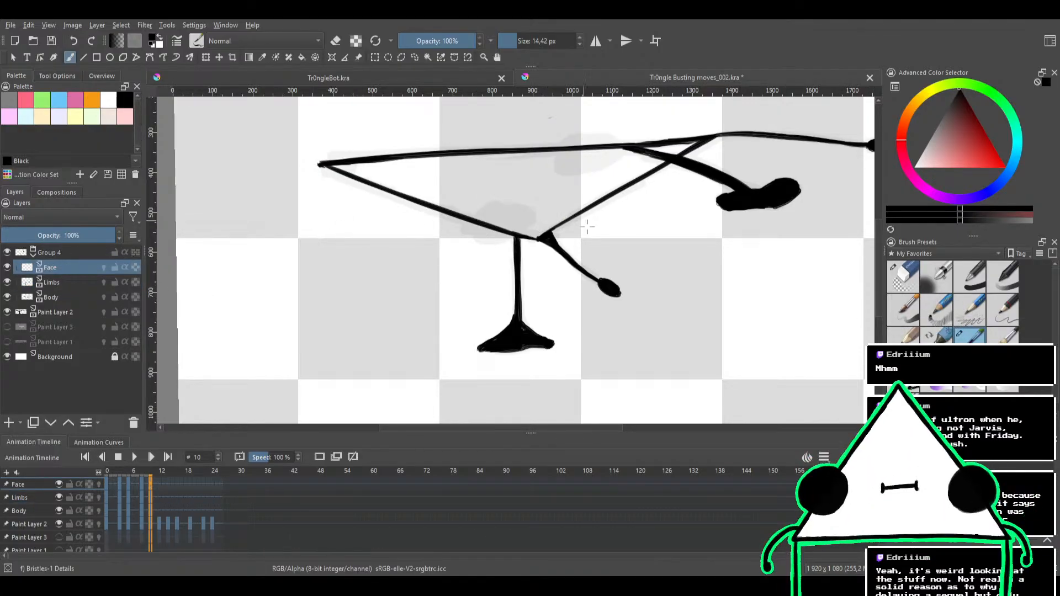
scroll(569, 216, "up", 1)
mouse_move(510, 214)
left_mouse_down()
mouse_move(490, 240)
mouse_move(501, 214)
mouse_move(475, 205)
mouse_move(457, 227)
mouse_move(470, 241)
mouse_move(519, 222)
mouse_move(495, 205)
mouse_move(475, 207)
mouse_move(471, 238)
mouse_move(490, 237)
mouse_move(509, 217)
mouse_move(468, 215)
mouse_move(462, 237)
mouse_move(479, 248)
mouse_move(513, 219)
mouse_move(509, 207)
mouse_move(481, 211)
mouse_move(527, 214)
mouse_move(493, 244)
mouse_move(463, 241)
mouse_move(471, 223)
mouse_move(500, 211)
mouse_move(469, 243)
mouse_move(512, 210)
mouse_move(503, 232)
mouse_move(475, 241)
mouse_move(518, 213)
mouse_move(502, 232)
mouse_move(472, 235)
mouse_move(481, 222)
mouse_move(508, 207)
mouse_move(481, 241)
mouse_move(472, 231)
mouse_move(515, 208)
mouse_move(519, 216)
mouse_move(491, 238)
mouse_move(480, 220)
mouse_move(499, 220)
mouse_move(469, 239)
left_mouse_up()
key("ctrl+z")
key("ctrl+z")
key("ctrl+z")
key("ctrl+z")
Ink the upper eye as a filled black oval across the triangle's long edge at 22.18 px
mouse_move(573, 138)
left_mouse_down()
mouse_move(521, 184)
mouse_move(543, 167)
mouse_move(563, 172)
mouse_move(573, 191)
mouse_move(558, 202)
left_mouse_up()
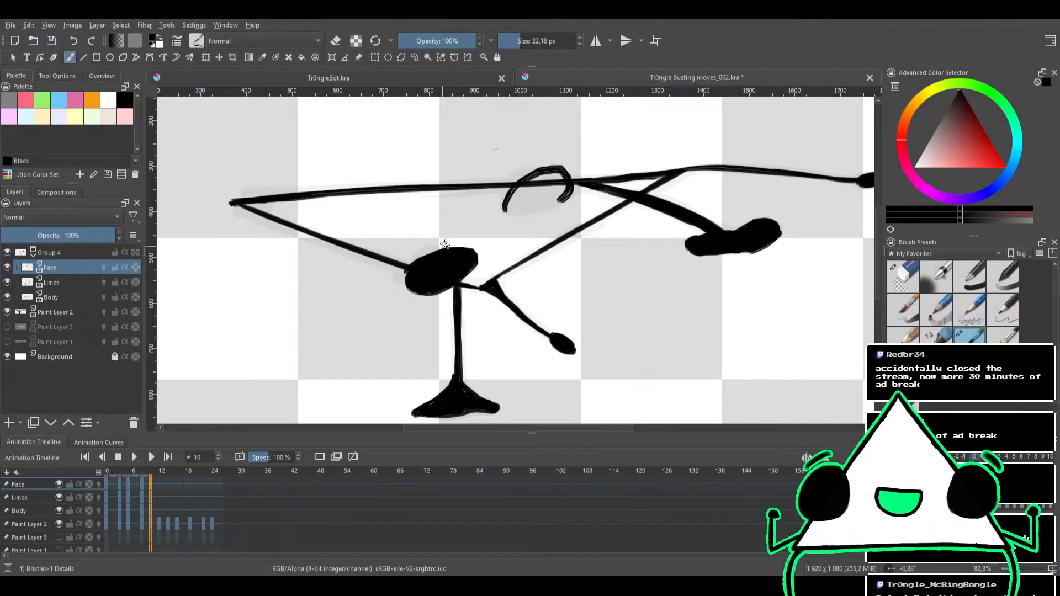
mouse_move(542, 241)
left_mouse_down()
mouse_move(490, 205)
mouse_move(533, 182)
mouse_move(524, 218)
mouse_move(478, 217)
mouse_move(520, 185)
mouse_move(535, 201)
mouse_move(487, 207)
mouse_move(539, 190)
mouse_move(541, 204)
mouse_move(511, 222)
mouse_move(489, 212)
mouse_move(524, 195)
mouse_move(542, 207)
mouse_move(516, 225)
mouse_move(507, 223)
mouse_move(547, 202)
mouse_move(532, 219)
mouse_move(489, 226)
mouse_move(511, 203)
mouse_move(530, 207)
mouse_move(500, 232)
mouse_move(484, 221)
mouse_move(521, 208)
mouse_move(535, 216)
mouse_move(508, 229)
mouse_move(549, 209)
mouse_move(503, 224)
mouse_move(504, 194)
mouse_move(544, 185)
mouse_move(510, 219)
left_mouse_up()
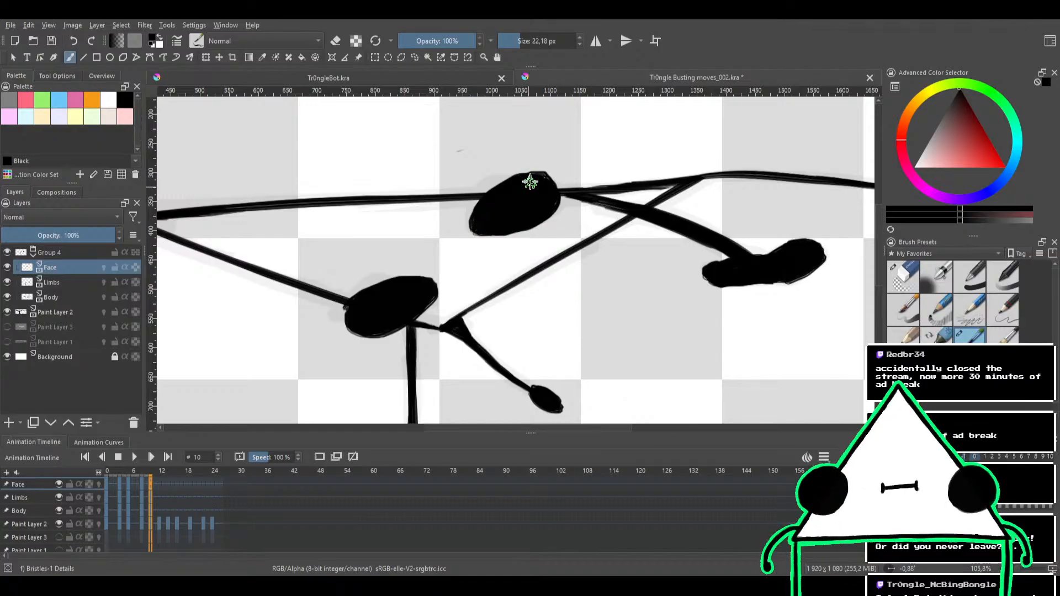
scroll(504, 232, "down", 5)
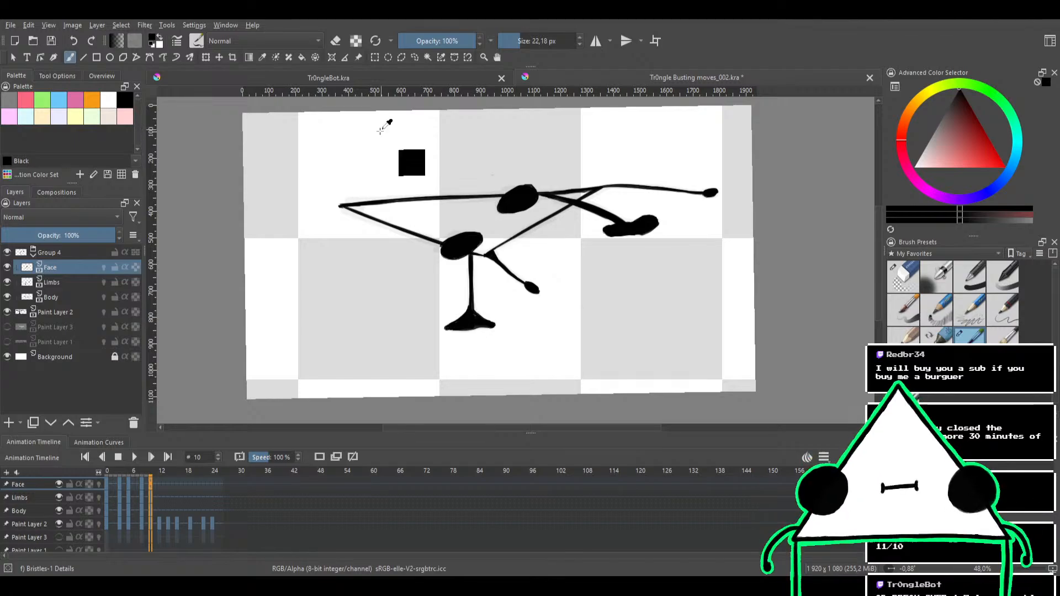
Erase the stray mark above the upper eye on the Limbs layer with the Eraser Circle brush at 21.78 px
mouse_move(491, 215)
left_mouse_down()
mouse_move(554, 170)
mouse_move(538, 214)
mouse_move(525, 170)
mouse_move(472, 156)
left_mouse_up()
key("e")
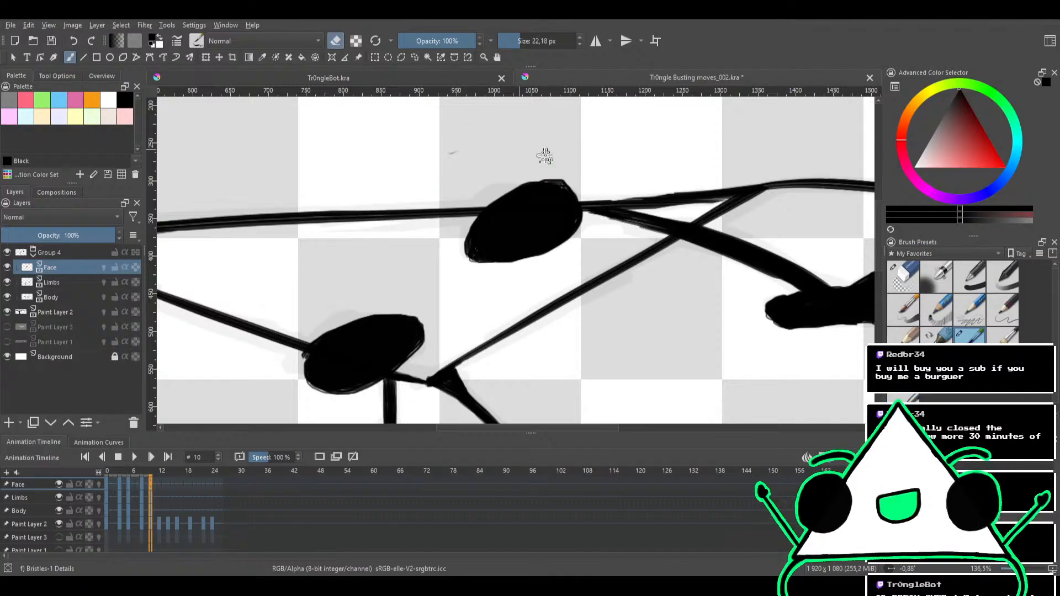
left_click(903, 276)
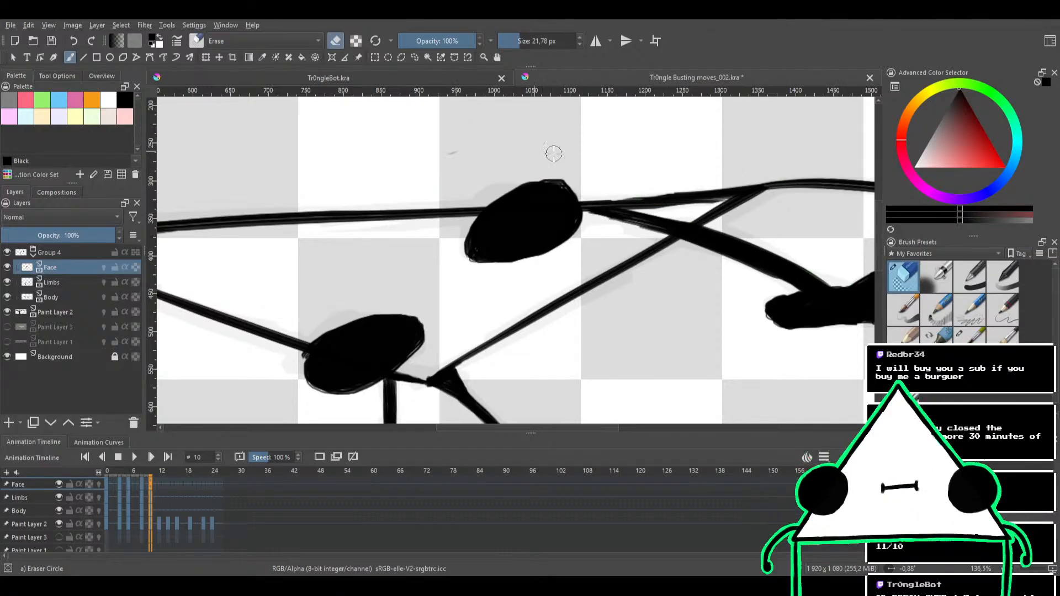
left_click(75, 283)
left_click(65, 296)
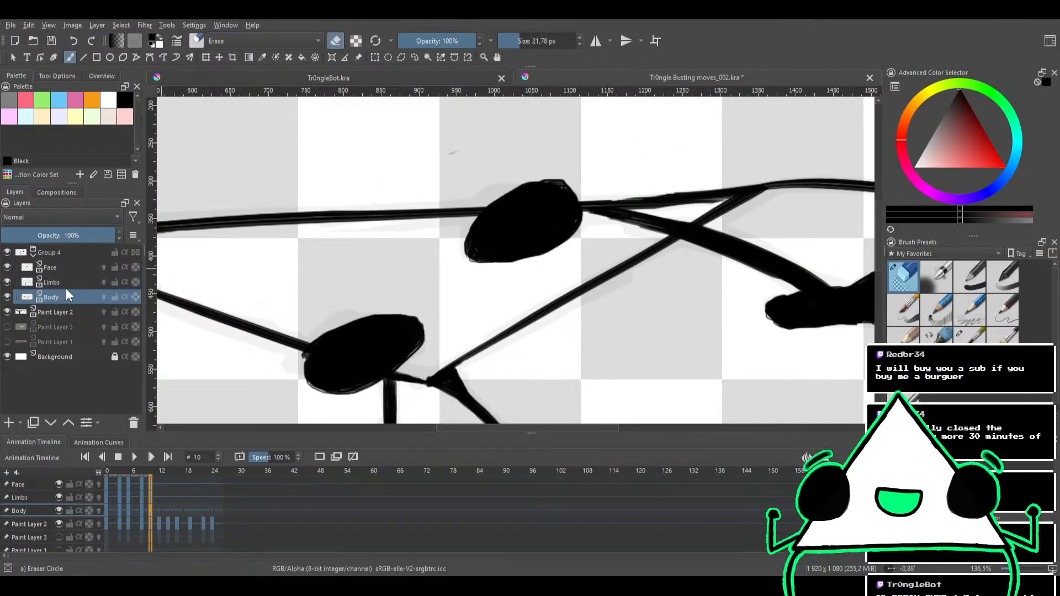
left_click(64, 281)
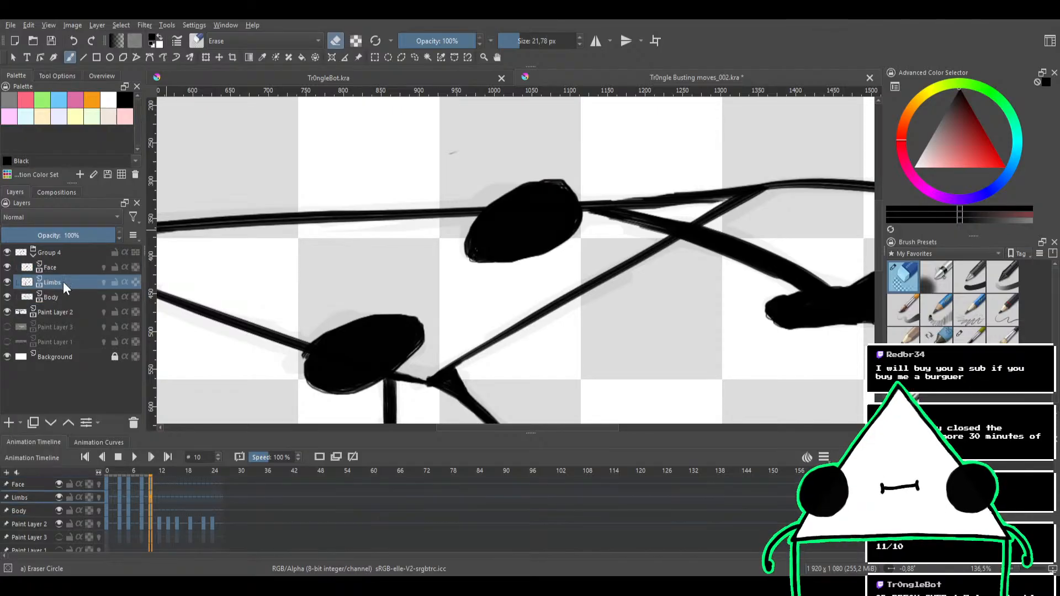
left_click_drag(475, 139, 415, 244)
left_click_drag(491, 227, 538, 133)
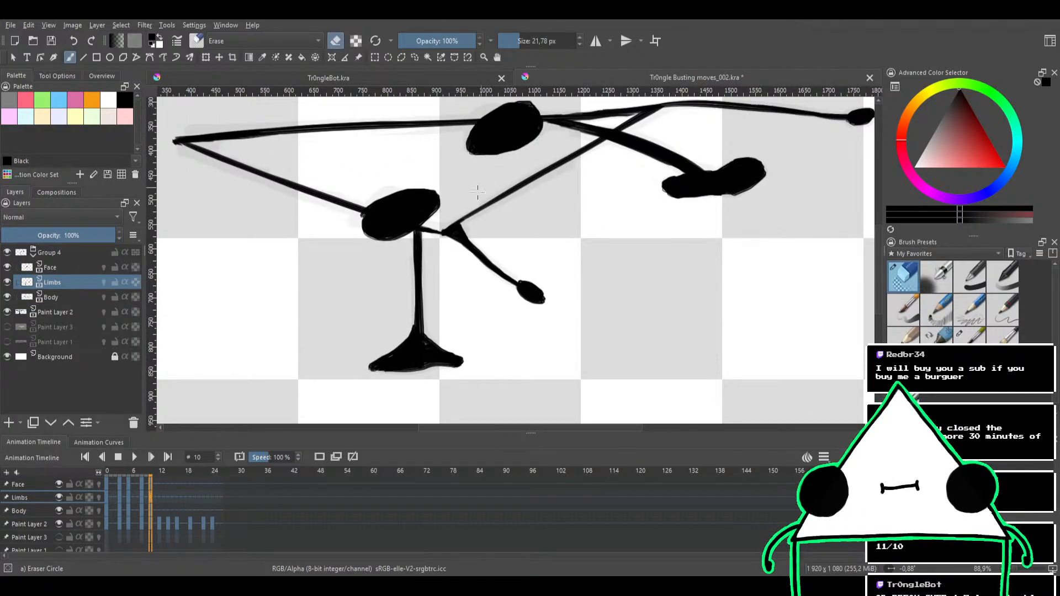
left_click_drag(478, 192, 484, 161)
left_click_drag(484, 157, 459, 202)
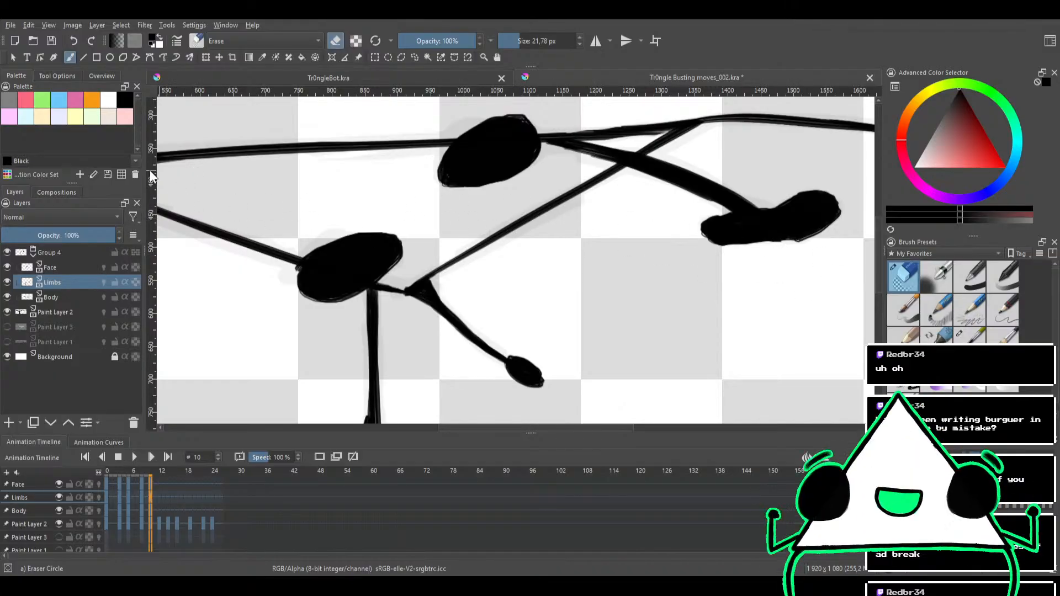
Trim the rough outlines of both eyes on the Face layer with the Eraser Circle brush at 21.78 px
left_click(85, 269)
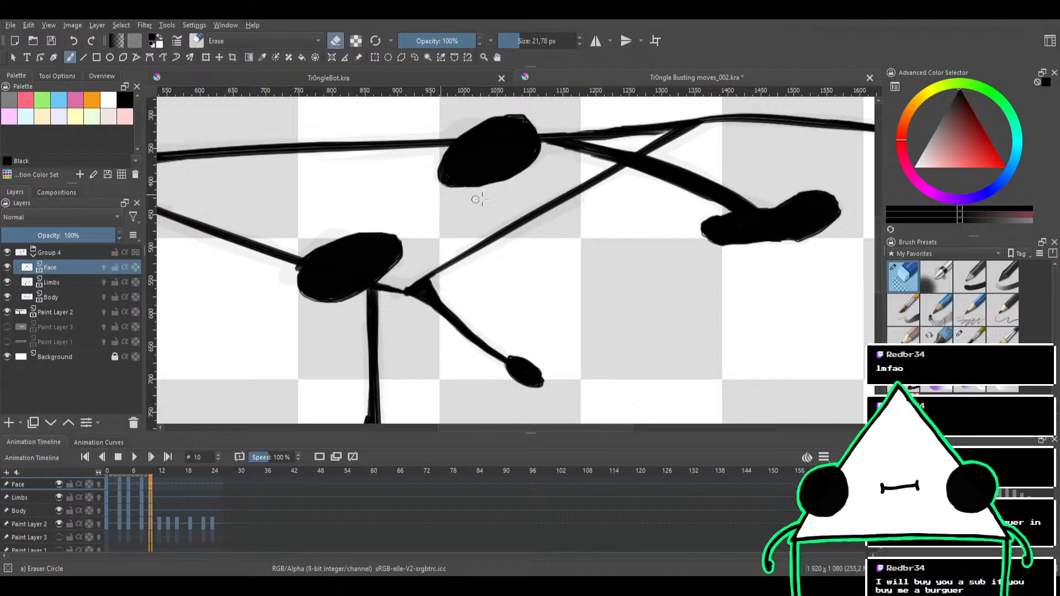
left_click_drag(548, 138, 537, 186)
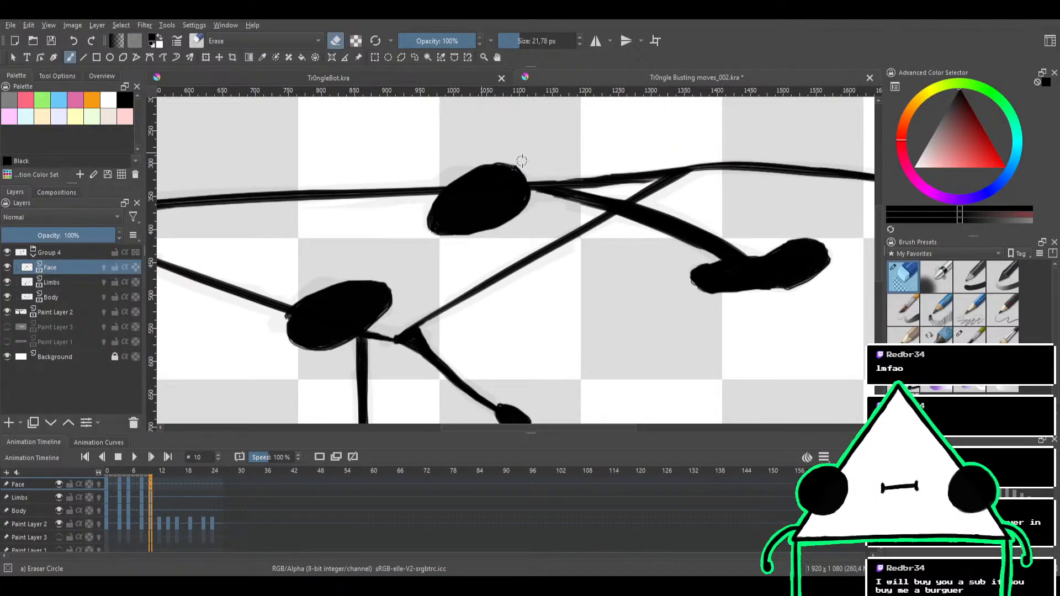
left_click_drag(305, 254, 363, 202)
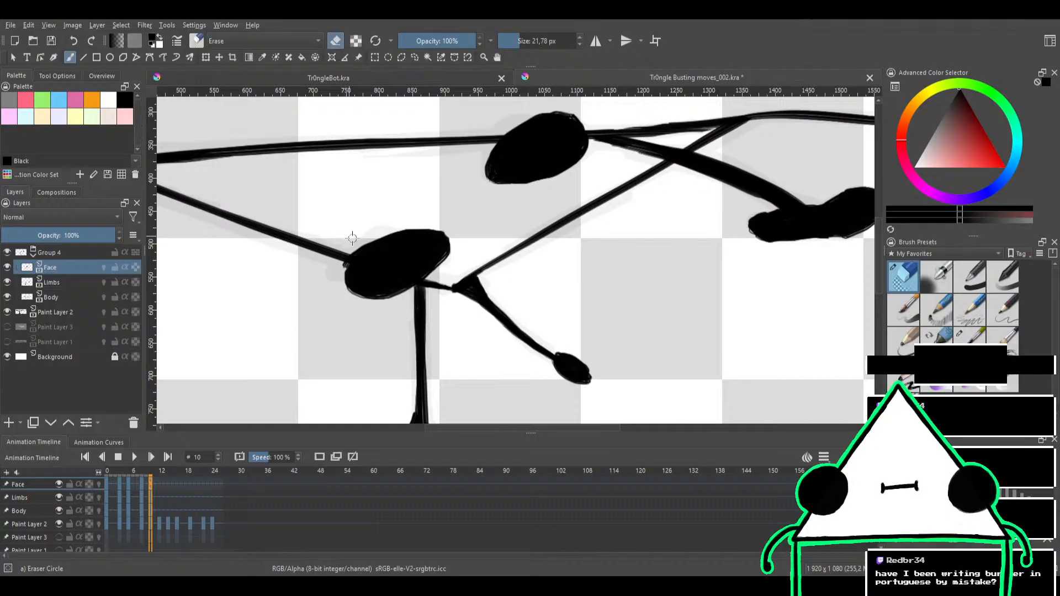
left_click_drag(334, 275, 333, 292)
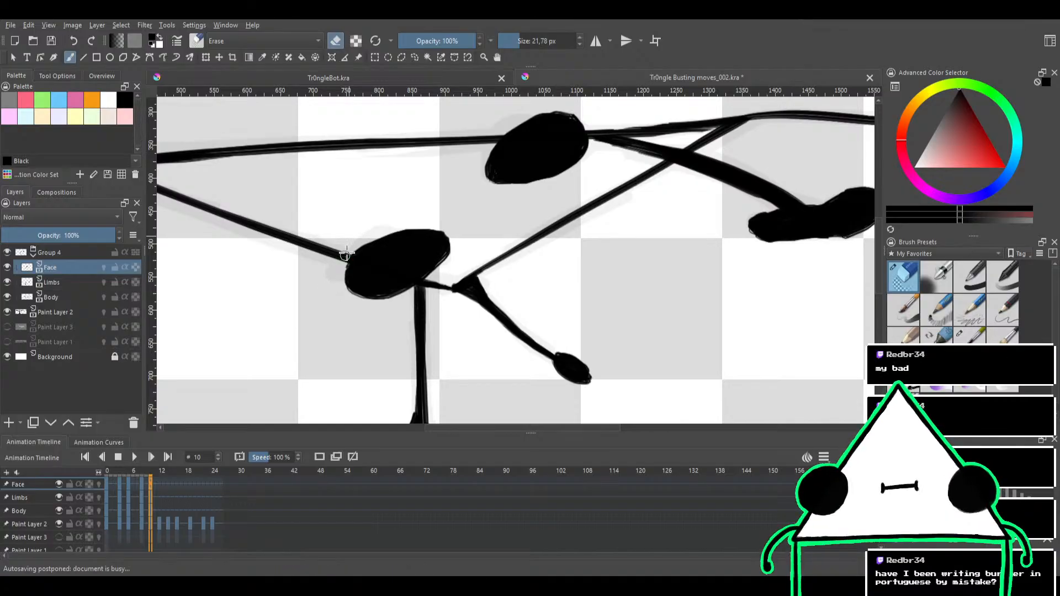
left_click_drag(383, 182, 397, 190)
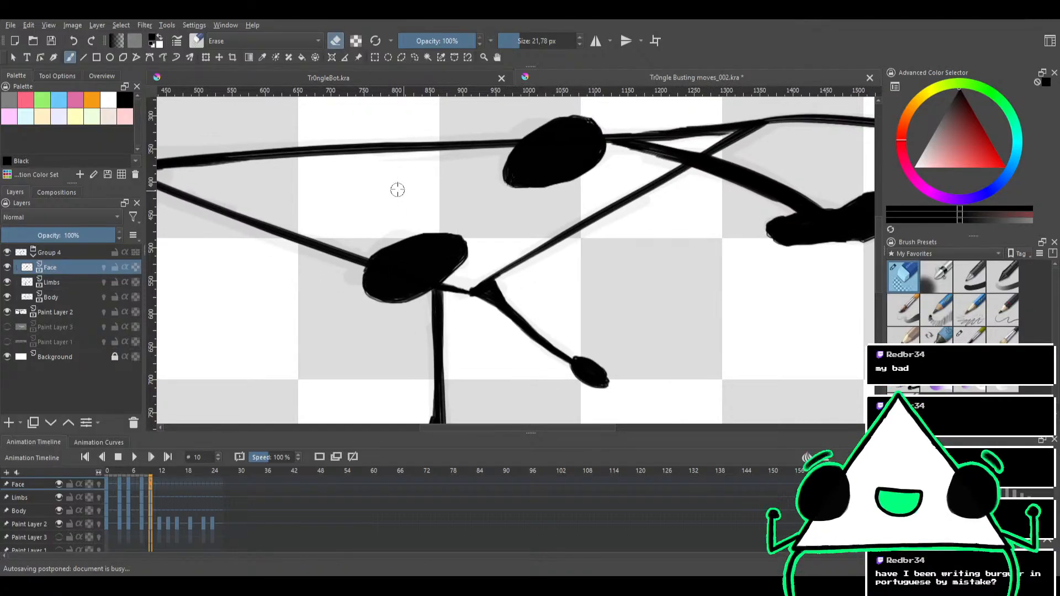
scroll(397, 190, "down", 1)
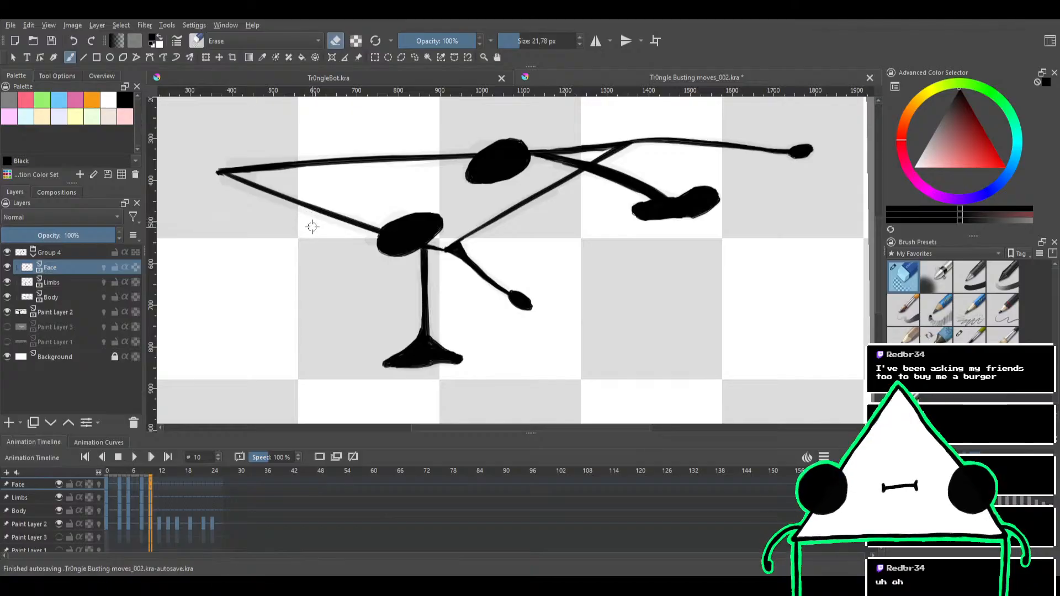
Thicken the ankle where the standing leg meets the foot on the Limbs layer with the Bristles-1 Details brush at 22.18 px
scroll(305, 235, "up", 2)
left_click_drag(317, 269, 347, 172)
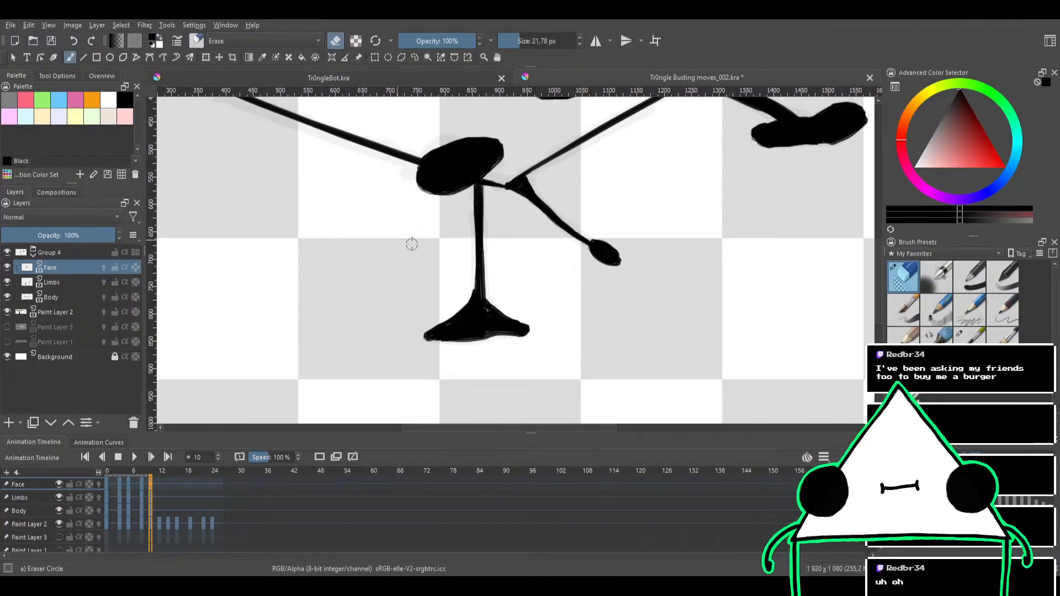
left_click(969, 340)
left_click(78, 282)
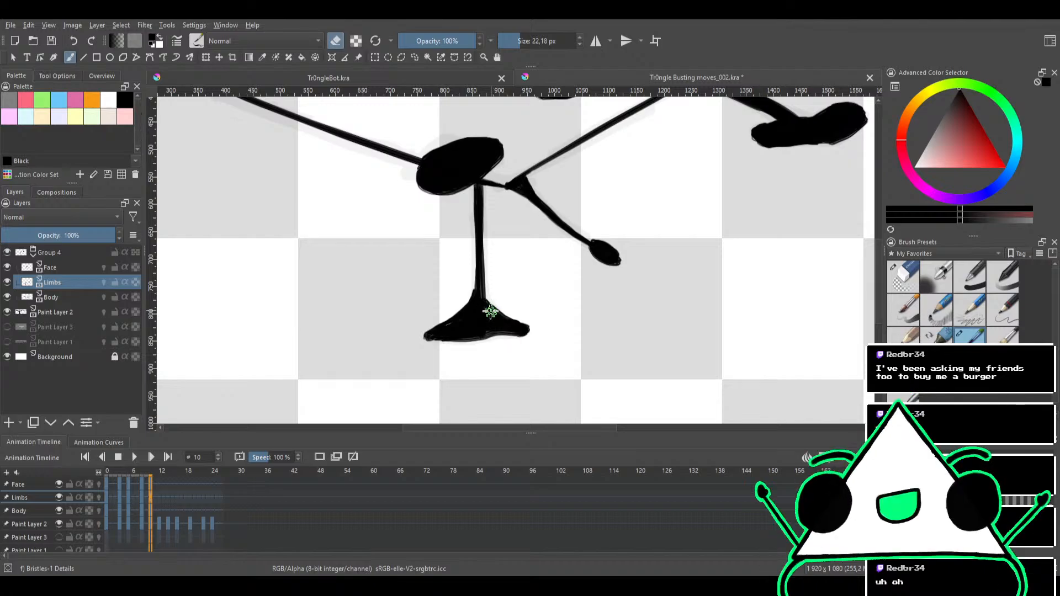
key("e")
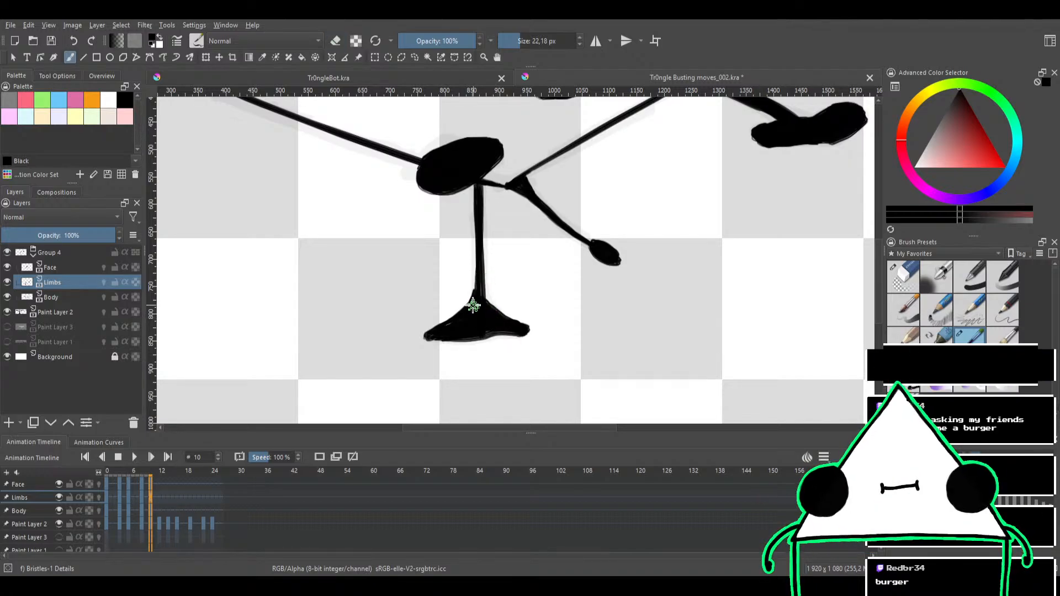
left_click_drag(475, 275, 478, 322)
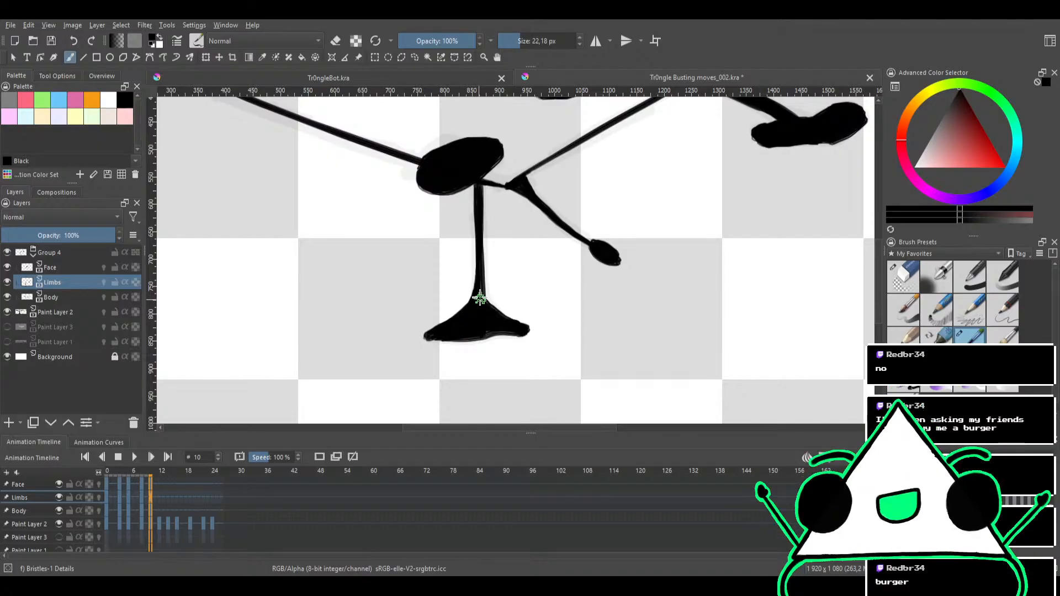
left_click_drag(494, 282, 474, 320)
Inspect frame 10's inked limbs up close and play the animation through to review the finished frames
mouse_move(552, 292)
left_mouse_down()
mouse_move(499, 303)
mouse_move(514, 269)
left_mouse_up()
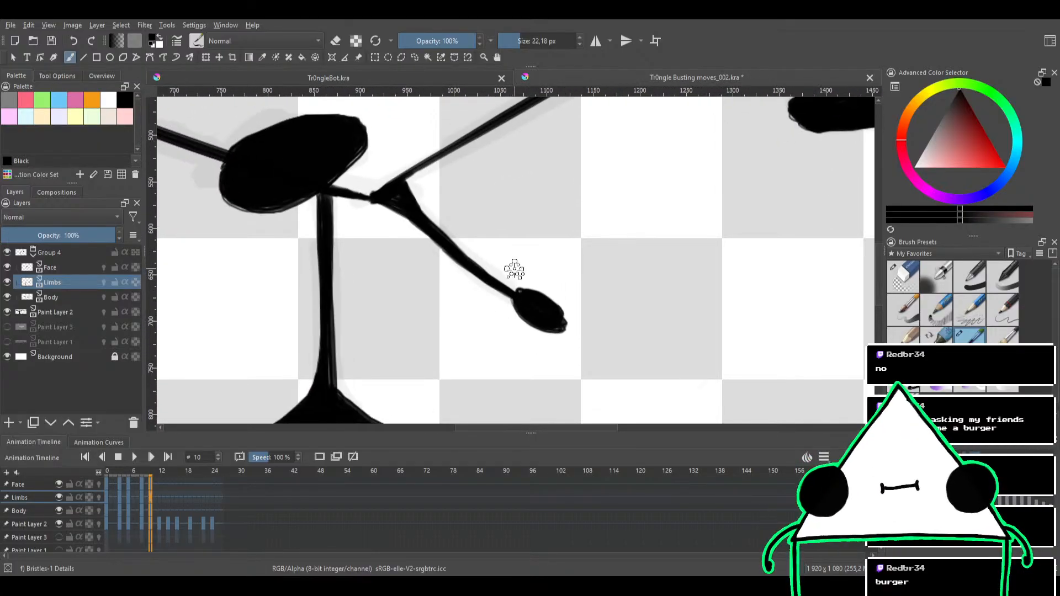
key("e")
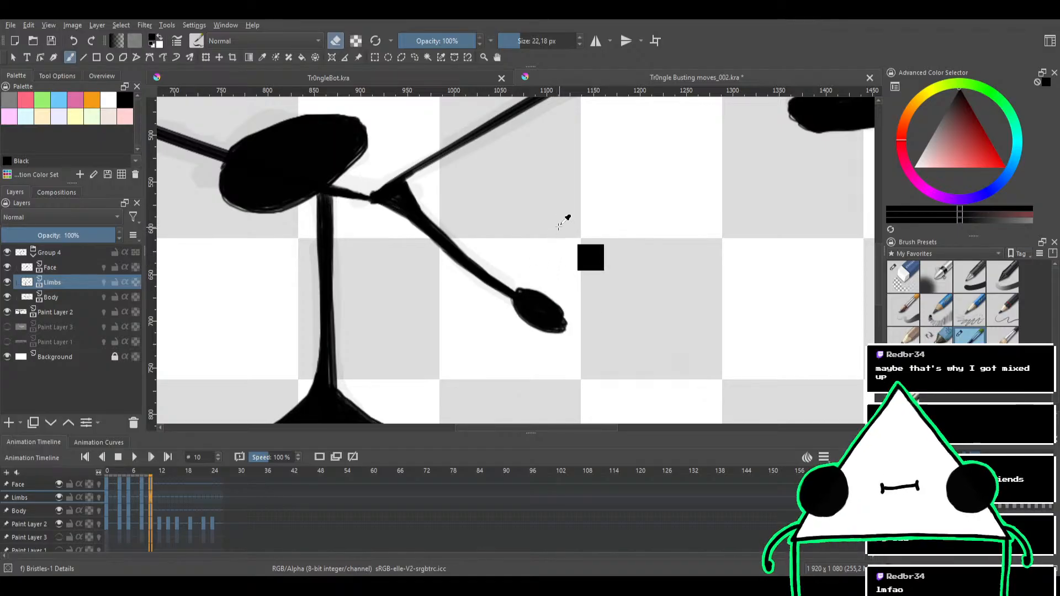
scroll(584, 214, "down", 2)
left_click_drag(608, 183, 514, 258)
scroll(560, 236, "down", 2)
left_click(890, 283)
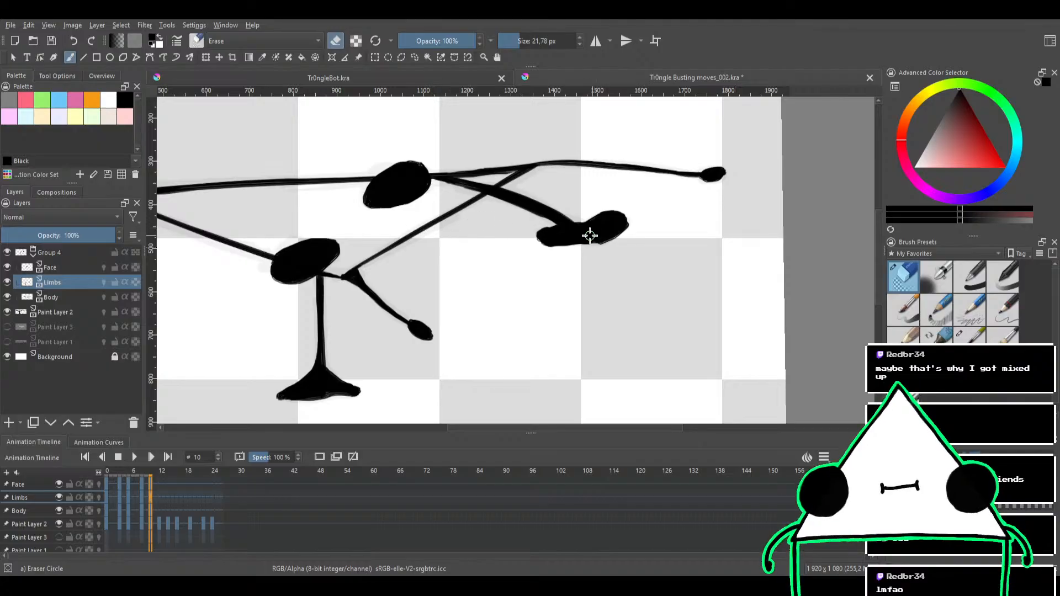
scroll(585, 234, "up", 2)
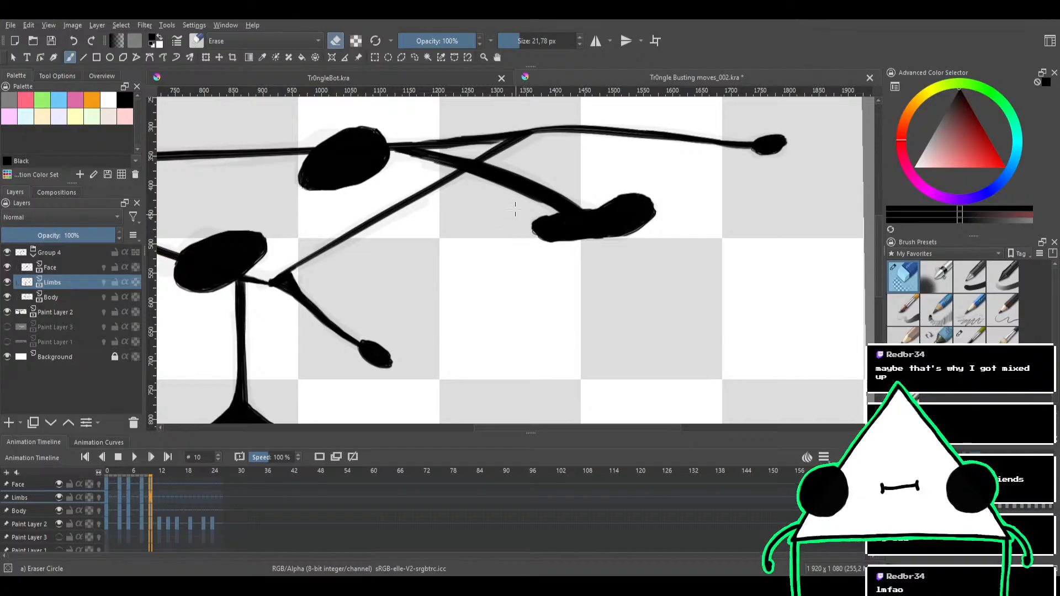
scroll(497, 214, "down", 4)
left_click(135, 457)
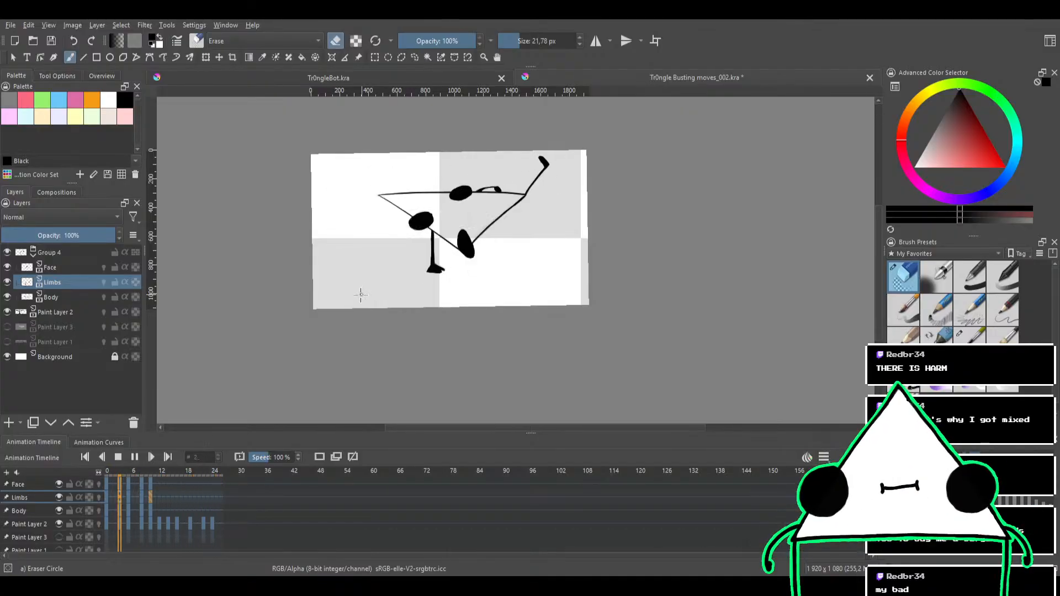
left_click(118, 456)
Go to frame 12 and erase the carried-over arms and legs on the Limbs layer with Eraser Circle at 78.75 px
left_click(168, 456)
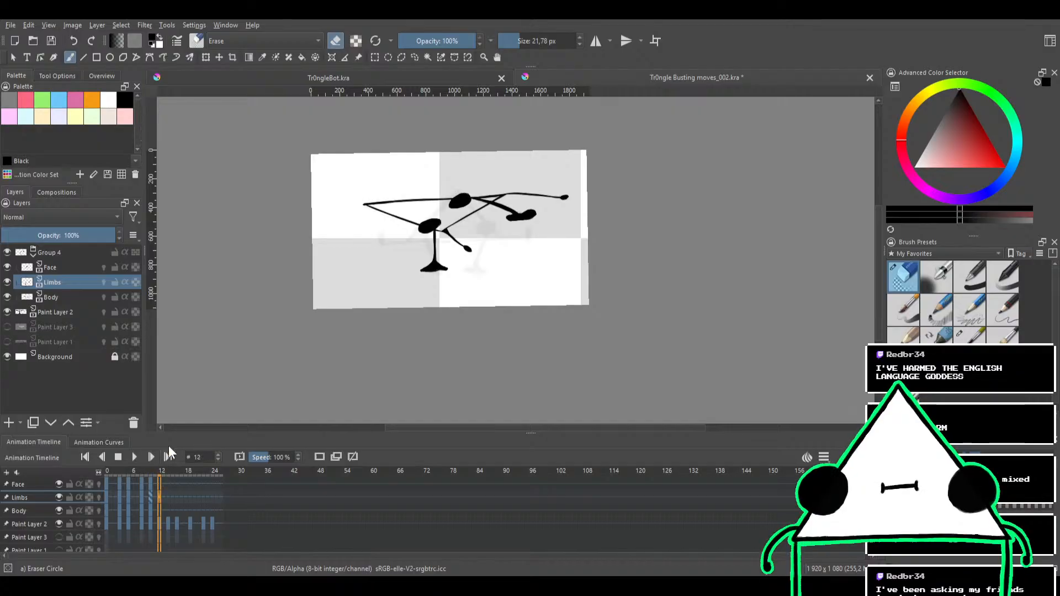
scroll(452, 275, "up", 5)
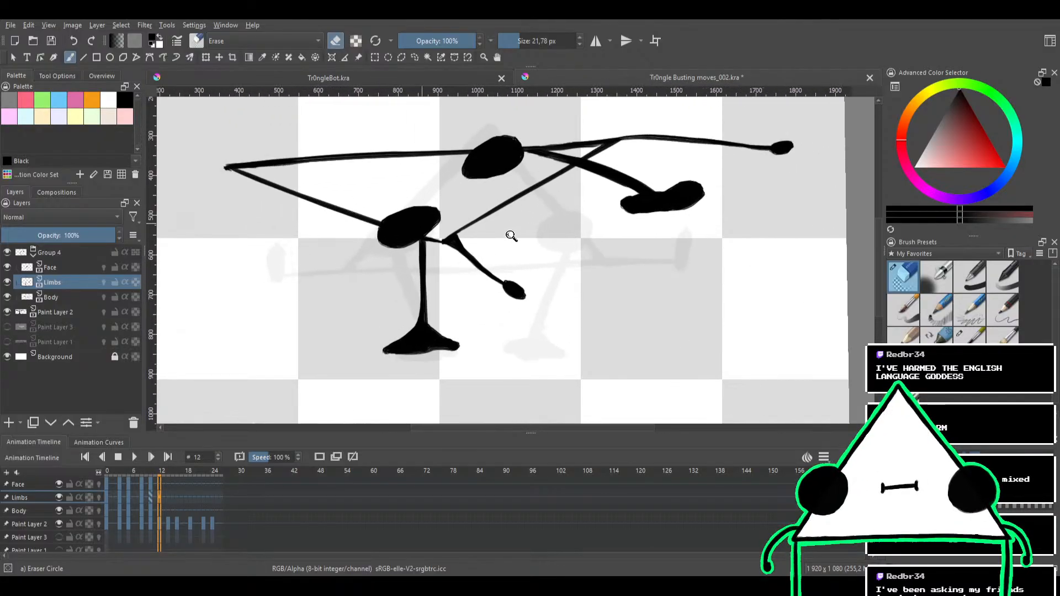
scroll(511, 234, "down", 2)
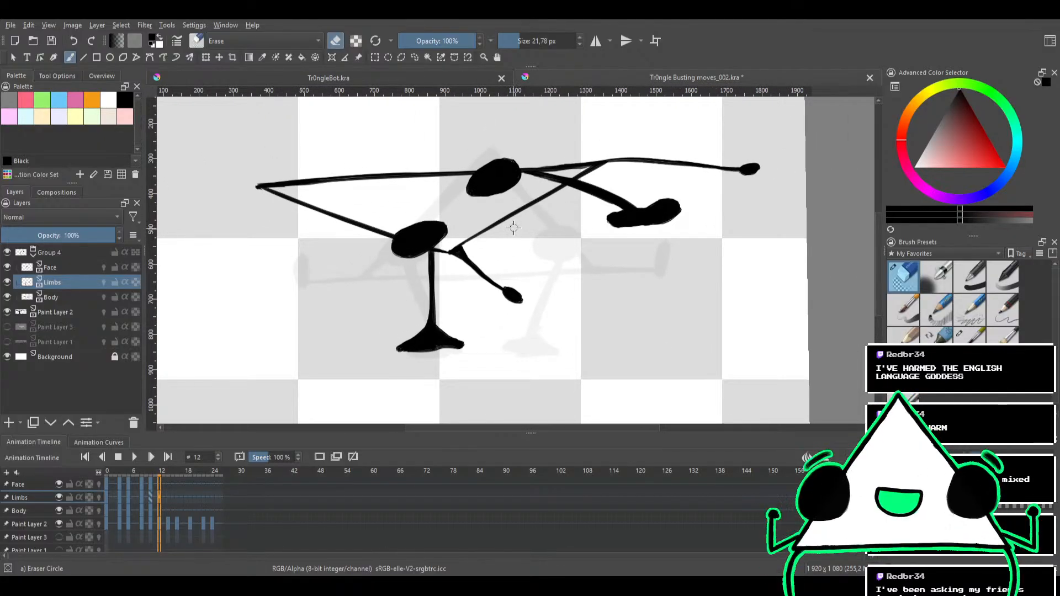
scroll(551, 215, "up", 1)
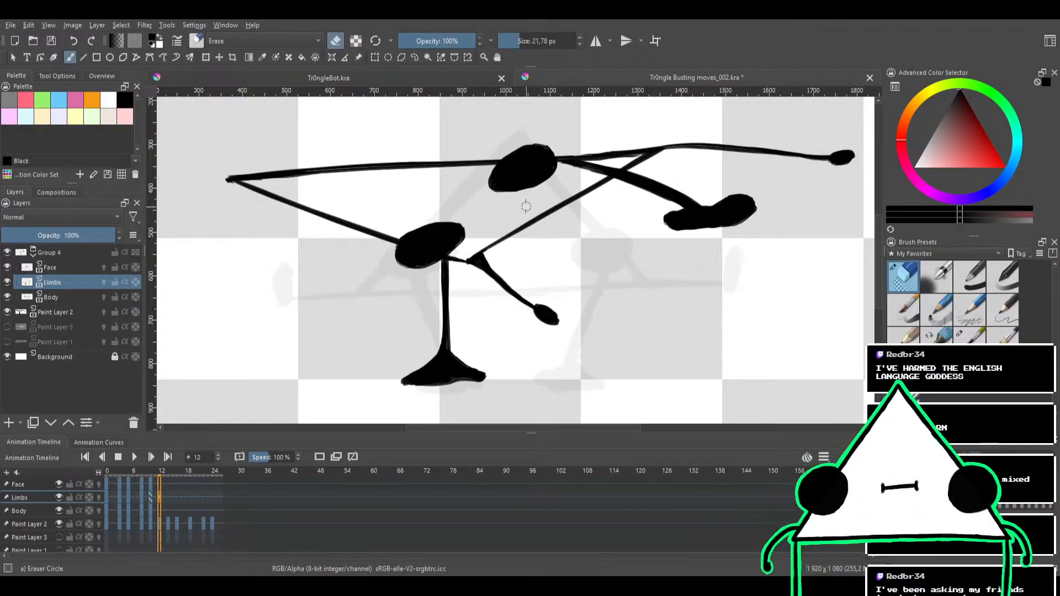
left_click_drag(443, 247, 437, 265)
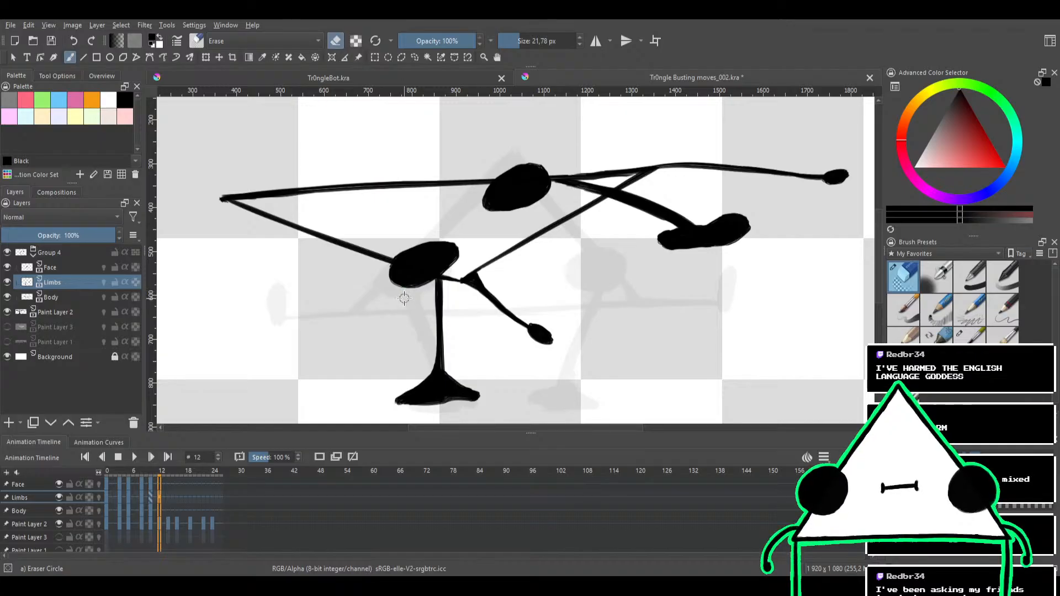
left_click(970, 334)
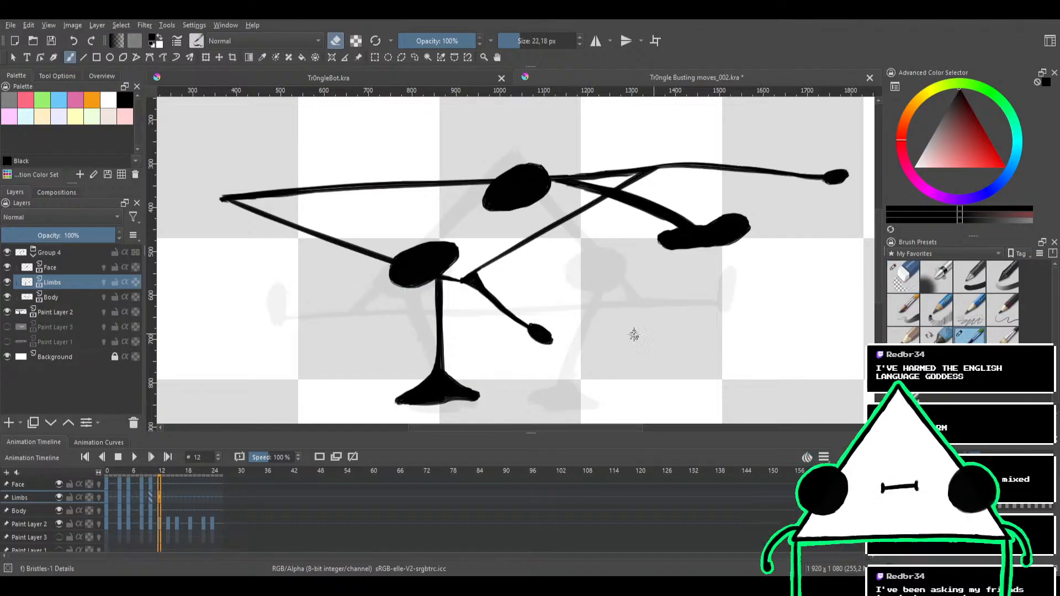
left_click(899, 279)
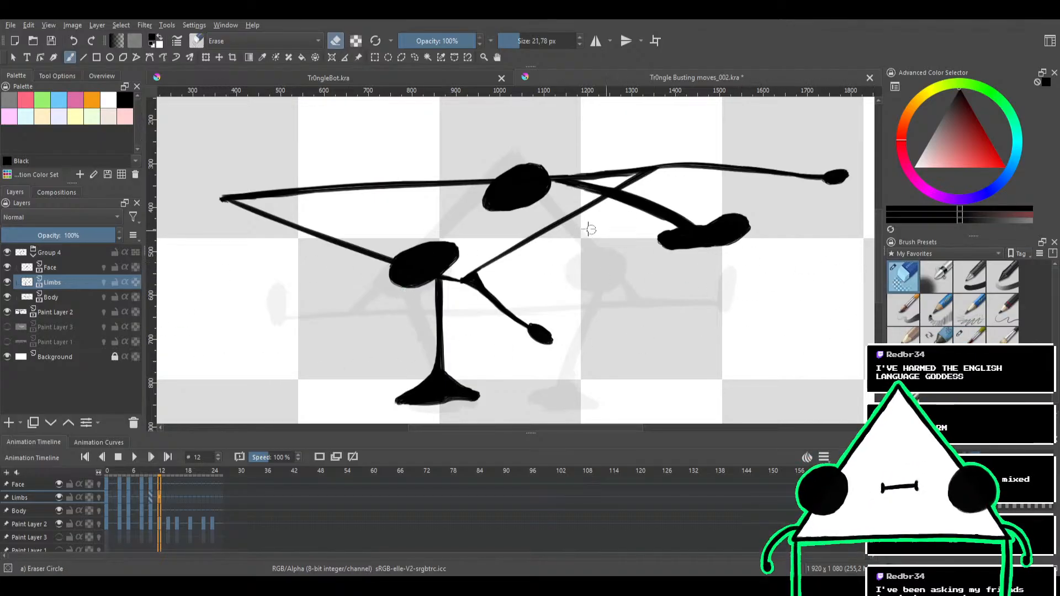
left_click_drag(488, 288, 519, 288)
mouse_move(561, 322)
left_mouse_down()
mouse_move(451, 390)
mouse_move(526, 360)
mouse_move(479, 367)
mouse_move(368, 436)
mouse_move(469, 408)
mouse_move(524, 353)
mouse_move(416, 370)
mouse_move(565, 296)
mouse_move(399, 342)
mouse_move(383, 331)
mouse_move(525, 269)
mouse_move(407, 291)
mouse_move(332, 287)
mouse_move(712, 238)
mouse_move(560, 248)
mouse_move(758, 240)
mouse_move(614, 225)
mouse_move(706, 215)
mouse_move(699, 195)
mouse_move(447, 195)
mouse_move(698, 166)
mouse_move(601, 169)
mouse_move(862, 177)
left_mouse_up()
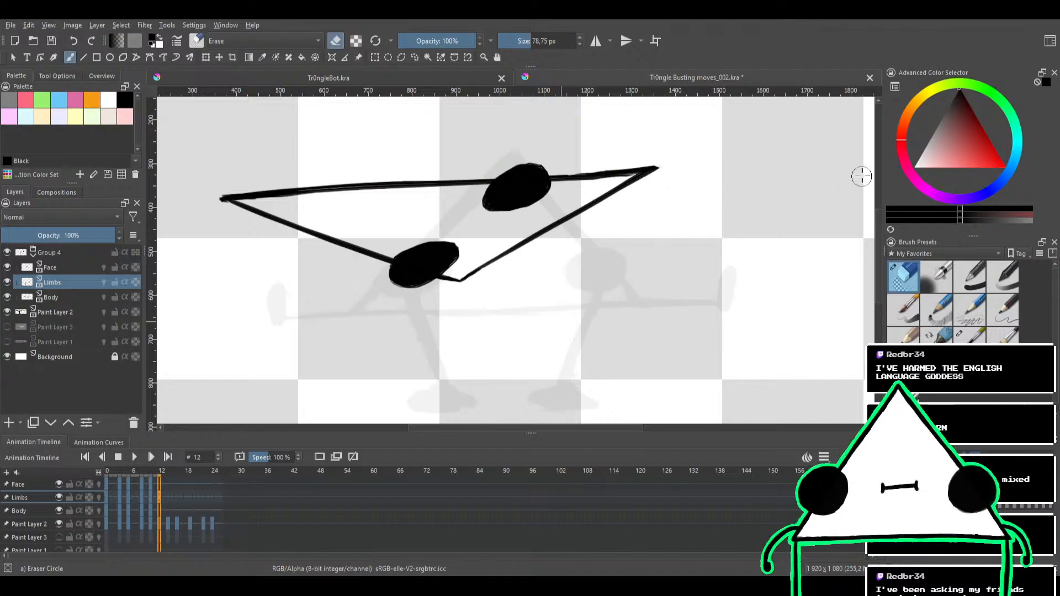
Erase the carried-over triangle outline on the Body layer and both eyes on the Face layer in frame 12
left_click(61, 298)
mouse_move(411, 322)
left_mouse_down()
mouse_move(547, 227)
mouse_move(460, 266)
mouse_move(689, 158)
mouse_move(504, 222)
mouse_move(515, 180)
mouse_move(605, 163)
mouse_move(300, 194)
mouse_move(432, 167)
mouse_move(212, 199)
mouse_move(218, 214)
mouse_move(377, 196)
mouse_move(408, 204)
mouse_move(231, 237)
mouse_move(245, 217)
mouse_move(420, 230)
mouse_move(270, 244)
mouse_move(462, 247)
mouse_move(225, 267)
mouse_move(392, 295)
mouse_move(476, 237)
mouse_move(378, 304)
mouse_move(466, 224)
mouse_move(433, 233)
mouse_move(471, 189)
left_mouse_up()
left_click(63, 269)
left_click(55, 283)
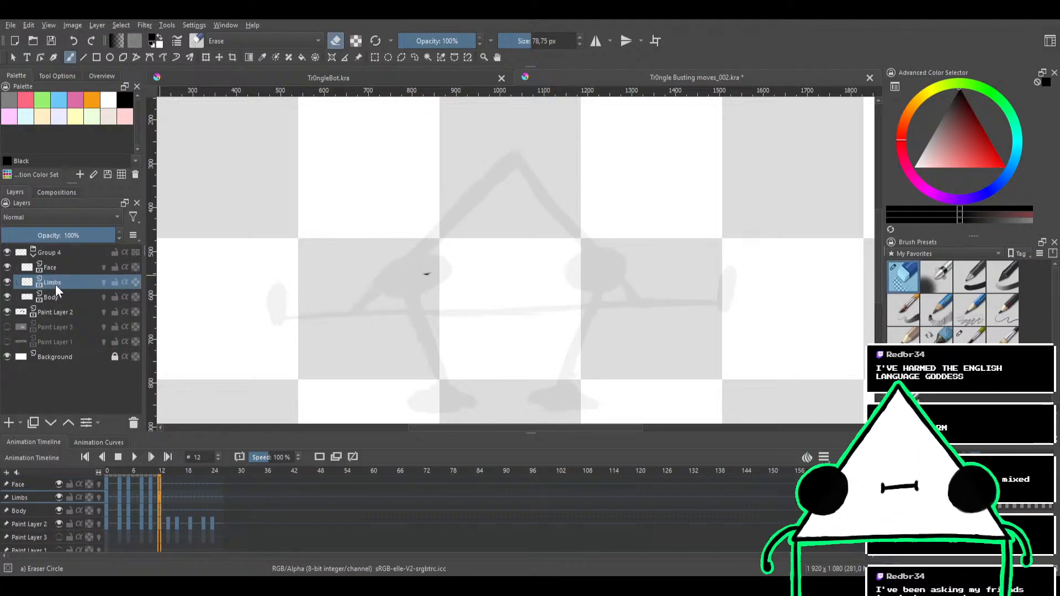
Ink the triangle's left edge over the frame 12 sketch on the Body layer with Bristles-1 Details at 22.18 px, redoing strokes that miss
left_click(74, 296)
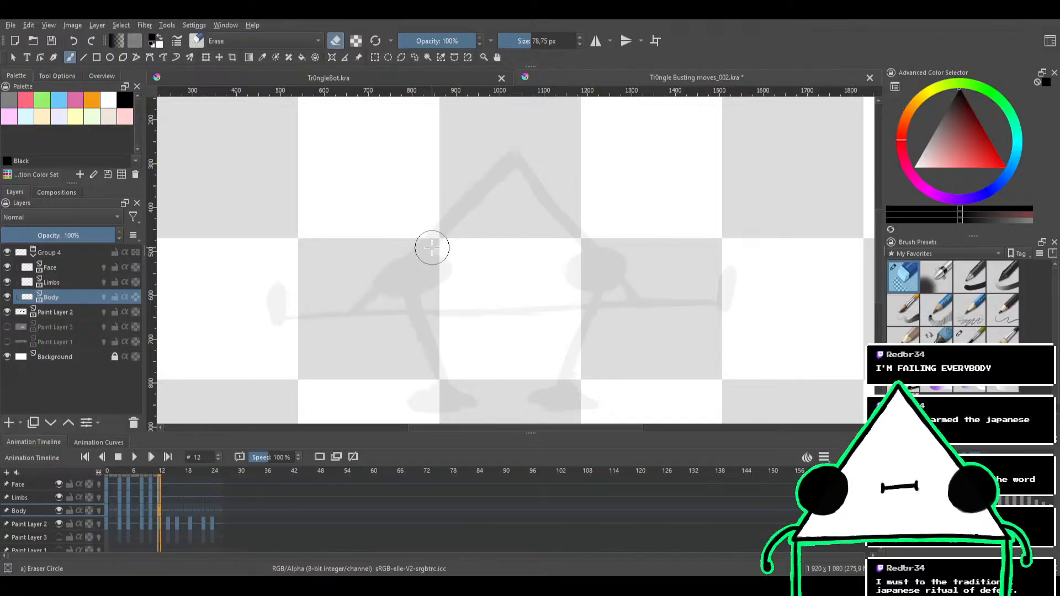
left_click(970, 334)
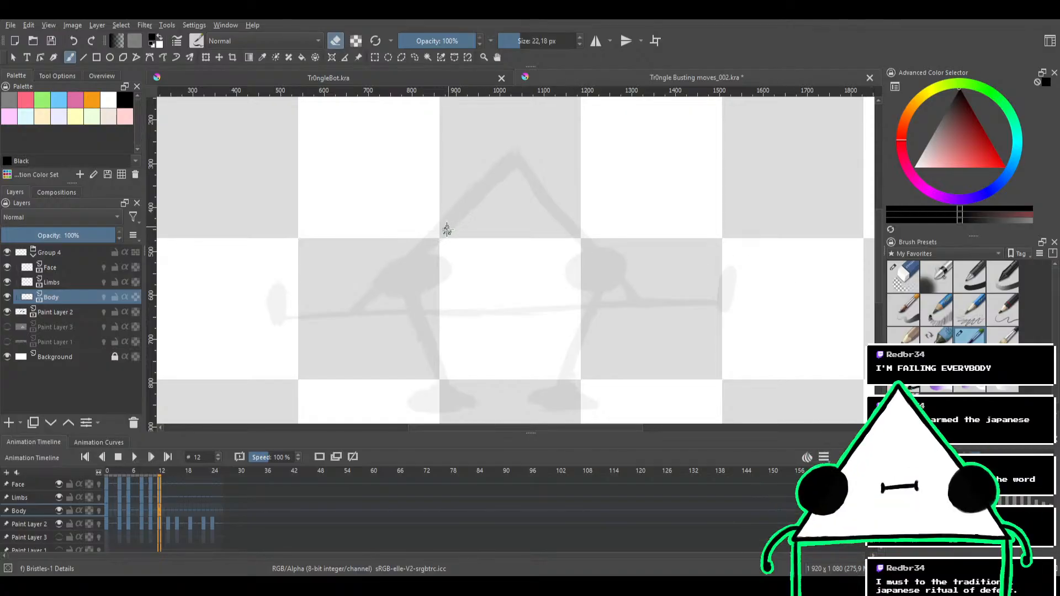
scroll(439, 231, "down", 1)
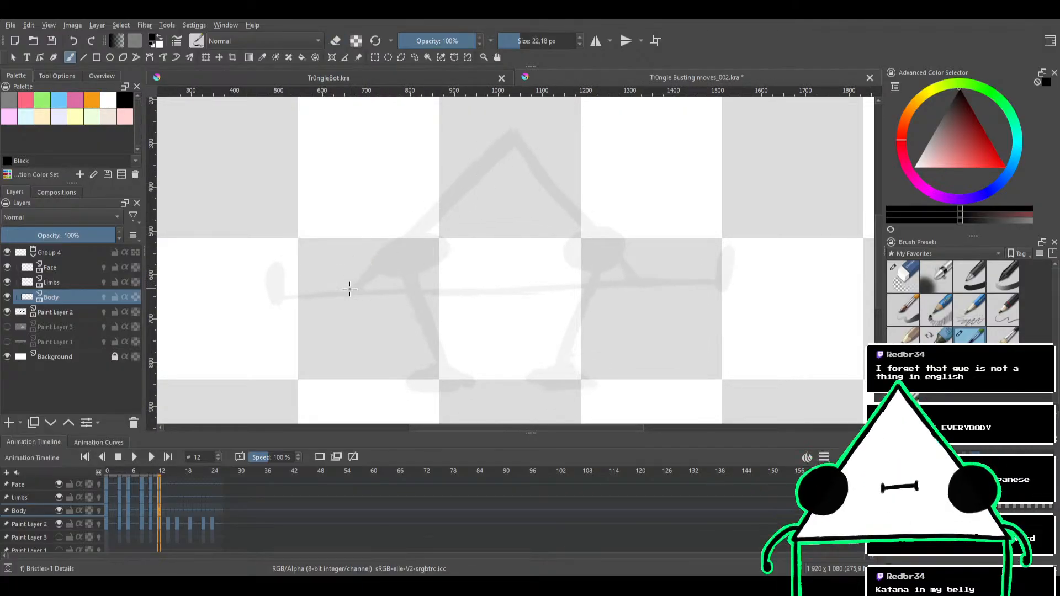
left_click_drag(349, 288, 490, 167)
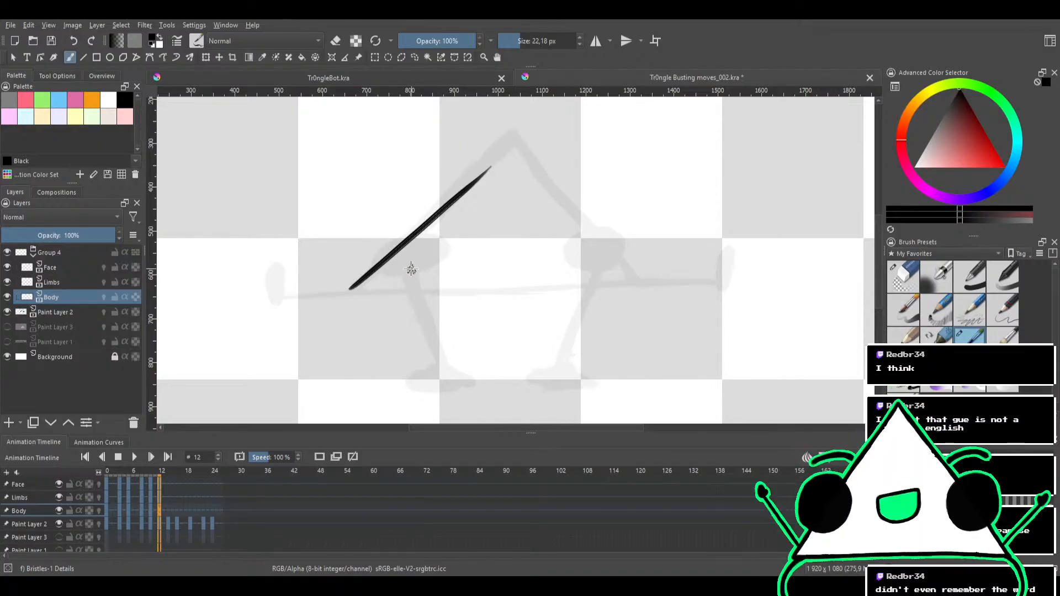
mouse_move(486, 204)
left_mouse_down()
mouse_move(489, 218)
mouse_move(559, 203)
mouse_move(539, 173)
mouse_move(535, 210)
left_mouse_up()
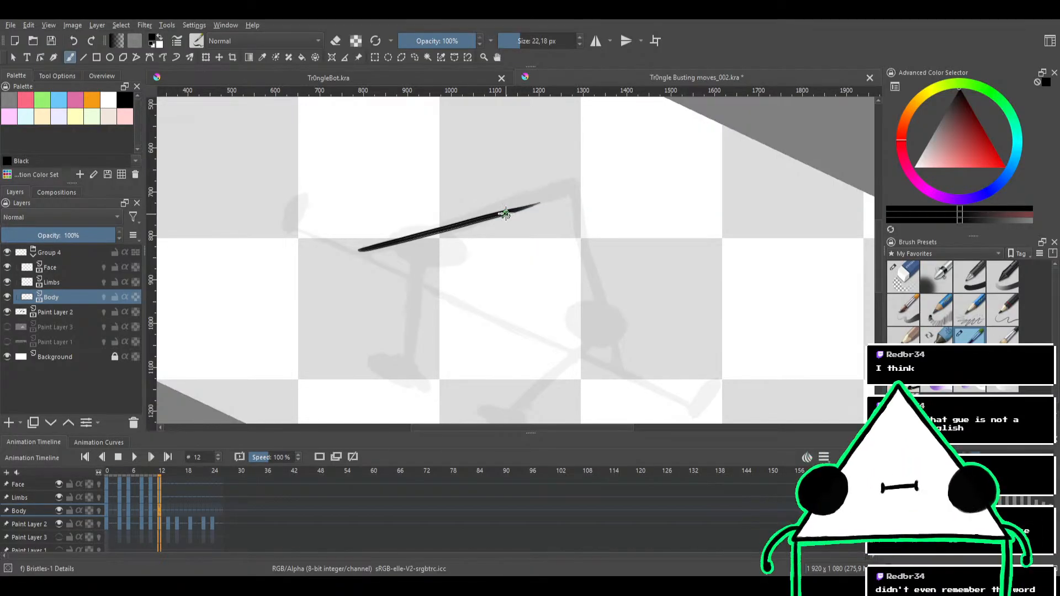
key("ctrl+z")
mouse_move(504, 213)
left_mouse_down()
mouse_move(470, 172)
mouse_move(491, 176)
mouse_move(473, 183)
left_mouse_up()
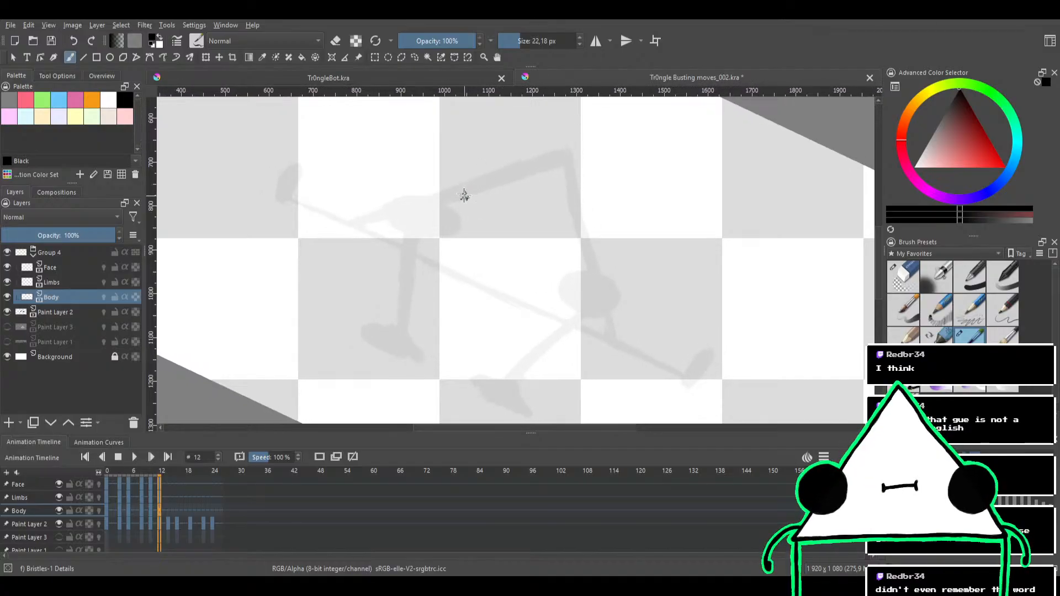
left_click_drag(354, 225, 526, 165)
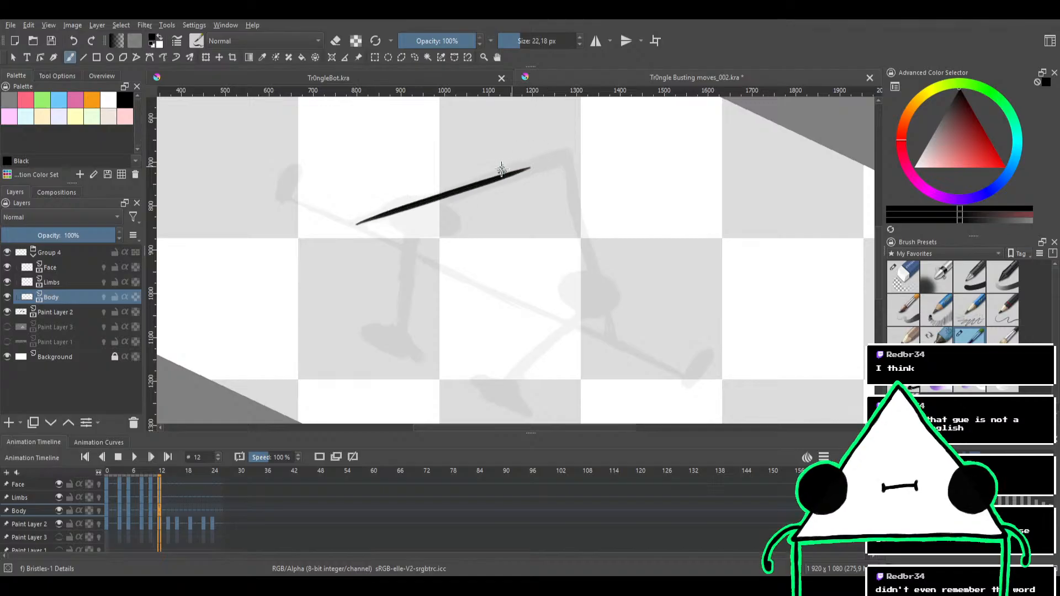
key("ctrl+z")
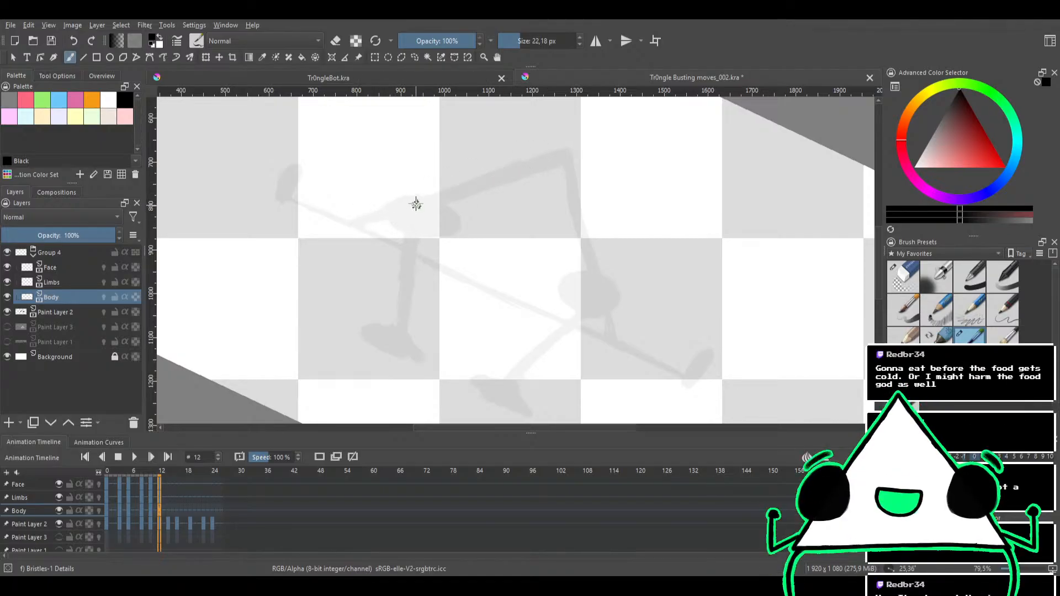
left_click_drag(454, 176, 399, 202)
left_click_drag(303, 249, 471, 194)
key("ctrl+z")
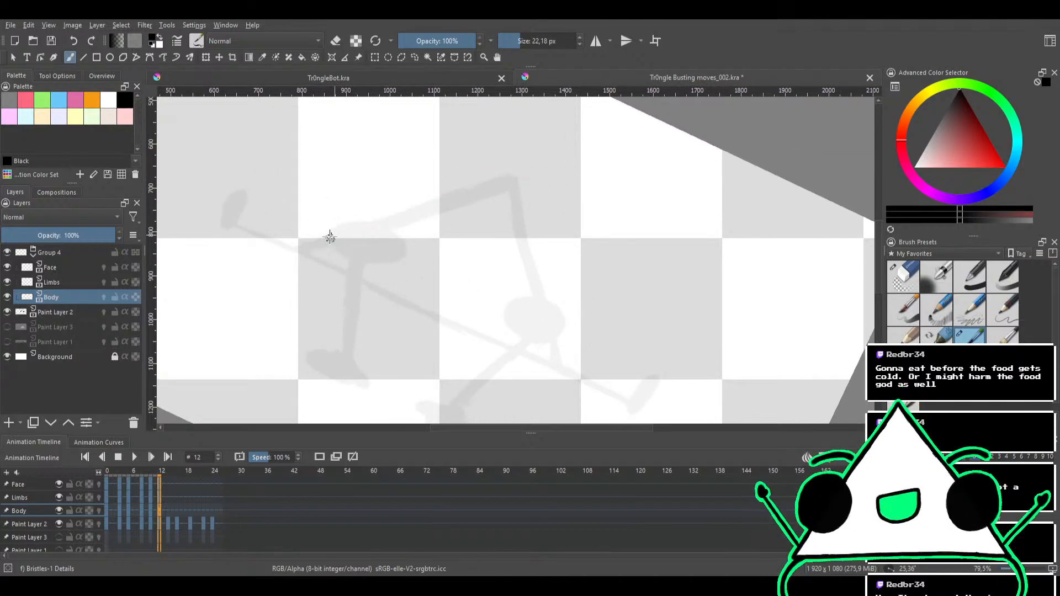
left_click_drag(303, 249, 509, 185)
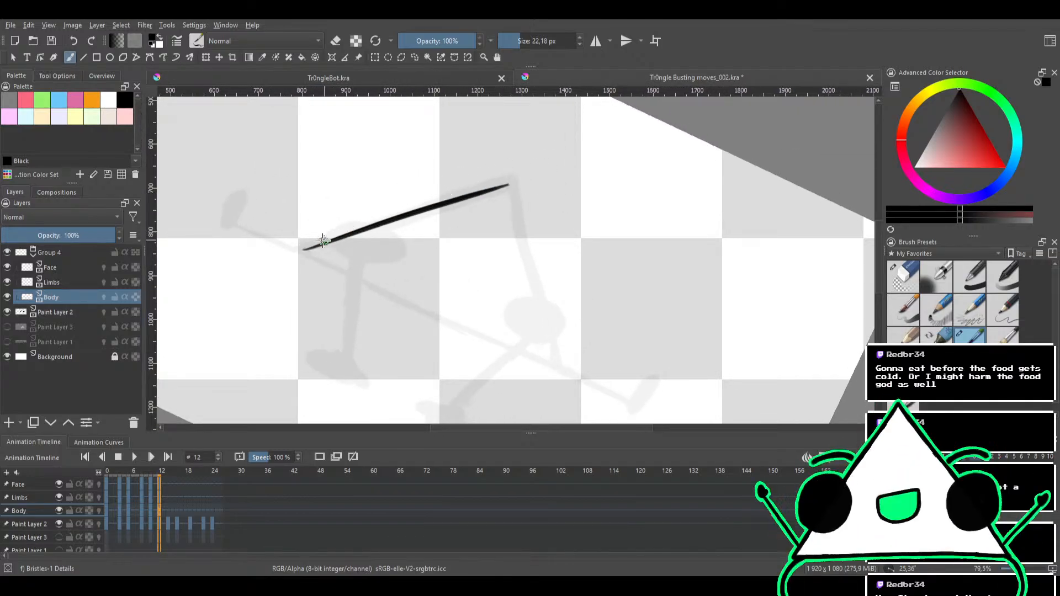
left_click_drag(305, 249, 505, 186)
key("ctrl+z")
key("ctrl+z")
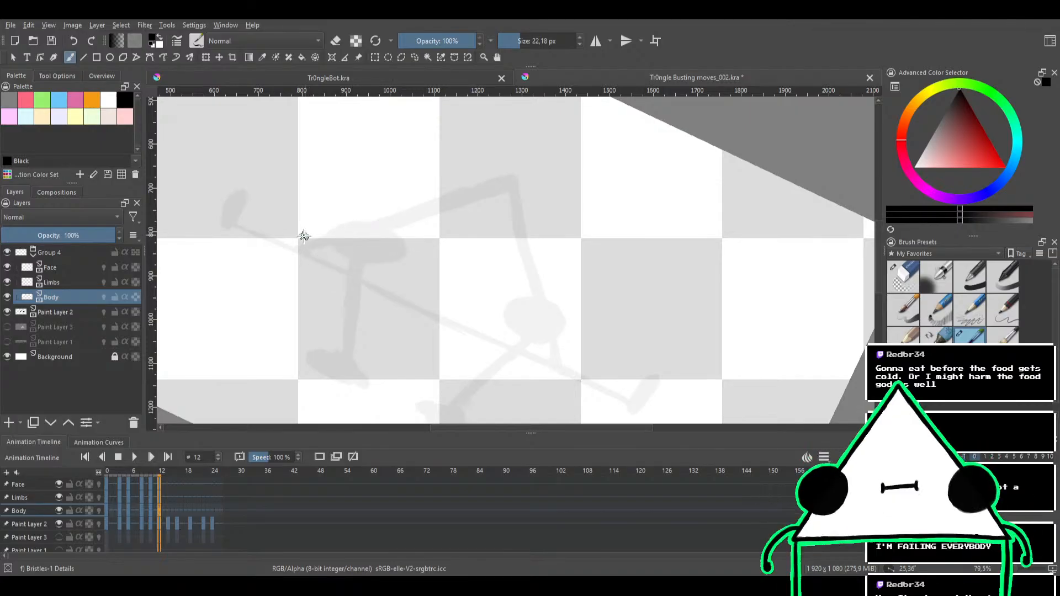
mouse_move(298, 245)
left_mouse_down()
mouse_move(517, 173)
mouse_move(465, 185)
mouse_move(489, 172)
mouse_move(505, 168)
mouse_move(482, 189)
mouse_move(509, 179)
mouse_move(483, 188)
mouse_move(528, 188)
mouse_move(507, 164)
mouse_move(413, 165)
mouse_move(585, 217)
mouse_move(554, 128)
mouse_move(606, 182)
mouse_move(491, 156)
mouse_move(382, 268)
mouse_move(467, 170)
left_mouse_up()
Compare a trial stroke for the triangle's right edge against the sketch by undoing and redoing it, and remove it
key("ctrl+z")
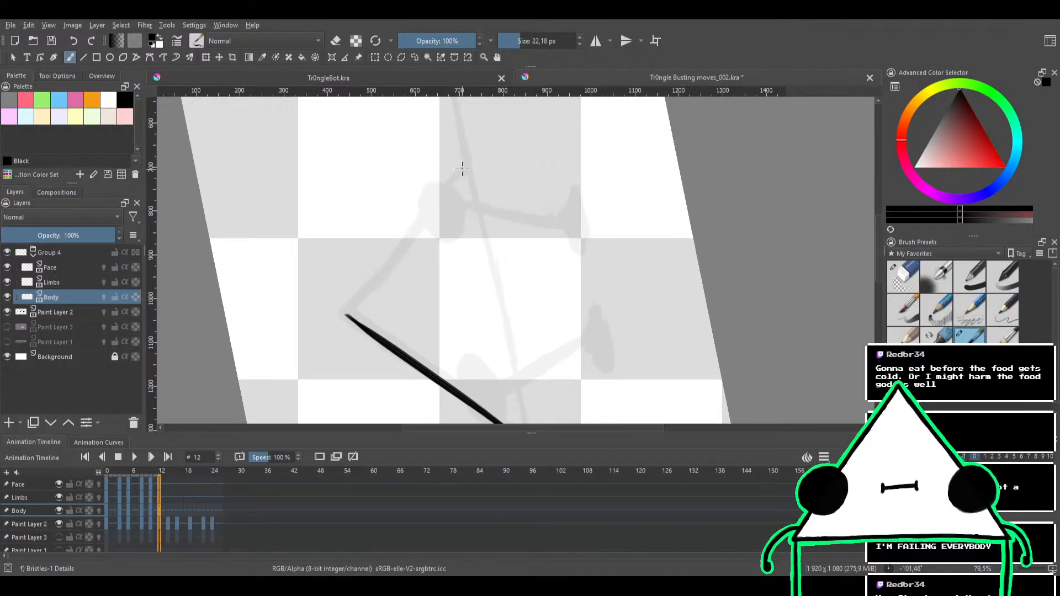
key("ctrl+shift+z")
key("ctrl+z")
key("ctrl+shift+z")
key("ctrl+z")
key("ctrl+shift+z")
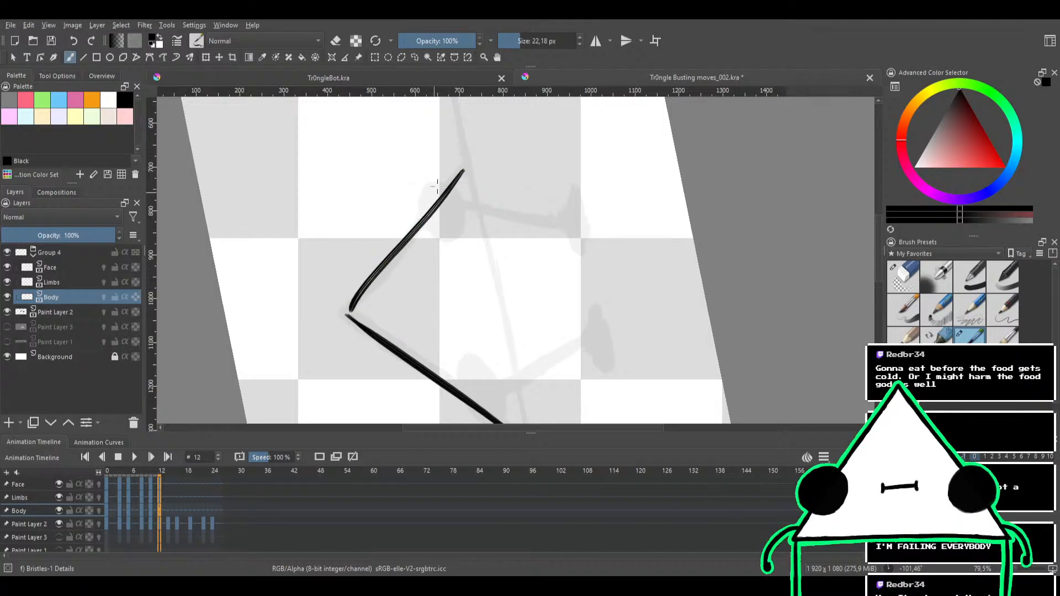
key("ctrl+z")
Try inking the triangle's right edge between its lower-right corner and apex on the Body layer, undoing each trial stroke
left_click_drag(459, 168, 527, 190)
mouse_move(535, 138)
left_mouse_down()
mouse_move(523, 184)
mouse_move(587, 171)
mouse_move(539, 157)
mouse_move(610, 197)
mouse_move(596, 182)
mouse_move(293, 283)
left_mouse_up()
key("ctrl+z")
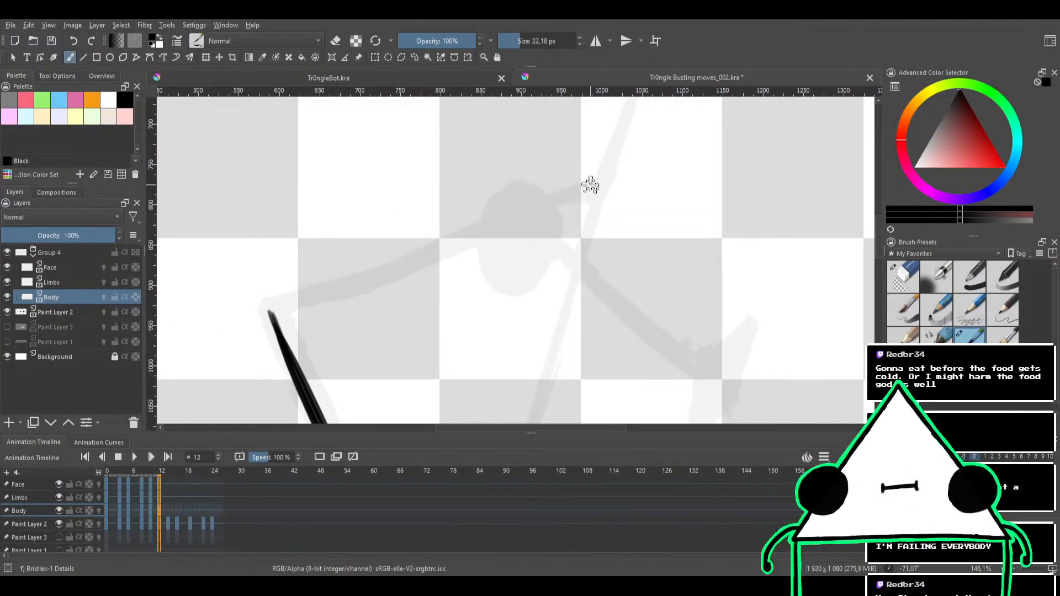
left_click_drag(594, 189, 366, 272)
key("ctrl+z")
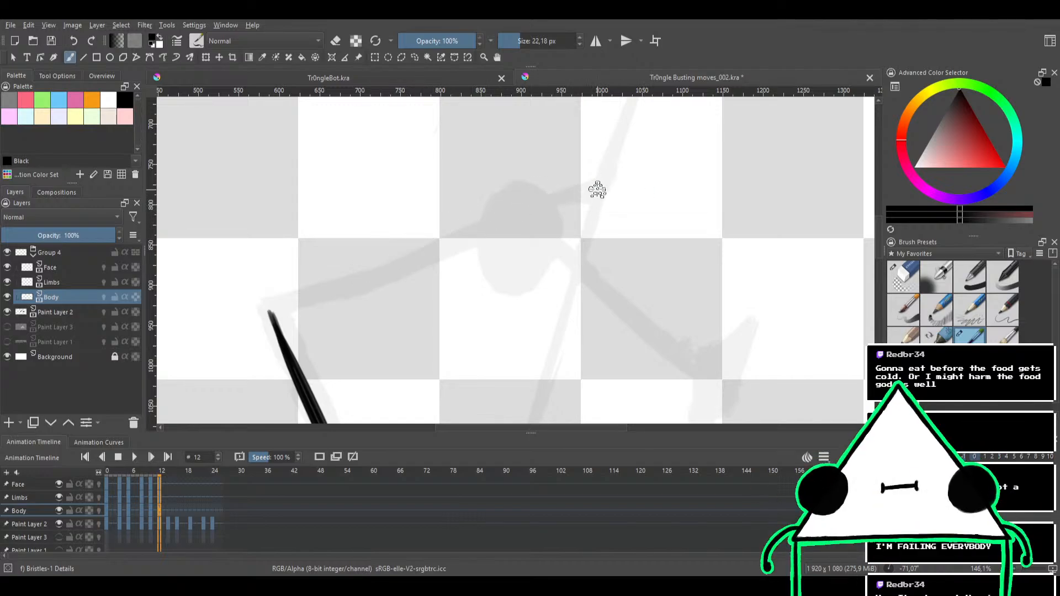
left_click_drag(598, 190, 319, 273)
key("ctrl+z")
left_click_drag(599, 188, 255, 305)
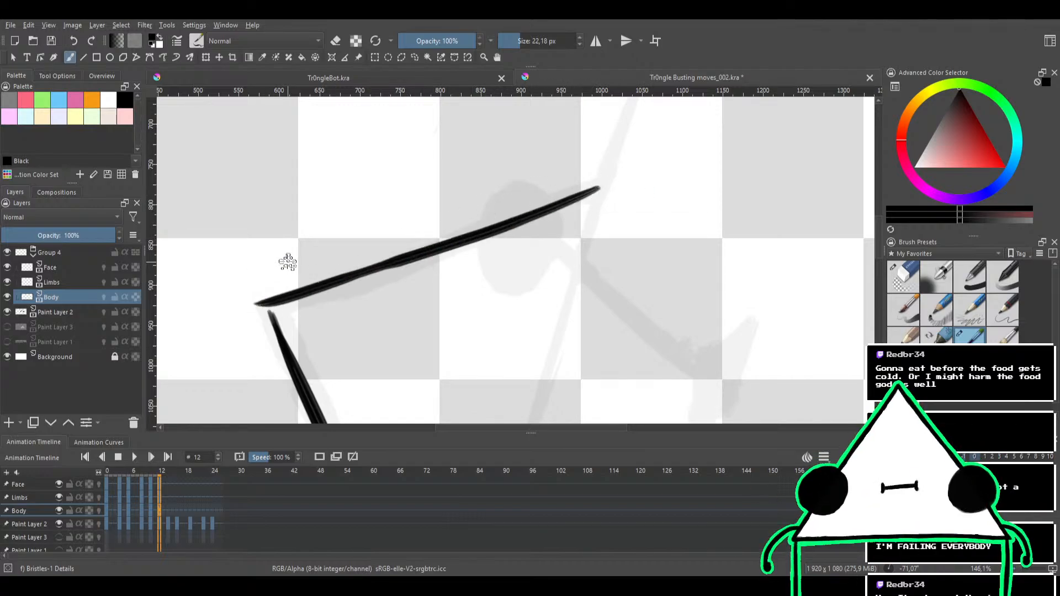
key("ctrl+z")
left_click_drag(546, 207, 331, 293)
key("ctrl+z")
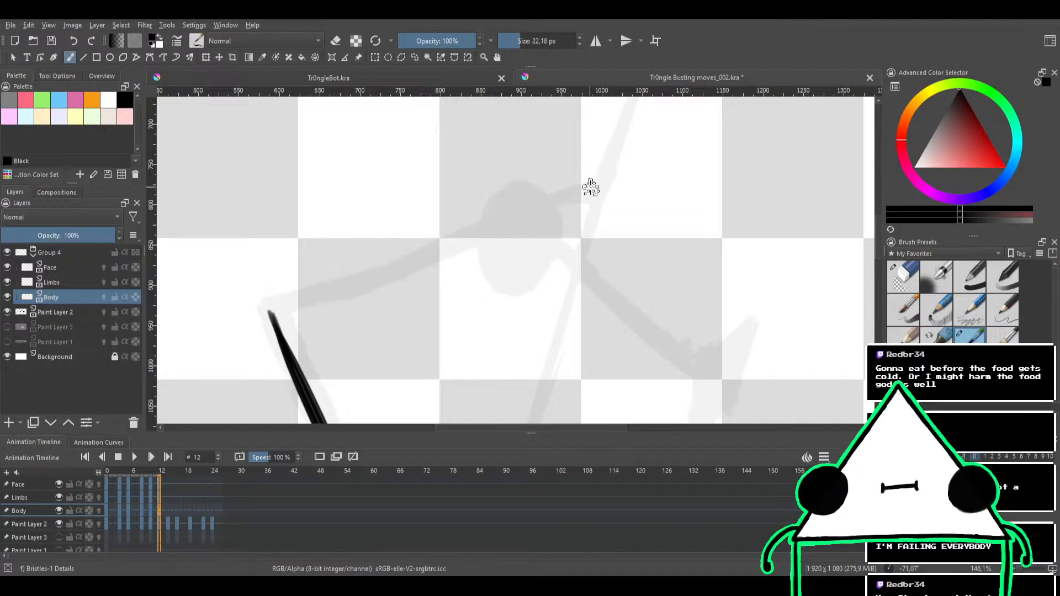
left_click_drag(591, 184, 288, 287)
key("ctrl+z")
mouse_move(591, 191)
left_mouse_down()
mouse_move(234, 300)
mouse_move(282, 300)
mouse_move(548, 193)
mouse_move(190, 369)
left_mouse_up()
key("ctrl+z")
key("ctrl+z")
key("ctrl+z")
left_click_drag(550, 205, 279, 304)
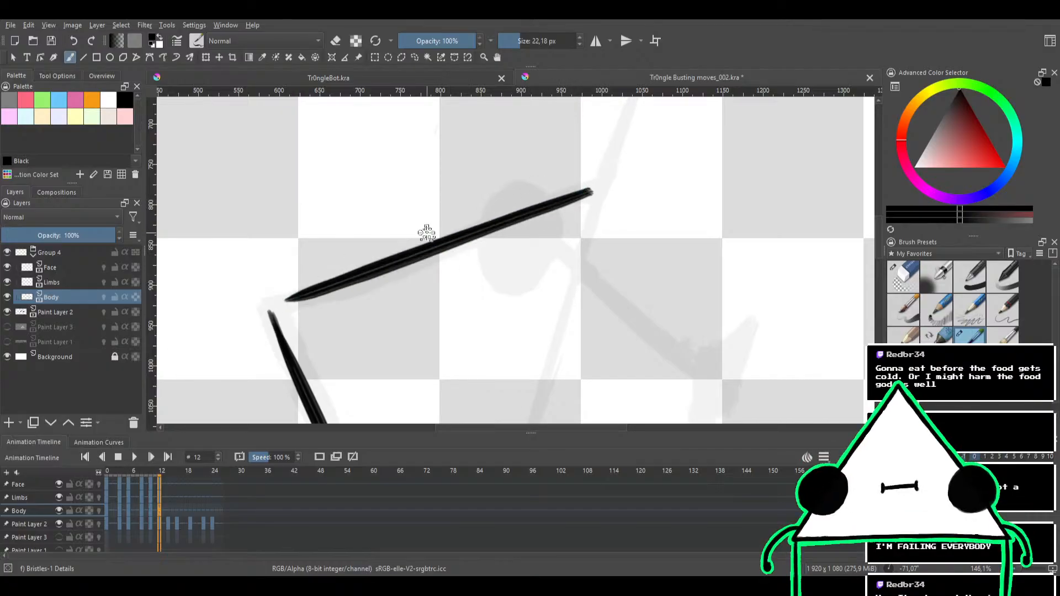
key("ctrl+z")
left_click_drag(588, 190, 241, 296)
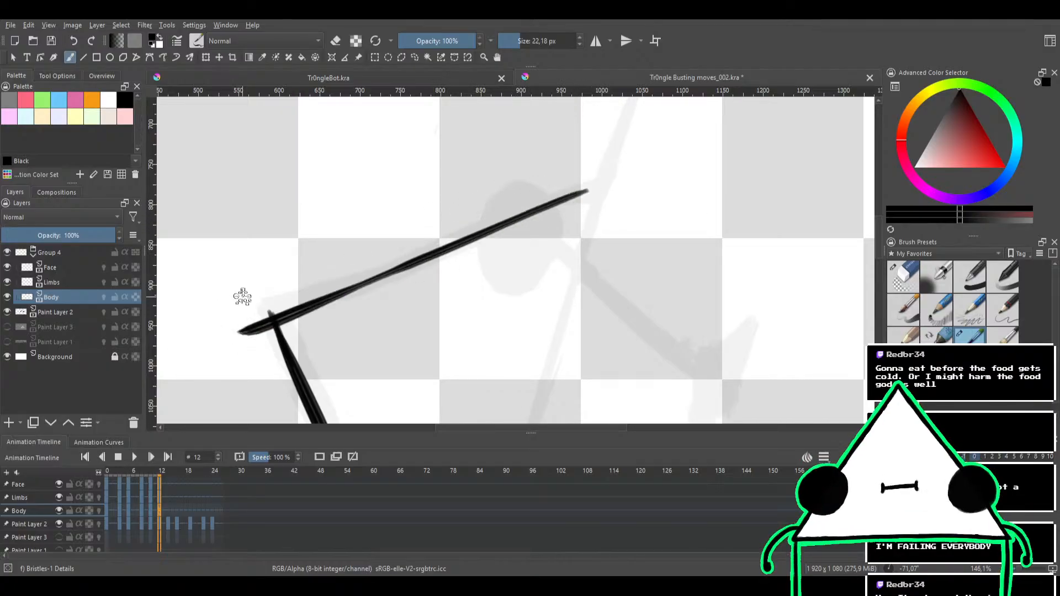
key("ctrl+z")
left_click_drag(563, 194, 272, 313)
key("ctrl+z")
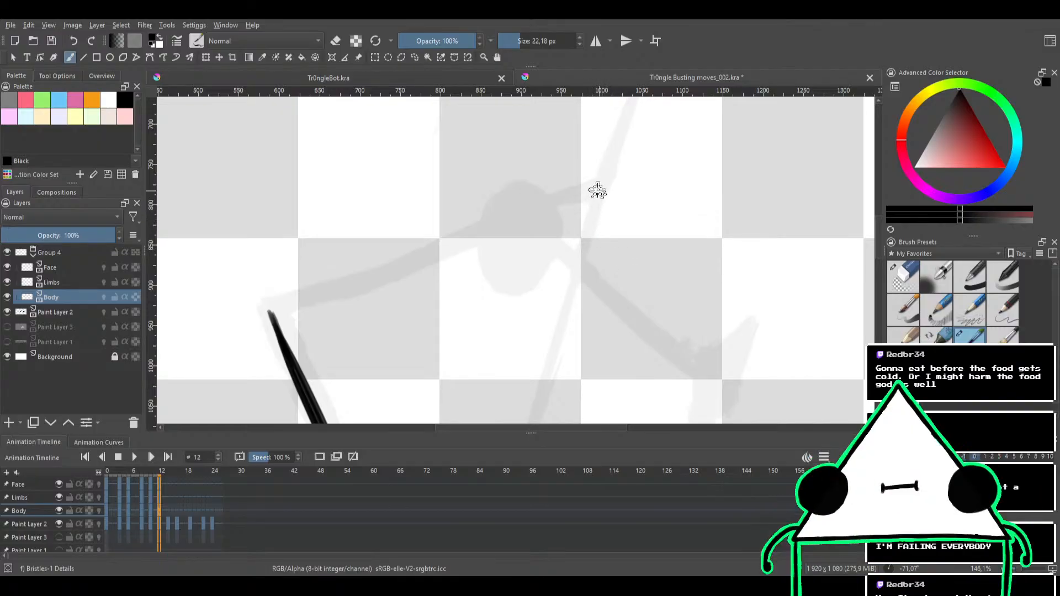
left_click_drag(590, 196, 281, 327)
key("ctrl+z")
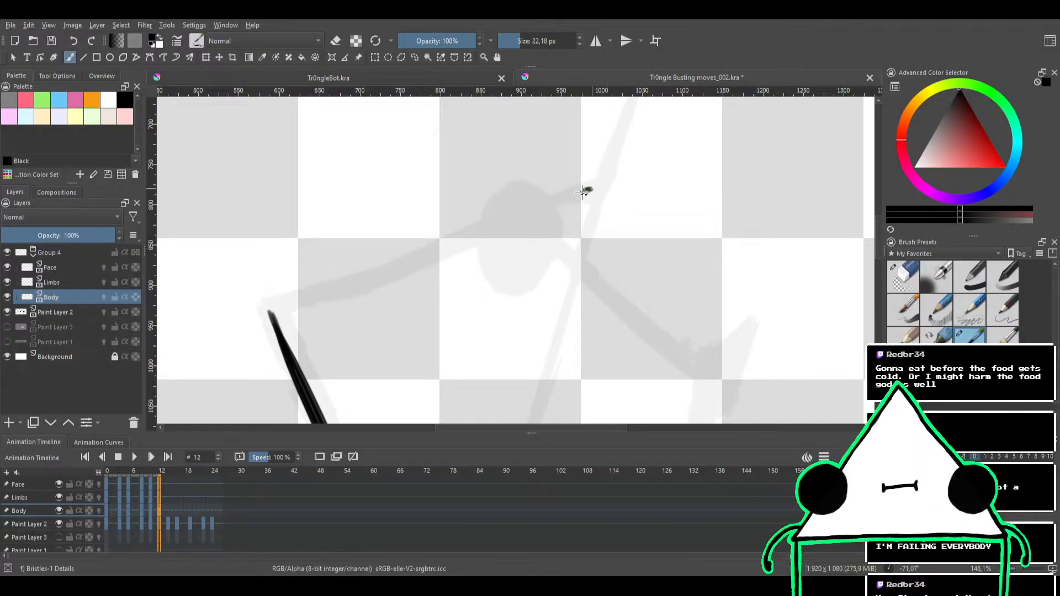
left_click_drag(587, 189, 265, 303)
key("ctrl+z")
left_click_drag(586, 190, 223, 345)
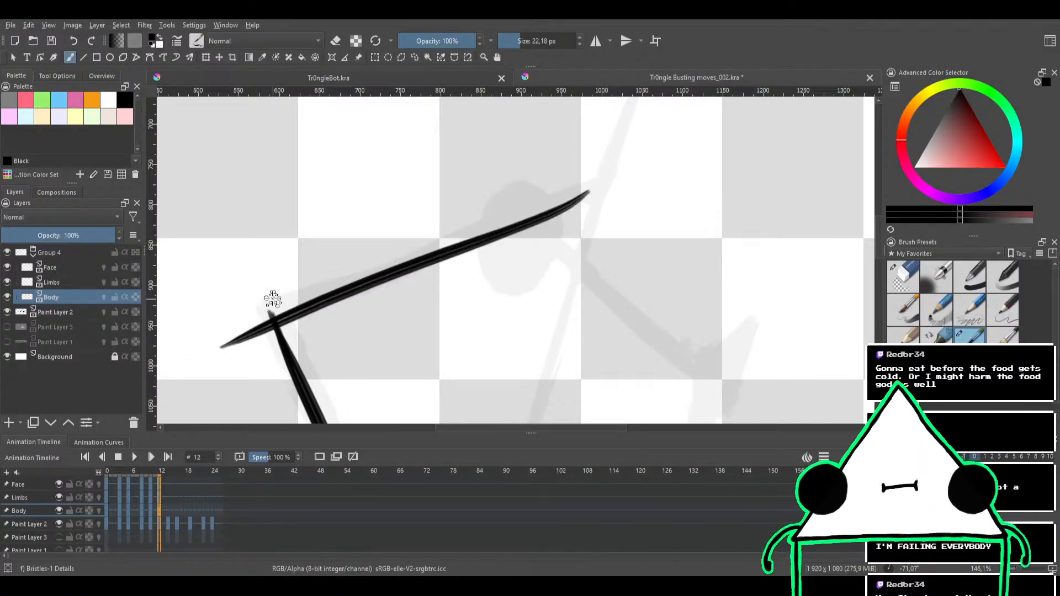
key("ctrl+z")
left_click_drag(592, 189, 241, 315)
key("ctrl+z")
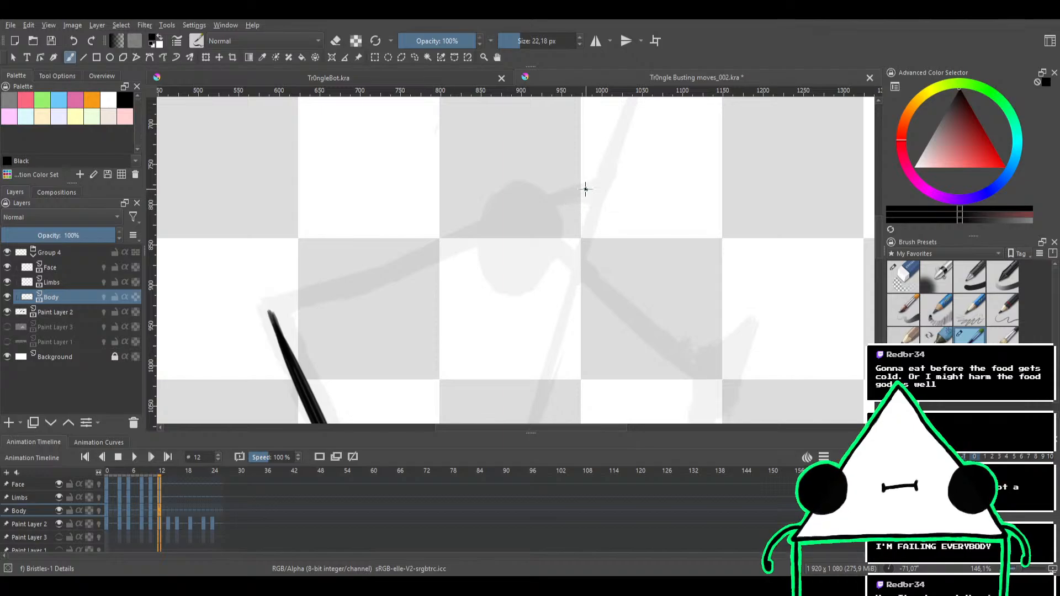
left_click_drag(586, 190, 271, 309)
key("ctrl+z")
mouse_move(528, 182)
left_mouse_down()
mouse_move(487, 390)
mouse_move(366, 336)
mouse_move(612, 237)
mouse_move(320, 284)
mouse_move(423, 265)
mouse_move(647, 253)
left_mouse_up()
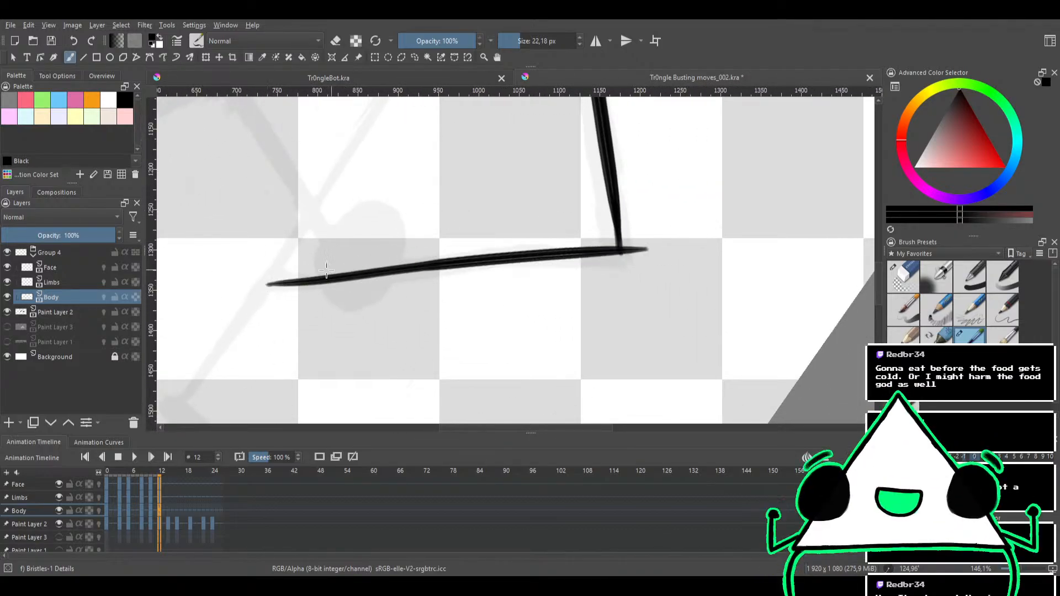
key("ctrl+z")
left_click_drag(265, 283, 653, 255)
key("ctrl+z")
mouse_move(265, 284)
left_mouse_down()
mouse_move(561, 244)
mouse_move(579, 255)
left_mouse_up()
key("ctrl+z")
left_click_drag(273, 285, 632, 243)
key("ctrl+z")
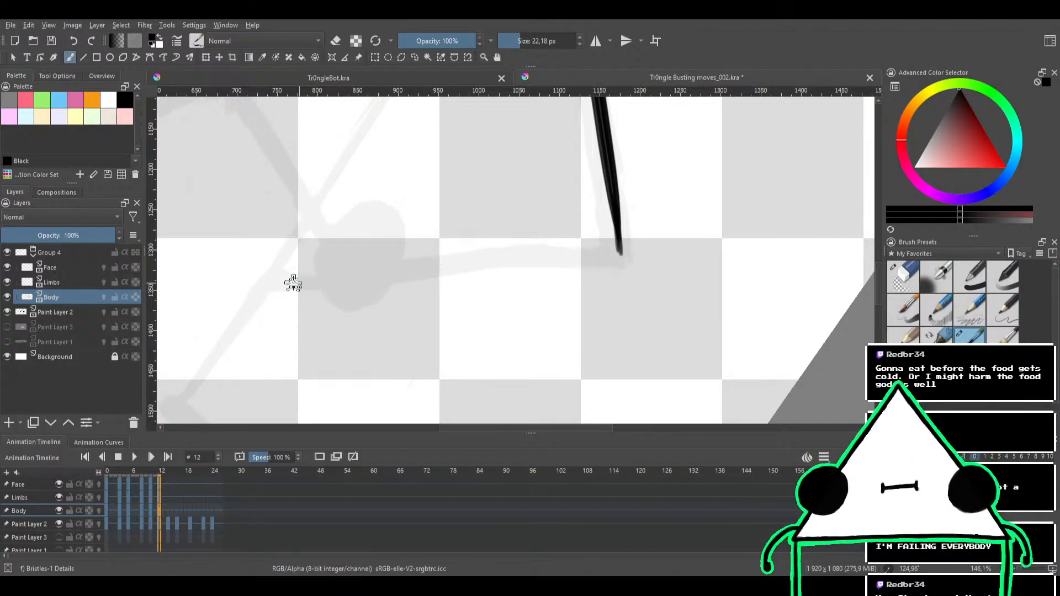
Ink the triangle's right edge up to the apex over the frame 12 sketch and erase the excess ink where the edges meet
mouse_move(276, 285)
left_mouse_down()
mouse_move(638, 252)
mouse_move(551, 203)
mouse_move(593, 184)
mouse_move(601, 162)
left_mouse_up()
key("e")
mouse_move(592, 188)
left_mouse_down()
mouse_move(556, 281)
mouse_move(596, 201)
left_mouse_up()
mouse_move(636, 114)
left_mouse_down()
mouse_move(605, 235)
mouse_move(492, 184)
mouse_move(461, 234)
left_mouse_up()
key("e")
Thicken both edges near the triangle's apex with Bristles-1 Details so they join in a solid corner
mouse_move(494, 201)
left_mouse_down()
mouse_move(459, 239)
mouse_move(508, 197)
mouse_move(467, 187)
mouse_move(436, 216)
left_mouse_up()
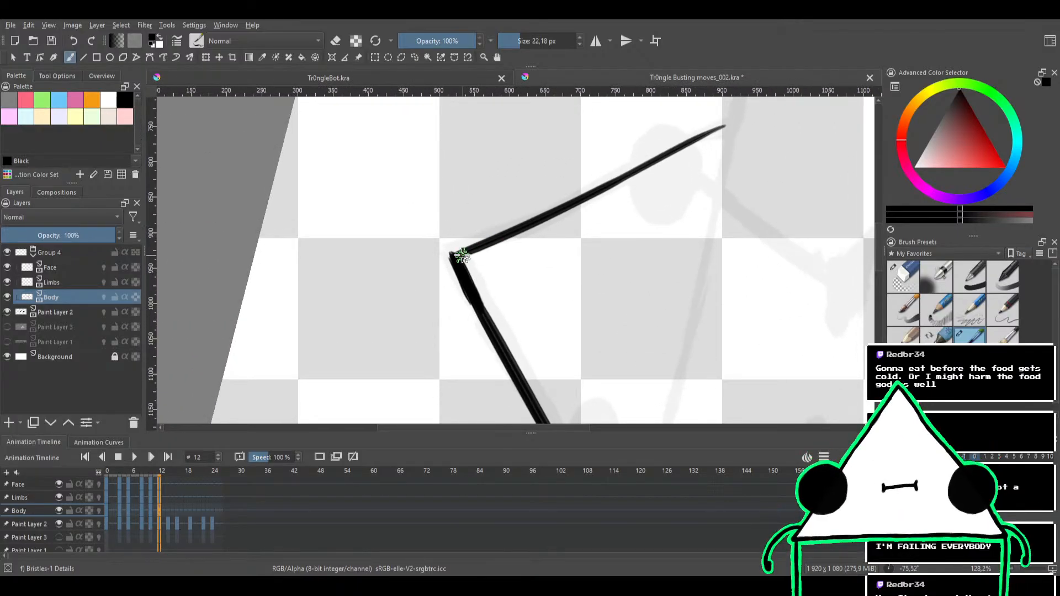
mouse_move(462, 254)
left_mouse_down()
mouse_move(552, 211)
mouse_move(478, 246)
mouse_move(566, 224)
mouse_move(524, 263)
left_mouse_up()
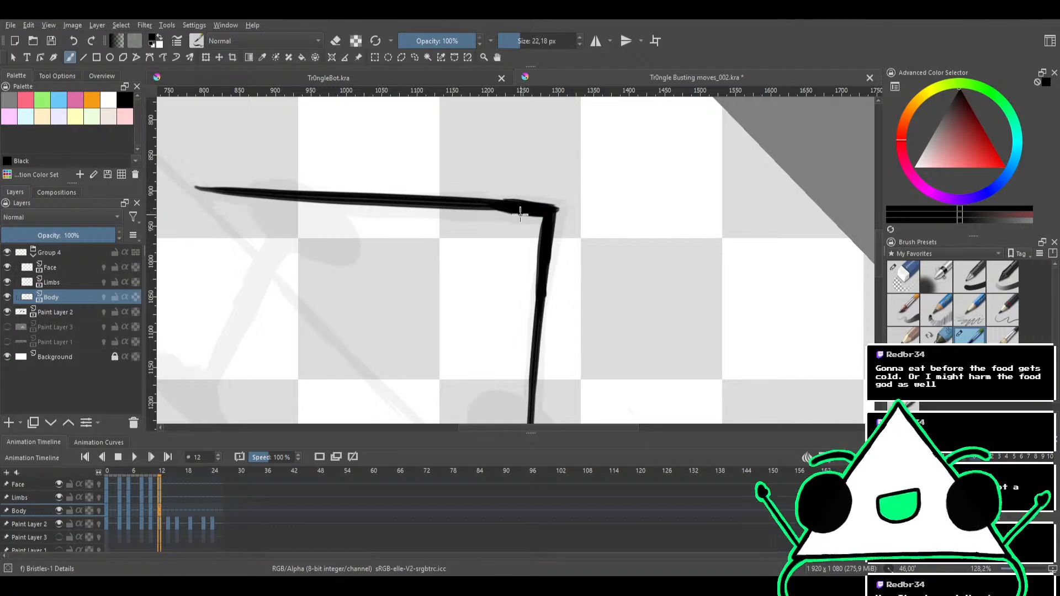
left_click_drag(543, 194, 525, 226)
left_click_drag(526, 226, 555, 183)
Trim the uneven ink around the apex with the brush in eraser mode, and touch up its left side with ink
key("e")
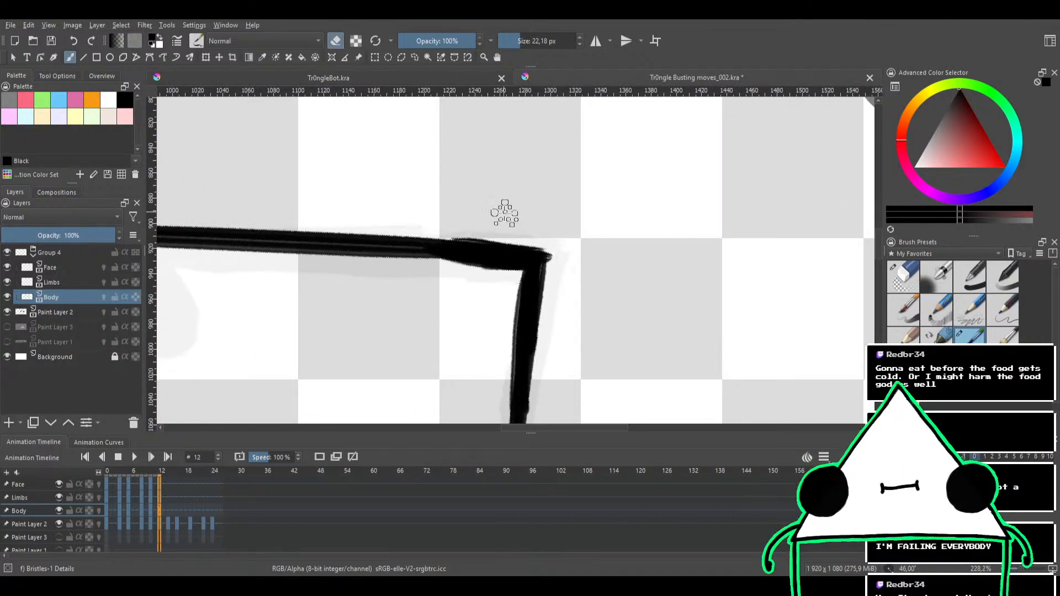
left_click_drag(451, 238, 456, 228)
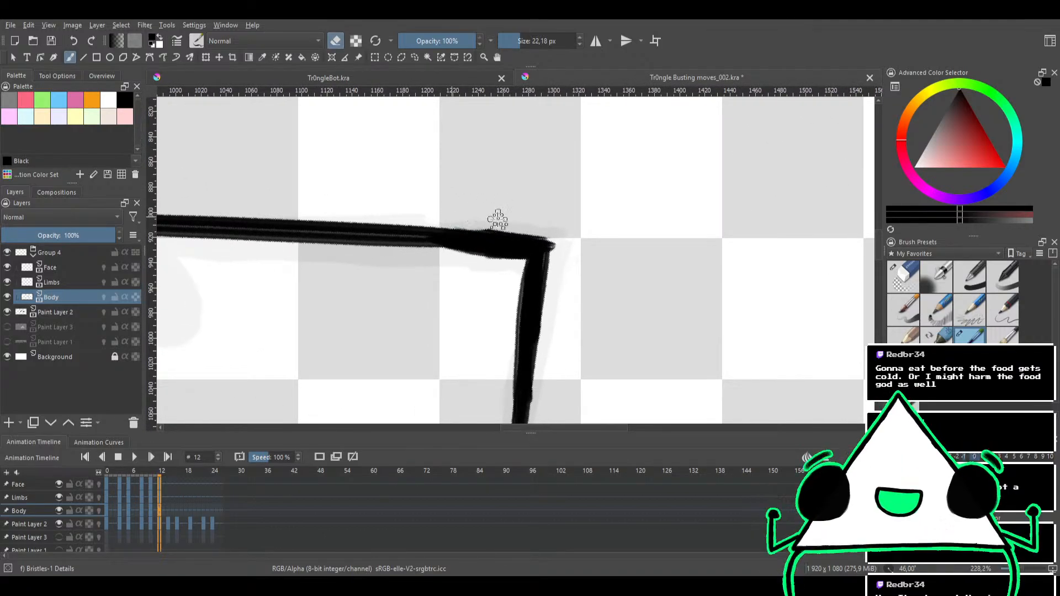
left_click_drag(564, 228, 557, 265)
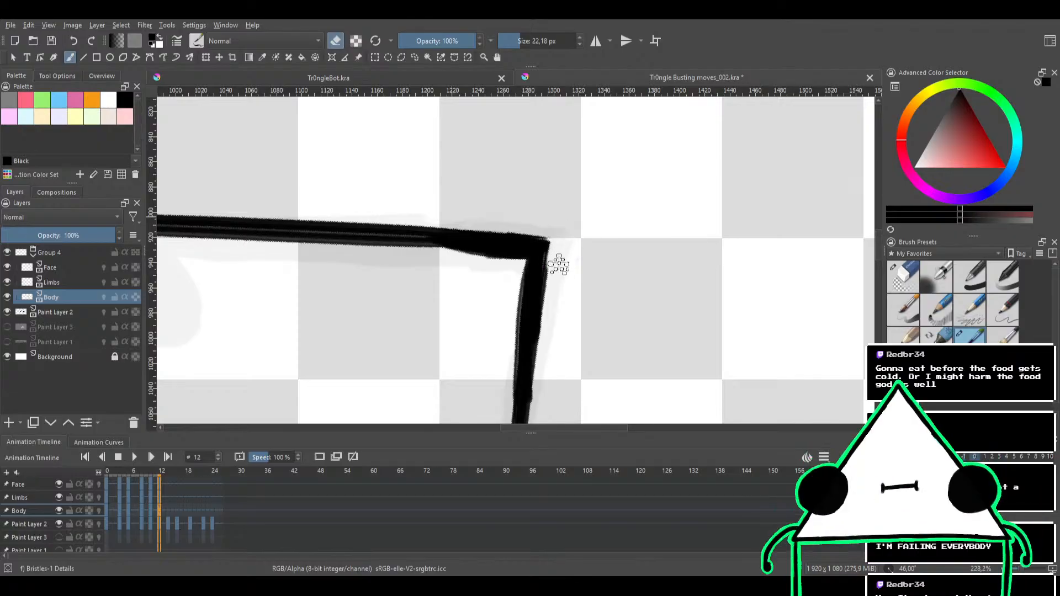
mouse_move(588, 231)
left_mouse_down()
mouse_move(599, 161)
mouse_move(451, 201)
left_mouse_up()
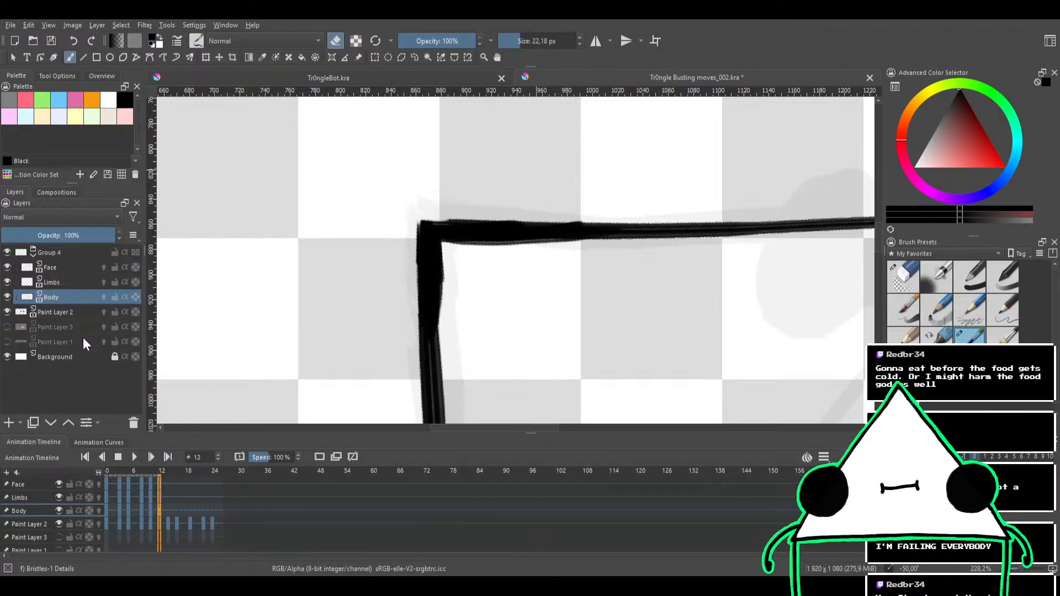
left_click_drag(527, 218, 591, 213)
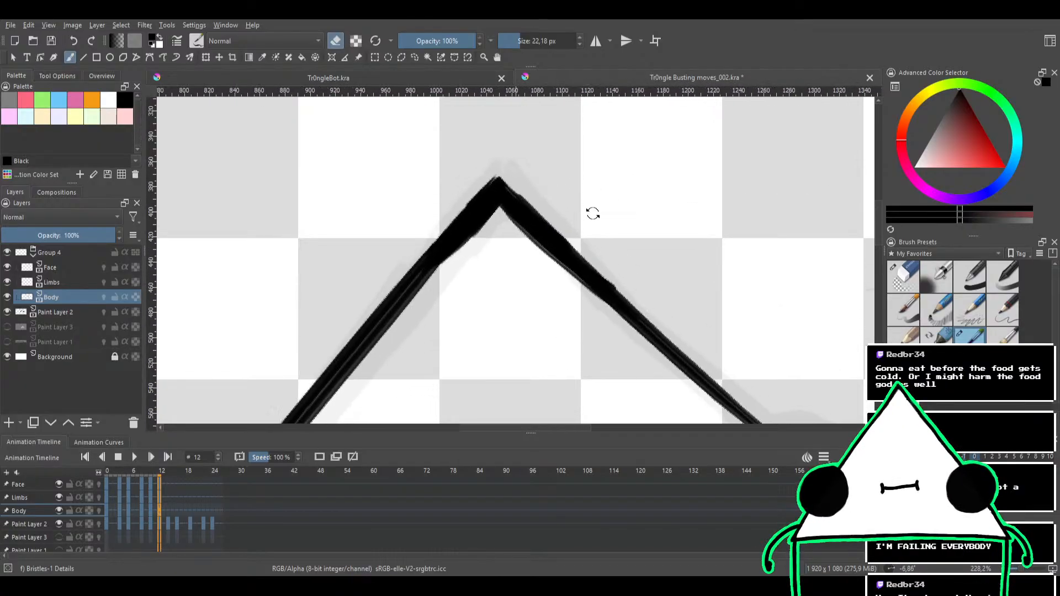
left_click_drag(465, 229, 405, 274)
key("ctrl+z")
key("e")
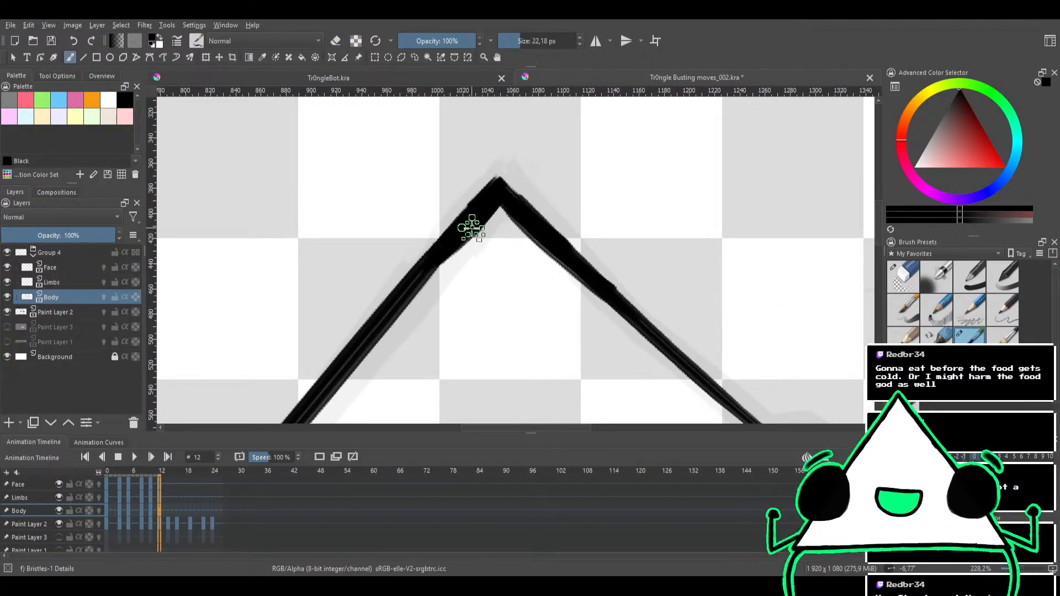
mouse_move(470, 229)
left_mouse_down()
mouse_move(422, 268)
mouse_move(464, 187)
left_mouse_up()
Try inking the triangle's slanted bottom edge from the lower-left to the lower-right corner, undoing each trial stroke
scroll(465, 187, "down", 6)
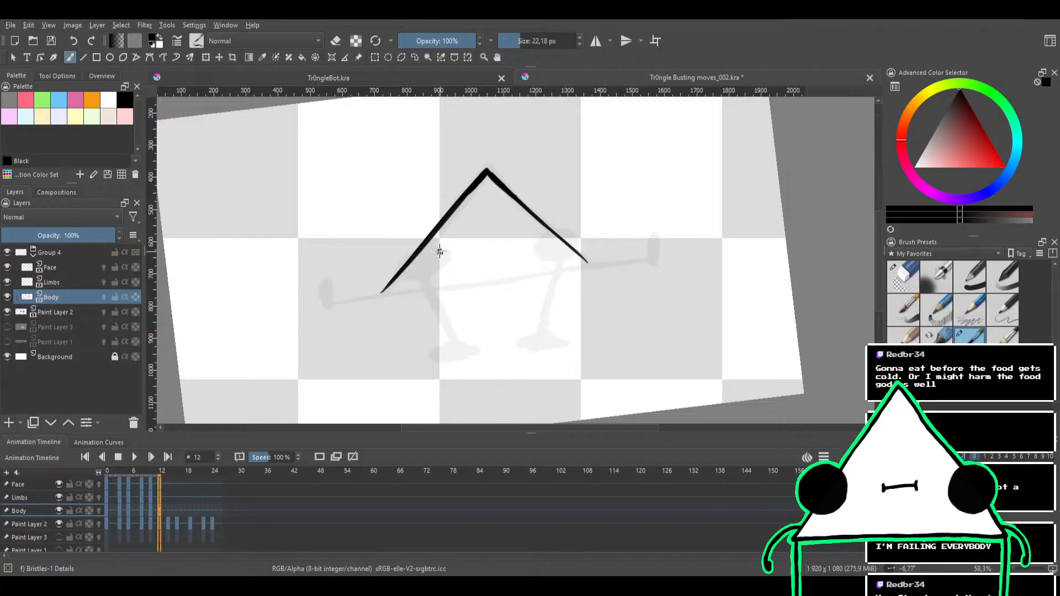
left_click_drag(363, 325, 401, 261)
mouse_move(402, 280)
left_mouse_down()
mouse_move(405, 242)
mouse_move(615, 206)
left_mouse_up()
key("ctrl+z")
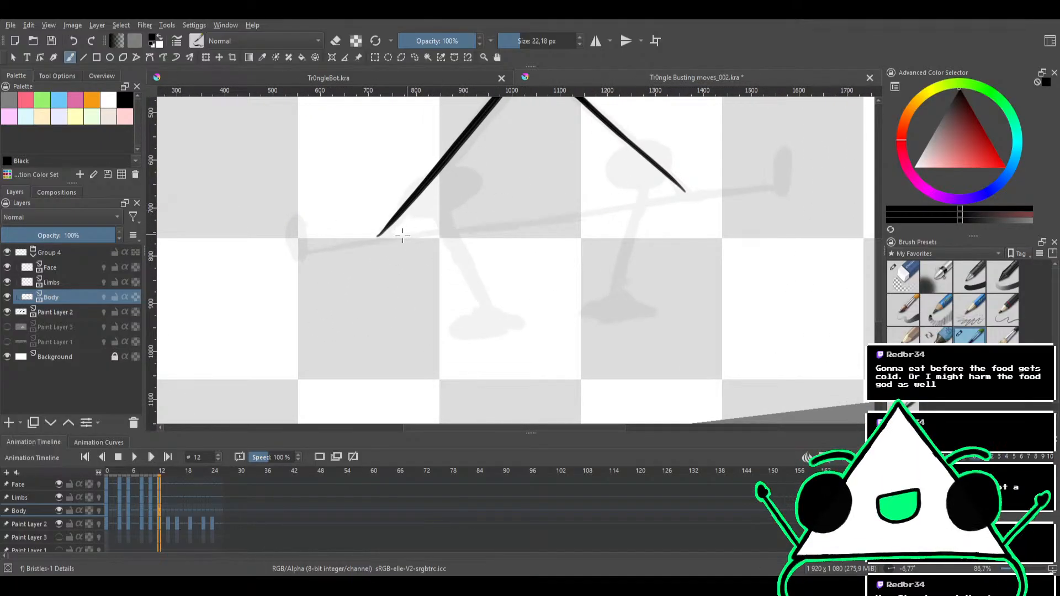
left_click_drag(383, 237, 698, 191)
key("ctrl+z")
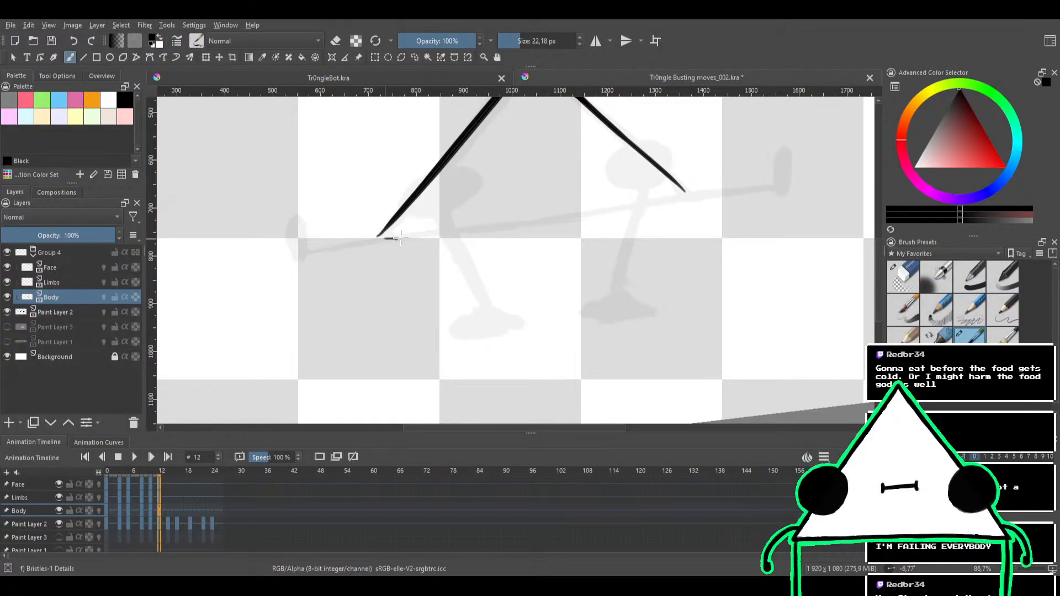
mouse_move(387, 237)
left_mouse_down()
mouse_move(696, 191)
mouse_move(377, 237)
mouse_move(698, 191)
left_mouse_up()
key("ctrl+z")
key("ctrl+z")
key("ctrl+z")
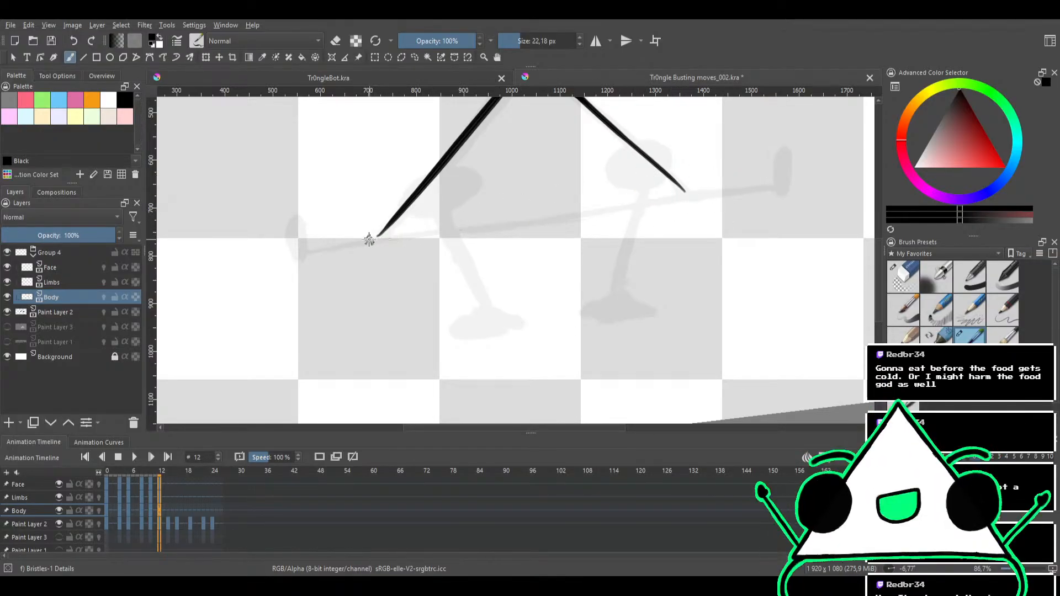
left_click_drag(369, 240, 696, 191)
key("ctrl+z")
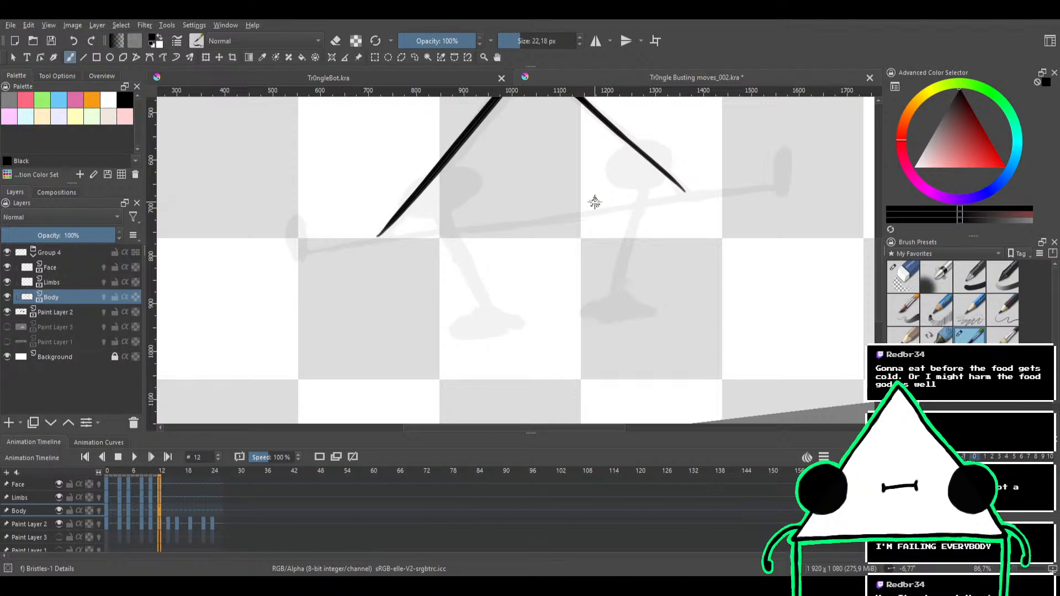
left_click_drag(662, 241, 632, 282)
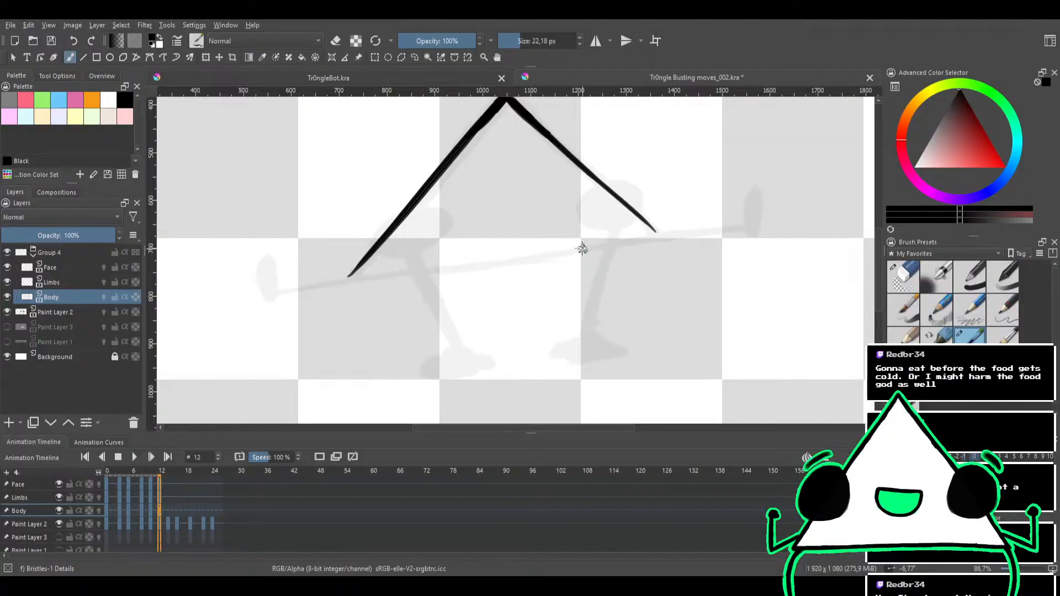
left_click_drag(546, 265, 565, 238)
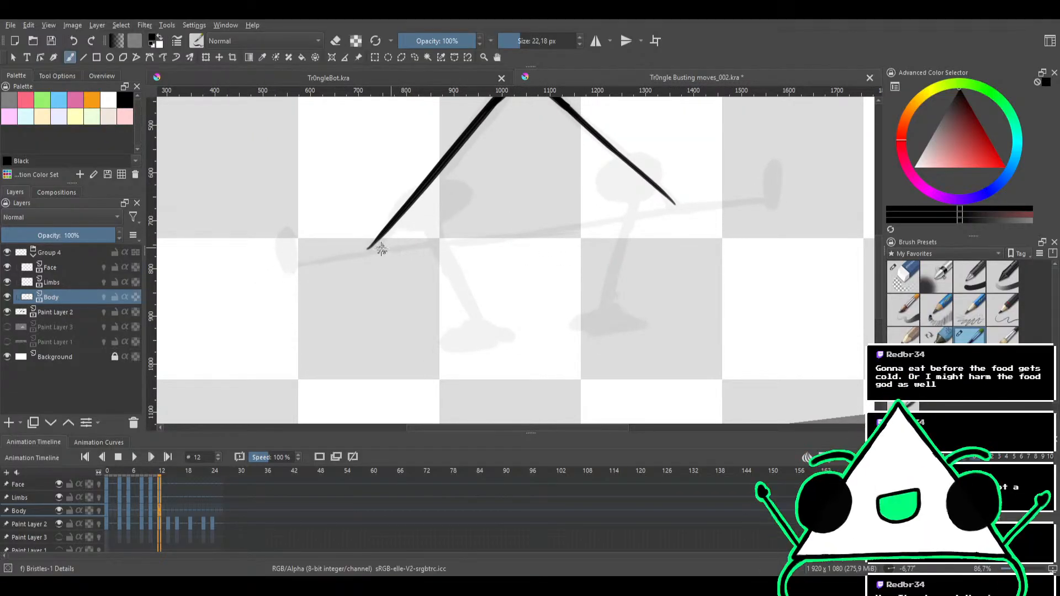
left_click_drag(371, 250, 651, 217)
key("ctrl+z")
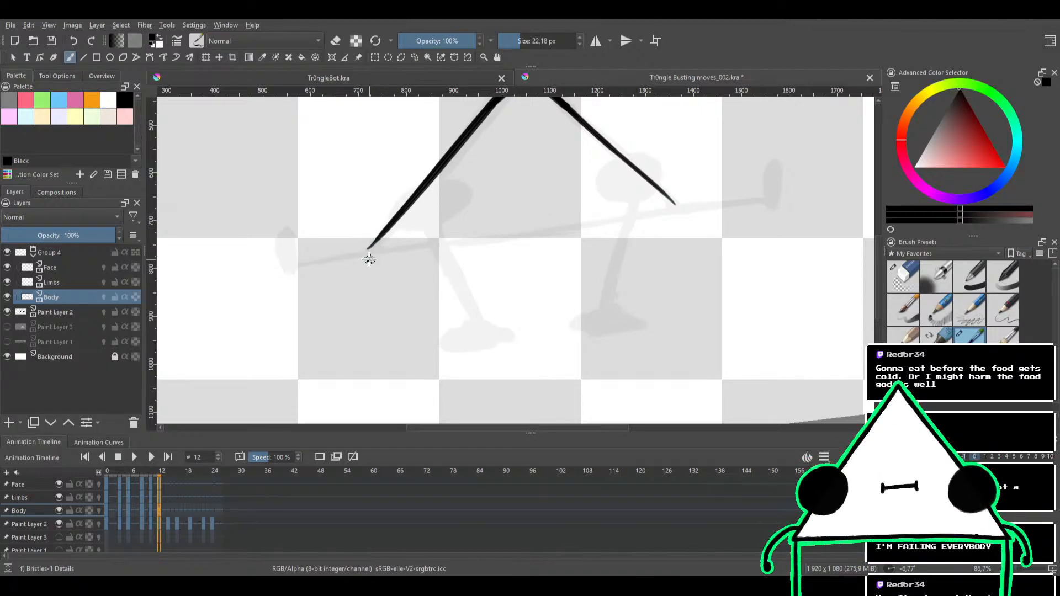
left_click_drag(444, 266, 389, 296)
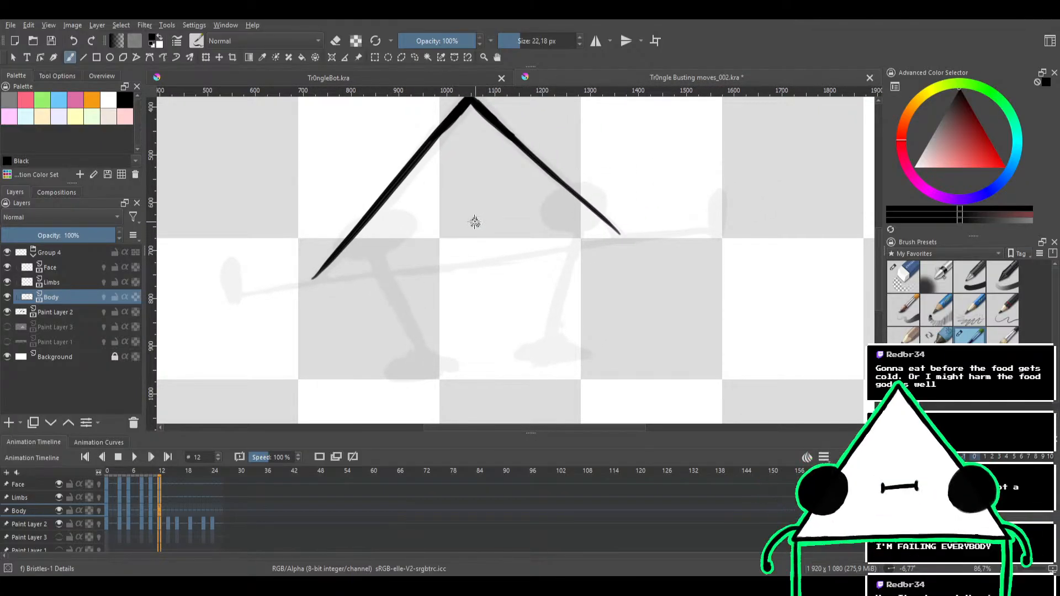
left_click_drag(318, 281, 651, 236)
key("ctrl+z")
left_click_drag(313, 279, 652, 236)
key("ctrl+z")
left_click_drag(308, 279, 634, 228)
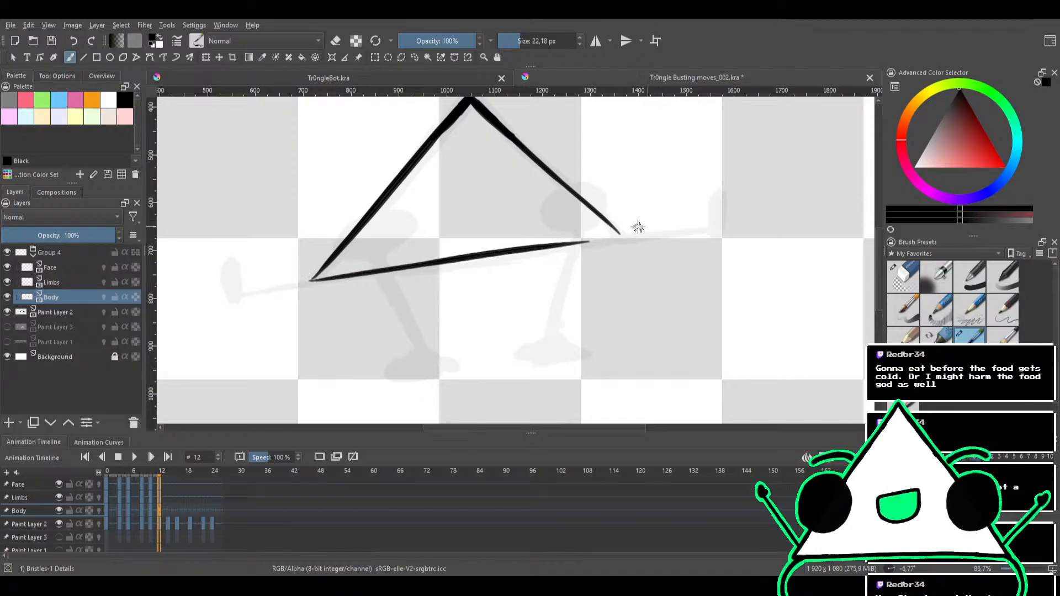
key("ctrl+z")
left_click_drag(315, 280, 620, 237)
key("ctrl+z")
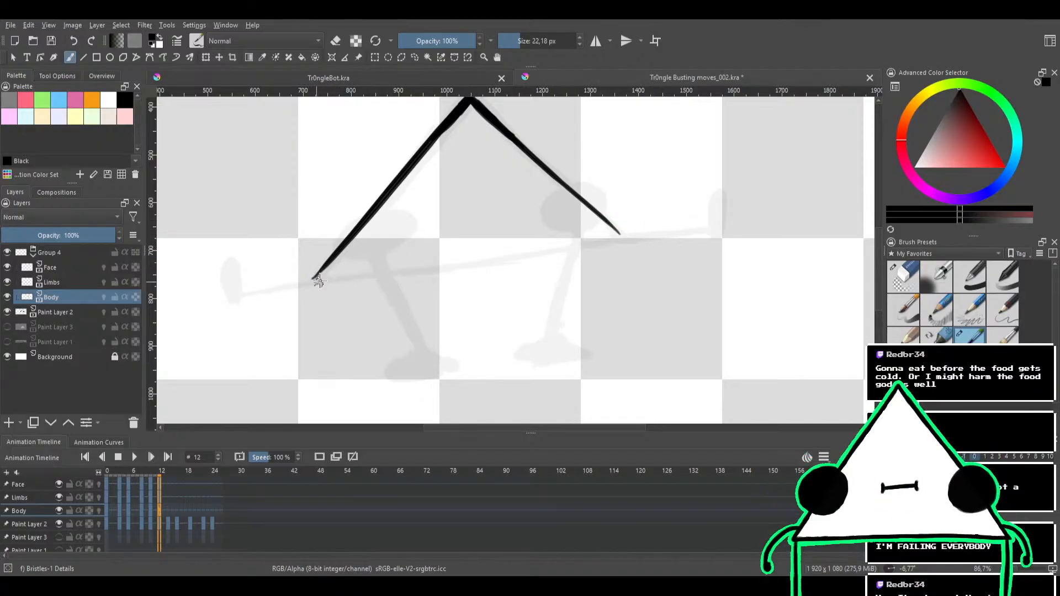
mouse_move(314, 277)
left_mouse_down()
mouse_move(619, 238)
mouse_move(601, 243)
mouse_move(328, 279)
mouse_move(585, 232)
mouse_move(319, 277)
mouse_move(646, 224)
mouse_move(309, 279)
mouse_move(620, 237)
left_mouse_up()
key("ctrl+z")
key("ctrl+z")
key("ctrl+z")
key("ctrl+z")
key("ctrl+z")
key("ctrl+z")
Ink the triangle's bottom edge as a thin line from the lower-left corner and extend it to the lower-right corner, redoing stray extension strokes
left_click_drag(310, 279, 615, 236)
left_click_drag(549, 250, 635, 231)
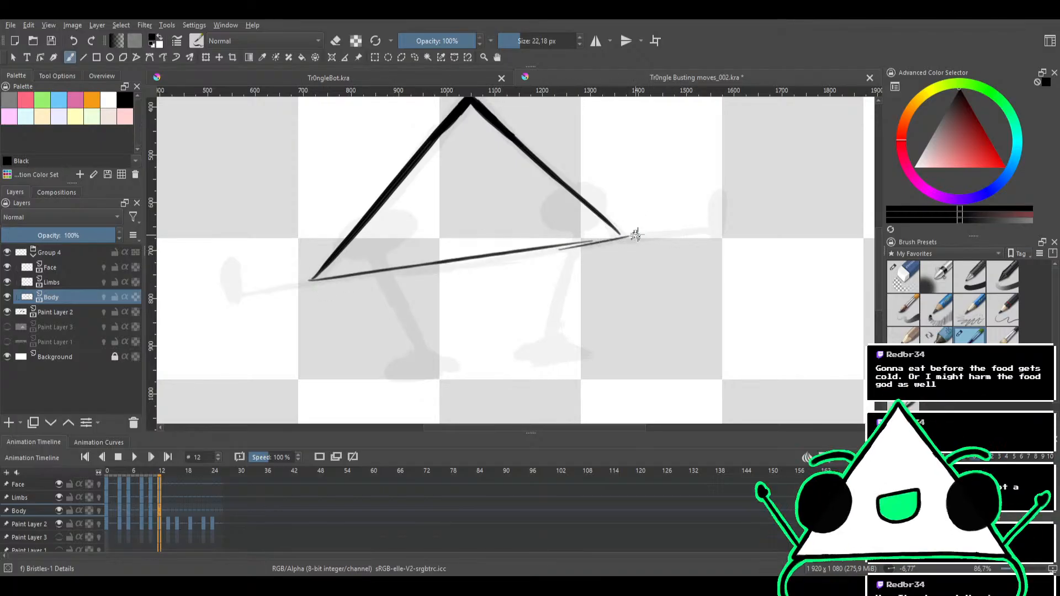
key("ctrl+z")
mouse_move(569, 243)
left_mouse_down()
mouse_move(635, 232)
mouse_move(565, 245)
mouse_move(626, 233)
mouse_move(604, 238)
mouse_move(612, 238)
mouse_move(639, 221)
mouse_move(558, 211)
mouse_move(621, 188)
left_mouse_up()
key("ctrl+z")
mouse_move(522, 223)
left_mouse_down()
mouse_move(591, 214)
mouse_move(571, 221)
mouse_move(546, 322)
left_mouse_up()
left_click_drag(545, 247, 623, 177)
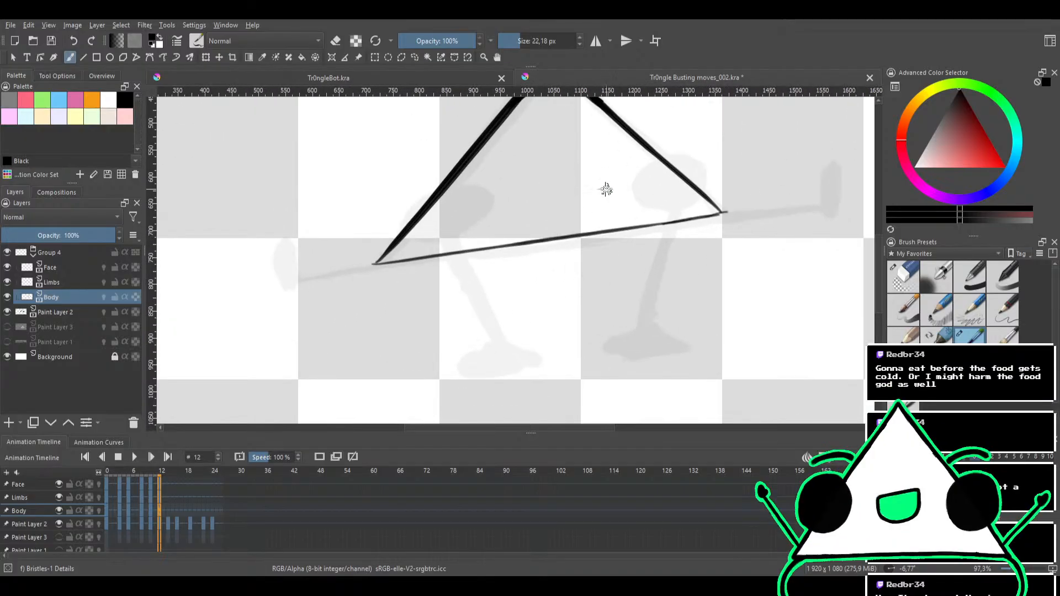
Erase the overshoot at the triangle's lower-right corner and clean up the bottom edge with the brush in eraser mode
mouse_move(524, 226)
left_mouse_down()
mouse_move(492, 267)
mouse_move(479, 235)
mouse_move(585, 244)
mouse_move(558, 224)
mouse_move(575, 217)
left_mouse_up()
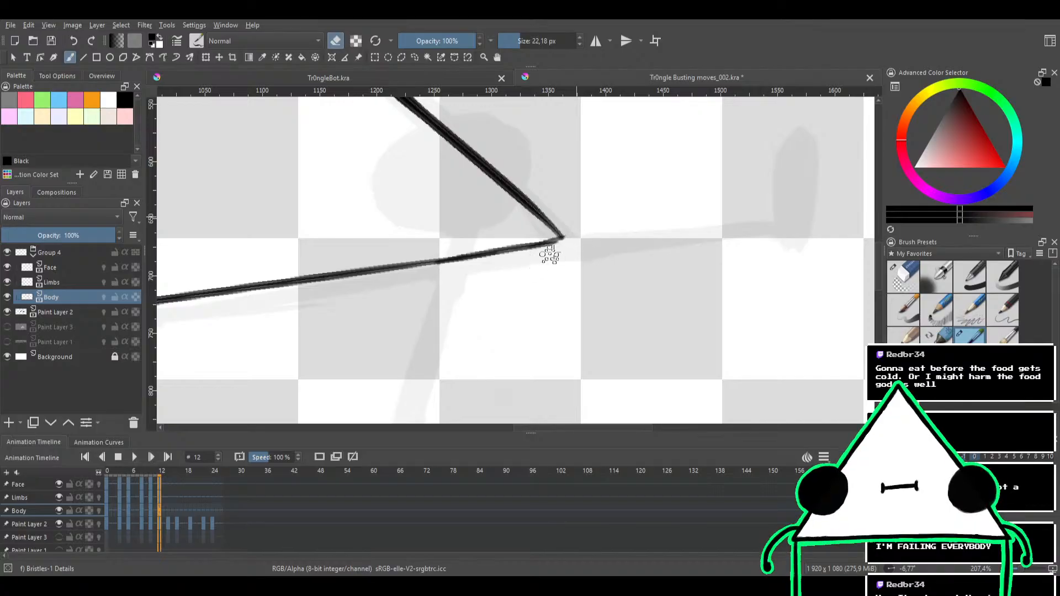
scroll(577, 219, "down", 4)
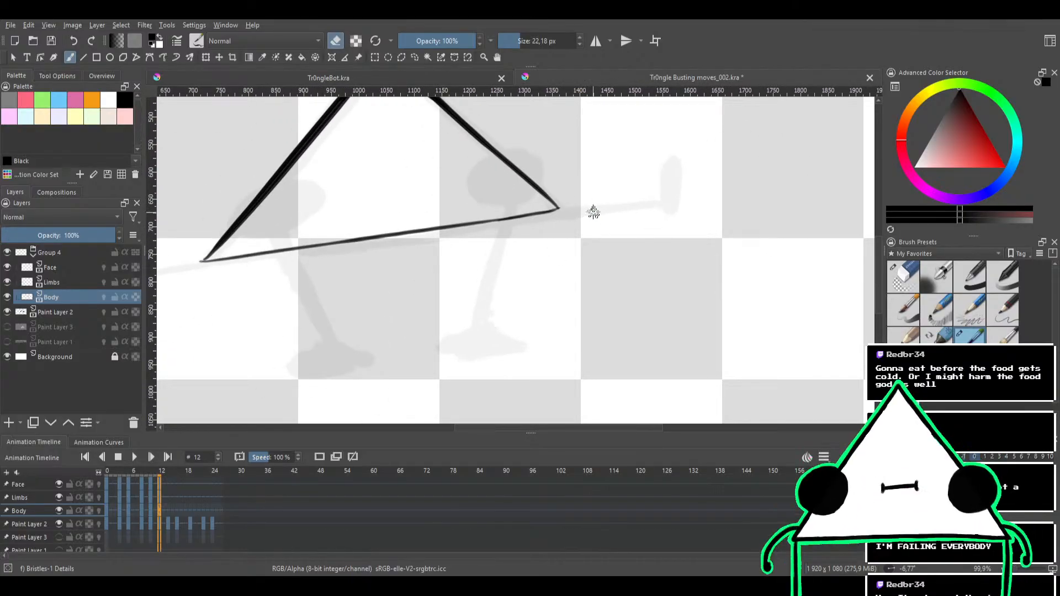
scroll(574, 226, "up", 2)
left_click_drag(567, 219, 639, 197)
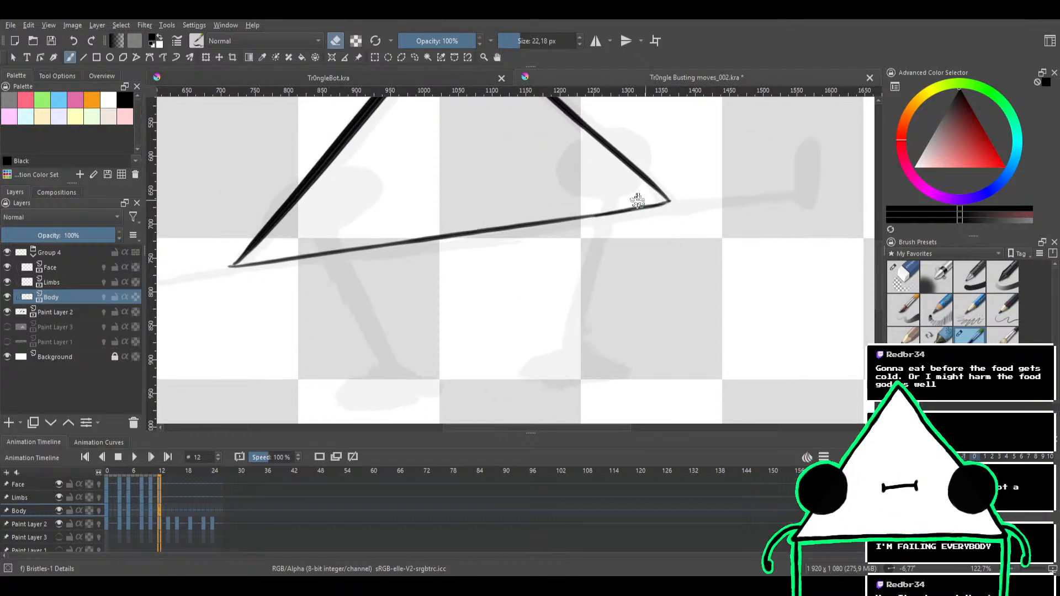
left_click_drag(541, 213, 624, 221)
left_click_drag(514, 252, 591, 263)
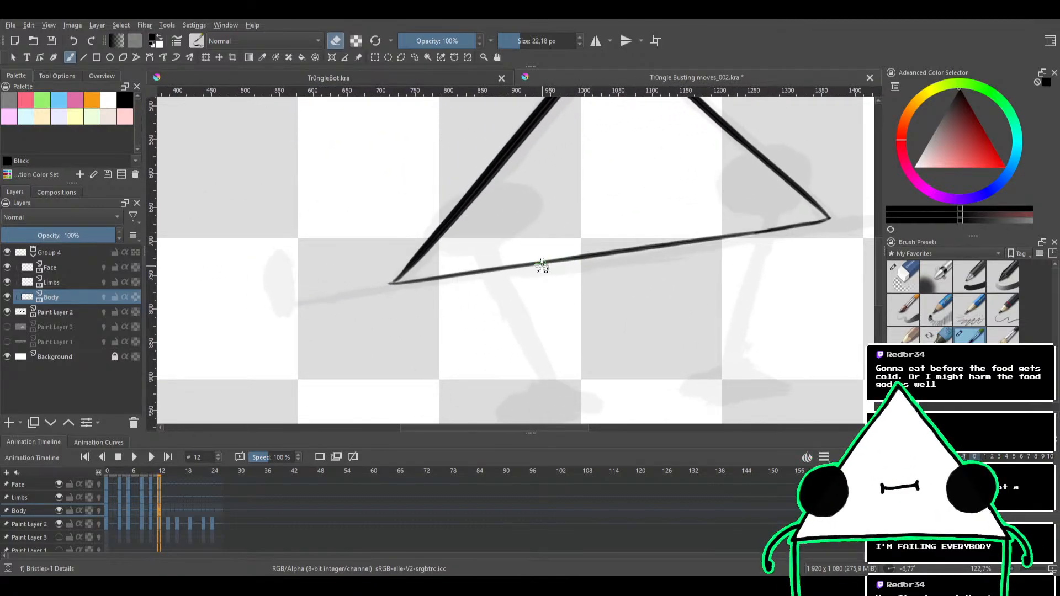
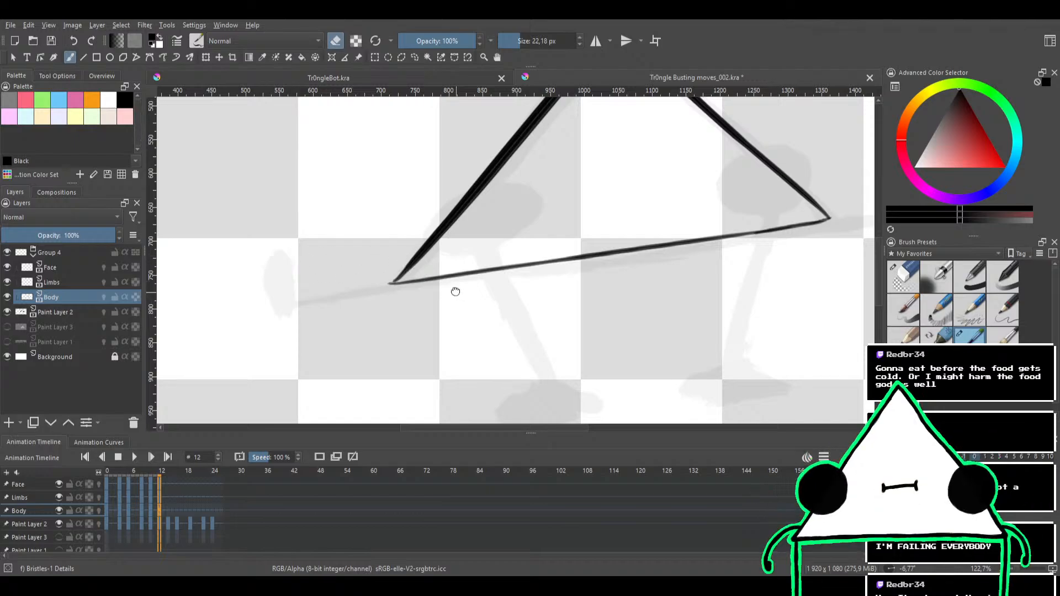
On the Limbs layer, ink the left arm from the triangle's lower-left corner to the sketched hand, undoing the stray trial strokes
left_click_drag(452, 289, 443, 254)
left_click(86, 284)
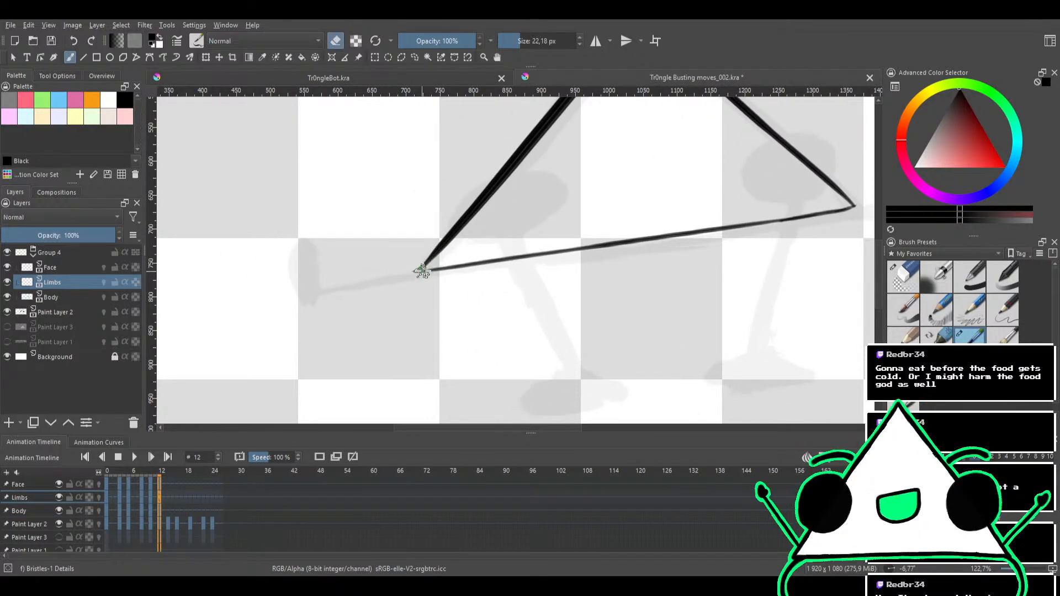
key("e")
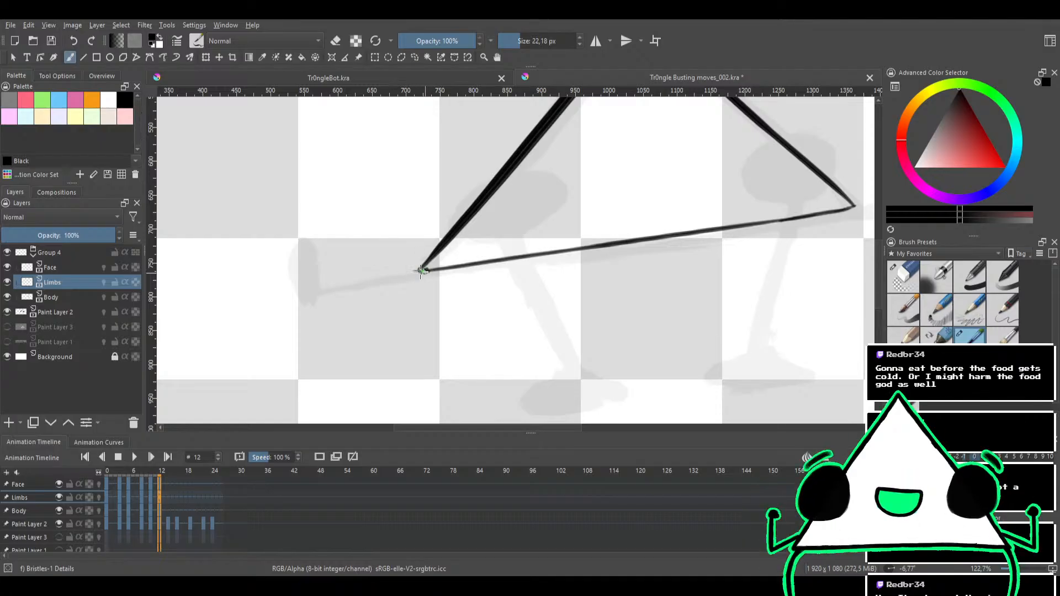
left_click_drag(422, 270, 338, 287)
key("ctrl+z")
left_click_drag(424, 271, 321, 287)
key("ctrl+z")
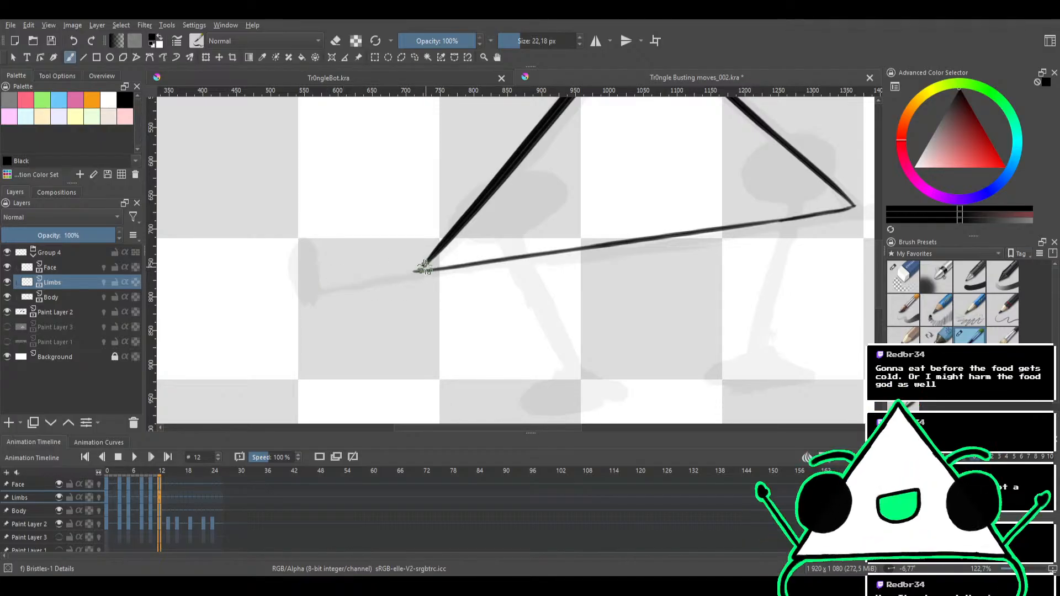
left_click_drag(420, 270, 314, 291)
key("ctrl+z")
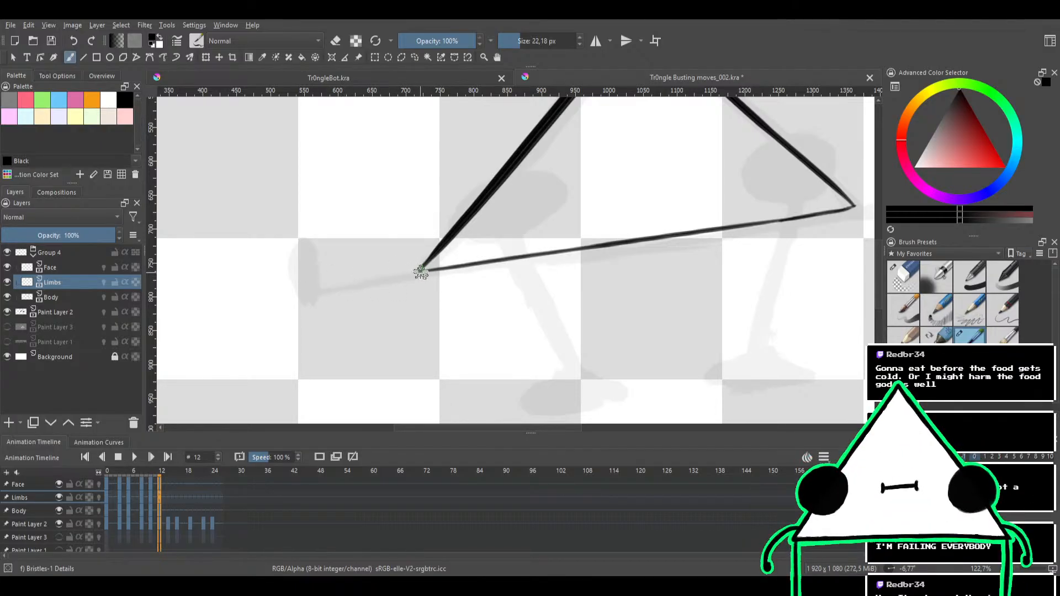
left_click_drag(419, 271, 314, 292)
Ink a solid black oval hand at the end of the left arm and trim its edges with the brush in eraser mode
mouse_move(348, 253)
left_mouse_down()
mouse_move(419, 241)
mouse_move(475, 251)
mouse_move(471, 186)
mouse_move(504, 166)
mouse_move(502, 241)
mouse_move(478, 208)
mouse_move(508, 237)
left_mouse_up()
mouse_move(488, 245)
left_mouse_down()
mouse_move(387, 257)
mouse_move(433, 252)
mouse_move(389, 272)
mouse_move(446, 233)
mouse_move(403, 274)
mouse_move(422, 232)
mouse_move(454, 240)
mouse_move(399, 255)
mouse_move(472, 221)
mouse_move(401, 264)
mouse_move(466, 218)
mouse_move(453, 245)
mouse_move(445, 217)
left_mouse_up()
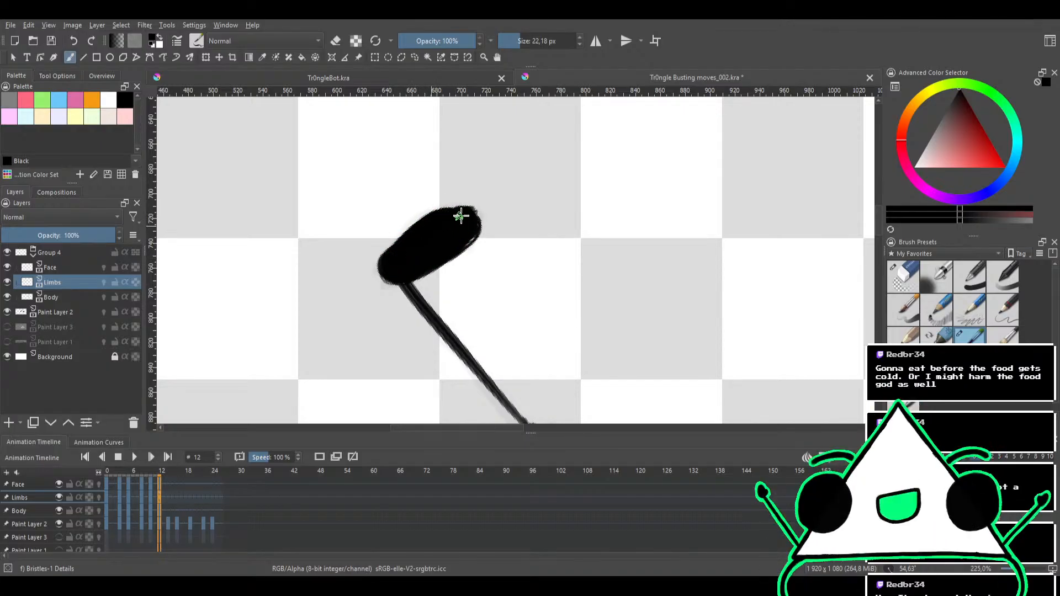
key("e")
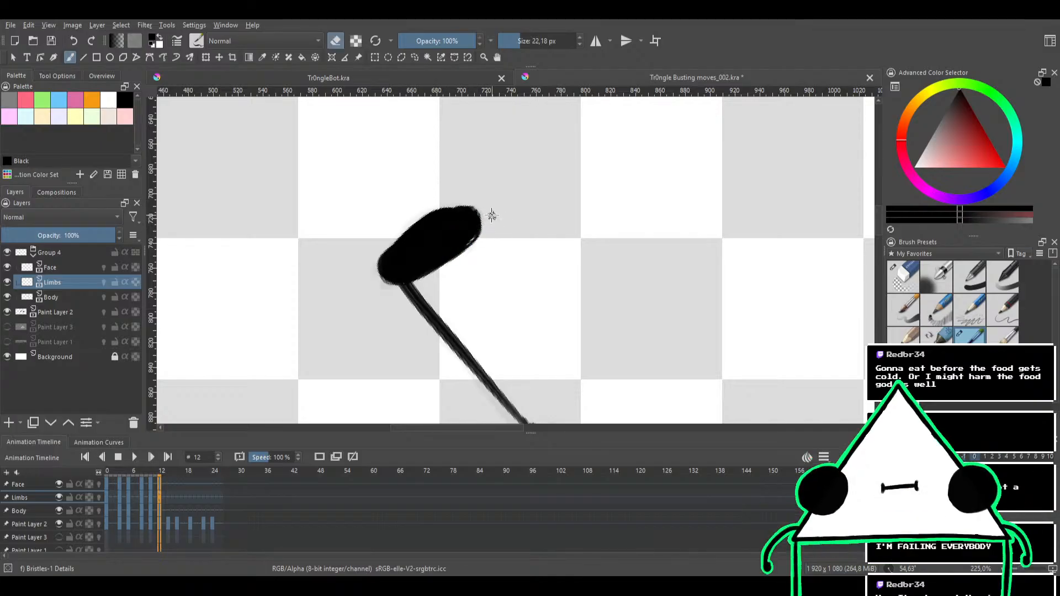
left_click_drag(490, 215, 473, 250)
mouse_move(470, 220)
left_mouse_down()
mouse_move(450, 237)
mouse_move(481, 212)
left_mouse_up()
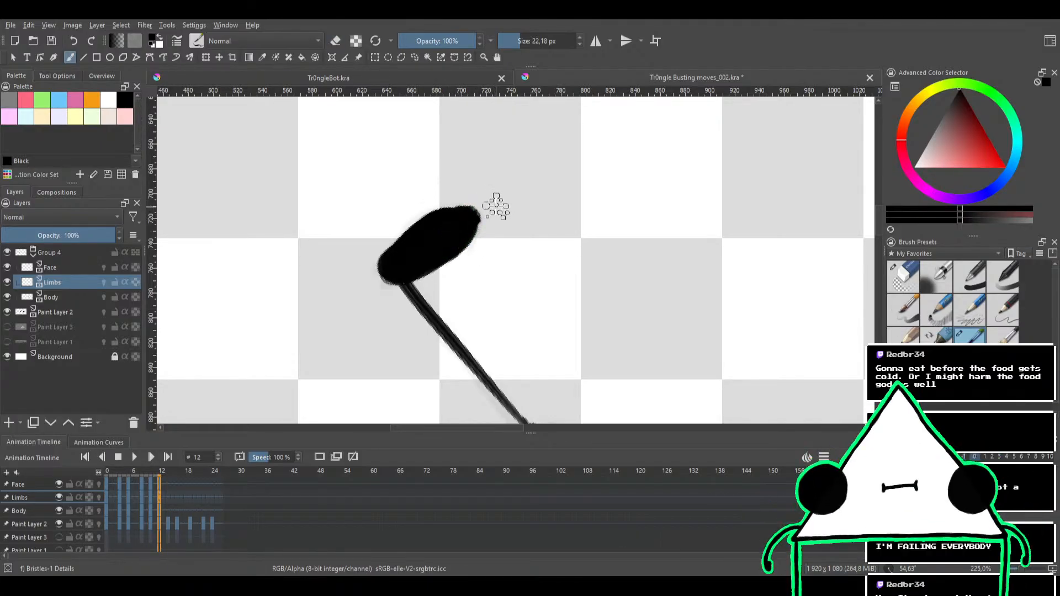
key("e")
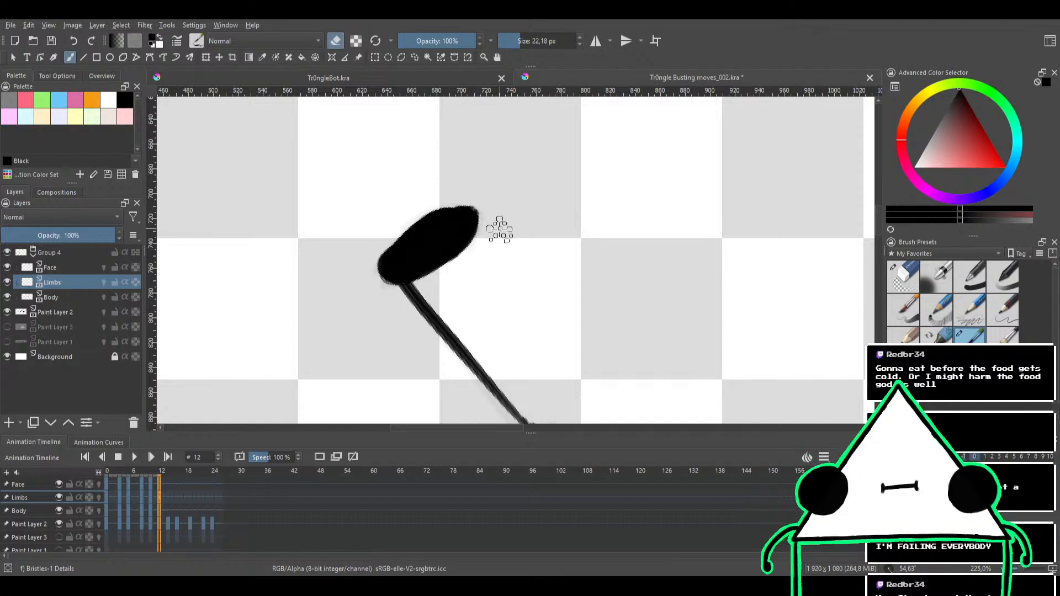
mouse_move(499, 230)
left_mouse_down()
mouse_move(521, 176)
mouse_move(485, 162)
left_mouse_up()
left_click_drag(509, 203, 433, 179)
mouse_move(500, 200)
left_mouse_down()
mouse_move(505, 239)
mouse_move(408, 190)
left_mouse_up()
Try inking the right arm from the triangle's lower-right corner toward the sketched hand, undoing each trial stroke
mouse_move(614, 243)
left_mouse_down()
mouse_move(411, 204)
mouse_move(511, 220)
left_mouse_up()
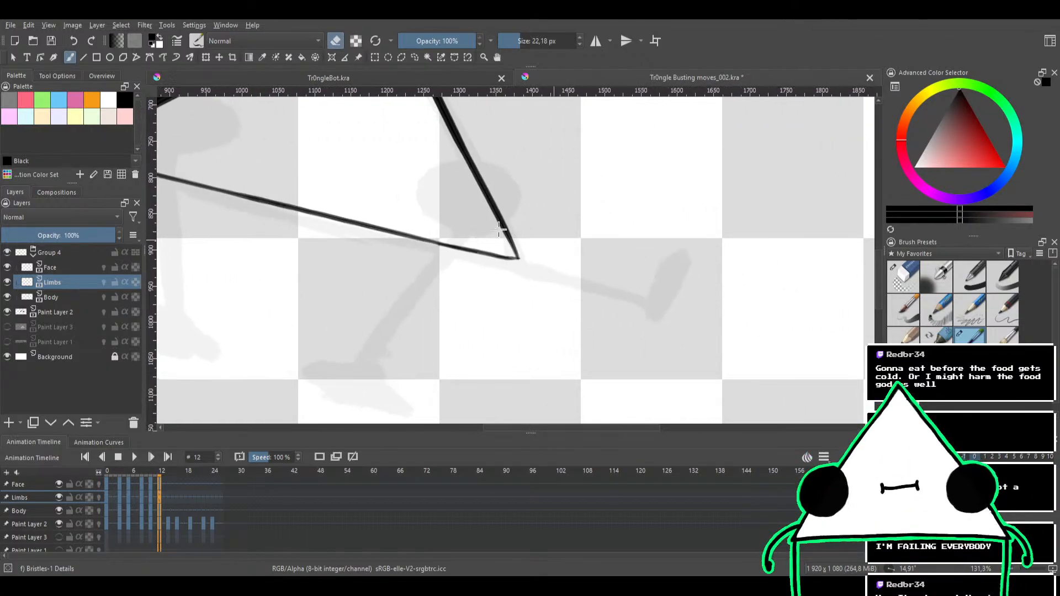
mouse_move(574, 236)
left_mouse_down()
mouse_move(520, 192)
mouse_move(534, 198)
left_mouse_up()
mouse_move(567, 207)
left_mouse_down()
mouse_move(510, 226)
mouse_move(530, 221)
left_mouse_up()
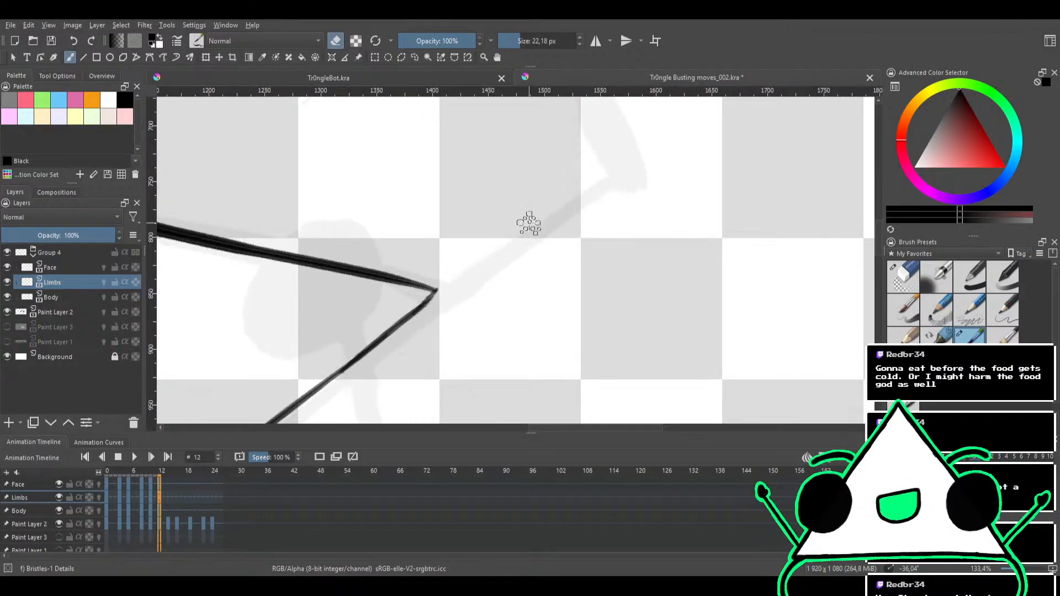
left_click_drag(433, 295, 545, 222)
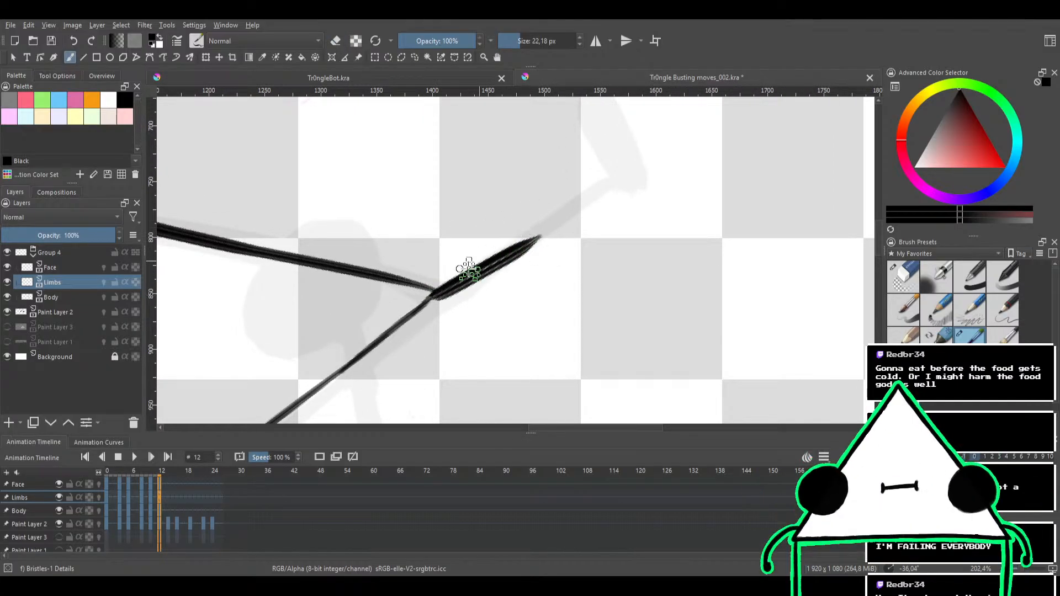
key("ctrl+z")
left_click_drag(433, 292, 599, 175)
key("ctrl+z")
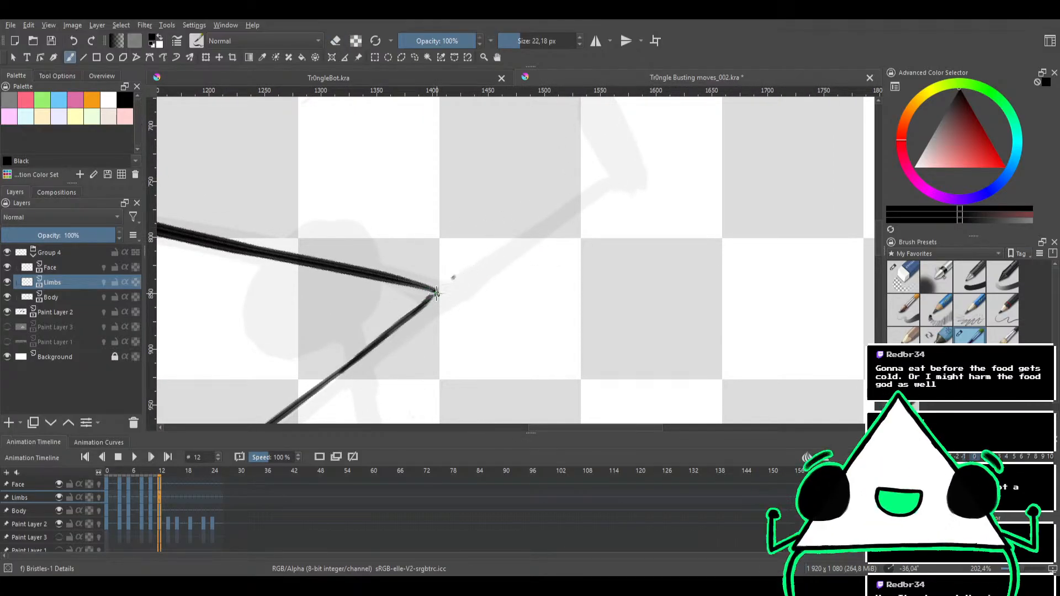
left_click_drag(433, 294, 585, 196)
key("ctrl+z")
left_click_drag(433, 294, 622, 180)
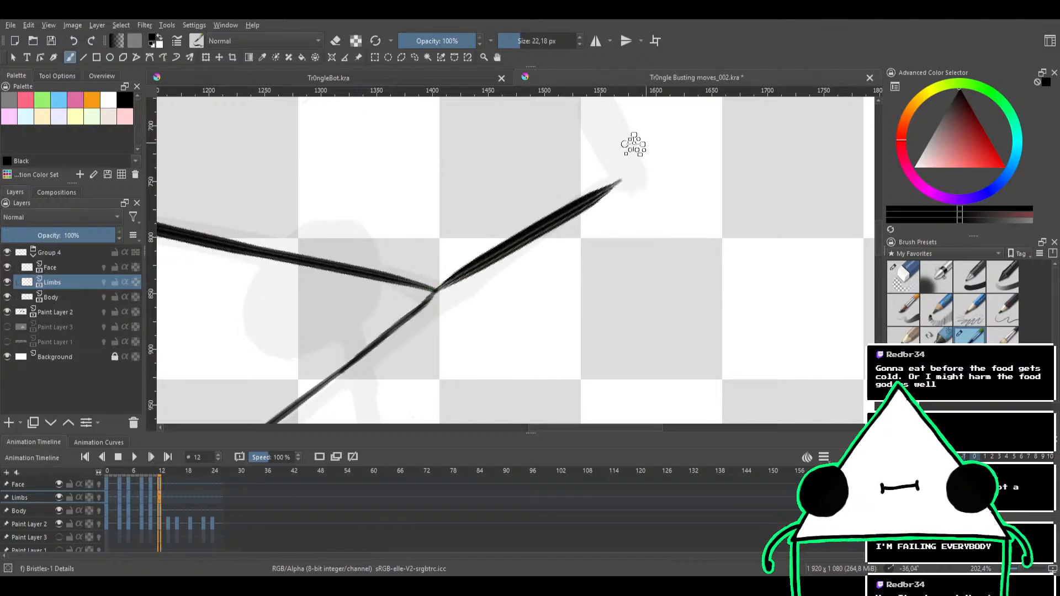
key("ctrl+z")
left_click_drag(446, 286, 596, 187)
scroll(565, 176, "down", 3)
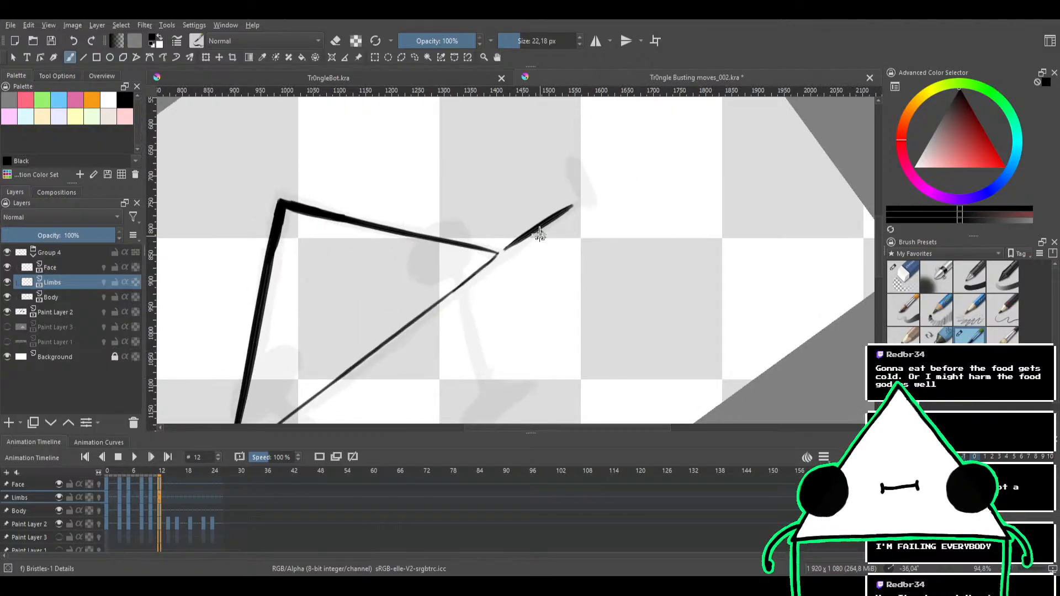
key("ctrl+z")
Ink the right arm as a thin line from the triangle's lower-right corner to the sketched hand, redoing stray strokes
left_click_drag(500, 248, 610, 189)
key("ctrl+z")
left_click_drag(498, 251, 580, 201)
key("ctrl+z")
left_click_drag(497, 252, 582, 200)
mouse_move(496, 258)
left_mouse_down()
mouse_move(569, 165)
mouse_move(525, 230)
mouse_move(609, 168)
left_mouse_up()
key("ctrl+z")
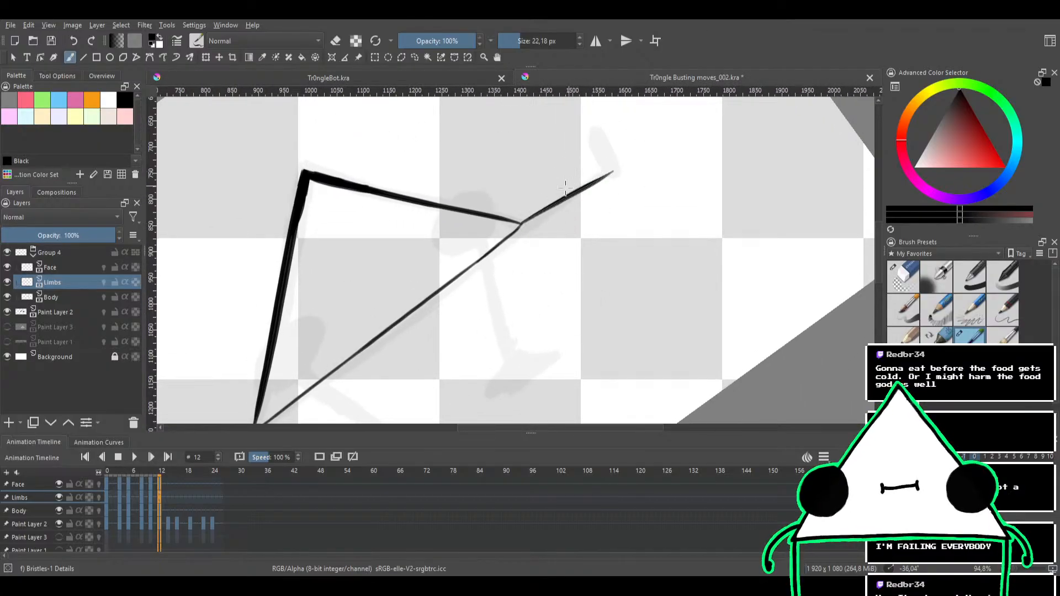
key("ctrl+z")
mouse_move(521, 223)
left_mouse_down()
mouse_move(609, 173)
mouse_move(591, 156)
mouse_move(563, 213)
left_mouse_up()
Ink a solid black oval hand at the end of the right arm and clean up its wrist end with the brush in eraser mode
left_click_drag(596, 168, 610, 293)
left_click_drag(584, 278, 625, 207)
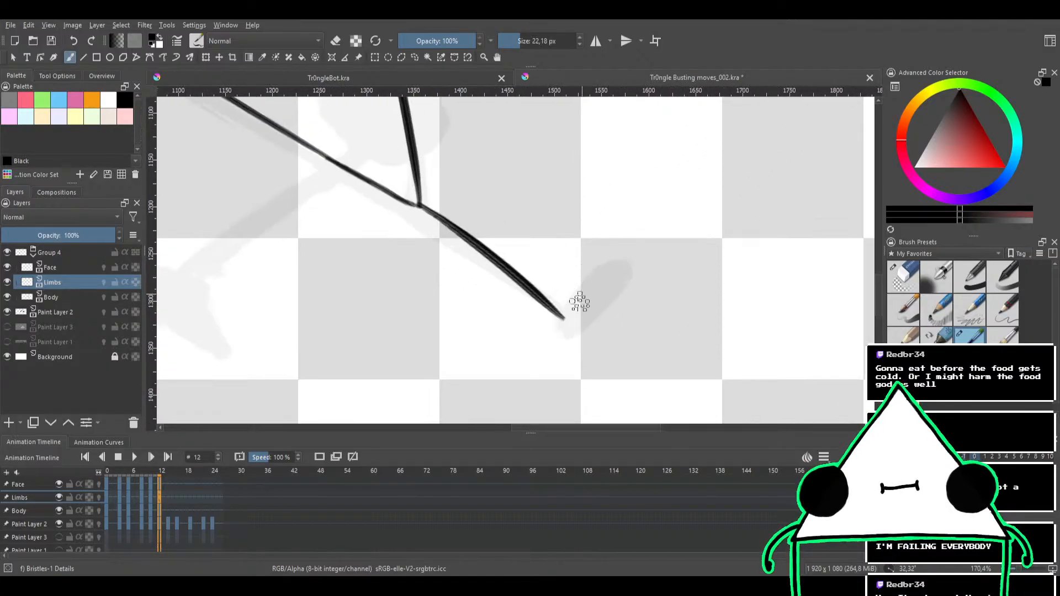
mouse_move(563, 319)
left_mouse_down()
mouse_move(614, 260)
mouse_move(579, 293)
mouse_move(626, 272)
mouse_move(560, 331)
left_mouse_up()
key("ctrl+z")
mouse_move(595, 292)
left_mouse_down()
mouse_move(583, 314)
mouse_move(594, 289)
mouse_move(610, 293)
mouse_move(569, 315)
mouse_move(619, 273)
mouse_move(570, 322)
mouse_move(621, 269)
mouse_move(563, 326)
mouse_move(610, 285)
left_mouse_up()
key("e")
left_click_drag(569, 317, 552, 336)
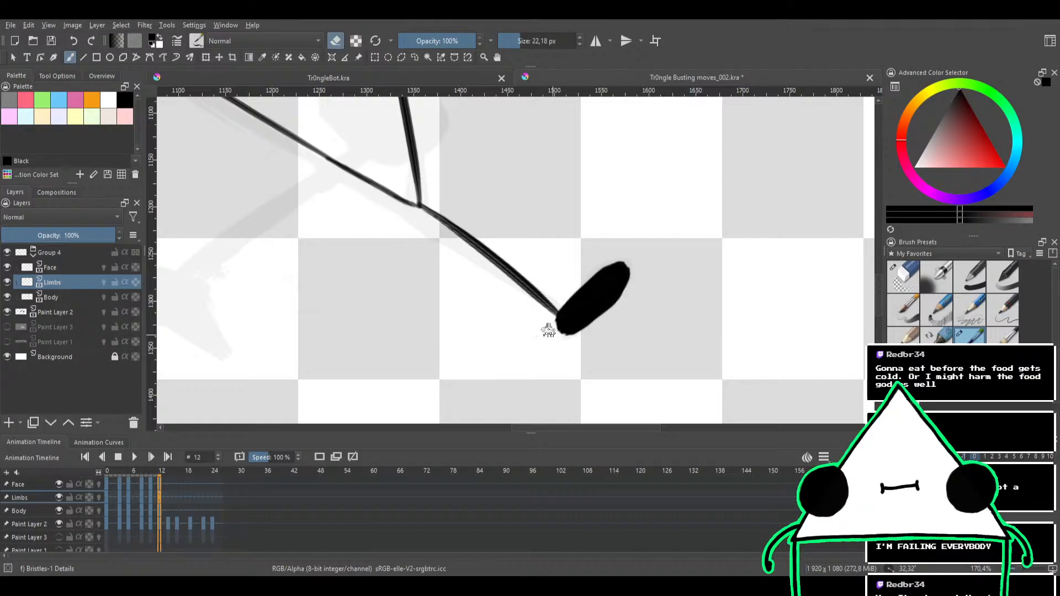
key("e")
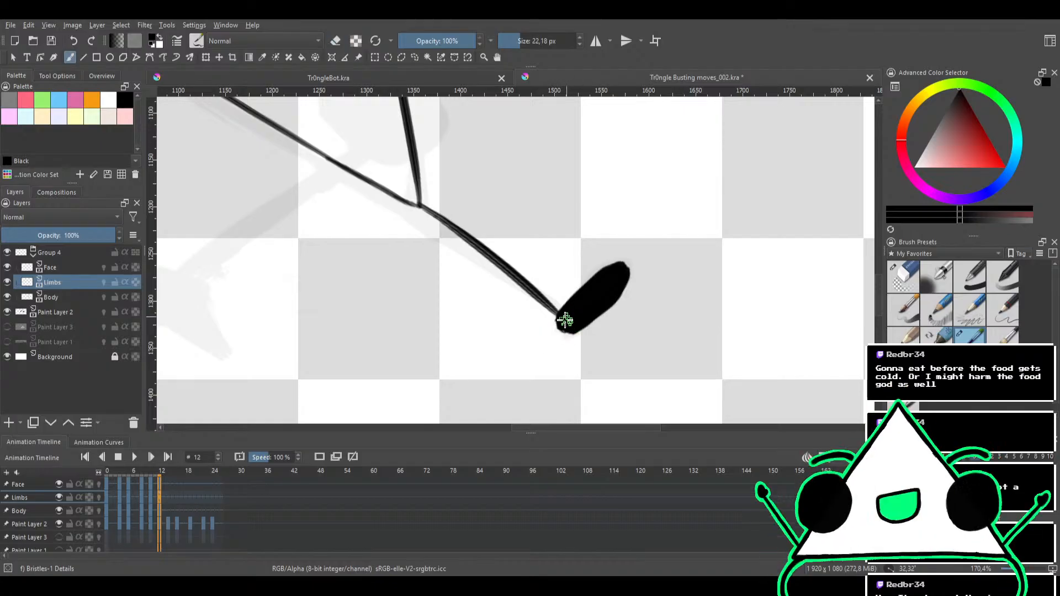
scroll(580, 256, "down", 4)
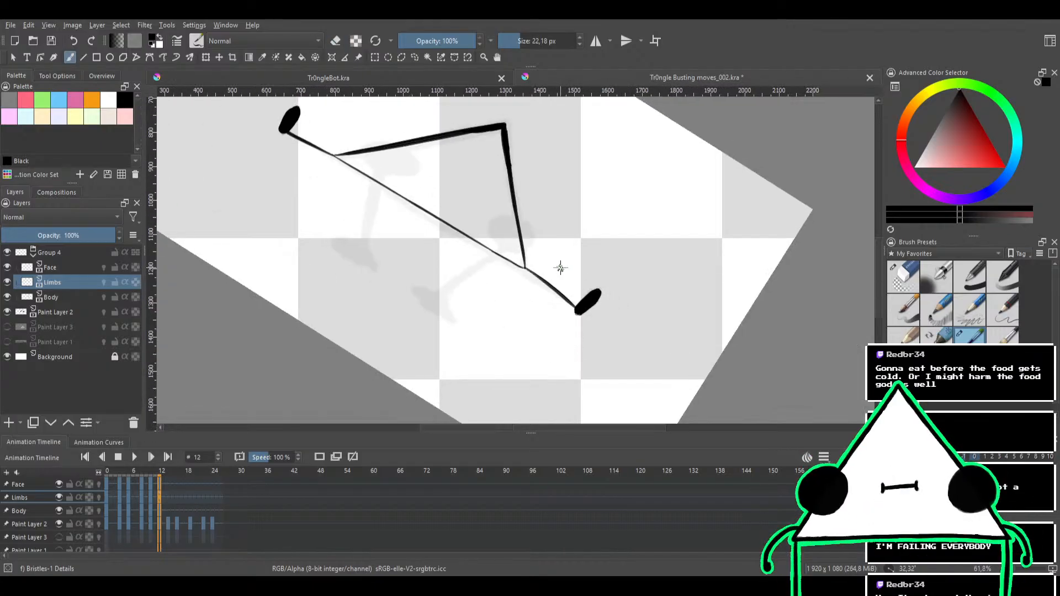
Try inking the left leg from the triangle's left side across the bottom edge toward the sketched foot, undoing the trial strokes
scroll(560, 267, "up", 4)
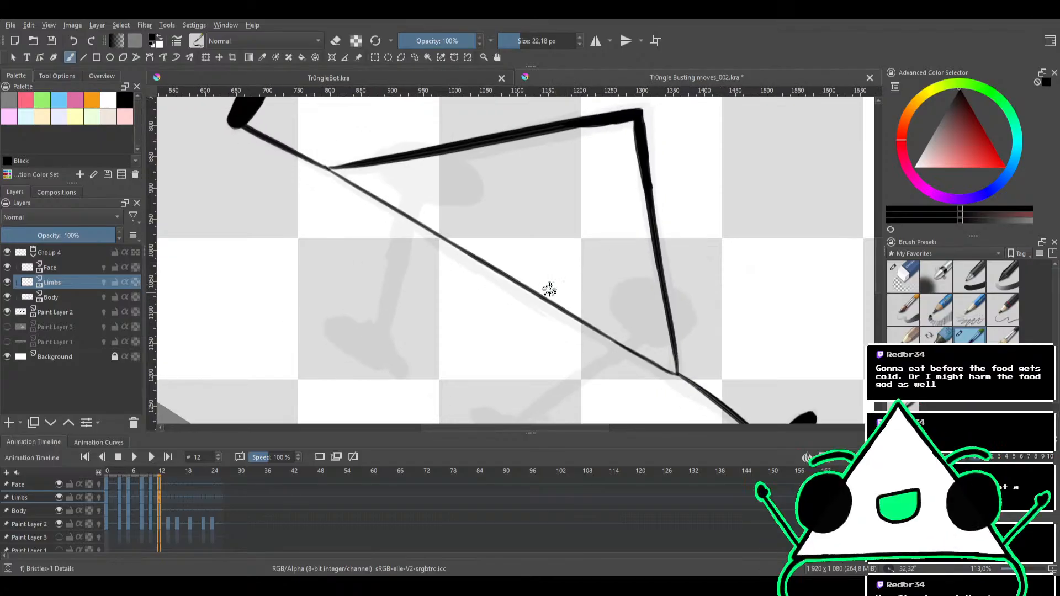
left_click_drag(546, 291, 608, 256)
left_click_drag(517, 291, 493, 209)
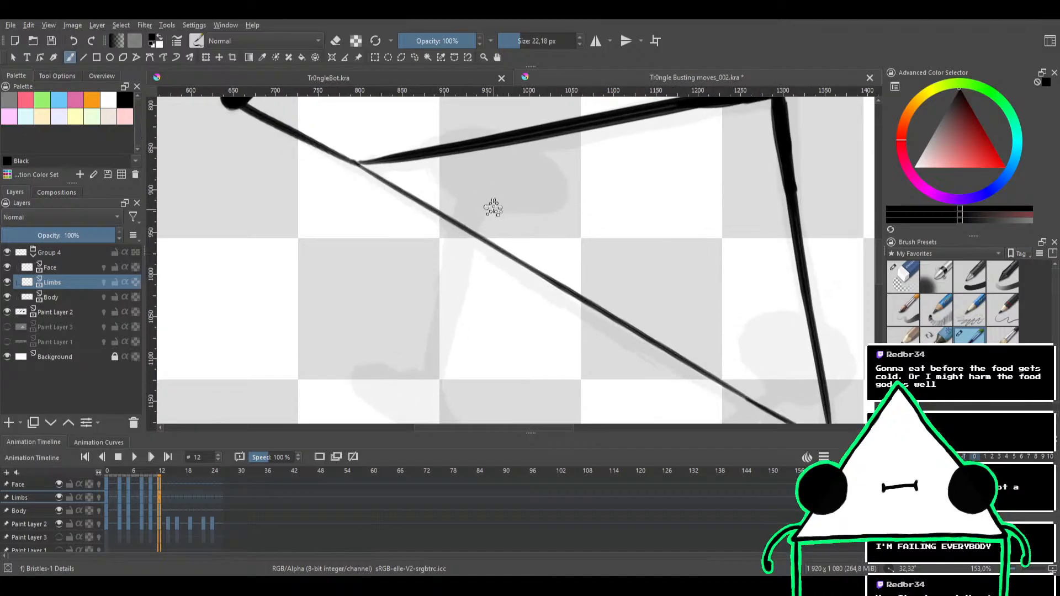
mouse_move(548, 172)
left_mouse_down()
mouse_move(627, 215)
mouse_move(550, 220)
mouse_move(566, 200)
left_mouse_up()
left_click_drag(591, 153, 425, 222)
key("ctrl+z")
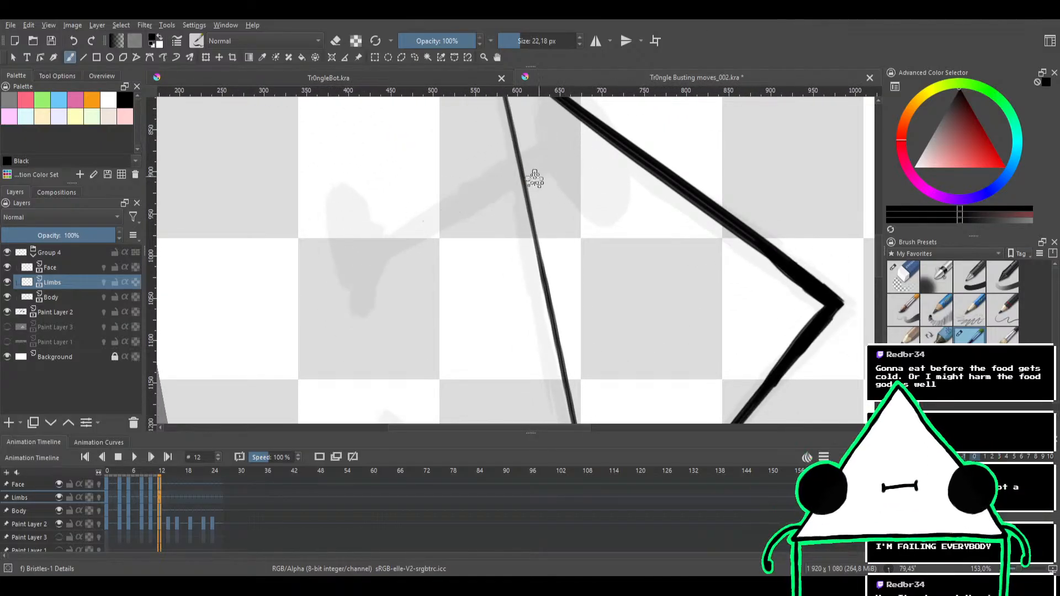
scroll(530, 194, "down", 4)
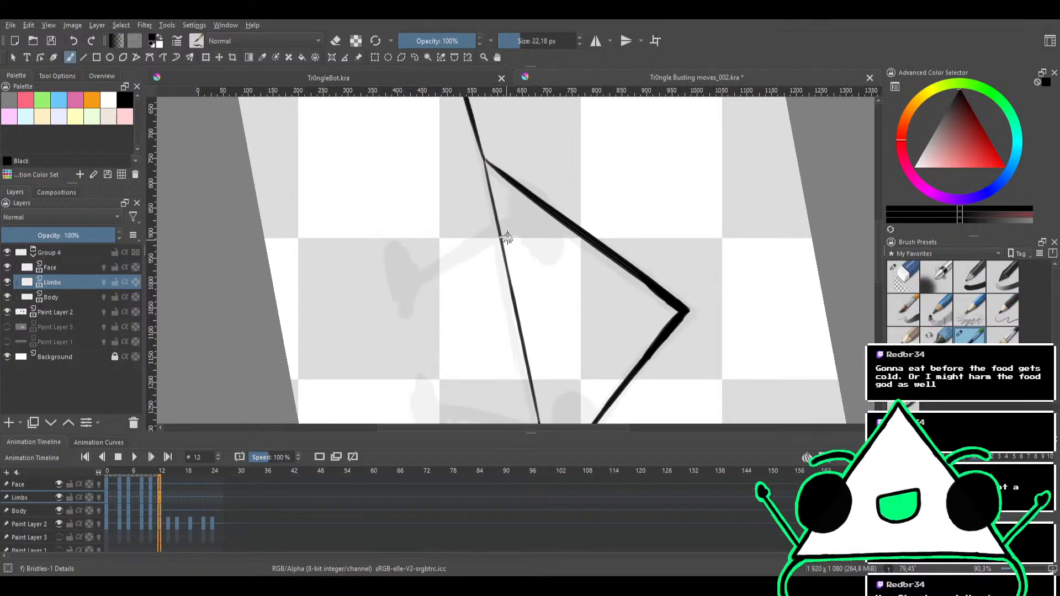
left_click_drag(537, 205, 464, 236)
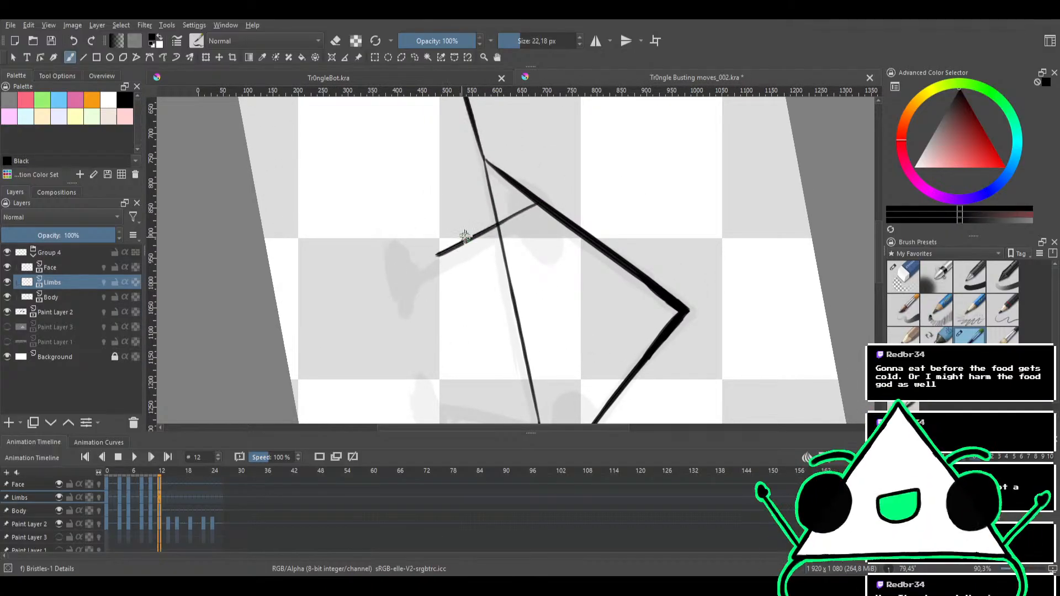
key("ctrl+z")
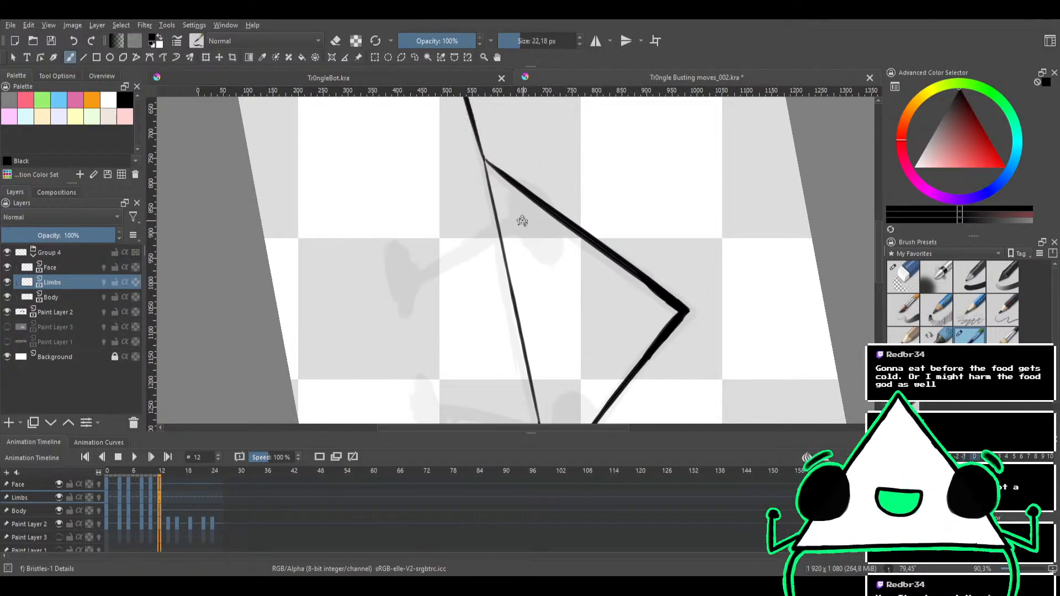
Enlarge the brush to 26,92 px and ink the left leg from the triangle's left side past the bottom edge, replacing and thickening trial strokes
left_click_drag(534, 207, 432, 260)
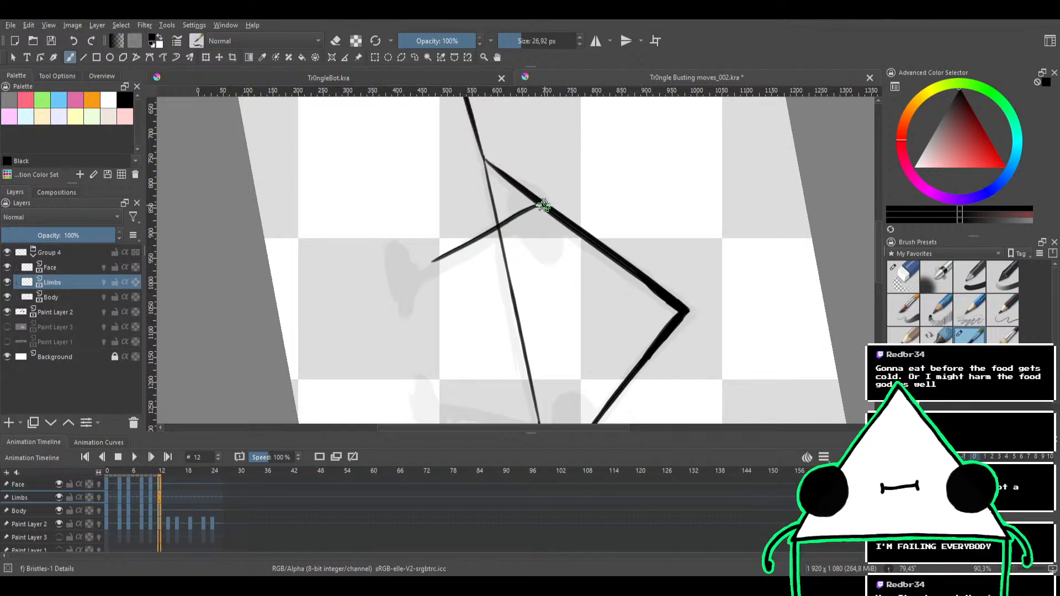
key("ctrl+z")
mouse_move(538, 202)
left_mouse_down()
mouse_move(436, 261)
mouse_move(449, 265)
left_mouse_up()
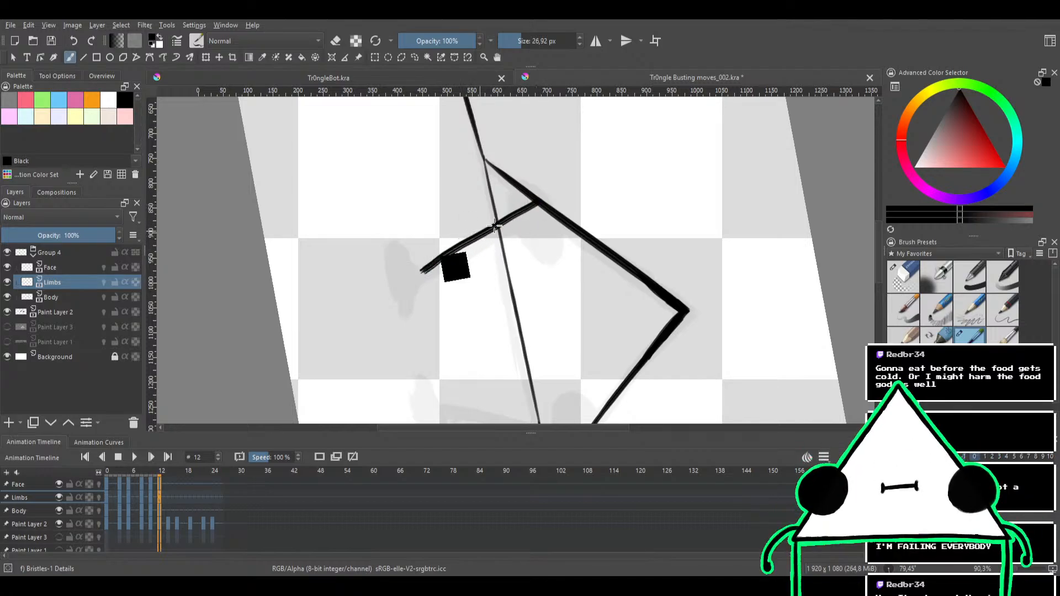
key("ctrl+z")
left_click_drag(539, 202, 422, 265)
key("ctrl+z")
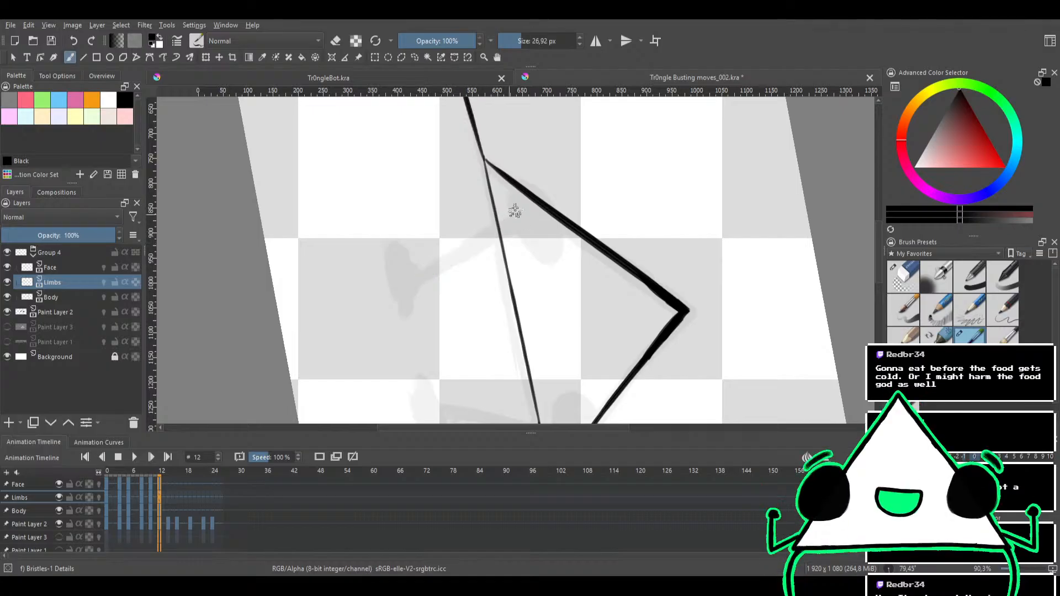
left_click_drag(530, 205, 443, 261)
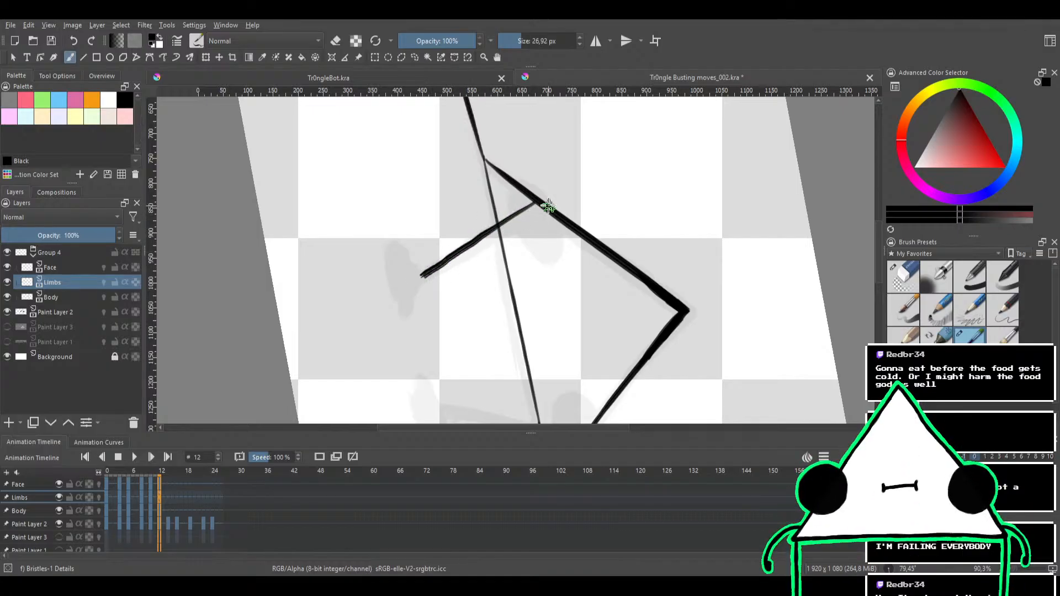
left_click_drag(543, 205, 448, 259)
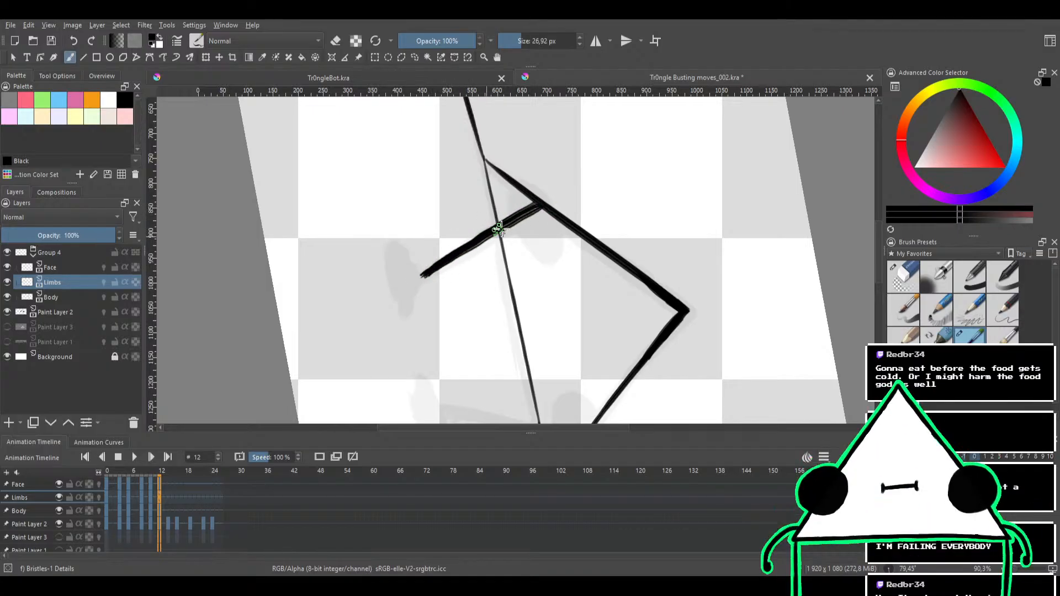
Ink the ankle and the back of the left foot below the leg, undoing stray strokes
mouse_move(546, 209)
left_mouse_down()
mouse_move(499, 229)
mouse_move(534, 189)
mouse_move(480, 199)
mouse_move(439, 258)
mouse_move(482, 197)
left_mouse_up()
mouse_move(497, 291)
left_mouse_down()
mouse_move(511, 245)
mouse_move(490, 249)
mouse_move(451, 295)
mouse_move(462, 303)
mouse_move(575, 236)
mouse_move(501, 232)
mouse_move(473, 297)
mouse_move(535, 260)
left_mouse_up()
key("ctrl+z")
left_click_drag(499, 230, 496, 248)
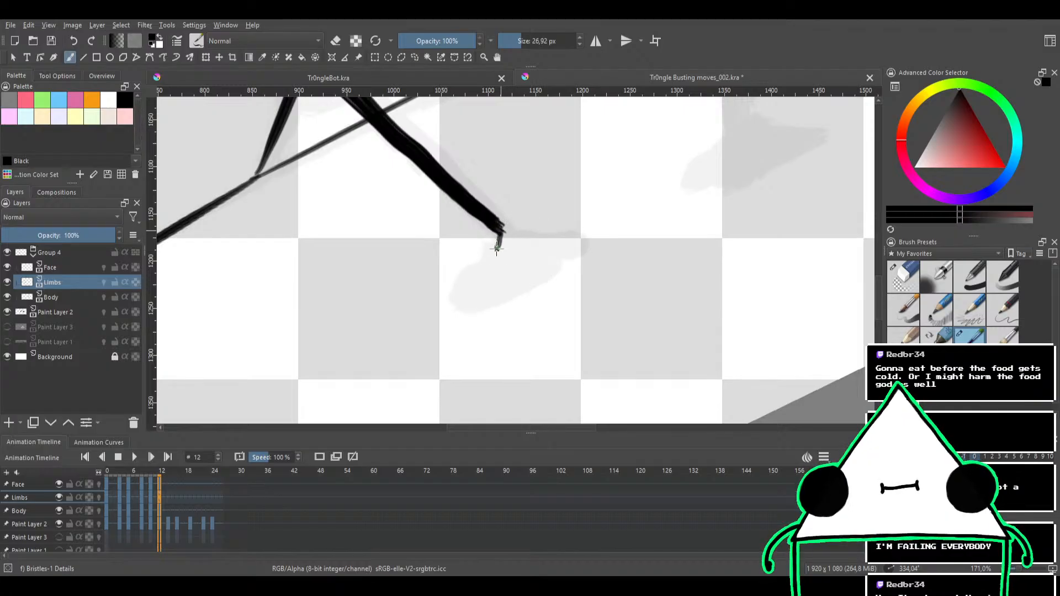
key("ctrl+z")
mouse_move(457, 304)
left_mouse_down()
mouse_move(585, 244)
mouse_move(579, 234)
mouse_move(501, 229)
mouse_move(493, 250)
mouse_move(538, 243)
mouse_move(503, 254)
mouse_move(519, 253)
mouse_move(485, 289)
mouse_move(465, 286)
mouse_move(523, 253)
mouse_move(468, 297)
mouse_move(497, 261)
mouse_move(510, 273)
mouse_move(476, 296)
mouse_move(576, 239)
mouse_move(505, 239)
left_mouse_up()
mouse_move(568, 184)
left_mouse_down()
mouse_move(582, 253)
mouse_move(589, 194)
mouse_move(608, 227)
mouse_move(542, 228)
mouse_move(501, 243)
left_mouse_up()
key("ctrl+z")
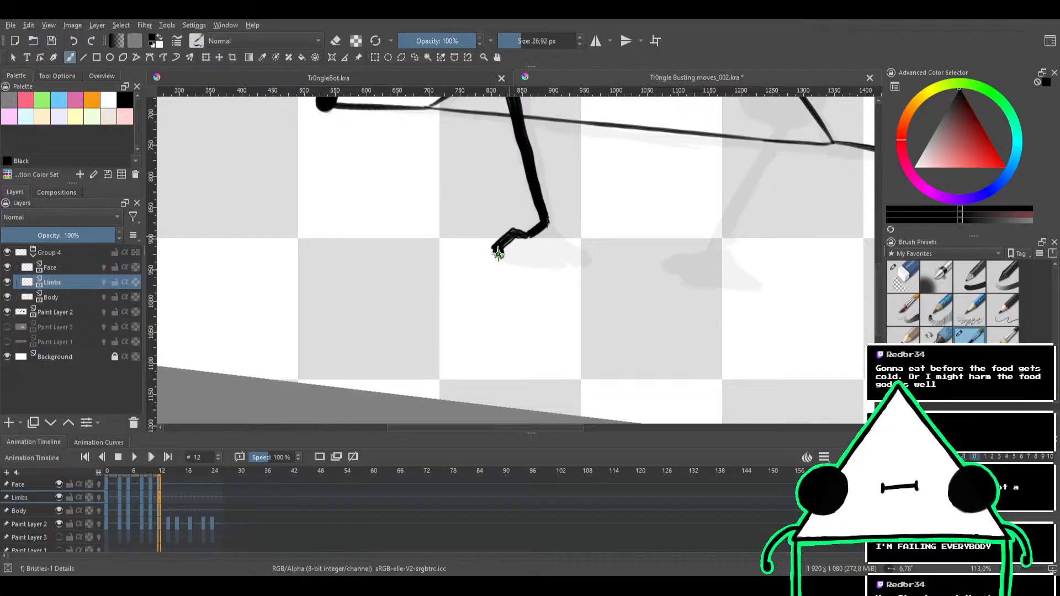
Ink the left foot's outline over the sketch below the ankle and fill it solid black
left_click_drag(498, 249, 517, 226)
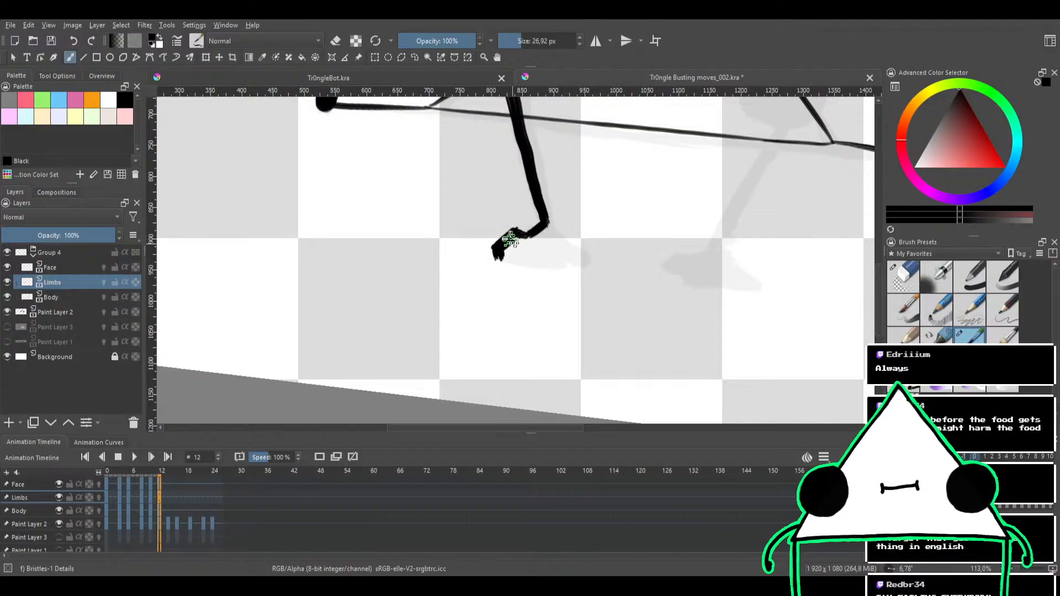
mouse_move(554, 268)
left_mouse_down()
mouse_move(541, 287)
mouse_move(535, 239)
mouse_move(547, 234)
mouse_move(584, 276)
left_mouse_up()
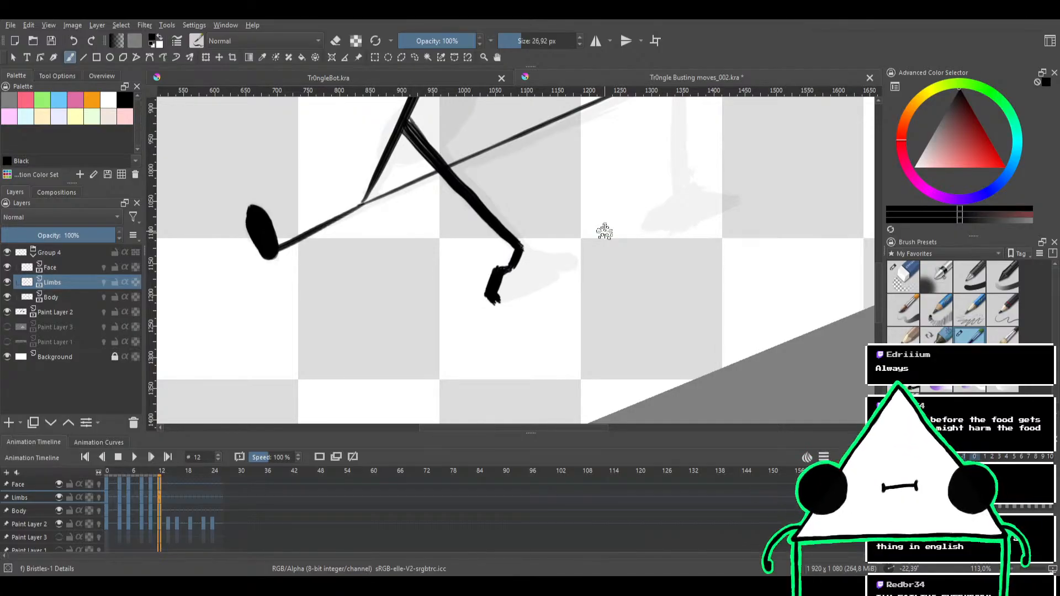
left_click_drag(497, 296, 545, 283)
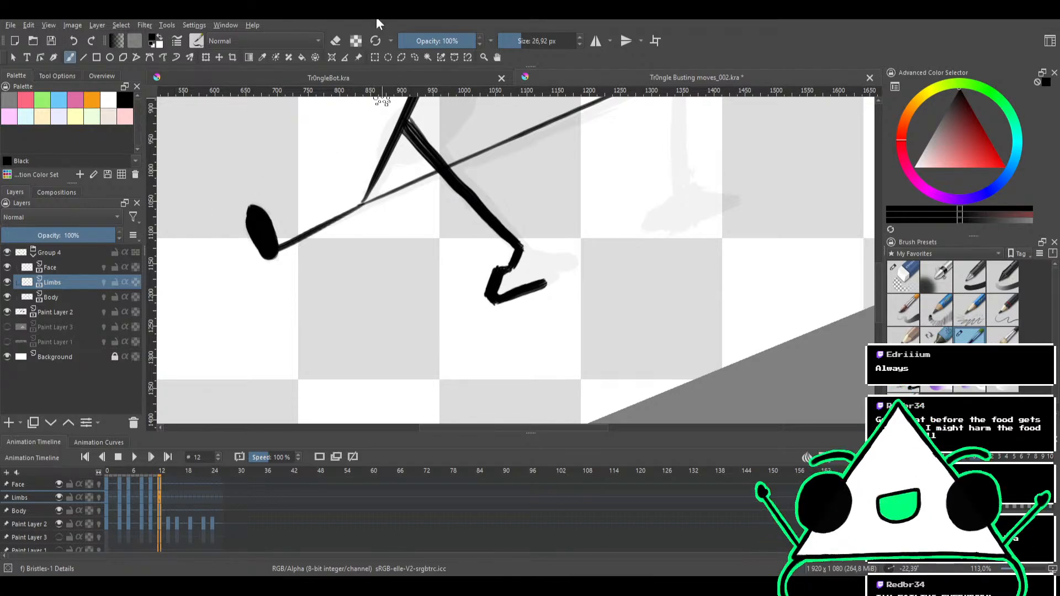
left_click_drag(548, 212, 516, 240)
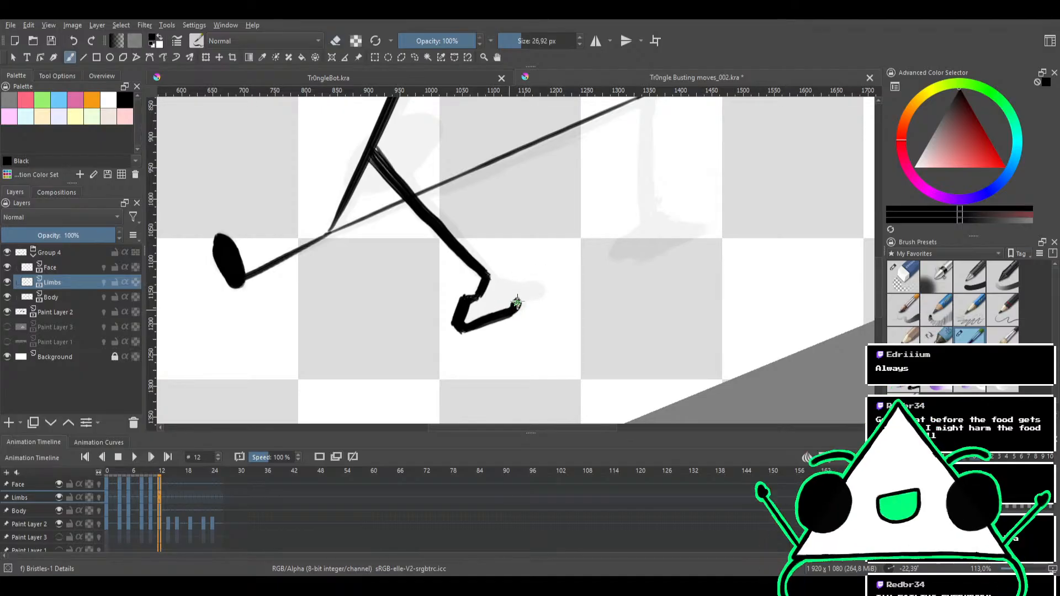
mouse_move(529, 293)
left_mouse_down()
mouse_move(464, 322)
mouse_move(494, 287)
mouse_move(499, 300)
mouse_move(490, 288)
mouse_move(519, 279)
left_mouse_up()
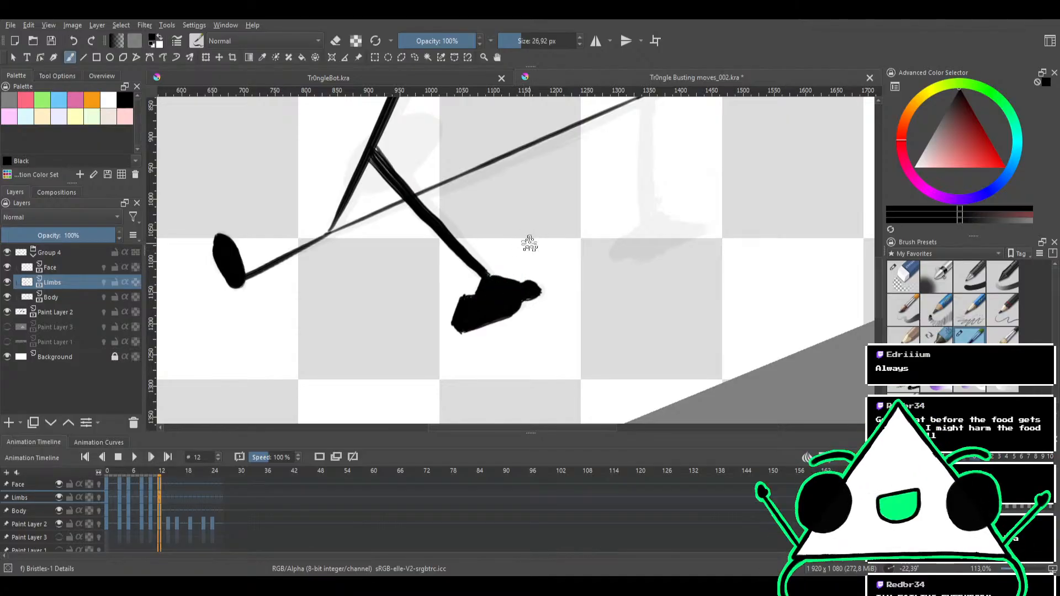
Thicken the left leg between hip and ankle and erase the excess ink where it meets the triangle's side
mouse_move(525, 239)
left_mouse_down()
mouse_move(523, 270)
mouse_move(621, 246)
mouse_move(608, 266)
mouse_move(617, 273)
mouse_move(511, 258)
left_mouse_up()
scroll(549, 276, "up", 1)
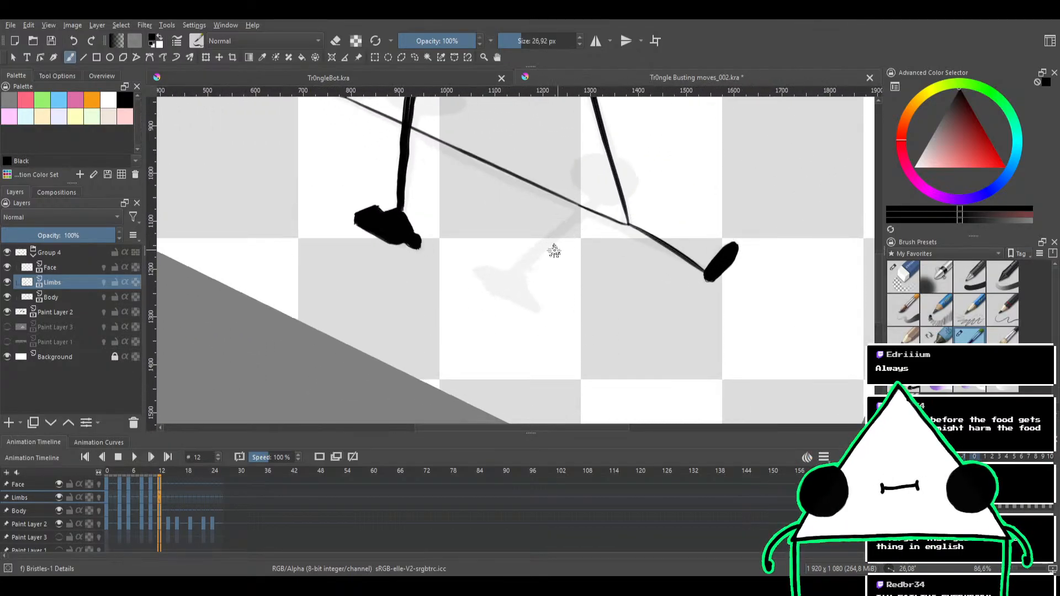
scroll(497, 292, "up", 1)
left_click_drag(499, 214, 552, 237)
scroll(540, 190, "up", 1)
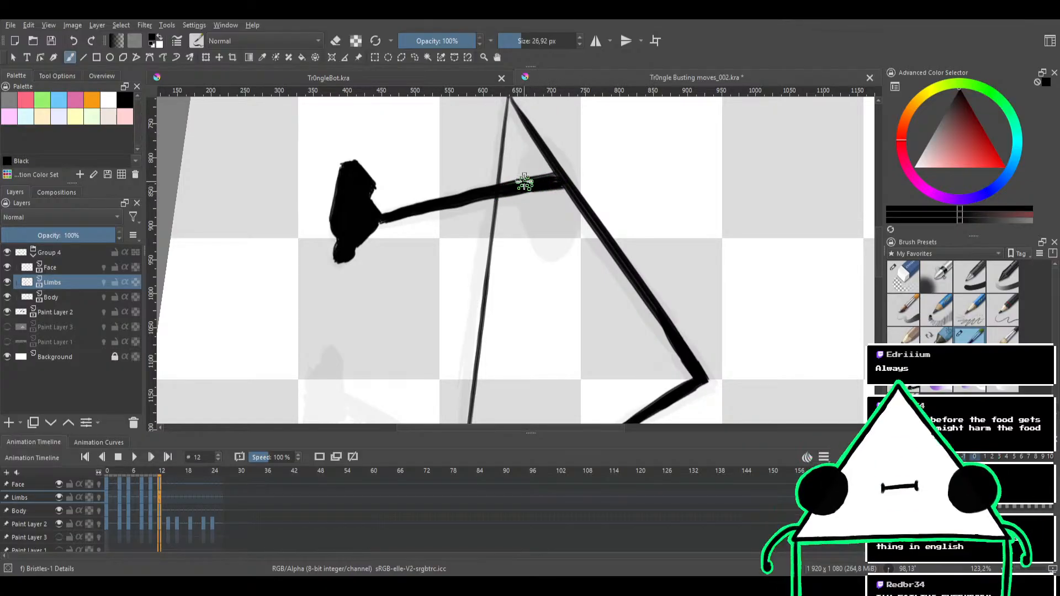
mouse_move(511, 189)
left_mouse_down()
mouse_move(502, 178)
mouse_move(380, 236)
left_mouse_up()
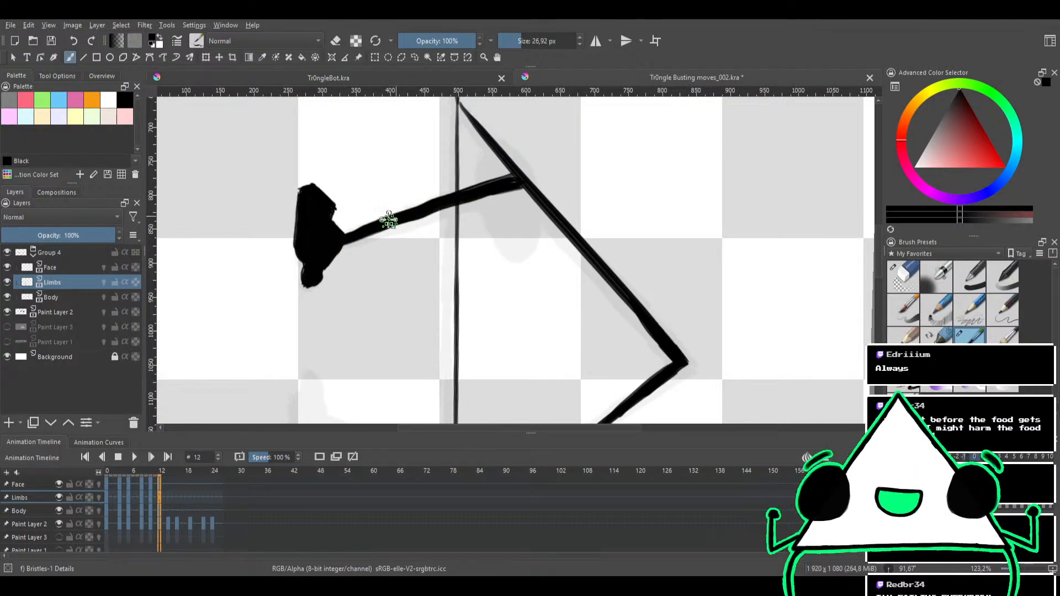
key("e")
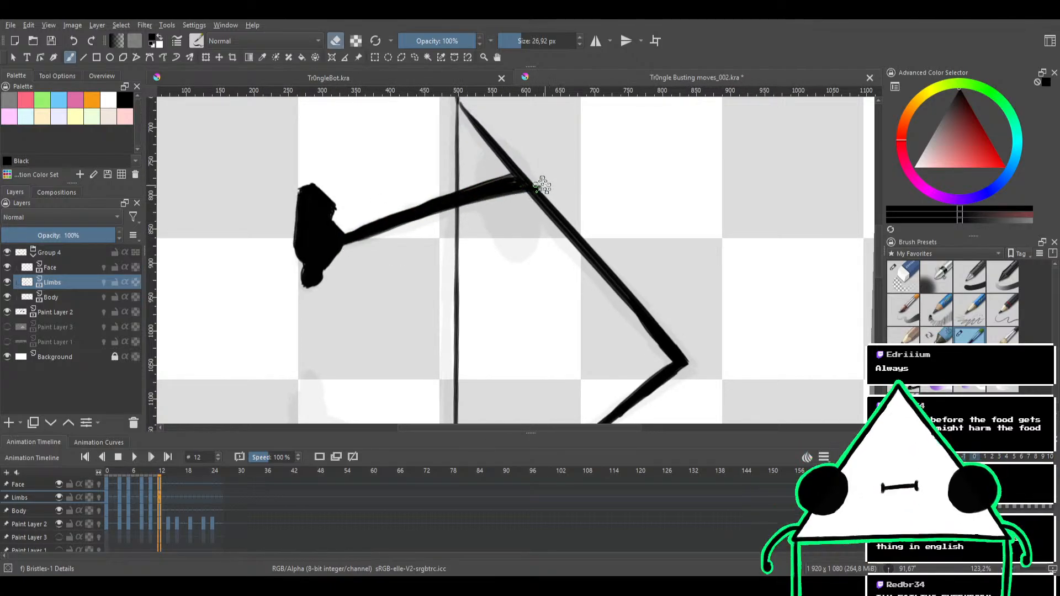
mouse_move(543, 183)
left_mouse_down()
mouse_move(485, 191)
mouse_move(517, 176)
left_mouse_up()
key("e")
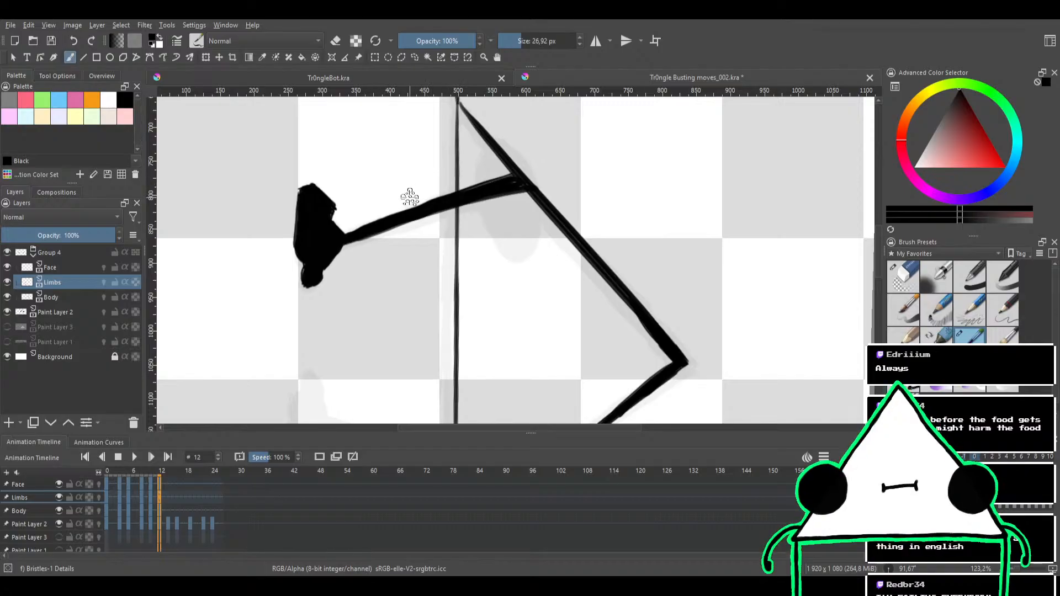
Clean up the left foot's upper outline with the brush in eraser mode, then return to inking
mouse_move(407, 186)
left_mouse_down()
mouse_move(480, 198)
mouse_move(383, 210)
mouse_move(385, 277)
left_mouse_up()
mouse_move(440, 355)
left_mouse_down()
mouse_move(429, 279)
mouse_move(442, 229)
left_mouse_up()
key("e")
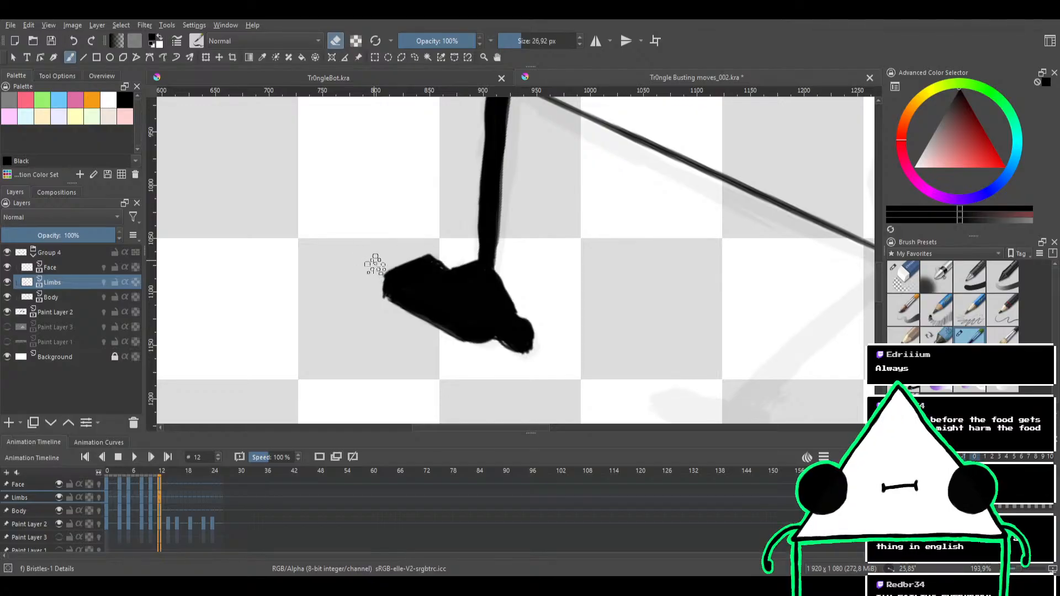
left_click_drag(423, 238, 378, 177)
mouse_move(646, 270)
left_mouse_down()
mouse_move(495, 180)
mouse_move(544, 172)
mouse_move(483, 237)
mouse_move(529, 207)
mouse_move(514, 261)
mouse_move(518, 218)
mouse_move(529, 216)
left_mouse_up()
key("e")
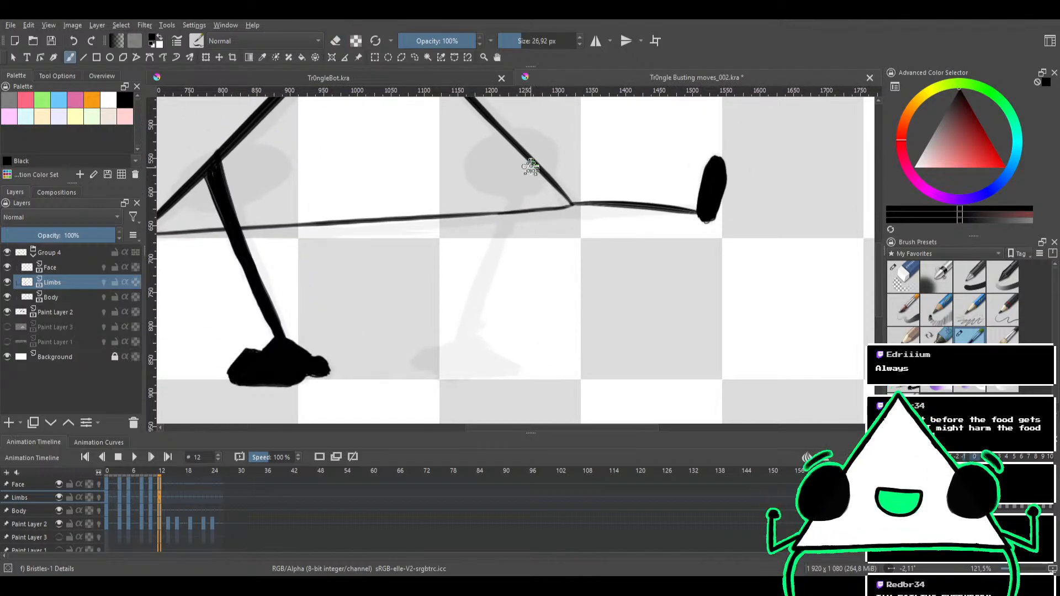
left_click_drag(527, 161, 494, 254)
key("ctrl+z")
left_click_drag(525, 163, 487, 264)
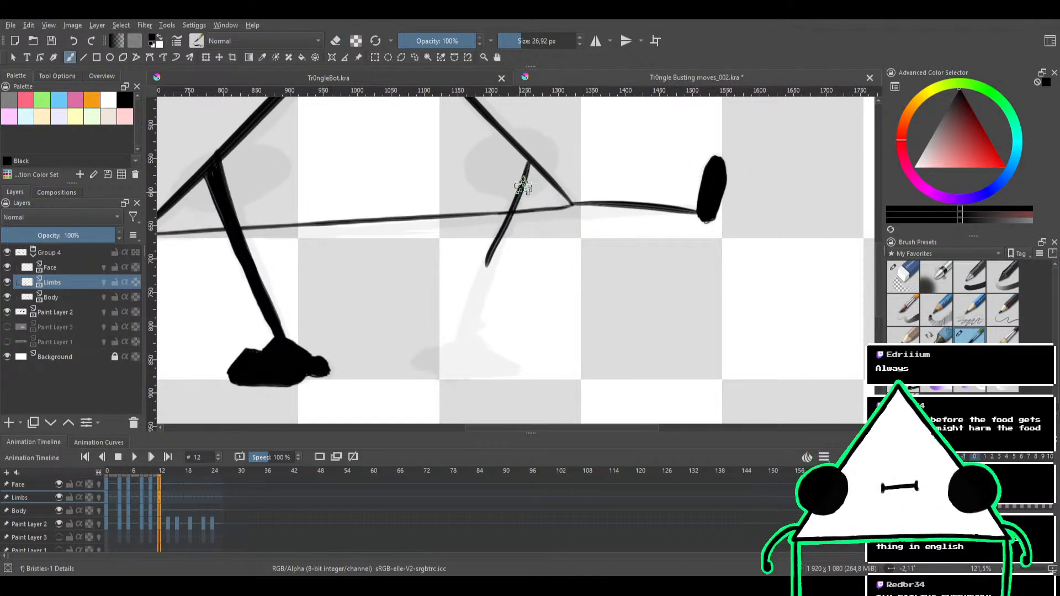
key("ctrl+z")
Ink the right leg from the triangle's right side past the bottom edge to the sketched ankle, thickening it with overlapping strokes
left_click_drag(527, 164, 473, 296)
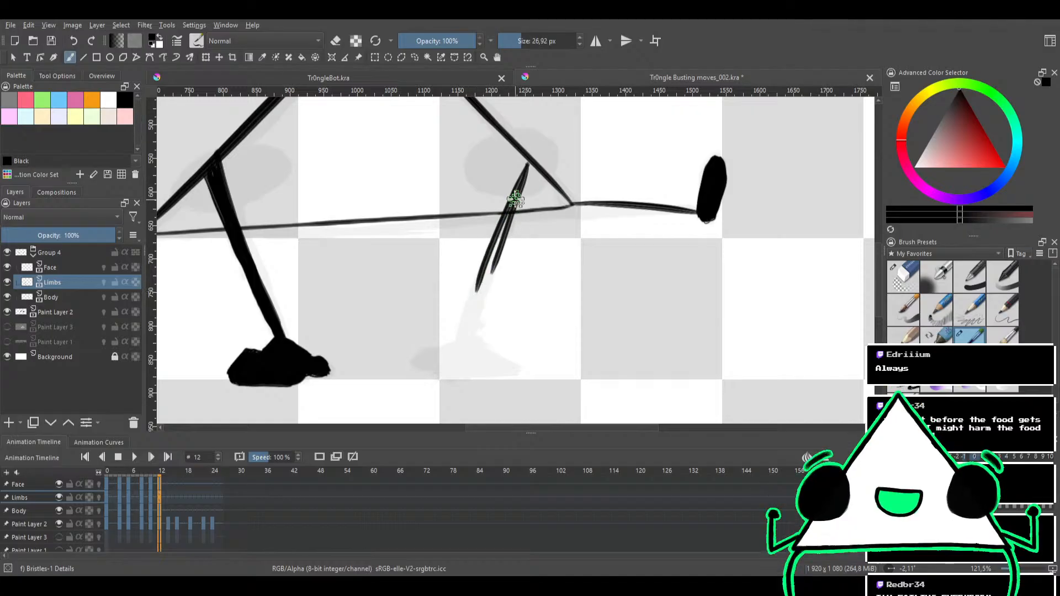
left_click_drag(516, 198, 469, 314)
left_click_drag(505, 222, 472, 316)
left_click_drag(497, 249, 461, 343)
left_click_drag(485, 273, 466, 331)
key("e")
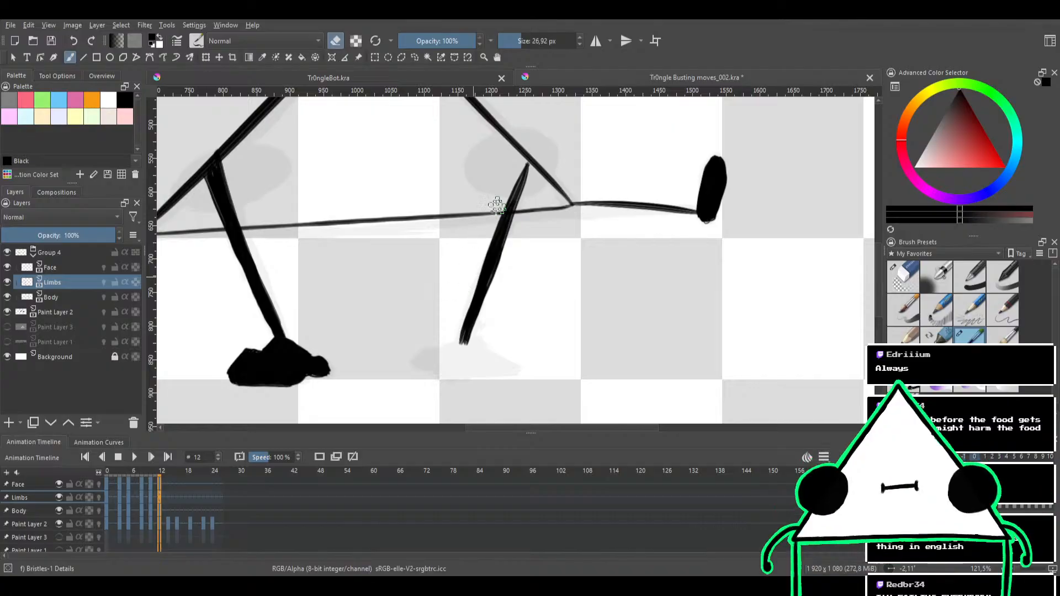
key("e")
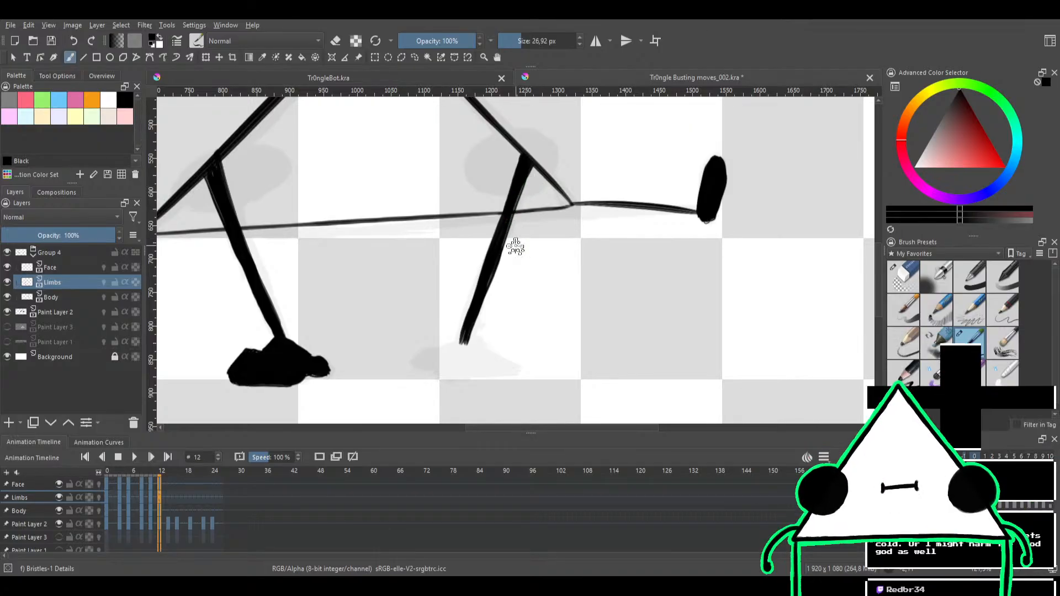
Try inking the right foot's outline from the ankle around the sketched shape, undoing the trial strokes
left_click_drag(515, 247, 518, 218)
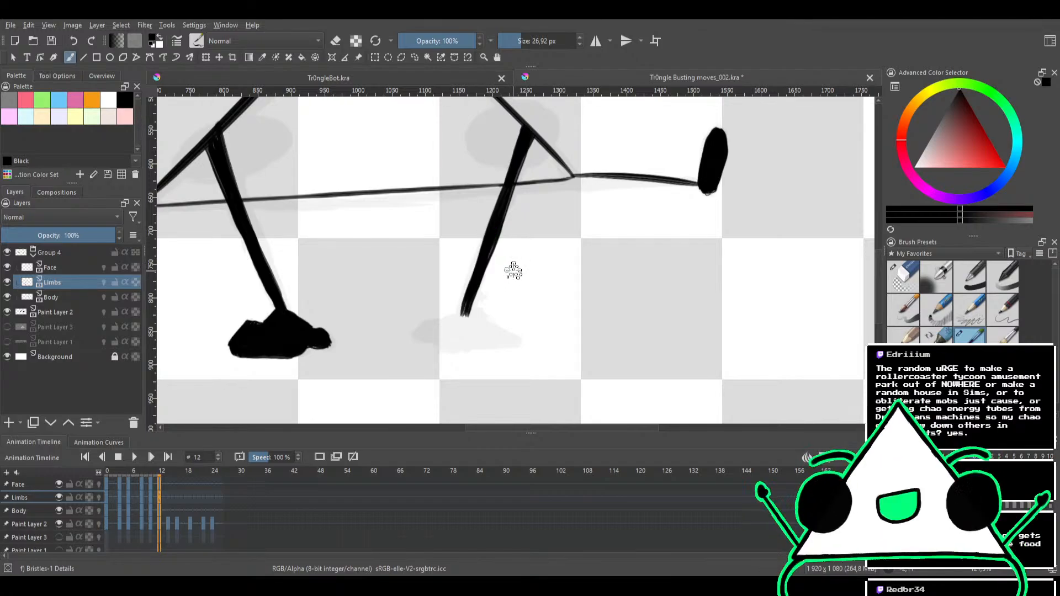
left_click_drag(517, 266, 523, 222)
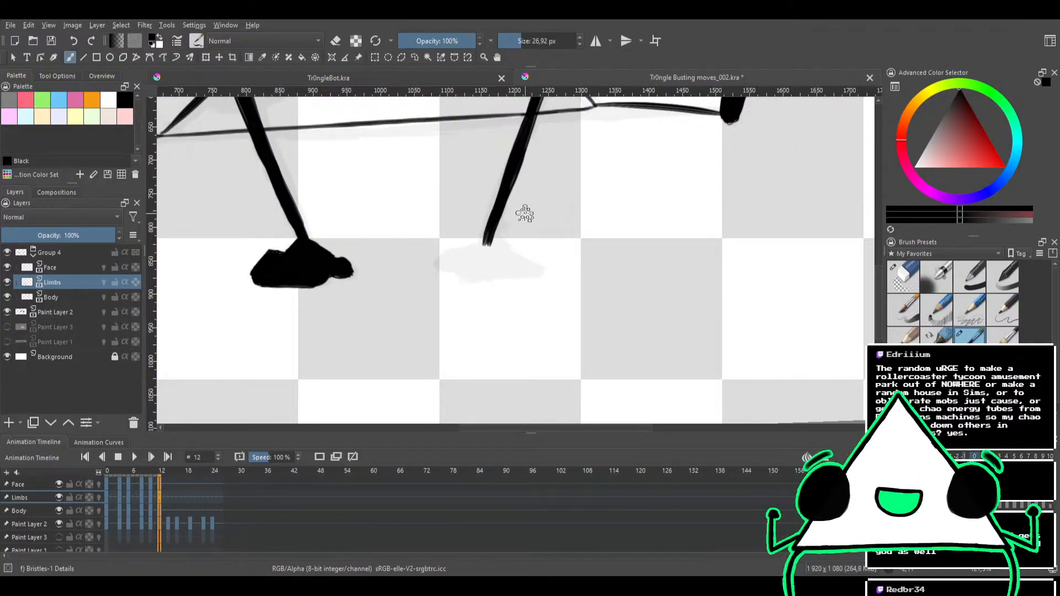
left_click_drag(502, 239, 540, 236)
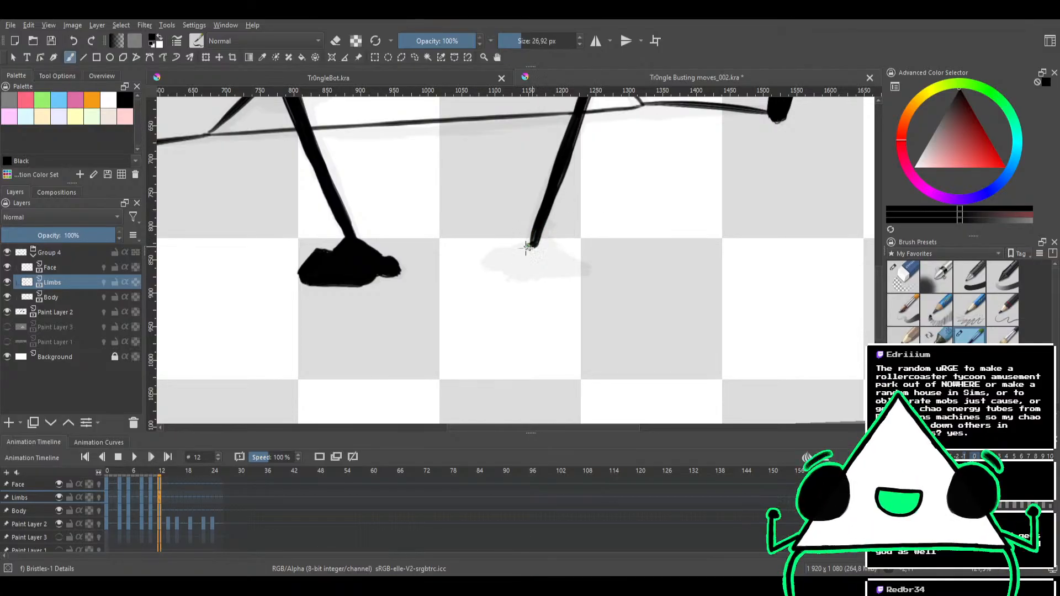
left_click_drag(526, 248, 491, 265)
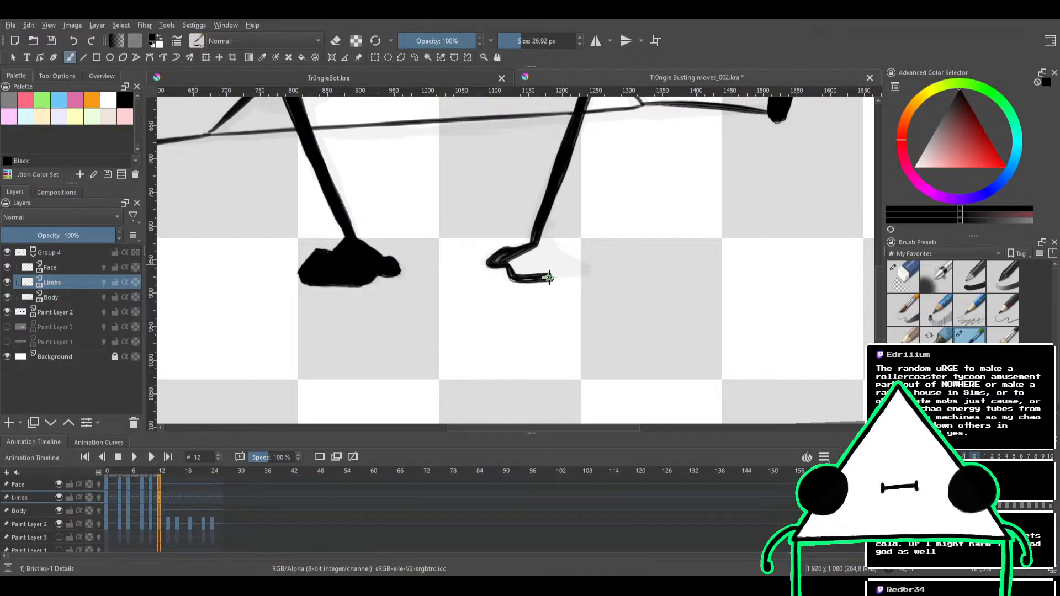
key("ctrl+z")
key("ctrl+z")
key("ctrl+z")
key("ctrl+z")
key("ctrl+z")
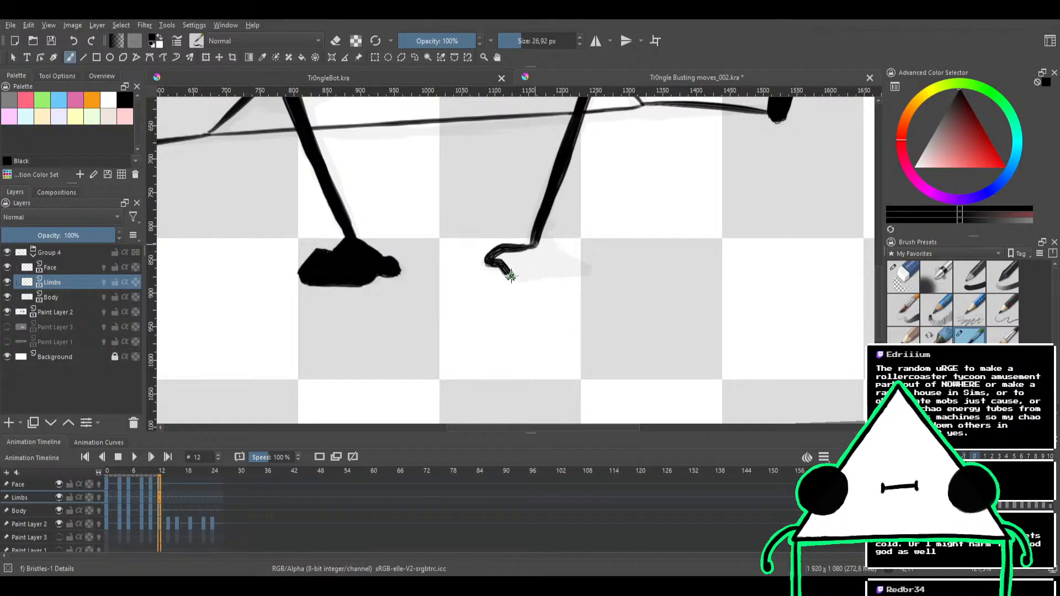
left_click_drag(510, 276, 574, 277)
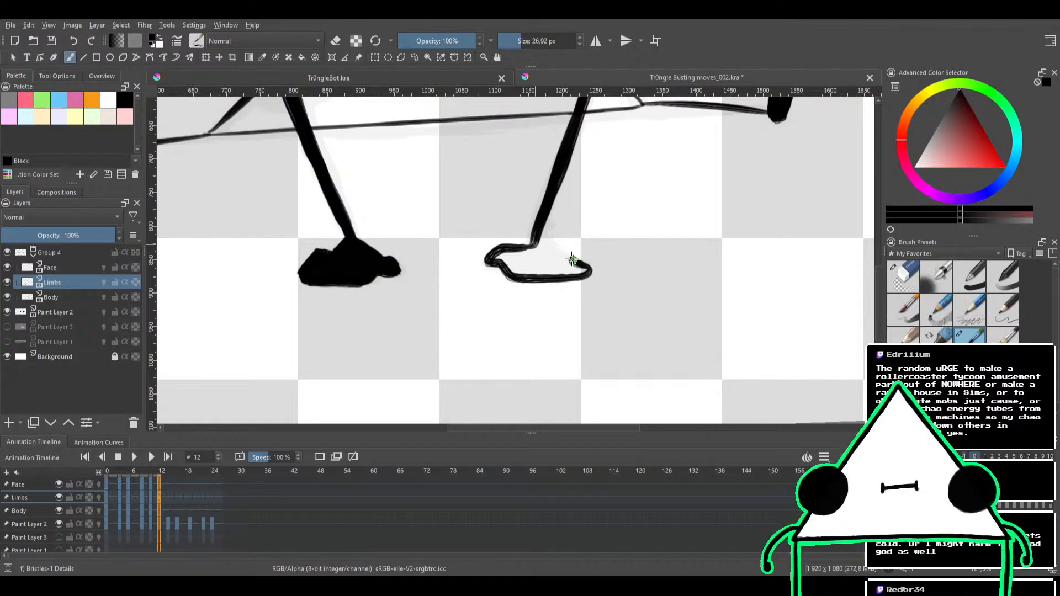
mouse_move(545, 222)
left_mouse_down()
mouse_move(535, 249)
mouse_move(545, 228)
mouse_move(547, 269)
mouse_move(564, 266)
mouse_move(543, 247)
mouse_move(575, 269)
mouse_move(523, 272)
mouse_move(576, 273)
mouse_move(516, 274)
mouse_move(565, 270)
mouse_move(512, 266)
mouse_move(523, 268)
mouse_move(503, 254)
mouse_move(540, 270)
left_mouse_up()
key("ctrl+z")
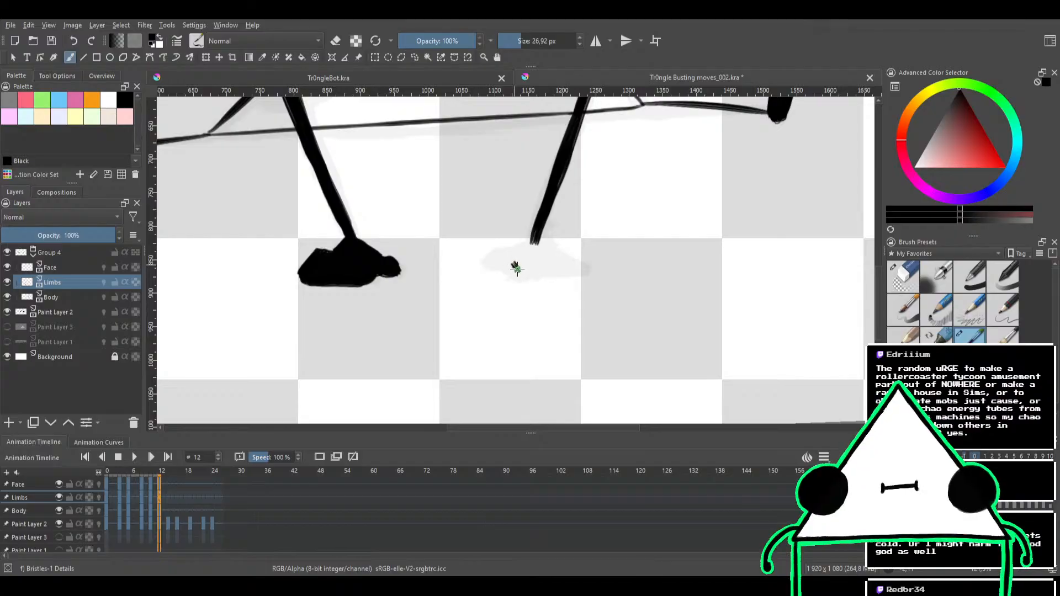
Ink the right foot's outline along the sole and back up to the ankle, and fill it solid black
left_click_drag(519, 274, 583, 274)
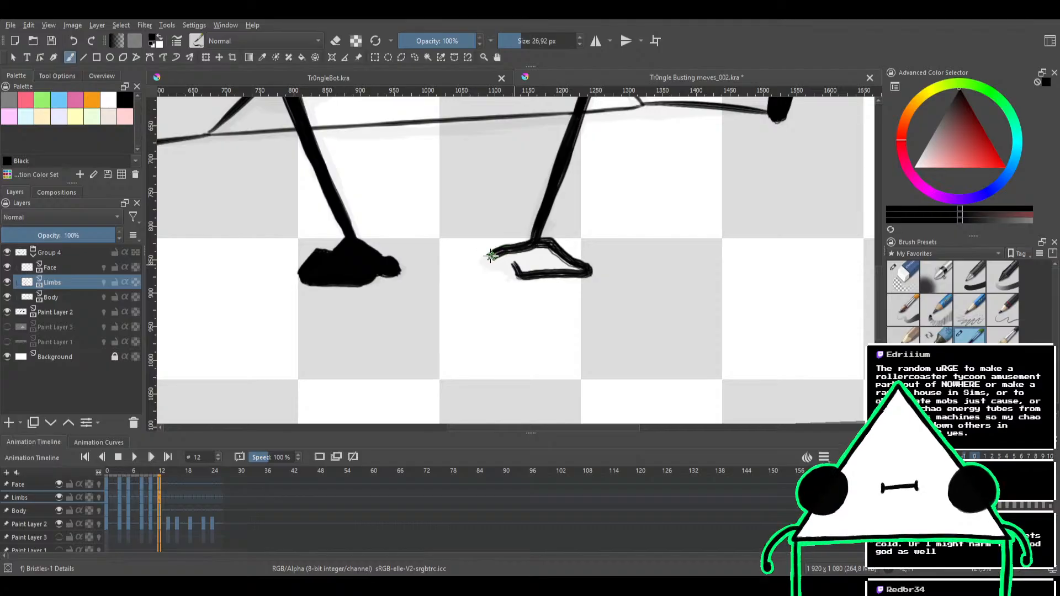
left_click_drag(495, 260, 530, 252)
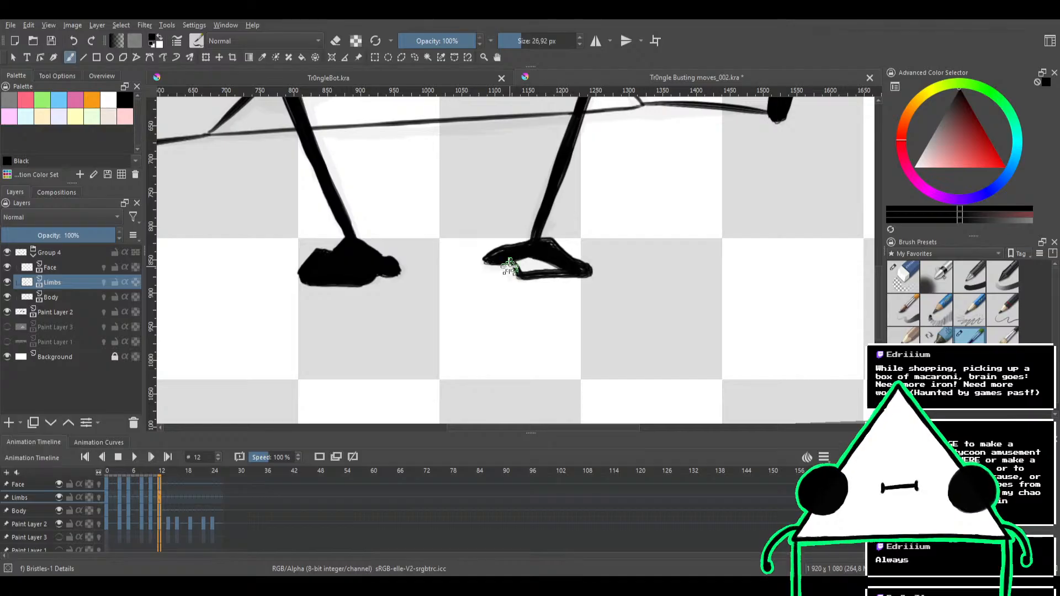
left_click_drag(534, 266, 572, 268)
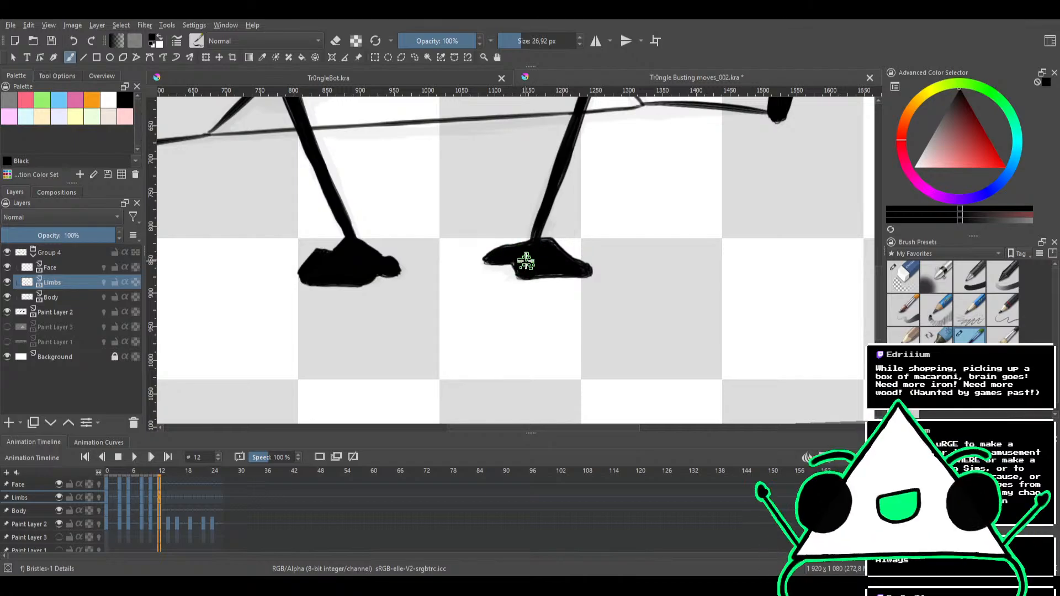
Reduce the brush to 15,74 px and trim the right foot's sloping upper edge in eraser mode
key("e")
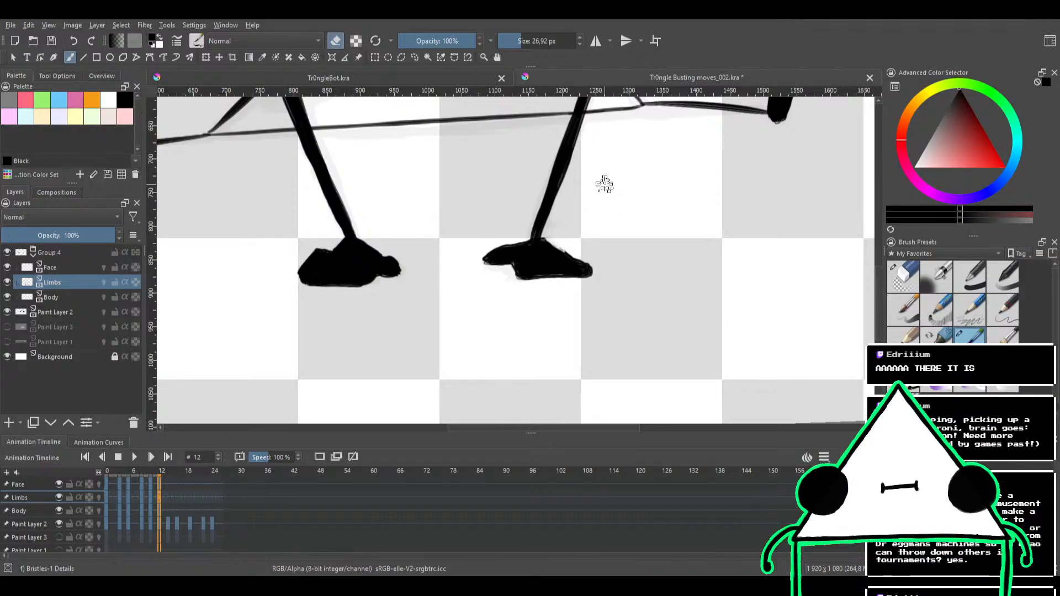
left_click_drag(611, 215, 589, 253)
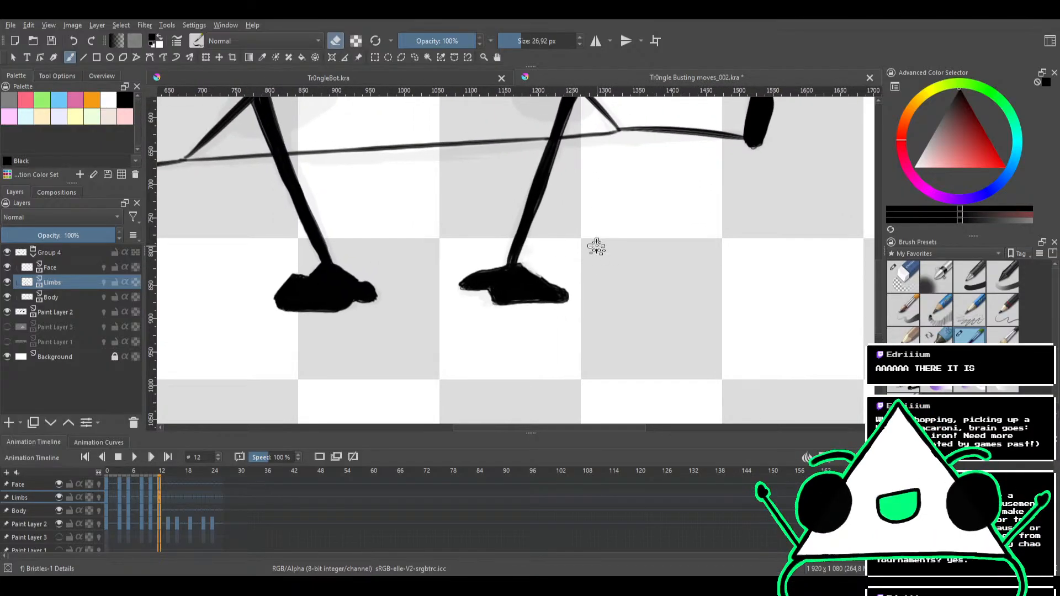
scroll(581, 251, "up", 2)
key("e")
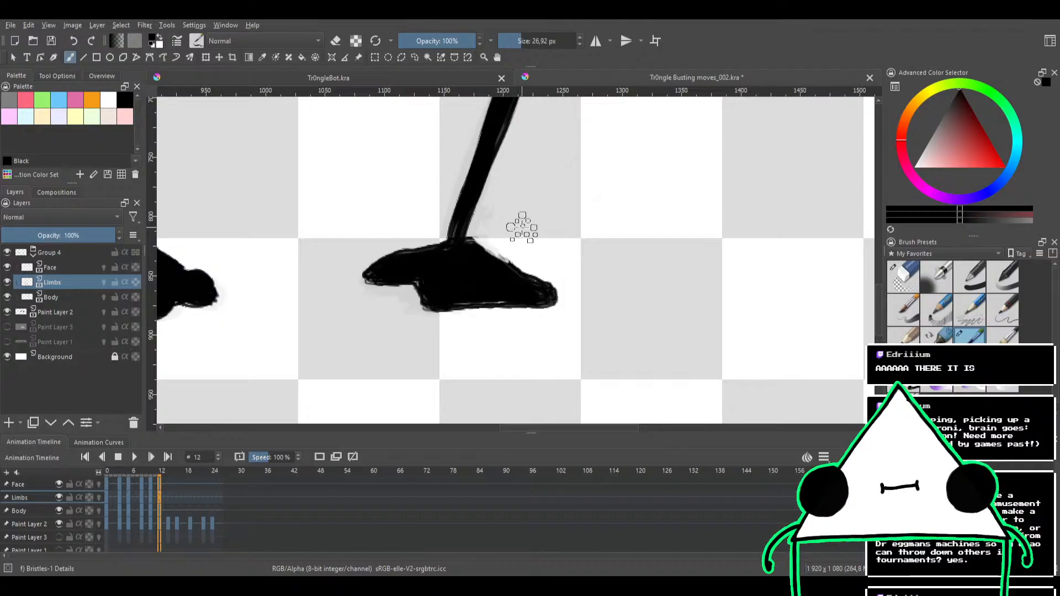
key("e")
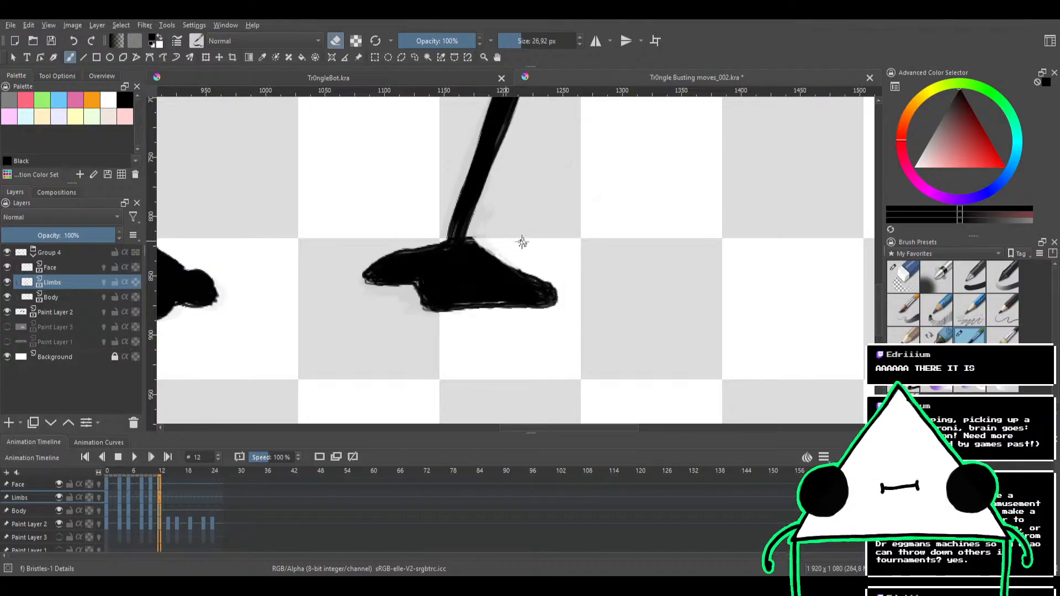
mouse_move(613, 231)
left_mouse_down()
mouse_move(625, 250)
mouse_move(593, 295)
left_mouse_up()
left_click_drag(568, 246, 560, 245)
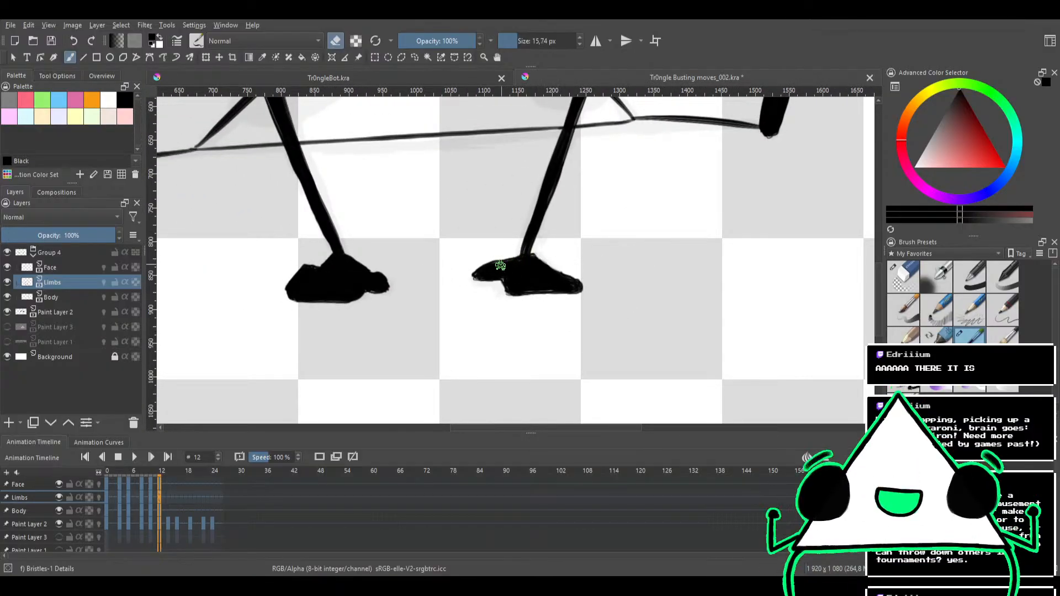
Build up the right foot's ankle and raised right end in black, and sharpen the notch under its left tip in eraser mode
key("e")
mouse_move(497, 268)
left_mouse_down()
mouse_move(477, 274)
mouse_move(509, 276)
left_mouse_up()
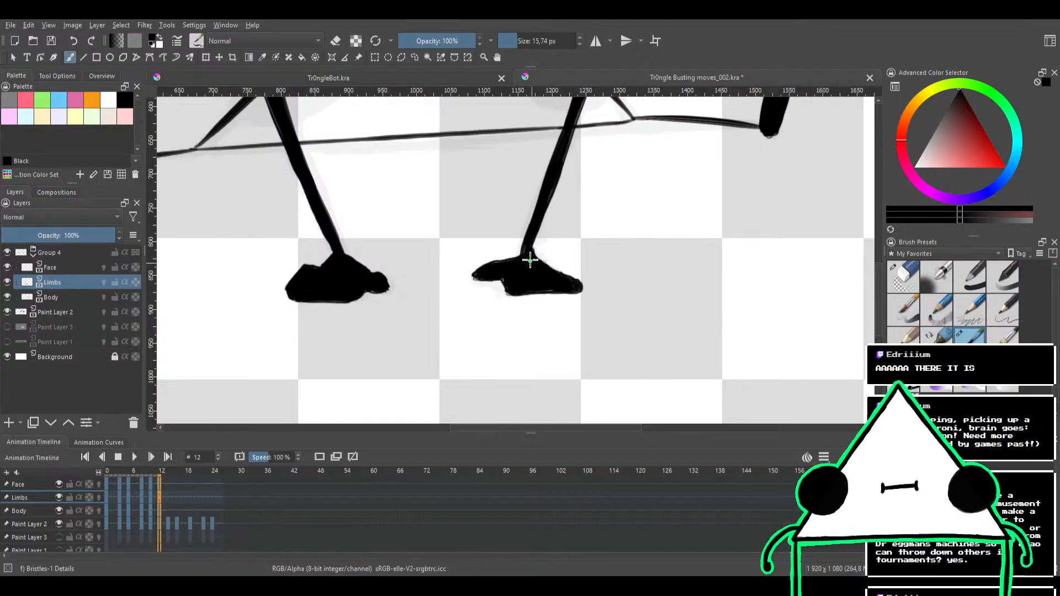
mouse_move(540, 234)
left_mouse_down()
mouse_move(525, 311)
mouse_move(589, 200)
mouse_move(579, 232)
mouse_move(563, 220)
left_mouse_up()
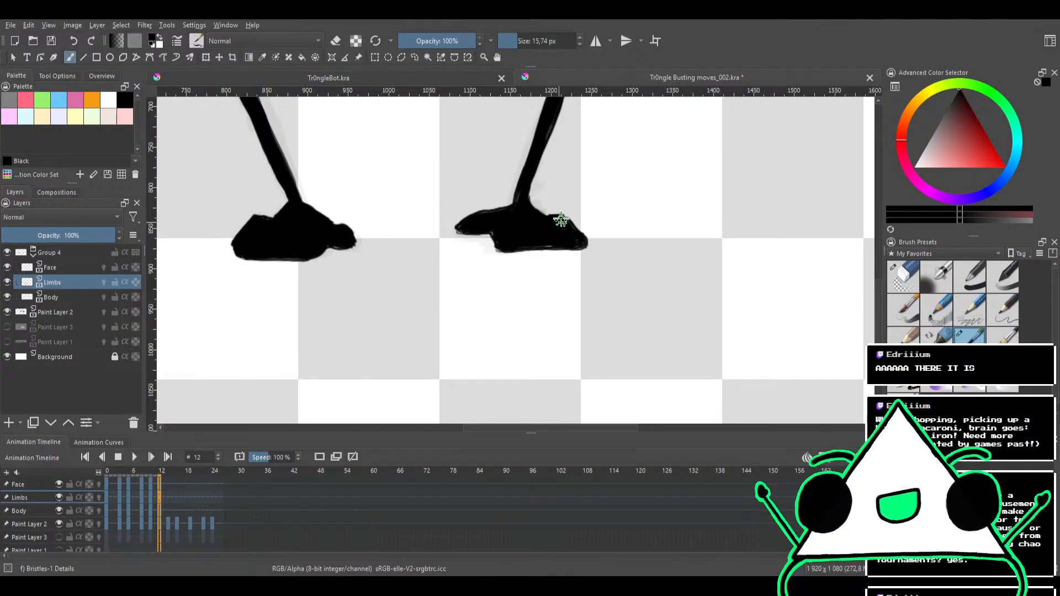
mouse_move(564, 219)
left_mouse_down()
mouse_move(568, 309)
mouse_move(563, 272)
mouse_move(585, 195)
mouse_move(565, 291)
mouse_move(511, 232)
left_mouse_up()
key("e")
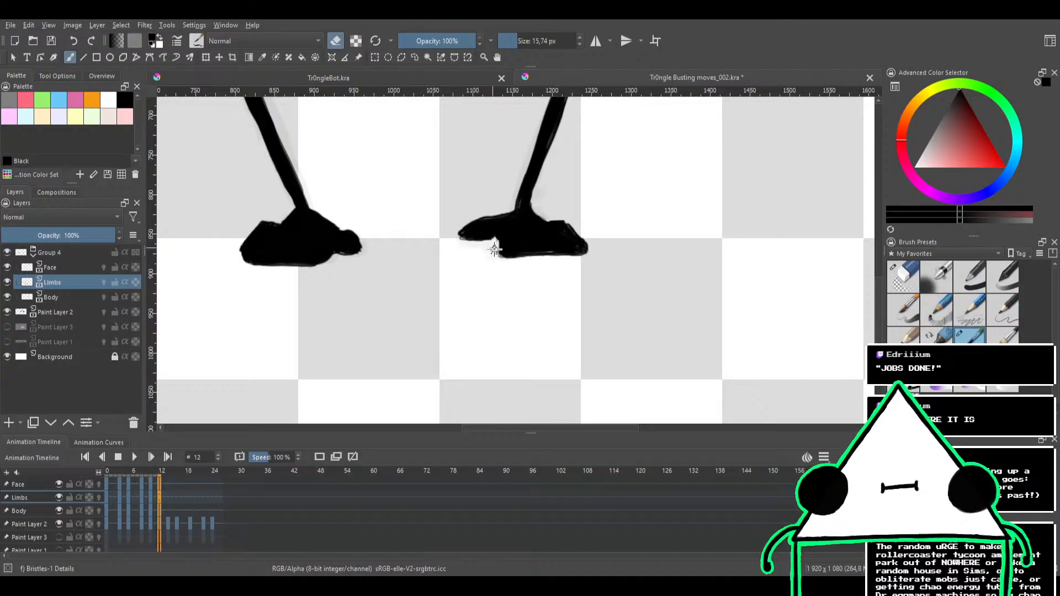
key("e")
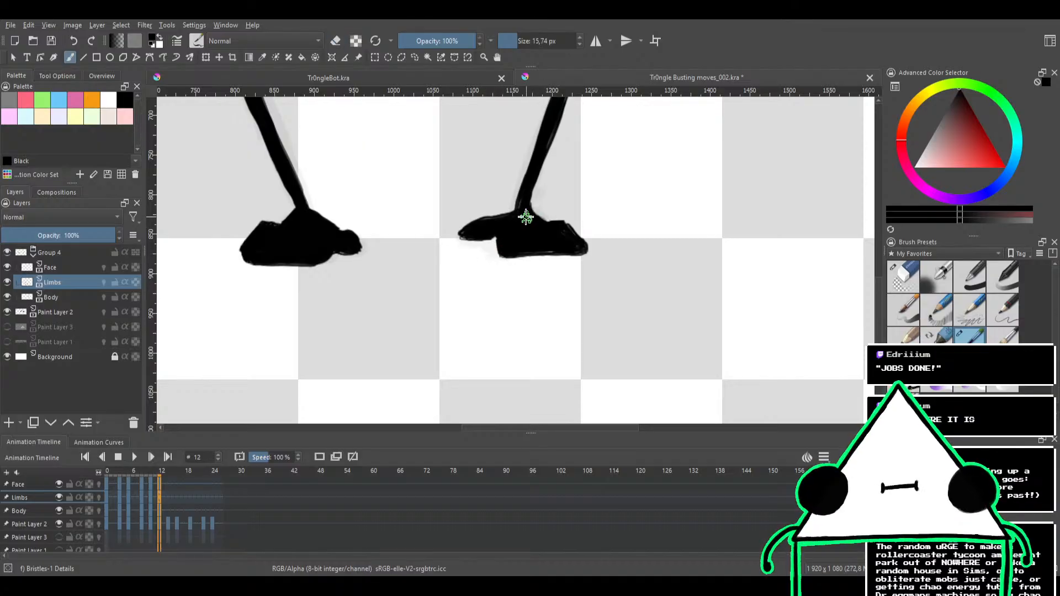
Fill the left tip of frame 12's right foot in black and clean its upper edge and end in eraser mode
left_click_drag(421, 258, 476, 245)
key("e")
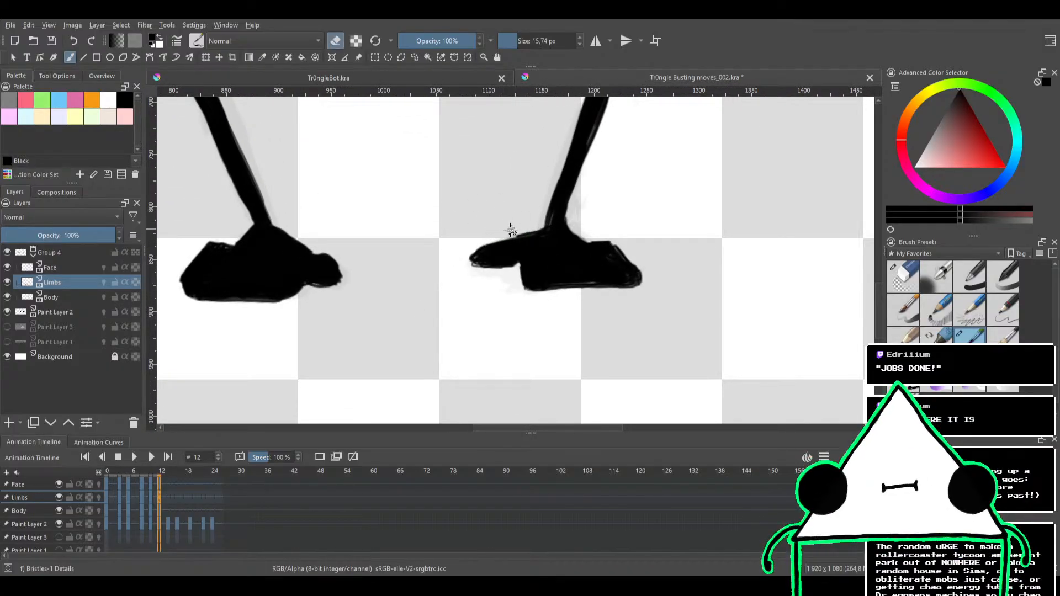
key("e")
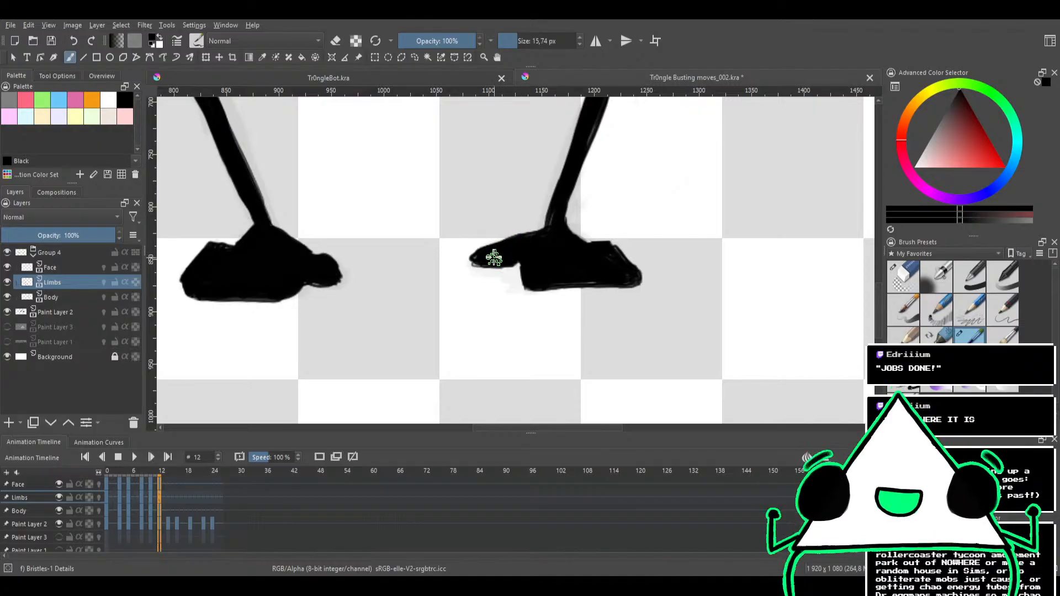
key("e")
key("e")
key("e")
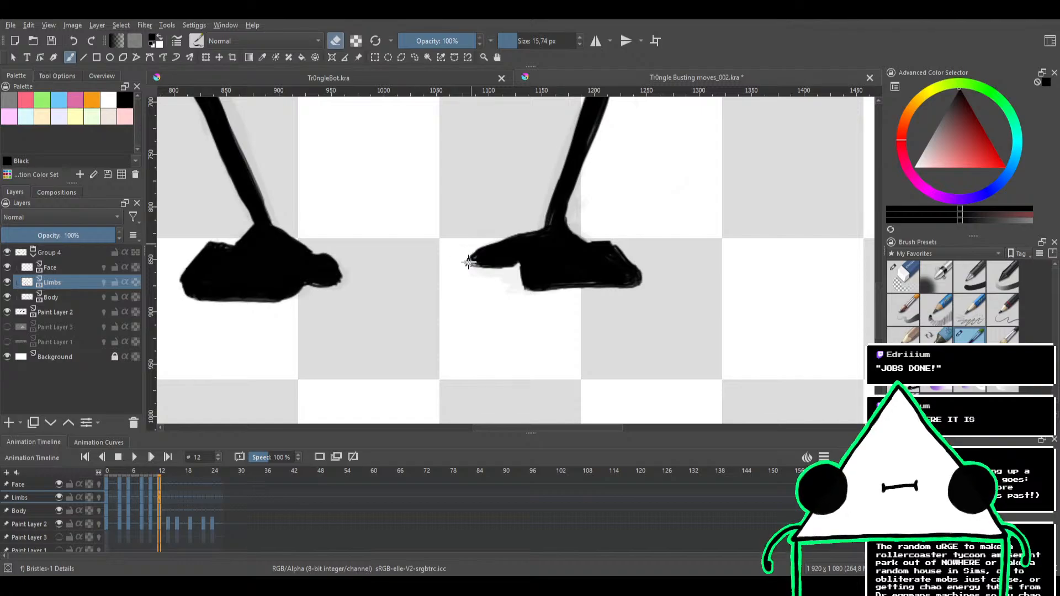
left_click_drag(468, 254, 469, 265)
key("e")
Touch up the notch under the right foot and the edge around its ankle, alternating between painting and erasing
left_click_drag(514, 231, 492, 339)
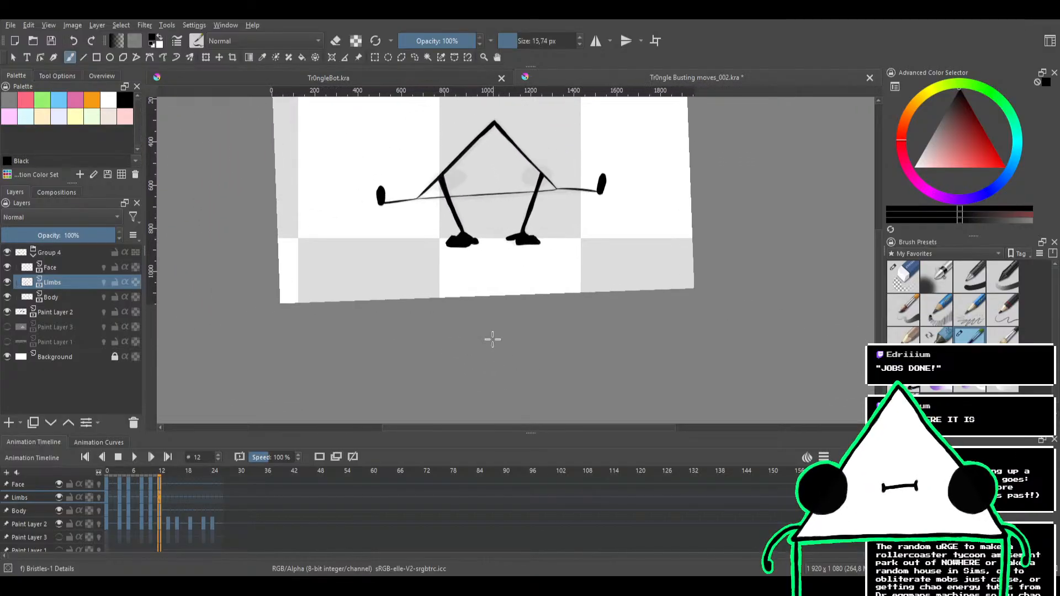
scroll(506, 282, "up", 3)
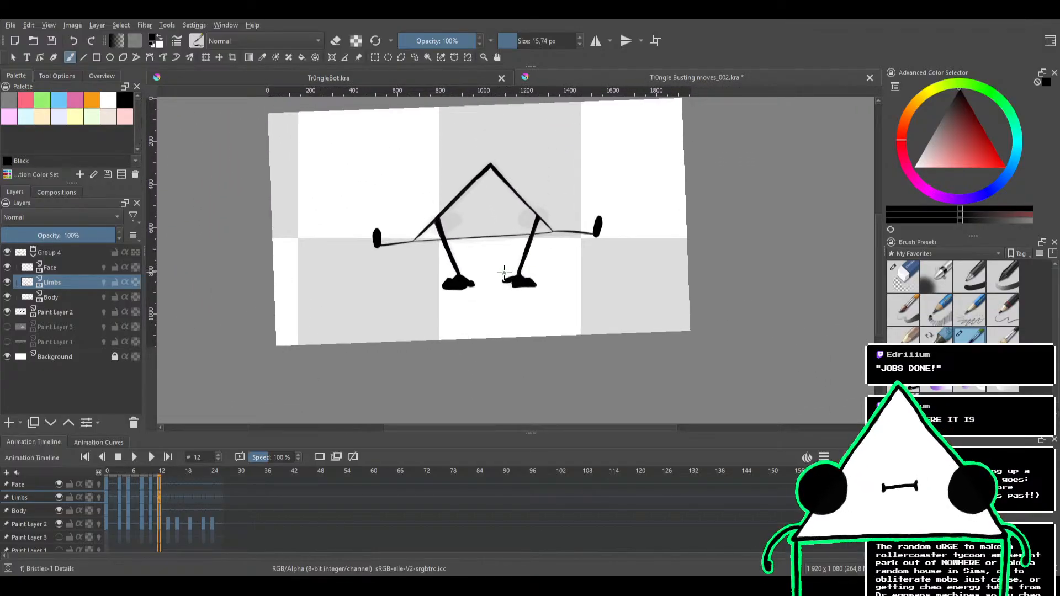
scroll(498, 277, "up", 4)
key("e")
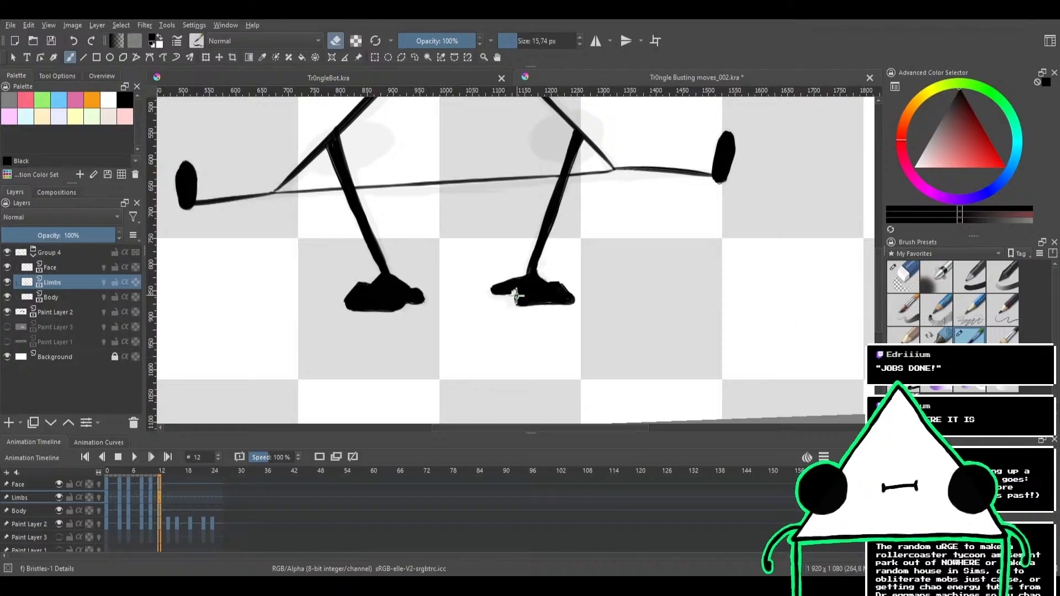
key("e")
scroll(495, 245, "down", 1)
scroll(491, 237, "up", 3)
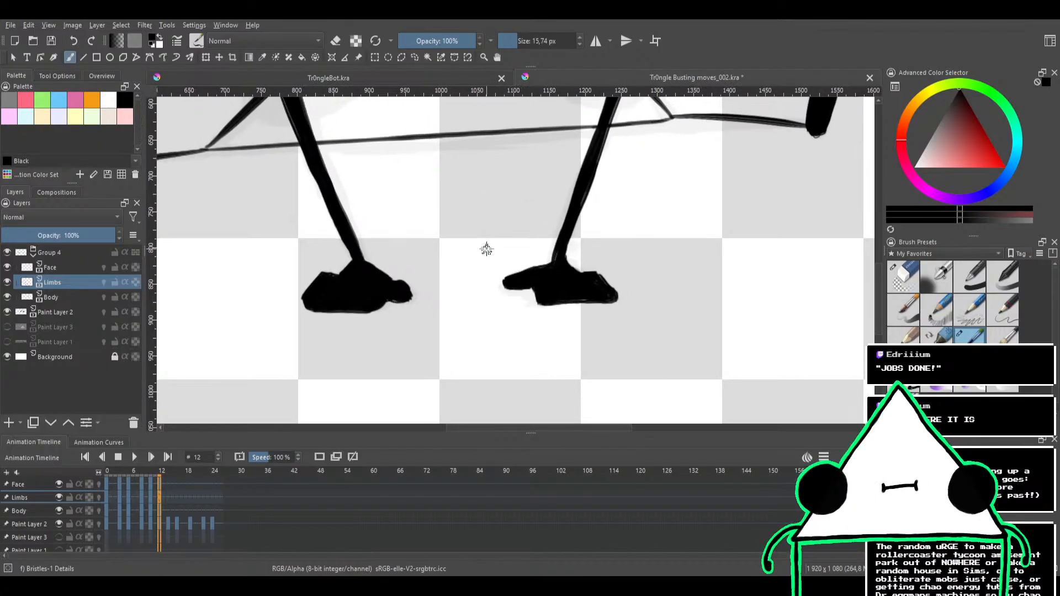
left_click_drag(485, 246, 508, 282)
left_click_drag(498, 261, 503, 273)
key("e")
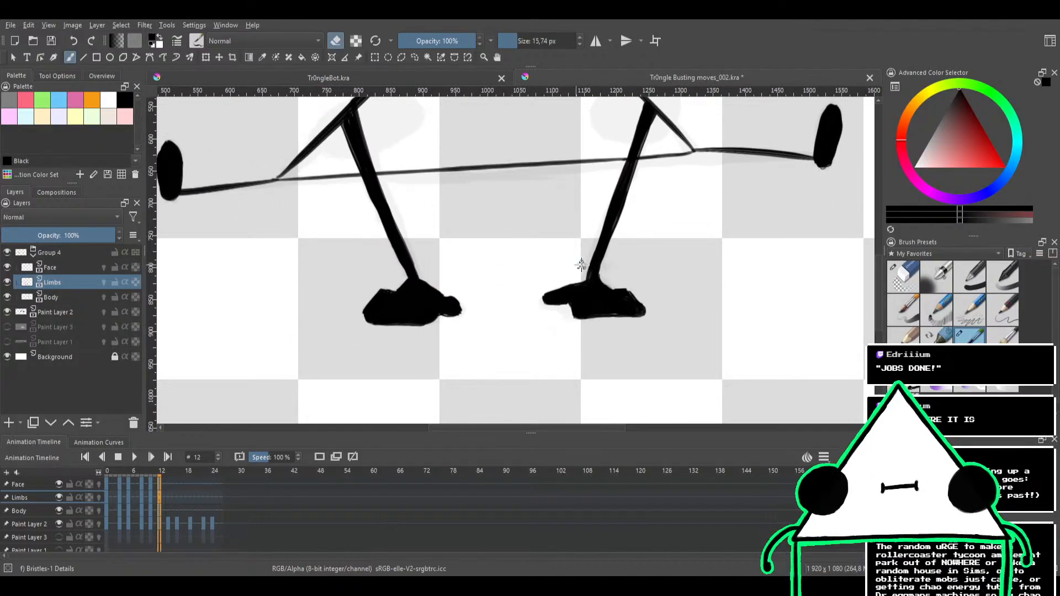
key("e")
scroll(504, 212, "up", 2)
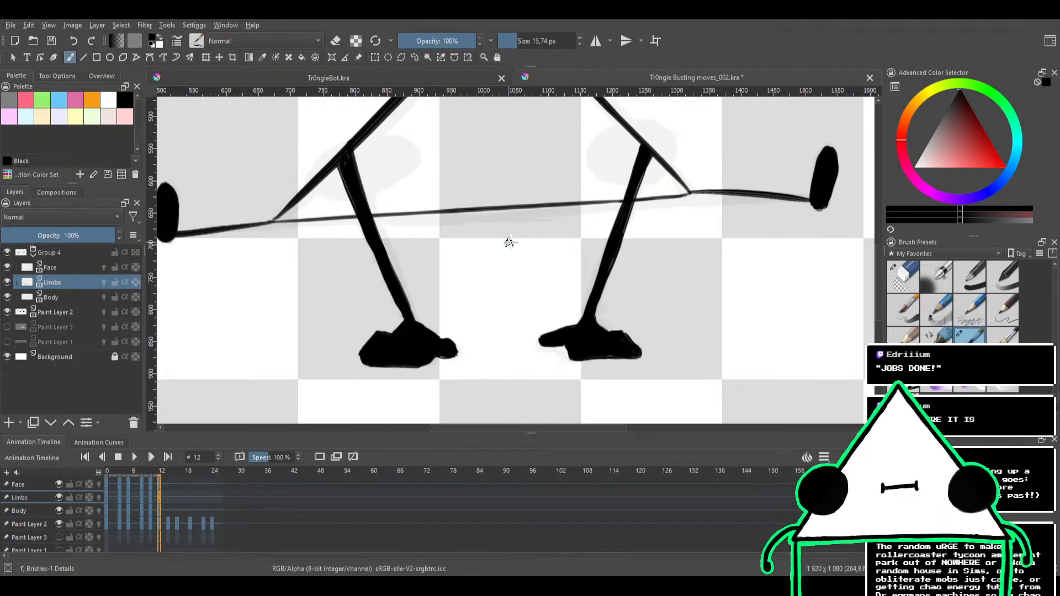
Ink both eyes of frame 12 on the Face layer over the sketched ovals and fill them solid black
left_click(87, 269)
left_click_drag(531, 254, 465, 339)
mouse_move(584, 230)
left_mouse_down()
mouse_move(599, 253)
mouse_move(560, 264)
mouse_move(565, 222)
left_mouse_up()
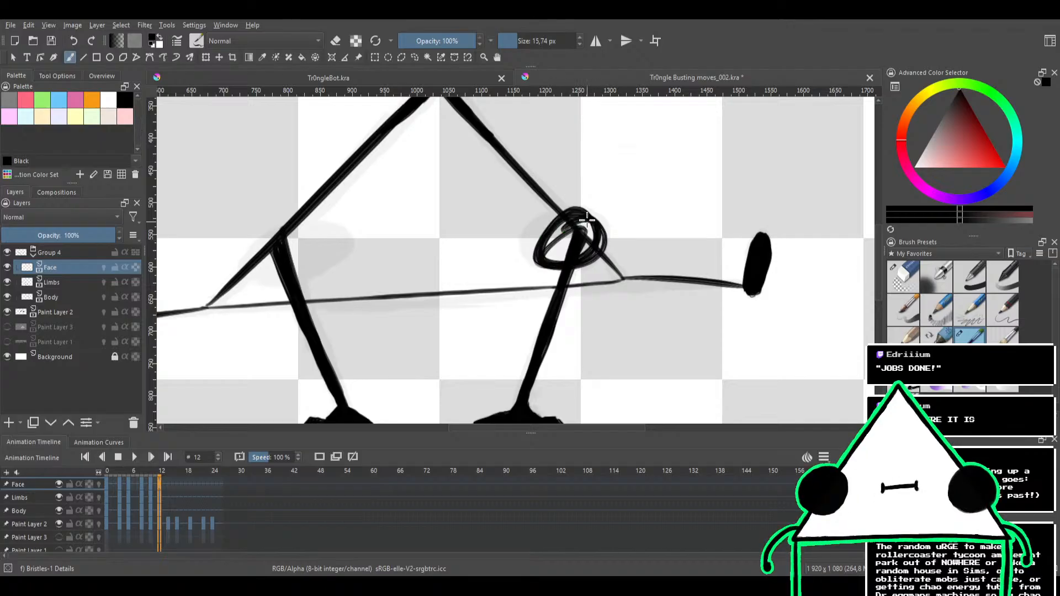
key("ctrl+z")
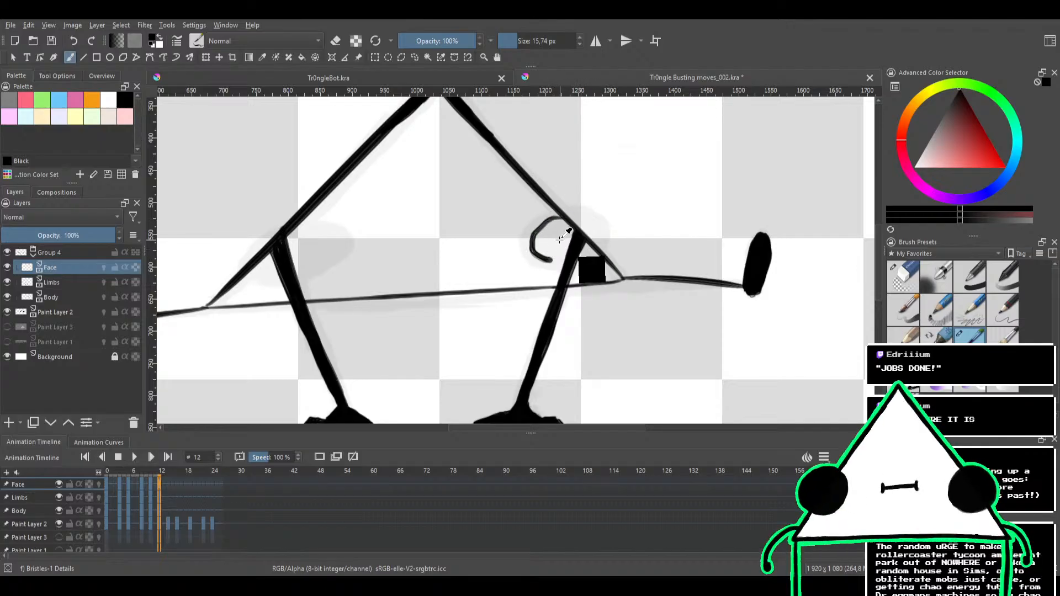
key("ctrl+z")
mouse_move(562, 241)
left_mouse_down("shift")
mouse_move(537, 222)
mouse_move(521, 246)
mouse_move(559, 264)
mouse_move(596, 260)
mouse_move(603, 235)
mouse_move(592, 219)
mouse_move(566, 214)
mouse_move(536, 228)
mouse_move(590, 233)
mouse_move(559, 255)
mouse_move(540, 232)
mouse_move(590, 224)
mouse_move(587, 250)
mouse_move(534, 242)
mouse_move(548, 224)
mouse_move(574, 229)
mouse_move(546, 250)
mouse_move(582, 228)
mouse_move(589, 253)
mouse_move(542, 252)
mouse_move(542, 227)
mouse_move(565, 231)
mouse_move(554, 249)
mouse_move(533, 240)
mouse_move(545, 228)
mouse_move(556, 247)
mouse_move(530, 238)
mouse_move(564, 225)
mouse_move(565, 246)
mouse_move(542, 242)
mouse_move(568, 230)
left_mouse_up("shift")
left_click_drag(473, 225, 597, 217)
left_click_drag(535, 230, 577, 226)
mouse_move(439, 232)
left_mouse_down()
mouse_move(476, 222)
mouse_move(458, 213)
mouse_move(438, 223)
mouse_move(416, 239)
mouse_move(420, 261)
mouse_move(466, 267)
mouse_move(506, 242)
mouse_move(500, 227)
mouse_move(454, 220)
mouse_move(423, 233)
mouse_move(476, 243)
mouse_move(423, 254)
mouse_move(479, 225)
mouse_move(484, 249)
mouse_move(460, 262)
mouse_move(432, 254)
mouse_move(472, 227)
mouse_move(480, 249)
mouse_move(435, 258)
mouse_move(443, 234)
mouse_move(467, 227)
left_mouse_up()
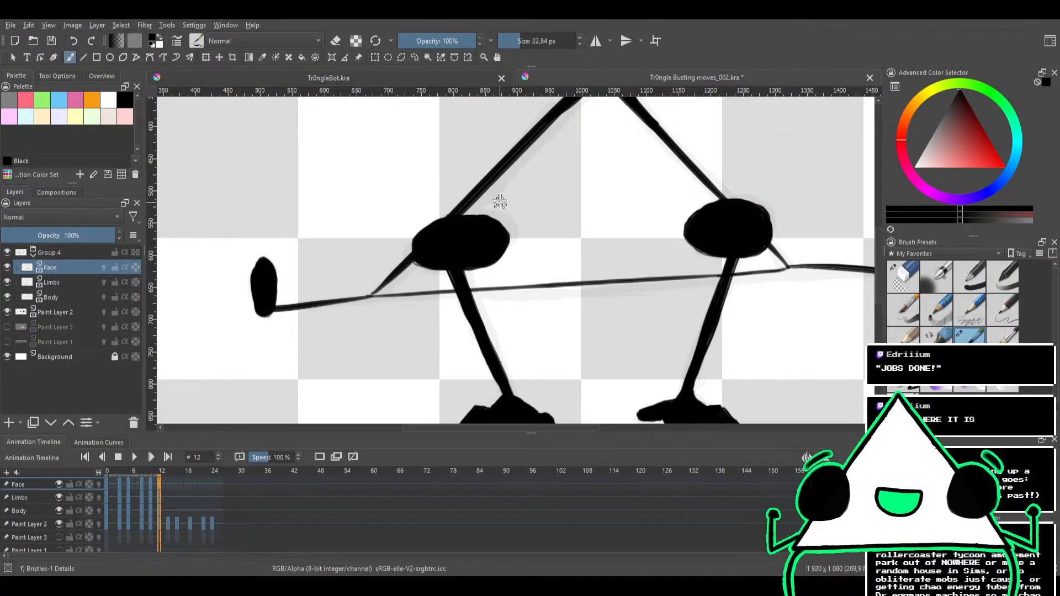
left_click_drag(553, 226, 532, 232)
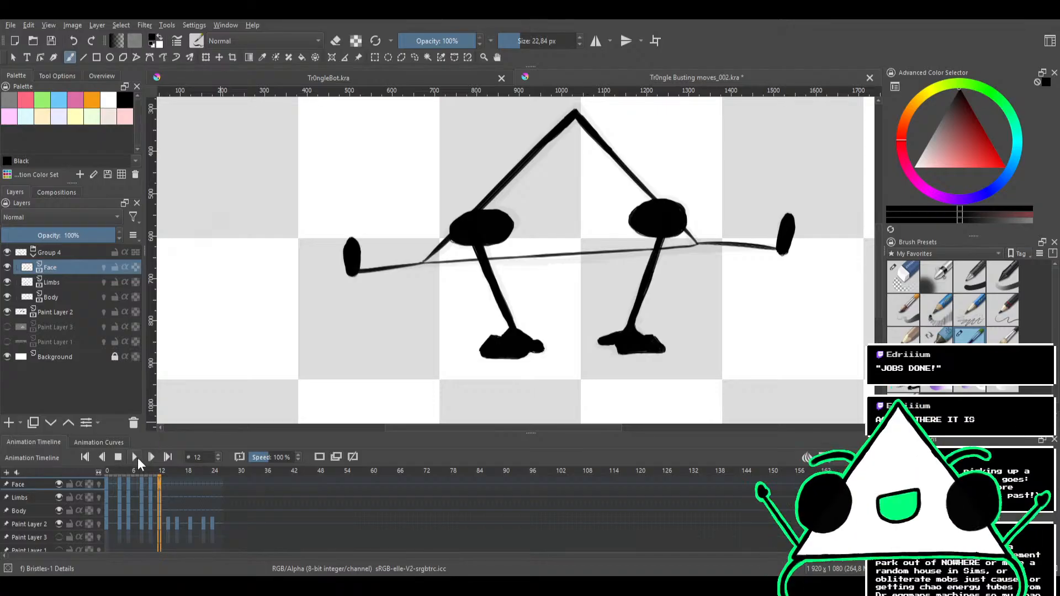
Play the animation to check the new pose, stop it, and step back to frame 9
left_click(135, 457)
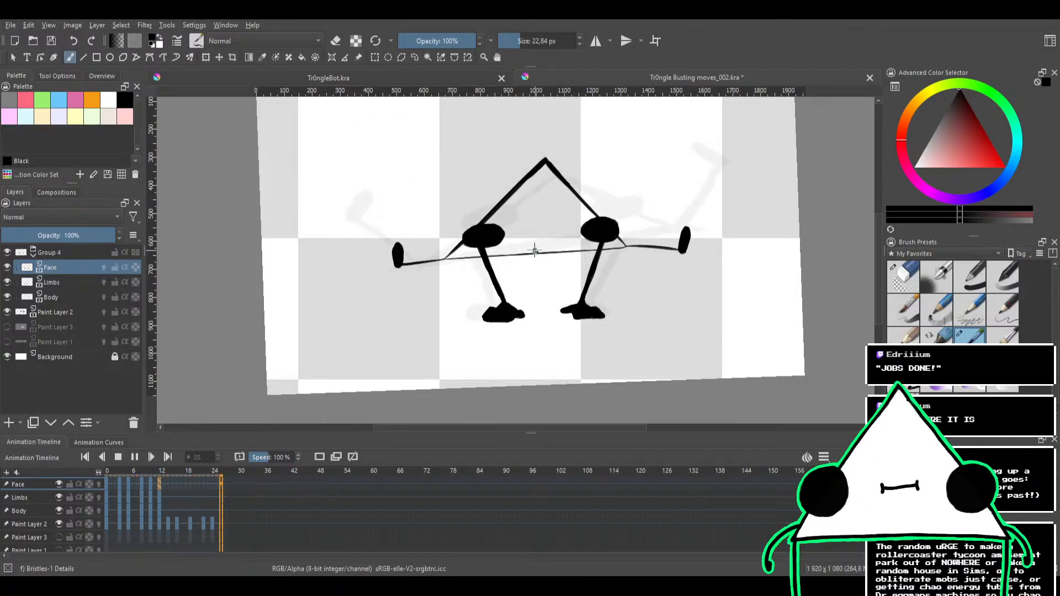
left_click(117, 457)
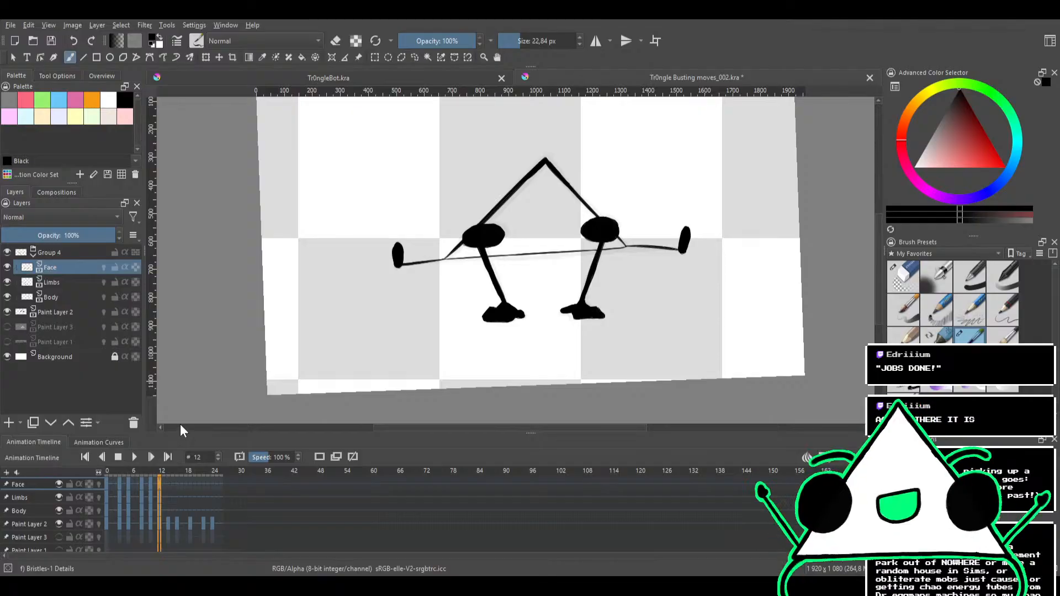
key("Left")
key("Right")
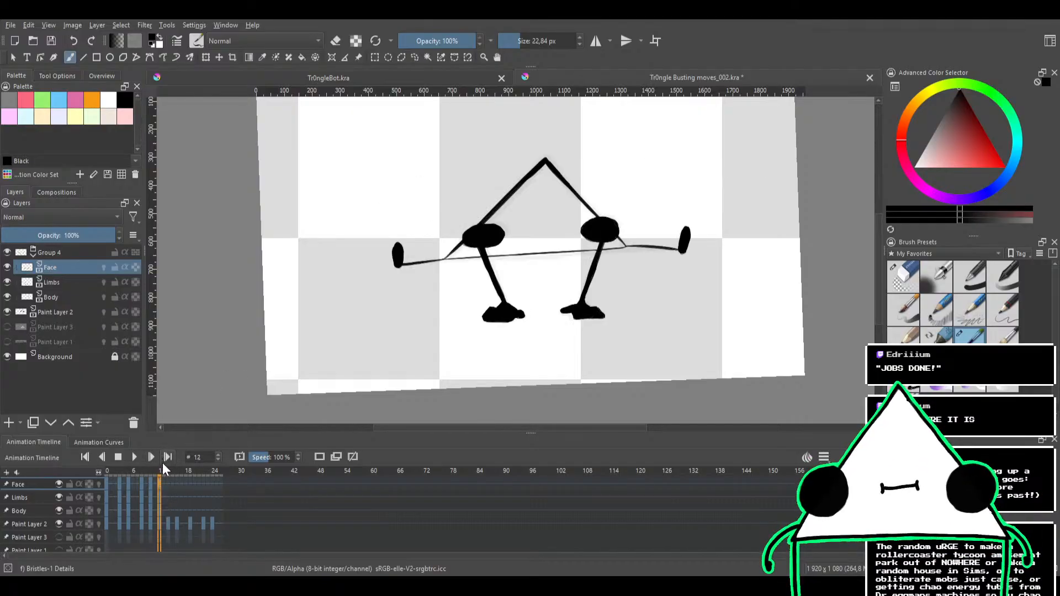
key("Left")
key("Left")
key("Left")
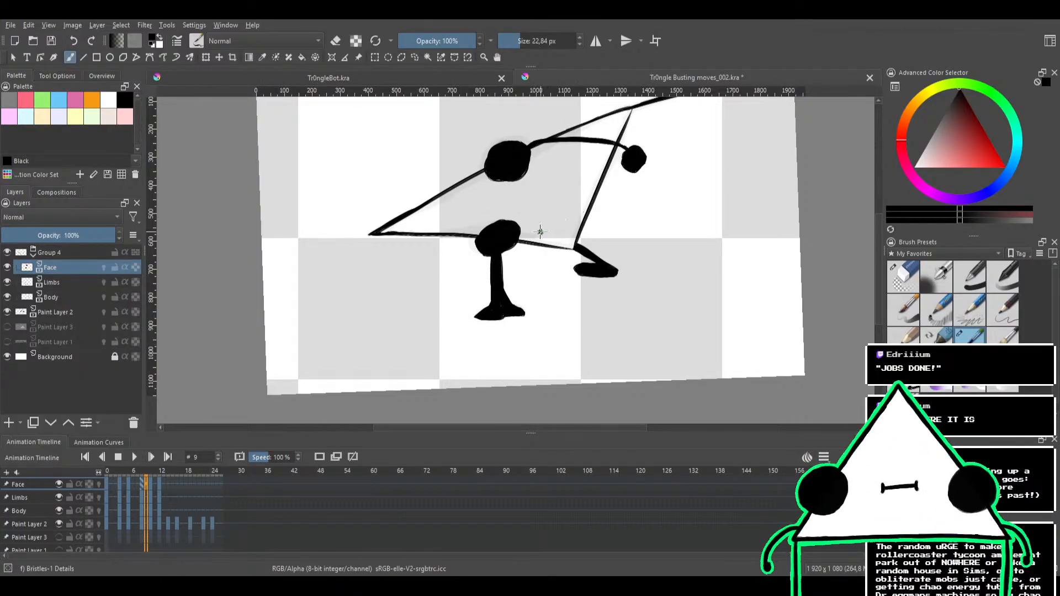
Switch to the Eraser Circle preset at 29,15 px and make the Limbs layer active on frame 8
left_click_drag(524, 353, 538, 148)
mouse_move(538, 148)
left_mouse_down()
mouse_move(573, 225)
mouse_move(558, 280)
left_mouse_up()
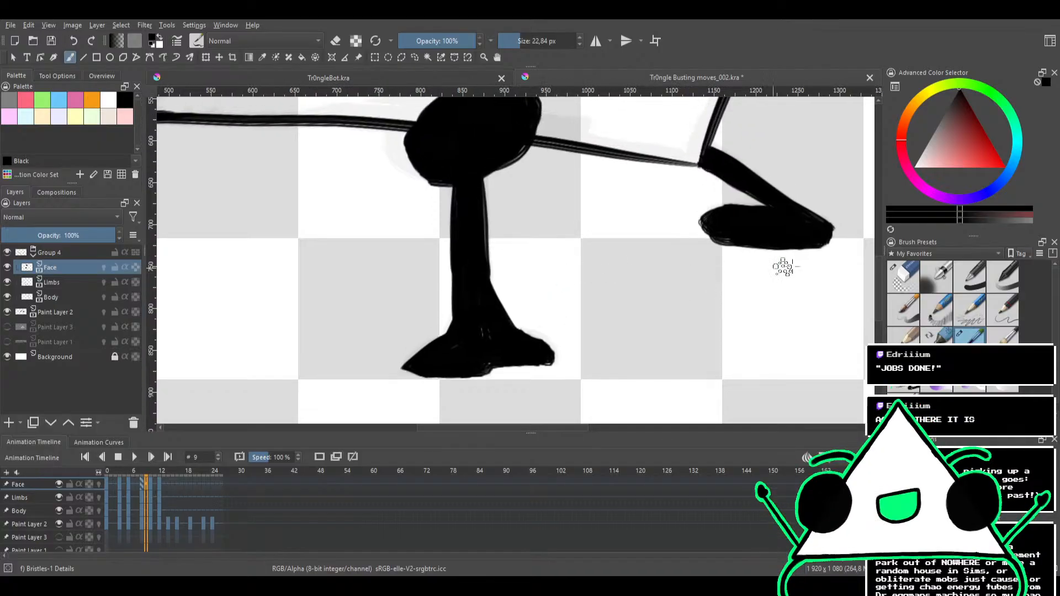
mouse_move(488, 357)
left_mouse_down()
mouse_move(474, 346)
mouse_move(488, 335)
mouse_move(483, 363)
left_mouse_up()
left_click(891, 278)
mouse_move(629, 229)
left_mouse_down()
mouse_move(662, 353)
mouse_move(643, 373)
left_mouse_up()
left_click_drag(590, 268, 494, 254)
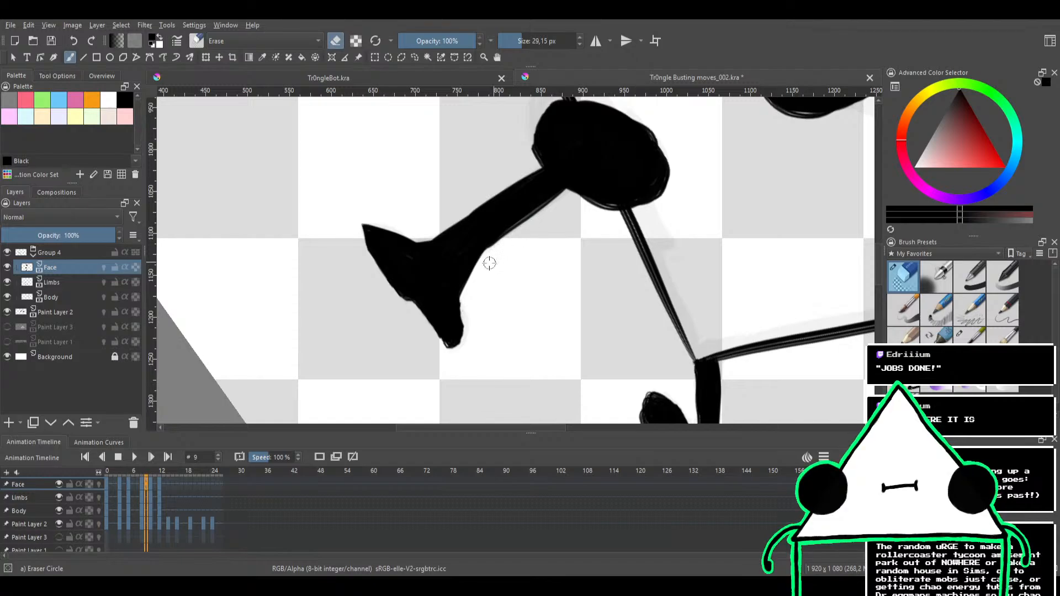
left_click(107, 276)
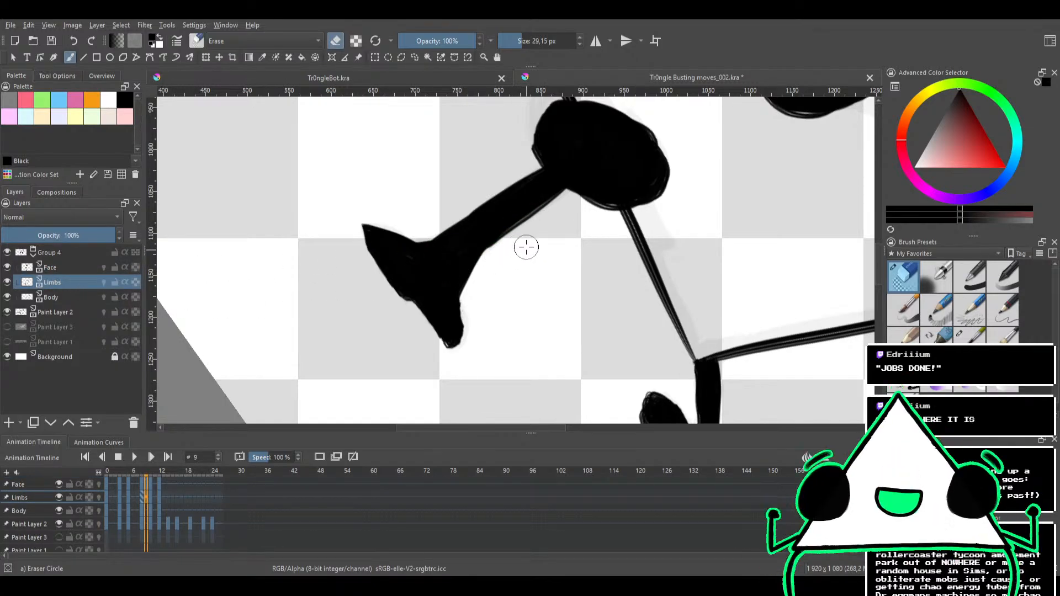
key("Left")
key("Right")
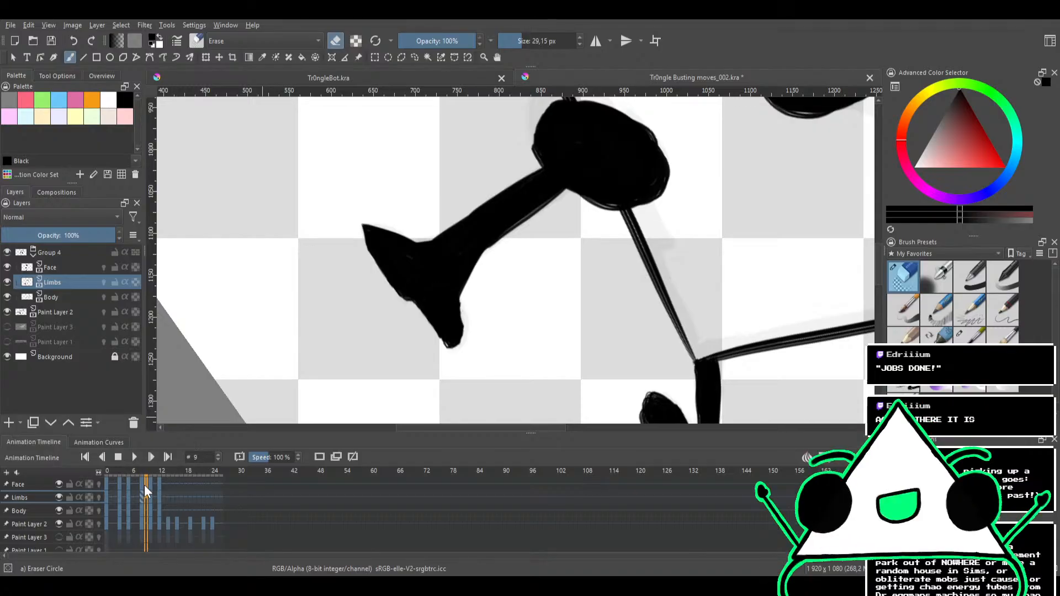
left_click(149, 484)
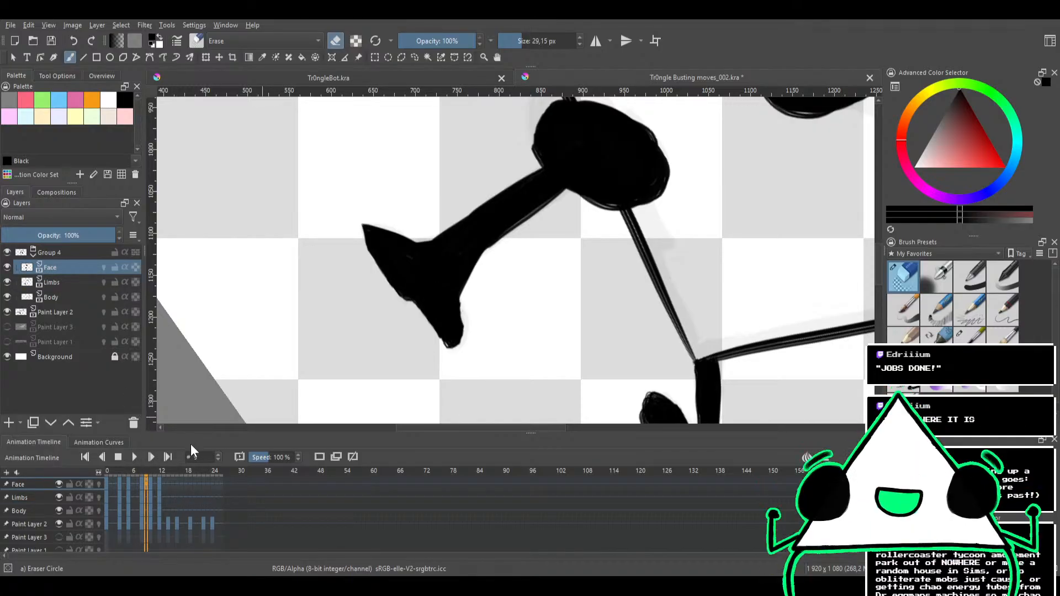
key("Left")
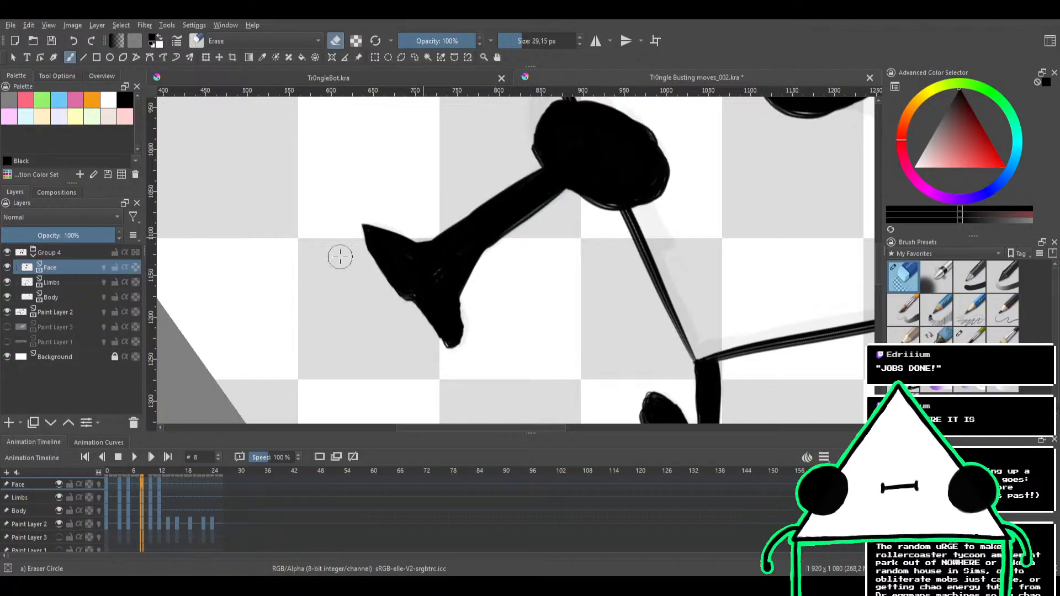
left_click(65, 287)
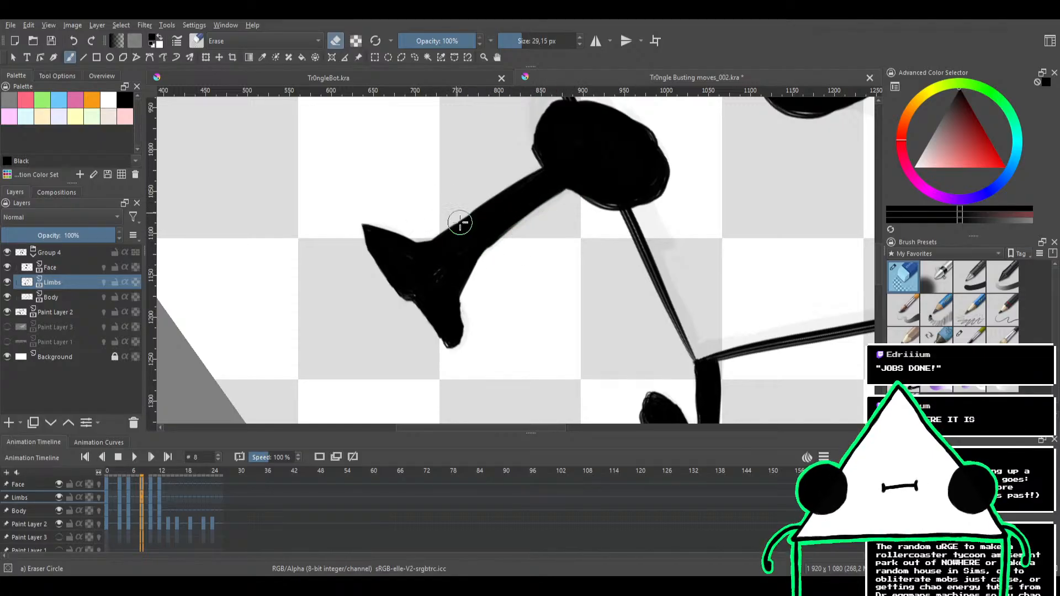
Trim the edges of the standing leg on frame 8 with the eraser, undoing the unwanted stroke
key("ctrl+z")
mouse_move(501, 186)
left_mouse_down()
mouse_move(465, 334)
mouse_move(492, 273)
mouse_move(525, 253)
mouse_move(506, 230)
mouse_move(563, 246)
mouse_move(549, 239)
mouse_move(538, 271)
mouse_move(515, 260)
mouse_move(564, 246)
left_mouse_up()
scroll(552, 245, "up", 4)
left_click_drag(507, 290, 508, 269, "ctrl")
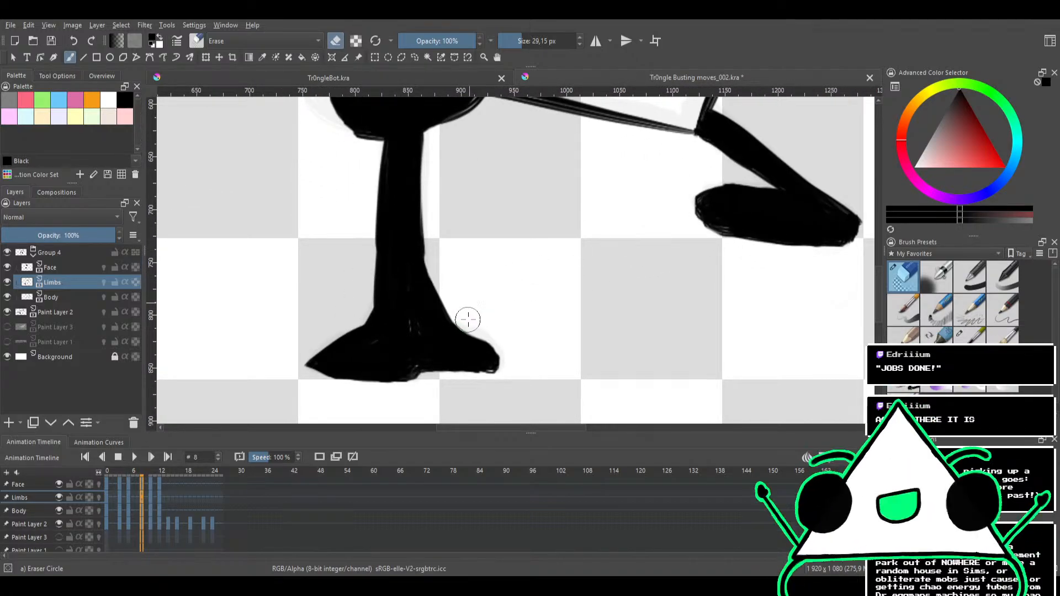
left_click_drag(474, 293, 501, 265)
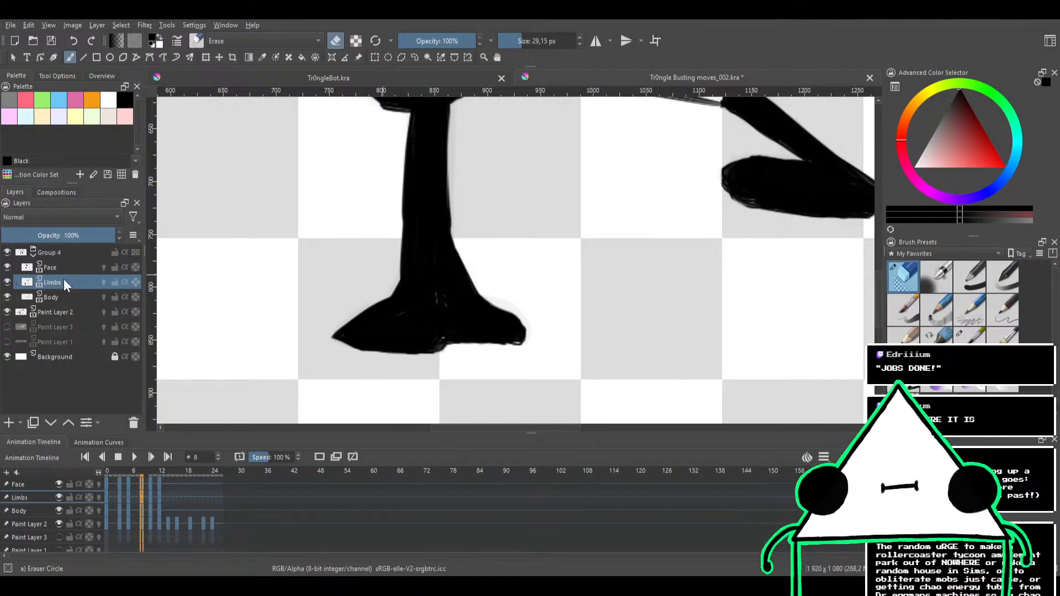
Fill the gaps inside the standing foot with the 22,84 px Bristles brush and clean its sole in eraser mode
left_click(969, 334)
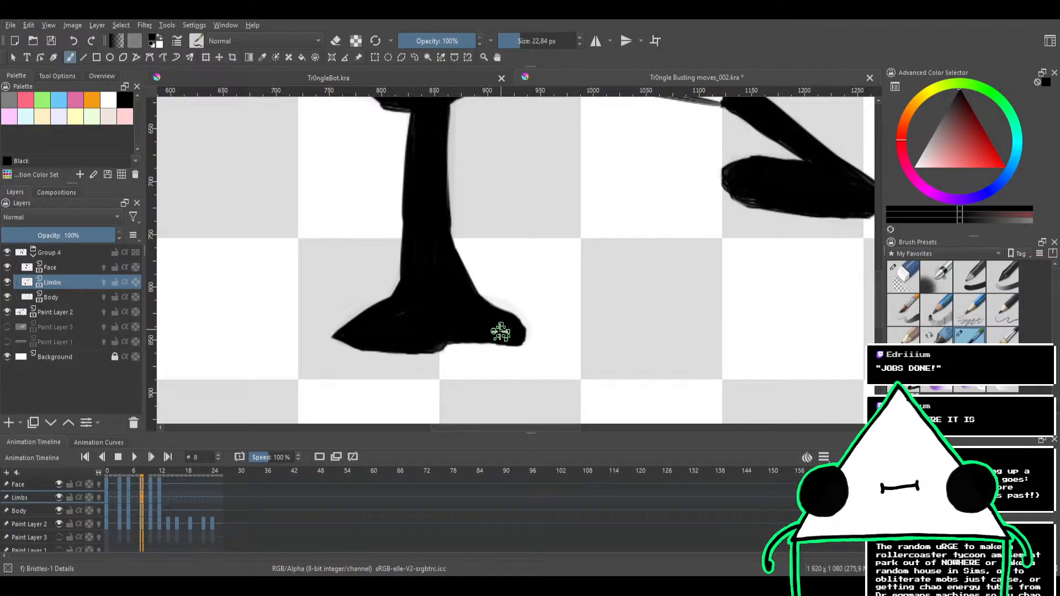
key("e")
left_click_drag(521, 353, 458, 357)
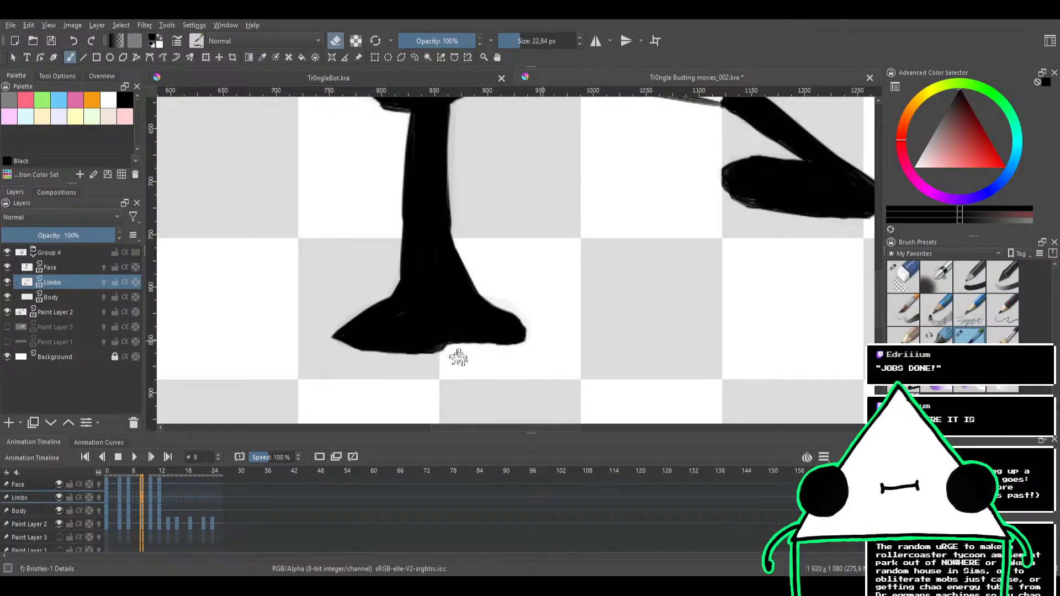
left_click_drag(501, 250, 473, 358)
left_click_drag(513, 256, 586, 268)
left_click_drag(444, 304, 574, 220)
Switch to the Eraser Circle preset at 19,23 px and try trimming the standing leg's edge, undoing the stroke
left_click(903, 280)
mouse_move(395, 237)
left_mouse_down()
mouse_move(519, 267)
mouse_move(601, 215)
mouse_move(520, 220)
mouse_move(552, 210)
mouse_move(509, 204)
mouse_move(424, 233)
left_mouse_up()
key("ctrl+z")
left_click_drag(561, 207, 513, 277)
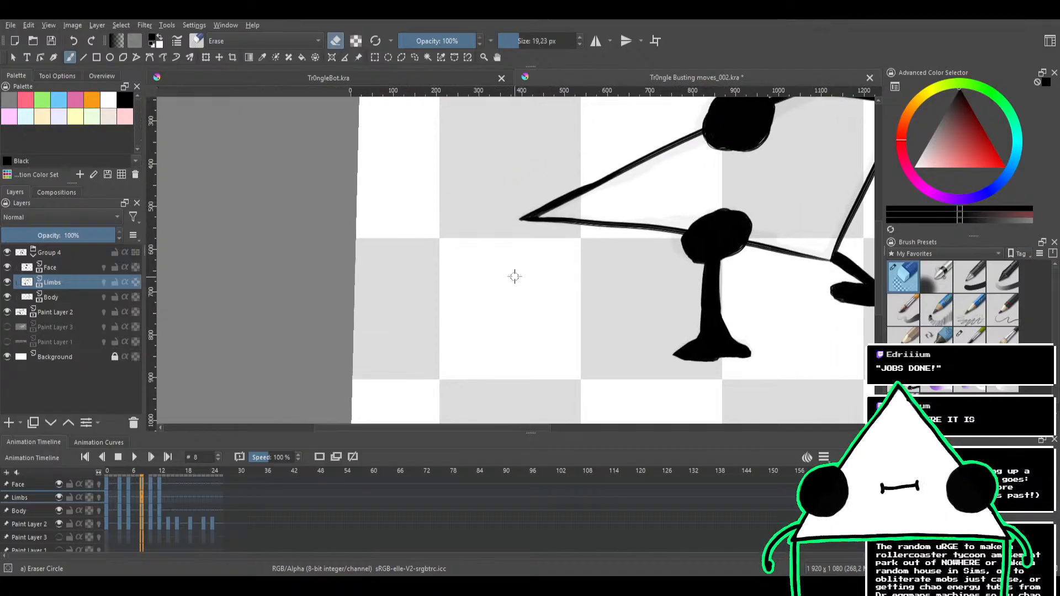
left_click_drag(614, 191, 381, 272)
left_click_drag(532, 206, 500, 261)
left_click_drag(538, 220, 468, 267)
Play back the animation to review the leg, stop it, and return to frame 8
left_click(135, 457)
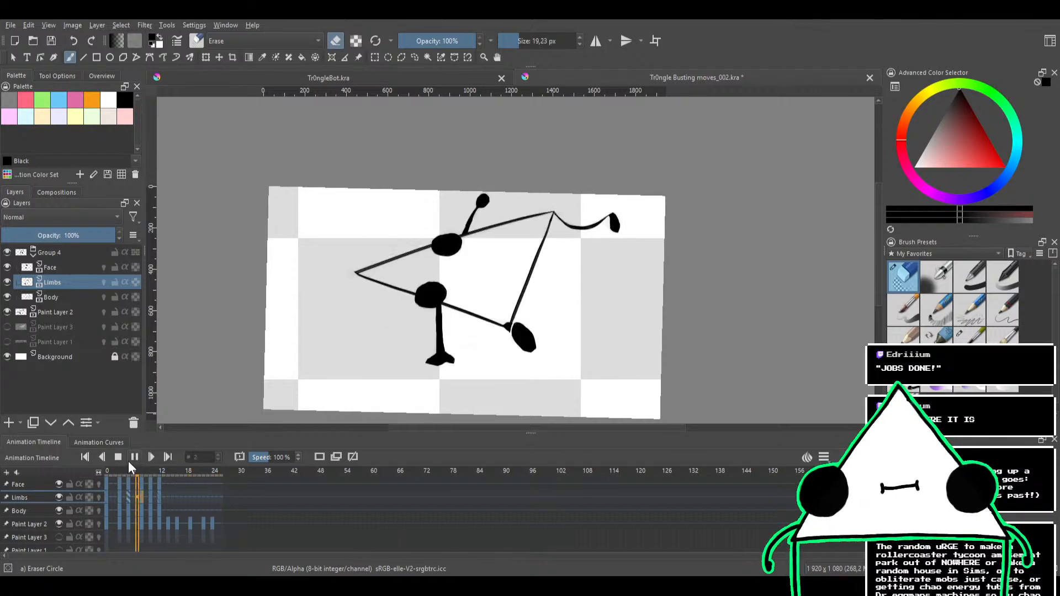
mouse_move(546, 285)
left_mouse_down()
mouse_move(540, 260)
mouse_move(550, 272)
mouse_move(540, 277)
left_mouse_up()
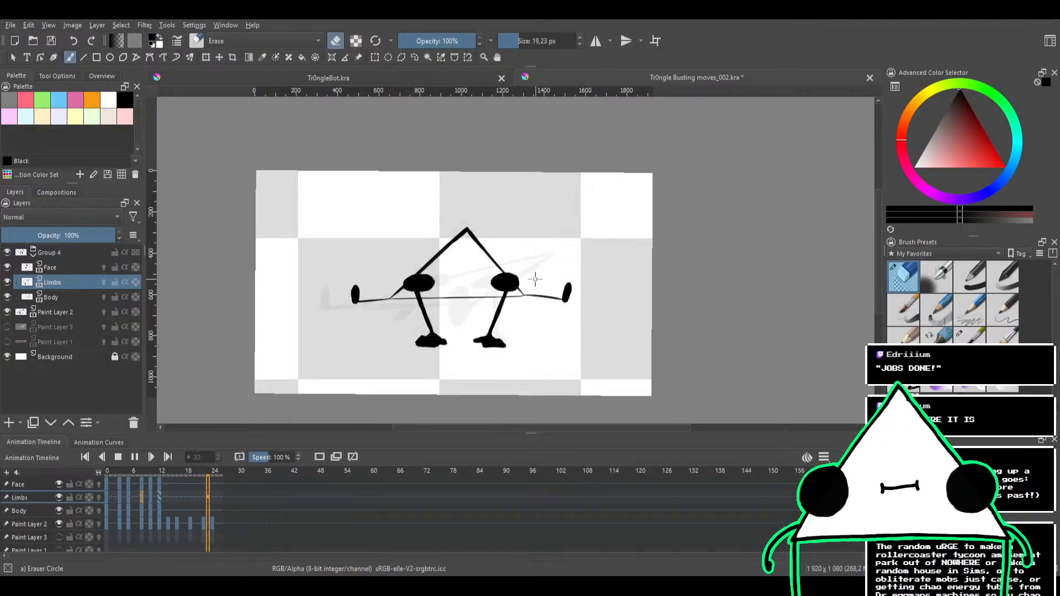
left_click(117, 456)
left_click_drag(148, 472, 141, 468)
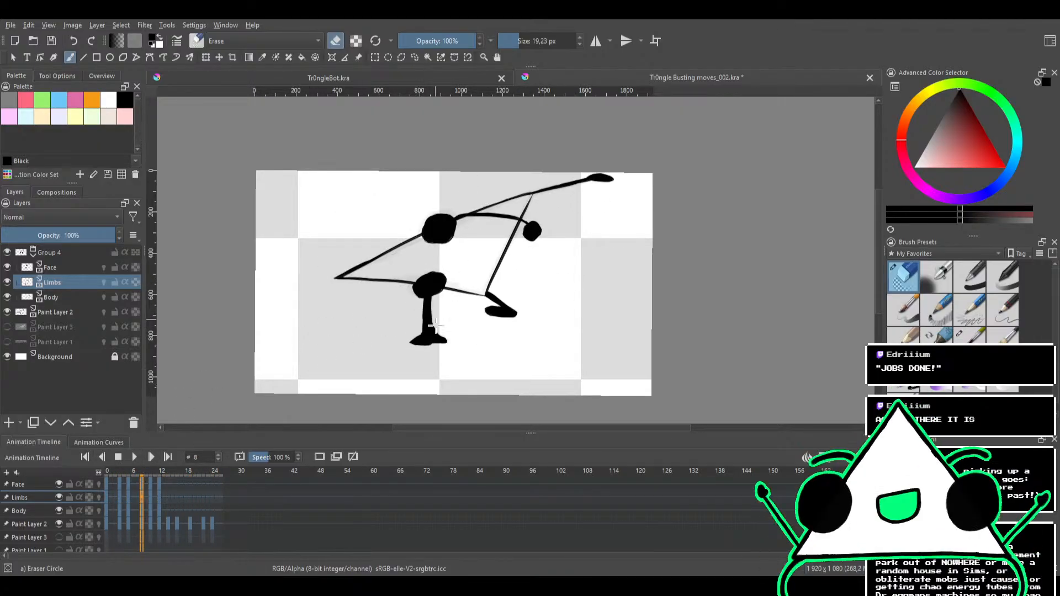
Slim the standing leg on frame 8 by erasing along both sides between the eye and the foot
scroll(440, 316, "up", 5)
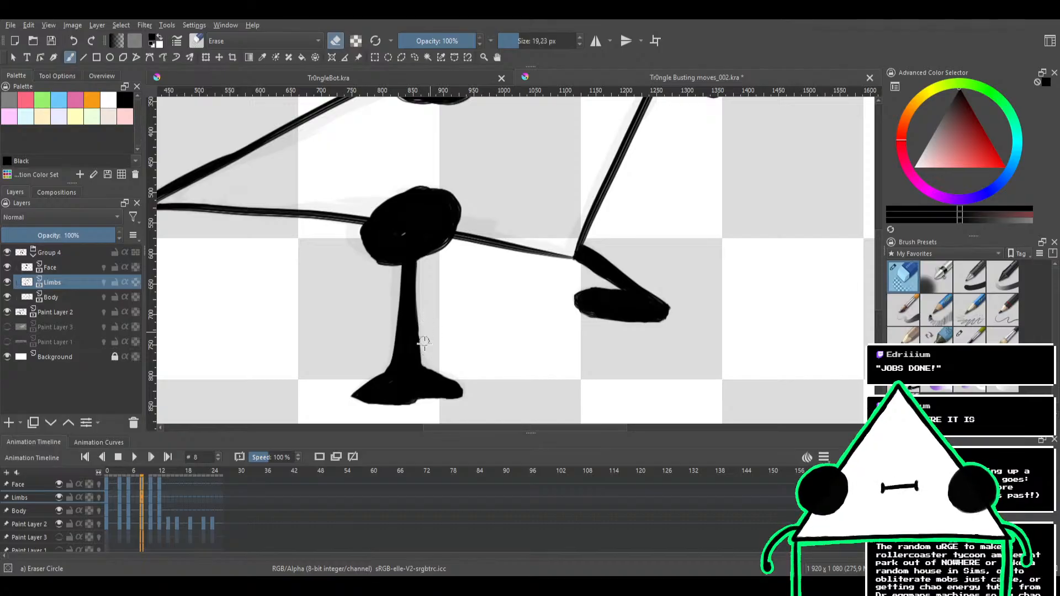
left_click_drag(390, 365, 401, 274)
left_click_drag(446, 248, 445, 351)
Play the animation to check the slimmer leg, stop it, and go to frame 14
key("space")
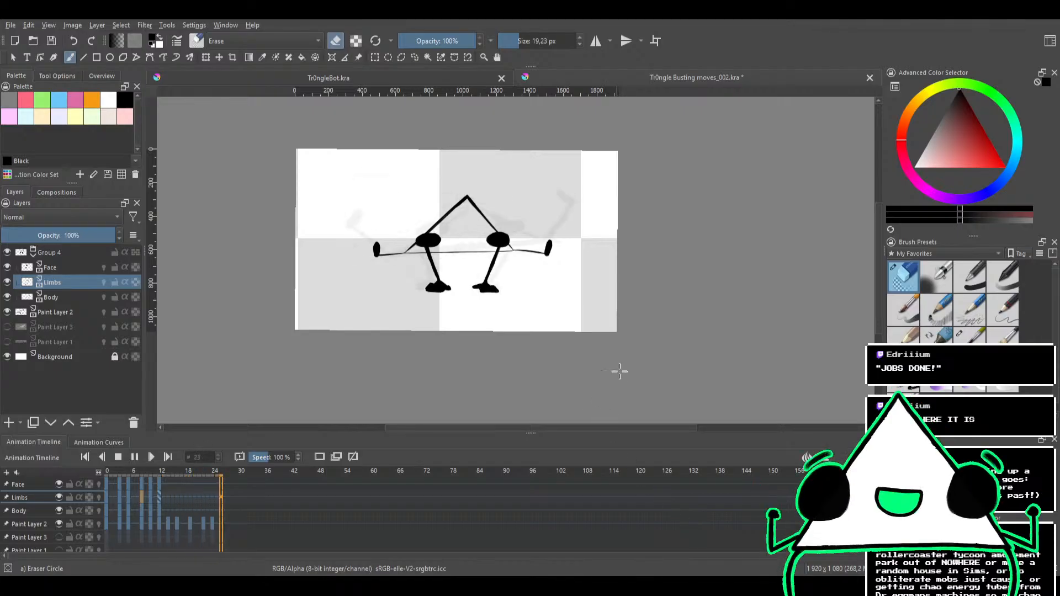
left_click(117, 456)
left_click(168, 470)
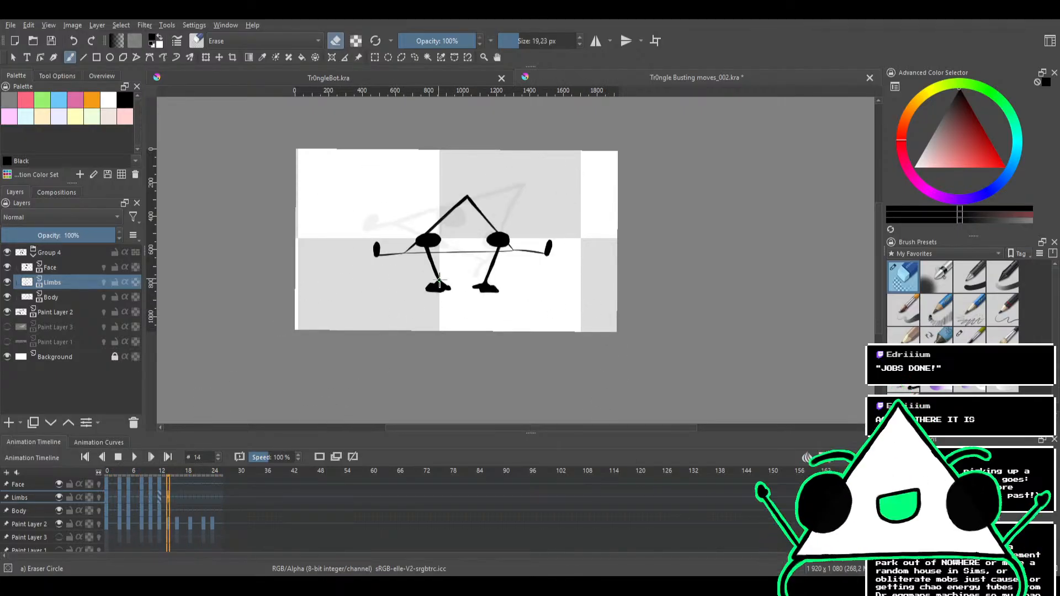
Erase the arms, legs, hands and feet on the Limbs layer at frame 14 with an 87,12 px eraser
left_click_drag(436, 295, 456, 232)
left_click_drag(484, 271, 458, 322)
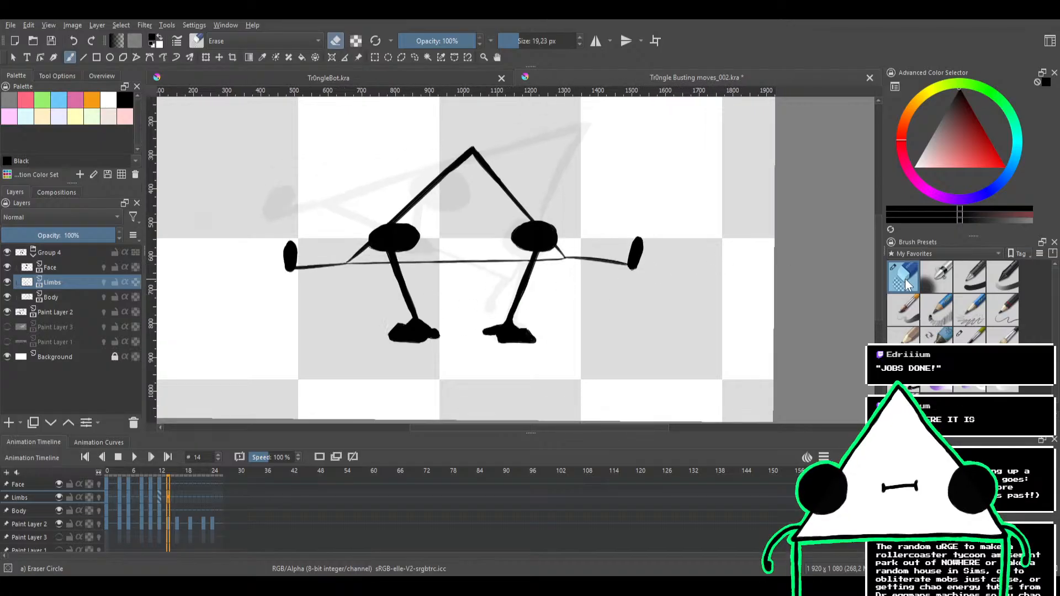
mouse_move(516, 297)
left_mouse_down()
mouse_move(556, 309)
mouse_move(490, 333)
left_mouse_up()
mouse_move(602, 318)
left_mouse_down()
mouse_move(286, 338)
mouse_move(601, 252)
mouse_move(457, 236)
mouse_move(204, 246)
mouse_move(539, 231)
mouse_move(611, 265)
mouse_move(378, 279)
left_mouse_up()
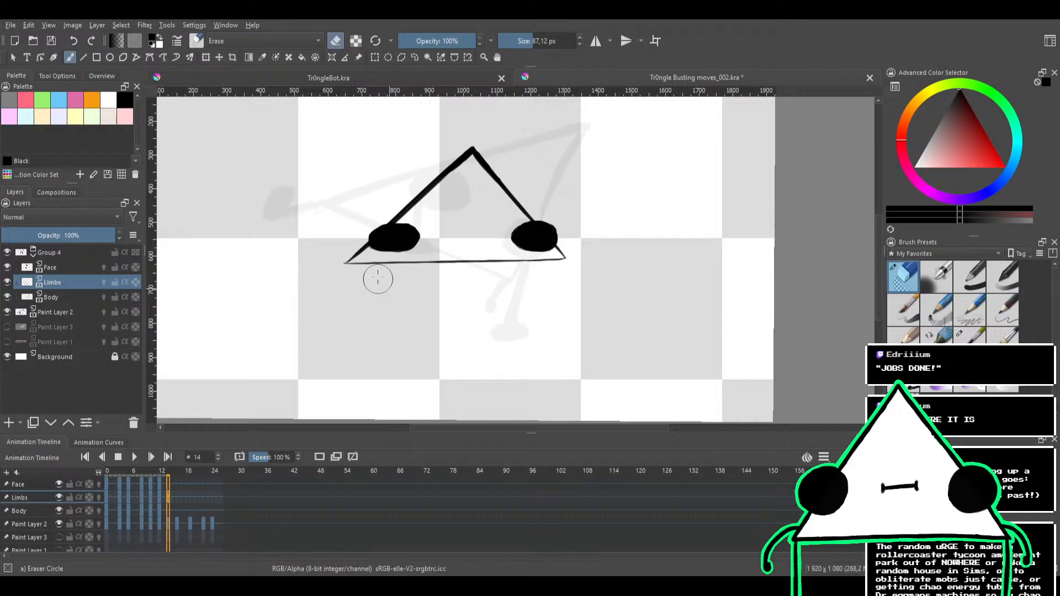
Erase the triangle outline on the Body layer and both eyes on the Face layer at frame 14
left_click(59, 270)
left_click(60, 311)
left_click(64, 298)
mouse_move(559, 246)
left_mouse_down()
mouse_move(444, 266)
mouse_move(595, 219)
mouse_move(293, 239)
mouse_move(522, 159)
mouse_move(485, 161)
mouse_move(395, 200)
left_mouse_up()
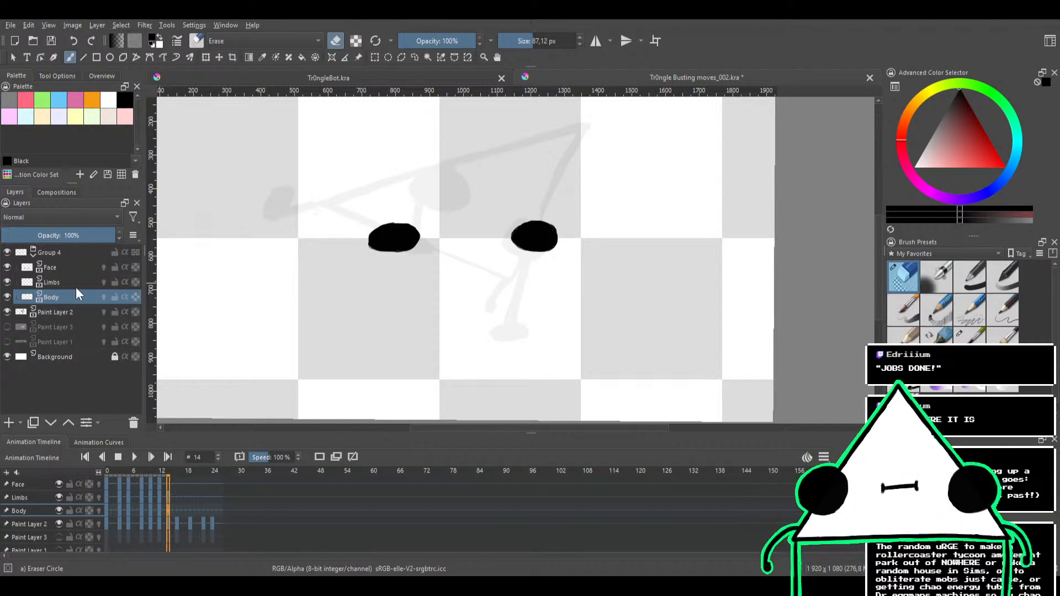
left_click(68, 273)
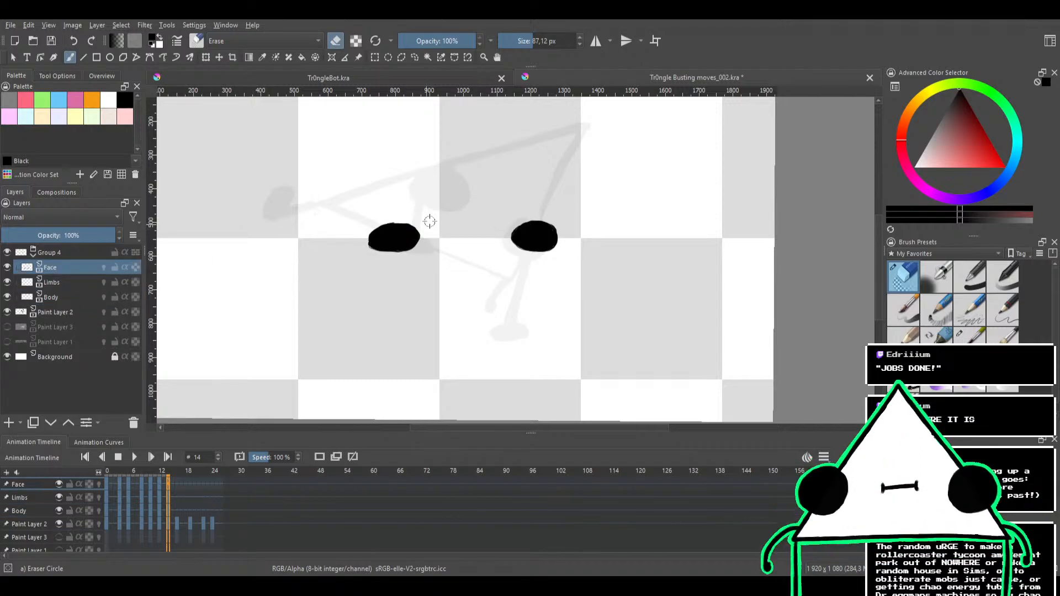
mouse_move(425, 226)
left_mouse_down()
mouse_move(344, 247)
mouse_move(426, 229)
mouse_move(497, 236)
mouse_move(434, 278)
mouse_move(539, 220)
left_mouse_up()
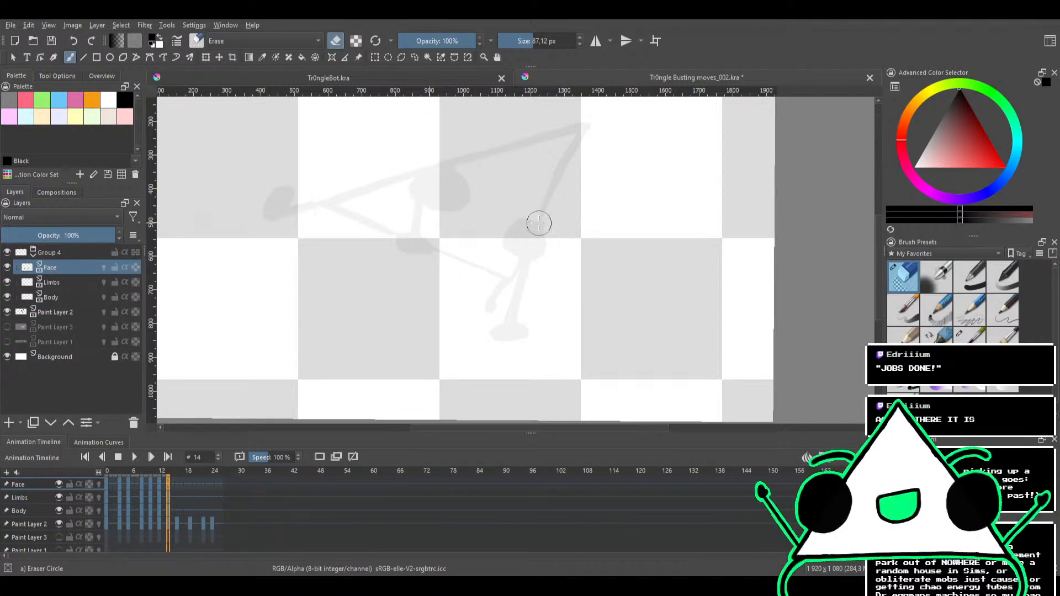
Make the Body layer active and switch to the Bristles-1 Details preset at 22,84 px
left_click(65, 297)
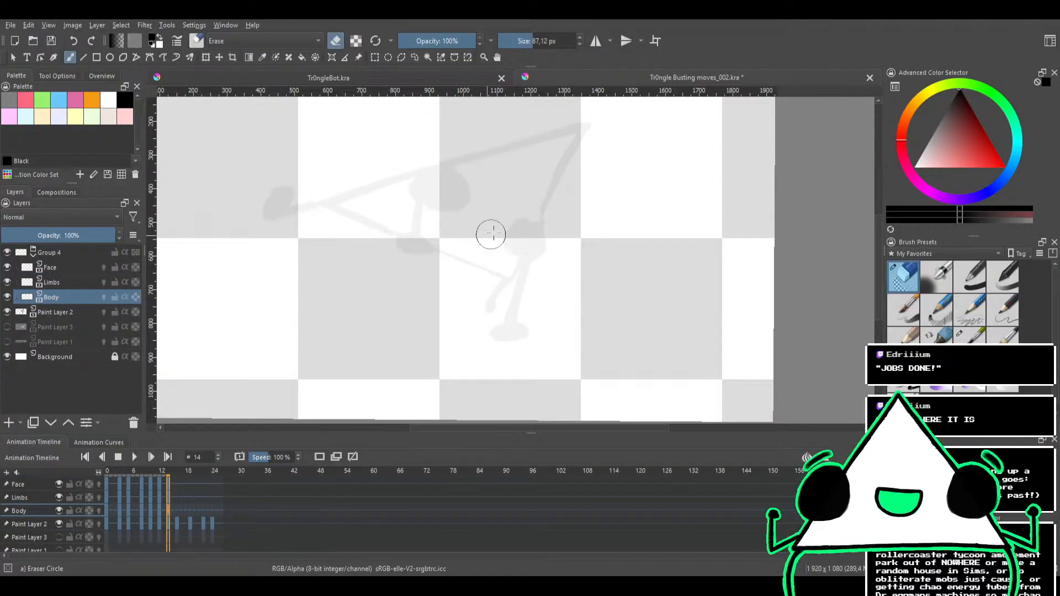
left_click_drag(490, 234, 446, 282)
left_click(970, 334)
left_click_drag(596, 270, 597, 322)
mouse_move(522, 293)
left_mouse_down()
mouse_move(538, 355)
mouse_move(558, 314)
mouse_move(551, 293)
mouse_move(510, 275)
mouse_move(579, 298)
mouse_move(586, 279)
mouse_move(544, 256)
left_mouse_up()
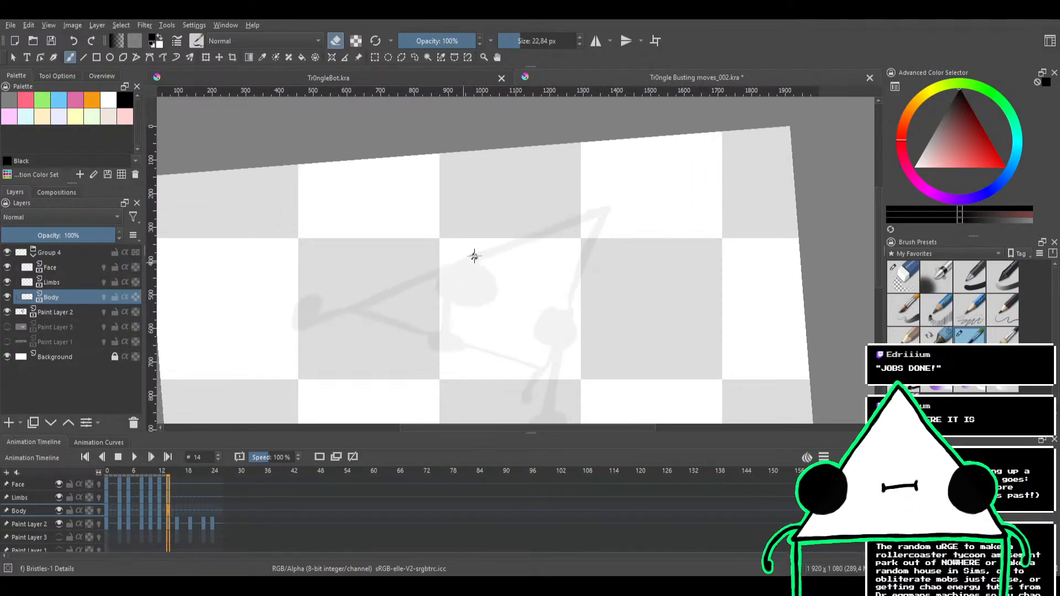
left_click_drag(601, 211, 408, 282)
key("ctrl+z")
mouse_move(602, 208)
left_mouse_down()
mouse_move(331, 317)
mouse_move(568, 209)
left_mouse_up()
key("ctrl+z")
key("ctrl+z")
left_click_drag(351, 309, 567, 210)
key("ctrl+z")
Ink the triangle's long upper edge on the Body layer with one straight stroke over the sketch
left_click_drag(536, 180, 454, 347)
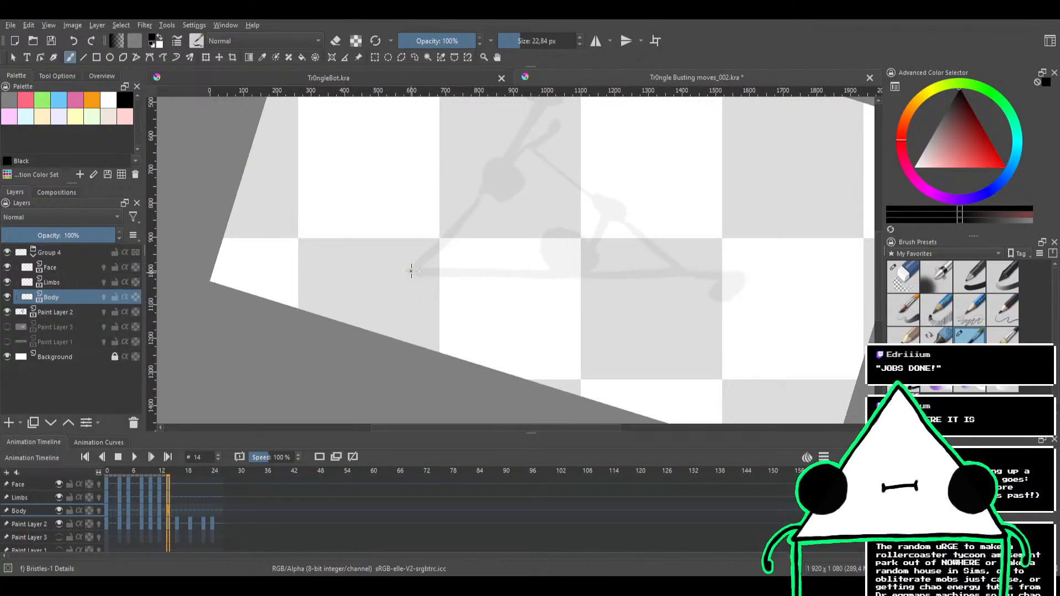
mouse_move(411, 271)
left_mouse_down()
mouse_move(710, 257)
mouse_move(607, 273)
mouse_move(391, 277)
mouse_move(751, 265)
left_mouse_up()
key("ctrl+z")
key("ctrl+z")
key("ctrl+z")
mouse_move(411, 270)
left_mouse_down()
mouse_move(684, 274)
mouse_move(747, 254)
mouse_move(620, 371)
mouse_move(615, 286)
mouse_move(586, 212)
mouse_move(433, 211)
mouse_move(562, 173)
left_mouse_up()
key("ctrl+z")
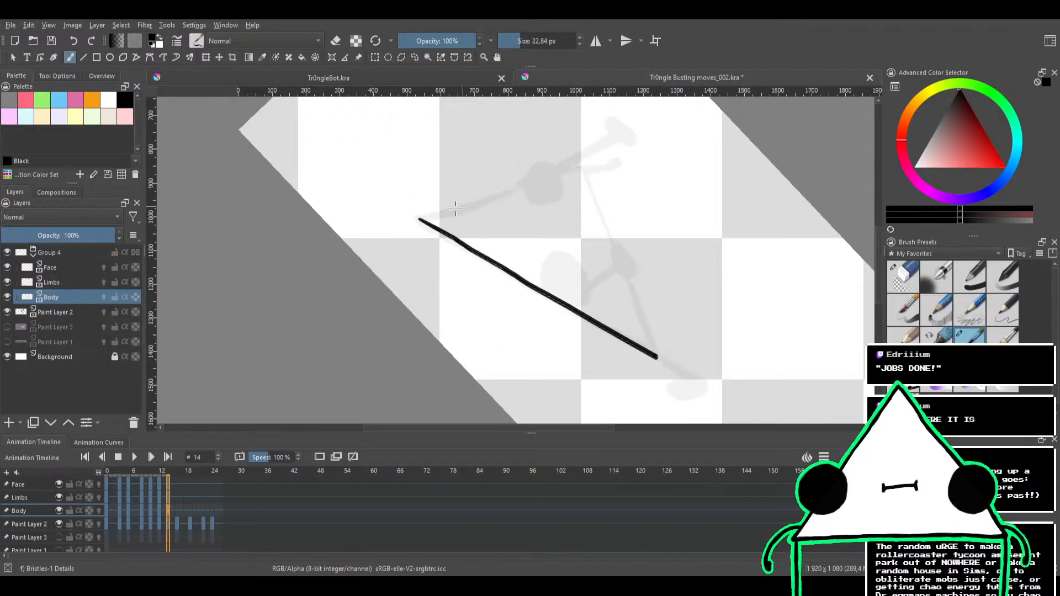
mouse_move(423, 219)
left_mouse_down()
mouse_move(506, 195)
mouse_move(425, 217)
mouse_move(506, 193)
left_mouse_up()
key("ctrl+z")
key("ctrl+z")
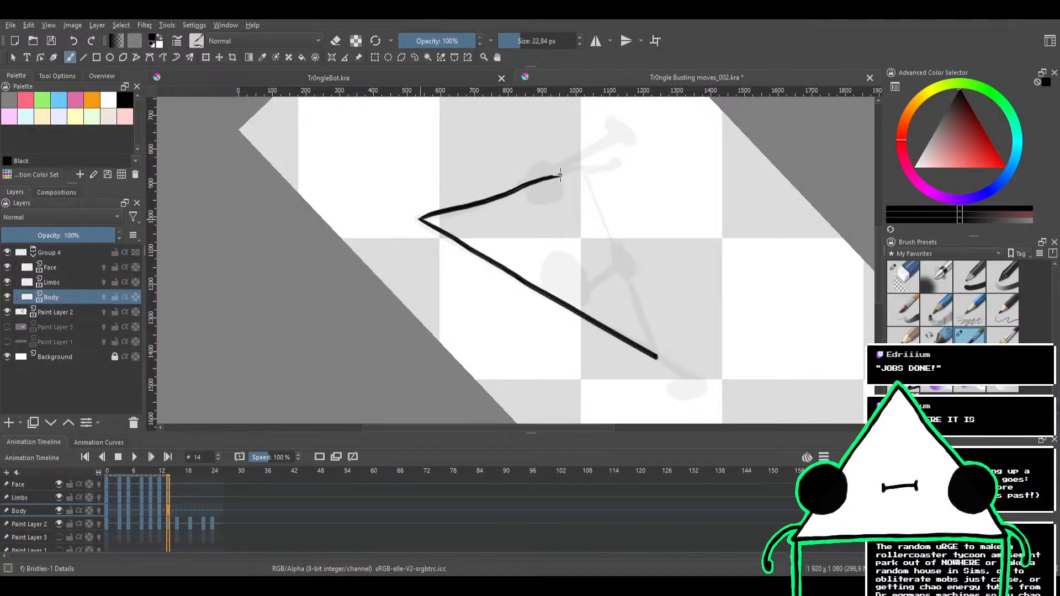
key("ctrl+z")
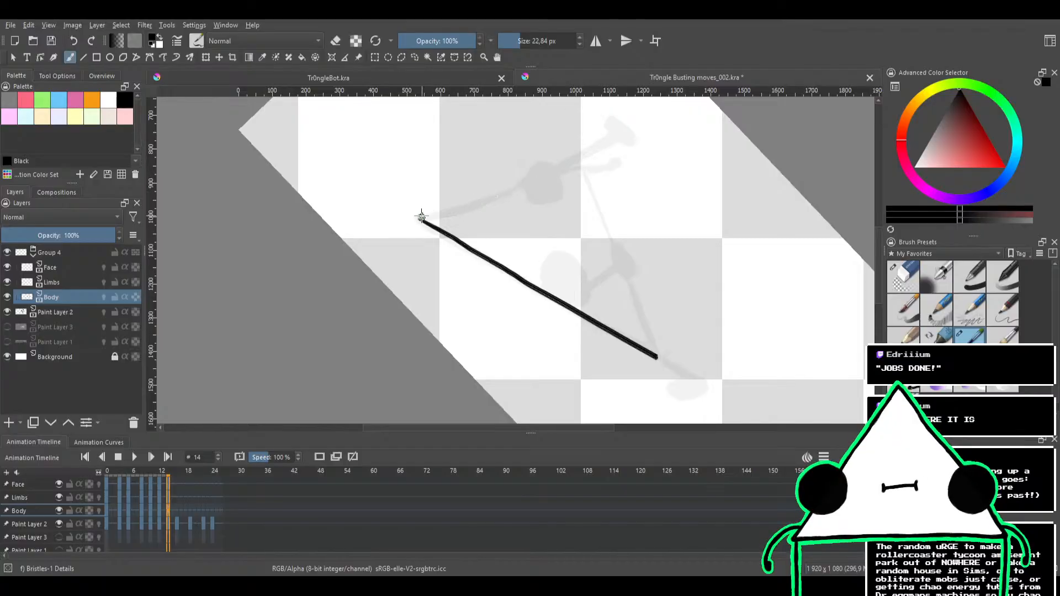
left_click_drag(426, 218, 532, 183)
key("ctrl+z")
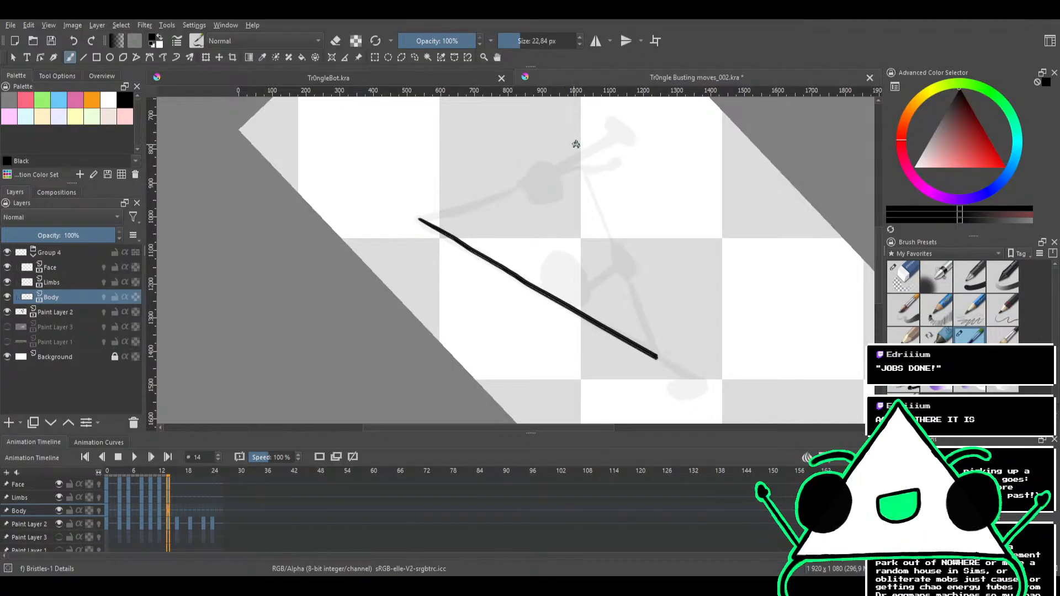
Ink the triangle's short side edge from its lower corner up to the pointed end of the long edge
mouse_move(574, 142)
left_mouse_down()
mouse_move(490, 343)
mouse_move(457, 291)
mouse_move(551, 301)
mouse_move(549, 246)
mouse_move(500, 221)
mouse_move(504, 239)
mouse_move(534, 232)
mouse_move(513, 216)
left_mouse_up()
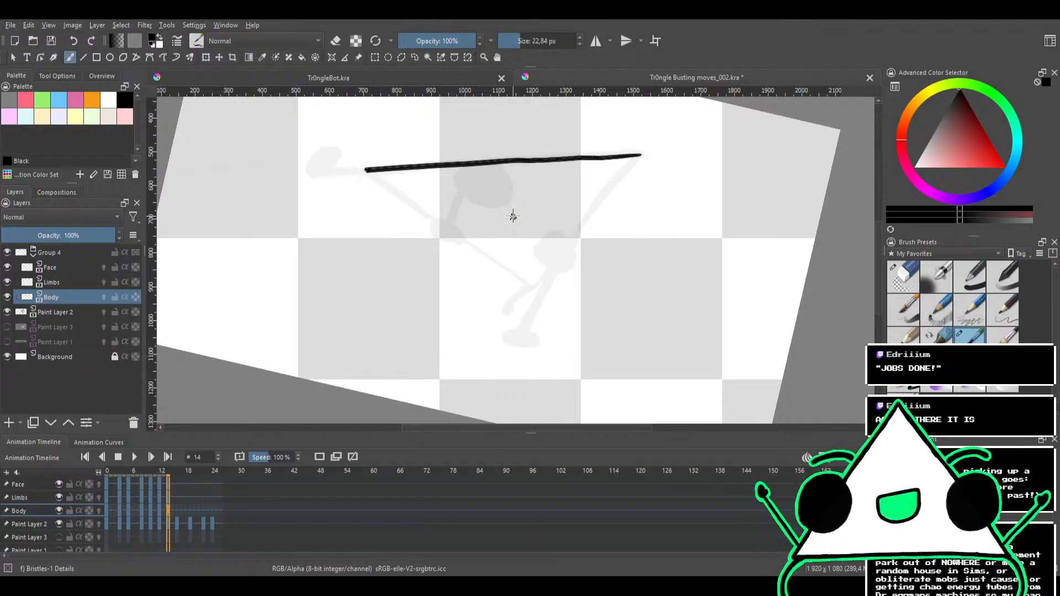
mouse_move(524, 242)
left_mouse_down()
mouse_move(558, 257)
mouse_move(615, 239)
mouse_move(599, 300)
mouse_move(567, 304)
mouse_move(594, 250)
mouse_move(578, 244)
mouse_move(565, 277)
mouse_move(558, 244)
mouse_move(483, 280)
left_mouse_up()
left_click_drag(397, 283, 555, 243)
key("ctrl+z")
left_click_drag(397, 279, 603, 233)
key("ctrl+z")
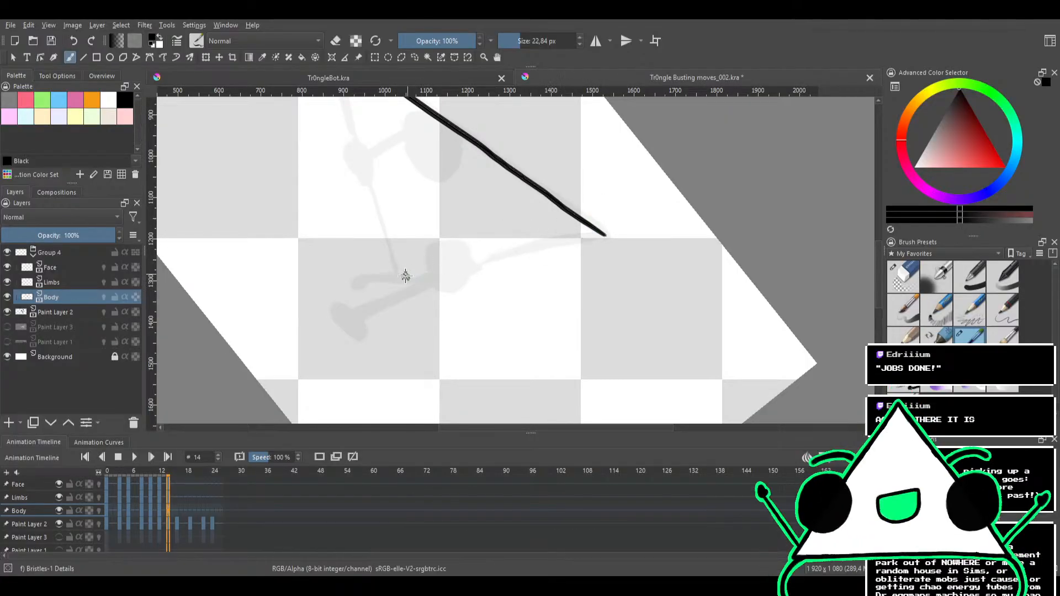
left_click_drag(397, 280, 606, 232)
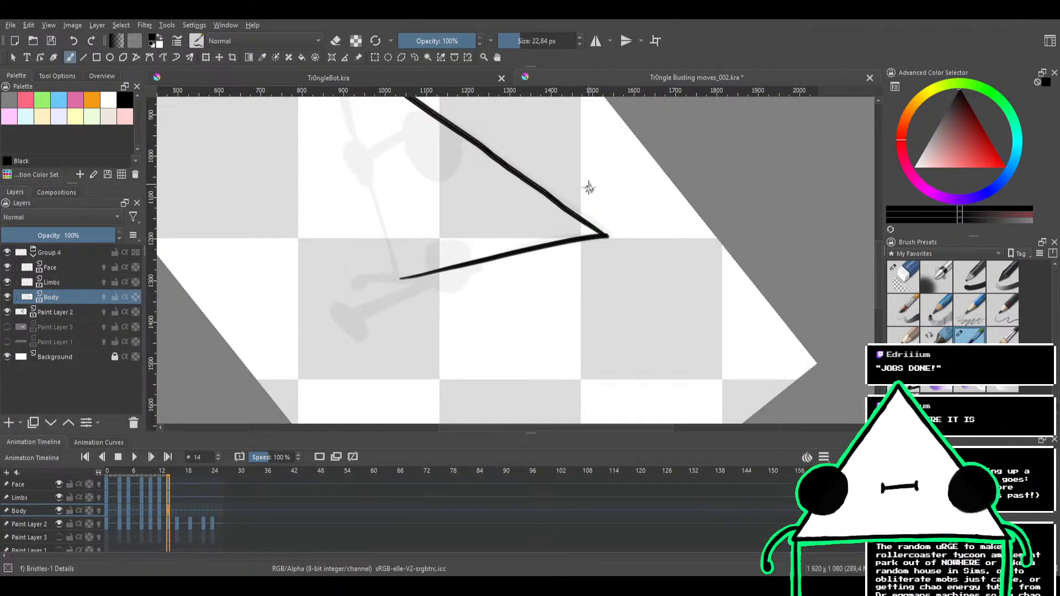
Close the triangle by inking a thin base edge between the two remaining corners
mouse_move(588, 185)
left_mouse_down()
mouse_move(595, 254)
mouse_move(445, 220)
left_mouse_up()
left_click_drag(530, 272, 485, 184)
mouse_move(541, 204)
left_mouse_down()
mouse_move(611, 270)
mouse_move(492, 284)
left_mouse_up()
left_click_drag(480, 225, 753, 197)
key("ctrl+z")
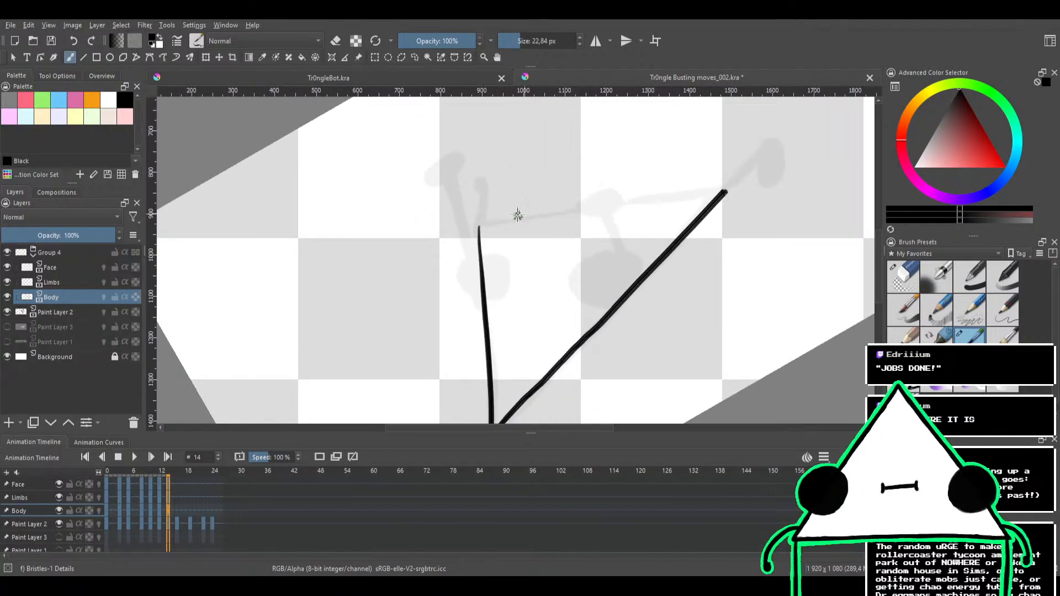
left_click_drag(478, 229, 725, 193)
key("ctrl+z")
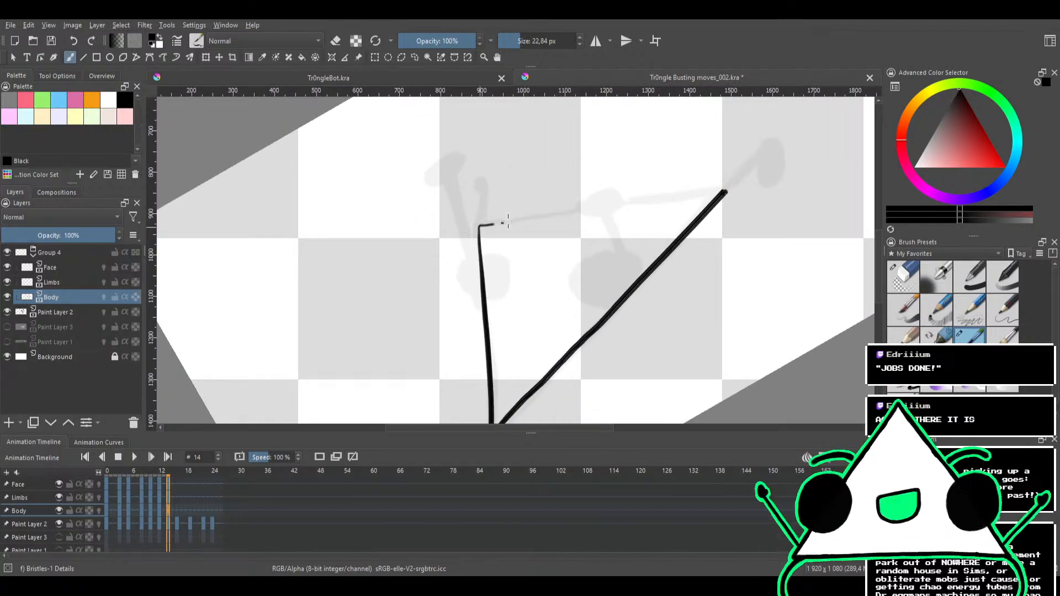
left_click_drag(507, 223, 725, 191)
key("ctrl+z")
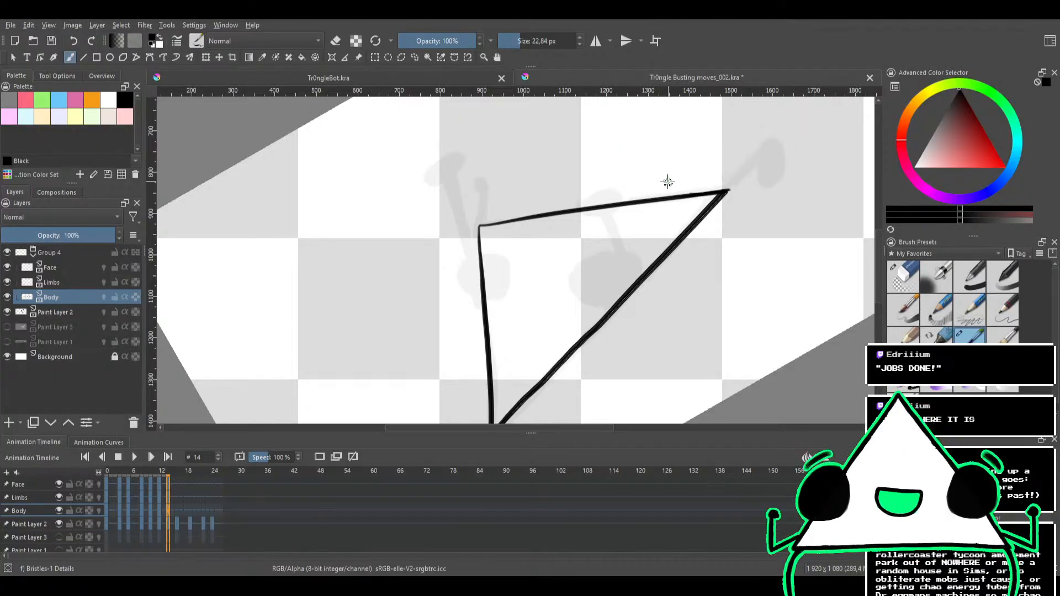
Make the Limbs layer active for inking the standing leg at the triangle's lower corner
left_click_drag(499, 263, 482, 289)
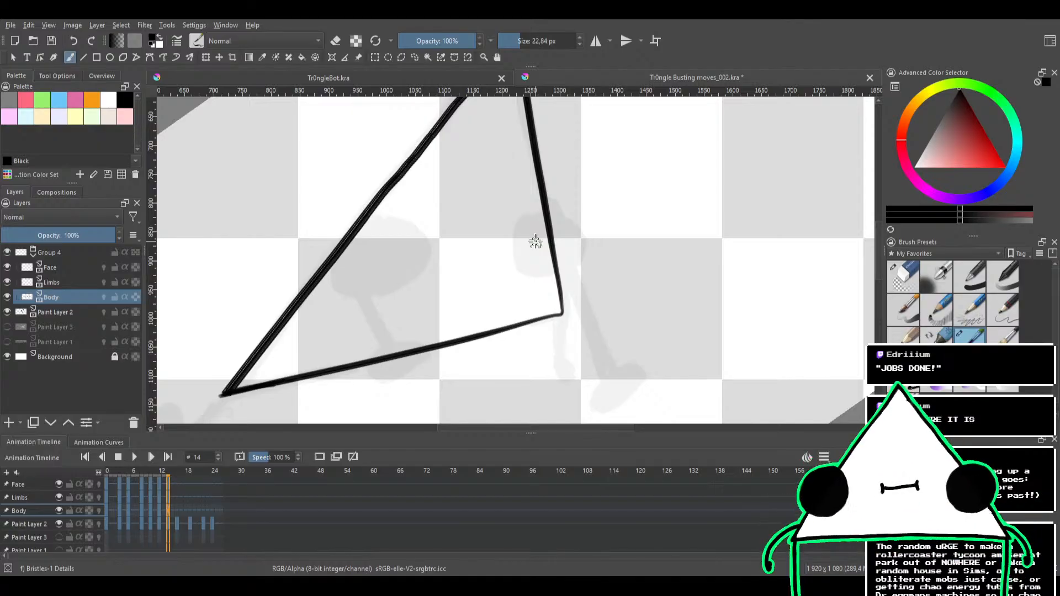
left_click_drag(529, 265, 494, 250)
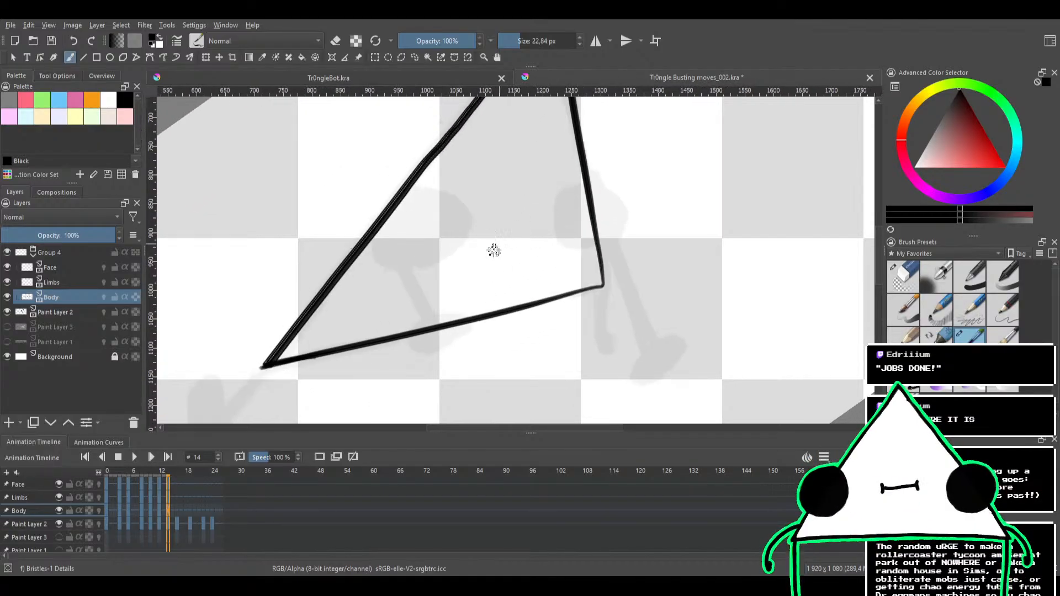
left_click(81, 265)
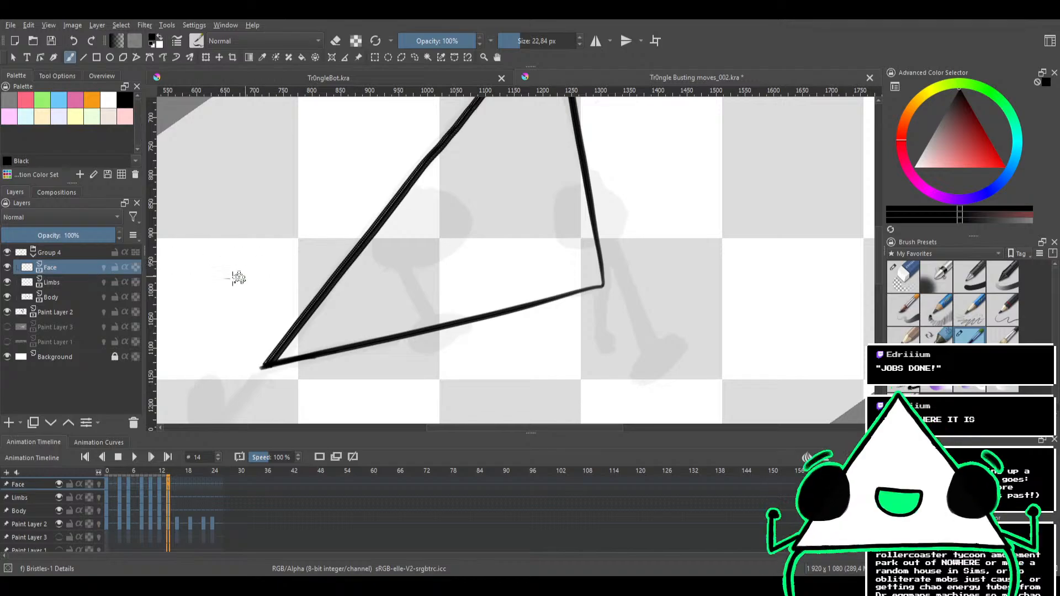
left_click(72, 283)
left_click_drag(241, 298, 291, 216)
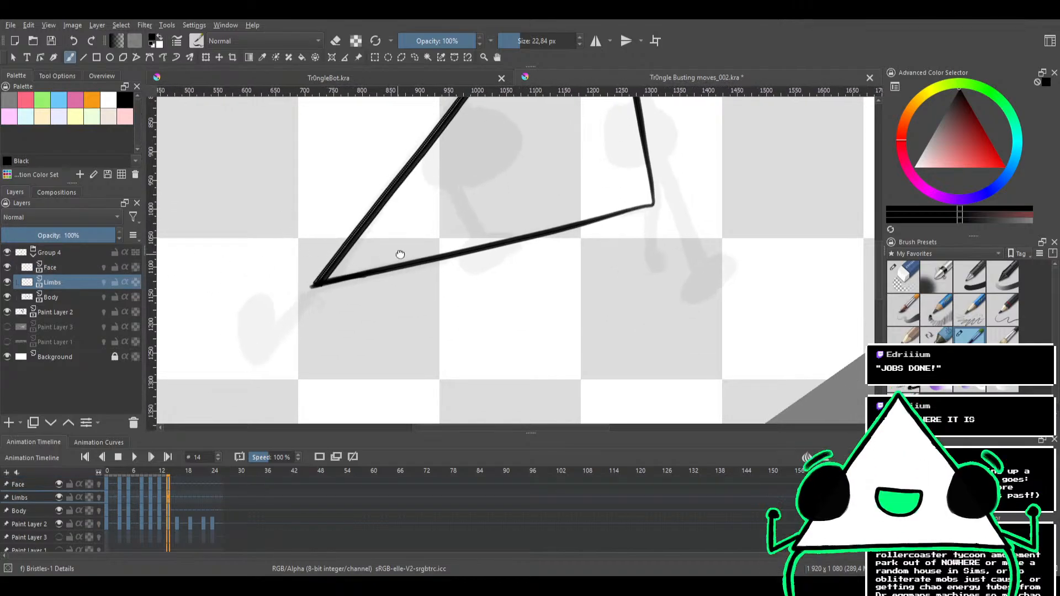
left_click_drag(399, 253, 316, 298)
left_click_drag(551, 198, 615, 249)
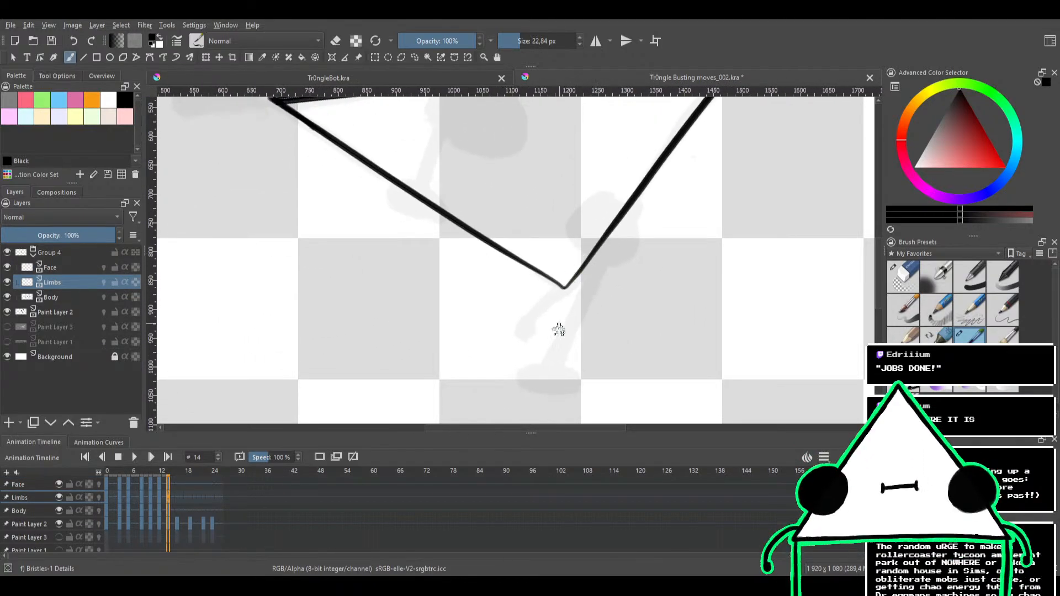
left_click_drag(568, 295, 471, 340)
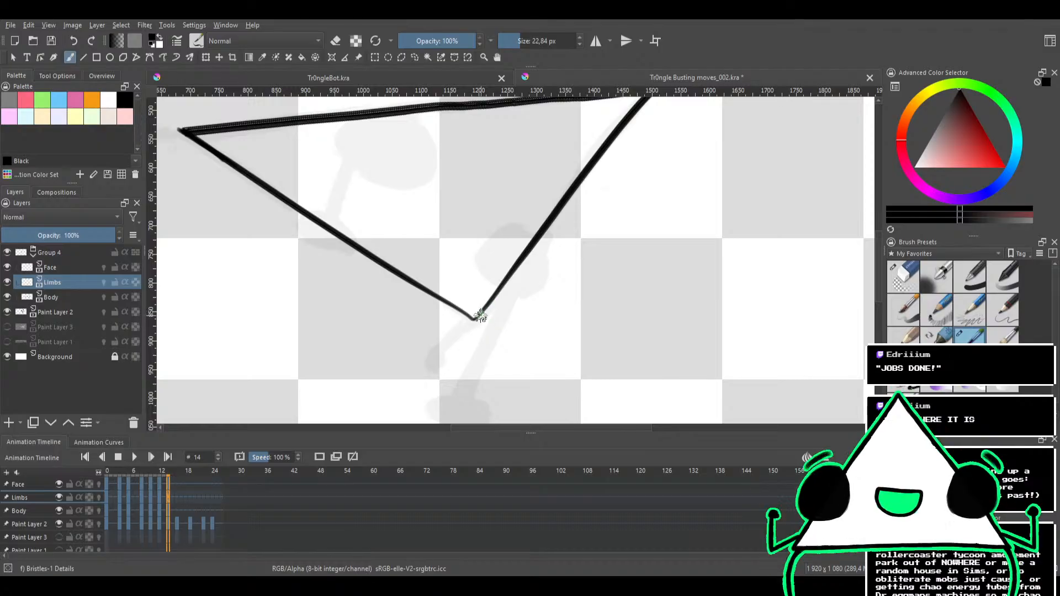
left_click_drag(517, 286, 443, 412)
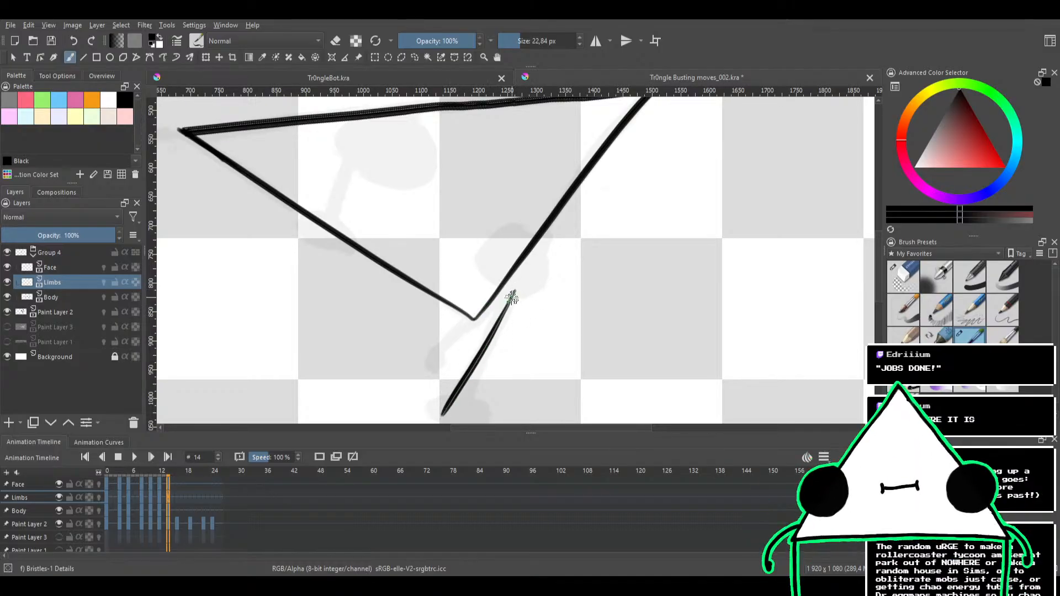
left_click_drag(496, 351, 502, 306)
key("ctrl+z")
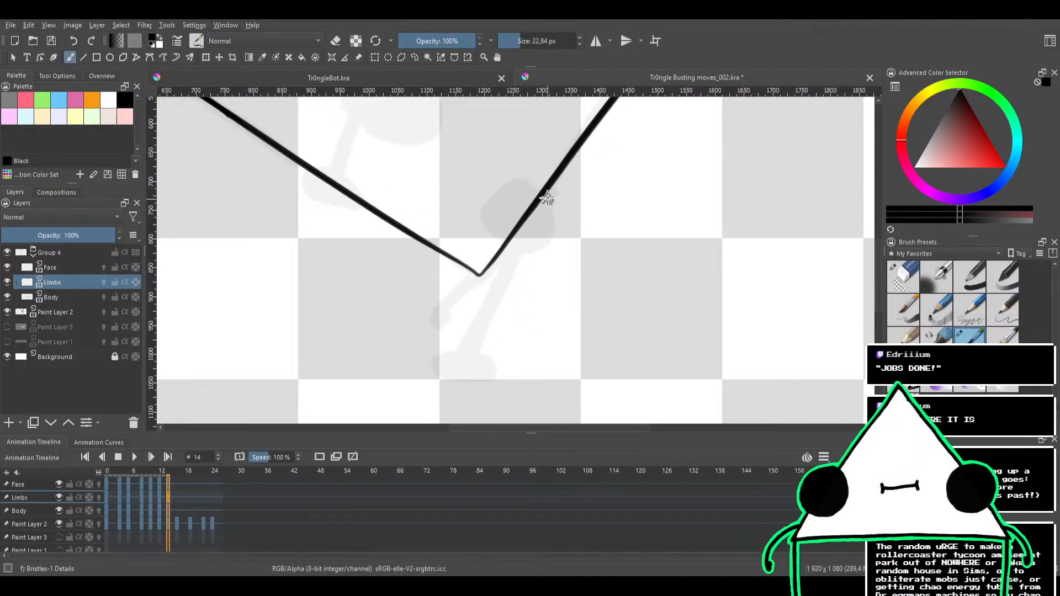
left_click_drag(551, 191, 506, 296)
left_click_drag(551, 196, 478, 360)
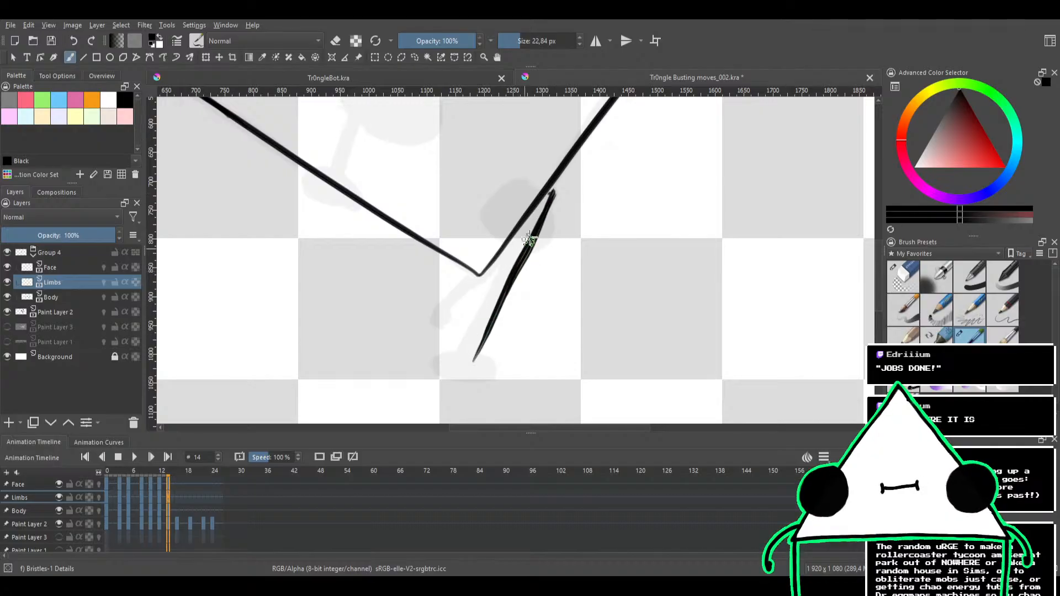
key("ctrl+z")
key("ctrl+z")
Ink the standing leg as a thick line from the short side edge down to the foot and trim its edge with the eraser
left_click_drag(550, 193, 464, 362)
left_click_drag(499, 281, 468, 350)
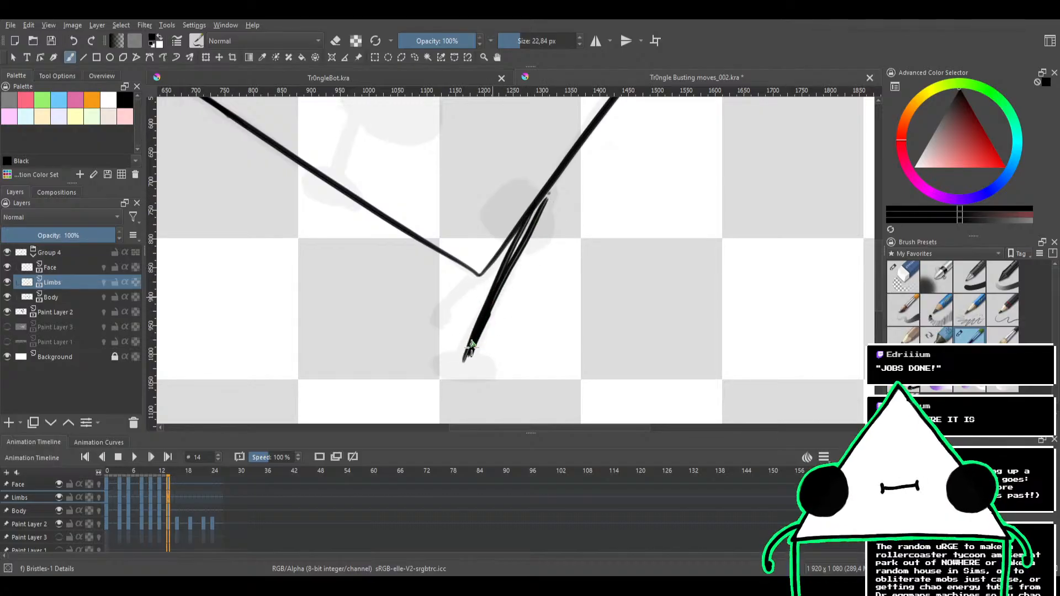
left_click_drag(524, 229, 483, 319)
left_click_drag(544, 205, 509, 262)
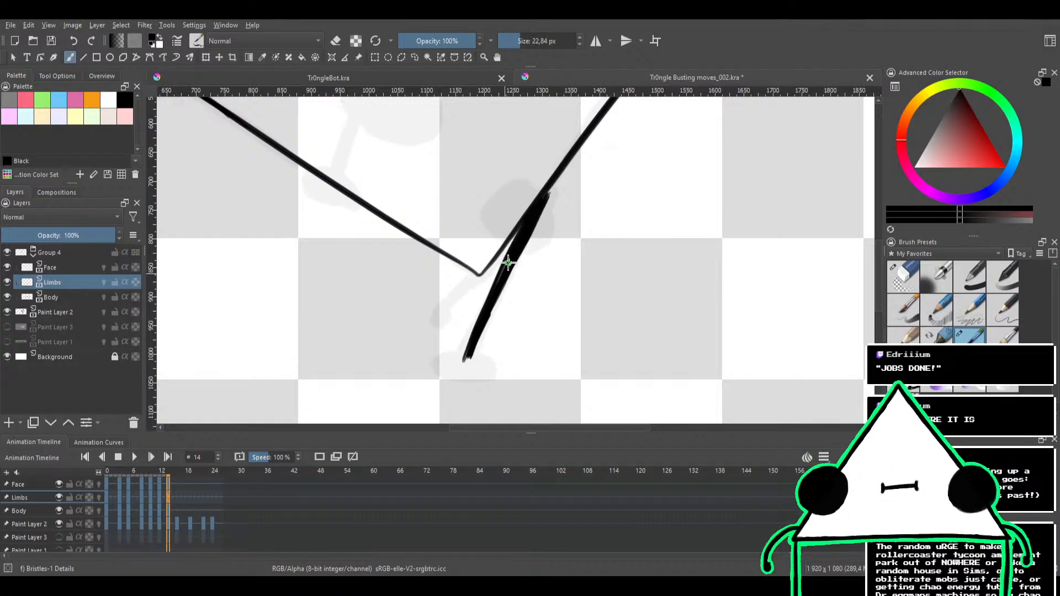
key("e")
mouse_move(515, 233)
left_mouse_down()
mouse_move(485, 288)
mouse_move(494, 274)
left_mouse_up()
scroll(490, 287, "up", 1)
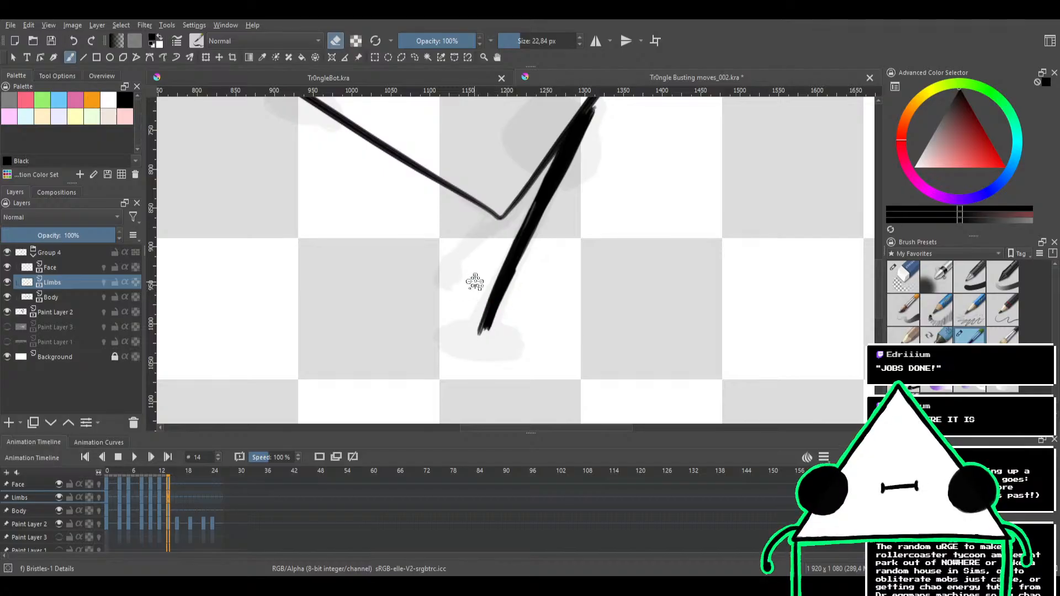
Ink a filled oval foot at the end of the standing leg and touch up the leg where it meets the body
key("e")
mouse_move(506, 296)
left_mouse_down()
mouse_move(524, 234)
mouse_move(551, 230)
mouse_move(591, 247)
mouse_move(554, 301)
mouse_move(539, 303)
mouse_move(548, 309)
mouse_move(528, 316)
mouse_move(562, 299)
mouse_move(526, 308)
mouse_move(545, 293)
mouse_move(567, 288)
mouse_move(534, 286)
left_mouse_up()
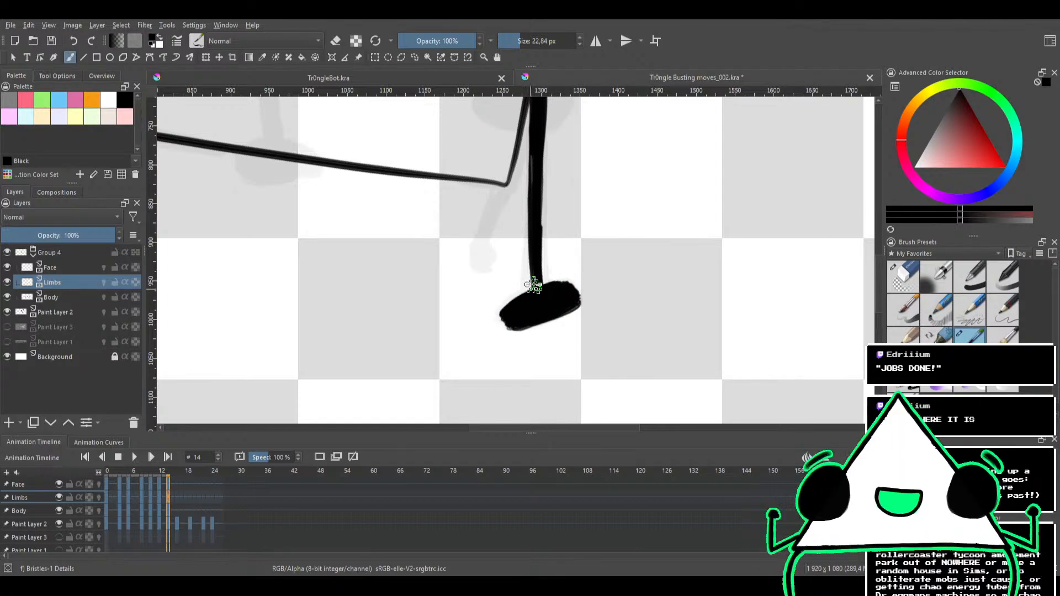
mouse_move(588, 235)
left_mouse_down("shift")
mouse_move(593, 265)
mouse_move(563, 296)
left_mouse_up("shift")
mouse_move(581, 258)
left_mouse_down()
mouse_move(553, 326)
mouse_move(593, 207)
left_mouse_up()
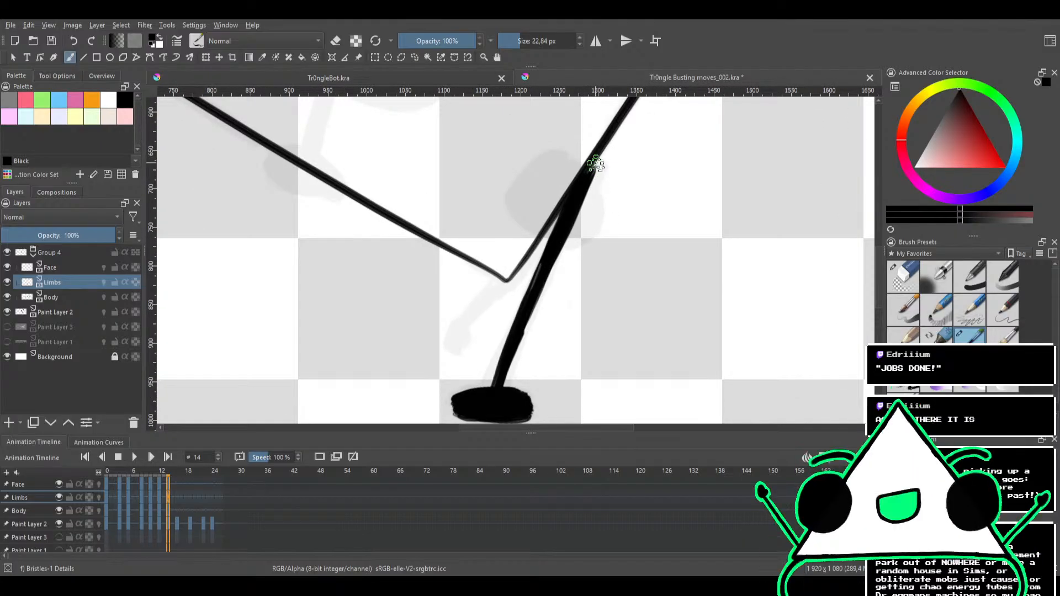
left_click_drag(592, 162, 583, 205, "shift")
Ink a short limb extending down and outward from the triangle's lower corner, beside the standing leg
left_click_drag(541, 280, 621, 296)
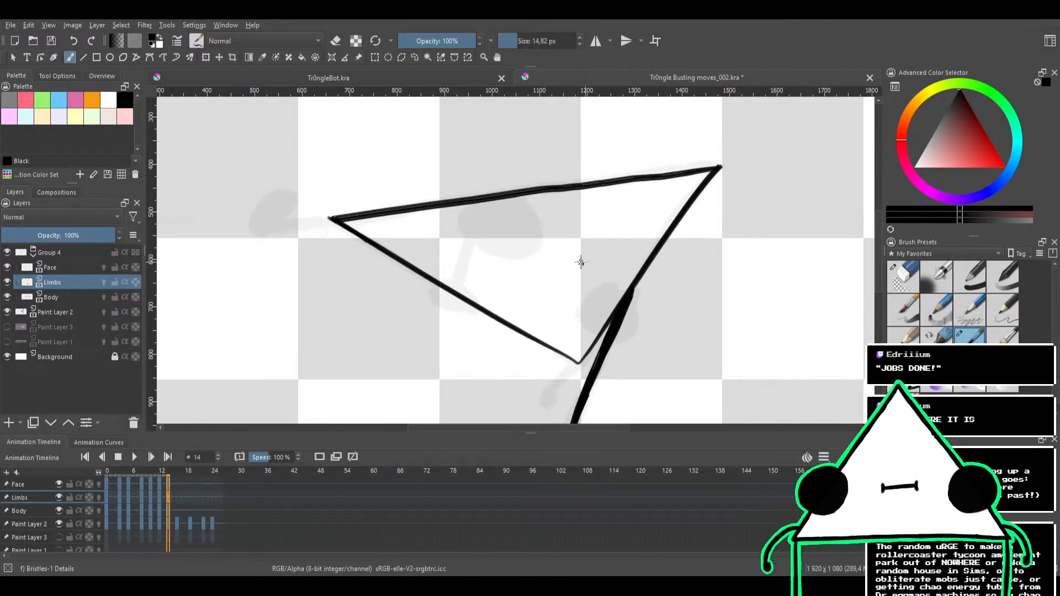
mouse_move(573, 271)
left_mouse_down()
mouse_move(586, 218)
mouse_move(555, 170)
left_mouse_up()
mouse_move(554, 298)
left_mouse_down("ctrl")
mouse_move(558, 229)
mouse_move(514, 254)
left_mouse_up("ctrl")
key("e")
key("e")
left_click_drag(563, 209, 489, 284)
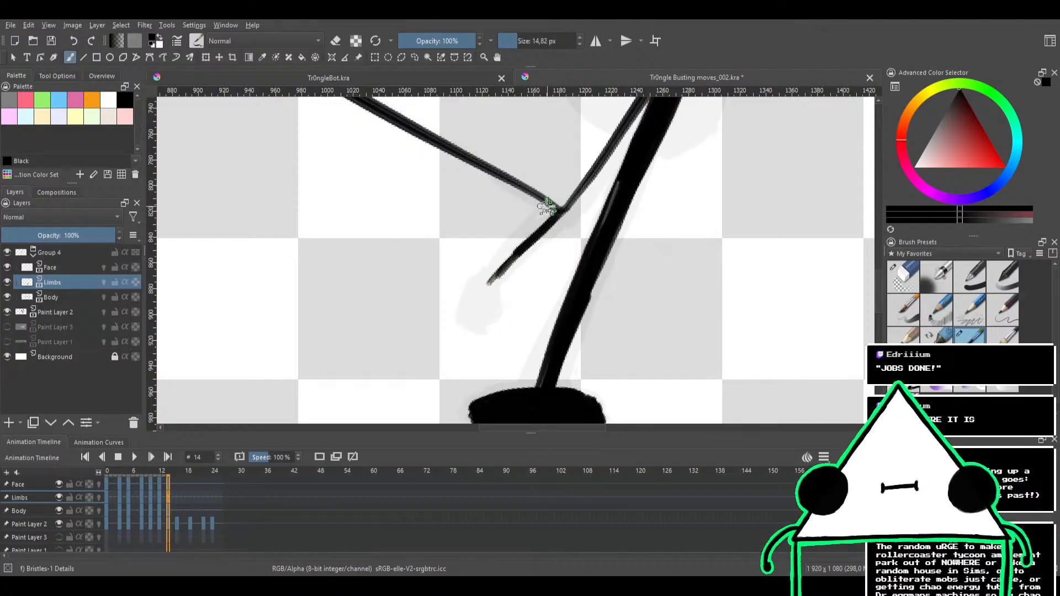
left_click_drag(543, 211, 475, 301)
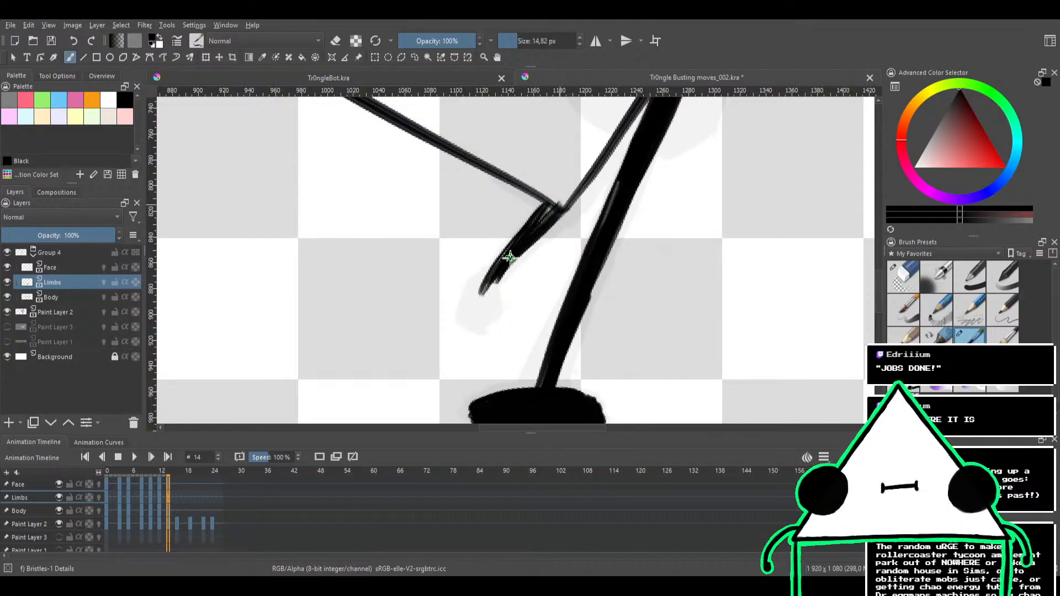
Ink a small filled oval hand at the end of the short lower limb and clean its outline with the eraser
mouse_move(558, 194)
left_mouse_down()
mouse_move(503, 262)
mouse_move(479, 325)
left_mouse_up()
key("e")
key("e")
mouse_move(481, 284)
left_mouse_down()
mouse_move(462, 315)
mouse_move(480, 275)
mouse_move(477, 325)
mouse_move(488, 296)
mouse_move(490, 309)
mouse_move(487, 256)
mouse_move(465, 276)
mouse_move(485, 254)
mouse_move(469, 269)
mouse_move(450, 335)
mouse_move(470, 266)
mouse_move(445, 328)
mouse_move(481, 283)
left_mouse_up()
key("e")
key("e")
key("e")
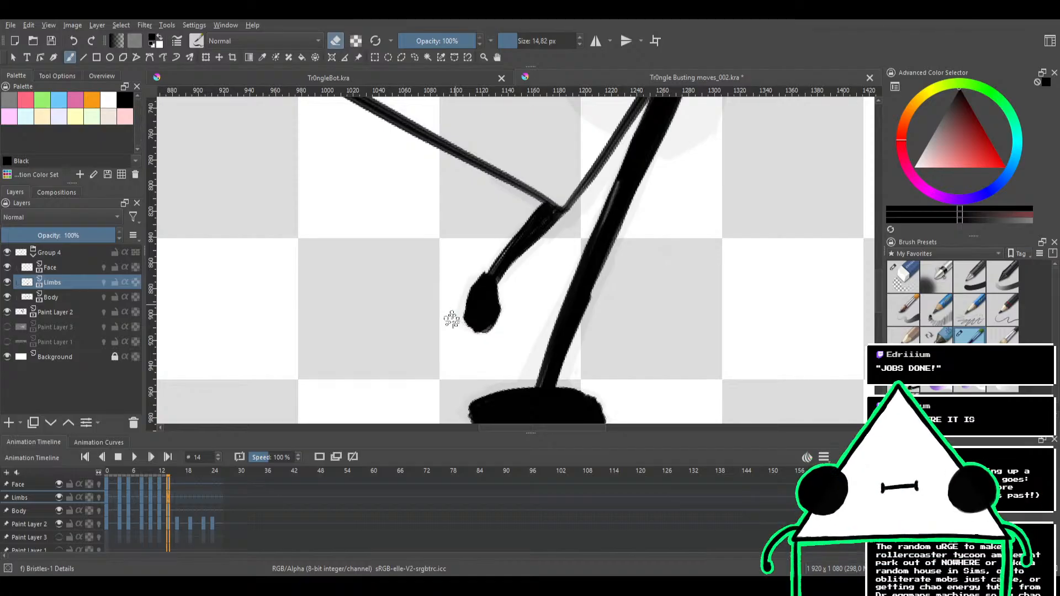
Ink a thick limb extending outward from the triangle's far left corner over the sketch and trim its edges with the eraser
left_click_drag(547, 213, 524, 317)
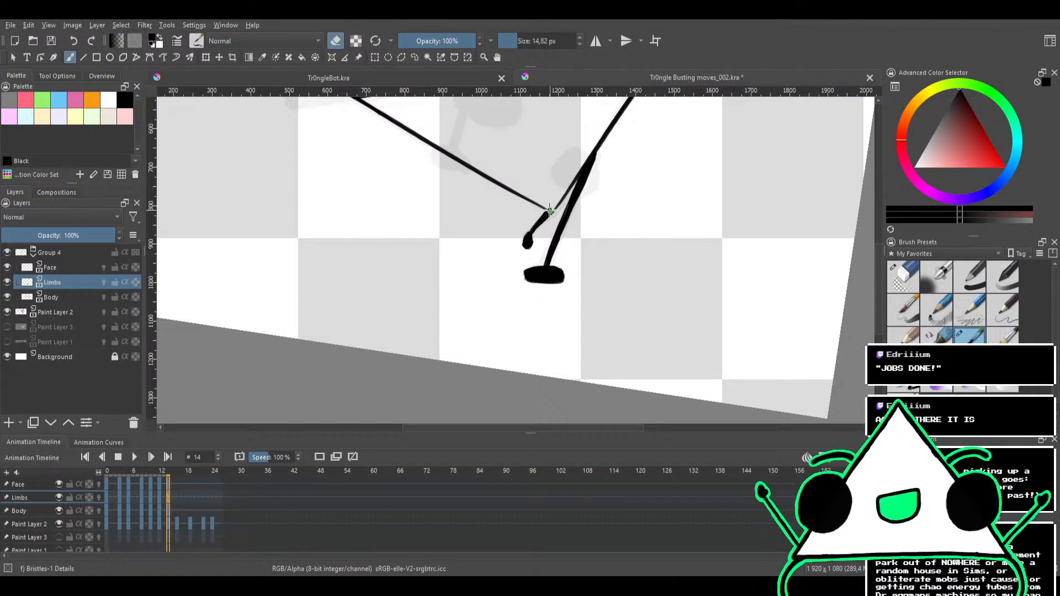
left_click_drag(573, 240, 599, 331)
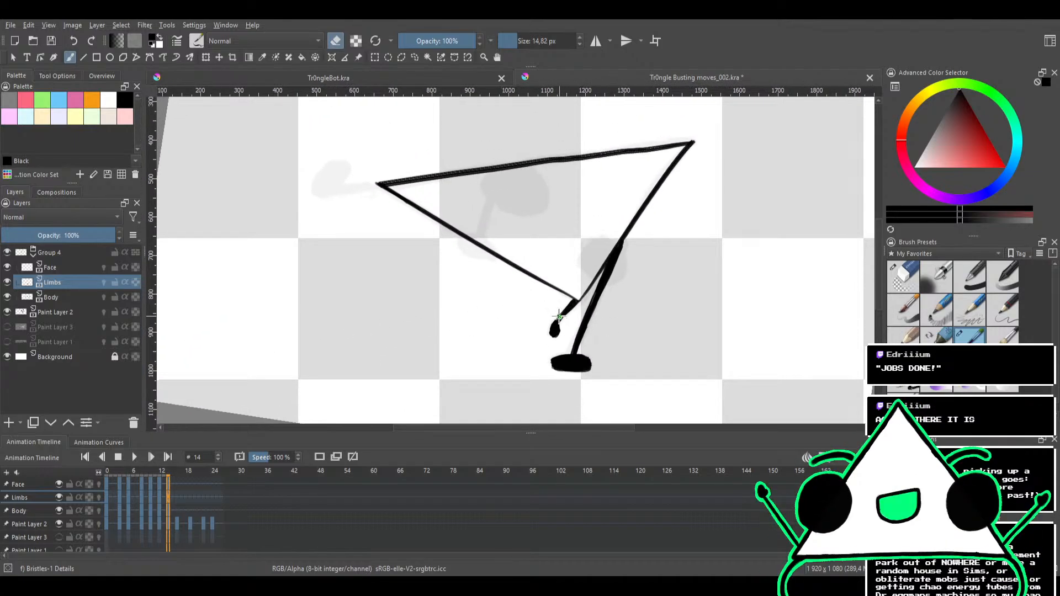
mouse_move(501, 275)
left_mouse_down()
mouse_move(551, 323)
mouse_move(541, 232)
mouse_move(525, 220)
left_mouse_up()
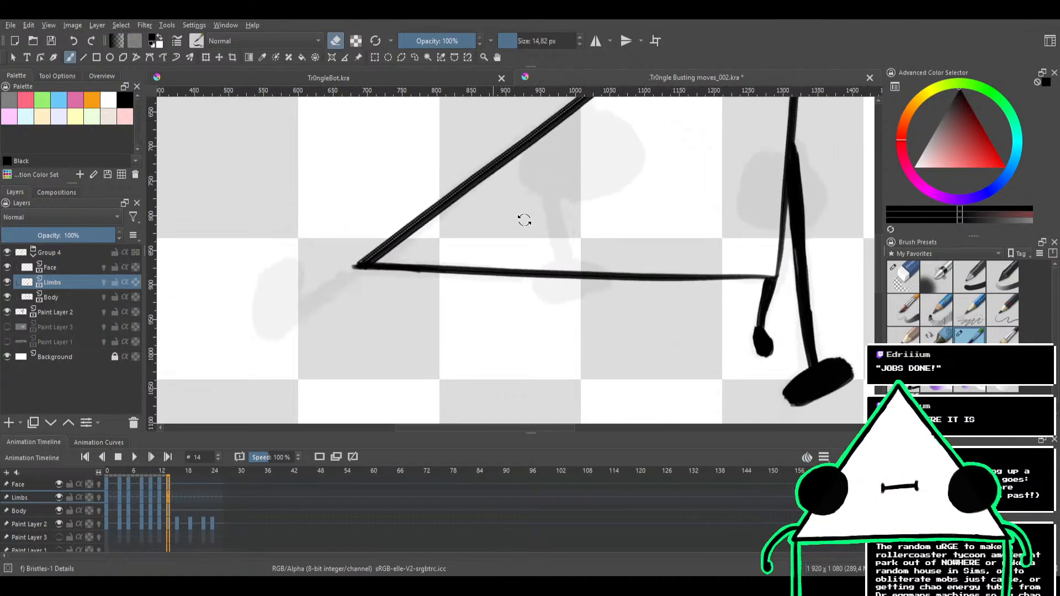
left_click_drag(469, 264, 520, 238)
key("e")
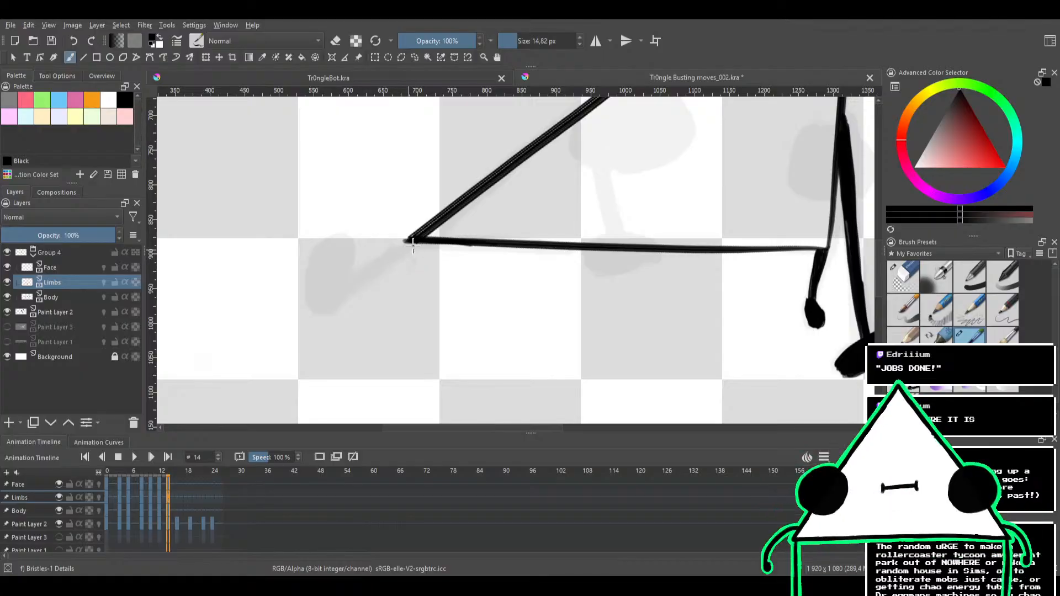
left_click_drag(413, 244, 349, 285)
mouse_move(394, 257)
left_mouse_down()
mouse_move(419, 247)
mouse_move(357, 283)
mouse_move(390, 255)
mouse_move(338, 300)
mouse_move(401, 243)
mouse_move(325, 305)
mouse_move(411, 247)
mouse_move(326, 299)
mouse_move(408, 244)
mouse_move(335, 291)
left_mouse_up()
key("e")
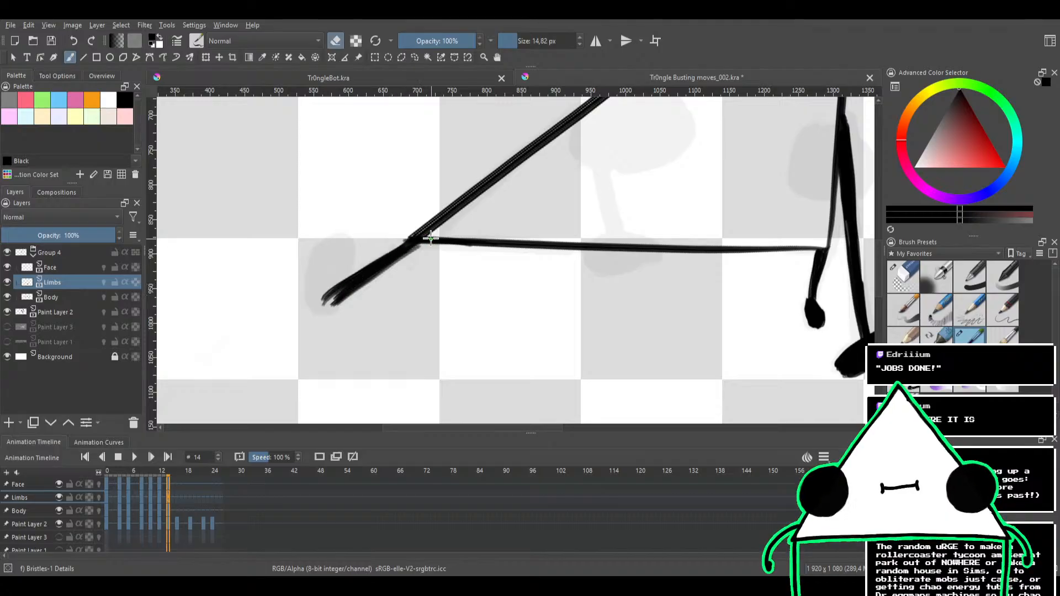
left_click_drag(426, 244, 374, 282)
left_click_drag(420, 248, 340, 305)
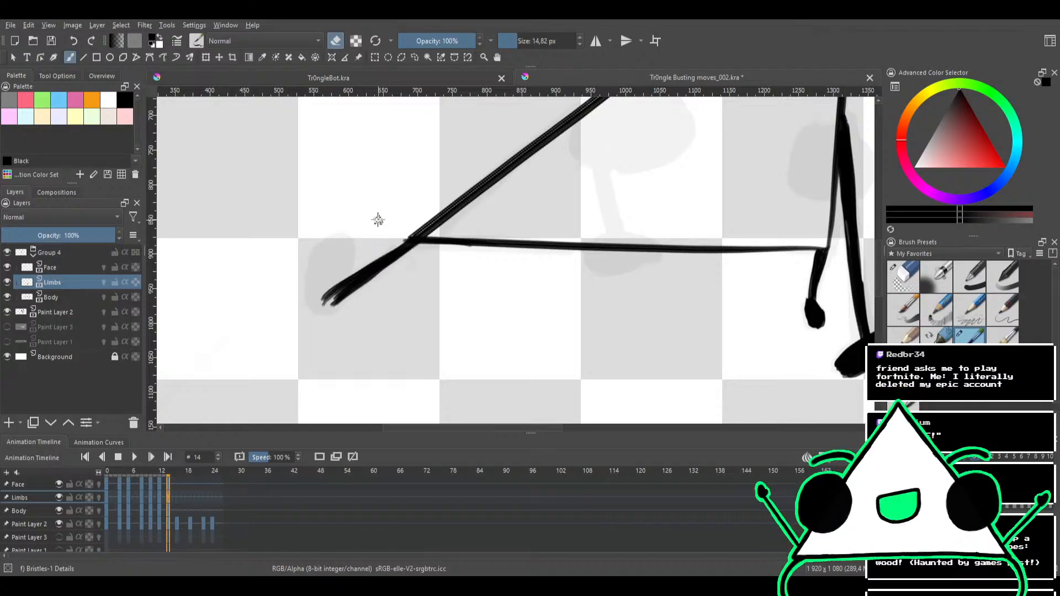
mouse_move(403, 252)
left_mouse_down()
mouse_move(459, 286)
mouse_move(466, 260)
left_mouse_up()
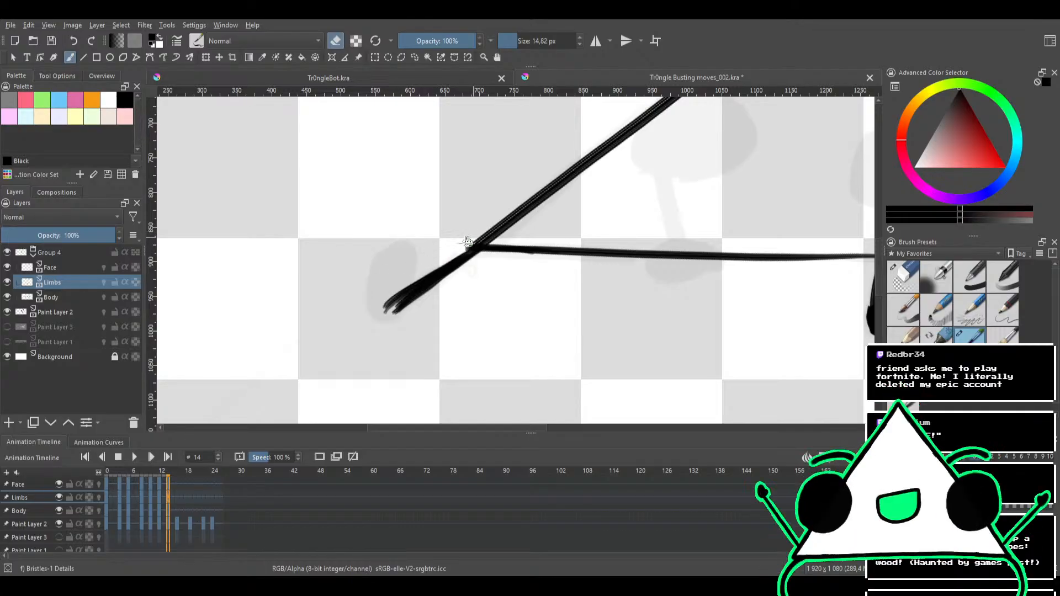
Ink a large filled oval at the end of the left-corner limb and tidy its outline with the eraser
mouse_move(430, 241)
left_mouse_down()
mouse_move(466, 229)
mouse_move(494, 237)
mouse_move(485, 227)
mouse_move(504, 256)
mouse_move(463, 217)
left_mouse_up()
key("e")
mouse_move(419, 257)
left_mouse_down()
mouse_move(406, 270)
mouse_move(447, 236)
left_mouse_up()
left_click_drag(416, 277, 470, 222)
left_click_drag(447, 257, 469, 220)
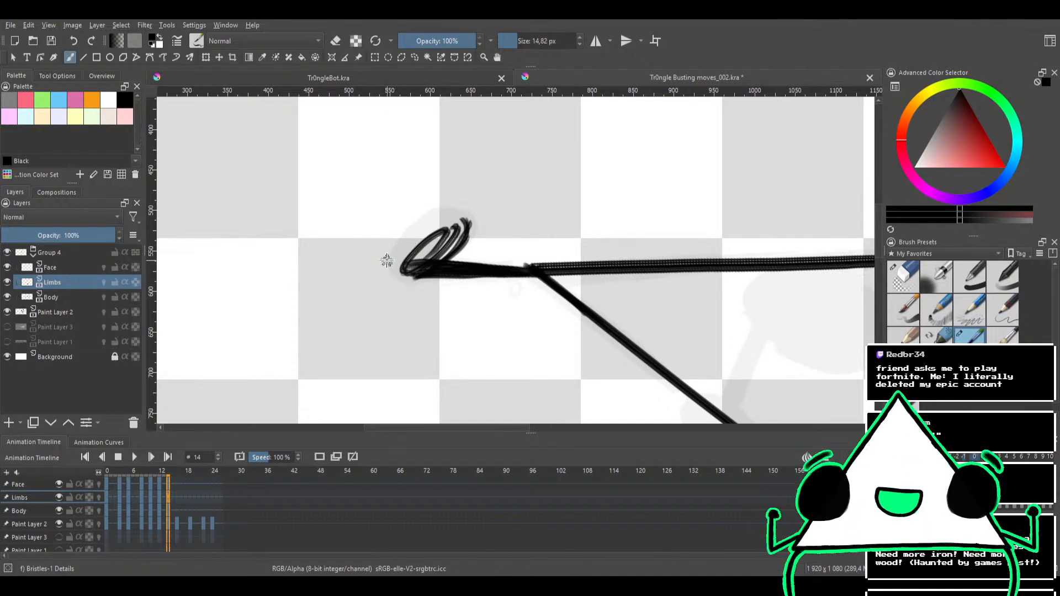
mouse_move(386, 260)
left_mouse_down()
mouse_move(440, 215)
mouse_move(407, 238)
mouse_move(440, 215)
mouse_move(472, 226)
mouse_move(455, 213)
mouse_move(415, 254)
mouse_move(411, 234)
mouse_move(400, 272)
mouse_move(397, 250)
mouse_move(390, 265)
mouse_move(409, 257)
mouse_move(388, 260)
mouse_move(411, 279)
mouse_move(396, 256)
mouse_move(408, 276)
mouse_move(403, 252)
mouse_move(445, 233)
mouse_move(431, 261)
mouse_move(407, 265)
mouse_move(460, 229)
mouse_move(427, 262)
mouse_move(405, 244)
mouse_move(425, 230)
left_mouse_up()
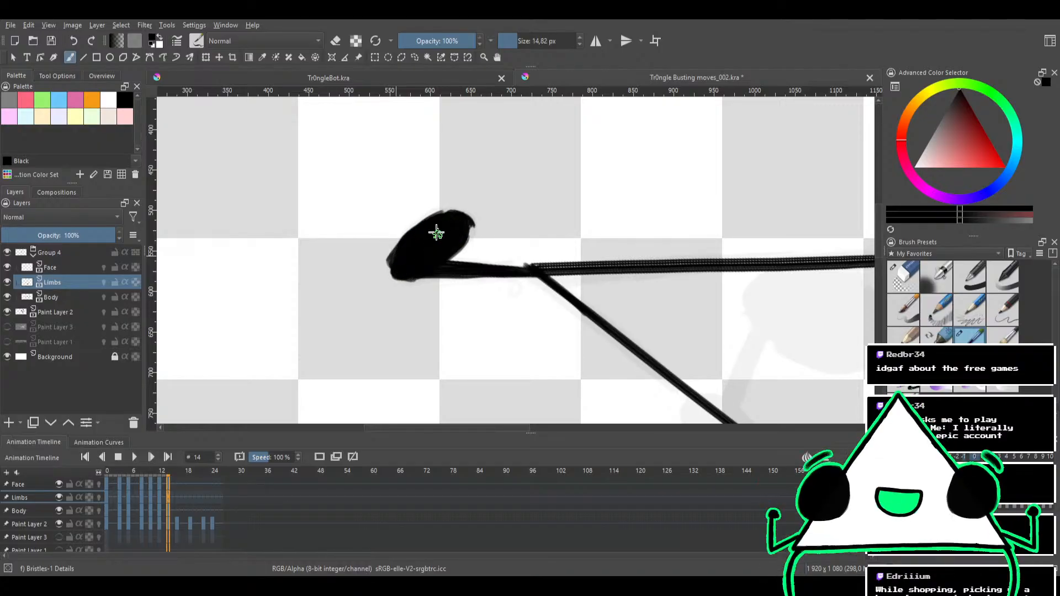
key("e")
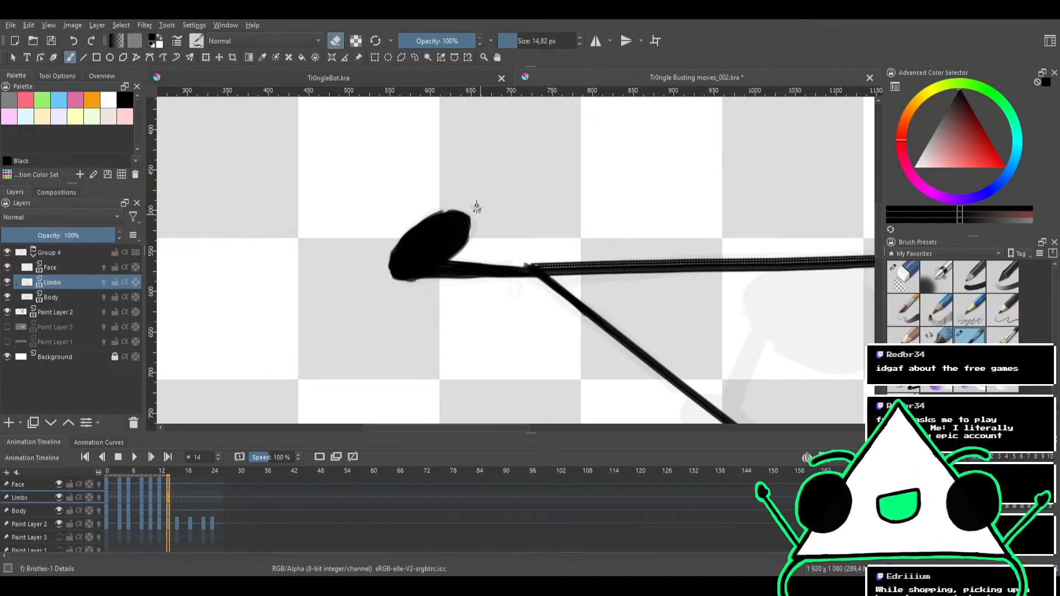
key("e")
key("e")
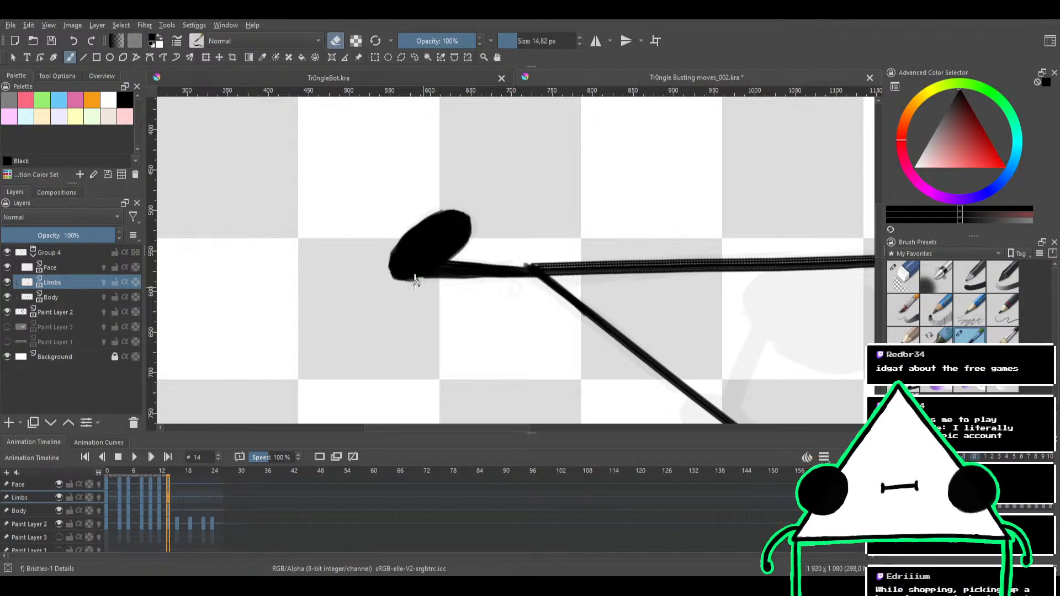
mouse_move(495, 234)
left_mouse_down()
mouse_move(475, 207)
mouse_move(434, 187)
left_mouse_up()
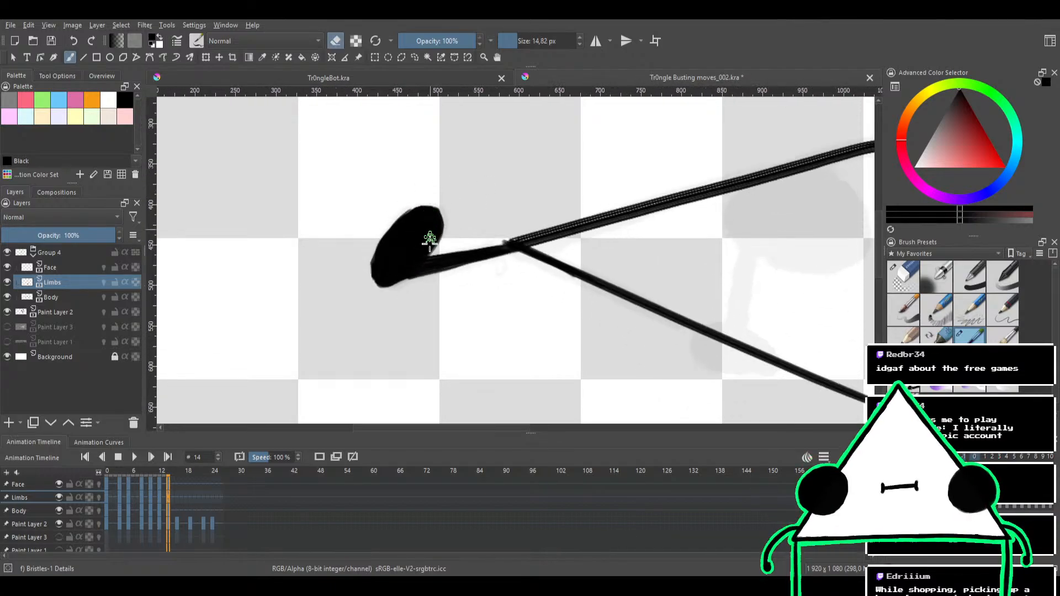
key("e")
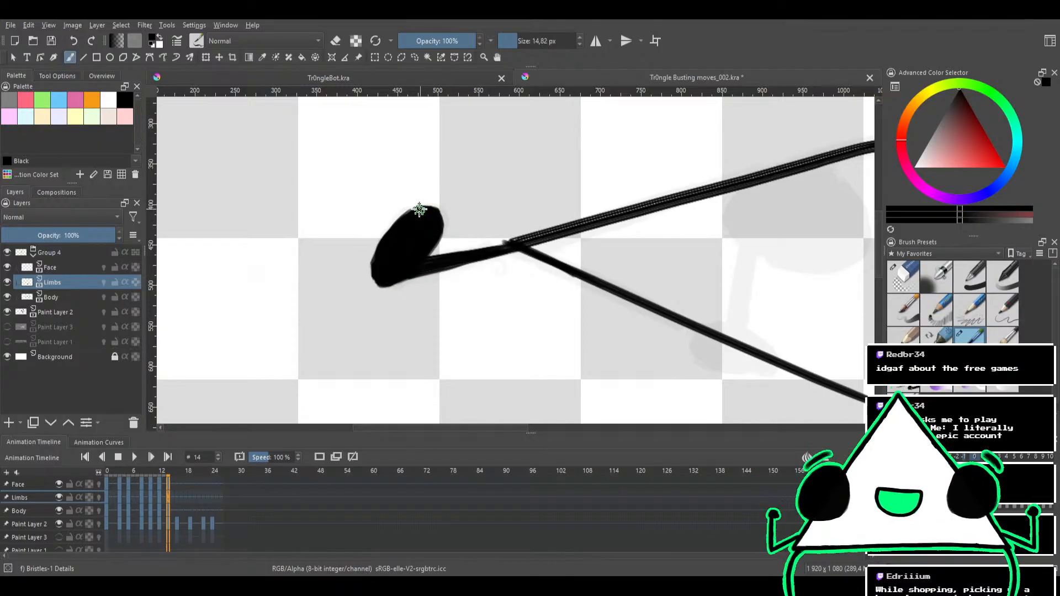
Compare the pose with the adjacent frame and ink a slightly curved inner limb from the long upper edge to the thin lower edge
left_click_drag(448, 202, 430, 327)
mouse_move(498, 242)
left_mouse_down()
mouse_move(430, 252)
mouse_move(400, 243)
left_mouse_up()
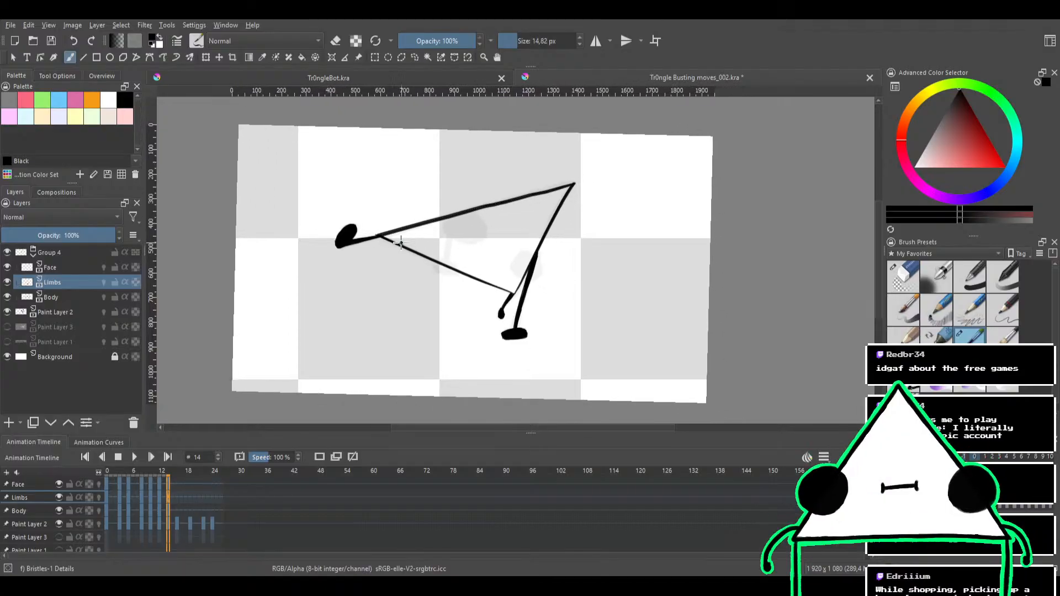
left_click_drag(433, 293, 492, 302)
key("Left")
key("Right")
left_click_drag(493, 303, 516, 182)
left_click_drag(537, 196, 516, 226)
key("e")
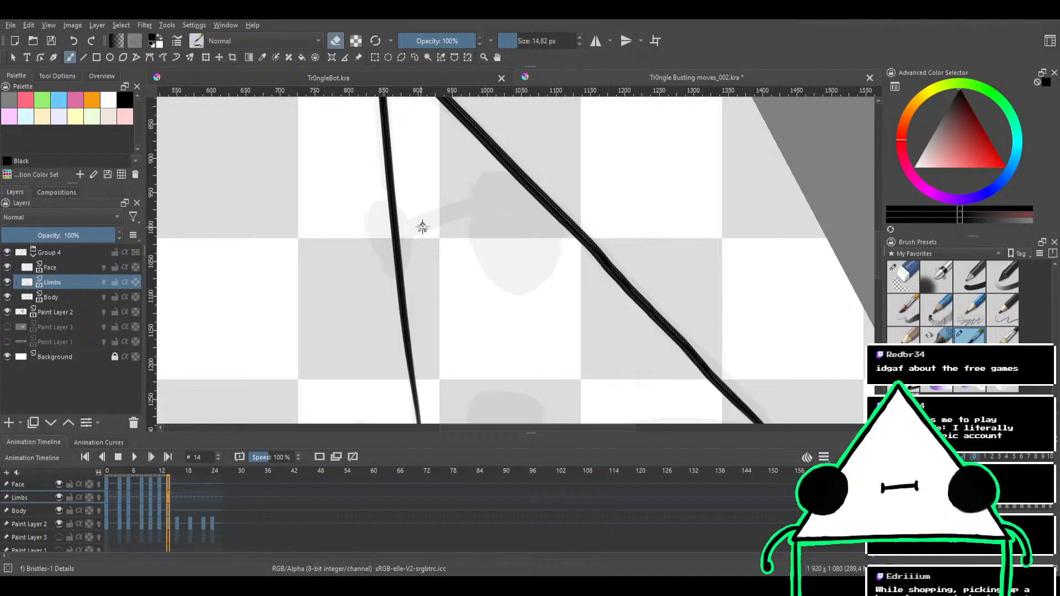
key("e")
mouse_move(412, 232)
left_mouse_down()
mouse_move(528, 193)
mouse_move(509, 197)
mouse_move(520, 191)
left_mouse_up()
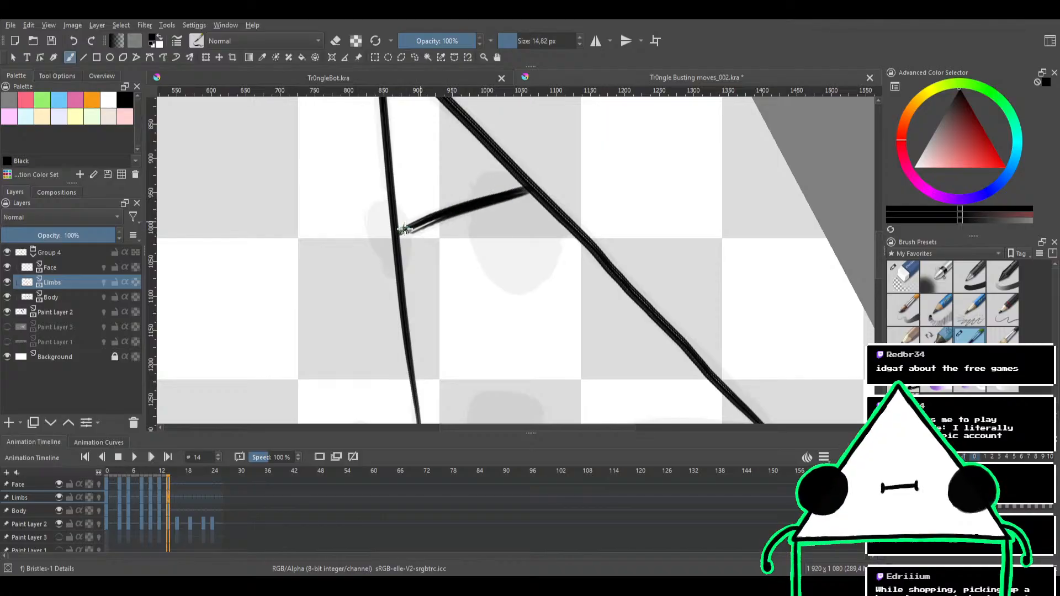
key("e")
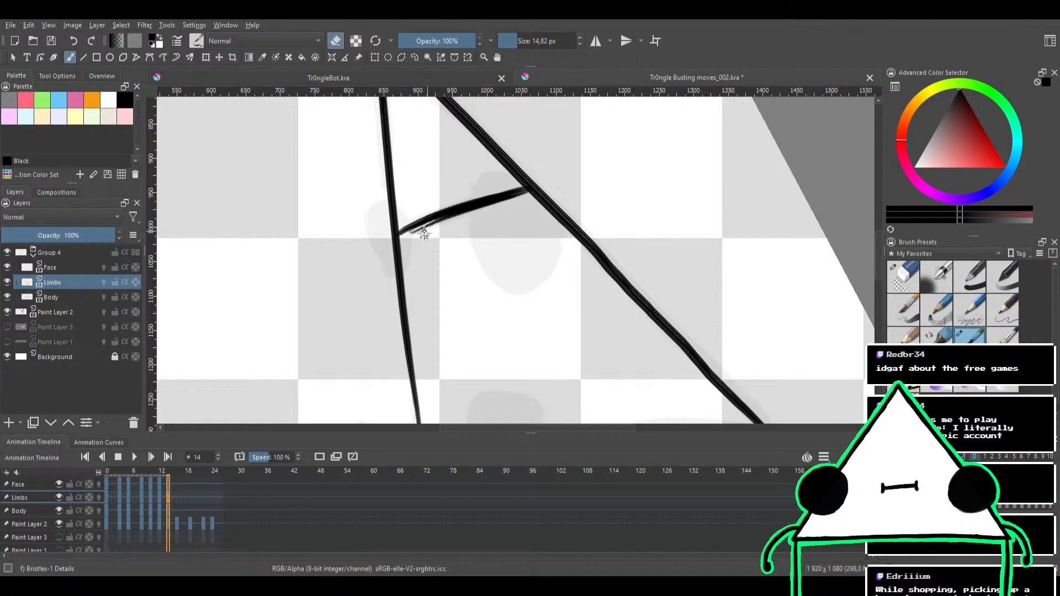
key("e")
Ink a filled oval foot with a small rounded toe where the inner limb meets the thin lower edge
left_click_drag(438, 221, 483, 216)
left_click_drag(485, 267, 500, 219)
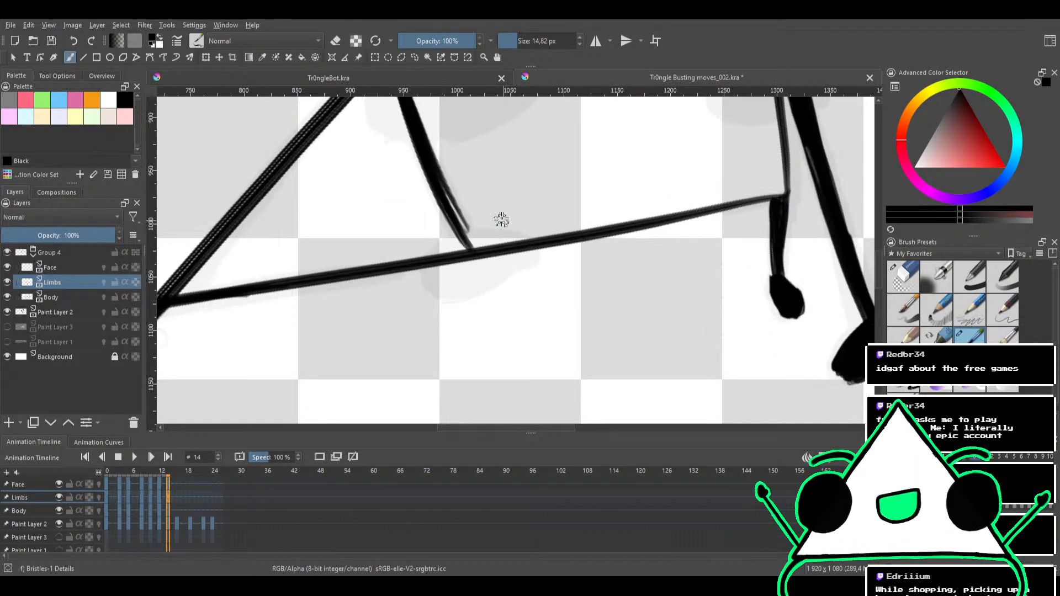
key("e")
key("e")
left_click_drag(460, 271, 470, 265)
mouse_move(462, 279)
left_mouse_down()
mouse_move(505, 261)
mouse_move(476, 282)
mouse_move(425, 284)
mouse_move(473, 239)
mouse_move(500, 251)
mouse_move(443, 295)
mouse_move(434, 290)
mouse_move(451, 261)
mouse_move(480, 266)
mouse_move(443, 295)
mouse_move(423, 278)
mouse_move(471, 245)
mouse_move(472, 277)
mouse_move(434, 279)
mouse_move(437, 261)
mouse_move(484, 234)
mouse_move(487, 253)
mouse_move(467, 269)
mouse_move(485, 256)
mouse_move(527, 261)
mouse_move(498, 252)
mouse_move(508, 238)
mouse_move(526, 242)
mouse_move(489, 239)
mouse_move(530, 255)
mouse_move(473, 234)
left_mouse_up()
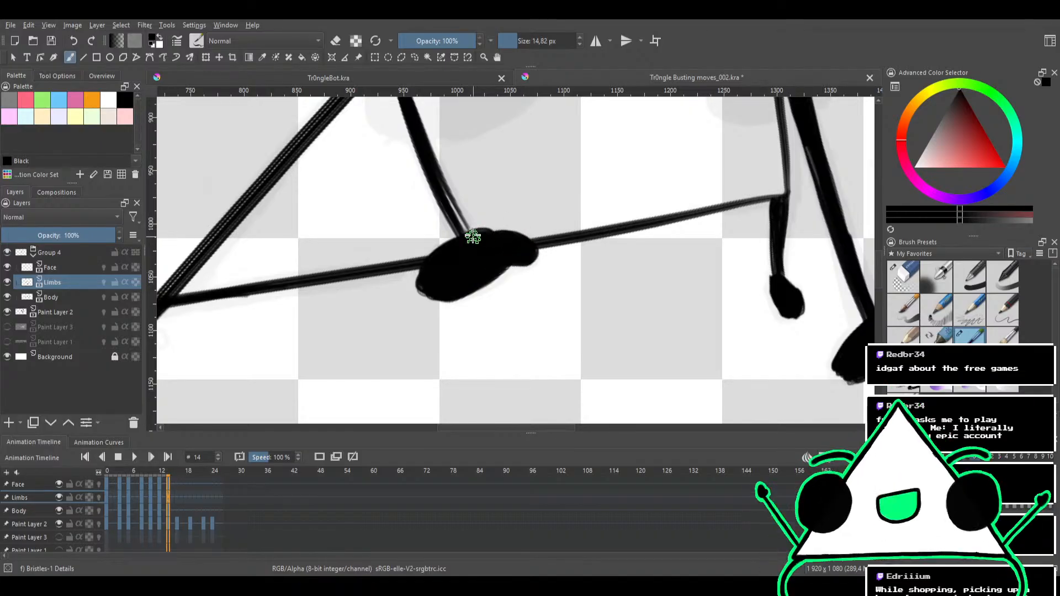
Thicken the inner limb where it joins its foot and clean the edges of both with the eraser
left_click_drag(481, 195, 565, 223)
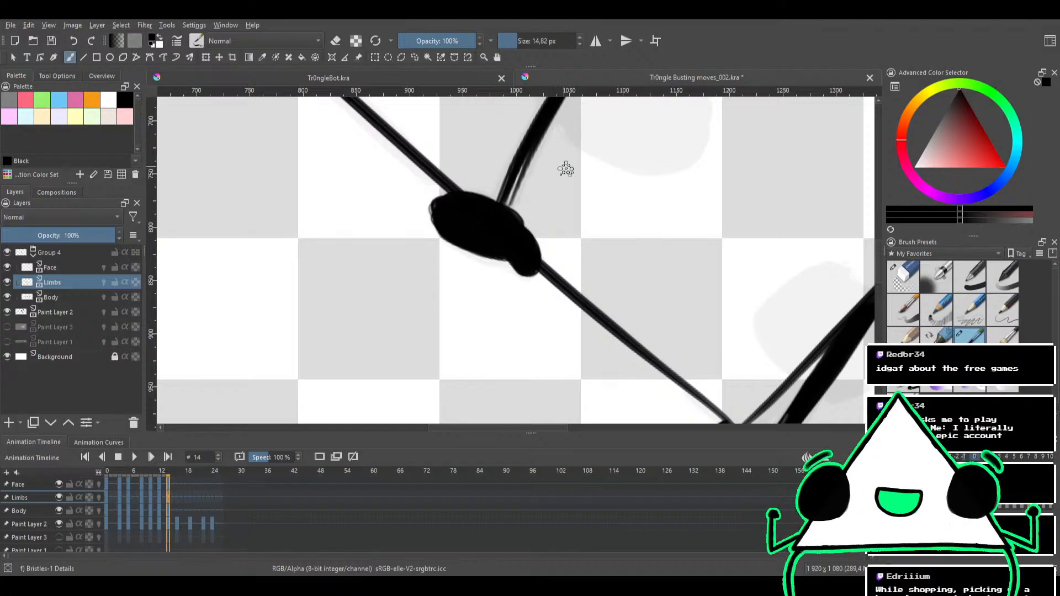
mouse_move(565, 168)
left_mouse_down()
mouse_move(581, 199)
mouse_move(502, 260)
left_mouse_up()
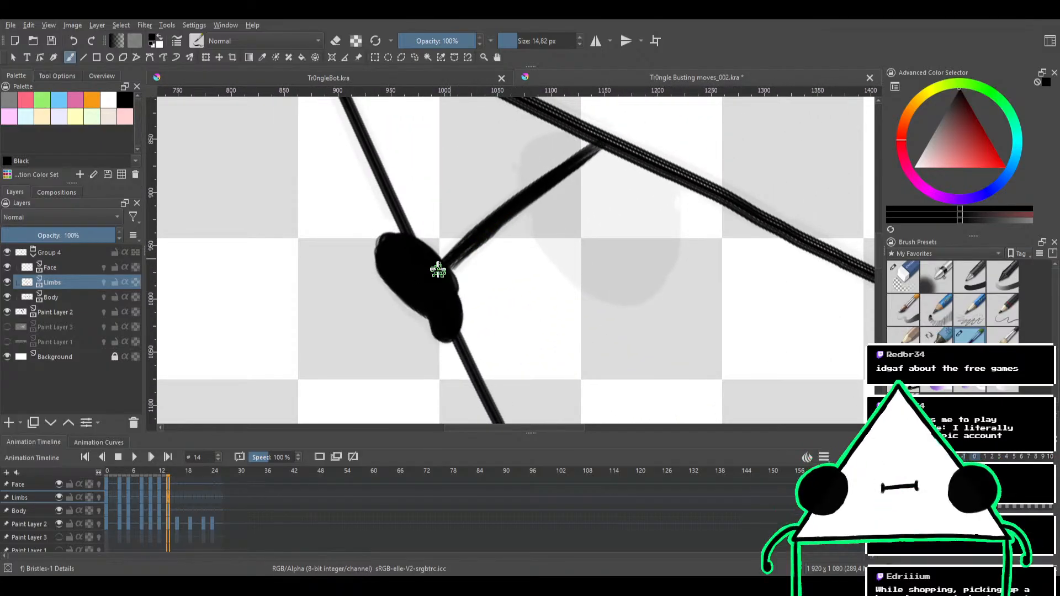
key("e")
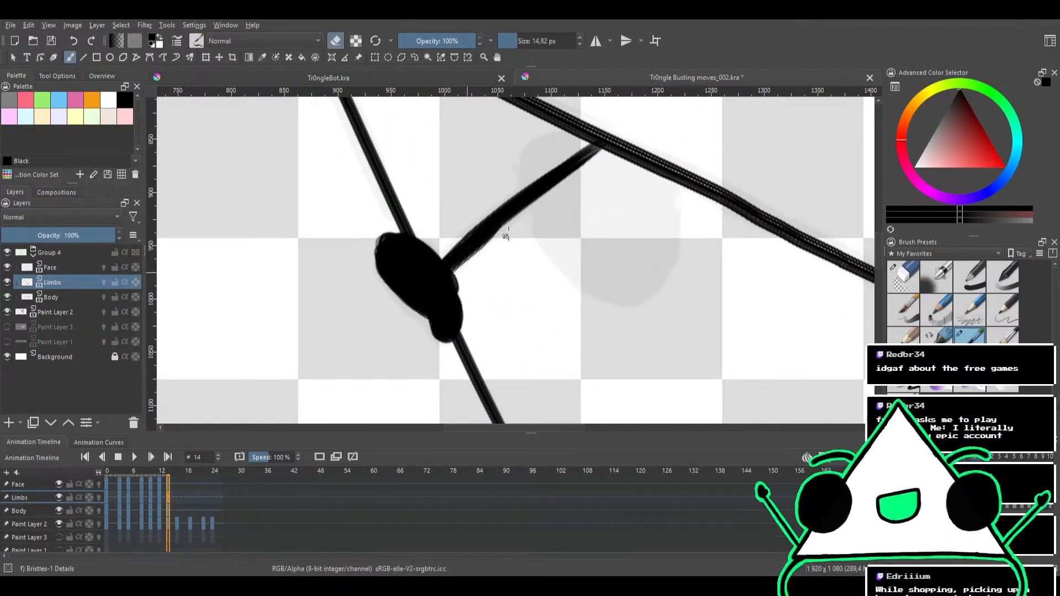
left_click_drag(496, 242, 465, 264)
mouse_move(572, 231)
left_mouse_down()
mouse_move(558, 213)
mouse_move(565, 184)
mouse_move(478, 193)
mouse_move(506, 187)
left_mouse_up()
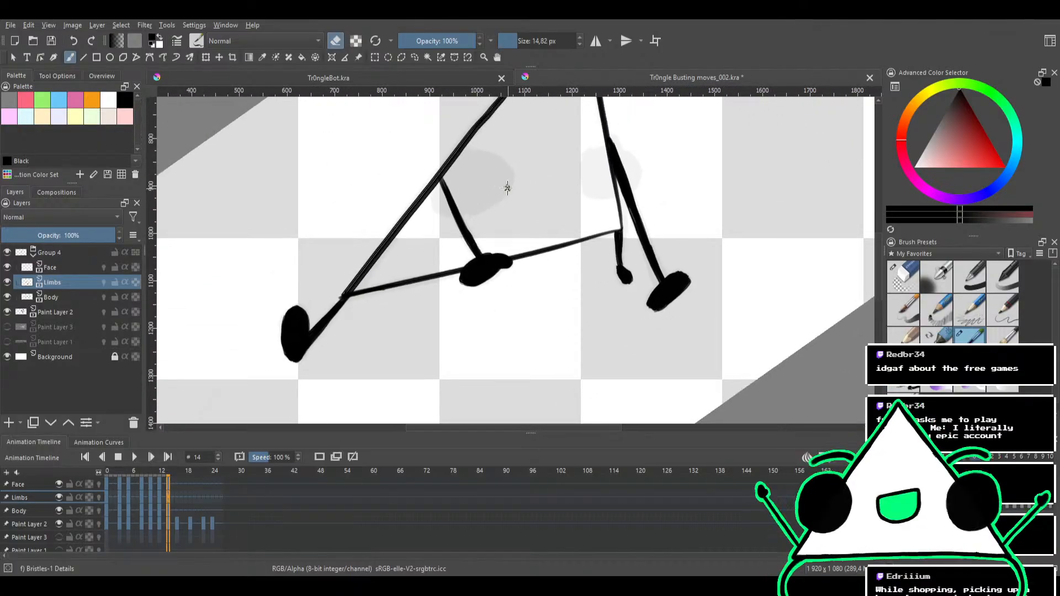
left_click_drag(508, 234, 540, 160)
key("e")
key("e")
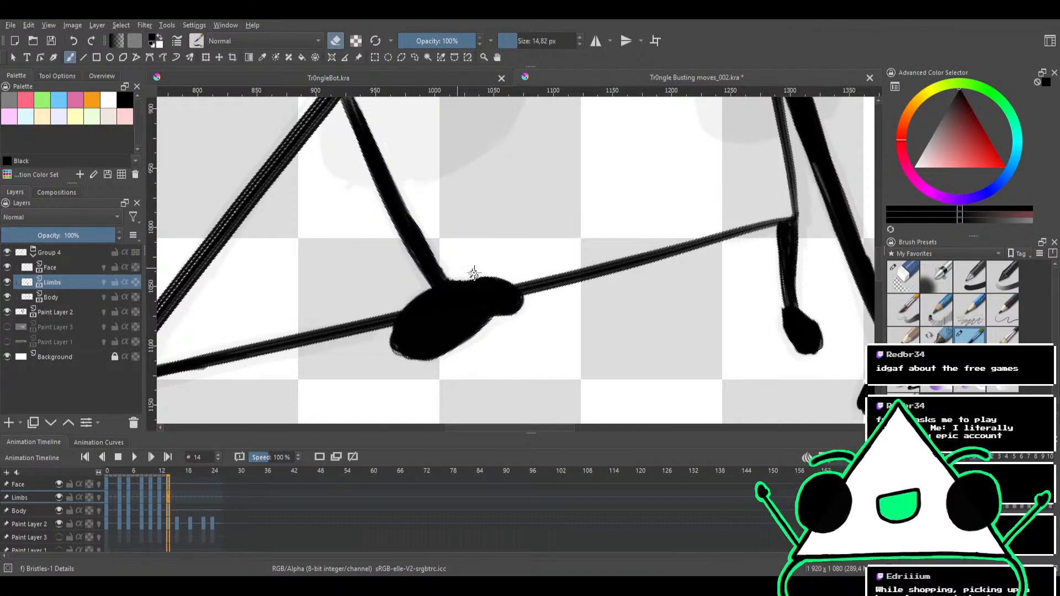
Smooth the short limb at the triangle's lower corner by filling in its joint with the small hand
mouse_move(562, 208)
left_mouse_down()
mouse_move(520, 272)
mouse_move(529, 231)
mouse_move(419, 237)
left_mouse_up()
mouse_move(568, 293)
left_mouse_down()
mouse_move(561, 199)
mouse_move(603, 275)
mouse_move(595, 290)
mouse_move(567, 268)
left_mouse_up()
key("e")
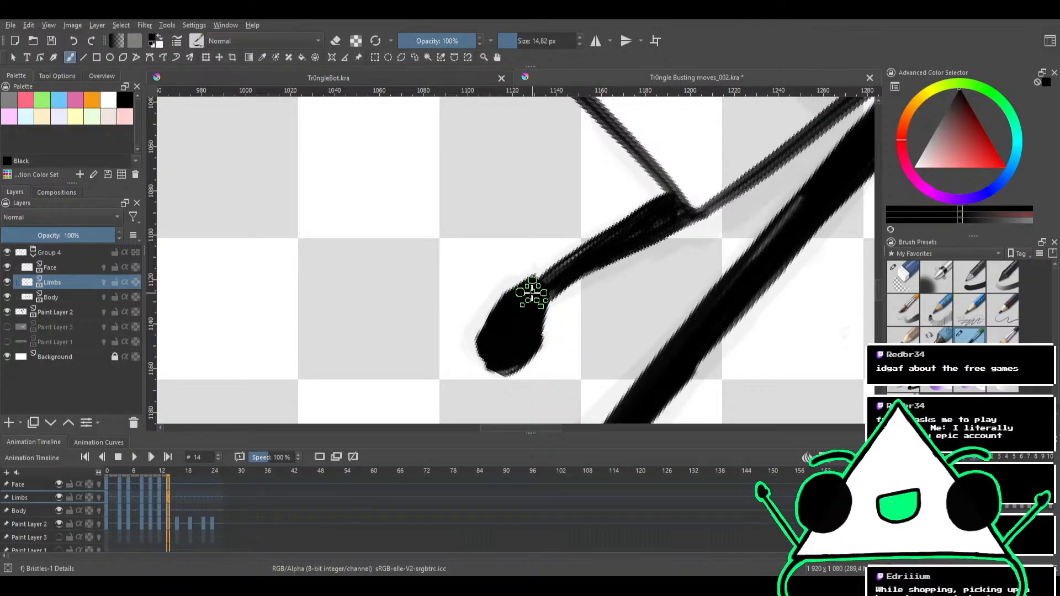
mouse_move(522, 296)
left_mouse_down()
mouse_move(566, 265)
mouse_move(534, 287)
mouse_move(552, 251)
left_mouse_up()
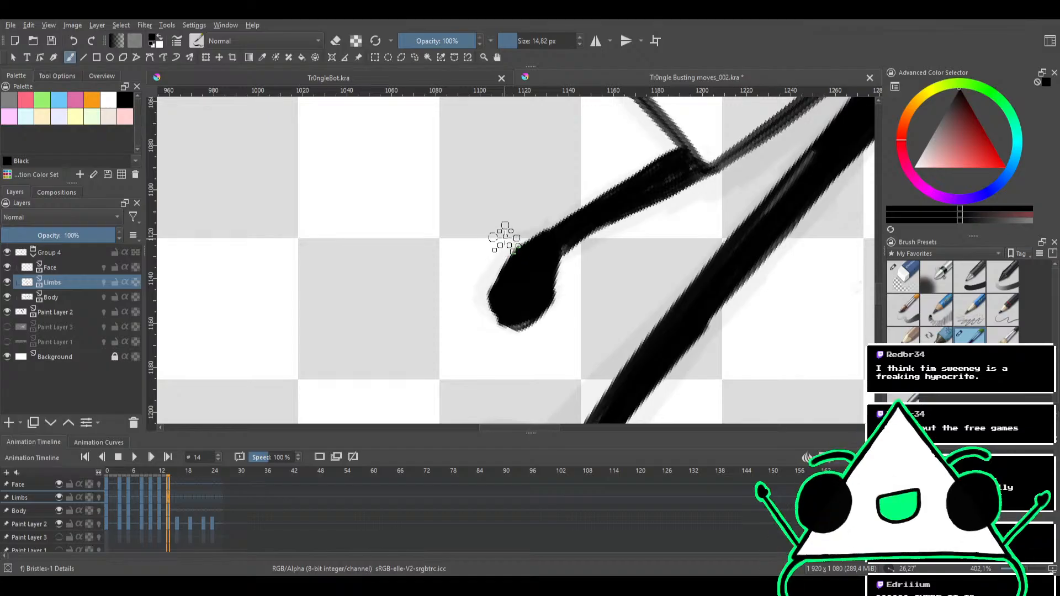
left_click_drag(558, 282, 541, 235)
Retrace the triangle's long upper edge on the Body layer in solid black from the foot corner to the apex
scroll(543, 276, "down", 8)
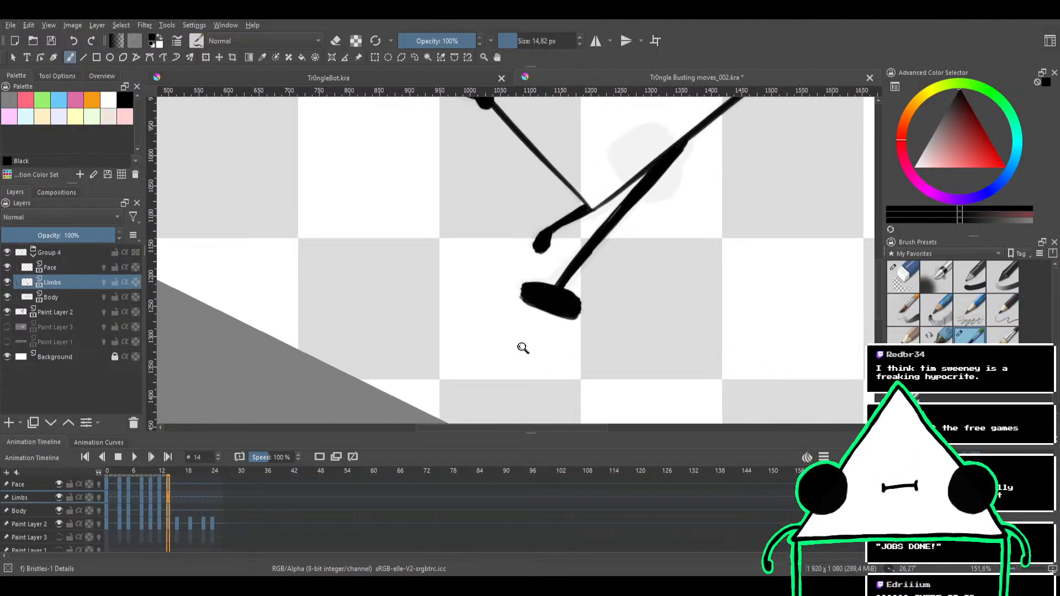
scroll(575, 225, "down", 2)
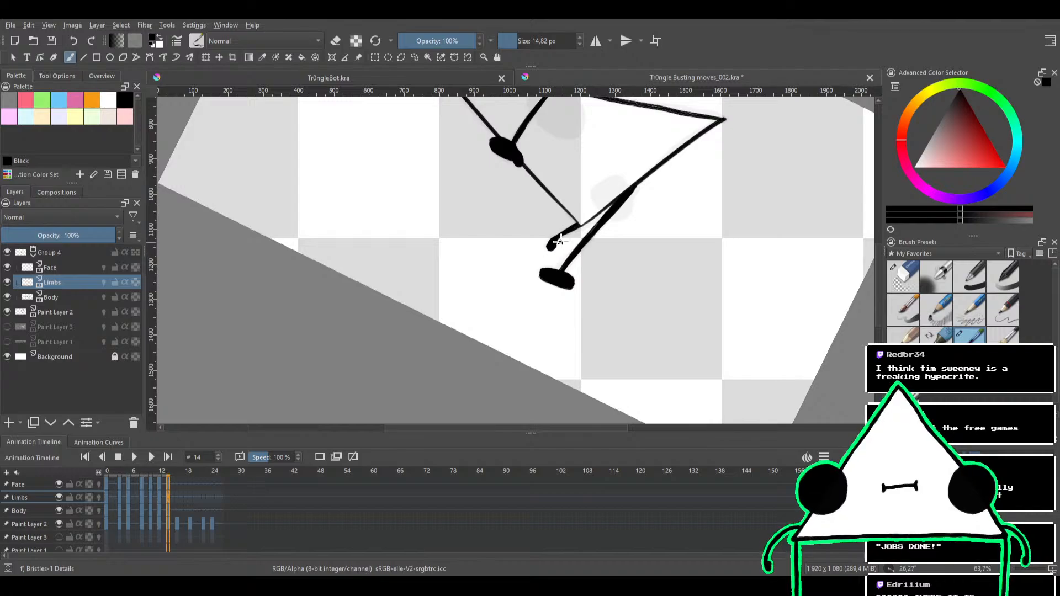
scroll(560, 241, "down", 1)
scroll(561, 225, "up", 4)
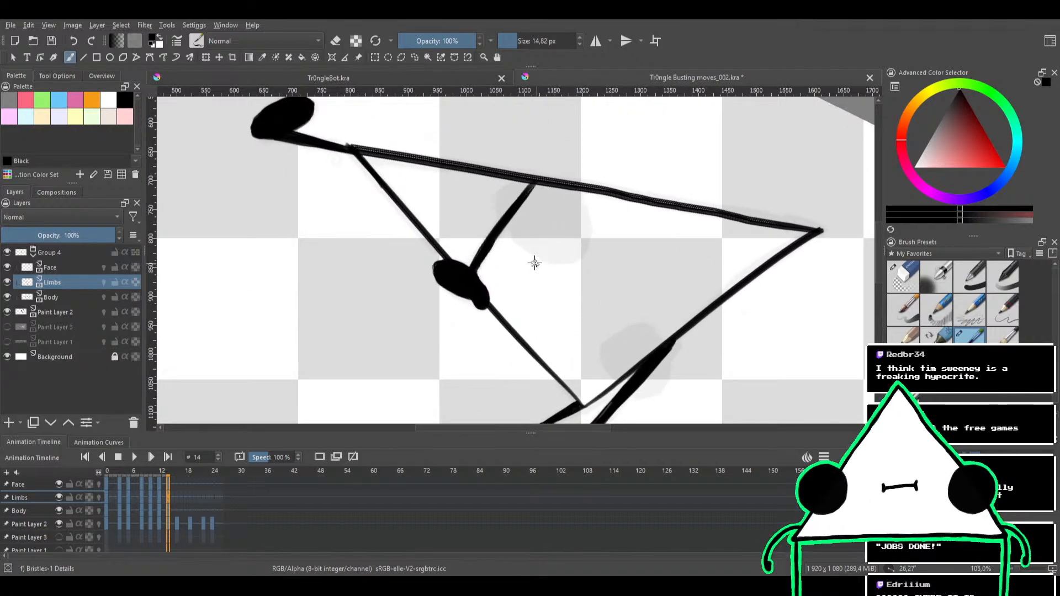
scroll(534, 264, "down", 1)
scroll(497, 220, "up", 5)
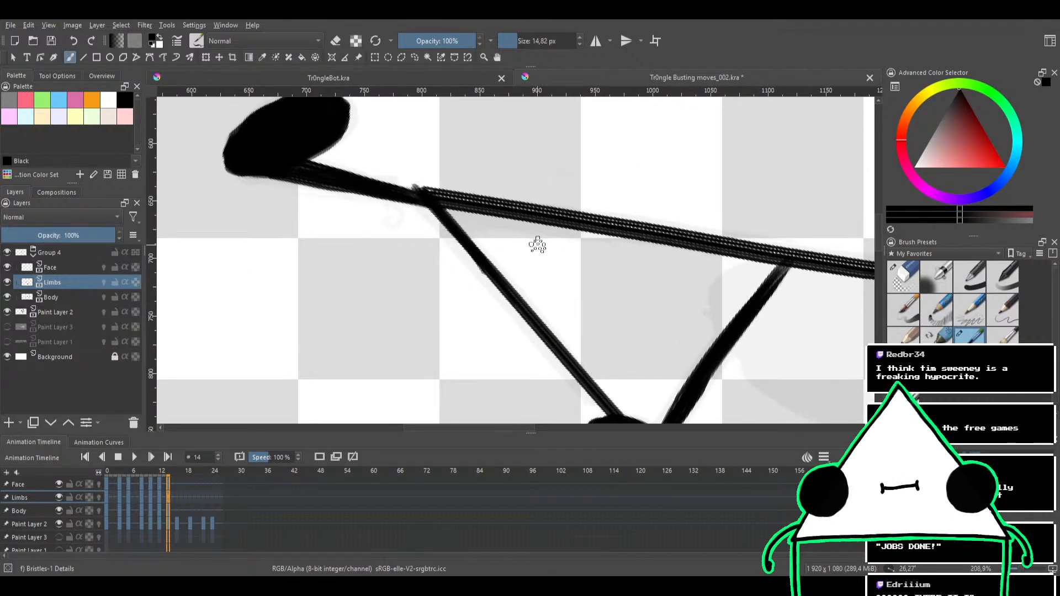
left_click_drag(537, 245, 435, 276)
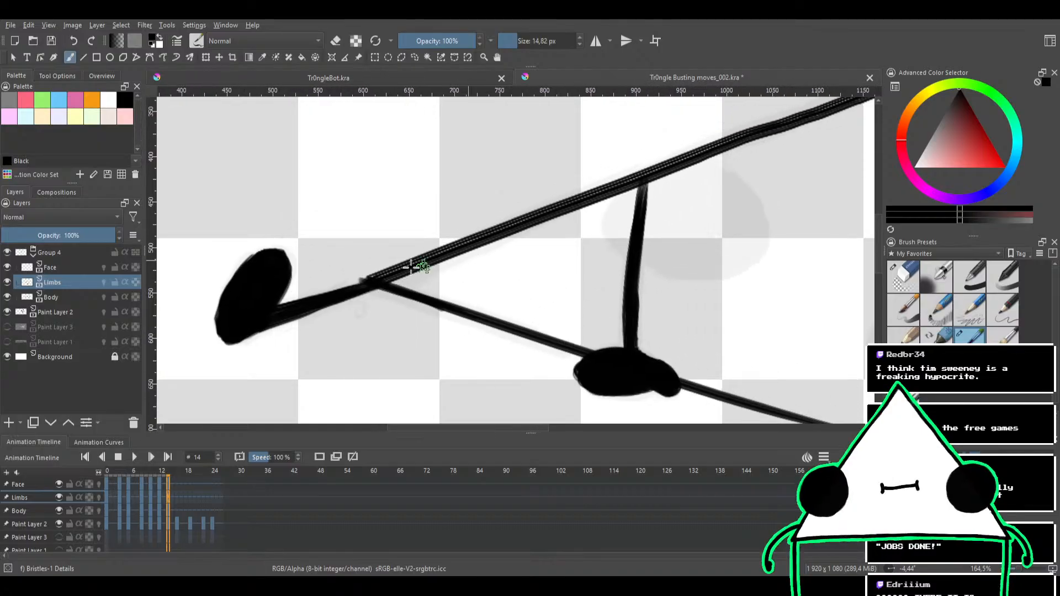
left_click(59, 297)
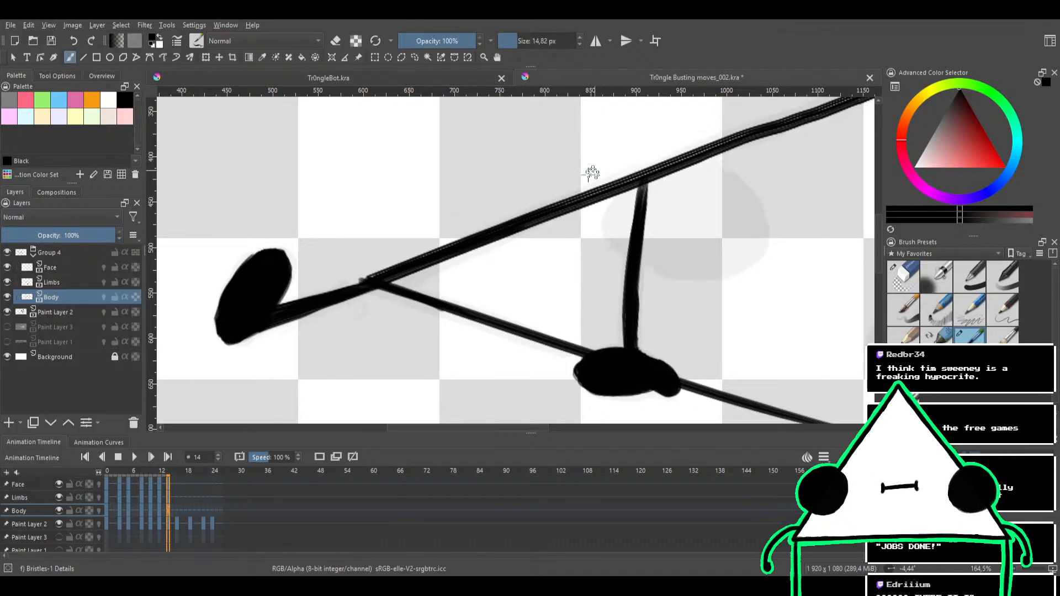
left_click_drag(591, 171, 428, 253)
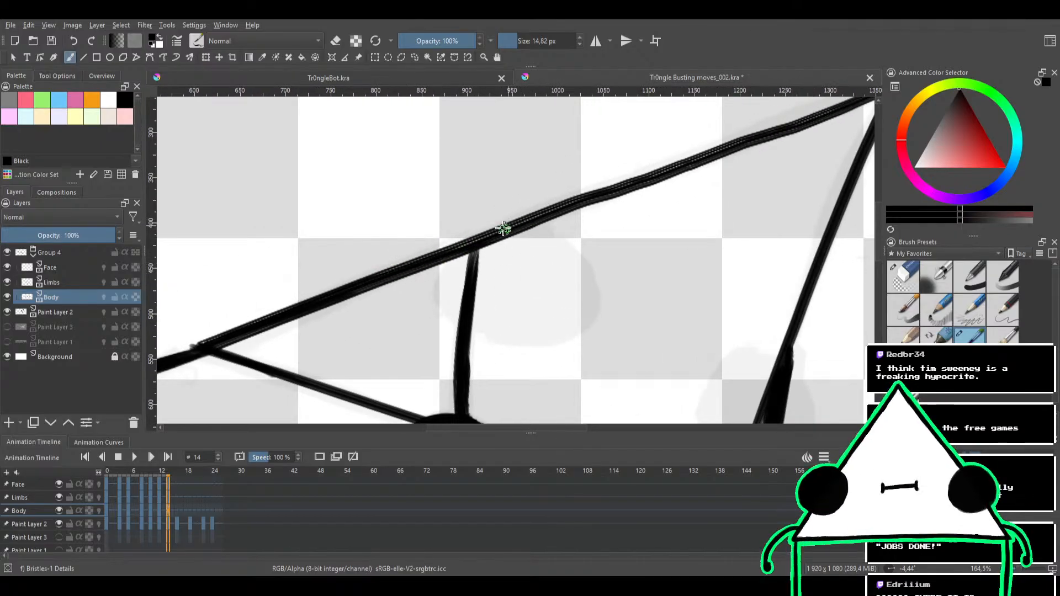
left_click_drag(559, 188, 390, 243)
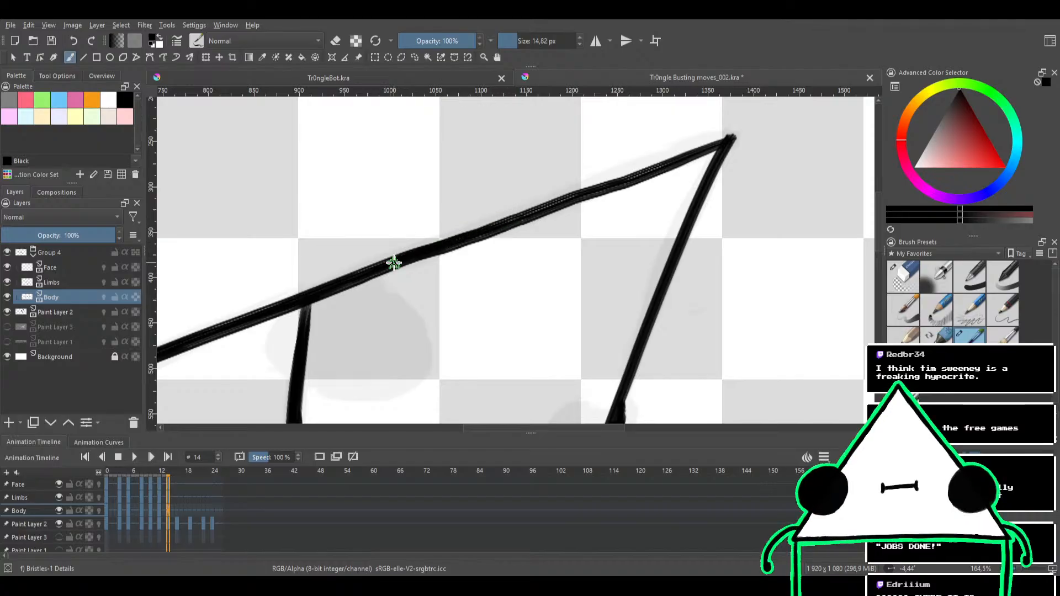
mouse_move(539, 206)
left_mouse_down()
mouse_move(487, 220)
mouse_move(413, 264)
left_mouse_up()
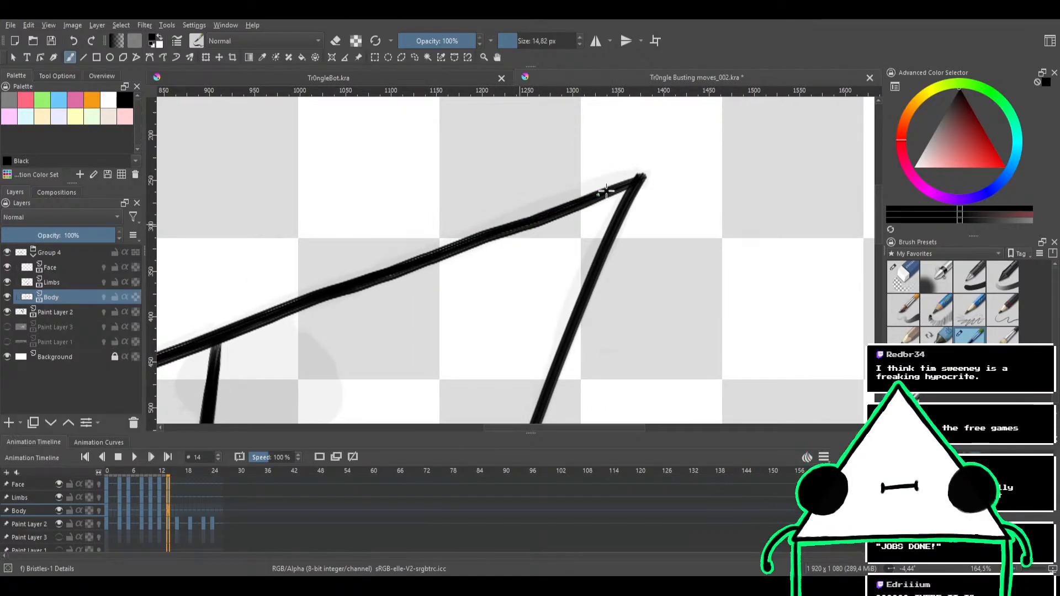
Clean the outer side of the long upper edge with the eraser, from the apex down to the corner where the foot limb starts
key("e")
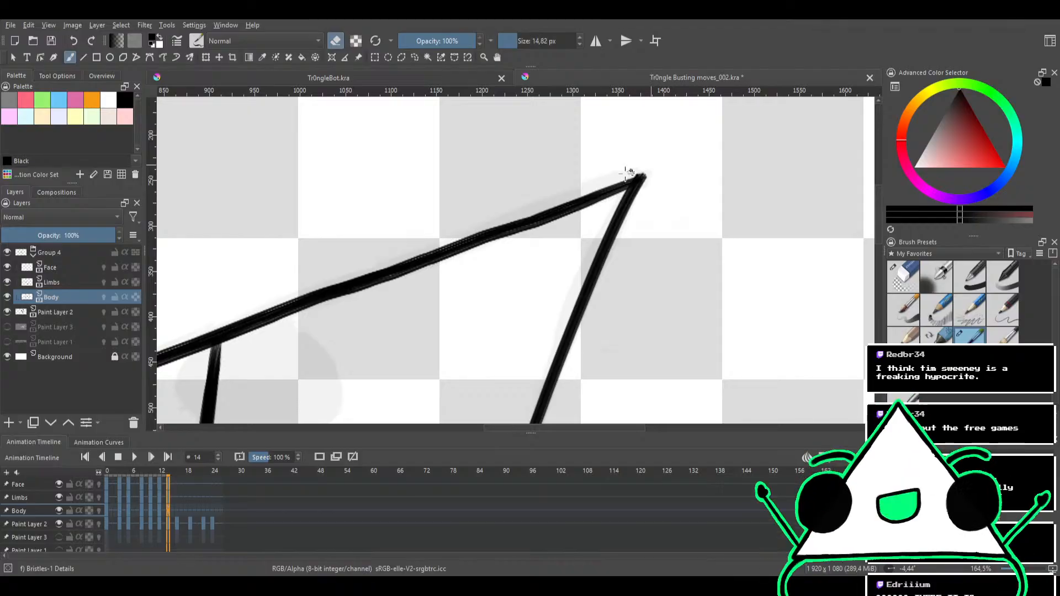
left_click_drag(435, 202, 635, 133)
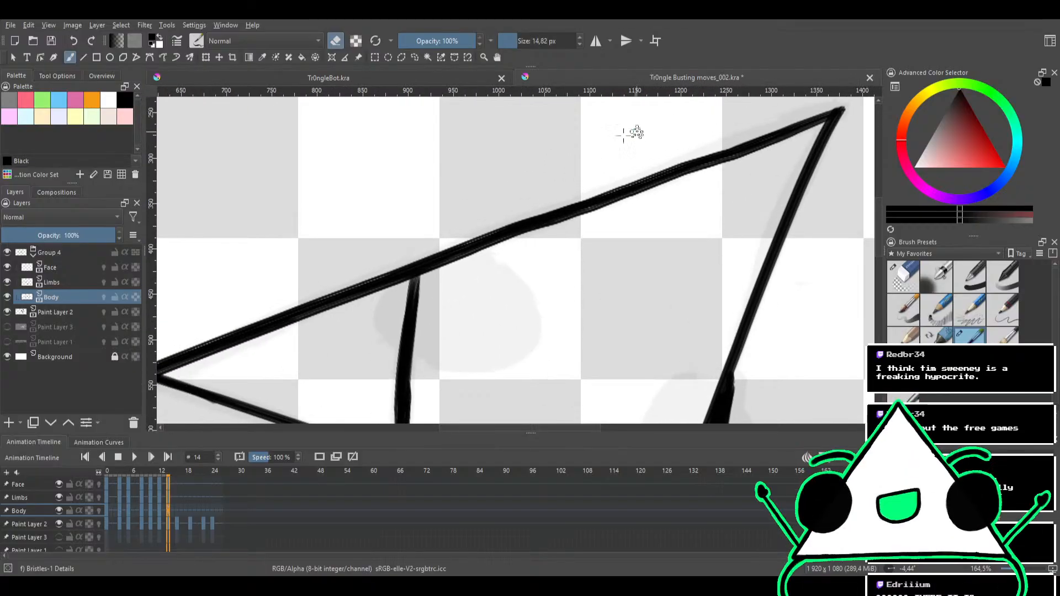
left_click_drag(489, 186, 664, 135)
left_click_drag(446, 218, 516, 176)
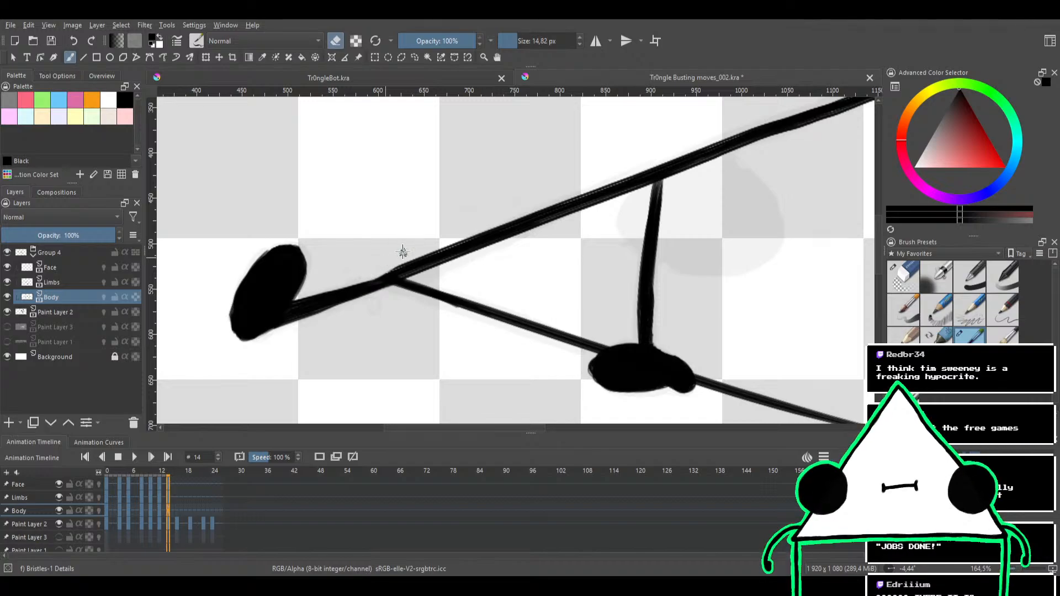
left_click_drag(417, 227, 363, 296)
left_click_drag(535, 256, 488, 229)
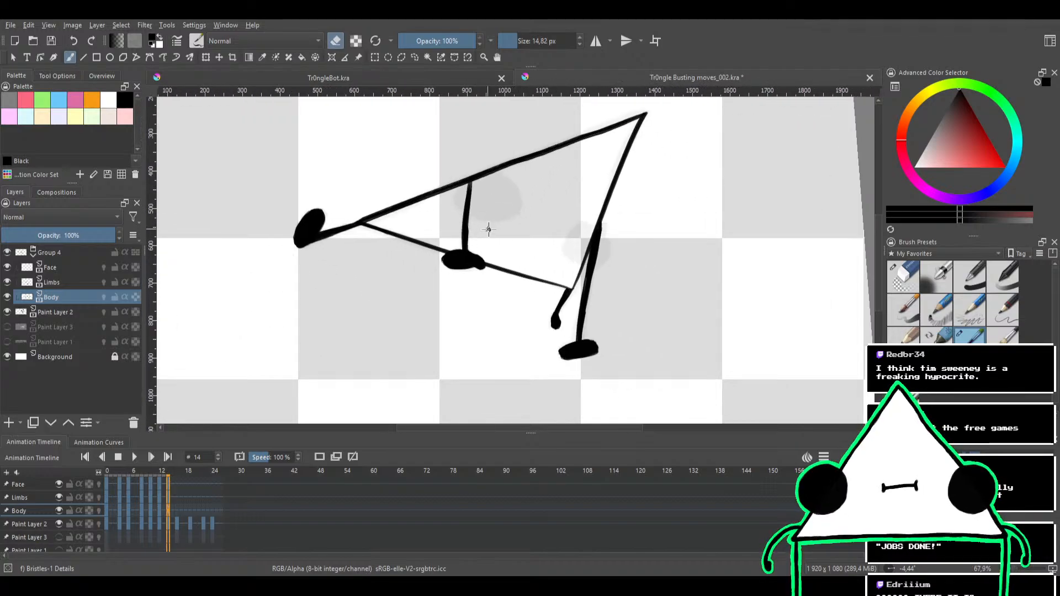
left_click_drag(637, 276, 583, 294)
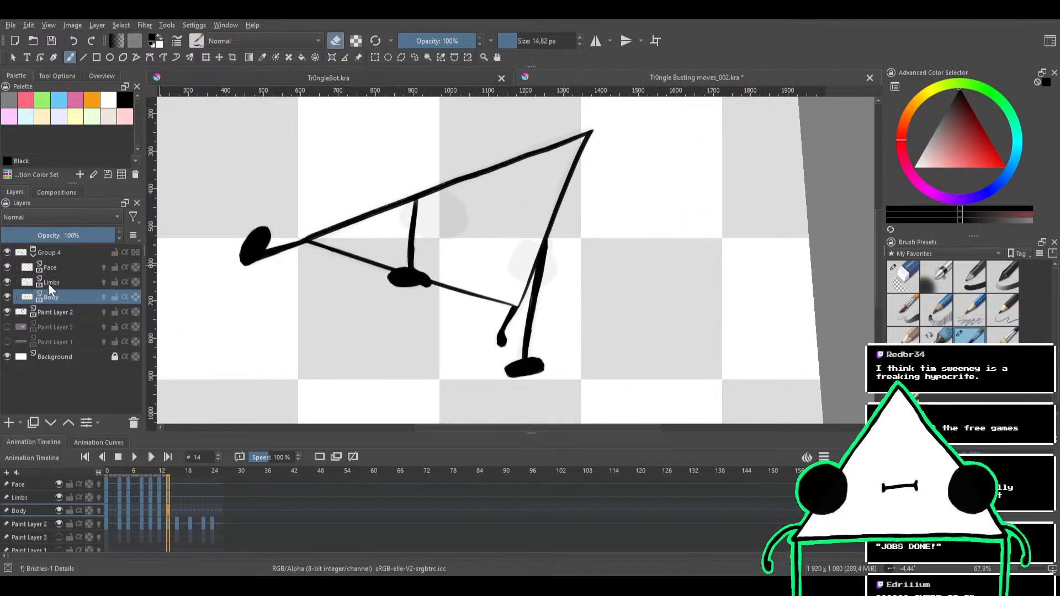
Ink a filled round black eye on the Face layer over the sketched circle just beneath the long upper edge
left_click(59, 267)
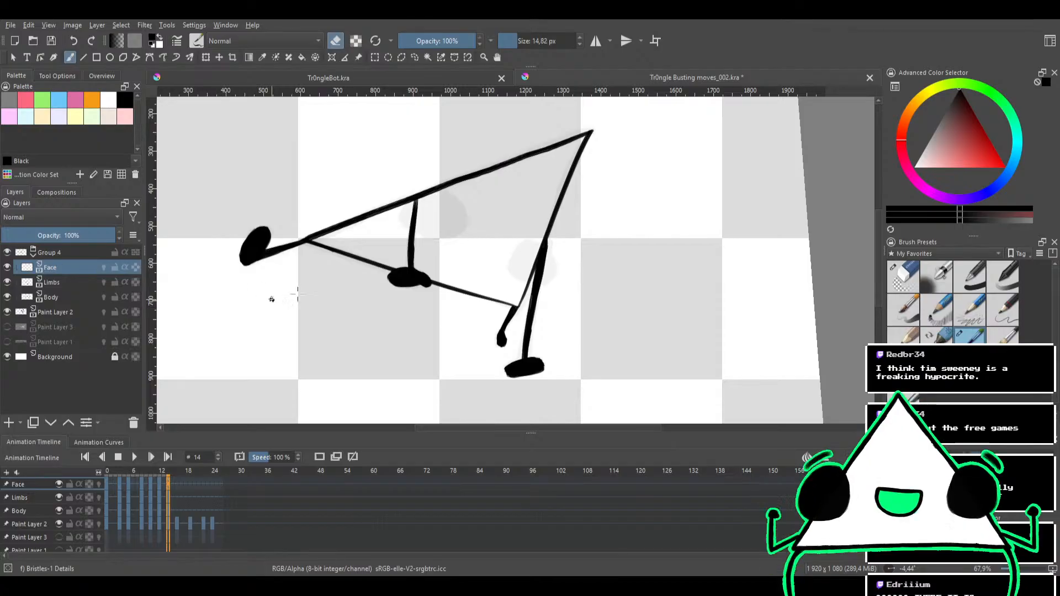
scroll(446, 223, "up", 3)
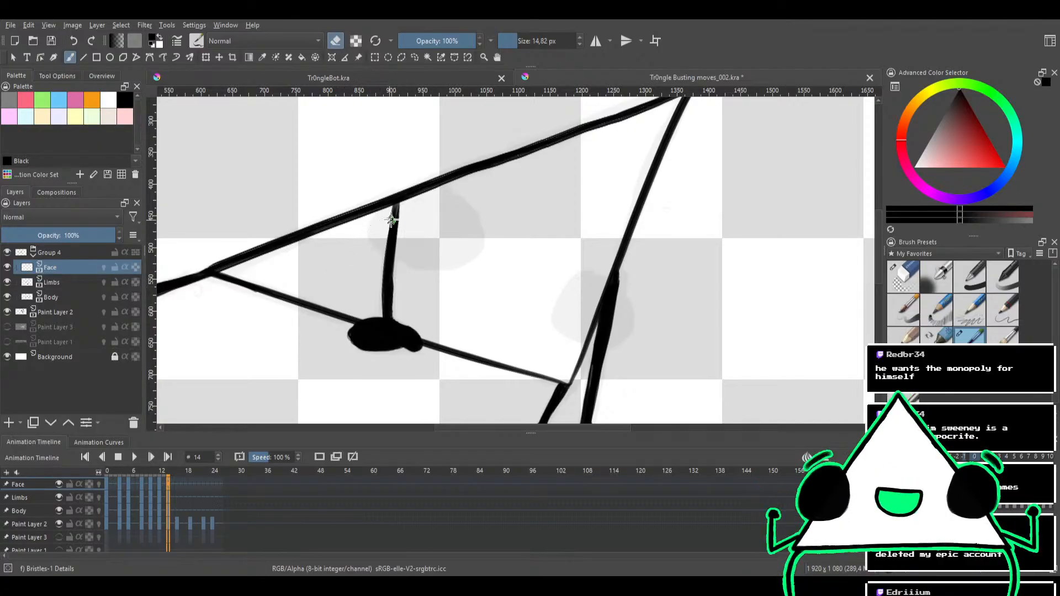
key("e")
mouse_move(430, 204)
left_mouse_down()
mouse_move(444, 231)
mouse_move(416, 251)
mouse_move(405, 218)
mouse_move(438, 228)
mouse_move(428, 247)
mouse_move(401, 246)
mouse_move(415, 210)
mouse_move(445, 225)
mouse_move(445, 257)
mouse_move(427, 255)
mouse_move(432, 218)
mouse_move(465, 234)
mouse_move(444, 255)
mouse_move(424, 221)
mouse_move(462, 208)
mouse_move(458, 250)
mouse_move(414, 254)
mouse_move(426, 208)
mouse_move(451, 213)
mouse_move(442, 235)
left_mouse_up()
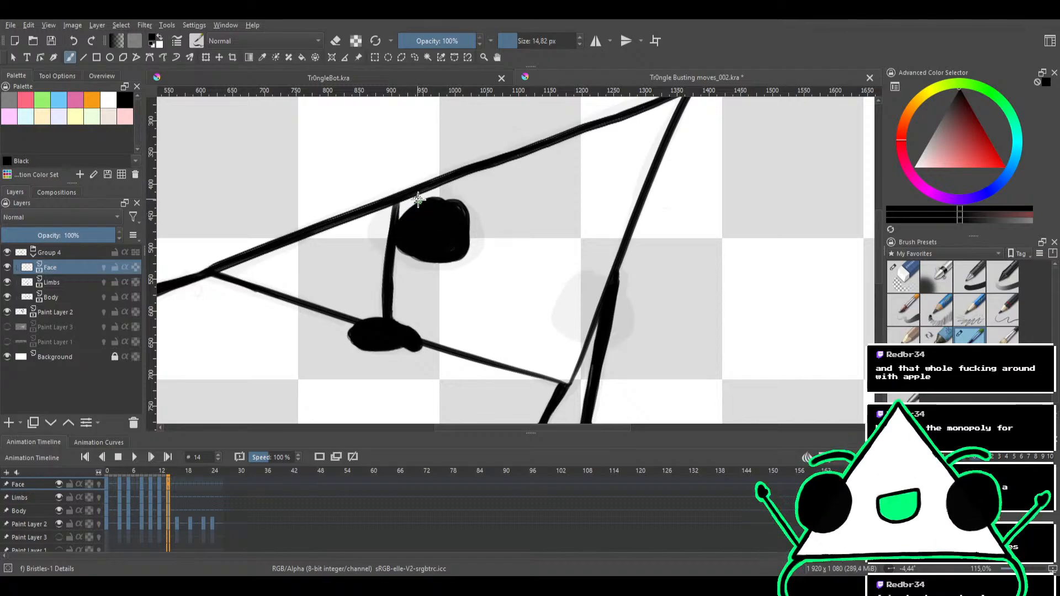
mouse_move(445, 219)
left_mouse_down()
mouse_move(416, 251)
mouse_move(421, 198)
mouse_move(458, 222)
mouse_move(411, 241)
mouse_move(420, 194)
mouse_move(440, 244)
mouse_move(388, 235)
mouse_move(421, 205)
mouse_move(436, 249)
mouse_move(403, 257)
mouse_move(403, 230)
mouse_move(448, 231)
mouse_move(428, 263)
mouse_move(414, 230)
mouse_move(463, 232)
mouse_move(443, 261)
mouse_move(426, 220)
mouse_move(471, 239)
mouse_move(427, 242)
mouse_move(463, 202)
mouse_move(421, 240)
mouse_move(425, 191)
mouse_move(429, 241)
mouse_move(389, 214)
mouse_move(426, 203)
mouse_move(396, 246)
mouse_move(404, 198)
mouse_move(421, 250)
mouse_move(395, 210)
mouse_move(419, 218)
mouse_move(408, 254)
mouse_move(388, 236)
left_mouse_up()
key("ctrl+z")
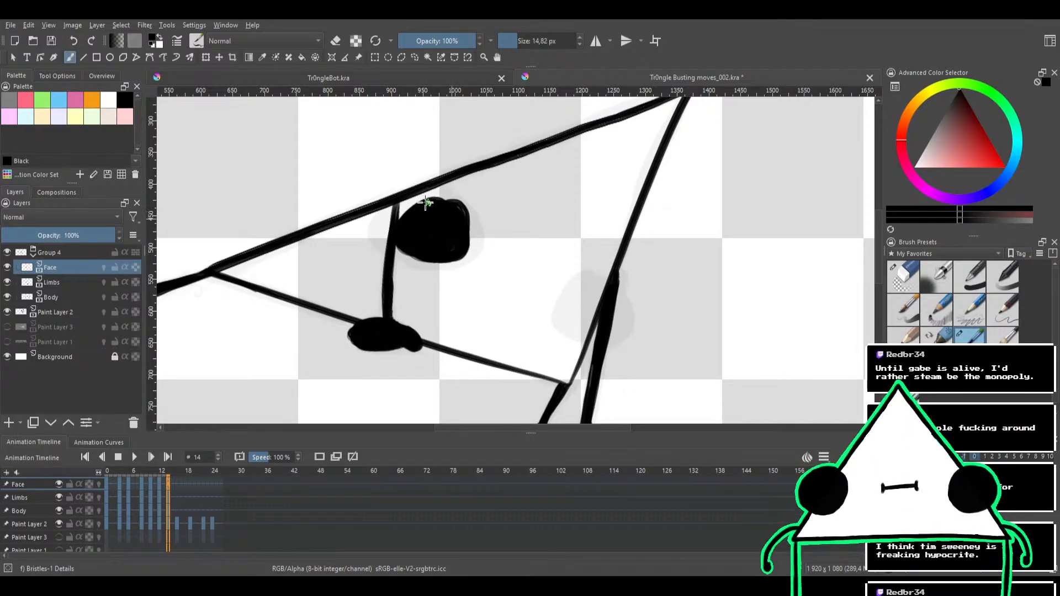
mouse_move(425, 203)
left_mouse_down()
mouse_move(452, 225)
mouse_move(398, 229)
mouse_move(447, 198)
mouse_move(439, 238)
mouse_move(402, 207)
mouse_move(435, 212)
mouse_move(414, 250)
mouse_move(394, 211)
mouse_move(427, 218)
mouse_move(415, 258)
mouse_move(395, 228)
mouse_move(439, 245)
mouse_move(408, 264)
mouse_move(434, 233)
mouse_move(451, 261)
mouse_move(420, 231)
mouse_move(471, 229)
mouse_move(443, 252)
mouse_move(462, 224)
left_mouse_up()
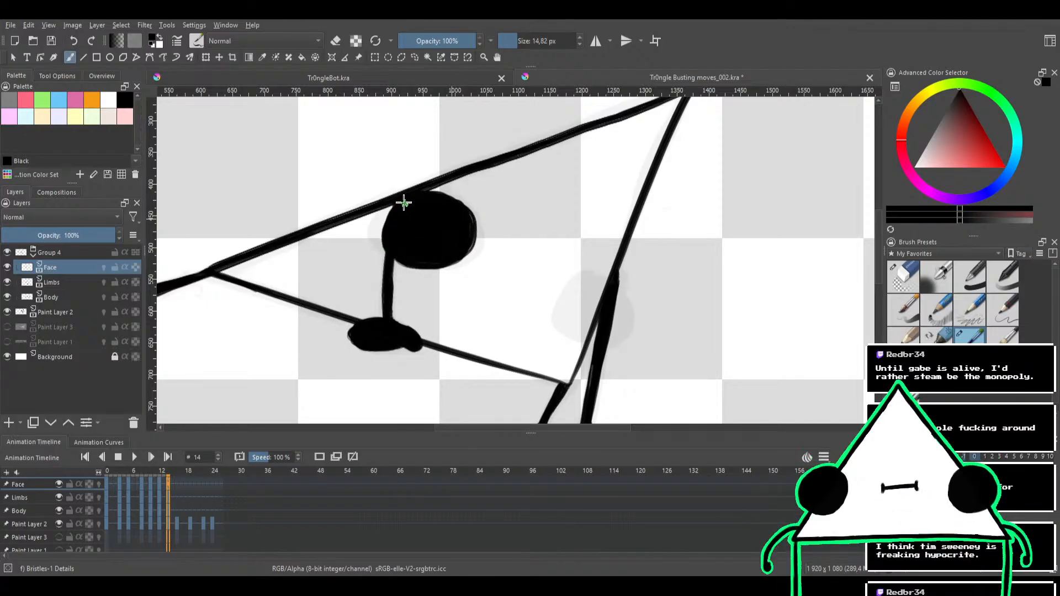
mouse_move(404, 203)
left_mouse_down()
mouse_move(414, 236)
mouse_move(383, 225)
mouse_move(405, 214)
mouse_move(399, 249)
mouse_move(458, 188)
left_mouse_up()
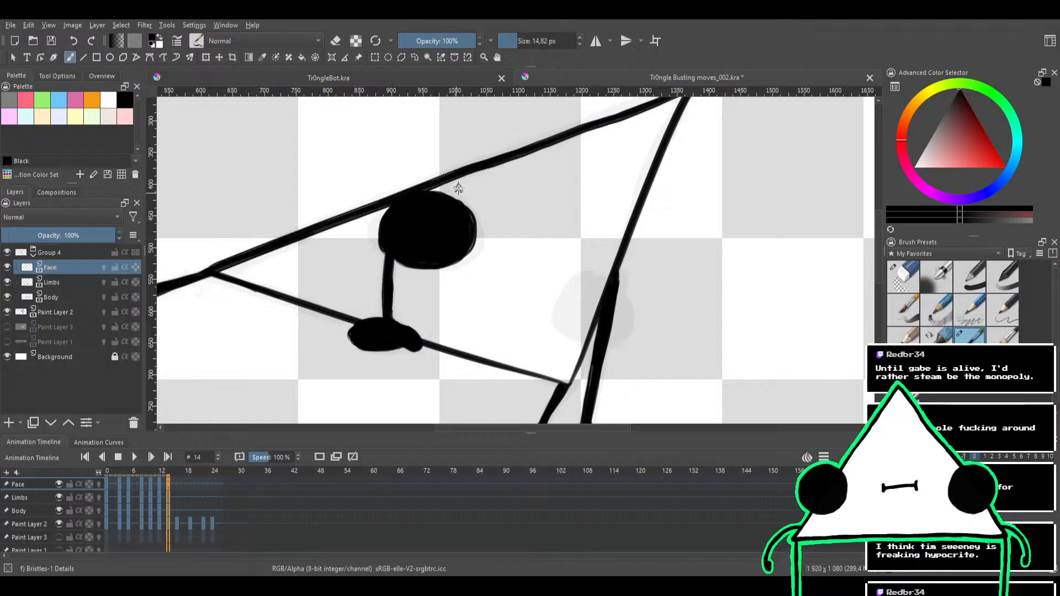
Ink the second filled black eye over the sketched circle on the triangle's opposite edge, covering the top of the leg
left_click_drag(453, 257, 406, 188)
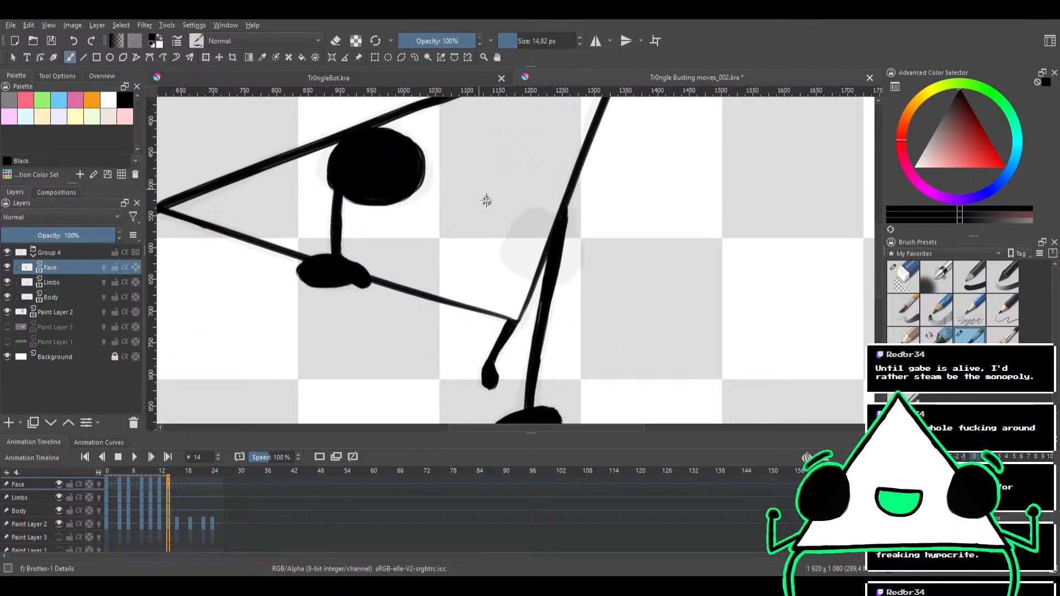
mouse_move(502, 199)
left_mouse_down()
mouse_move(449, 184)
mouse_move(489, 201)
mouse_move(469, 184)
mouse_move(445, 194)
mouse_move(459, 203)
mouse_move(432, 188)
mouse_move(471, 183)
mouse_move(478, 242)
mouse_move(438, 194)
mouse_move(385, 239)
mouse_move(410, 176)
left_mouse_up()
mouse_move(469, 201)
left_mouse_down()
mouse_move(483, 231)
mouse_move(437, 245)
mouse_move(442, 220)
mouse_move(475, 201)
mouse_move(483, 217)
mouse_move(442, 244)
mouse_move(449, 211)
mouse_move(483, 205)
left_mouse_up()
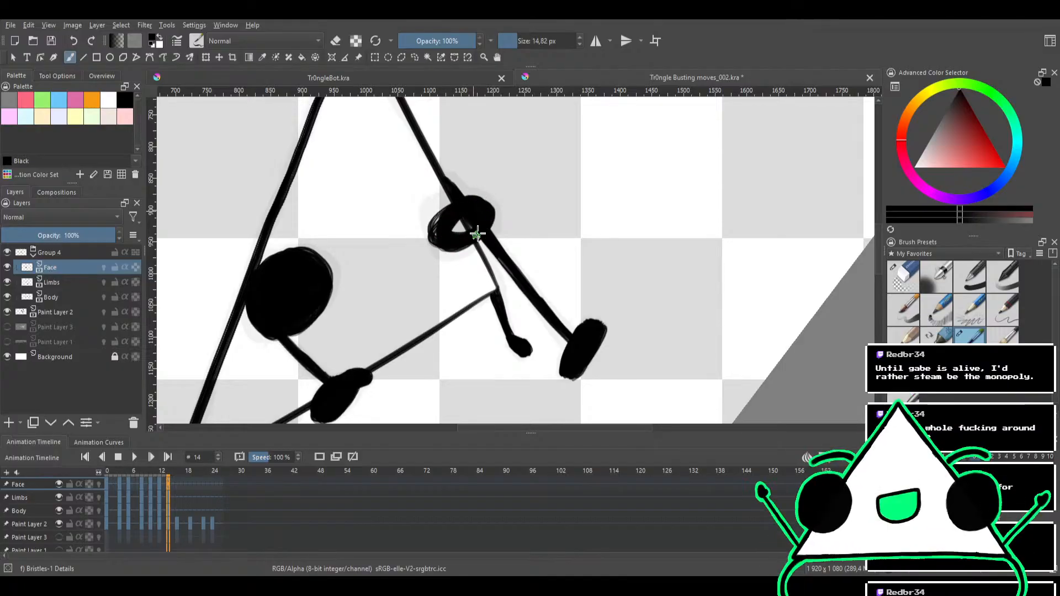
mouse_move(449, 241)
left_mouse_down()
mouse_move(465, 211)
mouse_move(493, 220)
mouse_move(464, 246)
mouse_move(434, 238)
mouse_move(475, 220)
mouse_move(473, 237)
mouse_move(447, 248)
mouse_move(445, 213)
mouse_move(475, 208)
mouse_move(465, 236)
mouse_move(430, 225)
mouse_move(474, 197)
left_mouse_up()
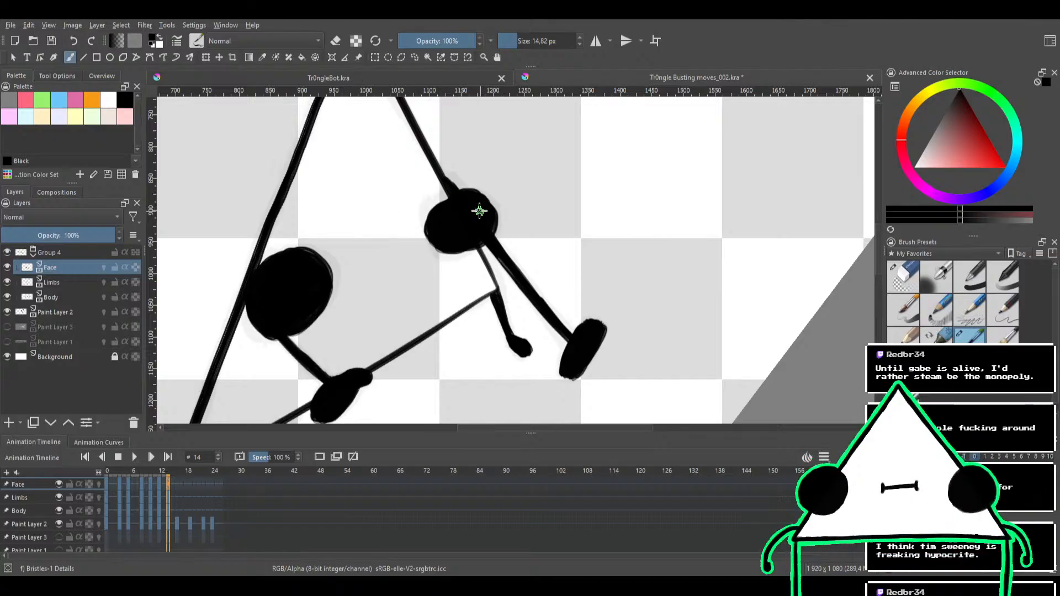
mouse_move(467, 222)
left_mouse_down()
mouse_move(473, 234)
mouse_move(457, 221)
mouse_move(475, 199)
mouse_move(504, 201)
mouse_move(476, 168)
left_mouse_up()
Trim the outline of the second eye with the eraser and check its shape against the whole figure
key("e")
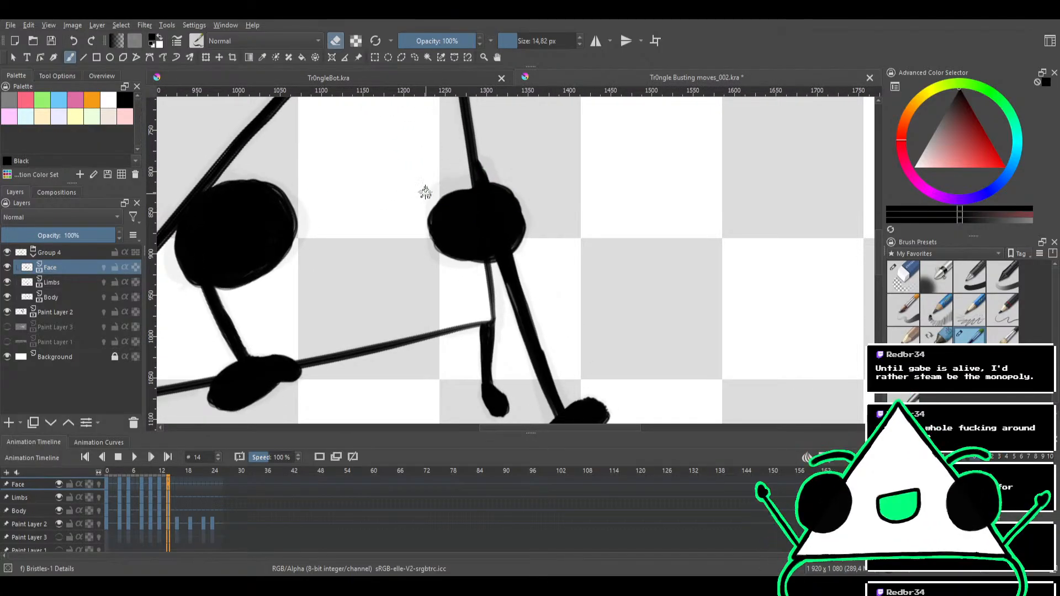
key("e")
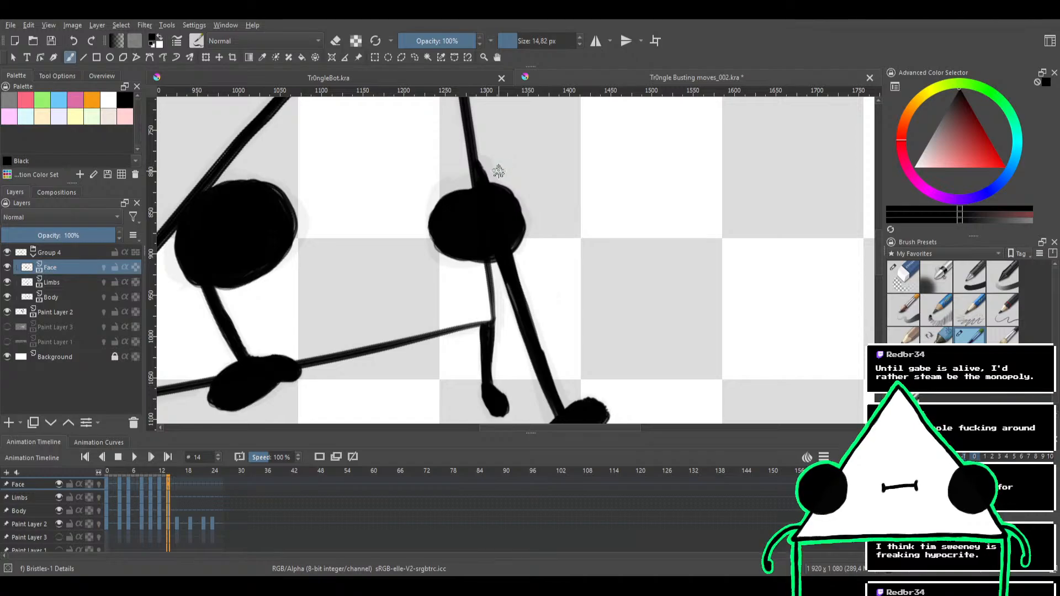
key("e")
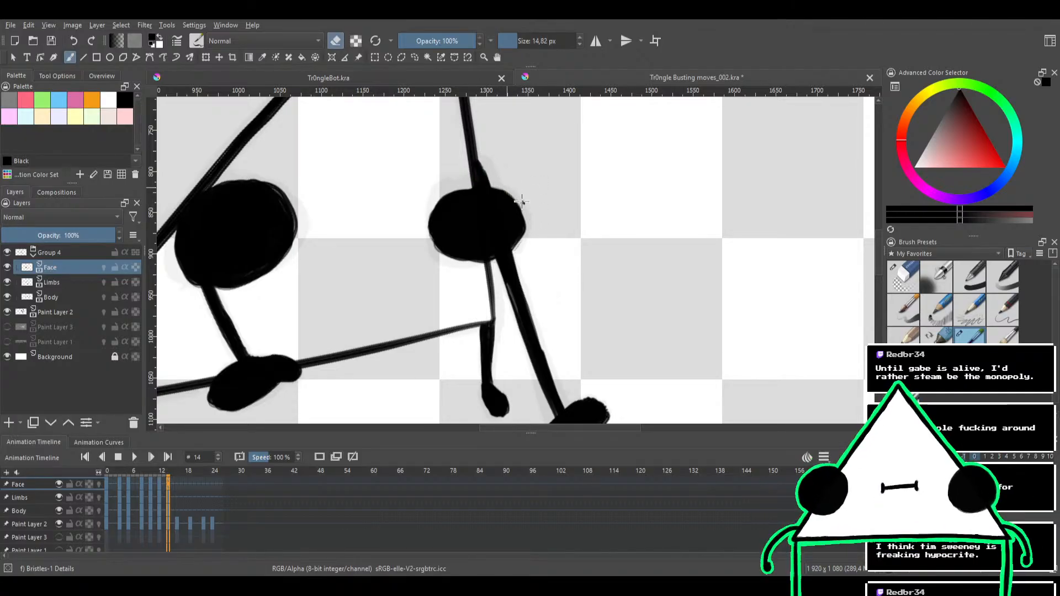
left_click_drag(545, 186, 515, 258)
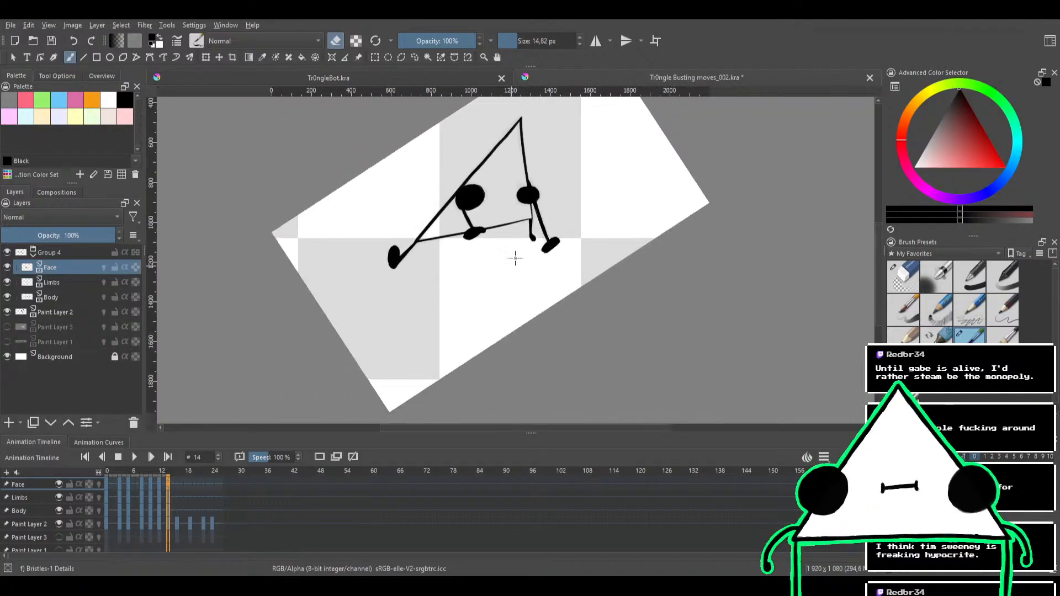
mouse_move(544, 193)
left_mouse_down()
mouse_move(570, 167)
mouse_move(553, 163)
left_mouse_up()
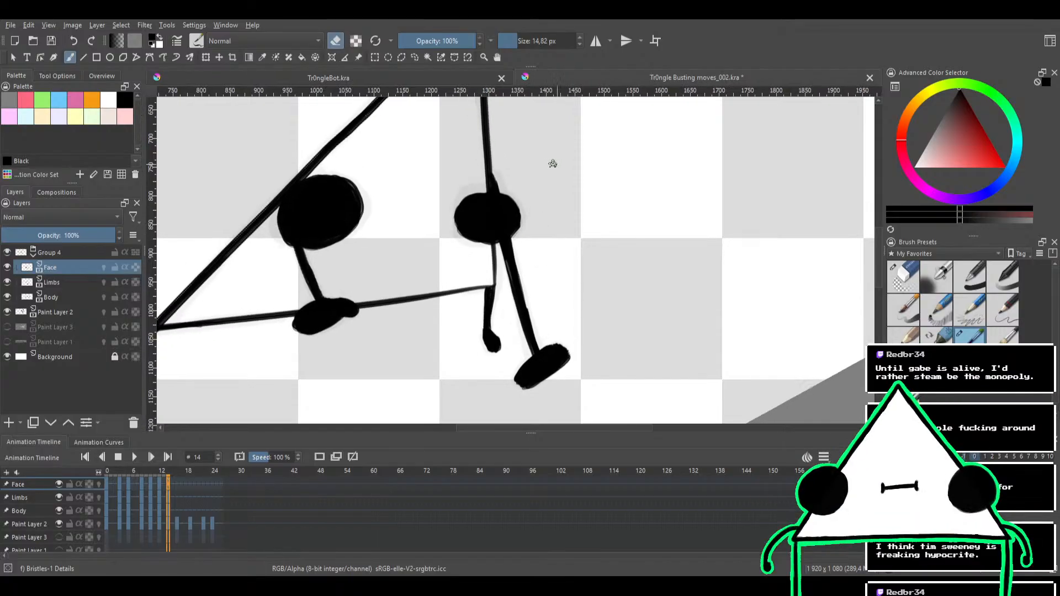
mouse_move(521, 217)
left_mouse_down()
mouse_move(537, 189)
mouse_move(522, 187)
left_mouse_up()
Reshape the second eye into a rounder form by extending its upper and outer sides and smoothing the contour
key("e")
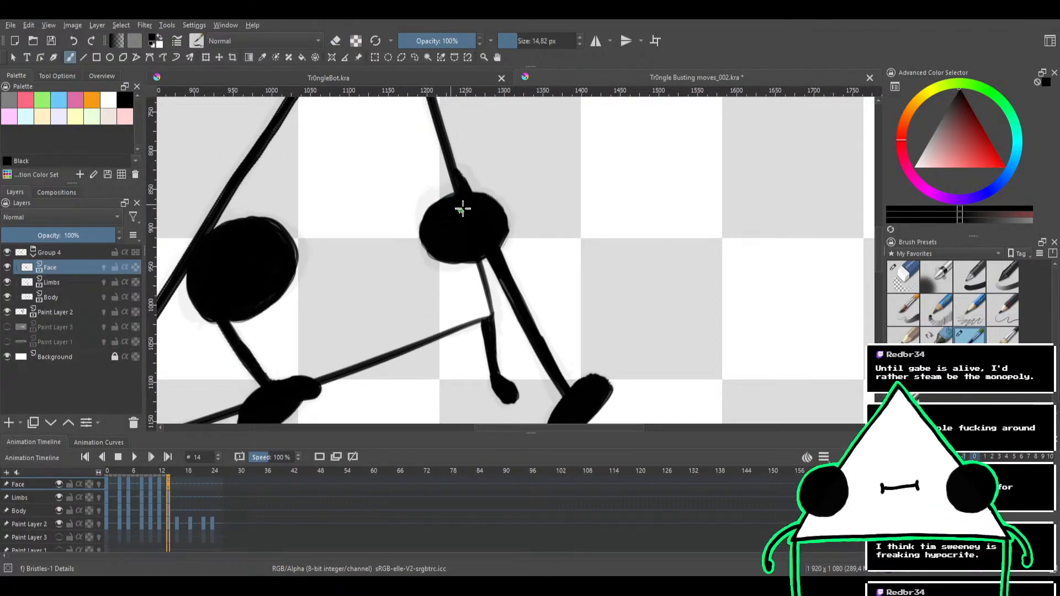
mouse_move(454, 190)
left_mouse_down()
mouse_move(478, 204)
mouse_move(454, 223)
mouse_move(448, 202)
mouse_move(478, 189)
mouse_move(480, 203)
mouse_move(484, 187)
mouse_move(502, 206)
left_mouse_up()
key("e")
key("e")
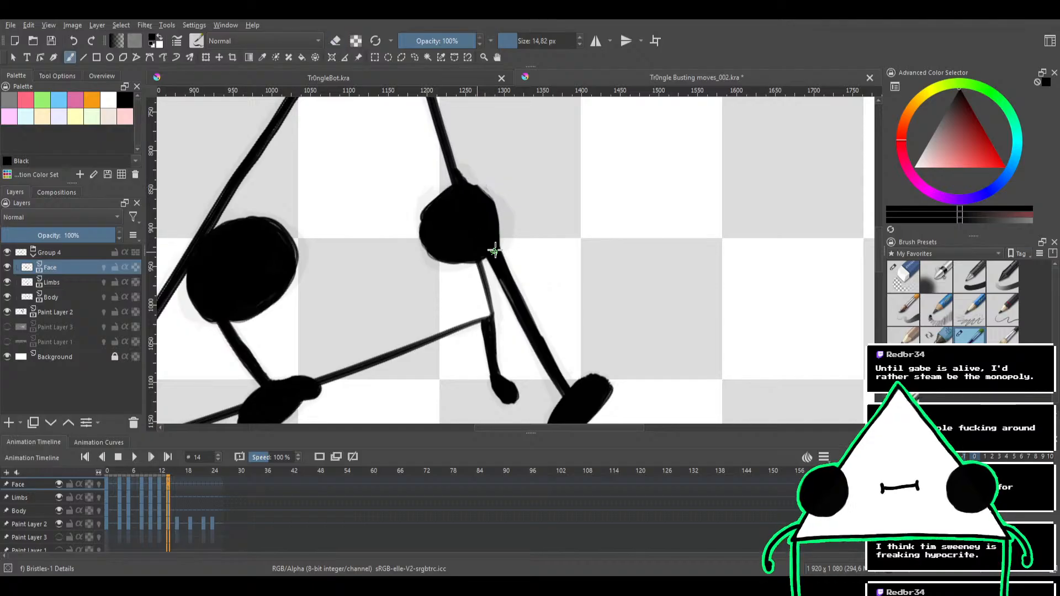
mouse_move(495, 246)
left_mouse_down()
mouse_move(503, 224)
mouse_move(472, 209)
left_mouse_up()
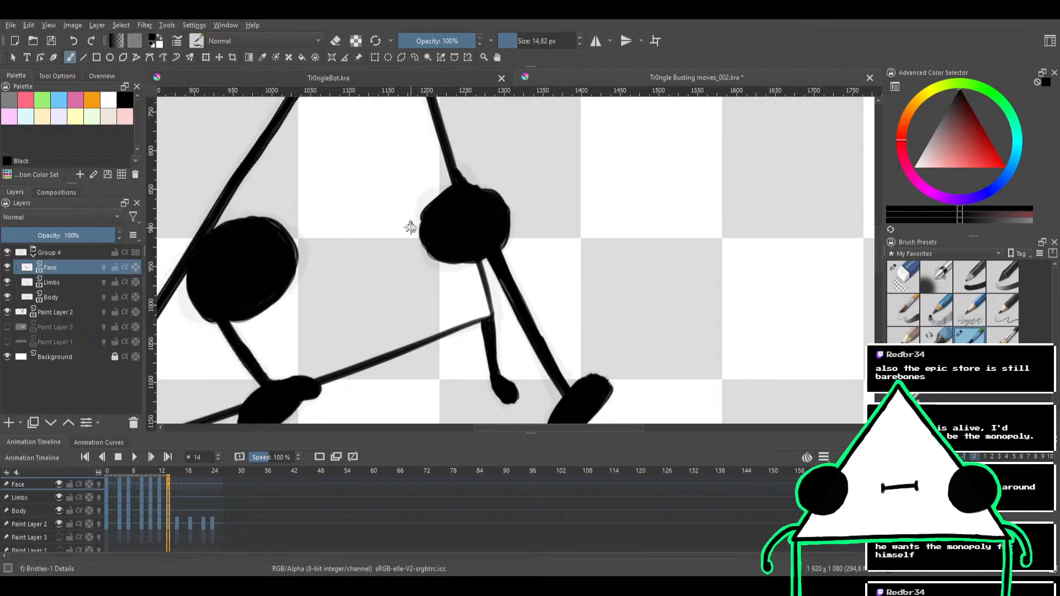
key("e")
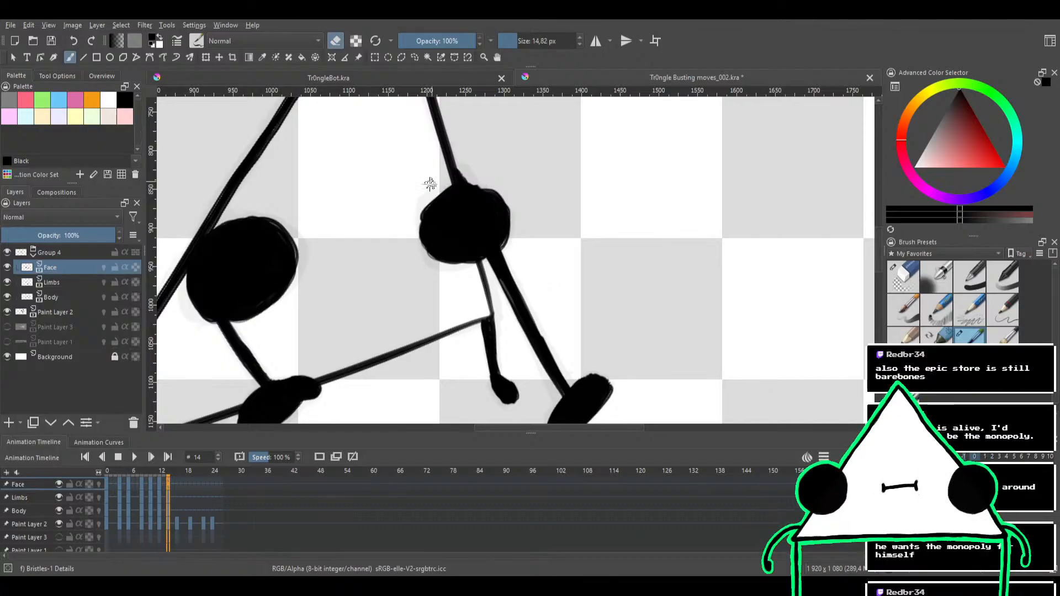
key("e")
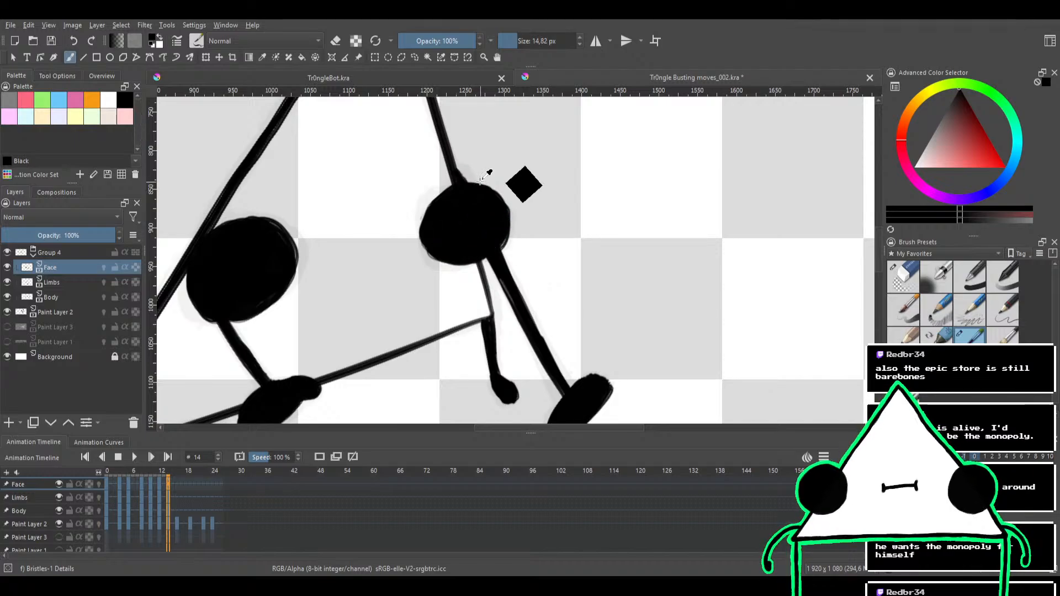
Play back the animation and step between frames 12 and 16 to compare the frame 14 pose with its neighbours
left_click_drag(485, 195, 459, 300)
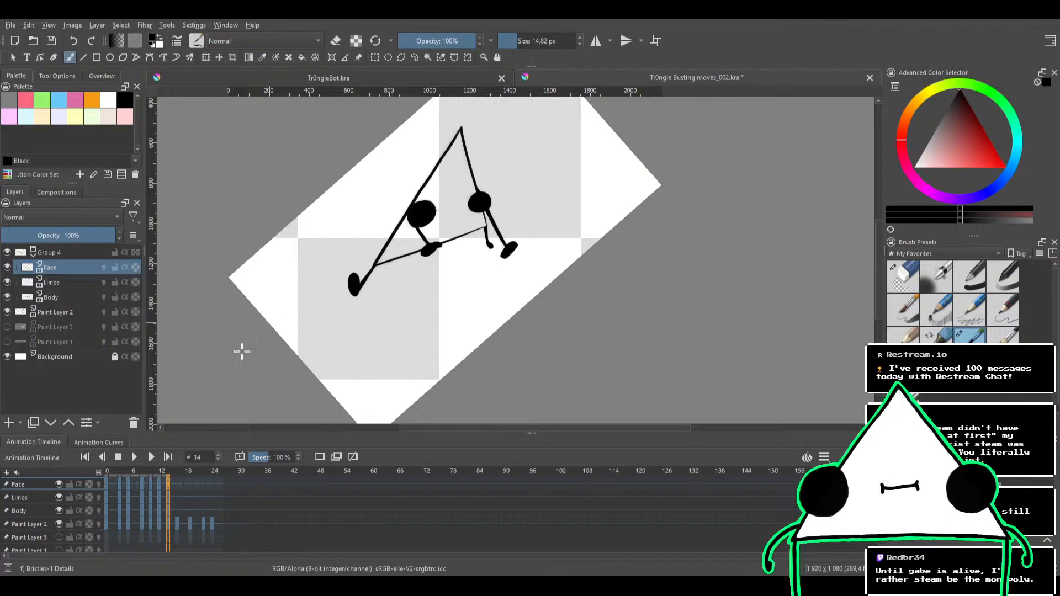
left_click(160, 472)
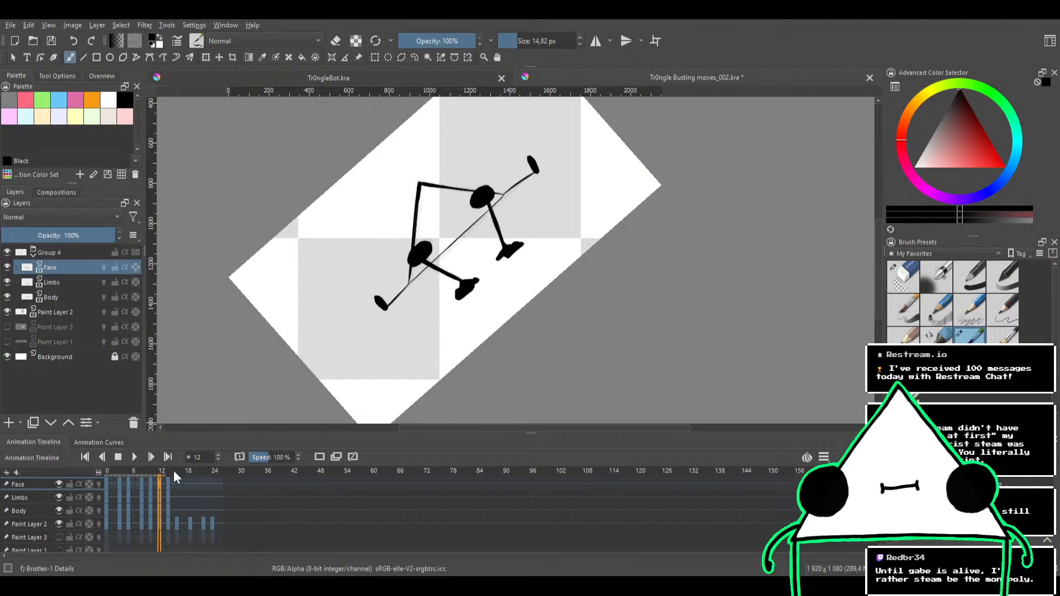
left_click(173, 471)
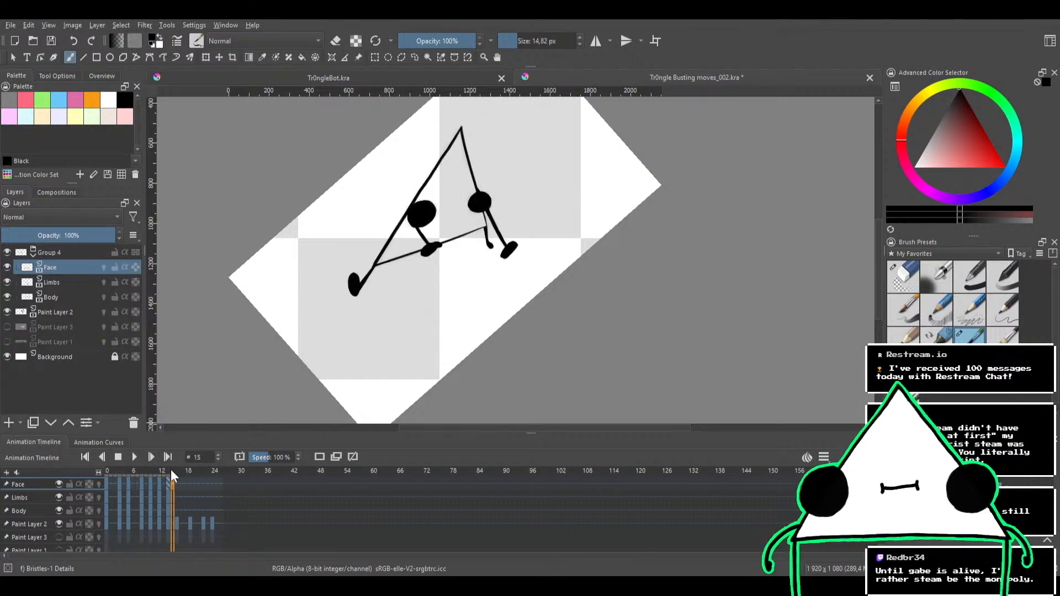
left_click(135, 458)
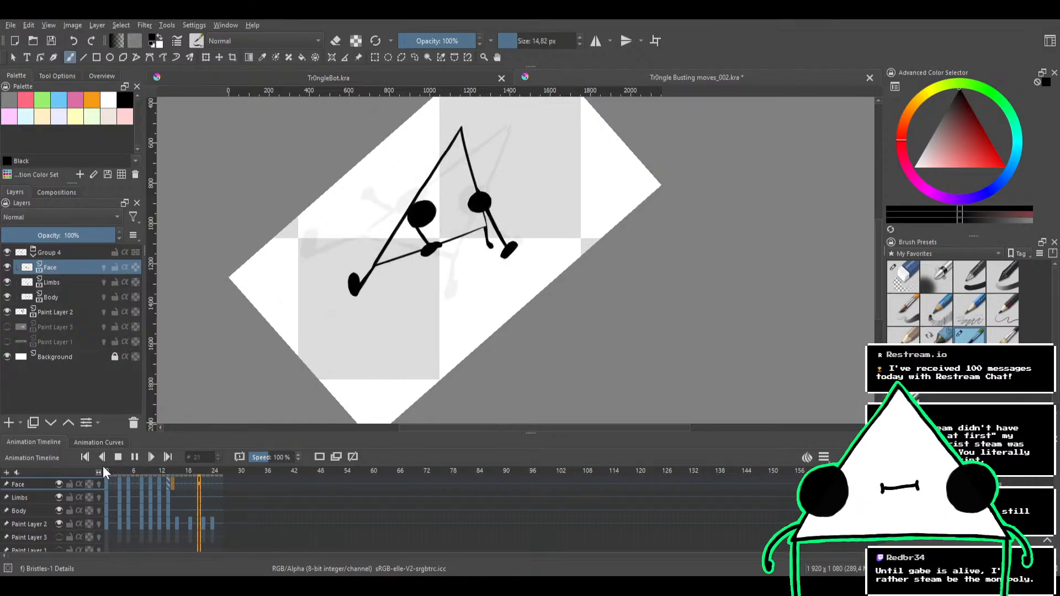
left_click(118, 457)
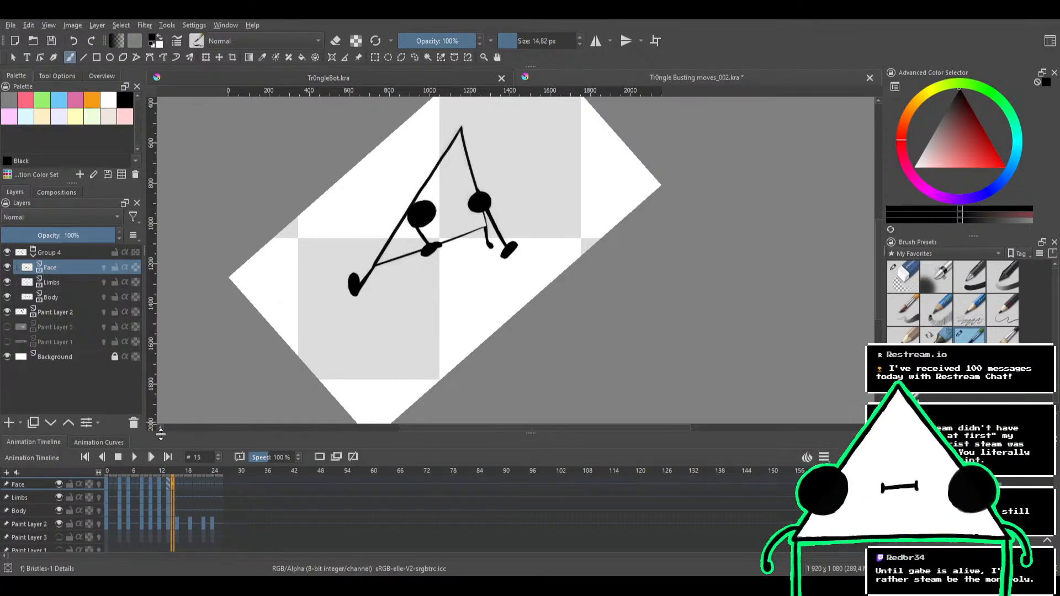
left_click(177, 472)
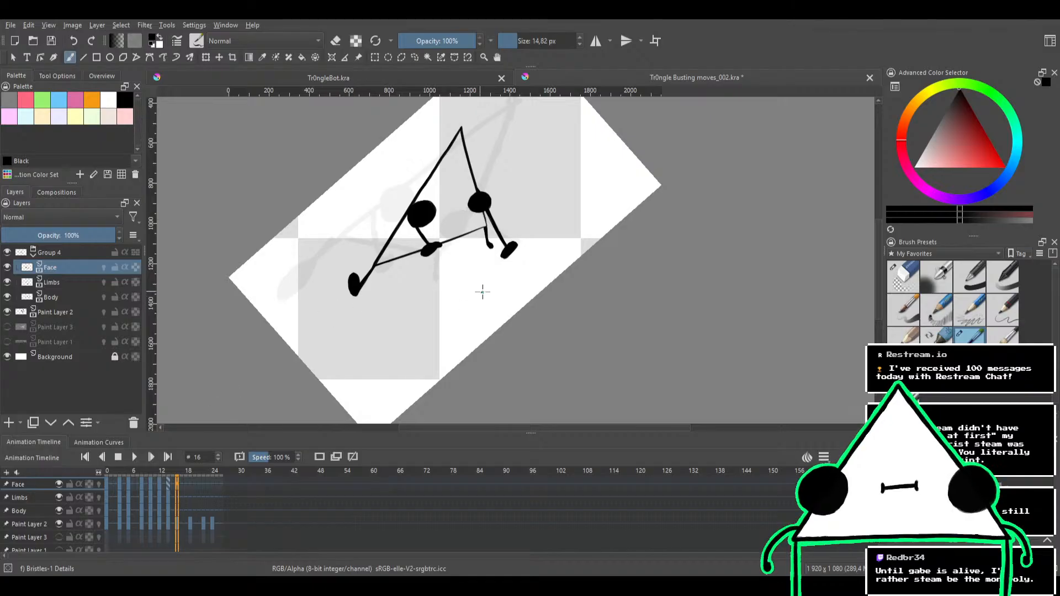
mouse_move(472, 303)
left_mouse_down()
mouse_move(539, 282)
mouse_move(489, 237)
mouse_move(539, 206)
mouse_move(568, 220)
mouse_move(561, 207)
mouse_move(559, 247)
mouse_move(568, 226)
mouse_move(589, 241)
mouse_move(611, 230)
mouse_move(599, 249)
left_mouse_up()
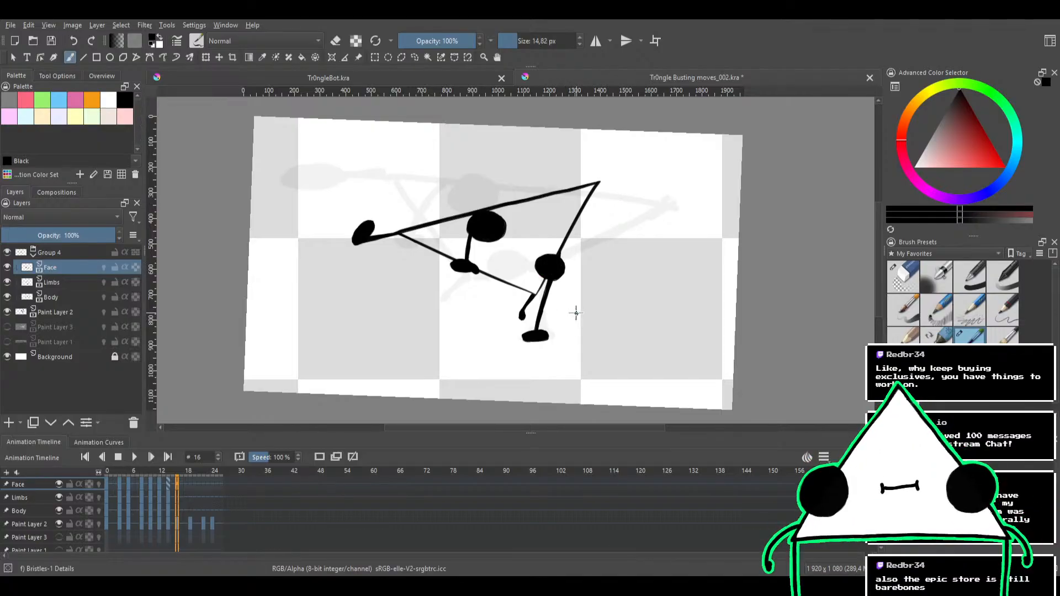
key("Left")
key("Right")
key("Left")
key("Left")
key("Left")
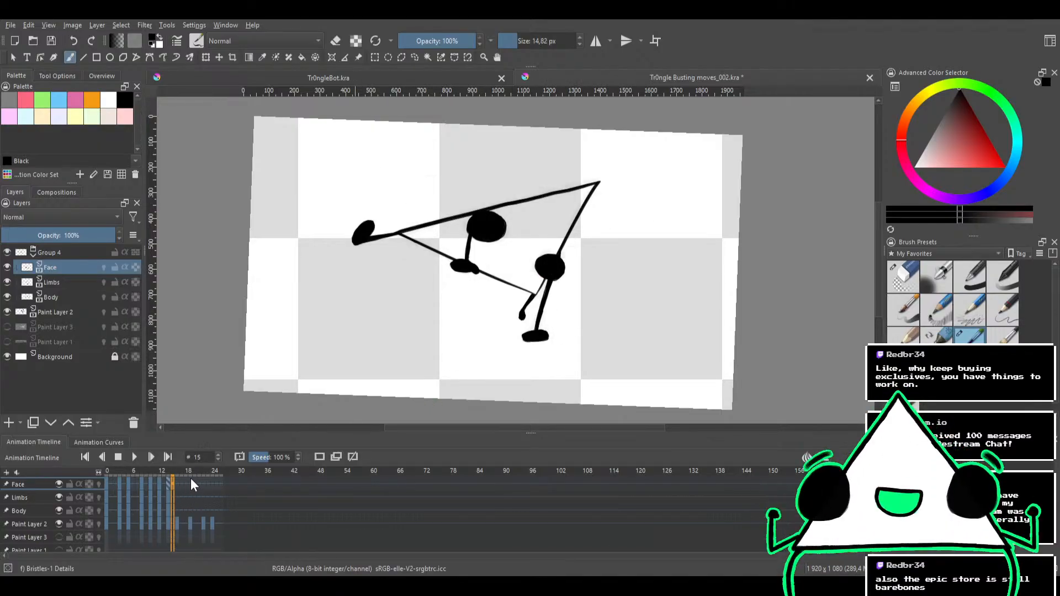
key("Right")
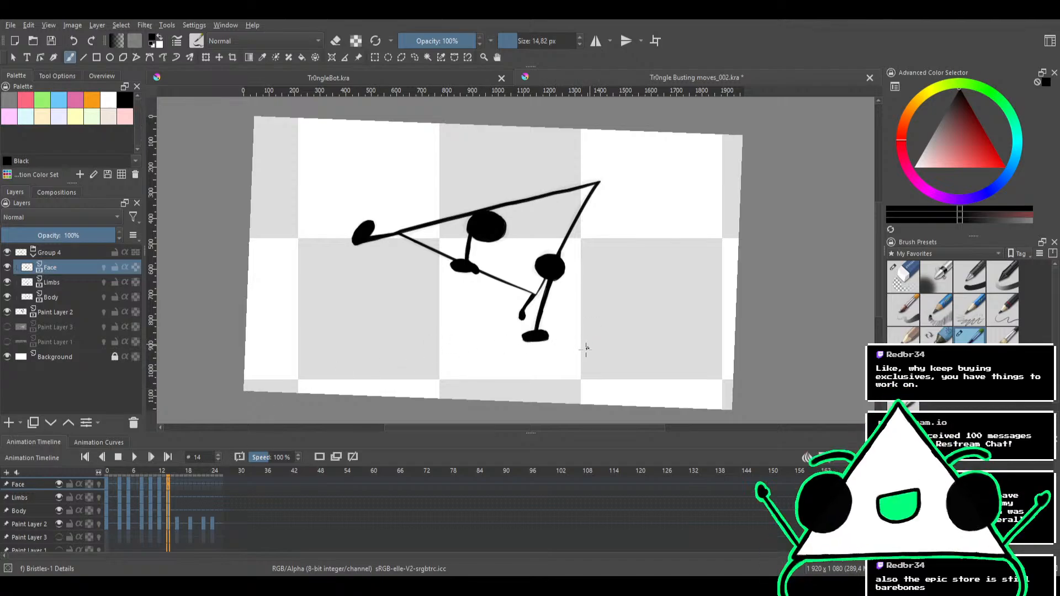
left_click_drag(546, 364, 605, 283)
key("e")
mouse_move(499, 317)
left_mouse_down()
mouse_move(527, 326)
mouse_move(504, 315)
mouse_move(530, 324)
mouse_move(515, 303)
mouse_move(530, 313)
left_mouse_up()
key("e")
key("e")
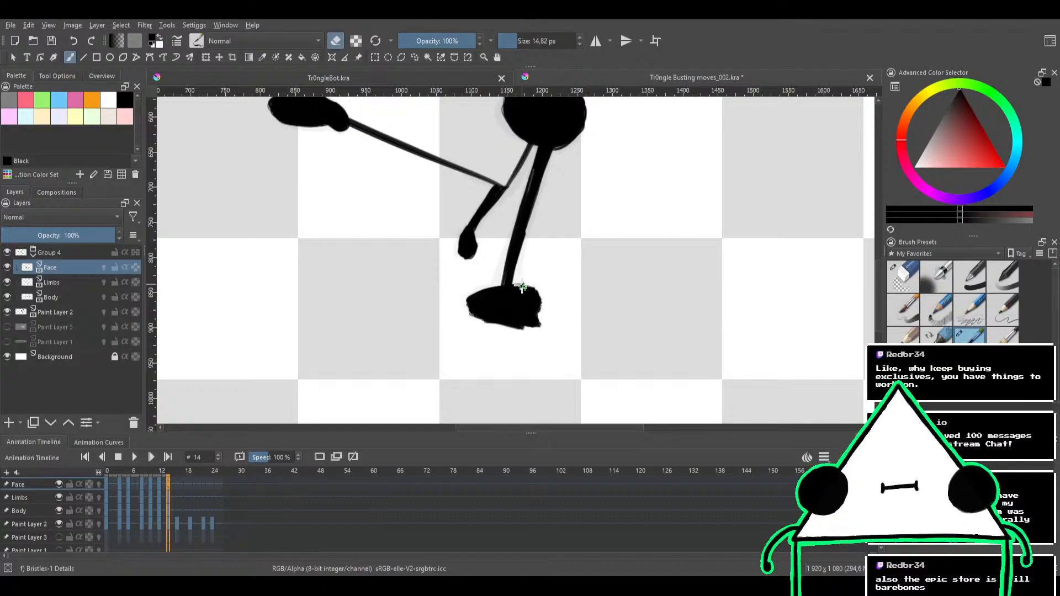
key("ctrl+z")
key("ctrl+z")
key("ctrl+z")
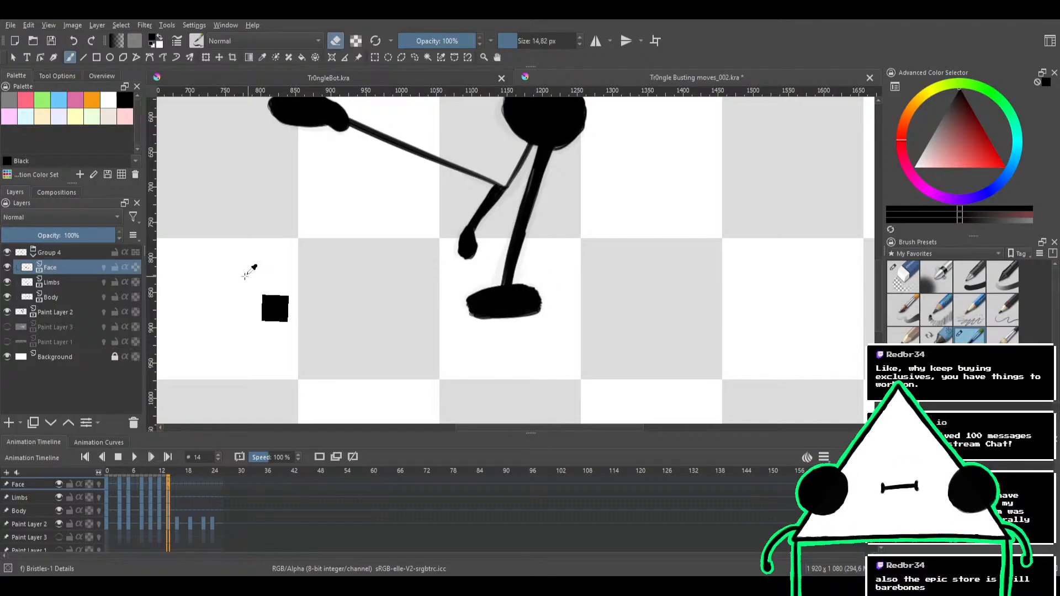
Switch to the Limbs layer and turn on its onion skin to show the neighbouring leg positions
left_click(79, 282)
scroll(542, 264, "down", 2)
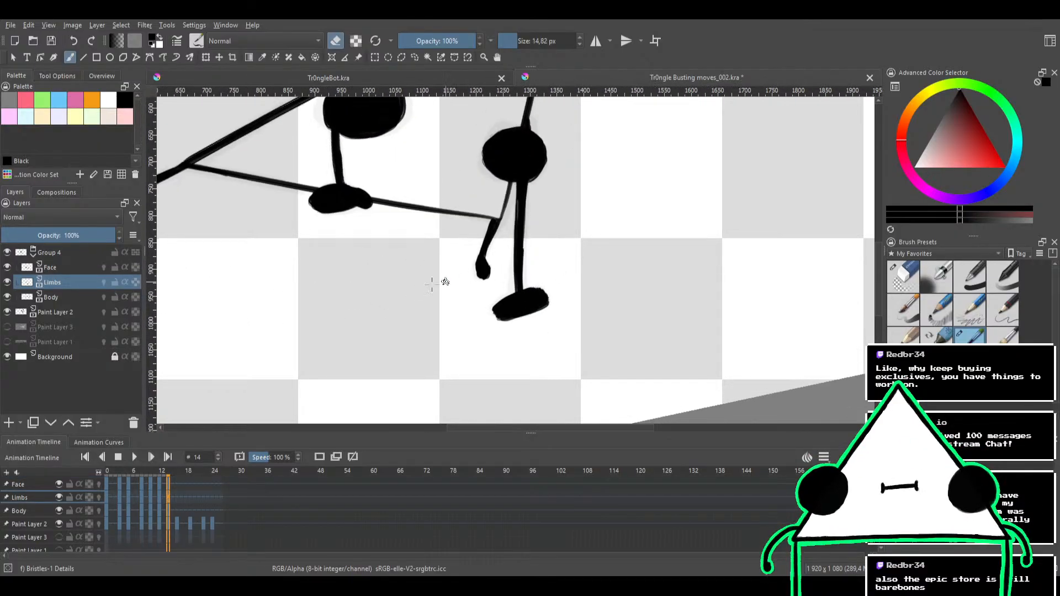
left_click(103, 282)
key("e")
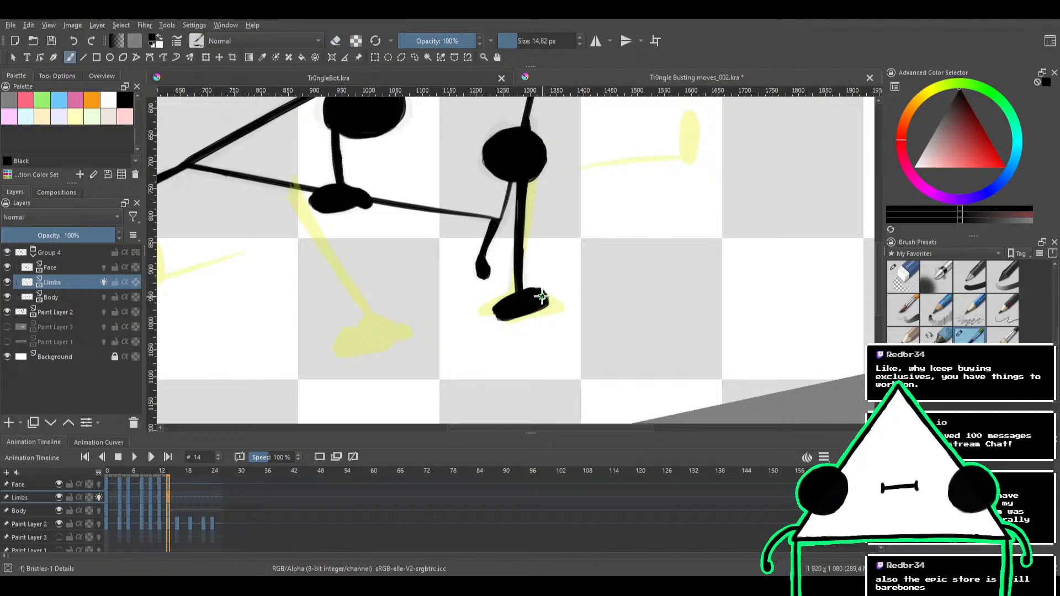
Erase the upper corner of the foot beneath the second eye and repaint it flatter, following the onion-skin foot
key("e")
left_click_drag(527, 287, 552, 296)
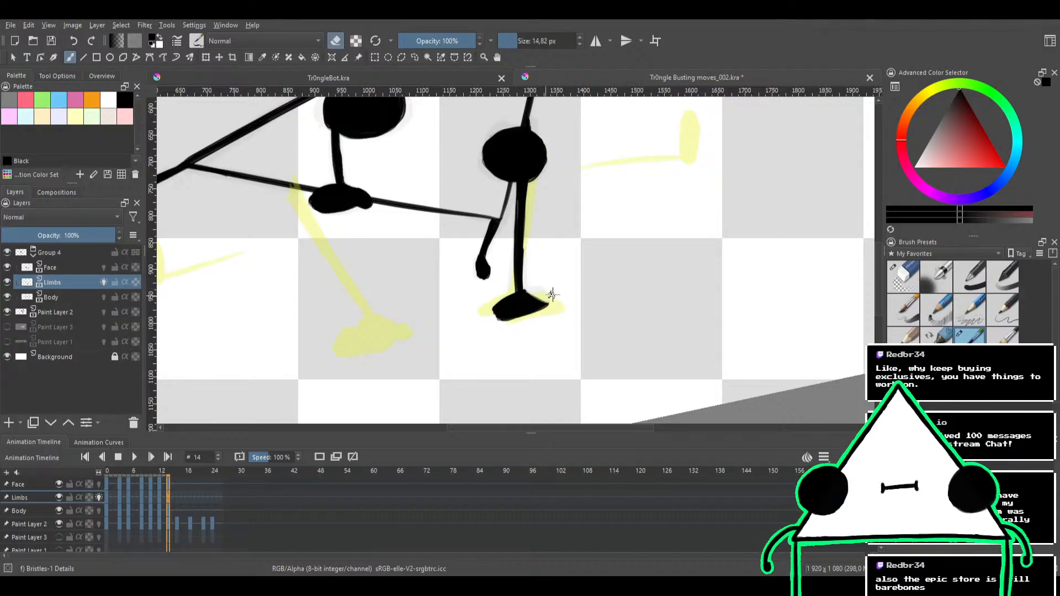
key("e")
key("e")
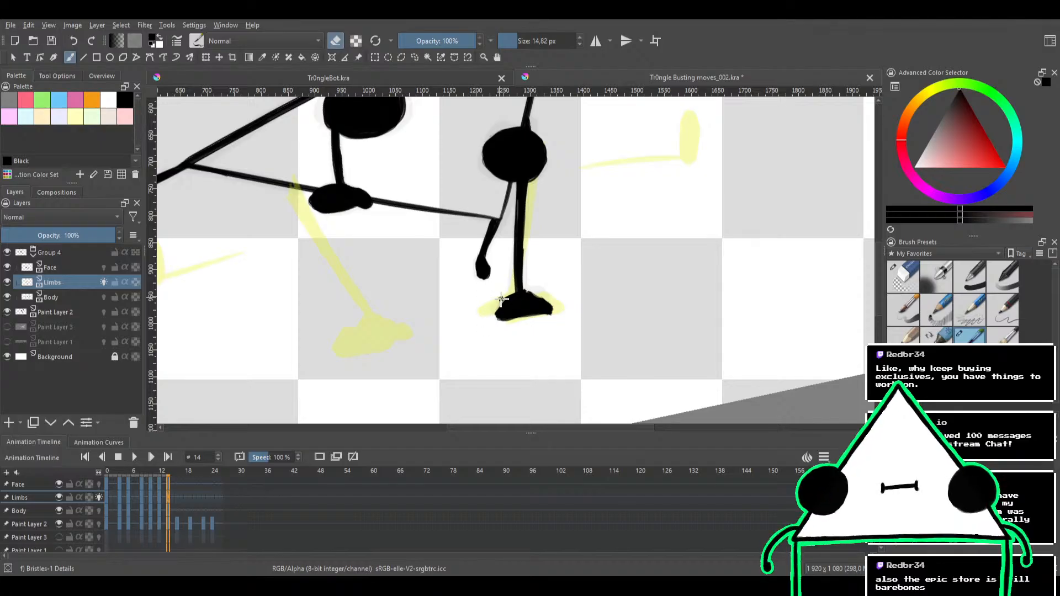
key("e")
Smooth the foot into a domed, flat-soled shape, trim its outer tip with the eraser and check the whole figure
left_click_drag(590, 278, 573, 254)
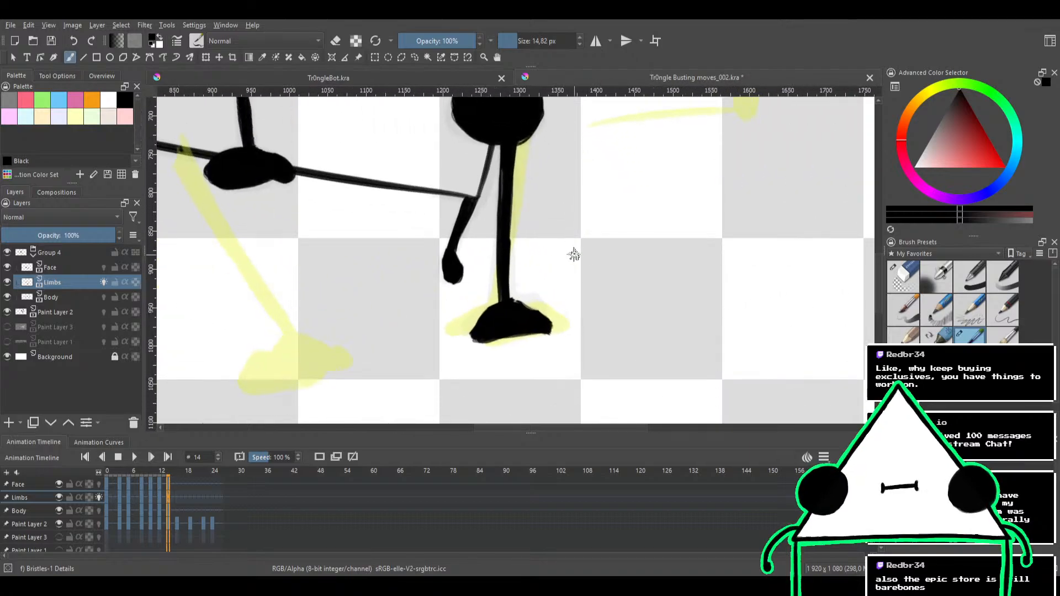
left_click_drag(504, 309, 513, 291)
key("e")
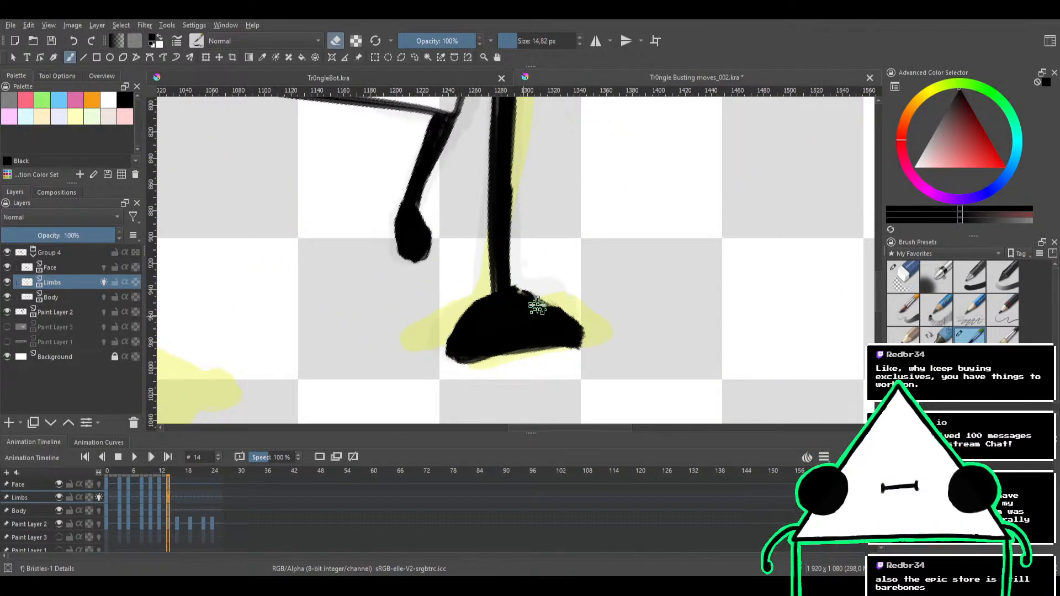
key("e")
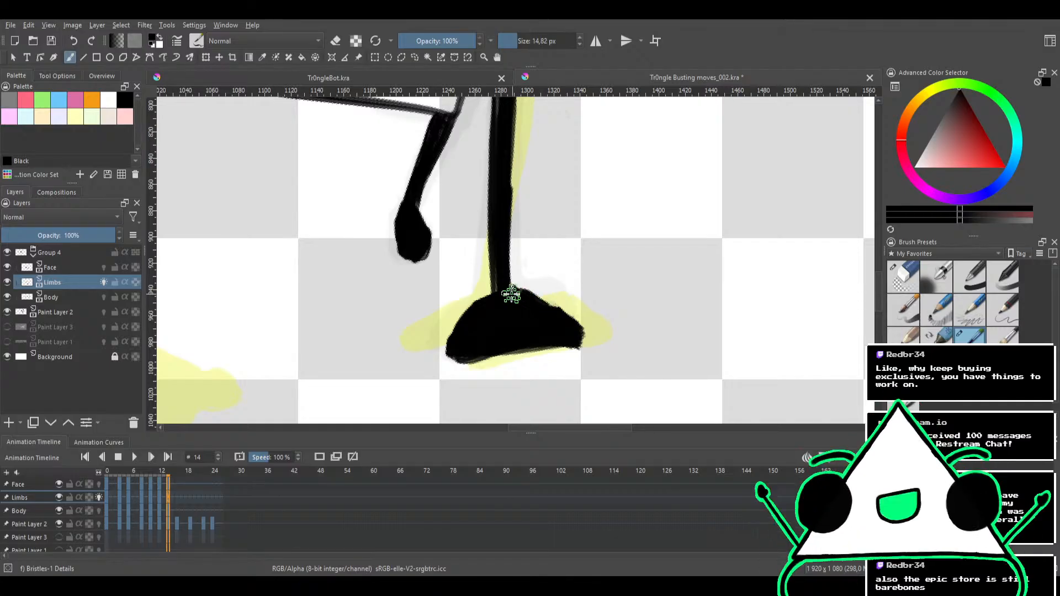
key("e")
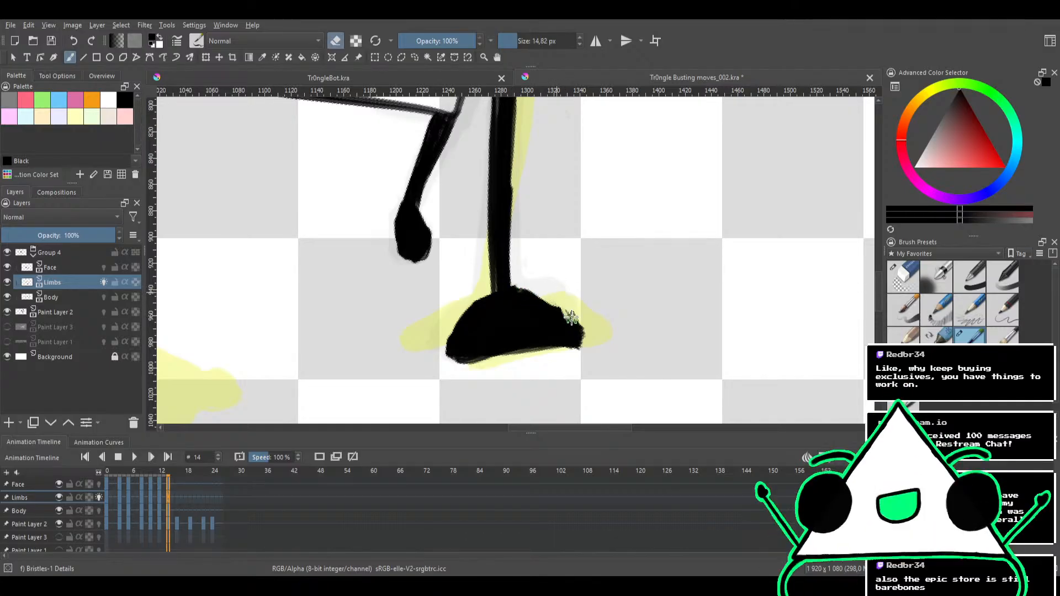
left_click_drag(573, 311, 581, 343)
key("e")
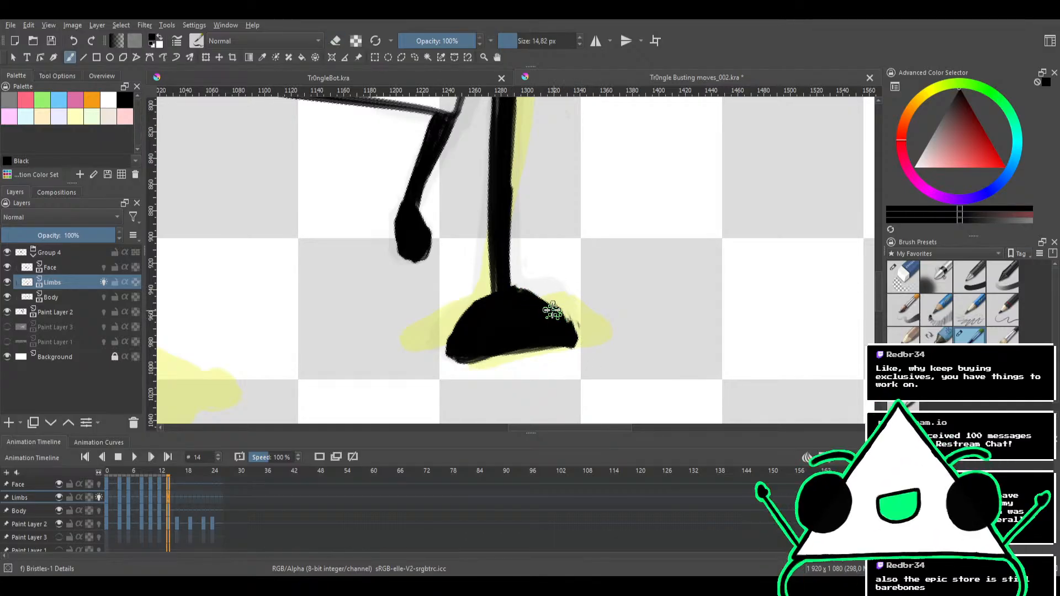
mouse_move(553, 310)
left_mouse_down()
mouse_move(566, 340)
mouse_move(561, 322)
mouse_move(473, 398)
mouse_move(474, 424)
left_mouse_up()
left_click_drag(533, 266, 596, 295)
mouse_move(568, 260)
left_mouse_down()
mouse_move(570, 281)
mouse_move(579, 258)
mouse_move(583, 270)
mouse_move(570, 274)
left_mouse_up()
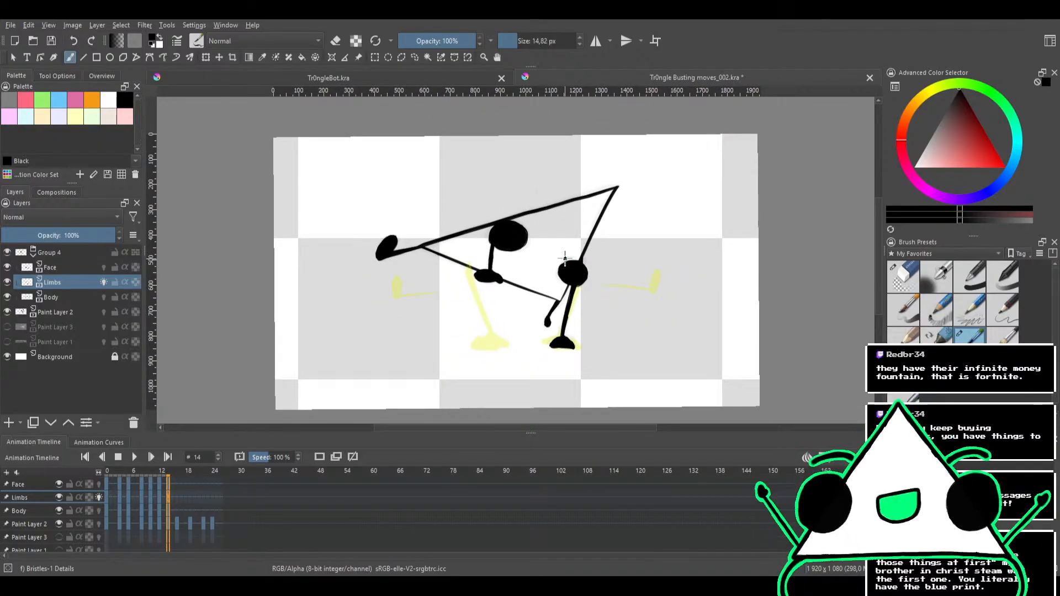
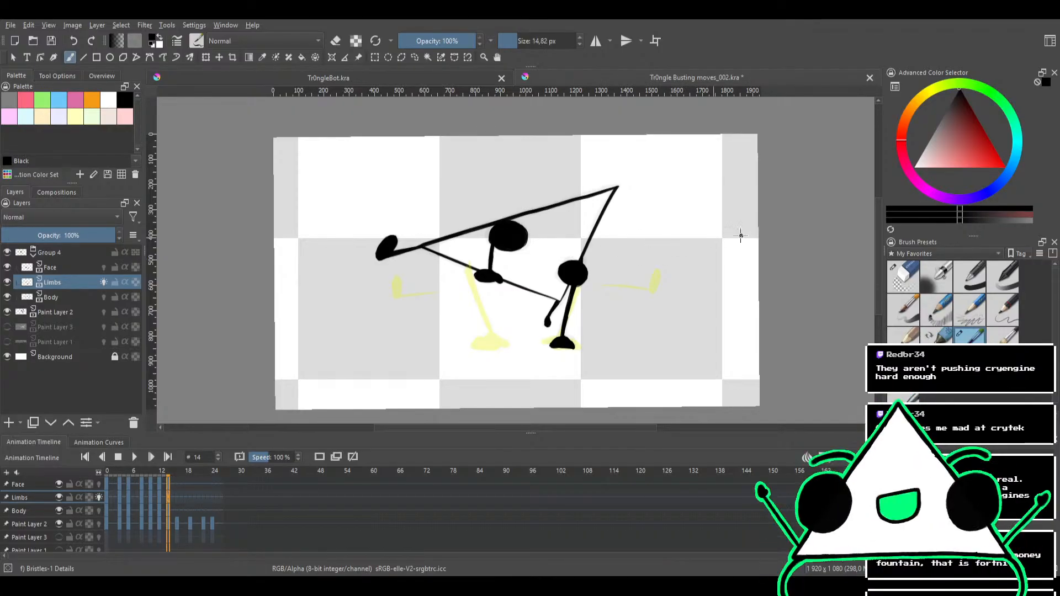
Go to frame 16 and erase the limbs carried over from frame 14 on the Limbs layer
left_click(913, 282)
mouse_move(549, 324)
left_mouse_down()
mouse_move(646, 295)
mouse_move(597, 294)
mouse_move(457, 331)
mouse_move(539, 302)
mouse_move(645, 312)
mouse_move(513, 347)
mouse_move(511, 359)
mouse_move(593, 325)
left_mouse_up()
key("ctrl+z")
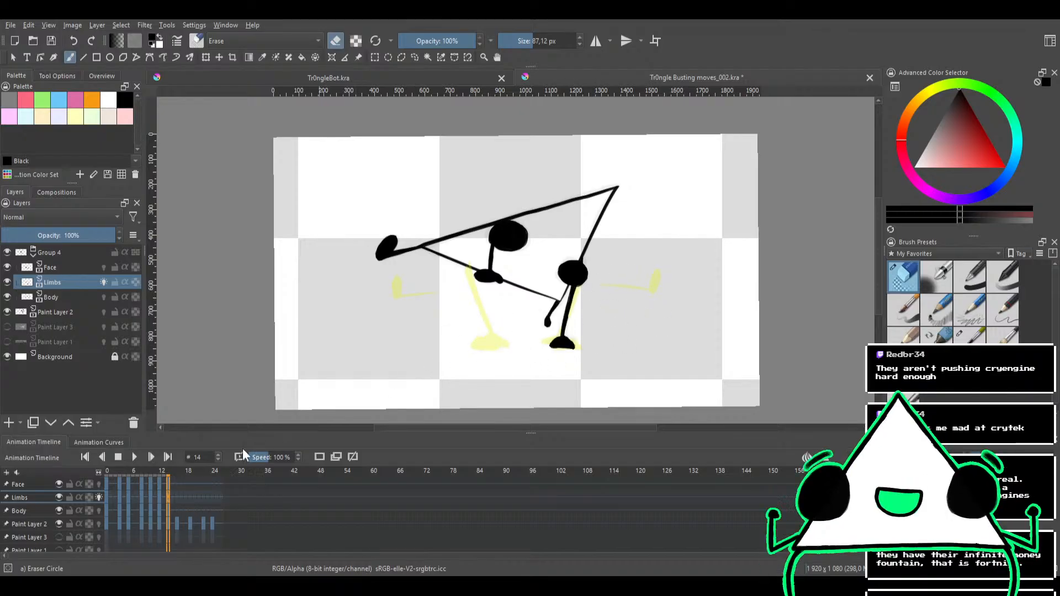
left_click(176, 473)
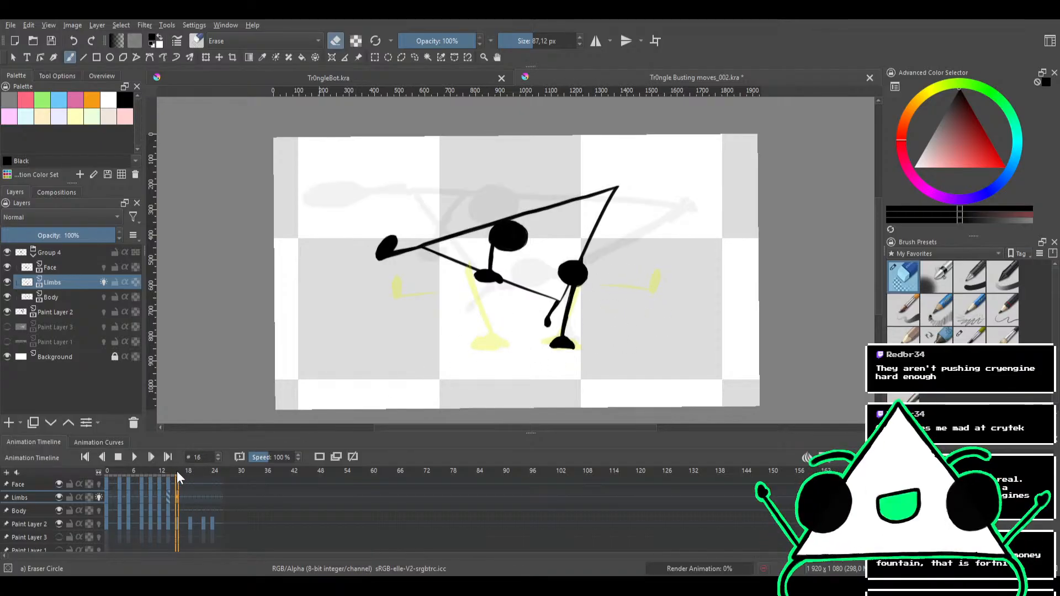
mouse_move(605, 315)
left_mouse_down()
mouse_move(568, 355)
mouse_move(575, 331)
mouse_move(462, 336)
mouse_move(642, 307)
mouse_move(461, 313)
mouse_move(560, 248)
mouse_move(520, 268)
mouse_move(393, 272)
mouse_move(408, 250)
mouse_move(617, 192)
mouse_move(437, 260)
mouse_move(628, 243)
mouse_move(575, 289)
mouse_move(433, 302)
mouse_move(502, 285)
left_mouse_up()
Turn off the Limbs layer's onion skin and erase the carried-over body outline on frame 16's Body layer
left_click(49, 297)
left_click(103, 282)
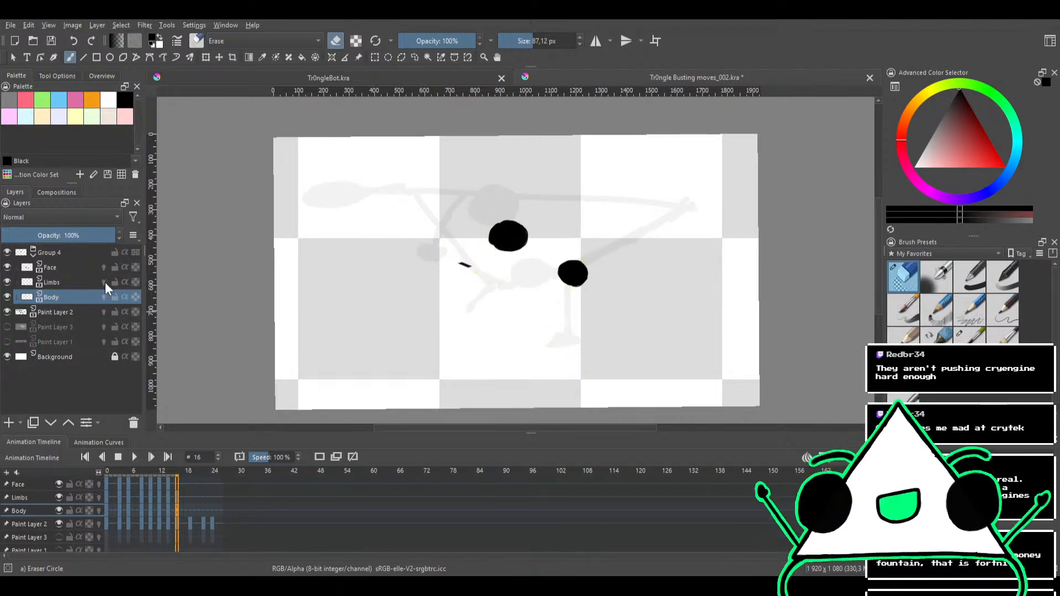
left_click_drag(617, 268, 542, 244)
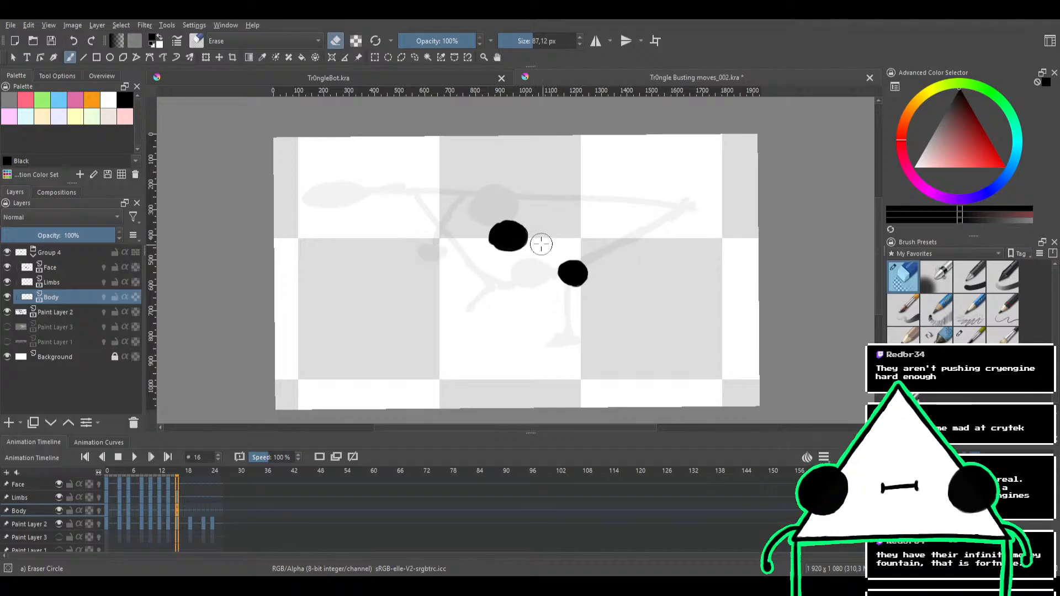
Erase both carried-over eyes from the Face layer on frame 16
left_click(78, 316)
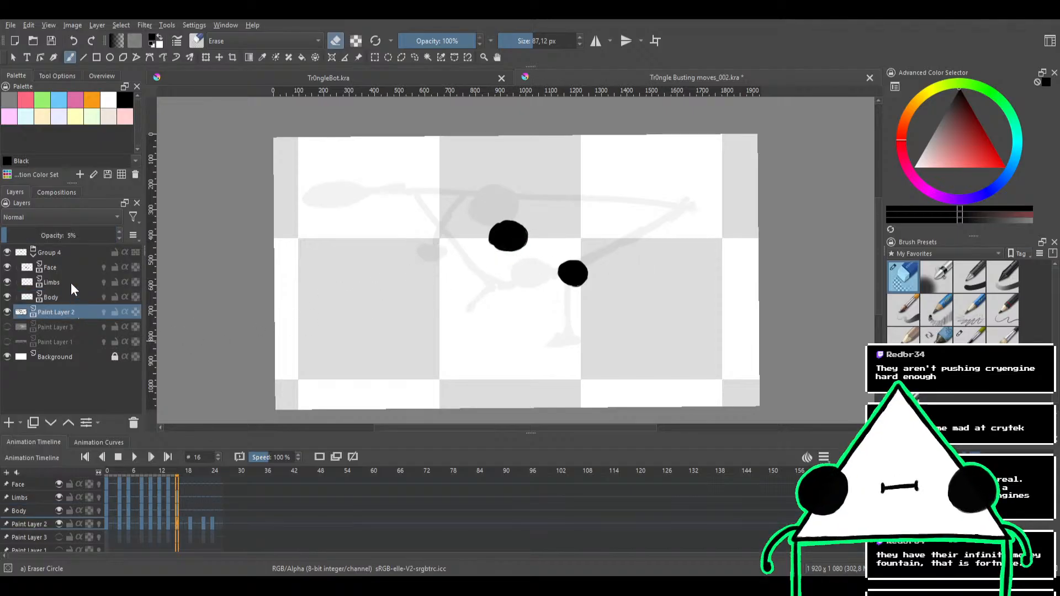
left_click(83, 267)
left_click(501, 232)
mouse_move(501, 233)
left_mouse_down()
mouse_move(548, 229)
mouse_move(542, 214)
mouse_move(533, 234)
mouse_move(510, 242)
mouse_move(565, 271)
left_mouse_up()
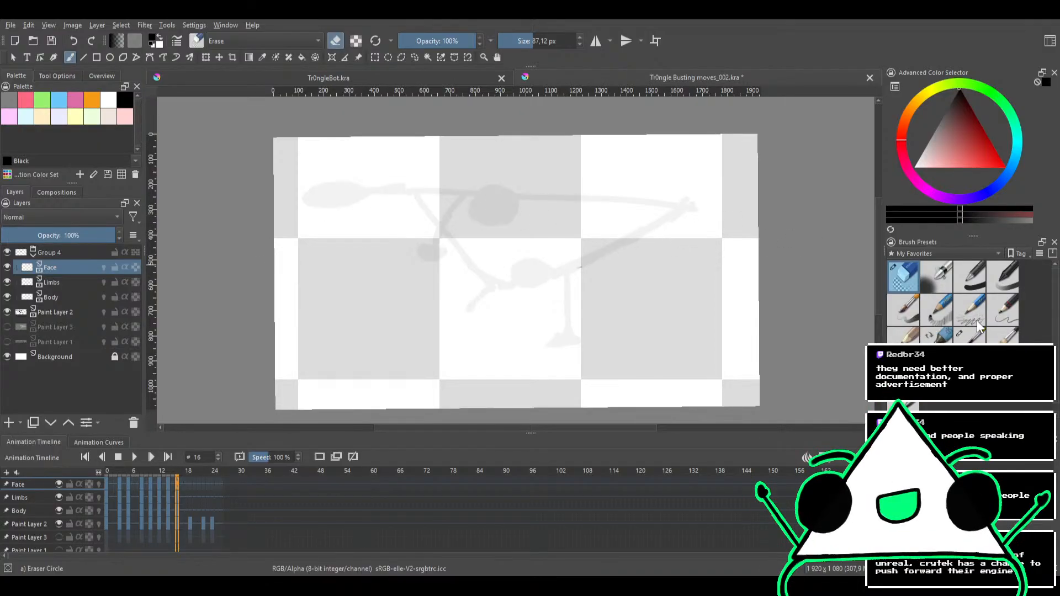
Ink the body's curved lower edge on frame 16's Body layer with the Bristles-1 Details brush at 26,92 px, following the sketch
left_click(970, 335)
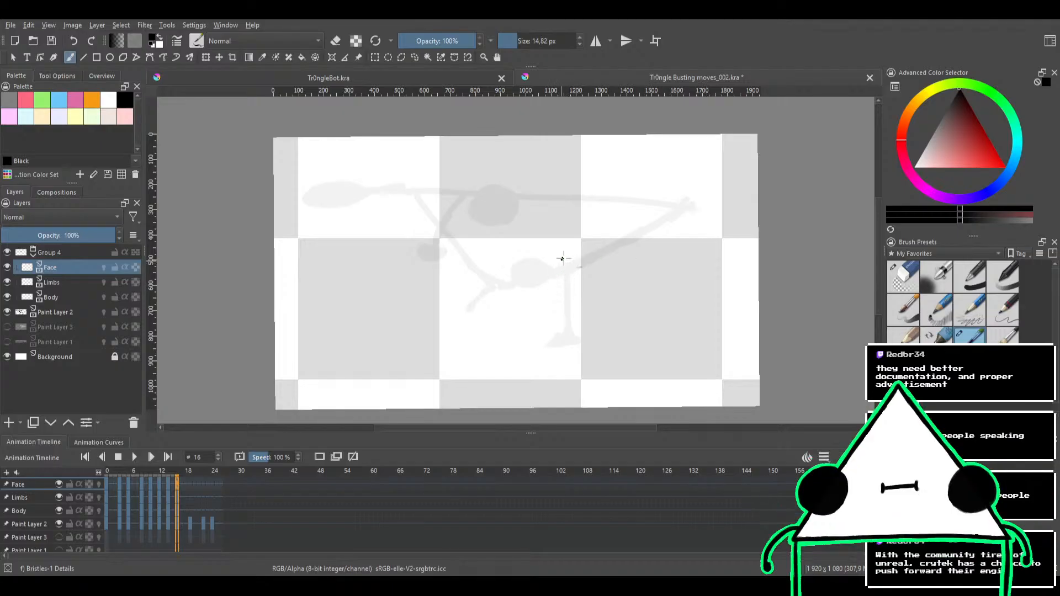
left_click(70, 299)
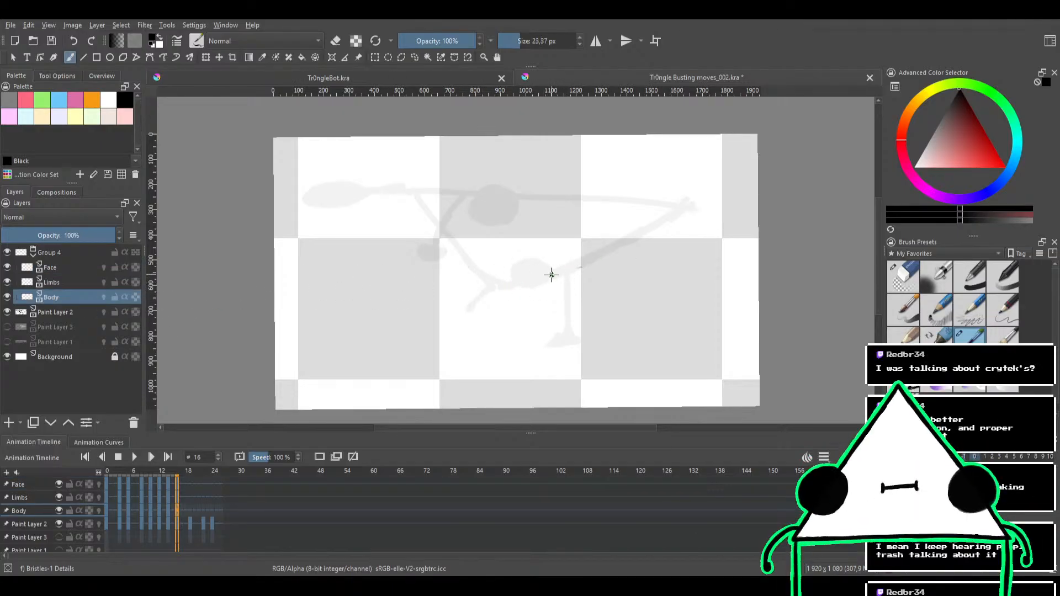
left_click_drag(535, 280, 618, 249)
key("ctrl+z")
left_click_drag(540, 283, 646, 215)
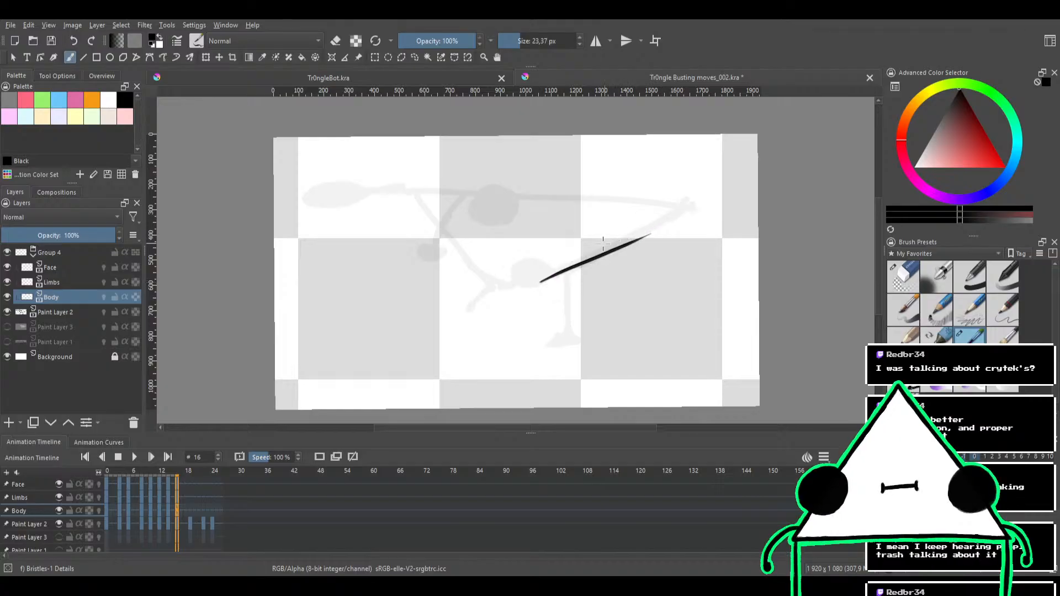
key("ctrl+z")
mouse_move(503, 285)
left_mouse_down()
mouse_move(606, 256)
mouse_move(688, 210)
left_mouse_up()
key("ctrl+z")
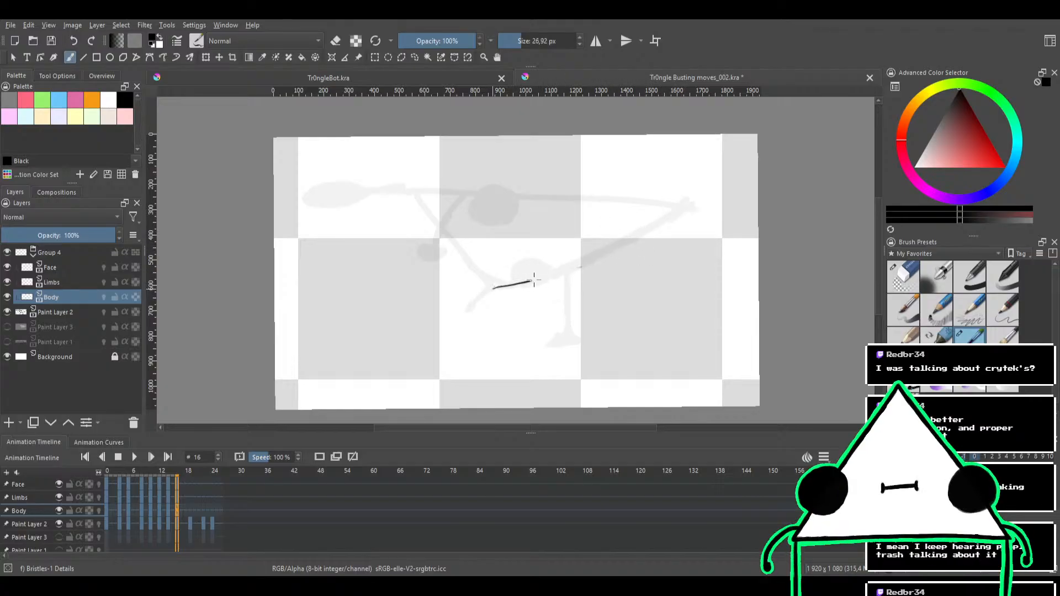
left_click_drag(533, 281, 677, 213)
key("ctrl+z")
left_click_drag(504, 284, 678, 213)
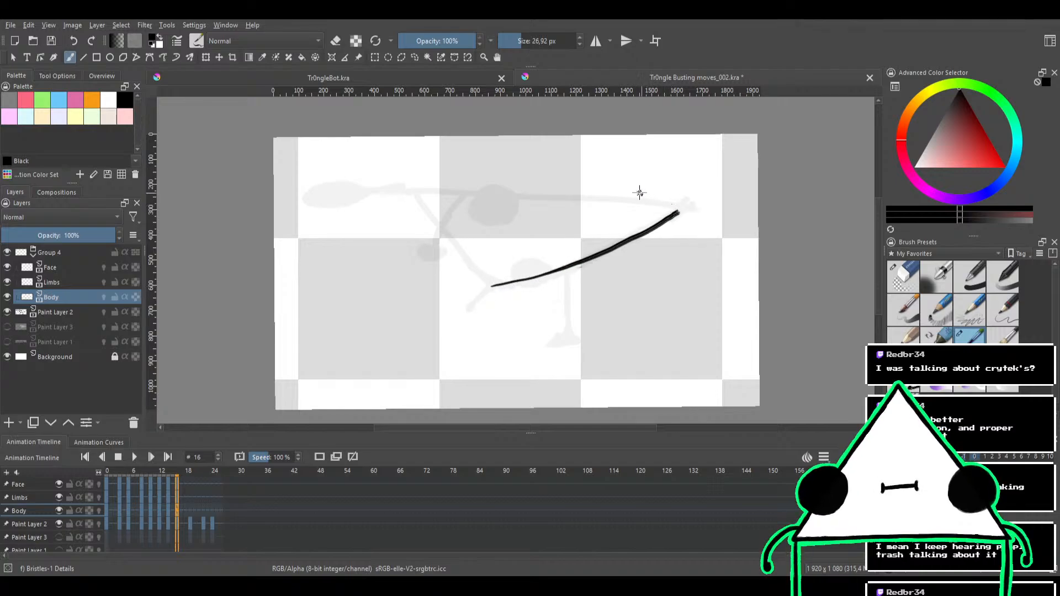
Try to ink the body's upper edge along the sketch from its rear end to the pointed tip
left_click_drag(594, 219, 448, 220)
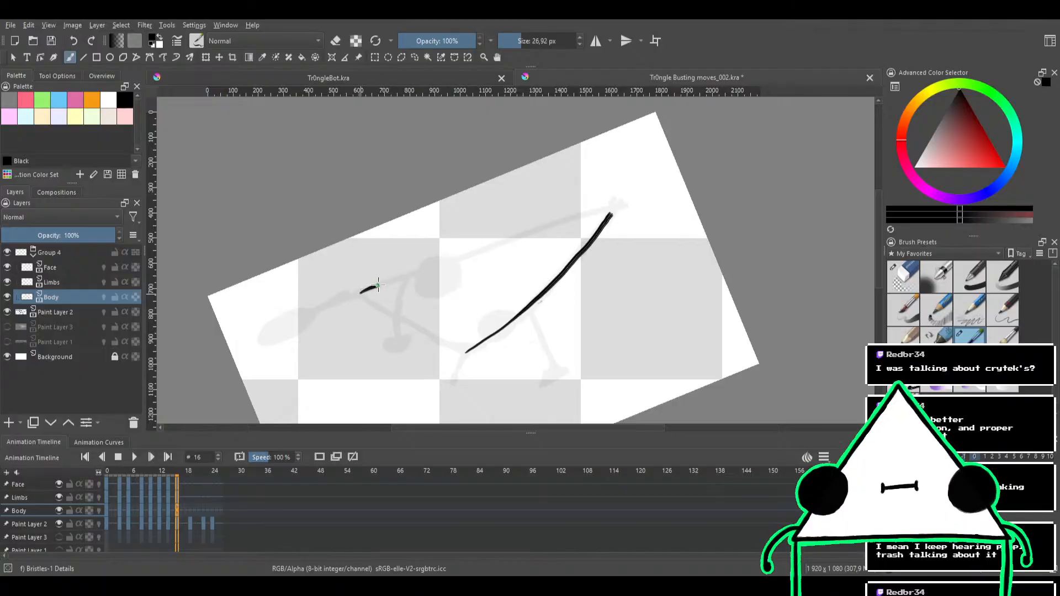
mouse_move(378, 285)
left_mouse_down()
mouse_move(539, 224)
mouse_move(607, 211)
left_mouse_up()
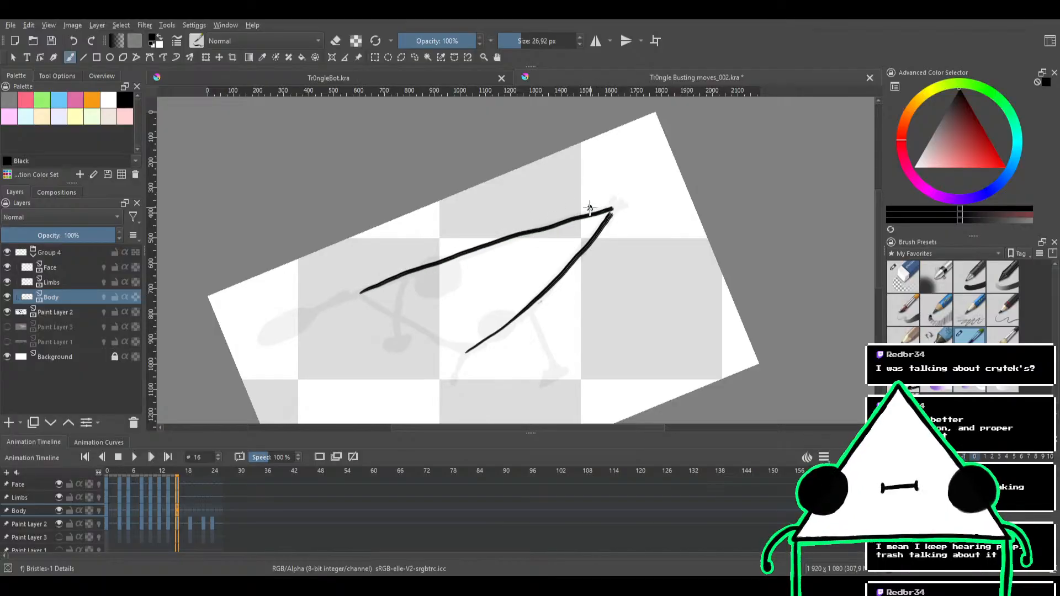
key("ctrl+z")
left_click_drag(358, 294, 610, 213)
key("ctrl+z")
left_click_drag(359, 294, 610, 213)
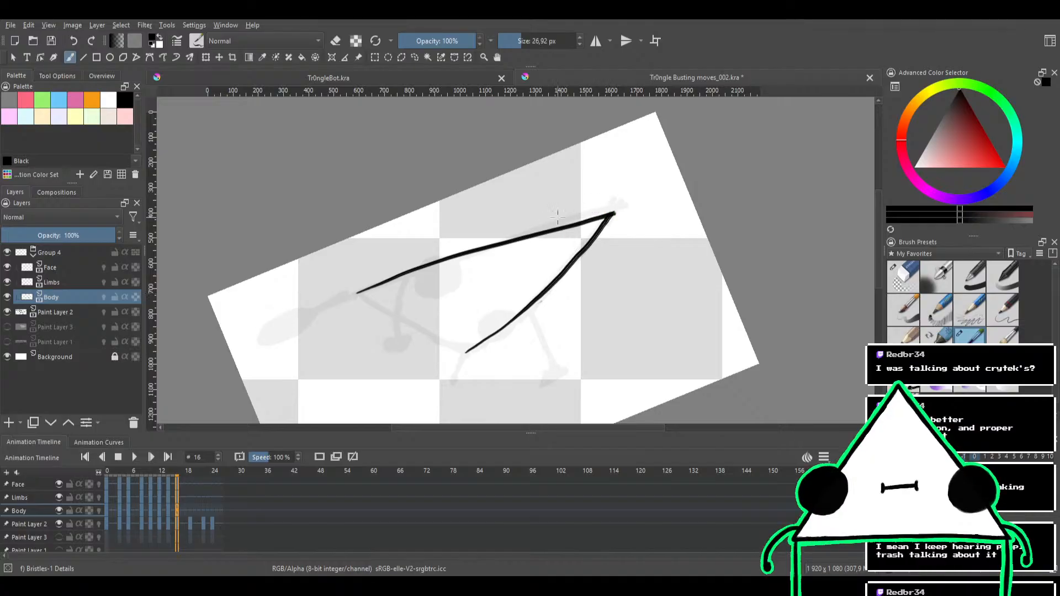
key("ctrl+z")
left_click_drag(361, 294, 600, 210)
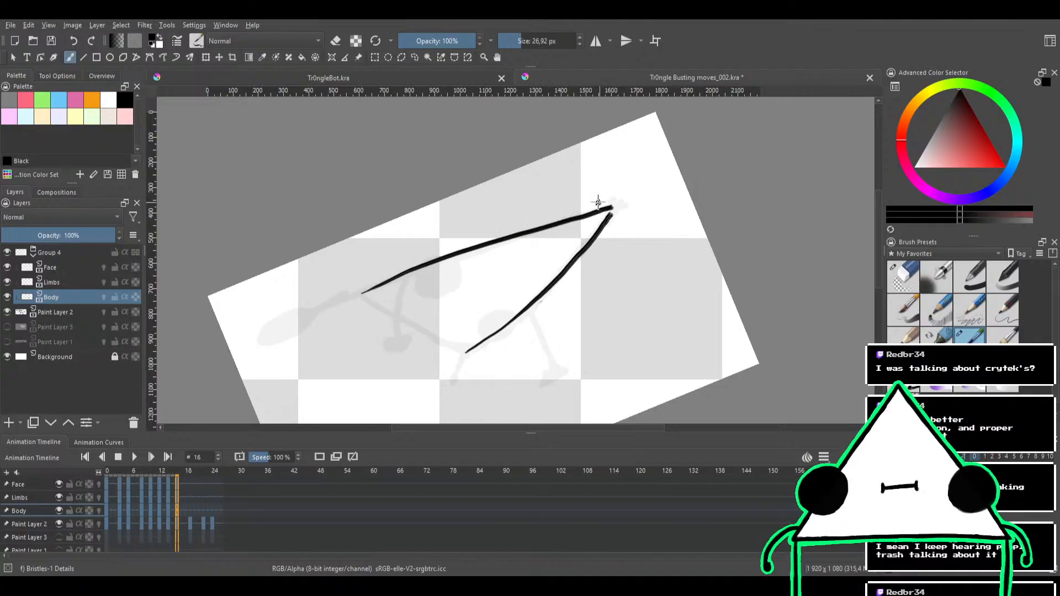
key("ctrl+z")
left_click_drag(361, 291, 611, 209)
key("ctrl+z")
left_click_drag(363, 291, 616, 211)
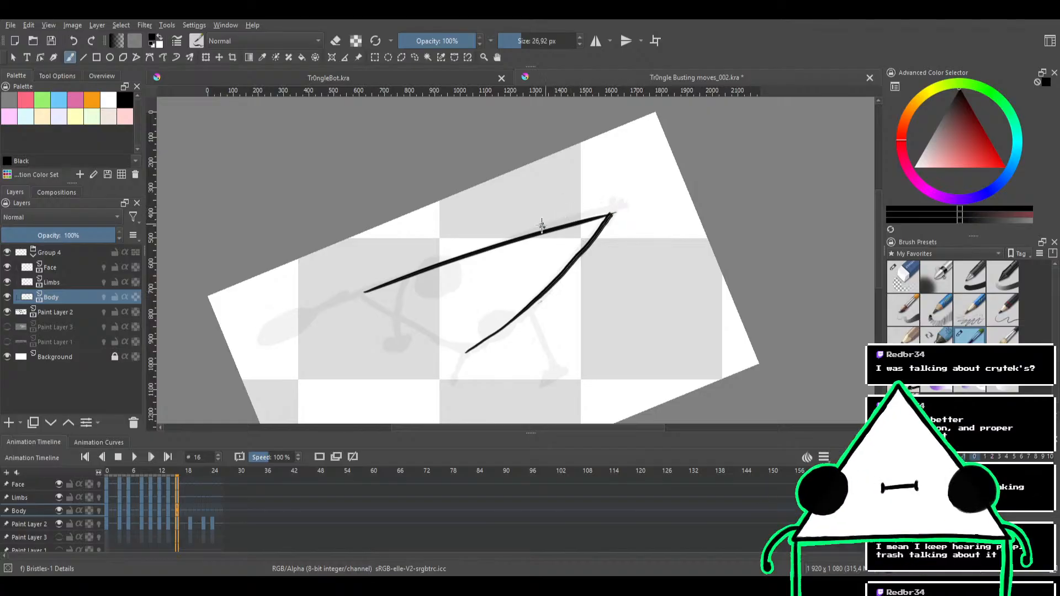
key("ctrl+z")
left_click_drag(353, 298, 607, 213)
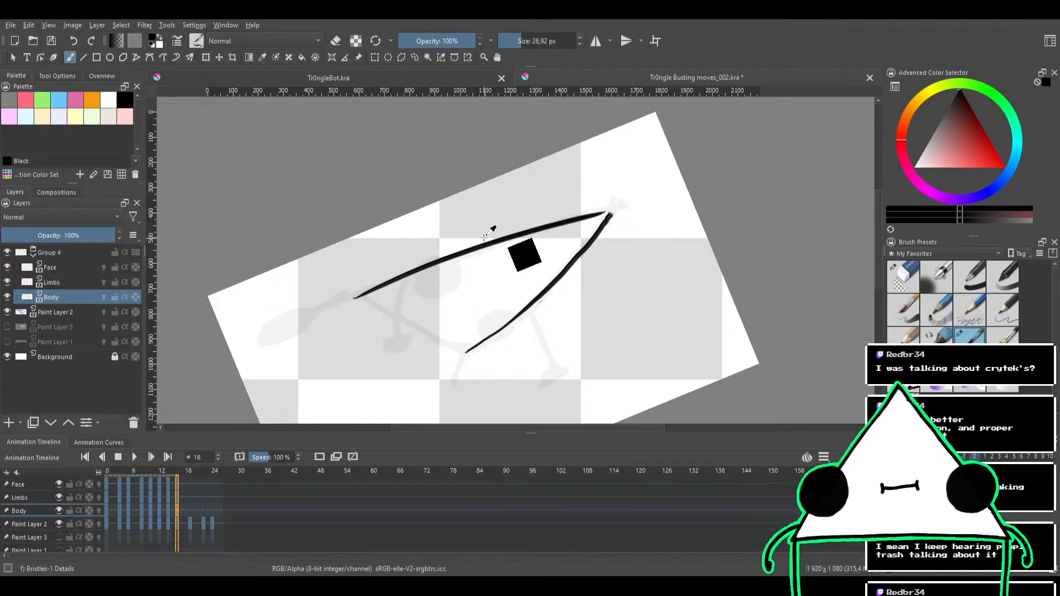
scroll(546, 240, "up", 2)
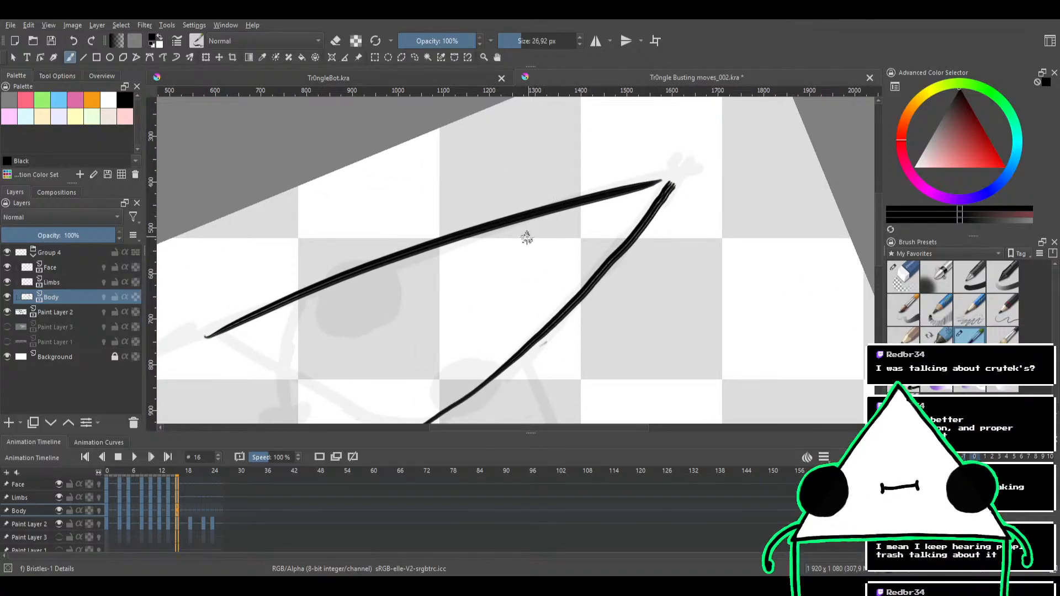
key("ctrl+z")
Ink the body's upper edge as one long straight stroke running slightly past the pointed tip
scroll(481, 242, "down", 3)
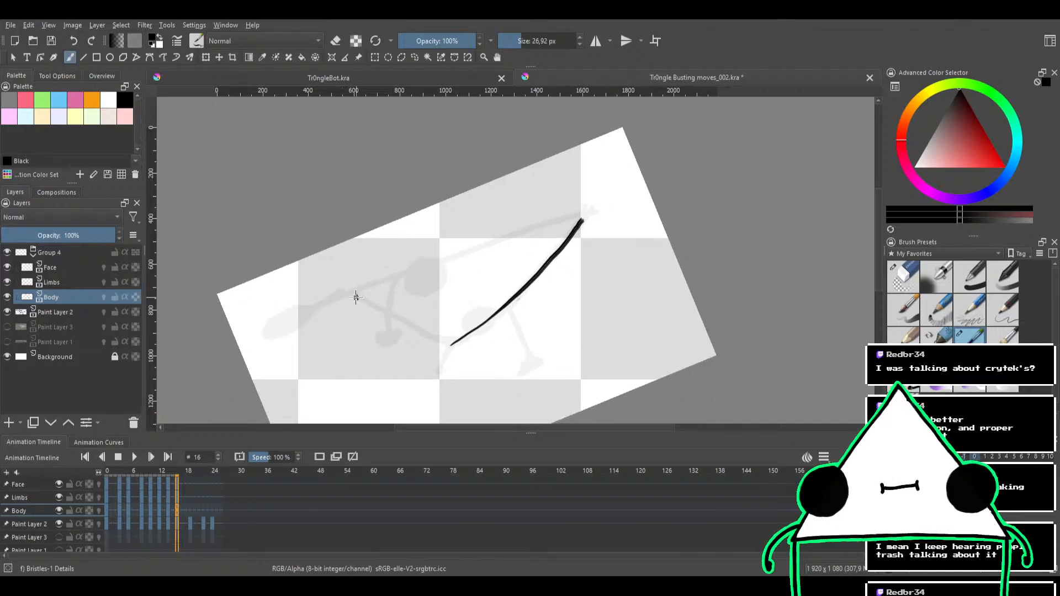
left_click_drag(355, 295, 560, 214)
key("ctrl+z")
left_click_drag(355, 297, 635, 203)
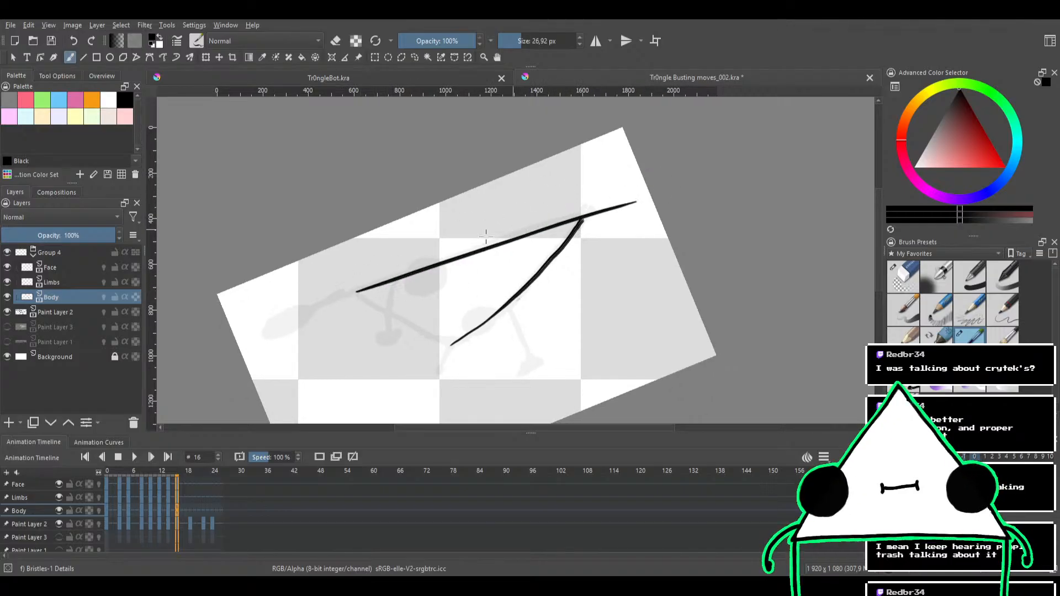
key("ctrl+z")
mouse_move(349, 296)
left_mouse_down()
mouse_move(607, 203)
mouse_move(641, 298)
mouse_move(589, 242)
mouse_move(591, 181)
left_mouse_up()
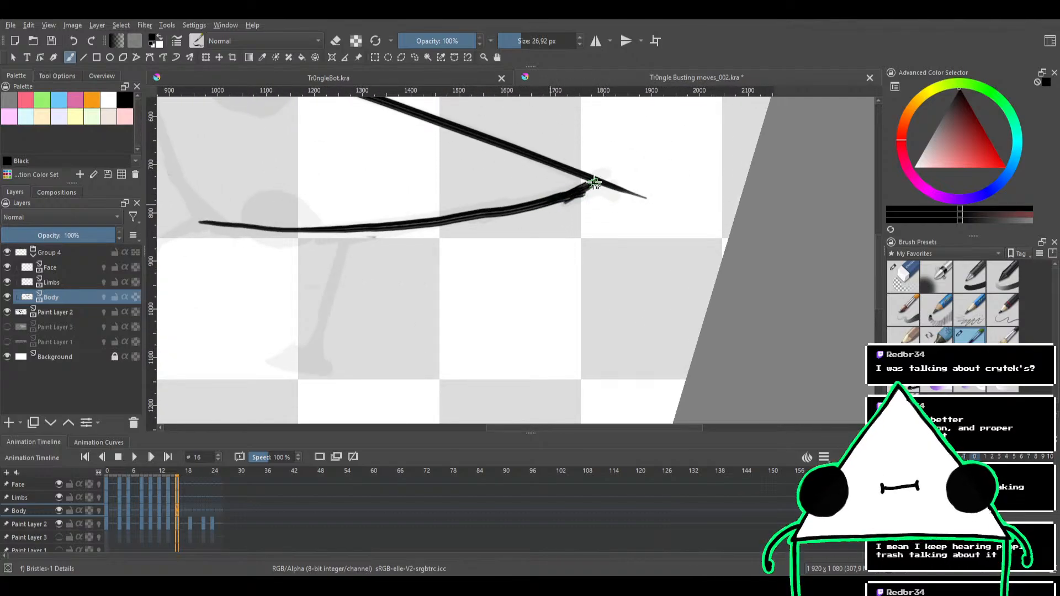
Erase the part of the upper edge that overshoots the body's pointed tip
key("e")
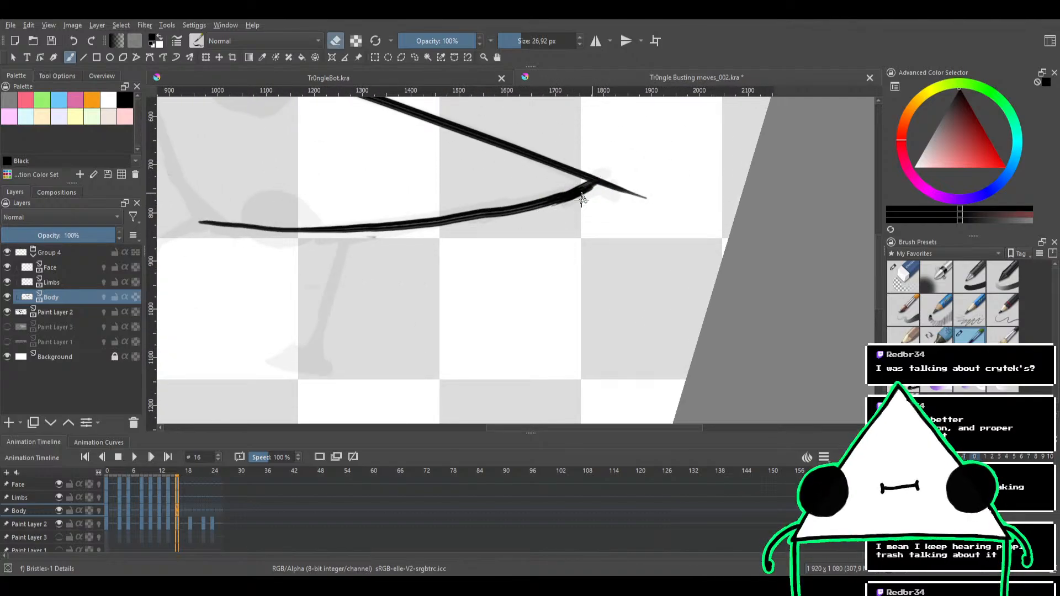
left_click_drag(617, 189, 649, 198)
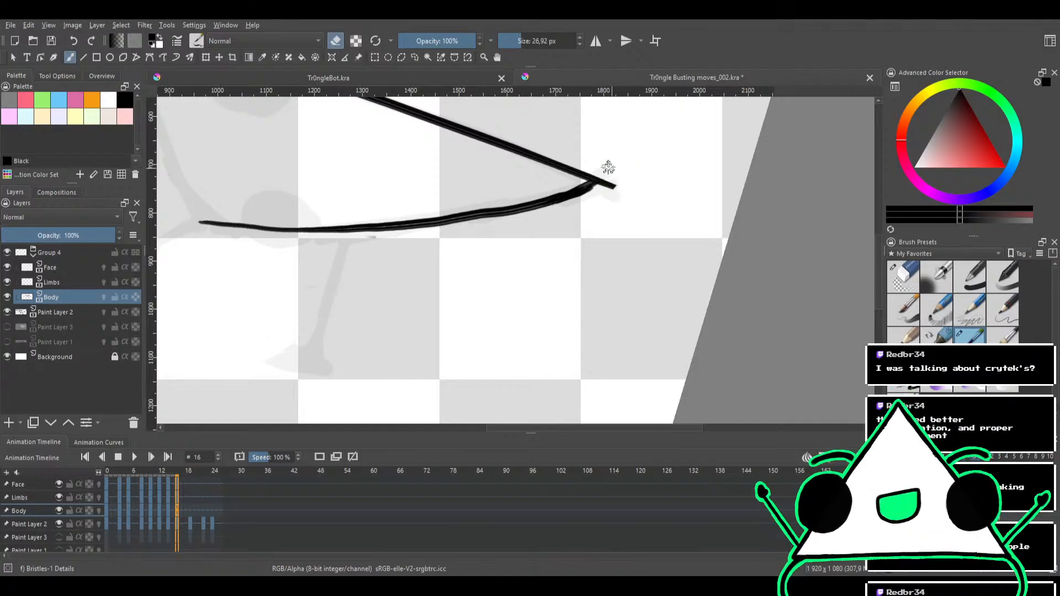
left_click_drag(608, 166, 611, 177)
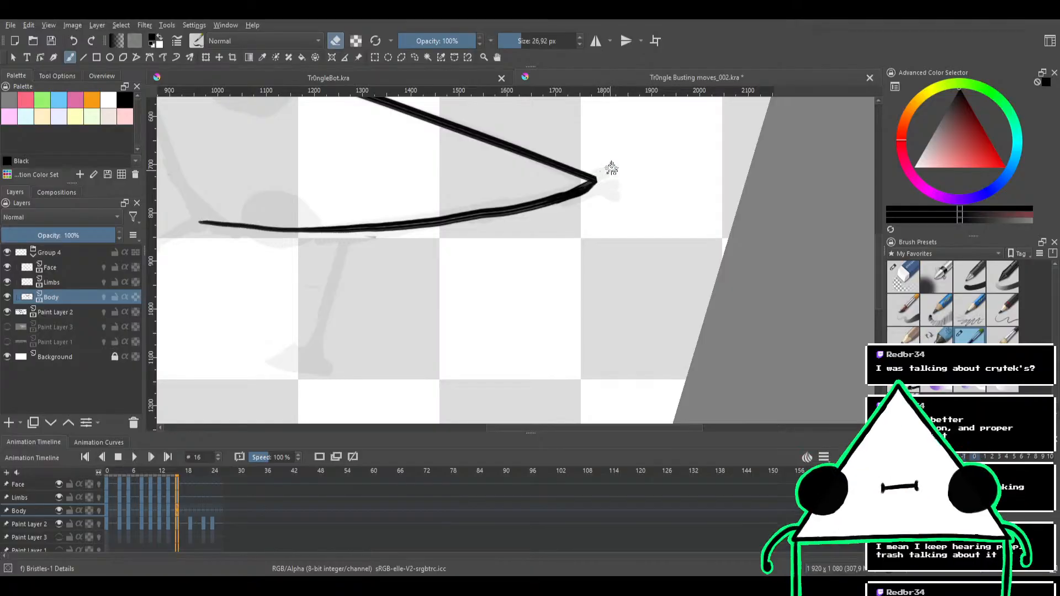
Thicken the join of the two body edges at the pointed tip and trim its outer side with the eraser
key("e")
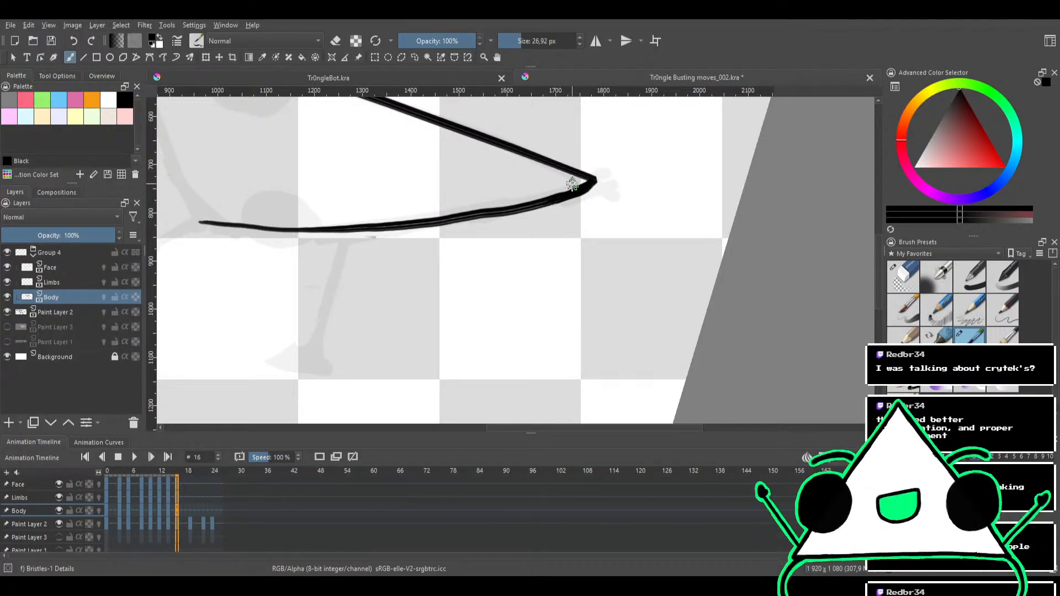
mouse_move(583, 177)
left_mouse_down()
mouse_move(569, 223)
mouse_move(563, 187)
mouse_move(506, 198)
left_mouse_up()
key("e")
key("e")
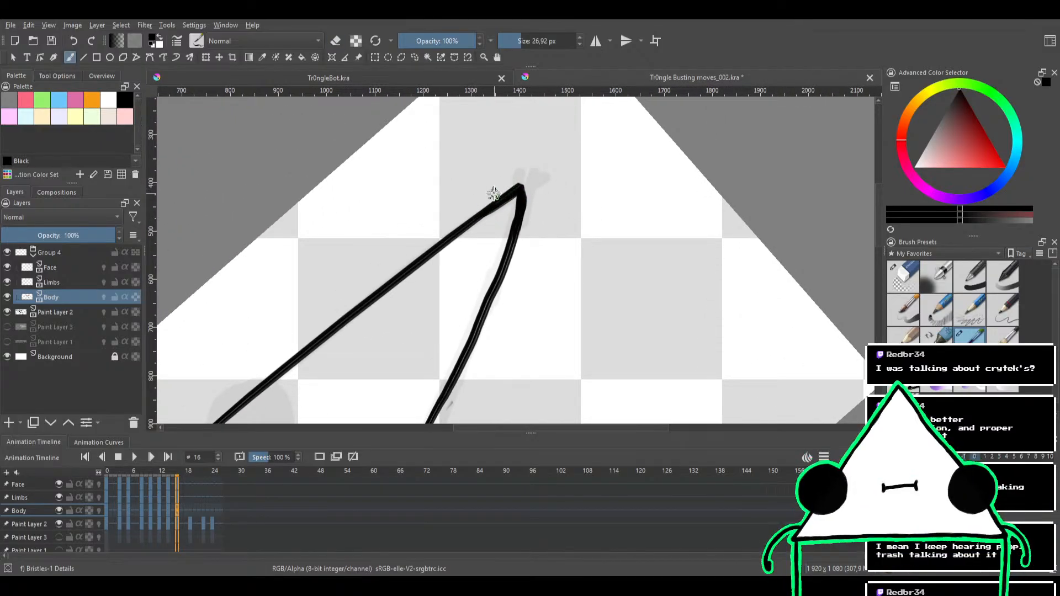
key("e")
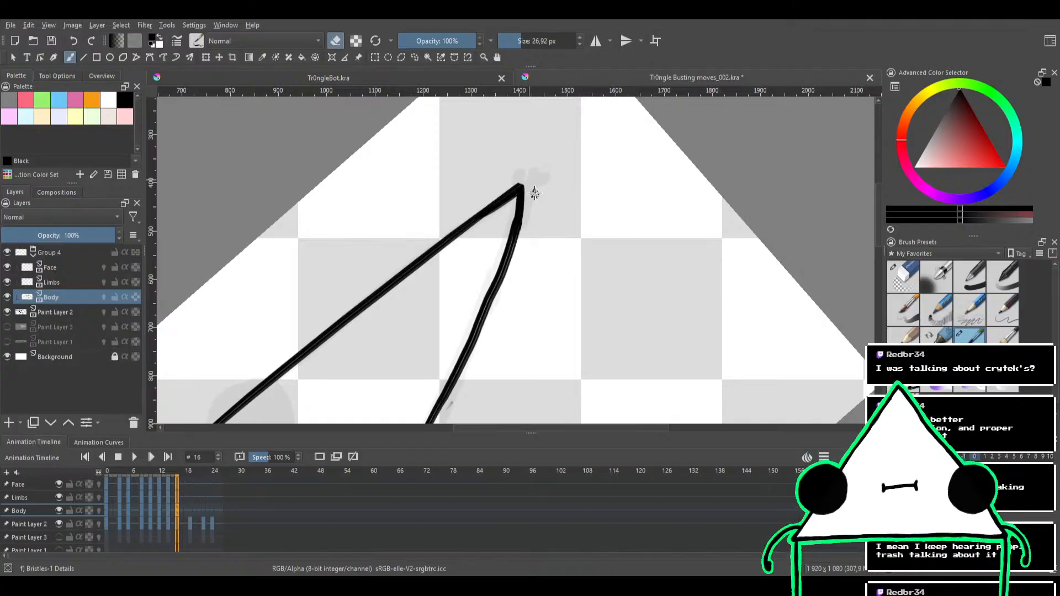
mouse_move(555, 182)
left_mouse_down()
mouse_move(553, 241)
mouse_move(568, 214)
mouse_move(524, 265)
mouse_move(553, 231)
mouse_move(620, 224)
mouse_move(540, 199)
mouse_move(547, 184)
left_mouse_up()
mouse_move(506, 216)
left_mouse_down()
mouse_move(531, 237)
mouse_move(485, 208)
mouse_move(508, 237)
mouse_move(499, 198)
mouse_move(486, 226)
mouse_move(450, 208)
mouse_move(406, 267)
left_mouse_up()
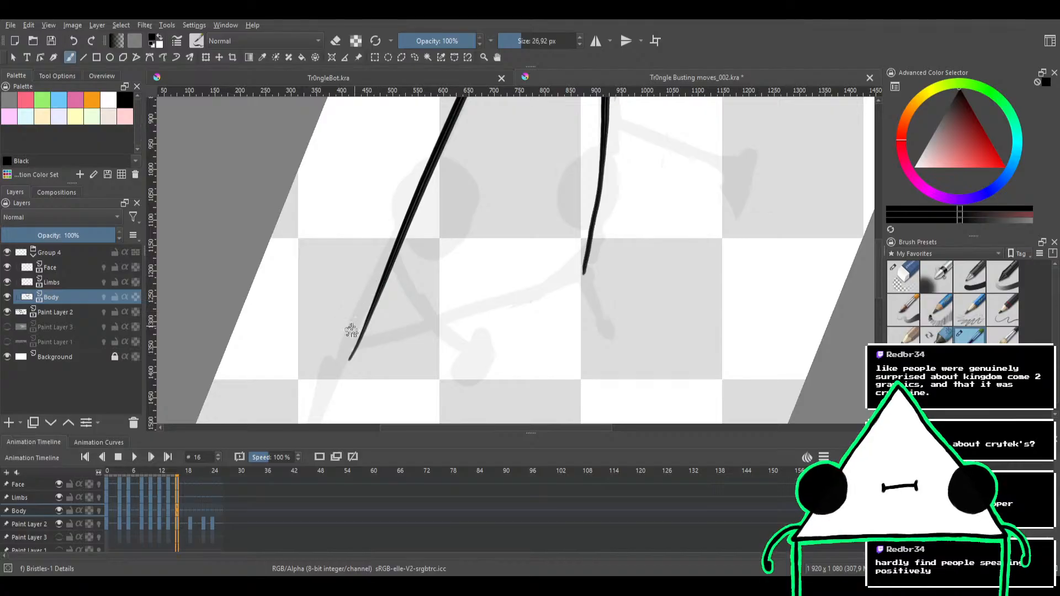
Thicken the tapered rear end of the body's upper edge with overlapping strokes and erase the stray outer prong
left_click_drag(347, 351, 400, 249)
key("ctrl+z")
left_click_drag(352, 347, 399, 230)
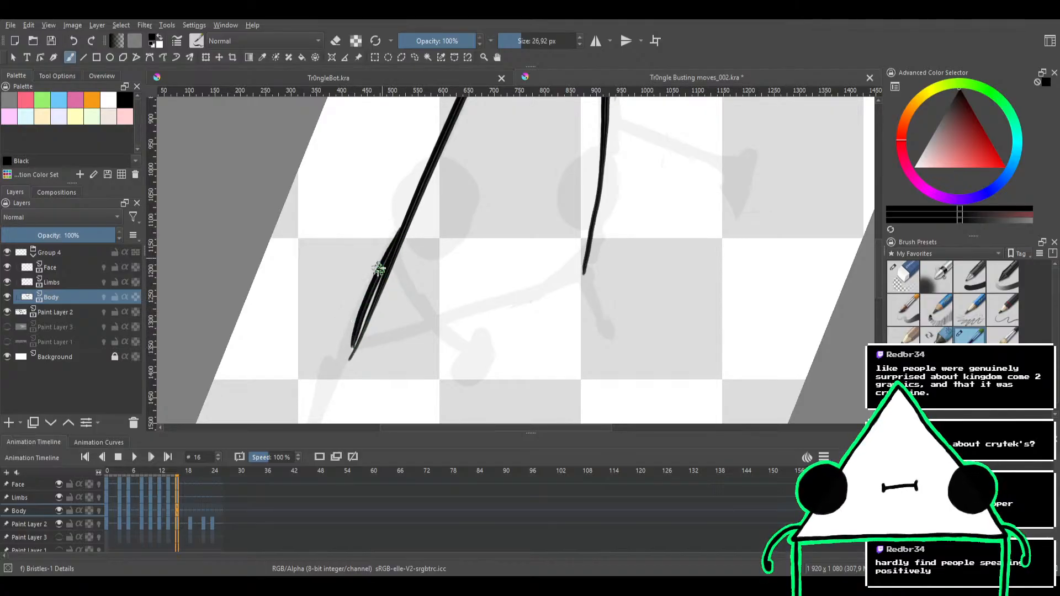
key("ctrl+z")
left_click_drag(352, 345, 401, 218)
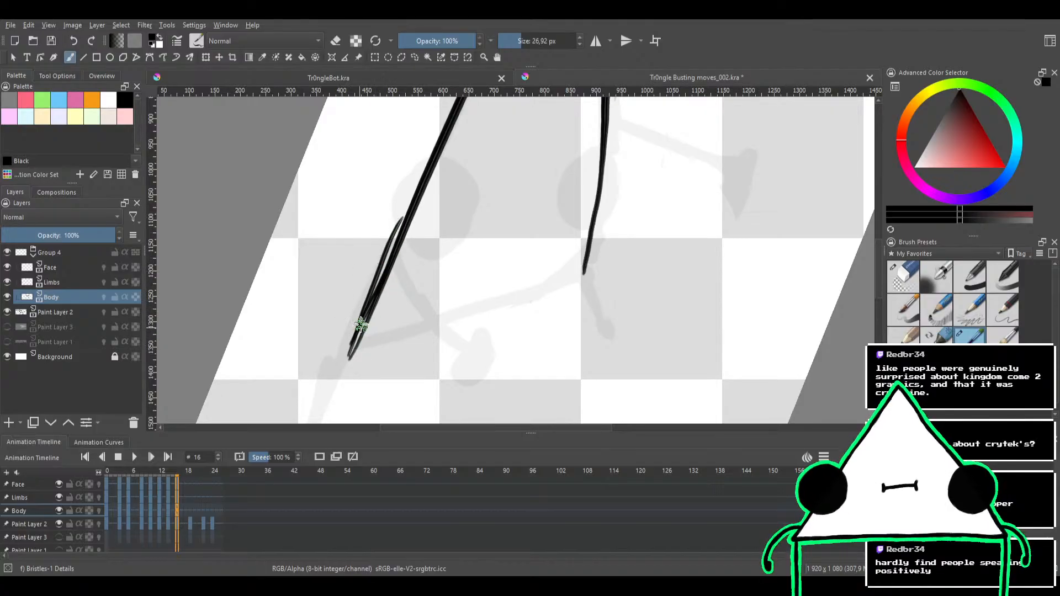
key("ctrl+z")
left_click_drag(358, 341, 401, 221)
left_click_drag(371, 301, 411, 206)
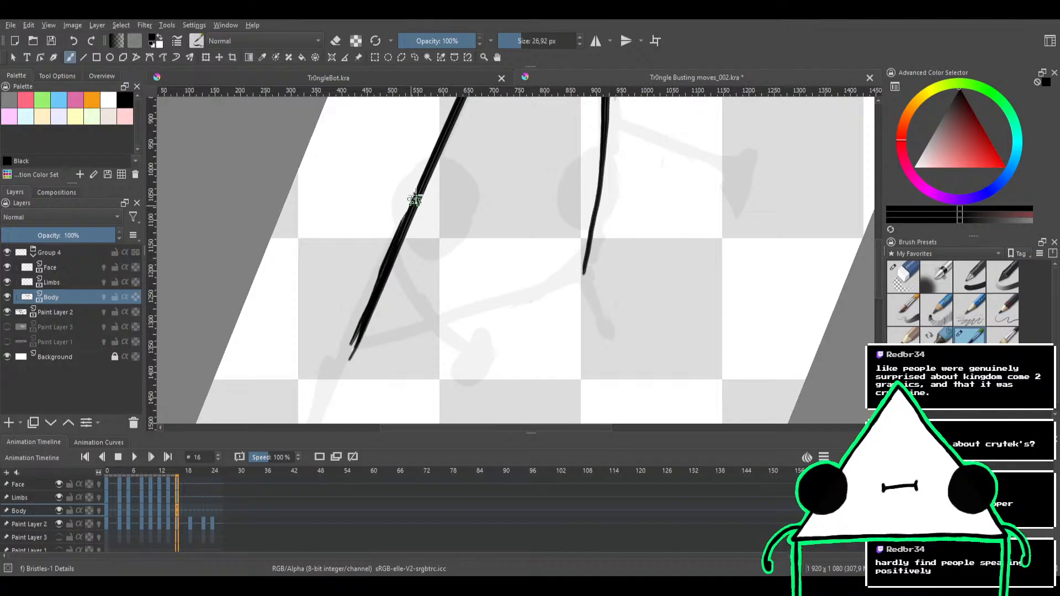
key("e")
mouse_move(359, 309)
left_mouse_down()
mouse_move(378, 258)
mouse_move(347, 348)
mouse_move(378, 264)
left_mouse_up()
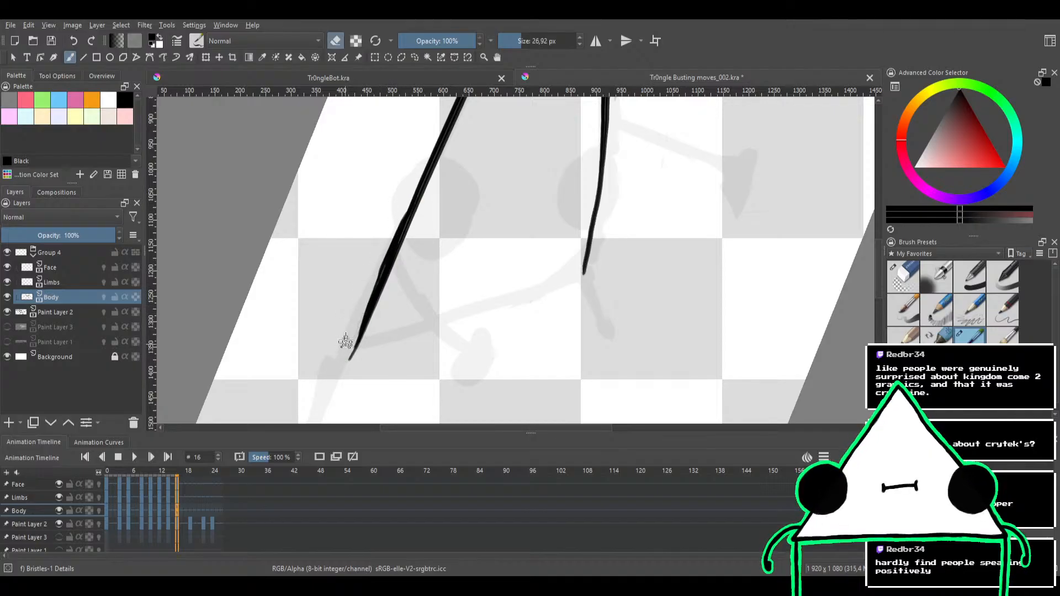
Thicken the open end of the body's long edge with an overlapping stroke and trim it with the eraser
key("e")
mouse_move(347, 353)
left_mouse_down()
mouse_move(390, 253)
mouse_move(455, 279)
mouse_move(424, 250)
mouse_move(444, 201)
left_mouse_up()
key("e")
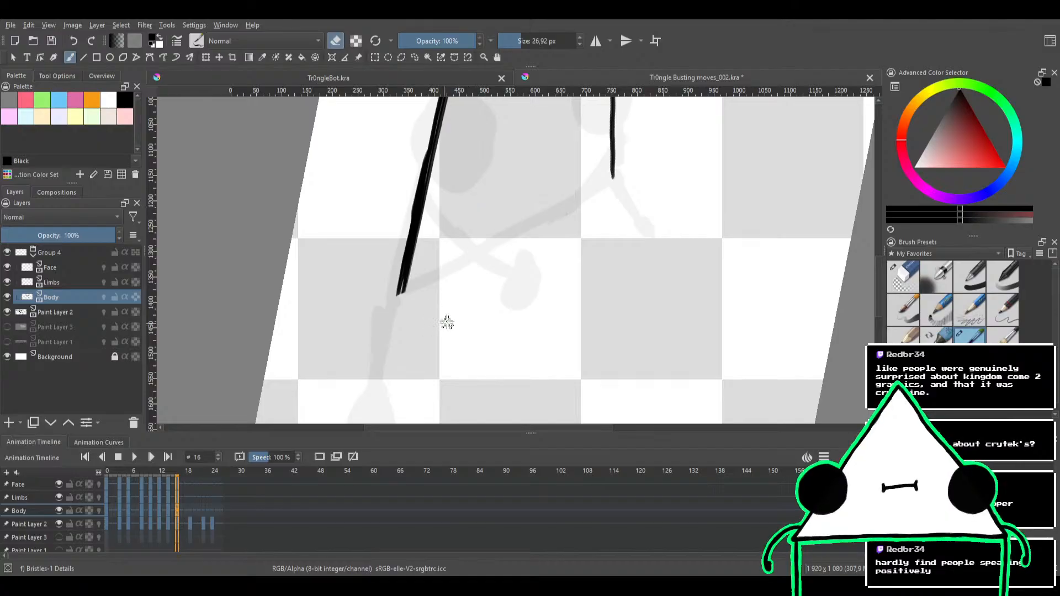
left_click_drag(541, 235, 569, 192)
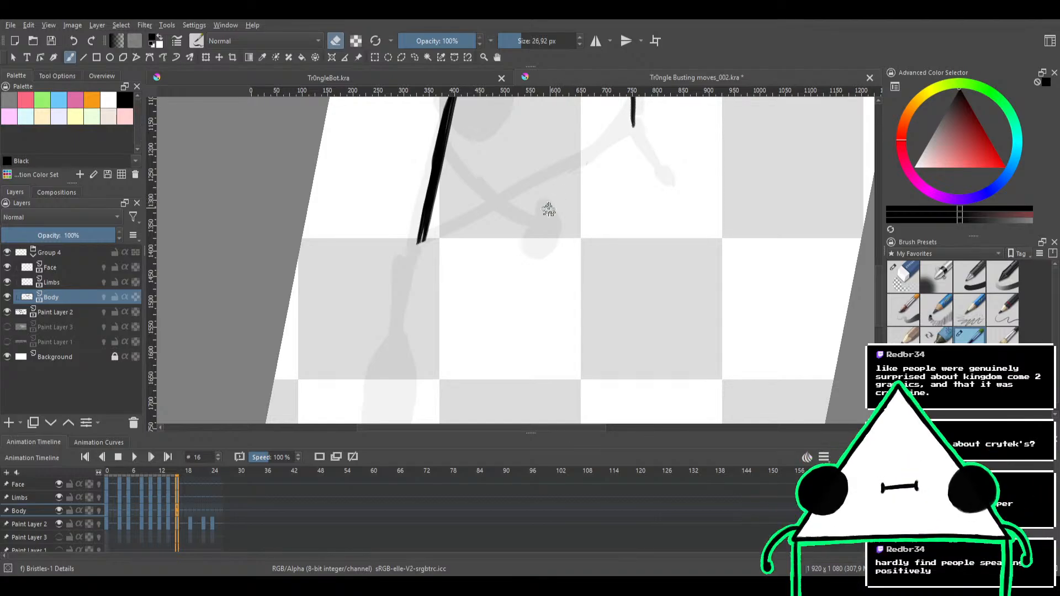
mouse_move(545, 218)
left_mouse_down()
mouse_move(544, 237)
mouse_move(497, 303)
mouse_move(487, 271)
left_mouse_up()
key("e")
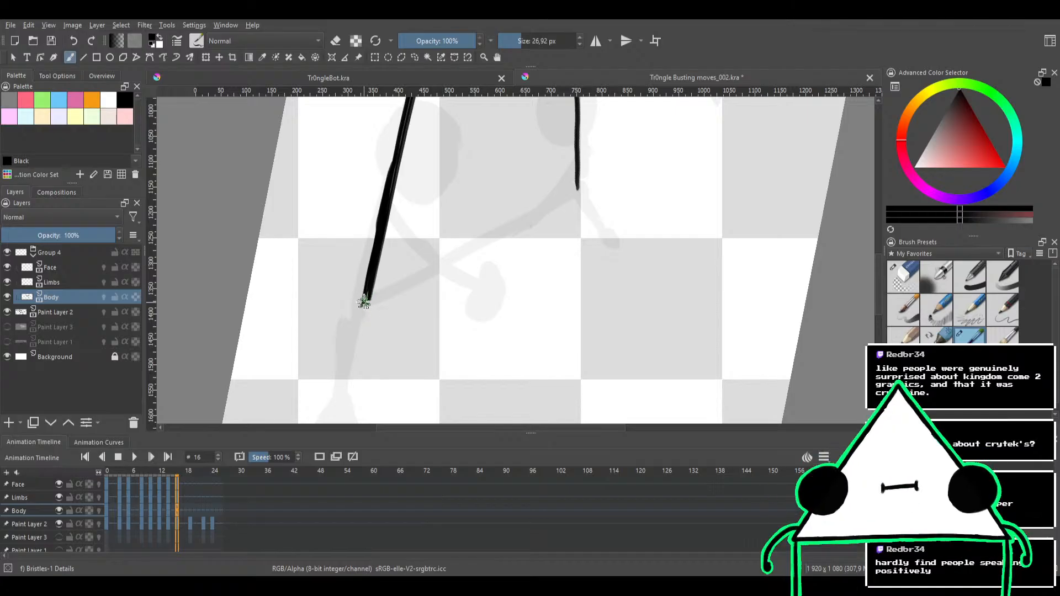
left_click_drag(363, 304, 550, 208)
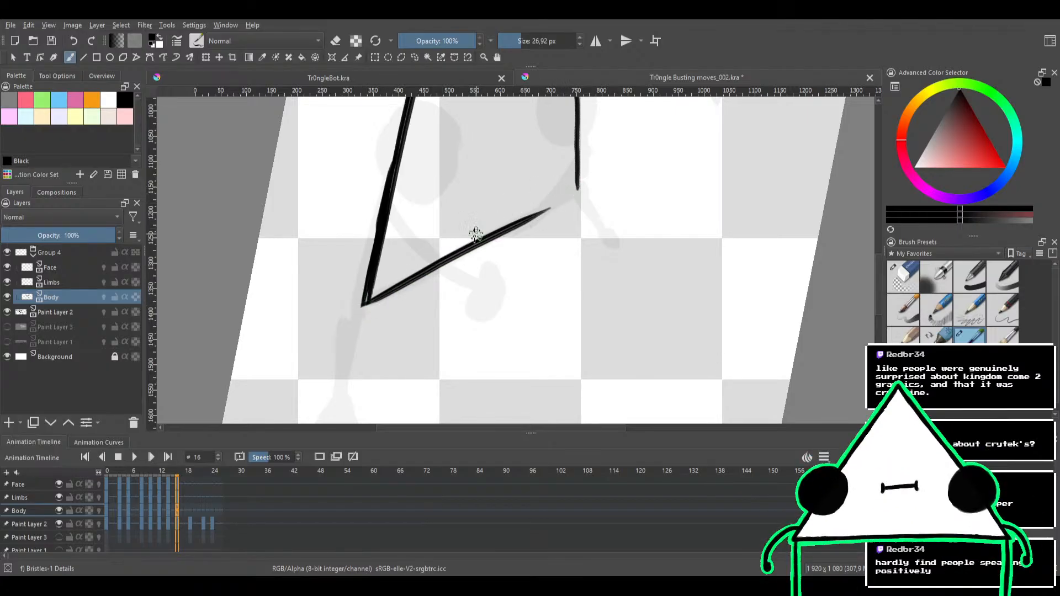
key("ctrl+z")
mouse_move(368, 298)
left_mouse_down()
mouse_move(578, 171)
mouse_move(568, 193)
mouse_move(346, 306)
left_mouse_up()
key("ctrl+z")
key("ctrl+z")
mouse_move(480, 213)
left_mouse_down()
mouse_move(548, 216)
mouse_move(491, 273)
mouse_move(552, 258)
mouse_move(565, 208)
mouse_move(535, 197)
left_mouse_up()
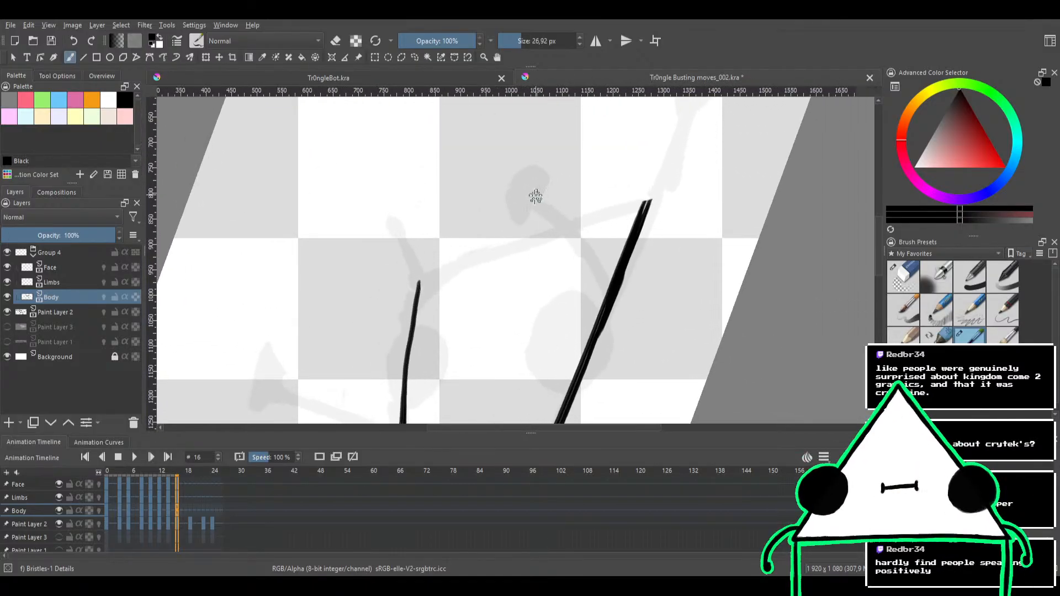
left_click_drag(421, 280, 613, 186)
key("ctrl+z")
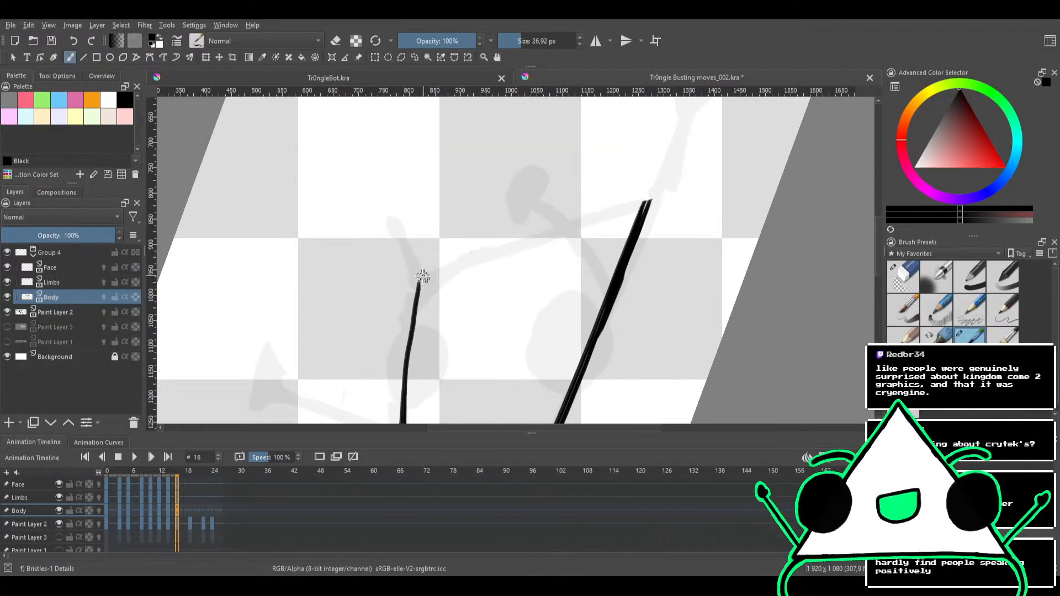
left_click_drag(422, 279, 648, 194)
key("ctrl+z")
Close the body outline by inking its short edge between the open ends of the two long edges
left_click_drag(421, 280, 630, 206)
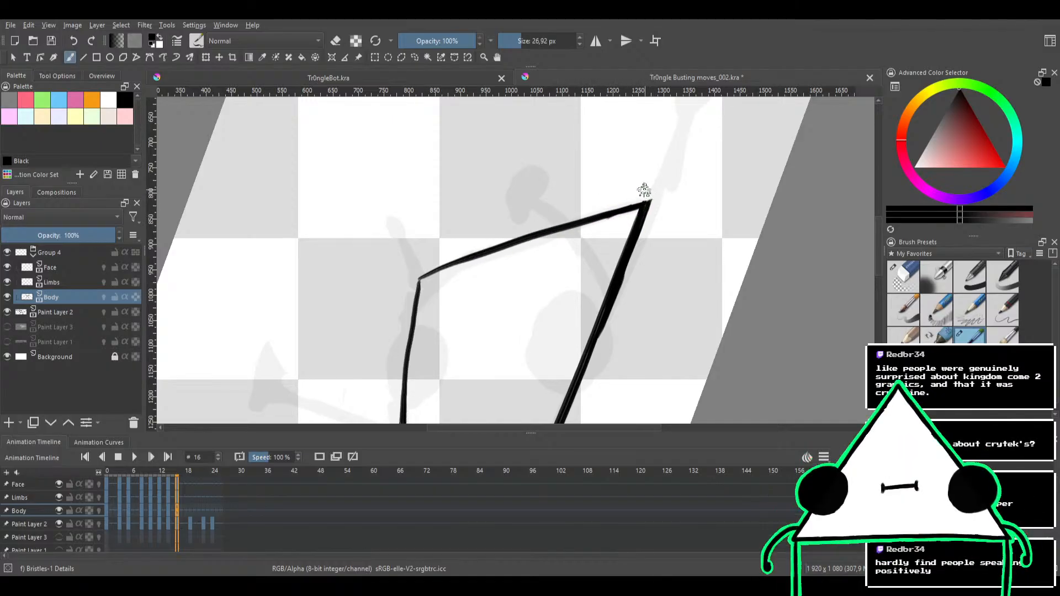
left_click_drag(607, 176, 535, 208)
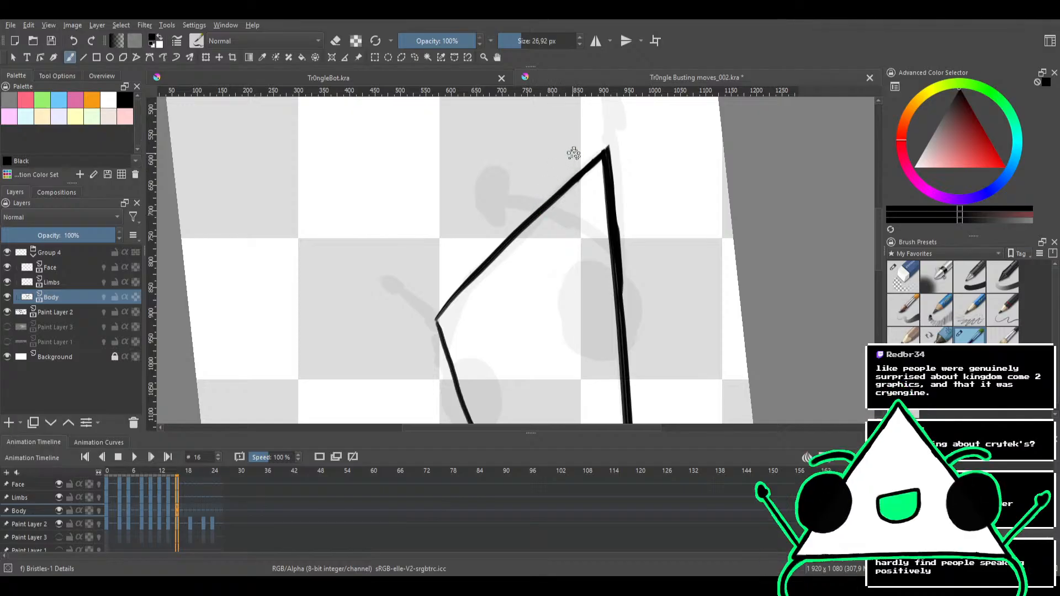
mouse_move(570, 149)
left_mouse_down()
mouse_move(494, 213)
mouse_move(492, 244)
mouse_move(504, 237)
mouse_move(466, 213)
left_mouse_up()
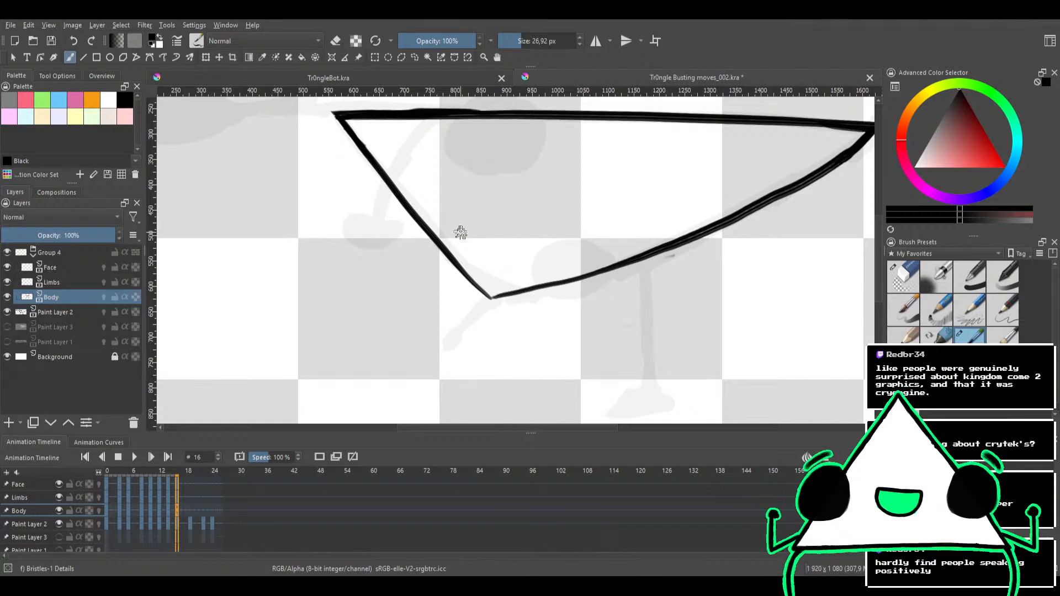
mouse_move(515, 203)
left_mouse_down()
mouse_move(522, 251)
mouse_move(568, 203)
mouse_move(540, 225)
mouse_move(516, 182)
mouse_move(493, 214)
mouse_move(513, 182)
left_mouse_up()
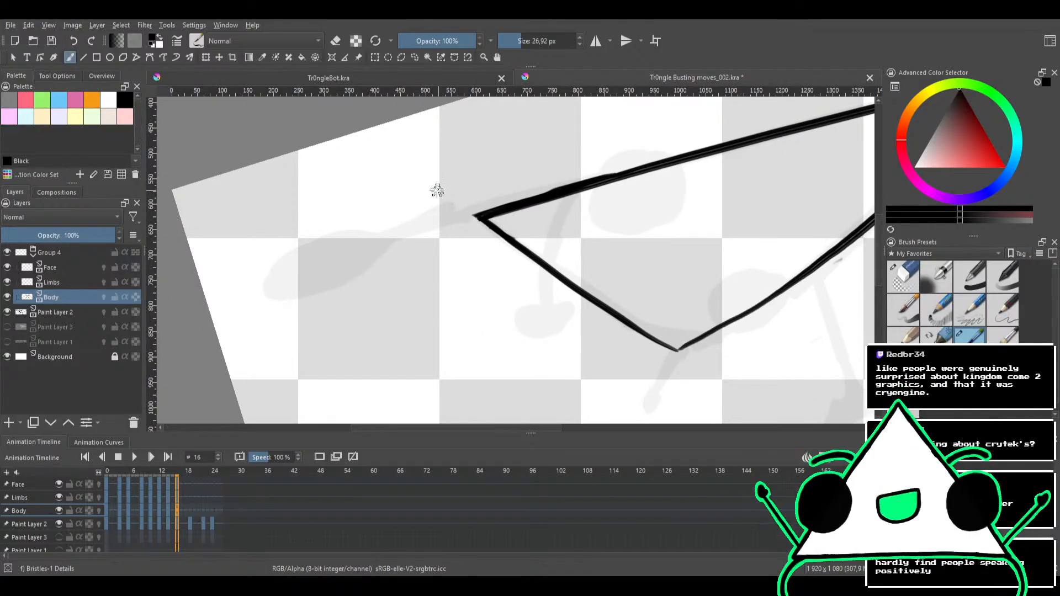
On the Limbs layer, ink the limb that extends outward from the thick body corner with overlapping strokes along the sketch
left_click(62, 283)
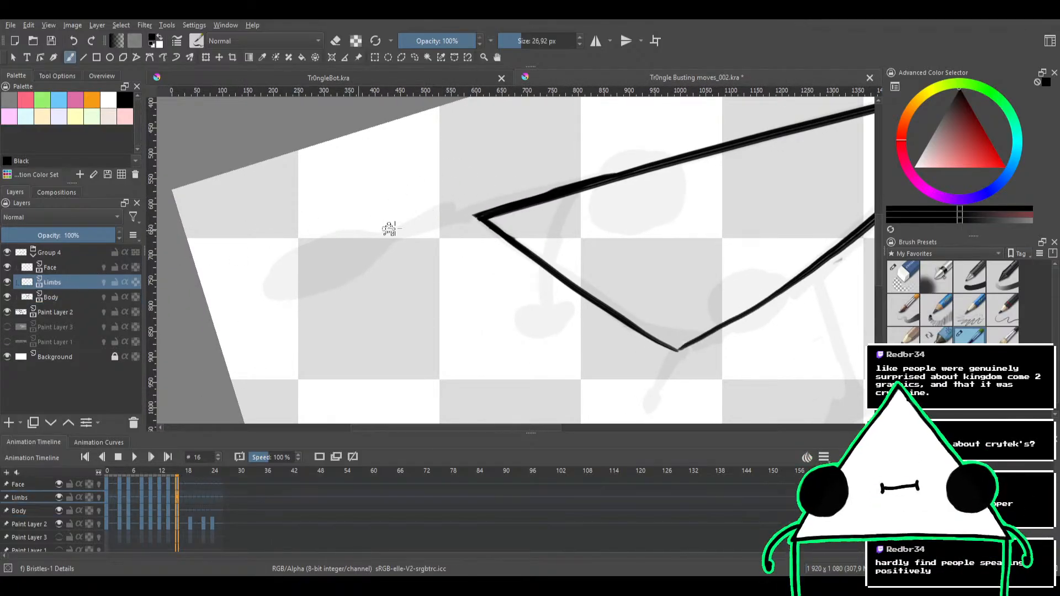
left_click_drag(471, 215, 365, 240)
mouse_move(492, 213)
left_mouse_down()
mouse_move(362, 241)
mouse_move(349, 254)
left_mouse_up()
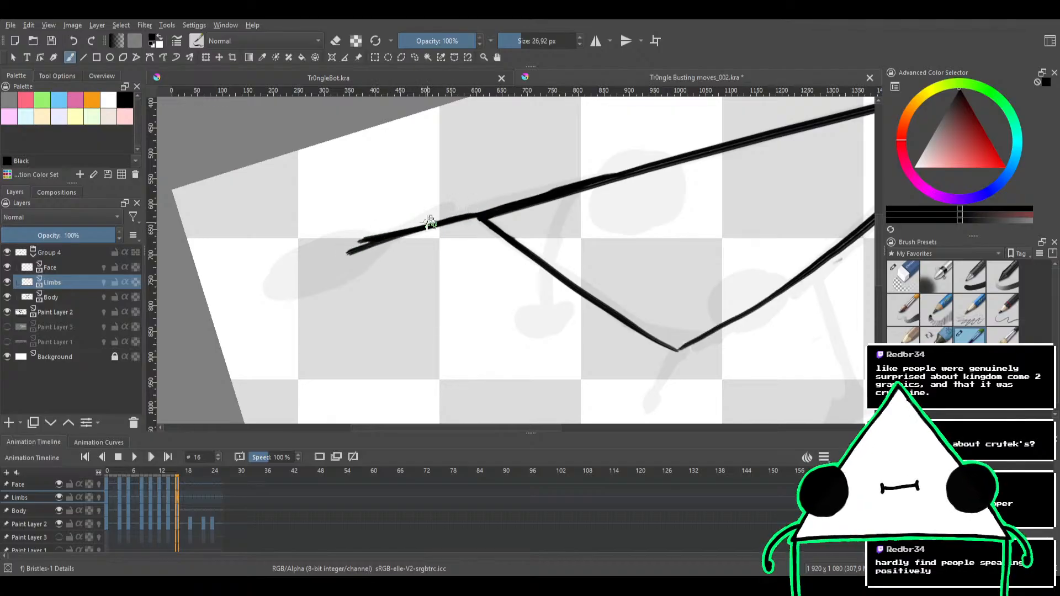
left_click_drag(436, 223, 342, 258)
mouse_move(482, 213)
left_mouse_down()
mouse_move(301, 268)
mouse_move(314, 271)
left_mouse_up()
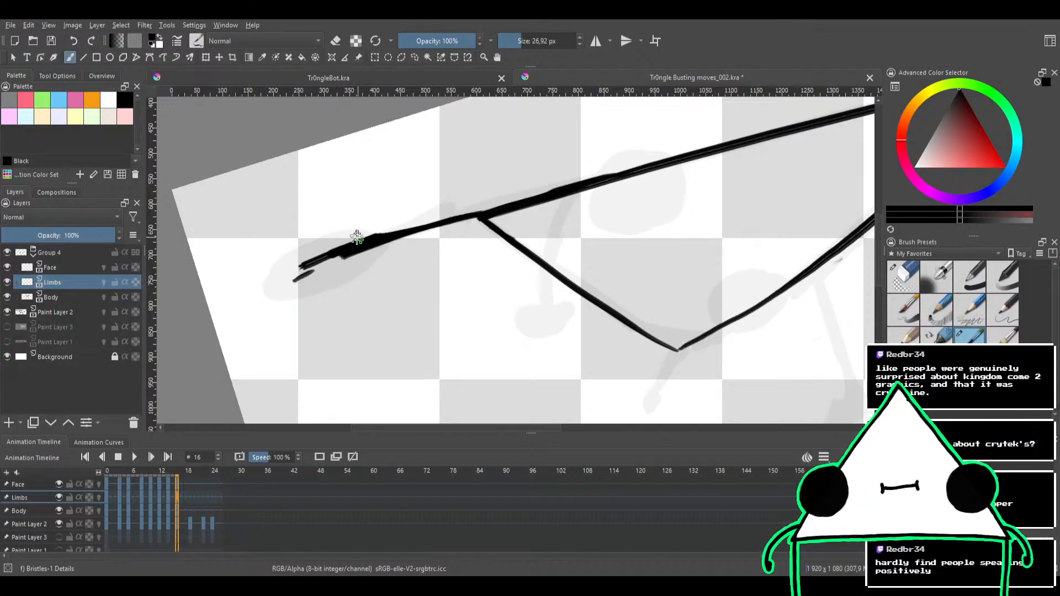
key("ctrl+z")
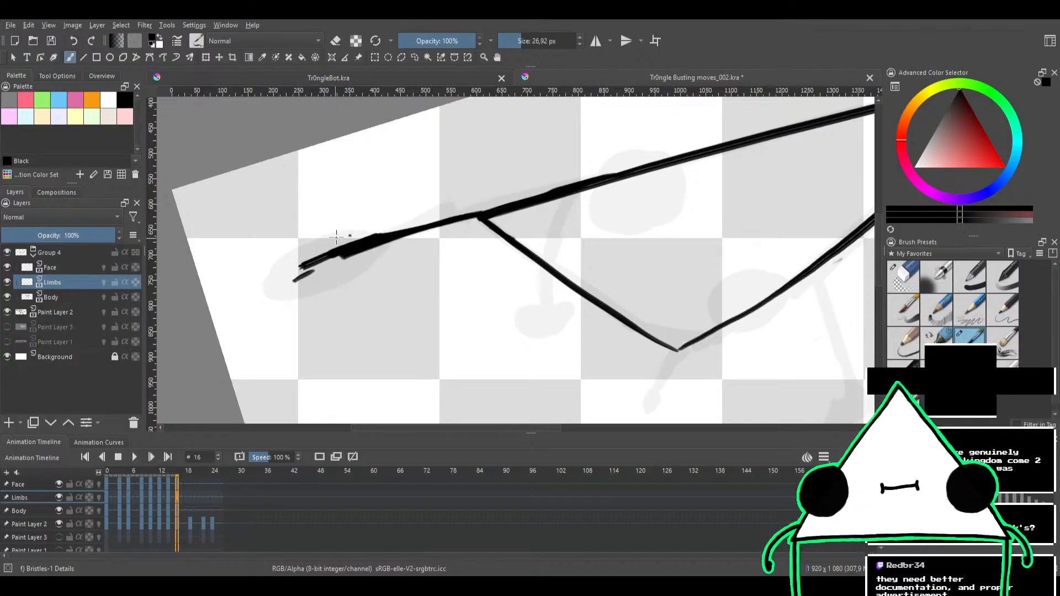
Outline the long oval end of that limb, fill it solid black and thicken the stem joining the body corner
left_click_drag(345, 227, 270, 268)
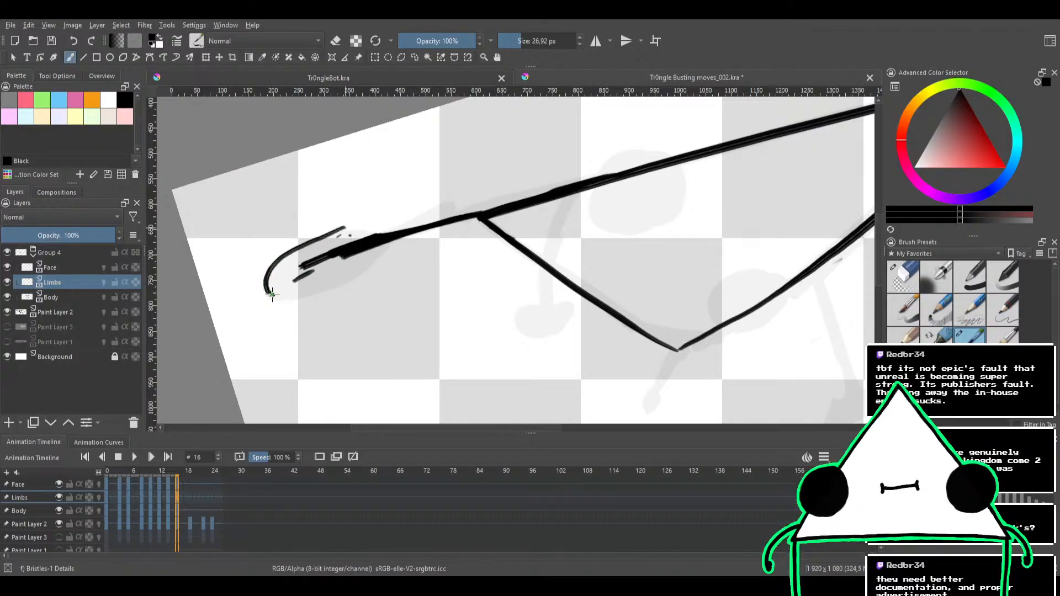
key("ctrl+z")
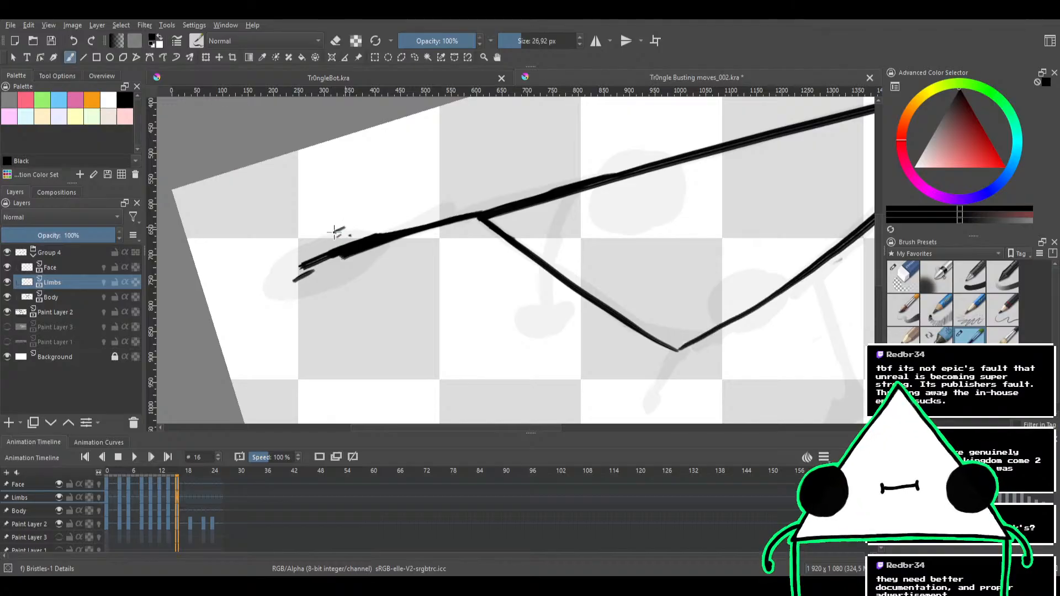
mouse_move(343, 228)
left_mouse_down()
mouse_move(279, 257)
mouse_move(264, 283)
left_mouse_up()
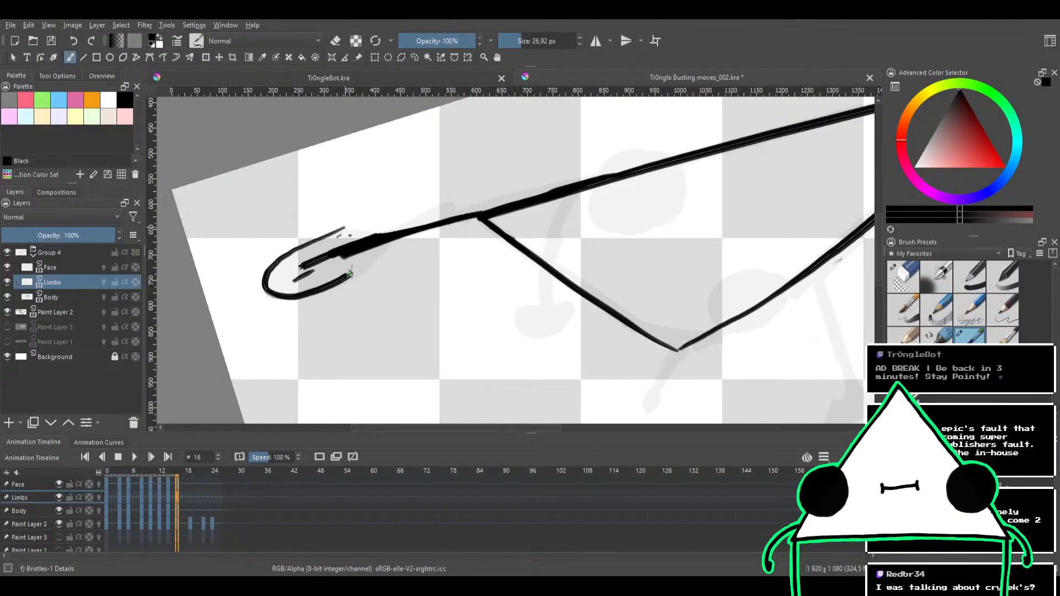
left_click_drag(349, 234, 331, 255)
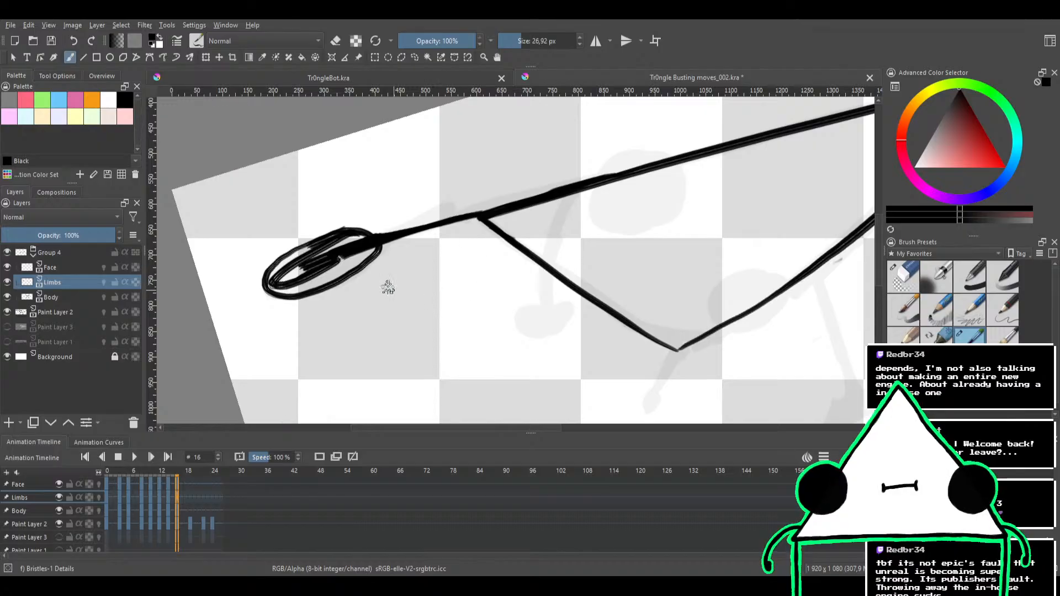
mouse_move(342, 260)
left_mouse_down()
mouse_move(290, 284)
mouse_move(288, 262)
mouse_move(332, 245)
mouse_move(355, 251)
mouse_move(296, 286)
mouse_move(346, 245)
mouse_move(317, 275)
mouse_move(283, 287)
mouse_move(276, 278)
mouse_move(306, 256)
mouse_move(327, 260)
mouse_move(315, 274)
mouse_move(280, 286)
mouse_move(306, 252)
mouse_move(348, 238)
mouse_move(365, 246)
mouse_move(361, 255)
mouse_move(424, 225)
mouse_move(370, 251)
mouse_move(478, 222)
mouse_move(414, 245)
mouse_move(475, 223)
mouse_move(432, 239)
mouse_move(466, 228)
mouse_move(401, 227)
mouse_move(422, 216)
mouse_move(380, 236)
mouse_move(436, 222)
left_mouse_up()
key("e")
key("e")
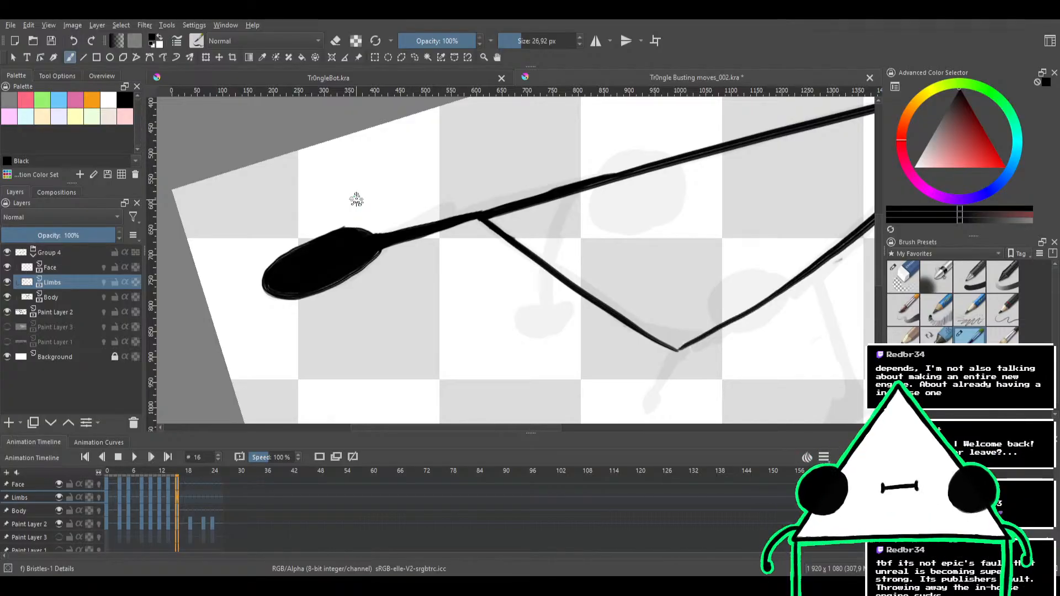
Trim the rough outer edges of the filled oval with the eraser
key("e")
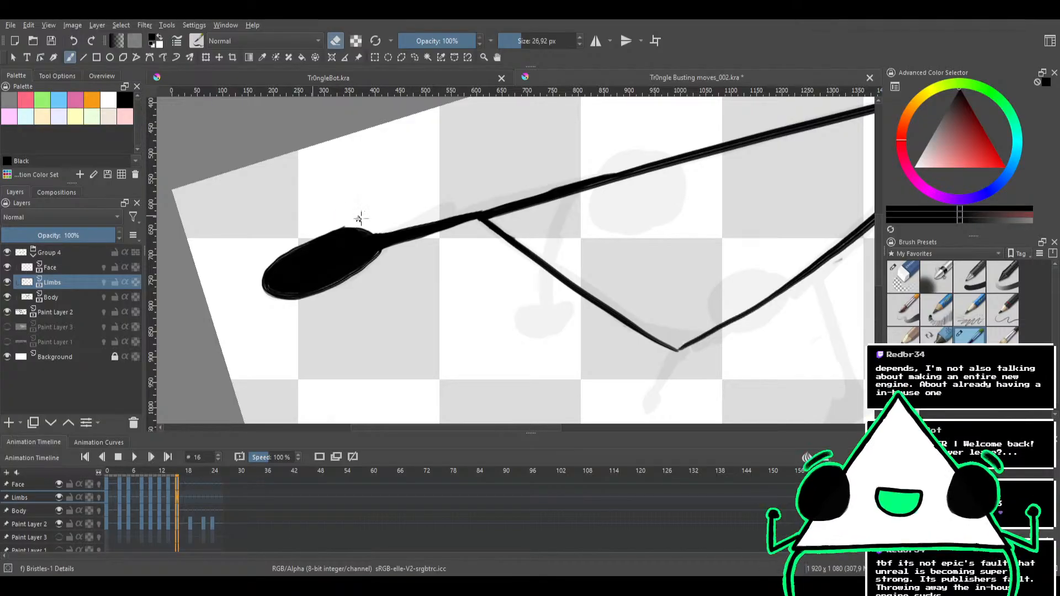
mouse_move(363, 222)
left_mouse_down()
mouse_move(304, 235)
mouse_move(381, 228)
mouse_move(336, 226)
mouse_move(380, 212)
mouse_move(364, 191)
mouse_move(374, 185)
mouse_move(369, 212)
left_mouse_up()
left_click_drag(368, 265, 339, 260)
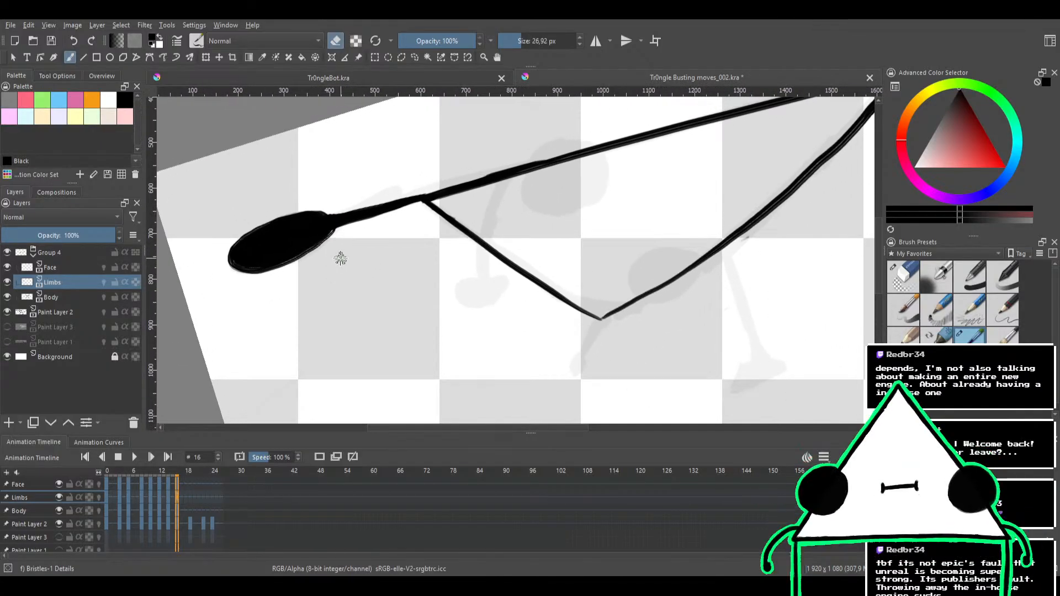
Ink the curved limb that runs from the body's long edge across the short edge, building it up with overlapping strokes
mouse_move(467, 249)
left_mouse_down()
mouse_move(414, 295)
mouse_move(497, 248)
mouse_move(482, 239)
mouse_move(504, 236)
mouse_move(492, 231)
mouse_move(464, 280)
mouse_move(406, 267)
left_mouse_up()
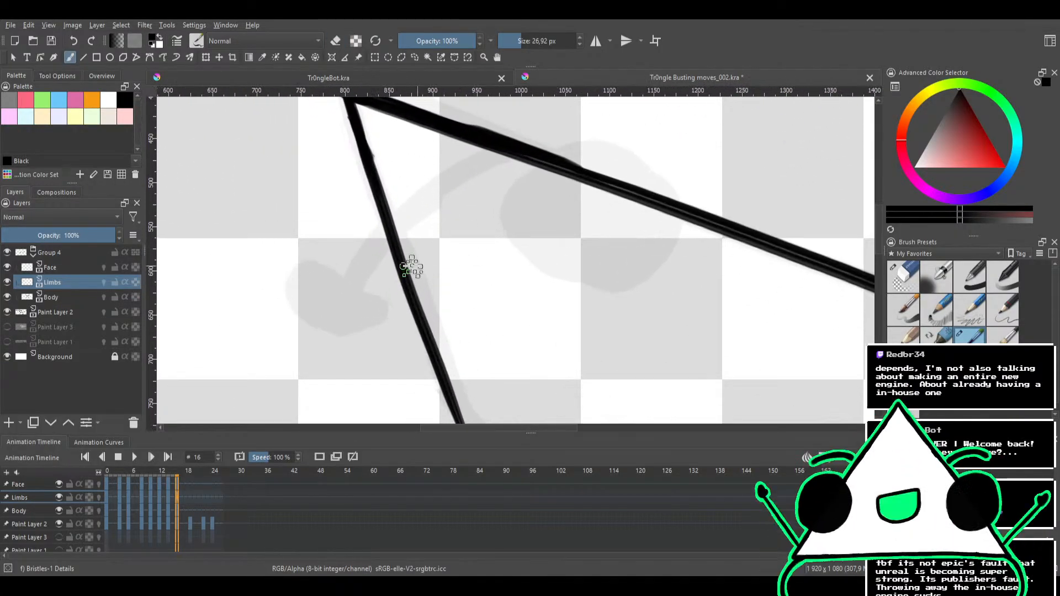
left_click_drag(350, 293, 455, 182)
key("ctrl+z")
left_click_drag(341, 295, 472, 172)
left_click_drag(383, 246, 505, 154)
left_click_drag(458, 182, 513, 147)
mouse_move(414, 200)
left_mouse_down()
mouse_move(482, 153)
mouse_move(435, 180)
mouse_move(338, 292)
left_mouse_up()
left_click_drag(373, 253, 348, 282)
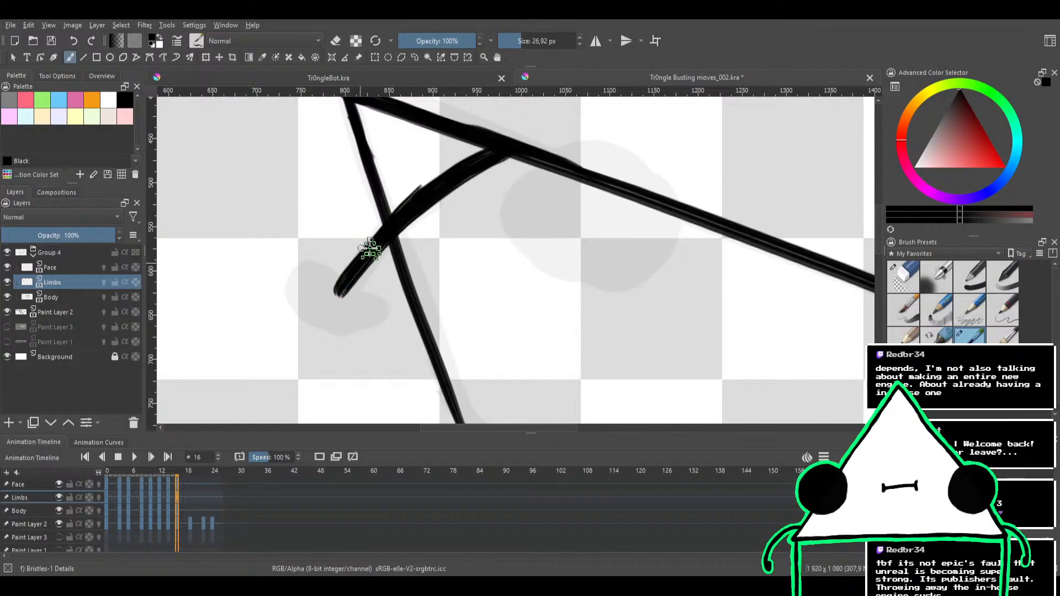
Smooth the sides of the curved limb by erasing its stray stroke edges
key("e")
mouse_move(399, 196)
left_mouse_down()
mouse_move(422, 178)
mouse_move(398, 190)
left_mouse_up()
left_click_drag(426, 225, 448, 160)
mouse_move(430, 154)
left_mouse_down()
mouse_move(362, 201)
mouse_move(400, 242)
mouse_move(393, 290)
mouse_move(347, 300)
mouse_move(377, 273)
mouse_move(392, 295)
mouse_move(346, 308)
mouse_move(360, 279)
mouse_move(377, 297)
mouse_move(342, 304)
mouse_move(365, 280)
mouse_move(392, 292)
mouse_move(378, 310)
mouse_move(363, 301)
mouse_move(402, 281)
mouse_move(411, 289)
mouse_move(377, 315)
mouse_move(402, 271)
mouse_move(420, 266)
mouse_move(384, 281)
left_mouse_up()
scroll(387, 232, "down", 3)
key("e")
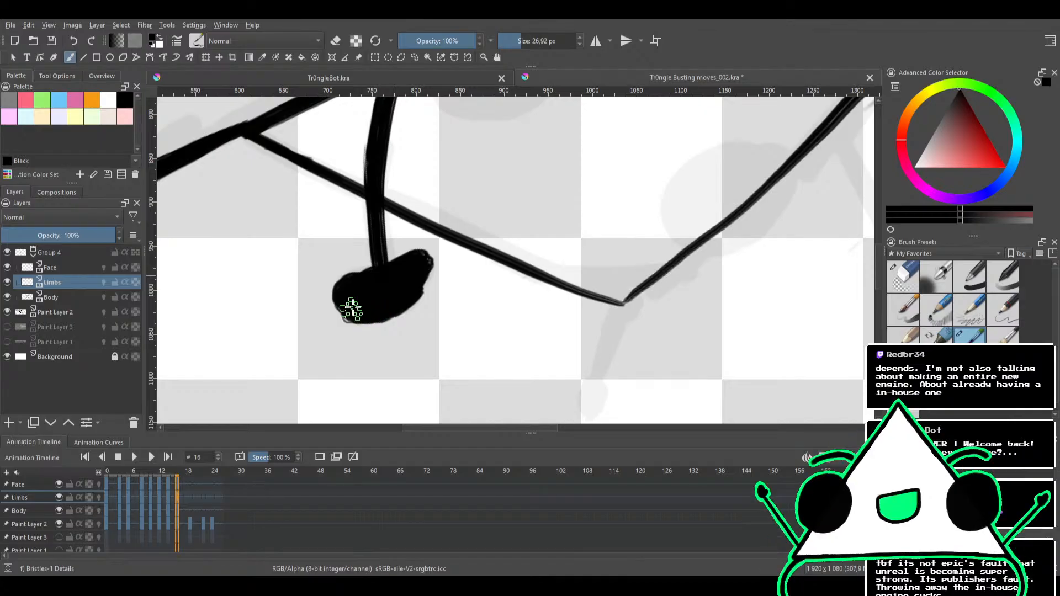
Undo the blob at the curved limb's end and repaint it as a solid rounded shape with a small side bump
key("ctrl+z")
key("ctrl+z")
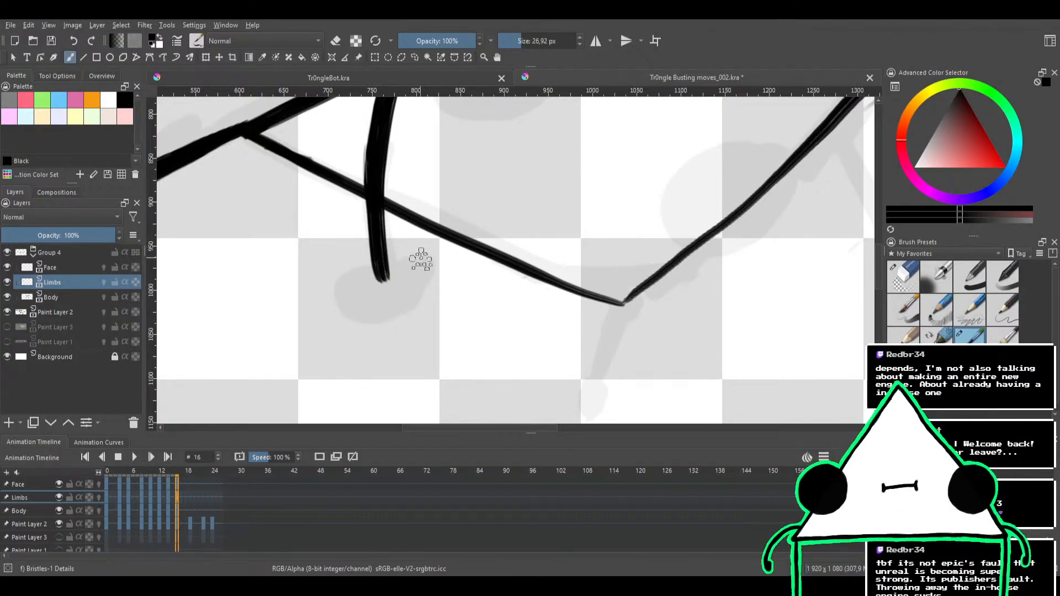
left_click_drag(421, 259, 432, 260)
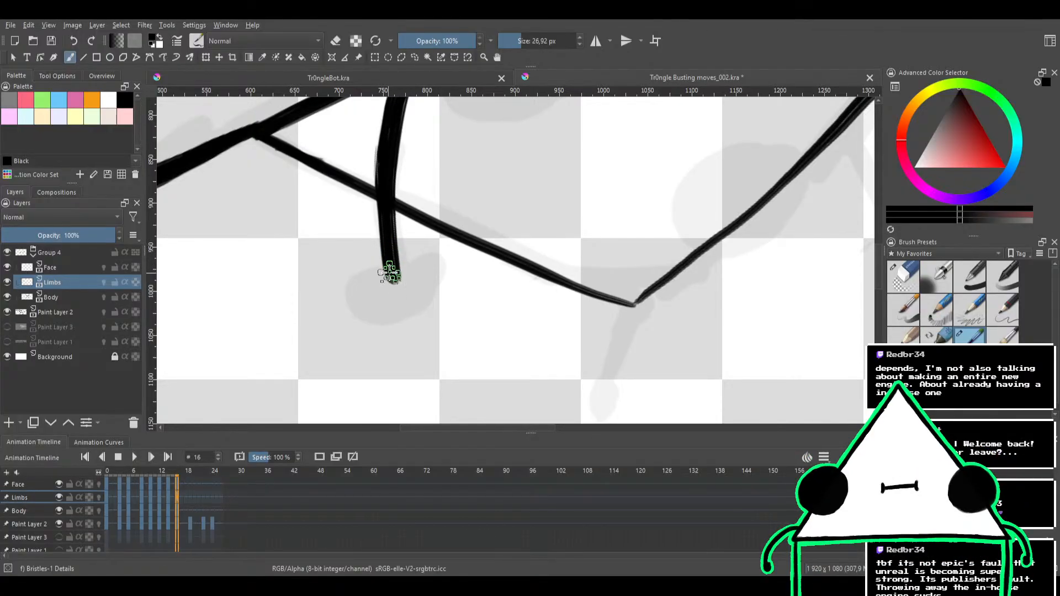
mouse_move(390, 267)
left_mouse_down()
mouse_move(362, 286)
mouse_move(396, 285)
mouse_move(359, 302)
mouse_move(380, 278)
mouse_move(382, 295)
mouse_move(353, 295)
mouse_move(373, 282)
mouse_move(378, 292)
mouse_move(356, 308)
mouse_move(360, 288)
mouse_move(351, 294)
mouse_move(396, 310)
mouse_move(363, 303)
mouse_move(423, 295)
mouse_move(376, 300)
mouse_move(421, 294)
mouse_move(377, 315)
mouse_move(428, 286)
mouse_move(395, 312)
mouse_move(427, 268)
mouse_move(387, 304)
mouse_move(409, 274)
mouse_move(418, 280)
mouse_move(398, 300)
mouse_move(392, 292)
mouse_move(409, 280)
mouse_move(433, 275)
mouse_move(411, 283)
mouse_move(418, 251)
mouse_move(408, 255)
mouse_move(435, 248)
mouse_move(405, 270)
mouse_move(438, 267)
mouse_move(422, 267)
mouse_move(436, 269)
mouse_move(428, 281)
mouse_move(357, 326)
left_mouse_up()
key("e")
key("e")
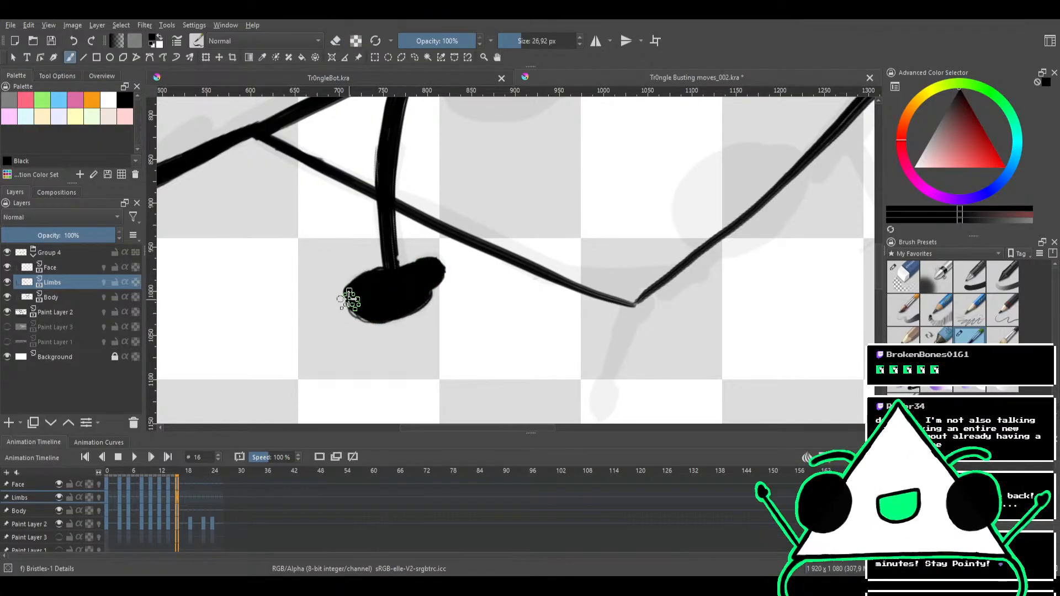
mouse_move(388, 262)
left_mouse_down()
mouse_move(391, 251)
mouse_move(366, 284)
mouse_move(382, 283)
left_mouse_up()
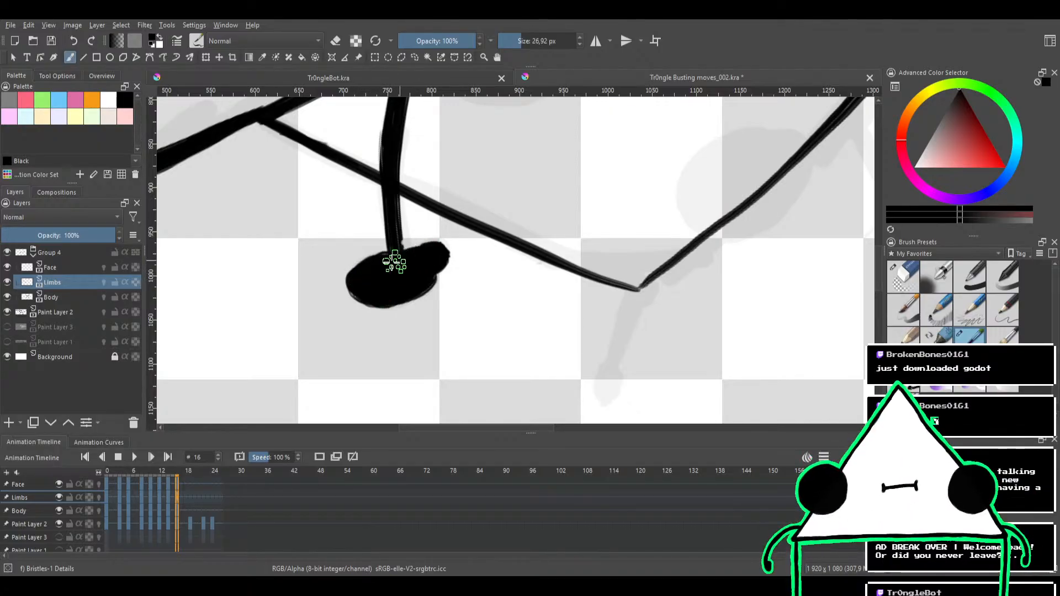
Ink the short, thick limb stem extending outward from the body's other short-edge corner
left_click_drag(452, 178, 415, 204)
mouse_move(474, 262)
left_mouse_down()
mouse_move(406, 199)
mouse_move(397, 154)
left_mouse_up()
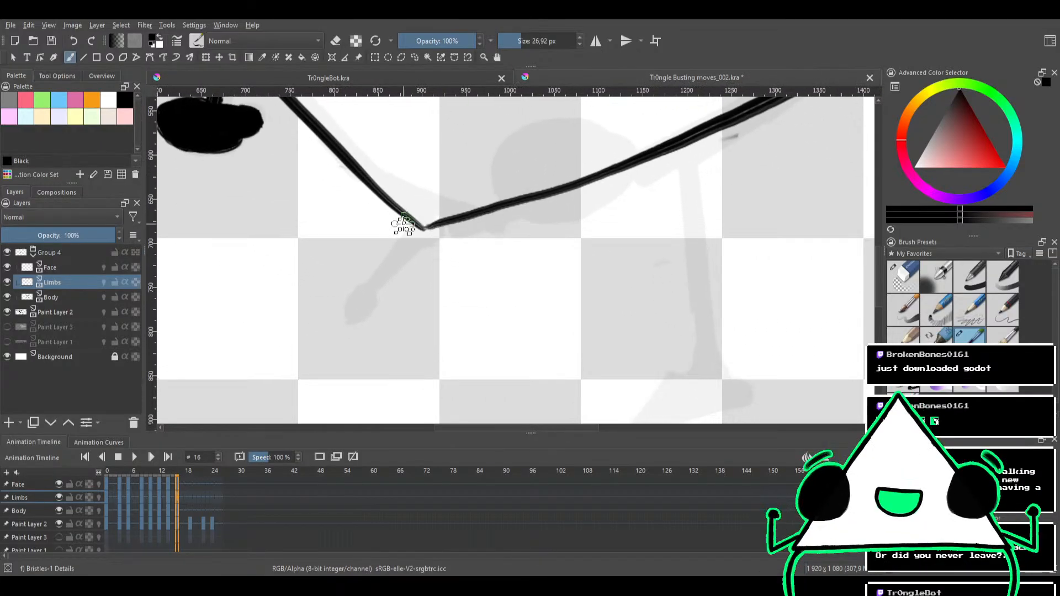
left_click_drag(427, 234, 385, 270)
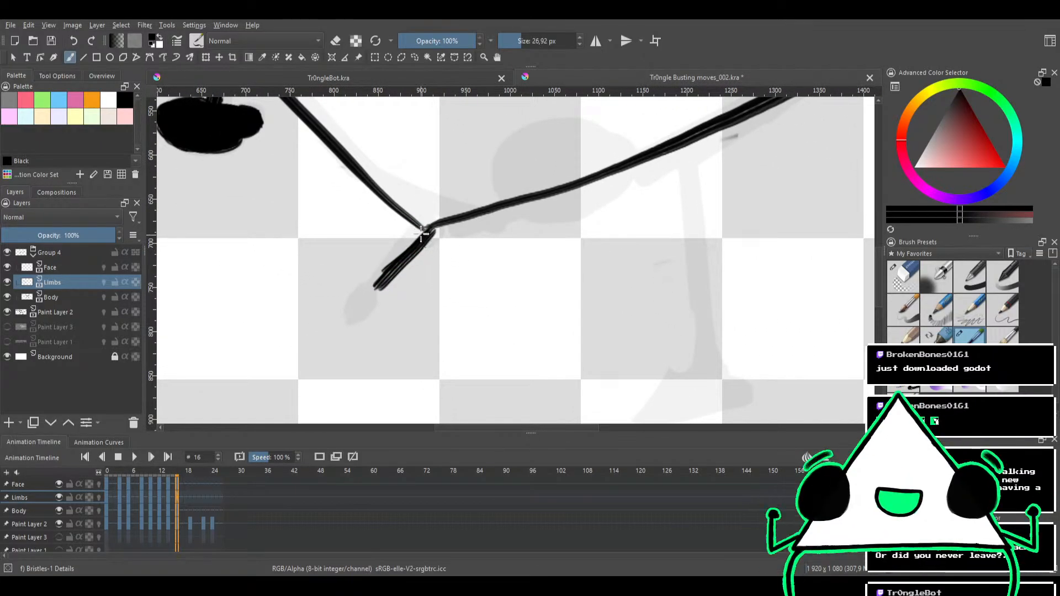
mouse_move(426, 231)
left_mouse_down()
mouse_move(389, 265)
mouse_move(414, 227)
mouse_move(376, 282)
mouse_move(412, 229)
mouse_move(375, 282)
mouse_move(401, 244)
left_mouse_up()
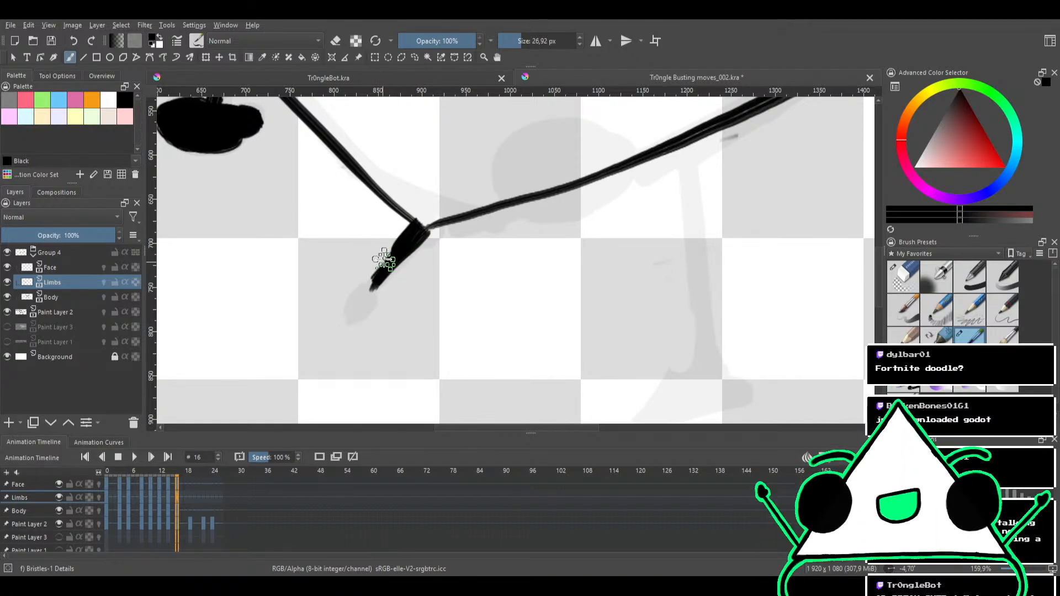
Reduce the brush size to 19.16 px and ink the short limb's small rounded end
left_click_drag(367, 297, 362, 309)
key("ctrl+z")
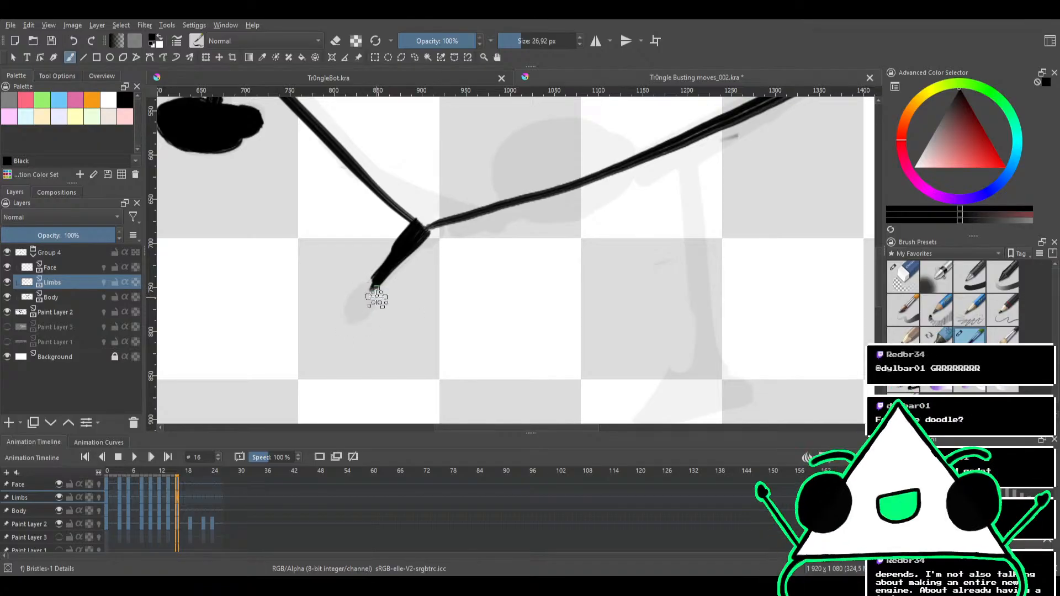
key("bracketleft")
key("bracketleft")
key("bracketleft")
left_click_drag(368, 280, 350, 313)
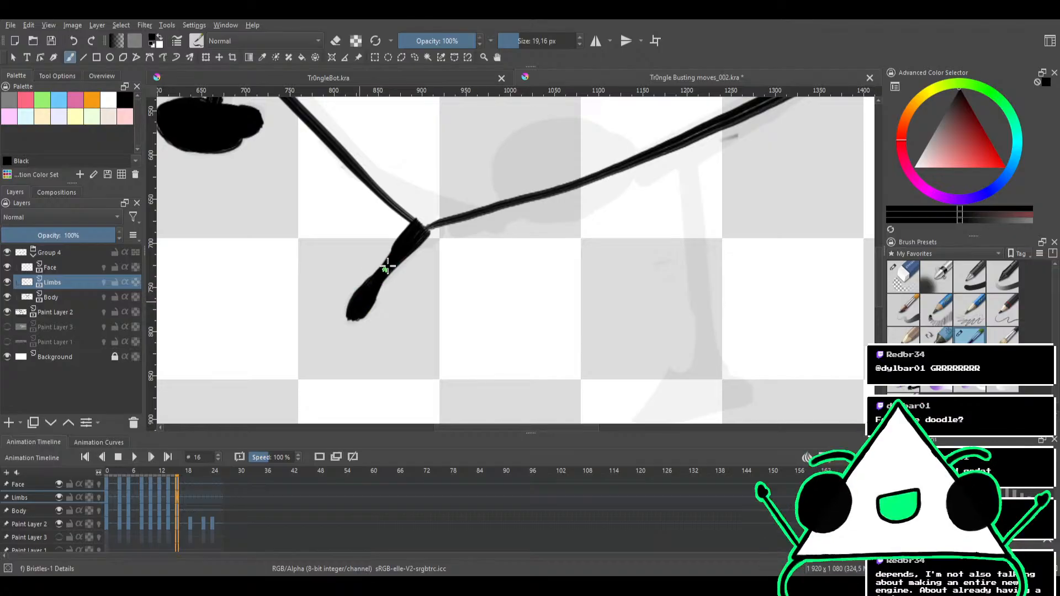
Slim the short limb's stem and clean up its join with the body corner using the eraser
mouse_move(400, 241)
left_mouse_down()
mouse_move(376, 279)
mouse_move(421, 184)
left_mouse_up()
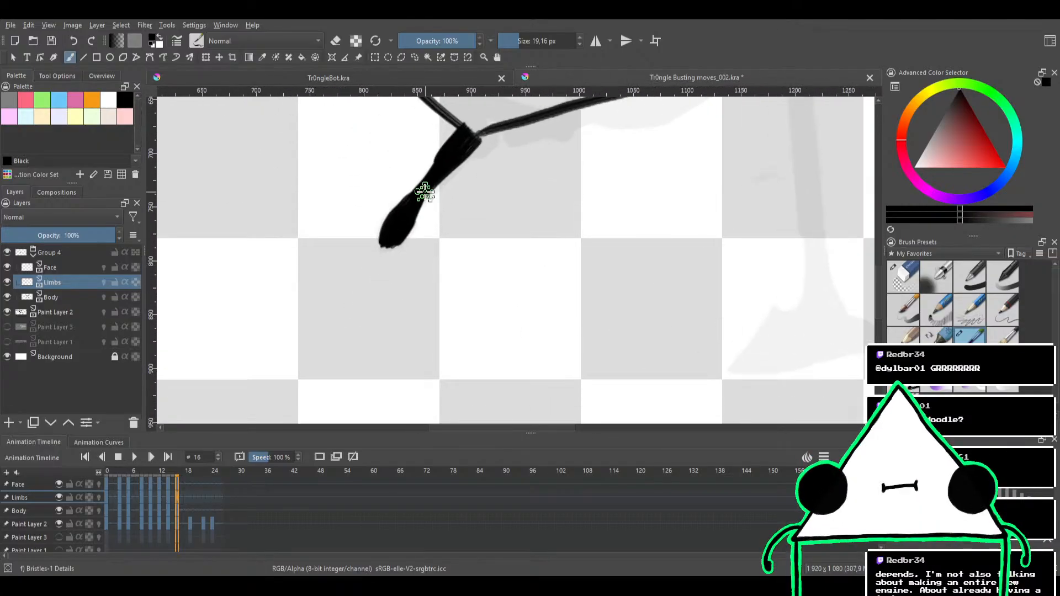
key("e")
mouse_move(446, 135)
left_mouse_down()
mouse_move(413, 199)
mouse_move(443, 205)
mouse_move(414, 246)
mouse_move(448, 208)
left_mouse_up()
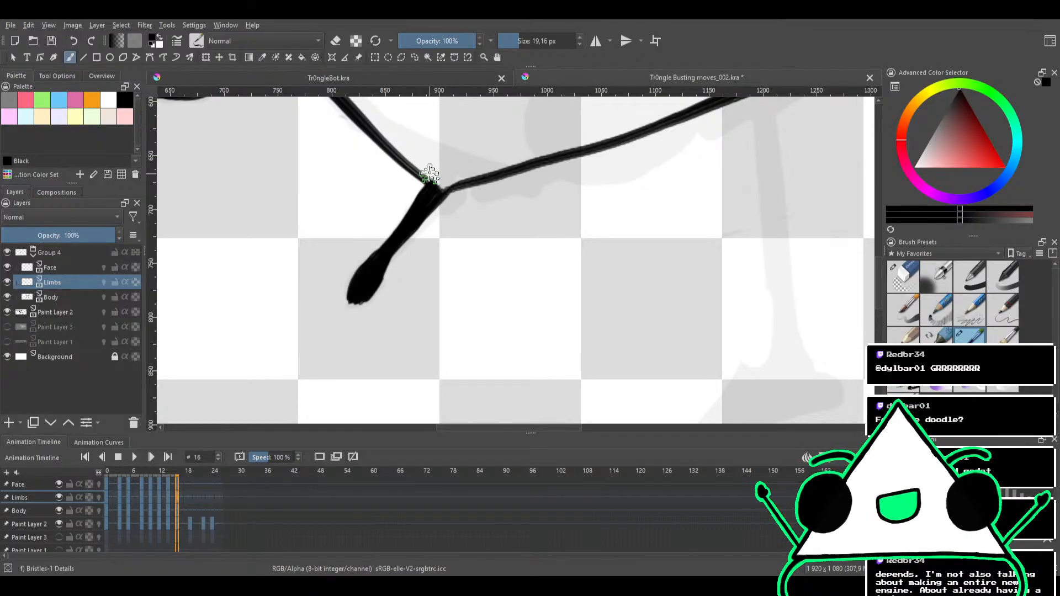
Touch up the short limb's join with the body corner and smooth the edges of its stem and rounded end
mouse_move(466, 242)
left_mouse_down()
mouse_move(491, 274)
mouse_move(492, 223)
mouse_move(471, 240)
mouse_move(467, 211)
left_mouse_up()
key("e")
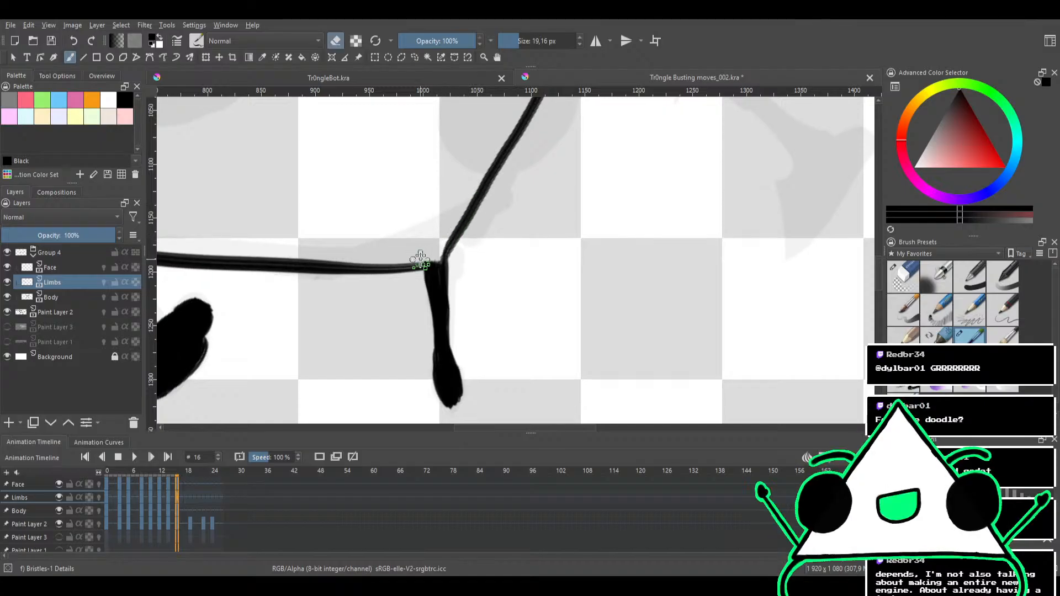
key("e")
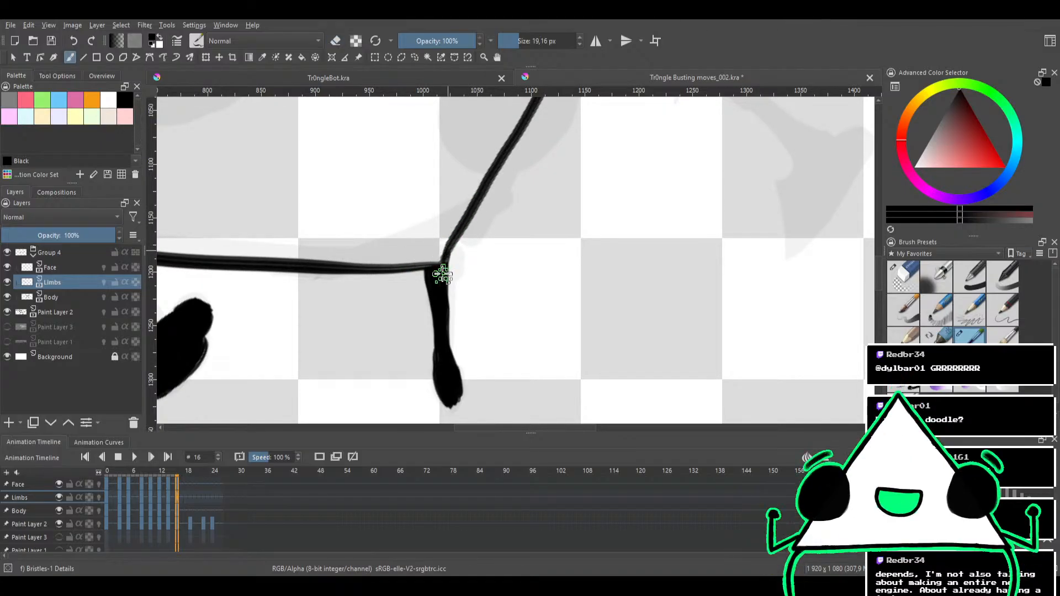
scroll(441, 282, "down", 3)
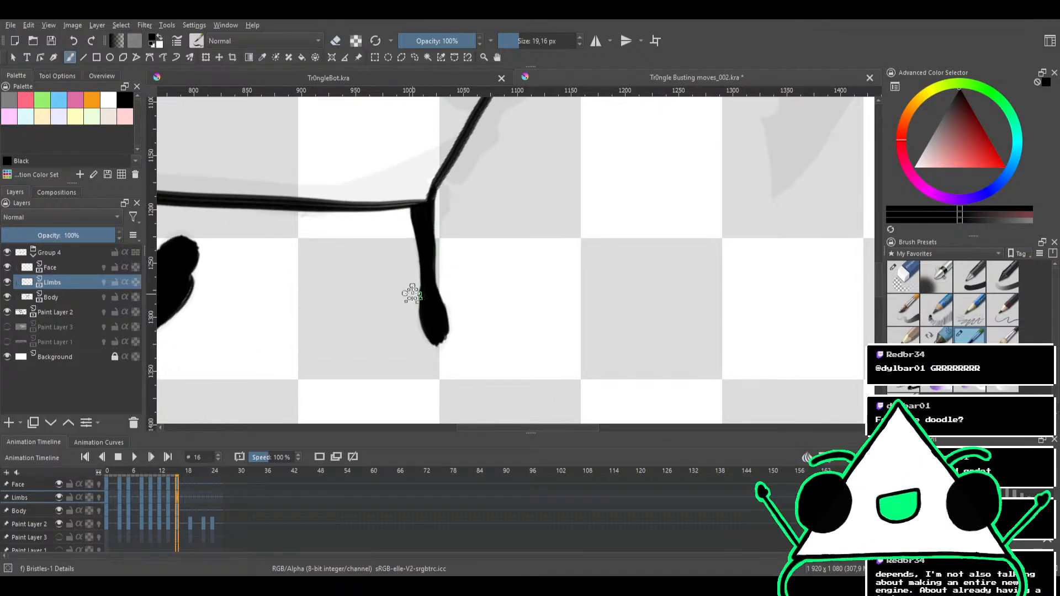
key("e")
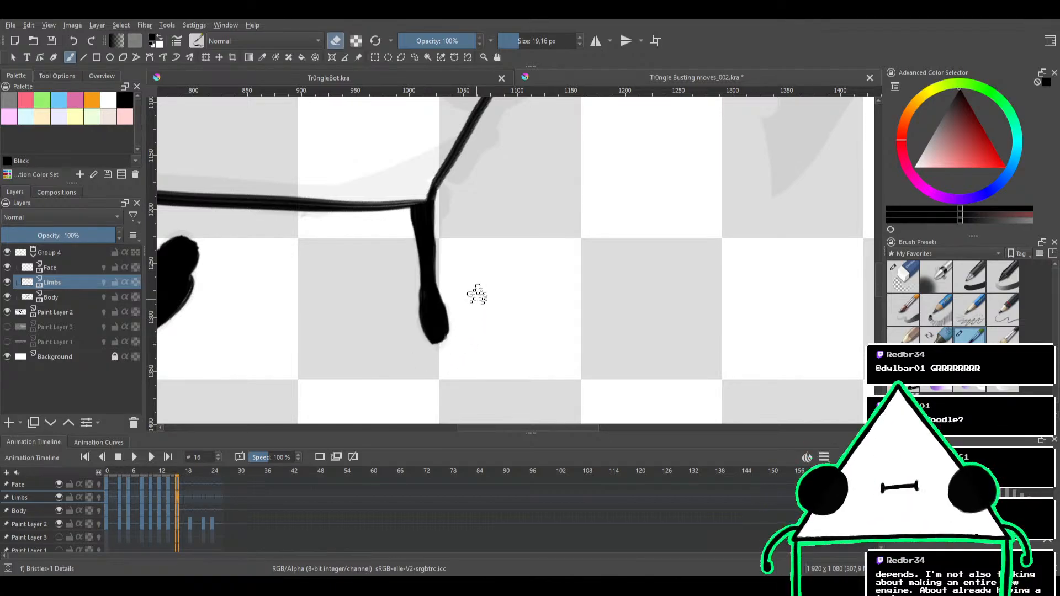
Ink the remaining leg's straight stem outward from the body's curved long edge, following the rough sketch
mouse_move(480, 237)
left_mouse_down()
mouse_move(445, 291)
mouse_move(498, 295)
mouse_move(513, 251)
mouse_move(492, 250)
mouse_move(481, 287)
mouse_move(473, 221)
mouse_move(421, 309)
mouse_move(407, 257)
mouse_move(344, 343)
mouse_move(473, 224)
left_mouse_up()
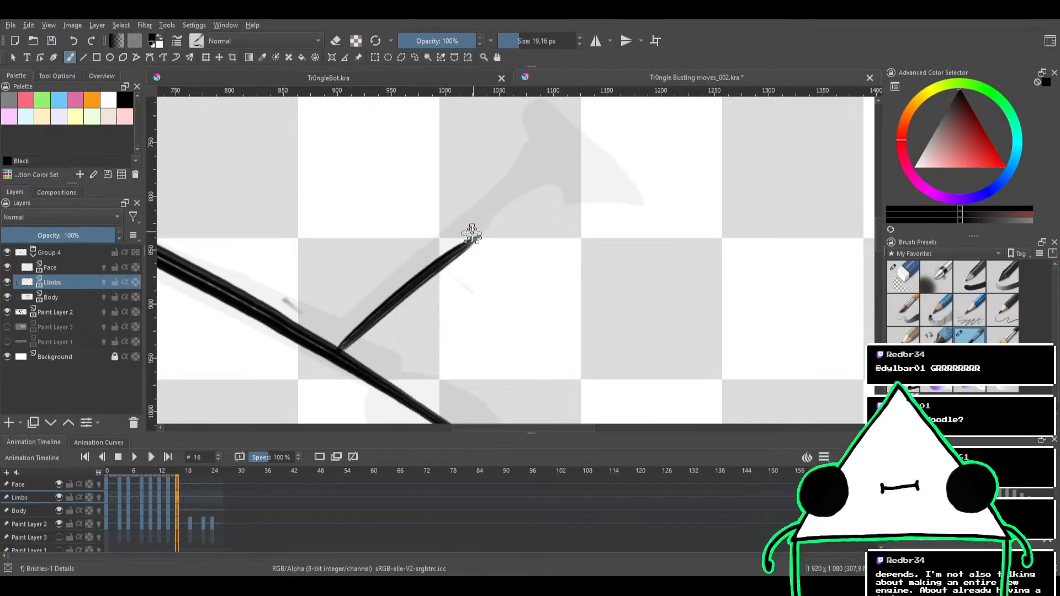
key("ctrl+z")
left_click_drag(338, 346, 529, 181)
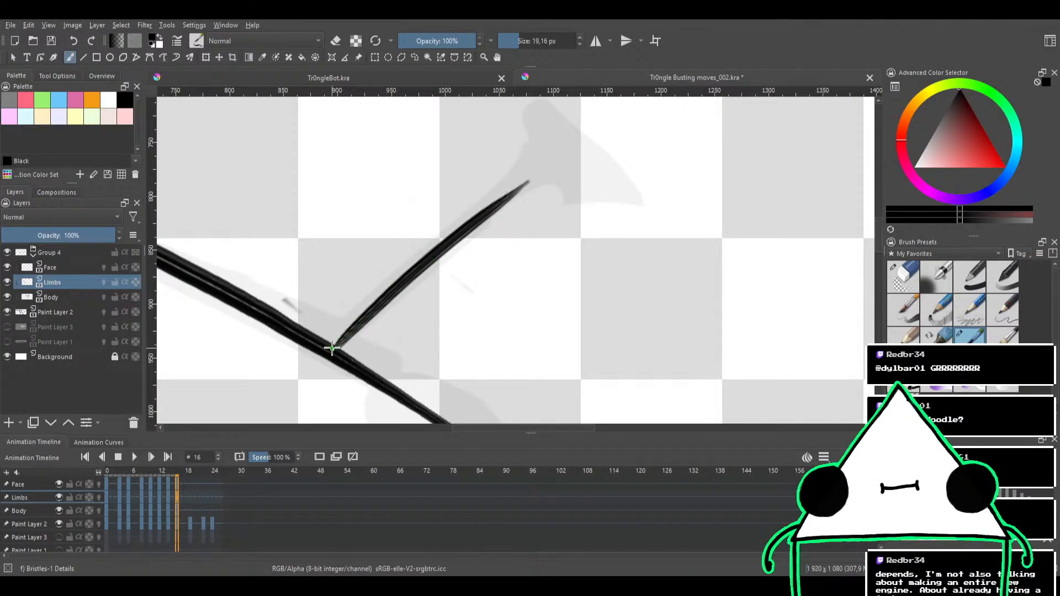
left_click_drag(334, 347, 466, 218)
key("ctrl+z")
left_click_drag(338, 346, 493, 207)
left_click_drag(378, 313, 530, 174)
left_click_drag(447, 253, 552, 165)
left_click_drag(491, 208, 566, 158)
Trim the stem's tip and ink the leg's foot as a solid wedge shape
key("e")
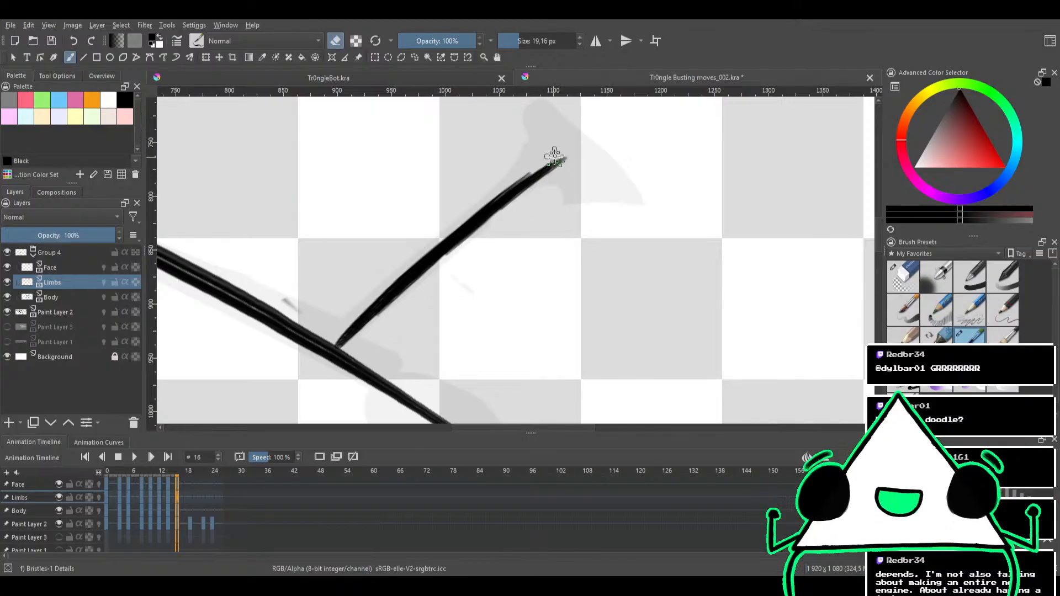
mouse_move(549, 173)
left_mouse_down()
mouse_move(534, 214)
mouse_move(565, 217)
mouse_move(569, 193)
mouse_move(539, 215)
left_mouse_up()
key("e")
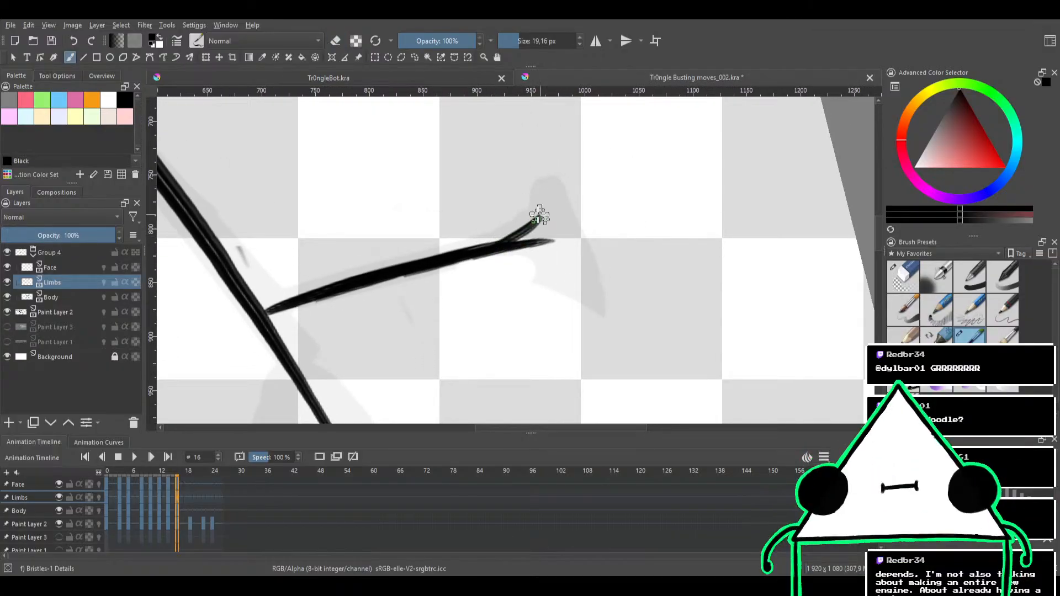
left_click_drag(485, 250, 541, 206)
mouse_move(512, 240)
left_mouse_down()
mouse_move(539, 205)
mouse_move(527, 234)
mouse_move(541, 195)
mouse_move(535, 242)
mouse_move(541, 201)
mouse_move(598, 204)
mouse_move(583, 253)
mouse_move(512, 252)
mouse_move(554, 232)
mouse_move(494, 265)
mouse_move(465, 265)
mouse_move(444, 338)
left_mouse_up()
mouse_move(465, 269)
left_mouse_down()
mouse_move(452, 320)
mouse_move(492, 304)
mouse_move(462, 317)
mouse_move(478, 317)
mouse_move(560, 260)
mouse_move(496, 305)
mouse_move(534, 262)
mouse_move(493, 284)
mouse_move(455, 318)
mouse_move(472, 273)
mouse_move(519, 260)
mouse_move(489, 283)
mouse_move(550, 265)
left_mouse_up()
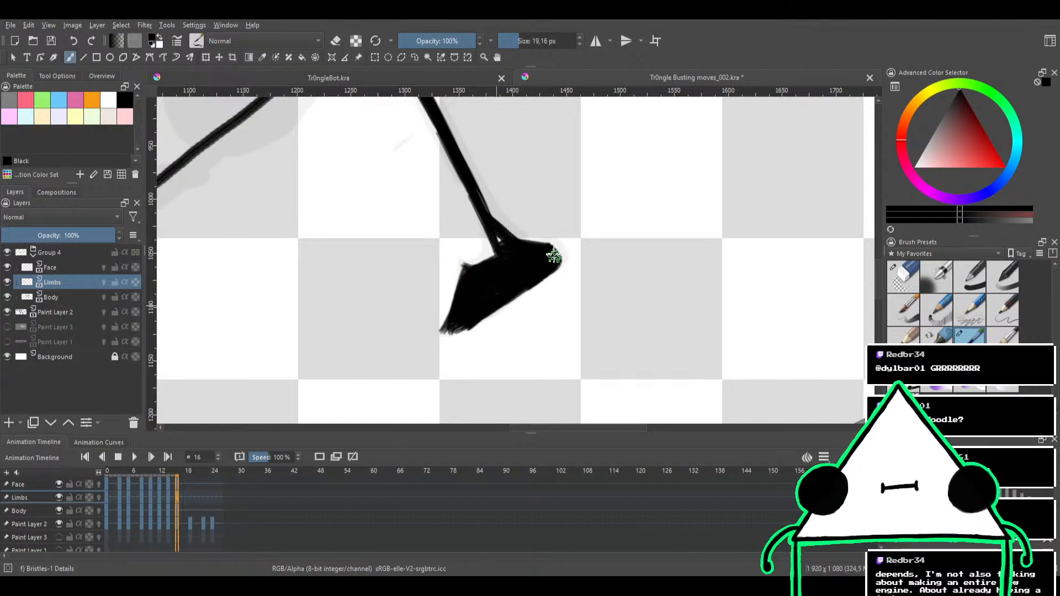
Clean up the wedge foot's outline with the eraser and fill the gap where the stem meets the foot
key("e")
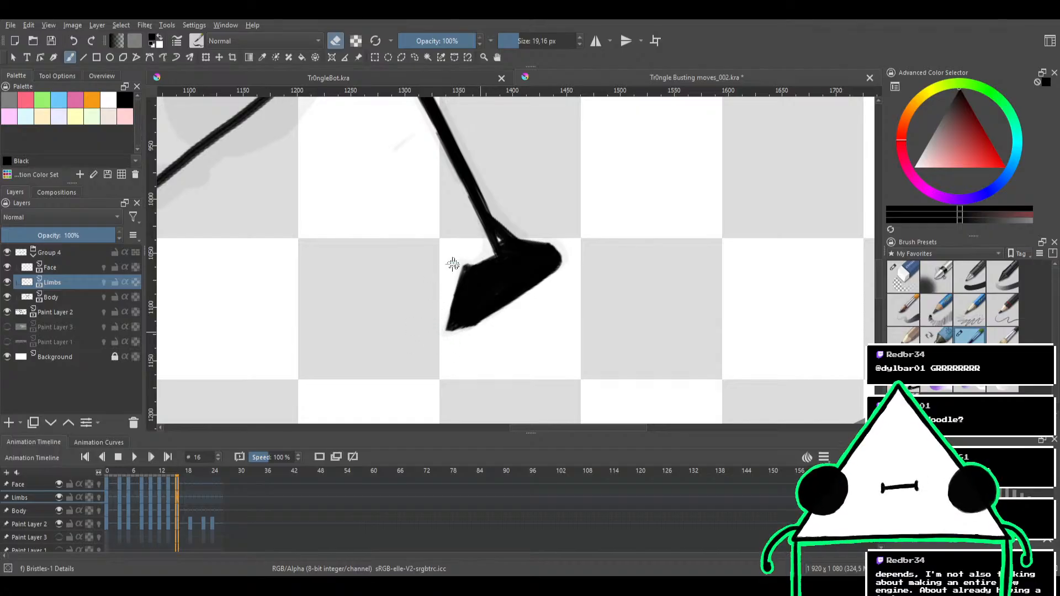
mouse_move(452, 264)
left_mouse_down()
mouse_move(499, 234)
mouse_move(503, 242)
left_mouse_up()
key("ctrl+z")
left_click_drag(530, 189, 585, 280)
left_click_drag(584, 238, 503, 287)
key("e")
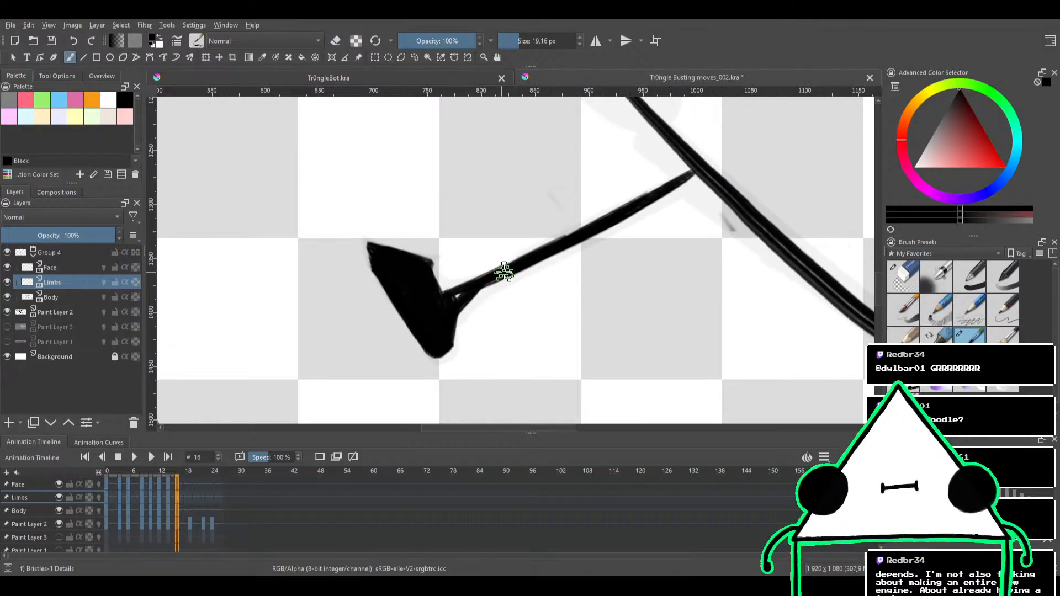
mouse_move(449, 315)
left_mouse_down()
mouse_move(505, 269)
mouse_move(448, 312)
mouse_move(546, 251)
mouse_move(441, 312)
mouse_move(551, 250)
left_mouse_up()
key("e")
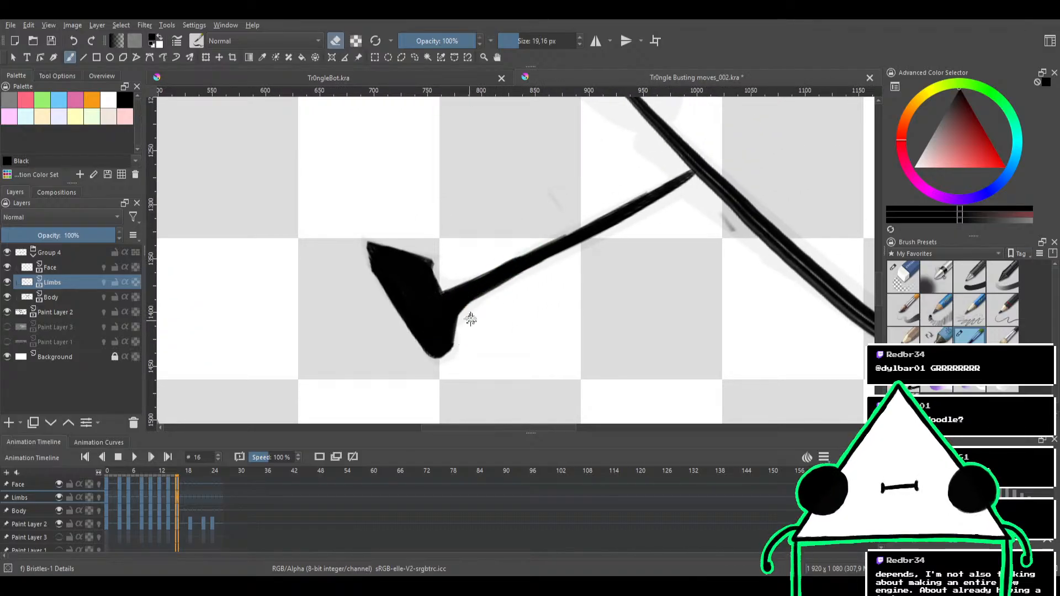
Slim and smooth the leg stem's edges between the foot and the body
left_click_drag(480, 244, 485, 286)
left_click_drag(512, 246, 467, 315)
left_click_drag(467, 315, 448, 267)
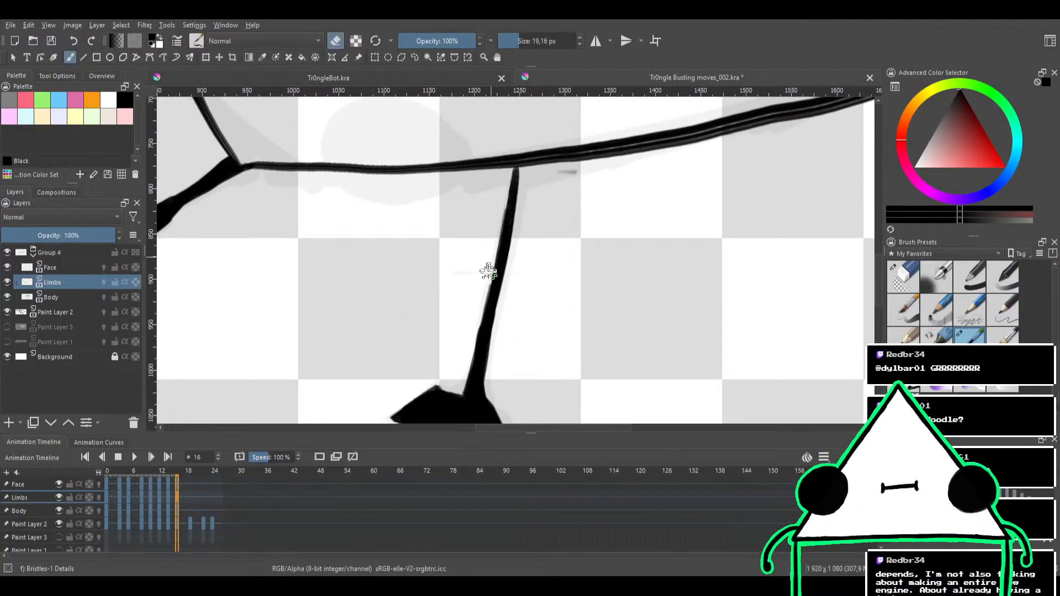
key("e")
mouse_move(484, 410)
left_mouse_down()
mouse_move(496, 277)
mouse_move(477, 359)
mouse_move(512, 163)
mouse_move(485, 231)
left_mouse_up()
key("ctrl+z")
left_click_drag(510, 212, 534, 206)
Refine the leg's join with the body's curved edge using the eraser and brush
key("e")
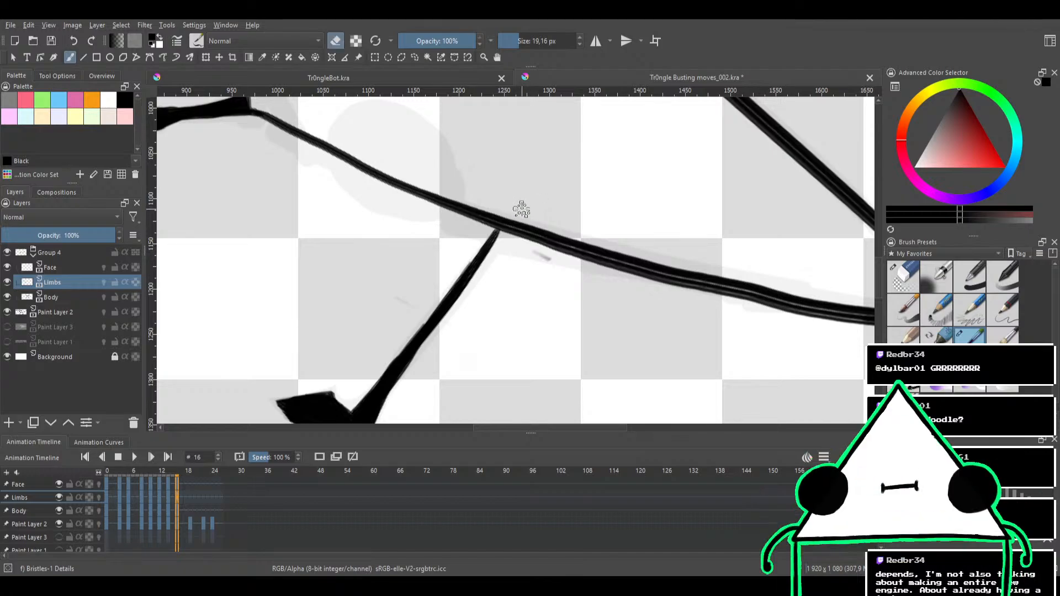
key("e")
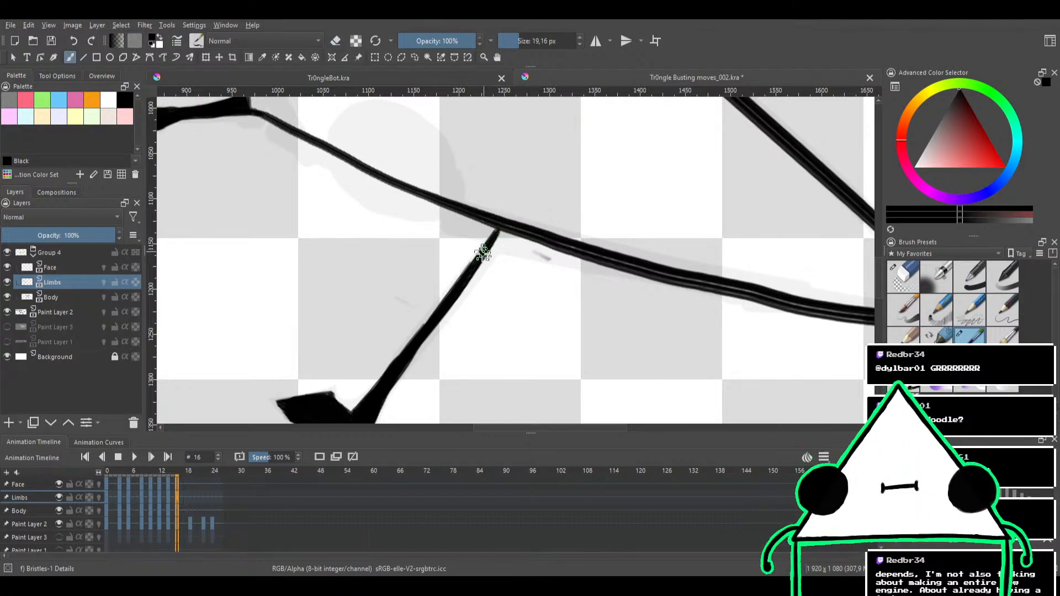
mouse_move(518, 197)
left_mouse_down()
mouse_move(513, 230)
mouse_move(519, 175)
mouse_move(452, 194)
mouse_move(491, 217)
mouse_move(537, 182)
mouse_move(527, 186)
left_mouse_up()
left_click_drag(497, 224, 506, 275)
left_click_drag(496, 245, 486, 207)
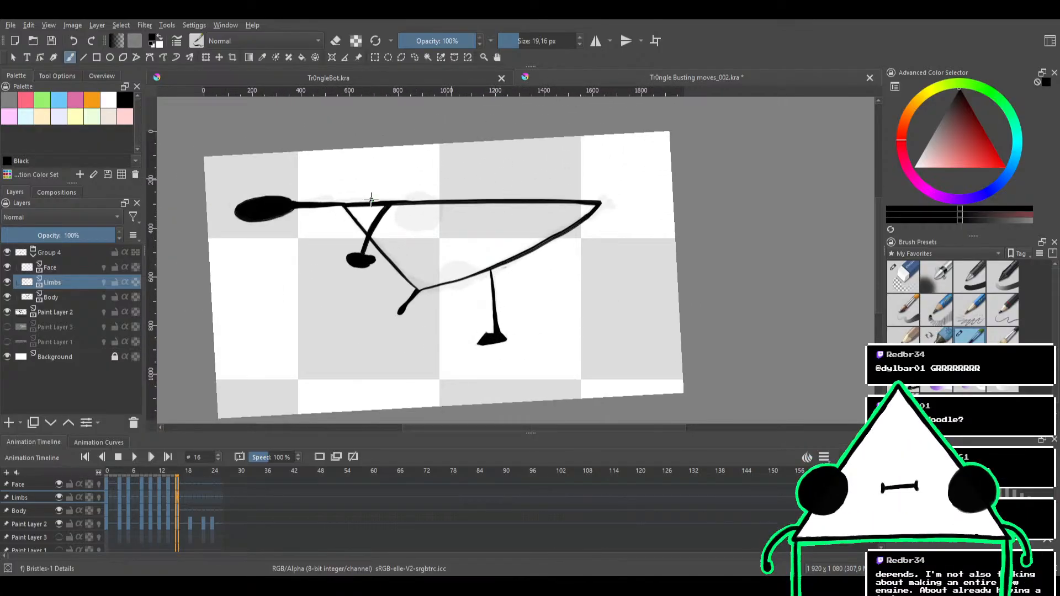
On the Face layer, paint the larger eye as a solid black circle over the body's long straight edge with a 28.24 px brush
left_click(68, 266)
left_click_drag(390, 222, 452, 181)
mouse_move(458, 182)
left_mouse_down()
mouse_move(464, 158)
mouse_move(488, 167)
mouse_move(443, 234)
mouse_move(465, 205)
mouse_move(477, 216)
mouse_move(463, 239)
mouse_move(442, 230)
mouse_move(507, 193)
mouse_move(495, 180)
mouse_move(445, 205)
left_mouse_up()
key("ctrl+z")
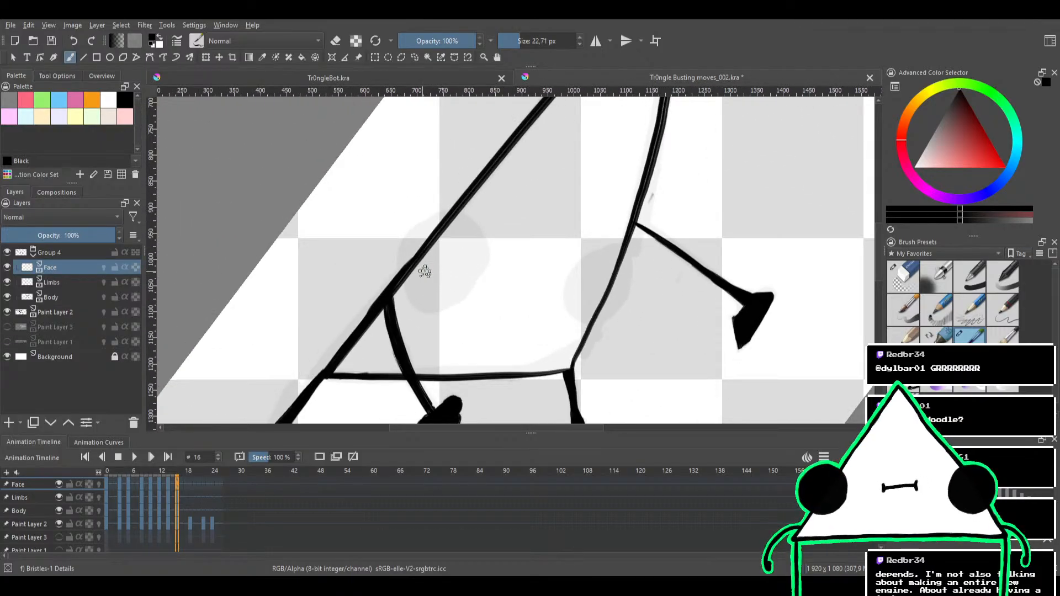
left_click_drag(447, 259, 445, 255)
key("ctrl+z")
mouse_move(427, 303)
left_mouse_down()
mouse_move(458, 290)
mouse_move(482, 256)
mouse_move(452, 228)
mouse_move(427, 235)
mouse_move(410, 268)
mouse_move(436, 299)
mouse_move(457, 232)
mouse_move(460, 274)
mouse_move(423, 293)
mouse_move(417, 251)
mouse_move(462, 228)
mouse_move(461, 272)
mouse_move(415, 277)
mouse_move(415, 259)
mouse_move(477, 259)
mouse_move(451, 290)
mouse_move(432, 281)
mouse_move(445, 273)
mouse_move(448, 236)
mouse_move(463, 266)
mouse_move(457, 281)
mouse_move(442, 244)
mouse_move(442, 297)
left_mouse_up()
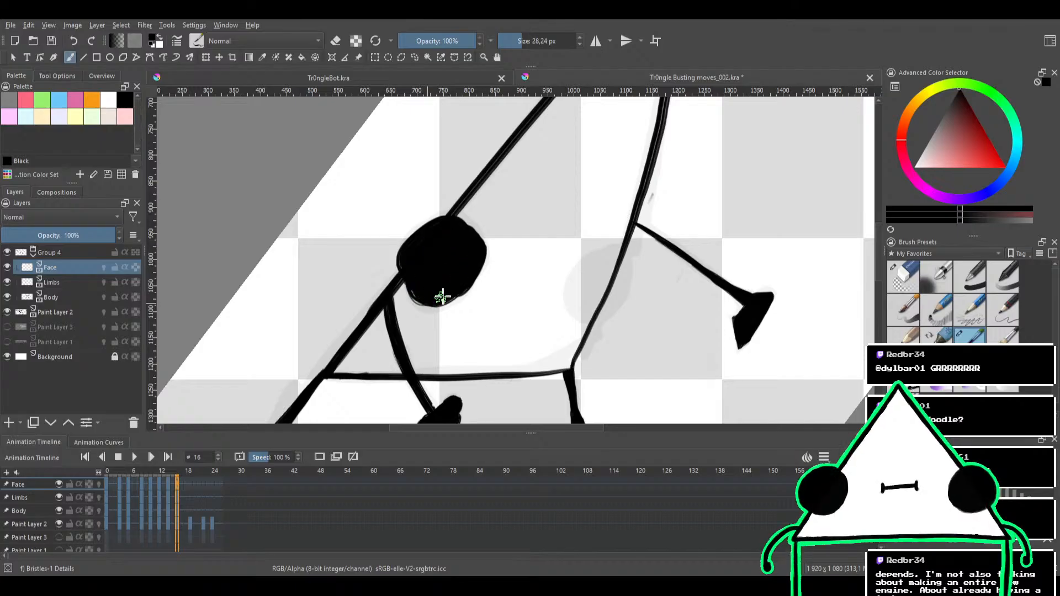
Round off the larger eye's outline by alternately erasing and repainting its edges
key("e")
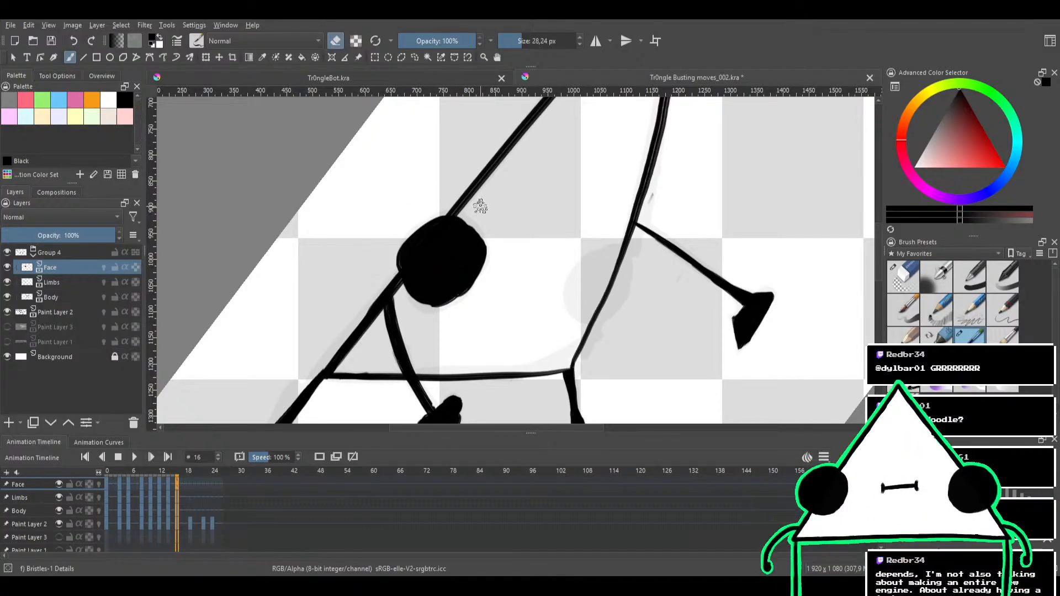
mouse_move(509, 253)
left_mouse_down()
mouse_move(488, 235)
mouse_move(423, 225)
mouse_move(416, 261)
mouse_move(418, 223)
left_mouse_up()
key("e")
left_click_drag(372, 271, 361, 280)
key("e")
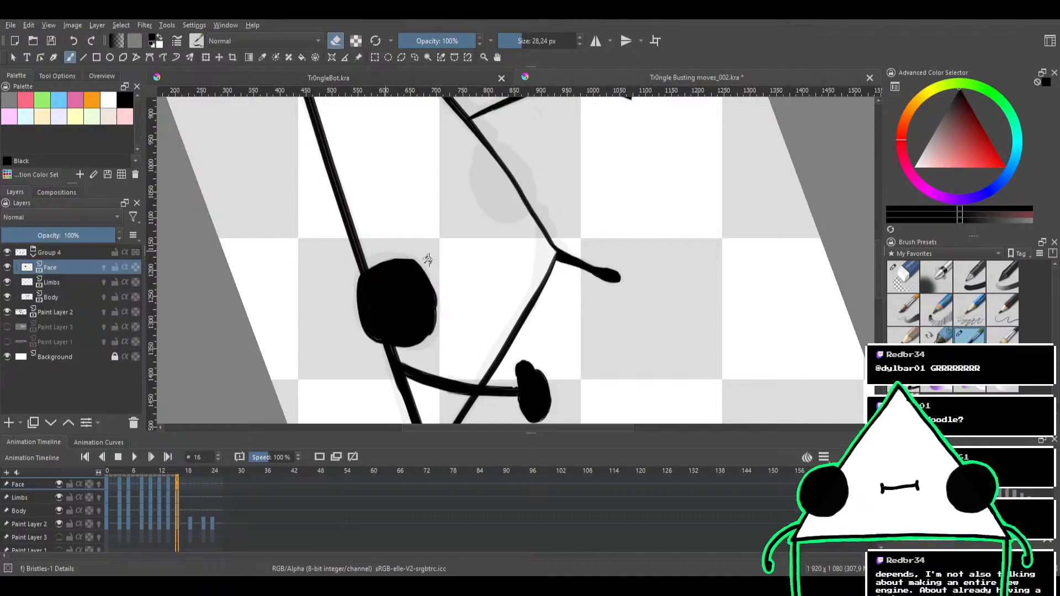
left_click_drag(436, 247, 418, 225)
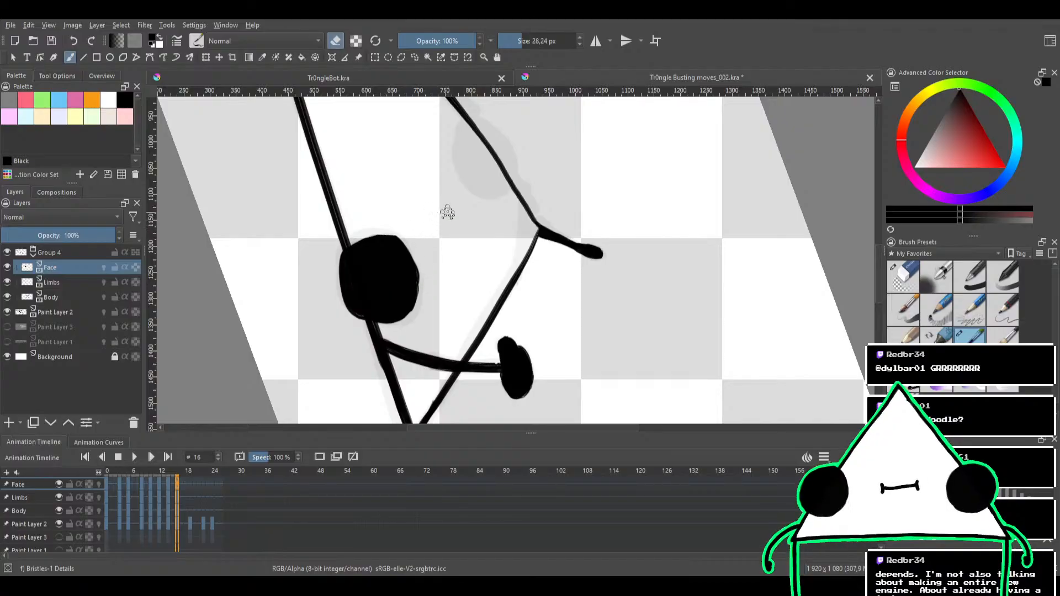
left_click_drag(447, 213, 467, 256)
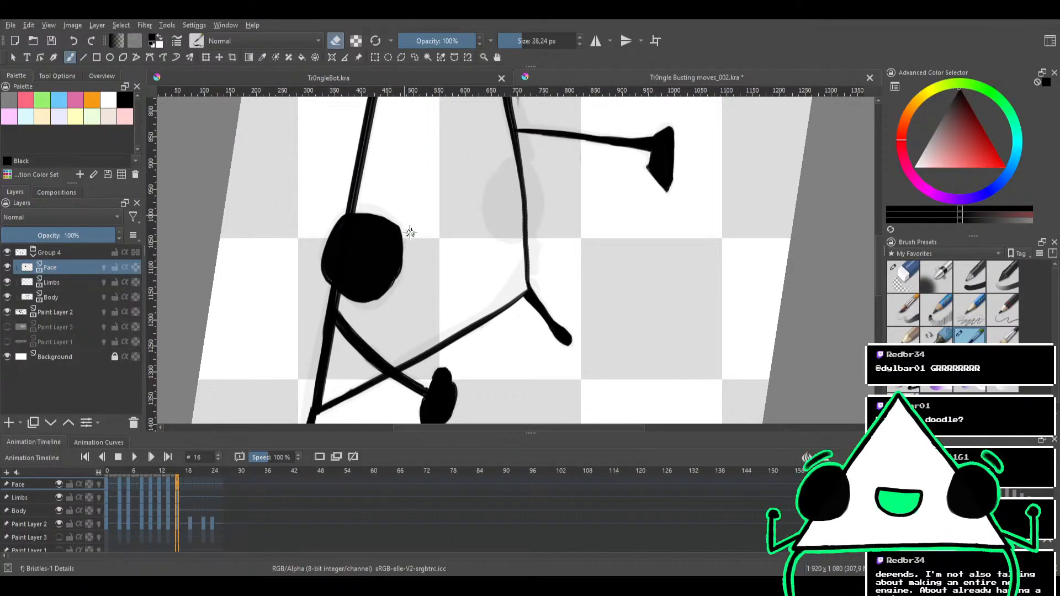
mouse_move(410, 225)
left_mouse_down()
mouse_move(418, 248)
mouse_move(435, 206)
mouse_move(472, 234)
mouse_move(492, 200)
mouse_move(381, 252)
mouse_move(432, 230)
mouse_move(404, 287)
mouse_move(388, 228)
mouse_move(429, 255)
mouse_move(399, 284)
mouse_move(382, 283)
mouse_move(403, 240)
left_mouse_up()
Paint the smaller eye as a solid black circle over the body's curved edge near the short limb
key("e")
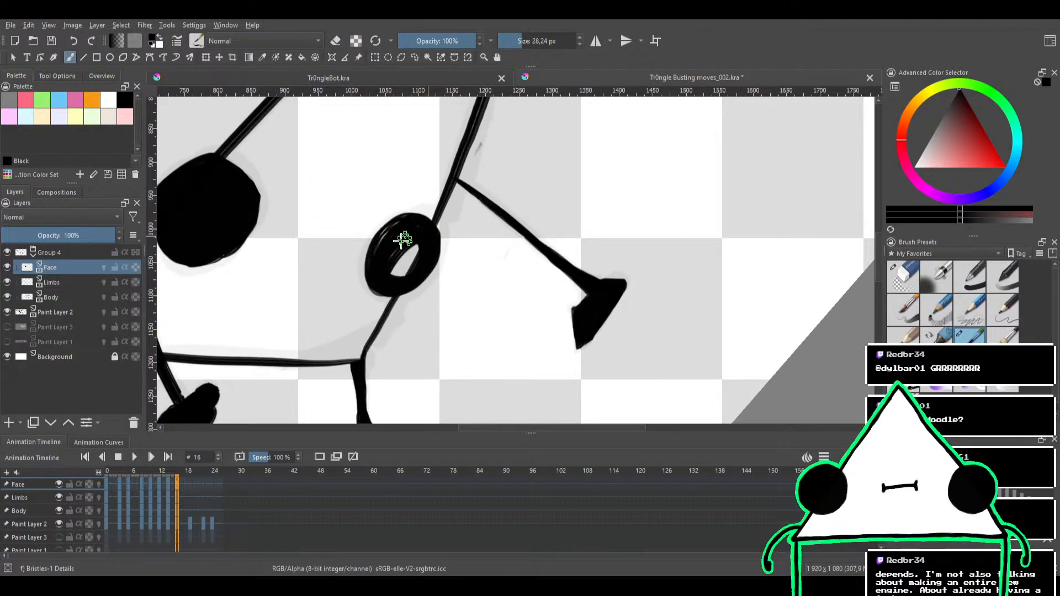
mouse_move(404, 282)
left_mouse_down()
mouse_move(375, 270)
mouse_move(406, 224)
left_mouse_up()
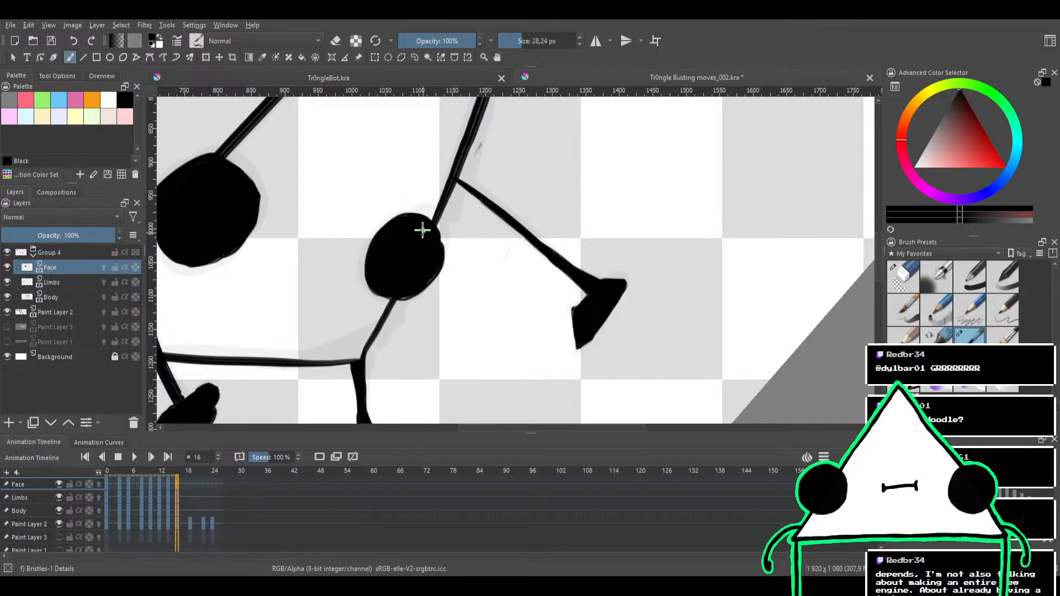
scroll(438, 208, "down", 5)
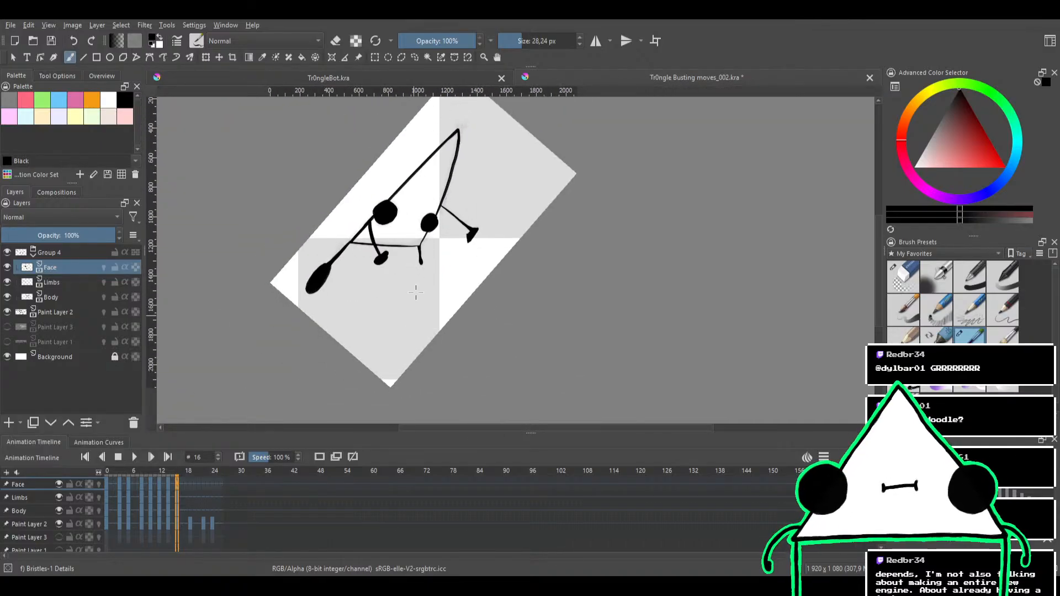
Play back the animation to check the inked frames, then stop playback
left_click(136, 456)
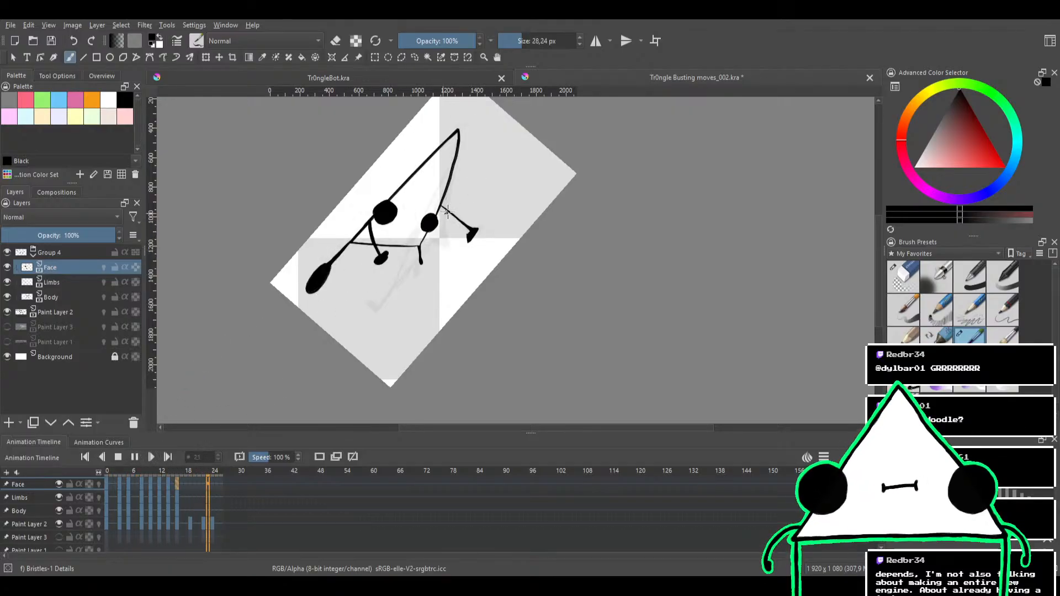
left_click_drag(498, 173, 538, 224)
left_click_drag(551, 183, 534, 302)
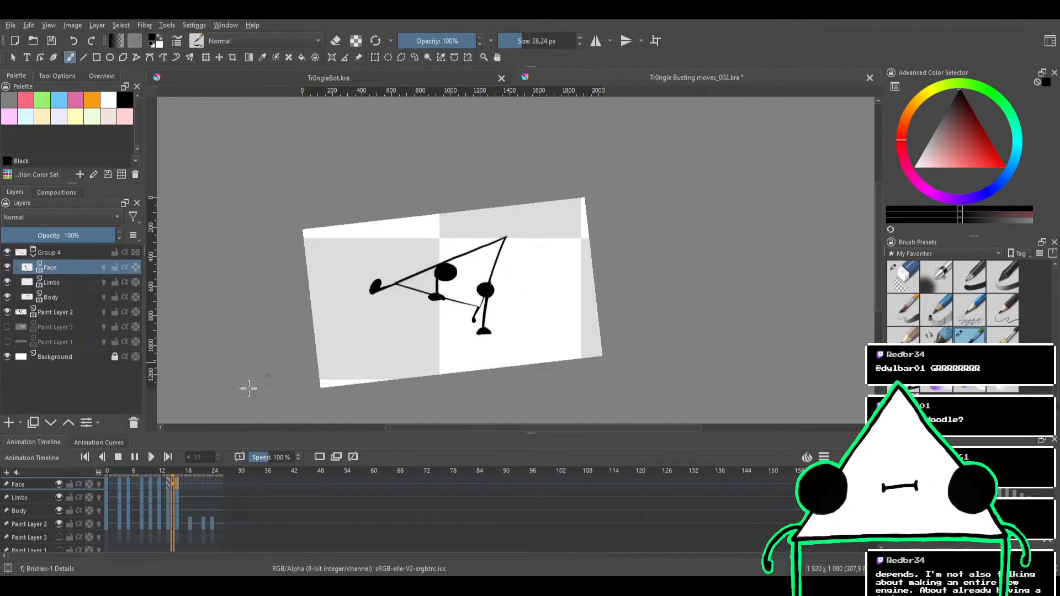
left_click(118, 457)
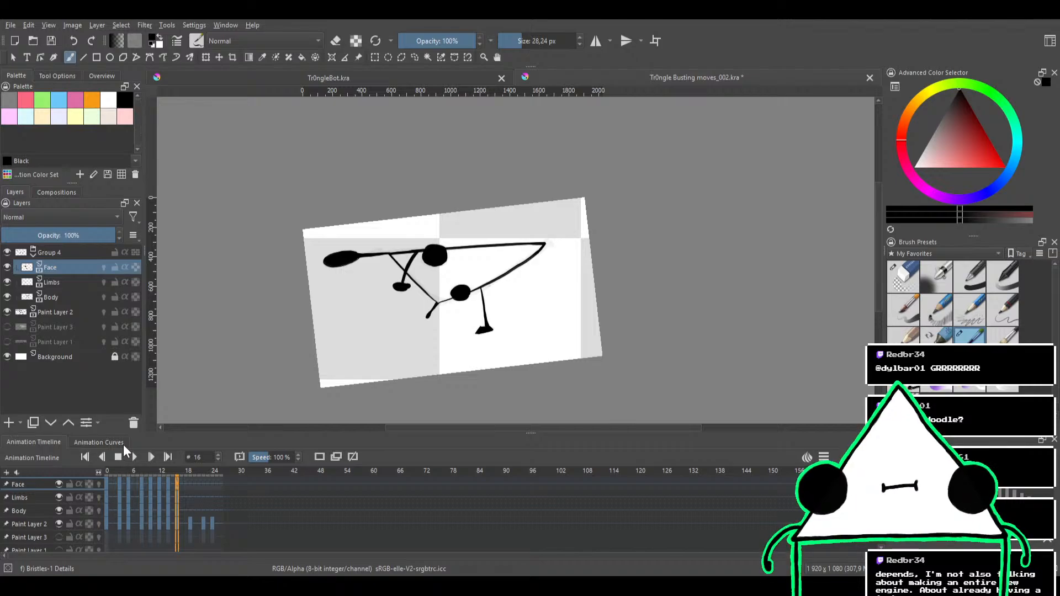
At frame 19, erase all the limbs on the Limbs layer with the 87.12 px Eraser Circle brush
left_click(187, 468)
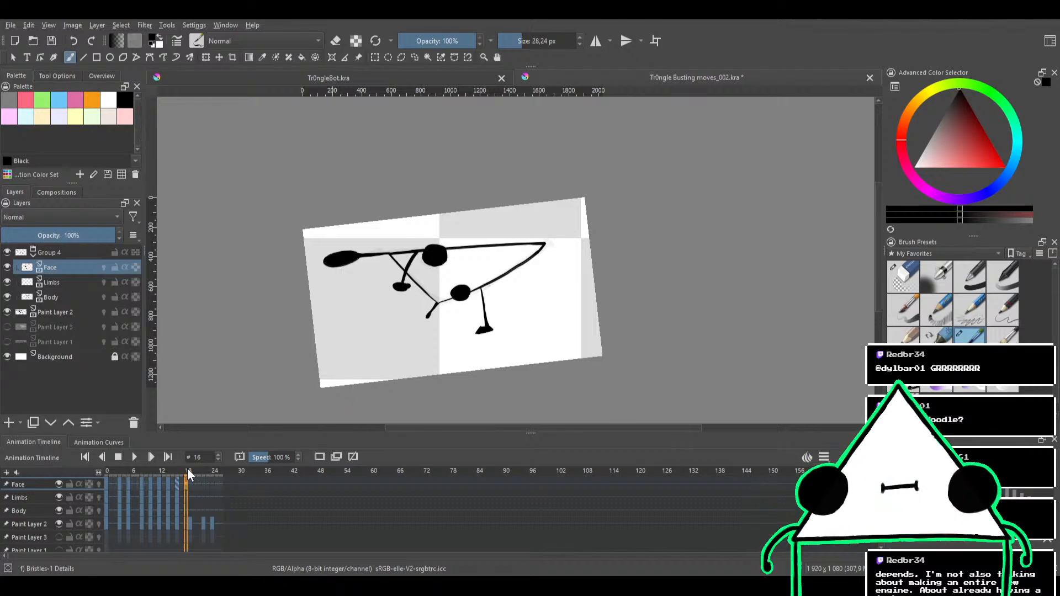
left_click(191, 471)
mouse_move(479, 319)
left_mouse_down()
mouse_move(504, 260)
mouse_move(536, 245)
mouse_move(572, 246)
mouse_move(591, 271)
mouse_move(540, 268)
mouse_move(533, 282)
mouse_move(530, 272)
mouse_move(542, 282)
left_mouse_up()
left_click(905, 280)
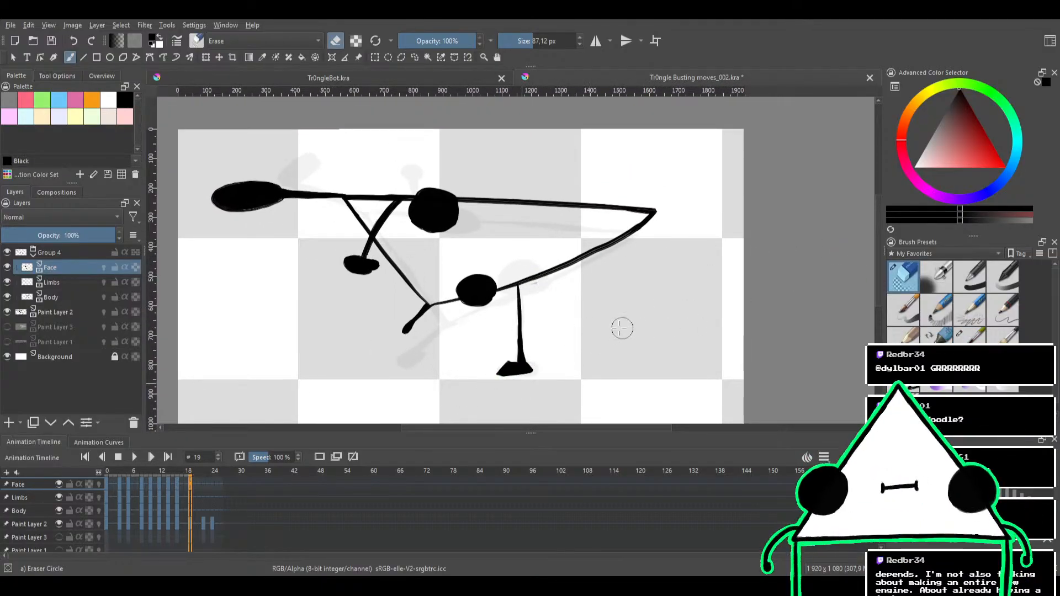
left_click(71, 283)
left_click_drag(520, 339, 461, 397)
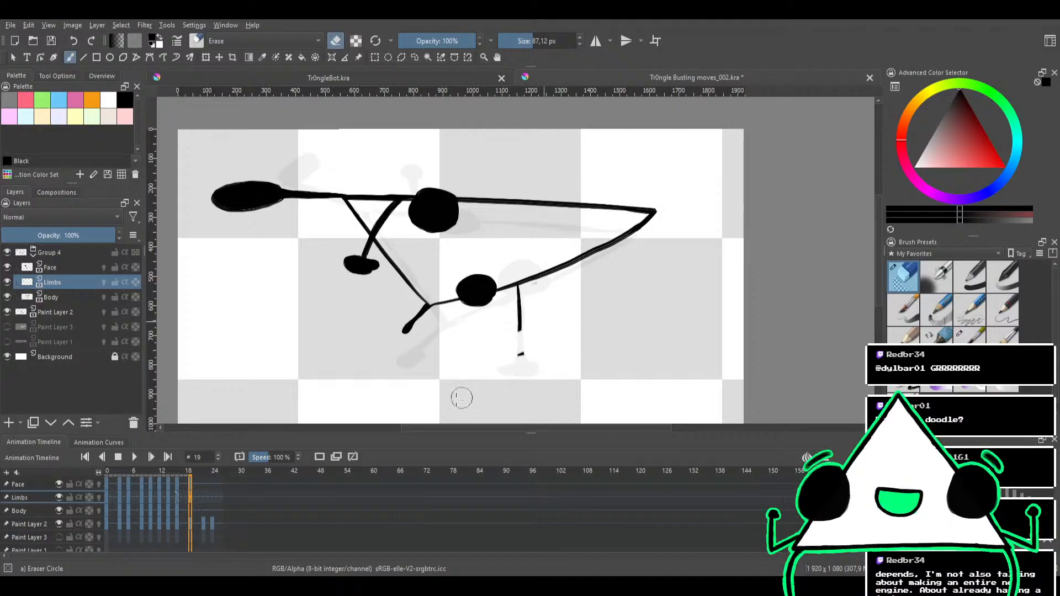
mouse_move(596, 314)
left_mouse_down()
mouse_move(372, 329)
mouse_move(564, 280)
left_mouse_up()
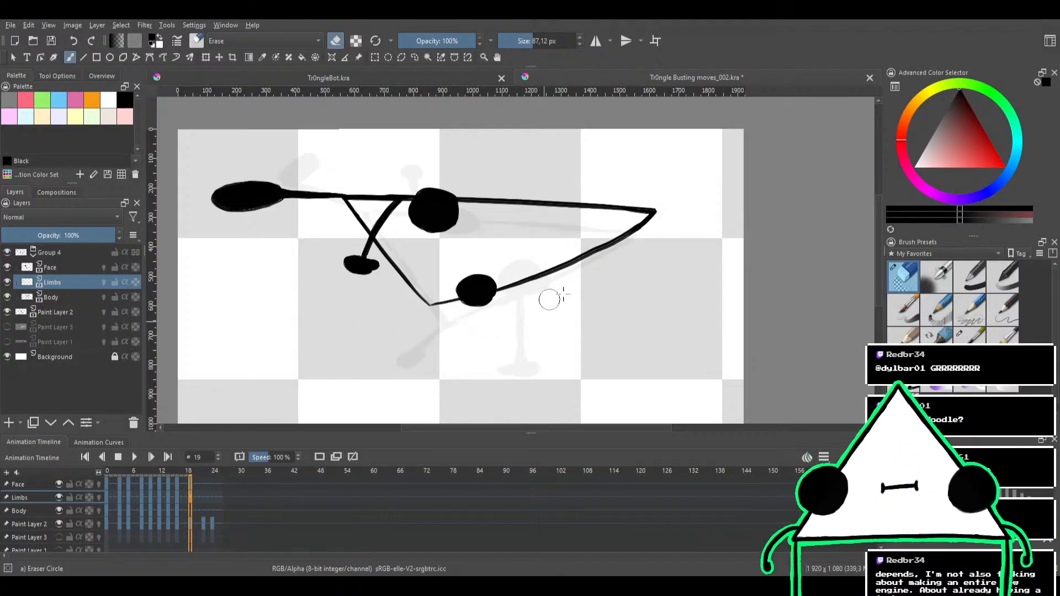
mouse_move(338, 305)
left_mouse_down()
mouse_move(342, 284)
mouse_move(502, 187)
left_mouse_up()
mouse_move(261, 236)
left_mouse_down()
mouse_move(299, 185)
mouse_move(211, 192)
mouse_move(320, 173)
mouse_move(374, 187)
left_mouse_up()
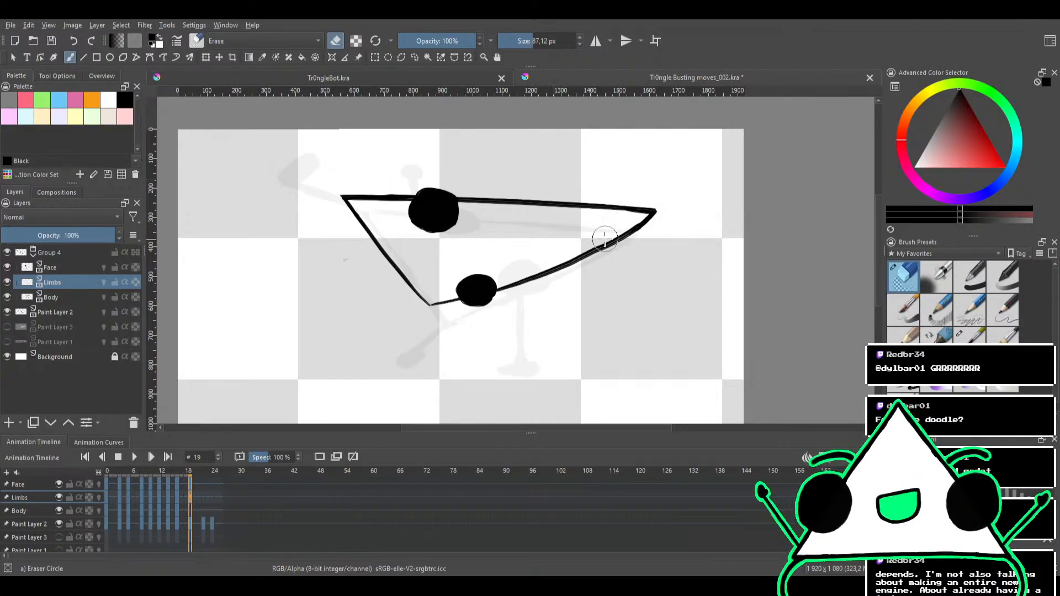
Erase both black eyes from the Face layer at frame 19
left_click(55, 268)
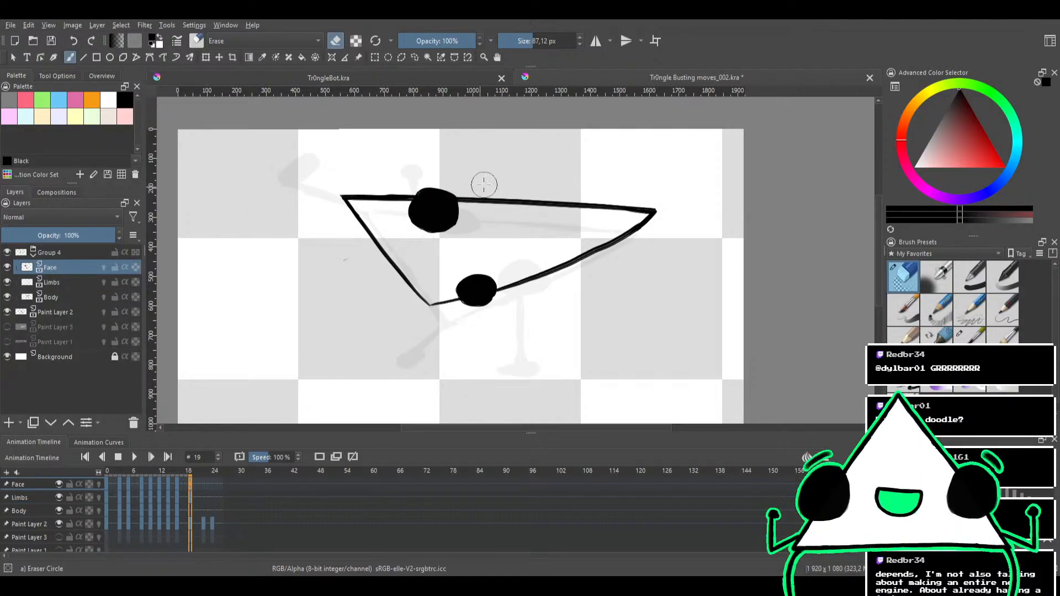
mouse_move(469, 191)
left_mouse_down()
mouse_move(397, 234)
mouse_move(505, 198)
mouse_move(464, 208)
mouse_move(407, 199)
left_mouse_up()
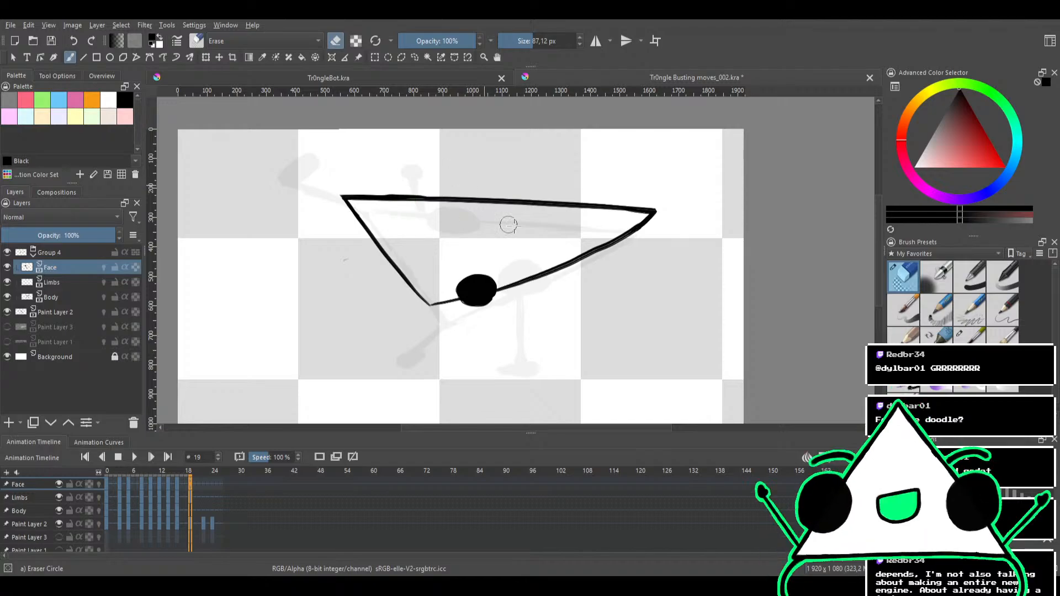
left_click_drag(485, 278, 441, 323)
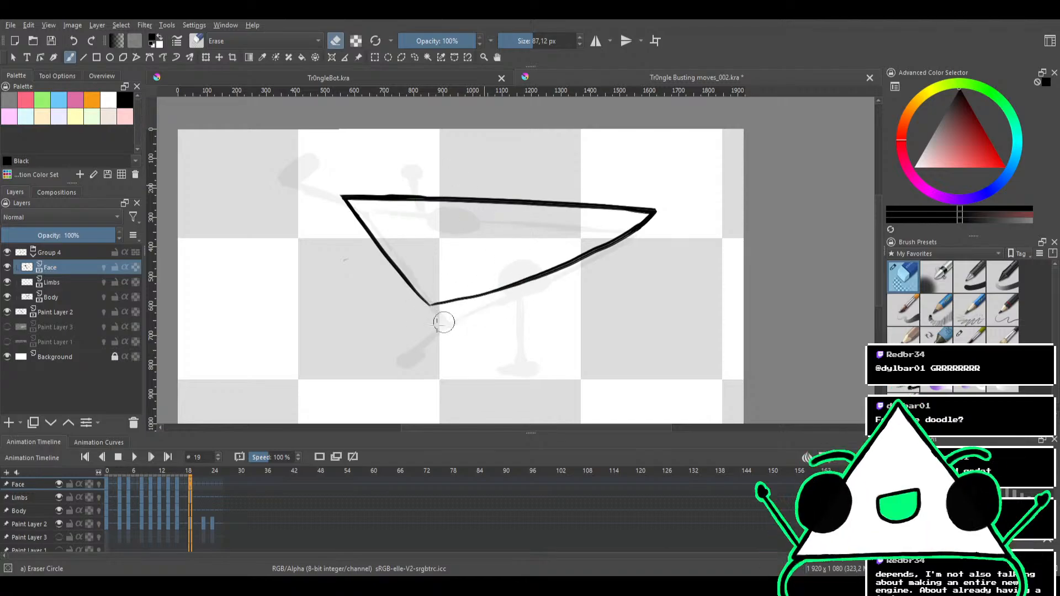
Erase the whole triangular body outline from the Body layer at frame 19
left_click(54, 287)
left_click(57, 296)
mouse_move(521, 296)
left_mouse_down()
mouse_move(432, 310)
mouse_move(586, 267)
mouse_move(517, 274)
mouse_move(419, 316)
mouse_move(643, 217)
mouse_move(586, 219)
mouse_move(356, 303)
mouse_move(574, 197)
mouse_move(302, 282)
mouse_move(541, 186)
mouse_move(282, 232)
mouse_move(342, 192)
left_mouse_up()
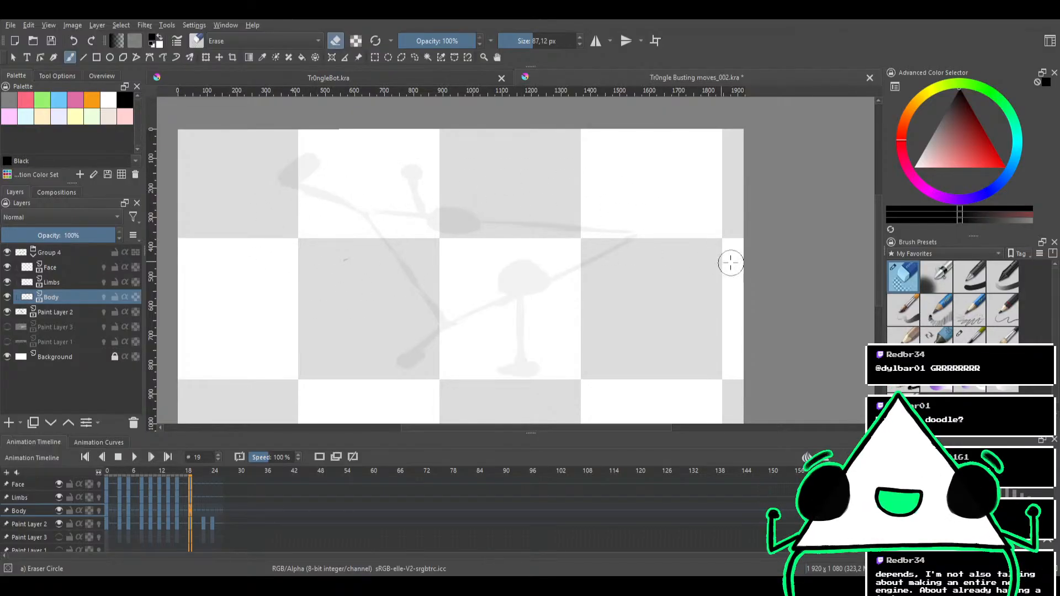
Ink the body's long lower edge over the sketch with the 28.24 px Bristles-1 Details brush and trim its thick end
left_click(969, 338)
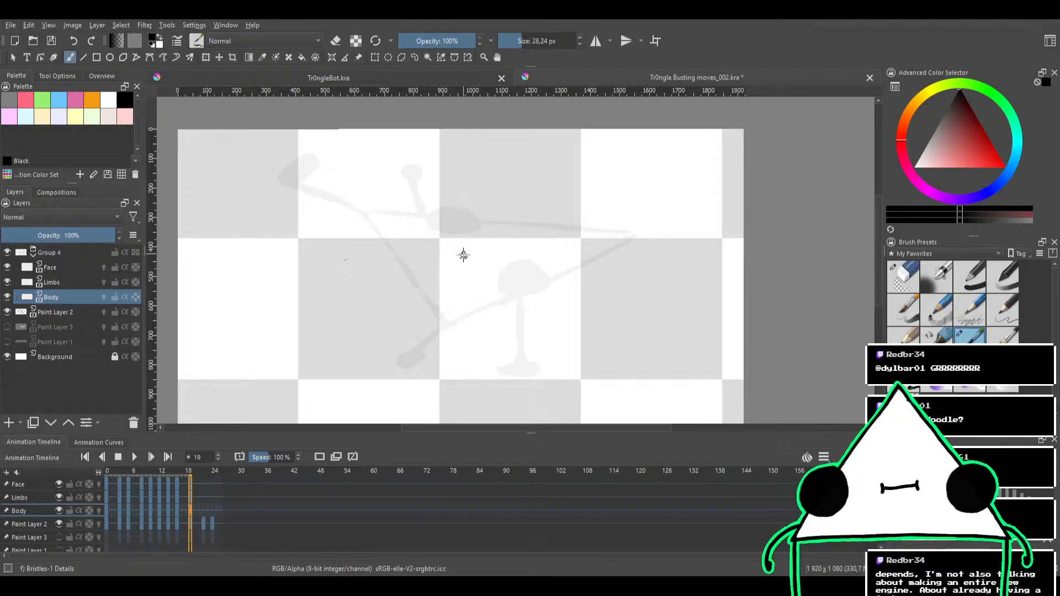
left_click_drag(467, 256, 452, 225)
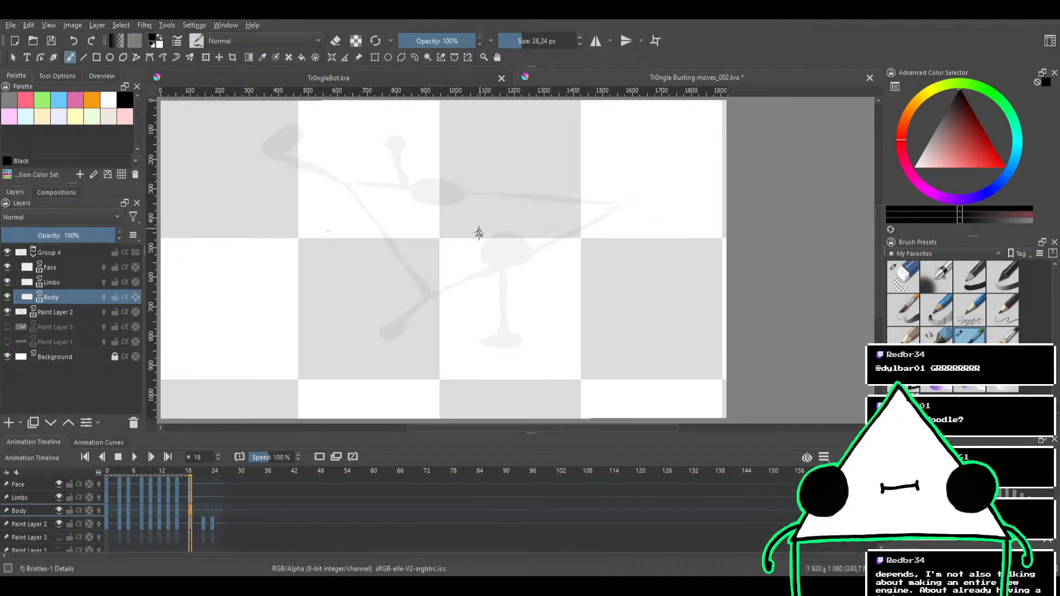
left_click_drag(428, 298, 531, 252)
key("ctrl+z")
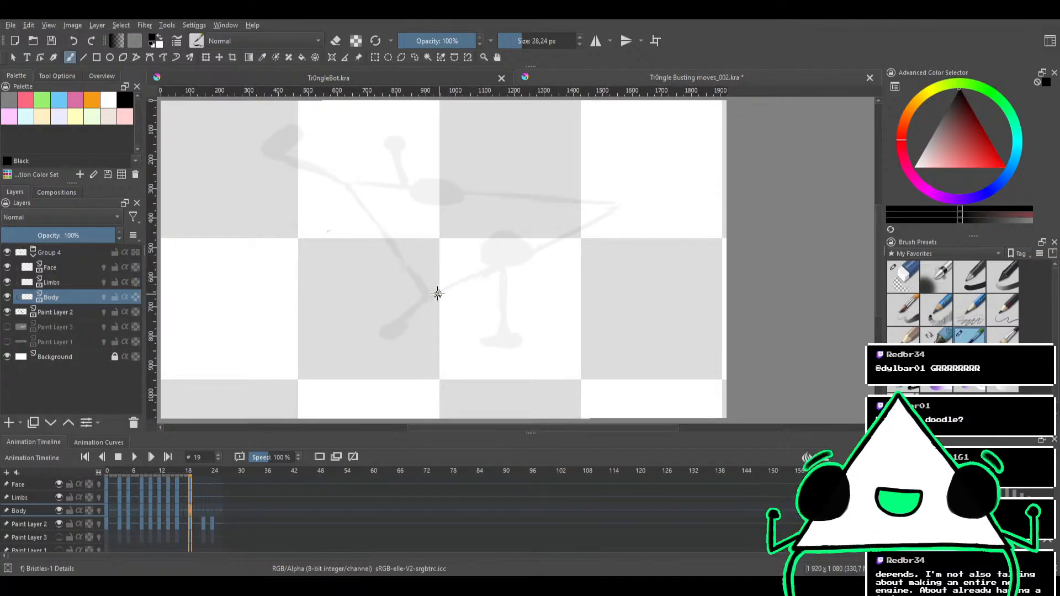
mouse_move(426, 298)
left_mouse_down()
mouse_move(598, 208)
mouse_move(409, 310)
left_mouse_up()
key("ctrl+z")
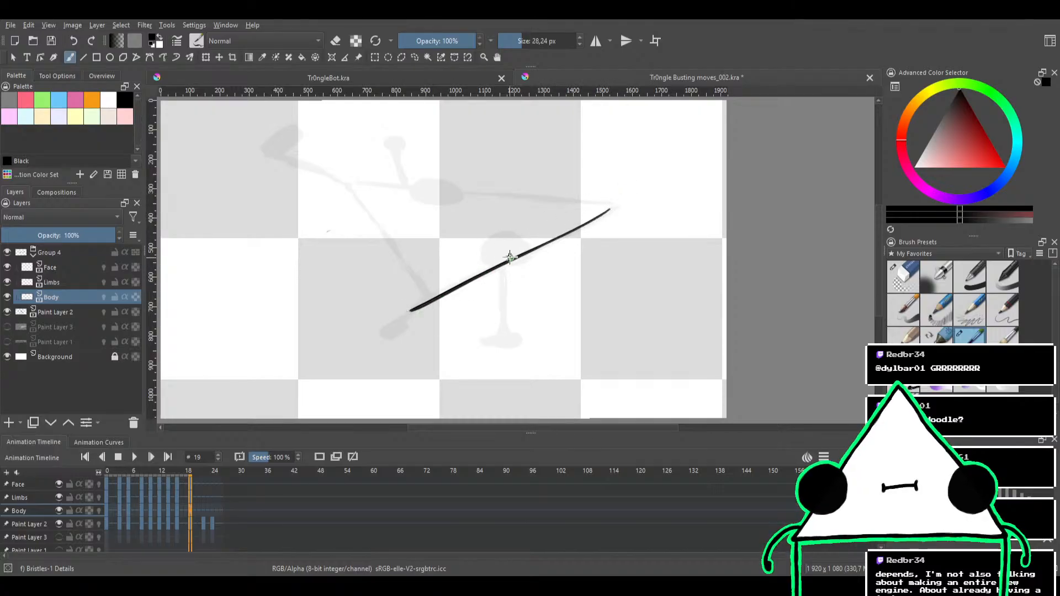
key("ctrl+z")
left_click_drag(610, 208, 417, 305)
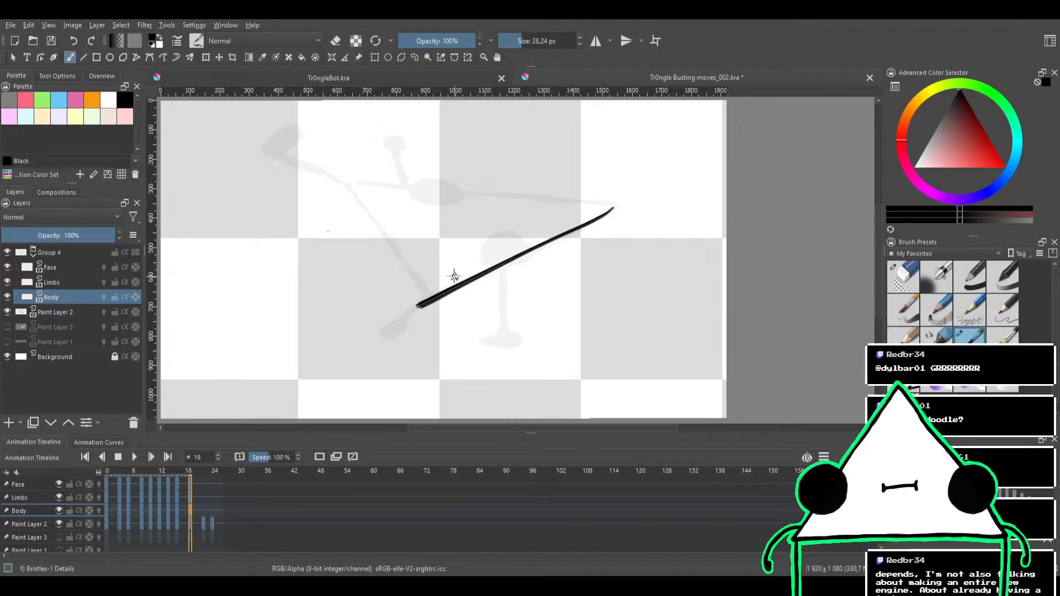
key("e")
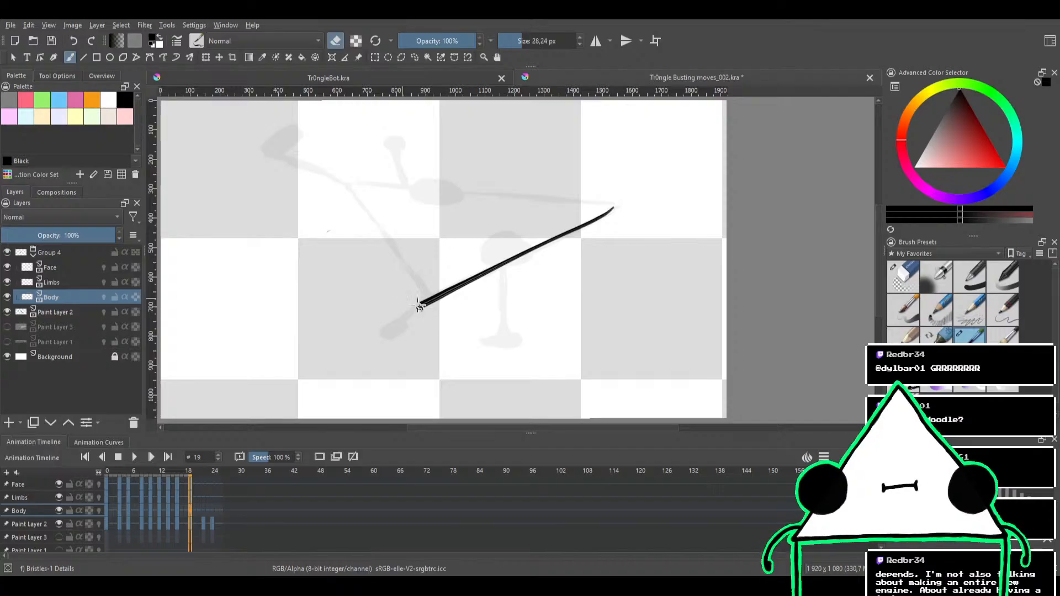
left_click_drag(493, 247, 496, 268)
left_click_drag(518, 225, 480, 196, "shift")
key("e")
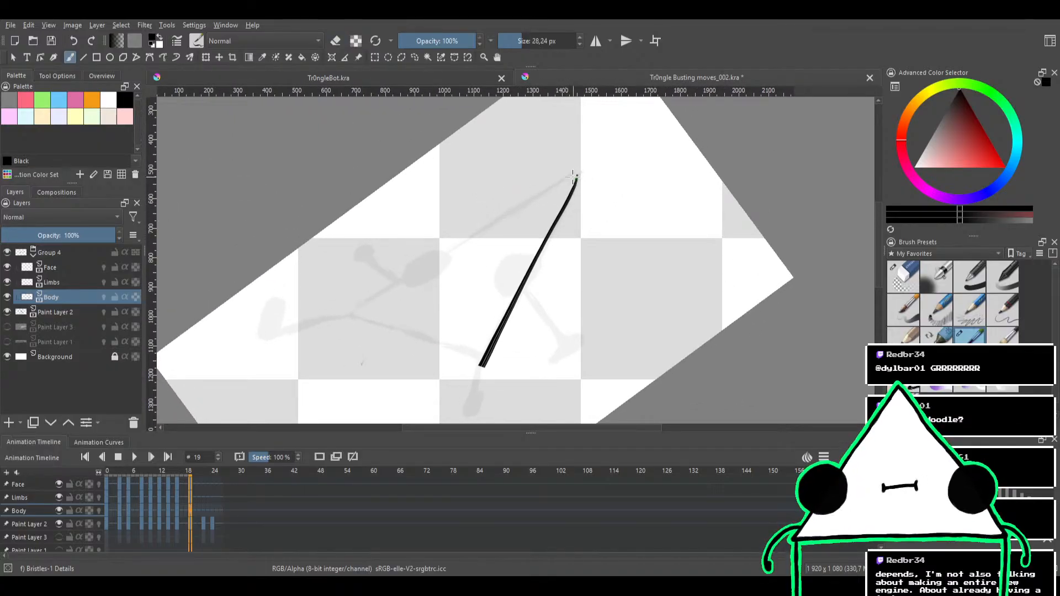
mouse_move(573, 175)
left_mouse_down()
mouse_move(385, 288)
mouse_move(554, 177)
left_mouse_up()
key("ctrl+z")
key("ctrl+z")
left_click_drag(373, 298, 555, 179)
key("ctrl+z")
mouse_move(362, 307)
left_mouse_down()
mouse_move(466, 230)
mouse_move(581, 169)
left_mouse_up()
key("ctrl+z")
left_click_drag(350, 311, 560, 179)
key("ctrl+z")
left_click_drag(347, 314, 575, 164)
key("ctrl+z")
left_click_drag(372, 298, 578, 168)
key("ctrl+z")
mouse_move(351, 314)
left_mouse_down()
mouse_move(572, 176)
mouse_move(398, 280)
mouse_move(559, 188)
left_mouse_up()
key("ctrl+z")
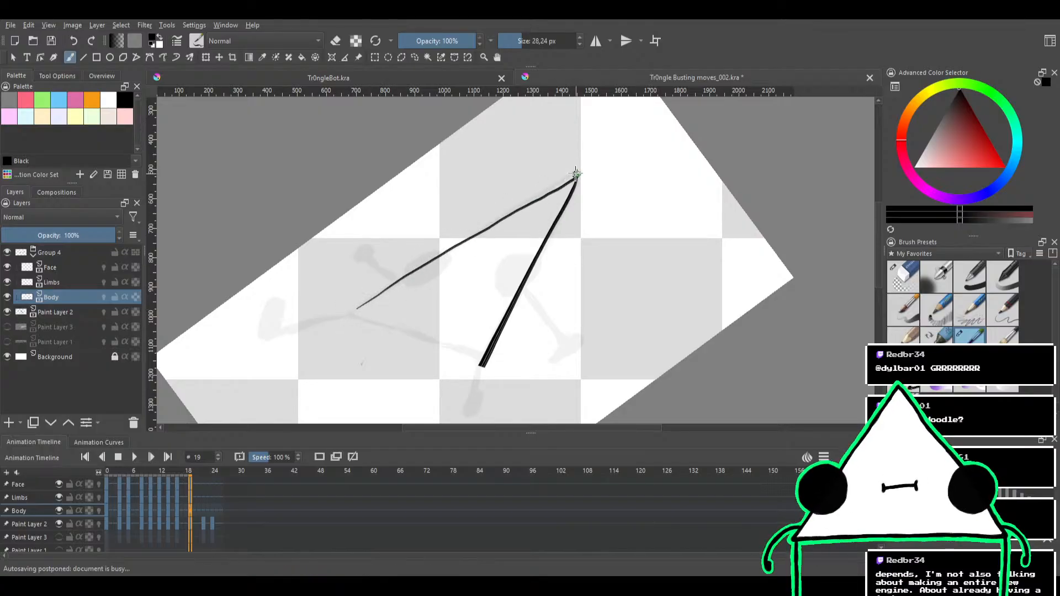
key("ctrl+z")
Ink the body's long upper edge over the sketch, joining it to the lower edge at the sharp far corner
left_click_drag(492, 188, 530, 176)
mouse_move(496, 230)
left_mouse_down()
mouse_move(554, 205)
mouse_move(562, 185)
mouse_move(537, 222)
left_mouse_up()
scroll(547, 212, "up", 1)
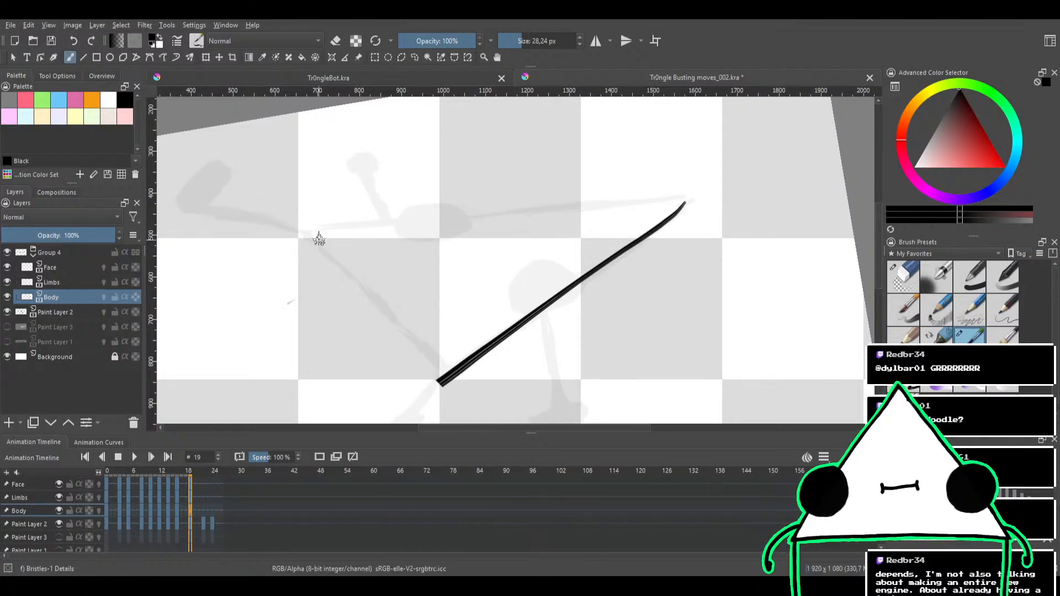
left_click_drag(307, 231, 687, 193)
key("ctrl+z")
mouse_move(310, 232)
left_mouse_down()
mouse_move(684, 197)
mouse_move(680, 210)
left_mouse_up()
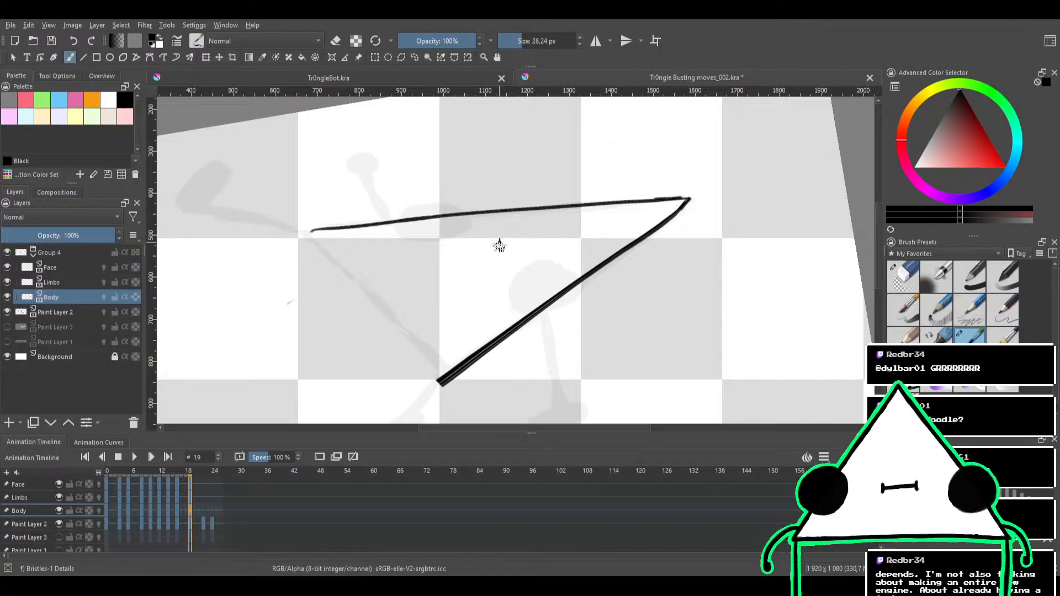
left_click_drag(480, 260, 485, 182)
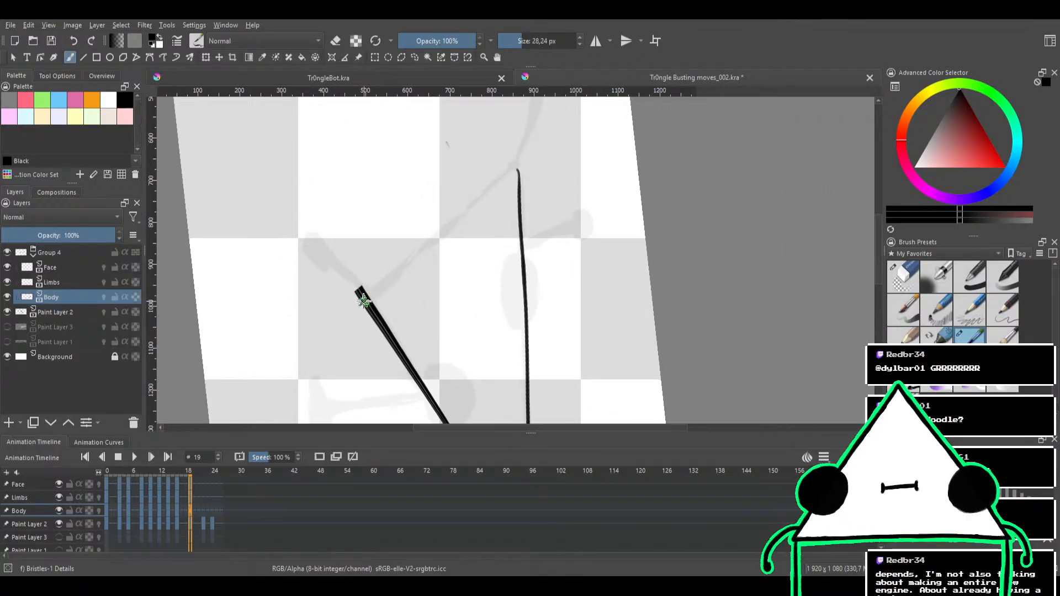
left_click_drag(365, 301, 521, 175)
key("ctrl+z")
mouse_move(364, 292)
left_mouse_down()
mouse_move(508, 170)
mouse_move(413, 254)
left_mouse_up()
key("ctrl+z")
key("ctrl+z")
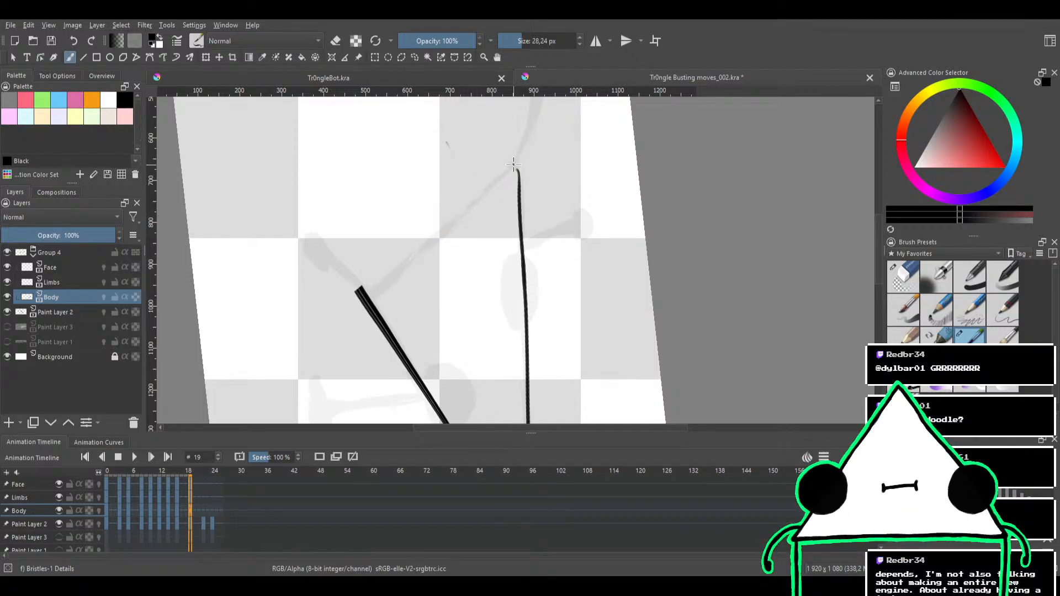
mouse_move(492, 185)
left_mouse_down()
mouse_move(384, 289)
mouse_move(366, 287)
left_mouse_up()
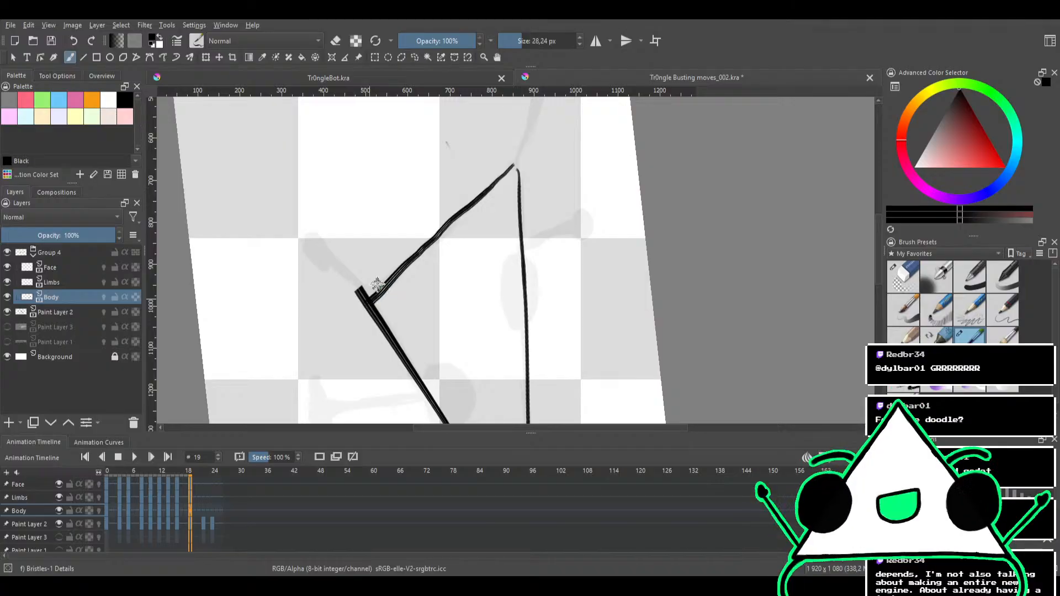
key("ctrl+z")
left_click_drag(514, 165, 415, 255)
key("ctrl+z")
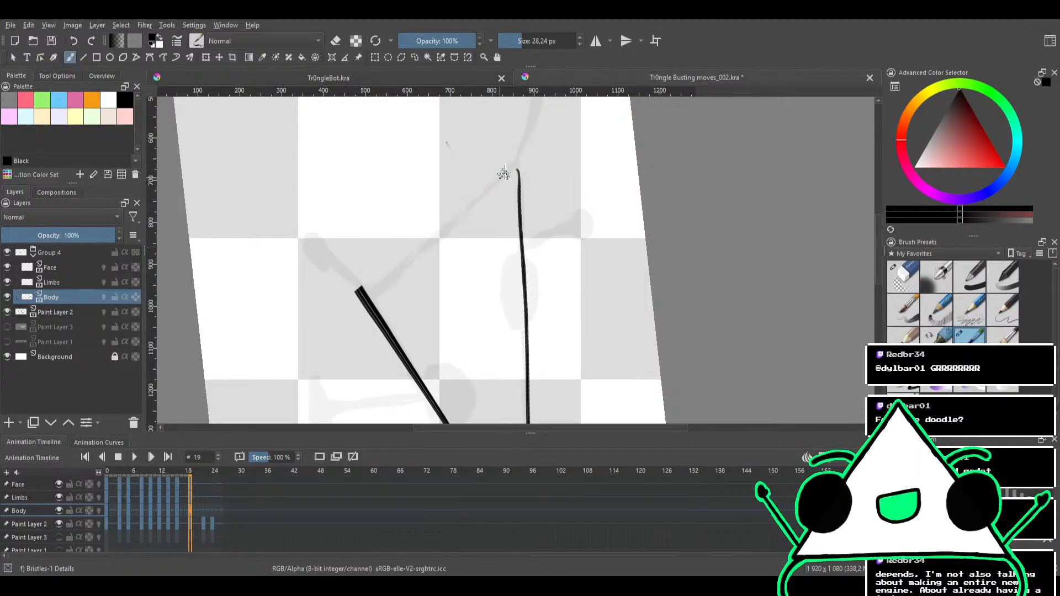
mouse_move(513, 166)
left_mouse_down()
mouse_move(366, 298)
mouse_move(510, 169)
mouse_move(397, 271)
mouse_move(378, 269)
left_mouse_up()
key("ctrl+z")
Try to ink the body's short side edge between the open ends of the two long edges
key("ctrl+z")
mouse_move(517, 212)
left_mouse_down()
mouse_move(558, 220)
mouse_move(502, 178)
left_mouse_up()
left_click_drag(517, 139, 325, 187)
key("ctrl+z")
left_click_drag(528, 139, 321, 188)
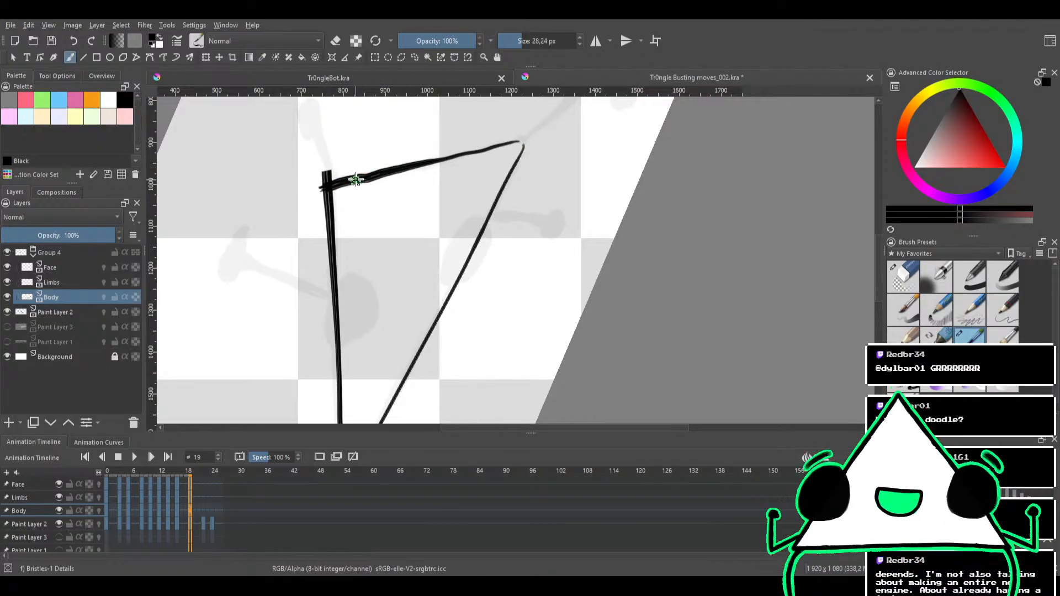
left_click_drag(500, 147, 368, 180)
key("ctrl+z")
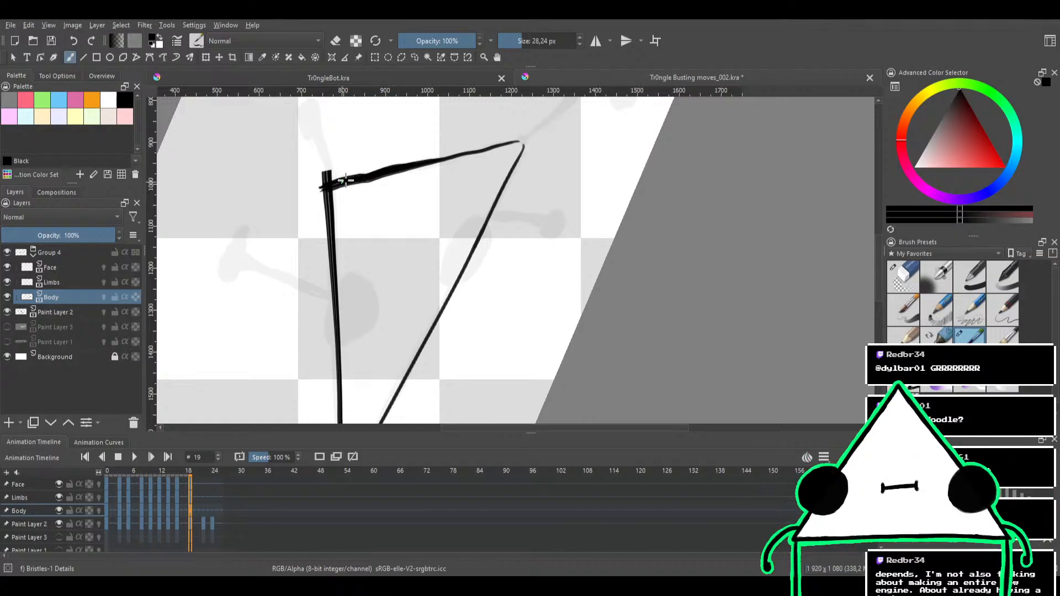
mouse_move(347, 180)
left_mouse_down()
mouse_move(491, 144)
mouse_move(367, 175)
mouse_move(432, 154)
left_mouse_up()
key("ctrl+z")
key("ctrl+z")
Try to even out the short side edge by erasing its rough border and repainting it up to the thin corner
key("e")
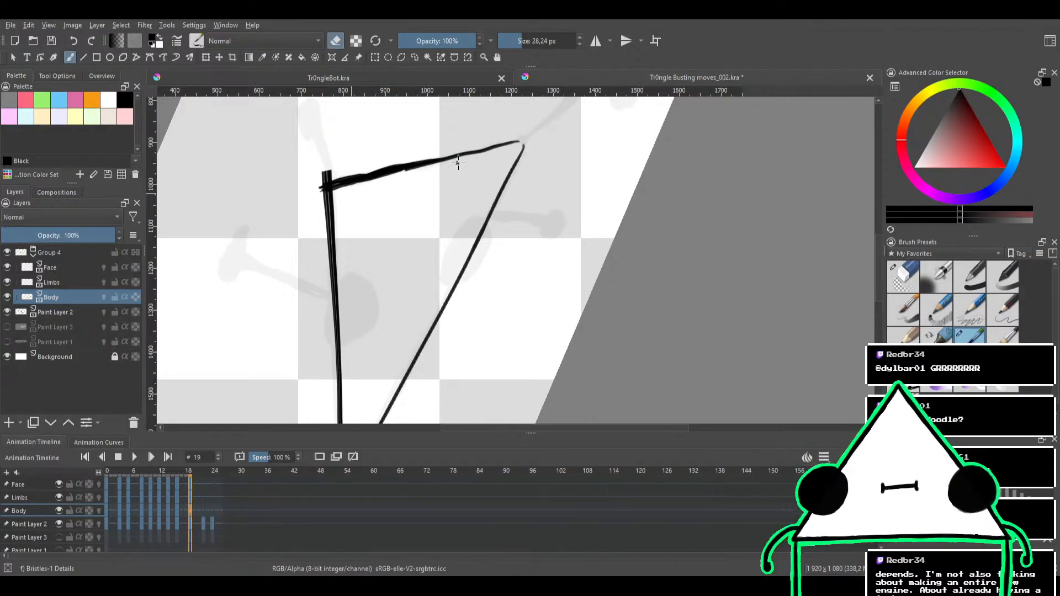
left_click_drag(364, 189, 471, 156)
key("e")
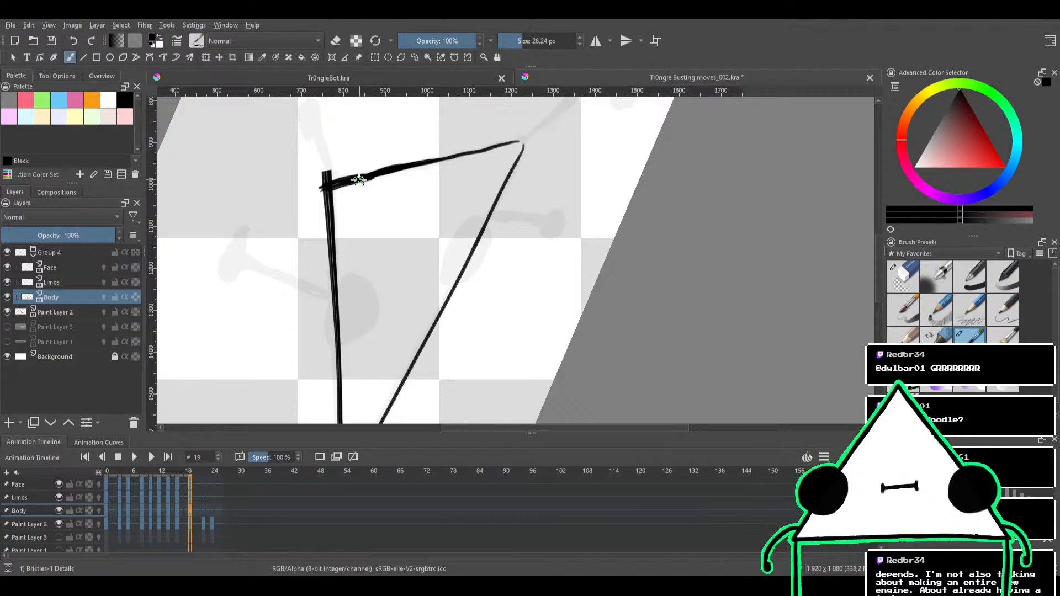
left_click_drag(358, 180, 454, 159)
key("ctrl+z")
left_click_drag(359, 183, 449, 159)
left_click_drag(381, 174, 527, 141)
left_click_drag(442, 161, 528, 142)
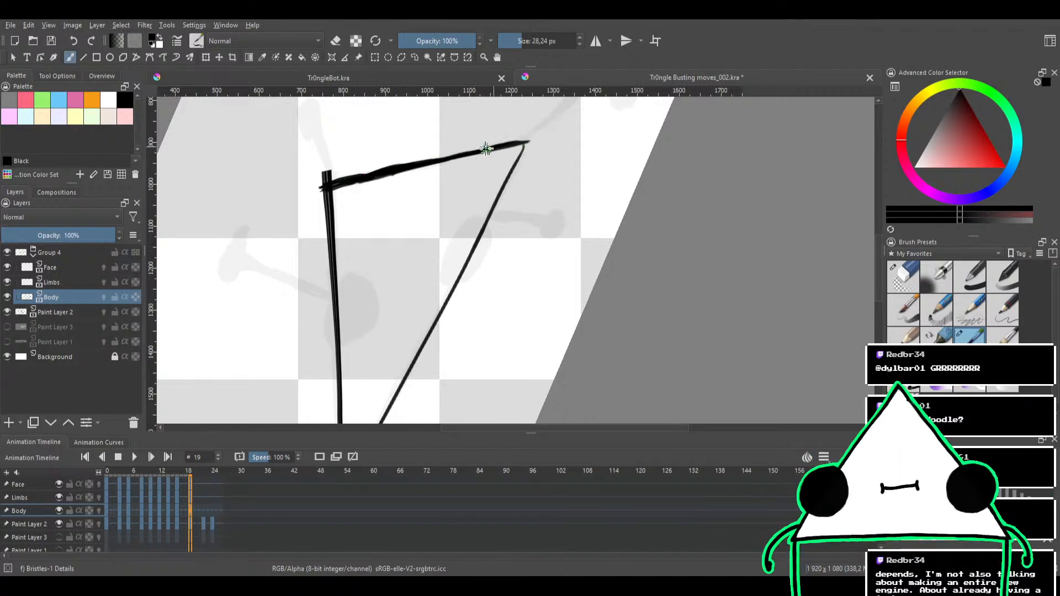
Try to trim the short edge's bumps and corner overshoots, finishing with the Eraser Circle brush at 69.36 px
key("e")
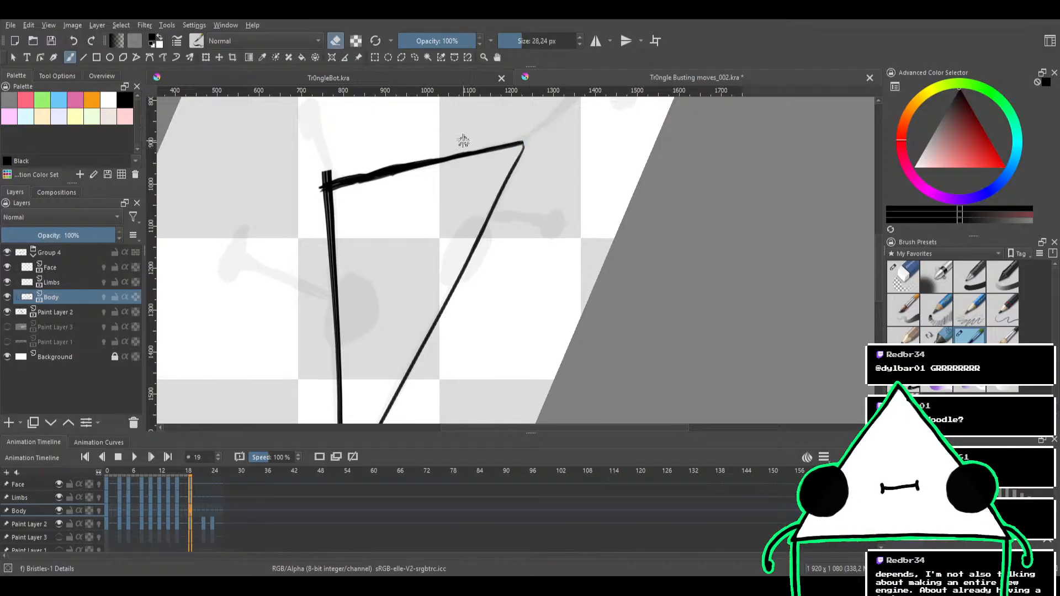
mouse_move(310, 182)
left_mouse_down()
mouse_move(375, 156)
mouse_move(305, 186)
mouse_move(466, 149)
left_mouse_up()
left_click_drag(356, 172, 393, 164)
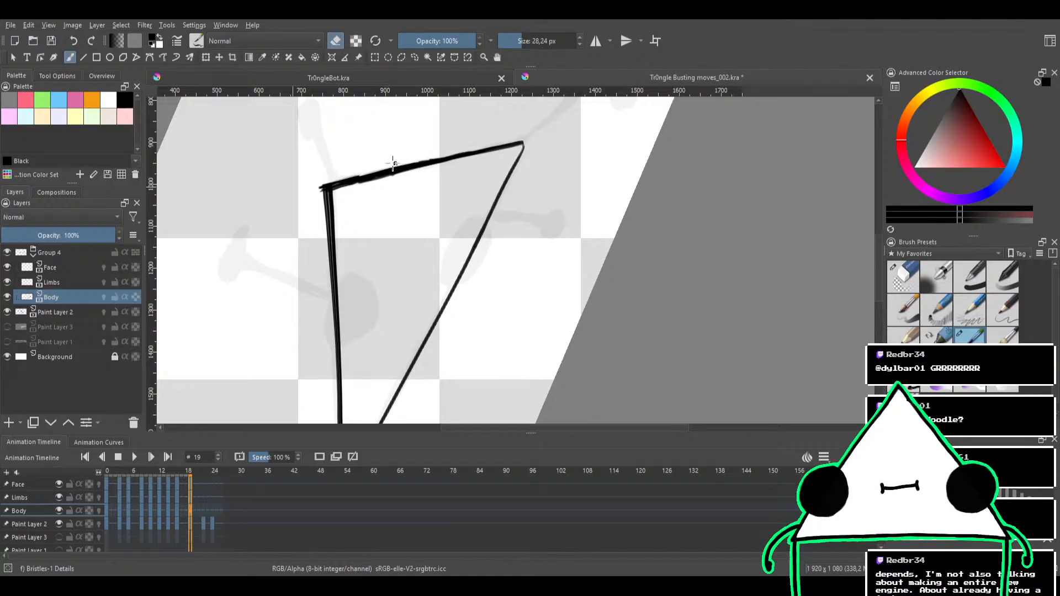
left_click(901, 279)
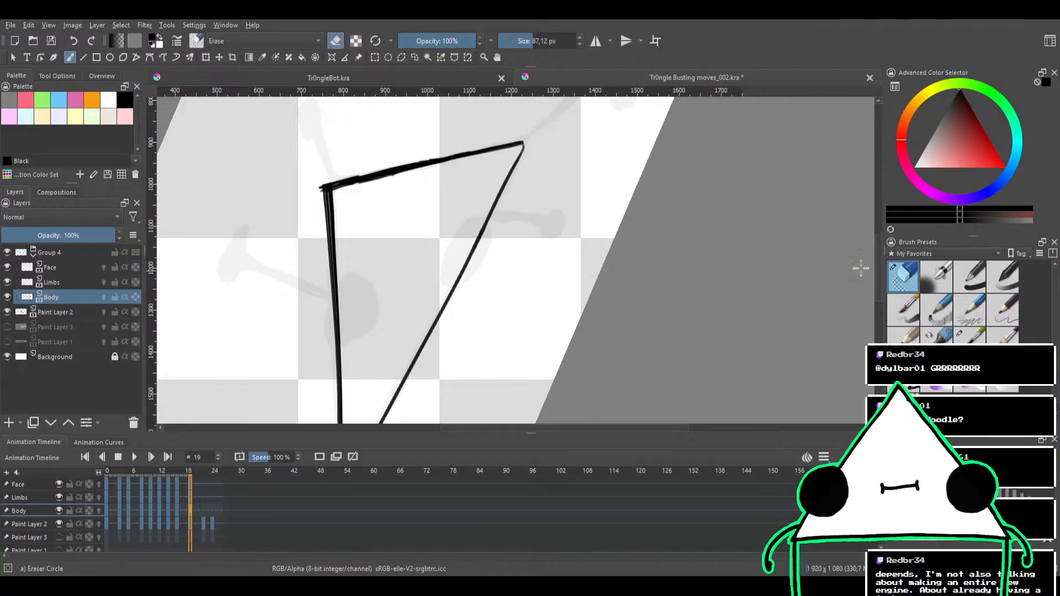
mouse_move(396, 219)
left_mouse_down()
mouse_move(421, 199)
mouse_move(406, 167)
mouse_move(357, 255)
left_mouse_up()
left_click_drag(368, 181, 357, 182)
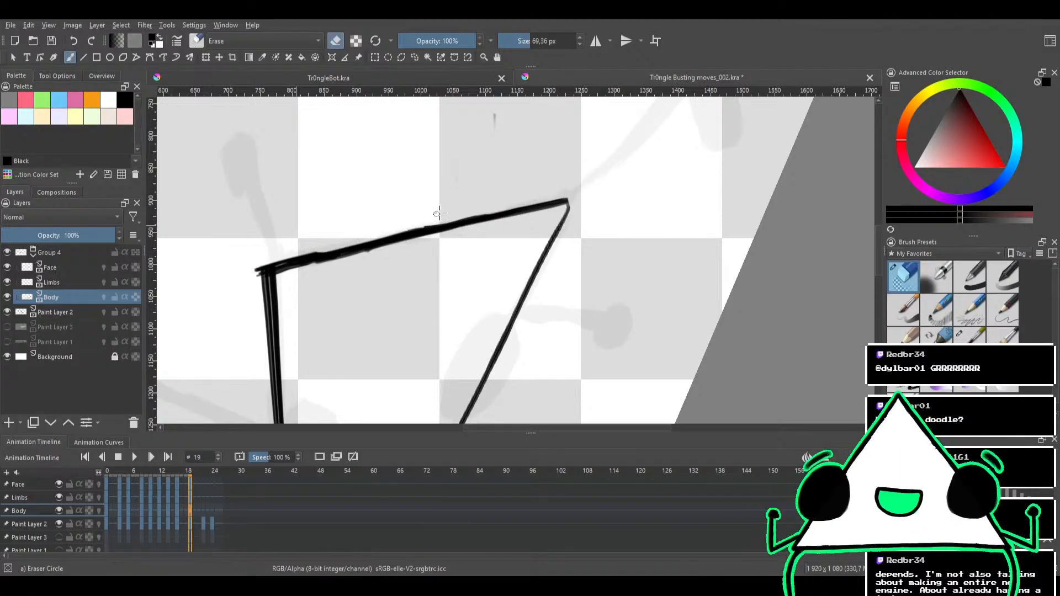
Undo all the inking and erasing done on the body's short side edge
key("ctrl+z")
key("ctrl+z")
key("ctrl+z")
key("ctrl+z")
key("ctrl+z")
key("ctrl+z")
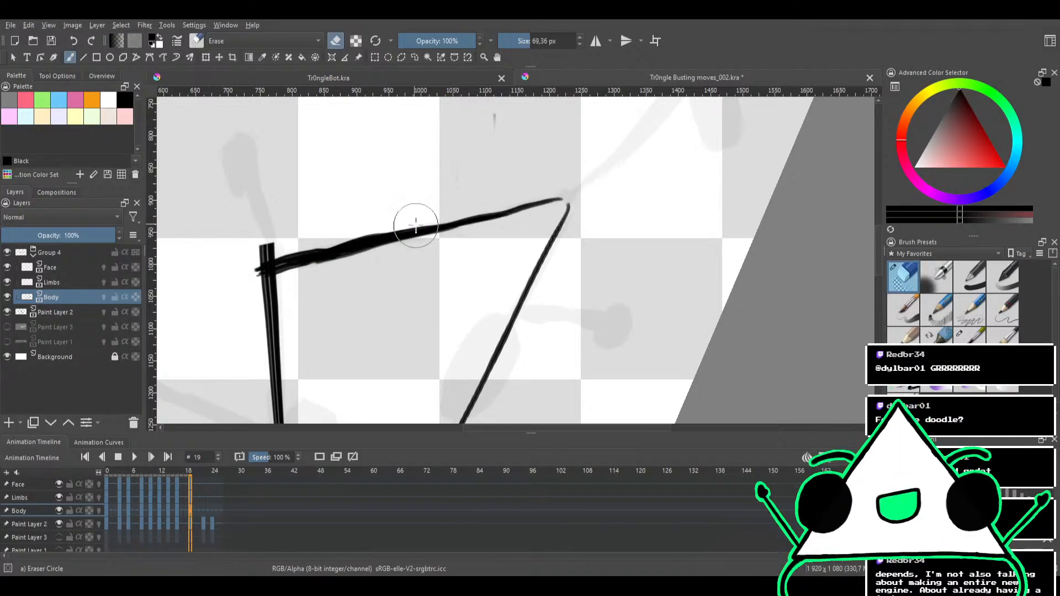
key("ctrl+z")
key("ctrl+z")
key("ctrl+z")
key("ctrl+z")
key("ctrl+z")
key("ctrl+z")
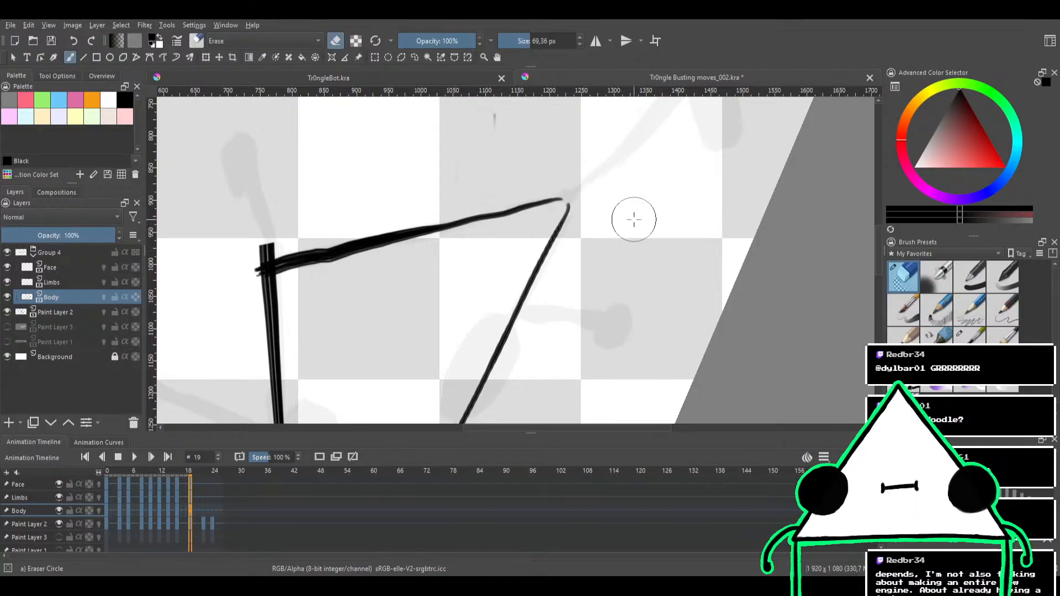
key("ctrl+z")
key("ctrl+z")
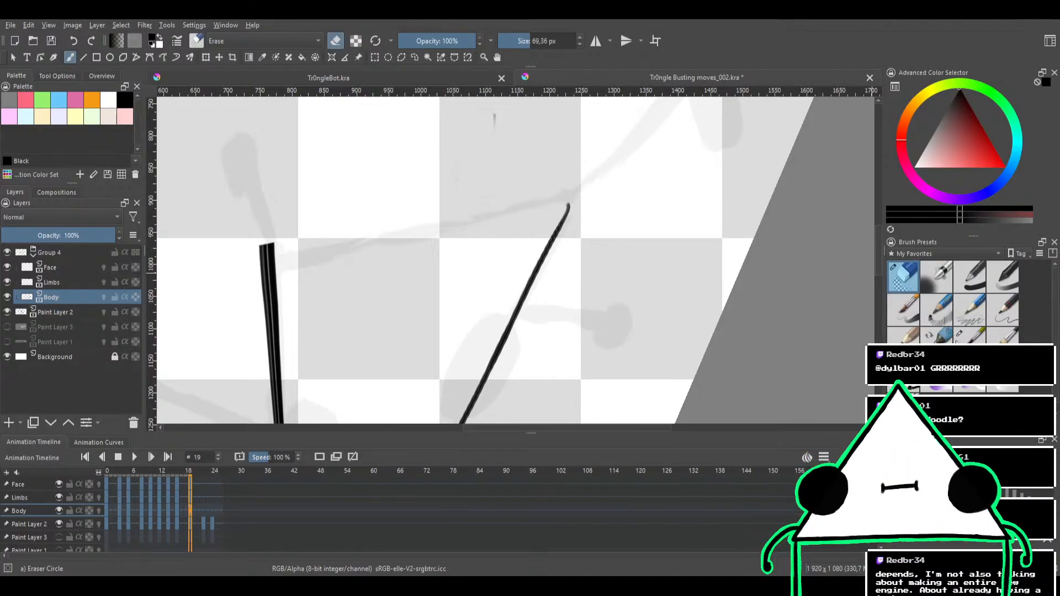
Ink the body's short side edge between the two long edges with the Bristles-1 Details brush at 28.24 px
left_click(960, 338)
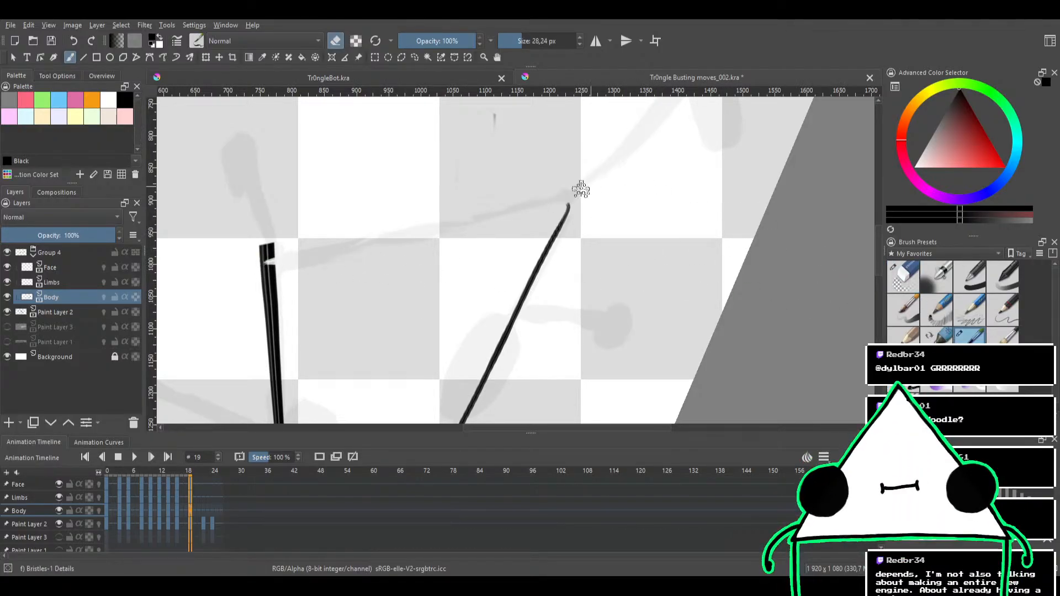
key("e")
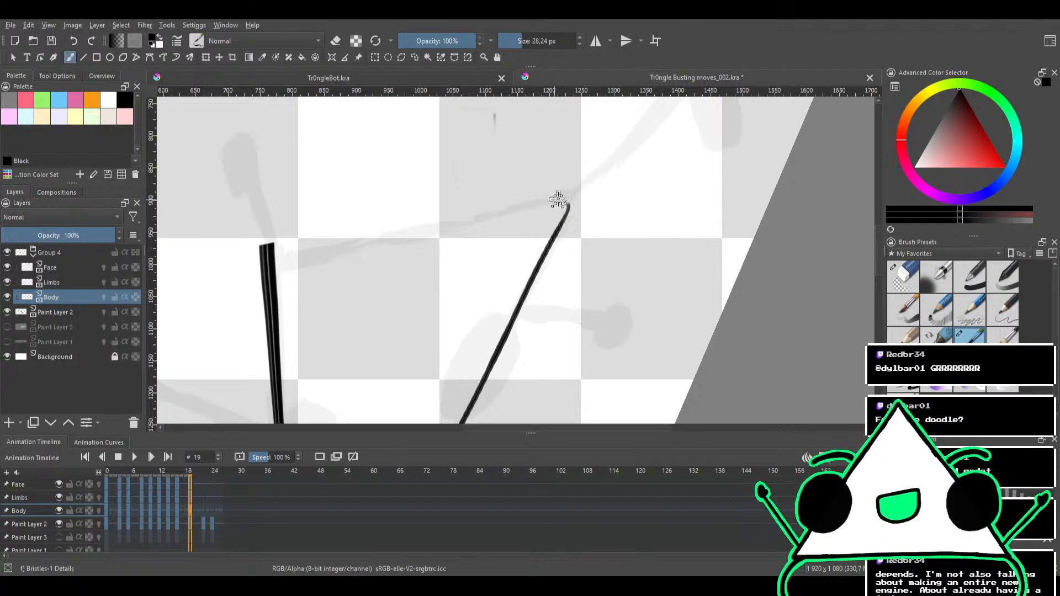
left_click_drag(552, 199, 279, 252)
key("ctrl+z")
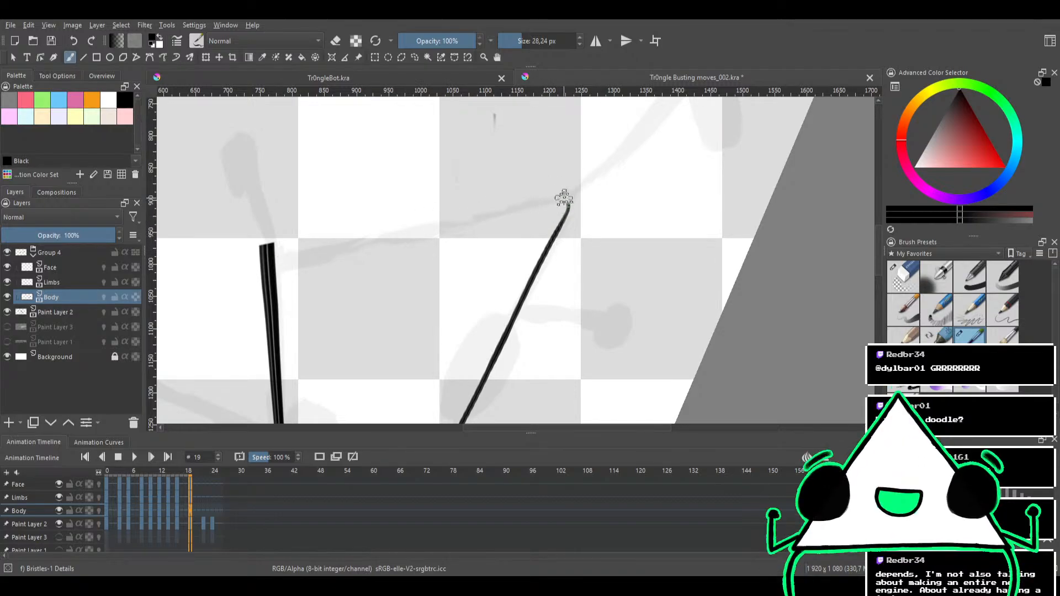
left_click_drag(563, 199, 271, 251)
key("ctrl+z")
mouse_move(485, 161)
left_mouse_down()
mouse_move(578, 212)
mouse_move(471, 316)
mouse_move(542, 199)
left_mouse_up()
left_click_drag(517, 176, 482, 208)
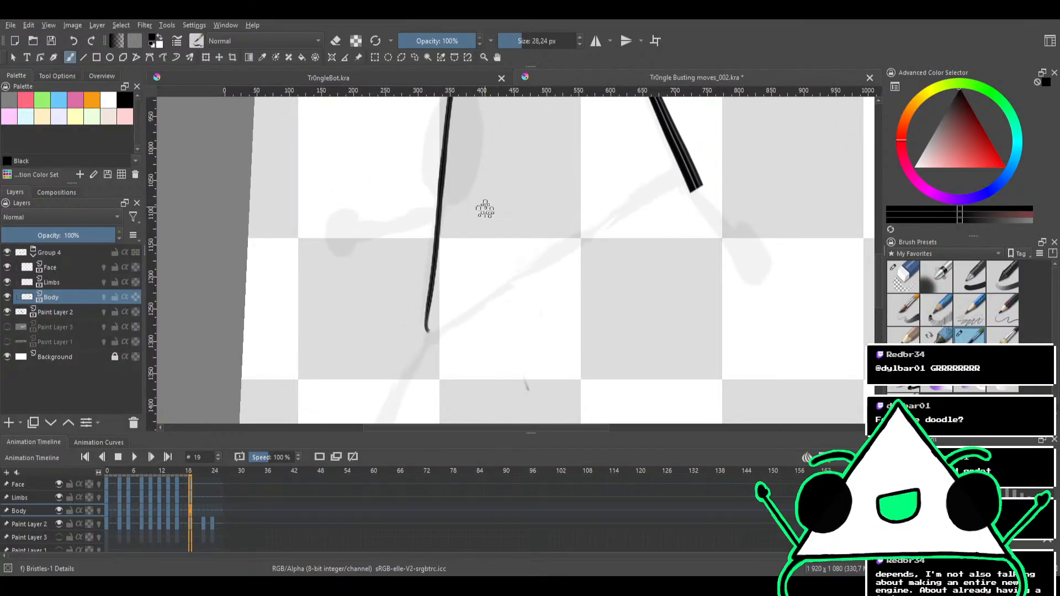
mouse_move(473, 253)
left_mouse_down()
mouse_move(432, 222)
mouse_move(440, 233)
mouse_move(431, 245)
mouse_move(409, 215)
left_mouse_up()
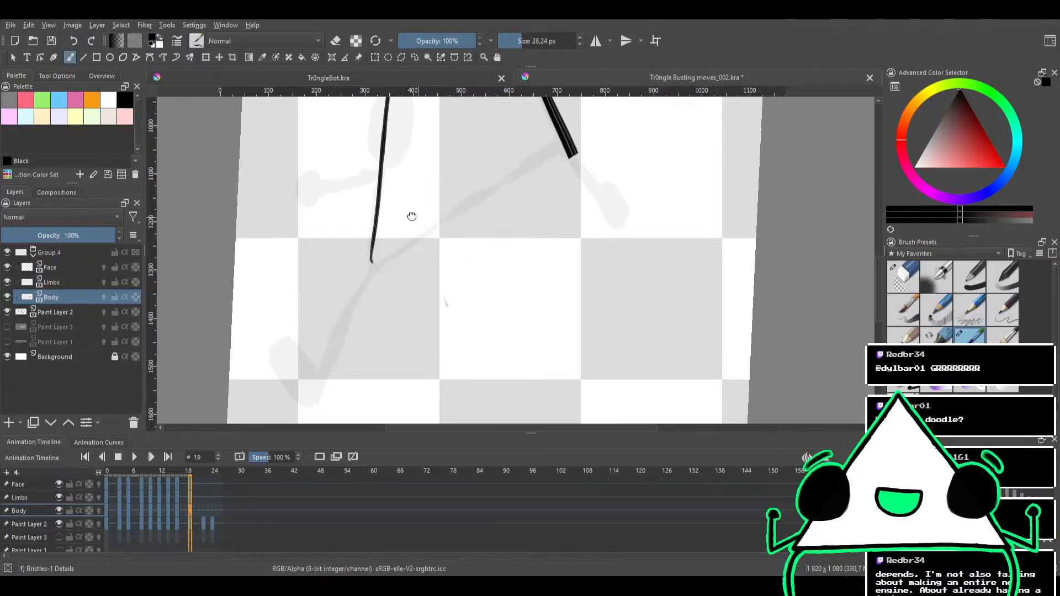
left_click_drag(374, 253, 568, 148)
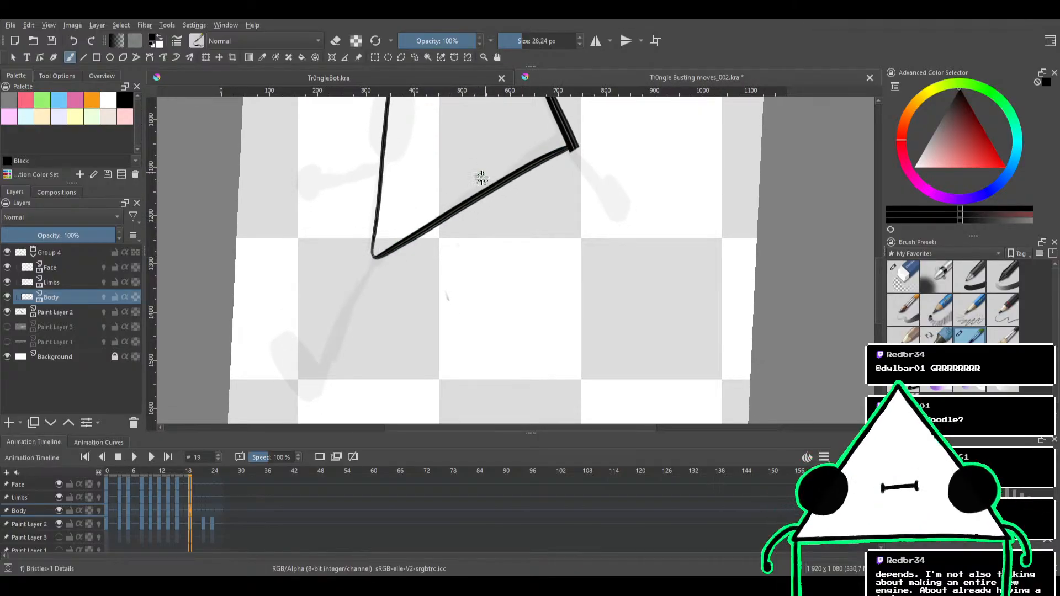
Compare the closed body outline with the finished drawing on frame 16 and return to frame 19
mouse_move(483, 177)
left_mouse_down()
mouse_move(469, 180)
mouse_move(561, 211)
mouse_move(556, 224)
mouse_move(445, 239)
mouse_move(457, 284)
mouse_move(485, 276)
mouse_move(444, 336)
mouse_move(471, 301)
mouse_move(475, 255)
mouse_move(456, 329)
mouse_move(462, 315)
left_mouse_up()
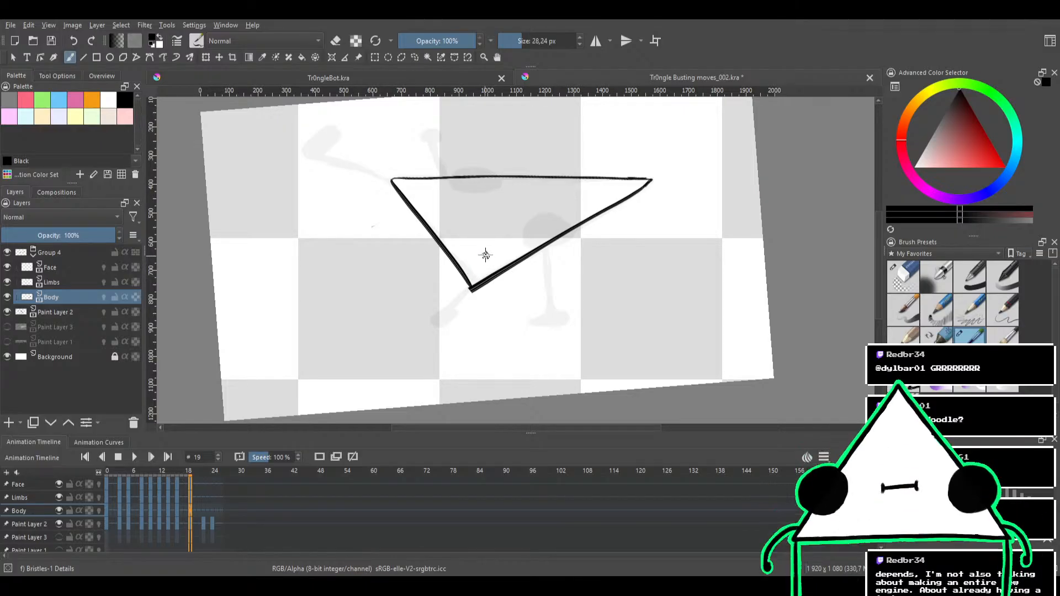
left_click_drag(491, 236, 485, 250)
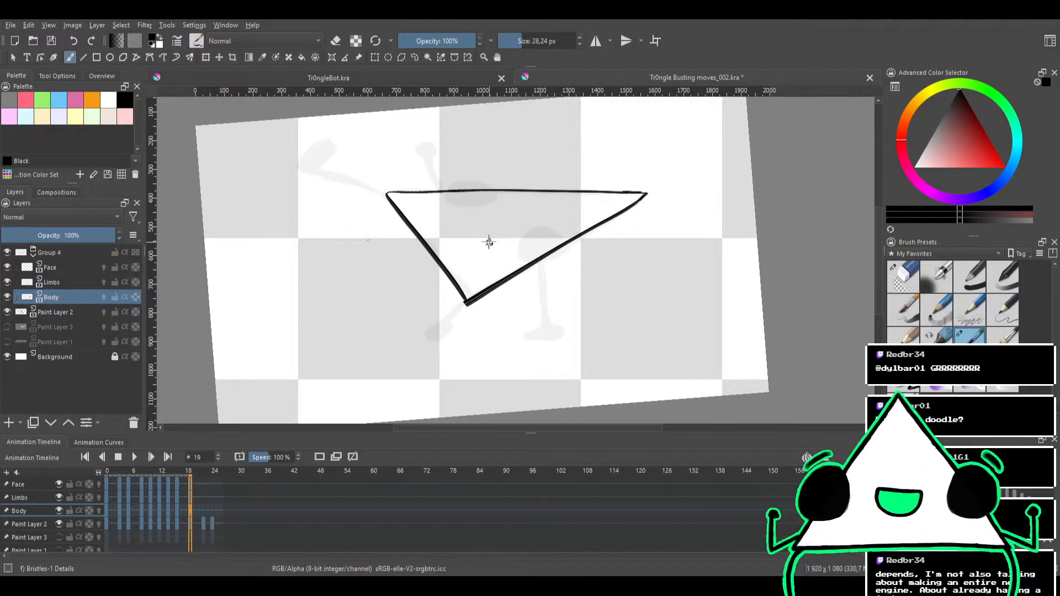
left_click_drag(188, 461, 177, 472)
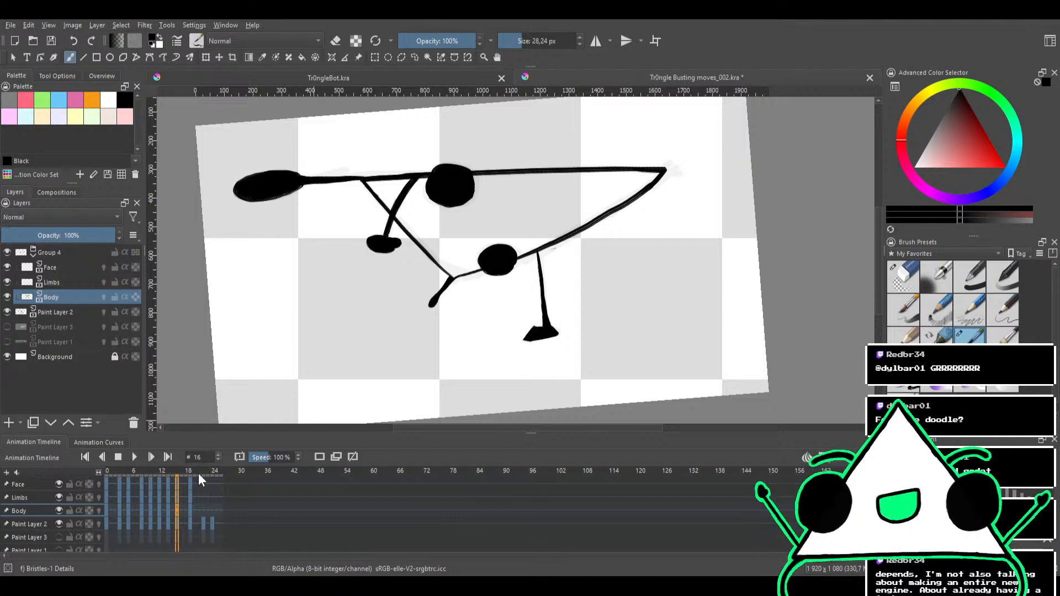
left_click(190, 471)
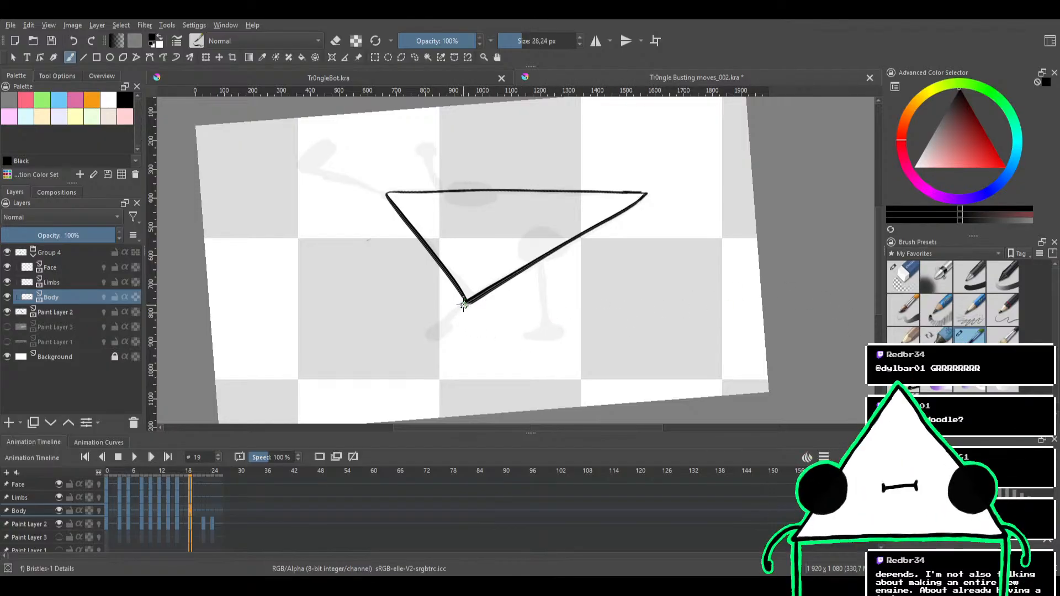
Try to ink the bent limb at the thin corner of the short edge on the Body layer, and undo its strokes
mouse_move(447, 249)
left_mouse_down()
mouse_move(466, 293)
mouse_move(473, 241)
mouse_move(442, 259)
mouse_move(454, 265)
mouse_move(506, 227)
mouse_move(493, 240)
mouse_move(495, 229)
mouse_move(424, 243)
left_mouse_up()
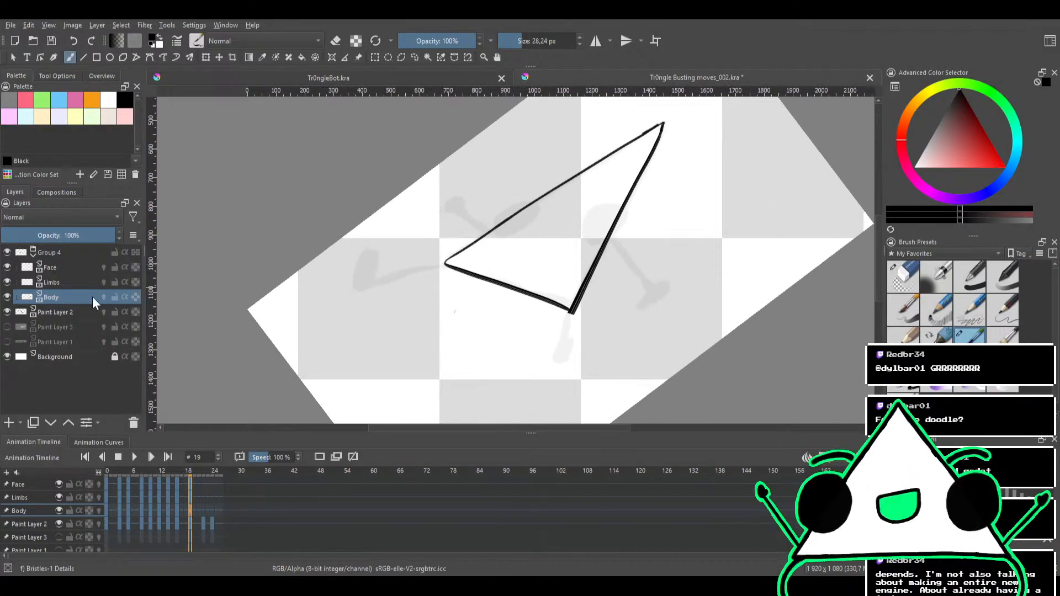
mouse_move(493, 237)
left_mouse_down()
mouse_move(498, 228)
mouse_move(467, 243)
mouse_move(519, 200)
left_mouse_up()
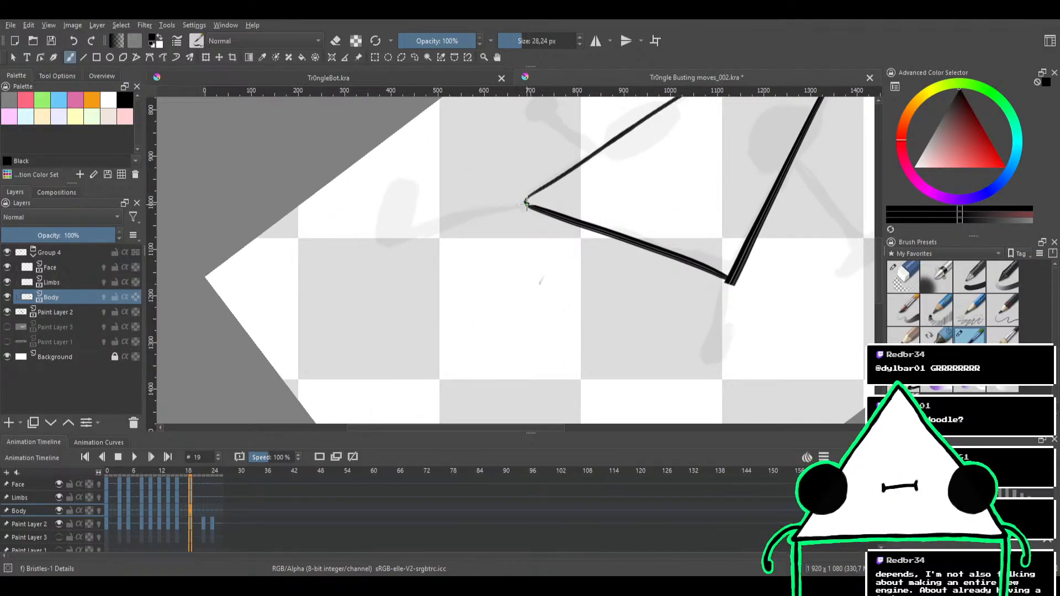
mouse_move(499, 208)
left_mouse_down()
mouse_move(527, 204)
mouse_move(412, 234)
mouse_move(503, 206)
left_mouse_up()
mouse_move(414, 232)
left_mouse_down()
mouse_move(545, 205)
mouse_move(441, 229)
left_mouse_up()
key("e")
key("ctrl+z")
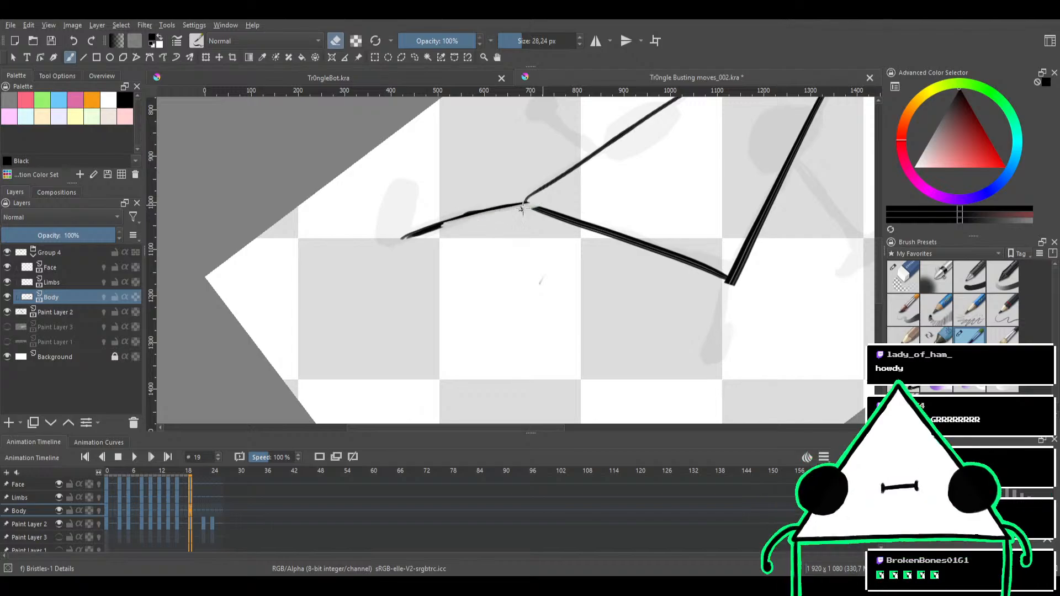
key("ctrl+z")
key("ctrl+z")
key("ctrl+z")
key("ctrl+z")
key("ctrl+z")
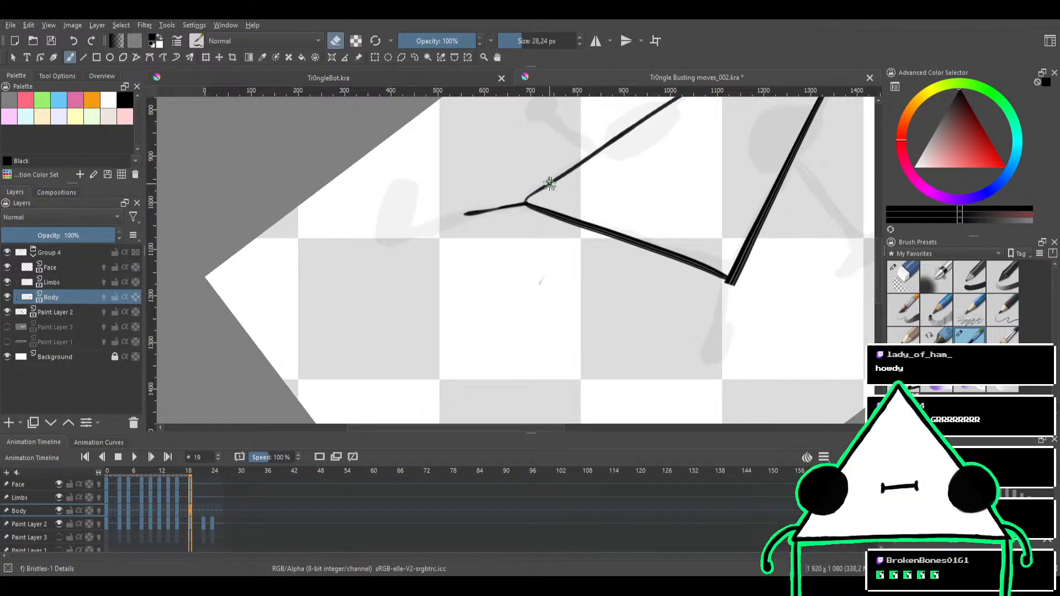
key("ctrl+z")
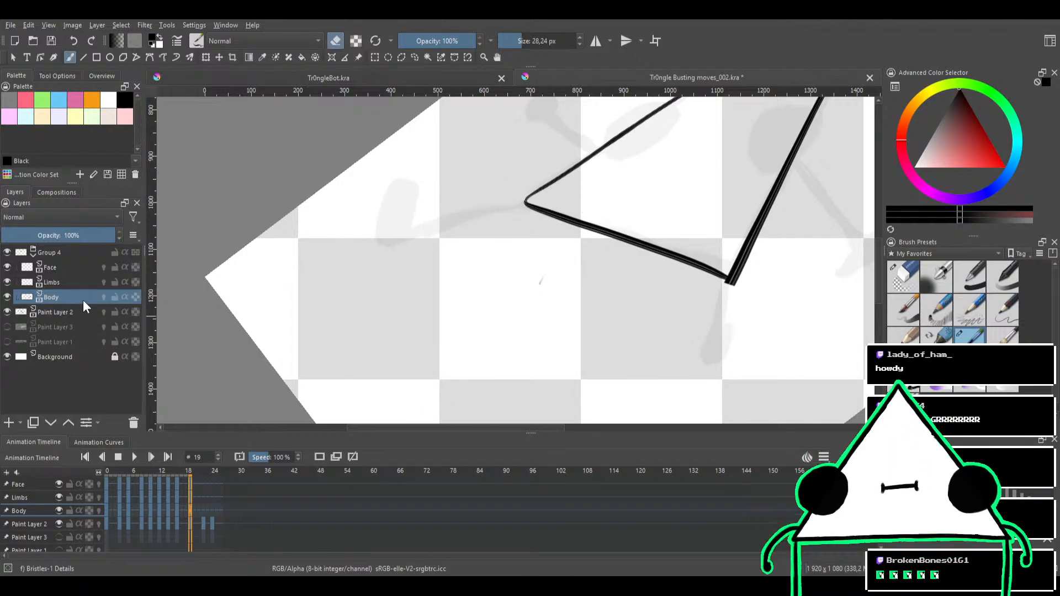
On the Limbs layer, ink the curved limb line from the body's thin corner toward the sketched foot
left_click(58, 281)
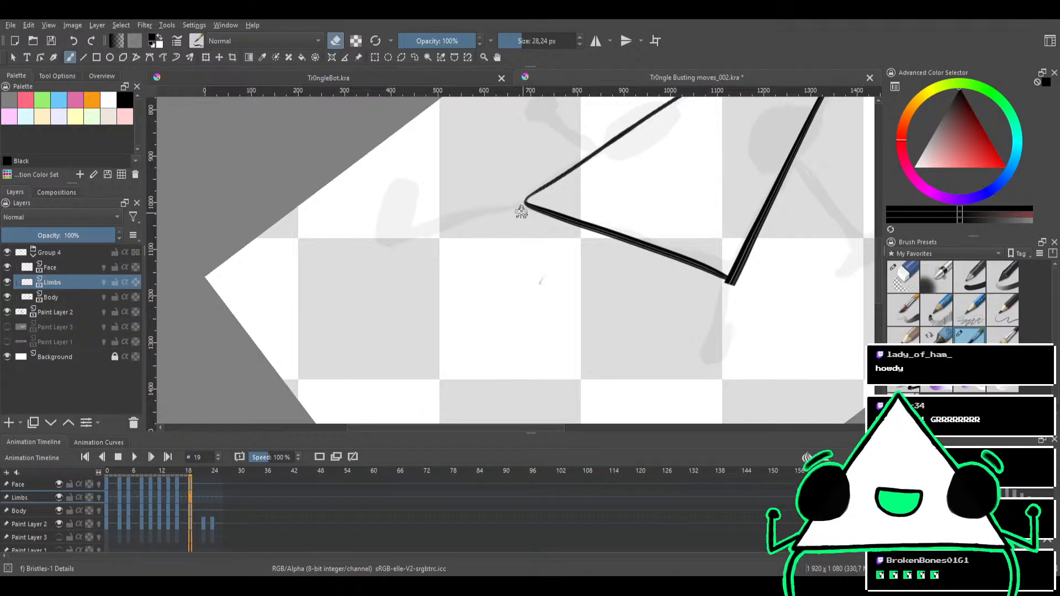
key("e")
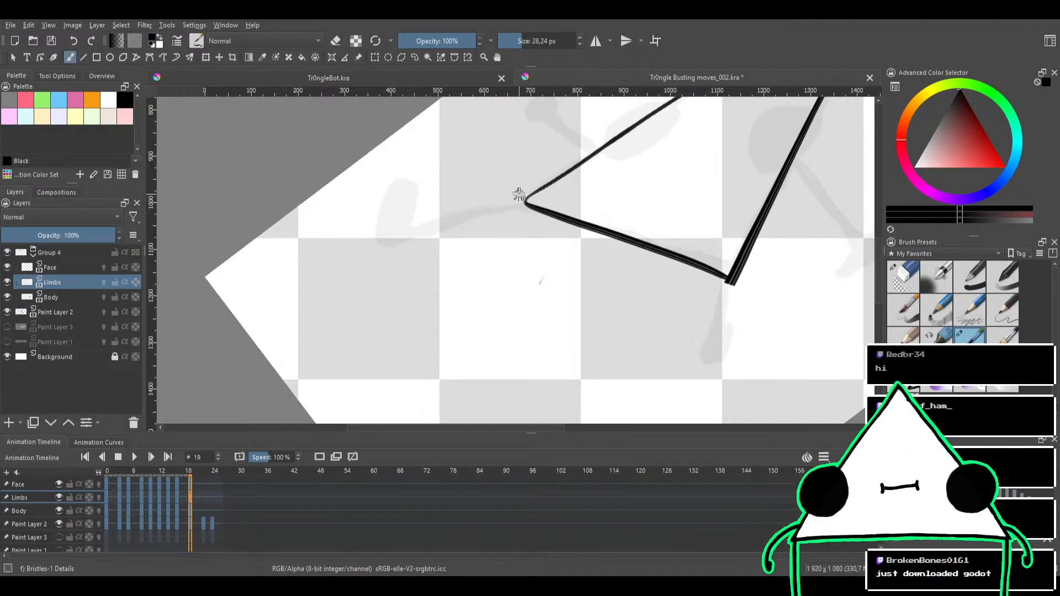
left_click_drag(526, 204, 403, 236)
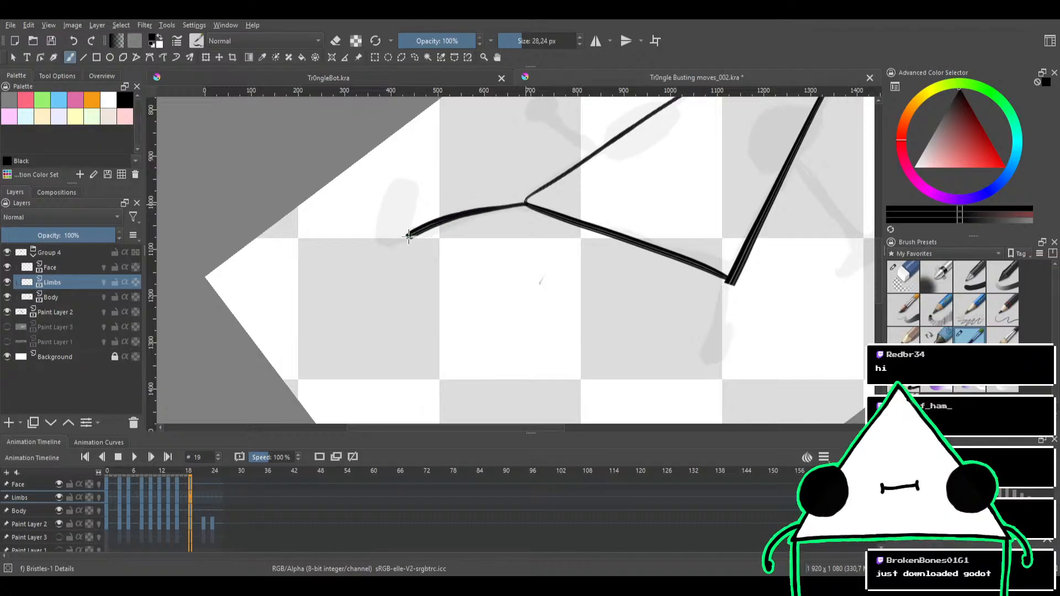
key("ctrl+z")
mouse_move(523, 204)
left_mouse_down()
mouse_move(445, 217)
mouse_move(402, 241)
left_mouse_up()
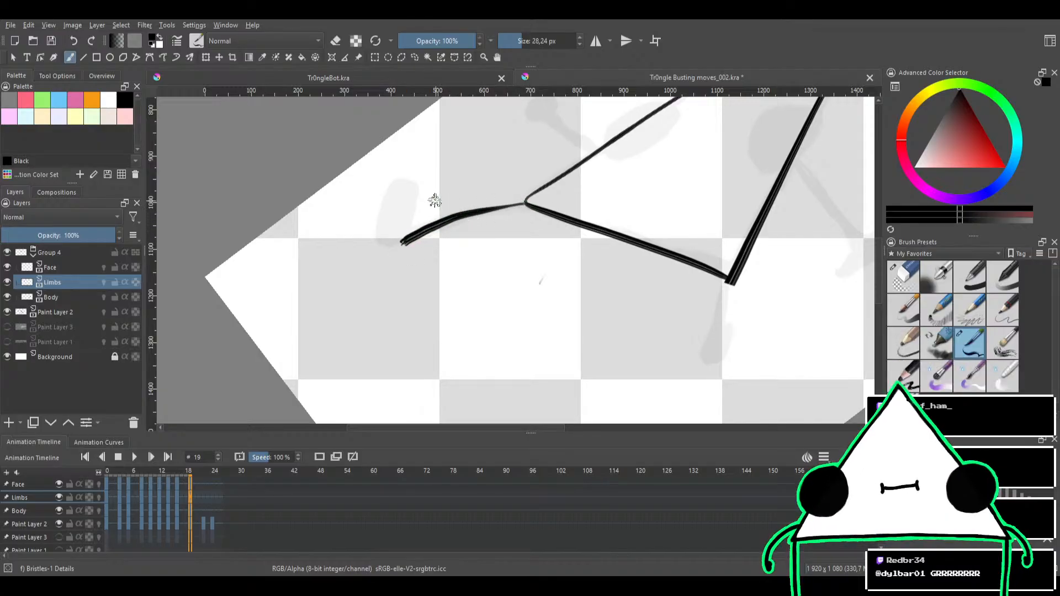
Outline the oval foot at the end of the curved limb over the sketch and fill it solid black
mouse_move(472, 189)
left_mouse_down()
mouse_move(497, 197)
mouse_move(440, 236)
mouse_move(480, 204)
left_mouse_up()
mouse_move(399, 217)
left_mouse_down()
mouse_move(431, 238)
mouse_move(453, 208)
left_mouse_up()
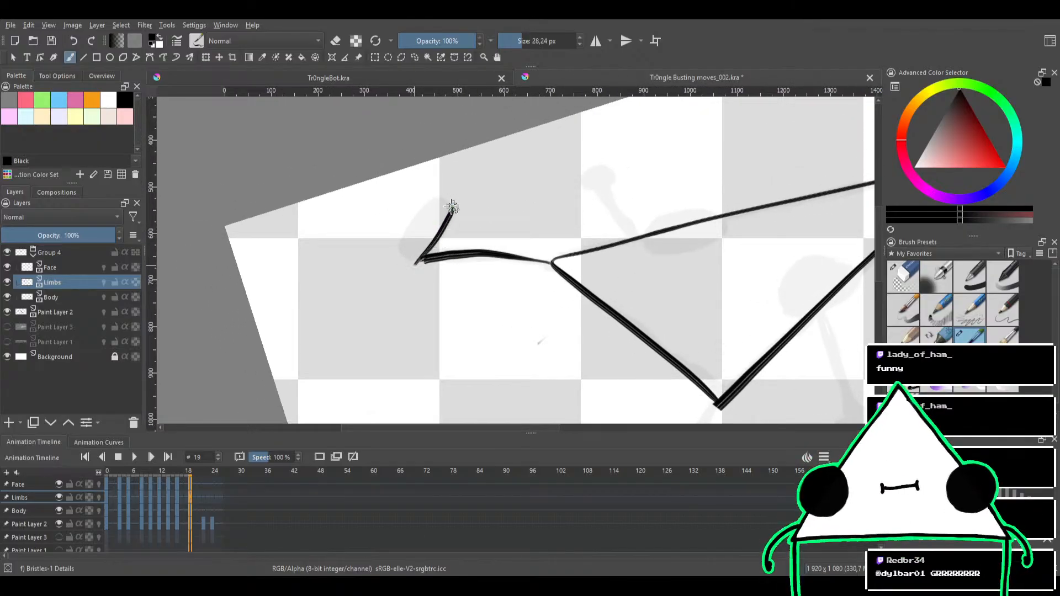
key("ctrl+z")
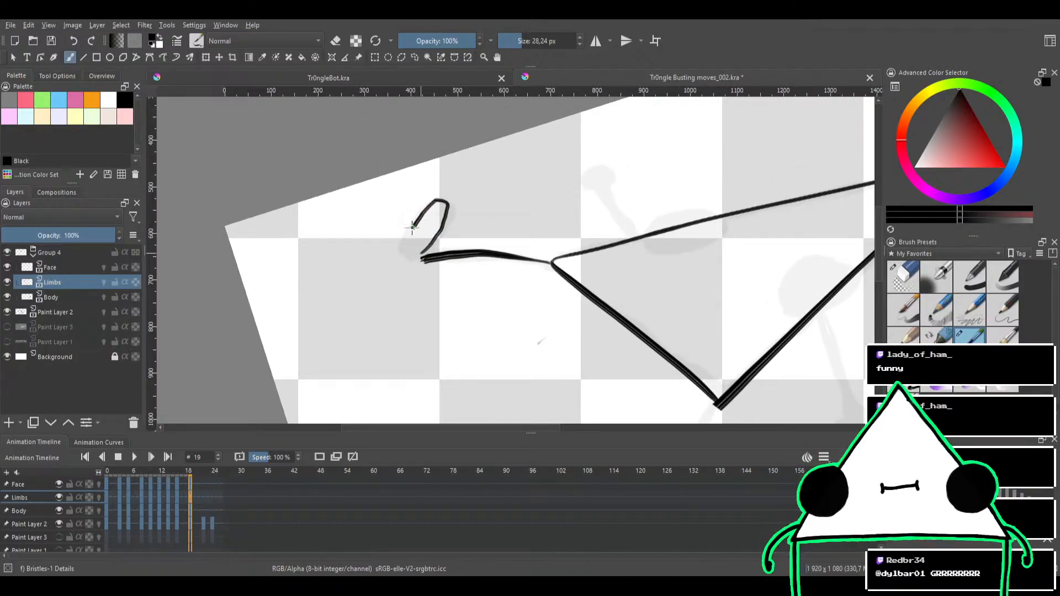
mouse_move(436, 209)
left_mouse_down()
mouse_move(420, 234)
mouse_move(428, 241)
left_mouse_up()
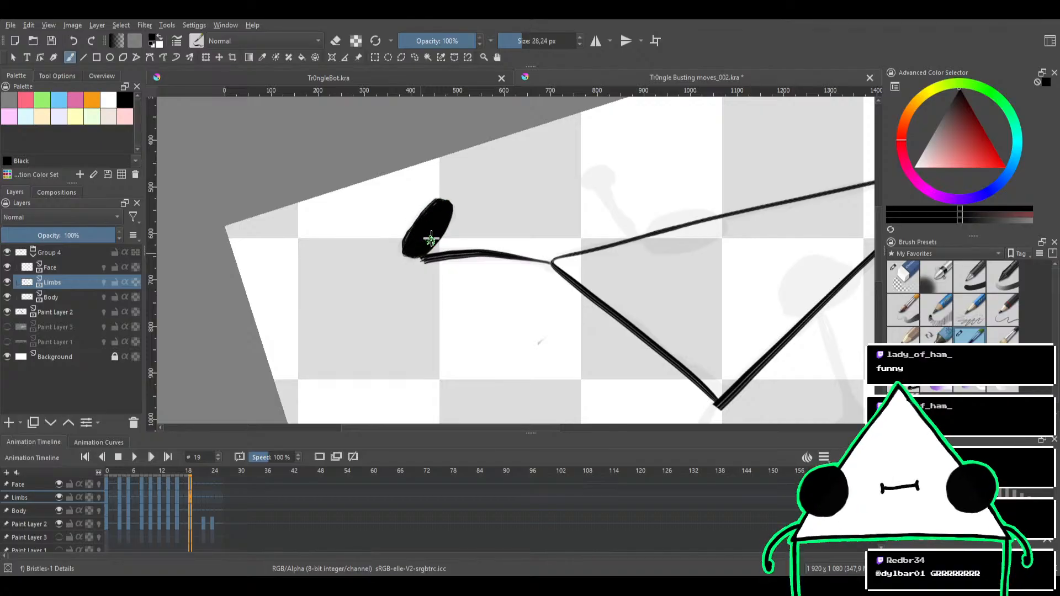
mouse_move(412, 256)
left_mouse_down()
mouse_move(429, 257)
mouse_move(436, 224)
left_mouse_up()
Thicken and smooth the curved limb from its foot to the body corner, and trim the foot's outer edge
mouse_move(463, 201)
left_mouse_down()
mouse_move(470, 175)
mouse_move(452, 184)
mouse_move(475, 196)
mouse_move(450, 218)
left_mouse_up()
scroll(450, 218, "up", 1)
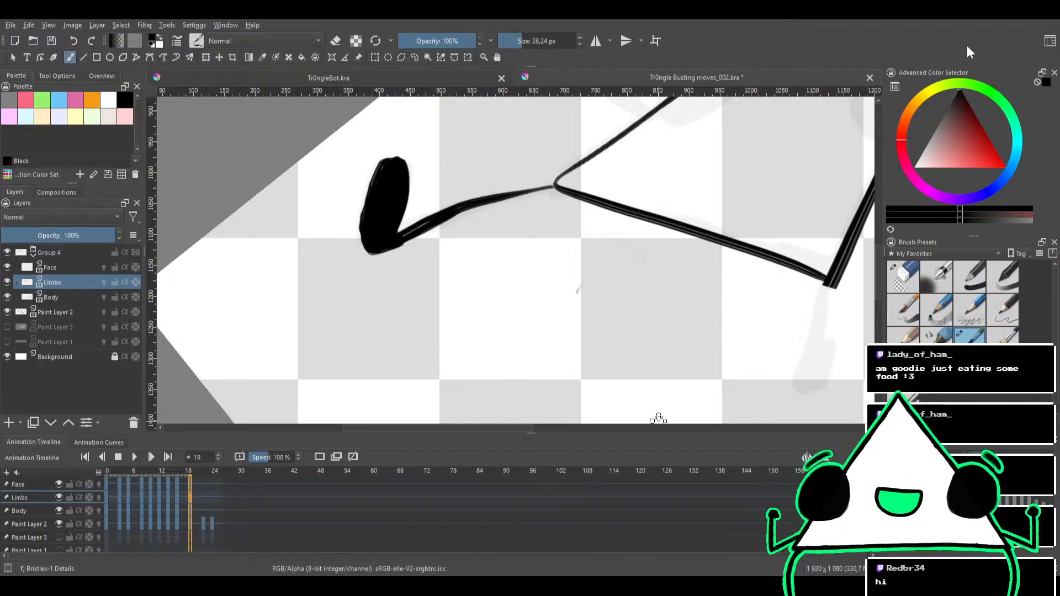
left_click_drag(454, 275, 423, 321)
key("e")
key("e")
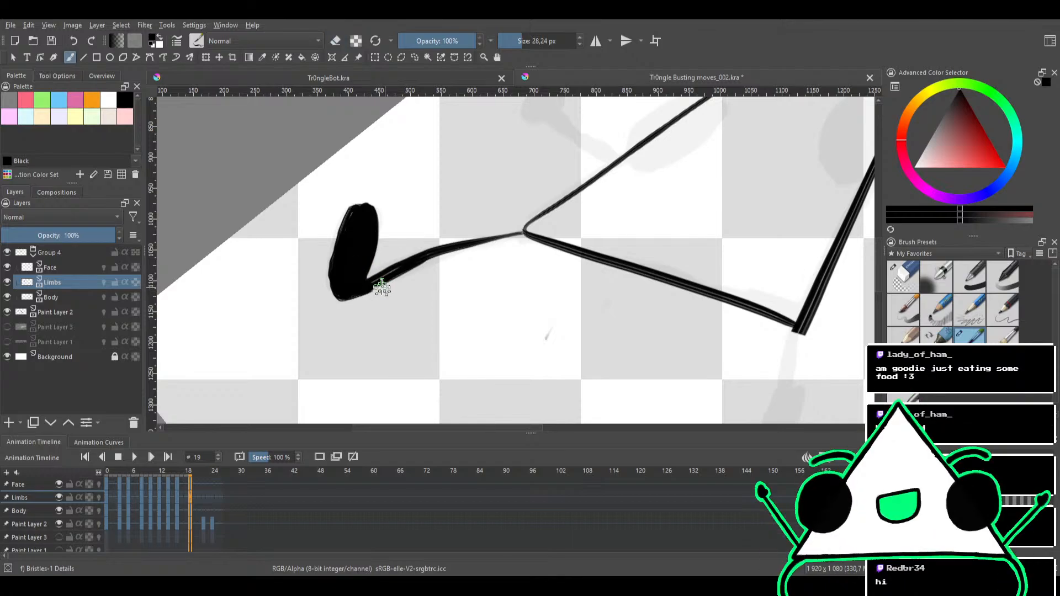
left_click_drag(369, 287, 436, 258)
key("ctrl+z")
left_click_drag(365, 289, 411, 268)
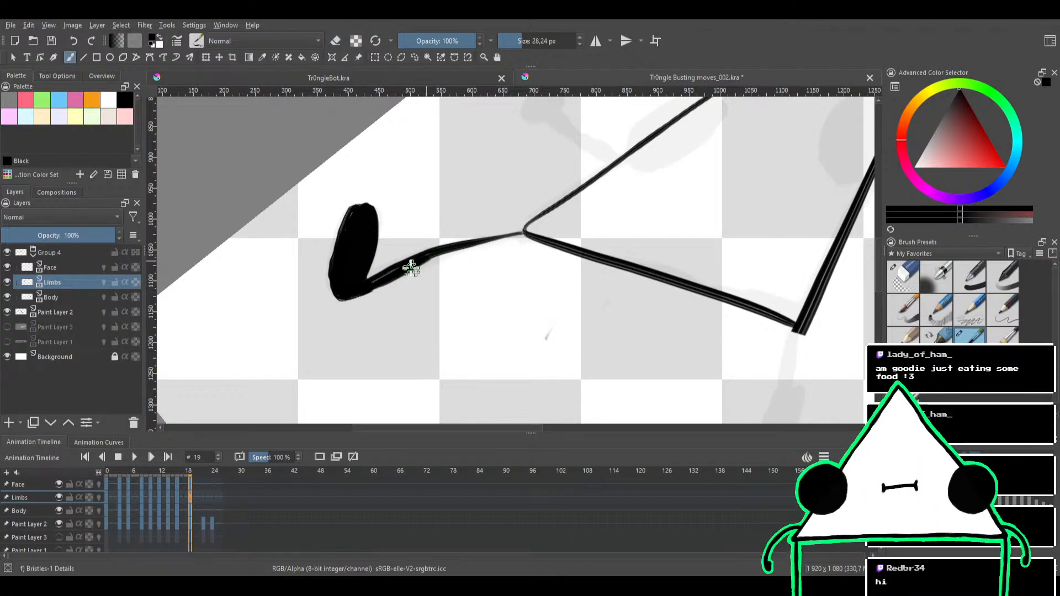
key("ctrl+z")
left_click_drag(346, 300, 429, 259)
mouse_move(364, 290)
left_mouse_down()
mouse_move(405, 266)
mouse_move(388, 278)
mouse_move(523, 231)
left_mouse_up()
left_click_drag(415, 247, 447, 247)
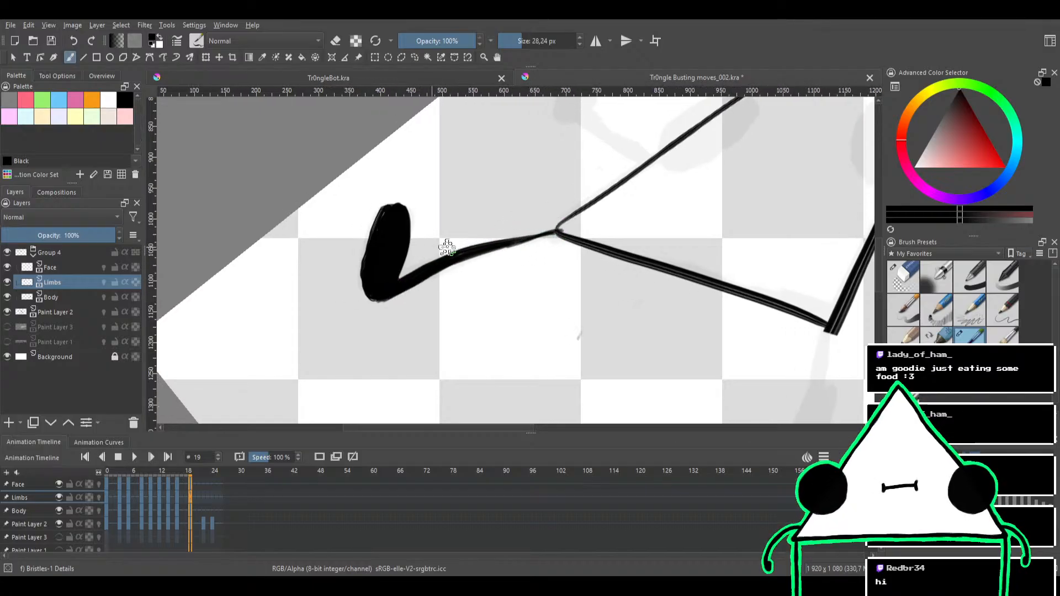
key("e")
left_click_drag(358, 243, 359, 238)
Ink the short limb at the body's lower corner with a solid oval end, and erase the oval's pointed tip
left_click_drag(413, 221, 394, 285)
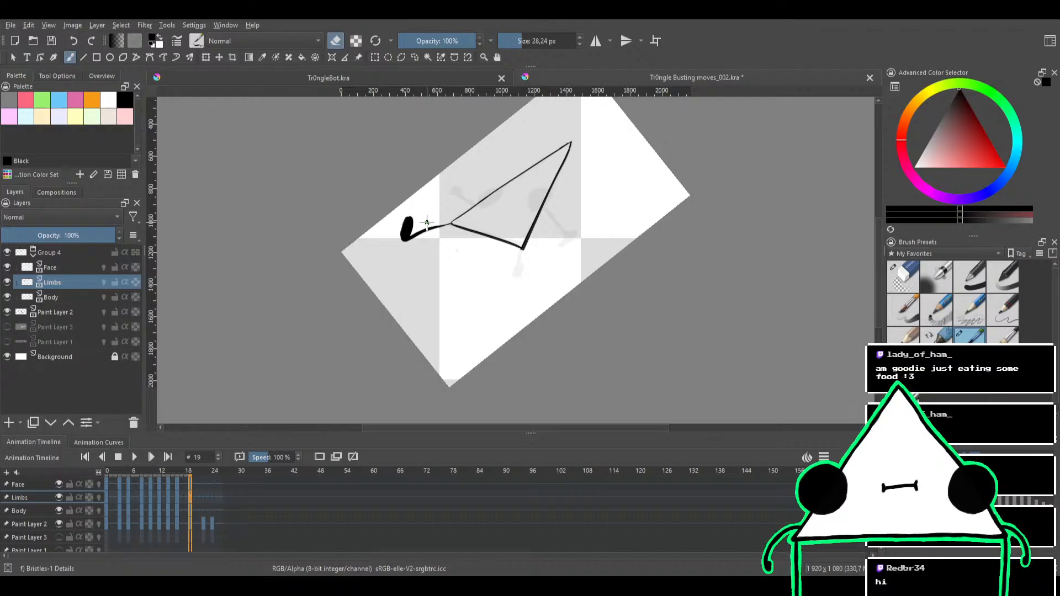
left_click_drag(482, 251, 464, 290)
left_click_drag(468, 282, 556, 262)
mouse_move(492, 315)
left_mouse_down()
mouse_move(514, 249)
mouse_move(466, 274)
left_mouse_up()
key("e")
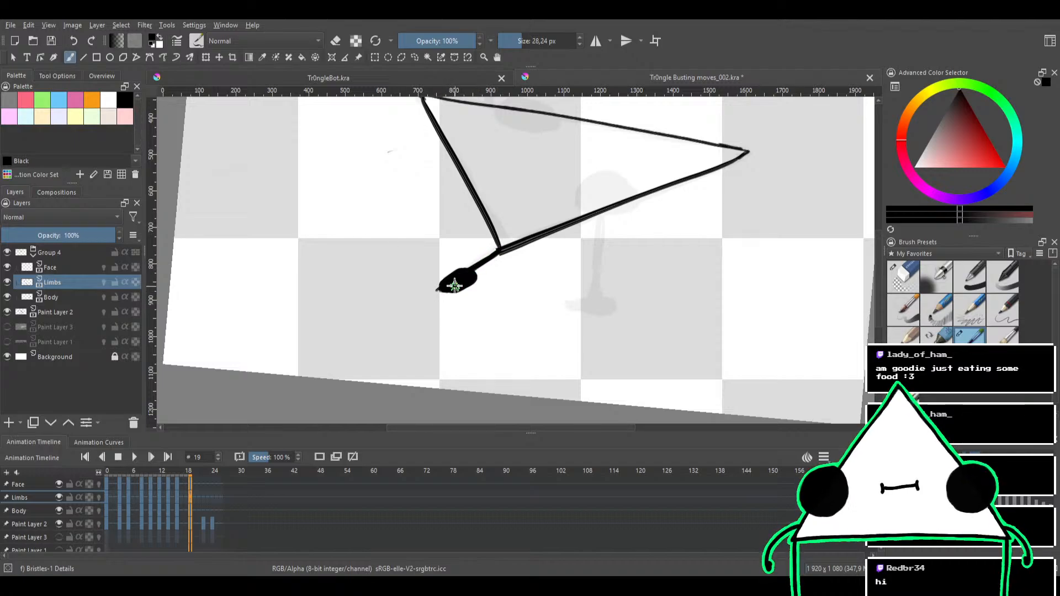
key("e")
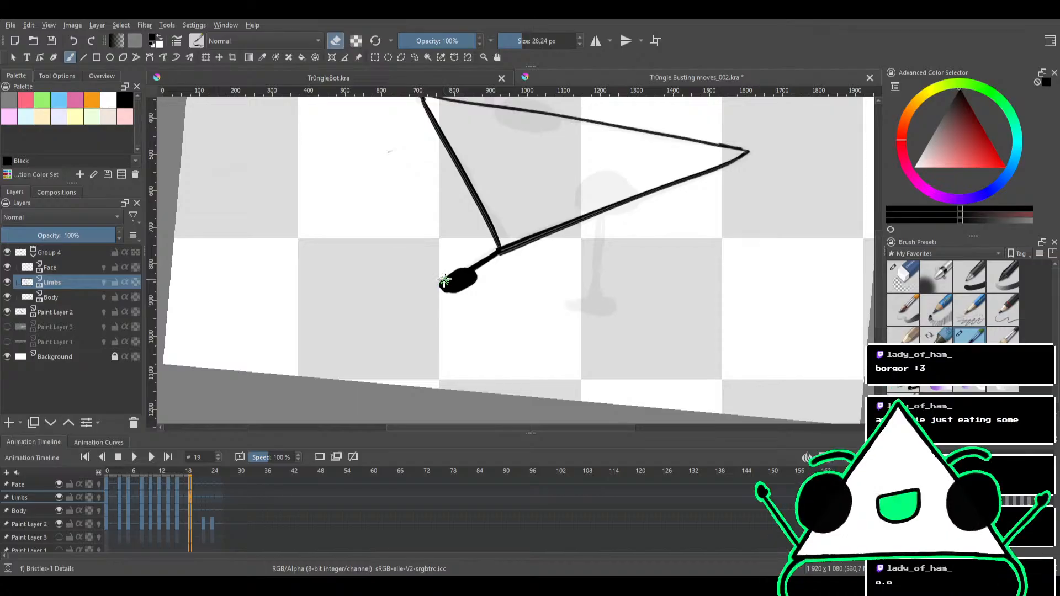
key("e")
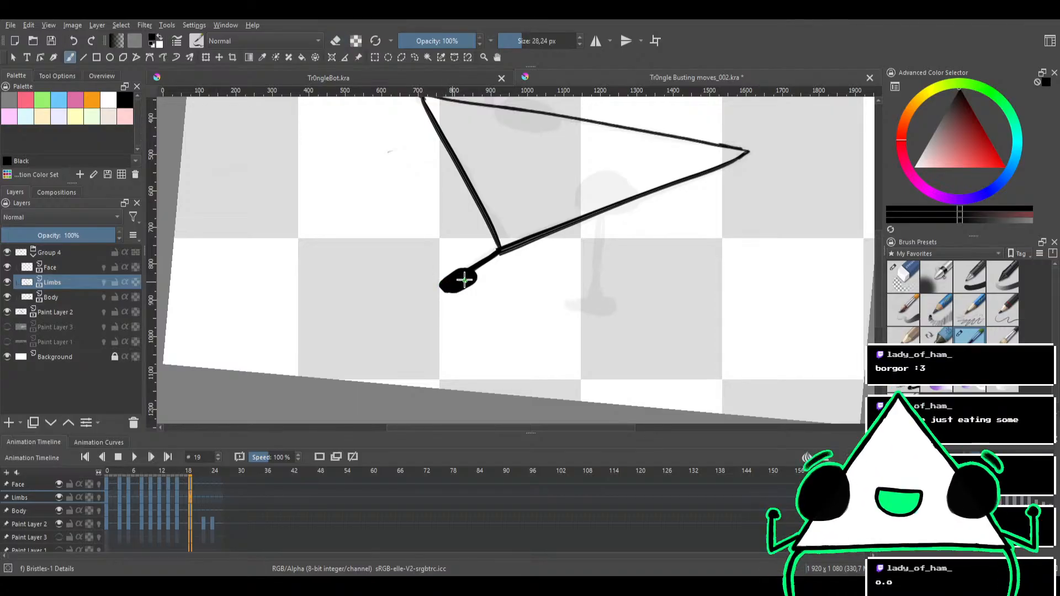
Erase a thin gap between the short limb and its oval end with the brush in eraser mode at 5.74 px
key("e")
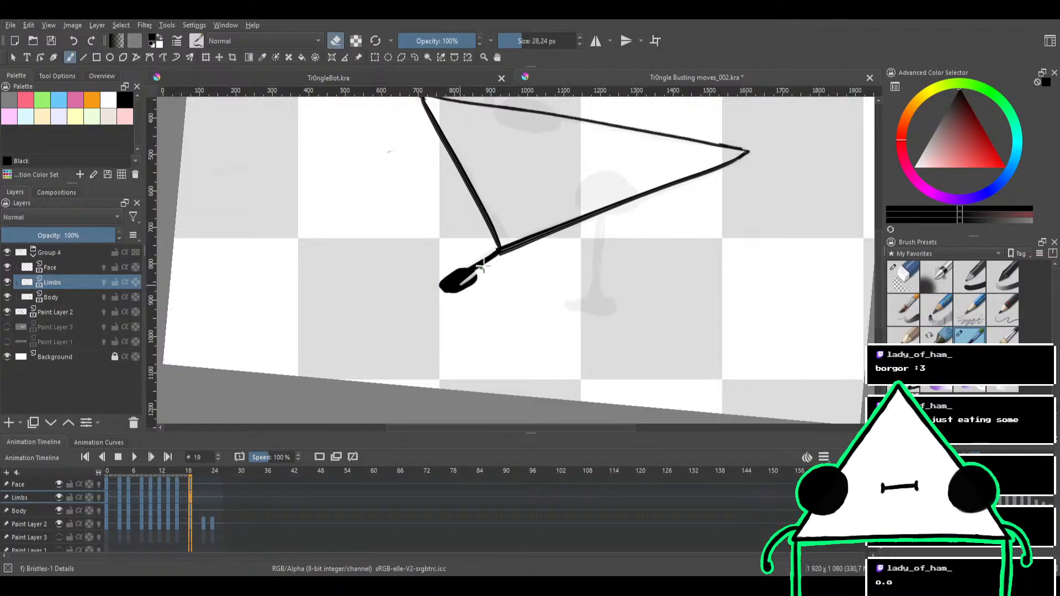
key("e")
key("ctrl+z")
mouse_move(476, 289)
left_mouse_down()
mouse_move(537, 276)
mouse_move(485, 262)
mouse_move(525, 279)
mouse_move(516, 287)
left_mouse_up()
key("e")
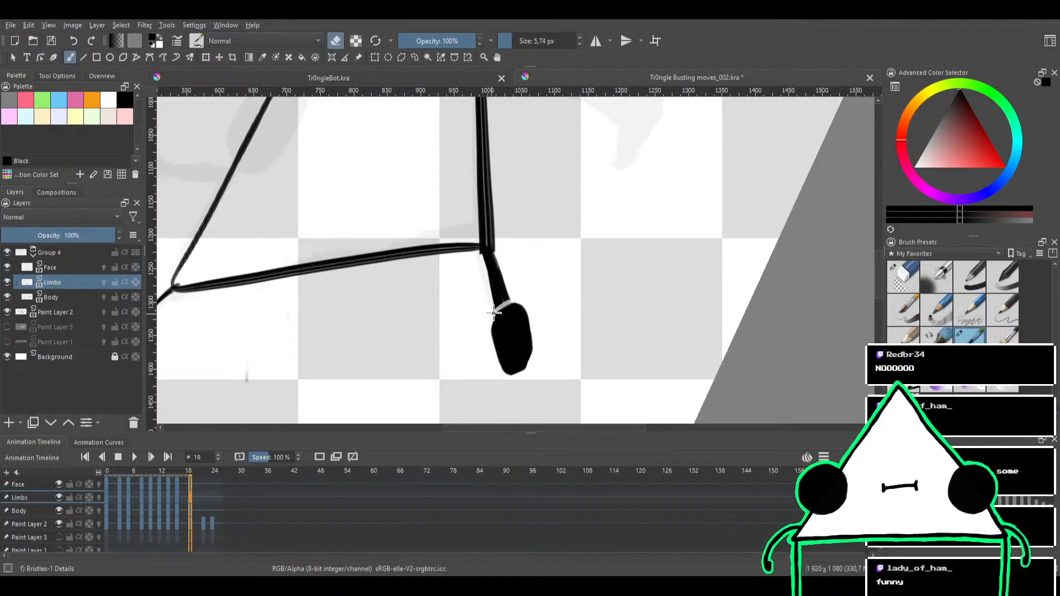
left_click_drag(550, 238, 534, 280)
left_click_drag(580, 232, 562, 344)
left_click_drag(549, 300, 537, 312)
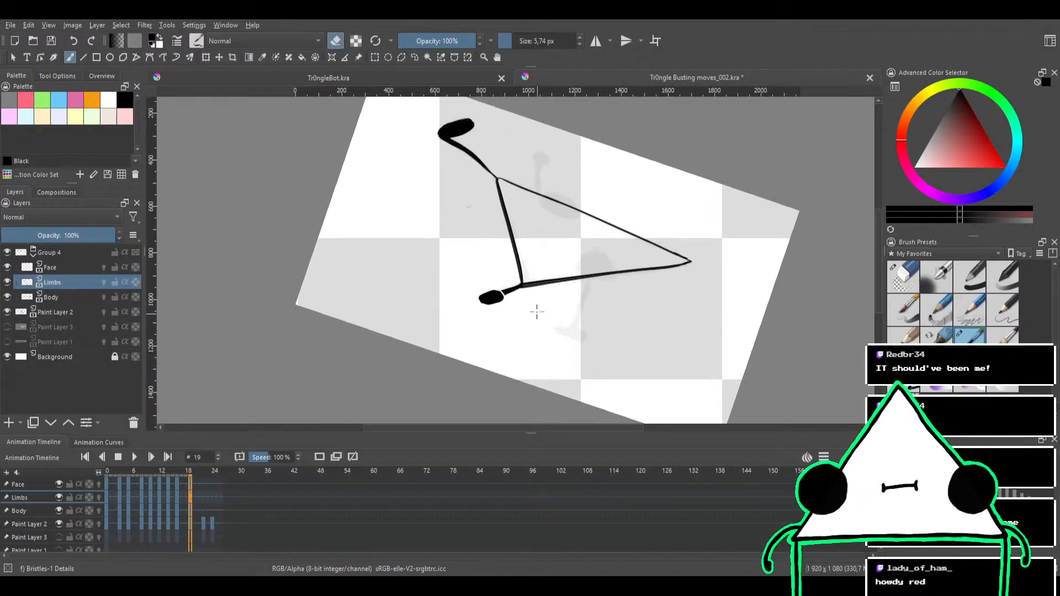
Try to ink the leg below the body's long lower edge with the brush in paint mode at 27.97 px
key("e")
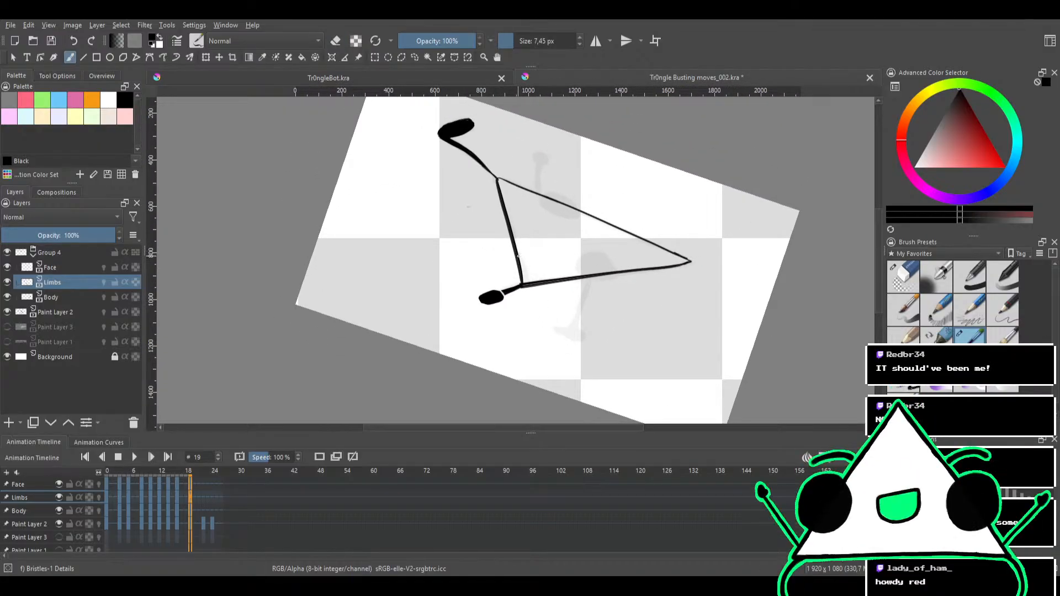
left_click_drag(517, 257, 537, 265, "shift")
mouse_move(560, 287)
left_mouse_down()
mouse_move(519, 262)
mouse_move(479, 257)
left_mouse_up()
left_click_drag(479, 257, 522, 202, "ctrl")
left_click_drag(540, 264, 534, 262, "shift")
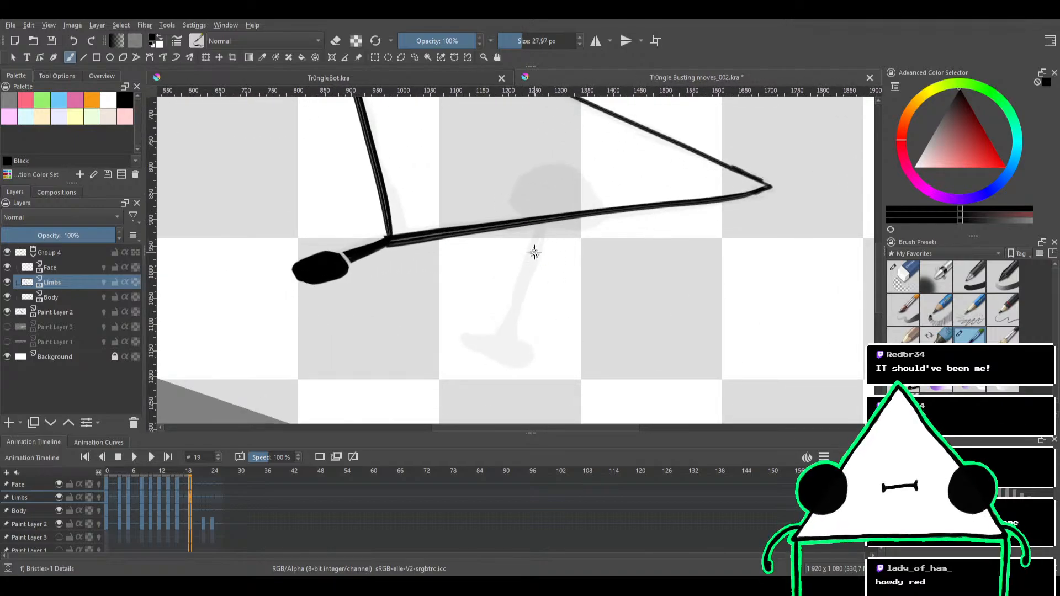
left_click_drag(543, 221, 518, 286)
key("ctrl+z")
Try inking the leg over the sketch from the body's lower edge to the foot with the brush at 19.16 px
mouse_move(556, 224)
left_mouse_down("shift")
mouse_move(568, 255)
mouse_move(547, 256)
left_mouse_up("shift")
left_click_drag(547, 256, 530, 251)
left_click_drag(531, 225, 533, 237, "ctrl")
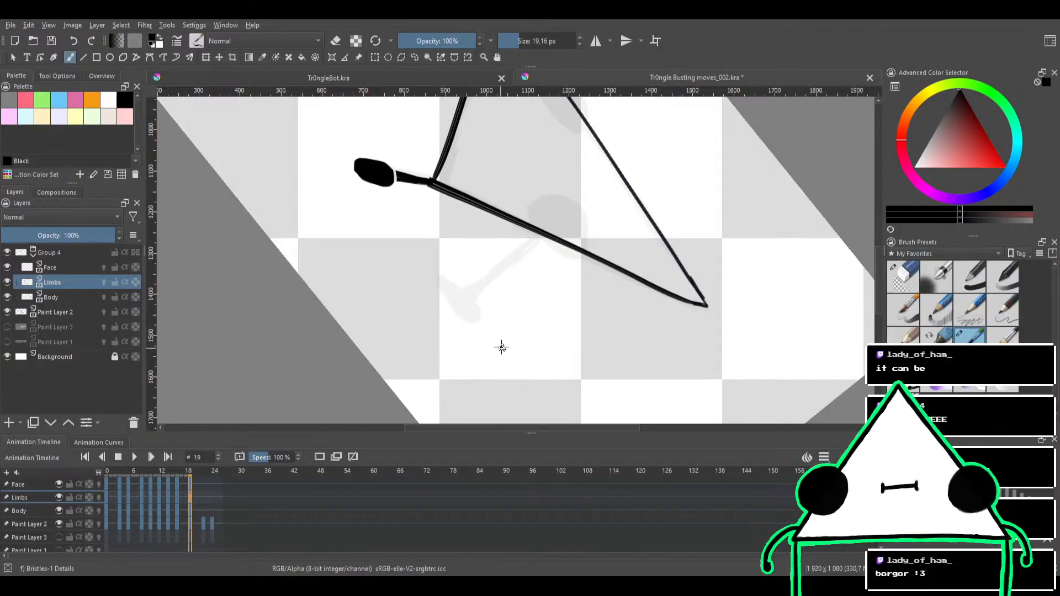
left_click_drag(572, 272, 550, 323)
left_click_drag(519, 356, 553, 267)
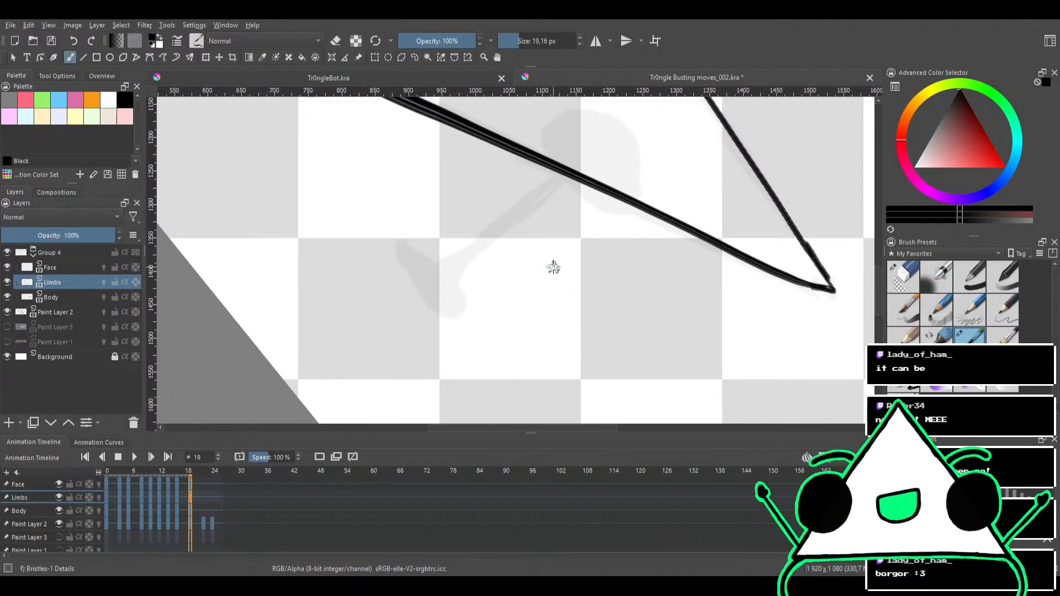
left_click_drag(548, 208, 452, 295)
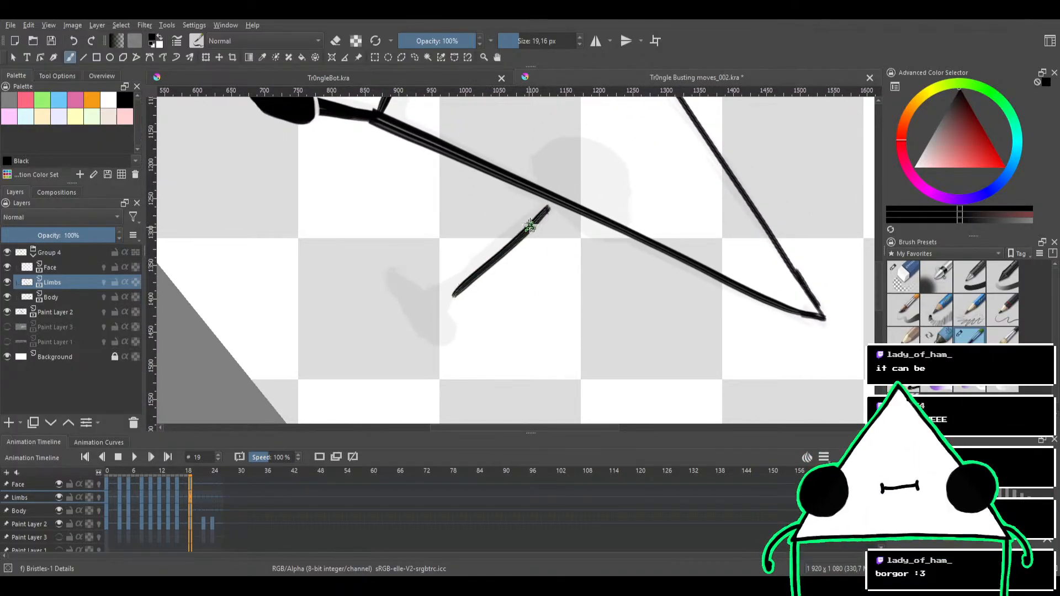
key("ctrl+z")
left_click_drag(548, 205, 425, 328)
key("ctrl+z")
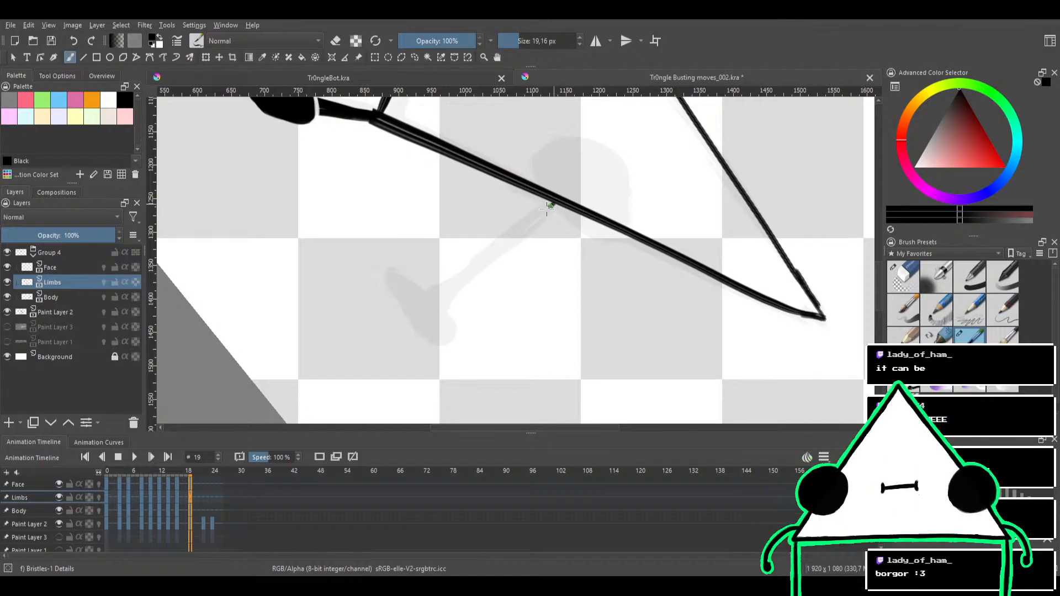
left_click_drag(548, 206, 430, 313)
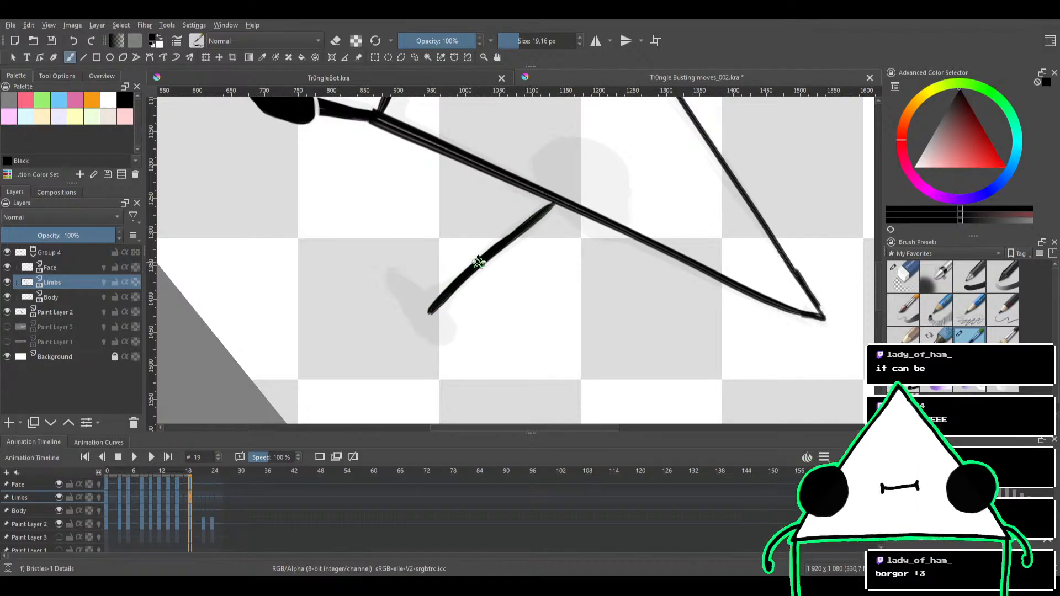
Try to draw the wide foot at the end of the leg and fill it solid black
mouse_move(473, 267)
left_mouse_down()
mouse_move(456, 303)
mouse_move(487, 254)
mouse_move(469, 250)
mouse_move(470, 269)
mouse_move(504, 232)
left_mouse_up()
mouse_move(537, 279)
left_mouse_down()
mouse_move(507, 226)
mouse_move(550, 207)
mouse_move(490, 264)
mouse_move(529, 240)
left_mouse_up()
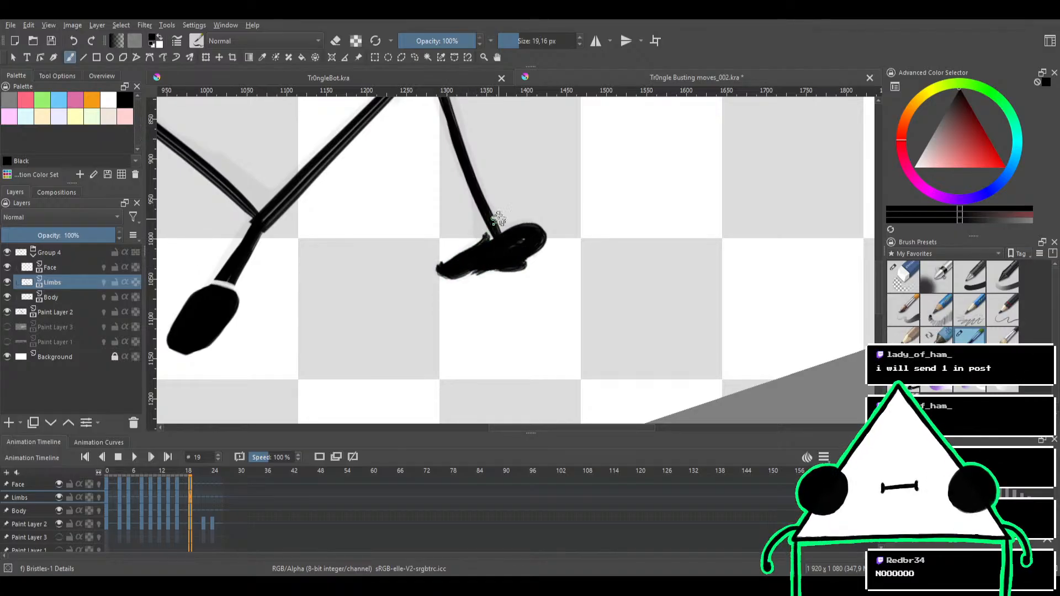
mouse_move(542, 192)
left_mouse_down()
mouse_move(521, 225)
mouse_move(558, 230)
left_mouse_up()
mouse_move(459, 249)
left_mouse_down()
mouse_move(476, 210)
mouse_move(472, 227)
left_mouse_up()
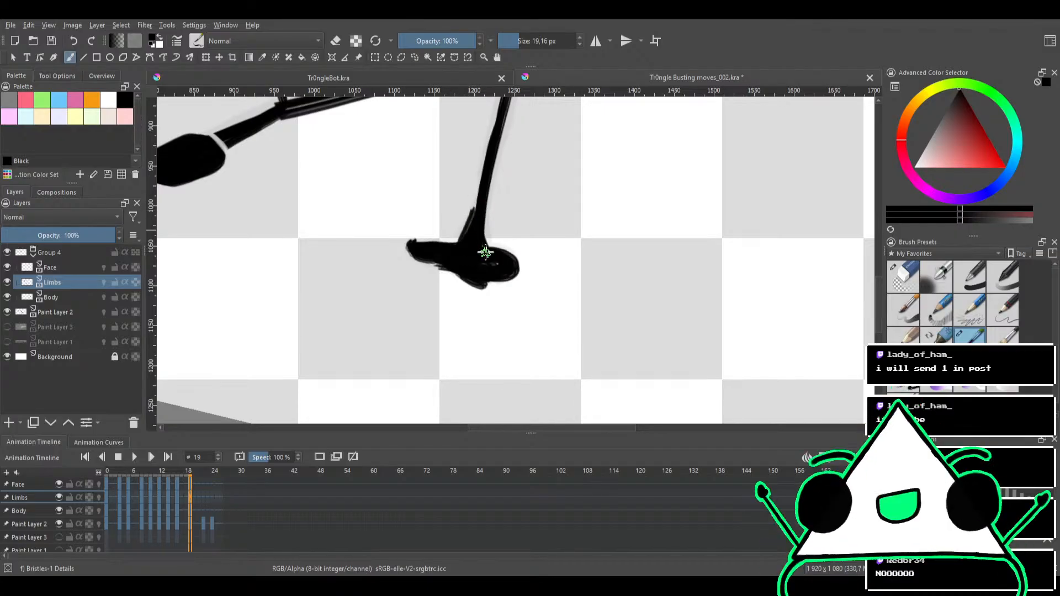
Try to clean up the ankle and thicken the leg up to the body's lower edge
key("e")
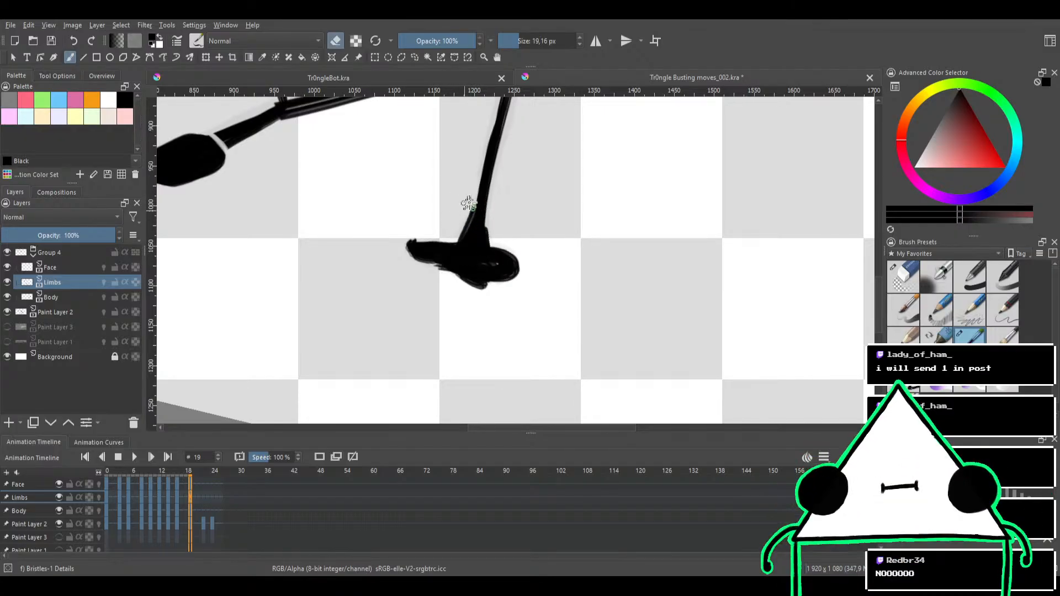
key("e")
key("e")
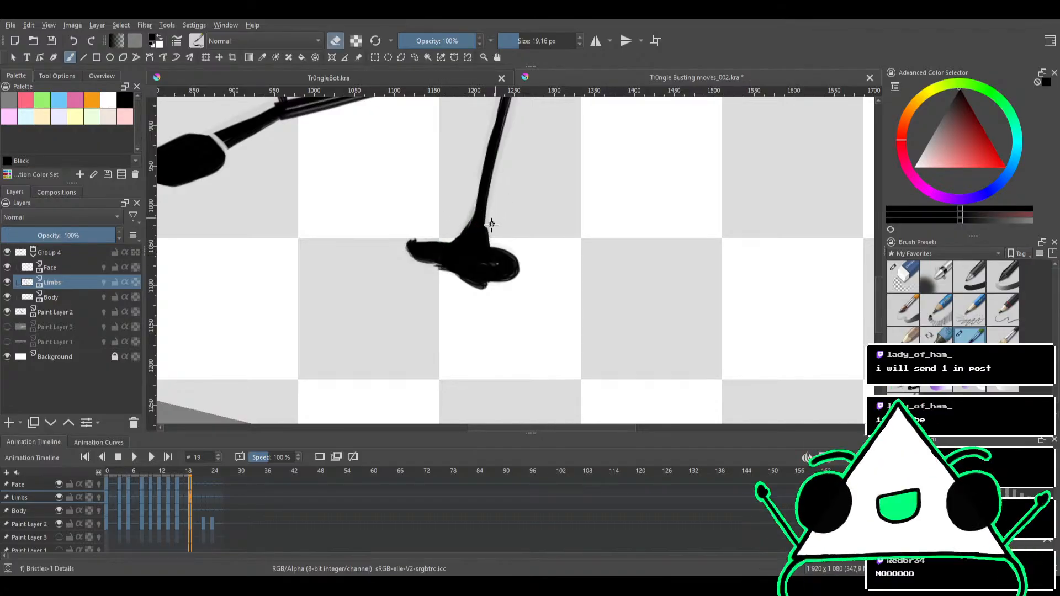
key("e")
left_click_drag(478, 204, 452, 311)
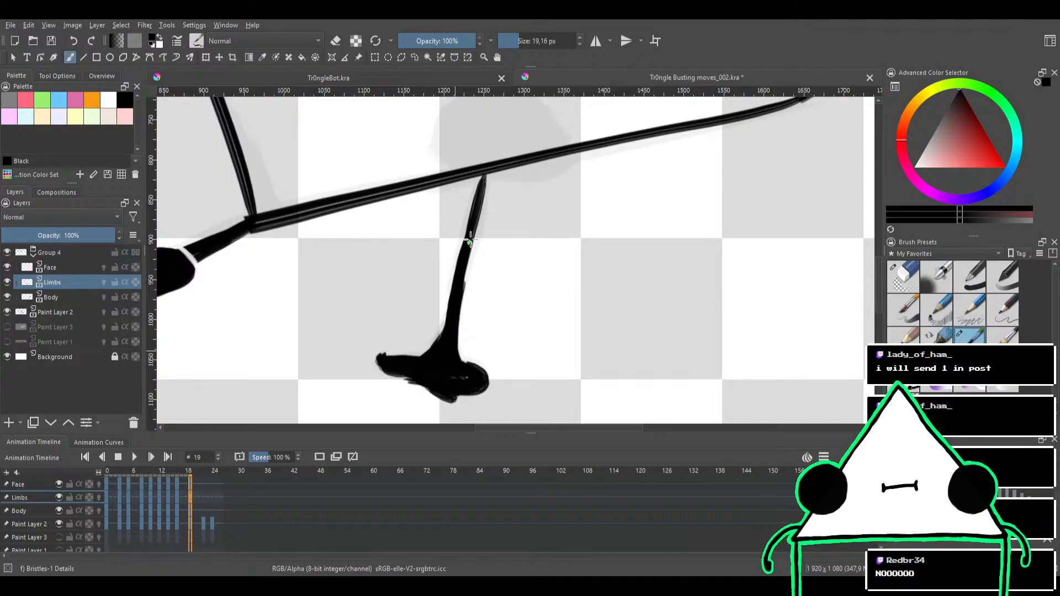
left_click_drag(484, 185, 468, 266)
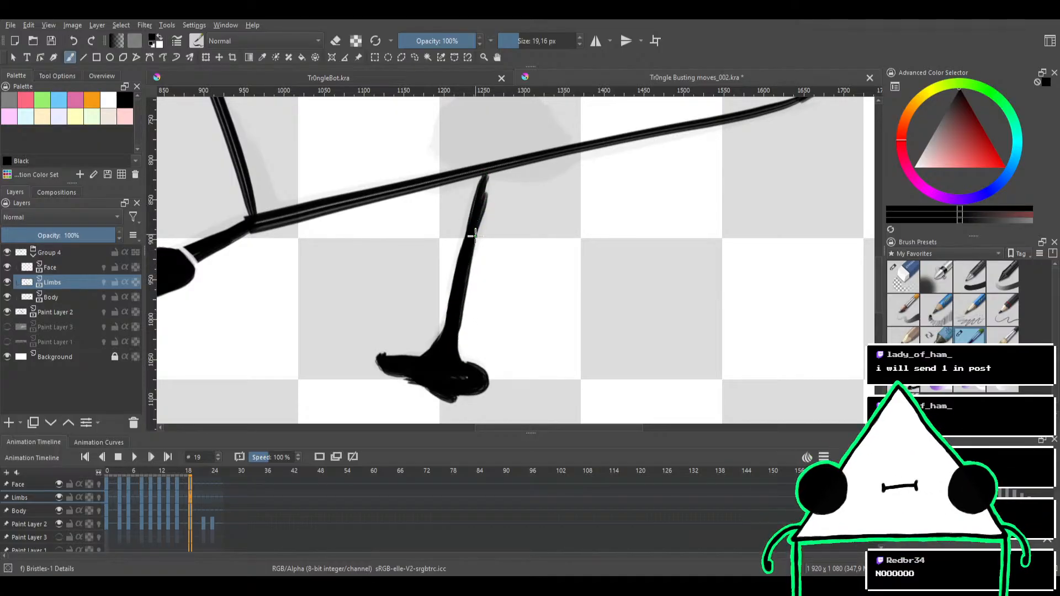
left_click_drag(480, 194, 488, 169)
Try trimming the leg's outer edge with the Eraser Circle brush at 69.36 px
key("e")
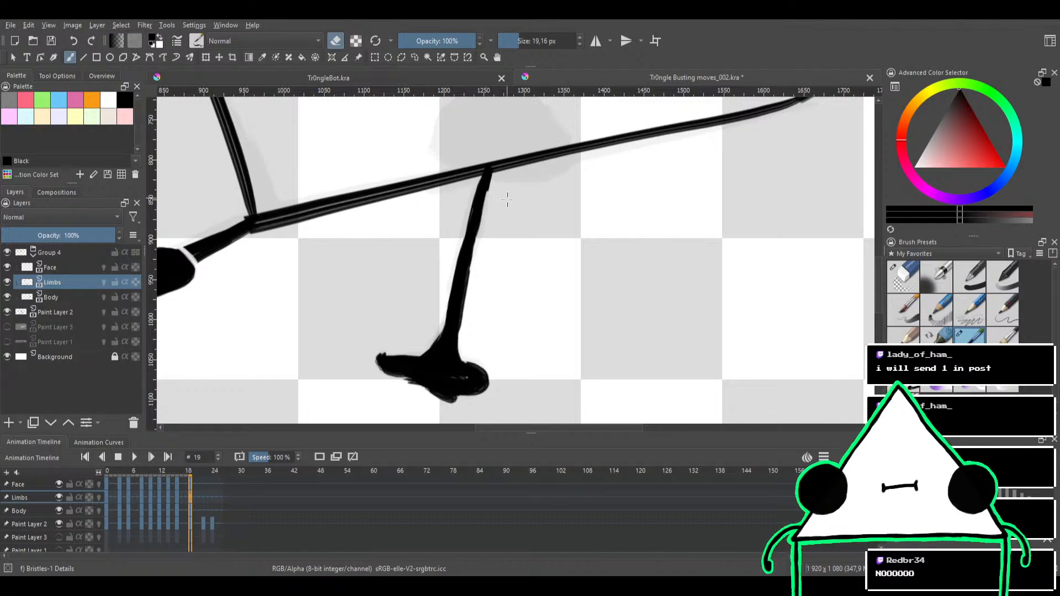
left_click_drag(499, 224, 498, 314)
left_click_drag(499, 272, 628, 187)
left_click(901, 276)
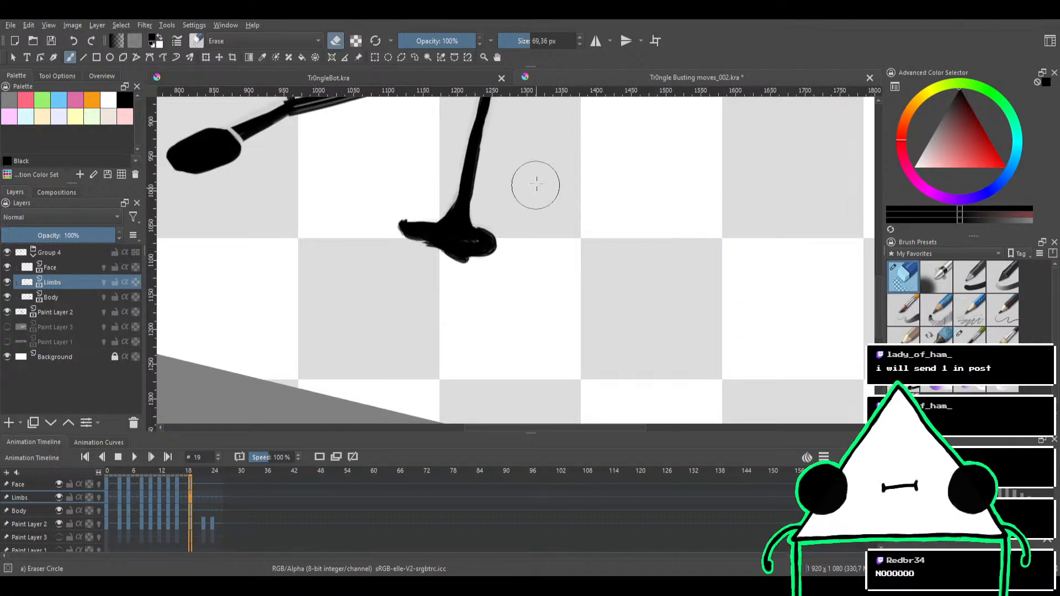
scroll(534, 180, "up", 3)
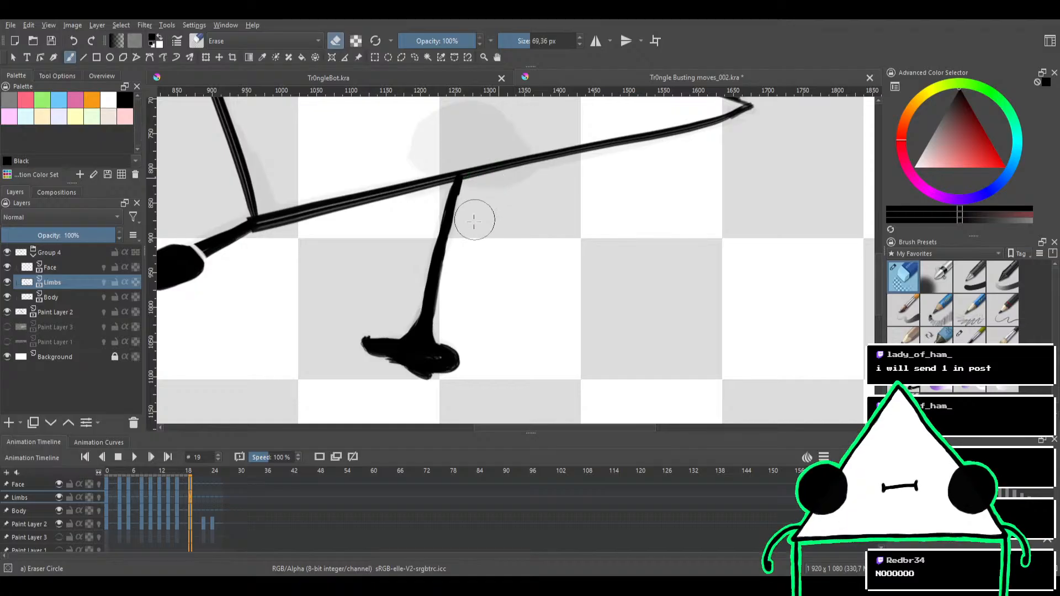
mouse_move(455, 290)
left_mouse_down()
mouse_move(477, 187)
mouse_move(457, 299)
left_mouse_up()
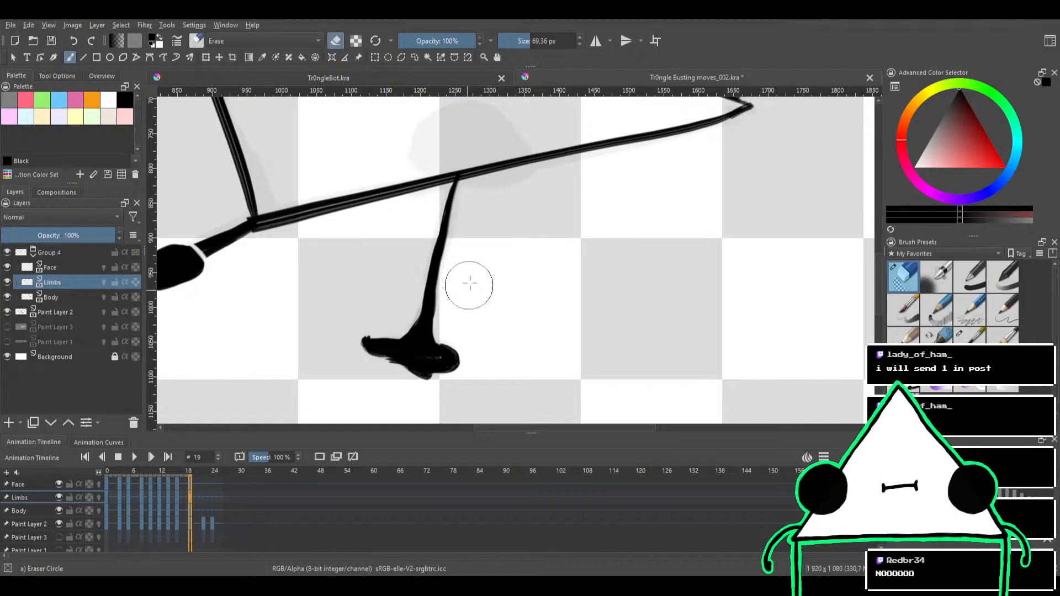
Undo the inking of the leg and its foot, and return to the Bristles-1 Details brush
key("ctrl+z")
key("ctrl+z")
key("ctrl+z")
key("ctrl+z")
key("ctrl+z")
key("ctrl+z")
key("ctrl+z")
key("ctrl+z")
key("ctrl+z")
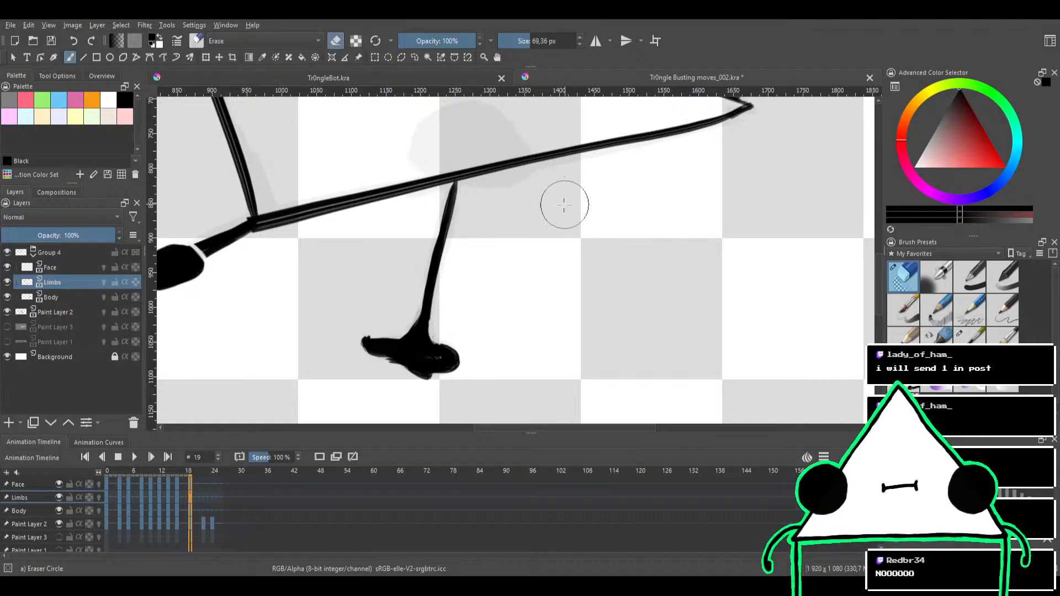
key("ctrl+z")
key("ctrl+z")
key("ctrl+z")
key("ctrl+z")
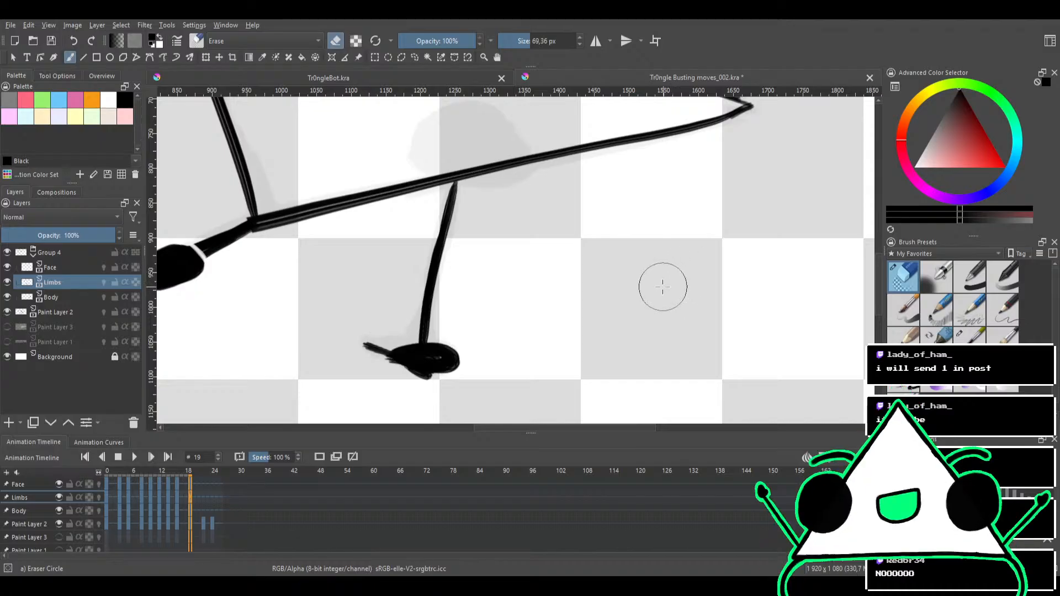
left_click(969, 334)
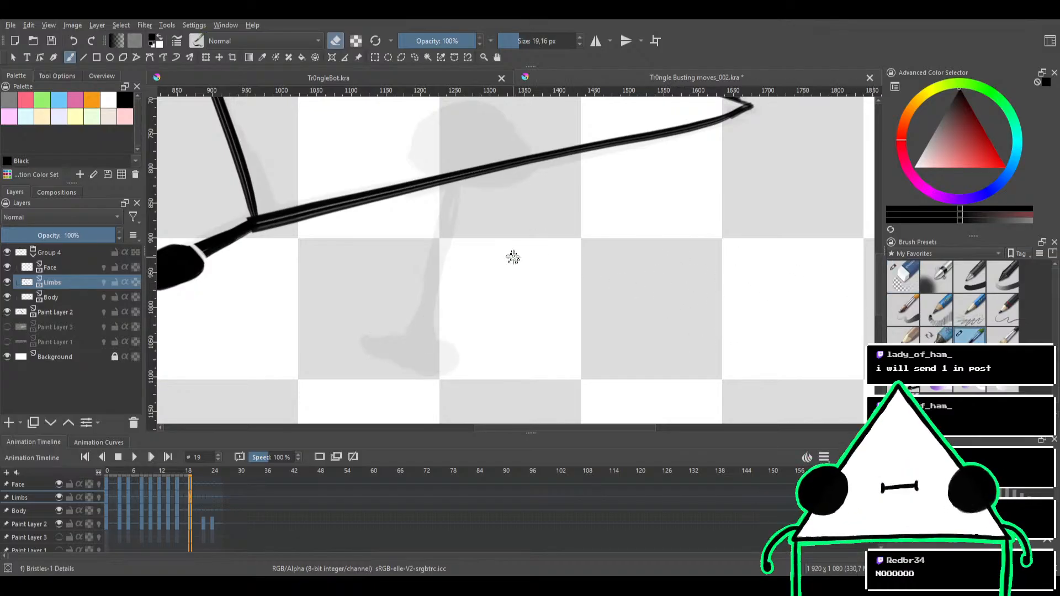
Ink a thick leg from the body's lower edge down to the sketched foot with the brush at 28.11 px
mouse_move(519, 265)
left_mouse_down()
mouse_move(546, 262)
mouse_move(531, 238)
mouse_move(561, 231)
mouse_move(485, 229)
mouse_move(501, 210)
mouse_move(388, 302)
left_mouse_up()
key("e")
key("ctrl+z")
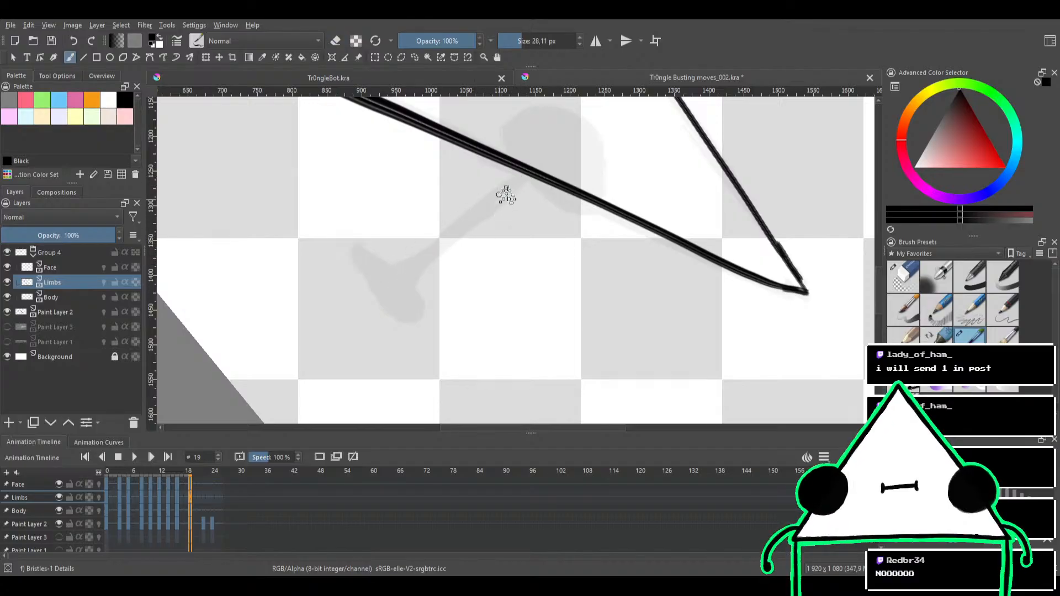
left_click_drag(515, 178, 407, 276)
mouse_move(516, 177)
left_mouse_down()
mouse_move(405, 279)
mouse_move(526, 172)
mouse_move(412, 275)
mouse_move(522, 171)
mouse_move(420, 262)
left_mouse_up()
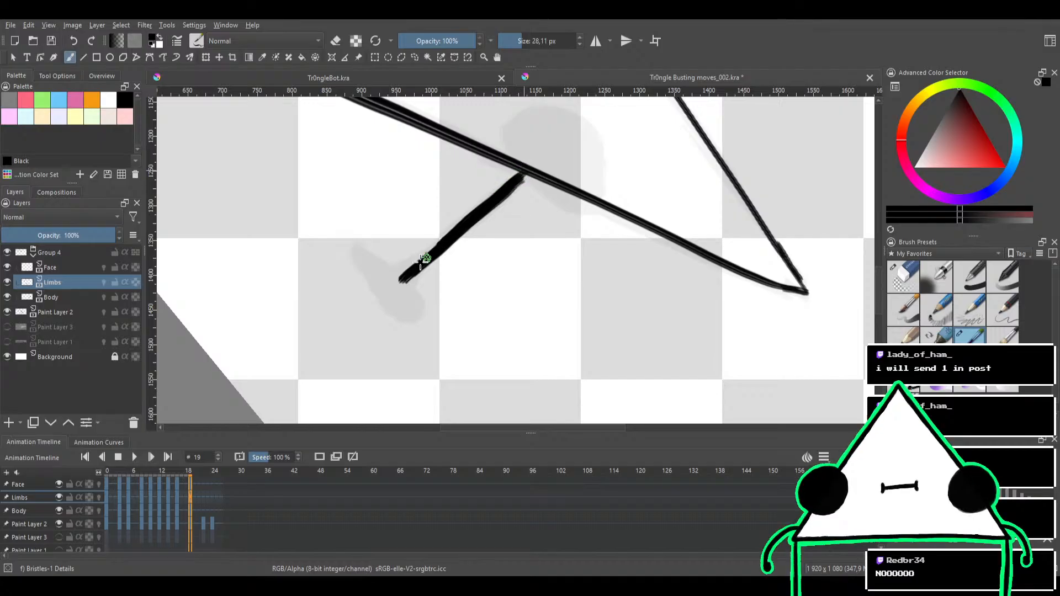
left_click_drag(523, 170, 413, 273)
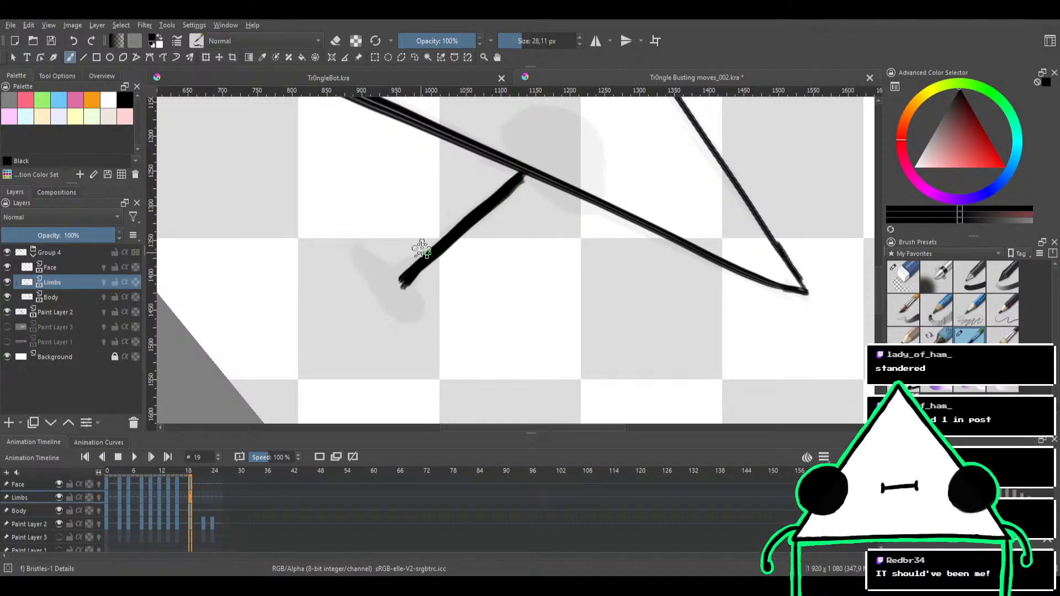
Widen the leg's ankle, then outline the foot over the sketch and fill it solid black
mouse_move(442, 223)
left_mouse_down()
mouse_move(405, 253)
mouse_move(454, 215)
left_mouse_up()
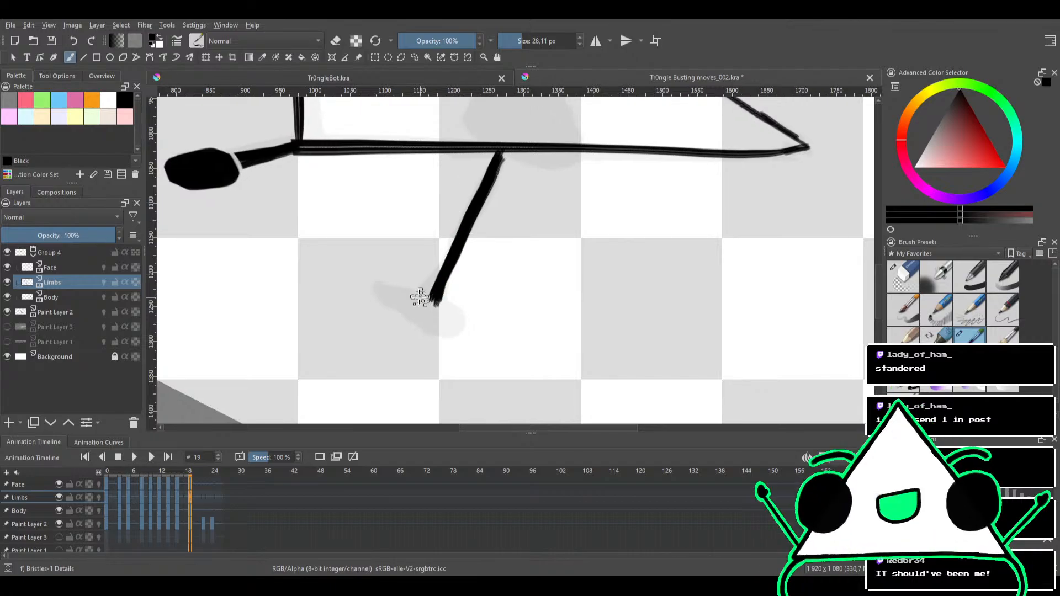
mouse_move(430, 288)
left_mouse_down()
mouse_move(490, 217)
mouse_move(486, 192)
left_mouse_up()
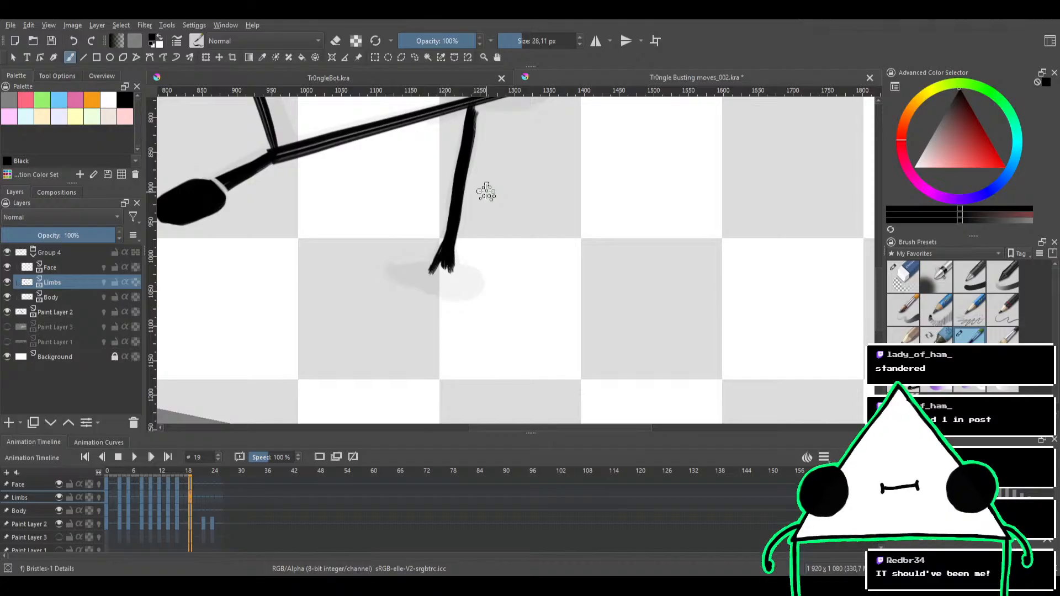
left_click_drag(472, 272, 523, 215)
left_click_drag(522, 217, 473, 225)
mouse_move(444, 257)
left_mouse_down()
mouse_move(413, 304)
mouse_move(449, 258)
mouse_move(395, 302)
mouse_move(502, 247)
mouse_move(463, 270)
mouse_move(501, 251)
mouse_move(477, 252)
mouse_move(491, 265)
mouse_move(503, 230)
mouse_move(490, 263)
mouse_move(510, 234)
mouse_move(431, 279)
mouse_move(487, 245)
mouse_move(435, 274)
mouse_move(486, 233)
mouse_move(459, 243)
mouse_move(493, 227)
mouse_move(510, 238)
mouse_move(505, 223)
mouse_move(489, 222)
mouse_move(448, 255)
mouse_move(449, 233)
mouse_move(459, 244)
mouse_move(451, 228)
mouse_move(483, 235)
left_mouse_up()
key("ctrl+z")
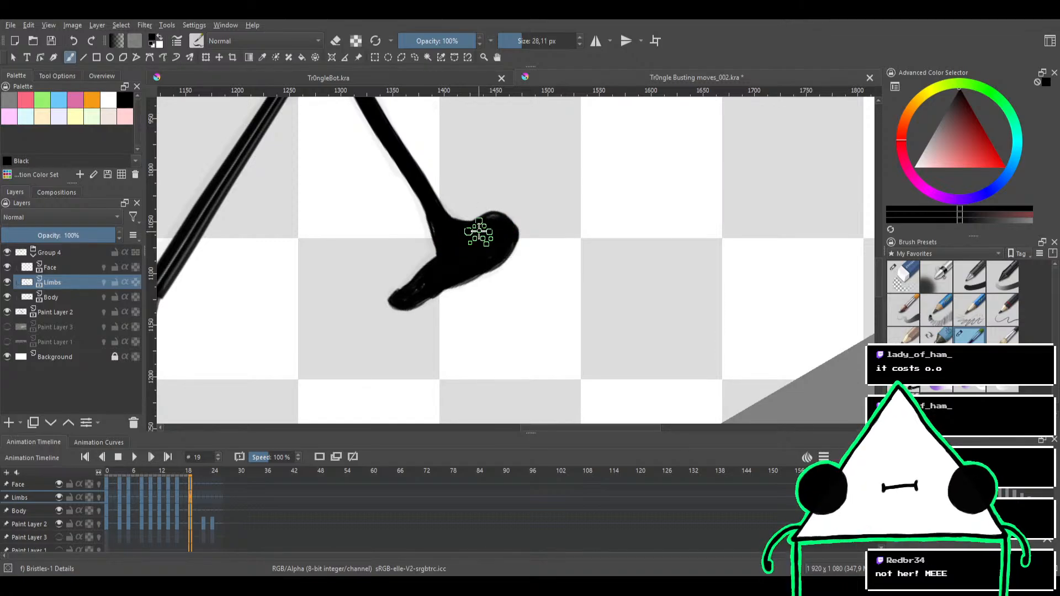
Smooth the foot's outline and trim its narrow toe and inner edge with the brush in eraser mode
scroll(530, 190, "down", 4)
scroll(511, 197, "up", 5)
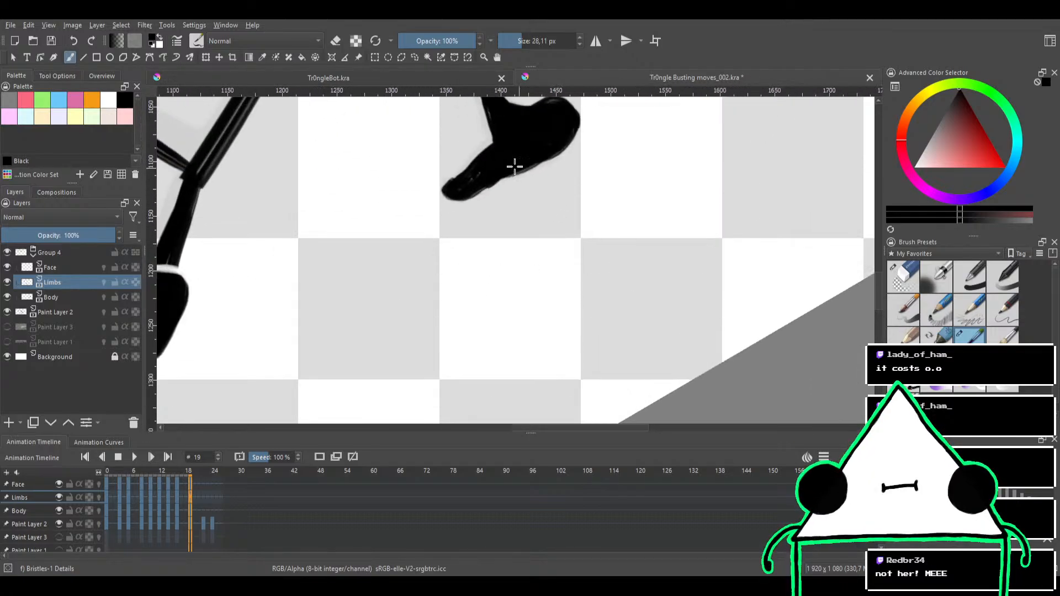
left_click_drag(500, 190, 474, 244)
key("e")
mouse_move(400, 250)
left_mouse_down()
mouse_move(442, 275)
mouse_move(408, 266)
mouse_move(455, 271)
left_mouse_up()
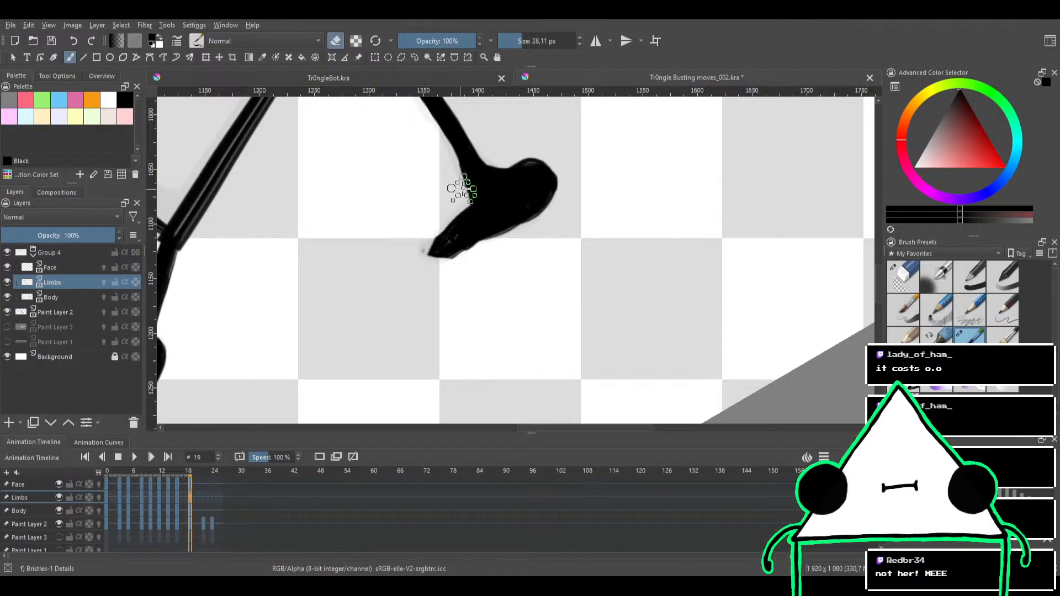
key("e")
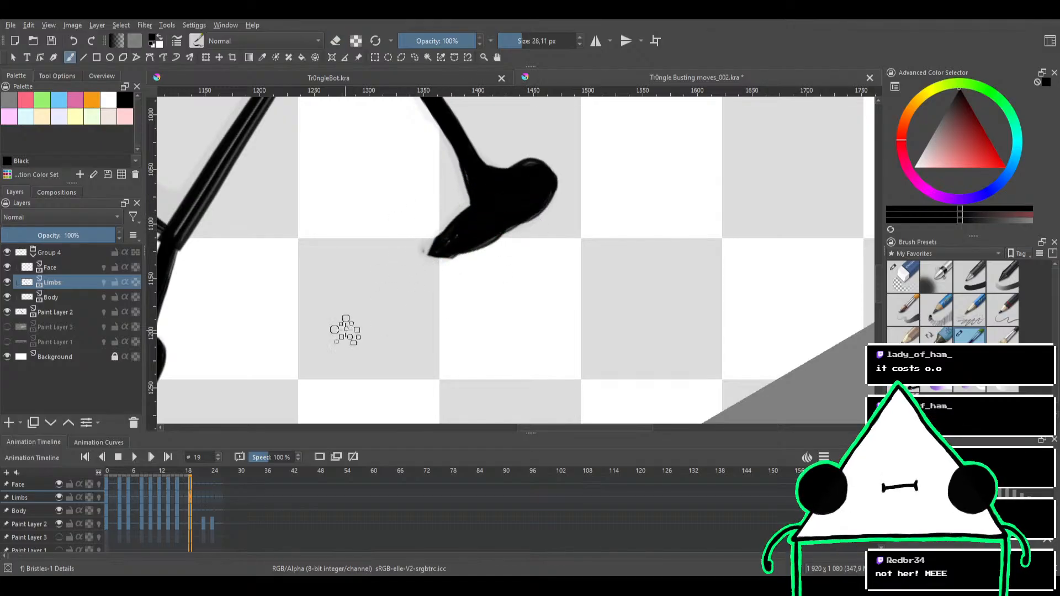
Turn on onion skins for the Limbs layer to compare the leg with the neighbouring frame, and save the file
left_click(98, 498)
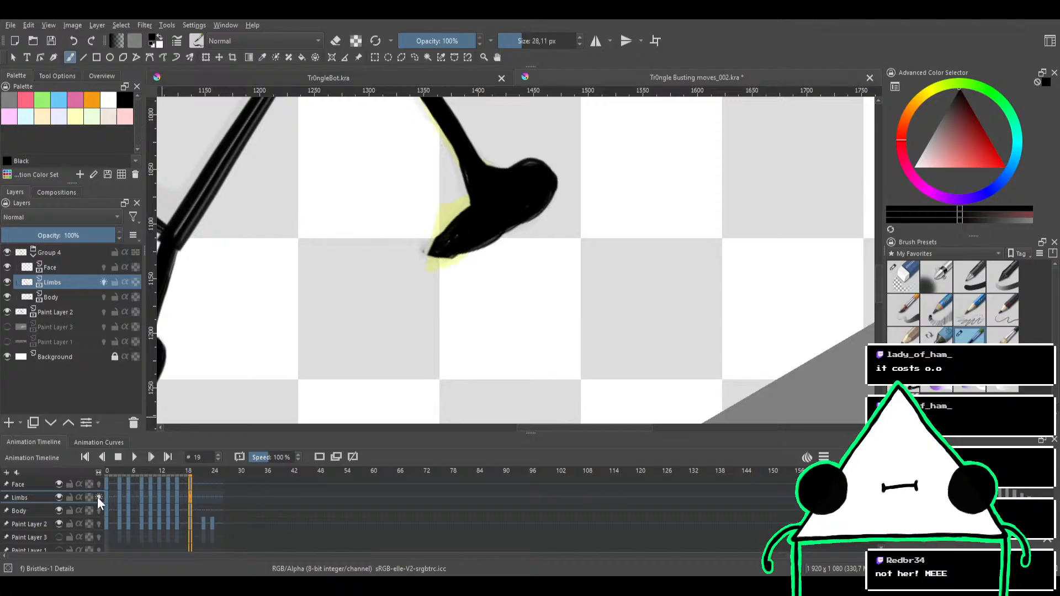
left_click_drag(473, 202, 513, 327)
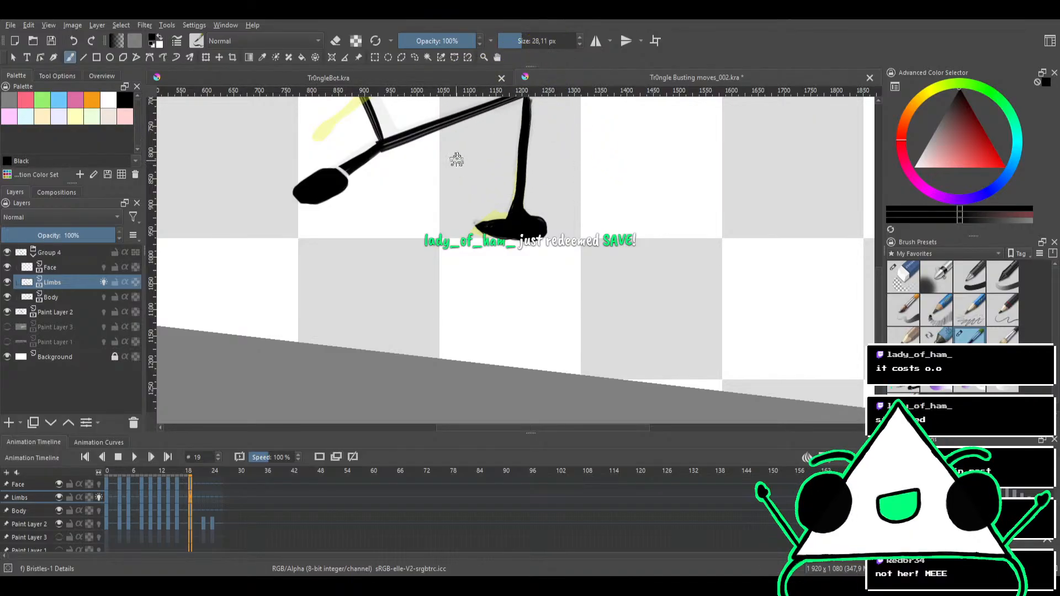
key("ctrl+s")
Erase the pointed tip of the foot's toe, and turn off the Limbs layer's onion skins
left_click_drag(442, 218, 397, 301)
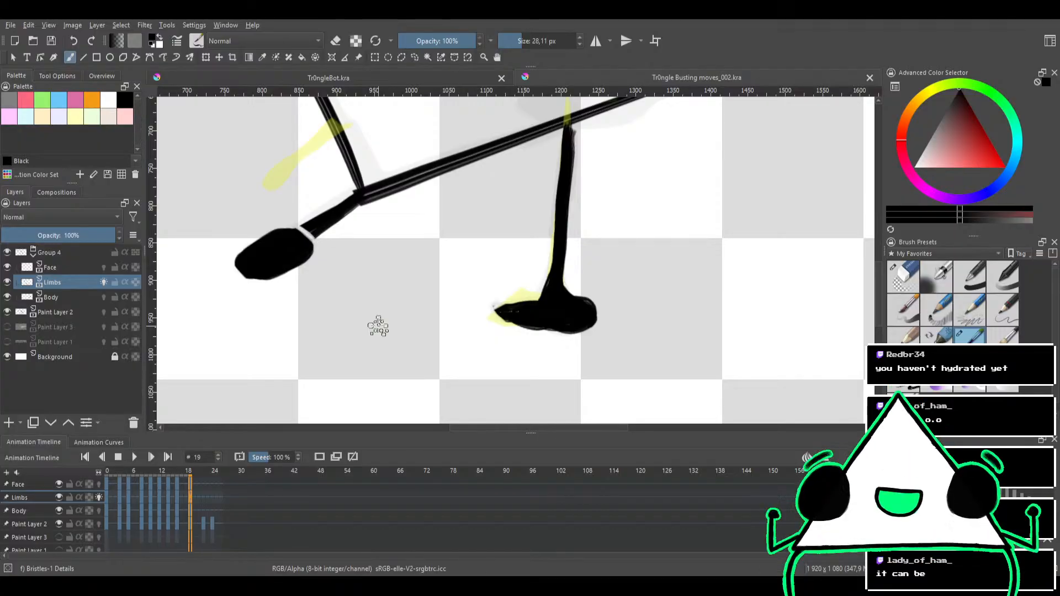
key("e")
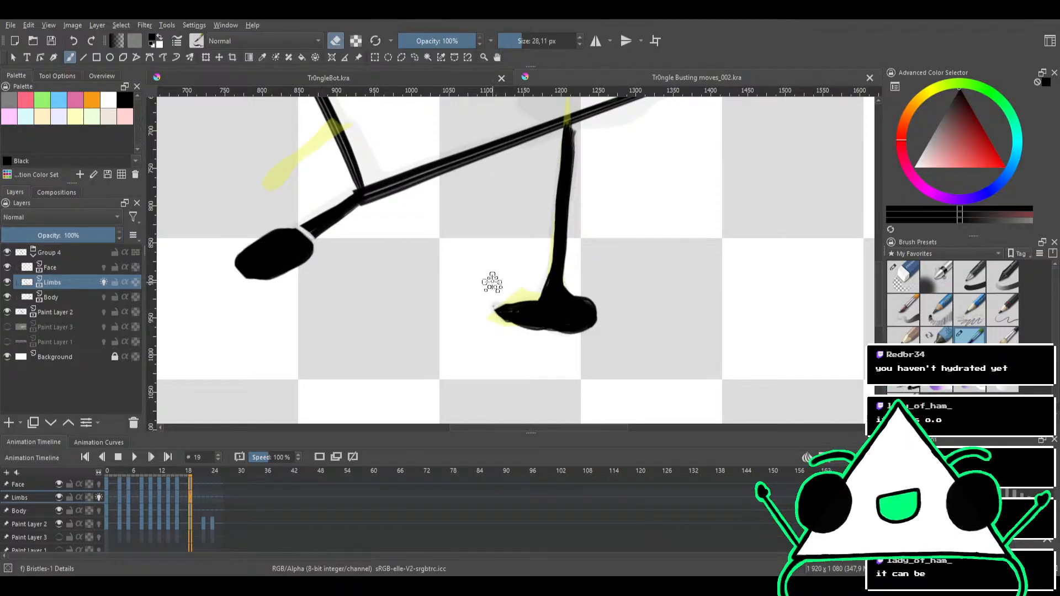
left_click_drag(482, 307, 499, 269)
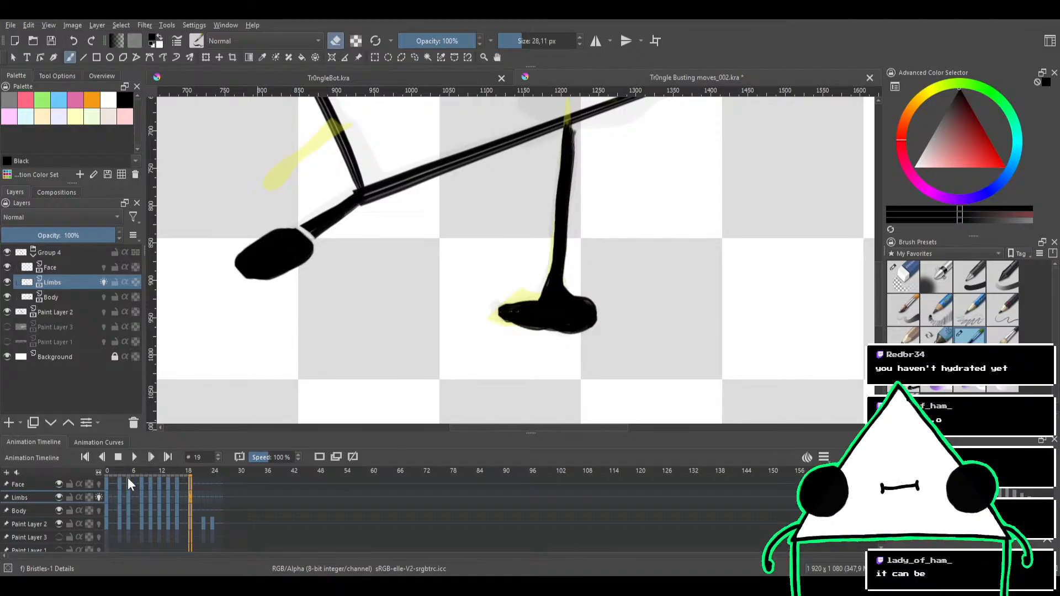
left_click(99, 497)
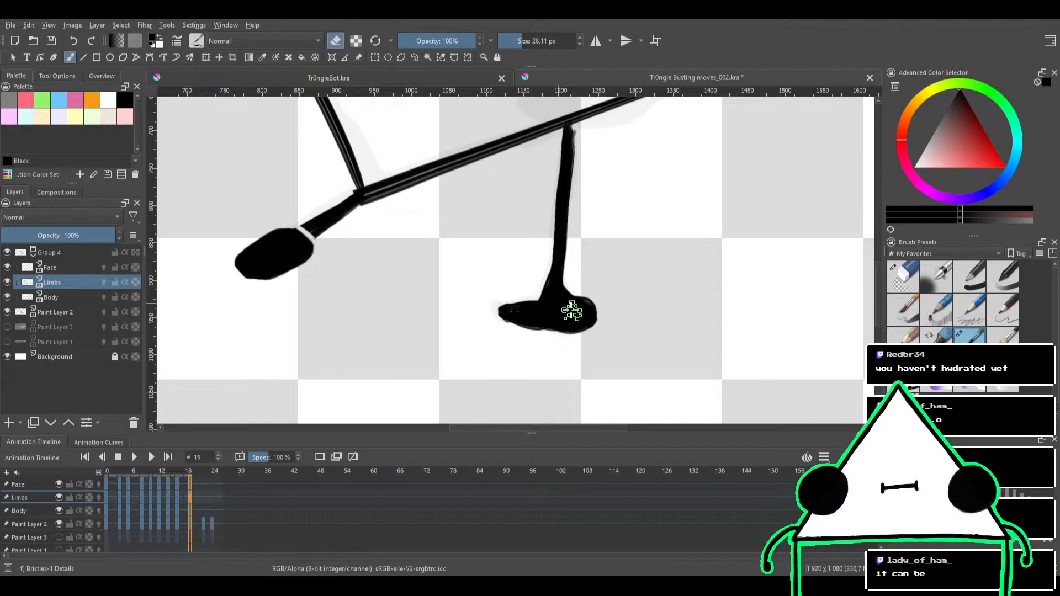
Erase the whole foot below the ankle of frame 19's leg, leaving the rough sketch beneath it exposed
left_click_drag(568, 308, 589, 279)
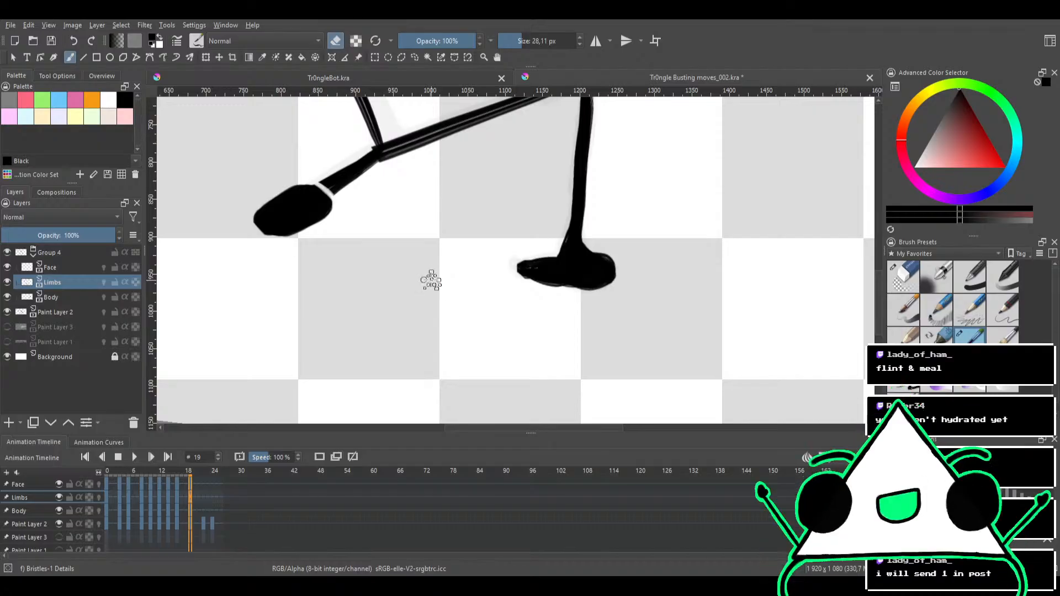
mouse_move(459, 253)
left_mouse_down()
mouse_move(450, 269)
mouse_move(457, 243)
mouse_move(445, 264)
mouse_move(437, 258)
mouse_move(466, 239)
mouse_move(462, 219)
mouse_move(468, 268)
left_mouse_up()
mouse_move(548, 255)
left_mouse_down()
mouse_move(526, 290)
mouse_move(480, 266)
mouse_move(540, 242)
mouse_move(459, 267)
mouse_move(568, 247)
mouse_move(454, 256)
mouse_move(562, 239)
left_mouse_up()
key("e")
key("e")
left_click_drag(491, 267, 535, 224, "ctrl")
left_click_drag(596, 203, 529, 237)
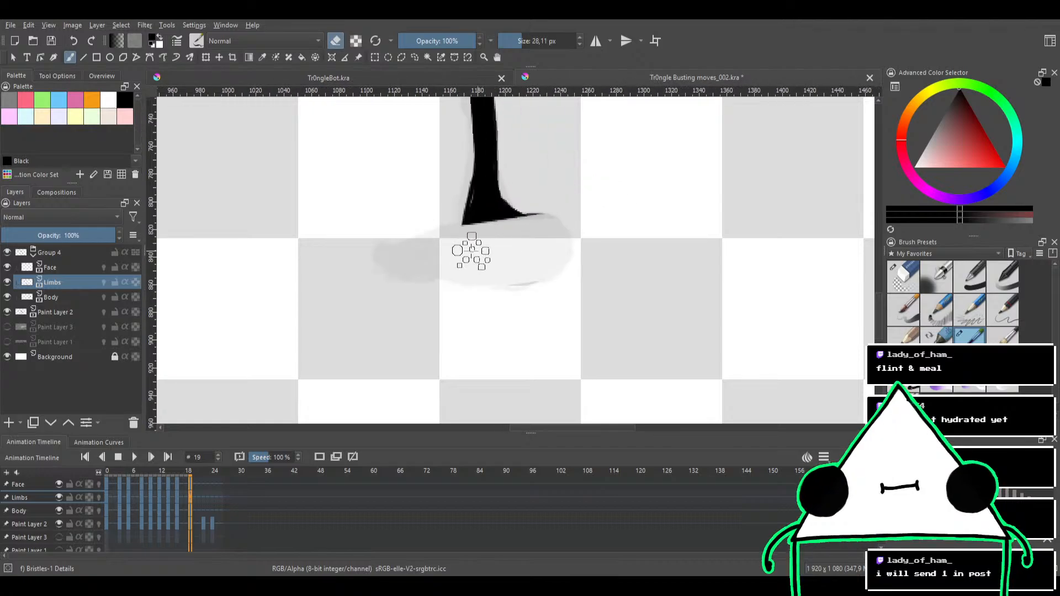
Redraw the foot in solid black over the sketch with a 14.91 px brush, then trim its toe and outline in eraser mode
key("e")
mouse_move(392, 258)
left_mouse_down()
mouse_move(407, 274)
mouse_move(520, 279)
mouse_move(559, 251)
mouse_move(554, 230)
mouse_move(513, 227)
mouse_move(541, 246)
mouse_move(476, 263)
mouse_move(480, 240)
mouse_move(535, 235)
mouse_move(535, 258)
mouse_move(500, 268)
mouse_move(498, 249)
mouse_move(554, 235)
mouse_move(539, 260)
mouse_move(454, 253)
mouse_move(474, 234)
mouse_move(465, 250)
mouse_move(401, 257)
mouse_move(427, 264)
mouse_move(384, 260)
mouse_move(383, 250)
mouse_move(412, 275)
mouse_move(387, 252)
mouse_move(400, 279)
mouse_move(386, 258)
mouse_move(403, 256)
mouse_move(386, 251)
mouse_move(430, 249)
mouse_move(398, 244)
left_mouse_up()
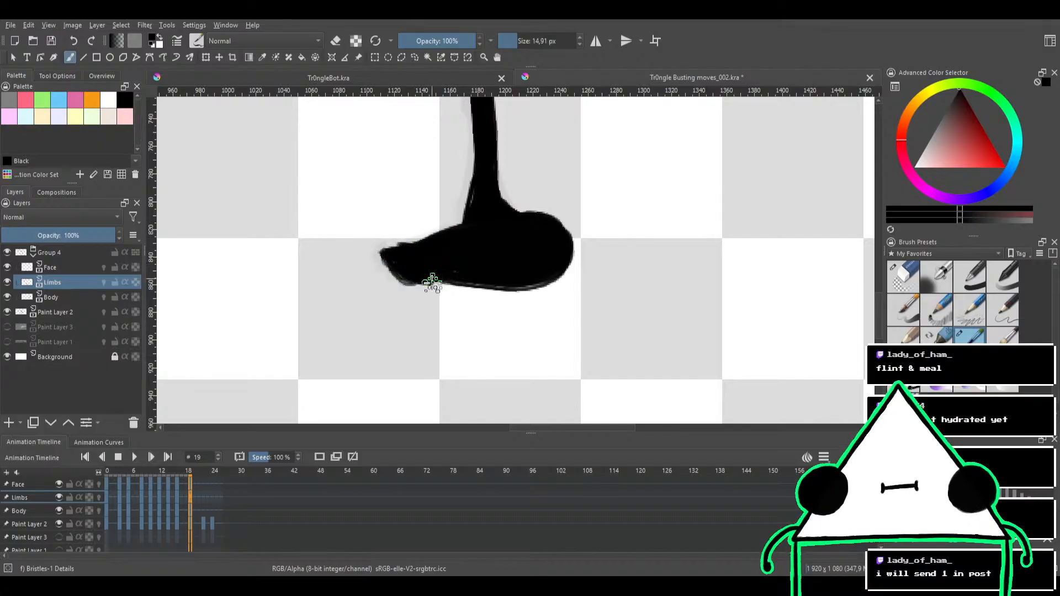
key("e")
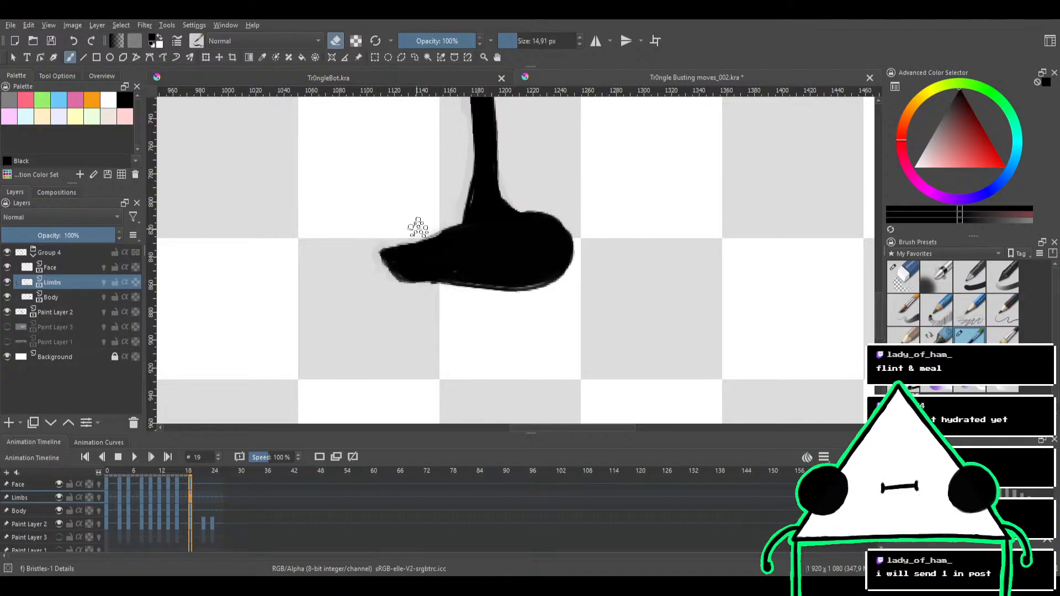
left_click_drag(460, 197, 512, 255)
left_click_drag(501, 196, 471, 285)
left_click_drag(458, 306, 500, 179)
mouse_move(506, 209)
left_mouse_down()
mouse_move(492, 301)
mouse_move(472, 233)
mouse_move(524, 223)
mouse_move(477, 211)
mouse_move(450, 163)
left_mouse_up()
key("ctrl+z")
Ink the short tapered limb on the body's long upper edge and fill its round end solid black, following the sketch
key("e")
mouse_move(381, 200)
left_mouse_down()
mouse_move(455, 162)
mouse_move(378, 200)
mouse_move(443, 168)
mouse_move(391, 191)
mouse_move(434, 165)
left_mouse_up()
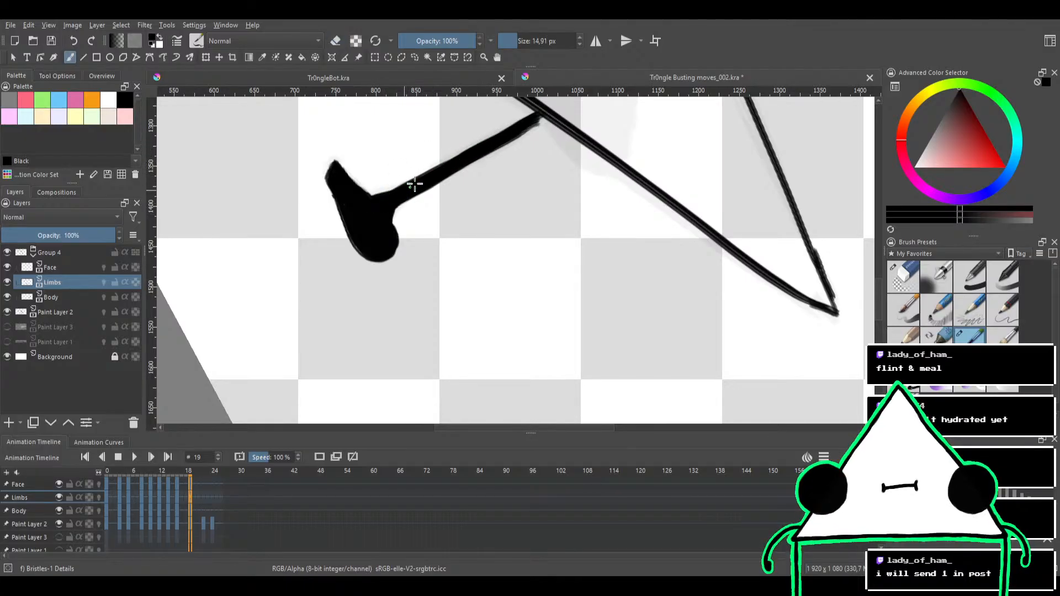
mouse_move(477, 207)
left_mouse_down()
mouse_move(459, 246)
mouse_move(400, 210)
mouse_move(457, 238)
left_mouse_up()
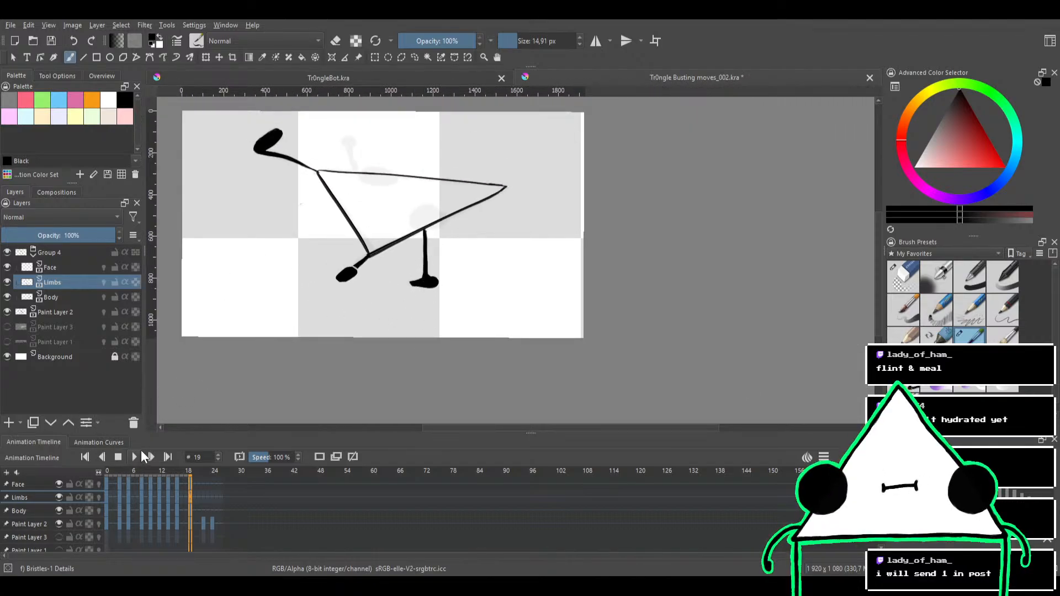
mouse_move(350, 167)
left_mouse_down()
mouse_move(409, 278)
mouse_move(446, 188)
mouse_move(497, 213)
mouse_move(489, 164)
left_mouse_up()
left_click_drag(454, 214, 500, 157)
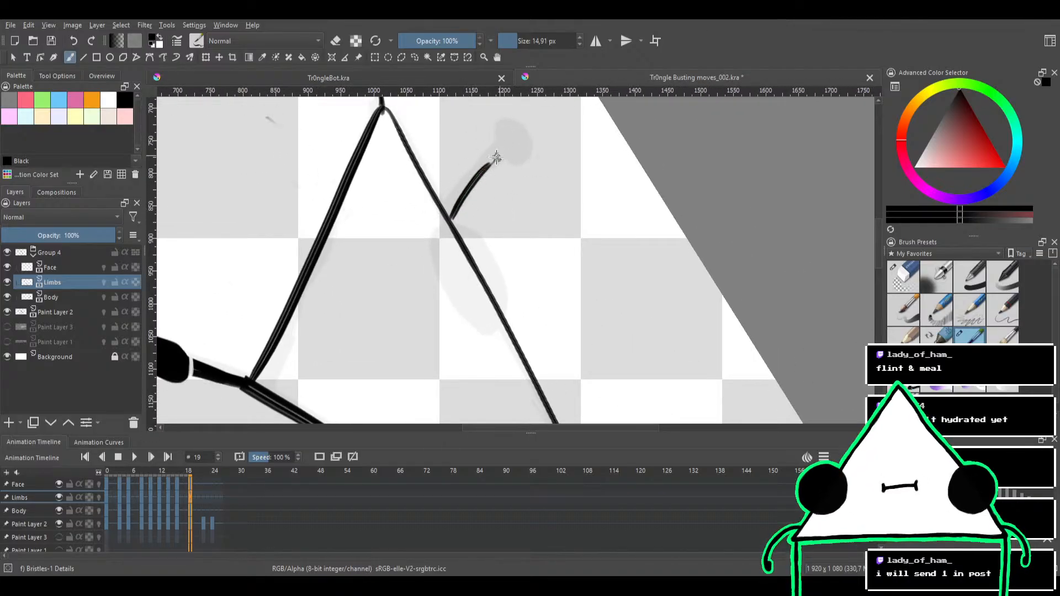
mouse_move(449, 219)
left_mouse_down()
mouse_move(457, 198)
mouse_move(440, 207)
mouse_move(520, 129)
mouse_move(499, 158)
mouse_move(511, 138)
mouse_move(515, 152)
mouse_move(502, 135)
mouse_move(514, 144)
mouse_move(509, 154)
mouse_move(511, 129)
mouse_move(521, 149)
mouse_move(504, 155)
mouse_move(508, 131)
mouse_move(518, 147)
mouse_move(505, 158)
mouse_move(506, 134)
mouse_move(518, 138)
mouse_move(514, 157)
mouse_move(503, 145)
mouse_move(516, 131)
mouse_move(510, 154)
left_mouse_up()
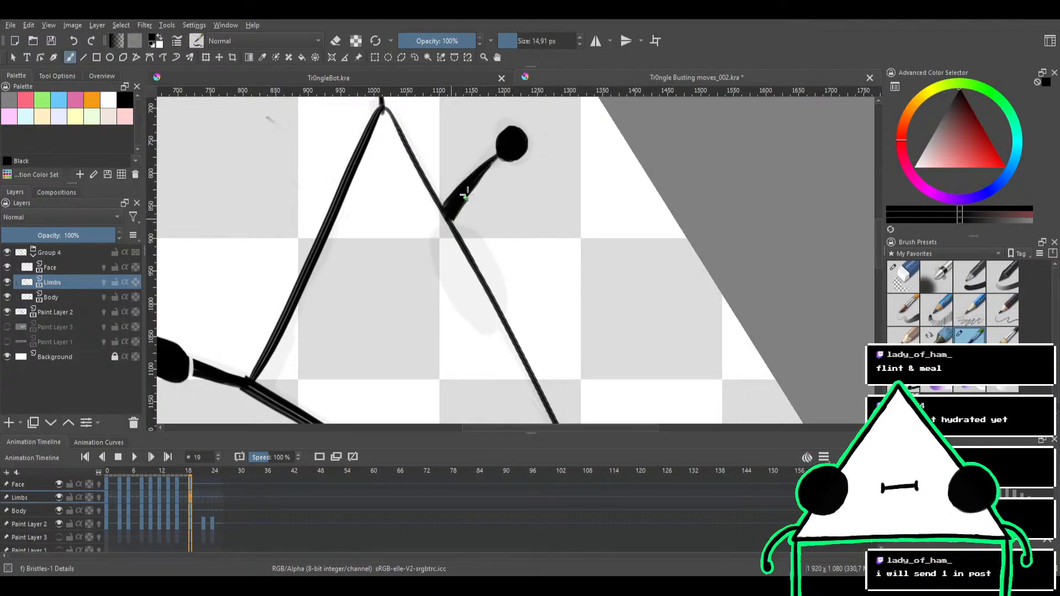
scroll(500, 166, "down", 3)
mouse_move(521, 178)
left_mouse_down()
mouse_move(445, 172)
mouse_move(429, 220)
mouse_move(442, 192)
mouse_move(455, 212)
mouse_move(439, 199)
left_mouse_up()
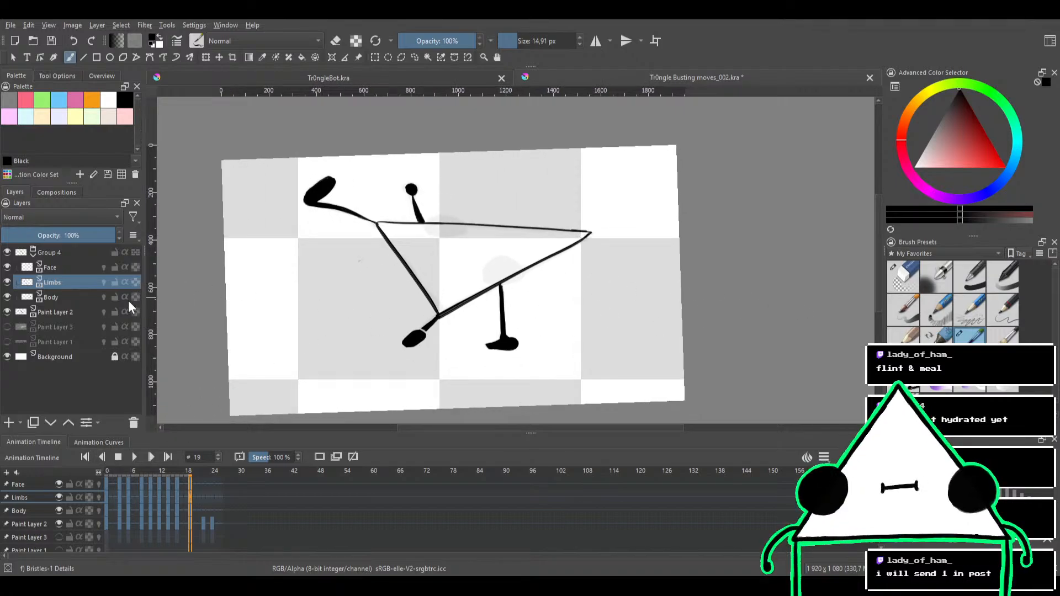
On the Face layer, paint both eyes as solid black ovals over the sketch with a 29.91 px brush
left_click(73, 270)
scroll(494, 265, "up", 2)
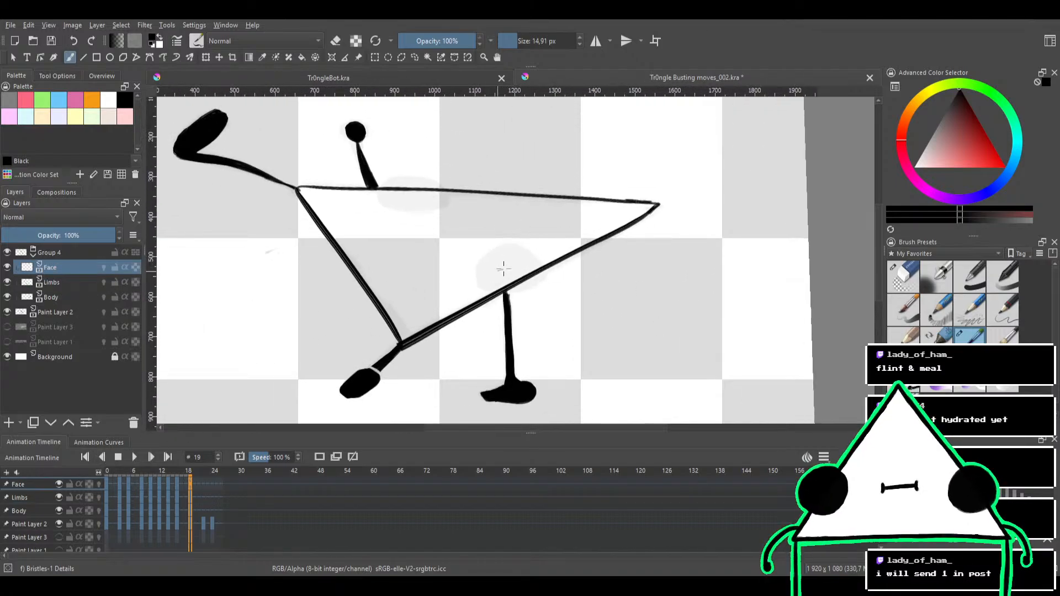
mouse_move(508, 254)
left_mouse_down()
mouse_move(512, 269)
mouse_move(529, 267)
left_mouse_up()
key("ctrl+z")
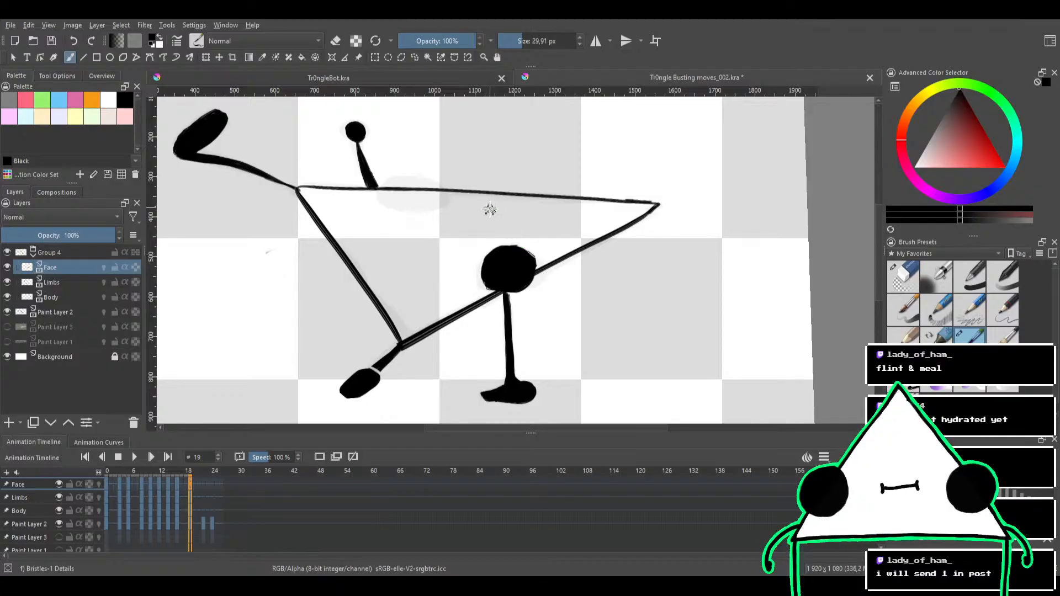
mouse_move(490, 208)
left_mouse_down()
mouse_move(549, 230)
mouse_move(485, 239)
mouse_move(490, 216)
mouse_move(552, 196)
mouse_move(510, 242)
left_mouse_up()
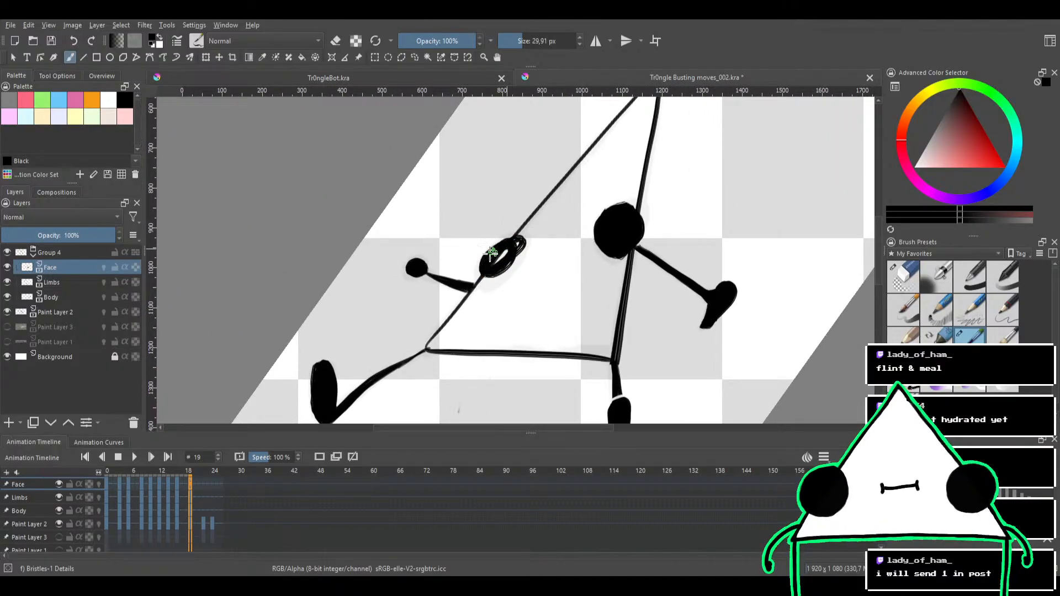
mouse_move(497, 252)
left_mouse_down()
mouse_move(494, 275)
mouse_move(487, 268)
mouse_move(513, 243)
mouse_move(481, 279)
mouse_move(507, 249)
mouse_move(509, 267)
mouse_move(483, 275)
mouse_move(500, 248)
left_mouse_up()
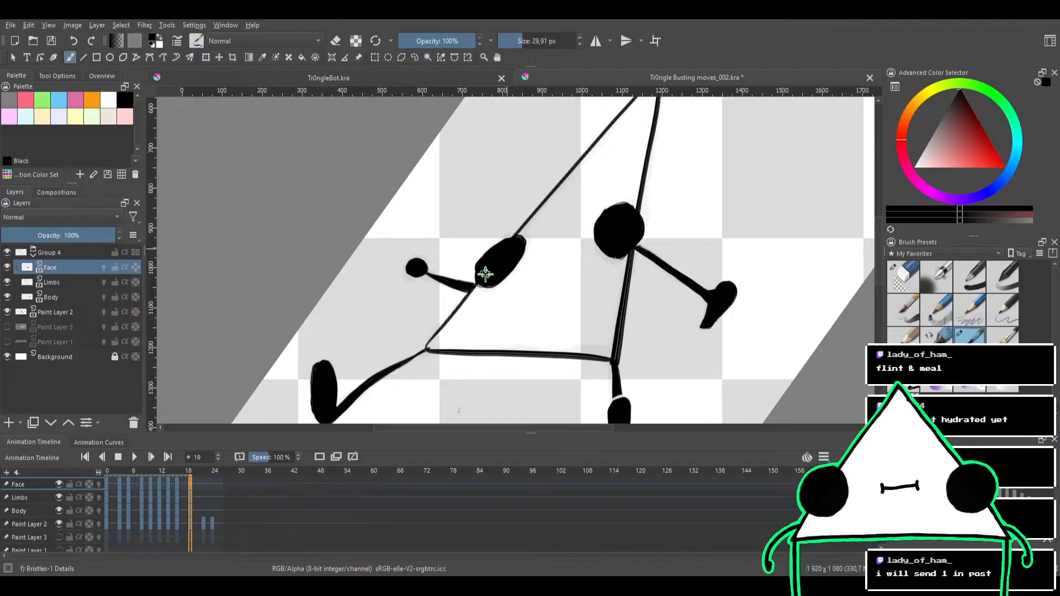
mouse_move(557, 196)
left_mouse_down()
mouse_move(568, 194)
mouse_move(592, 234)
left_mouse_up()
mouse_move(597, 284)
left_mouse_down()
mouse_move(569, 260)
mouse_move(568, 282)
mouse_move(553, 270)
mouse_move(572, 252)
mouse_move(565, 275)
mouse_move(549, 268)
mouse_move(584, 253)
mouse_move(552, 270)
left_mouse_up()
Clean up the outline of the larger eye above the leg, alternating between painting and erasing
key("e")
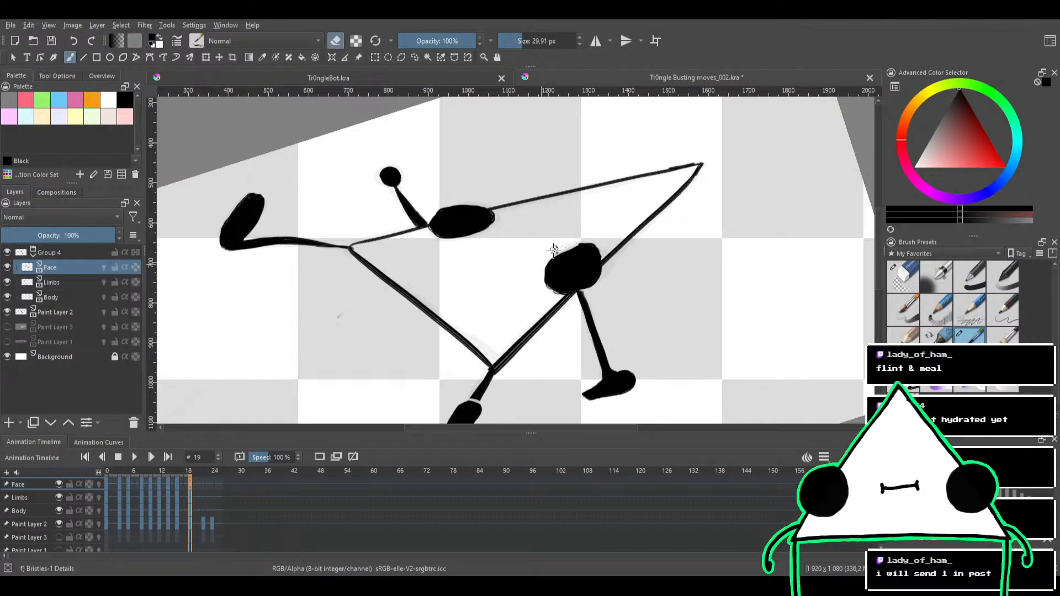
key("e")
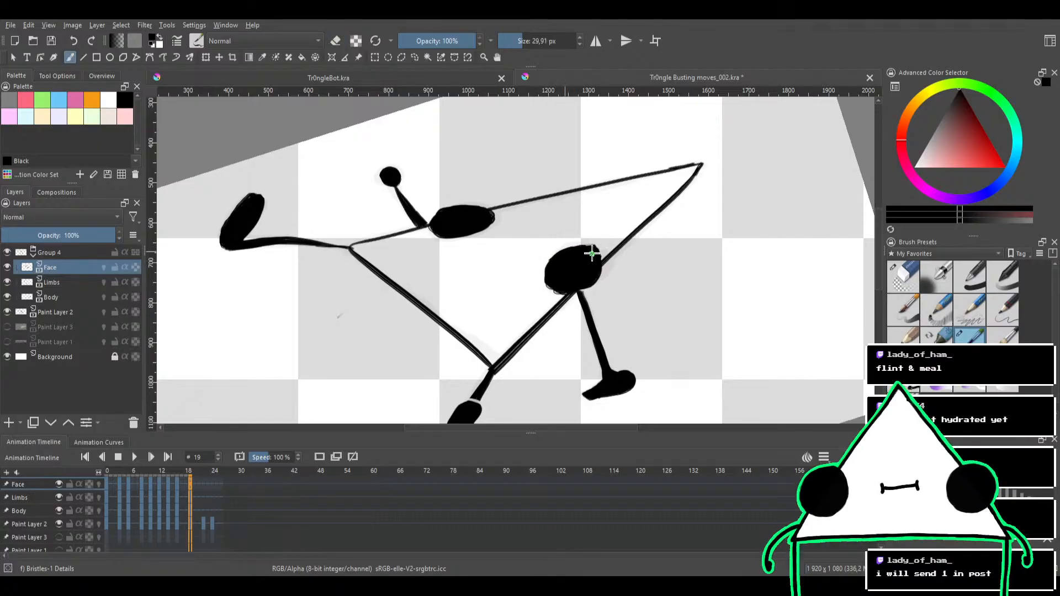
key("e")
left_click_drag(600, 231, 585, 325)
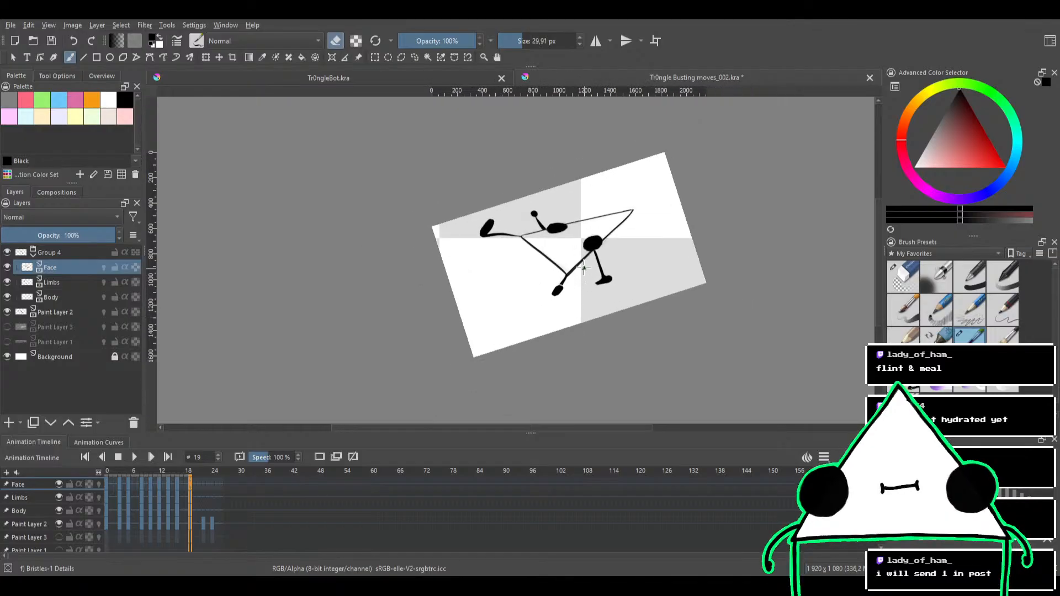
Play back the animation to check the inked frames in motion, then stop playback
left_click(134, 457)
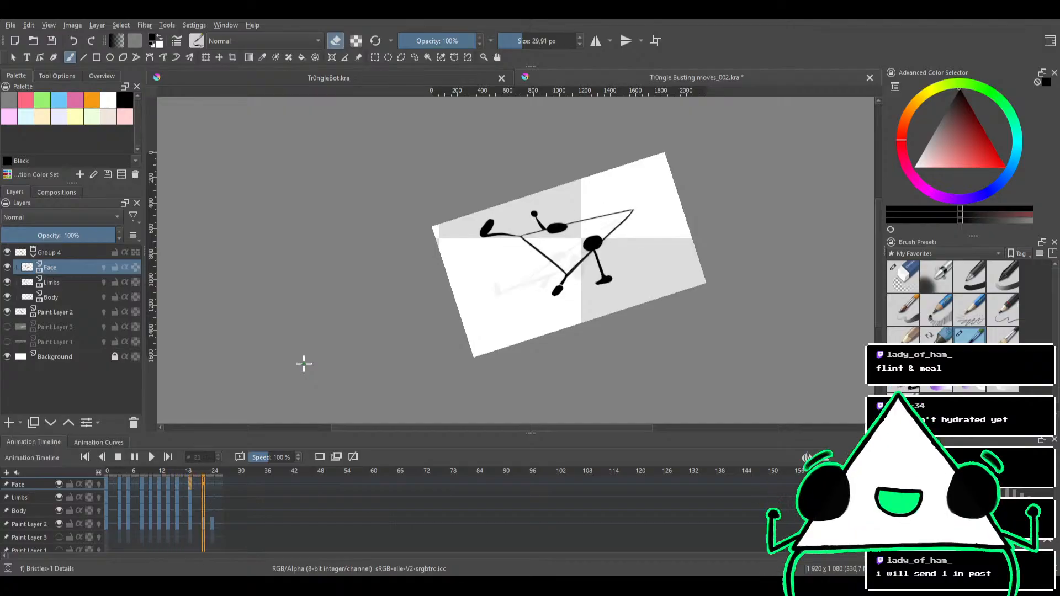
left_click_drag(647, 260, 609, 313)
scroll(546, 302, "up", 2)
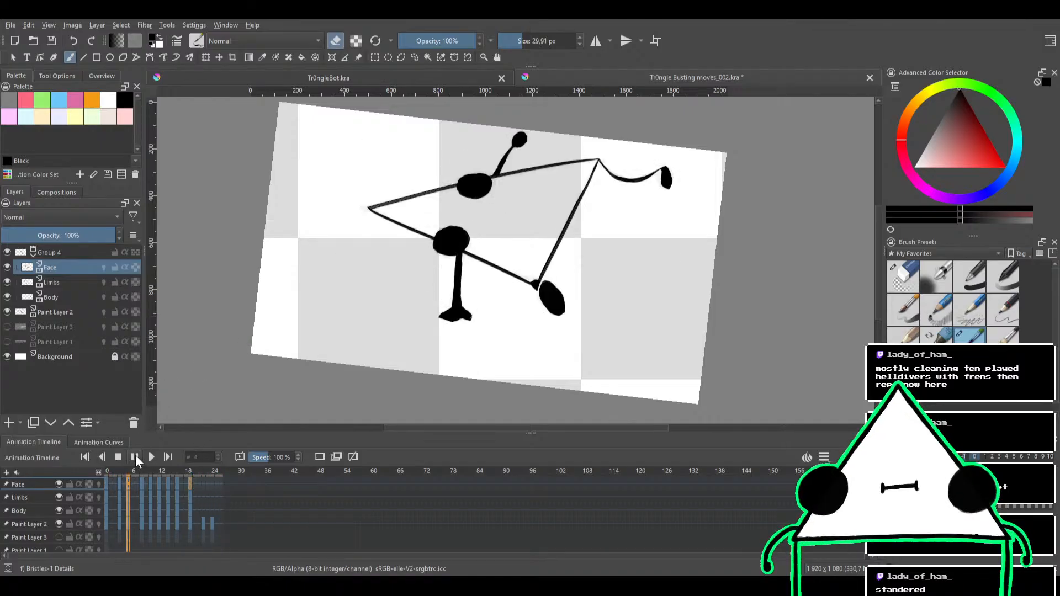
left_click(118, 457)
Smooth the larger eye's uneven edge with black paint, and check the whole frame 19 pose
left_click_drag(510, 267, 556, 206)
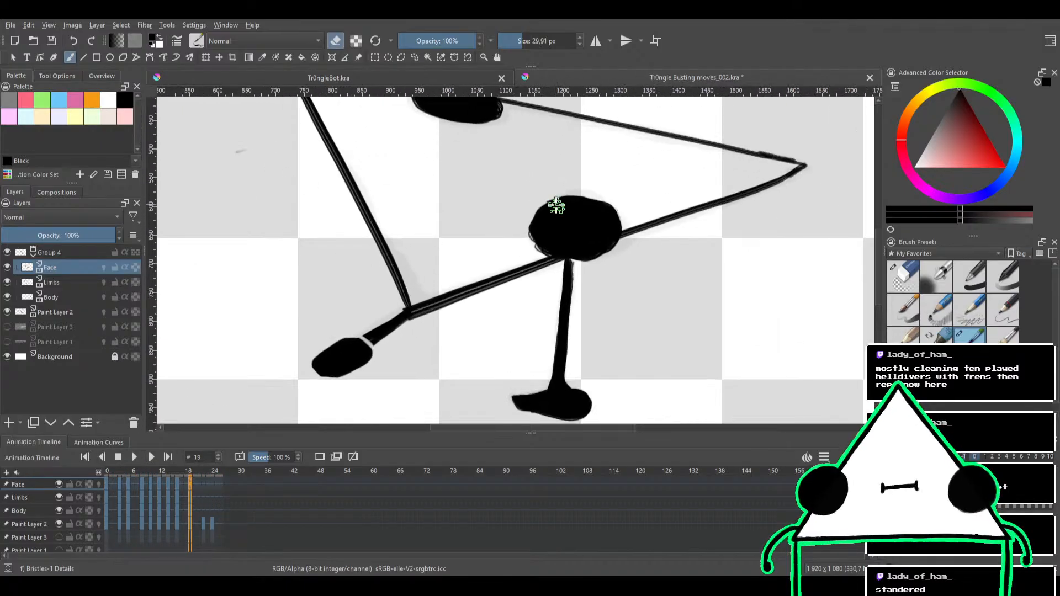
key("e")
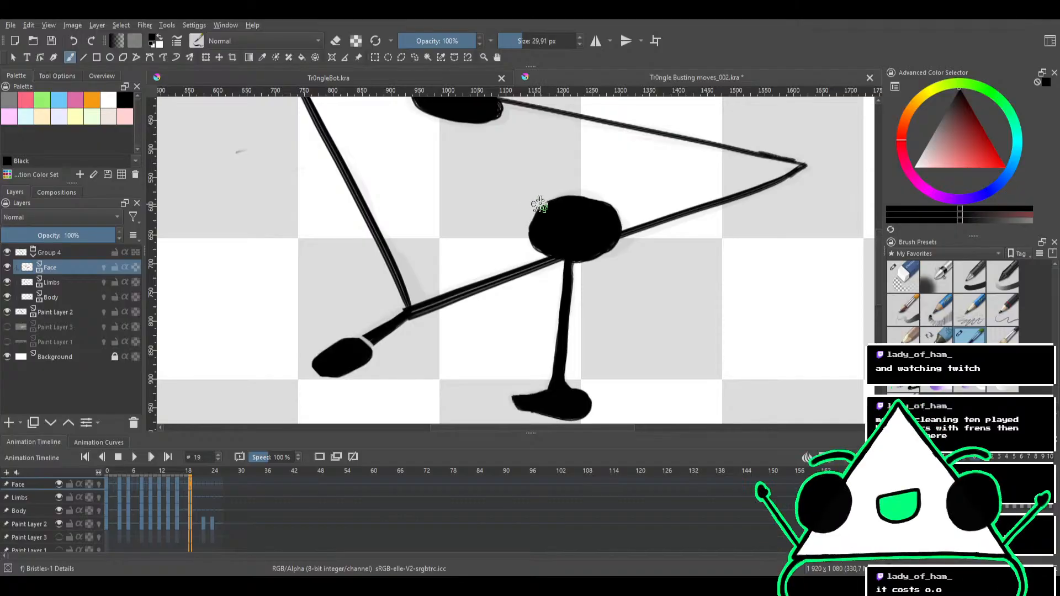
left_click_drag(565, 186, 537, 234)
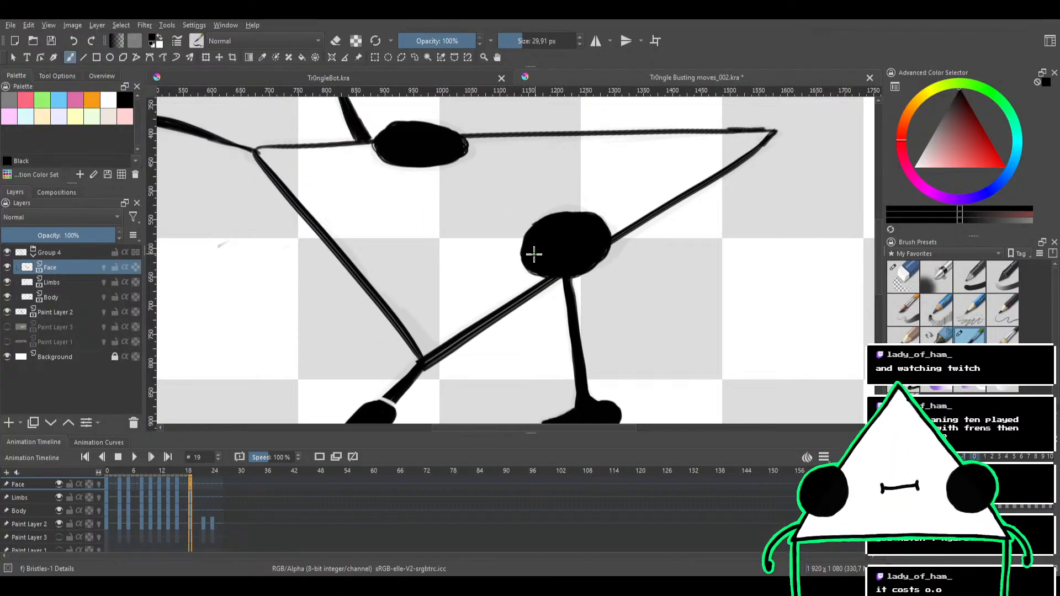
left_click_drag(558, 197, 559, 222)
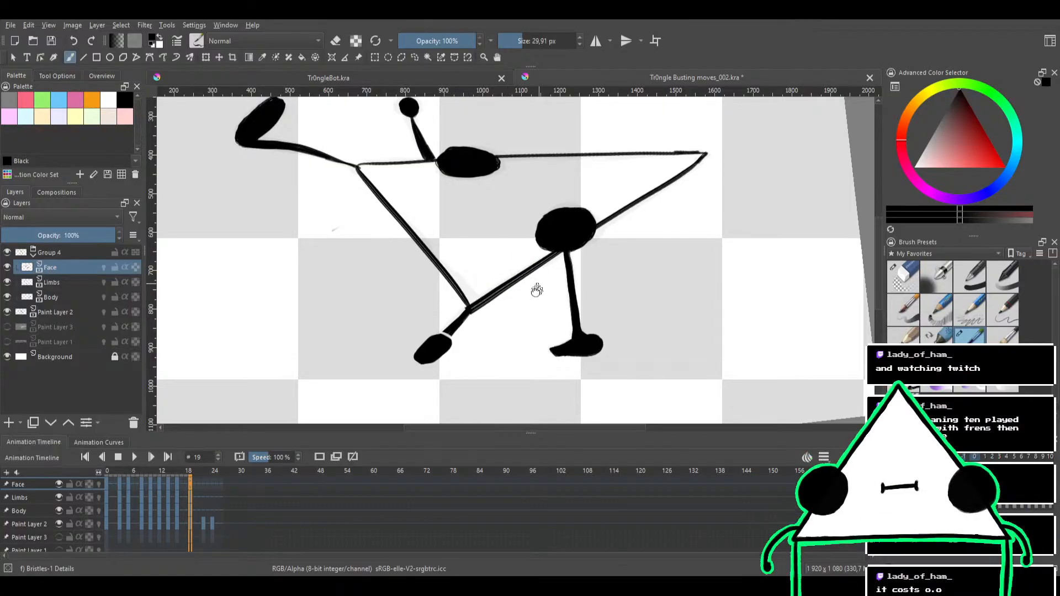
left_click_drag(519, 312, 516, 356)
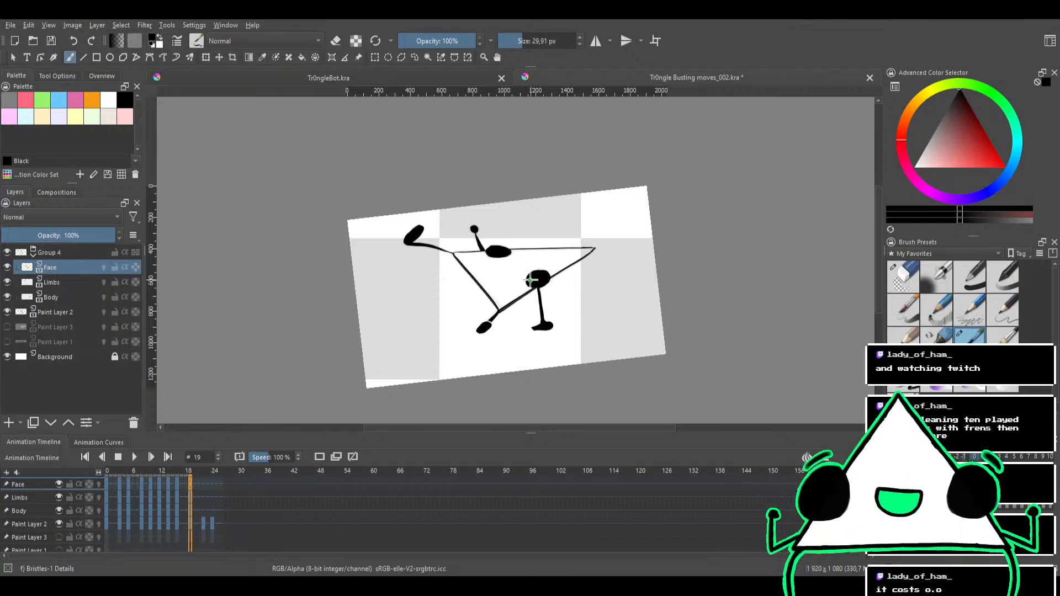
mouse_move(529, 289)
left_mouse_down()
mouse_move(541, 242)
mouse_move(489, 262)
mouse_move(564, 259)
mouse_move(561, 243)
mouse_move(530, 246)
mouse_move(546, 258)
mouse_move(534, 264)
left_mouse_up()
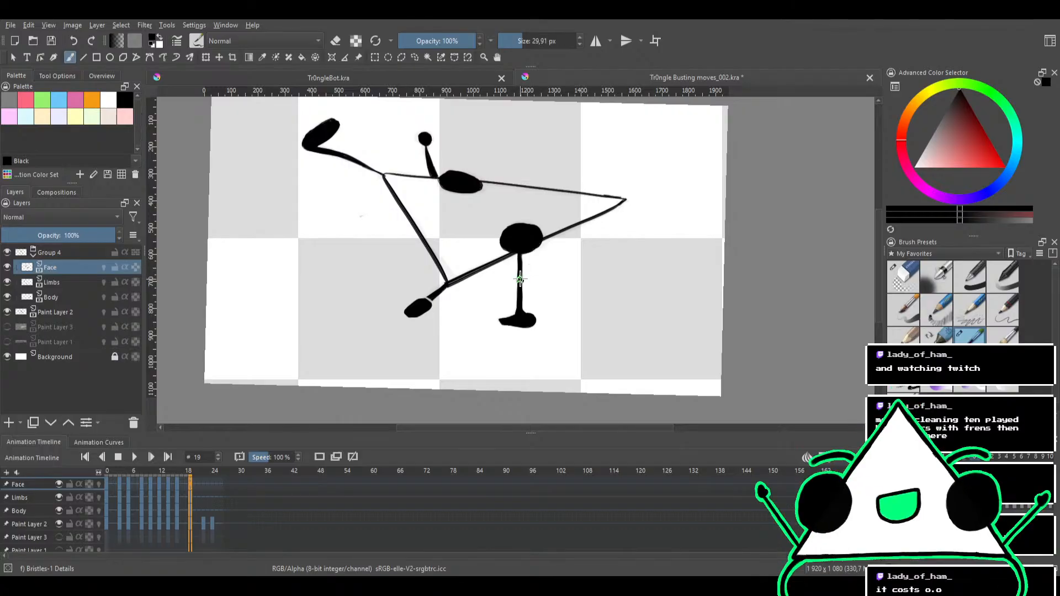
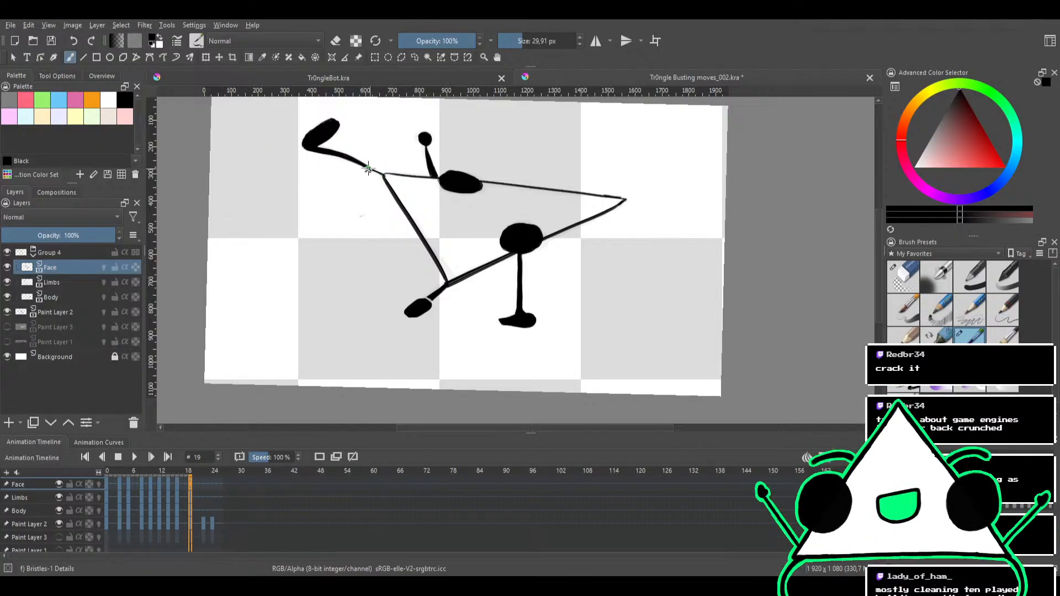
Move the animation playhead to frame 22
mouse_move(562, 242)
left_mouse_down()
mouse_move(610, 275)
mouse_move(562, 279)
left_mouse_up()
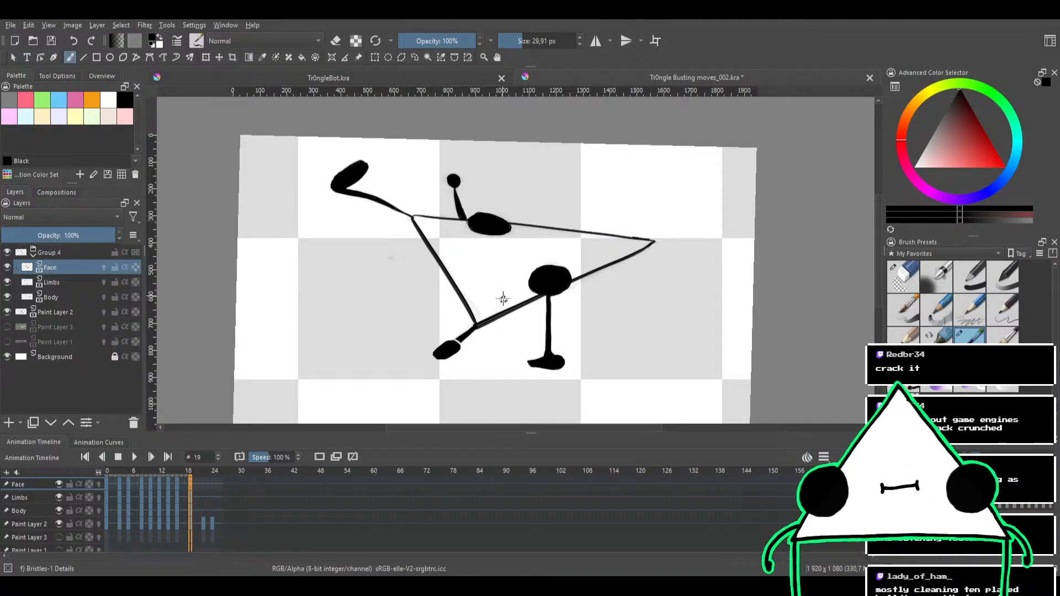
left_click_drag(518, 306, 487, 304)
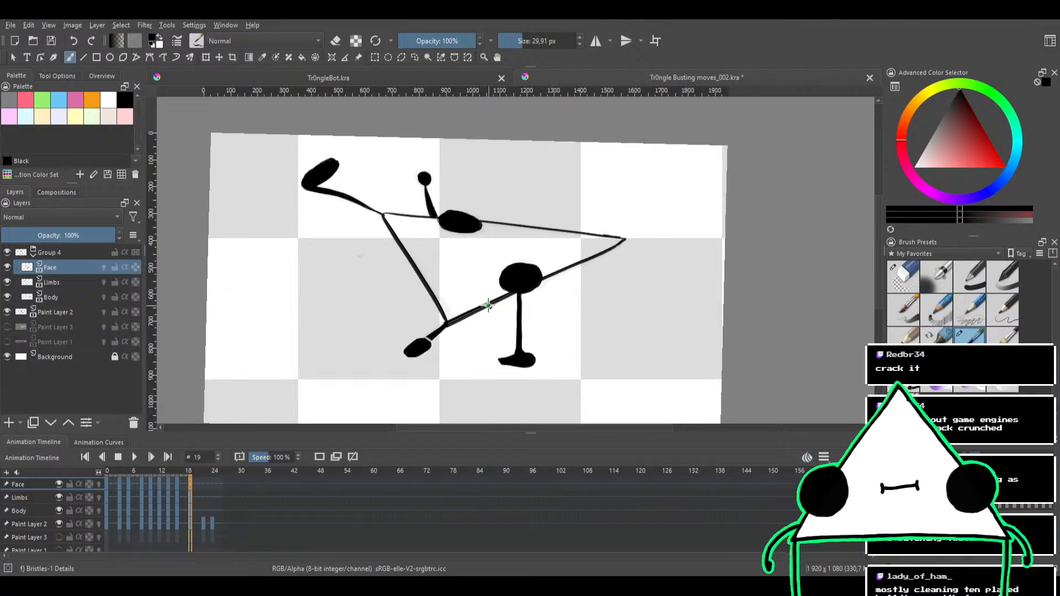
left_click(202, 472)
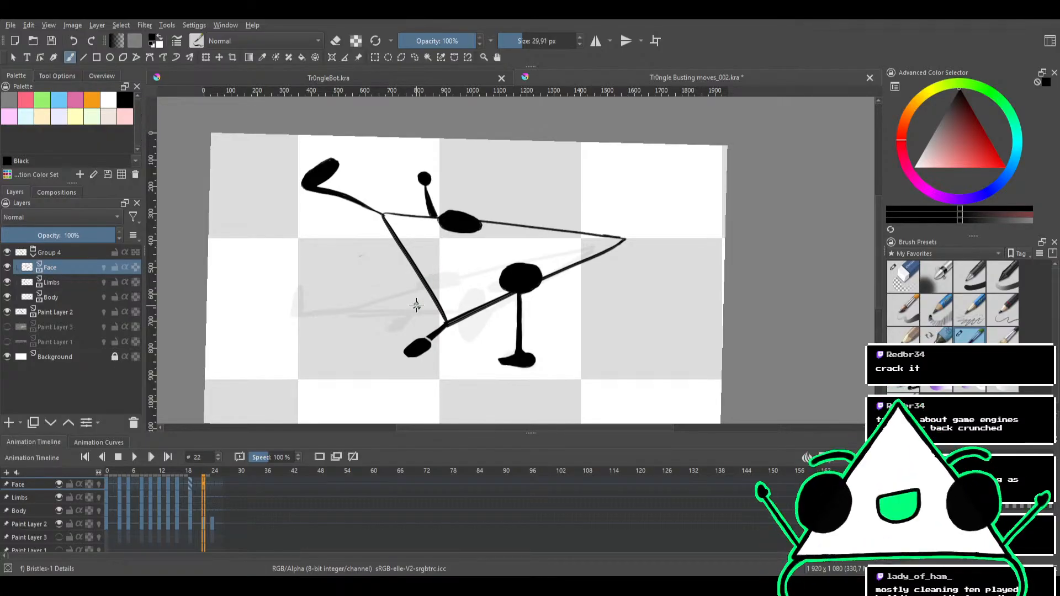
Handwrite the note "sticker on screen" in the canvas's upper right area on the Face layer
mouse_move(652, 165)
left_mouse_down()
mouse_move(620, 185)
mouse_move(668, 211)
left_mouse_up()
key("ctrl+z")
mouse_move(568, 161)
left_mouse_down()
mouse_move(556, 175)
mouse_move(619, 171)
mouse_move(641, 188)
mouse_move(657, 171)
left_mouse_up()
left_click_drag(694, 189, 714, 190)
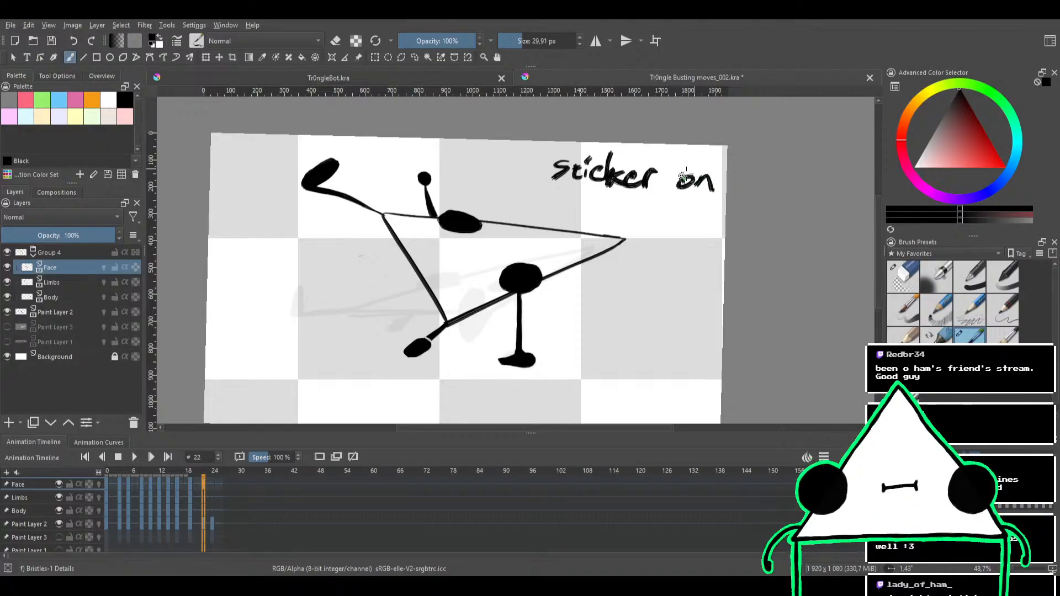
left_click_drag(635, 204, 705, 204)
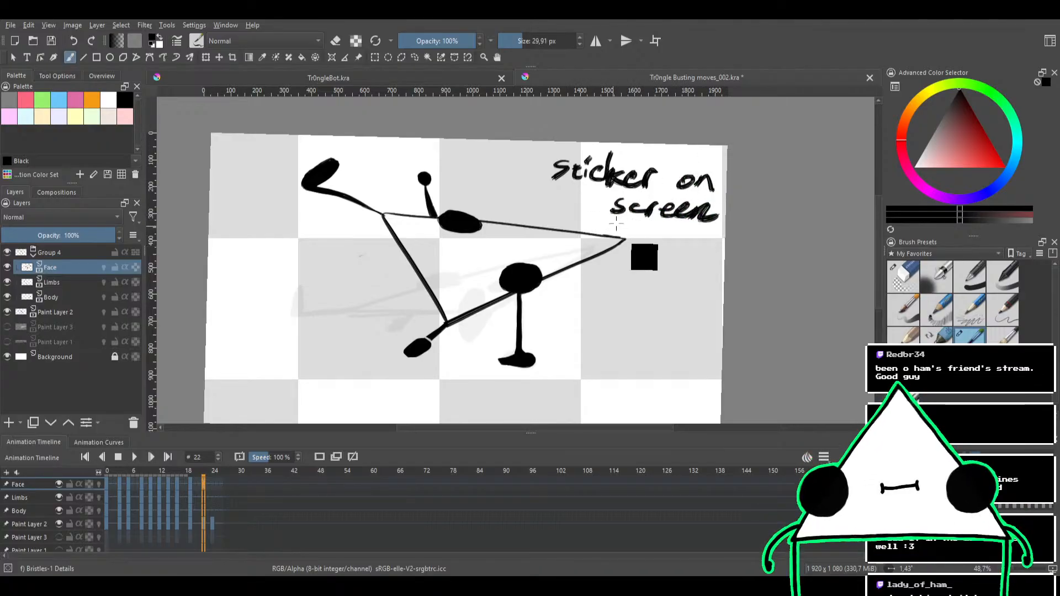
Undo all the strokes of the handwritten note
key("ctrl+z")
key("ctrl+z")
key("ctrl+z")
key("ctrl+z")
key("ctrl+z")
key("ctrl+z")
key("ctrl+z")
key("ctrl+z")
key("ctrl+z")
key("ctrl+z")
key("ctrl+z")
key("ctrl+z")
key("ctrl+z")
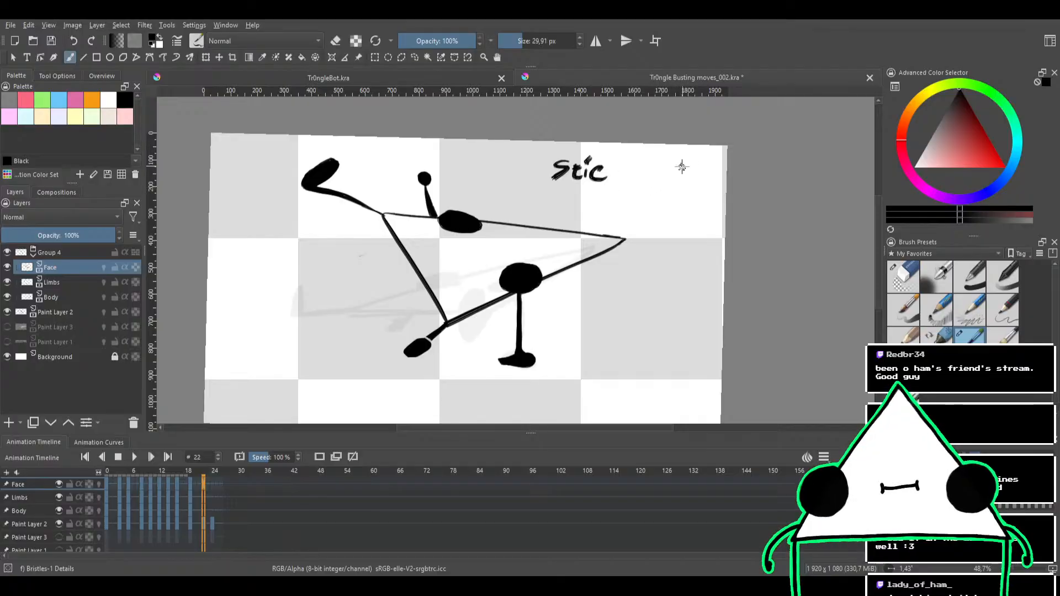
key("ctrl+z")
key("ctrl+z")
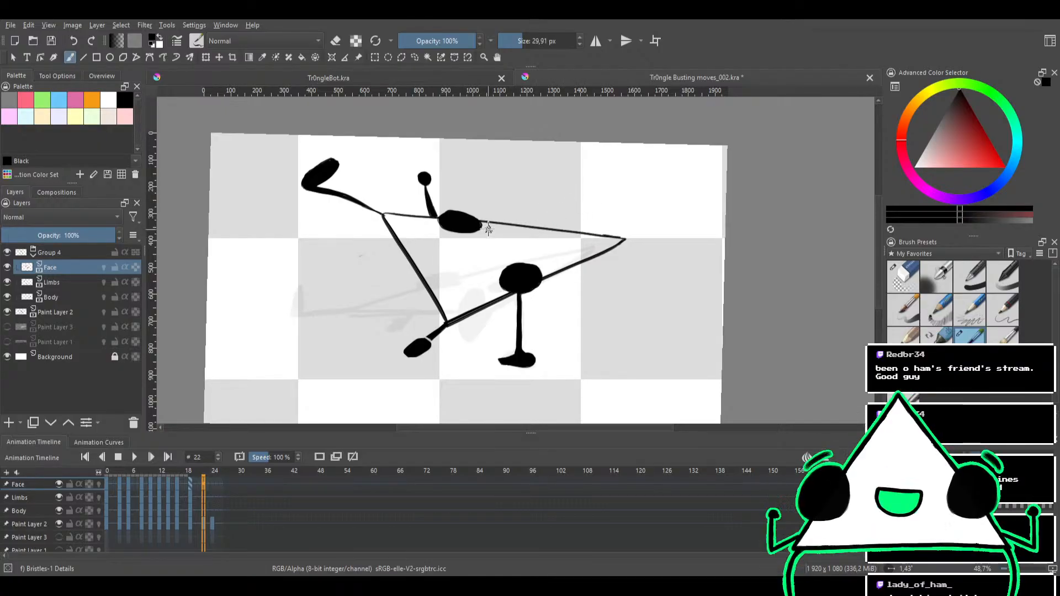
Erase both black eyes from the Face layer on frame 22 using the Eraser Circle brush
left_click_drag(556, 258, 575, 263)
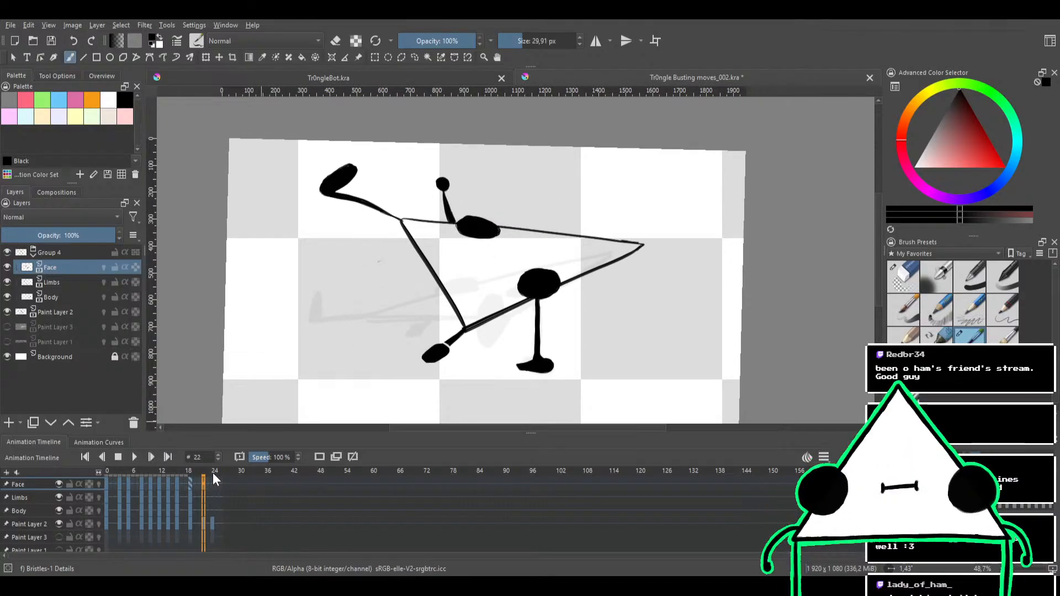
left_click(903, 278)
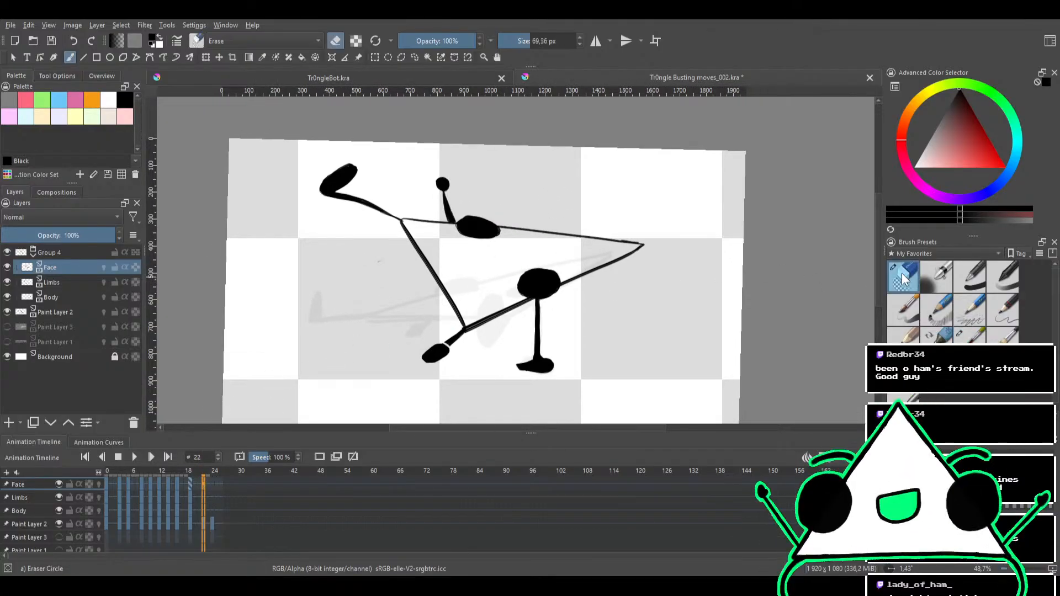
mouse_move(557, 313)
left_mouse_down()
mouse_move(596, 286)
mouse_move(390, 323)
mouse_move(596, 208)
mouse_move(397, 248)
left_mouse_up()
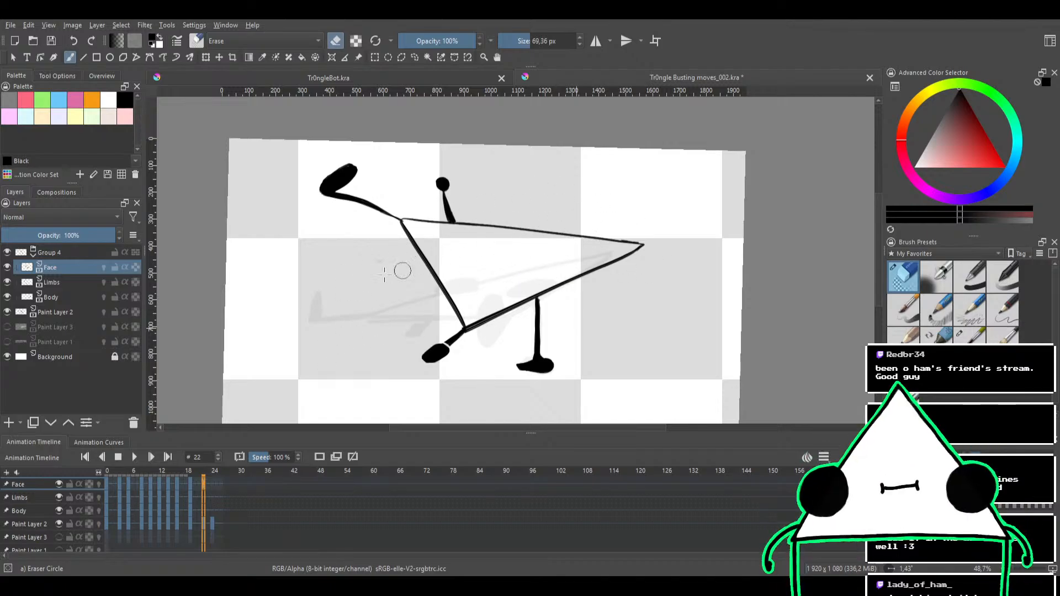
Erase all arms and legs of the character from the Limbs layer on frame 22
left_click(44, 282)
mouse_move(496, 260)
left_mouse_down()
mouse_move(383, 349)
mouse_move(431, 370)
mouse_move(547, 290)
mouse_move(424, 349)
mouse_move(574, 330)
mouse_move(650, 300)
mouse_move(517, 386)
left_mouse_up()
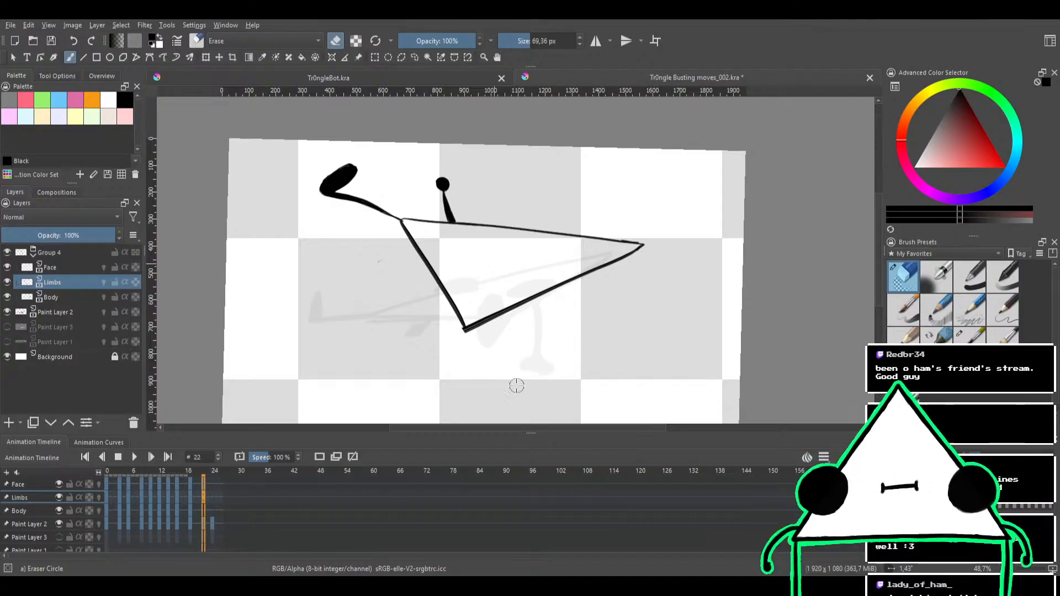
mouse_move(399, 369)
left_mouse_down()
mouse_move(443, 199)
mouse_move(298, 231)
mouse_move(540, 193)
mouse_move(480, 190)
mouse_move(344, 224)
mouse_move(401, 237)
mouse_move(531, 208)
mouse_move(529, 177)
mouse_move(271, 218)
mouse_move(427, 153)
mouse_move(383, 157)
left_mouse_up()
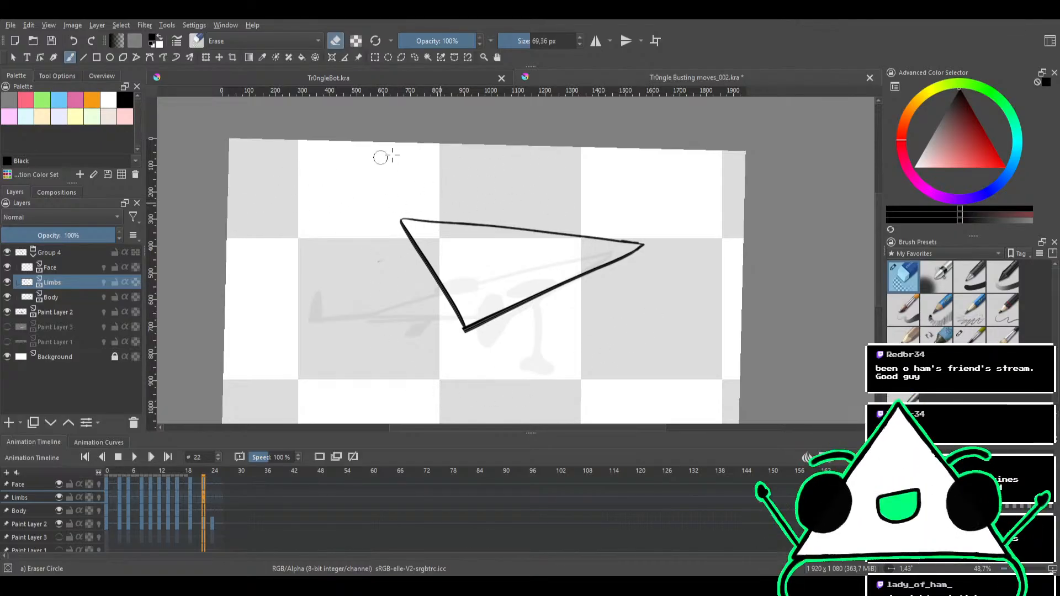
Erase the triangle outline from the Body layer on frame 22, leaving only the faint rough sketch
left_click(55, 298)
mouse_move(434, 338)
left_mouse_down()
mouse_move(610, 270)
mouse_move(407, 365)
mouse_move(487, 305)
mouse_move(657, 220)
mouse_move(524, 238)
mouse_move(374, 350)
left_mouse_up()
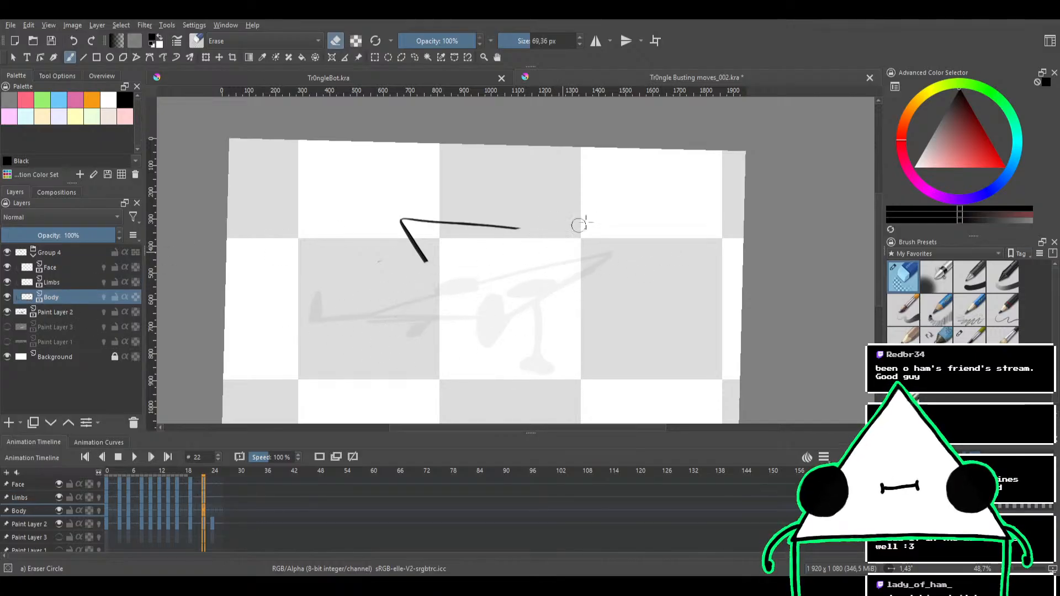
mouse_move(578, 225)
left_mouse_down()
mouse_move(386, 239)
mouse_move(442, 210)
left_mouse_up()
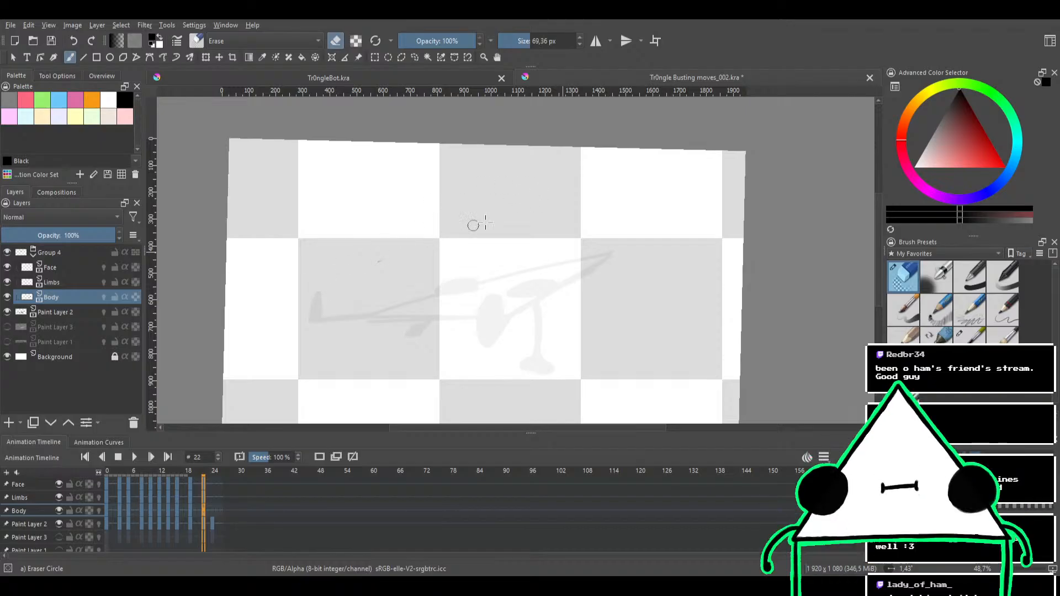
Switch to the Bristles-1 Details brush and make Body the active layer for inking over the rough sketch
left_click(86, 284)
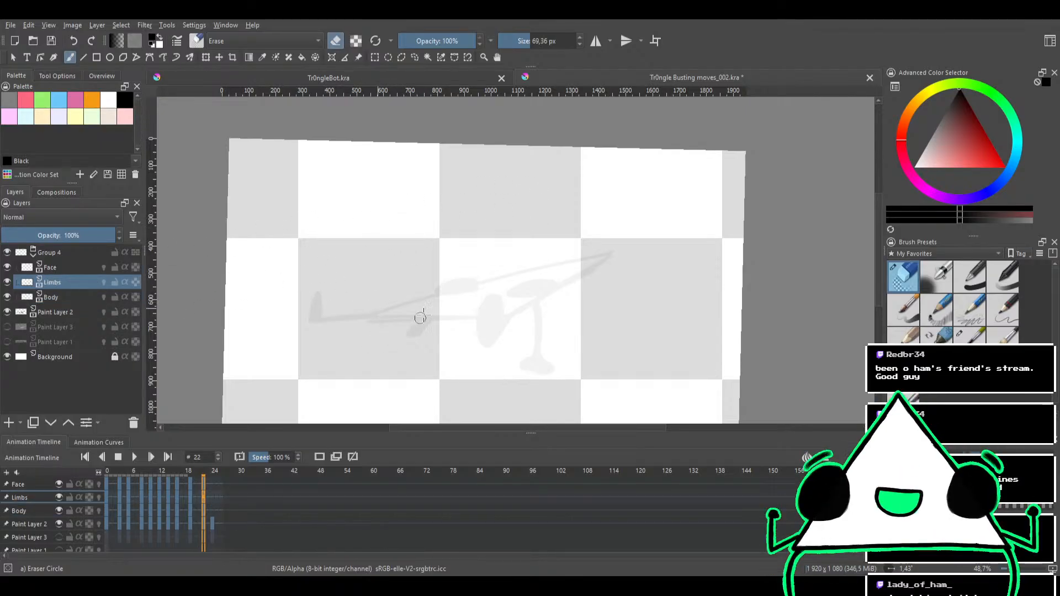
mouse_move(471, 258)
left_mouse_down()
mouse_move(502, 215)
mouse_move(445, 275)
mouse_move(453, 246)
mouse_move(454, 305)
mouse_move(462, 232)
mouse_move(421, 298)
mouse_move(605, 247)
mouse_move(565, 199)
mouse_move(482, 227)
mouse_move(677, 308)
mouse_move(402, 344)
mouse_move(582, 211)
mouse_move(589, 224)
mouse_move(464, 265)
mouse_move(578, 177)
mouse_move(449, 293)
mouse_move(458, 256)
mouse_move(503, 234)
left_mouse_up()
left_click_drag(503, 234, 500, 257)
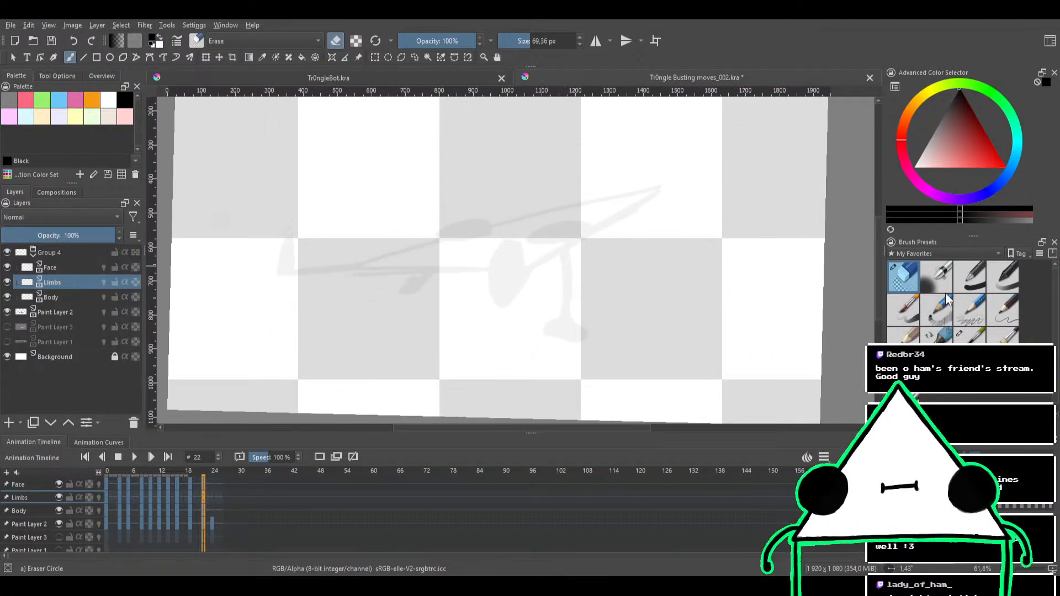
left_click(981, 335)
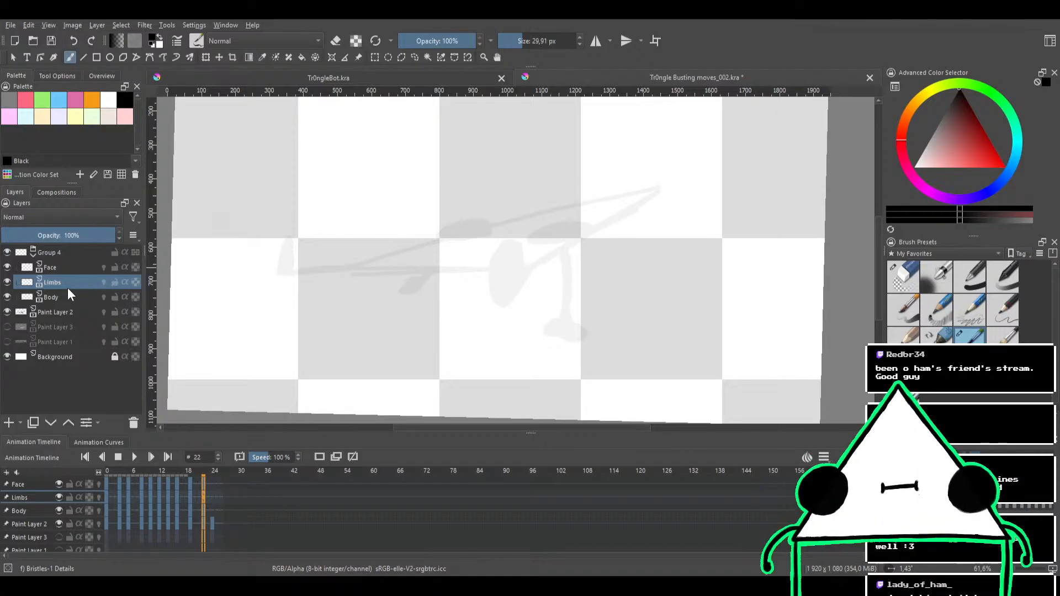
left_click(77, 267)
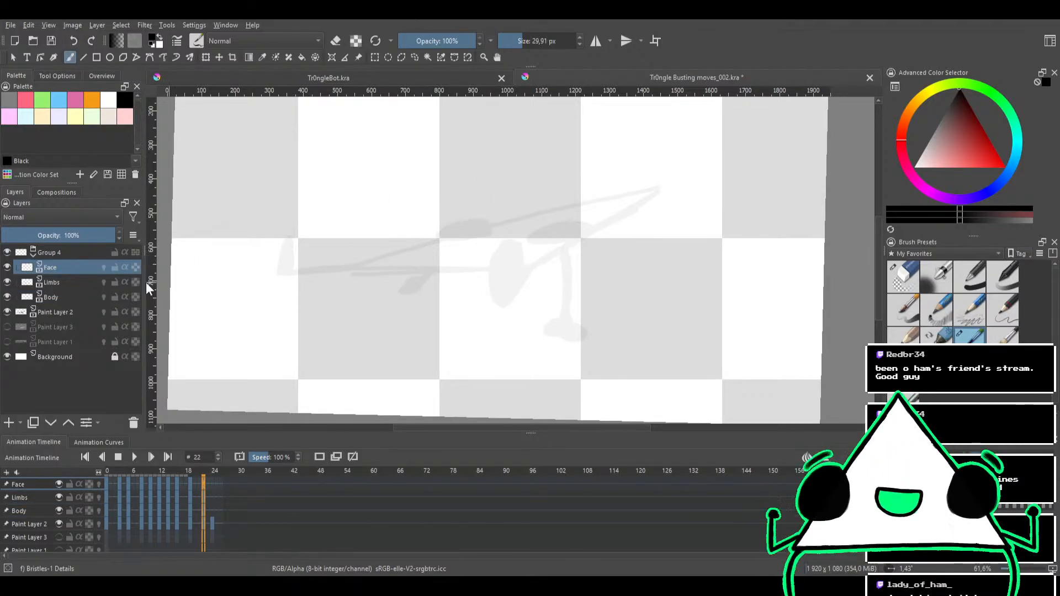
left_click(57, 298)
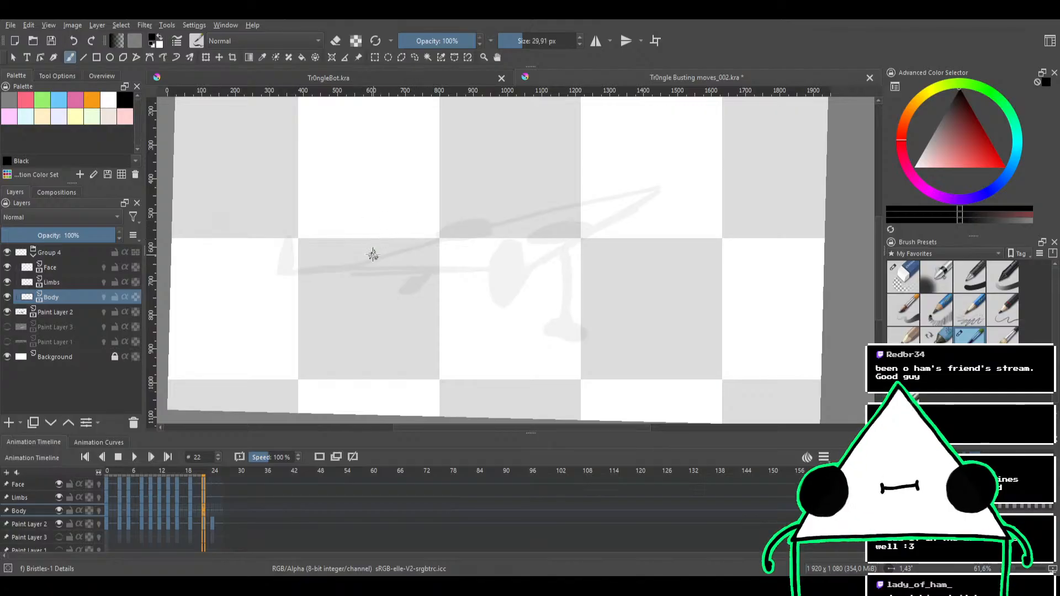
Try to ink the triangle's long upper edge over the rough sketch, undoing each attempted stroke
left_click_drag(349, 267, 580, 204)
key("ctrl+z")
mouse_move(356, 269)
left_mouse_down()
mouse_move(553, 213)
mouse_move(608, 183)
mouse_move(629, 195)
left_mouse_up()
key("ctrl+z")
left_click_drag(561, 209, 647, 193)
key("ctrl+z")
mouse_move(574, 202)
left_mouse_down()
mouse_move(655, 184)
mouse_move(613, 197)
mouse_move(644, 186)
left_mouse_up()
key("ctrl+z")
key("ctrl+z")
mouse_move(586, 204)
left_mouse_down()
mouse_move(668, 184)
mouse_move(595, 201)
mouse_move(649, 187)
left_mouse_up()
Ink the triangle's long upper edge in one smooth black stroke along the rough sketch, redrawing it until it reaches the right tip
key("ctrl+z")
key("ctrl+z")
key("ctrl+z")
key("ctrl+z")
mouse_move(533, 203)
left_mouse_down()
mouse_move(556, 233)
mouse_move(476, 232)
mouse_move(506, 183)
left_mouse_up()
left_click_drag(349, 254, 486, 208)
key("ctrl+z")
left_click_drag(350, 253, 542, 189)
key("ctrl+z")
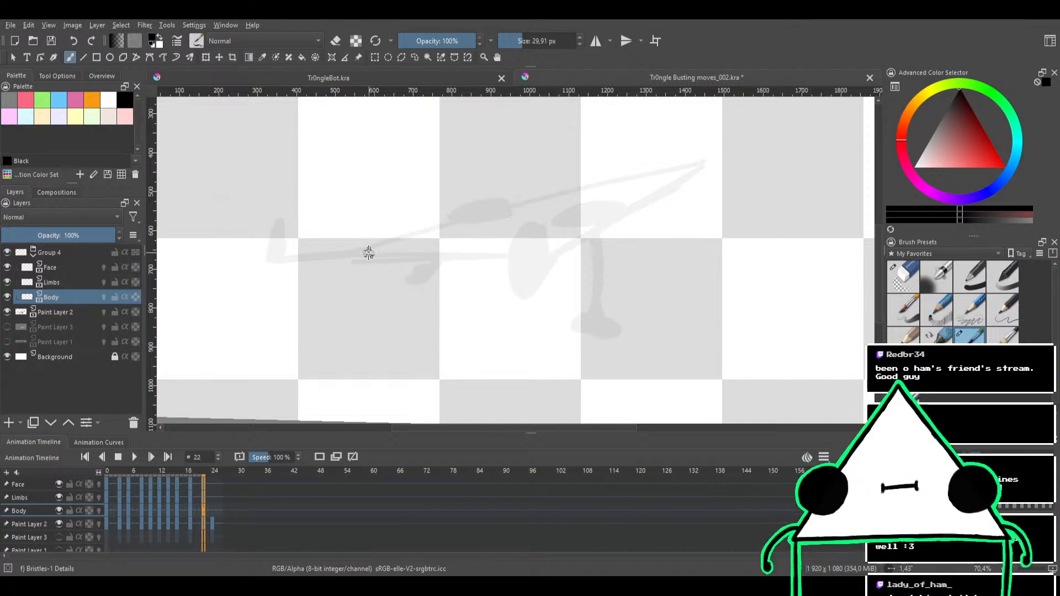
left_click_drag(362, 253, 646, 172)
key("ctrl+z")
left_click_drag(363, 251, 655, 178)
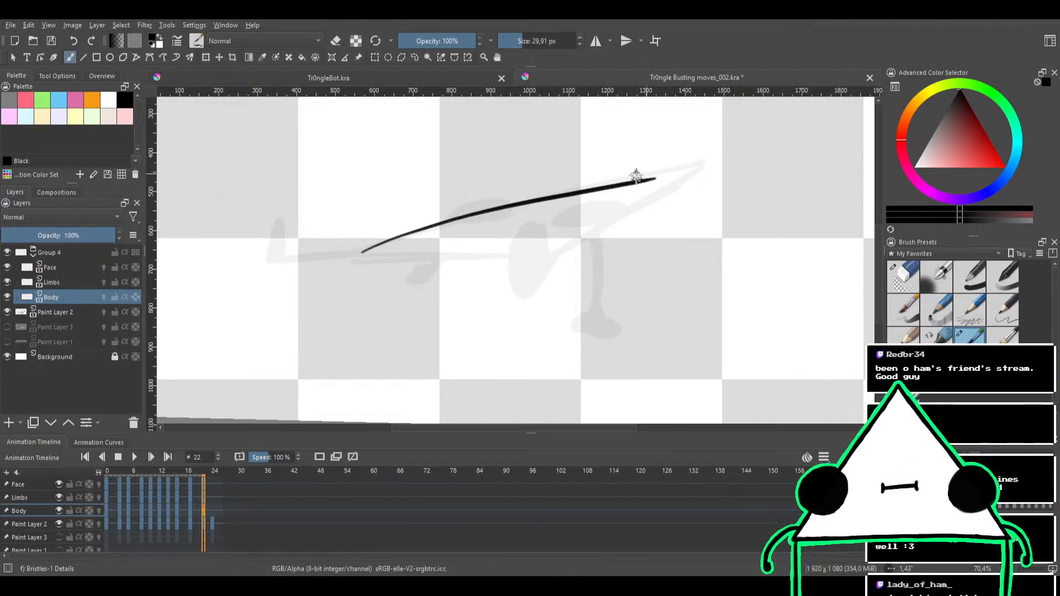
key("ctrl+z")
mouse_move(362, 253)
left_mouse_down()
mouse_move(549, 195)
mouse_move(697, 165)
left_mouse_up()
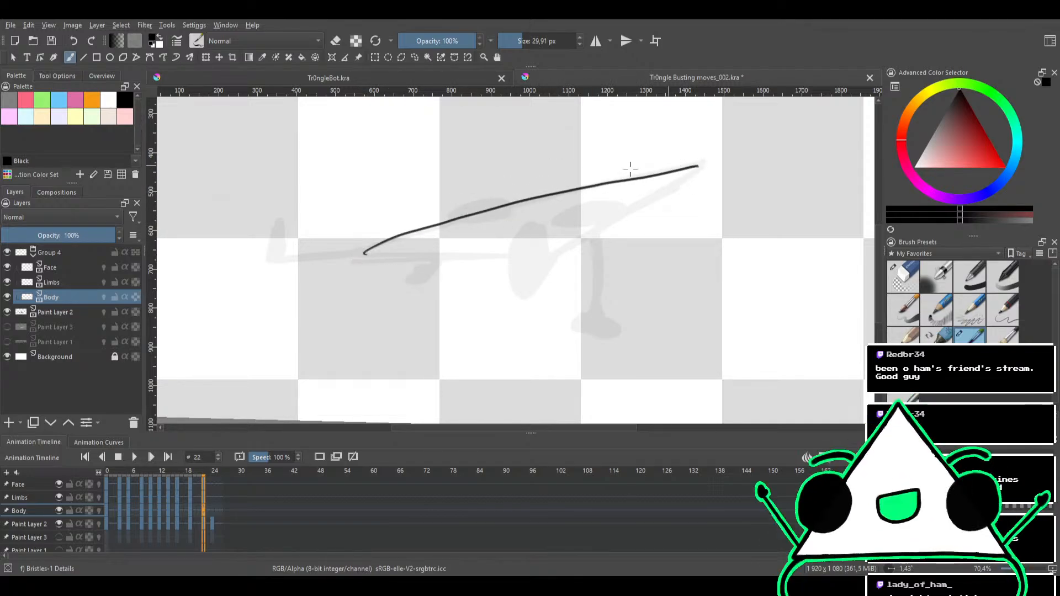
key("ctrl+z")
mouse_move(363, 254)
left_mouse_down()
mouse_move(490, 211)
mouse_move(702, 163)
left_mouse_up()
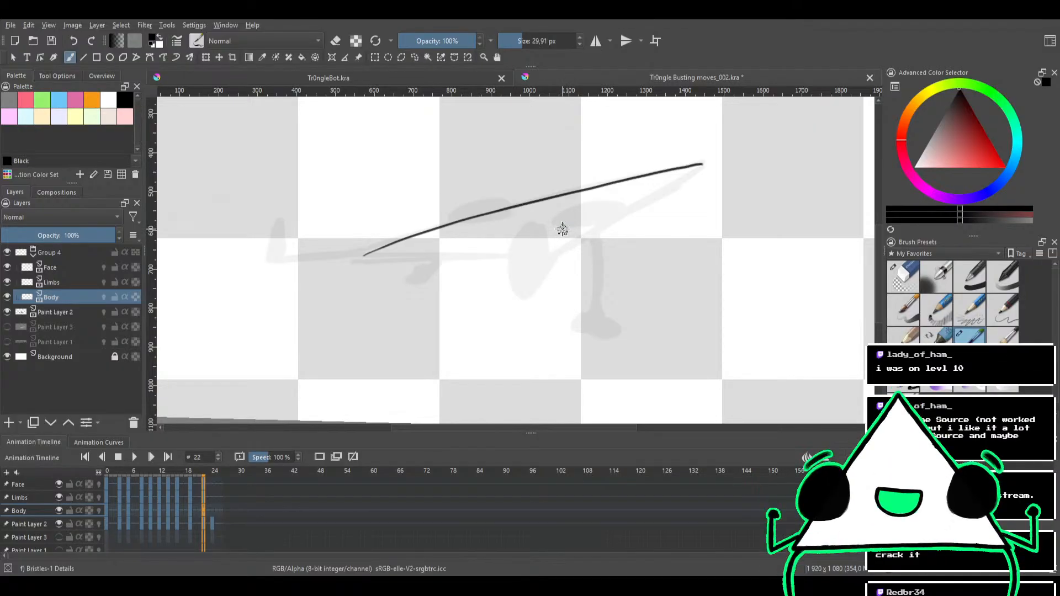
Ink the triangle's short edge from the lower corner to the right tip and trim the overshoot at the tip
mouse_move(579, 224)
left_mouse_down()
mouse_move(556, 260)
mouse_move(648, 246)
mouse_move(512, 288)
left_mouse_up()
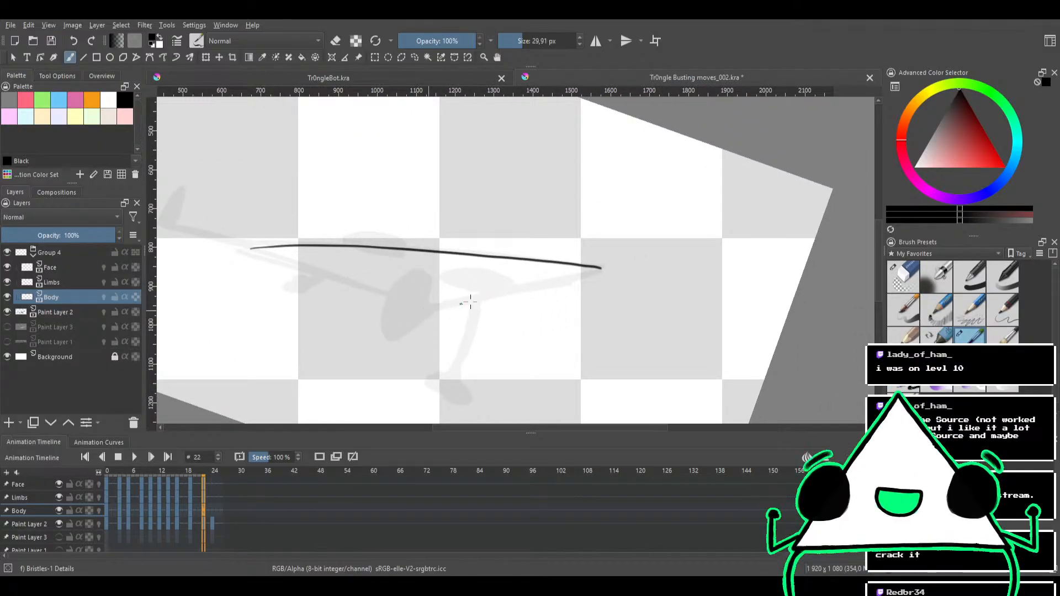
left_click_drag(453, 304, 558, 279)
key("ctrl+z")
left_click_drag(435, 308, 627, 260)
key("ctrl+z")
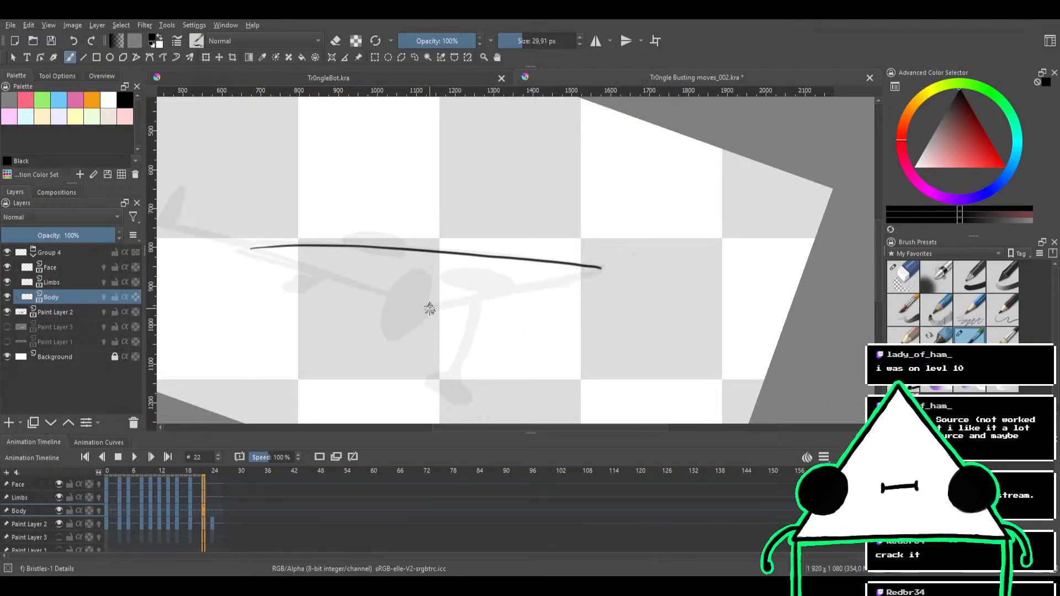
left_click_drag(429, 309, 605, 268)
key("ctrl+z")
left_click_drag(430, 309, 600, 267)
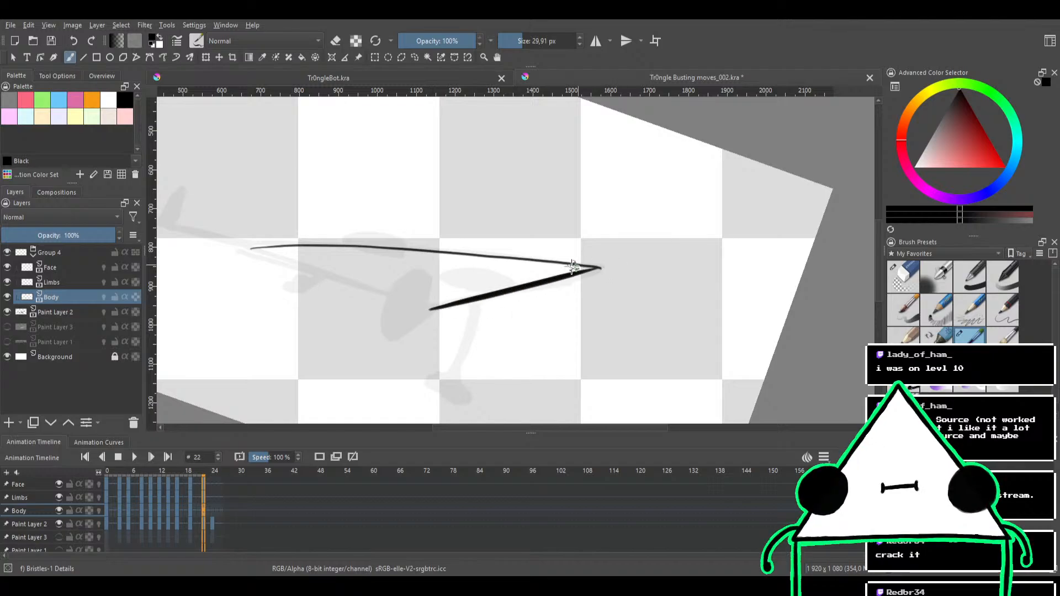
key("ctrl+z")
mouse_move(430, 310)
left_mouse_down()
mouse_move(582, 264)
mouse_move(614, 262)
left_mouse_up()
key("e")
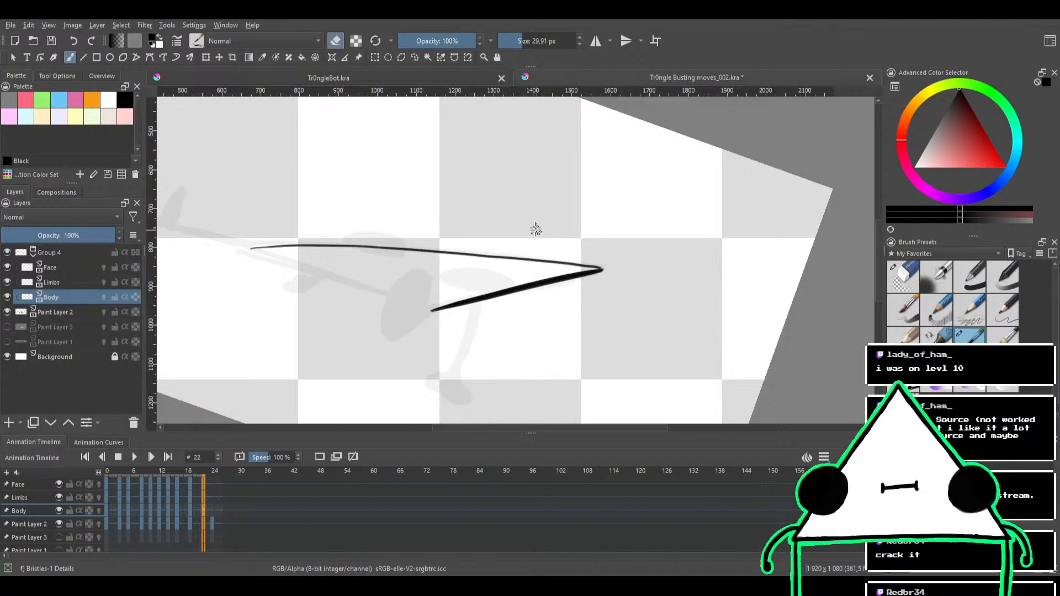
mouse_move(538, 232)
left_mouse_down()
mouse_move(610, 205)
mouse_move(552, 186)
left_mouse_up()
key("e")
Close the triangle with a black stroke from its left corner to the lower corner and clean up the joint
mouse_move(510, 258)
left_mouse_down()
mouse_move(561, 223)
mouse_move(411, 290)
left_mouse_up()
key("ctrl+z")
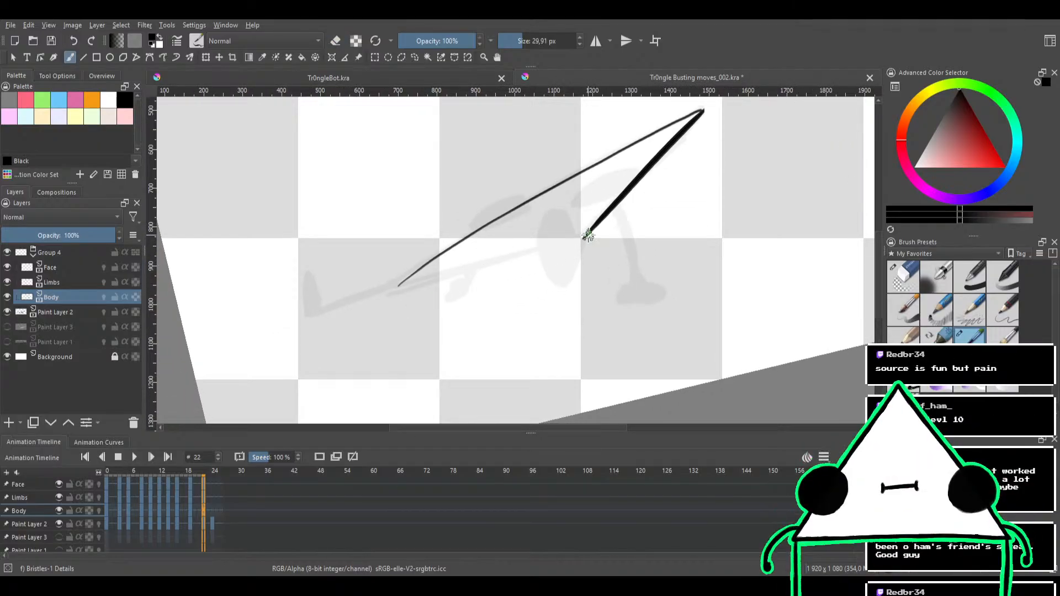
mouse_move(584, 238)
left_mouse_down()
mouse_move(425, 279)
mouse_move(585, 239)
left_mouse_up()
key("ctrl+z")
key("ctrl+z")
left_click_drag(397, 287, 607, 234)
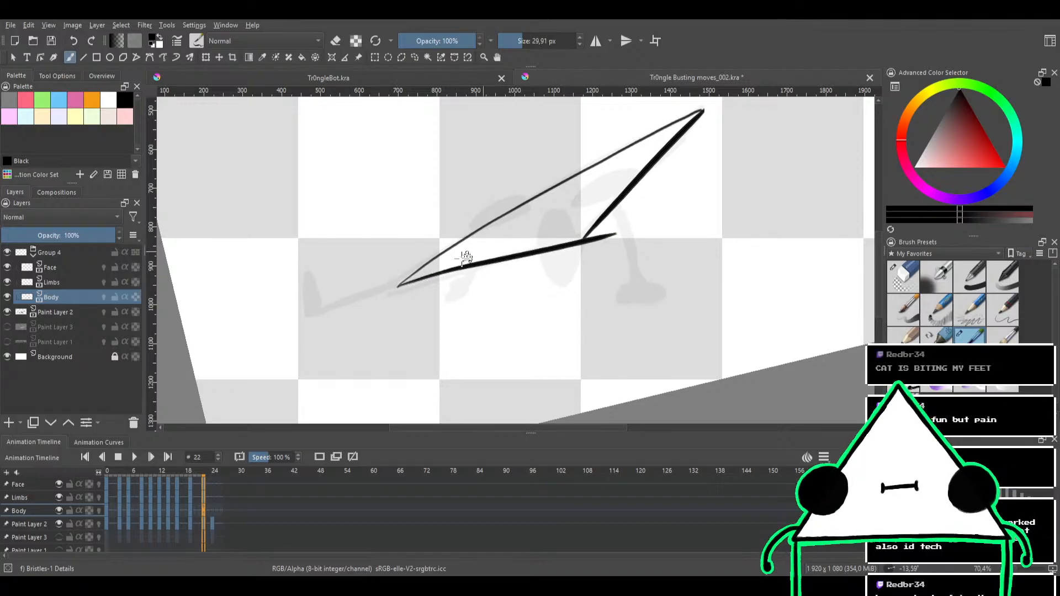
key("ctrl+z")
left_click_drag(397, 286, 595, 238)
key("e")
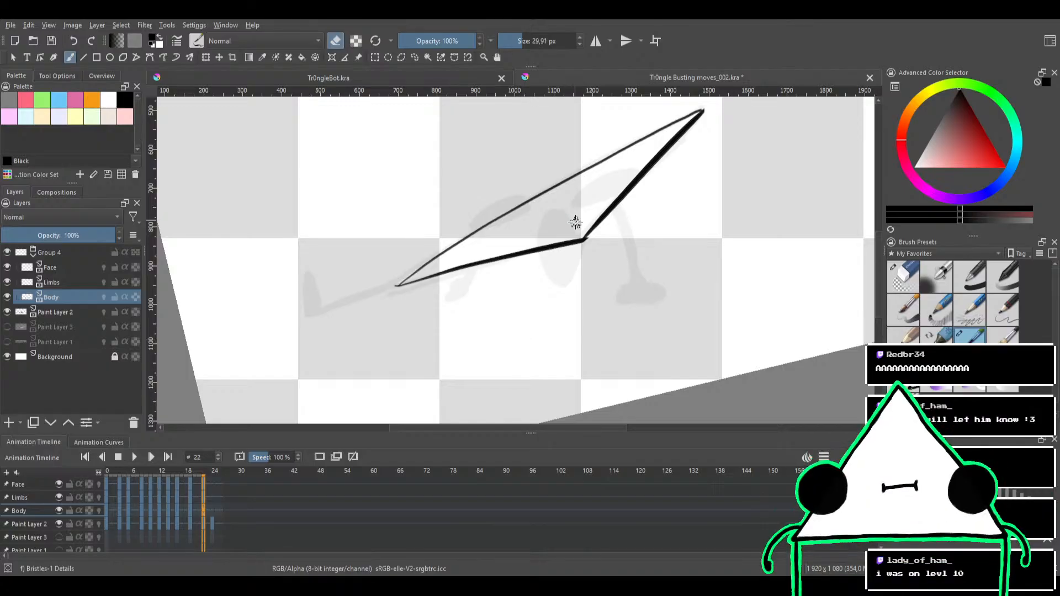
left_click_drag(573, 238, 609, 263)
On the Limbs layer, ink a black limb line from the triangle's left corner along the rough sketch to the upright foot
mouse_move(482, 305)
left_mouse_down()
mouse_move(546, 279)
mouse_move(539, 252)
left_mouse_up()
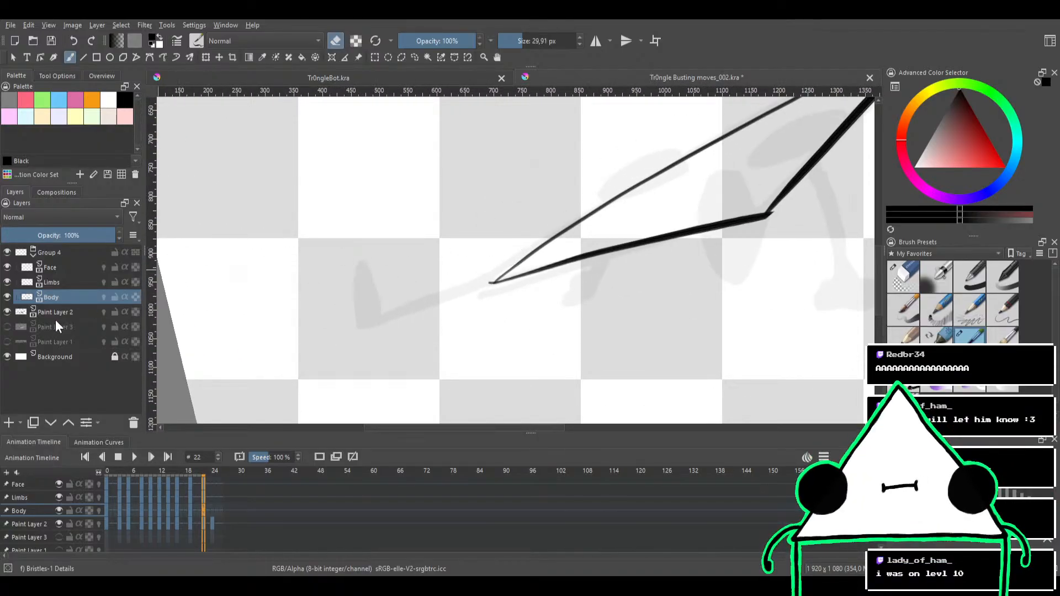
left_click(68, 266)
left_click(69, 280)
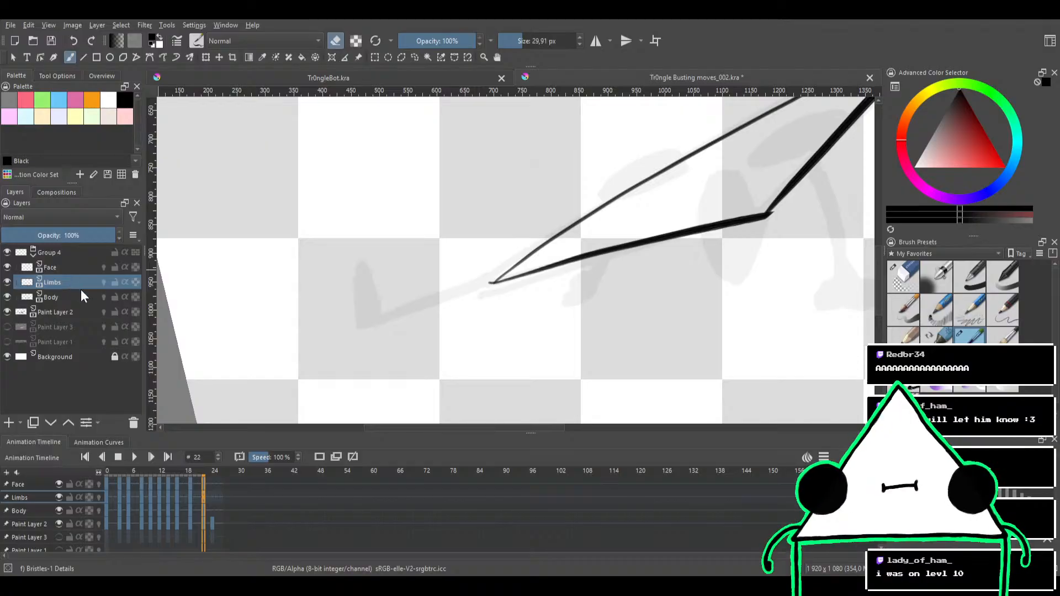
mouse_move(487, 247)
left_mouse_down()
mouse_move(499, 227)
mouse_move(428, 285)
left_mouse_up()
key("e")
key("ctrl+z")
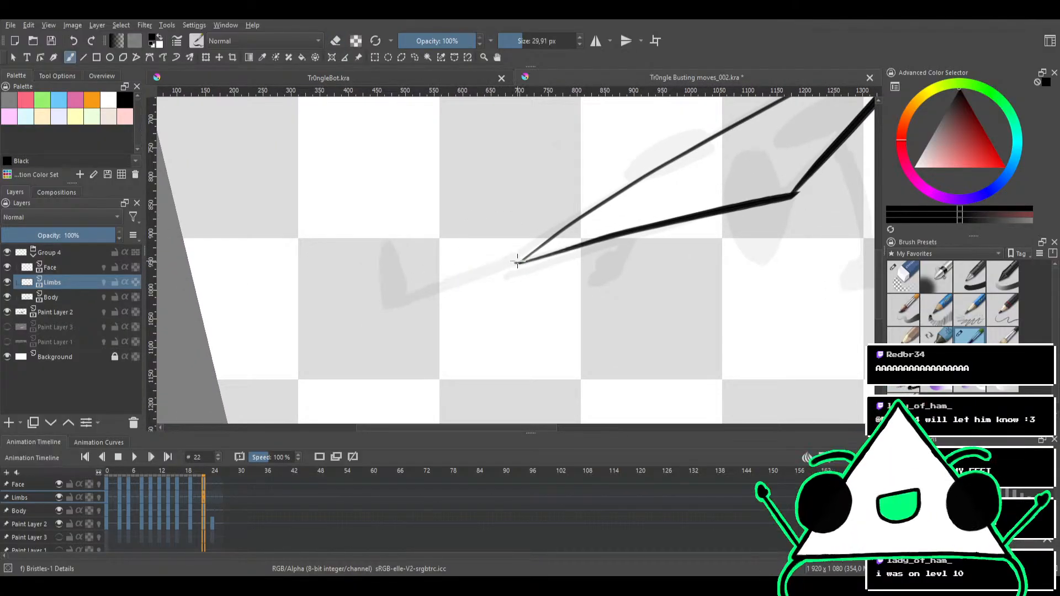
left_click_drag(518, 261, 438, 283)
key("ctrl+z")
left_click_drag(517, 261, 415, 295)
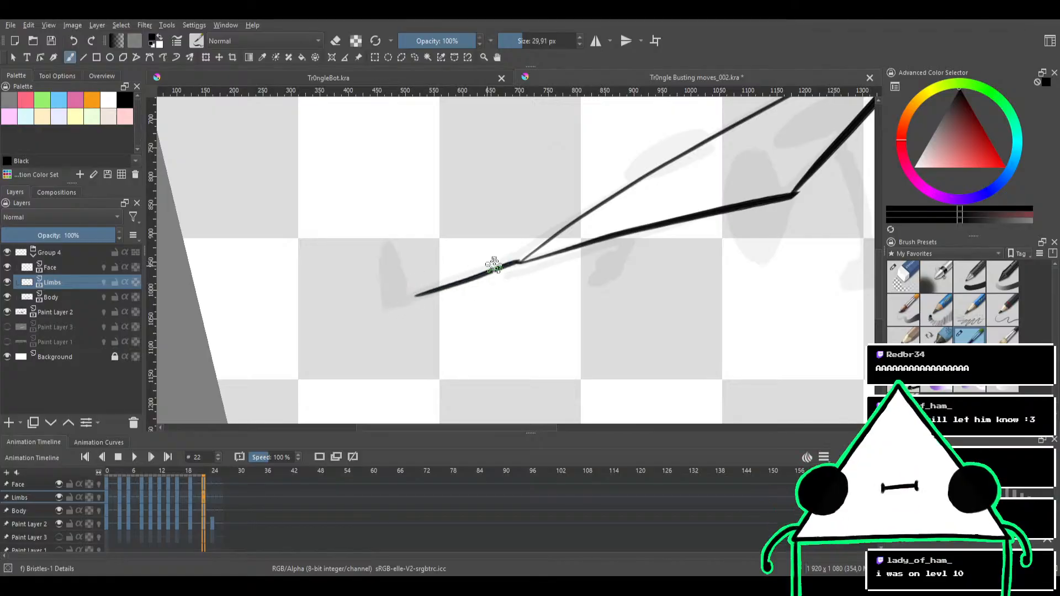
left_click_drag(521, 261, 436, 289)
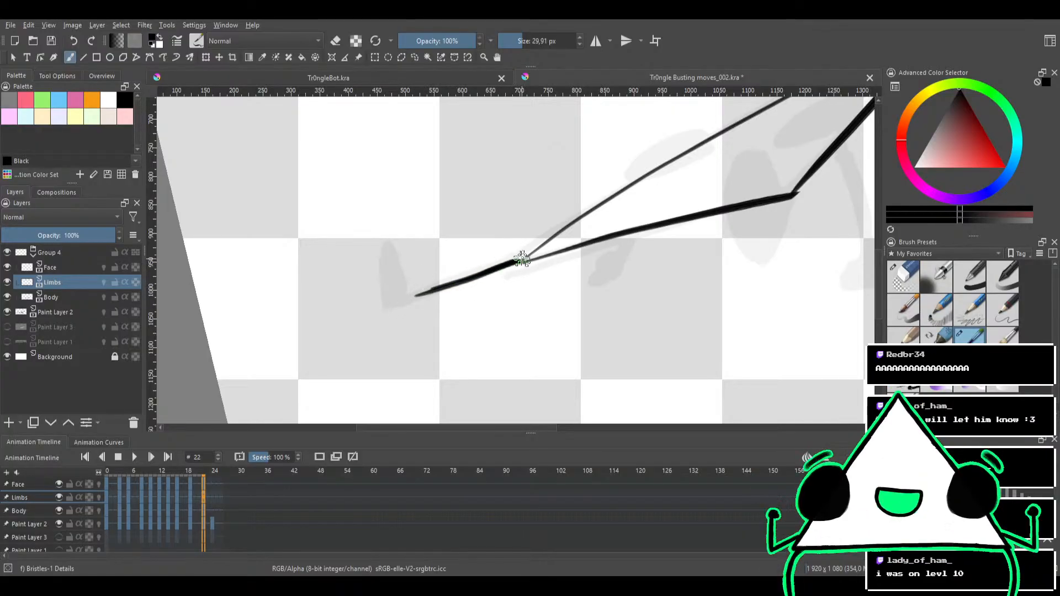
key("e")
mouse_move(524, 255)
left_mouse_down()
mouse_move(469, 271)
mouse_move(539, 252)
mouse_move(399, 303)
left_mouse_up()
key("e")
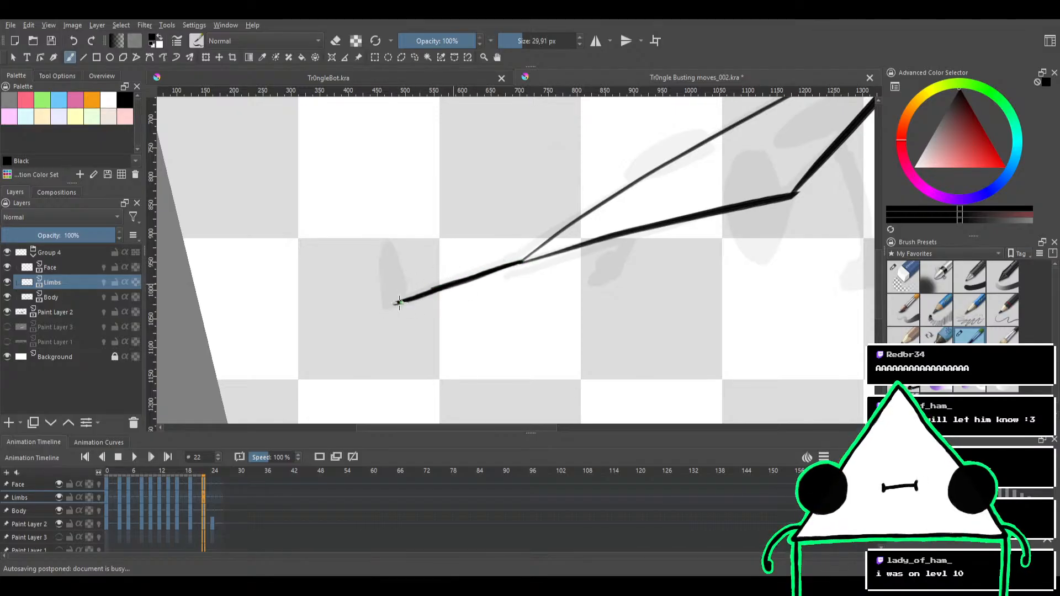
Trim and even out the edges of the limb line at the triangle's left corner with the eraser and brush
mouse_move(458, 245)
left_mouse_down()
mouse_move(513, 239)
mouse_move(454, 273)
left_mouse_up()
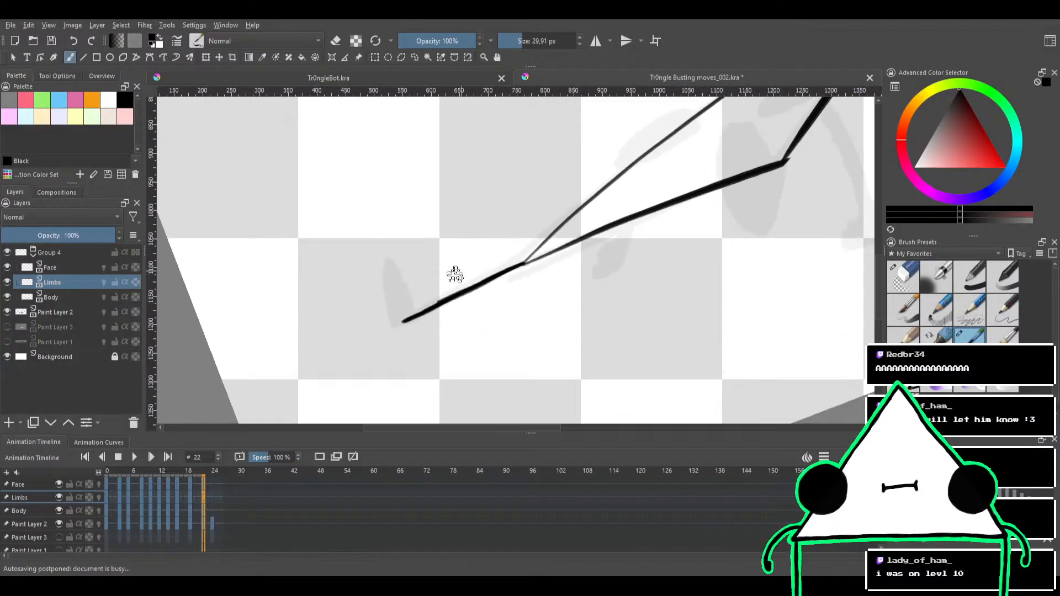
key("e")
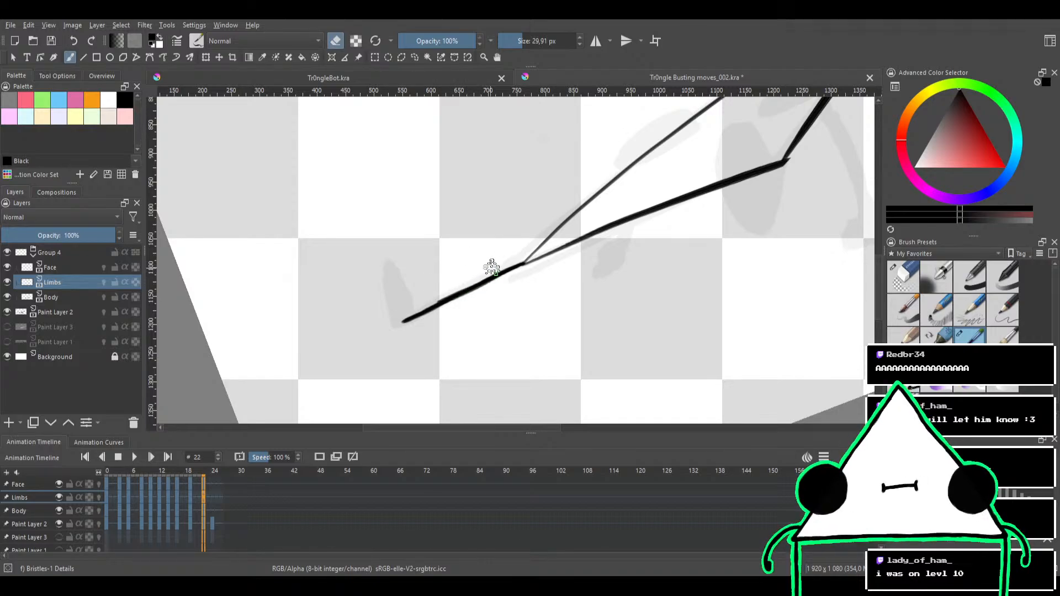
key("e")
mouse_move(466, 242)
left_mouse_down()
mouse_move(497, 237)
mouse_move(449, 267)
left_mouse_up()
key("e")
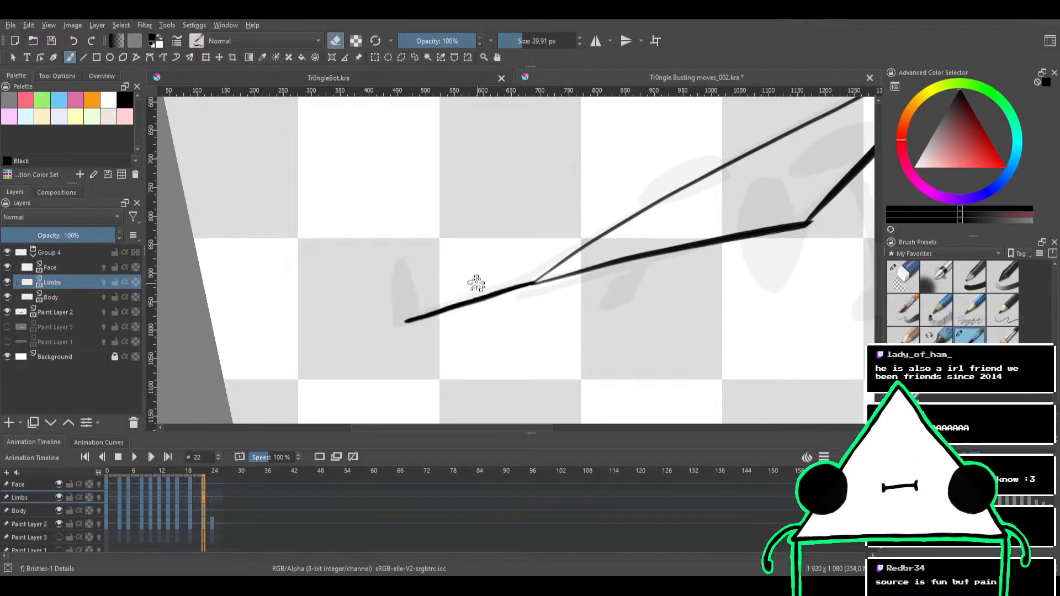
Paint the upright foot as a solid black shape at the end of the left corner's limb
left_click_drag(504, 234, 523, 237)
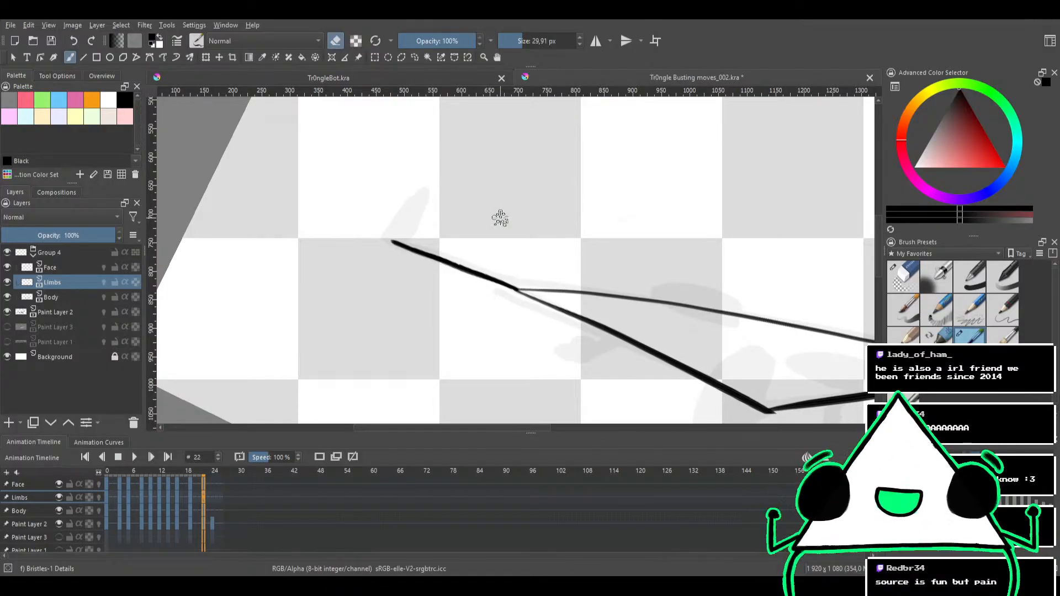
mouse_move(387, 265)
left_mouse_down()
mouse_move(488, 325)
mouse_move(517, 252)
left_mouse_up()
key("e")
mouse_move(488, 298)
left_mouse_down()
mouse_move(522, 251)
mouse_move(498, 303)
mouse_move(490, 295)
mouse_move(507, 277)
mouse_move(504, 286)
mouse_move(495, 291)
mouse_move(516, 225)
left_mouse_up()
left_click_drag(518, 194, 440, 221)
mouse_move(579, 209)
left_mouse_down()
mouse_move(445, 245)
mouse_move(437, 214)
mouse_move(477, 234)
left_mouse_up()
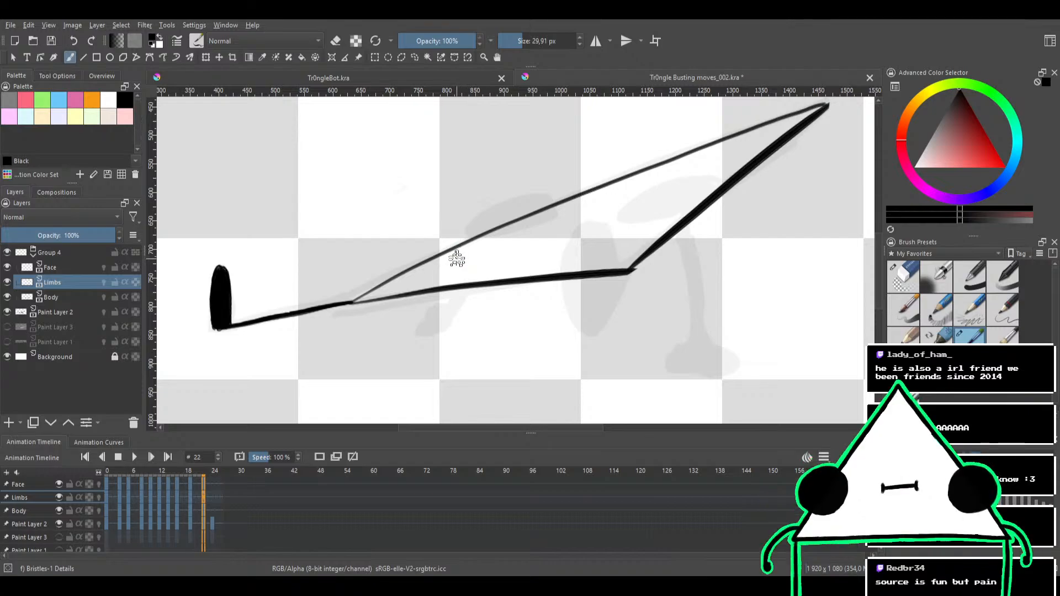
Paint a large solid black oval over the sketched one beside the triangle's lower corner
left_click_drag(531, 235, 504, 213)
mouse_move(625, 202)
left_mouse_down()
mouse_move(647, 216)
mouse_move(642, 256)
mouse_move(589, 276)
left_mouse_up()
left_click_drag(518, 271, 485, 341)
mouse_move(501, 288)
left_mouse_down()
mouse_move(481, 350)
mouse_move(499, 365)
mouse_move(551, 304)
left_mouse_up()
key("ctrl+z")
mouse_move(506, 358)
left_mouse_down()
mouse_move(547, 273)
mouse_move(503, 348)
mouse_move(523, 273)
mouse_move(523, 324)
mouse_move(496, 323)
mouse_move(533, 279)
mouse_move(498, 350)
mouse_move(512, 284)
mouse_move(534, 296)
mouse_move(502, 361)
mouse_move(496, 326)
mouse_move(532, 283)
mouse_move(522, 330)
mouse_move(497, 342)
mouse_move(545, 279)
mouse_move(505, 353)
mouse_move(528, 267)
mouse_move(523, 326)
mouse_move(502, 298)
left_mouse_up()
Smooth the outline of the large black oval, alternating between eraser and brush
key("e")
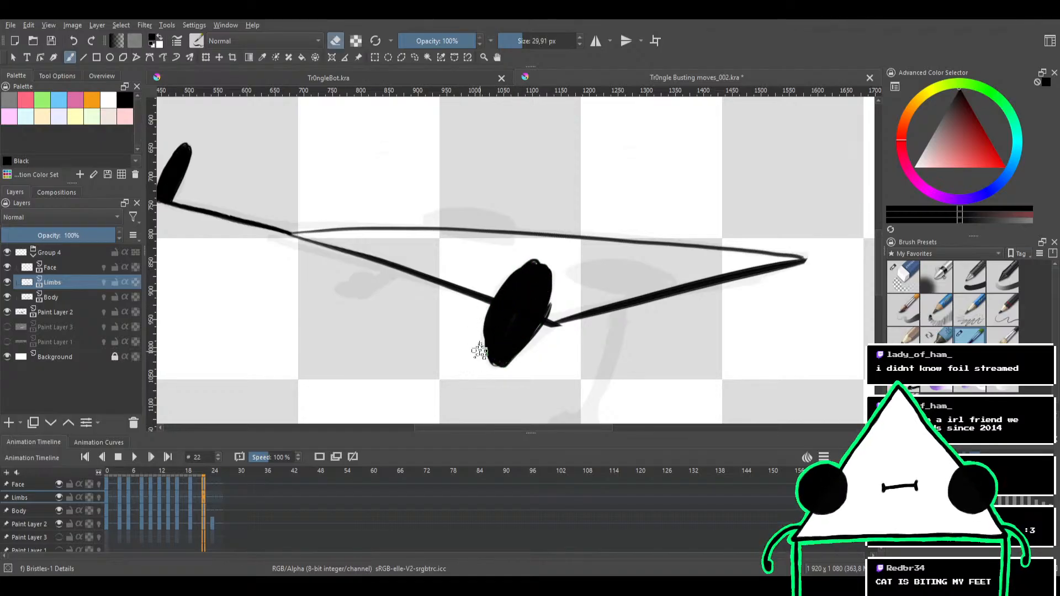
key("e")
key("e")
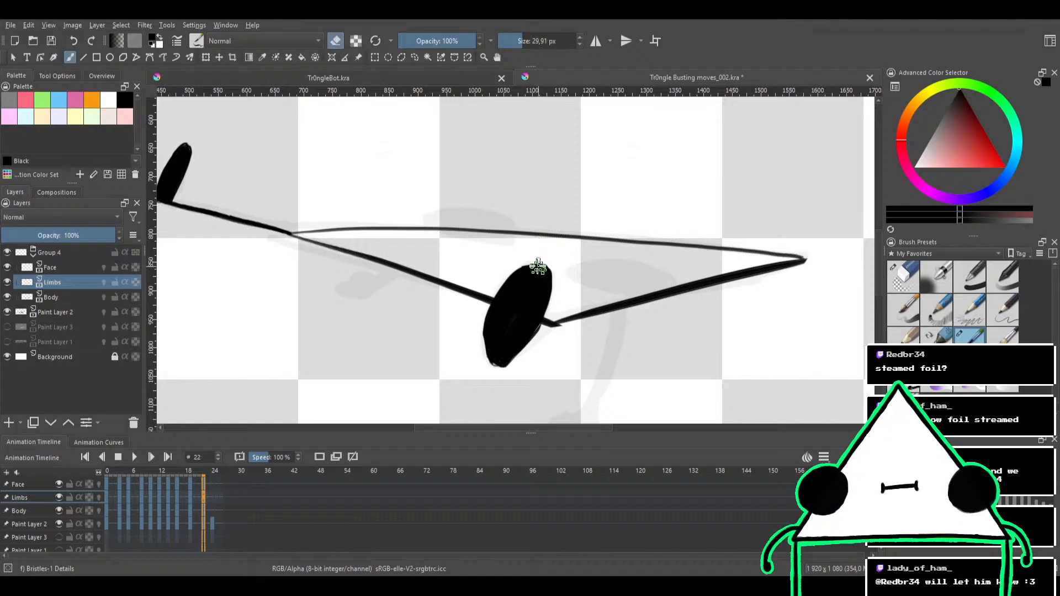
key("e")
key("e")
key("e")
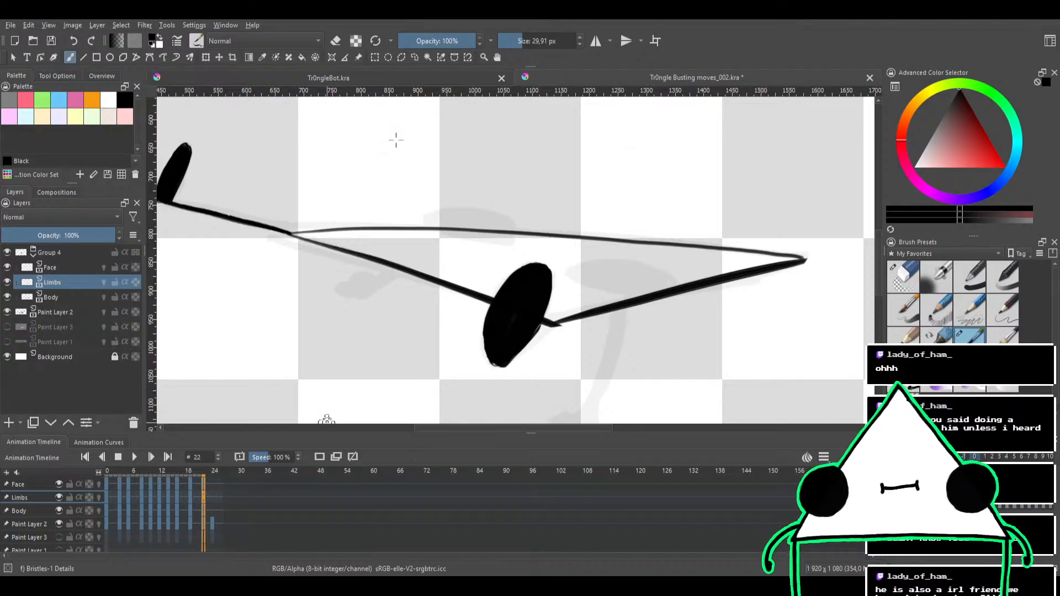
Ink the short limb under the triangle's lower edge with a solid black rounded end, and clean up its outline
mouse_move(438, 269)
left_mouse_down()
mouse_move(502, 260)
mouse_move(521, 225)
mouse_move(468, 251)
mouse_move(440, 321)
mouse_move(478, 253)
mouse_move(457, 287)
mouse_move(466, 282)
left_mouse_up()
key("ctrl+z")
key("ctrl+z")
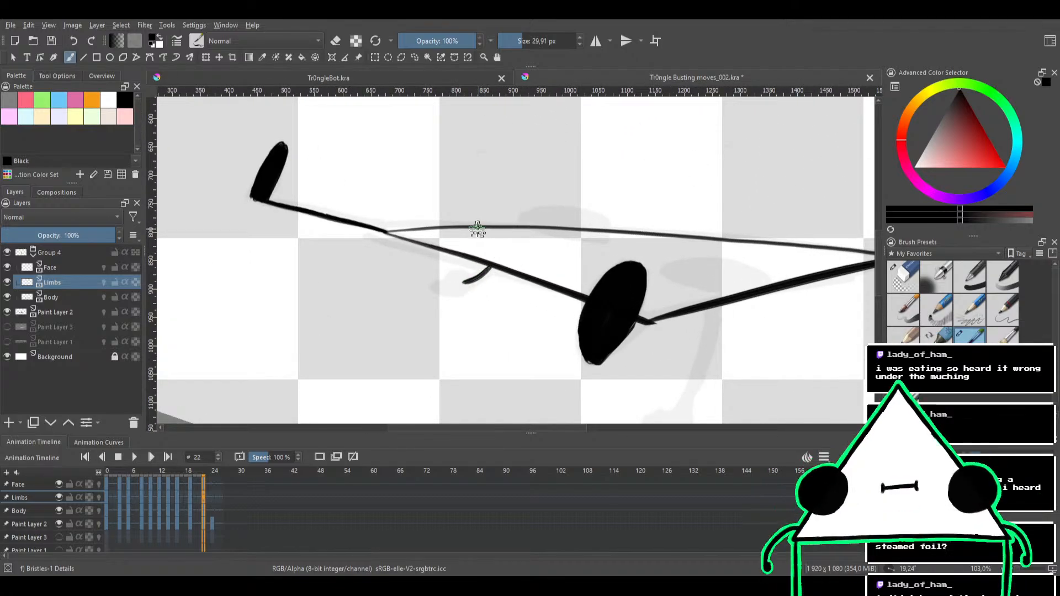
mouse_move(478, 230)
left_mouse_down()
mouse_move(502, 262)
mouse_move(529, 239)
mouse_move(532, 251)
mouse_move(515, 246)
mouse_move(559, 200)
mouse_move(584, 216)
mouse_move(583, 245)
mouse_move(539, 299)
mouse_move(546, 285)
mouse_move(516, 310)
mouse_move(540, 296)
mouse_move(528, 304)
mouse_move(532, 284)
mouse_move(538, 292)
mouse_move(524, 301)
mouse_move(541, 300)
mouse_move(569, 254)
left_mouse_up()
key("e")
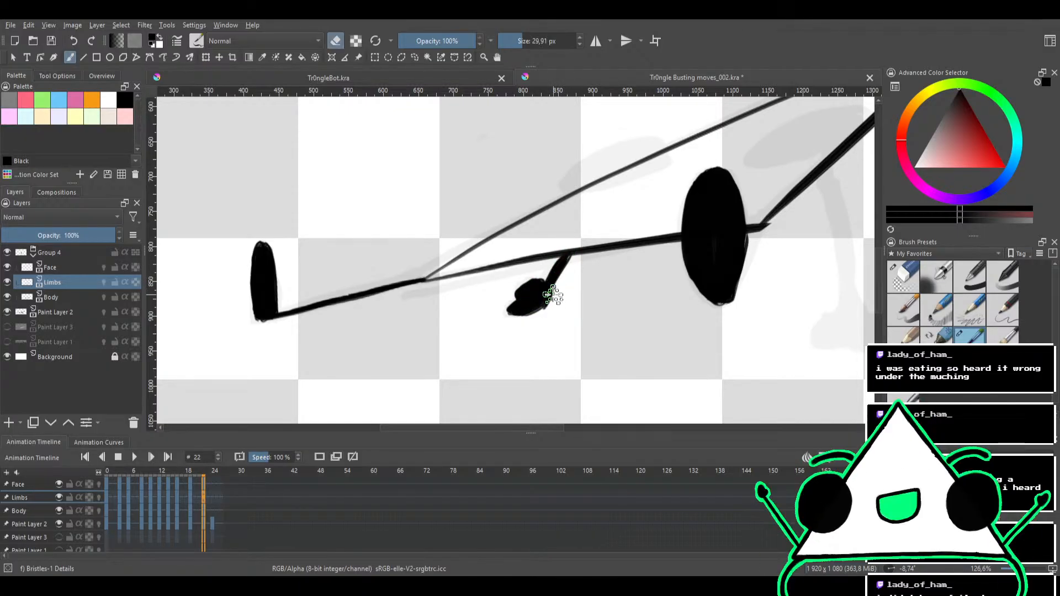
key("e")
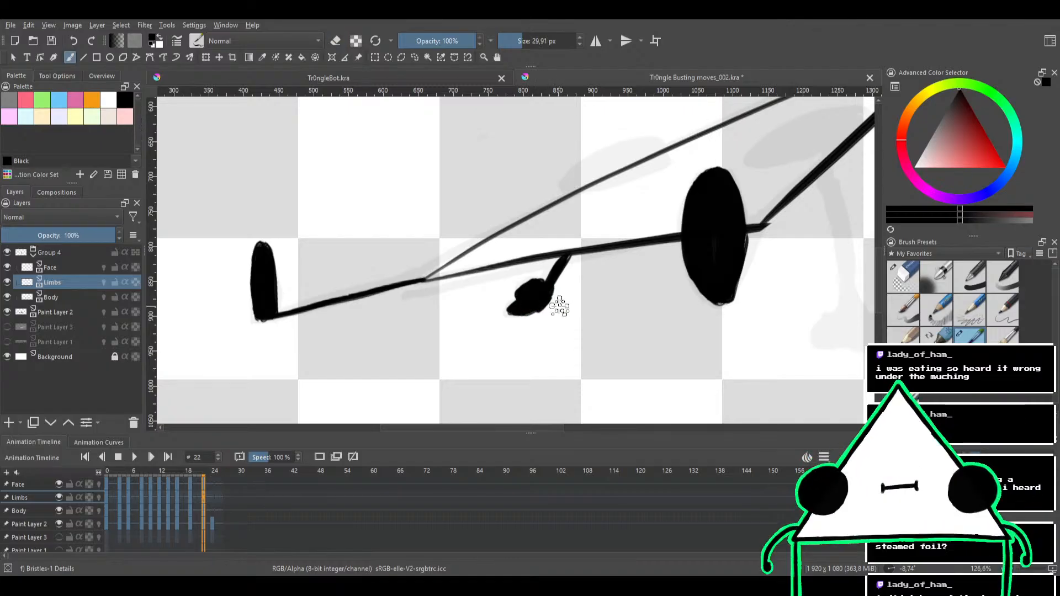
key("e")
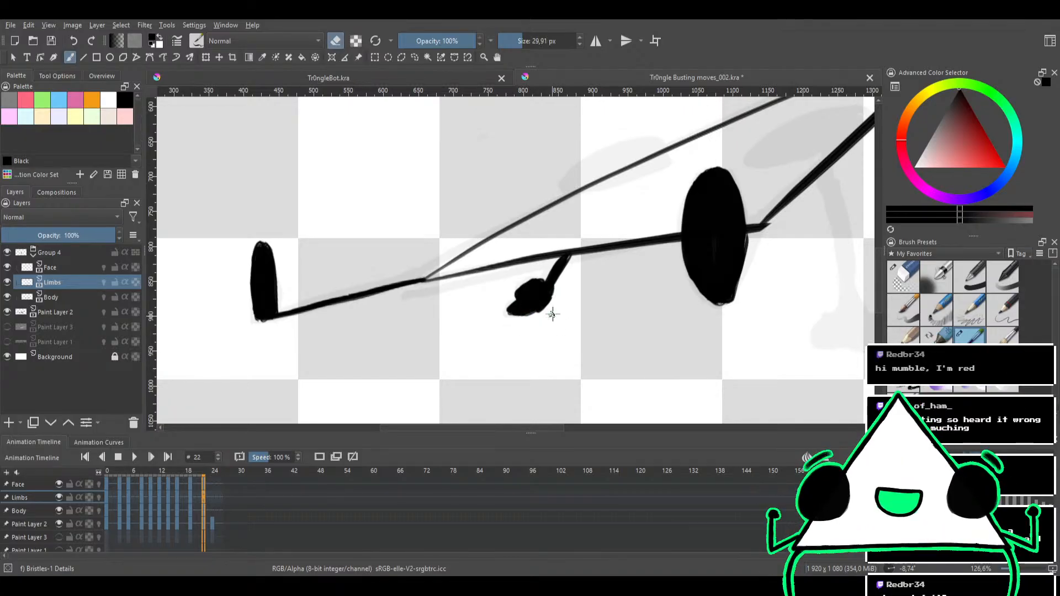
Ink the leg from the triangle's short edge down to the sketched foot, redrawing the stroke until it follows the sketch
scroll(575, 273, "down", 3)
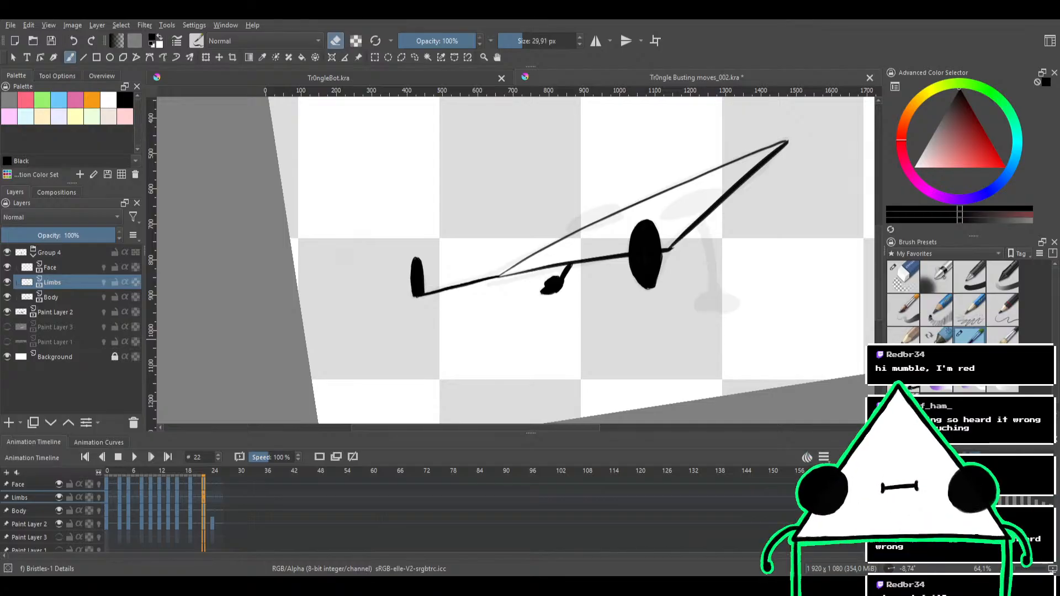
left_click_drag(574, 250, 544, 289)
mouse_move(543, 290)
left_mouse_down()
mouse_move(604, 229)
mouse_move(527, 240)
left_mouse_up()
key("e")
key("ctrl+z")
left_click_drag(601, 273, 527, 233)
mouse_move(616, 222)
left_mouse_down()
mouse_move(581, 240)
mouse_move(567, 228)
mouse_move(607, 233)
mouse_move(610, 262)
mouse_move(593, 297)
mouse_move(564, 281)
mouse_move(565, 297)
mouse_move(547, 278)
mouse_move(491, 305)
left_mouse_up()
key("ctrl+z")
left_click_drag(545, 244, 484, 307)
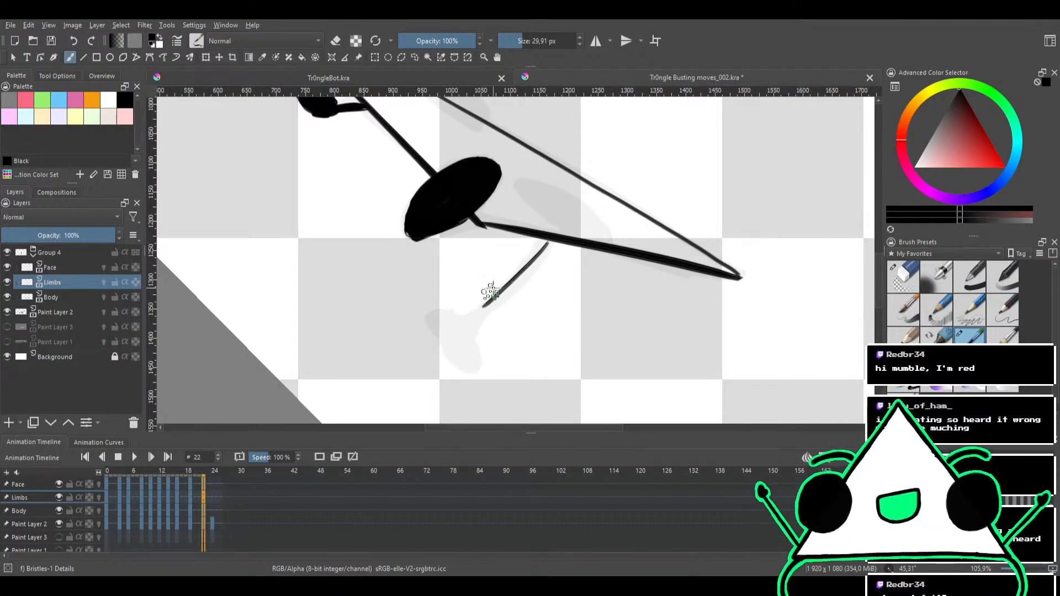
mouse_move(545, 244)
left_mouse_down()
mouse_move(472, 317)
mouse_move(499, 283)
mouse_move(457, 354)
mouse_move(456, 334)
mouse_move(471, 356)
mouse_move(456, 356)
mouse_move(463, 334)
mouse_move(469, 355)
left_mouse_up()
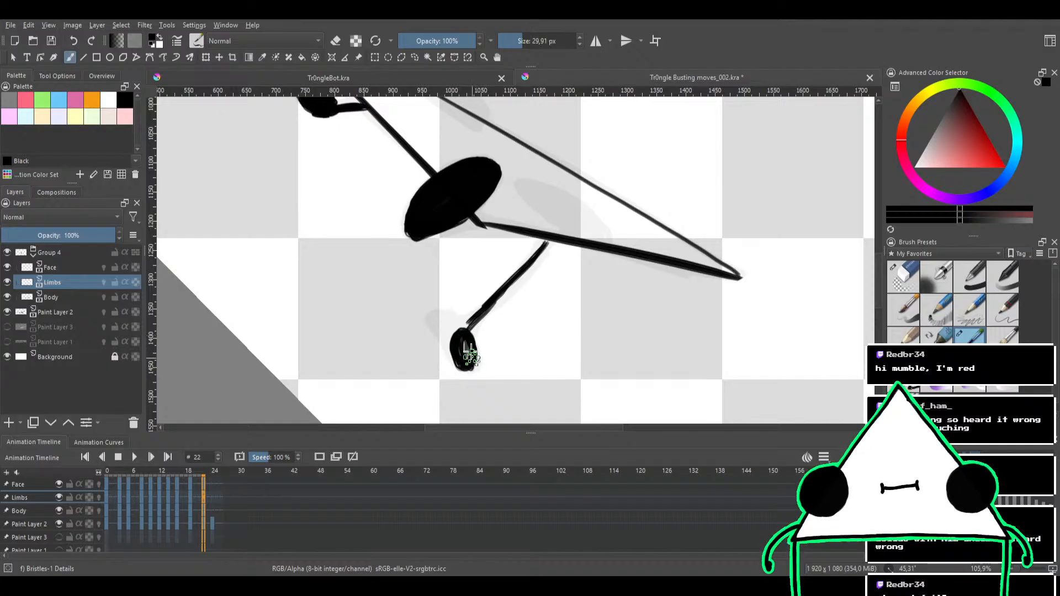
Undo the oval foot, thicken the leg line up to the triangle's short edge and trim its edges
key("ctrl+z")
mouse_move(528, 265)
left_mouse_down()
mouse_move(483, 313)
mouse_move(520, 271)
left_mouse_up()
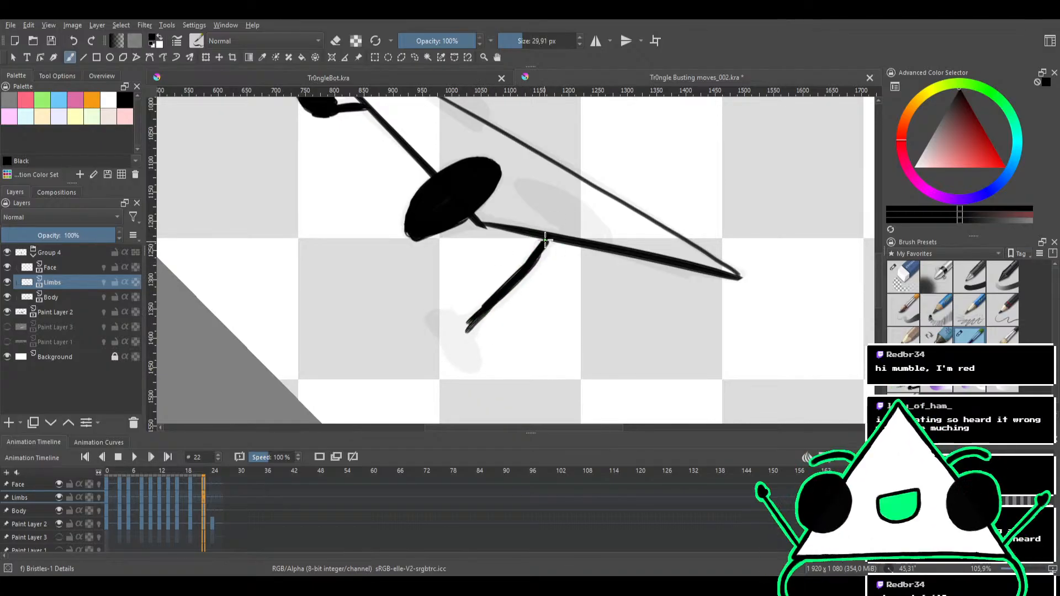
left_click_drag(516, 284, 544, 221)
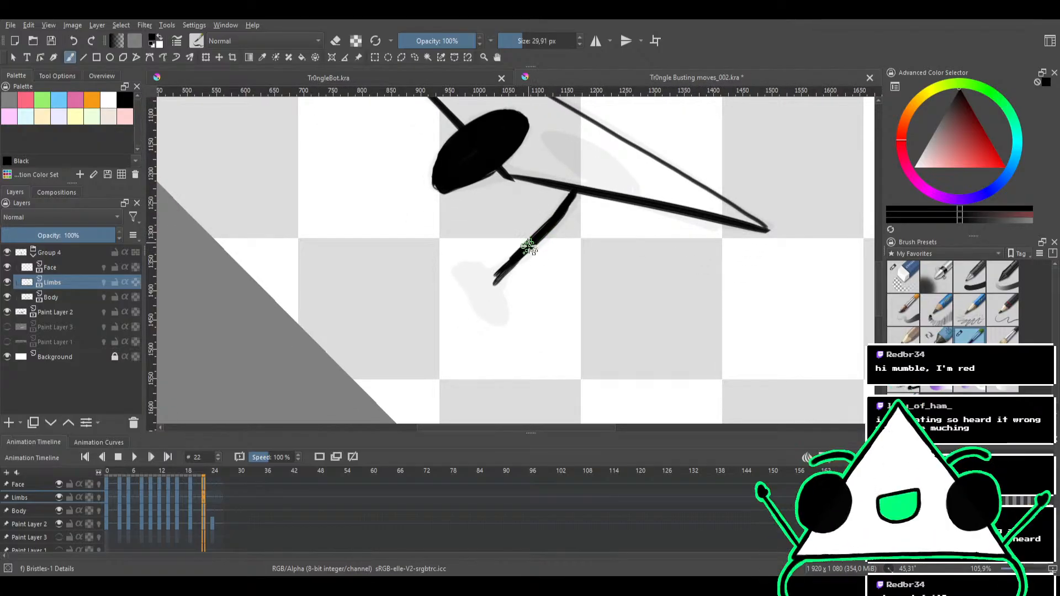
mouse_move(533, 234)
left_mouse_down()
mouse_move(561, 239)
mouse_move(518, 248)
mouse_move(469, 284)
mouse_move(508, 267)
mouse_move(527, 242)
left_mouse_up()
key("e")
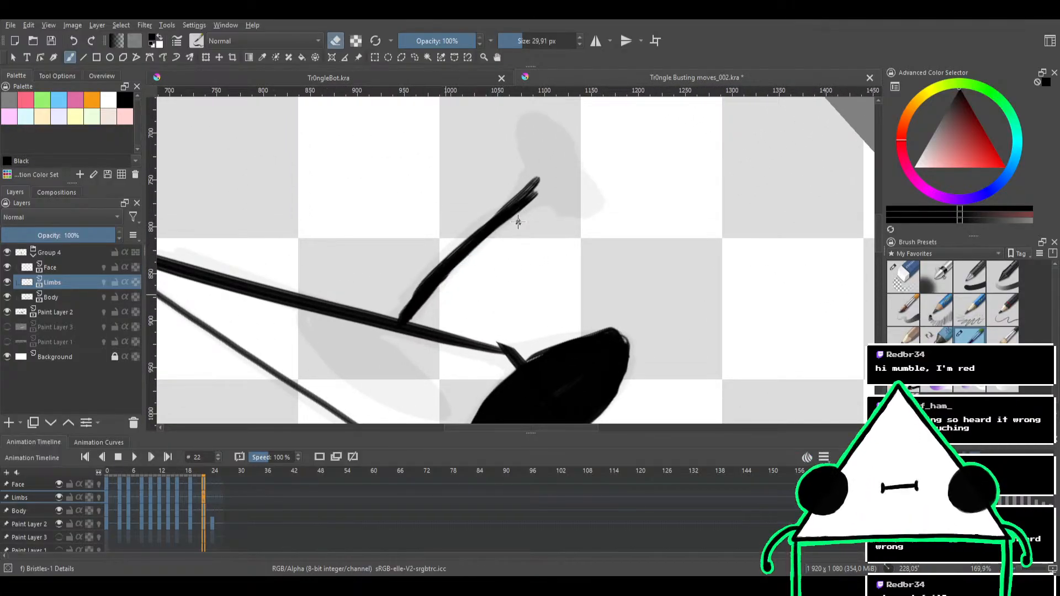
key("e")
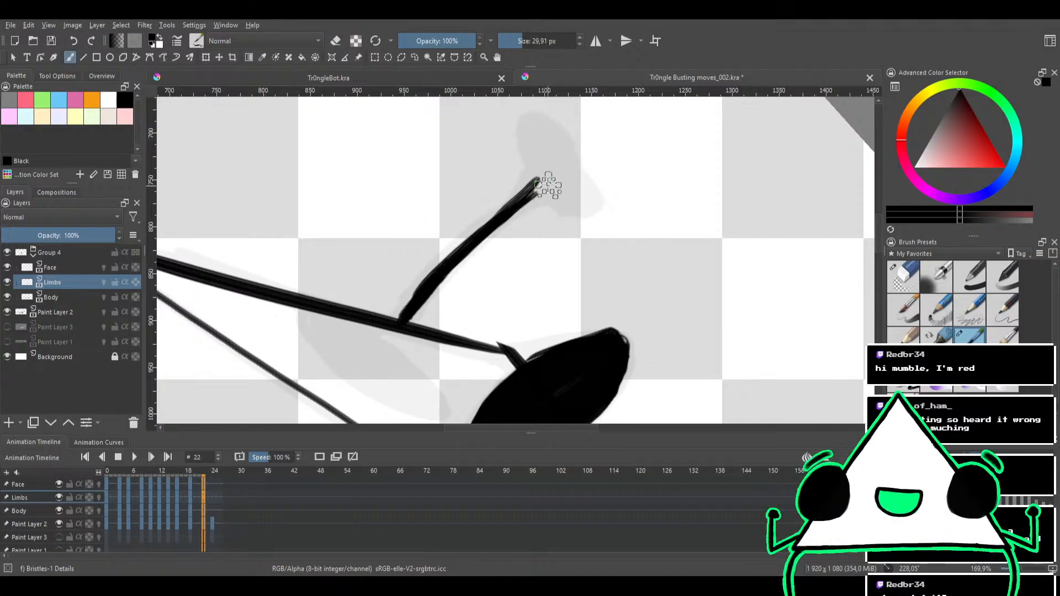
Paint the foot at the leg's end solid black over the sketch, reducing the brush size to 14.12 px for the details
mouse_move(598, 158)
left_mouse_down()
mouse_move(633, 199)
mouse_move(613, 275)
mouse_move(547, 320)
left_mouse_up()
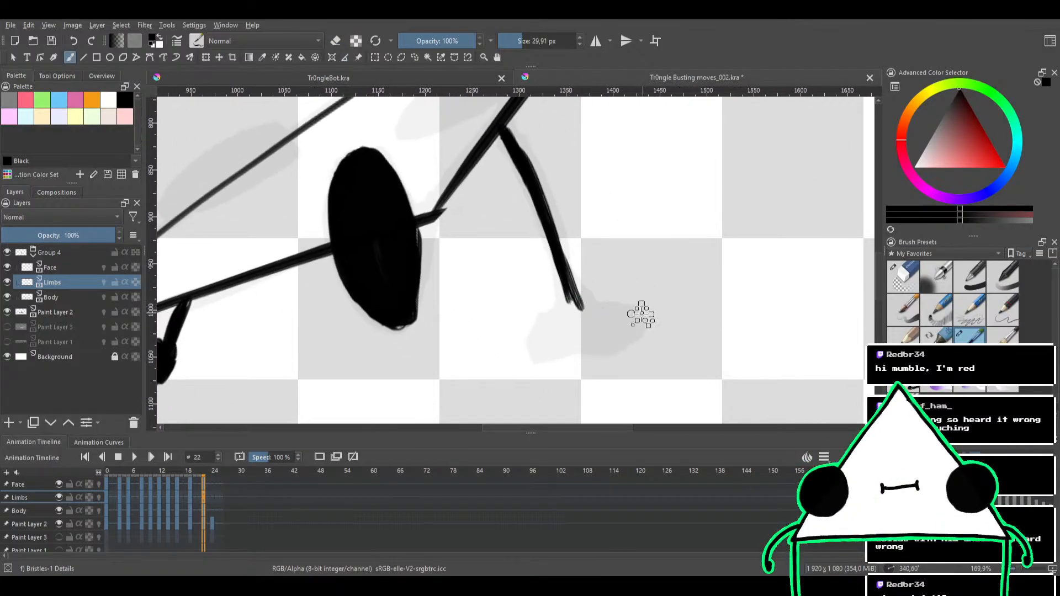
mouse_move(634, 310)
left_mouse_down()
mouse_move(593, 347)
mouse_move(626, 319)
mouse_move(618, 330)
mouse_move(575, 324)
left_mouse_up()
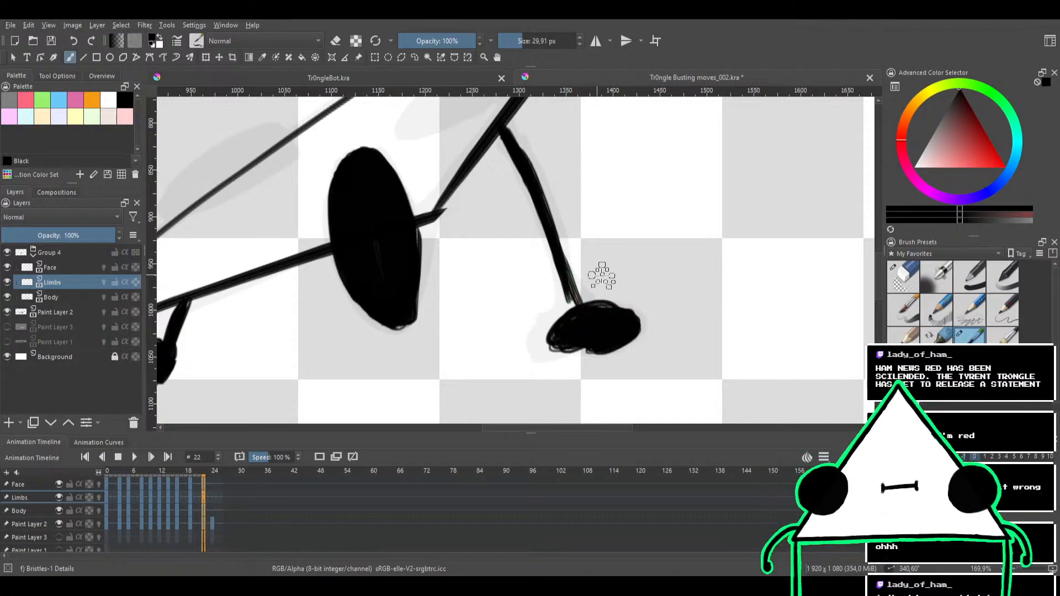
mouse_move(617, 293)
left_mouse_down()
mouse_move(603, 270)
mouse_move(581, 281)
left_mouse_up()
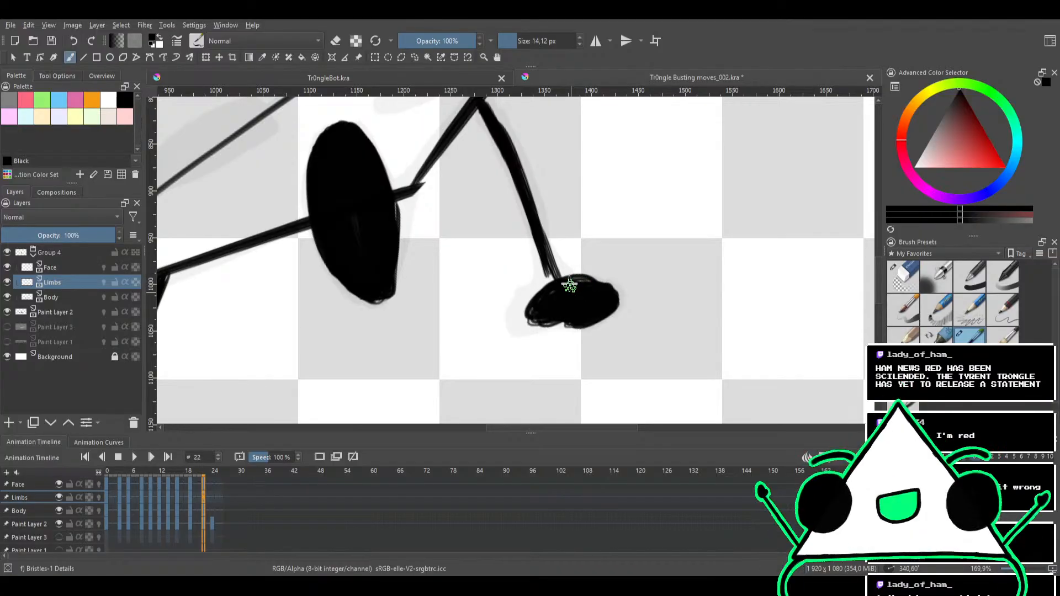
mouse_move(558, 305)
left_mouse_down()
mouse_move(527, 334)
mouse_move(523, 317)
mouse_move(551, 297)
mouse_move(535, 319)
mouse_move(518, 317)
mouse_move(547, 297)
mouse_move(556, 309)
mouse_move(518, 324)
mouse_move(544, 281)
mouse_move(540, 288)
mouse_move(543, 257)
mouse_move(565, 284)
left_mouse_up()
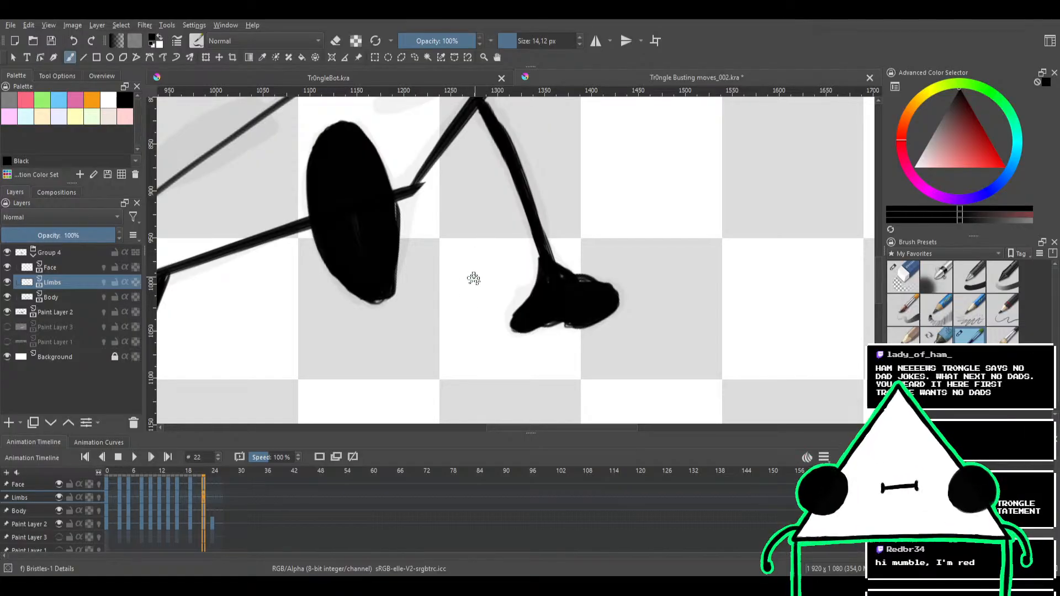
left_click_drag(579, 329, 586, 334)
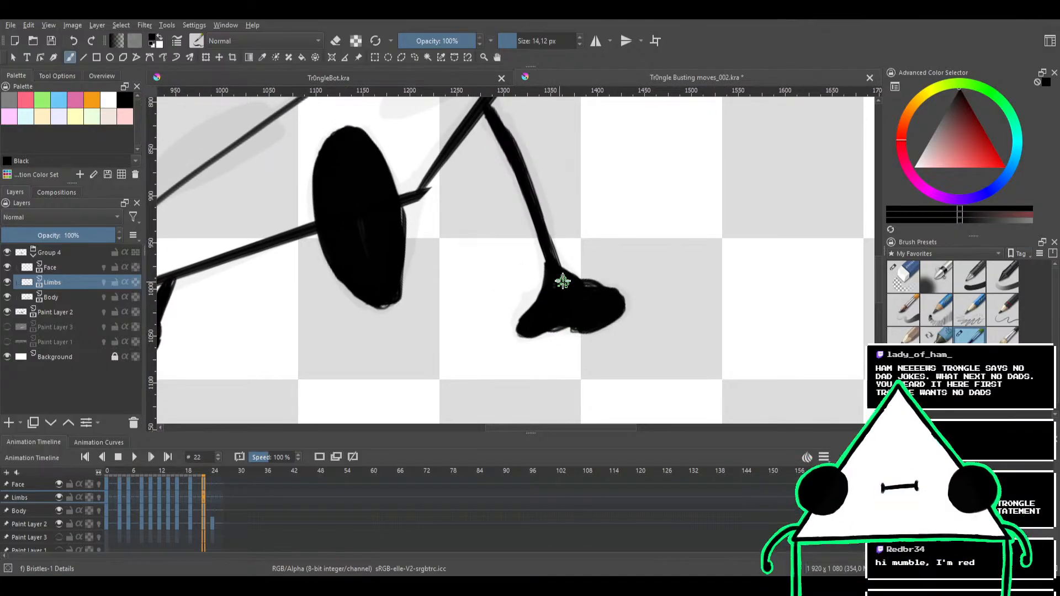
Trim the sole and sides of the wide black foot and touch up its leg with the eraser and brush
mouse_move(601, 266)
left_mouse_down()
mouse_move(641, 314)
mouse_move(544, 346)
mouse_move(513, 336)
left_mouse_up()
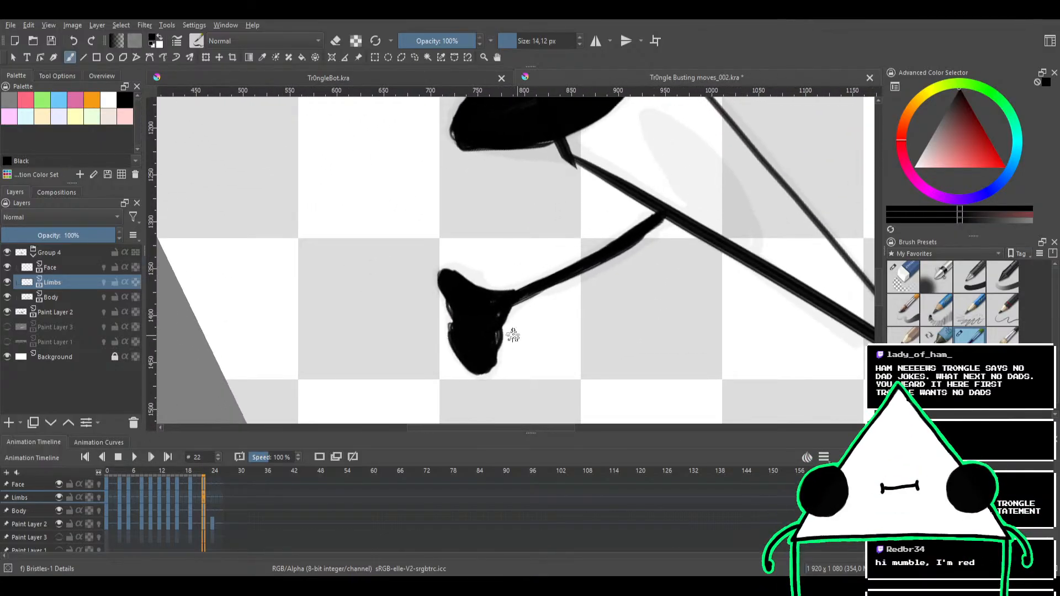
key("e")
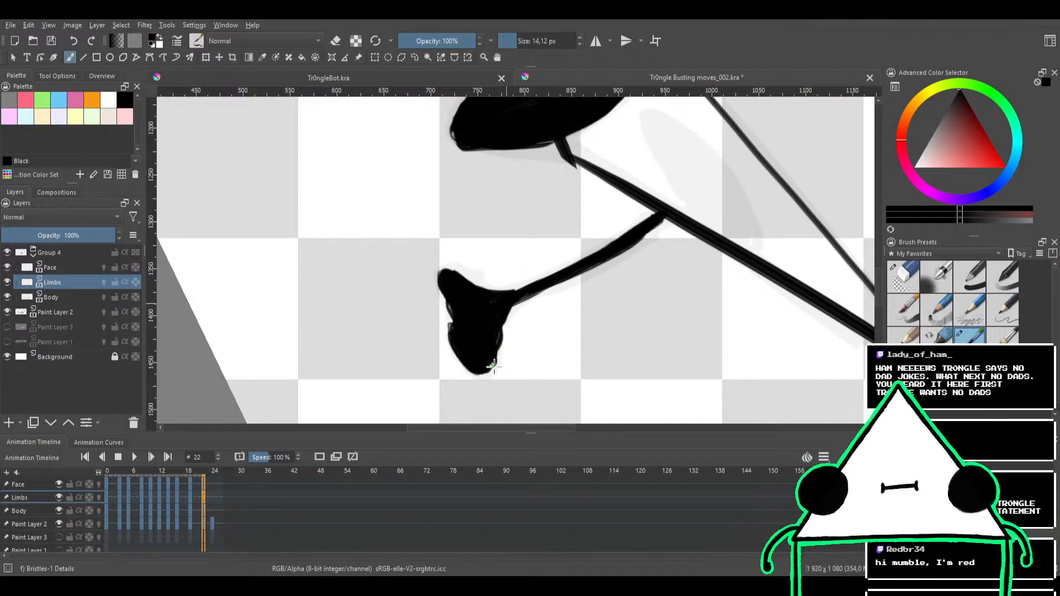
key("e")
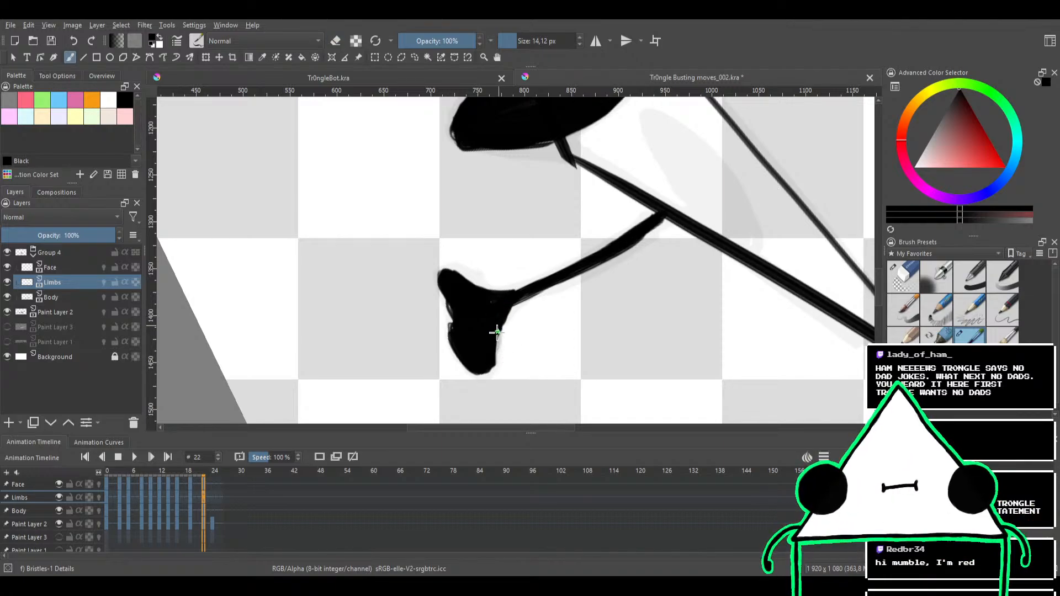
mouse_move(466, 307)
left_mouse_down()
mouse_move(490, 291)
mouse_move(504, 359)
mouse_move(564, 303)
mouse_move(575, 277)
left_mouse_up()
key("e")
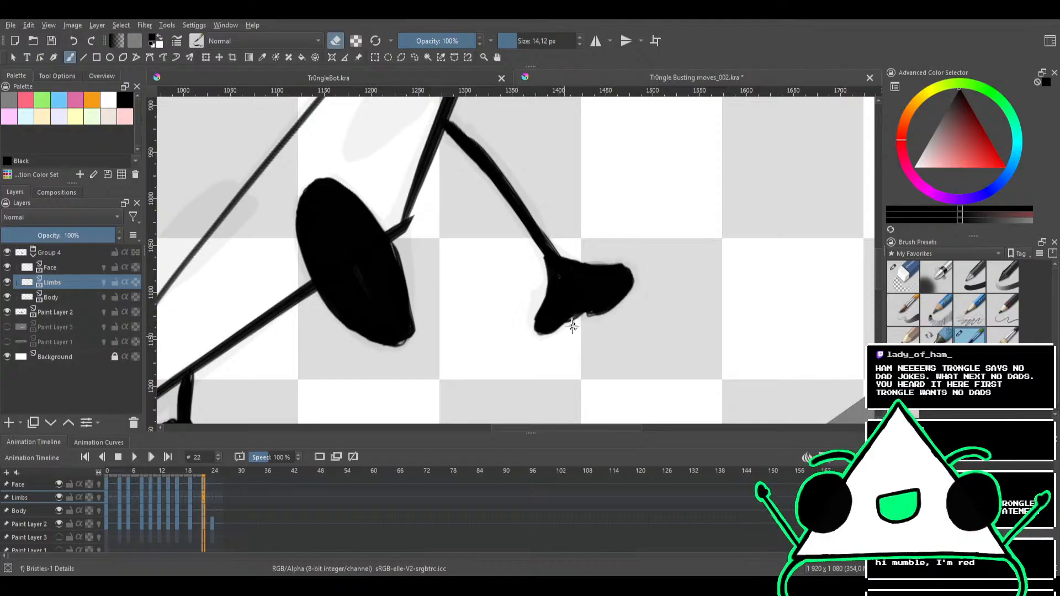
mouse_move(571, 325)
left_mouse_down()
mouse_move(588, 318)
mouse_move(565, 329)
left_mouse_up()
left_click_drag(615, 235, 614, 336)
mouse_move(615, 251)
left_mouse_down()
mouse_move(577, 326)
mouse_move(593, 251)
mouse_move(546, 254)
mouse_move(522, 271)
mouse_move(524, 260)
left_mouse_up()
key("e")
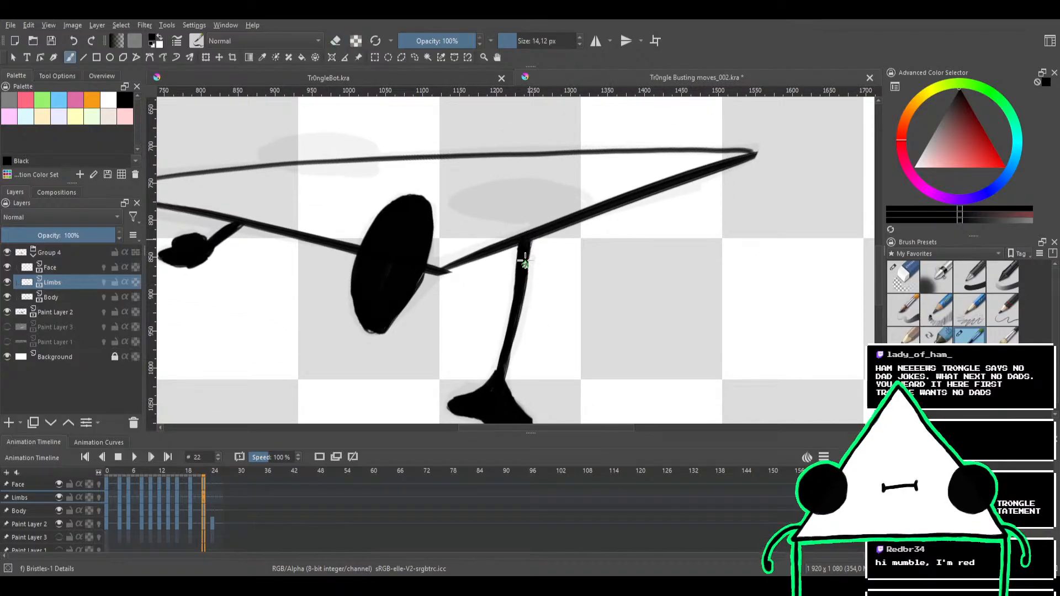
On the Face layer of frame 22, paint the two eyes as solid black ovals over the sketched ones
left_click_drag(554, 226, 562, 289)
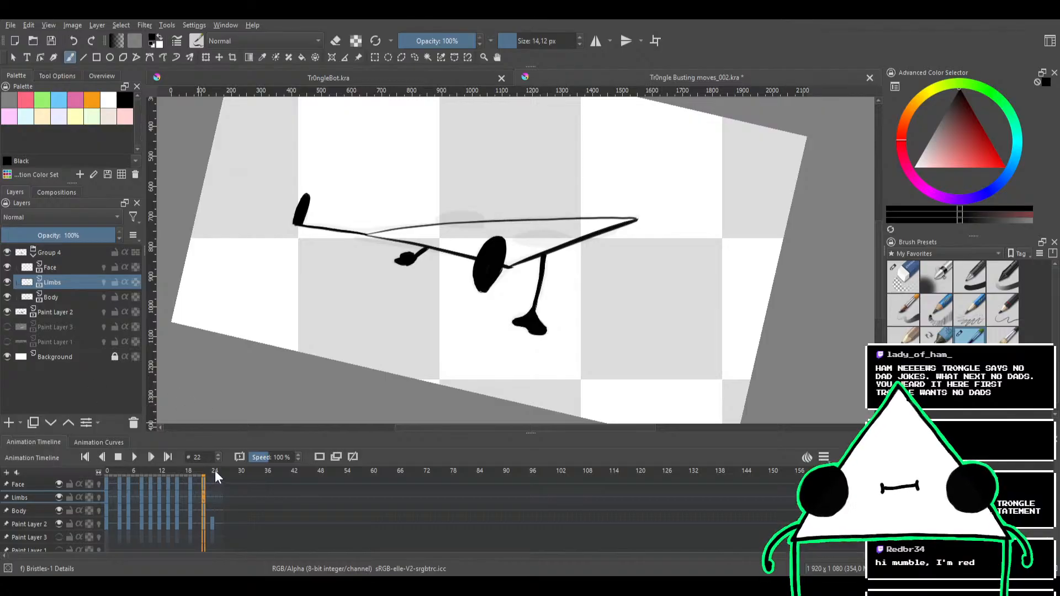
left_click(67, 268)
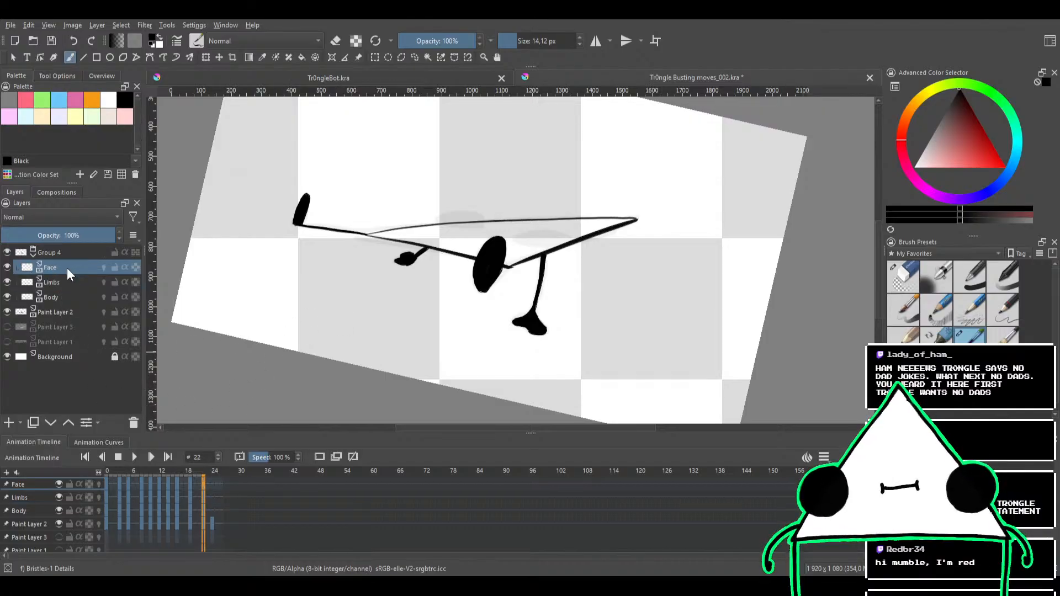
mouse_move(452, 246)
left_mouse_down()
mouse_move(461, 238)
mouse_move(445, 285)
left_mouse_up()
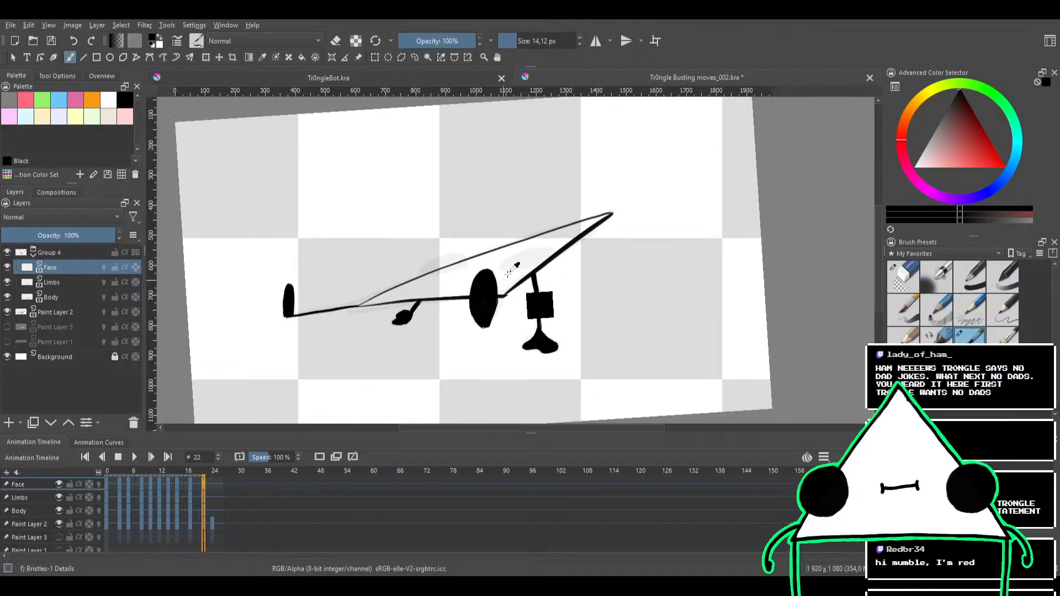
mouse_move(509, 269)
left_mouse_down()
mouse_move(561, 244)
mouse_move(559, 257)
mouse_move(514, 257)
mouse_move(570, 245)
mouse_move(525, 260)
mouse_move(551, 244)
mouse_move(563, 252)
mouse_move(531, 264)
mouse_move(505, 259)
mouse_move(548, 251)
mouse_move(532, 265)
mouse_move(513, 262)
mouse_move(535, 257)
left_mouse_up()
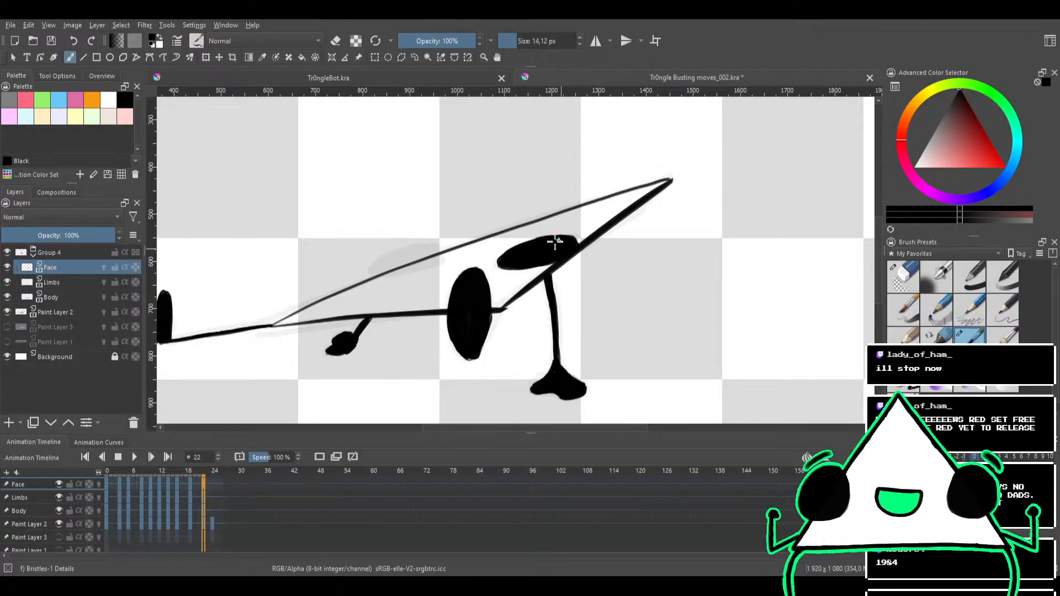
mouse_move(461, 255)
left_mouse_down()
mouse_move(523, 243)
mouse_move(483, 237)
mouse_move(441, 257)
mouse_move(491, 239)
mouse_move(457, 258)
mouse_move(485, 244)
mouse_move(445, 247)
mouse_move(443, 255)
mouse_move(485, 242)
mouse_move(443, 257)
mouse_move(454, 257)
left_mouse_up()
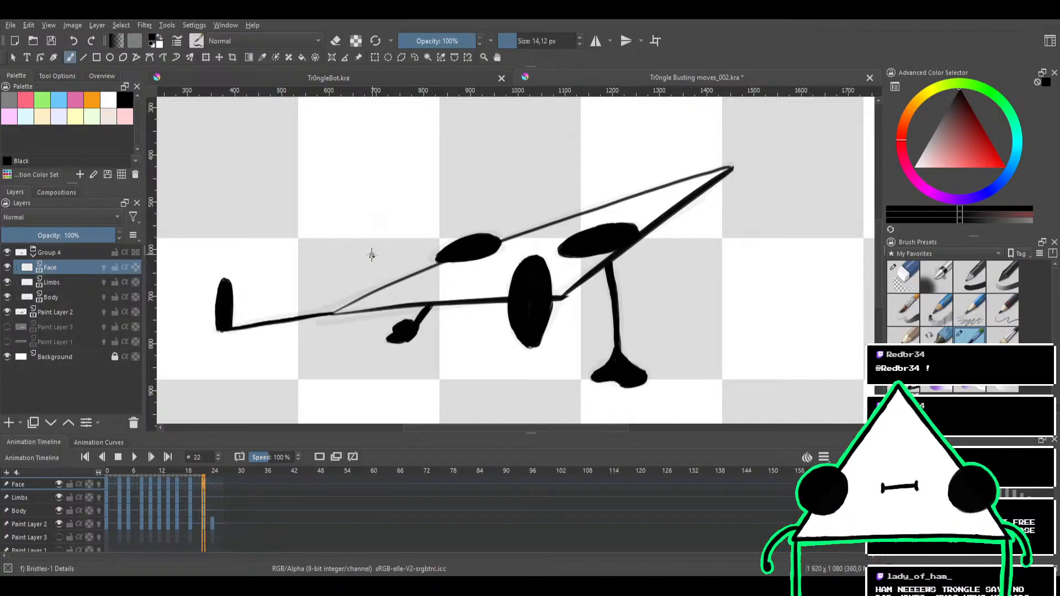
left_click_drag(415, 260, 456, 303)
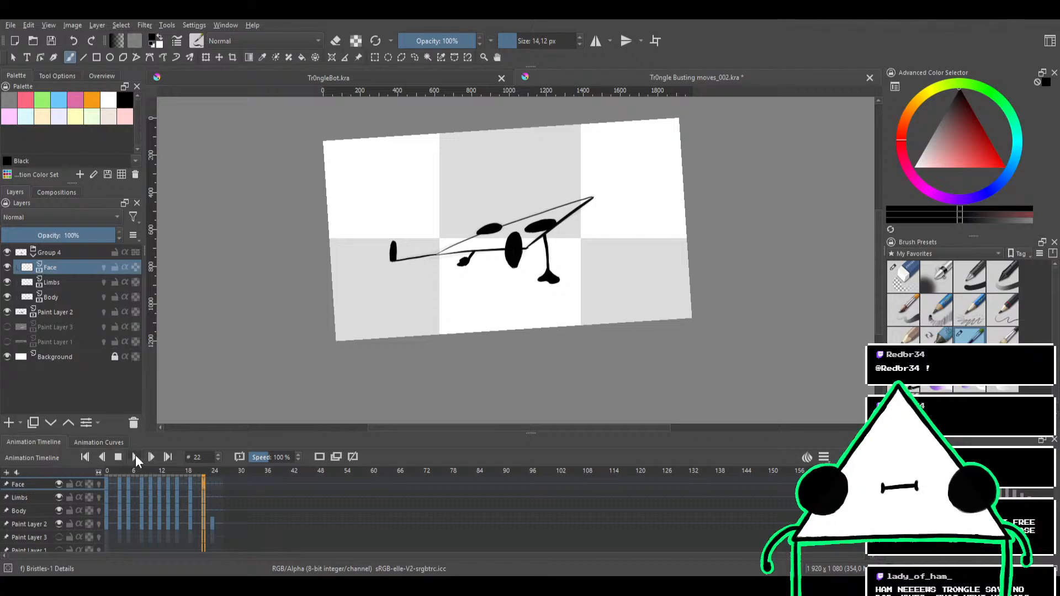
Play back the dance animation to check the inked frames, and stop the playback
left_click(134, 457)
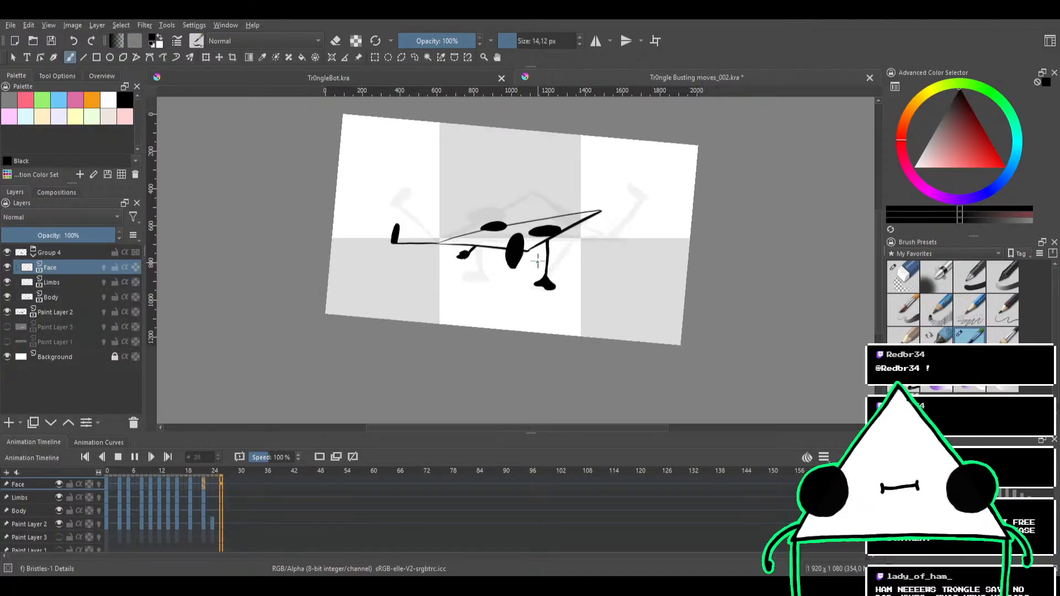
left_click_drag(538, 261, 507, 294)
scroll(507, 294, "up", 3)
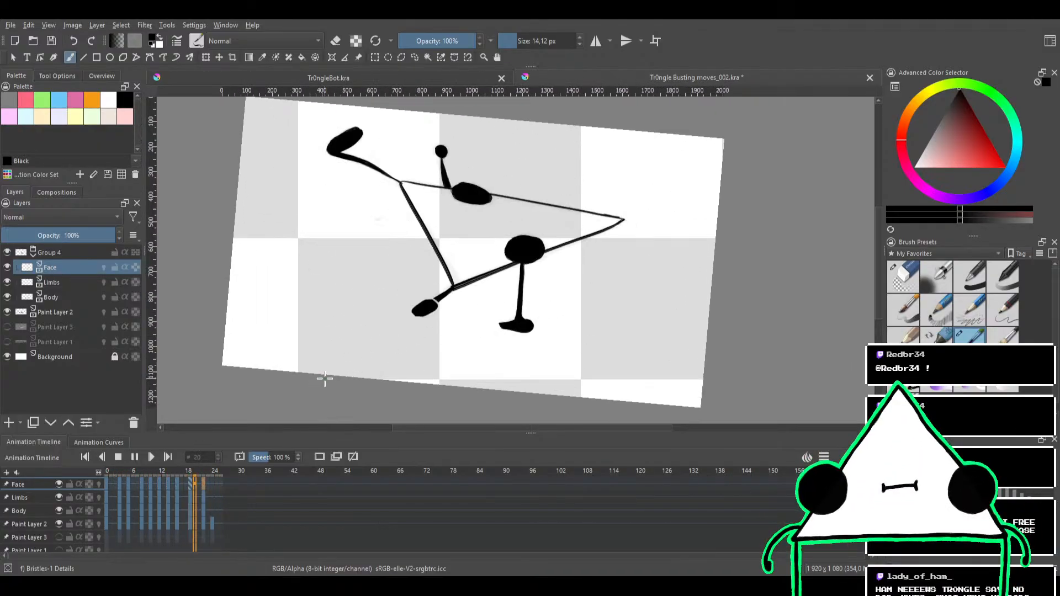
left_click(120, 456)
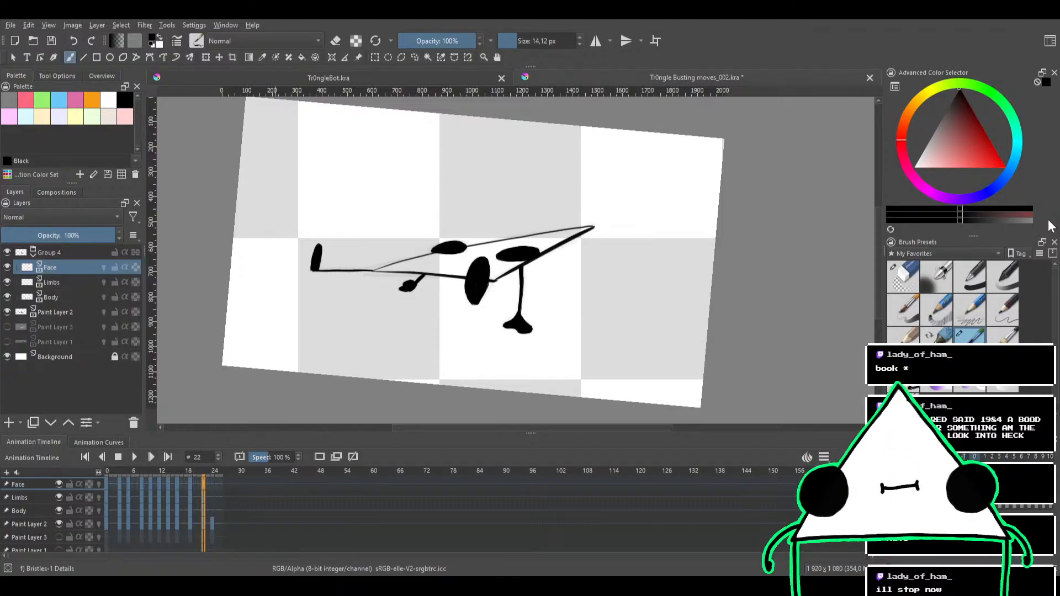
Go to frame 24 and erase the two carried-over eyes on the Face layer with the Eraser Circle brush
left_click(214, 472)
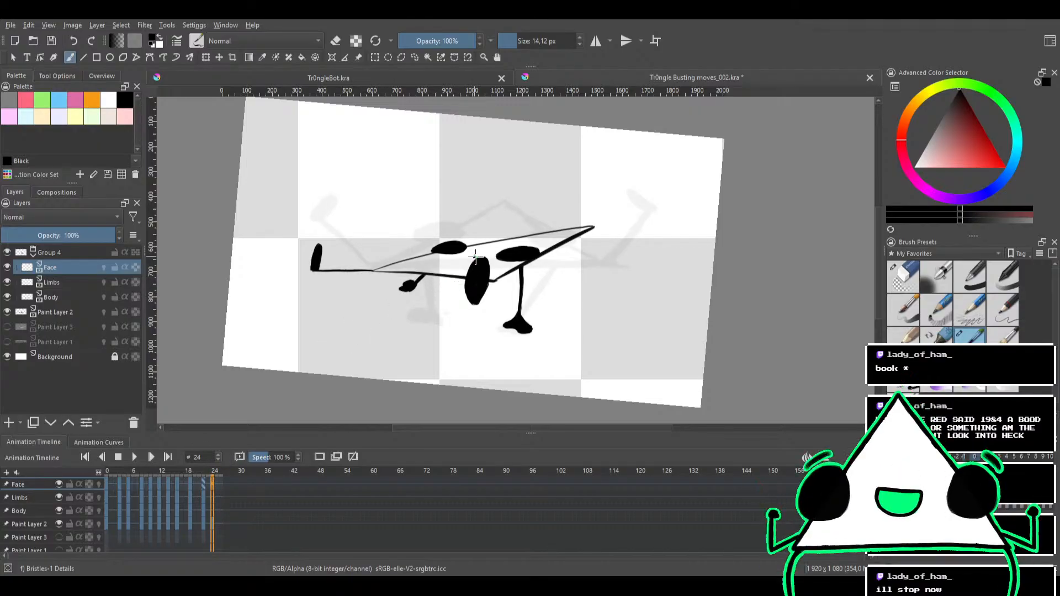
mouse_move(511, 293)
left_mouse_down()
mouse_move(548, 340)
mouse_move(499, 316)
left_mouse_up()
left_click(903, 276)
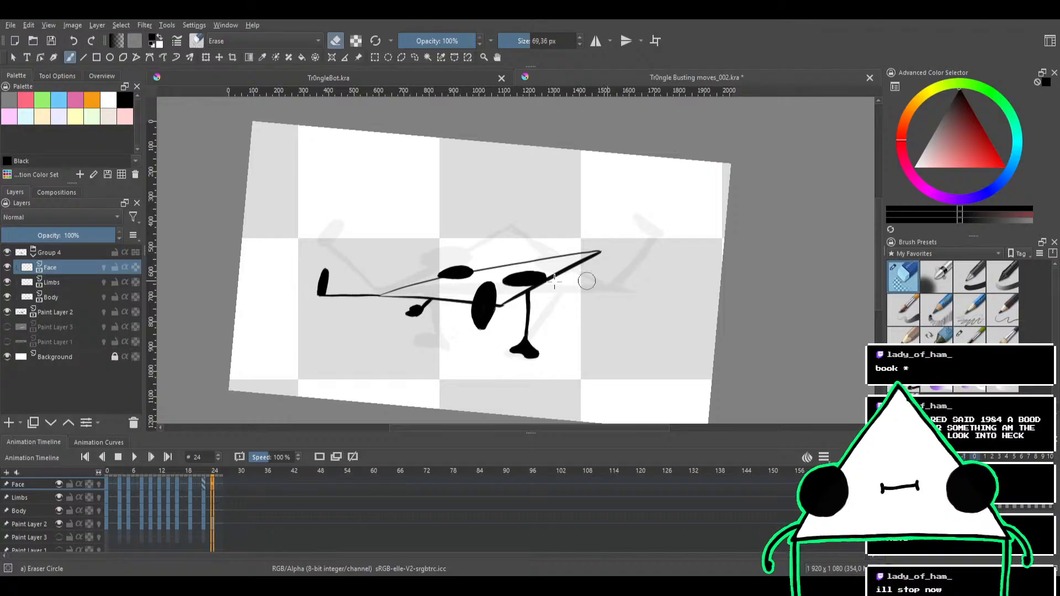
mouse_move(587, 281)
left_mouse_down()
mouse_move(398, 293)
mouse_move(561, 268)
mouse_move(499, 261)
left_mouse_up()
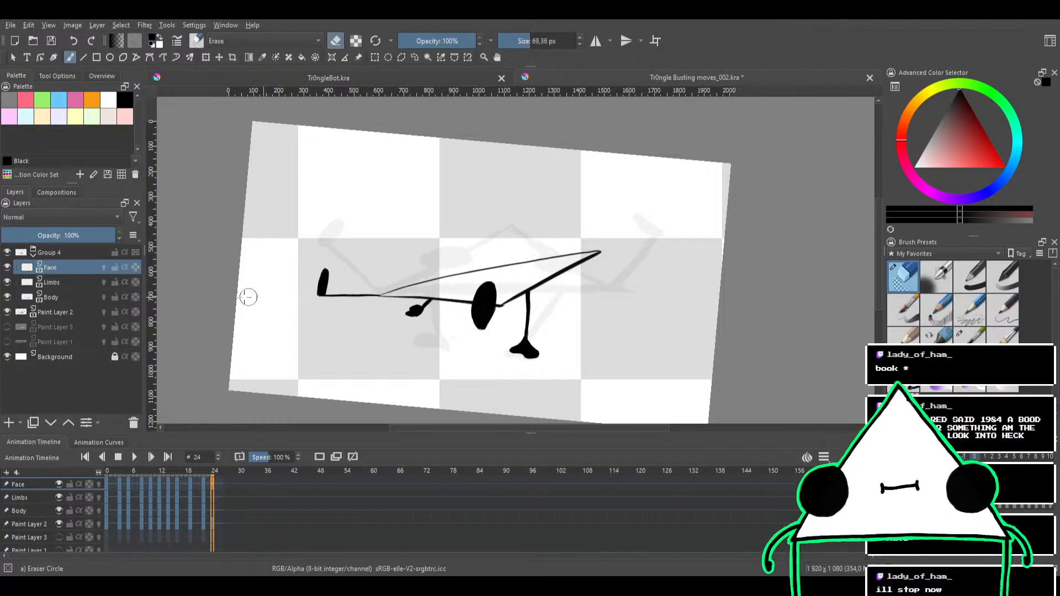
Erase the carried-over arms, hands, legs and feet on the Limbs layer of frame 24
left_click(52, 282)
mouse_move(564, 298)
left_mouse_down()
mouse_move(422, 340)
mouse_move(559, 268)
mouse_move(517, 277)
mouse_move(468, 314)
mouse_move(559, 290)
mouse_move(579, 296)
mouse_move(549, 329)
left_mouse_up()
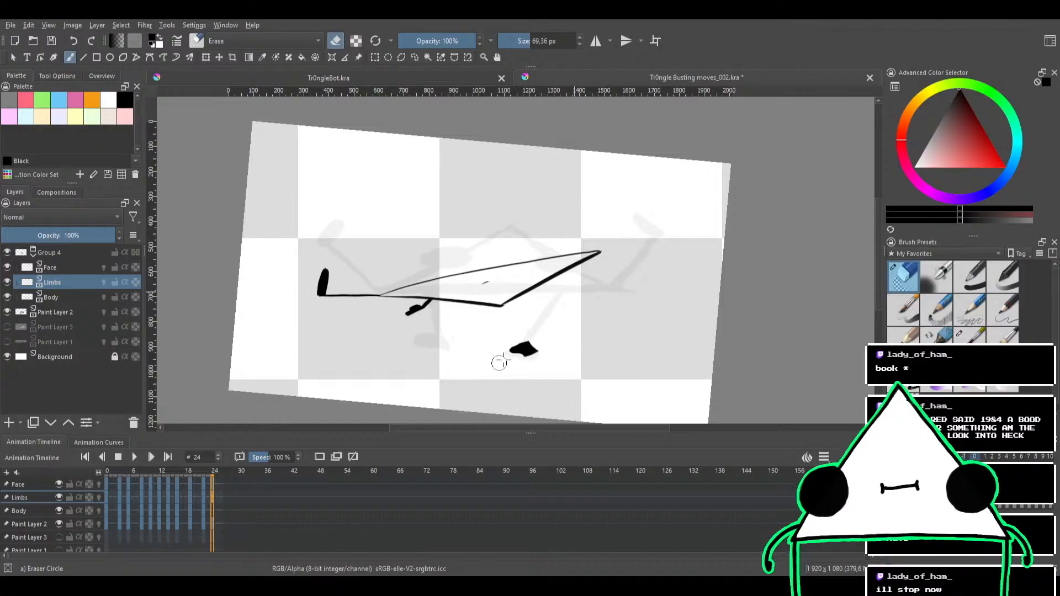
mouse_move(499, 362)
left_mouse_down()
mouse_move(424, 354)
mouse_move(480, 275)
mouse_move(444, 264)
mouse_move(342, 270)
mouse_move(326, 293)
mouse_move(296, 289)
left_mouse_up()
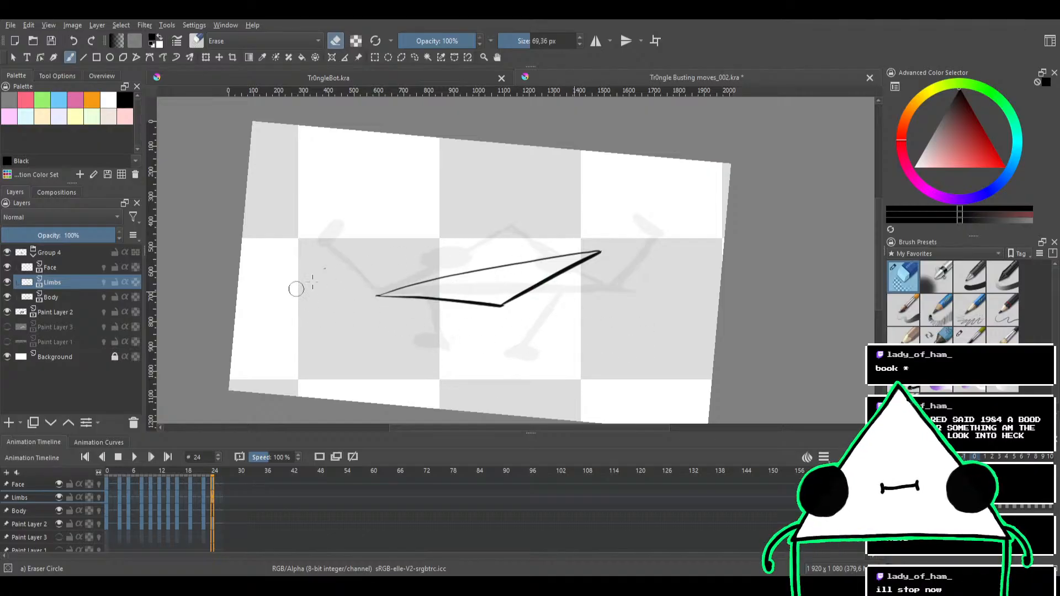
Erase the carried-over triangle outline on the Body layer of frame 24 and go over the Limbs layer for leftovers
left_click(53, 267)
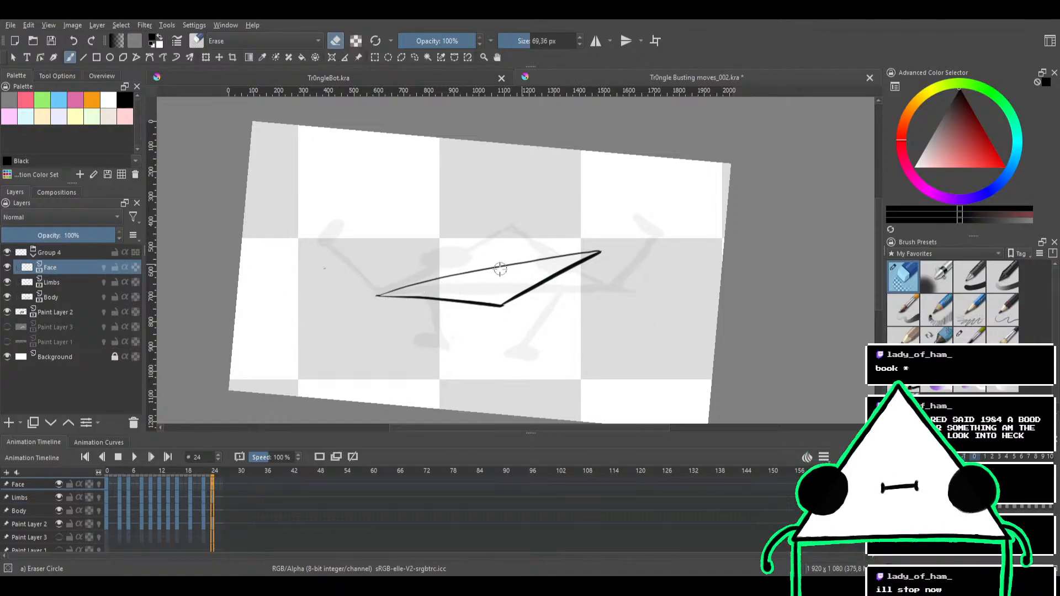
left_click(61, 297)
mouse_move(500, 257)
left_mouse_down()
mouse_move(351, 319)
mouse_move(380, 295)
mouse_move(508, 248)
mouse_move(602, 252)
left_mouse_up()
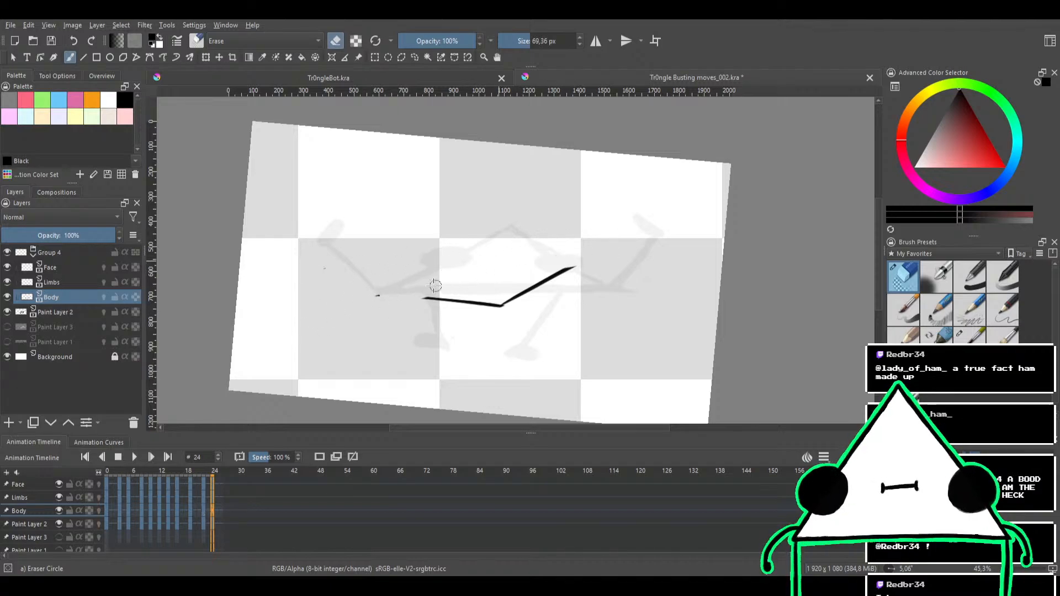
mouse_move(436, 285)
left_mouse_down()
mouse_move(621, 257)
mouse_move(517, 295)
left_mouse_up()
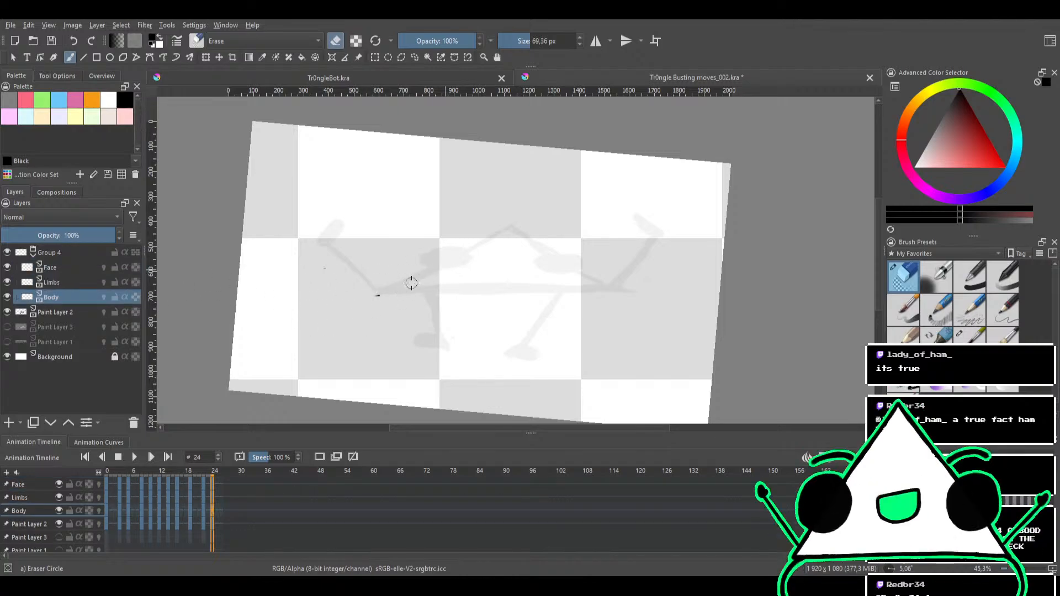
left_click(60, 282)
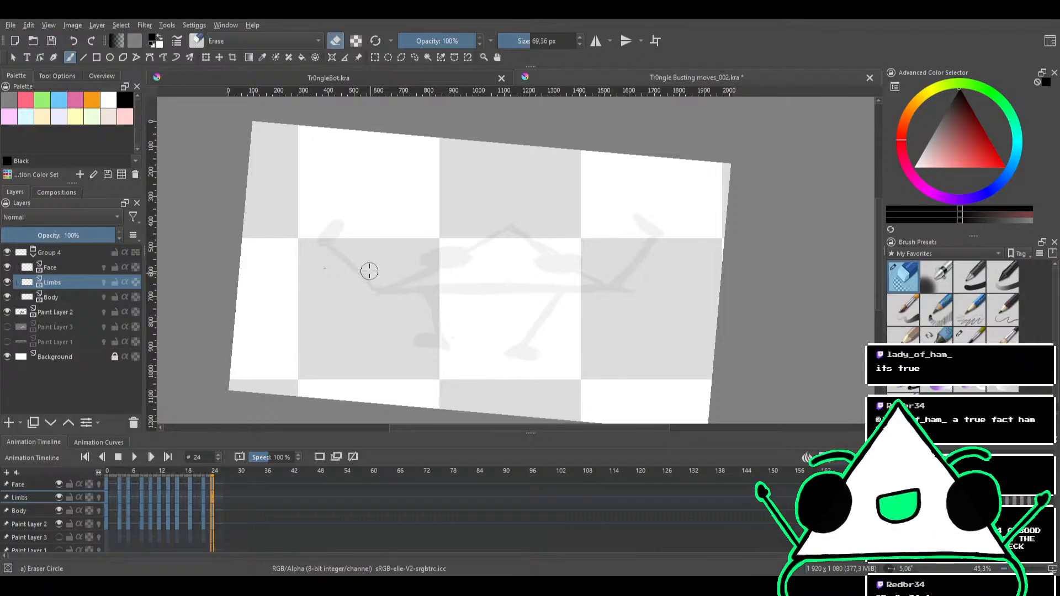
left_click_drag(368, 274, 438, 278)
Ink the triangle's long base on the Body layer with the Bristles-1 Details brush at 37.67 px, redrawing it until it spans the sketched corners
left_click_drag(463, 285, 546, 237)
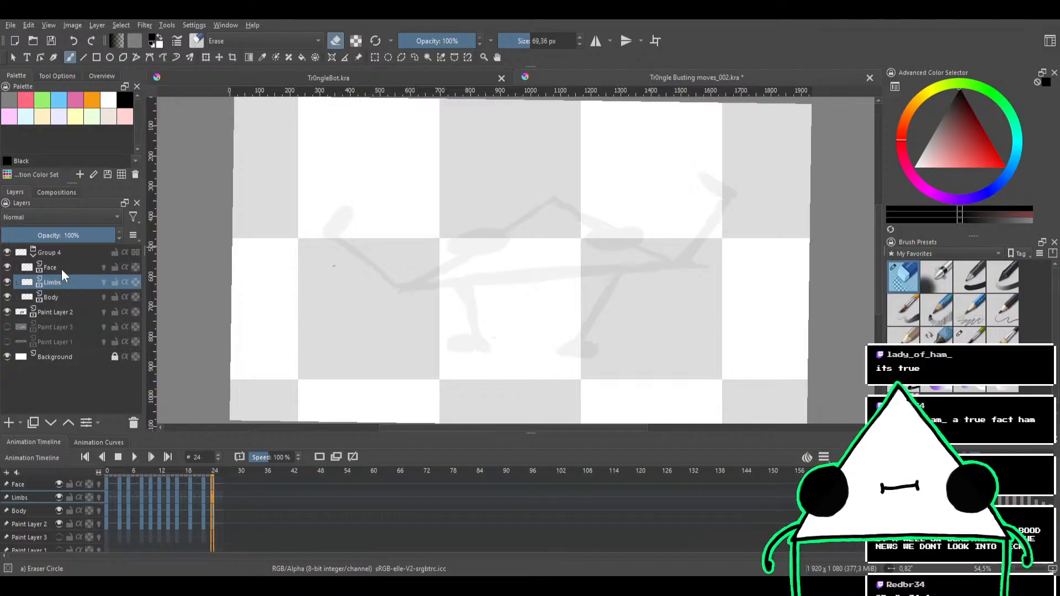
left_click(63, 297)
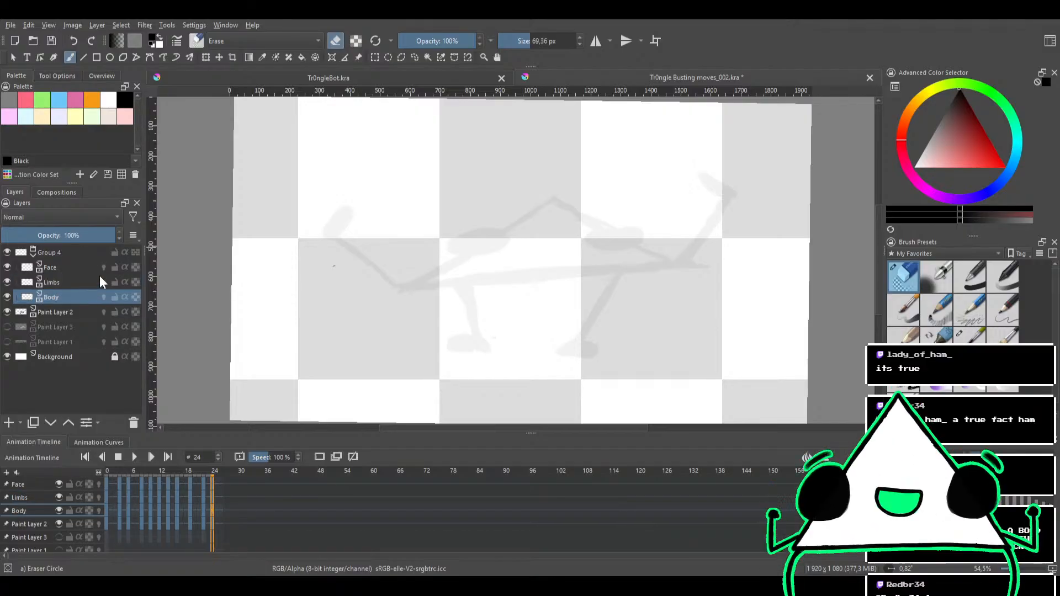
left_click(971, 337)
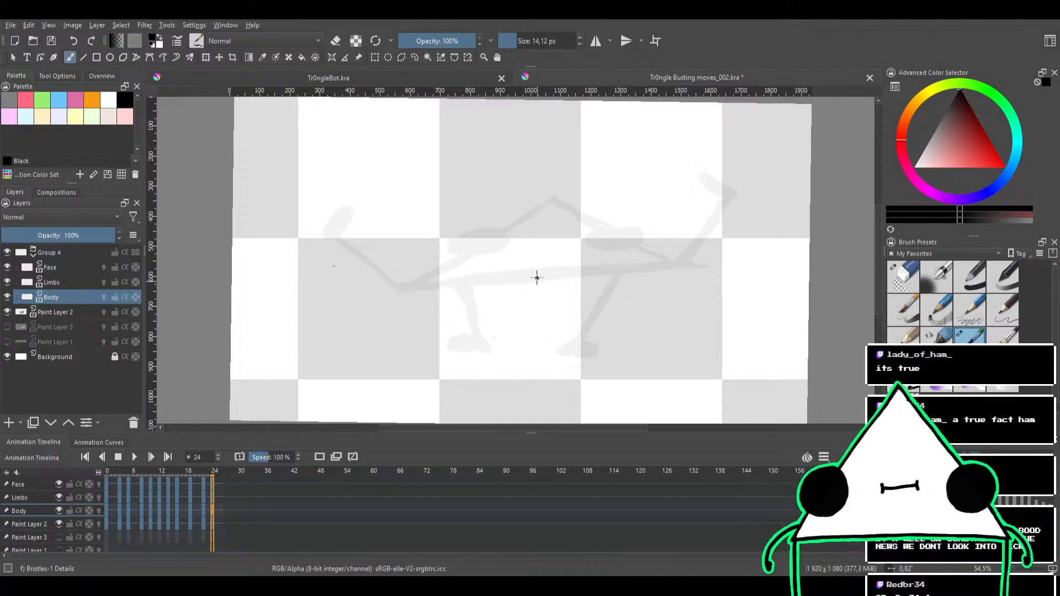
mouse_move(536, 277)
left_mouse_down()
mouse_move(525, 239)
mouse_move(497, 247)
mouse_move(525, 244)
mouse_move(499, 270)
mouse_move(506, 242)
mouse_move(521, 246)
mouse_move(492, 208)
left_mouse_up()
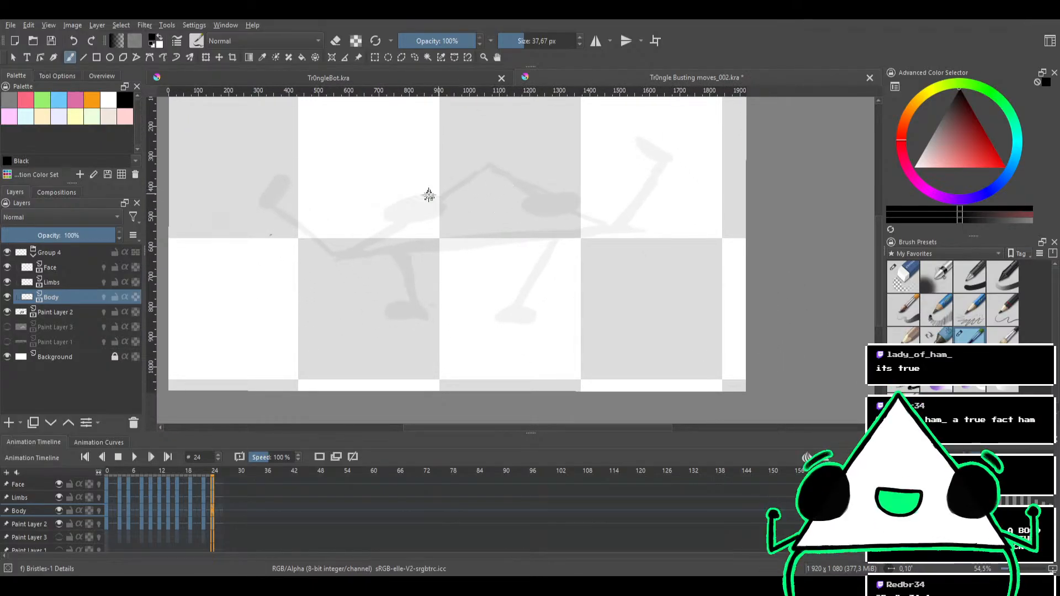
left_click_drag(340, 255, 667, 239)
key("ctrl+z")
left_click_drag(334, 255, 604, 229)
key("ctrl+z")
left_click_drag(331, 256, 589, 231)
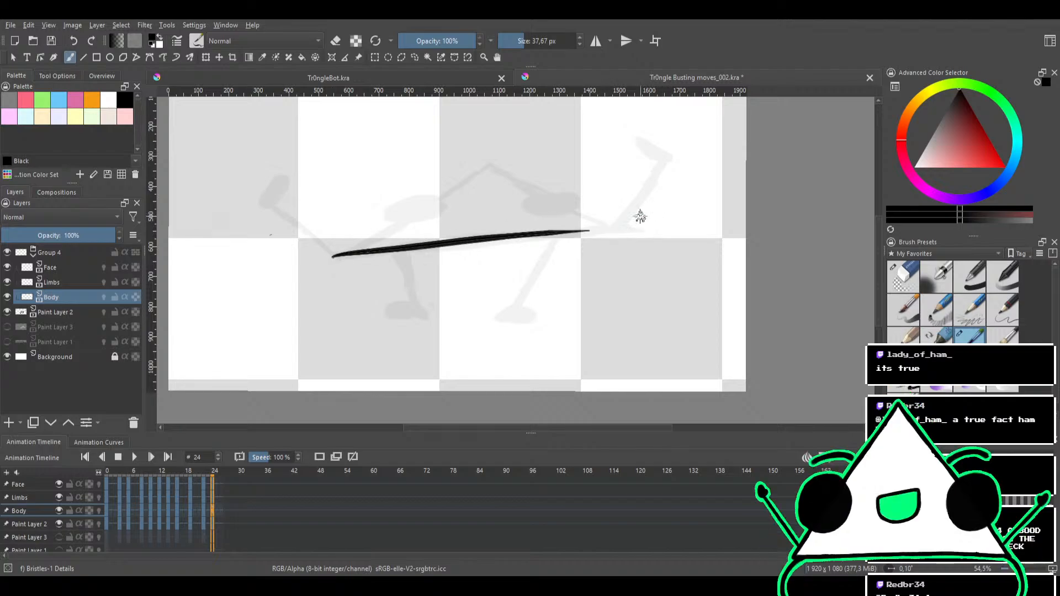
key("ctrl+z")
left_click_drag(337, 254, 632, 227)
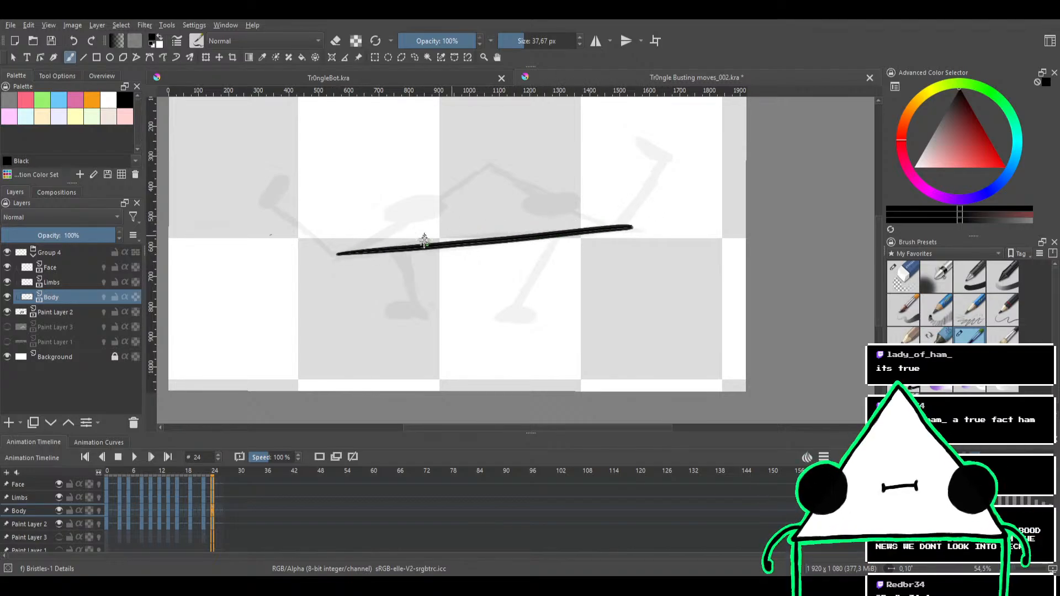
Ink the triangle's left slanted edge between the sketched apex and the base's left end, redrawing the stroke until it follows the sketch
key("ctrl")
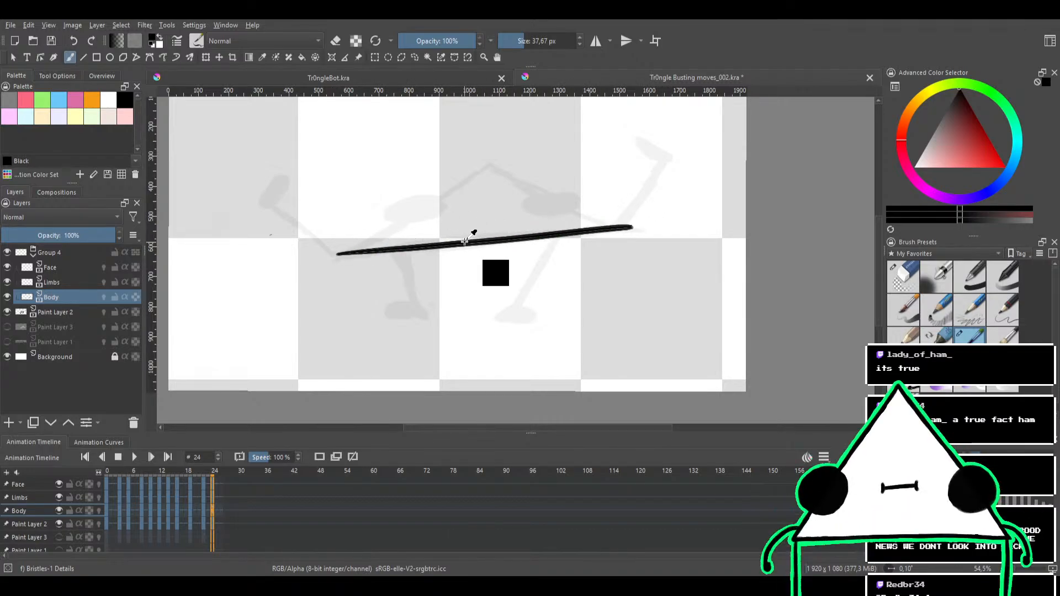
scroll(586, 178, "up", 7)
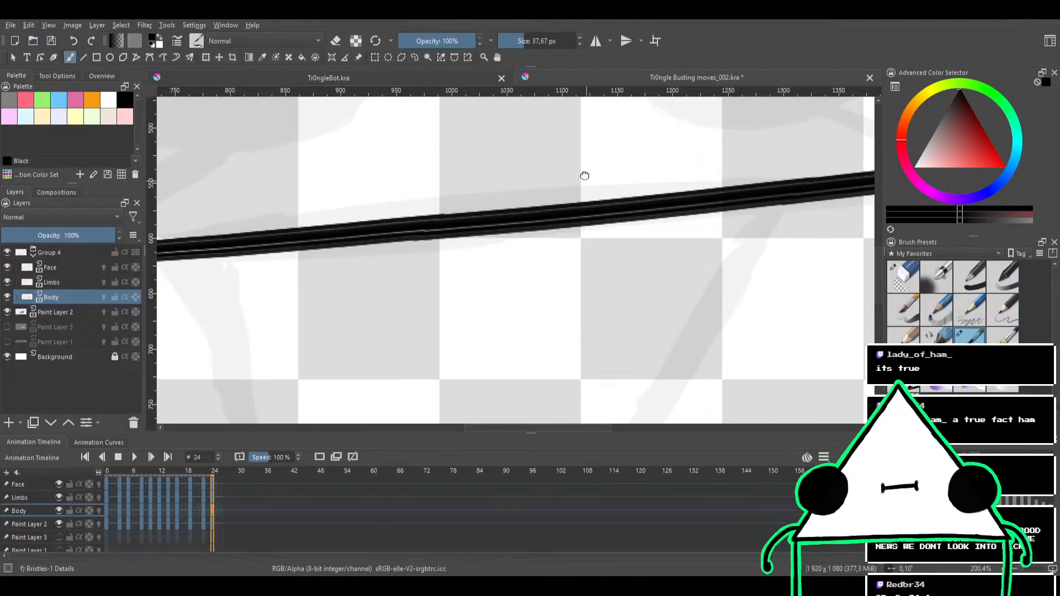
scroll(585, 175, "down", 7)
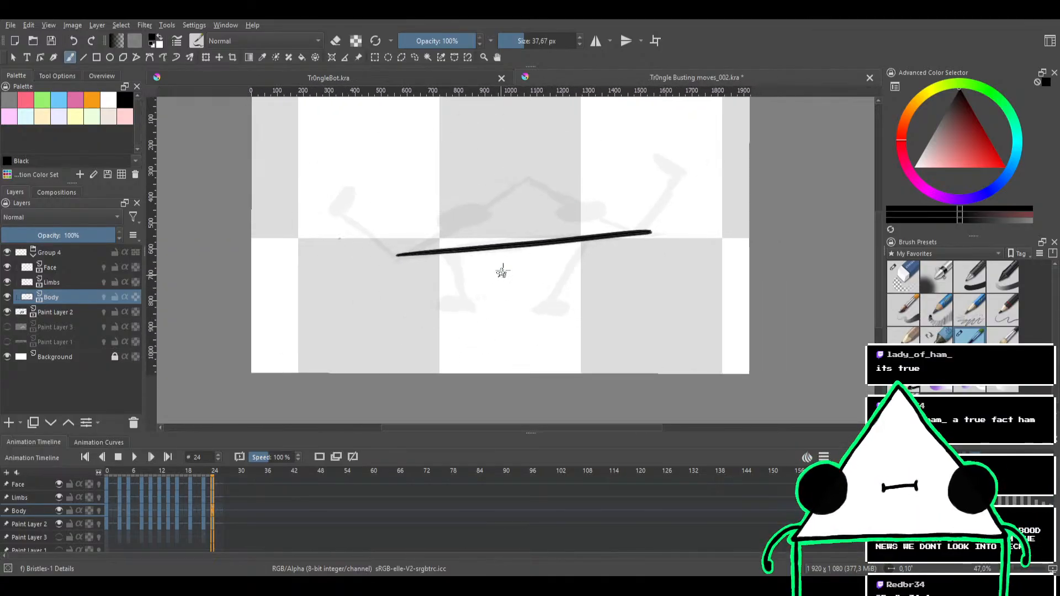
scroll(501, 270, "up", 2)
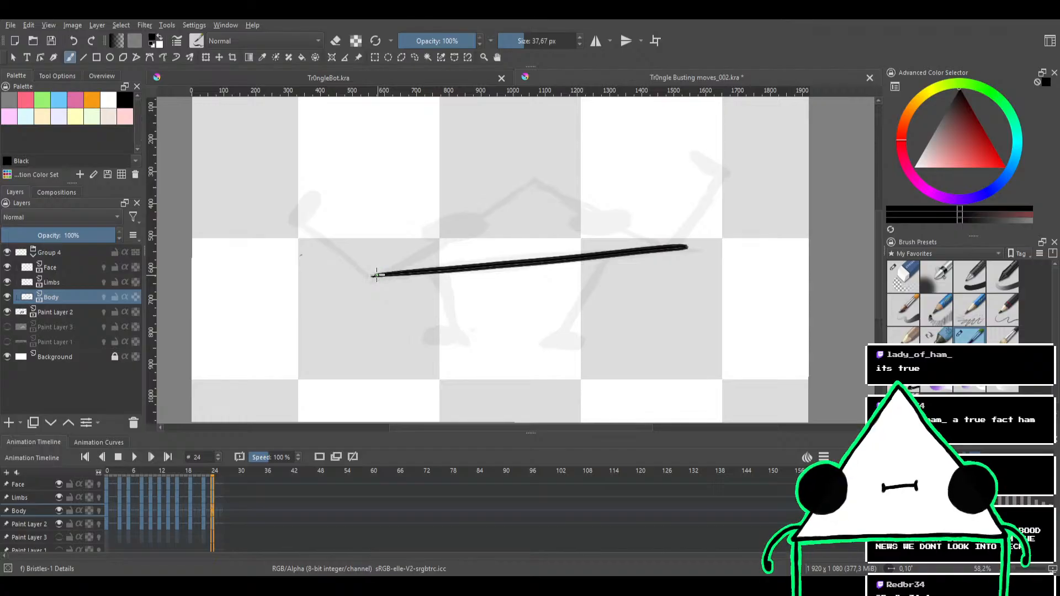
left_click_drag(377, 274, 539, 171)
key("ctrl+z")
mouse_move(384, 273)
left_mouse_down()
mouse_move(499, 197)
mouse_move(360, 290)
left_mouse_up()
key("ctrl+z")
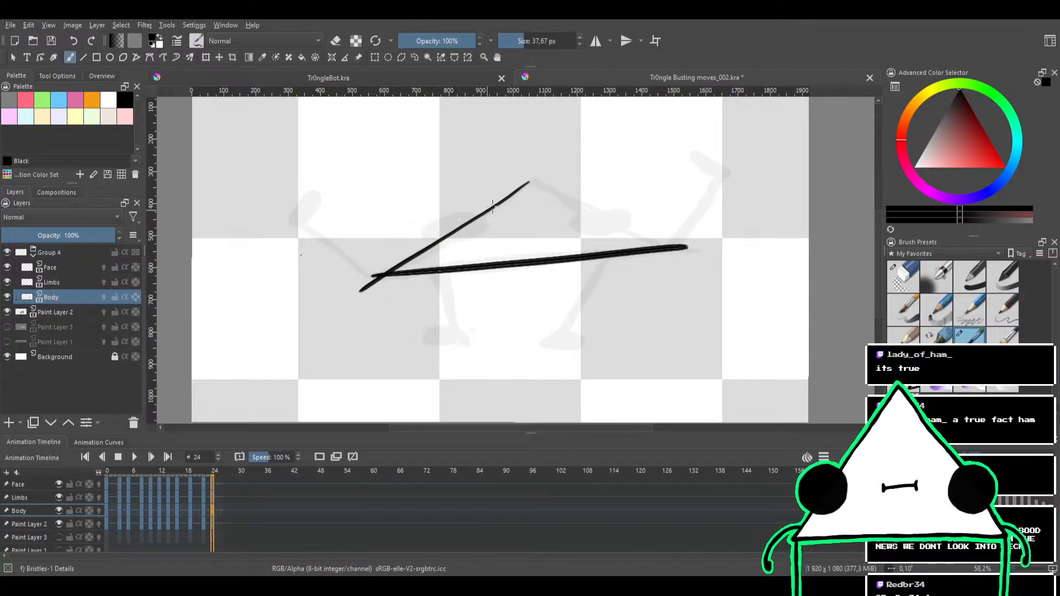
key("ctrl+z")
left_click_drag(530, 180, 394, 265)
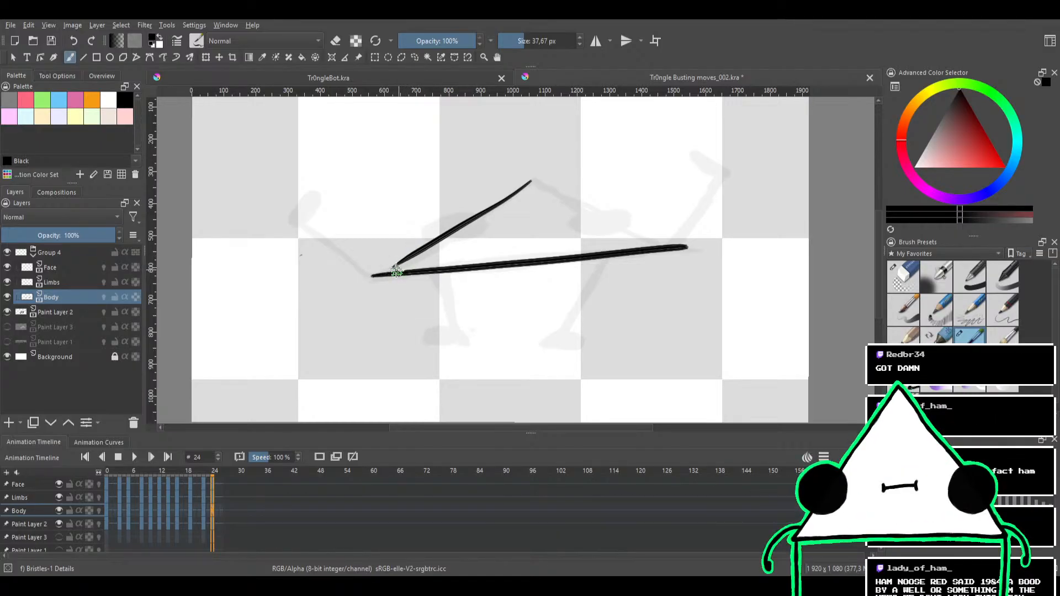
Thicken the lower part of the left slanted edge, join it to the base at the corner and trim the tip
left_click_drag(386, 272, 461, 222)
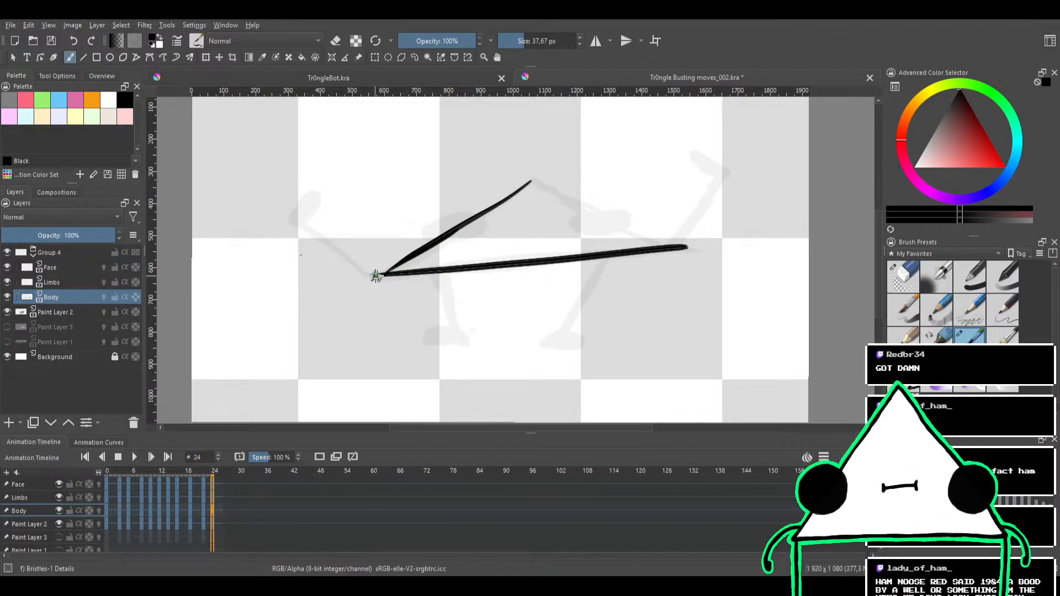
left_click_drag(385, 273, 467, 221)
key("ctrl+z")
left_click_drag(384, 273, 449, 230)
key("ctrl+z")
scroll(444, 232, "up", 1)
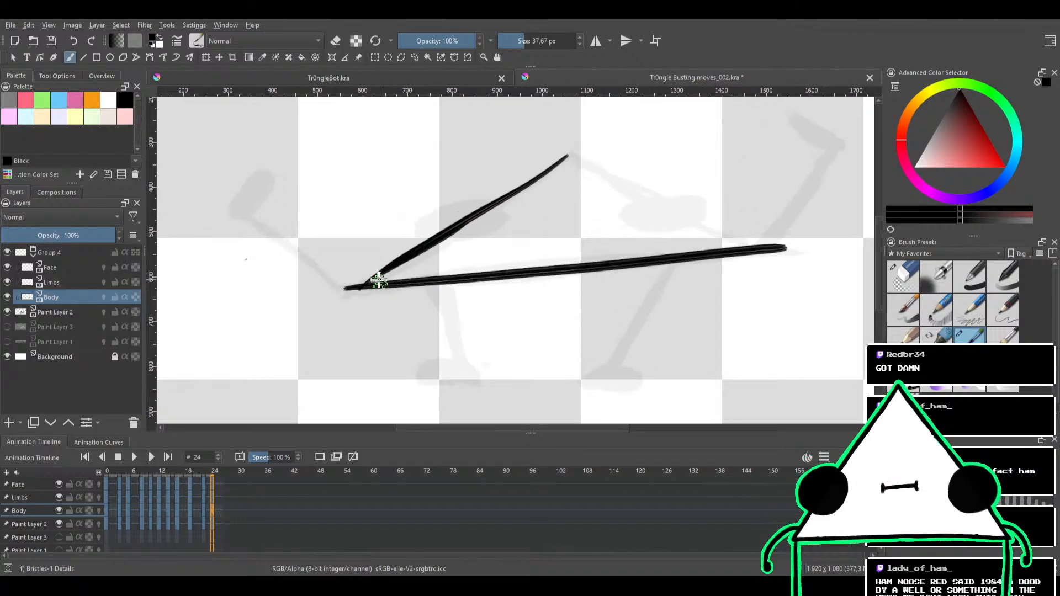
mouse_move(391, 266)
left_mouse_down()
mouse_move(367, 283)
mouse_move(405, 260)
mouse_move(358, 285)
mouse_move(396, 250)
mouse_move(320, 301)
mouse_move(341, 292)
left_mouse_up()
key("e")
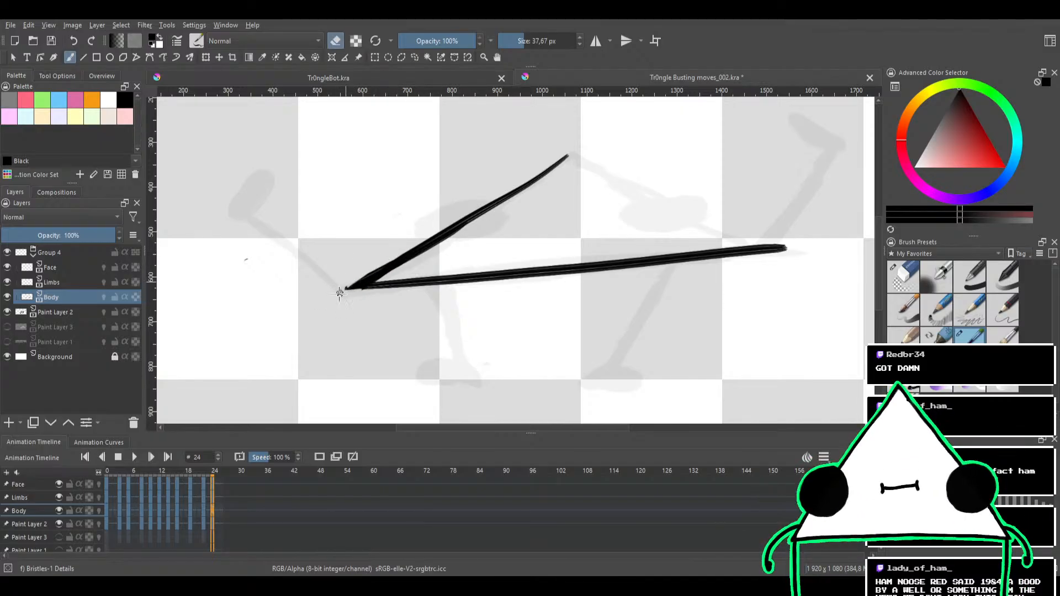
key("e")
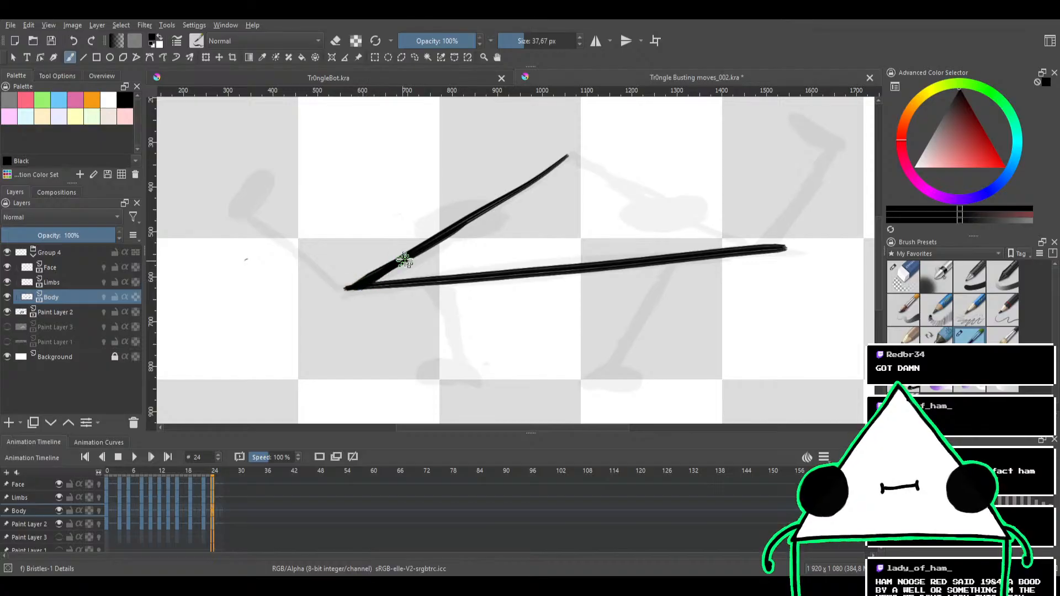
mouse_move(449, 235)
left_mouse_down()
mouse_move(378, 259)
mouse_move(480, 198)
mouse_move(428, 204)
mouse_move(396, 251)
left_mouse_up()
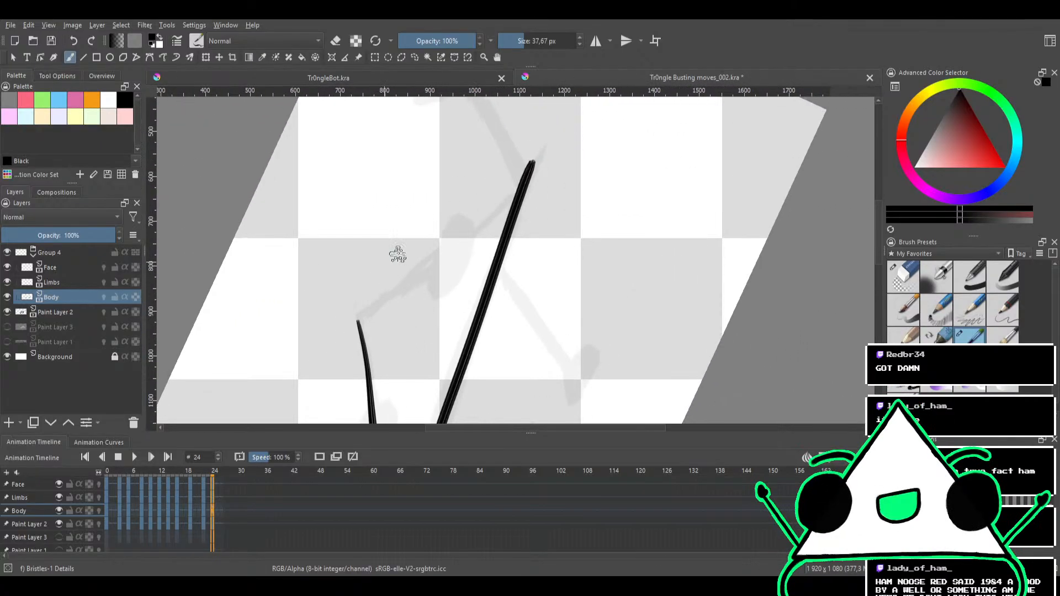
Ink the triangle's right slanted edge from the apex to the base's right end, redrawing it along the sketch, and trim the overshooting corner
mouse_move(359, 319)
left_mouse_down()
mouse_move(478, 225)
mouse_move(527, 163)
left_mouse_up()
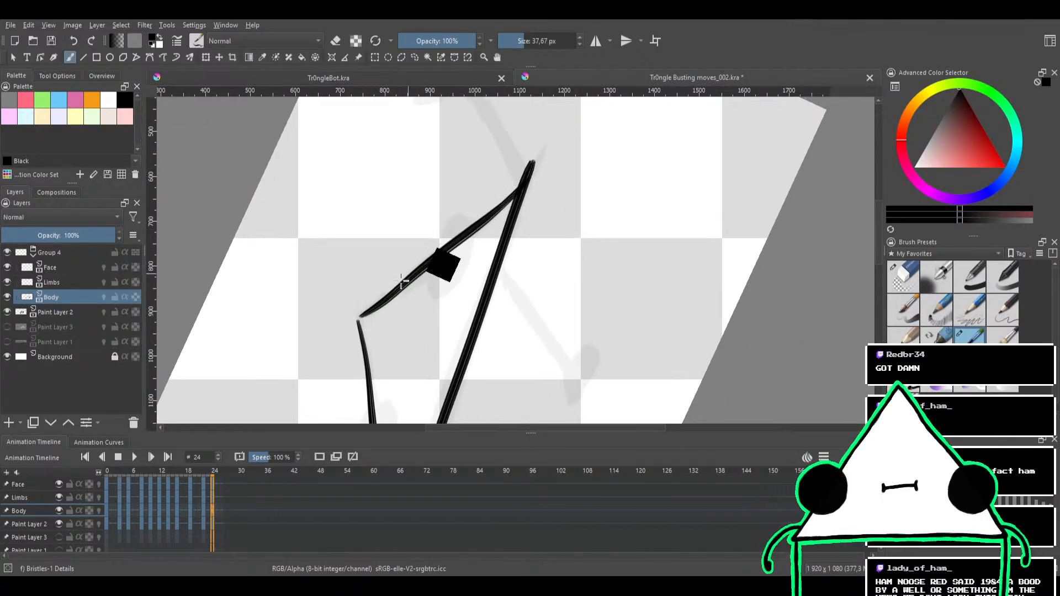
key("ctrl+z")
left_click_drag(362, 316, 552, 162)
key("ctrl+z")
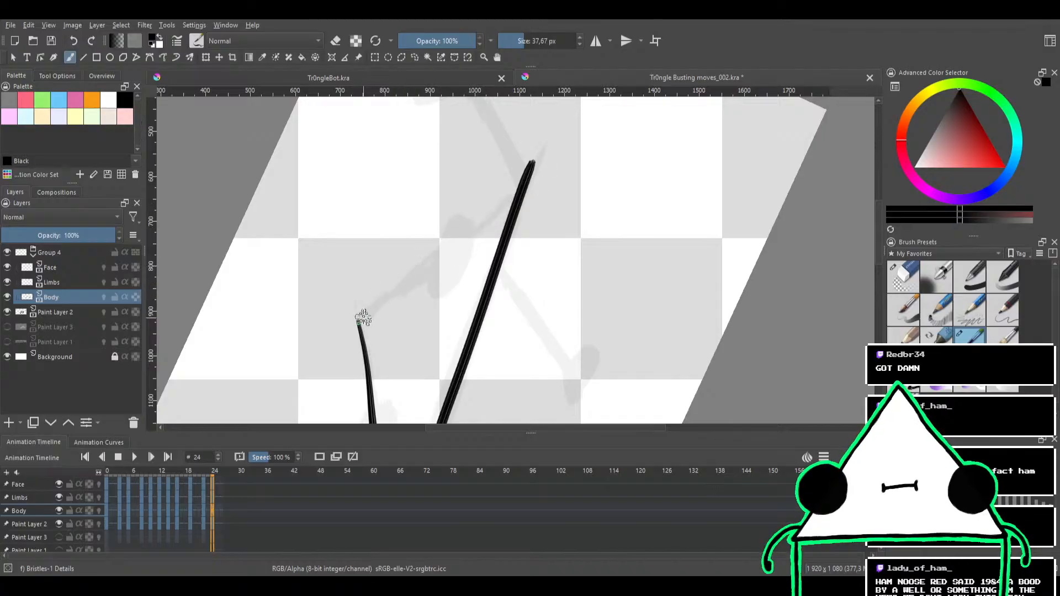
mouse_move(359, 318)
left_mouse_down()
mouse_move(540, 175)
mouse_move(533, 192)
mouse_move(541, 172)
mouse_move(590, 210)
mouse_move(593, 171)
left_mouse_up()
key("e")
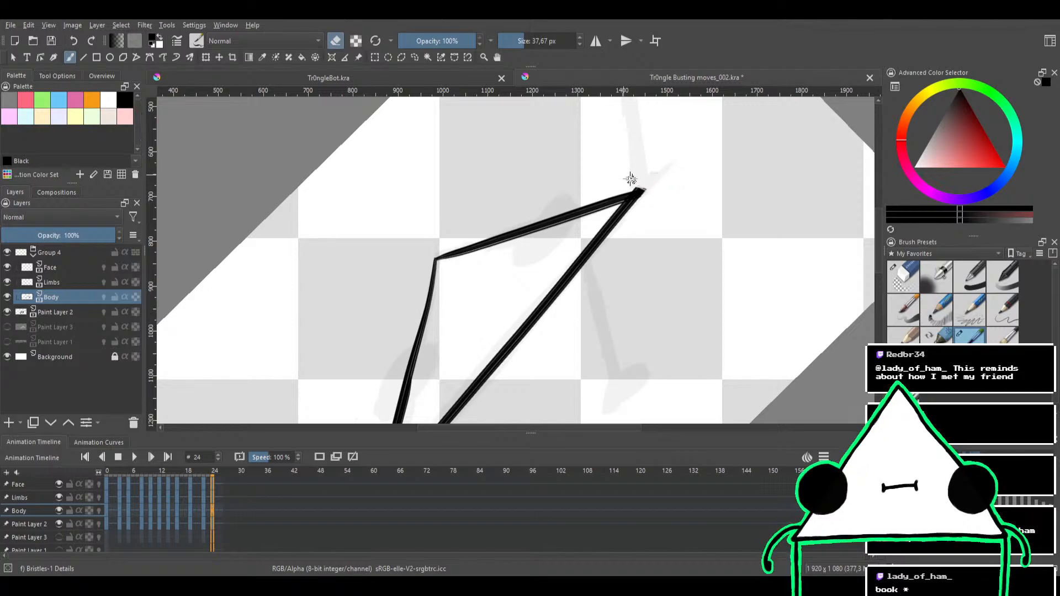
mouse_move(658, 146)
left_mouse_down()
mouse_move(686, 184)
mouse_move(683, 249)
left_mouse_up()
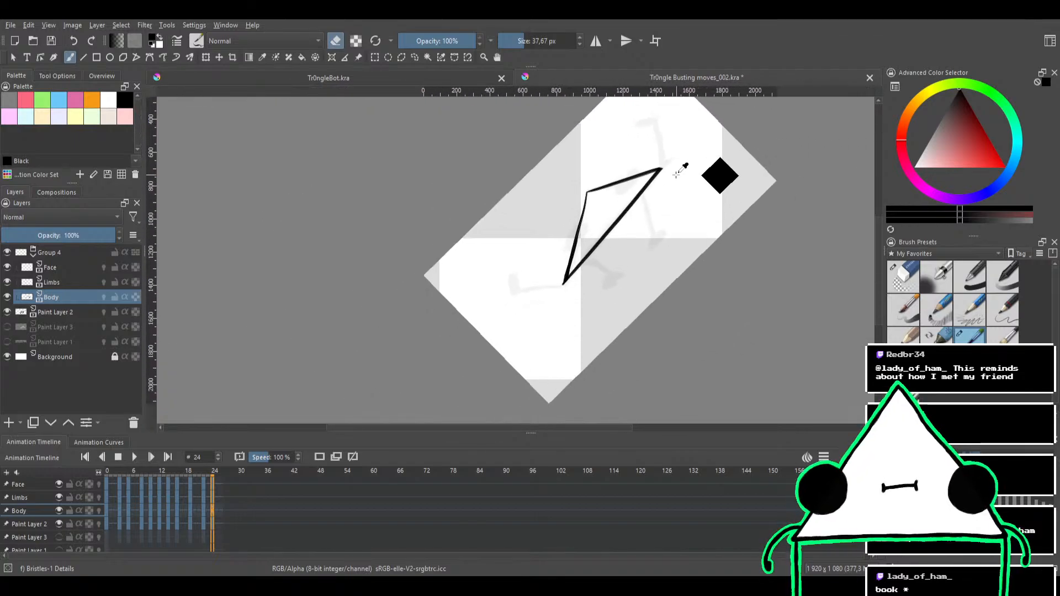
Fill in the triangle's left corner where the slanted edge meets the base and thicken the adjoining end of the base
mouse_move(675, 176)
left_mouse_down()
mouse_move(688, 134)
mouse_move(698, 274)
mouse_move(596, 295)
mouse_move(524, 234)
left_mouse_up()
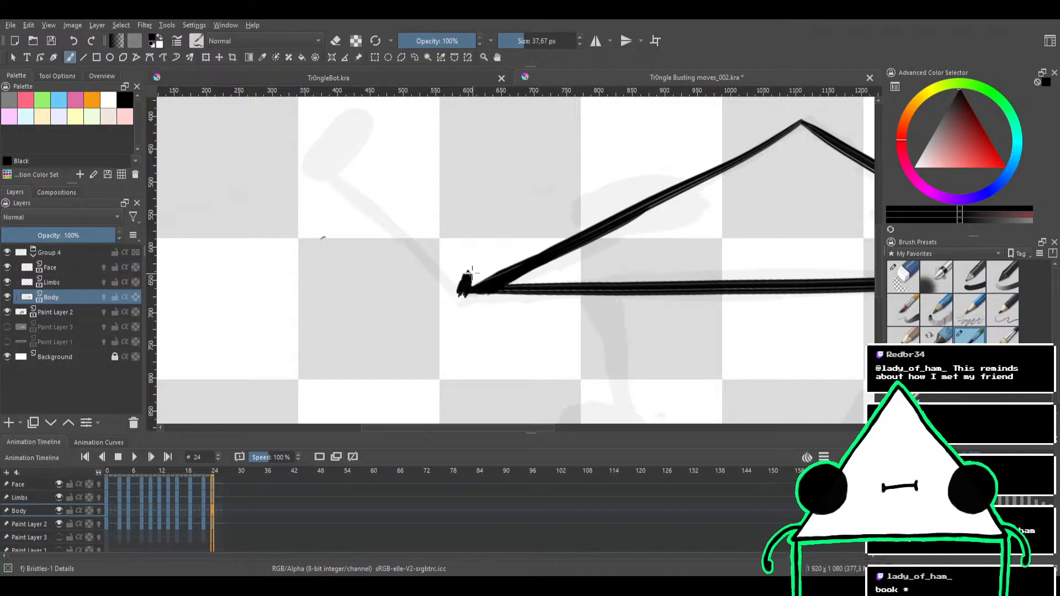
key("ctrl+z")
key("e")
key("e")
key("e")
key("e")
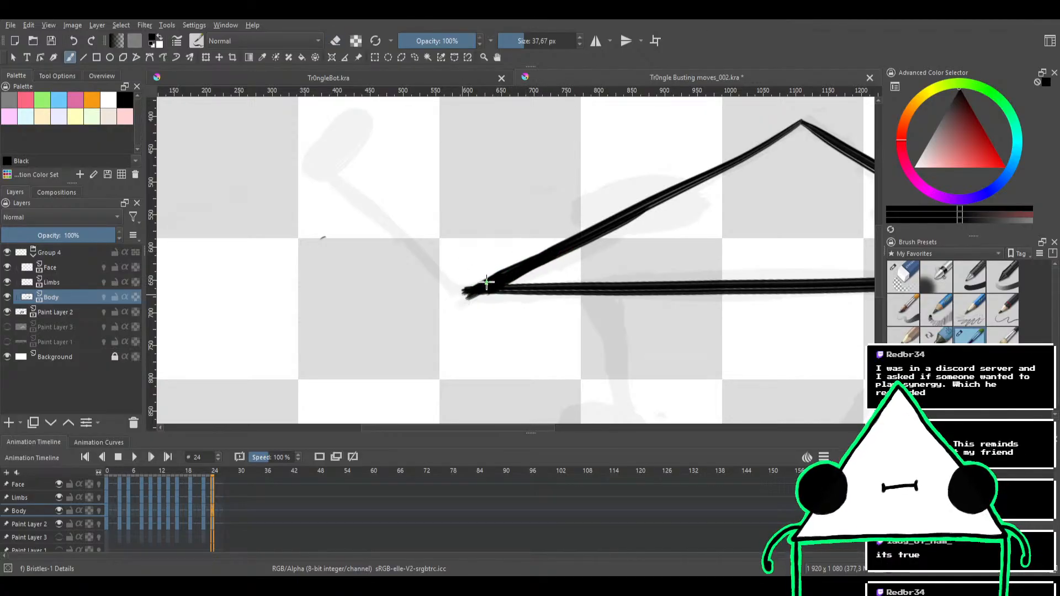
key("4")
key("4")
key("4")
key("4")
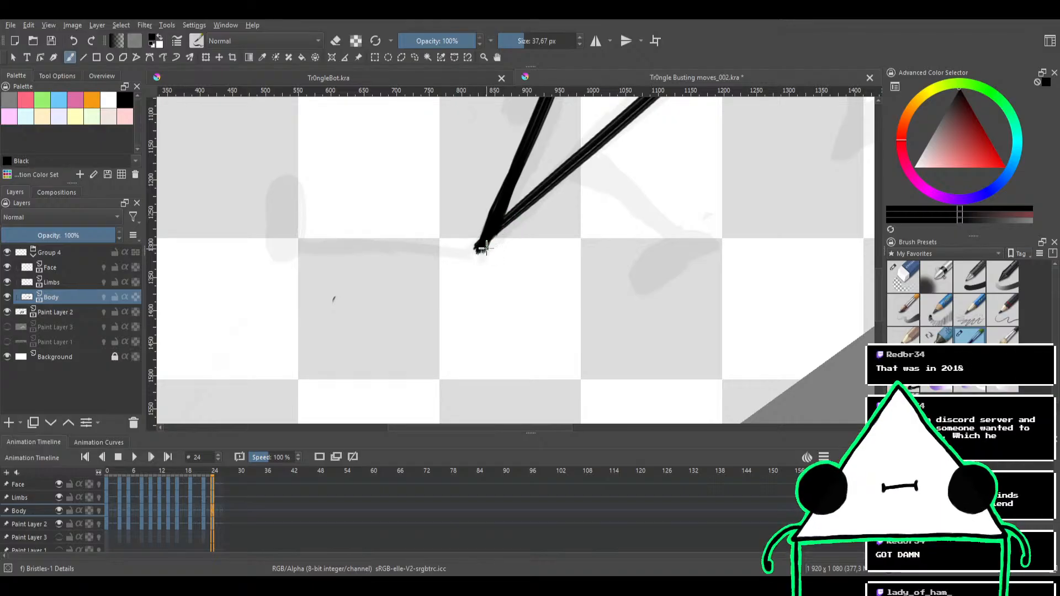
mouse_move(486, 247)
left_mouse_down()
mouse_move(554, 176)
mouse_move(613, 155)
mouse_move(604, 204)
mouse_move(640, 173)
mouse_move(648, 215)
left_mouse_up()
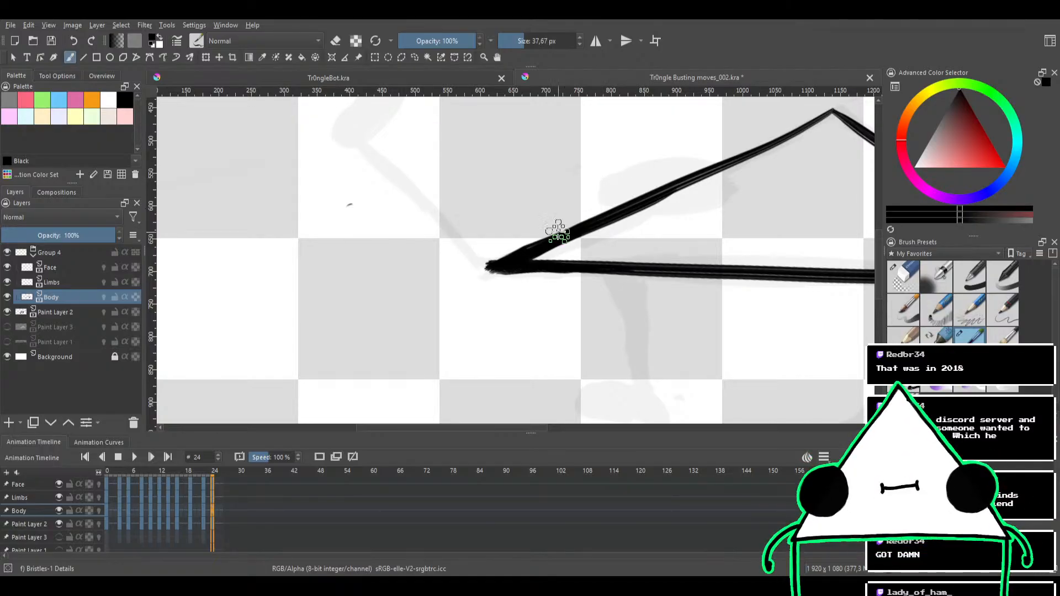
Smooth the left slanted edge near the corner and trim the corner's tip to a clean end
left_click_drag(568, 225, 504, 246)
key("e")
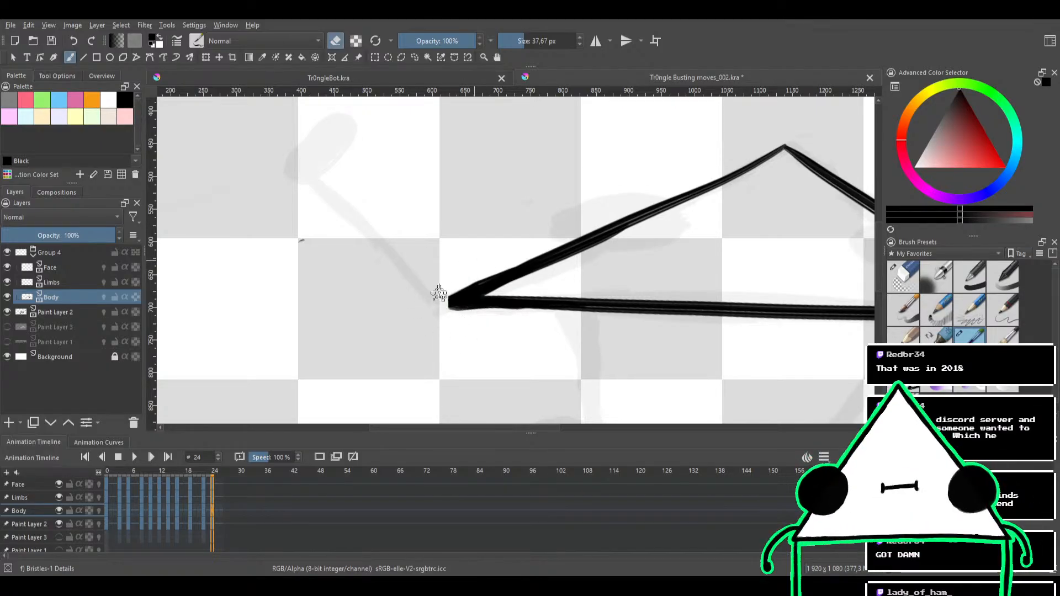
left_click_drag(466, 227, 413, 283)
key("e")
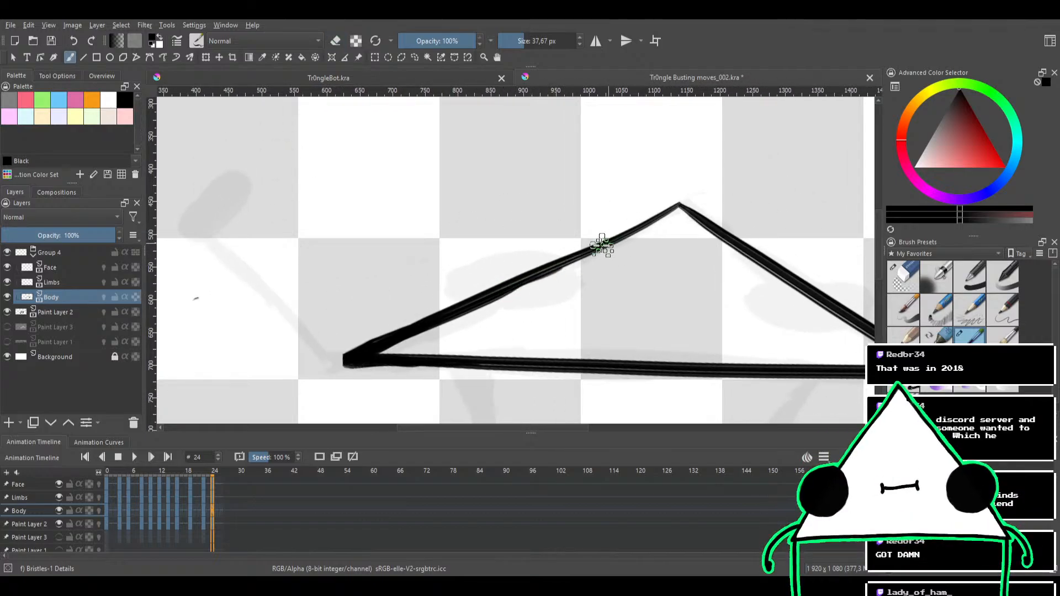
Thicken the upper part of the left slanted edge up to the apex and clean up its outline with the eraser
left_click_drag(508, 293, 634, 230)
left_click_drag(556, 268, 679, 200)
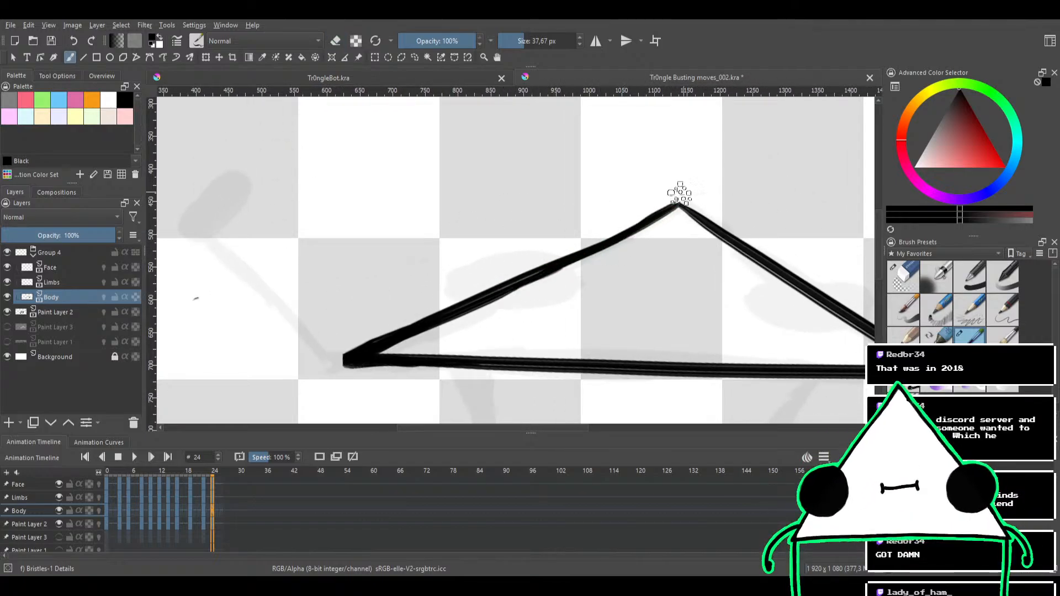
key("e")
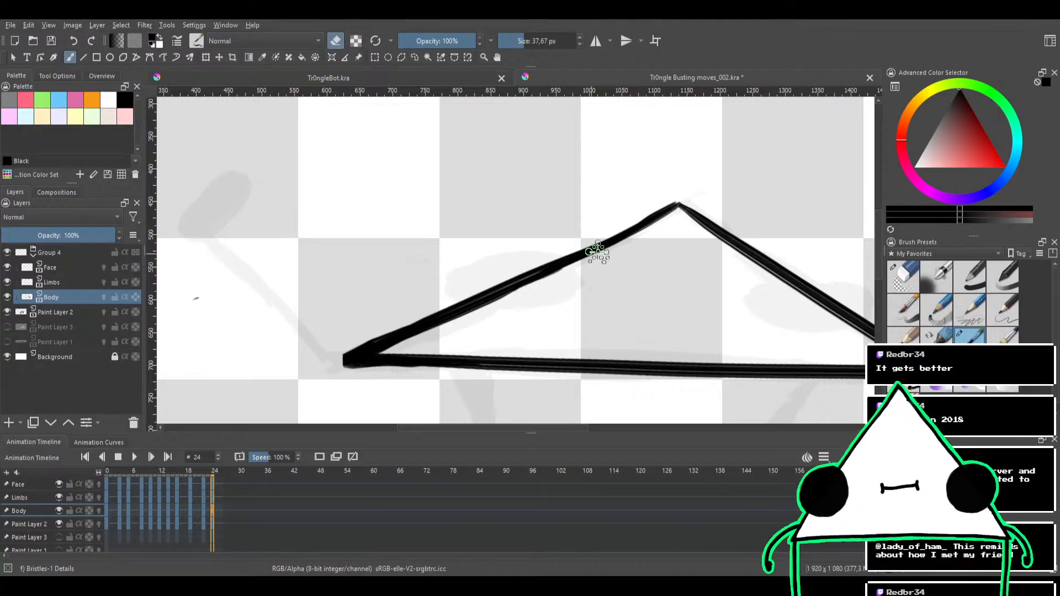
mouse_move(541, 220)
left_mouse_down()
mouse_move(596, 206)
mouse_move(535, 171)
mouse_move(526, 154)
mouse_move(546, 216)
left_mouse_up()
left_click_drag(553, 191, 538, 206)
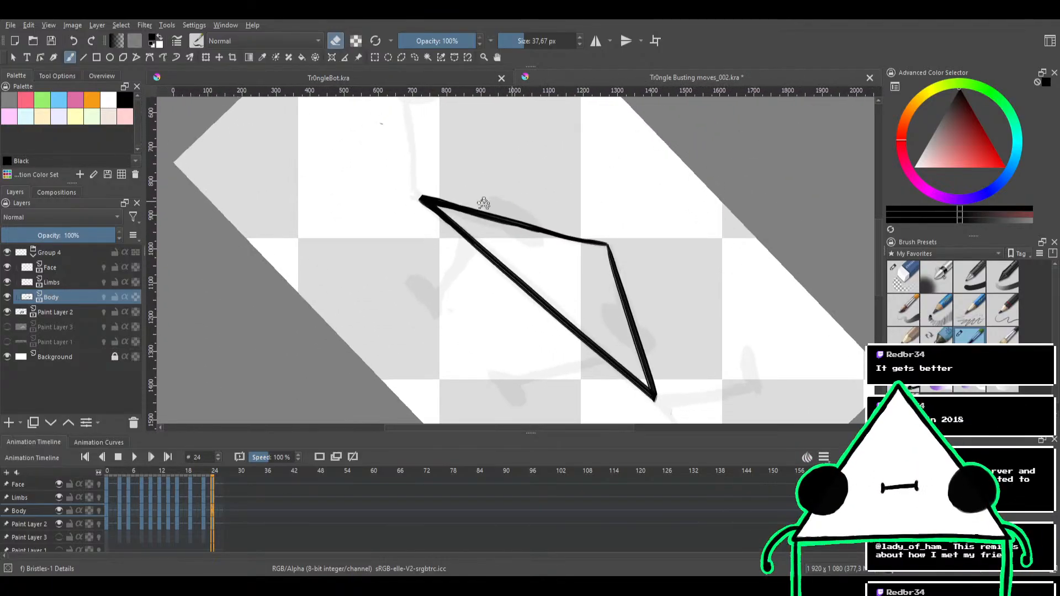
Undo the slanted edge strokes and corner touch-ups until only the inked base remains, and return to the Body layer
left_click(76, 283)
left_click_drag(453, 198, 456, 249)
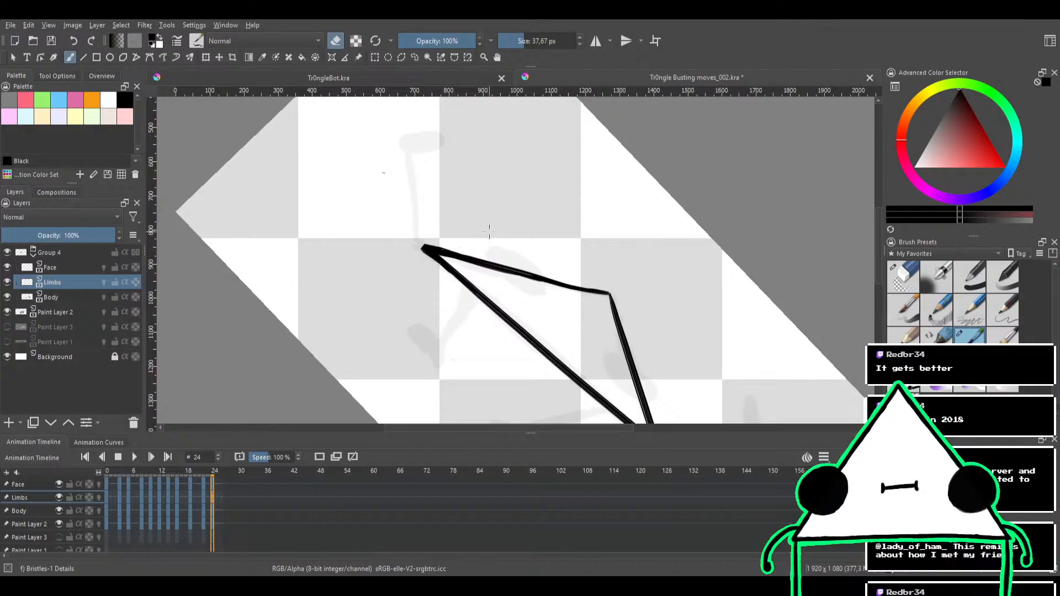
key("ctrl+z")
key("ctrl+z")
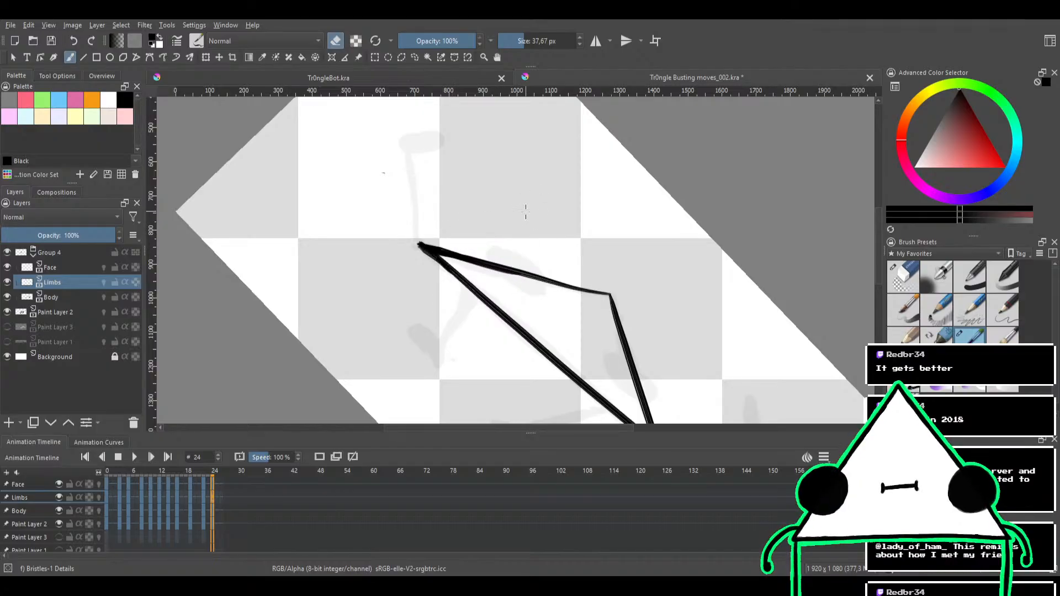
key("ctrl+z")
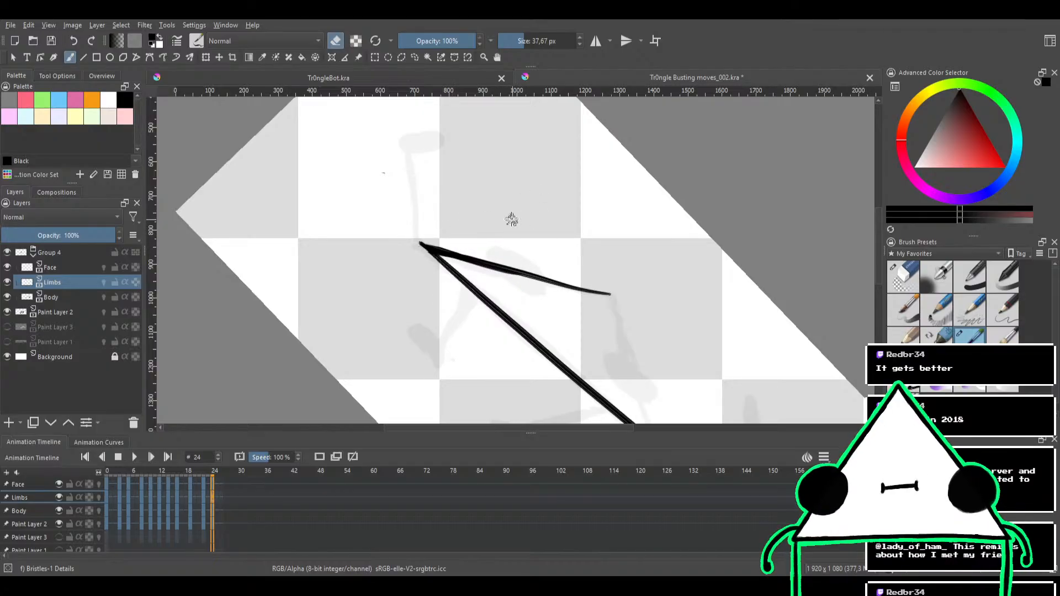
key("ctrl+z")
key("ctrl+z")
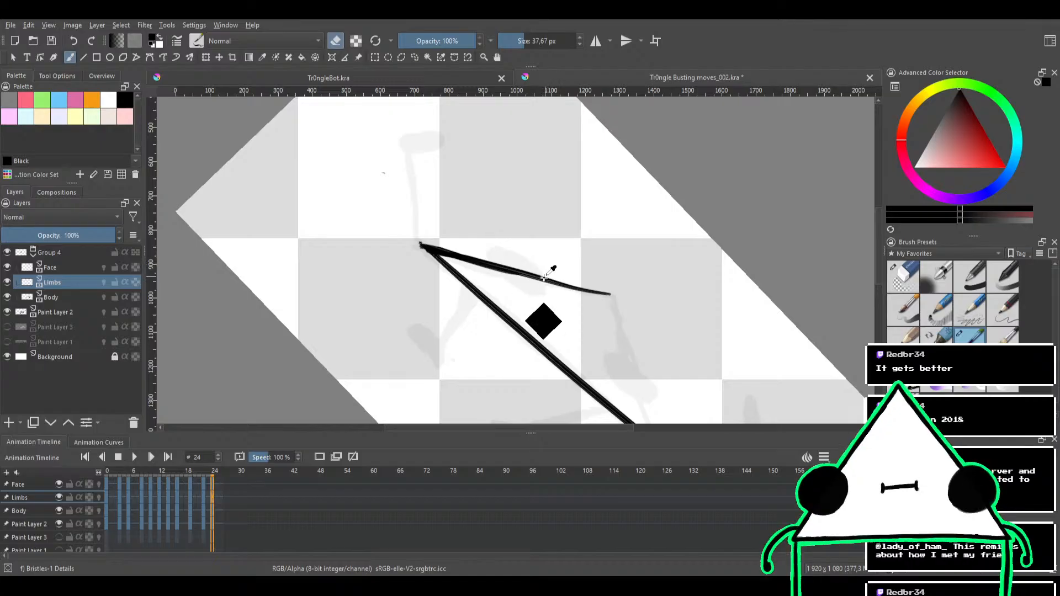
key("ctrl+z")
key("ctrl+z")
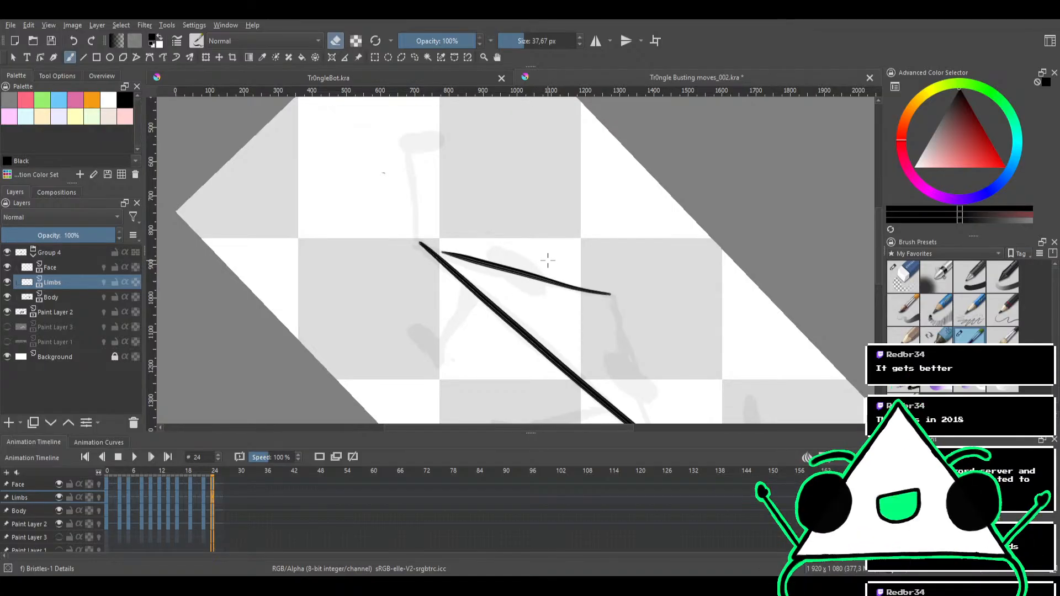
left_click(62, 296)
mouse_move(563, 274)
left_mouse_down()
mouse_move(501, 230)
mouse_move(518, 232)
mouse_move(528, 258)
mouse_move(558, 224)
mouse_move(509, 256)
left_mouse_up()
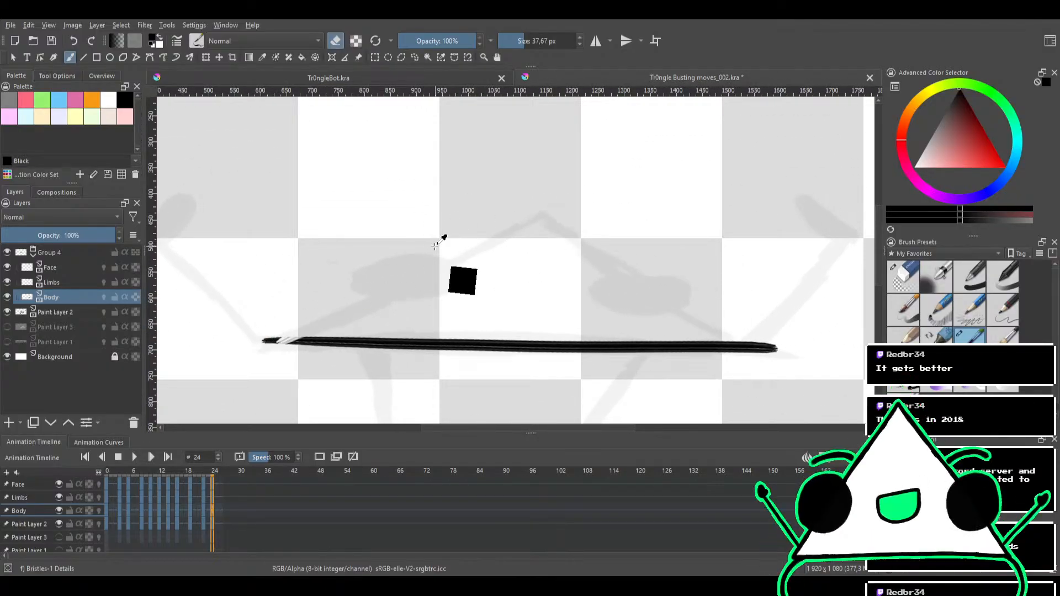
Try to ink the left slanted edge with separate strokes running down from the sketched apex
key("e")
left_click_drag(542, 213, 388, 306)
left_click_drag(356, 324, 319, 342)
key("ctrl+z")
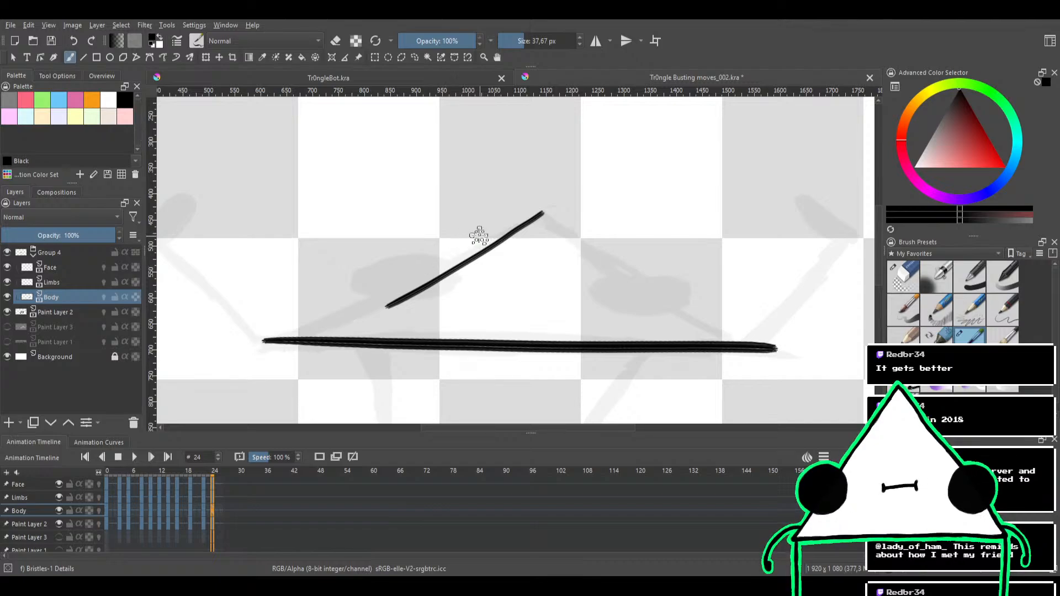
key("ctrl+z")
mouse_move(555, 210)
left_mouse_down()
mouse_move(568, 228)
mouse_move(538, 277)
mouse_move(469, 288)
mouse_move(743, 195)
left_mouse_up()
key("ctrl+z")
Try to ink the left slanted edge as one long stroke from the apex to the base's left end and trim the corner
left_click_drag(494, 295, 780, 205)
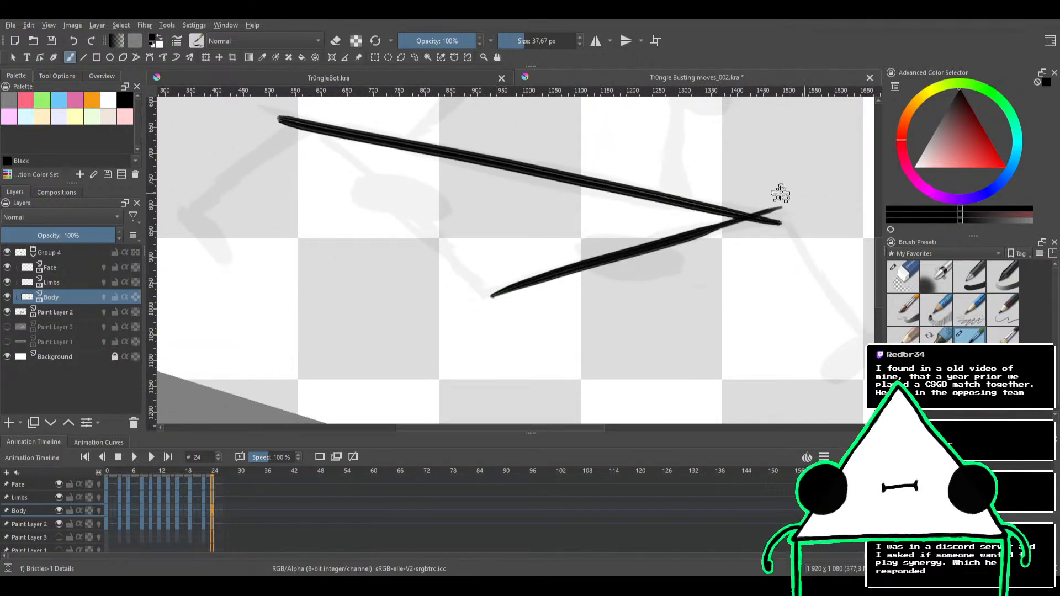
key("ctrl+z")
left_click_drag(494, 296, 727, 203)
key("ctrl+z")
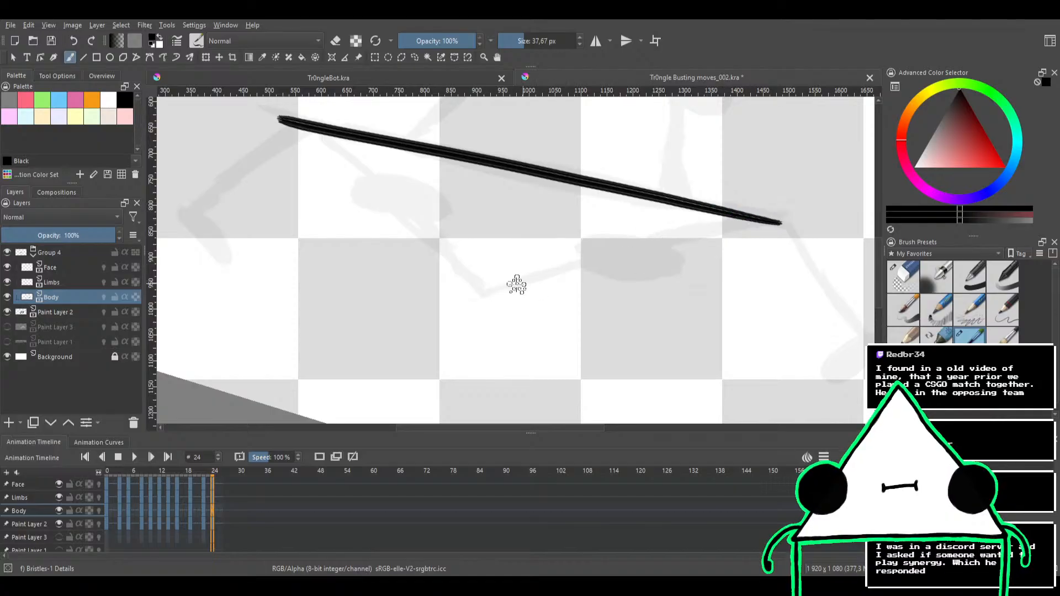
left_click_drag(494, 295, 786, 203)
key("ctrl+z")
left_click_drag(485, 296, 790, 217)
key("e")
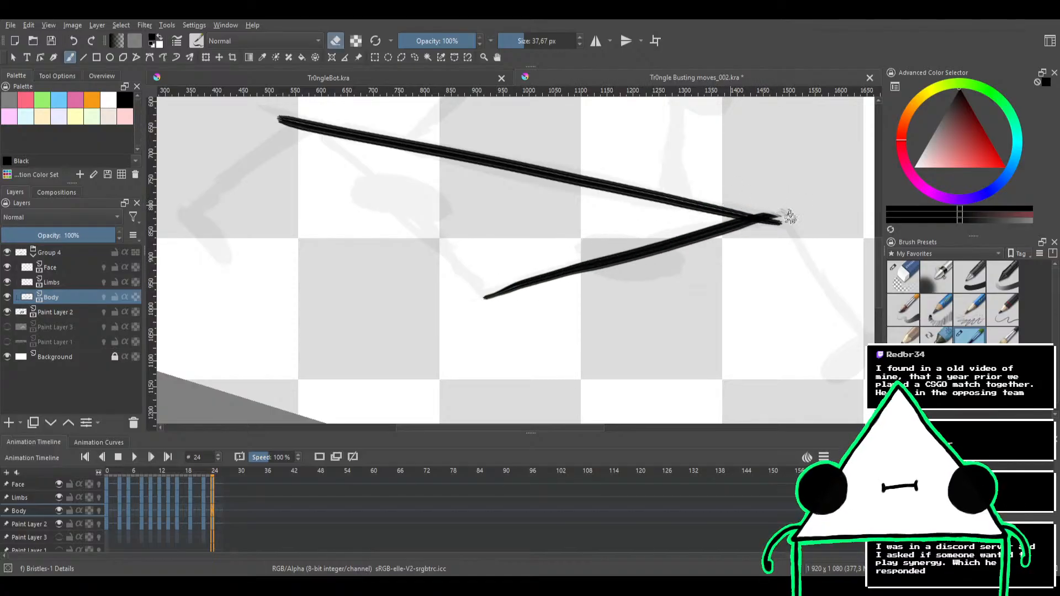
mouse_move(730, 193)
left_mouse_down()
mouse_move(774, 190)
mouse_move(676, 307)
mouse_move(561, 345)
mouse_move(553, 270)
mouse_move(553, 284)
mouse_move(579, 244)
mouse_move(568, 253)
left_mouse_up()
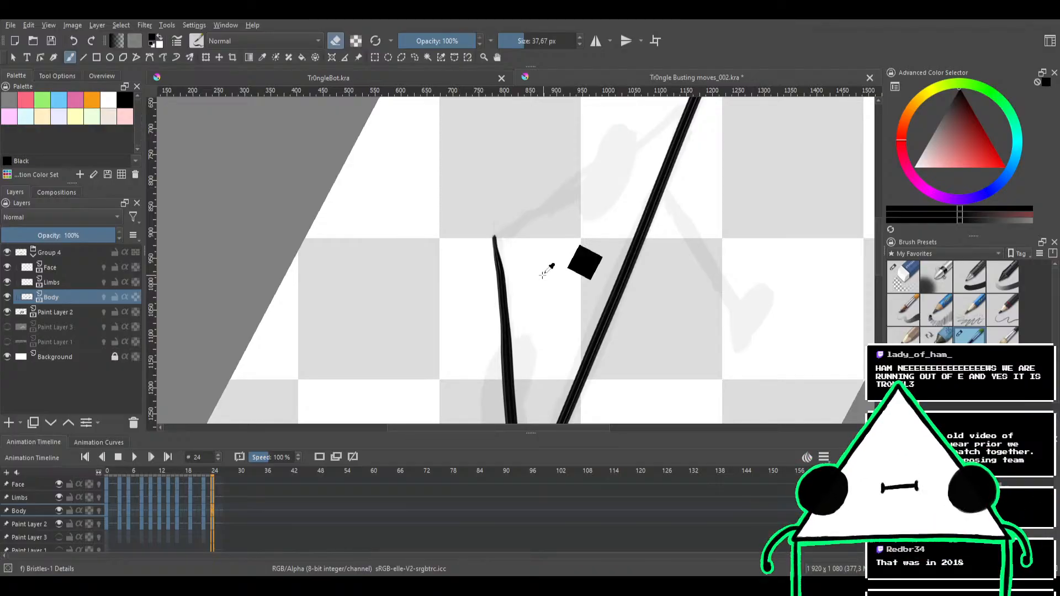
key("ctrl+z")
Ink the left slanted edge on the Body layer from the apex to the base, redrawing the stroke until it joins, and trim the corner's tip
mouse_move(579, 272)
left_mouse_down()
mouse_move(559, 288)
mouse_move(627, 253)
mouse_move(591, 173)
mouse_move(547, 185)
mouse_move(615, 184)
mouse_move(627, 215)
mouse_move(397, 227)
left_mouse_up()
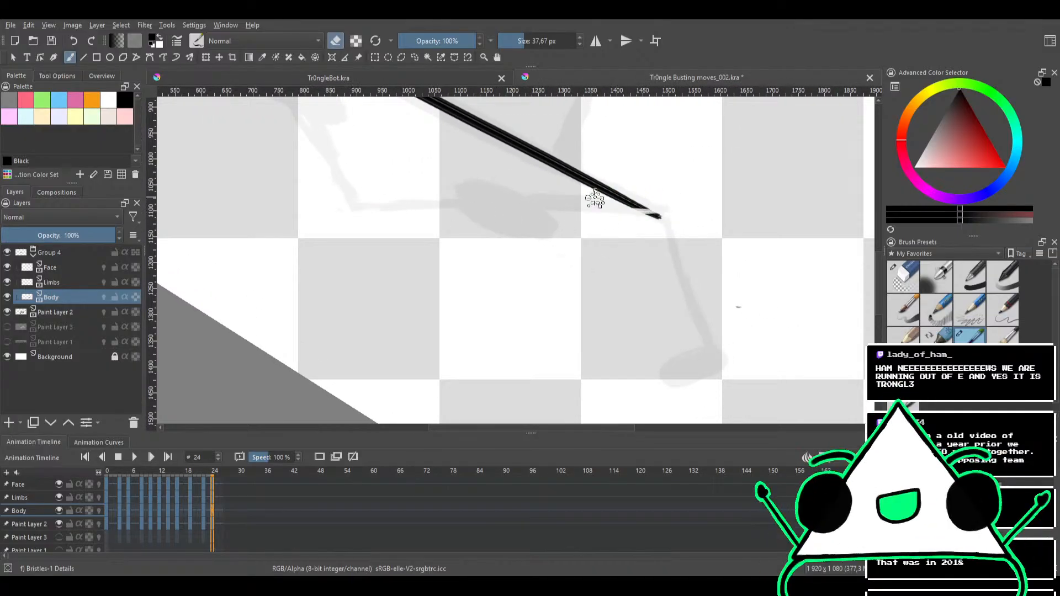
key("e")
mouse_move(599, 268)
left_mouse_down()
mouse_move(614, 314)
mouse_move(613, 263)
mouse_move(406, 243)
mouse_move(662, 208)
left_mouse_up()
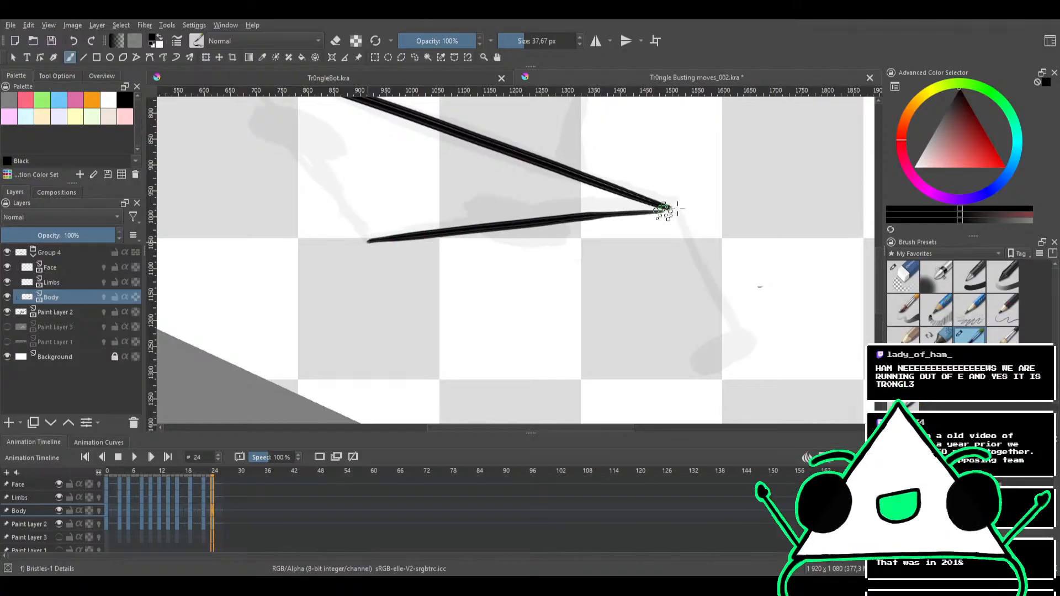
key("ctrl+z")
left_click_drag(390, 237, 669, 207)
key("ctrl+z")
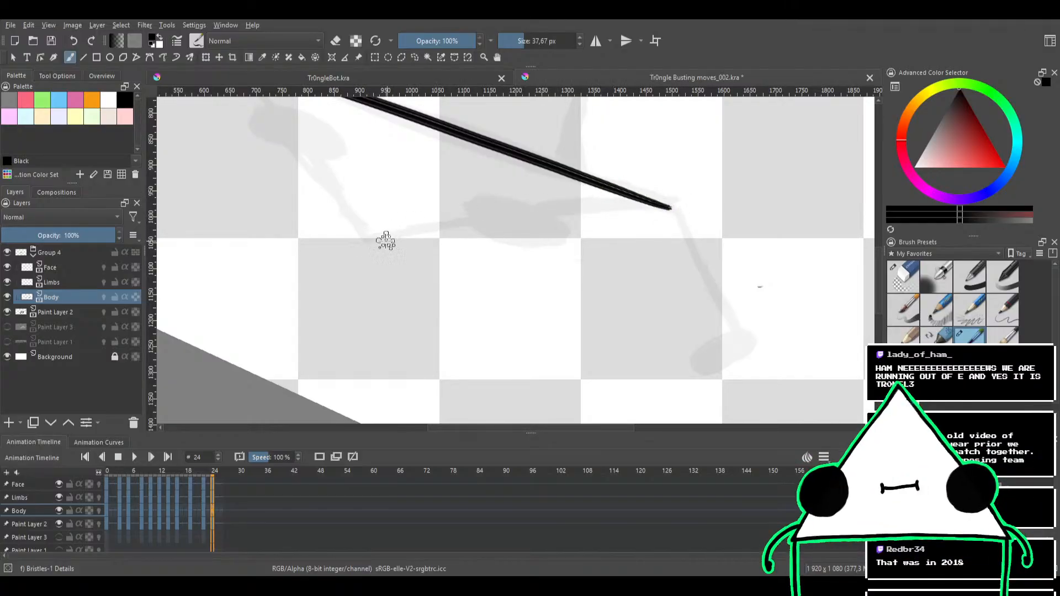
left_click_drag(370, 243, 634, 200)
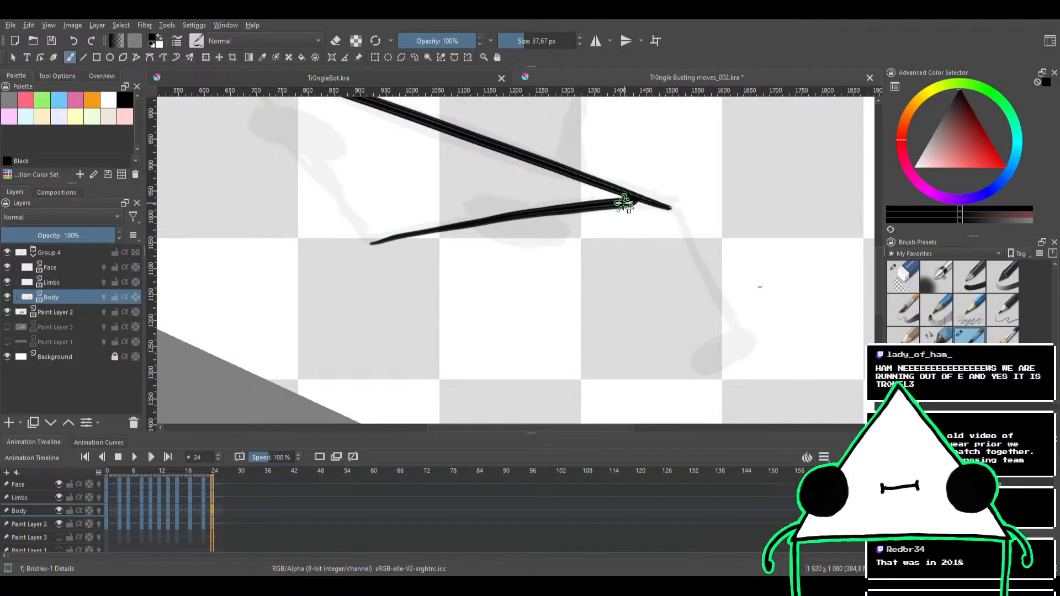
key("e")
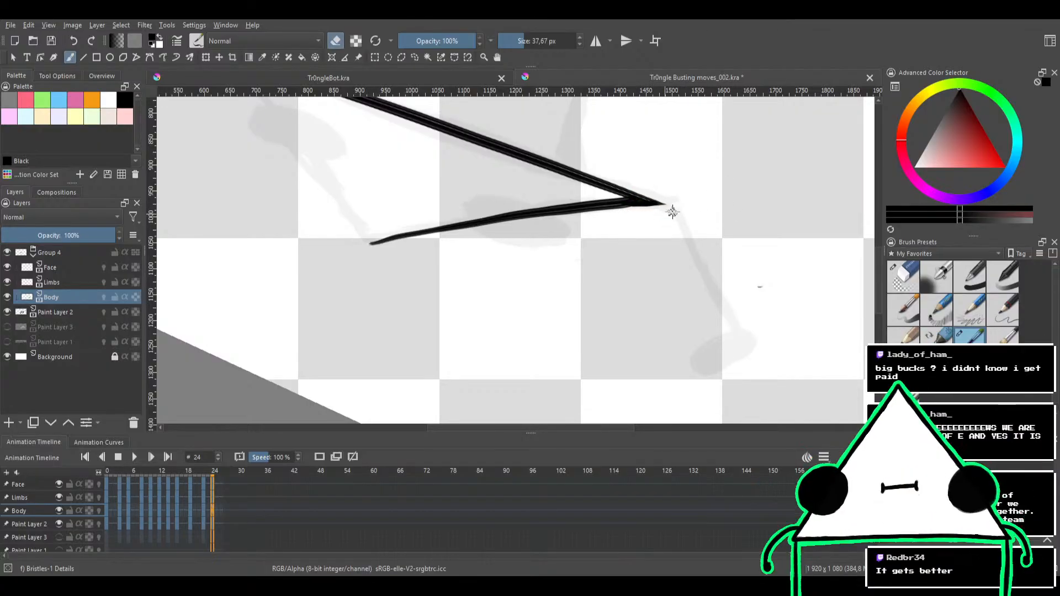
left_click_drag(547, 238, 589, 245)
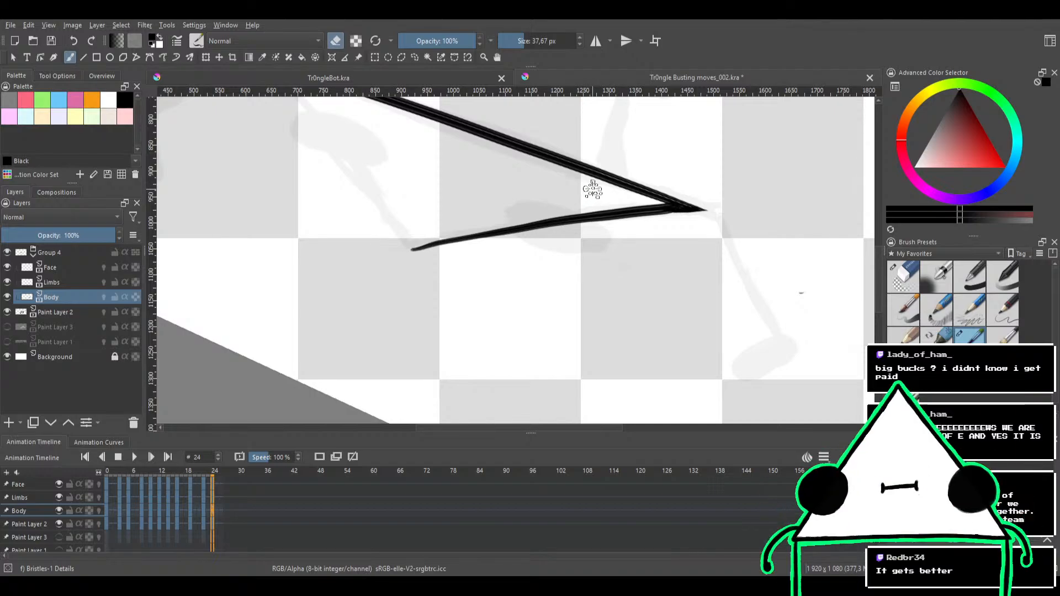
Try to ink the right slanted edge as one long stroke from the apex to the base's right end, undoing each attempt
mouse_move(592, 190)
left_mouse_down()
mouse_move(587, 166)
mouse_move(615, 201)
mouse_move(582, 307)
mouse_move(570, 237)
mouse_move(558, 301)
mouse_move(511, 315)
mouse_move(483, 297)
left_mouse_up()
left_click_drag(521, 258, 508, 272)
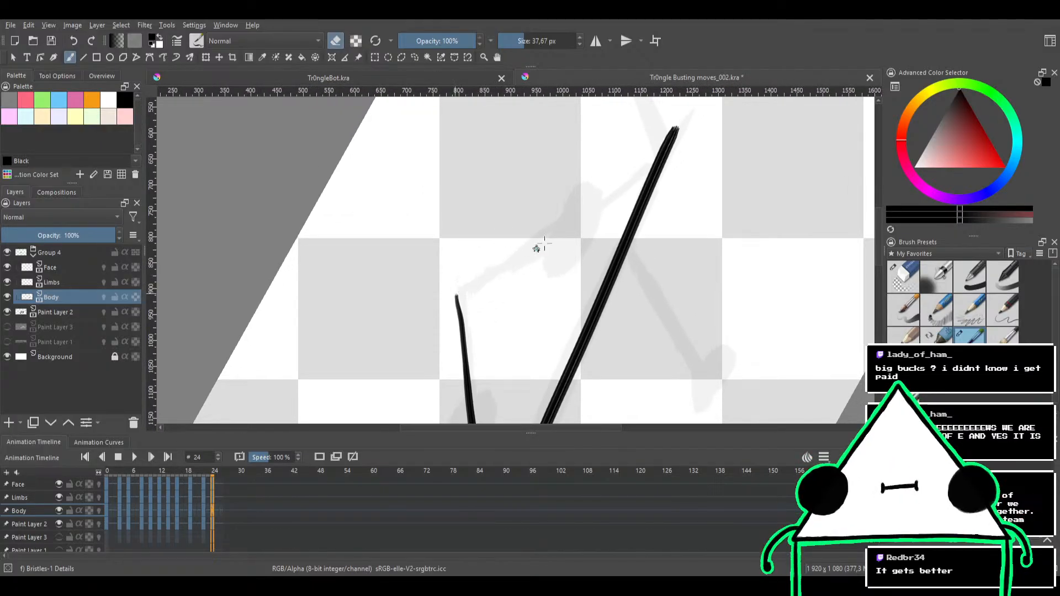
key("e")
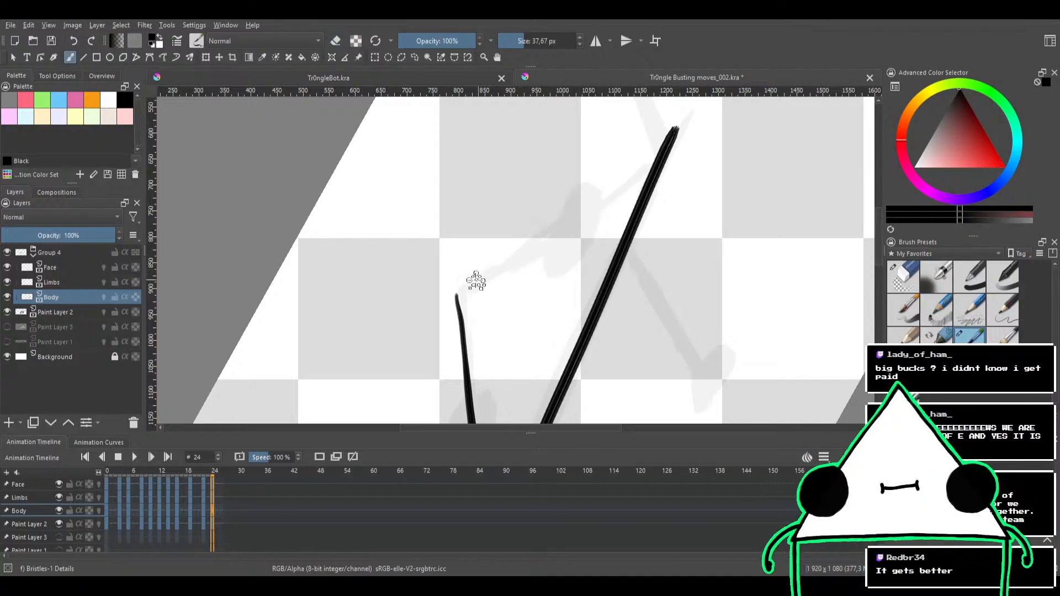
left_click_drag(482, 274, 596, 193)
key("ctrl+z")
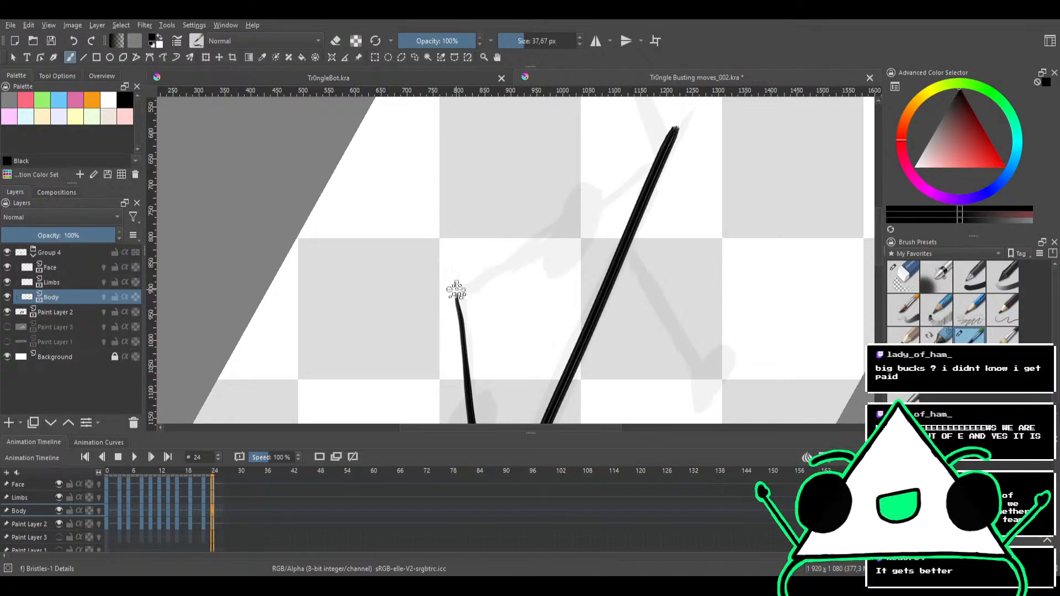
mouse_move(499, 271)
left_mouse_down()
mouse_move(686, 151)
mouse_move(681, 180)
left_mouse_up()
key("ctrl+z")
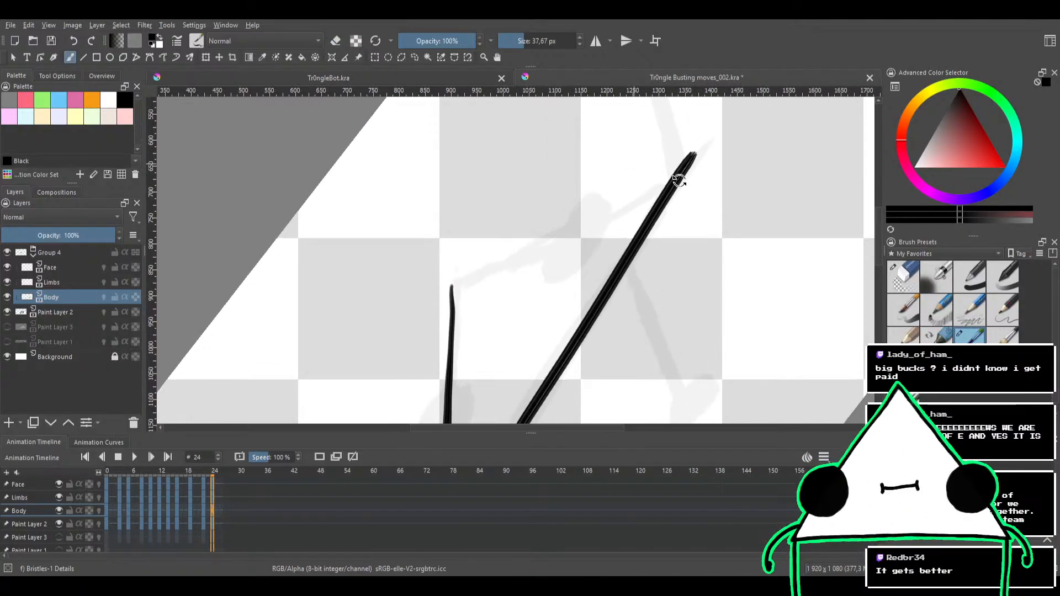
left_click_drag(451, 285, 697, 161)
key("ctrl+z")
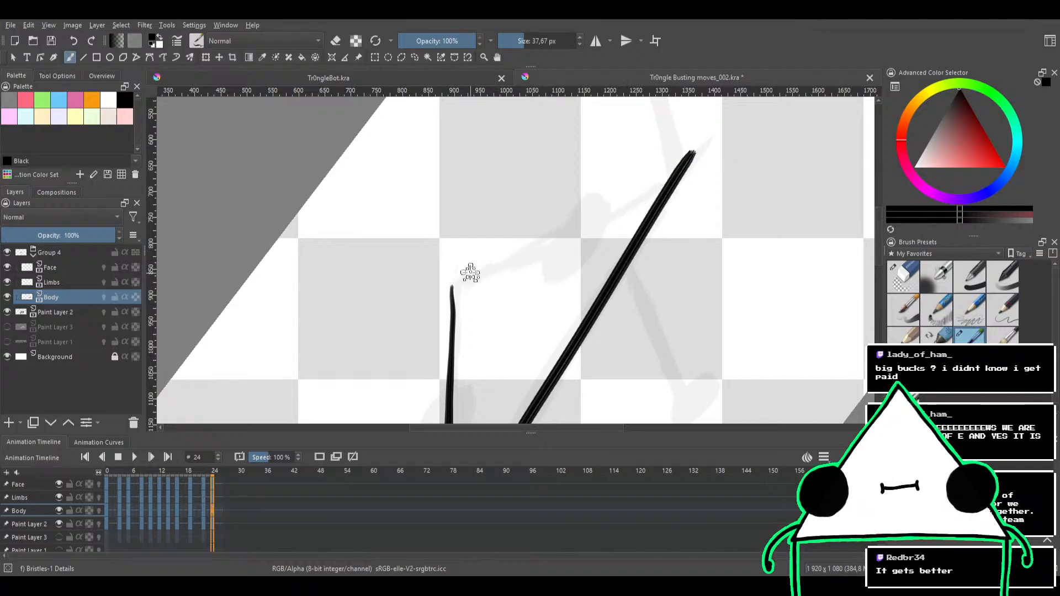
left_click_drag(452, 285, 704, 143)
key("ctrl+z")
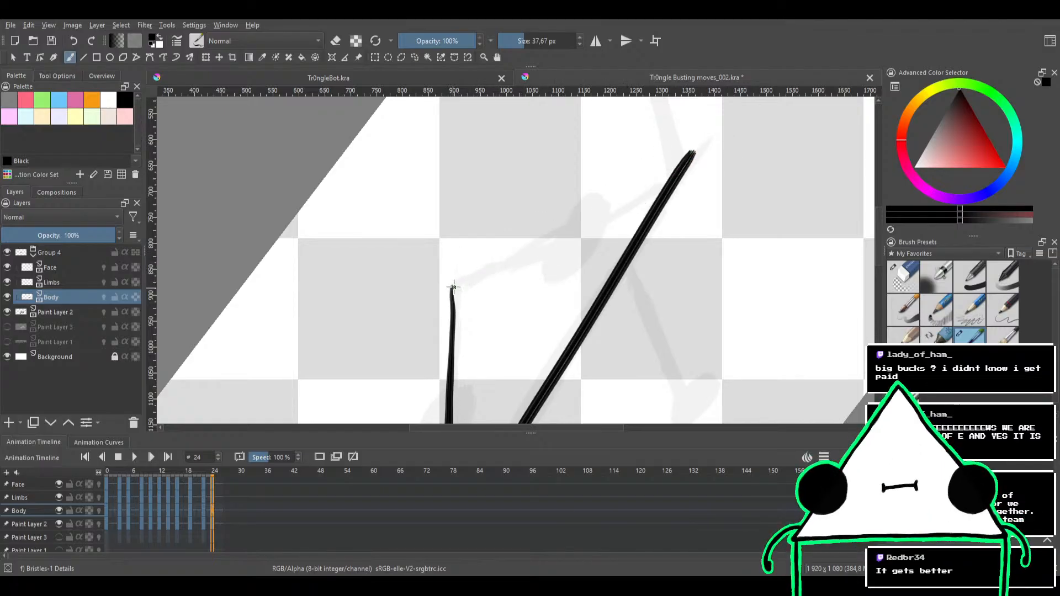
left_click_drag(453, 288, 704, 150)
key("ctrl+z")
mouse_move(452, 285)
left_mouse_down()
mouse_move(584, 224)
mouse_move(690, 155)
left_mouse_up()
key("ctrl+z")
Ink the right slanted edge from the apex to the base's right end and trim the overshoot at the corner
mouse_move(452, 285)
left_mouse_down()
mouse_move(694, 164)
mouse_move(710, 272)
mouse_move(661, 316)
left_mouse_up()
key("e")
mouse_move(730, 291)
left_mouse_down()
mouse_move(682, 312)
mouse_move(707, 289)
mouse_move(741, 292)
mouse_move(712, 282)
left_mouse_up()
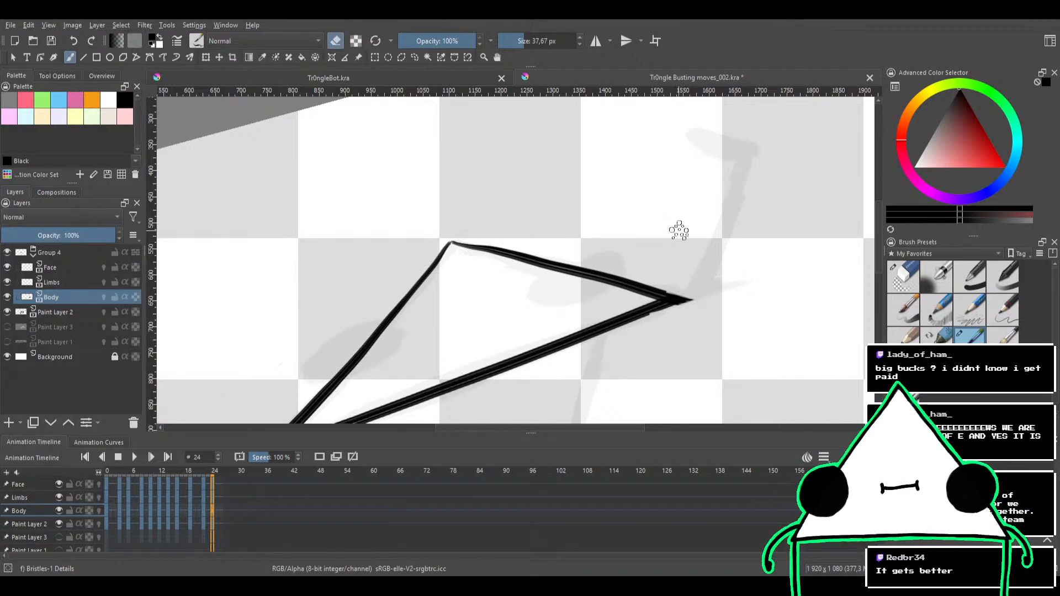
mouse_move(674, 230)
left_mouse_down()
mouse_move(627, 366)
mouse_move(622, 329)
mouse_move(611, 371)
mouse_move(657, 224)
left_mouse_up()
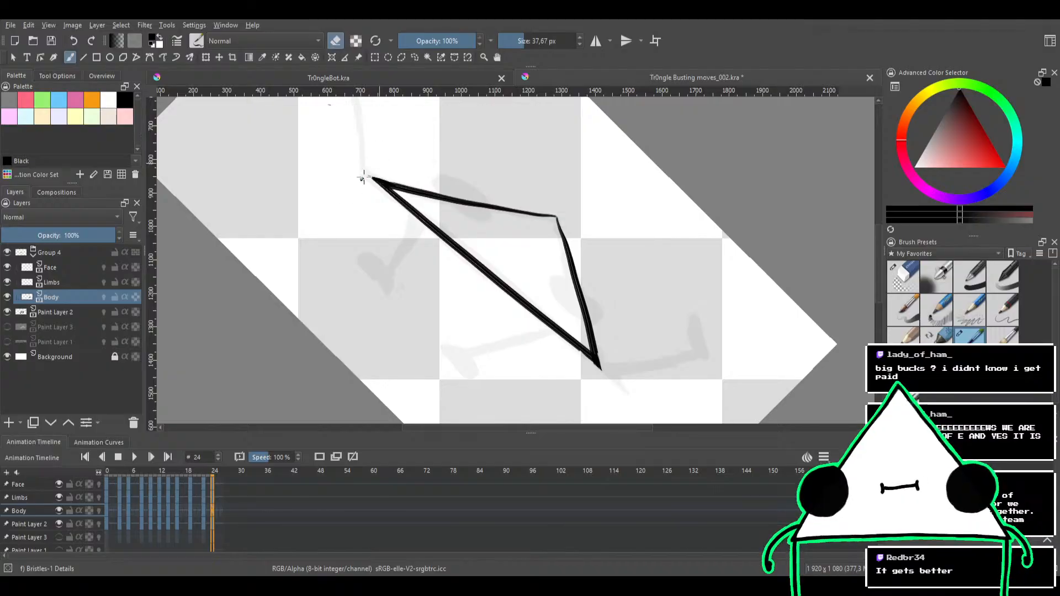
Trim the body outline's left corner and thicken the ink where the slanted edge meets the base
mouse_move(374, 169)
left_mouse_down()
mouse_move(416, 225)
mouse_move(419, 189)
mouse_move(396, 265)
mouse_move(457, 208)
left_mouse_up()
mouse_move(503, 255)
left_mouse_down()
mouse_move(552, 214)
mouse_move(520, 239)
left_mouse_up()
key("e")
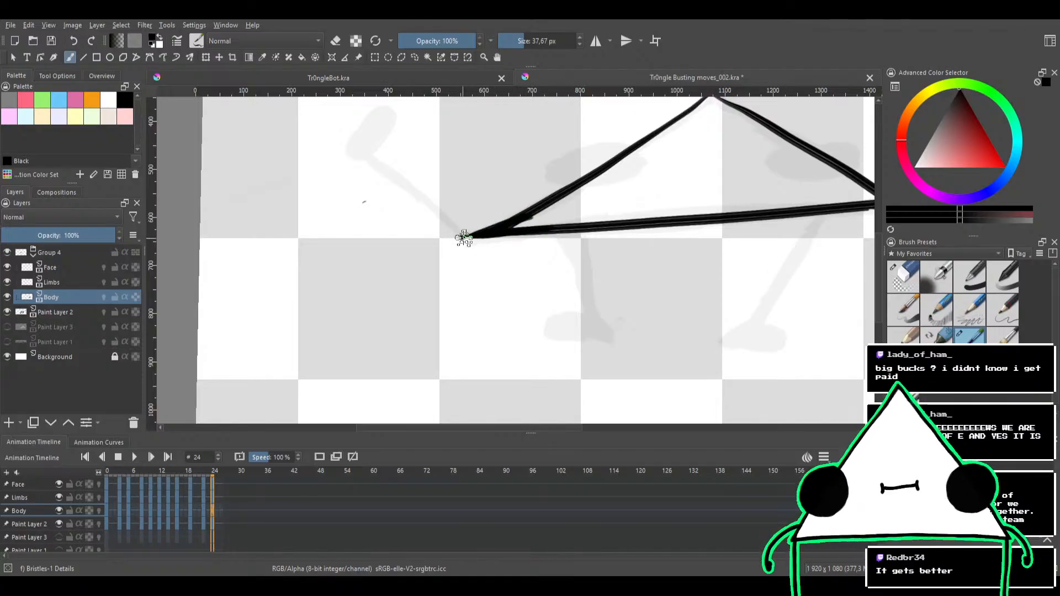
left_click_drag(463, 237, 534, 208)
left_click_drag(488, 230, 546, 200)
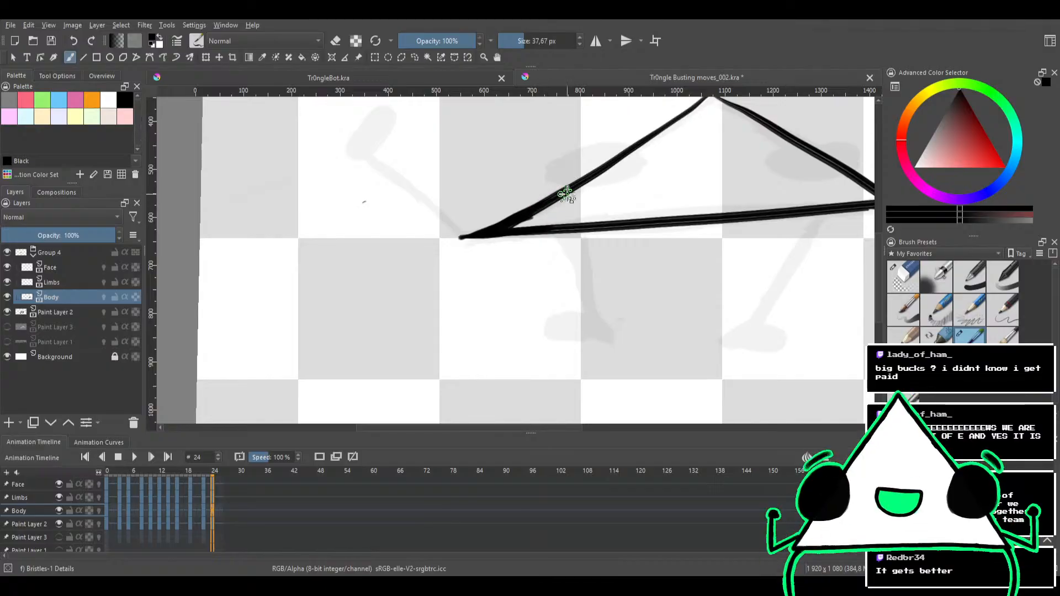
Clean the rough ink around the body's left corner with the Eraser Circle brush at 6.56 px
left_click(903, 276)
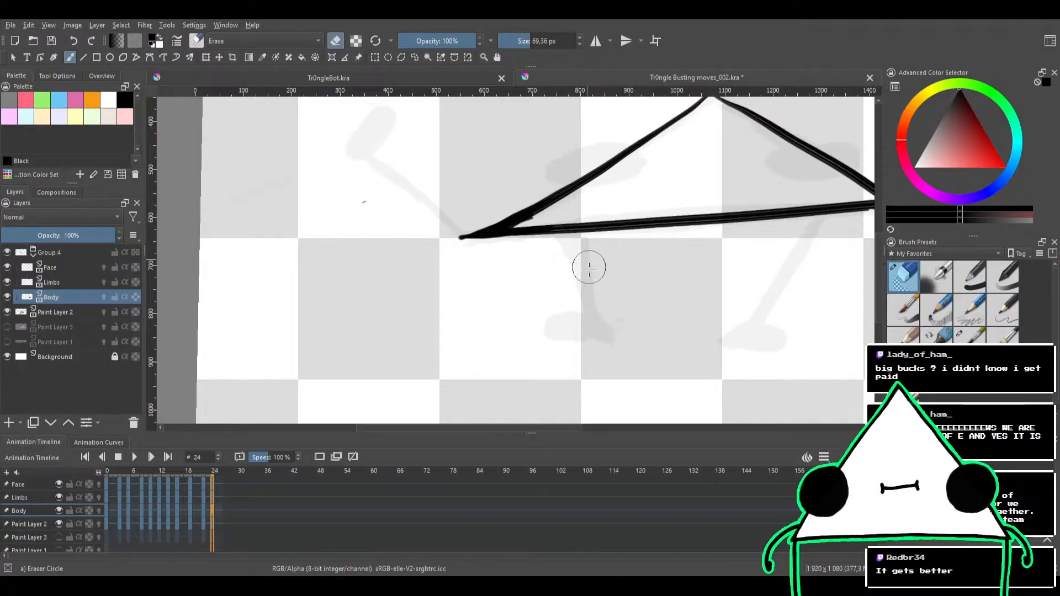
mouse_move(587, 267)
left_mouse_down()
mouse_move(607, 285)
mouse_move(611, 250)
left_mouse_up()
mouse_move(469, 295)
left_mouse_down()
mouse_move(413, 293)
mouse_move(531, 236)
left_mouse_up()
mouse_move(478, 294)
left_mouse_down()
mouse_move(531, 291)
mouse_move(556, 265)
left_mouse_up()
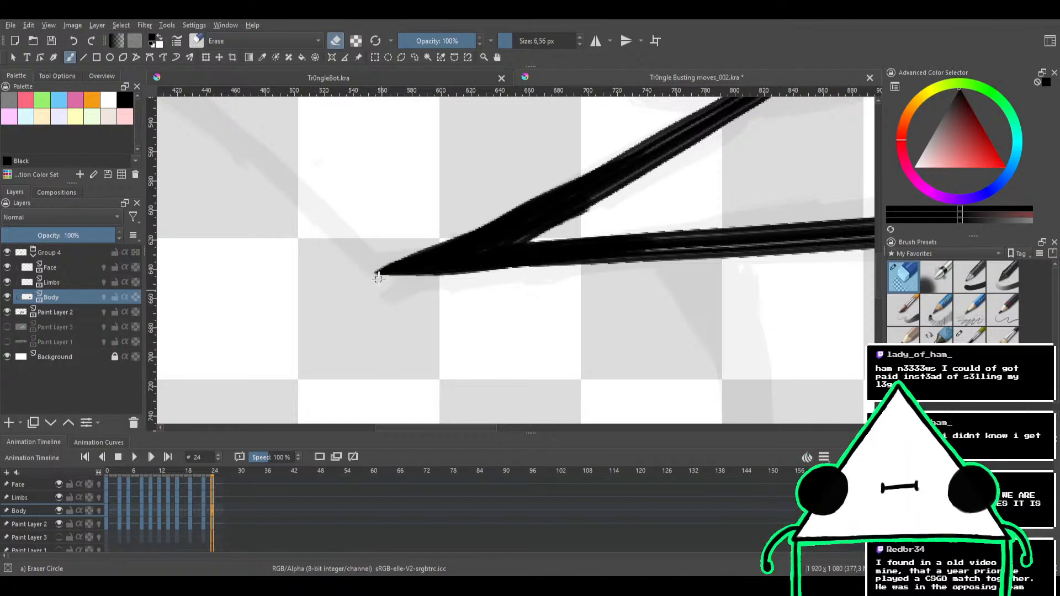
left_click_drag(409, 289, 404, 359)
left_click_drag(527, 288, 379, 326)
left_click_drag(640, 280, 530, 300)
left_click_drag(611, 299, 660, 258)
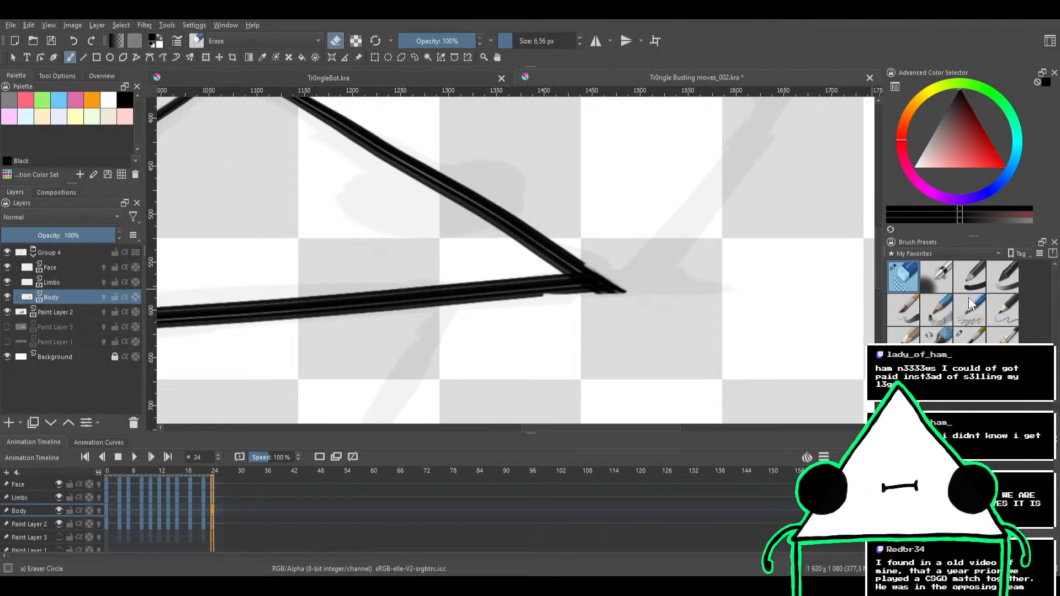
Fill out the body's right corner with the Bristles-1 Details brush at 13.43 px and trim it to a sharp tip
left_click(970, 334)
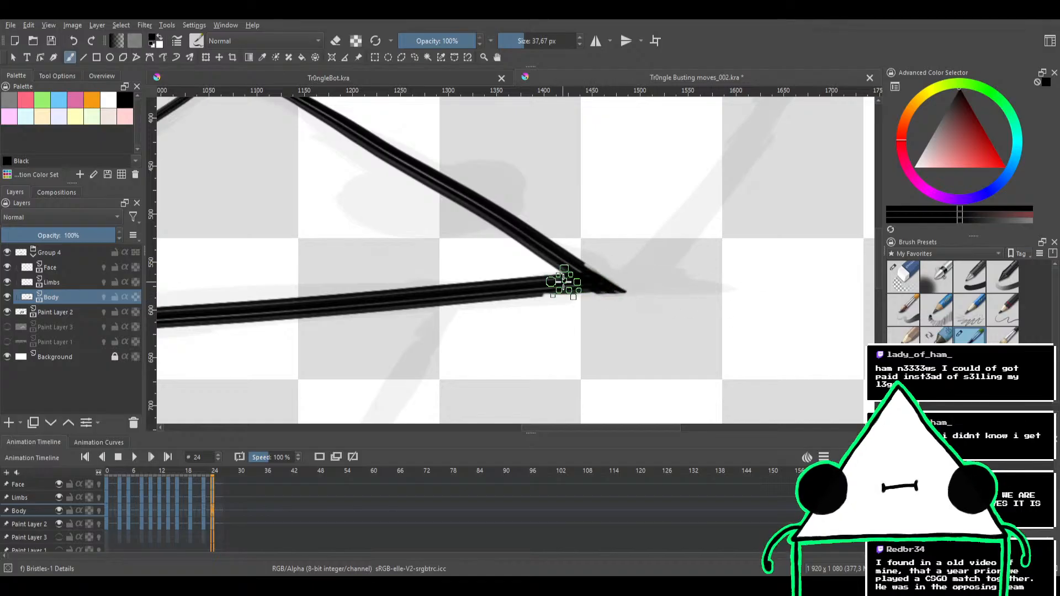
left_click_drag(552, 293, 566, 291)
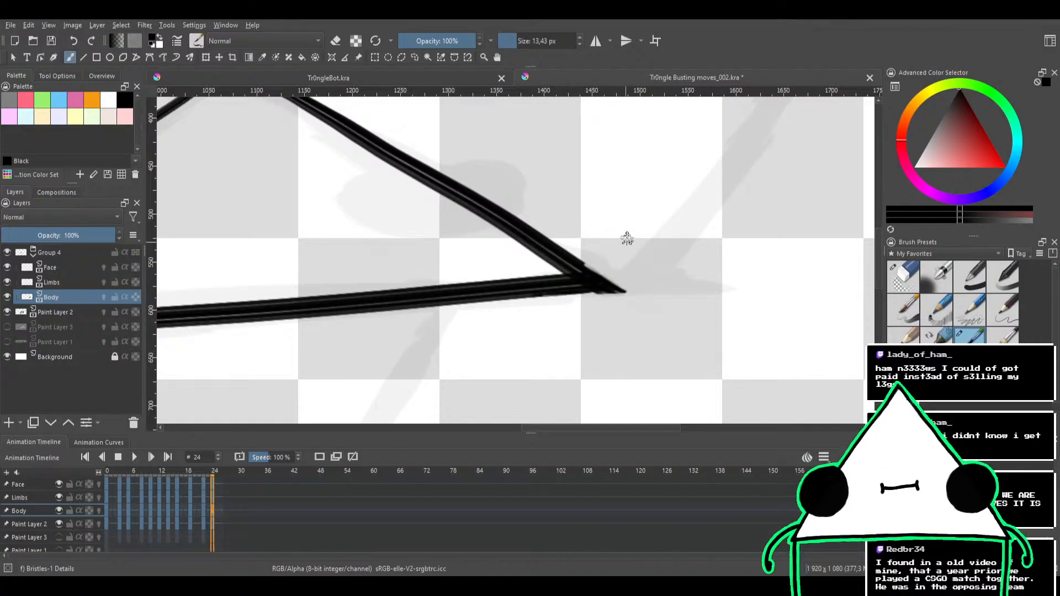
mouse_move(644, 246)
left_mouse_down()
mouse_move(561, 257)
mouse_move(627, 244)
mouse_move(561, 215)
left_mouse_up()
scroll(626, 243, "down", 2)
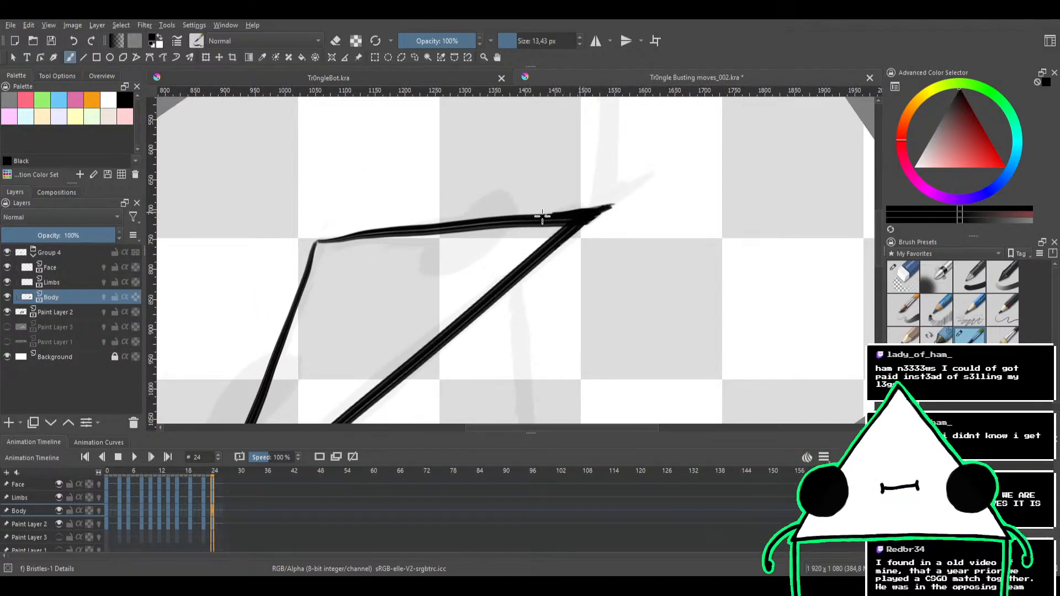
left_click_drag(572, 204, 606, 241)
left_click_drag(605, 241, 627, 319)
left_click_drag(599, 286, 634, 220)
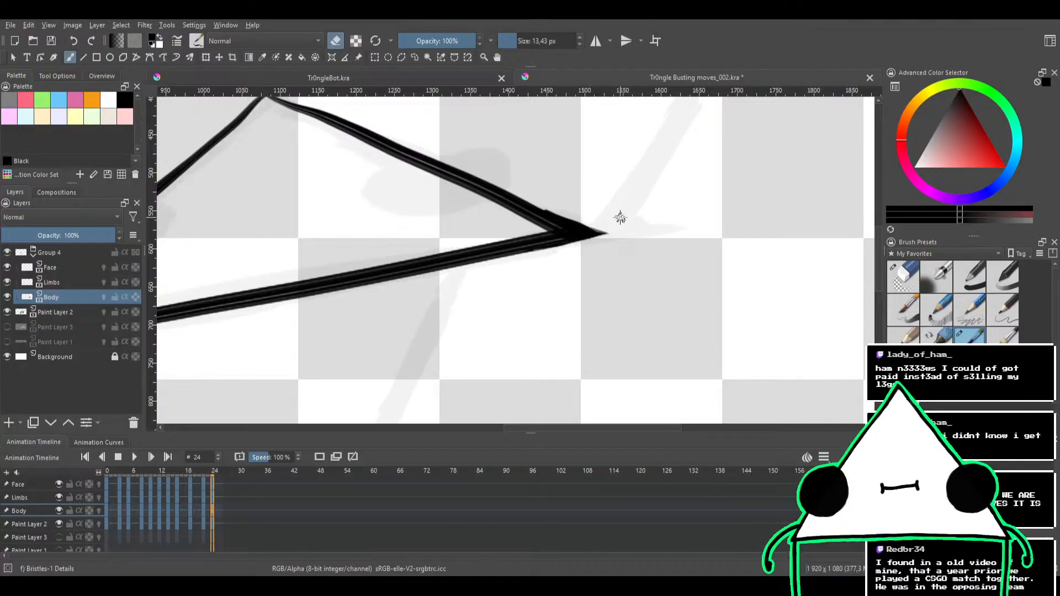
left_click_drag(560, 288, 556, 304)
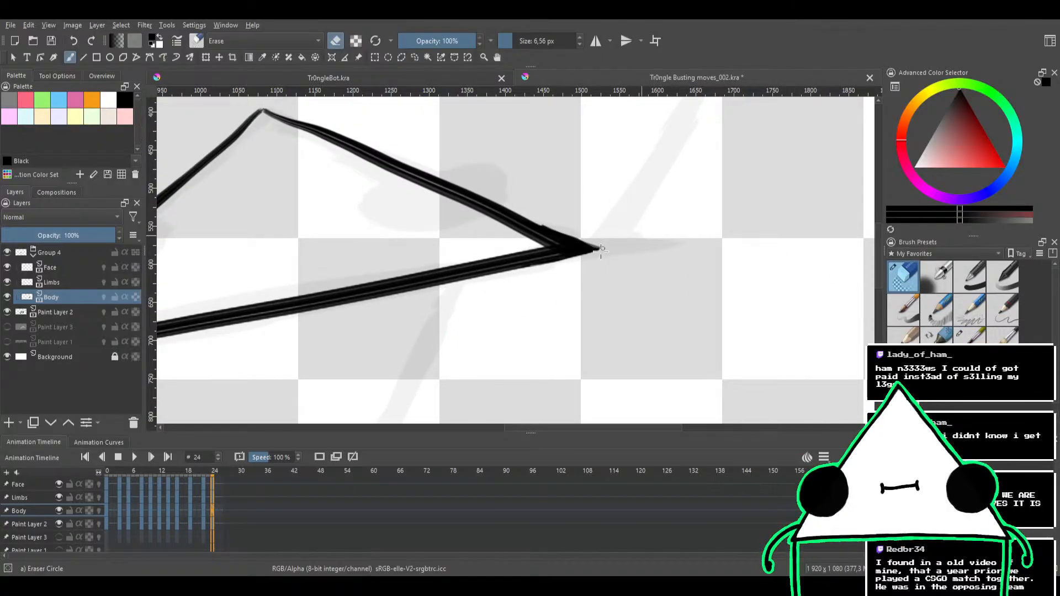
left_click_drag(610, 252, 644, 278)
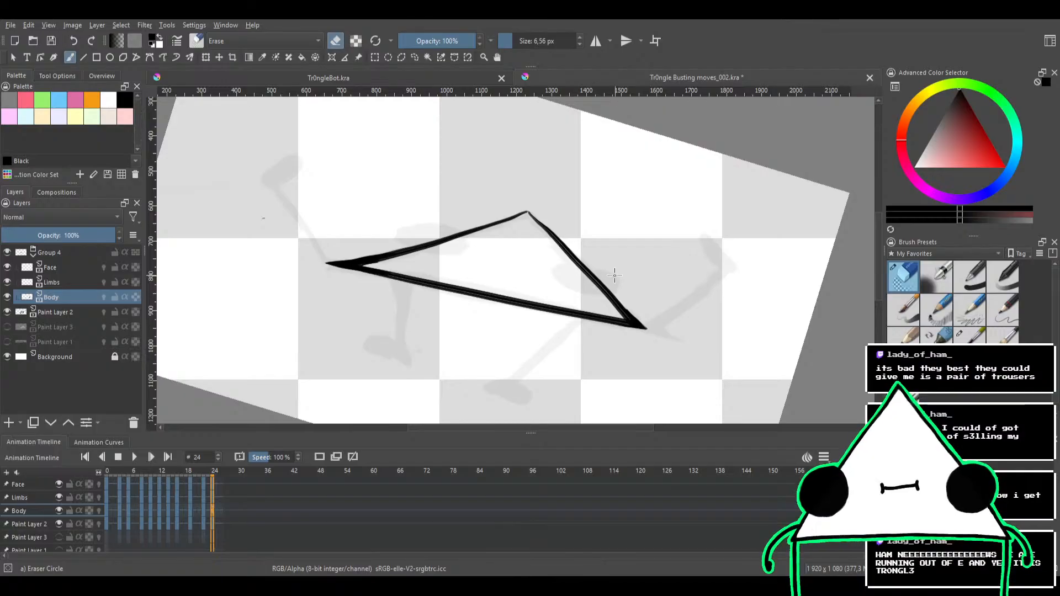
Even out the ink on the body outline's left corner with the Bristles-1 Details brush in eraser mode
left_click_drag(471, 373, 494, 358)
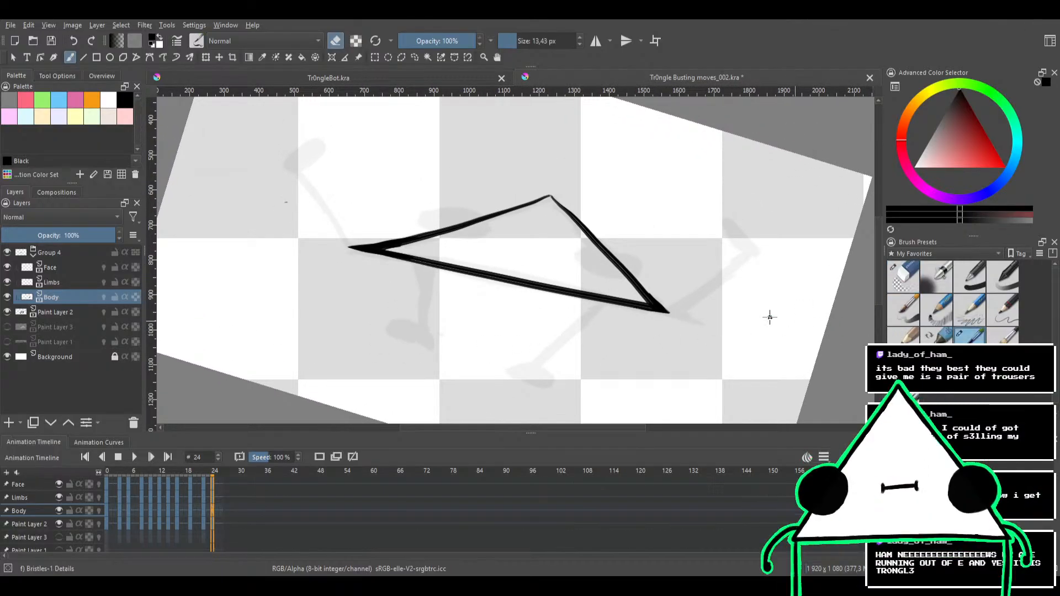
left_click_drag(505, 290, 574, 319)
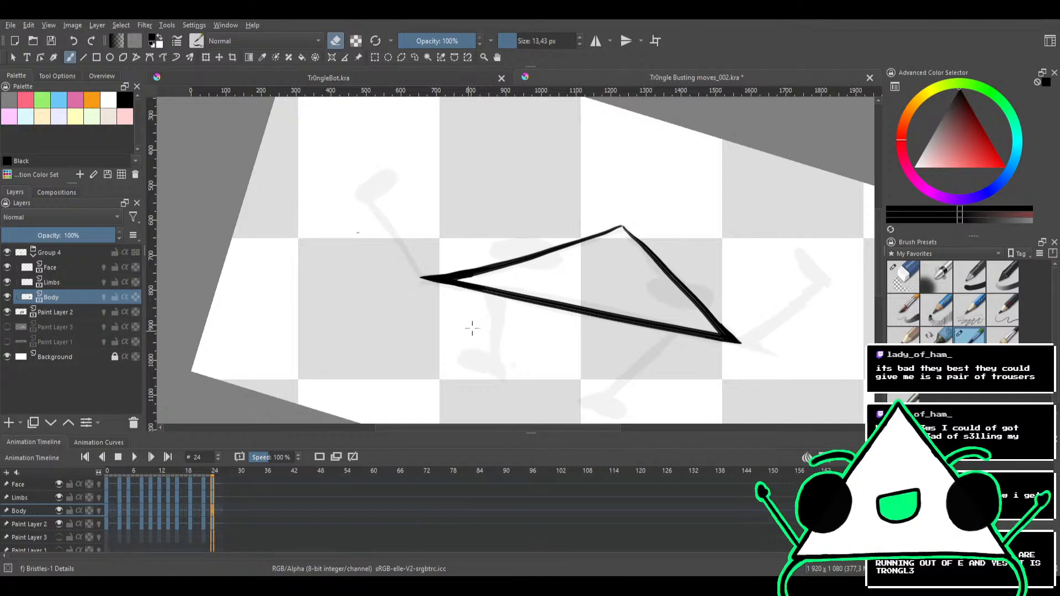
left_click_drag(476, 321, 545, 284)
left_click_drag(545, 267, 515, 339)
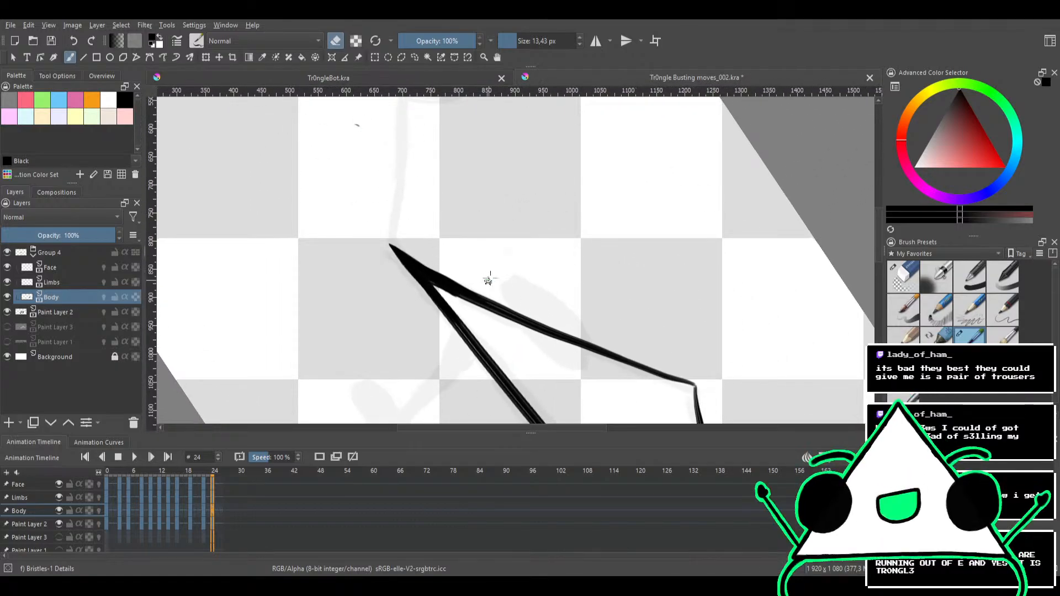
mouse_move(489, 279)
left_mouse_down()
mouse_move(541, 284)
mouse_move(563, 253)
mouse_move(543, 240)
left_mouse_up()
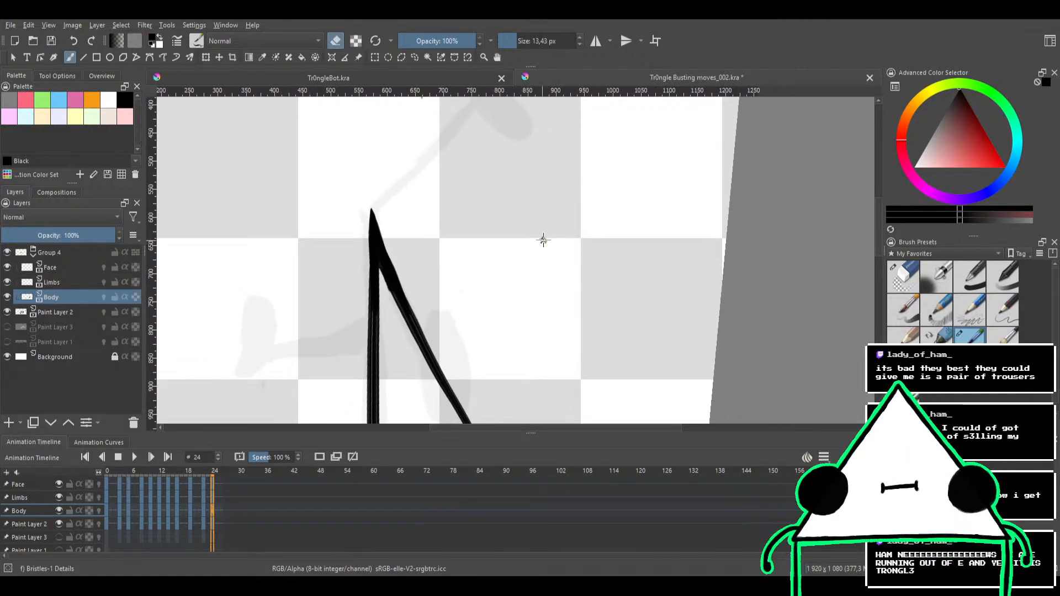
mouse_move(513, 202)
left_mouse_down()
mouse_move(545, 266)
mouse_move(501, 293)
mouse_move(492, 270)
mouse_move(464, 300)
left_mouse_up()
Try to ink the raised arm from the body's left corner while still on the Body layer
key("e")
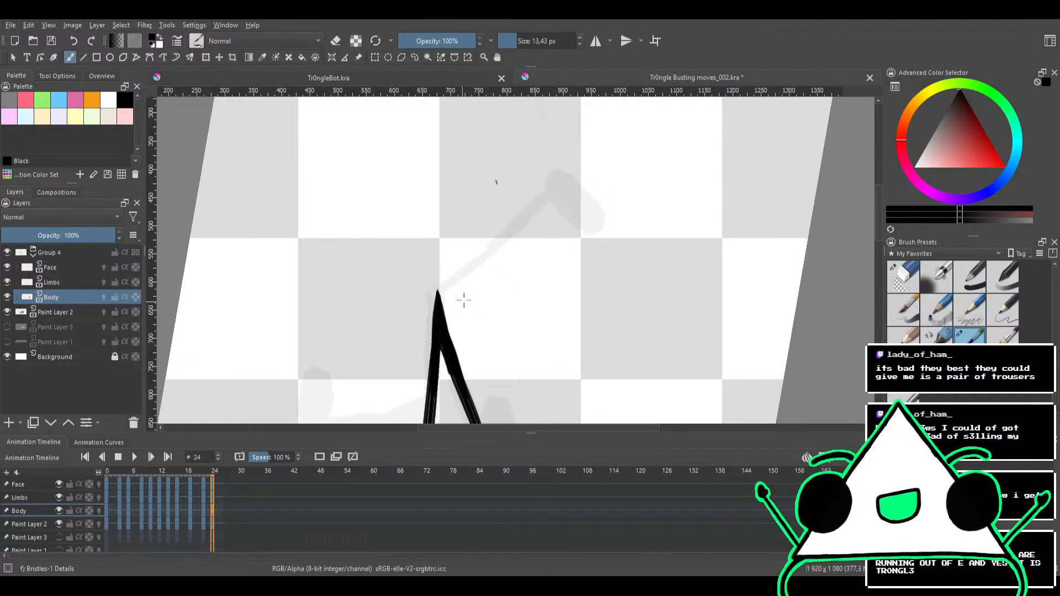
scroll(476, 296, "up", 1)
left_click_drag(502, 261, 458, 298)
key("e")
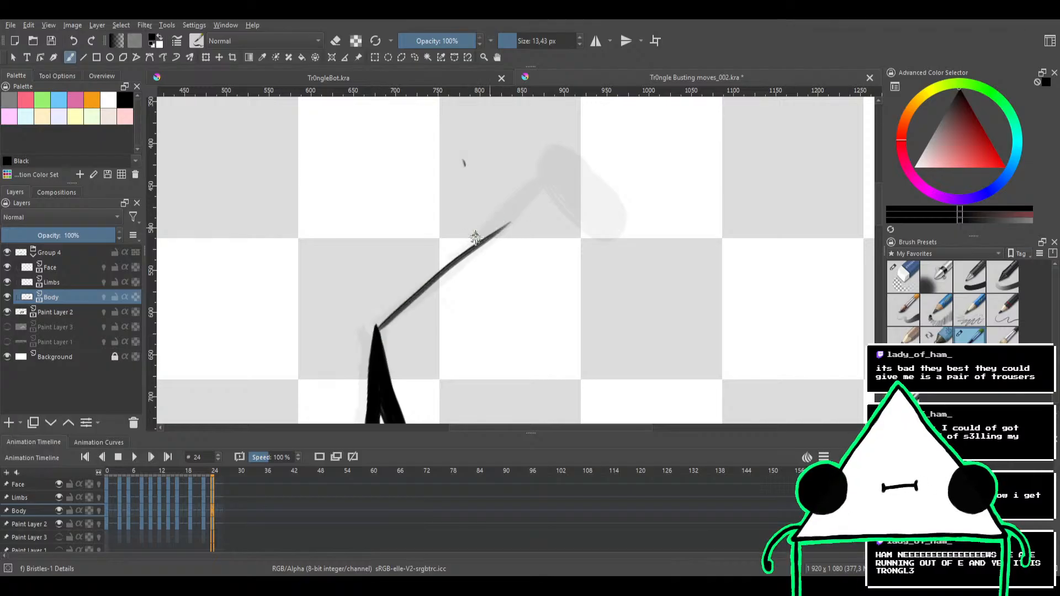
Erase the stray speck beside the arm sketch and ink the raised left arm on the Limbs layer with a 16.98 px brush
scroll(478, 263, "down", 2)
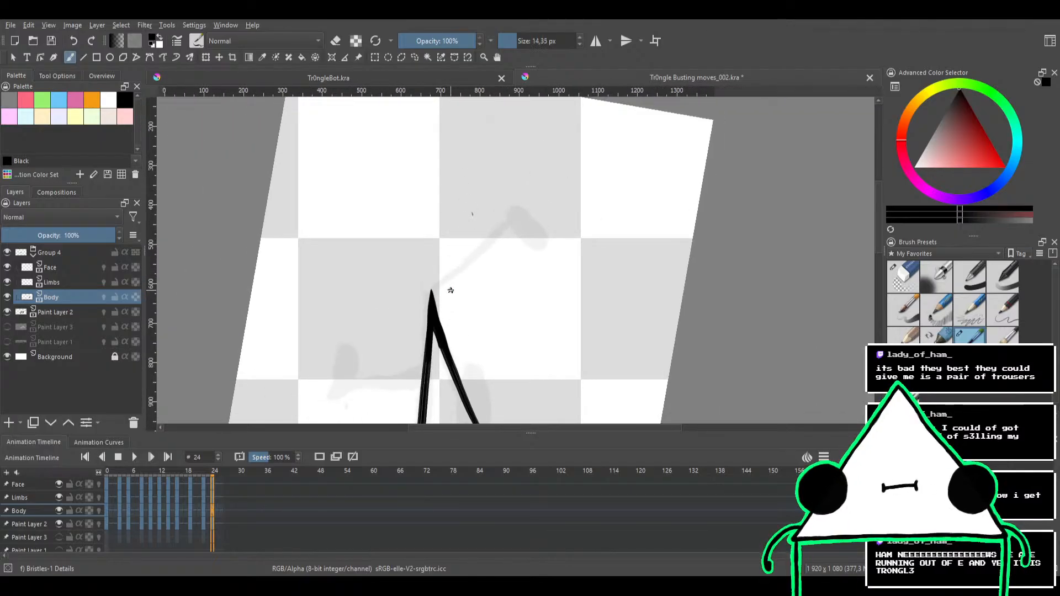
key("e")
scroll(456, 279, "up", 1)
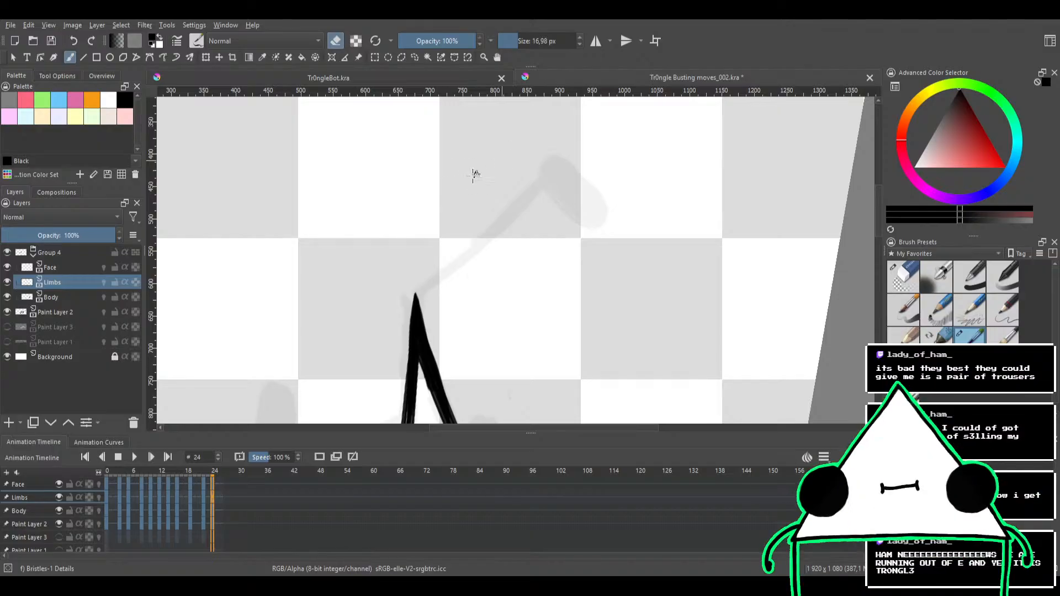
left_click_drag(476, 213, 429, 239)
key("e")
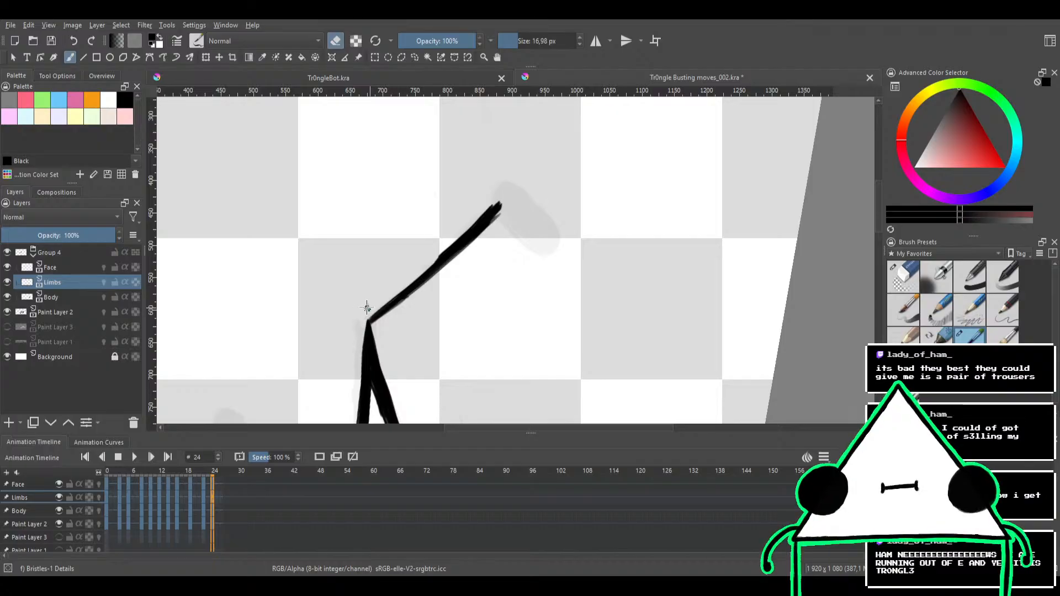
Trim the raised arm's uneven edges and reinforce its line where it joins the body's left corner
left_click_drag(405, 261, 402, 315)
left_click_drag(400, 235, 372, 246)
left_click_drag(413, 301, 417, 192)
left_click_drag(399, 213, 428, 280)
key("e")
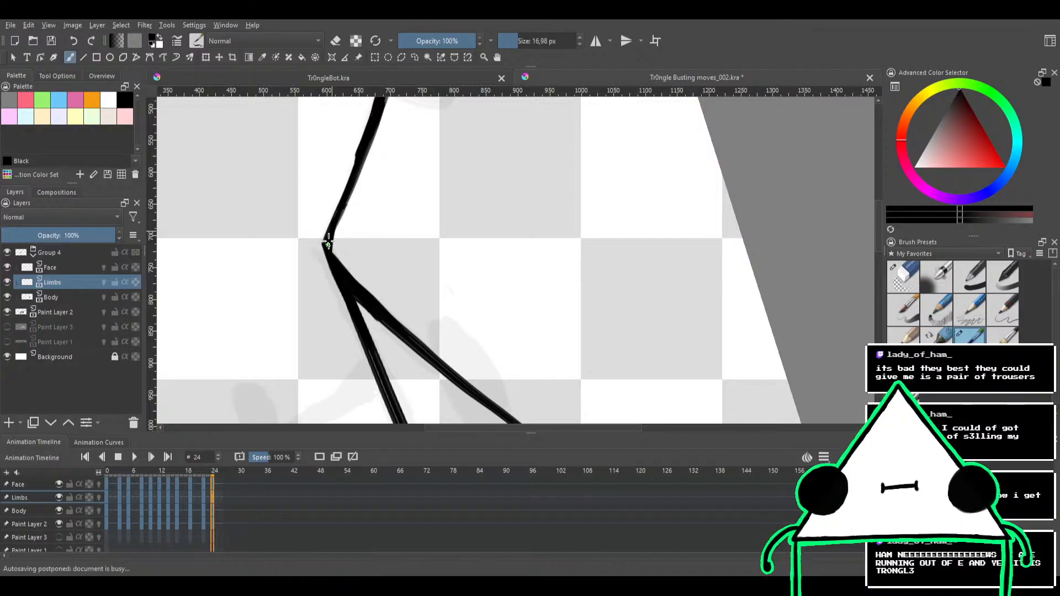
left_click_drag(352, 179, 330, 286)
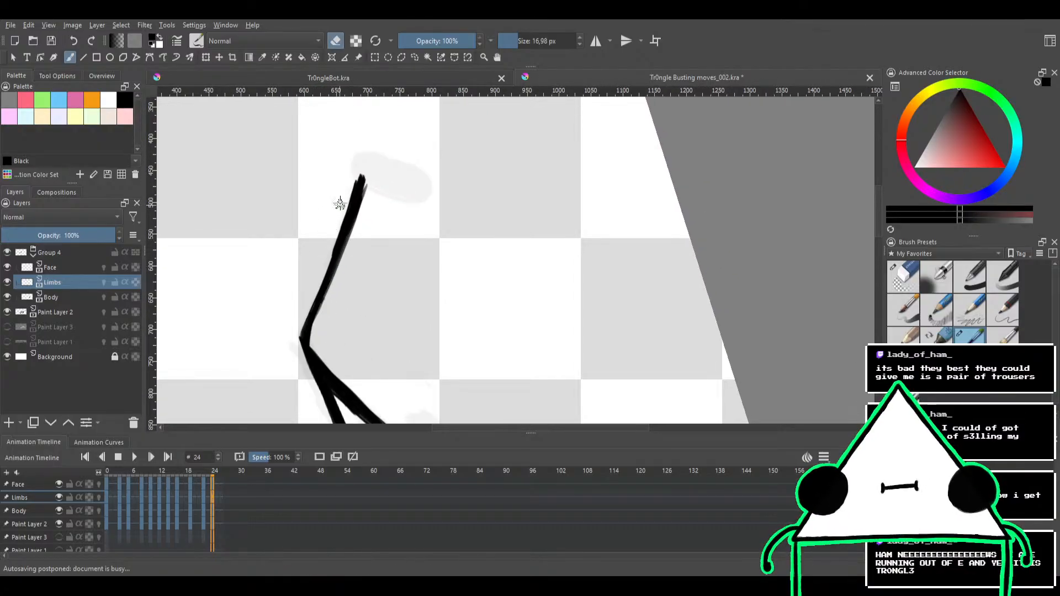
Ink the upper edge of the raised arm's hand over the sketch, undoing and redrawing the outline strokes
mouse_move(340, 205)
left_mouse_down()
mouse_move(371, 222)
mouse_move(353, 196)
mouse_move(359, 283)
mouse_move(415, 223)
left_mouse_up()
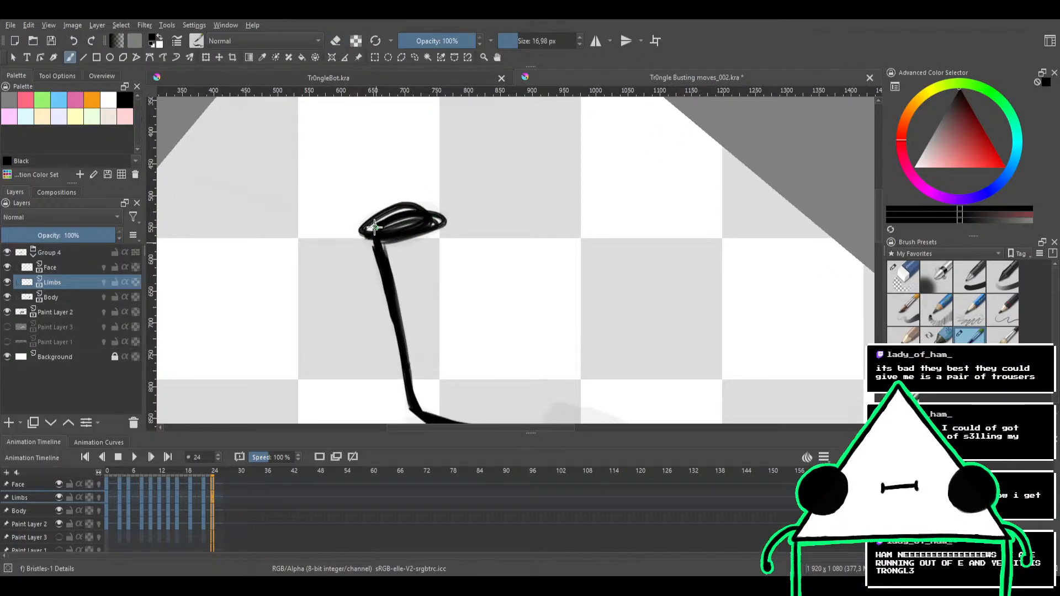
left_click_drag(406, 238, 453, 205)
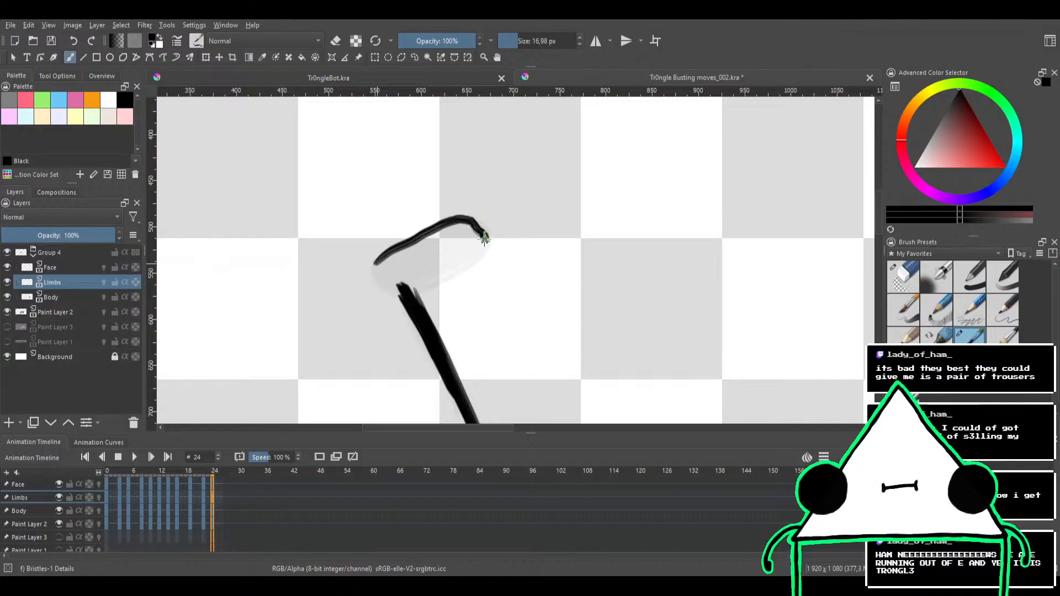
left_click_drag(485, 239, 466, 262)
key("ctrl+z")
left_click_drag(376, 261, 449, 222)
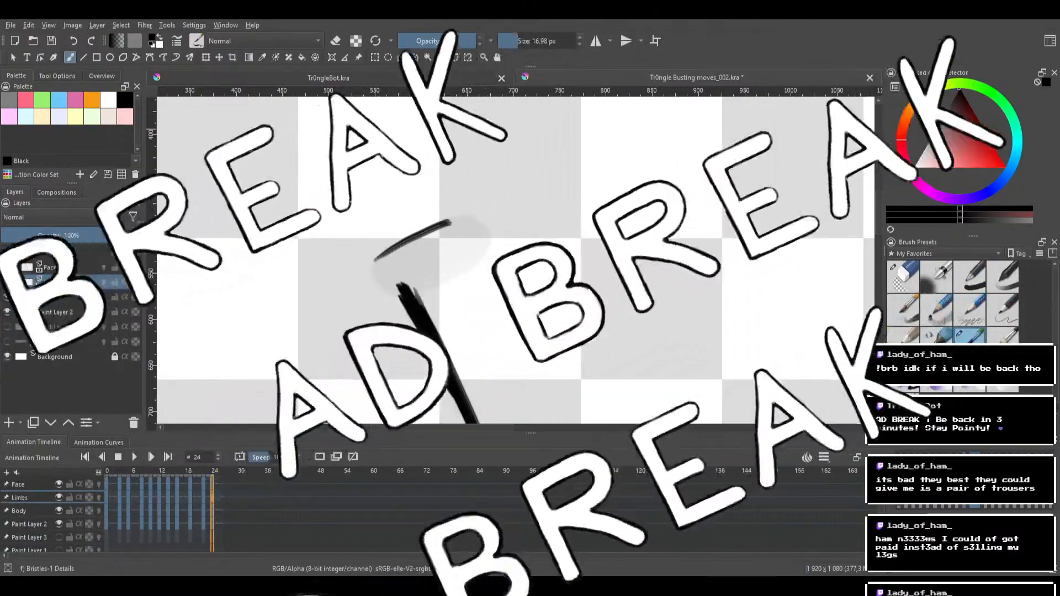
Handwrite "what could it h" in the blank area above the hand
mouse_move(289, 137)
left_mouse_down()
mouse_move(300, 160)
mouse_move(324, 159)
mouse_move(340, 118)
mouse_move(337, 160)
mouse_move(362, 158)
left_mouse_up()
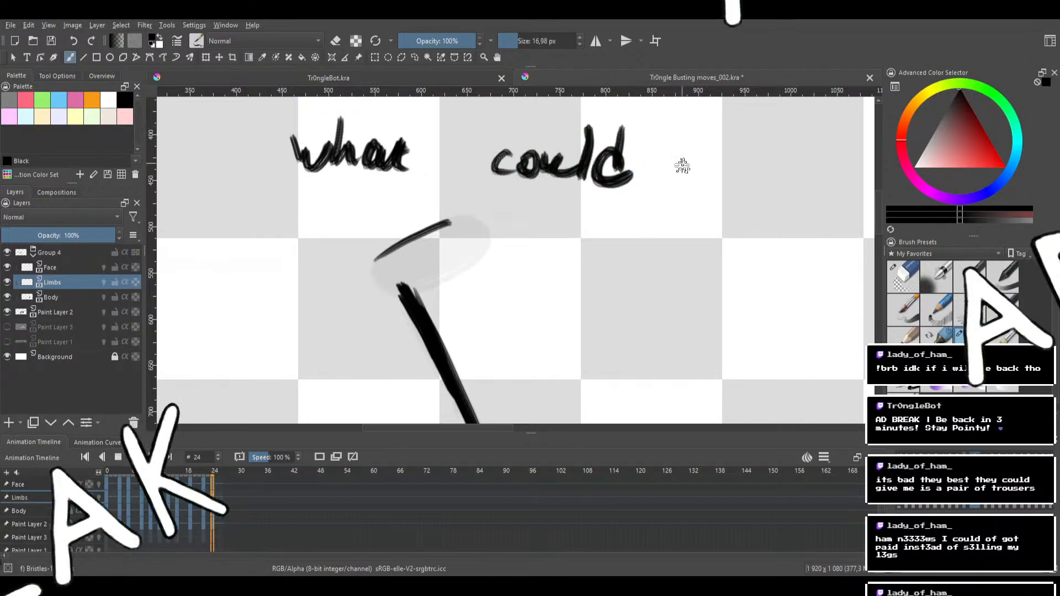
left_click_drag(691, 148, 696, 184)
left_click_drag(678, 169, 717, 166)
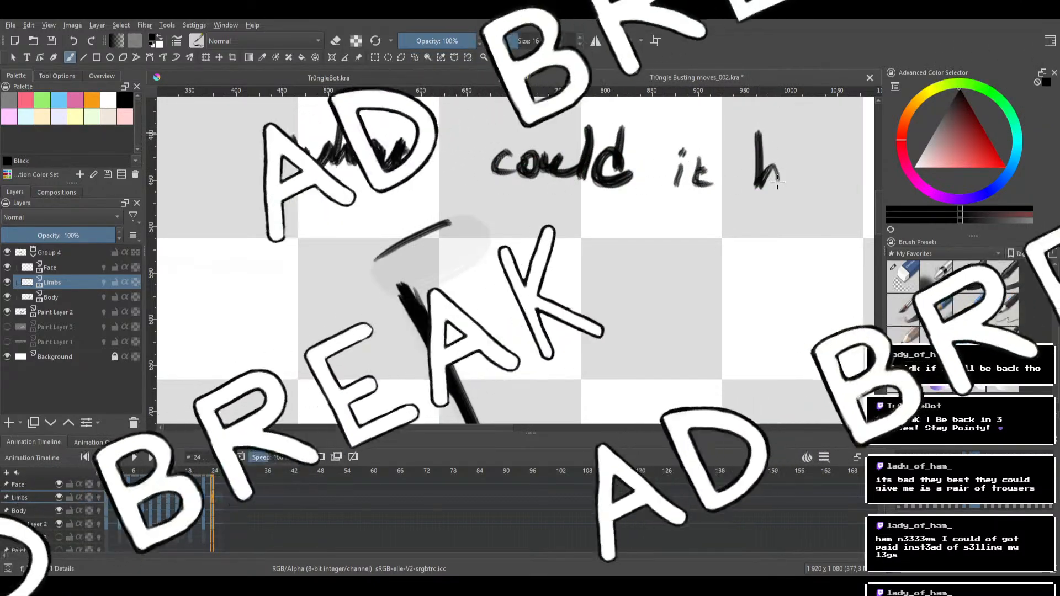
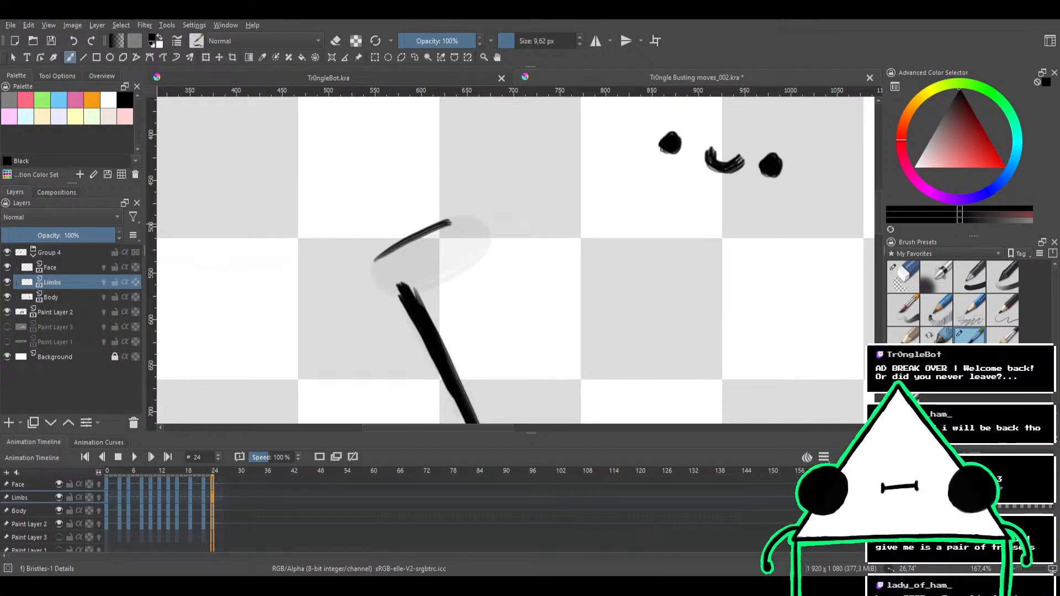
Erase the doodled eyes and smile beside the raised hand with the Eraser Circle brush, then return to the Bristles-1 Details brush
left_click(905, 282)
left_click_drag(764, 170, 793, 169)
left_click_drag(756, 192, 804, 192, "shift")
mouse_move(784, 175)
left_mouse_down()
mouse_move(743, 182)
mouse_move(705, 142)
left_mouse_up()
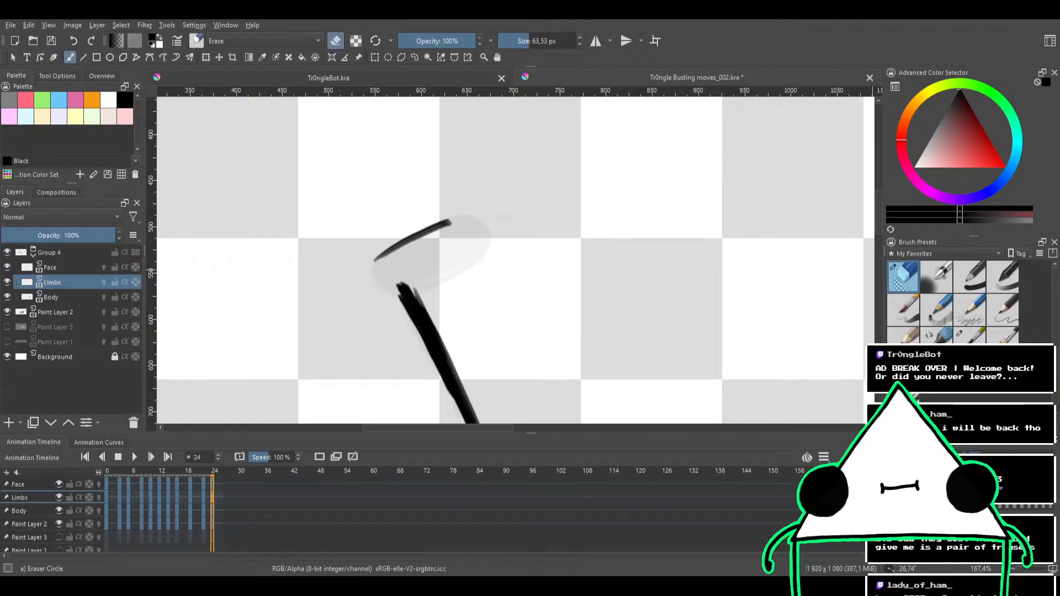
key("slash")
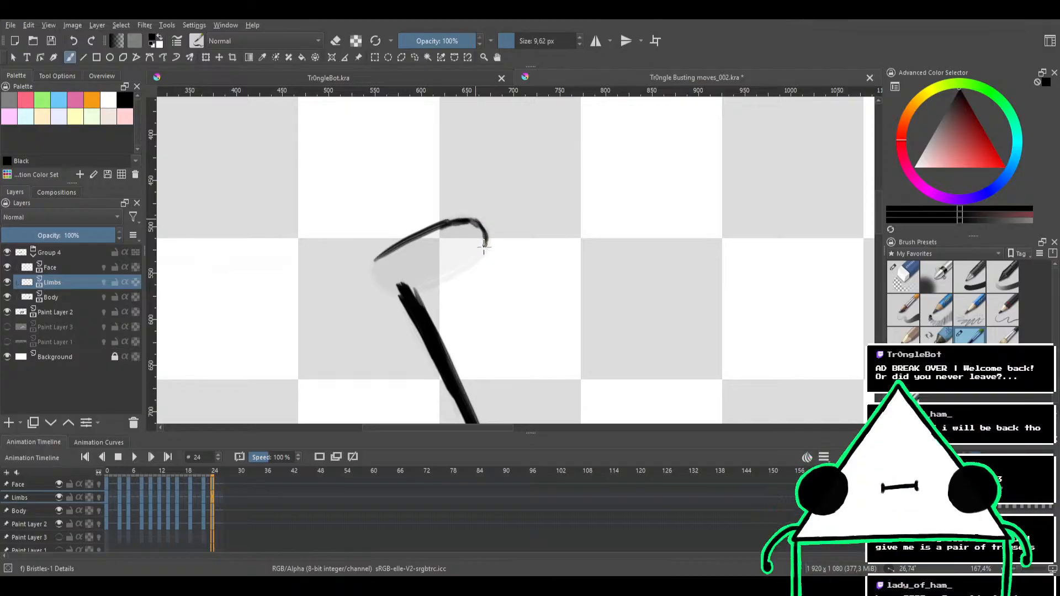
Outline the raised left hand's tip and lower edge, fill it solid black, and trim its rough edges
mouse_move(484, 244)
left_mouse_down()
mouse_move(419, 286)
mouse_move(469, 263)
mouse_move(415, 286)
left_mouse_up()
mouse_move(485, 253)
left_mouse_down()
mouse_move(419, 283)
mouse_move(471, 255)
mouse_move(480, 245)
mouse_move(424, 271)
mouse_move(480, 238)
mouse_move(460, 257)
mouse_move(403, 267)
mouse_move(450, 234)
mouse_move(476, 240)
mouse_move(453, 260)
mouse_move(438, 260)
mouse_move(467, 233)
mouse_move(478, 245)
mouse_move(451, 259)
mouse_move(427, 254)
mouse_move(471, 235)
mouse_move(433, 263)
mouse_move(396, 262)
mouse_move(440, 230)
mouse_move(461, 235)
mouse_move(402, 254)
mouse_move(440, 229)
mouse_move(457, 235)
mouse_move(386, 258)
mouse_move(428, 241)
mouse_move(434, 259)
mouse_move(393, 277)
mouse_move(390, 260)
mouse_move(406, 258)
mouse_move(406, 280)
mouse_move(377, 276)
mouse_move(395, 256)
mouse_move(417, 279)
mouse_move(389, 283)
mouse_move(397, 265)
mouse_move(409, 289)
mouse_move(384, 276)
left_mouse_up()
key("ctrl+z")
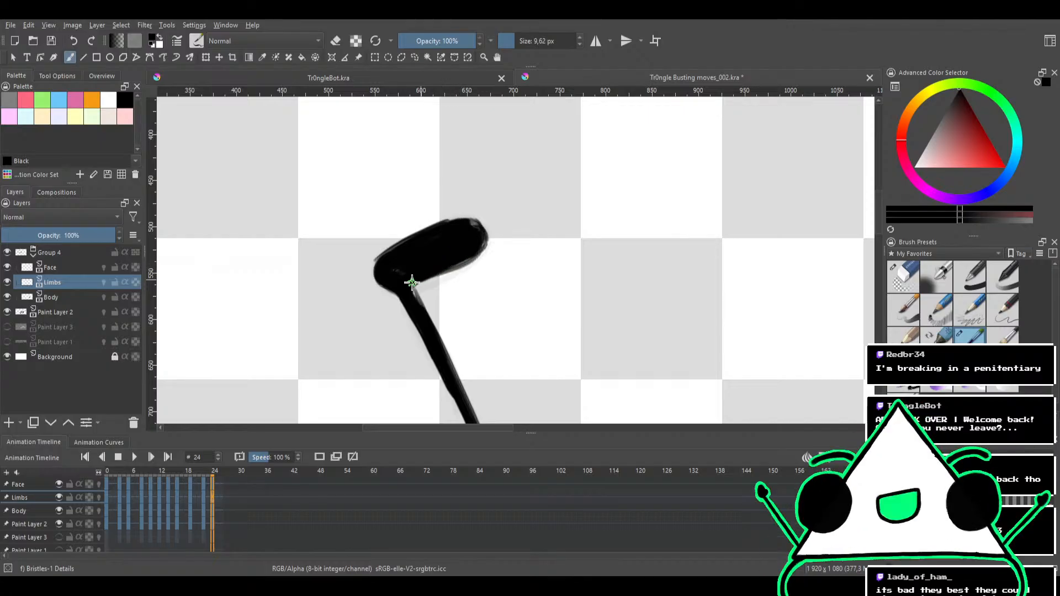
mouse_move(451, 270)
left_mouse_down()
mouse_move(409, 291)
mouse_move(470, 255)
left_mouse_up()
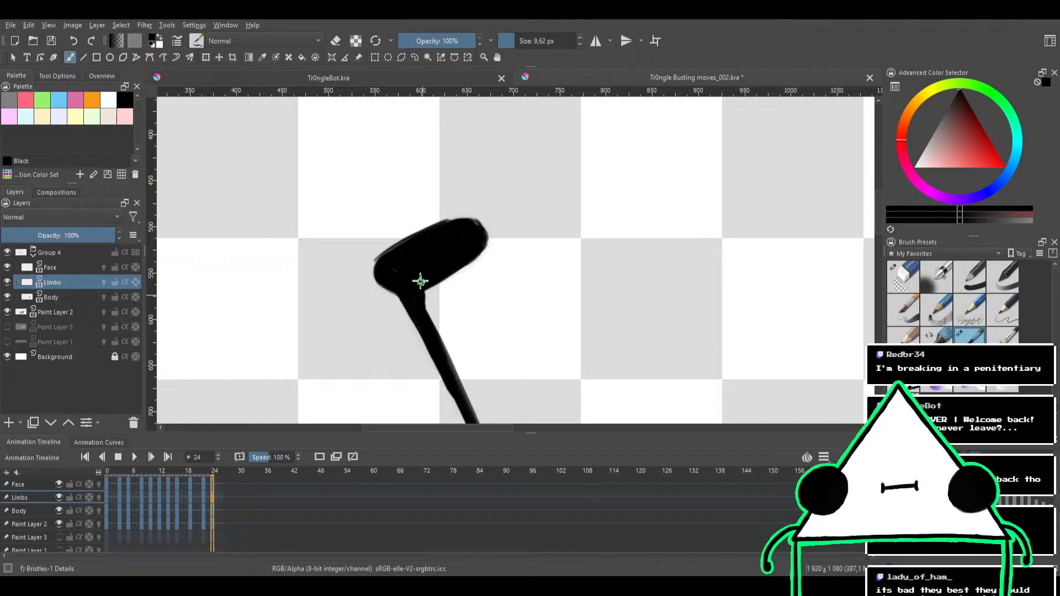
key("ctrl+z")
key("e")
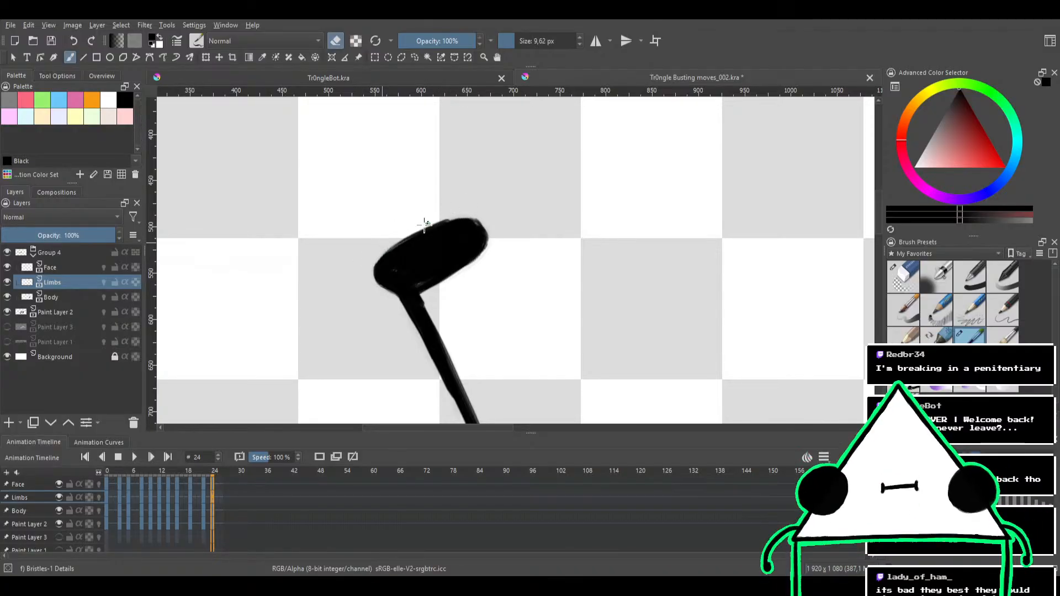
key("e")
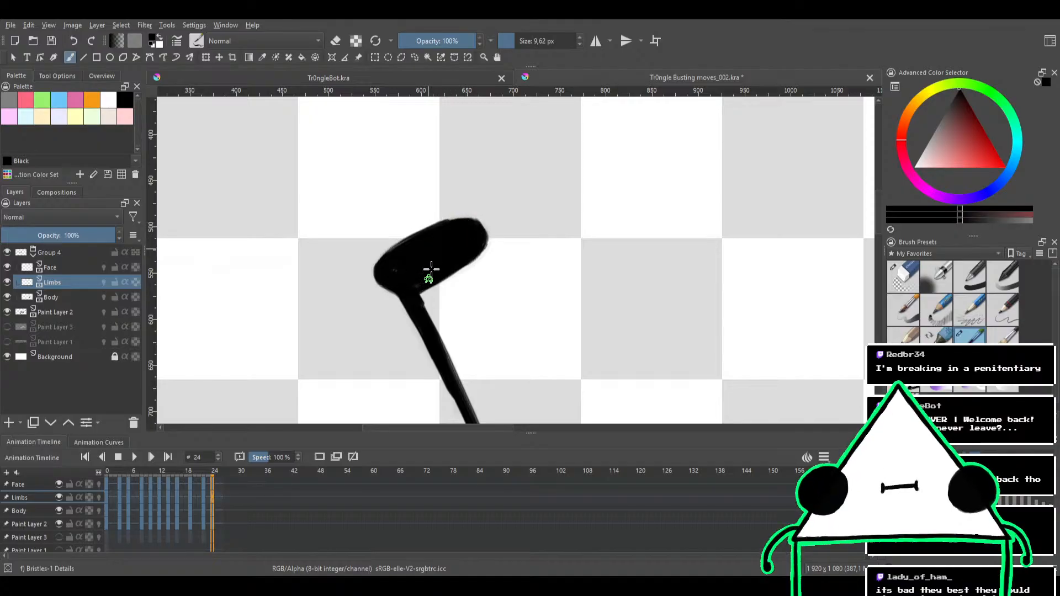
left_click_drag(419, 239, 393, 320)
left_click_drag(541, 292, 431, 243)
left_click_drag(488, 279, 517, 220)
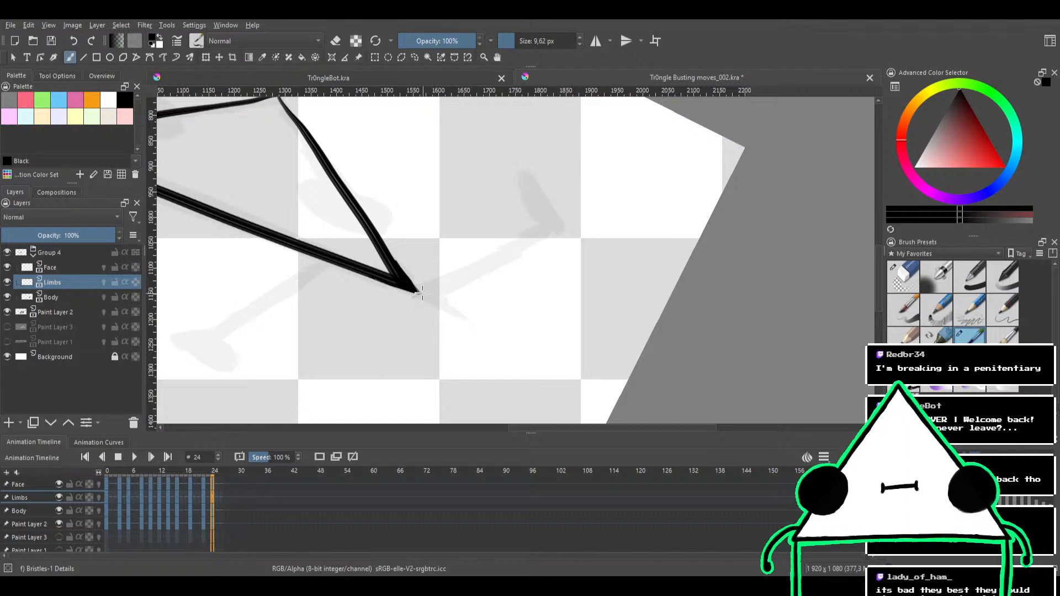
left_click_drag(426, 292, 539, 236)
key("ctrl+z")
left_click_drag(438, 285, 549, 230)
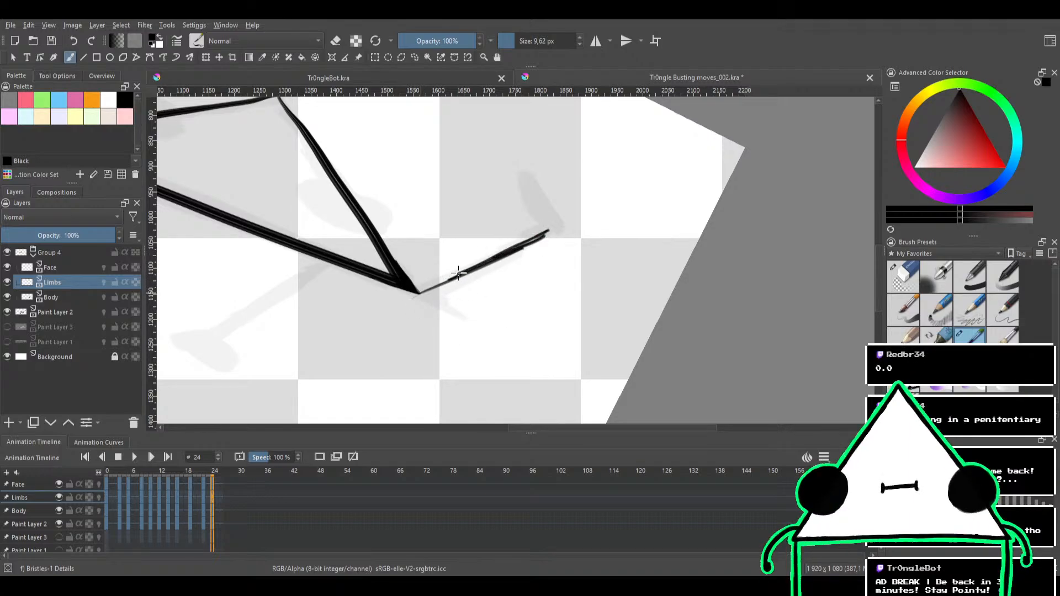
mouse_move(461, 273)
left_mouse_down()
mouse_move(494, 257)
mouse_move(424, 292)
mouse_move(549, 225)
left_mouse_up()
left_click_drag(489, 256, 549, 226)
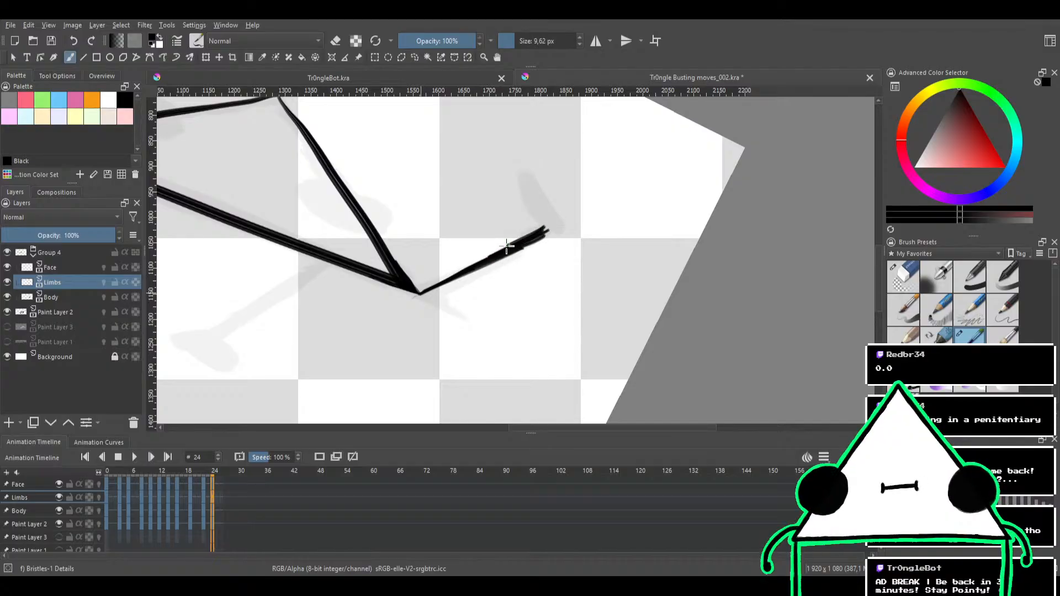
key("ctrl+z")
key("ctrl+z")
key("ctrl+z")
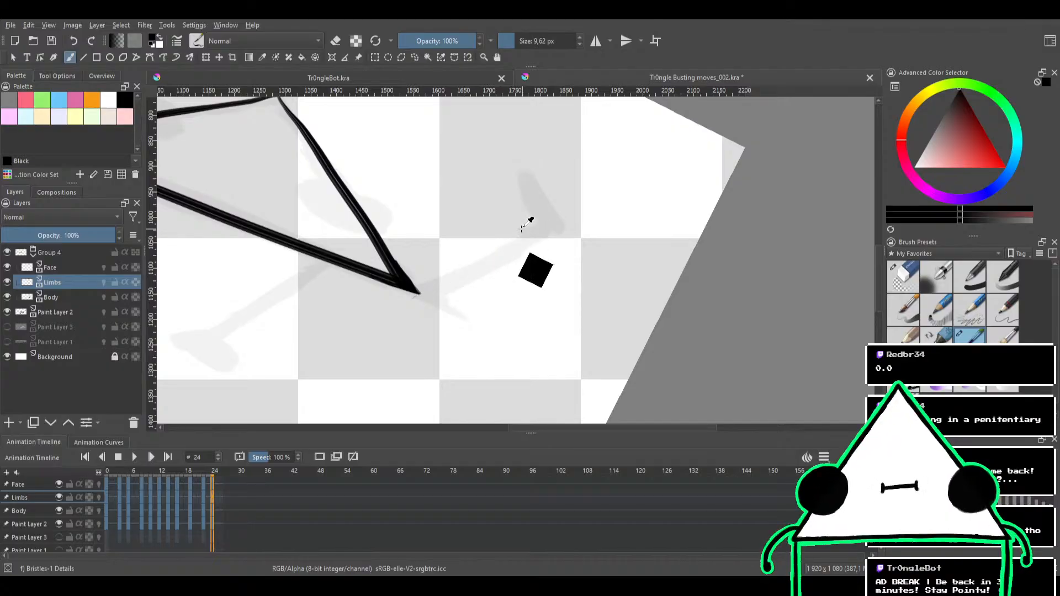
mouse_move(520, 257)
left_mouse_down()
mouse_move(549, 293)
mouse_move(556, 277)
left_mouse_up()
mouse_move(553, 257)
left_mouse_down()
mouse_move(540, 244)
mouse_move(547, 253)
left_mouse_up()
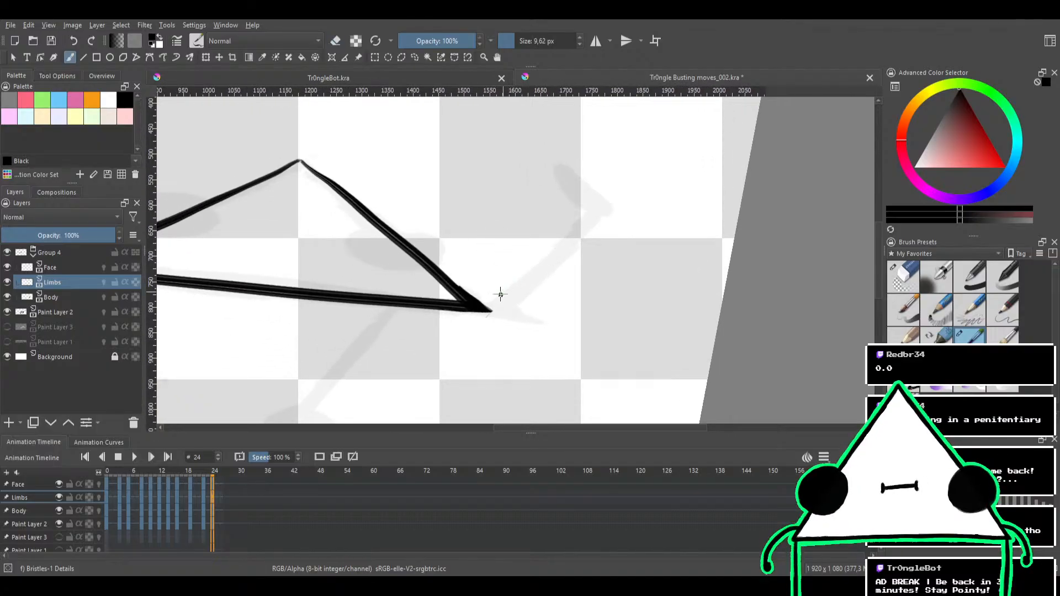
left_click_drag(486, 311, 576, 234)
key("ctrl+z")
left_click_drag(525, 265, 535, 263)
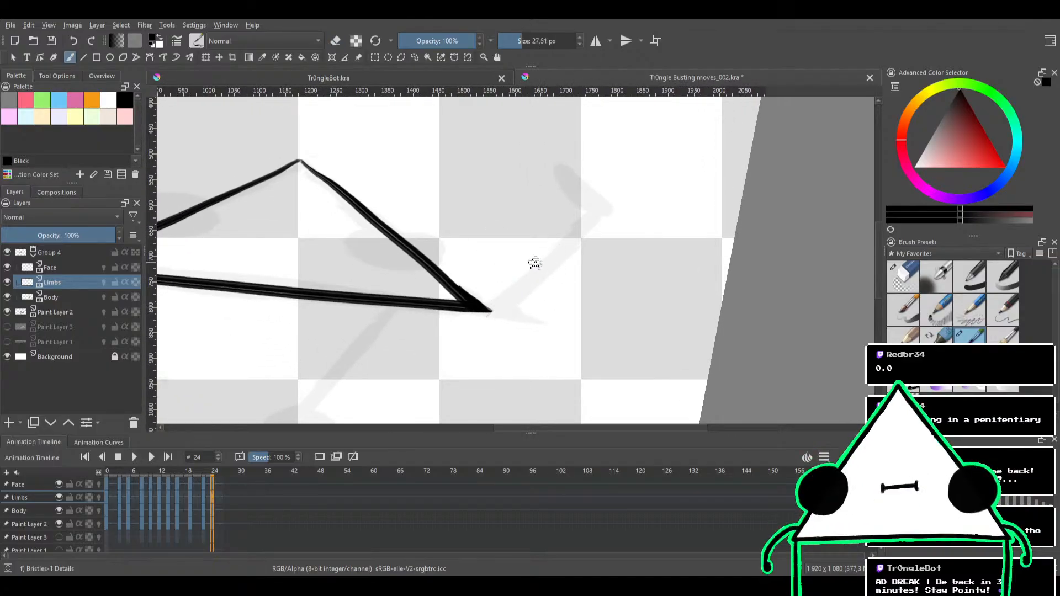
left_click_drag(488, 310, 588, 217)
key("ctrl+z")
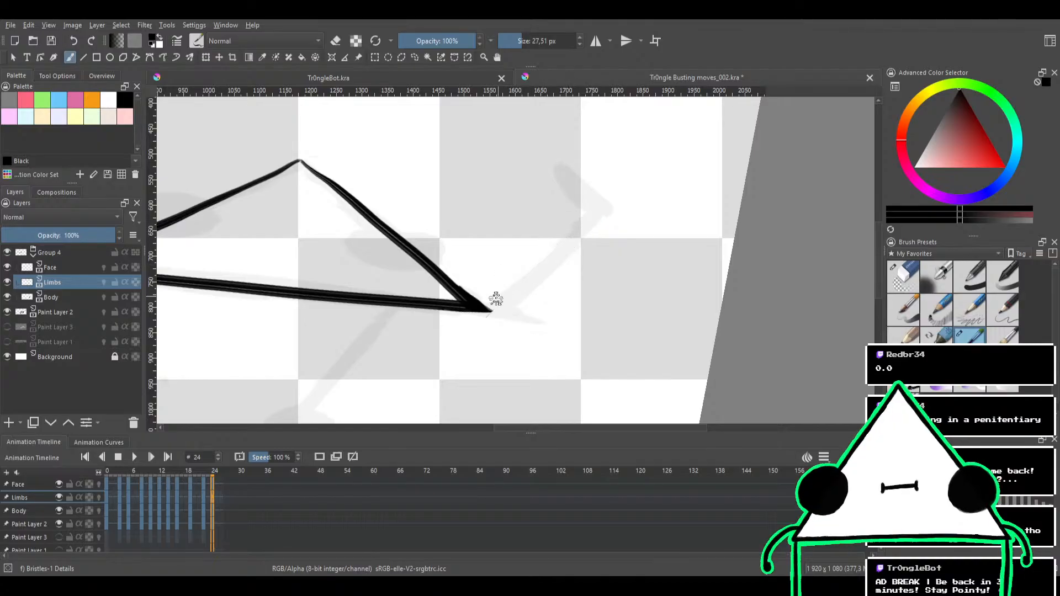
left_click_drag(489, 310, 578, 226)
key("ctrl+z")
left_click_drag(488, 310, 591, 216)
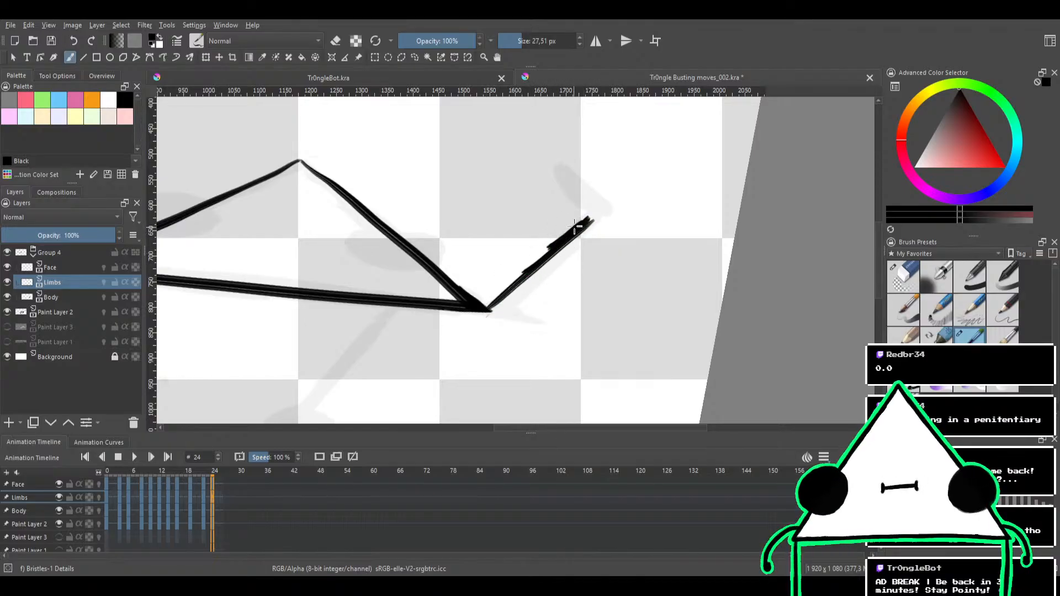
key("ctrl+z")
left_click_drag(488, 310, 590, 210)
key("ctrl+z")
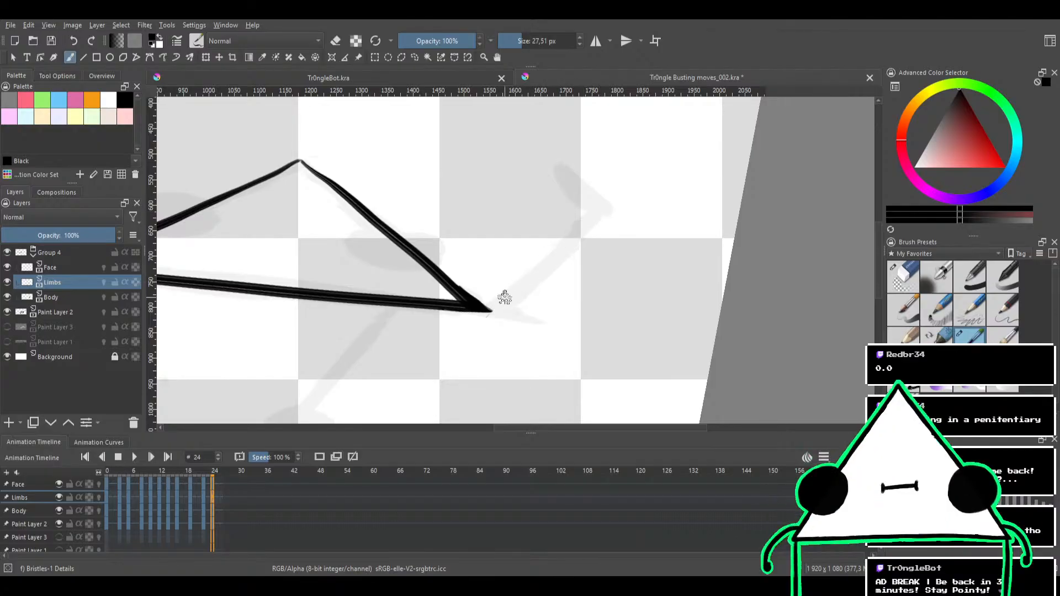
left_click_drag(489, 310, 565, 249)
key("ctrl+z")
left_click_drag(489, 311, 575, 238)
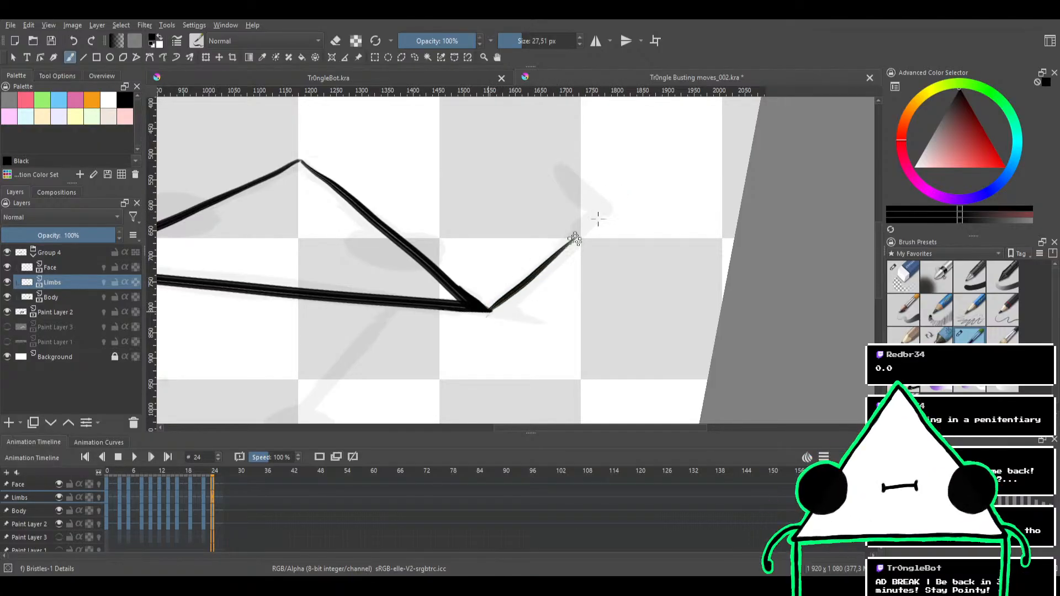
key("ctrl+z")
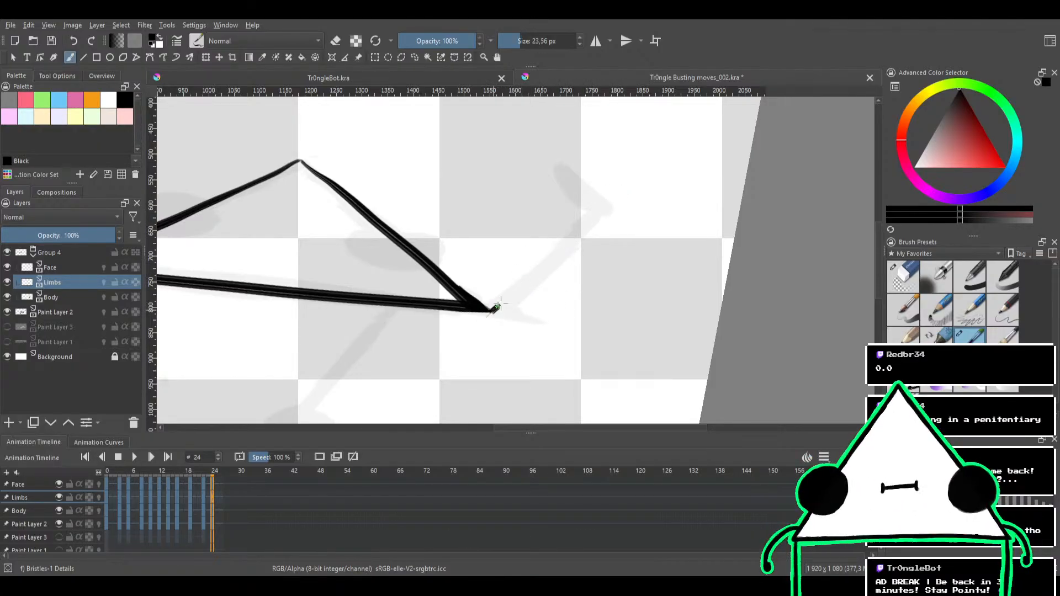
Ink the raised right arm from the body's right corner along the sketch with a 23.56 px brush, redrawing uneven strokes
left_click_drag(492, 310, 604, 209)
key("ctrl+z")
mouse_move(489, 310)
left_mouse_down()
mouse_move(596, 222)
mouse_move(555, 244)
mouse_move(575, 230)
mouse_move(491, 307)
left_mouse_up()
key("ctrl+z")
key("ctrl+z")
key("ctrl+z")
key("ctrl+z")
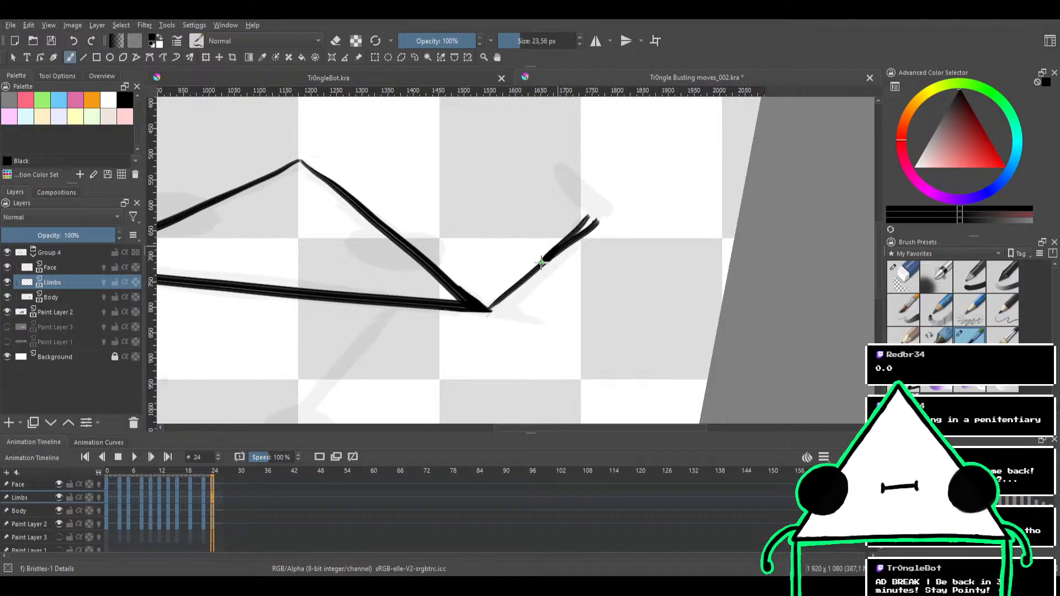
mouse_move(587, 231)
left_mouse_down()
mouse_move(605, 206)
mouse_move(574, 236)
left_mouse_up()
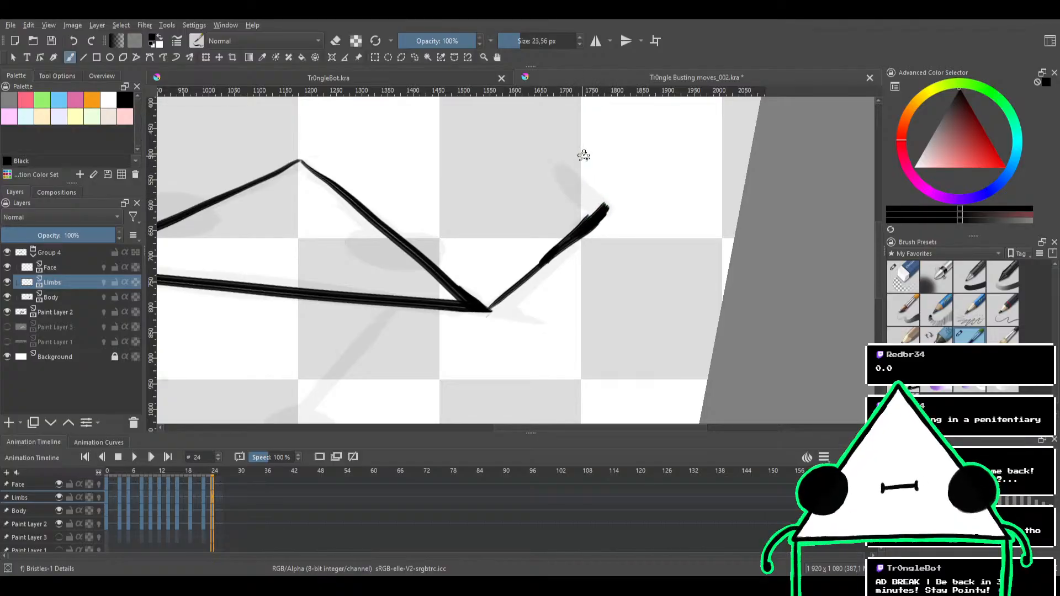
Outline the right arm's hand over the sketch and fill it solid black
mouse_move(584, 156)
left_mouse_down()
mouse_move(586, 269)
mouse_move(542, 293)
mouse_move(410, 237)
mouse_move(461, 237)
mouse_move(472, 205)
left_mouse_up()
mouse_move(444, 287)
left_mouse_down()
mouse_move(476, 249)
mouse_move(458, 267)
mouse_move(472, 240)
mouse_move(484, 241)
mouse_move(426, 273)
mouse_move(475, 238)
mouse_move(462, 261)
mouse_move(443, 261)
mouse_move(486, 234)
left_mouse_up()
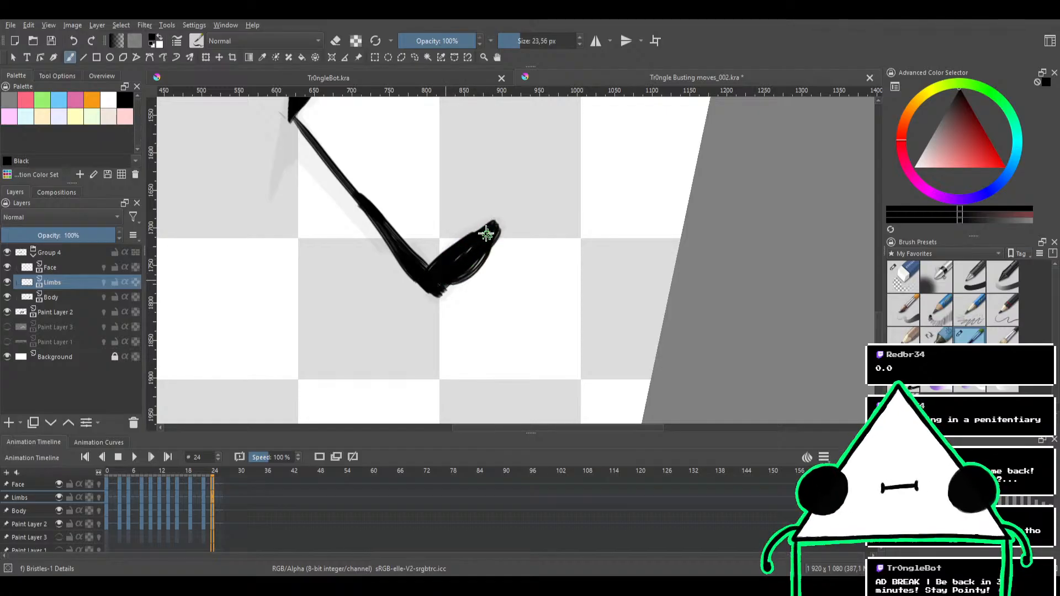
key("ctrl+z")
mouse_move(443, 284)
left_mouse_down()
mouse_move(481, 237)
mouse_move(446, 275)
mouse_move(472, 241)
mouse_move(478, 246)
mouse_move(439, 258)
mouse_move(492, 230)
mouse_move(437, 277)
mouse_move(480, 232)
mouse_move(485, 249)
mouse_move(459, 253)
mouse_move(499, 225)
mouse_move(446, 270)
mouse_move(469, 256)
left_mouse_up()
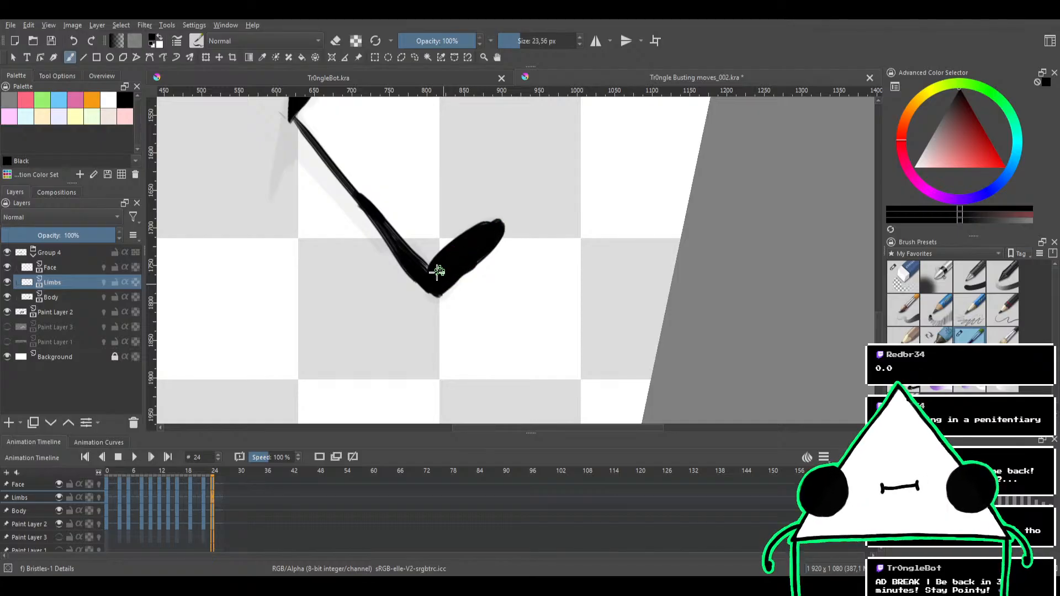
Smooth the right arm's line and trim its uneven edge near the hand
mouse_move(457, 214)
left_mouse_down()
mouse_move(478, 297)
mouse_move(551, 224)
mouse_move(512, 207)
mouse_move(419, 244)
left_mouse_up()
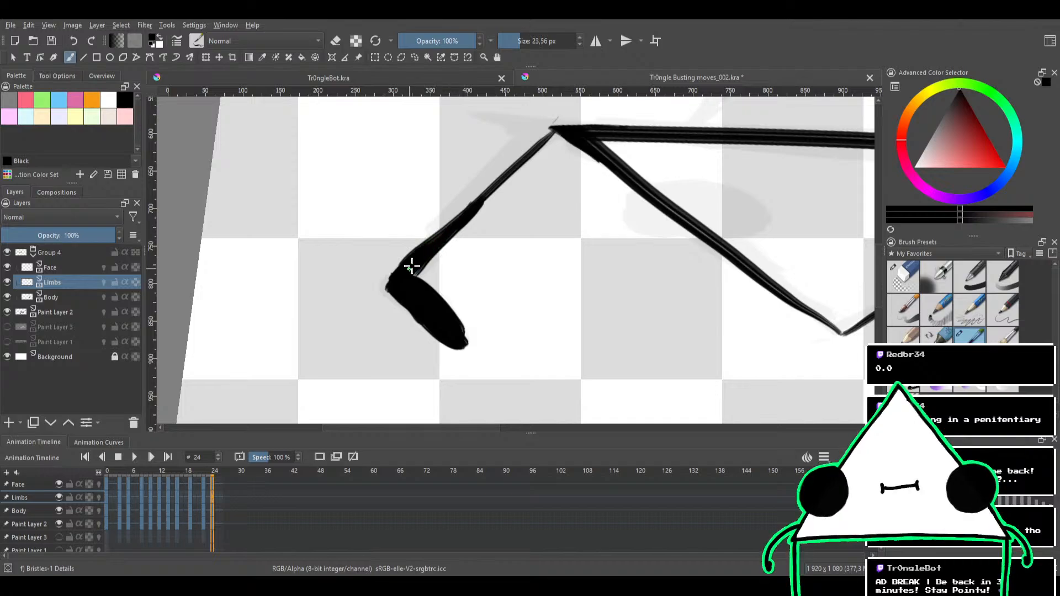
key("e")
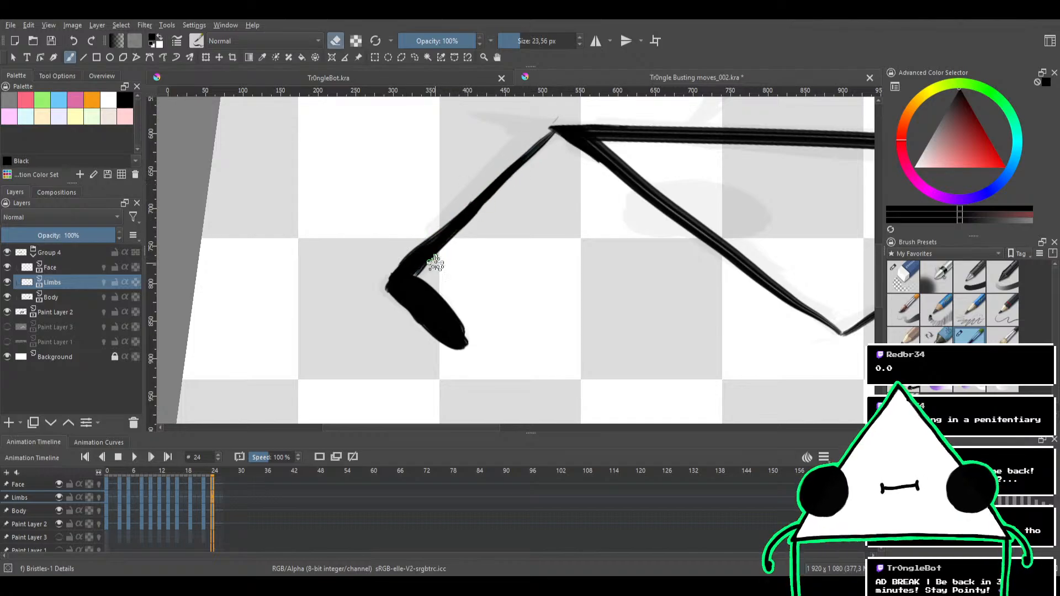
left_click_drag(476, 221, 452, 247)
mouse_move(388, 271)
left_mouse_down()
mouse_move(465, 196)
mouse_move(489, 216)
mouse_move(412, 216)
mouse_move(464, 334)
mouse_move(494, 326)
left_mouse_up()
left_click_drag(475, 277, 508, 221)
left_click_drag(539, 281, 590, 212)
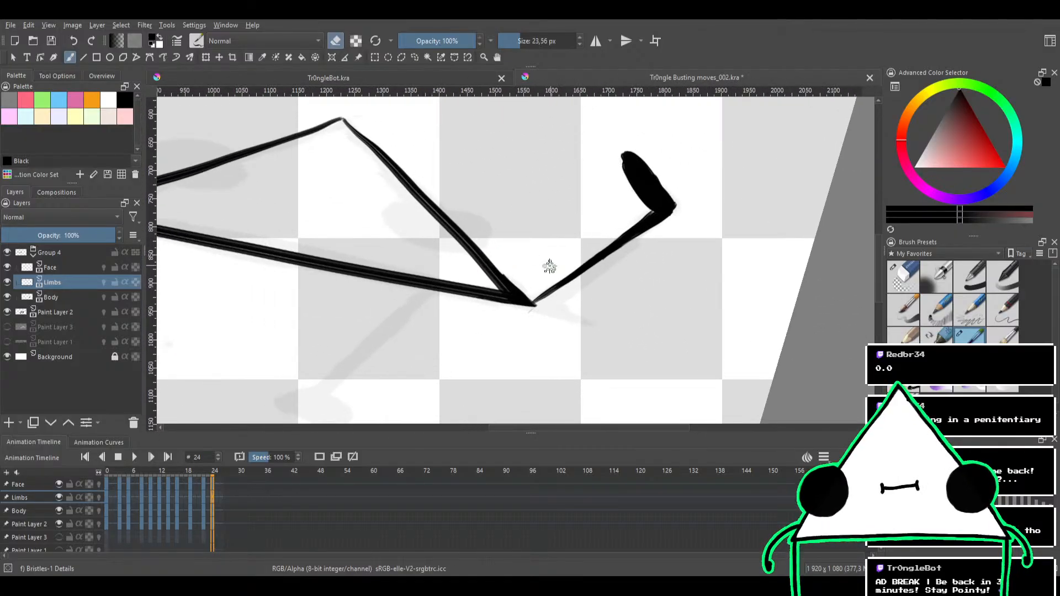
Reinforce and trim the right arm's line where it joins the body's right corner
key("e")
mouse_move(562, 288)
left_mouse_down()
mouse_move(538, 299)
mouse_move(579, 275)
left_mouse_up()
key("e")
left_click_drag(544, 302, 573, 282)
key("ctrl+z")
key("e")
left_click_drag(531, 318, 589, 275)
key("e")
Clean up the triangle outline's right side on the Body layer with the Eraser Circle brush
scroll(569, 209, "down", 5)
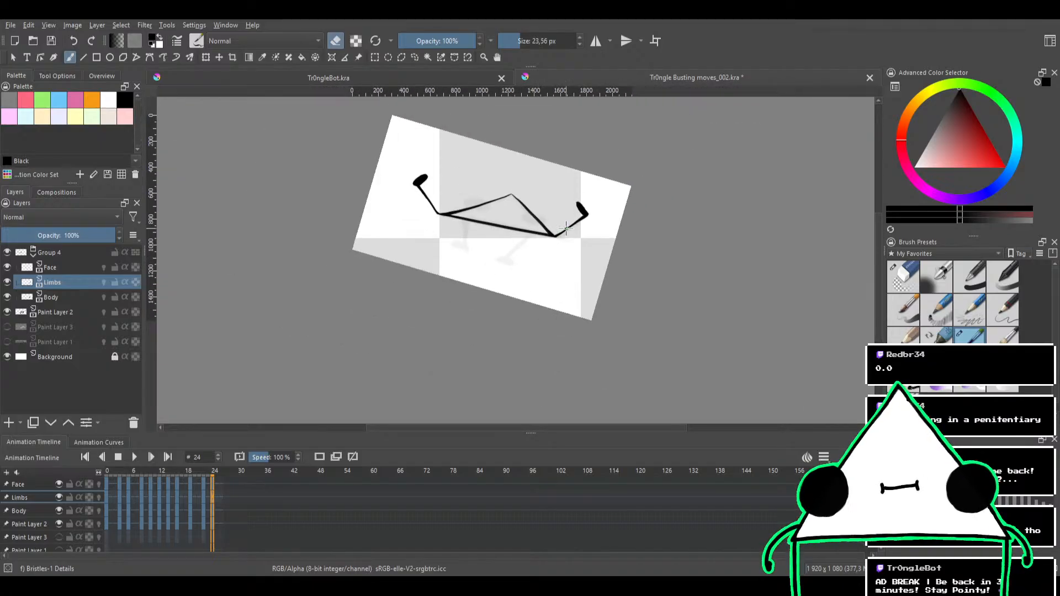
scroll(541, 292, "up", 5)
mouse_move(545, 258)
left_mouse_down()
mouse_move(554, 315)
mouse_move(533, 375)
left_mouse_up()
left_click_drag(565, 227, 589, 258, "shift")
left_click(82, 266)
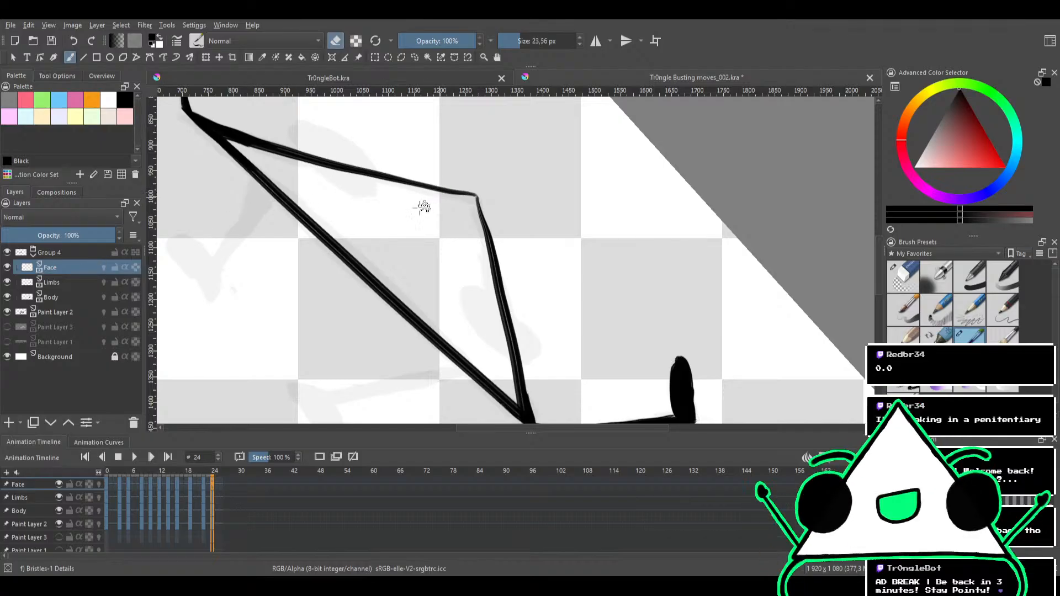
left_click(77, 297)
mouse_move(425, 208)
left_mouse_down("shift")
mouse_move(473, 273)
mouse_move(515, 239)
mouse_move(798, 172)
left_mouse_up("shift")
left_click(898, 284)
left_click_drag(508, 253, 595, 228, "shift")
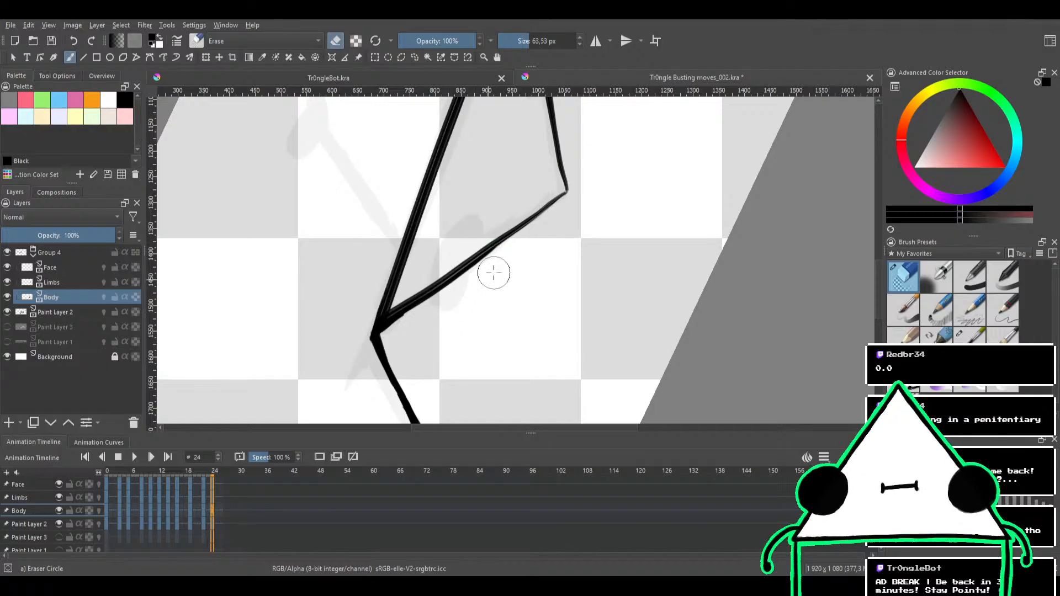
left_click_drag(567, 210, 572, 260)
left_click_drag(584, 206, 523, 245)
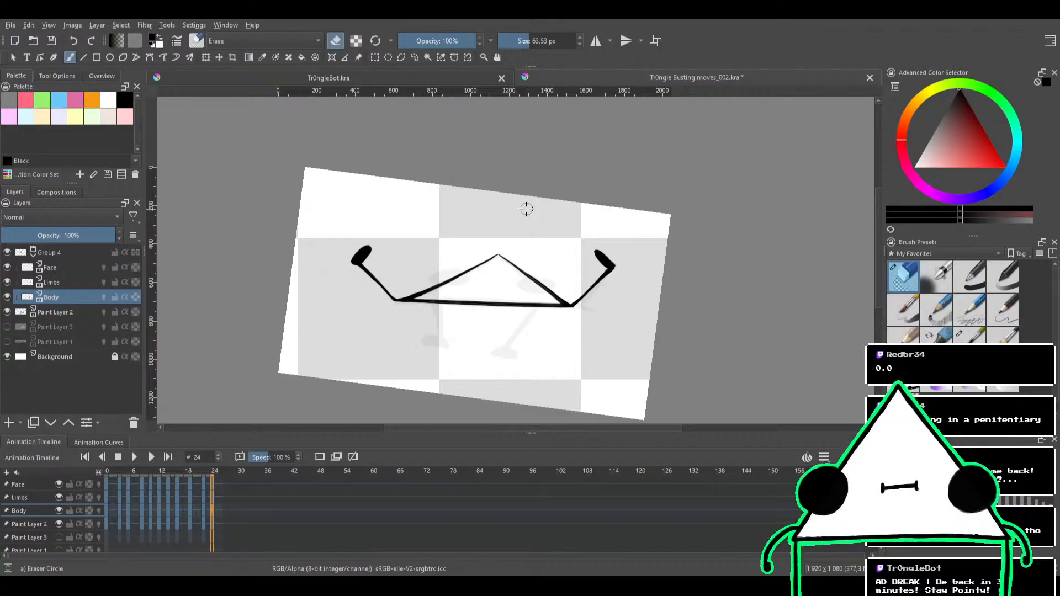
Ink the left leg on the Limbs layer down from the body's bottom edge with a 37.38 px Bristles-1 Details brush, redrawing uneven strokes
left_click(963, 338)
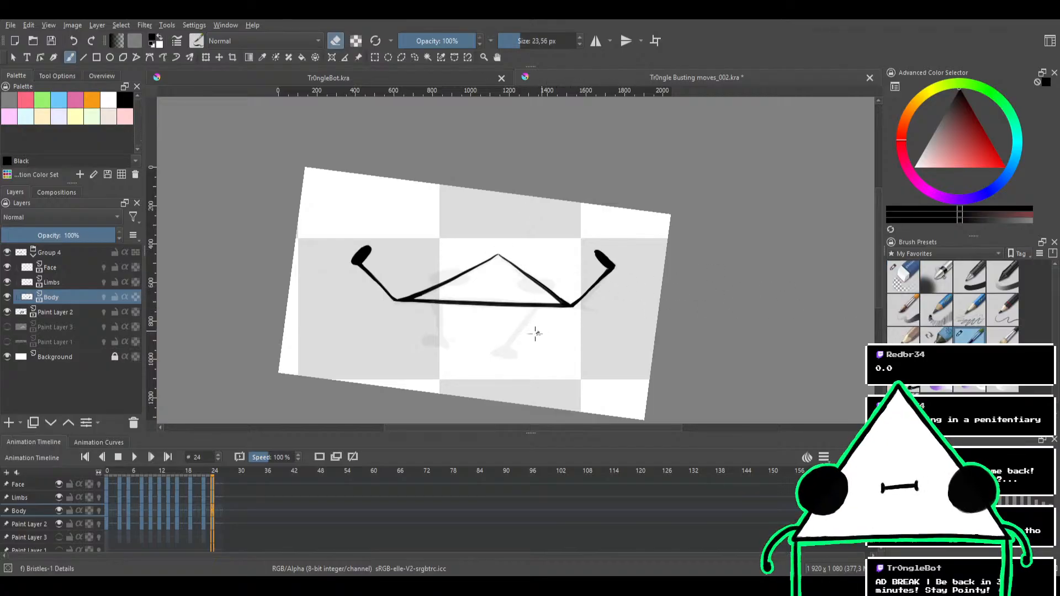
left_click_drag(493, 319, 545, 274)
left_click_drag(545, 275, 535, 256)
scroll(441, 242, "up", 4)
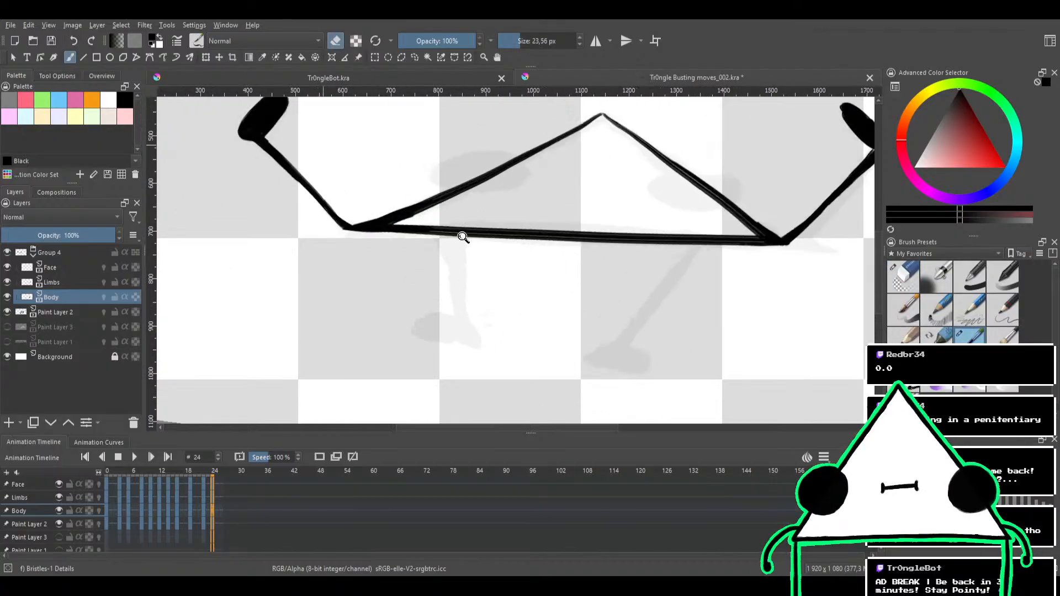
left_click(54, 281)
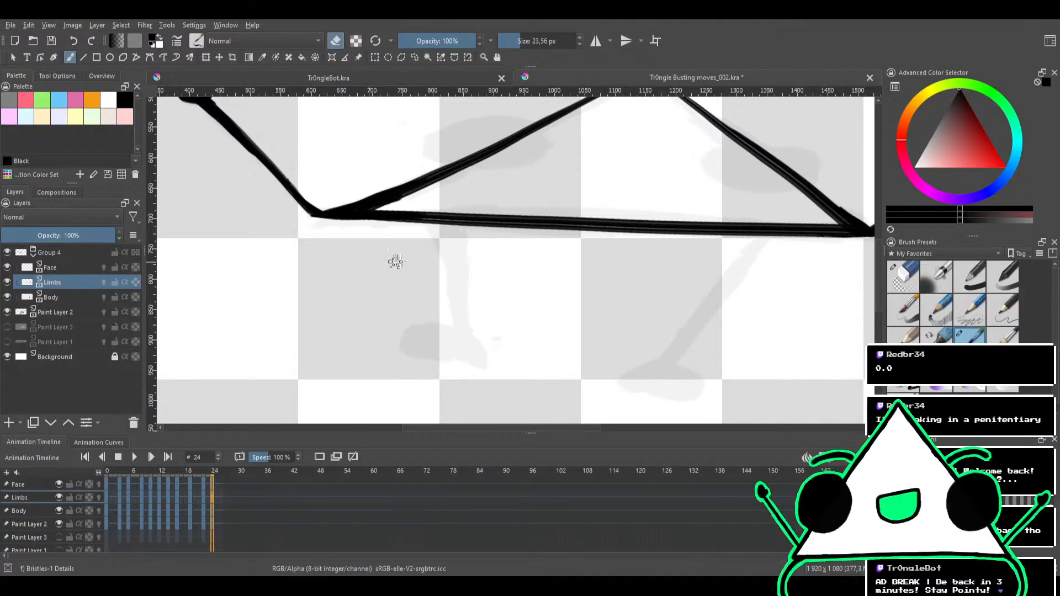
key("e")
mouse_move(437, 226)
left_mouse_down()
mouse_move(447, 343)
mouse_move(456, 348)
left_mouse_up()
key("ctrl+z")
left_click_drag(449, 230, 450, 343, "shift")
key("ctrl+z")
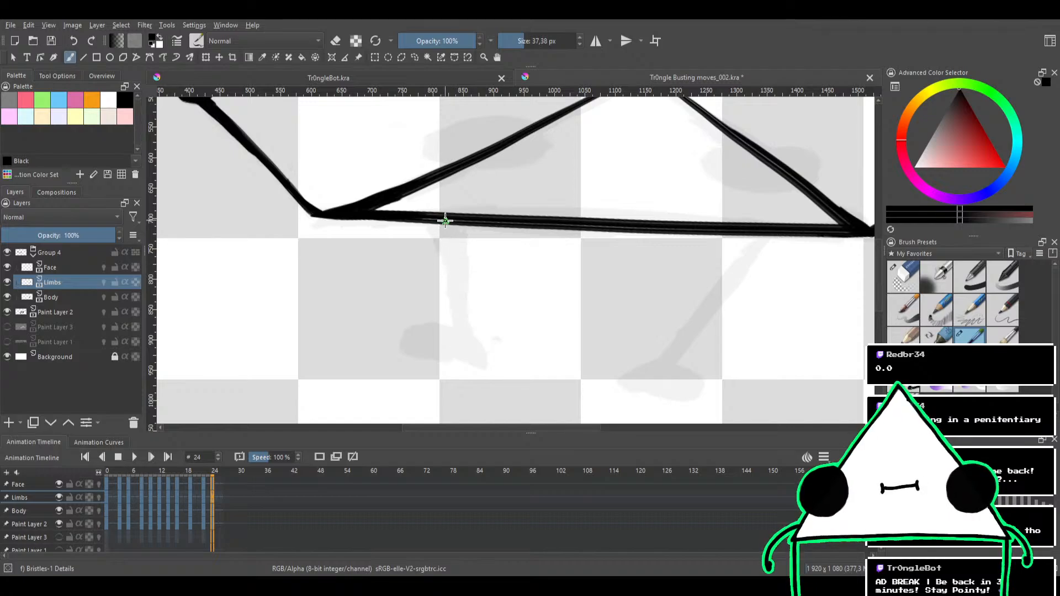
left_click_drag(442, 220, 465, 344)
key("ctrl+z")
left_click_drag(441, 220, 461, 332)
key("ctrl+z")
left_click_drag(445, 222, 459, 323)
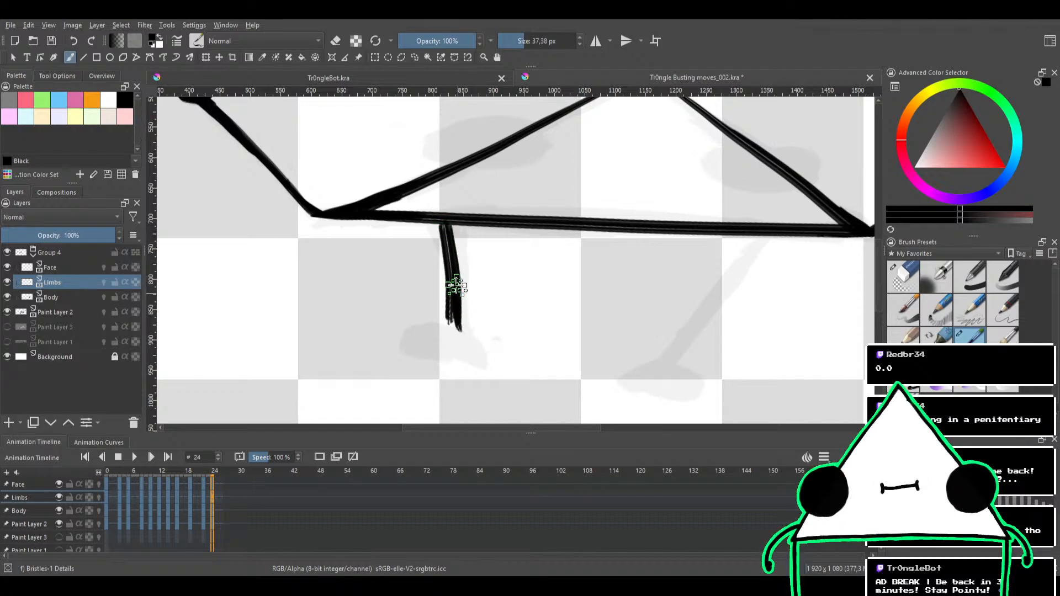
key("ctrl+z")
mouse_move(447, 232)
left_mouse_down()
mouse_move(464, 338)
mouse_move(462, 329)
left_mouse_up()
mouse_move(461, 244)
left_mouse_down()
mouse_move(451, 227)
mouse_move(436, 228)
mouse_move(460, 260)
left_mouse_up()
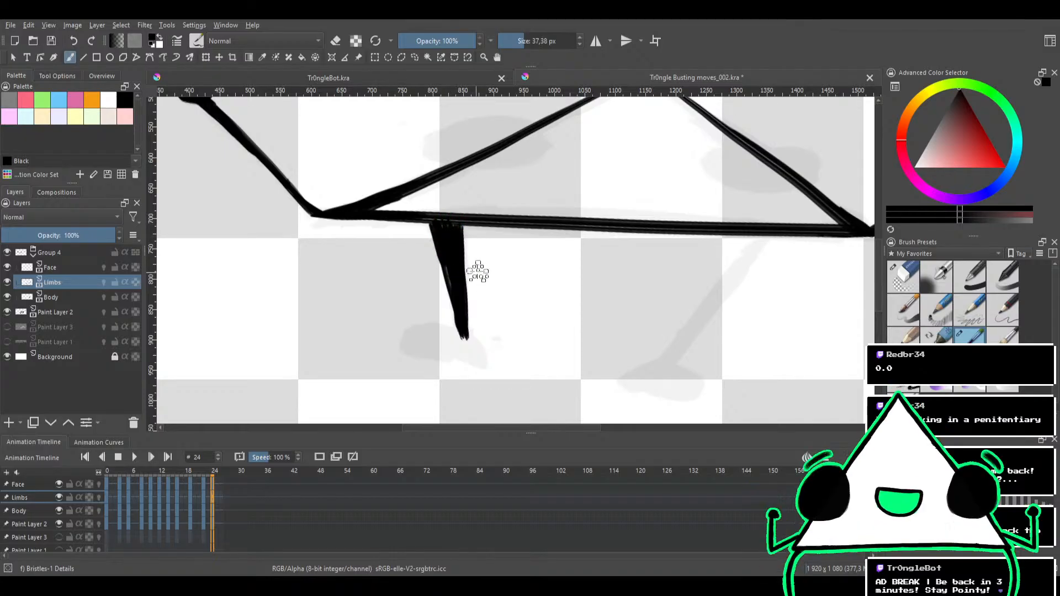
Ink the right leg on the Limbs layer, slanting down and inward from the body's bottom edge over the sketch, redrawing uneven strokes
left_click_drag(520, 238, 350, 231)
left_click_drag(597, 223, 550, 270)
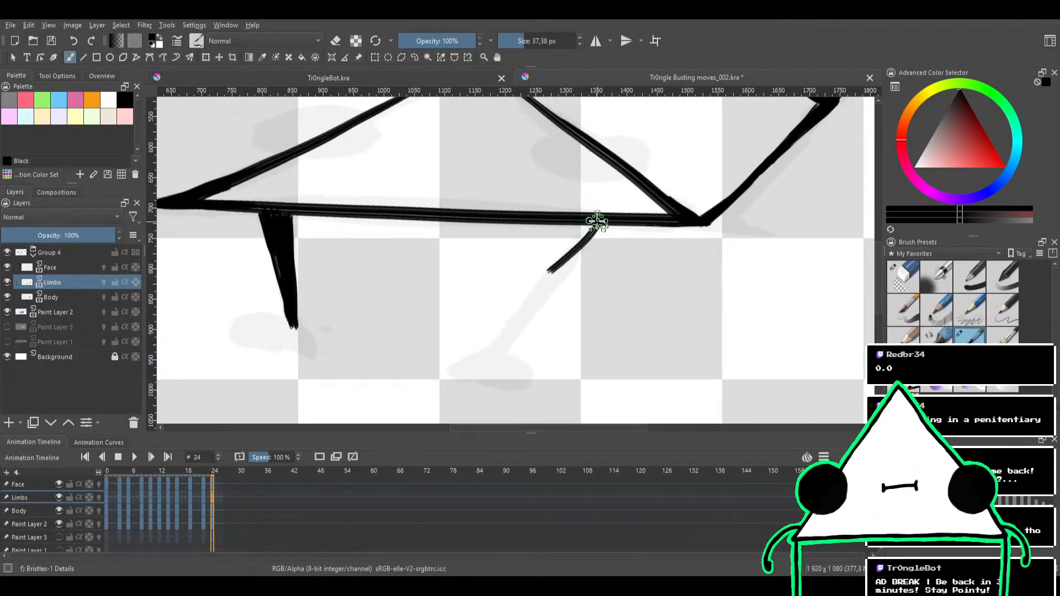
key("ctrl+z")
left_click_drag(598, 223, 527, 301)
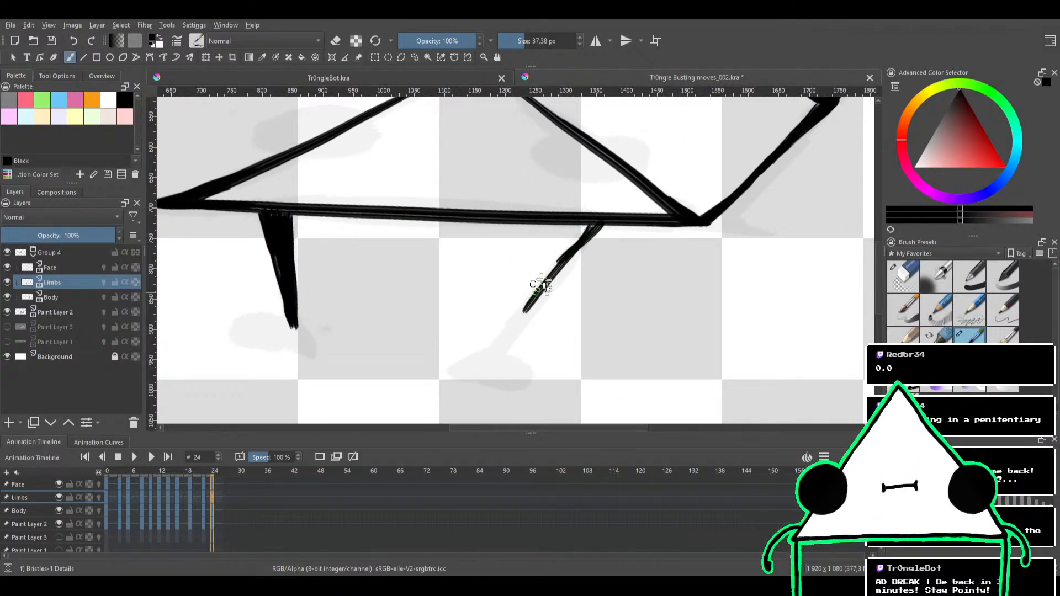
key("ctrl+z")
left_click_drag(600, 224, 528, 305)
left_click_drag(580, 242, 518, 325)
left_click_drag(575, 244, 509, 334)
left_click_drag(560, 269, 498, 344)
left_click_drag(540, 295, 496, 351)
Thicken the top of the right leg where it joins the body's bottom edge
mouse_move(600, 223)
left_mouse_down()
mouse_move(568, 262)
mouse_move(578, 247)
left_mouse_up()
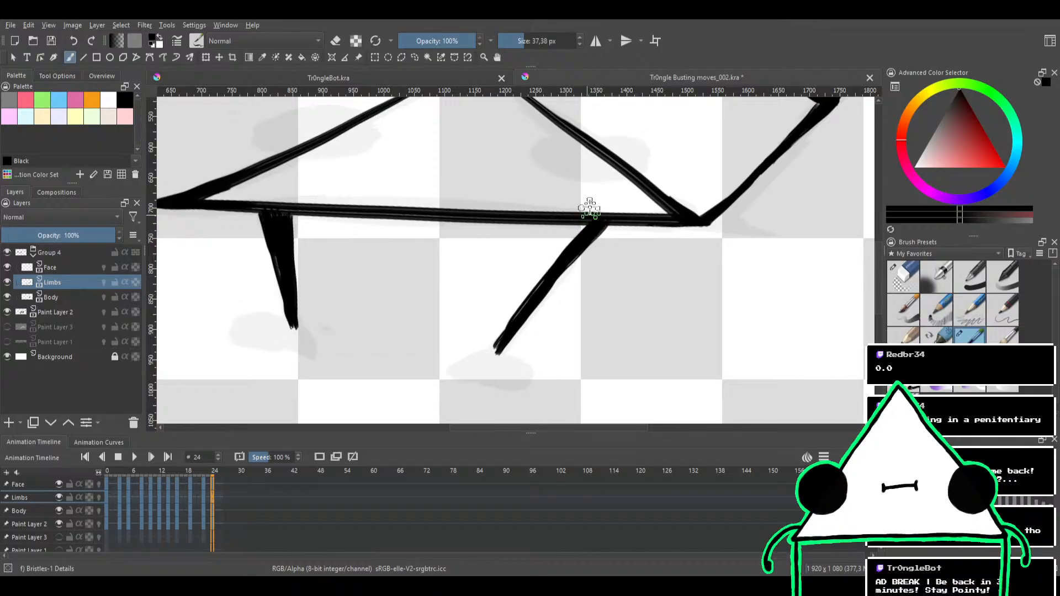
left_click_drag(604, 192, 587, 247)
left_click_drag(577, 297, 606, 203)
left_click_drag(522, 306, 557, 239)
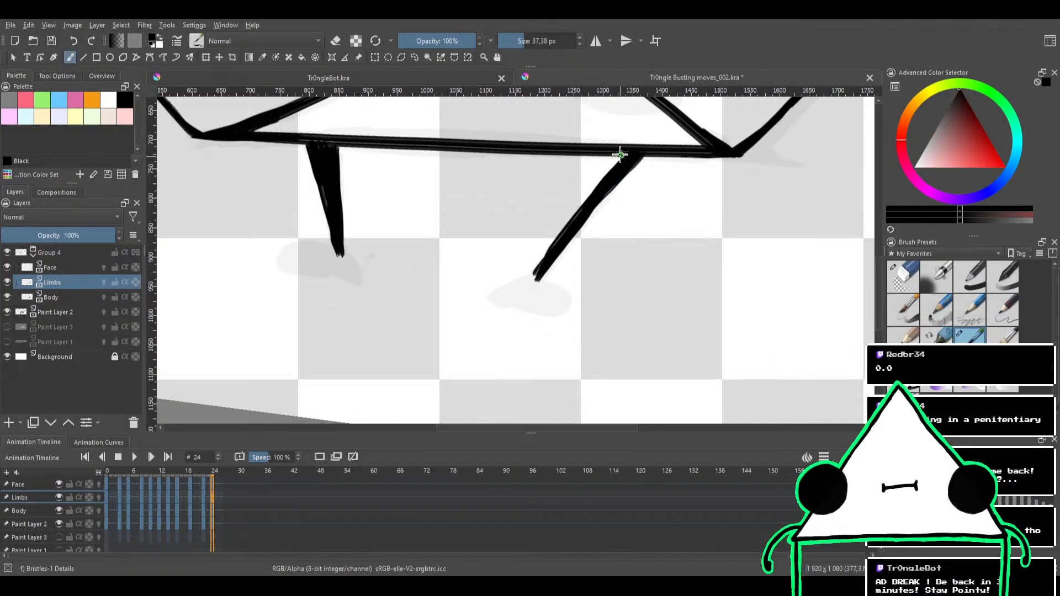
Try to ink and fill the right foot over its sketch, trimming its outline with the brush in eraser mode at 23.17 px
mouse_move(608, 173)
left_mouse_down()
mouse_move(547, 279)
mouse_move(513, 290)
mouse_move(524, 277)
mouse_move(498, 300)
mouse_move(536, 284)
mouse_move(524, 297)
mouse_move(546, 297)
left_mouse_up()
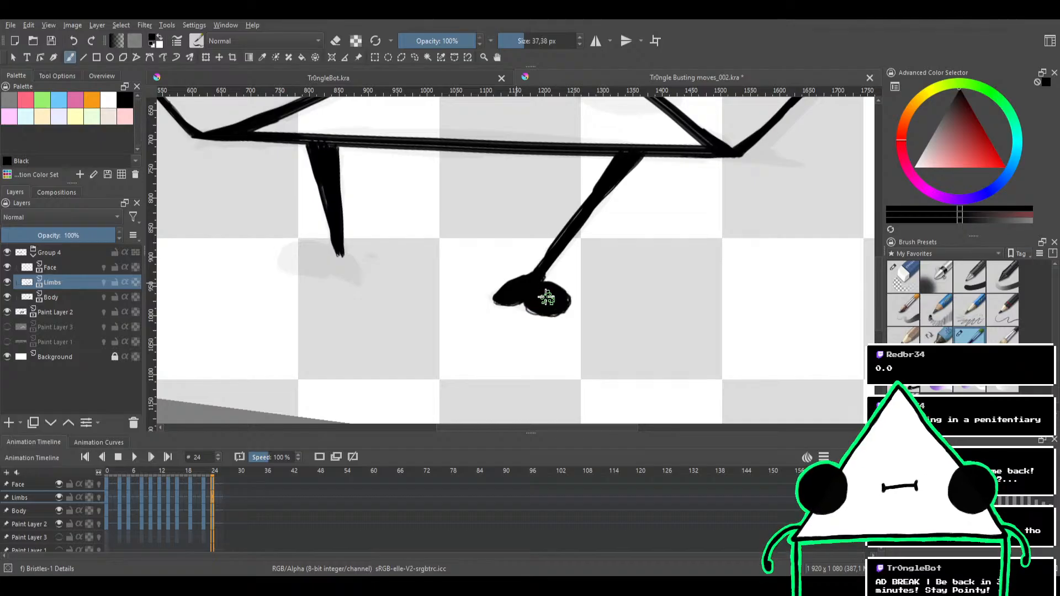
key("e")
left_click_drag(582, 317, 574, 314, "shift")
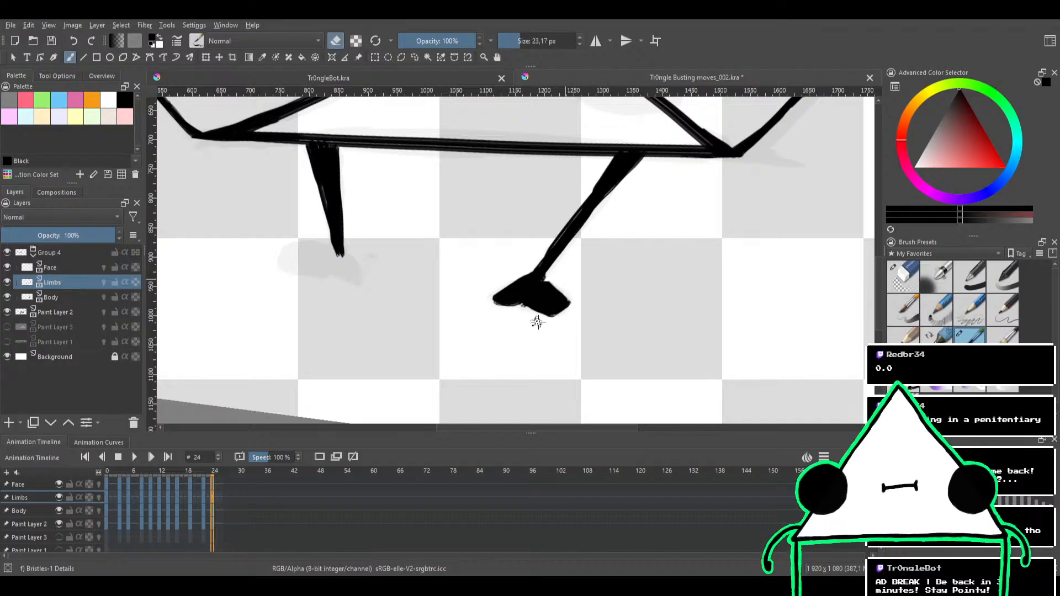
left_click_drag(576, 287, 588, 227)
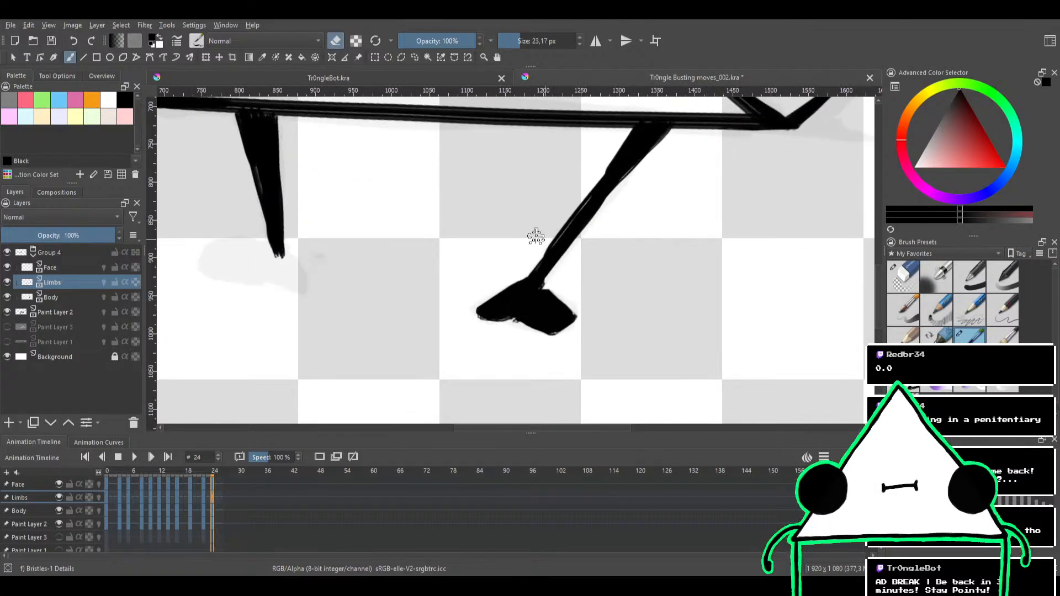
Try to ink and fill the left foot over its sketch and sharpen its heel with the 23.17 px brush
mouse_move(468, 241)
left_mouse_down()
mouse_move(542, 267)
mouse_move(594, 267)
left_mouse_up()
key("e")
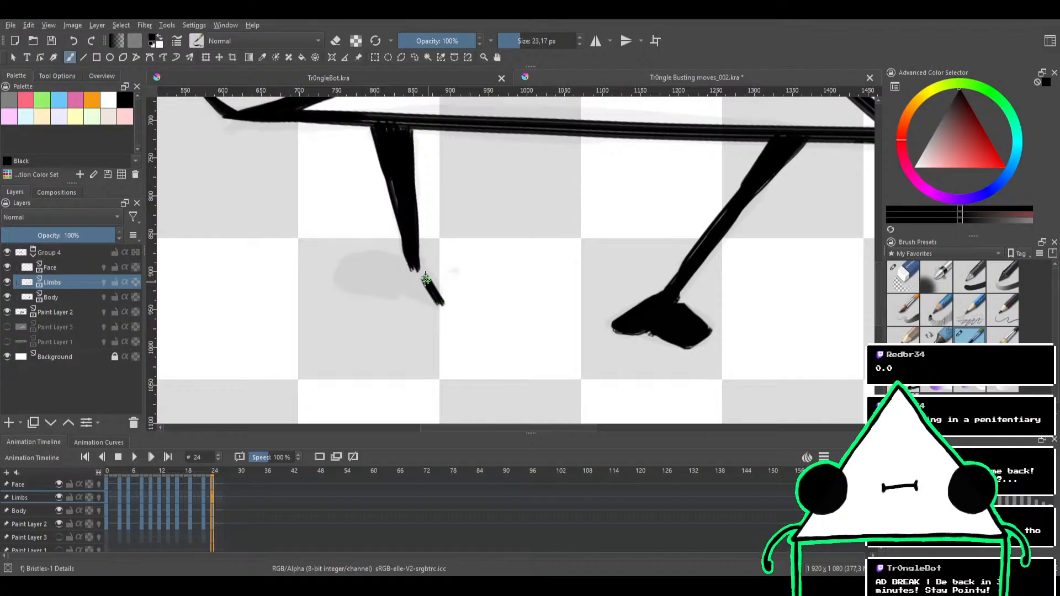
mouse_move(425, 278)
left_mouse_down()
mouse_move(344, 282)
mouse_move(387, 273)
mouse_move(349, 269)
mouse_move(383, 265)
mouse_move(375, 285)
mouse_move(353, 266)
mouse_move(391, 272)
mouse_move(395, 283)
mouse_move(370, 277)
mouse_move(381, 263)
mouse_move(405, 271)
mouse_move(359, 271)
left_mouse_up()
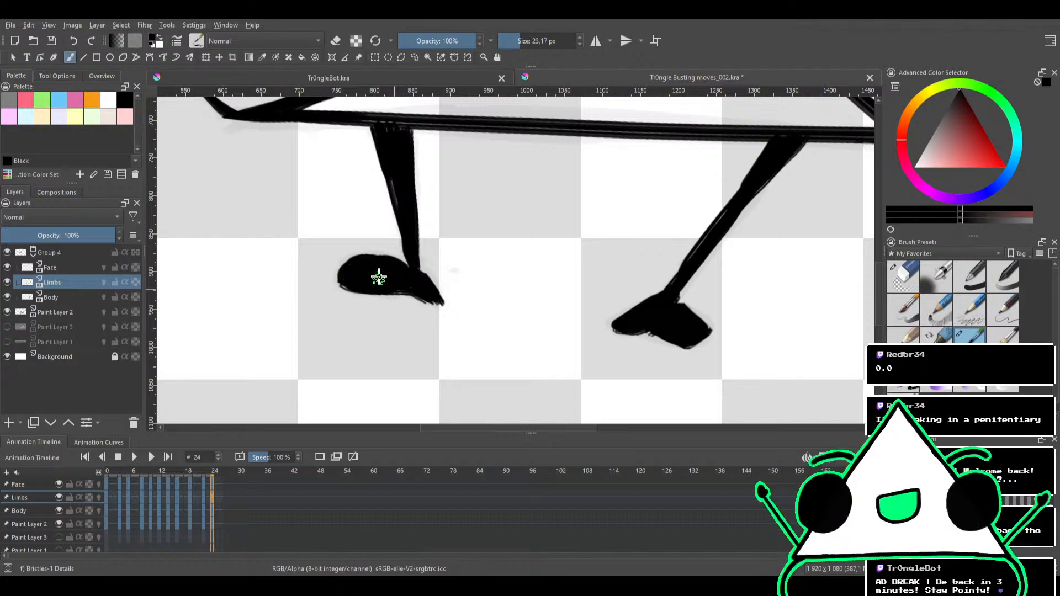
key("e")
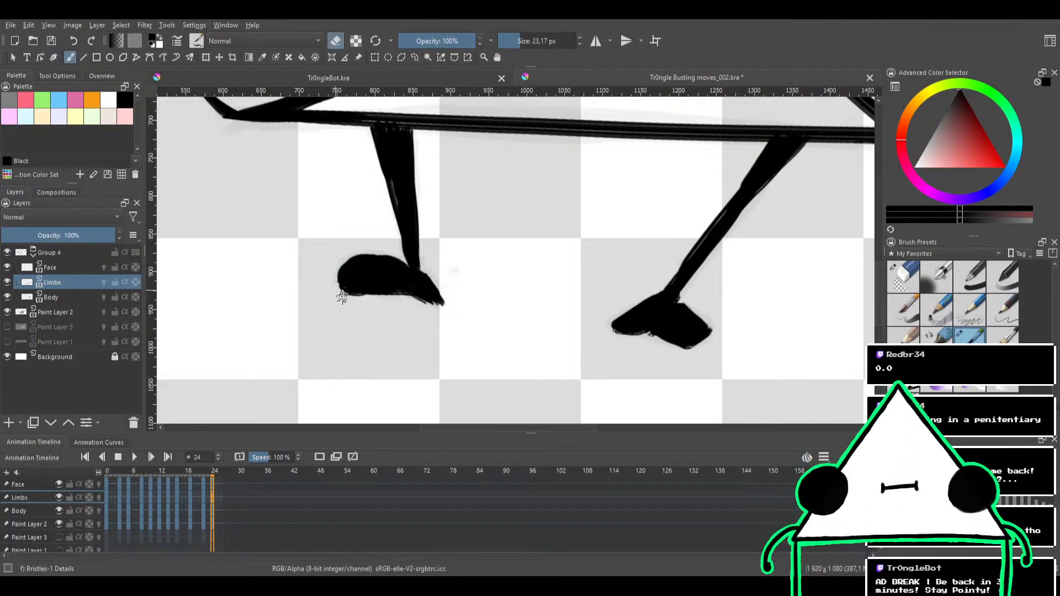
key("e")
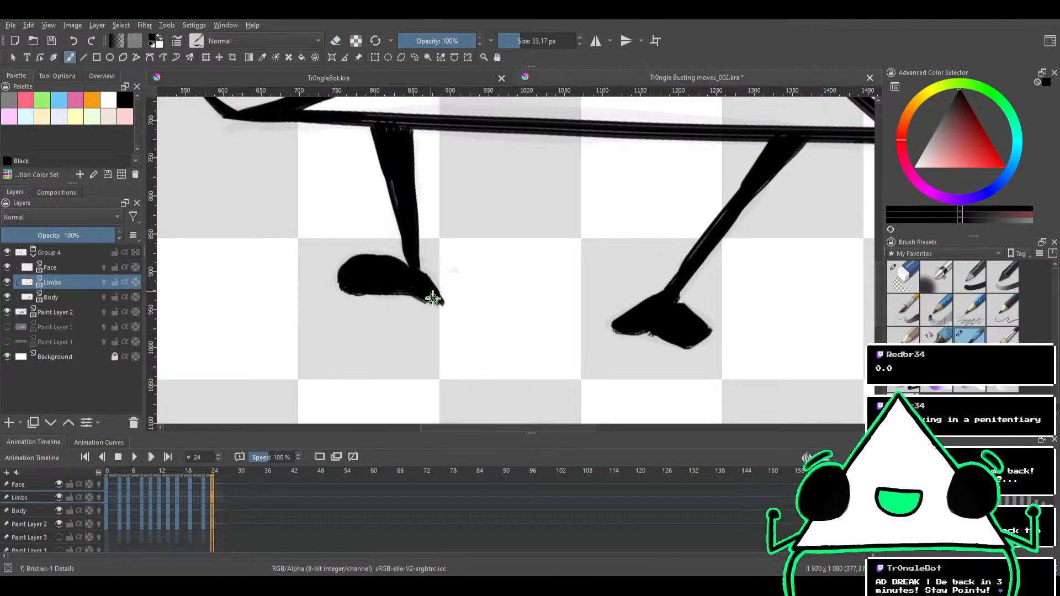
left_click_drag(433, 296, 434, 298)
key("e")
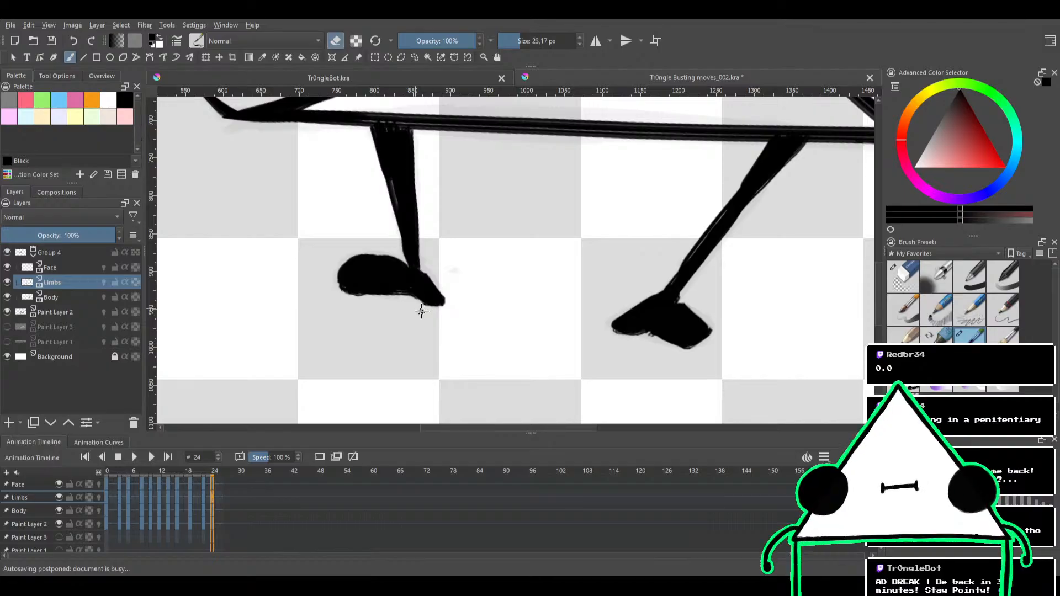
Undo the strokes of both feet, leaving only the inked legs
left_click_drag(439, 238, 446, 294)
left_click_drag(450, 239, 486, 286)
left_click_drag(486, 287, 515, 324)
left_click_drag(521, 279, 533, 216)
key("ctrl+z")
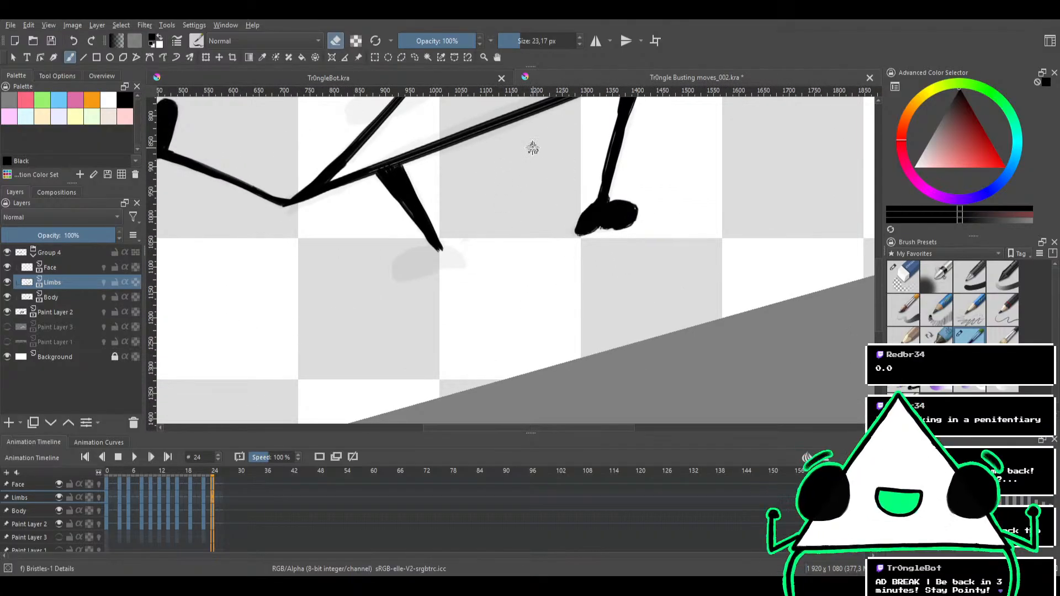
key("ctrl+z")
key("ctrl+z")
key("ctrl+z")
key("ctrl+z")
key("ctrl+z")
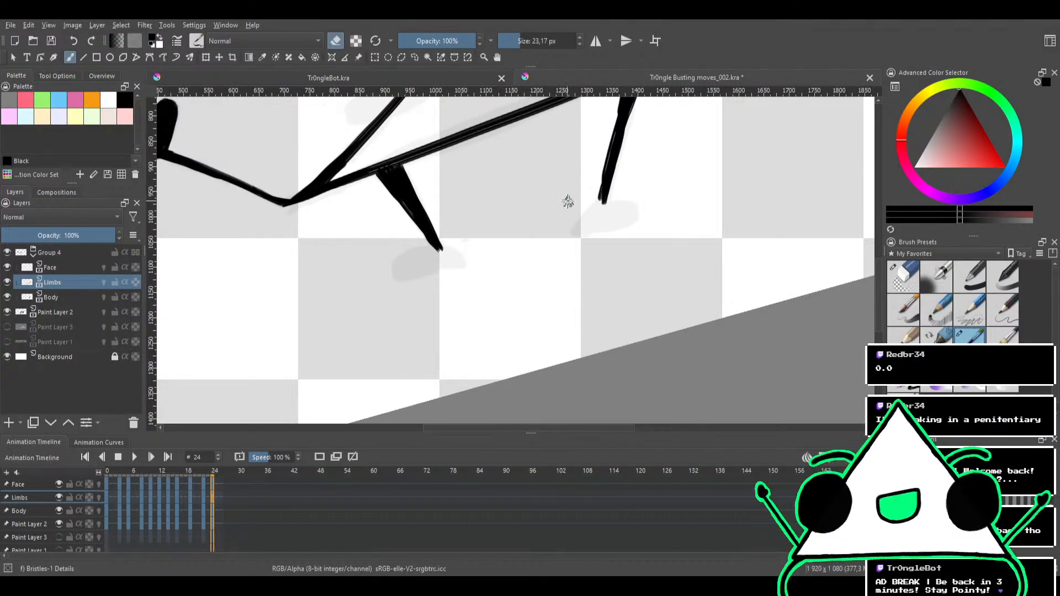
Ink the right foot's outline below the leg with the 23.17 px Bristles-1 Details brush, redrawing bad strokes, and fill it solid black
mouse_move(579, 200)
left_mouse_down()
mouse_move(523, 287)
mouse_move(586, 249)
left_mouse_up()
mouse_move(586, 248)
left_mouse_down()
mouse_move(563, 251)
mouse_move(492, 177)
left_mouse_up()
key("e")
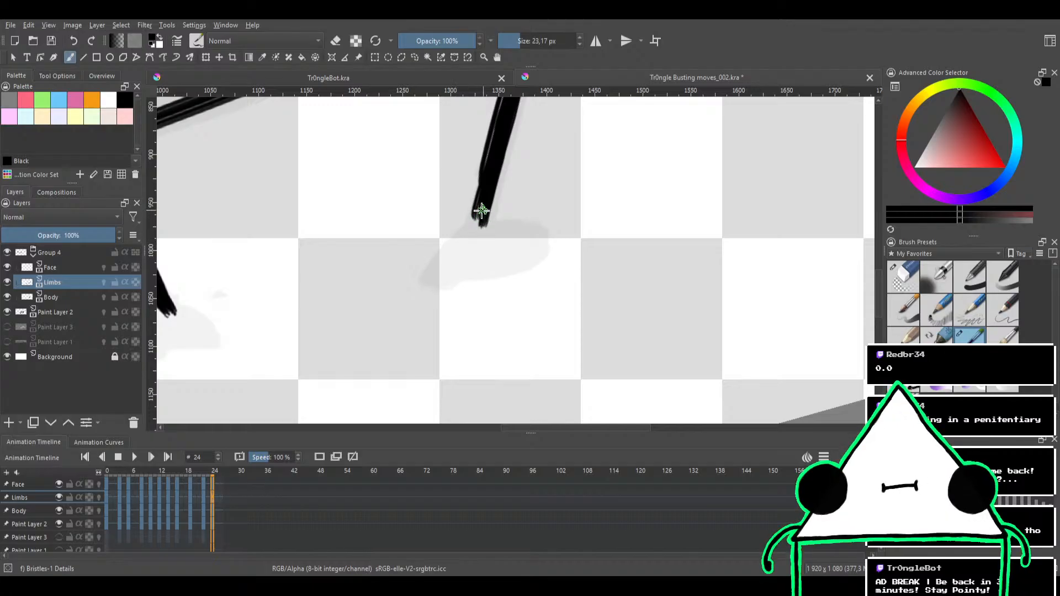
mouse_move(479, 216)
left_mouse_down()
mouse_move(427, 271)
mouse_move(448, 253)
mouse_move(437, 283)
mouse_move(449, 266)
mouse_move(452, 278)
mouse_move(523, 265)
mouse_move(541, 239)
mouse_move(502, 271)
left_mouse_up()
key("ctrl+z")
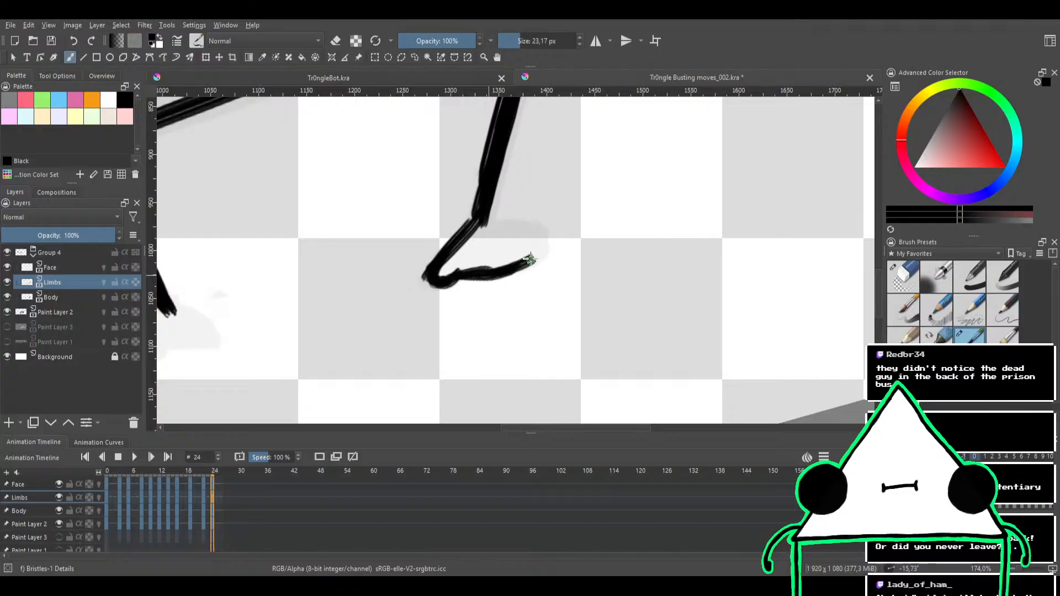
mouse_move(532, 227)
left_mouse_down()
mouse_move(486, 222)
mouse_move(499, 178)
left_mouse_up()
key("ctrl+z")
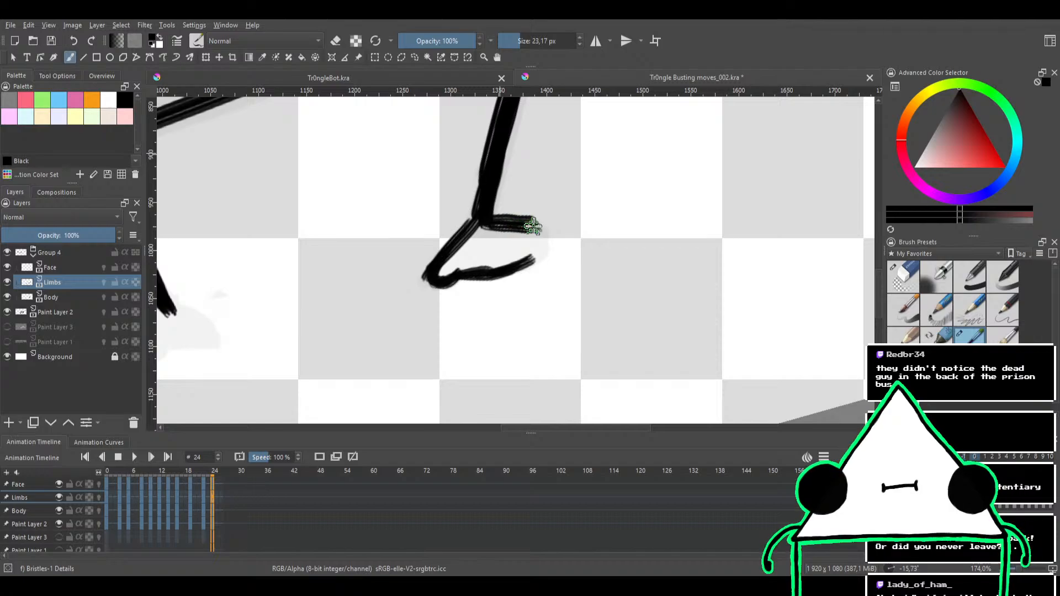
mouse_move(533, 226)
left_mouse_down()
mouse_move(530, 256)
mouse_move(494, 272)
mouse_move(533, 240)
mouse_move(525, 257)
mouse_move(493, 260)
mouse_move(500, 232)
mouse_move(526, 238)
mouse_move(488, 265)
mouse_move(449, 271)
mouse_move(487, 229)
left_mouse_up()
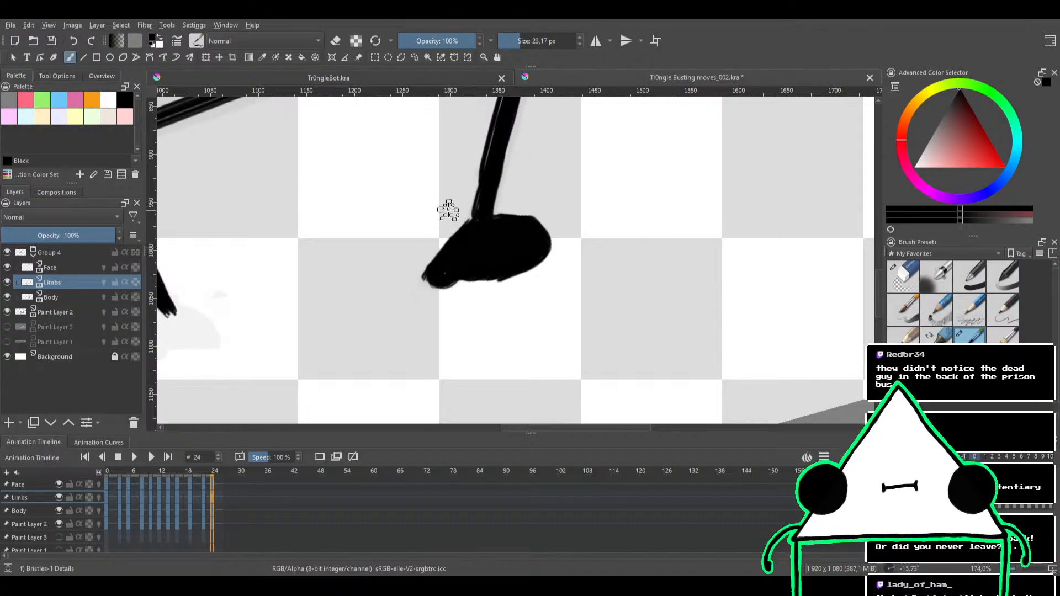
Smooth and fill the right leg's line above the foot with the 23.17 px Bristles-1 Details brush
mouse_move(486, 249)
left_mouse_down()
mouse_move(527, 243)
mouse_move(541, 263)
mouse_move(515, 294)
left_mouse_up()
left_click(902, 276)
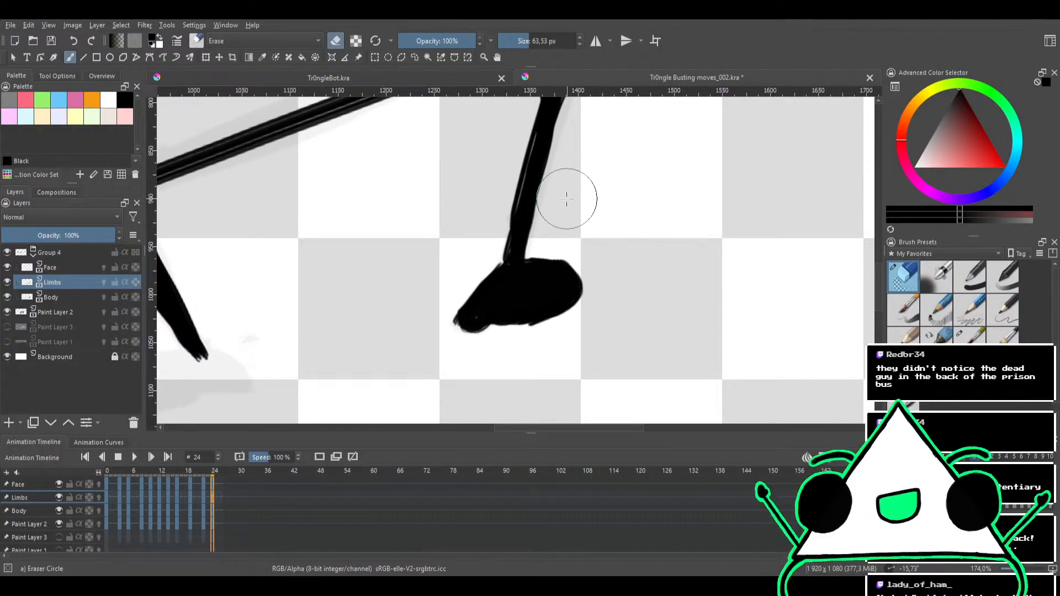
left_click(970, 334)
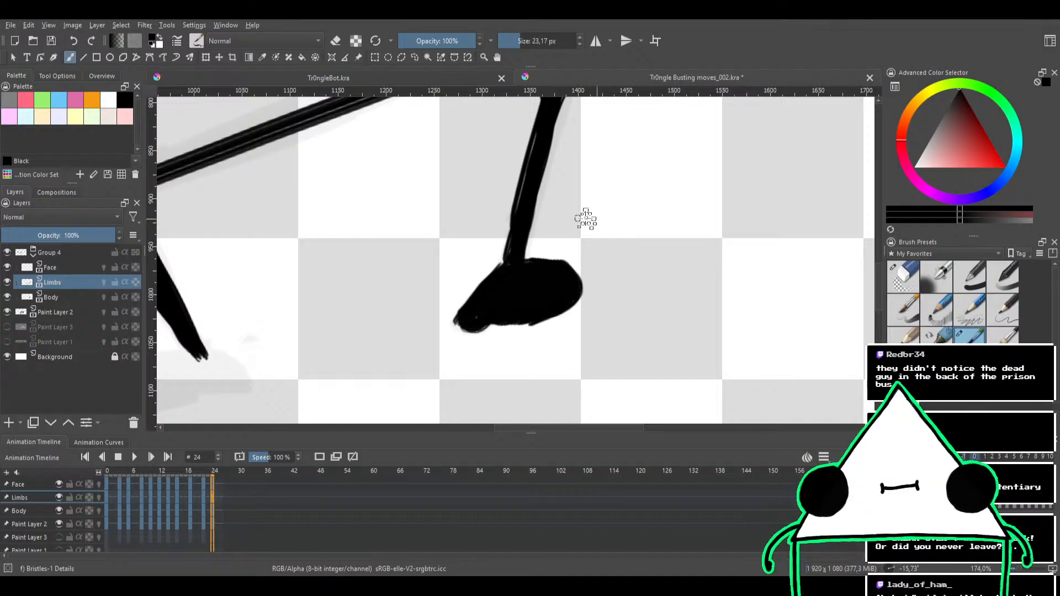
mouse_move(501, 283)
left_mouse_down()
mouse_move(511, 240)
mouse_move(499, 273)
mouse_move(524, 204)
mouse_move(500, 287)
mouse_move(528, 184)
left_mouse_up()
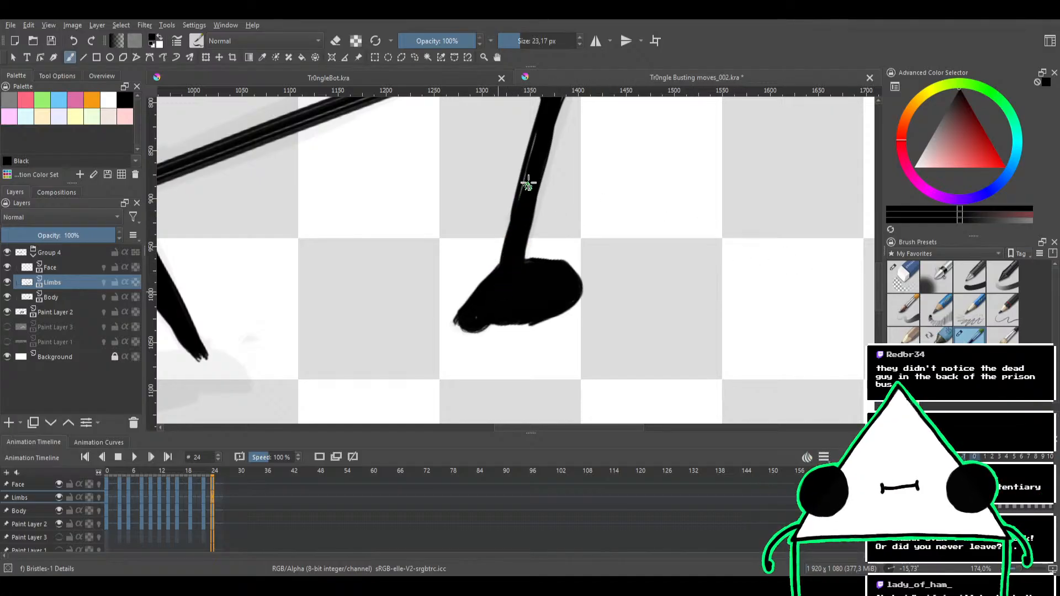
left_click_drag(513, 230, 539, 134)
Trim the right foot's sole and inner tip with the 63.53 px Eraser Circle brush
left_click(901, 276)
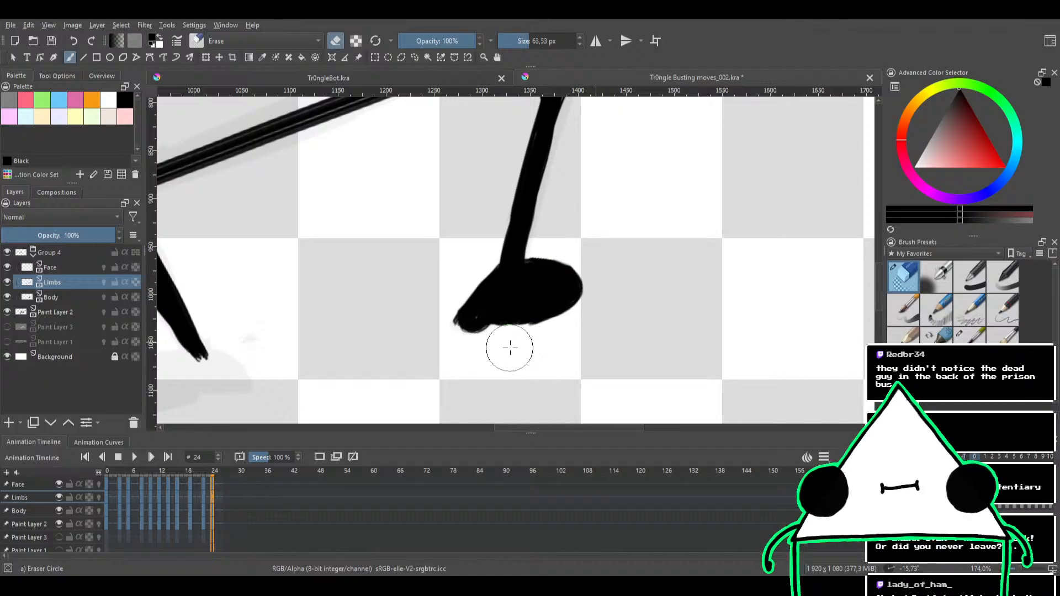
left_click_drag(510, 348, 498, 347)
left_click_drag(428, 299, 435, 334)
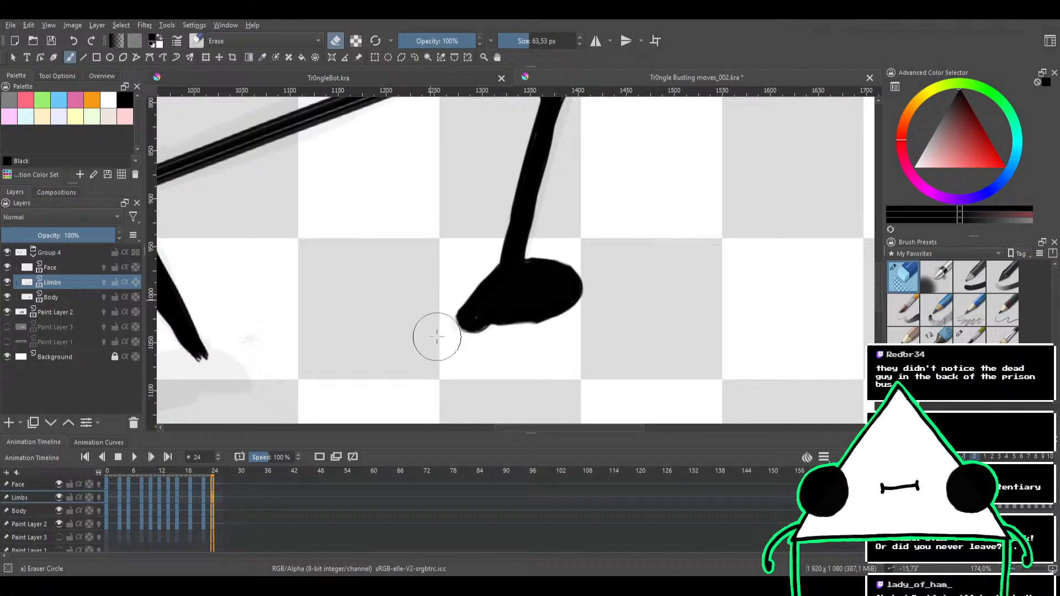
Ink and fill the left foot over its sketch with the 23.17 px Bristles-1 Details brush and clean up its underside
left_click(970, 335)
left_click_drag(408, 227, 605, 179)
left_click_drag(462, 278, 537, 202)
mouse_move(468, 234)
left_mouse_down()
mouse_move(499, 229)
mouse_move(471, 230)
mouse_move(484, 231)
mouse_move(479, 223)
mouse_move(442, 247)
mouse_move(445, 235)
mouse_move(425, 269)
mouse_move(435, 241)
mouse_move(426, 280)
mouse_move(440, 247)
mouse_move(429, 274)
mouse_move(476, 251)
mouse_move(431, 271)
mouse_move(495, 260)
mouse_move(474, 270)
mouse_move(485, 257)
mouse_move(448, 262)
mouse_move(483, 242)
mouse_move(457, 265)
mouse_move(444, 255)
mouse_move(493, 245)
mouse_move(469, 262)
mouse_move(427, 266)
mouse_move(477, 236)
mouse_move(496, 245)
mouse_move(446, 264)
mouse_move(493, 231)
mouse_move(507, 233)
mouse_move(475, 257)
mouse_move(550, 256)
mouse_move(512, 224)
mouse_move(544, 241)
mouse_move(499, 252)
left_mouse_up()
key("ctrl+z")
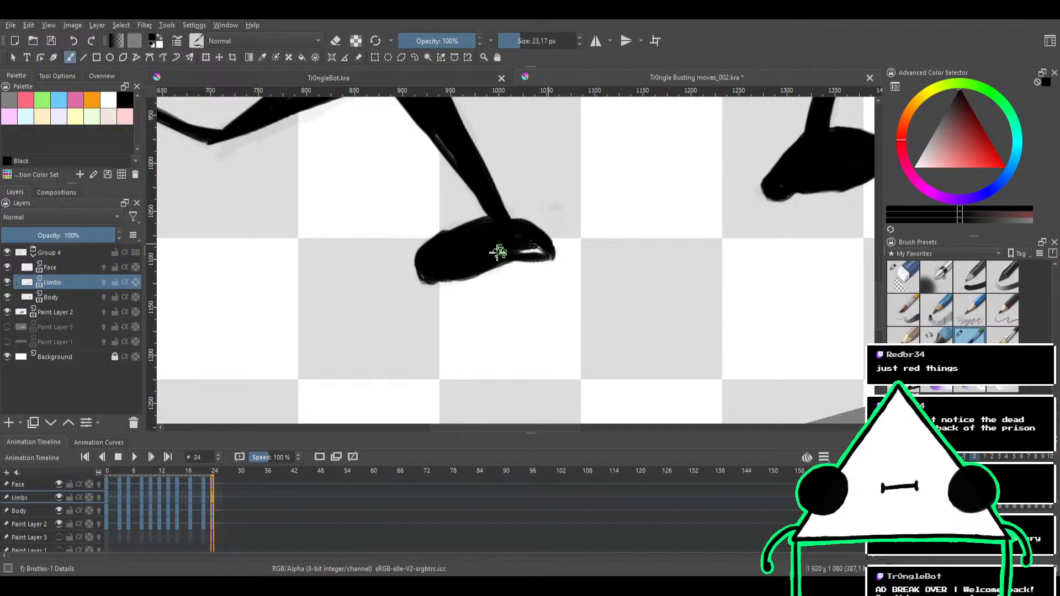
key("e")
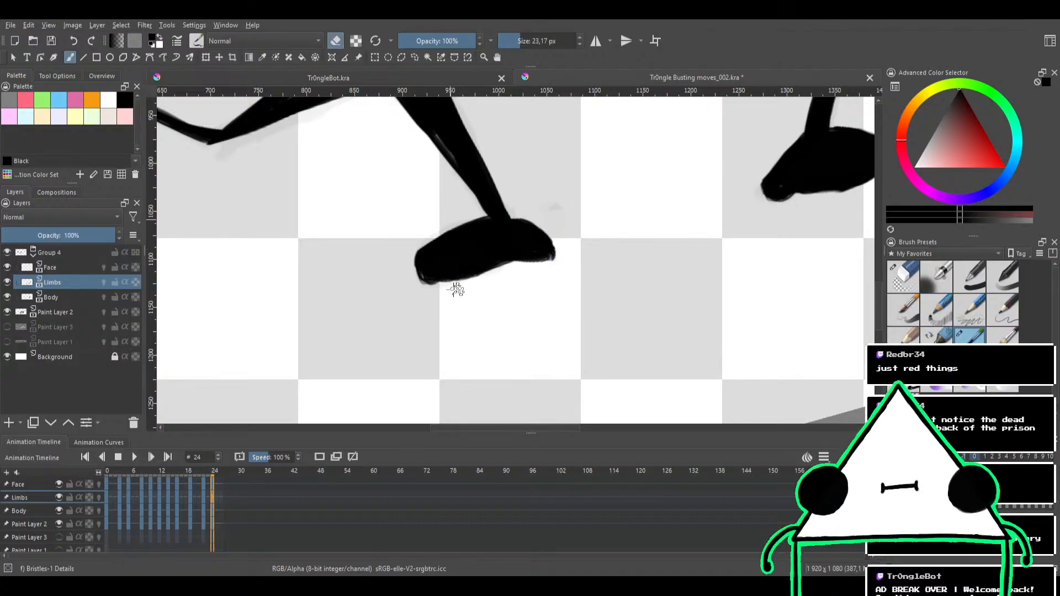
key("e")
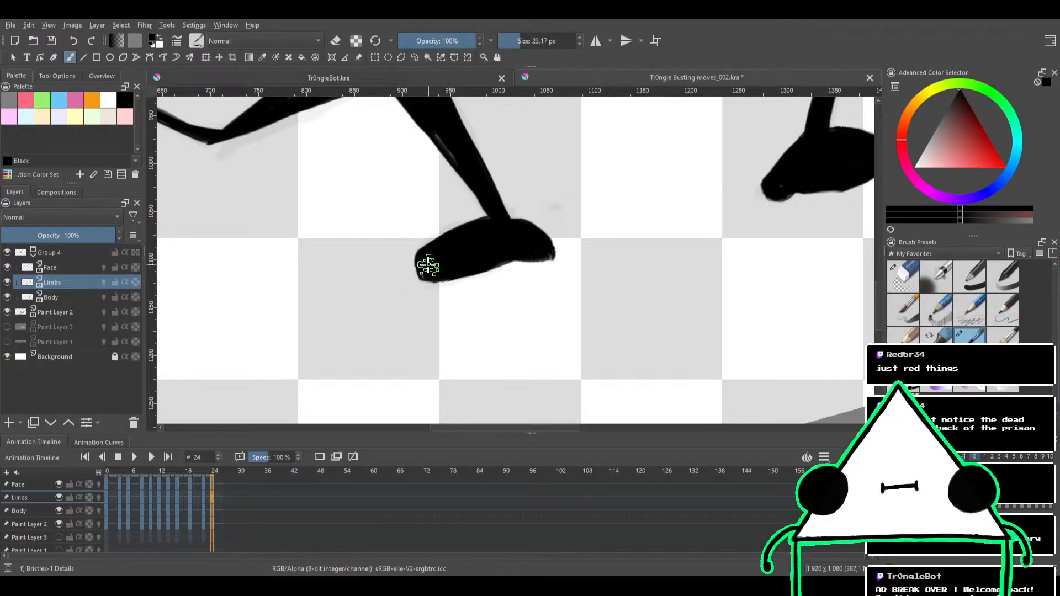
key("e")
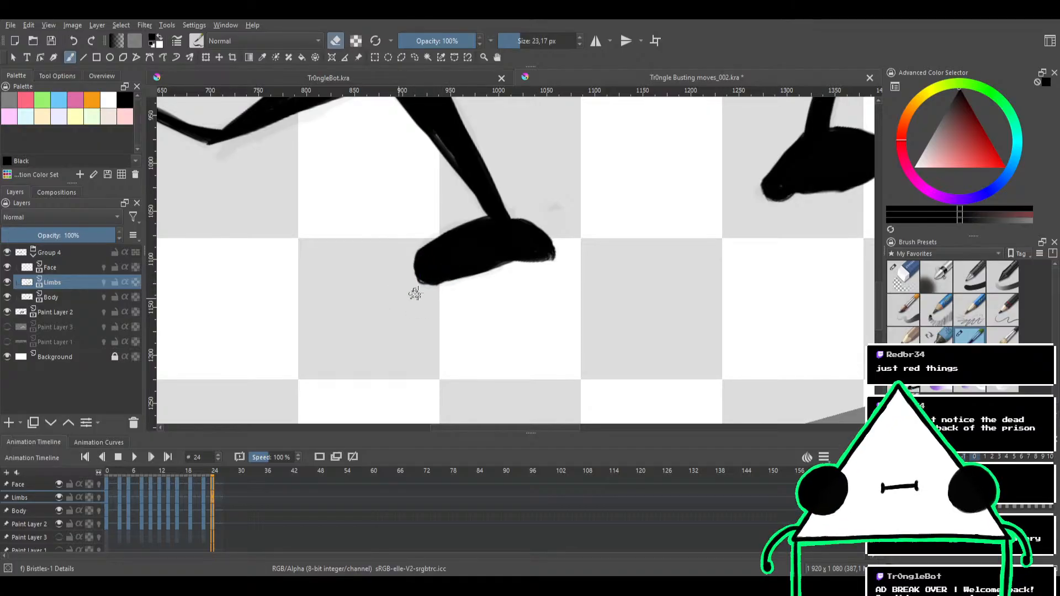
Ink the right eye as a solid black oval over the triangle's right edge on the Face layer and trim its outline
mouse_move(520, 180)
left_mouse_down()
mouse_move(535, 193)
mouse_move(617, 177)
mouse_move(630, 184)
mouse_move(481, 308)
mouse_move(488, 276)
left_mouse_up()
key("m")
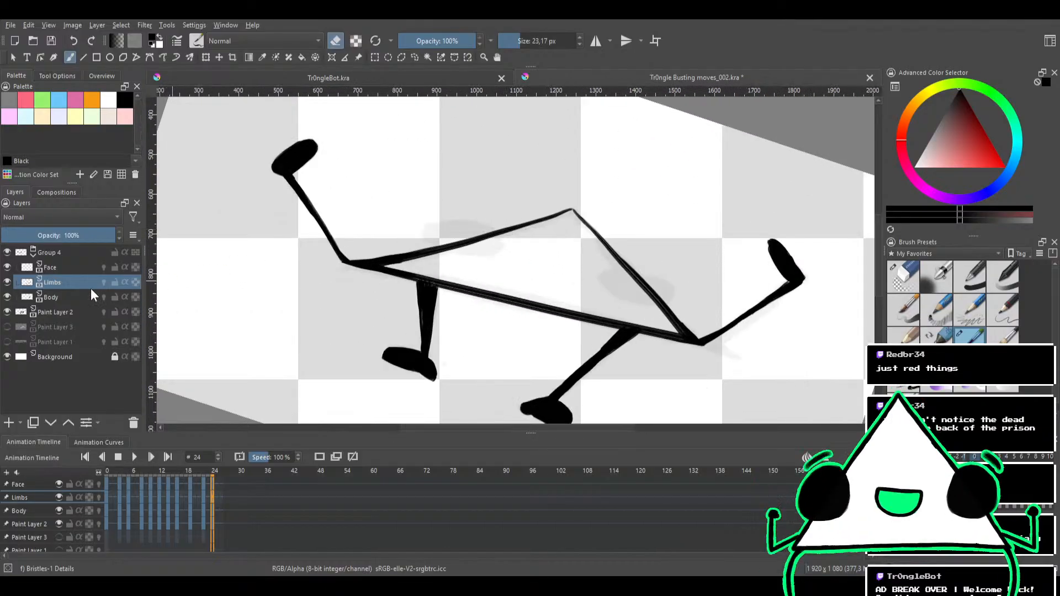
left_click(55, 296)
left_click(67, 272)
left_click_drag(560, 279, 485, 243)
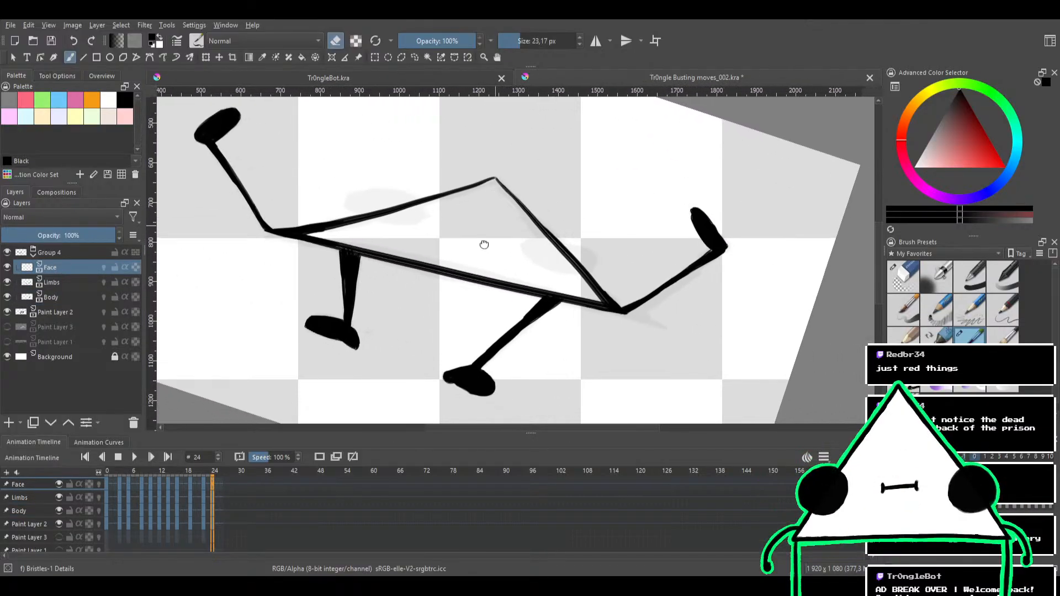
mouse_move(572, 244)
left_mouse_down()
mouse_move(562, 213)
mouse_move(548, 266)
mouse_move(570, 225)
mouse_move(513, 290)
mouse_move(599, 253)
mouse_move(480, 270)
mouse_move(512, 288)
mouse_move(593, 267)
mouse_move(508, 286)
mouse_move(598, 256)
mouse_move(520, 298)
mouse_move(579, 276)
mouse_move(481, 289)
mouse_move(533, 289)
mouse_move(534, 280)
left_mouse_up()
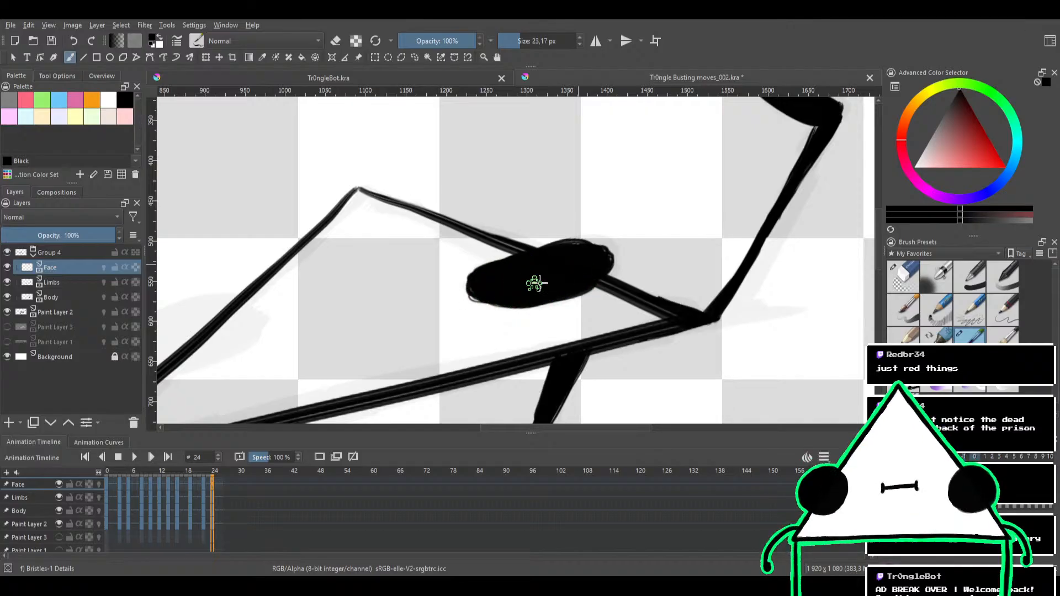
key("e")
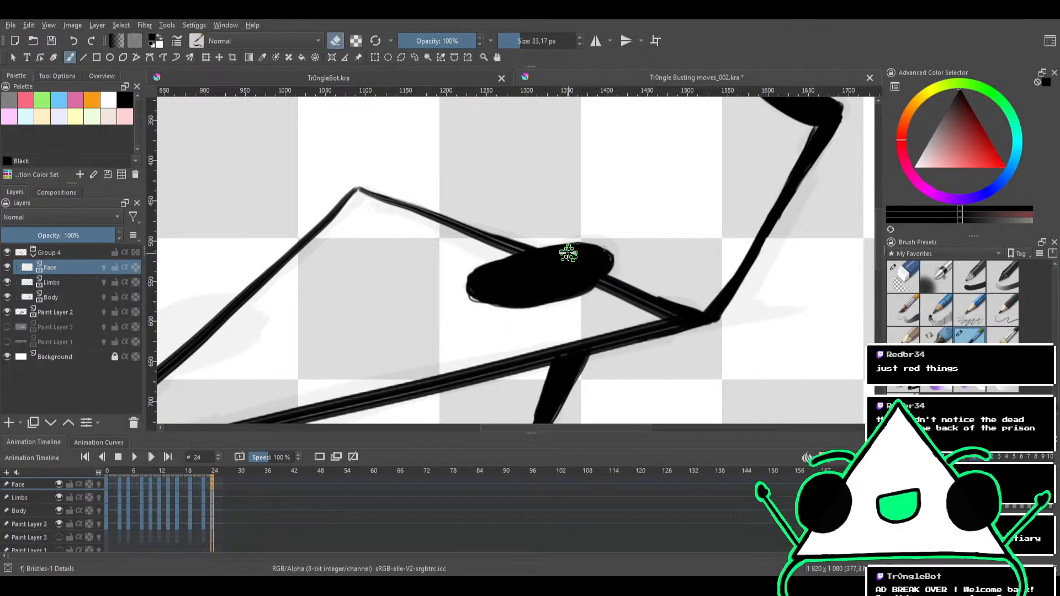
left_click_drag(455, 168, 587, 145)
key("e")
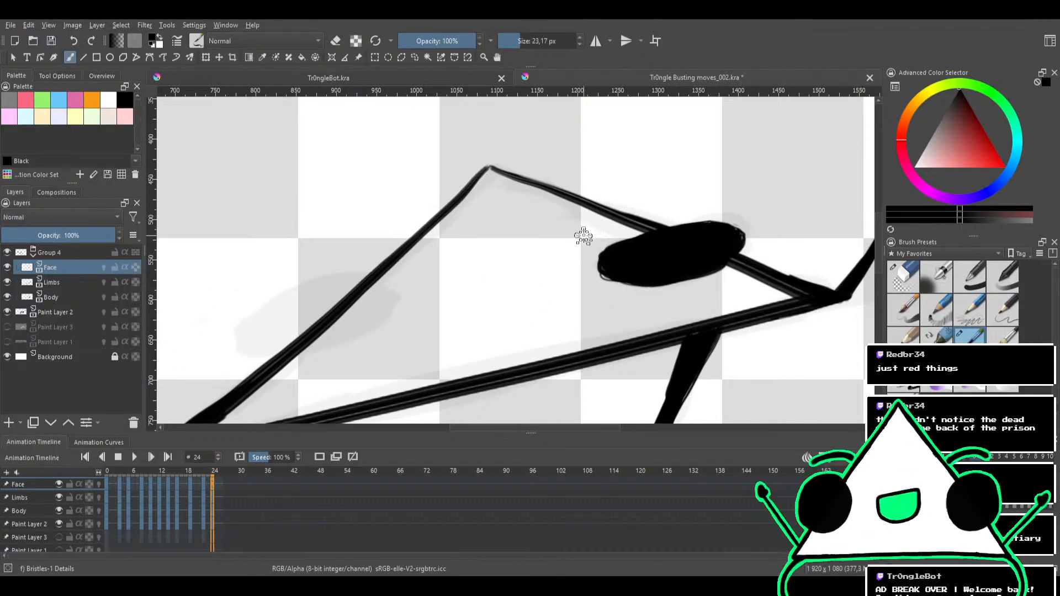
key("e")
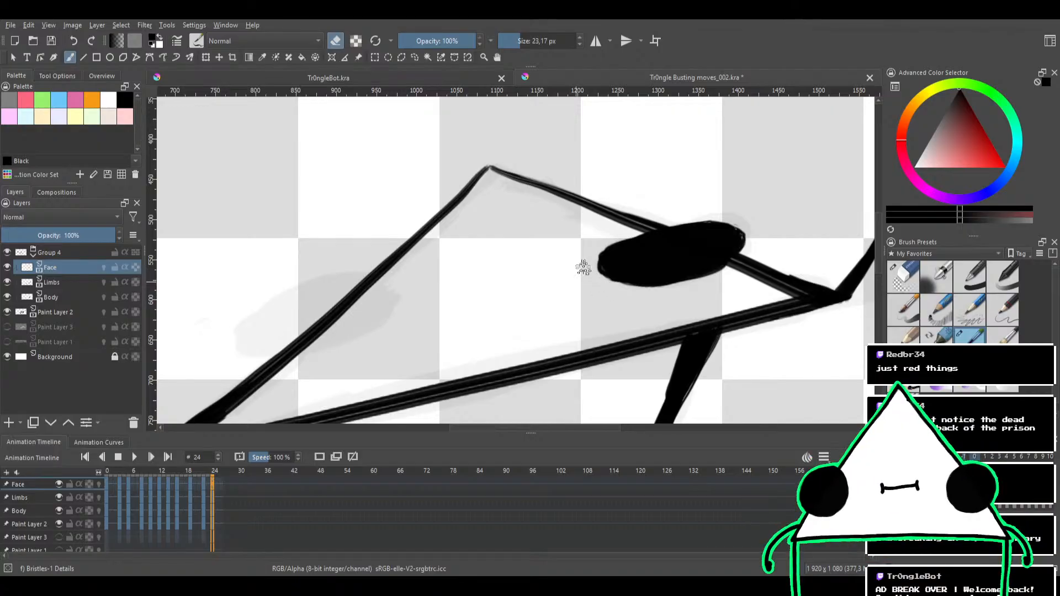
Ink the left eye as a solid black oval over the triangle's left edge on the Face layer and trim its outline
left_click_drag(456, 242, 537, 207)
key("e")
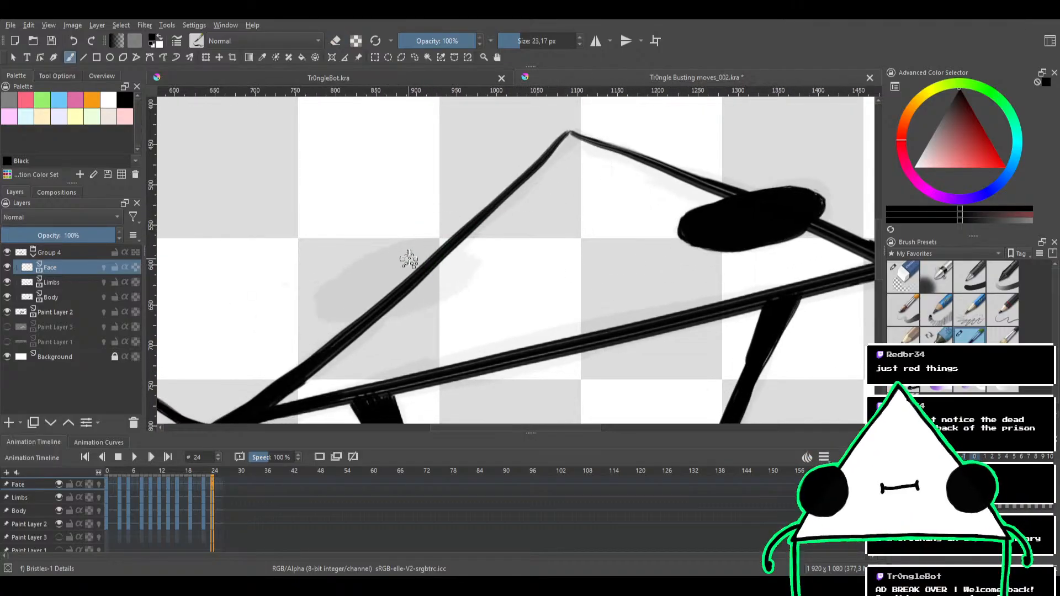
mouse_move(407, 255)
left_mouse_down()
mouse_move(448, 261)
mouse_move(404, 290)
mouse_move(352, 285)
mouse_move(393, 272)
mouse_move(441, 281)
mouse_move(375, 309)
mouse_move(353, 281)
mouse_move(454, 278)
mouse_move(375, 310)
mouse_move(376, 271)
mouse_move(467, 266)
mouse_move(364, 296)
mouse_move(366, 272)
mouse_move(449, 275)
mouse_move(343, 303)
mouse_move(438, 257)
mouse_move(385, 308)
mouse_move(375, 276)
mouse_move(450, 282)
left_mouse_up()
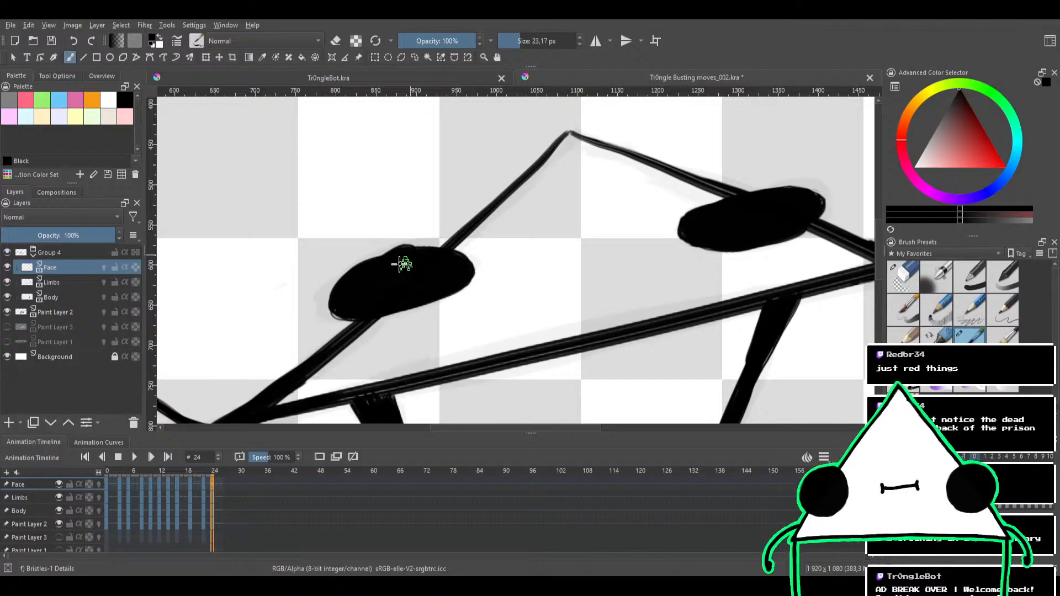
mouse_move(348, 291)
left_mouse_down()
mouse_move(409, 268)
mouse_move(364, 311)
mouse_move(339, 292)
mouse_move(383, 287)
left_mouse_up()
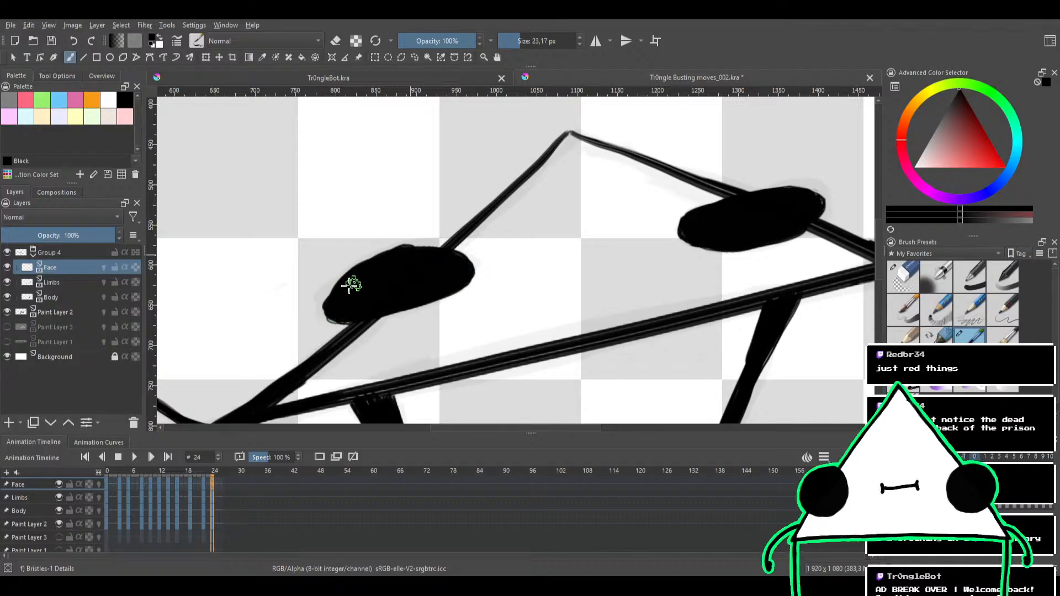
key("e")
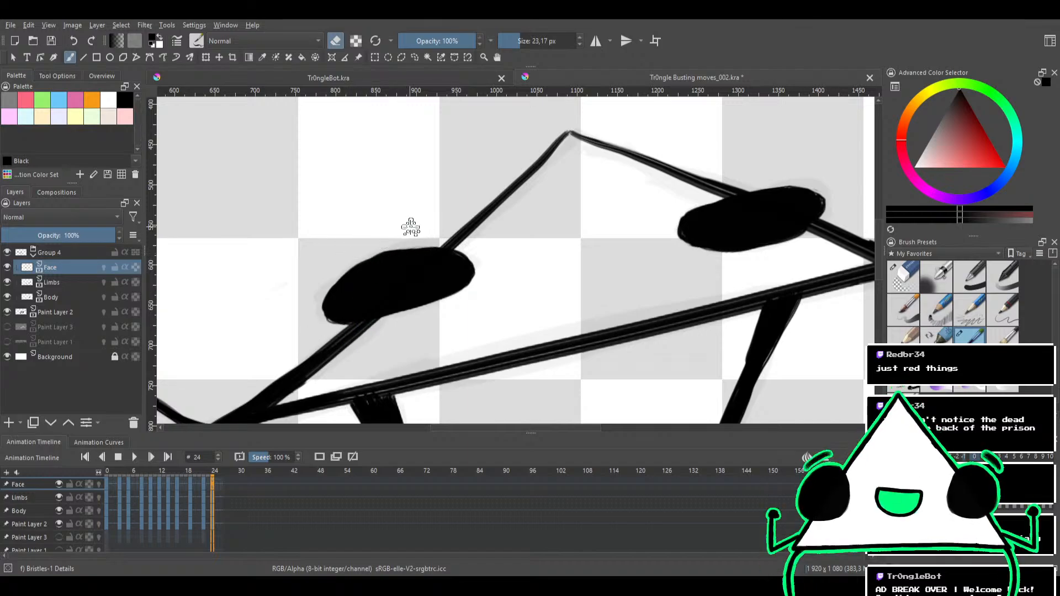
key("e")
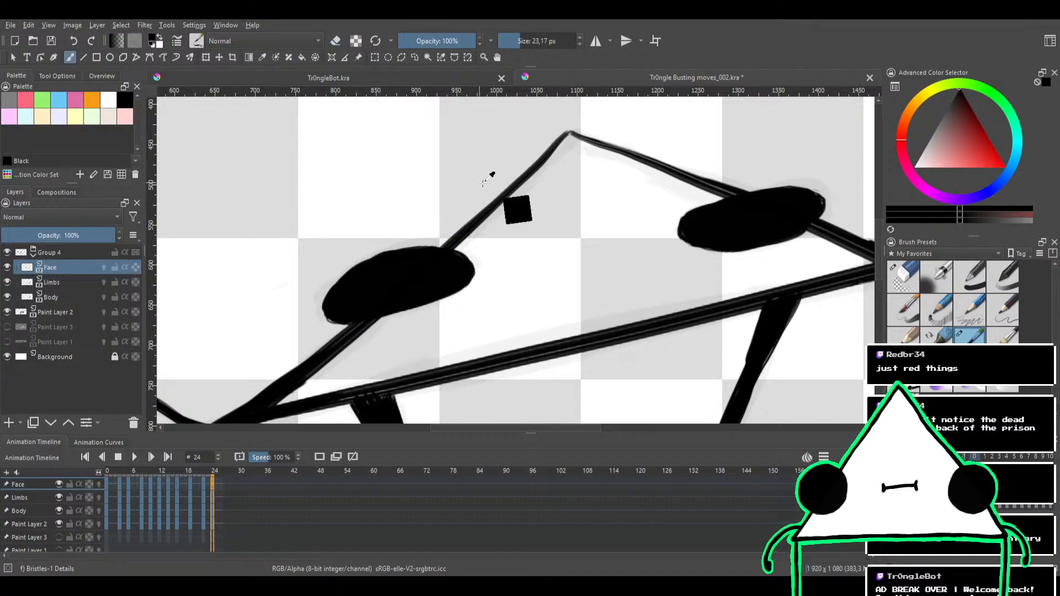
Fill out and smooth the right eye's upper edge with the 23.17 px Bristles-1 Details brush
scroll(520, 208, "down", 2)
scroll(585, 214, "up", 4)
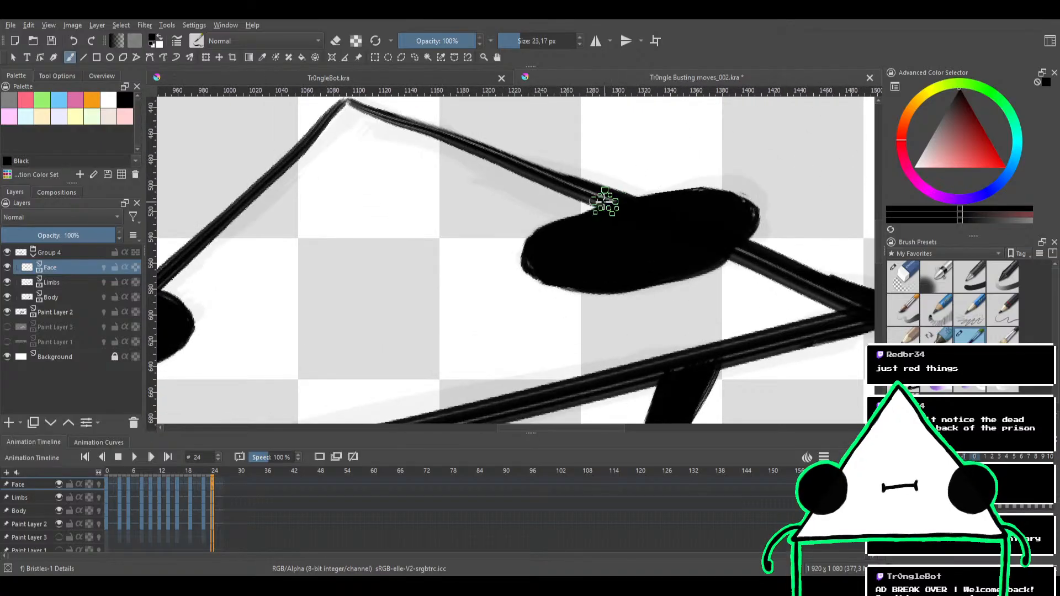
mouse_move(624, 203)
left_mouse_down()
mouse_move(595, 207)
mouse_move(678, 188)
mouse_move(605, 202)
mouse_move(714, 193)
left_mouse_up()
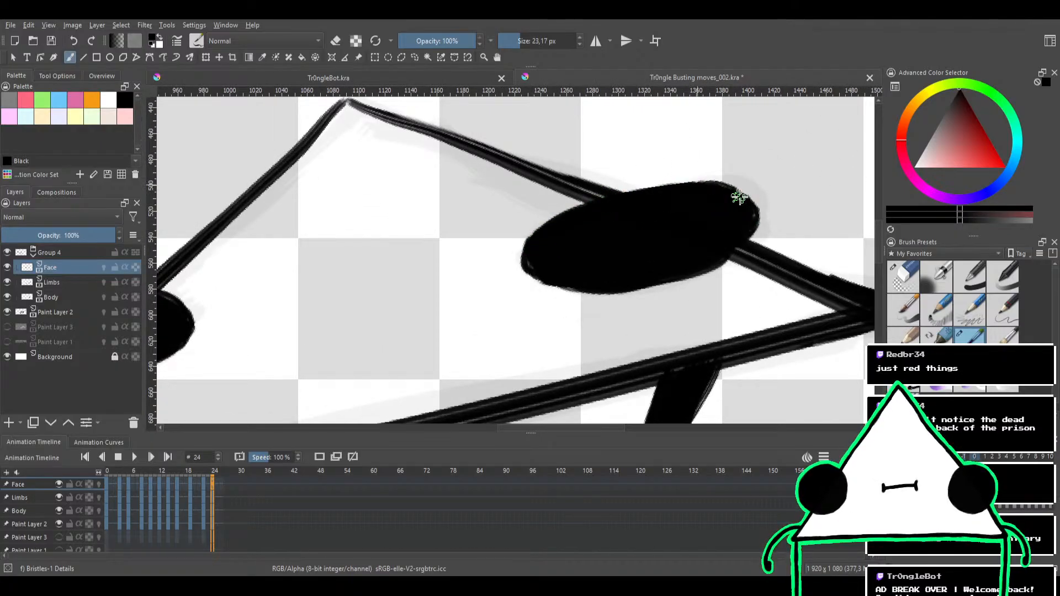
scroll(687, 160, "down", 3)
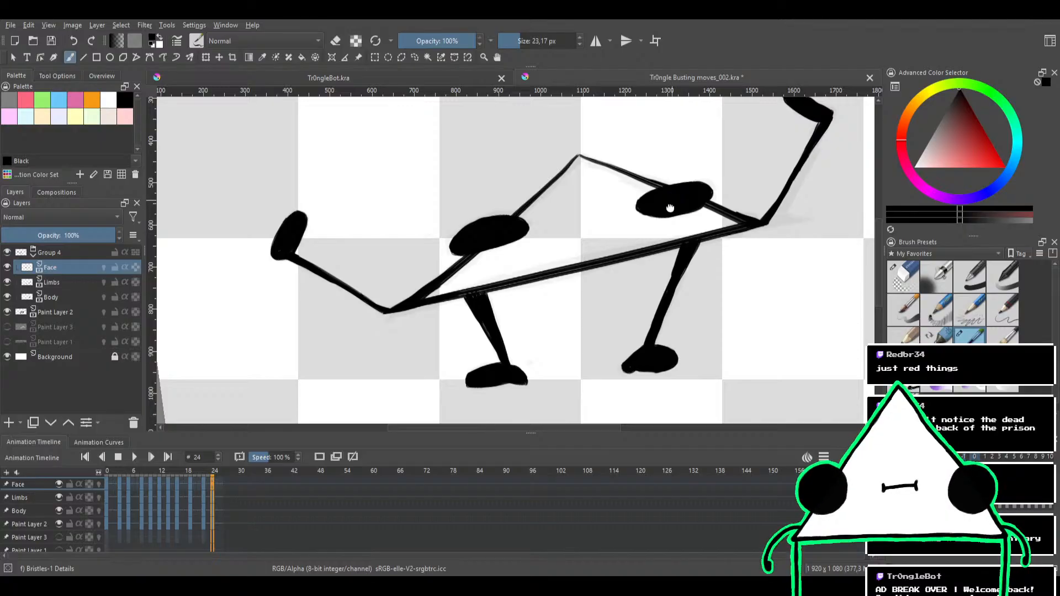
Trim the right eye's underside and left tip in eraser mode and touch up its outline in black
scroll(670, 207, "up", 3)
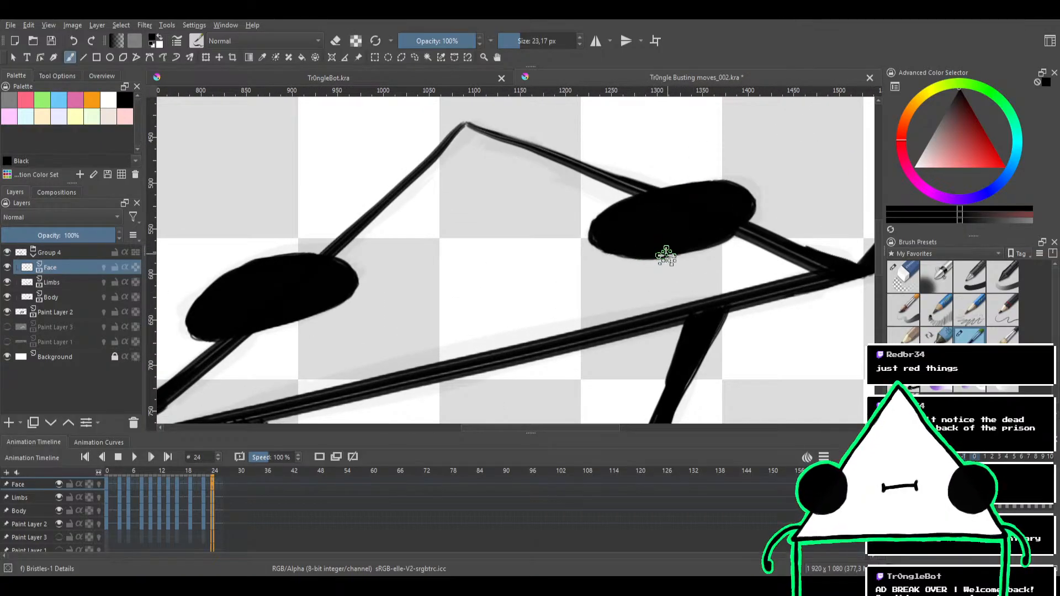
key("e")
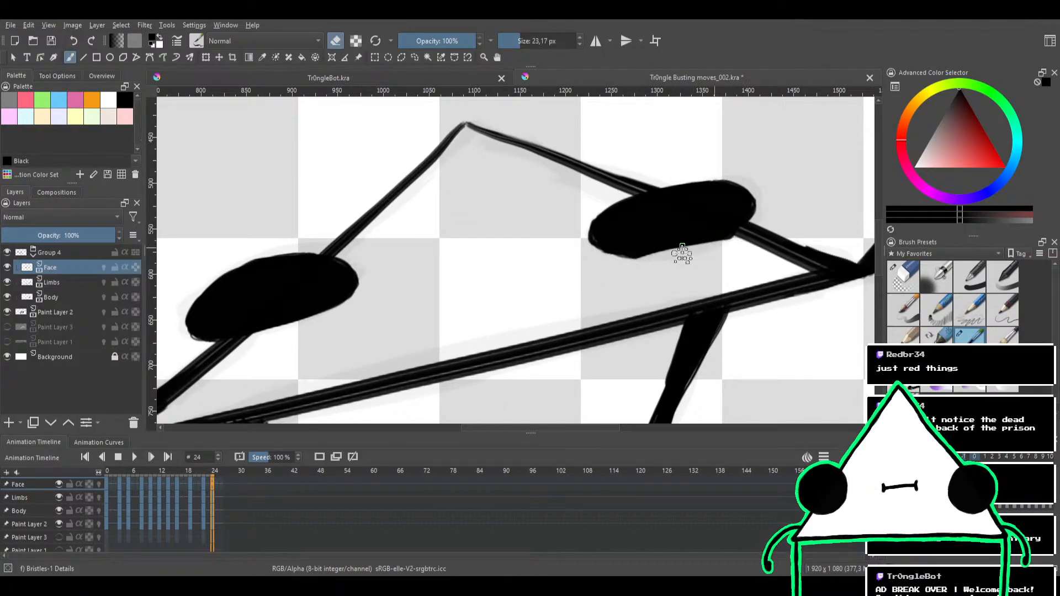
key("e")
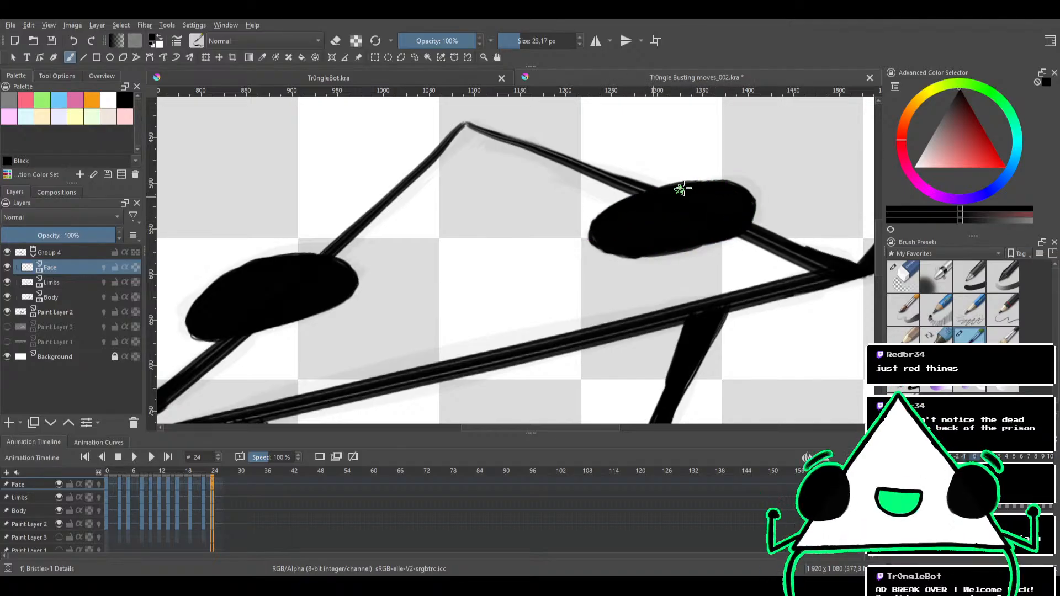
scroll(680, 175, "down", 5)
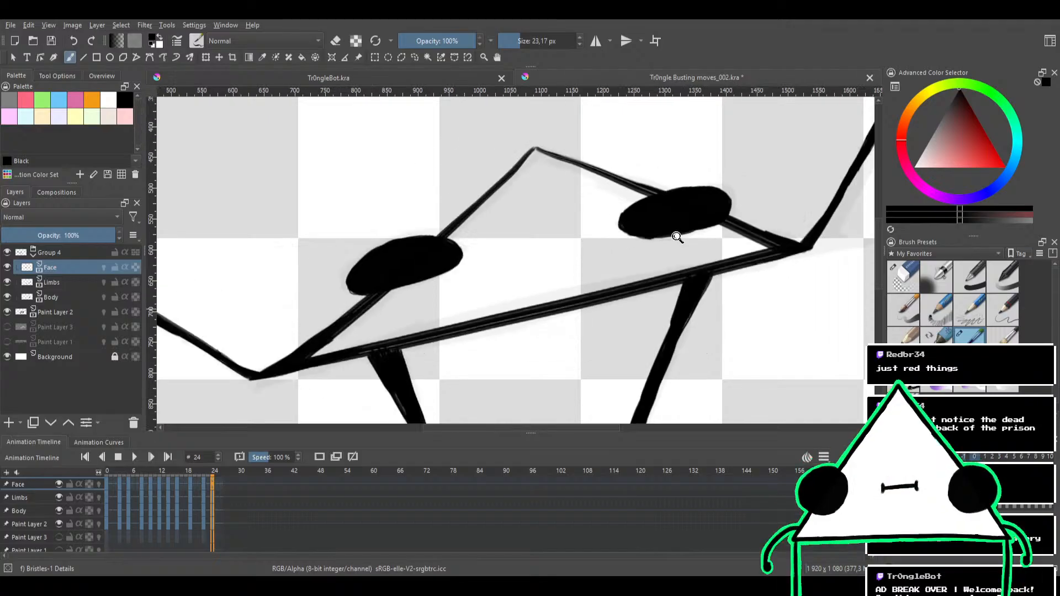
scroll(683, 180, "up", 5)
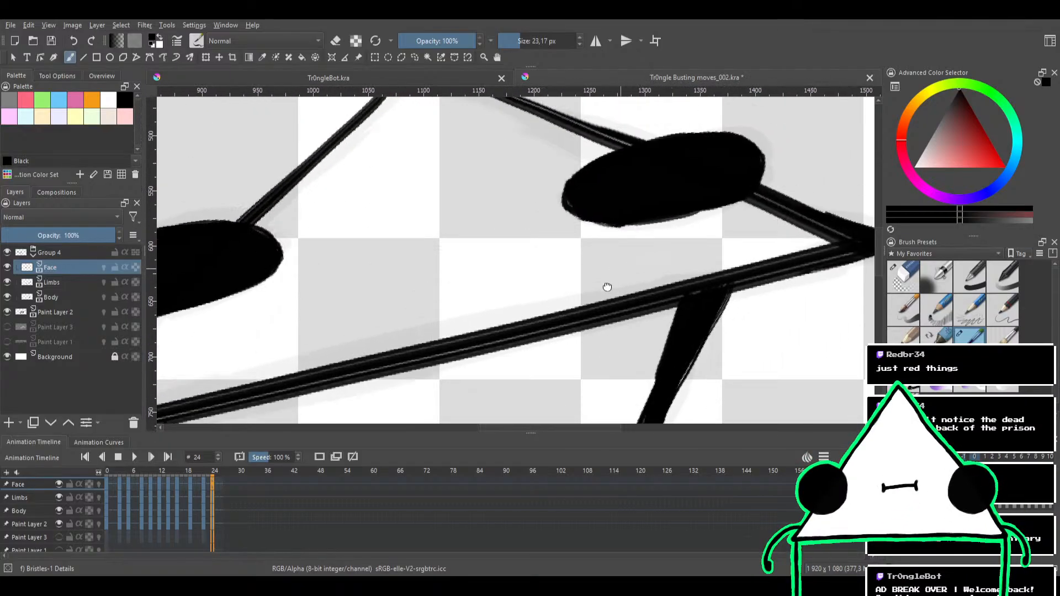
key("e")
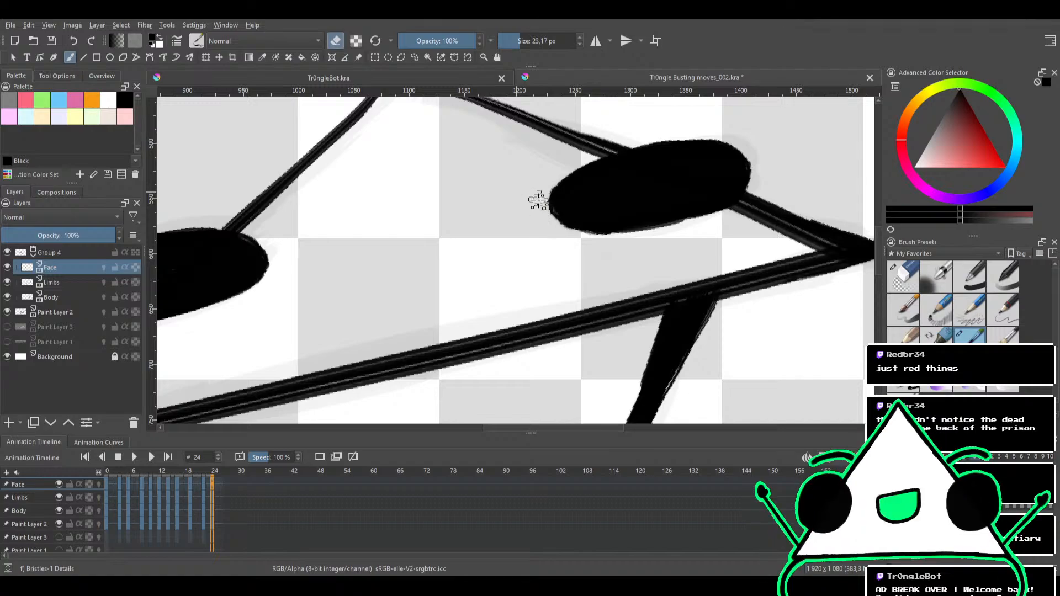
key("e")
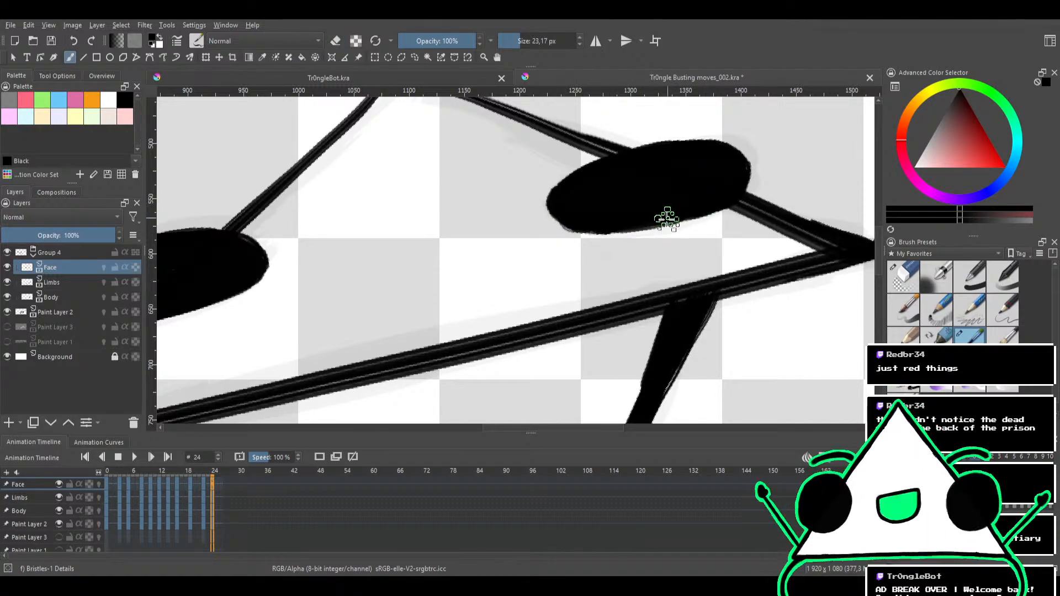
Play back the inked animation over the faint sketch, stop it at frame 24 and save the document
scroll(718, 177, "down", 5)
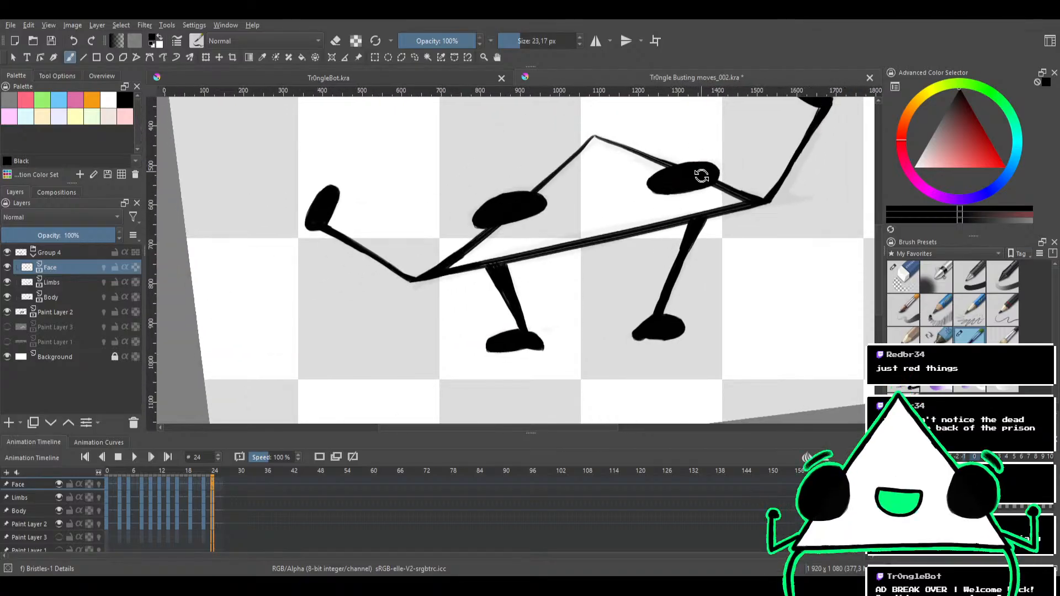
mouse_move(701, 176)
left_mouse_down()
mouse_move(709, 204)
mouse_move(655, 237)
mouse_move(324, 366)
left_mouse_up()
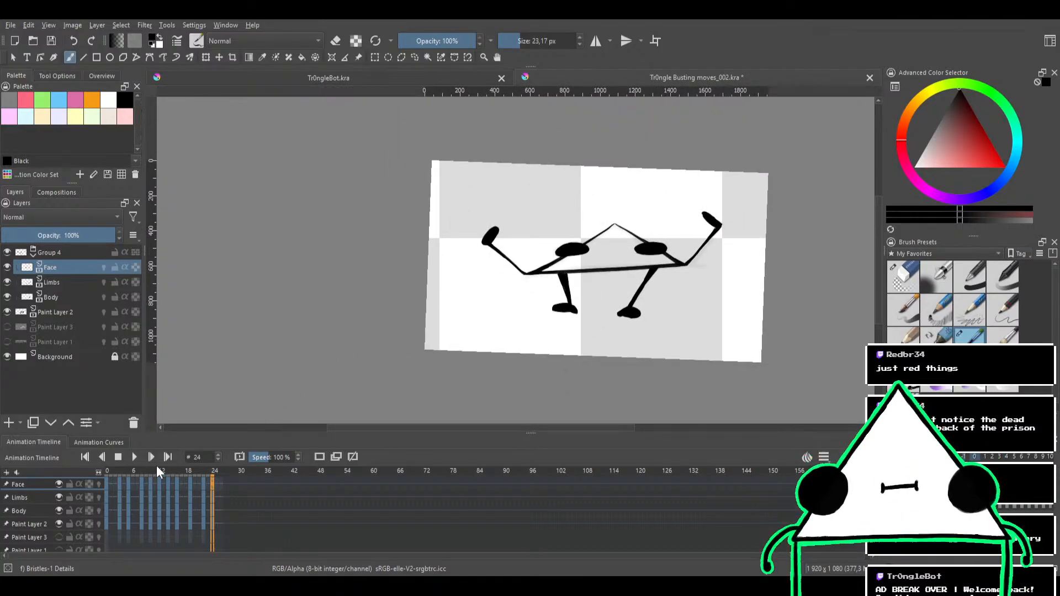
left_click(136, 456)
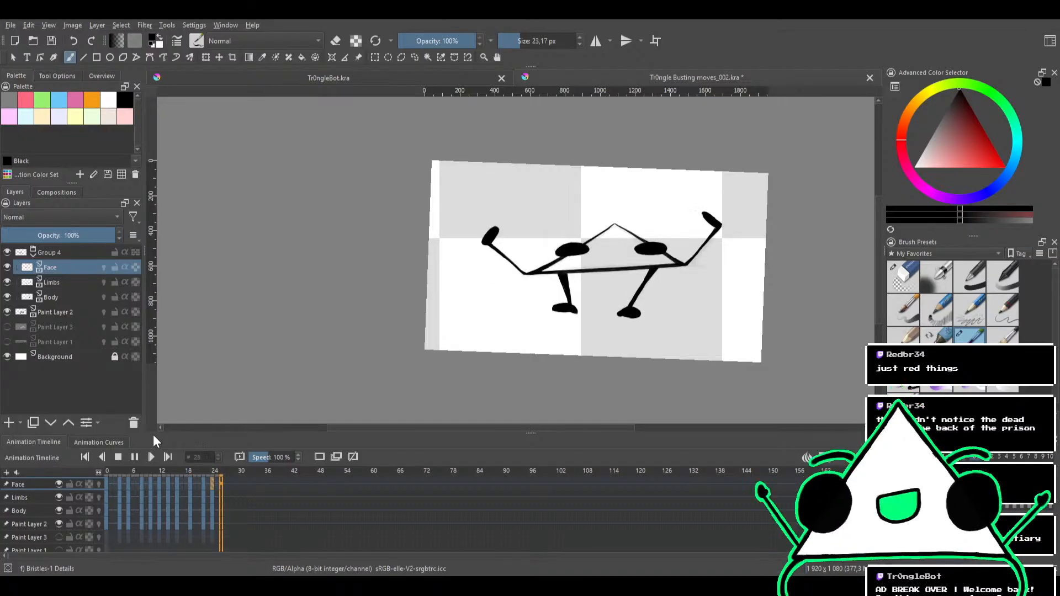
scroll(560, 305, "up", 1)
left_click_drag(639, 284, 528, 285)
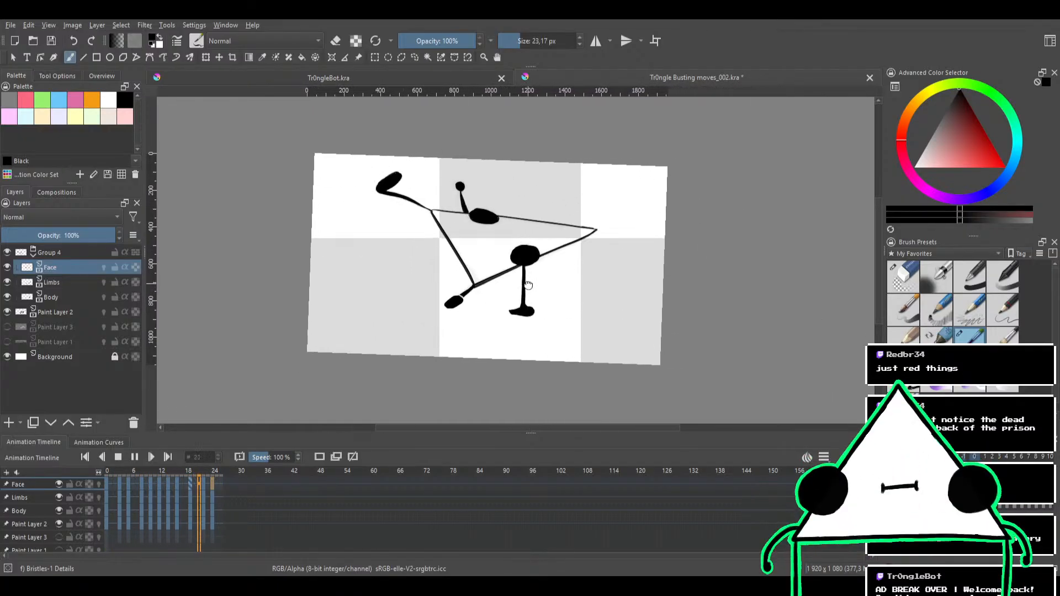
scroll(526, 288, "up", 1)
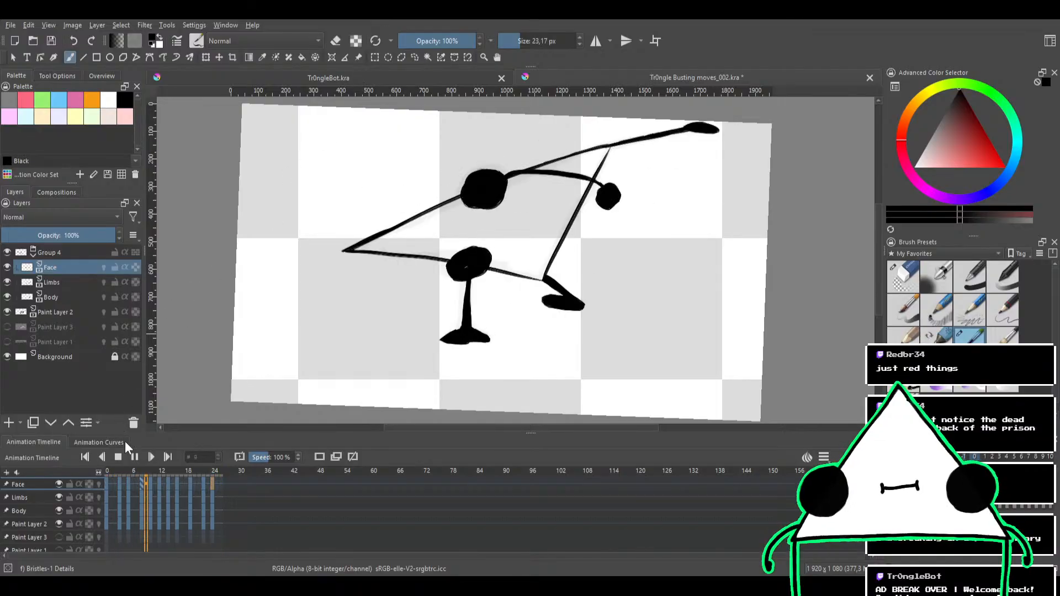
left_click(121, 456)
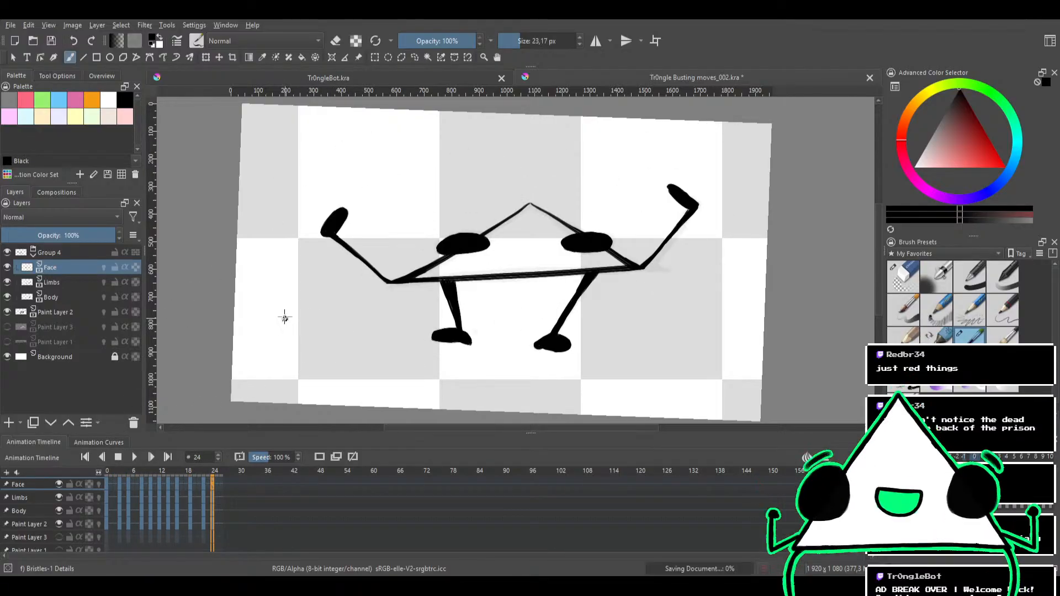
Hide Group 4 and set the sketch on Paint Layer 2 to 100% opacity
left_click(7, 312)
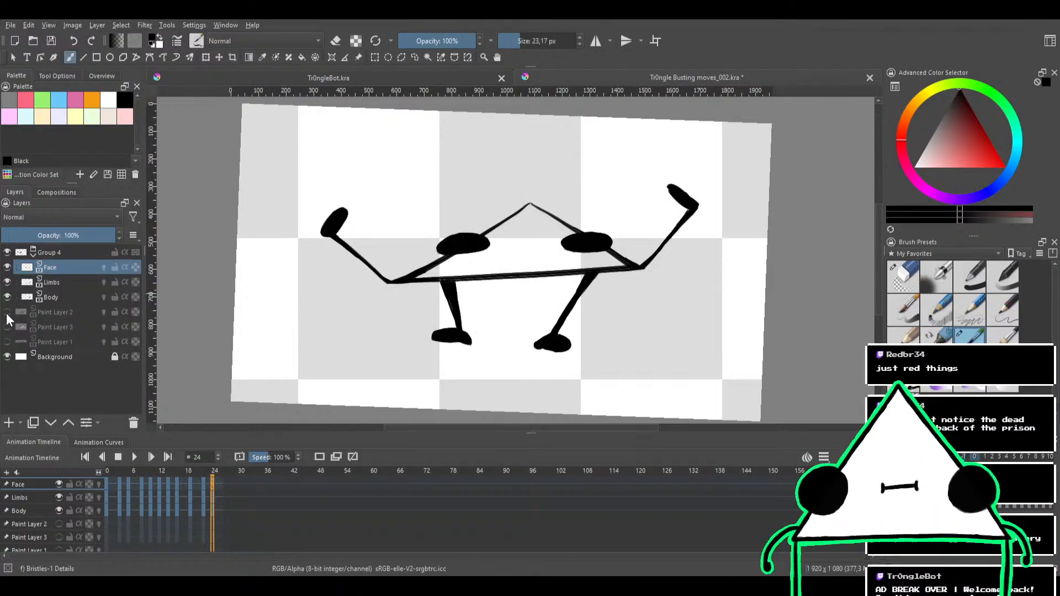
left_click(7, 313)
left_click(28, 252)
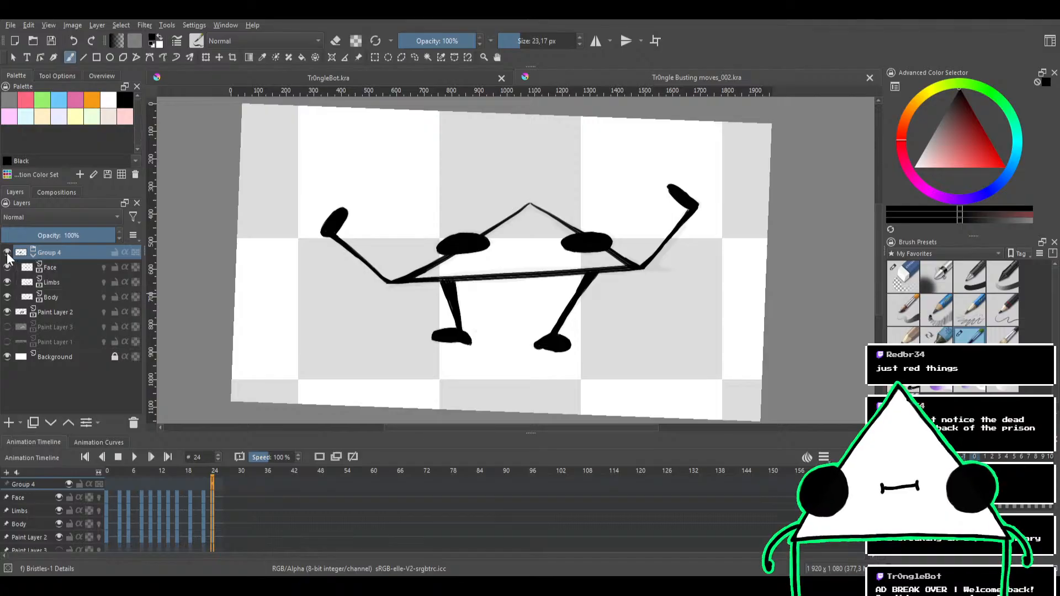
left_click(6, 252)
left_click(42, 313)
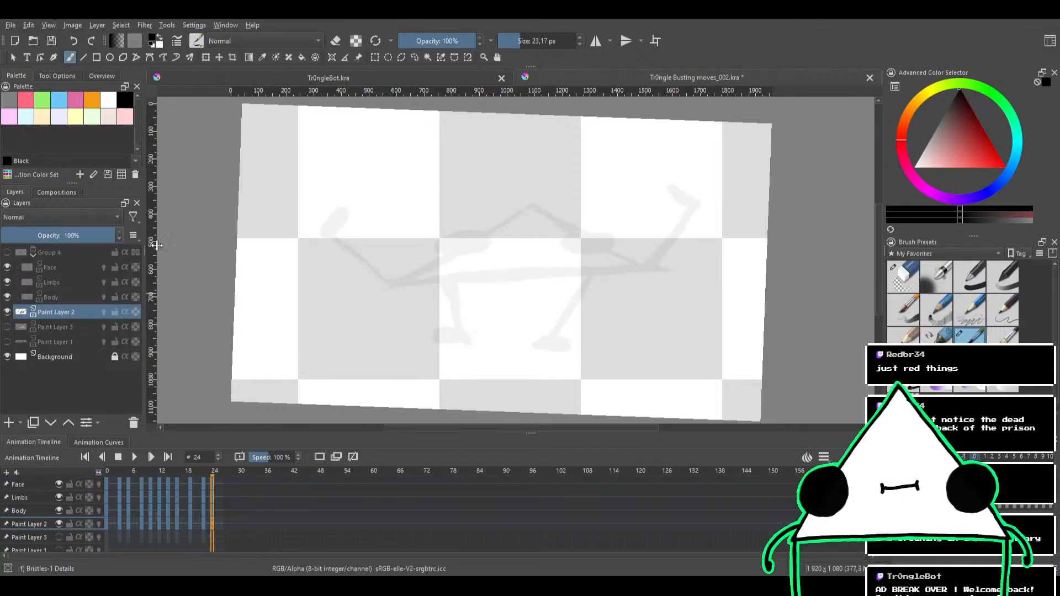
scroll(404, 157, "down", 2)
scroll(412, 159, "up", 1)
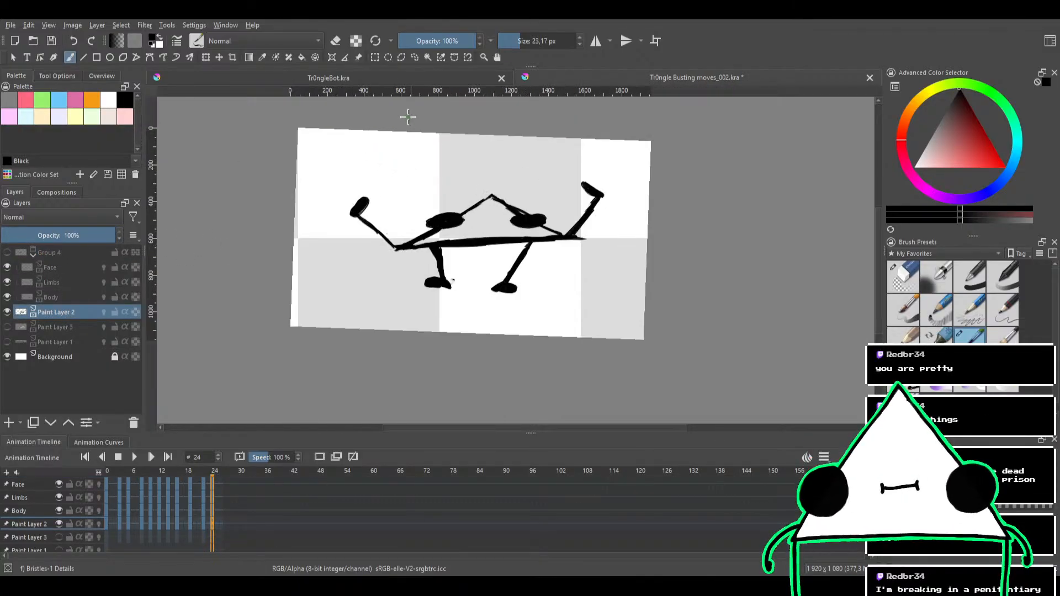
Play back the rough sketch animation on its own and stop it
left_click(135, 457)
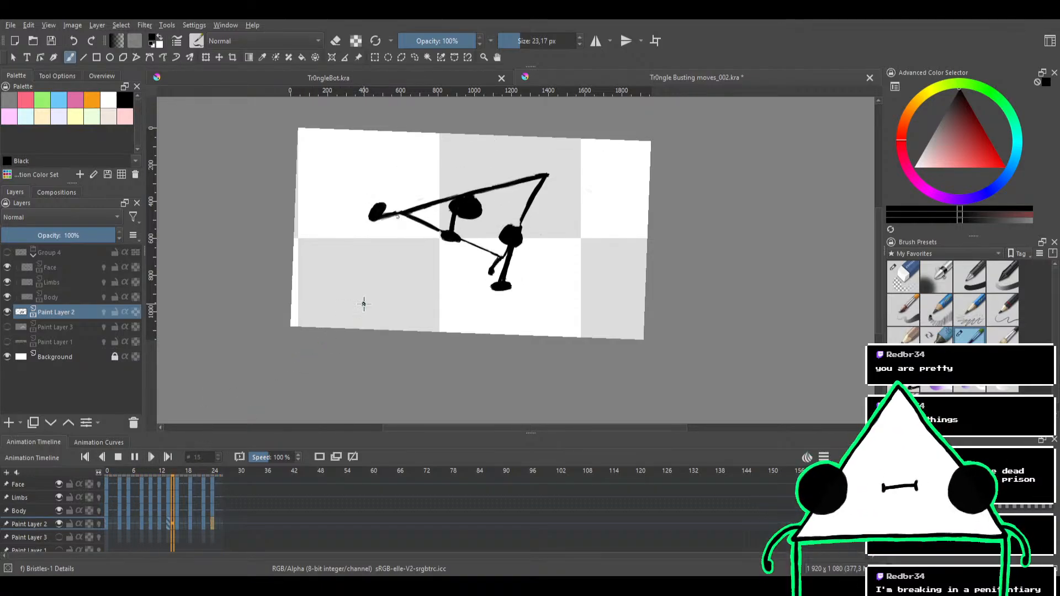
left_click_drag(414, 255, 426, 299)
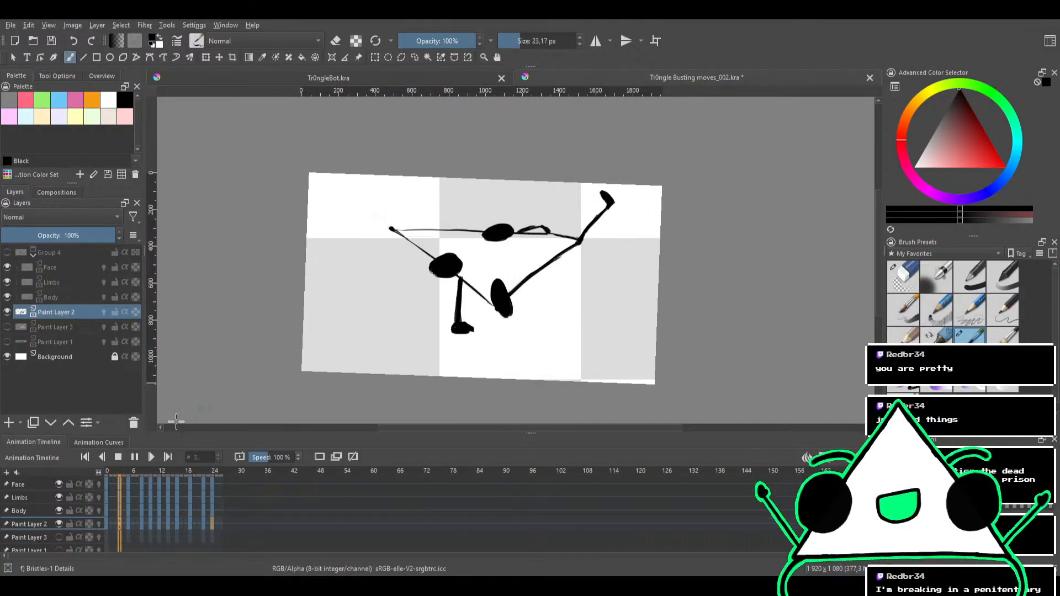
left_click(118, 459)
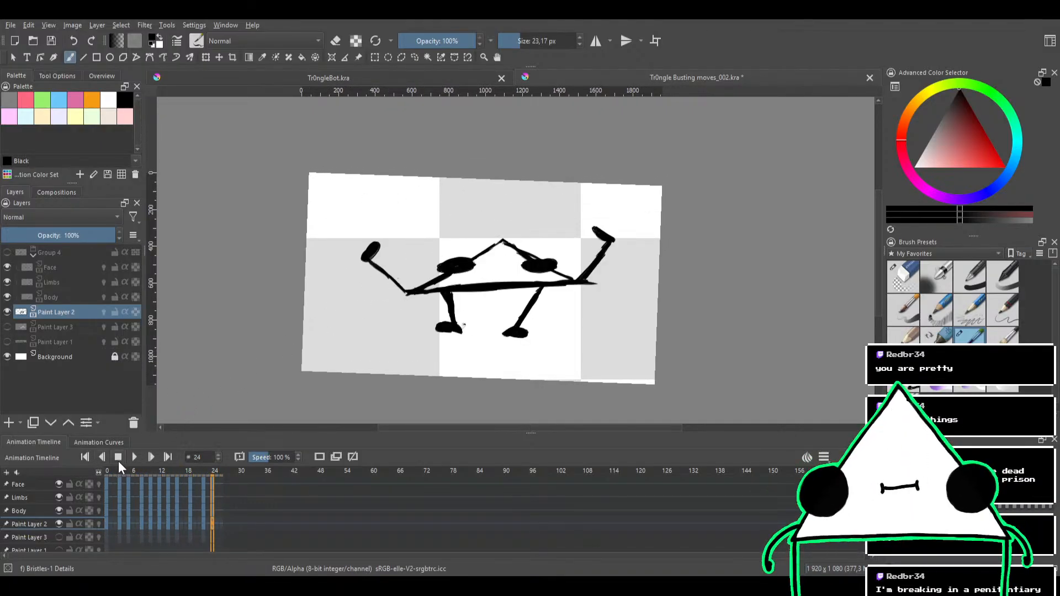
Hide Paint Layer 2, show Group 4 again and play back the clean inked animation without the sketch
left_click(7, 313)
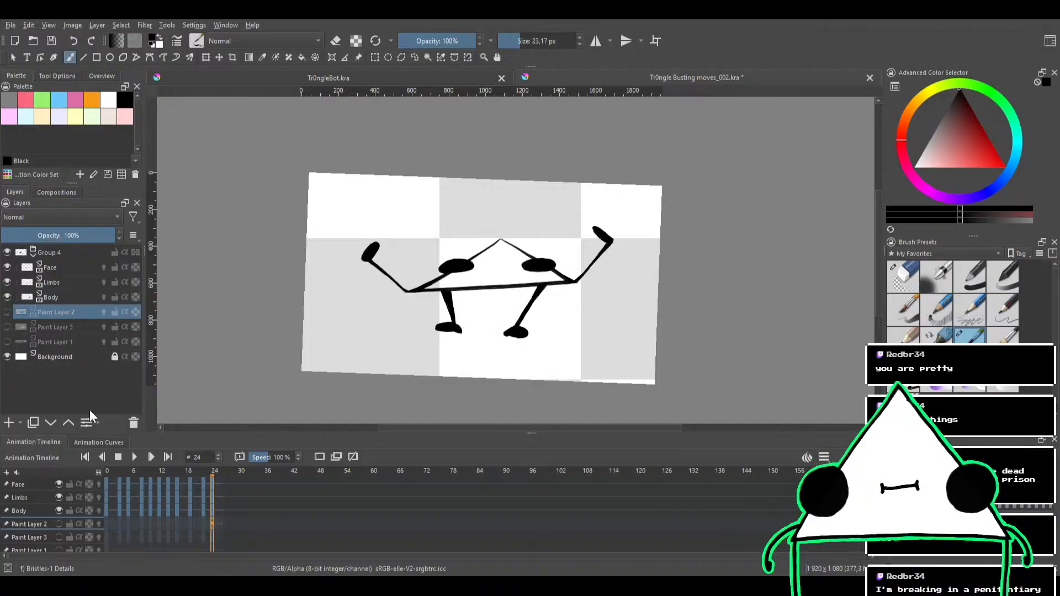
left_click(132, 458)
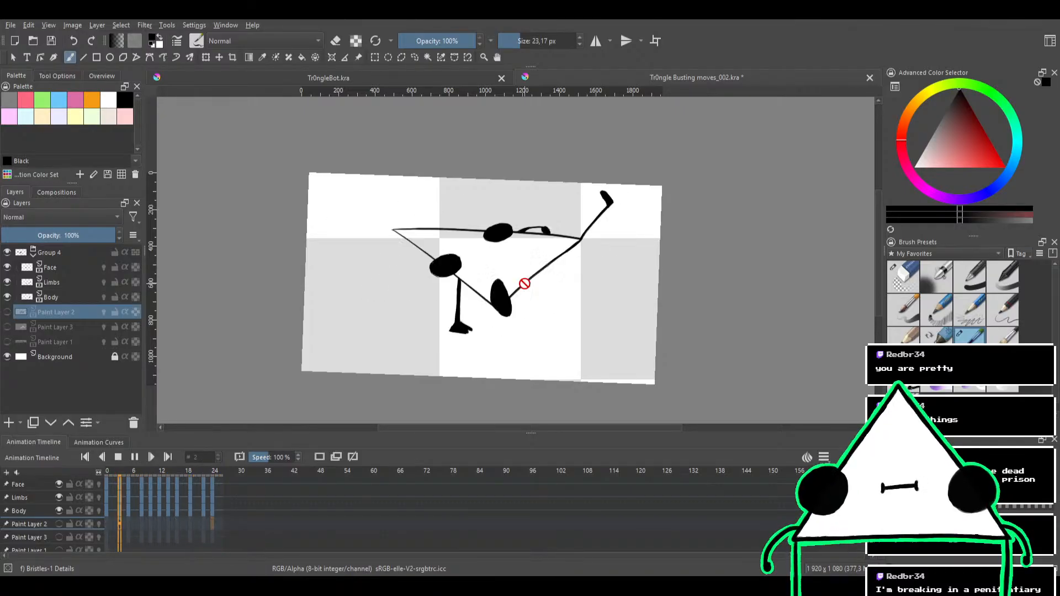
scroll(525, 283, "up", 1)
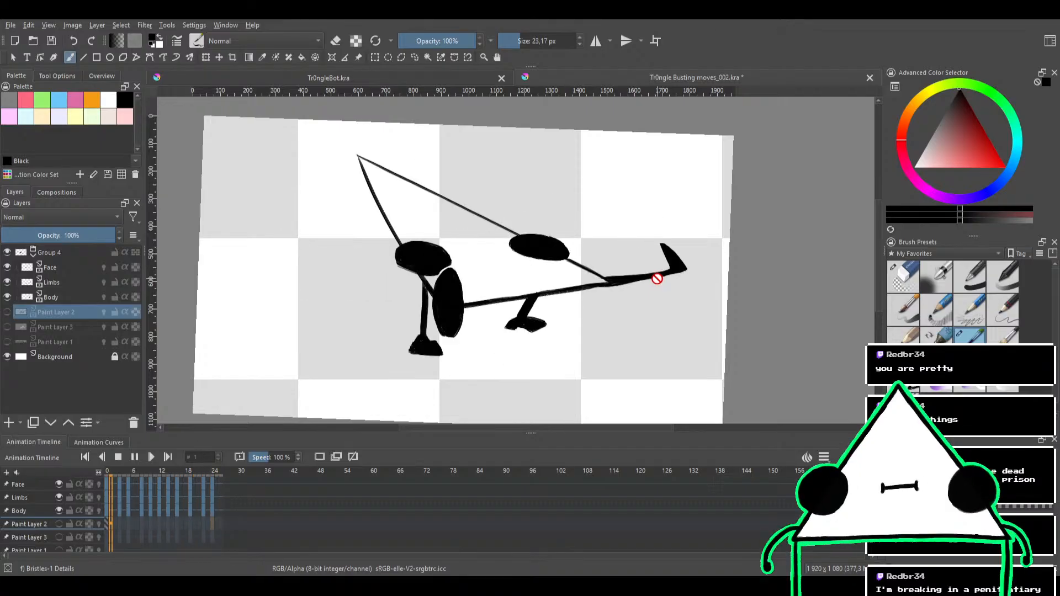
scroll(656, 279, "down", 1)
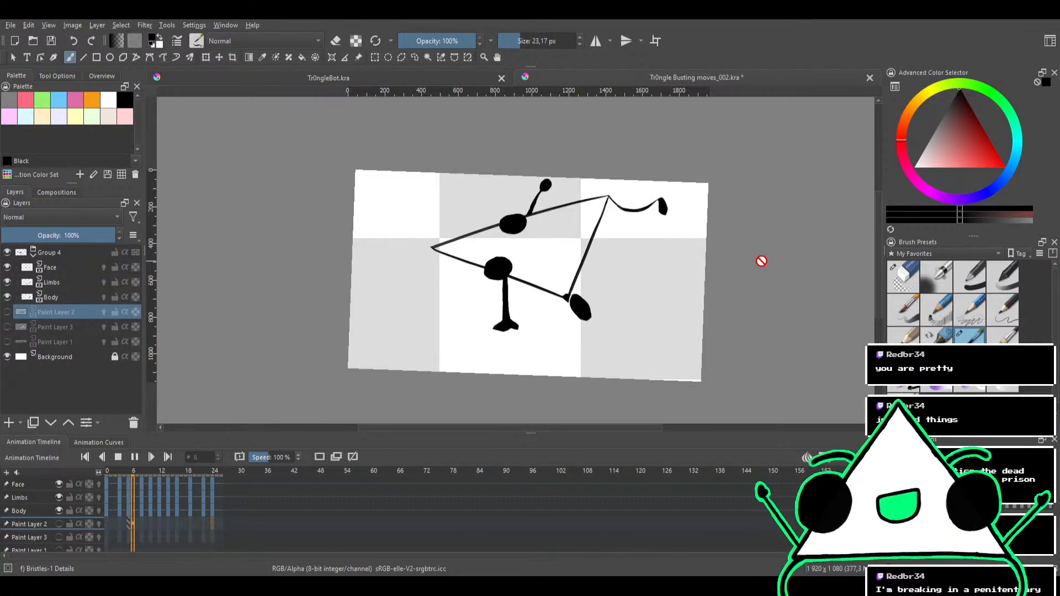
left_click(118, 459)
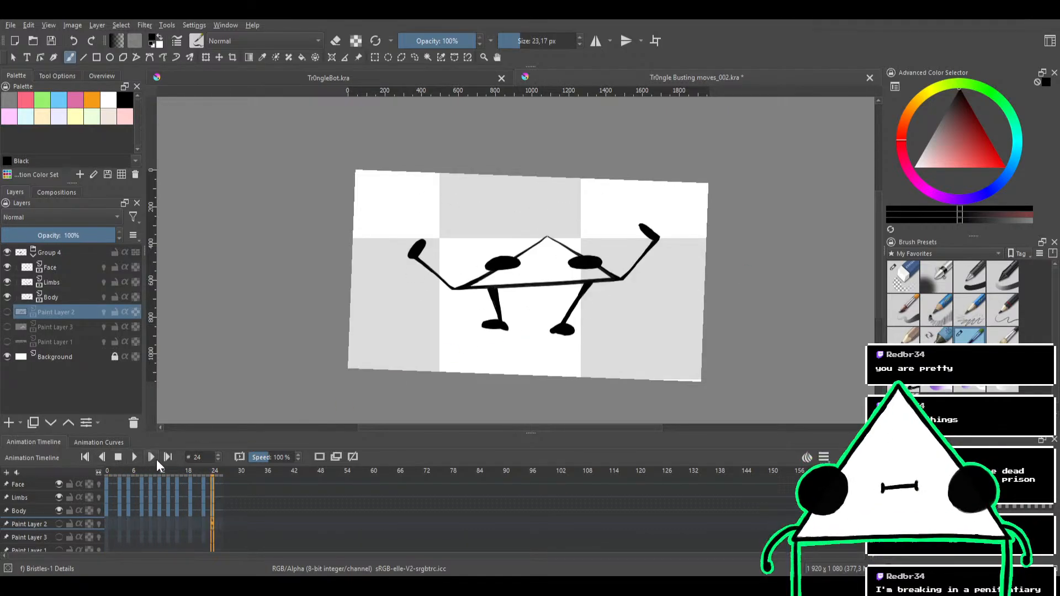
Clean up the thick line at the body's lower-left corner on frame 24 of the Body layer with the Eraser Circle brush
scroll(516, 324, "up", 2)
left_click_drag(449, 256, 466, 298)
scroll(465, 299, "up", 1)
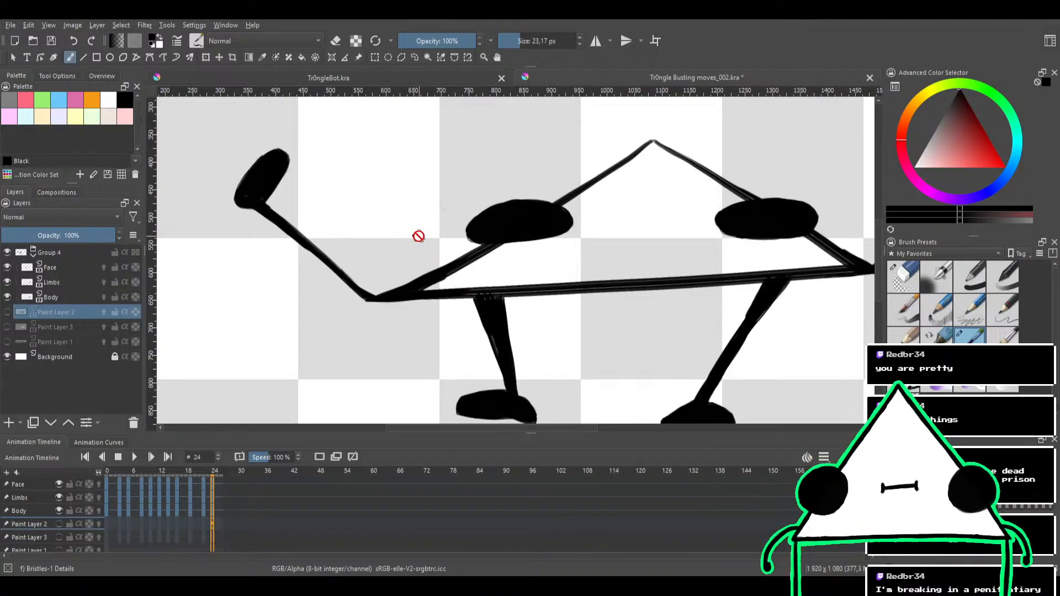
left_click(904, 277)
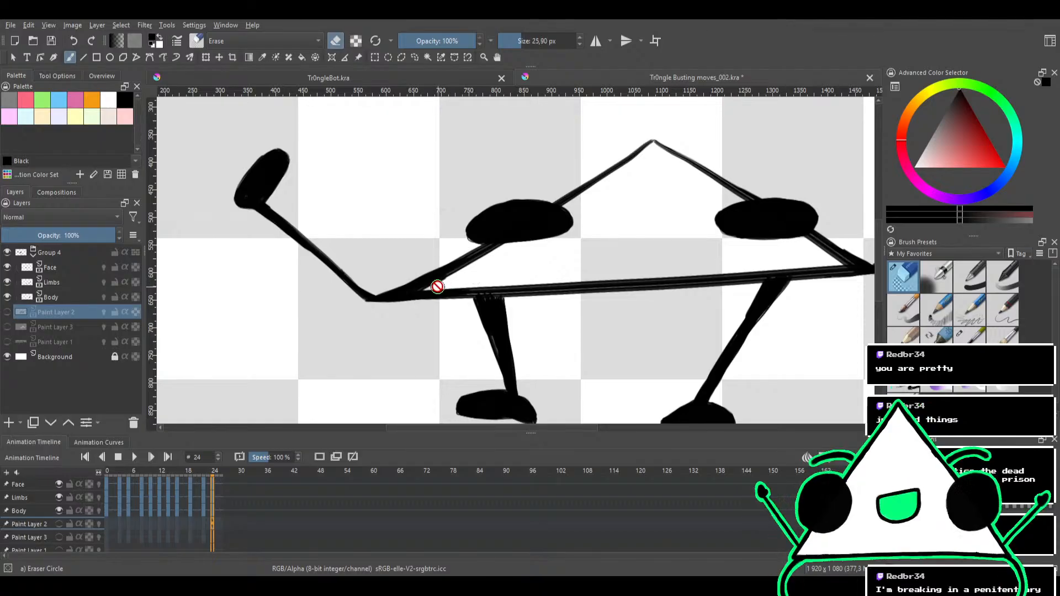
left_click(51, 298)
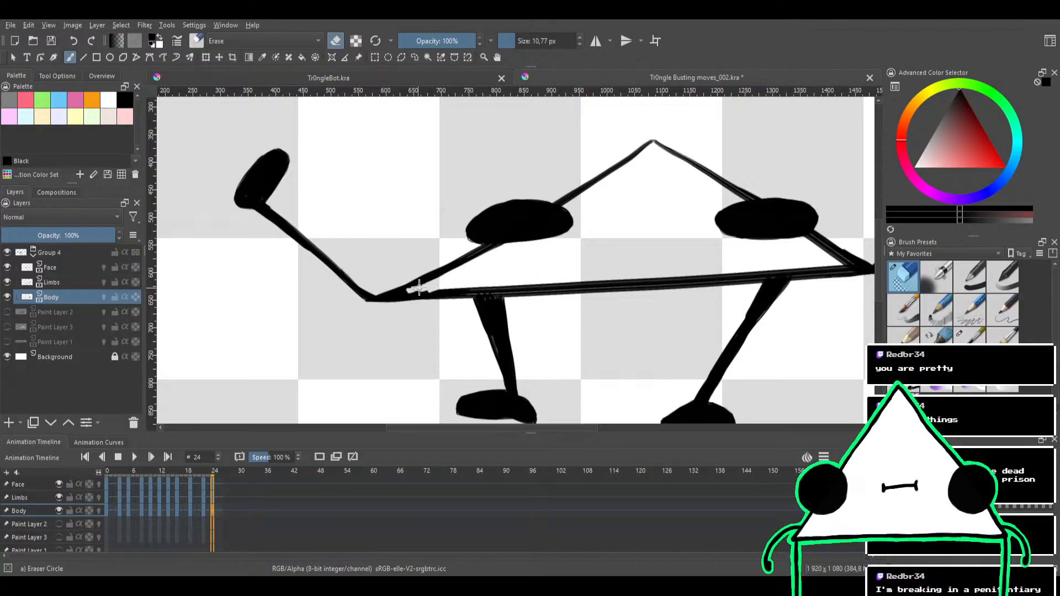
key("slash")
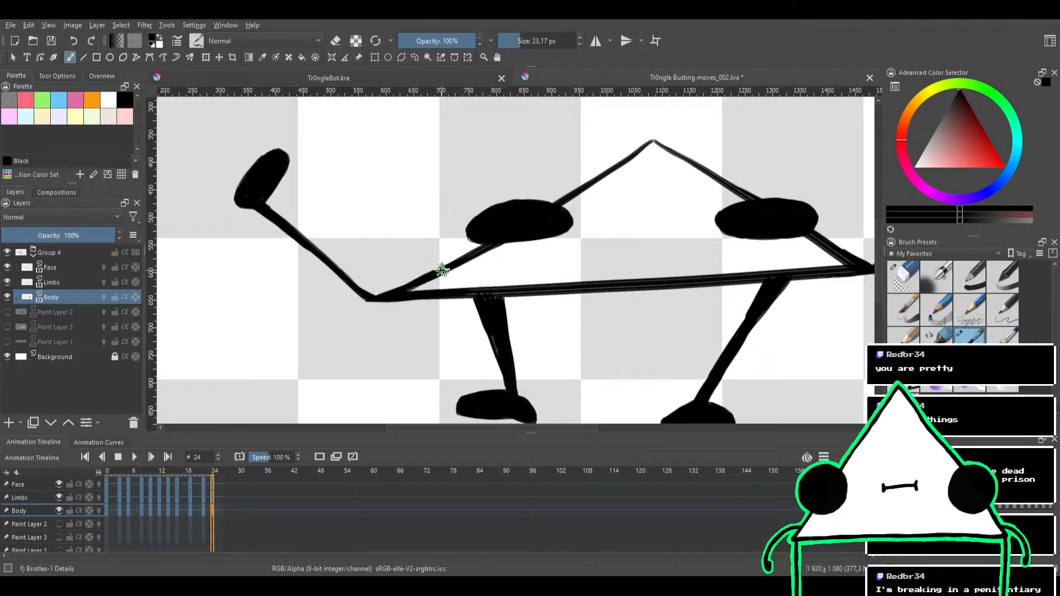
left_click_drag(495, 268, 429, 333)
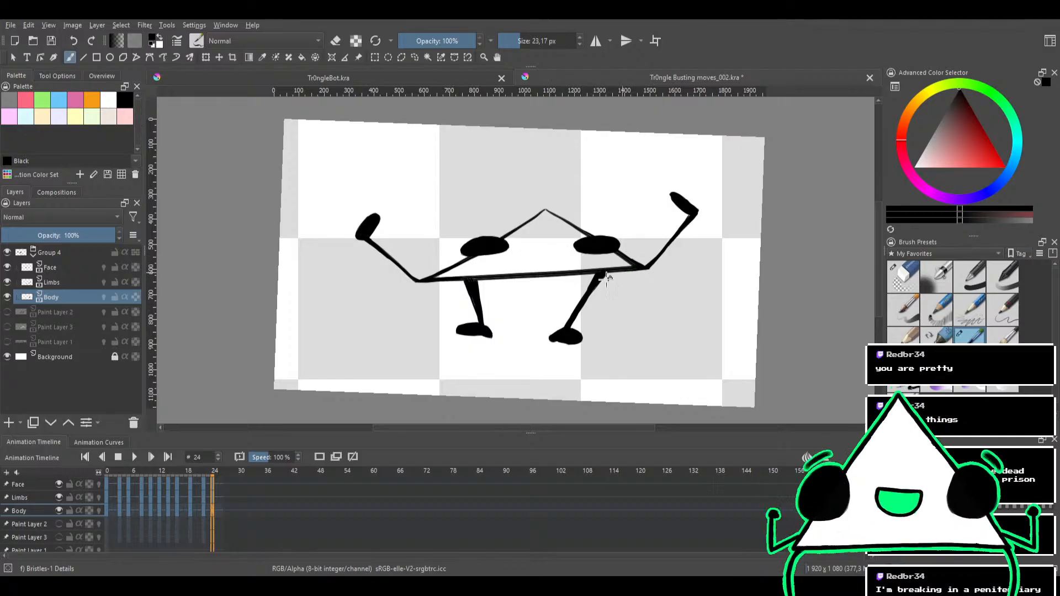
Play back the cleaned inked animation, save the document and stop playback at frame 24
mouse_move(606, 279)
left_mouse_down()
mouse_move(570, 269)
mouse_move(584, 262)
left_mouse_up()
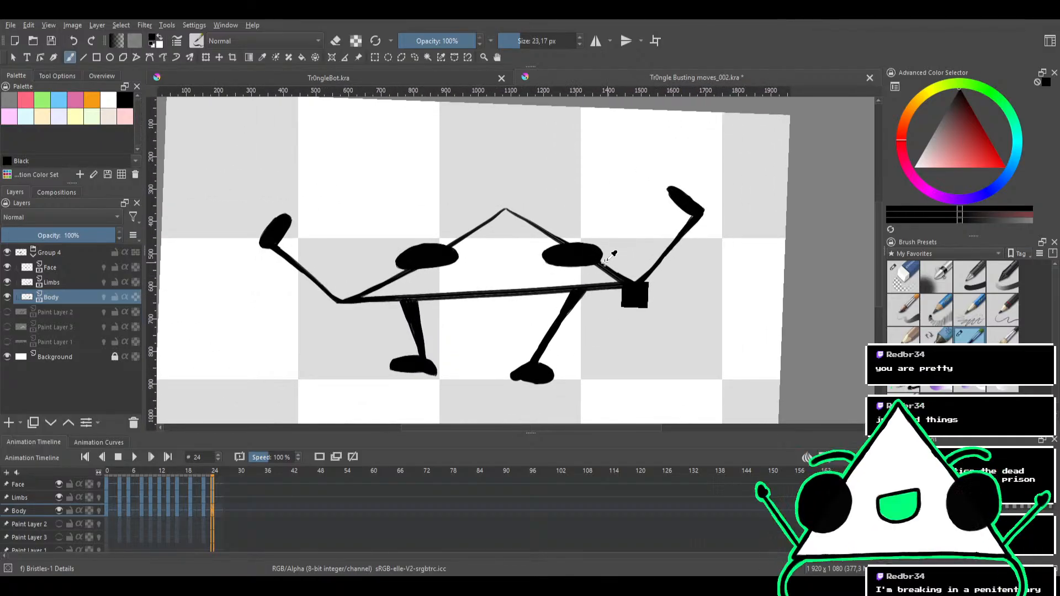
left_click(134, 457)
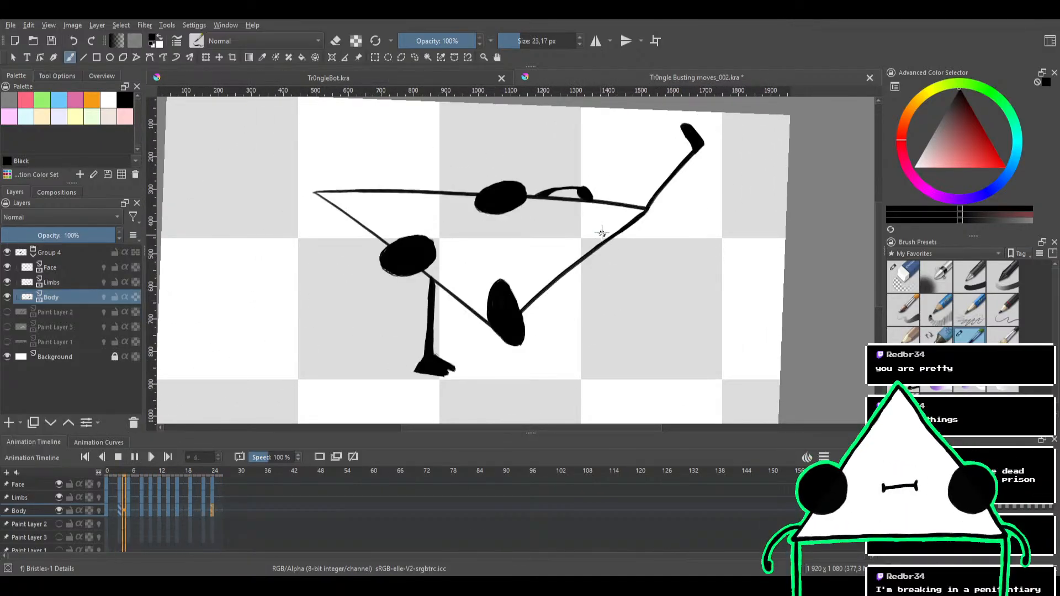
scroll(588, 224, "down", 2)
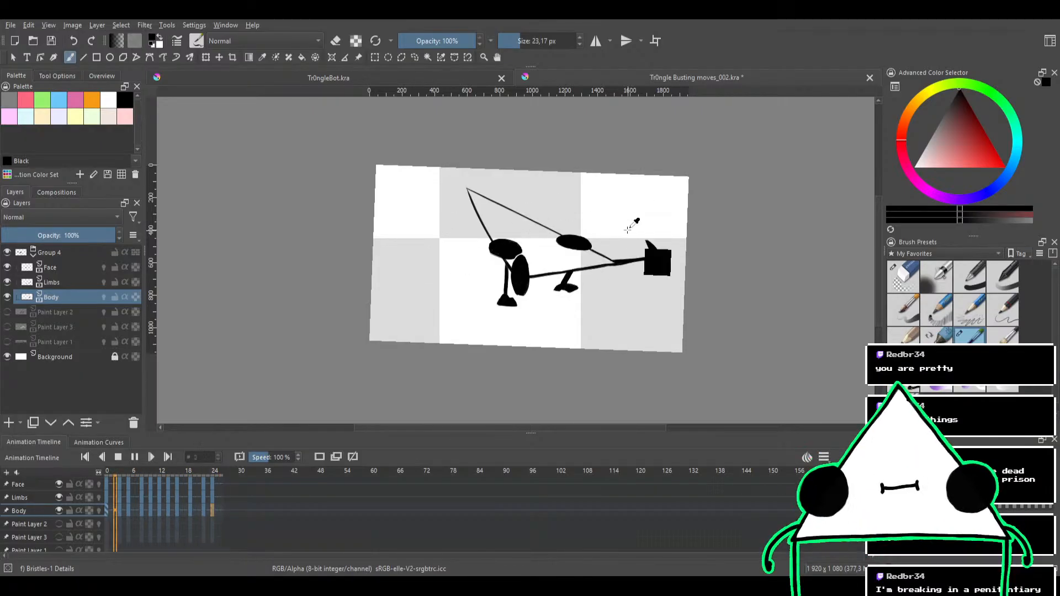
key("ctrl+s")
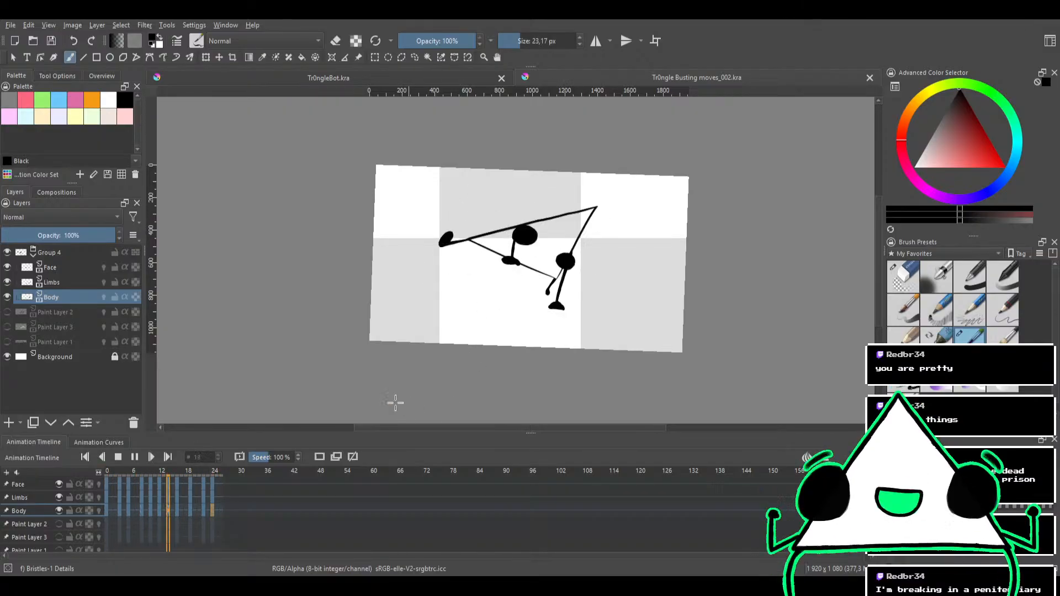
left_click(120, 458)
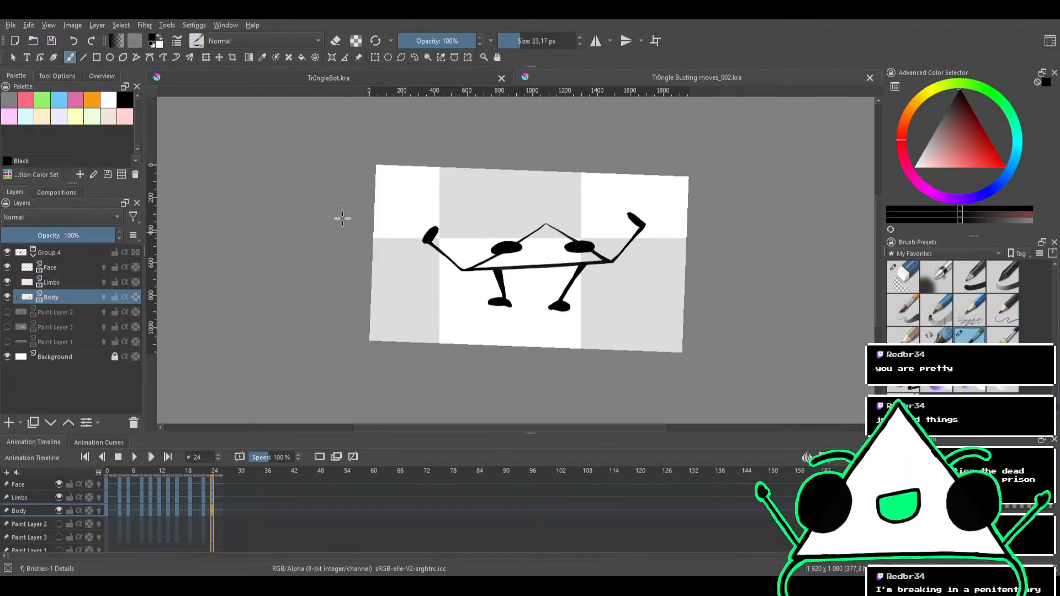
Switch to the Tr0ngleBot.kra document, clear all artwork in Group 6 and make Paint Layer 2 active
left_click(424, 81)
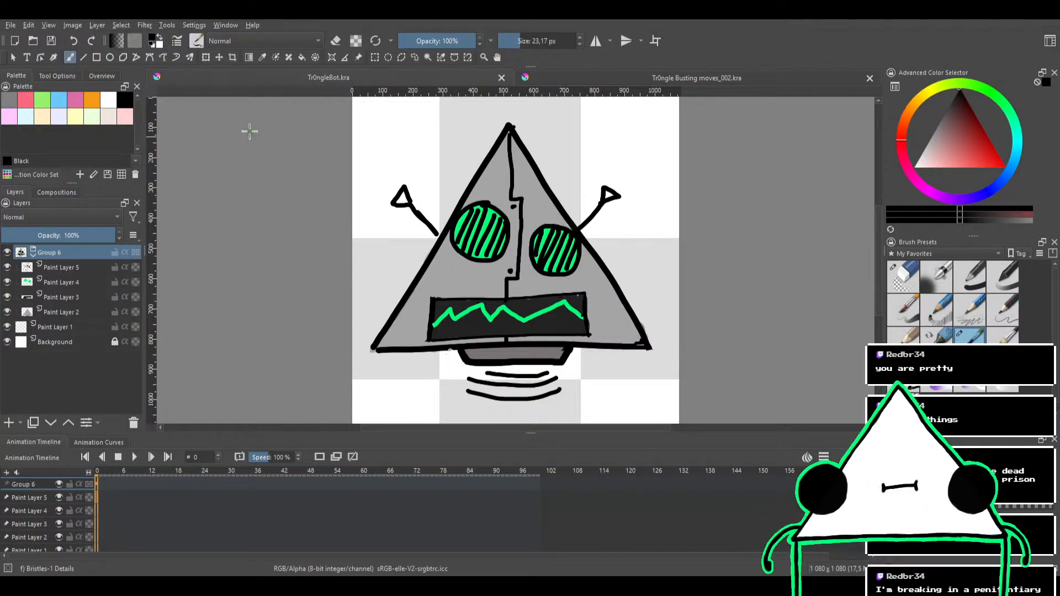
key("Delete")
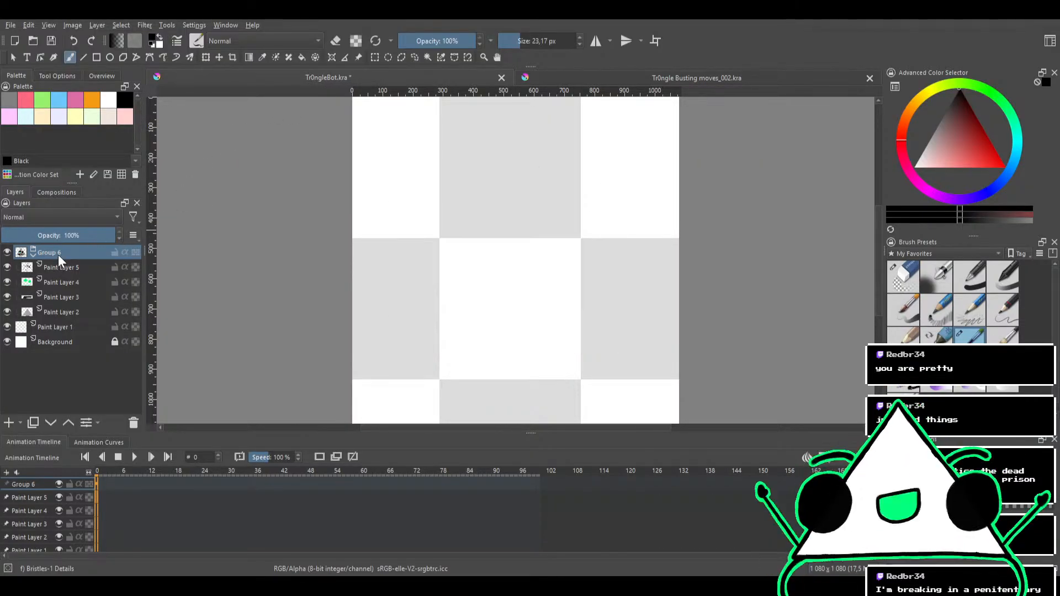
left_click(57, 263)
left_click(59, 279)
left_click(45, 252)
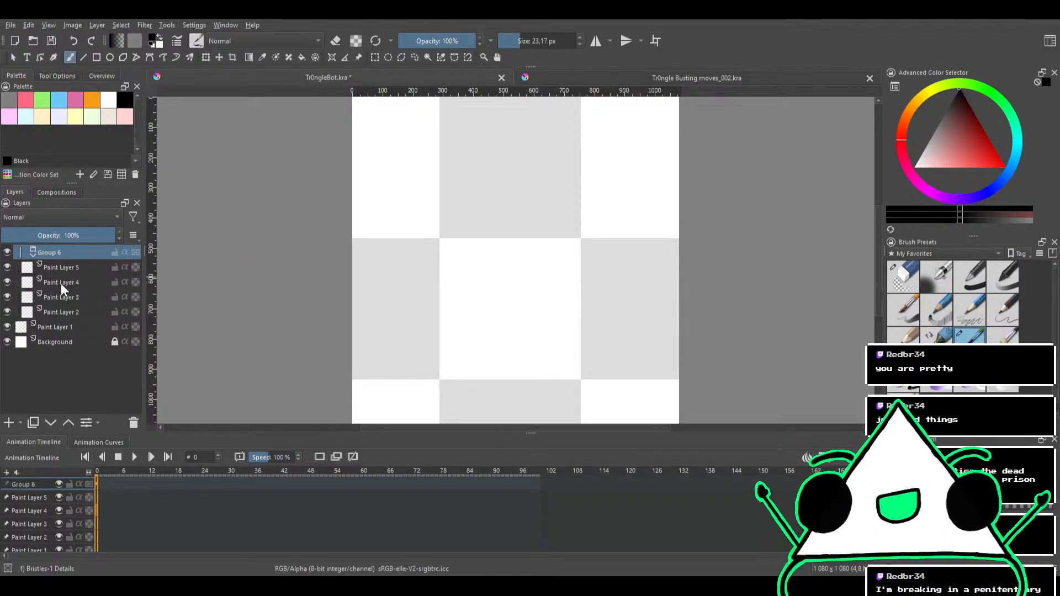
key("Page_Down")
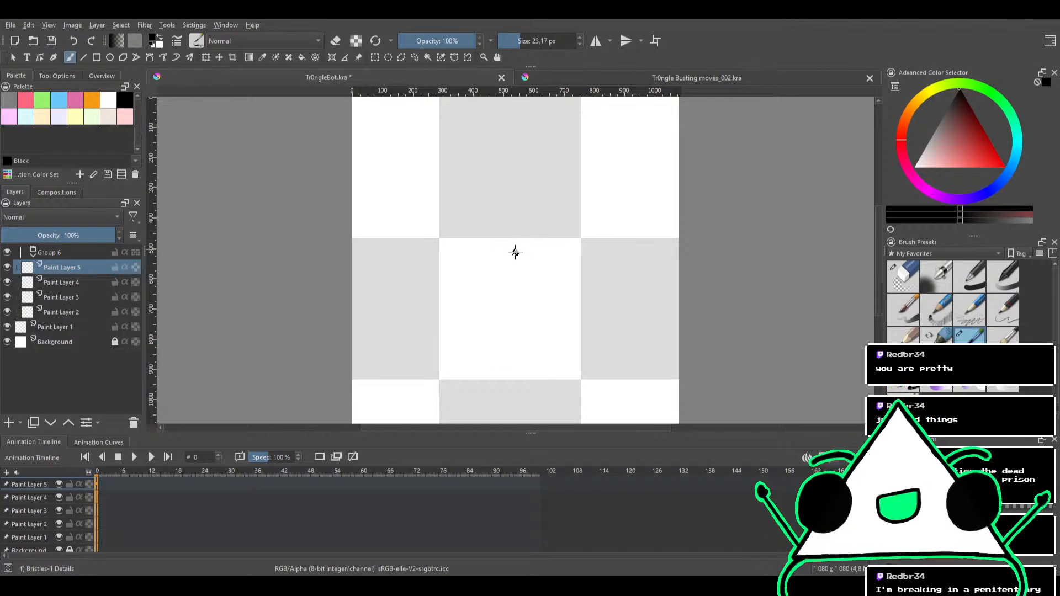
left_click(68, 316)
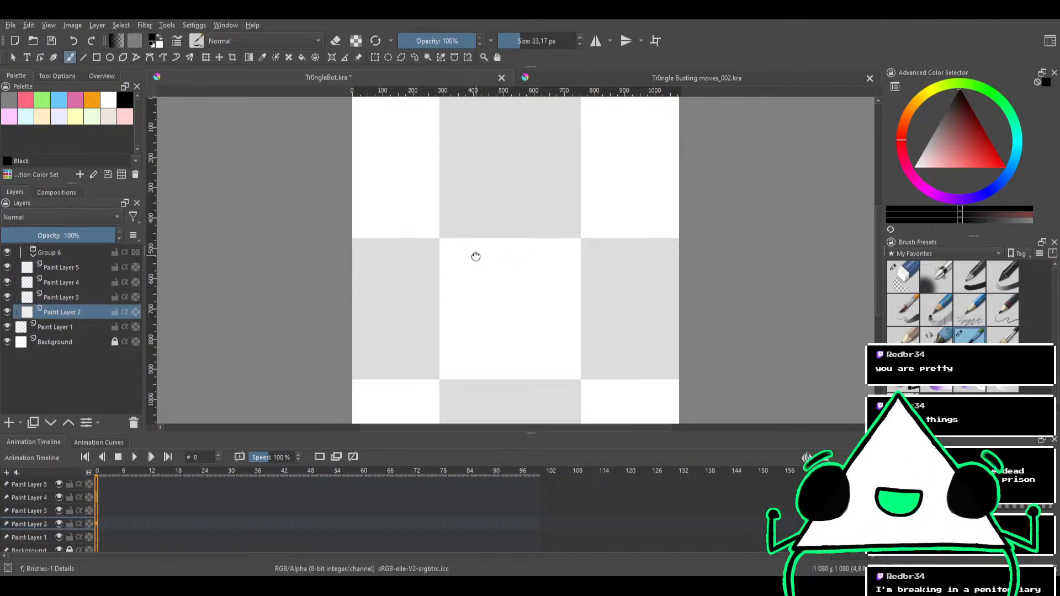
Try drawing a black triangle outline with a circle inside it on Paint Layer 2
mouse_move(476, 257)
left_mouse_down()
mouse_move(466, 286)
mouse_move(501, 250)
mouse_move(481, 255)
left_mouse_up()
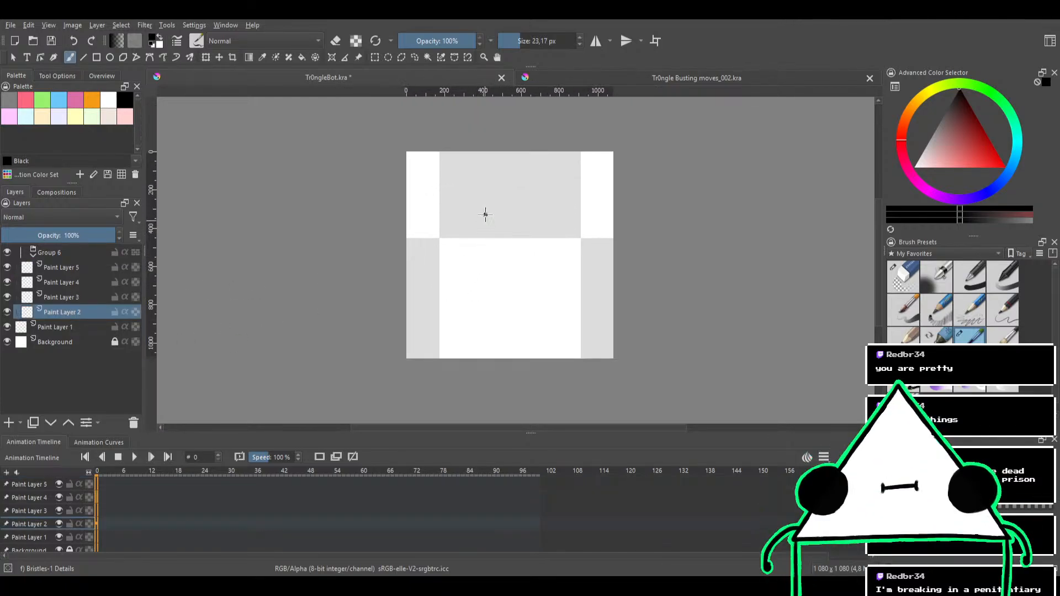
left_click_drag(430, 298, 584, 282)
key("ctrl+z")
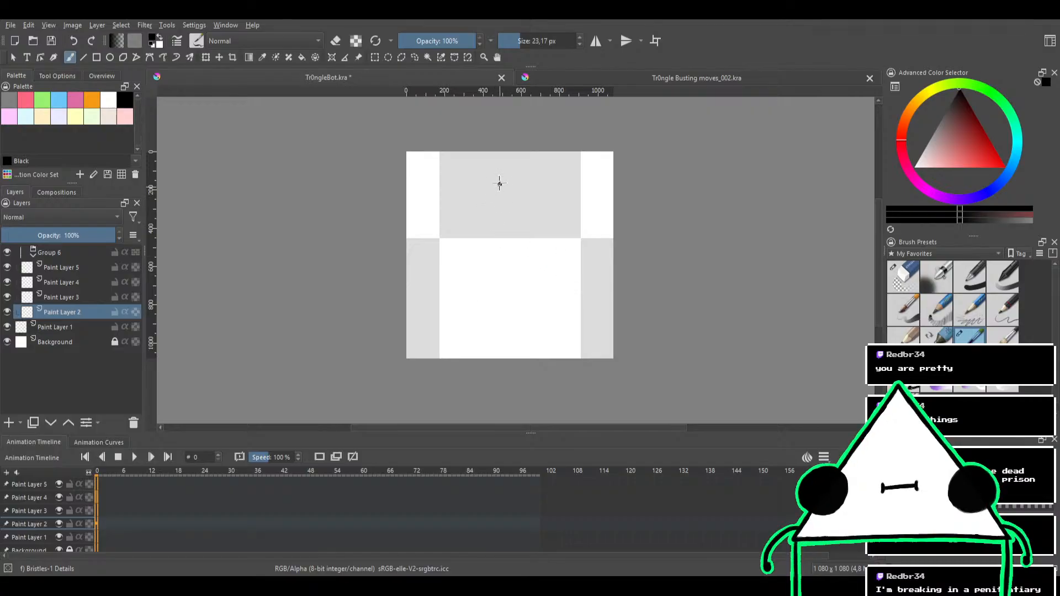
left_click_drag(496, 177, 434, 307)
left_click_drag(567, 301, 501, 179)
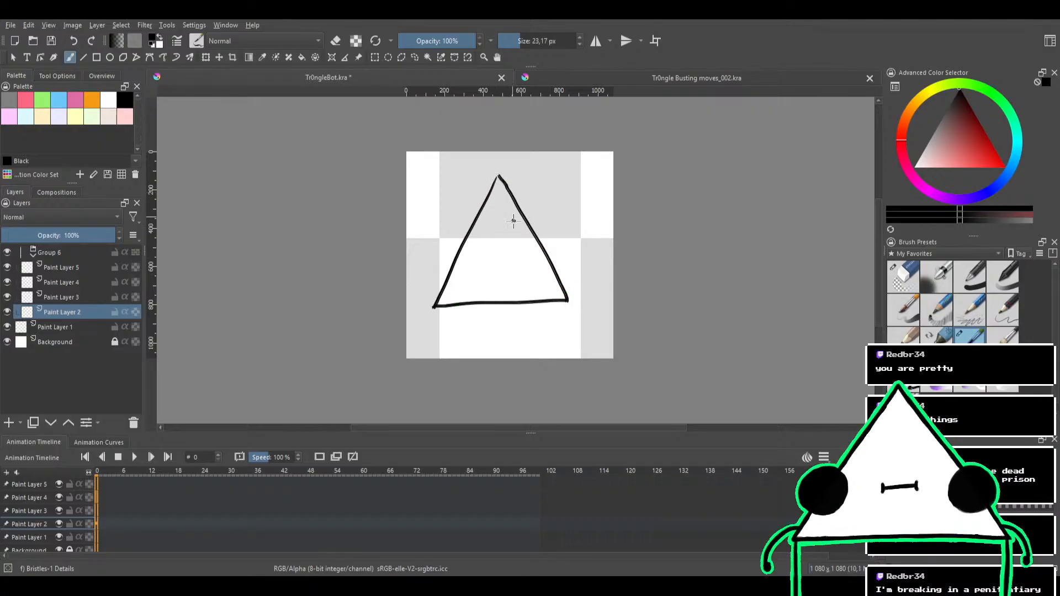
left_click_drag(521, 264, 530, 252)
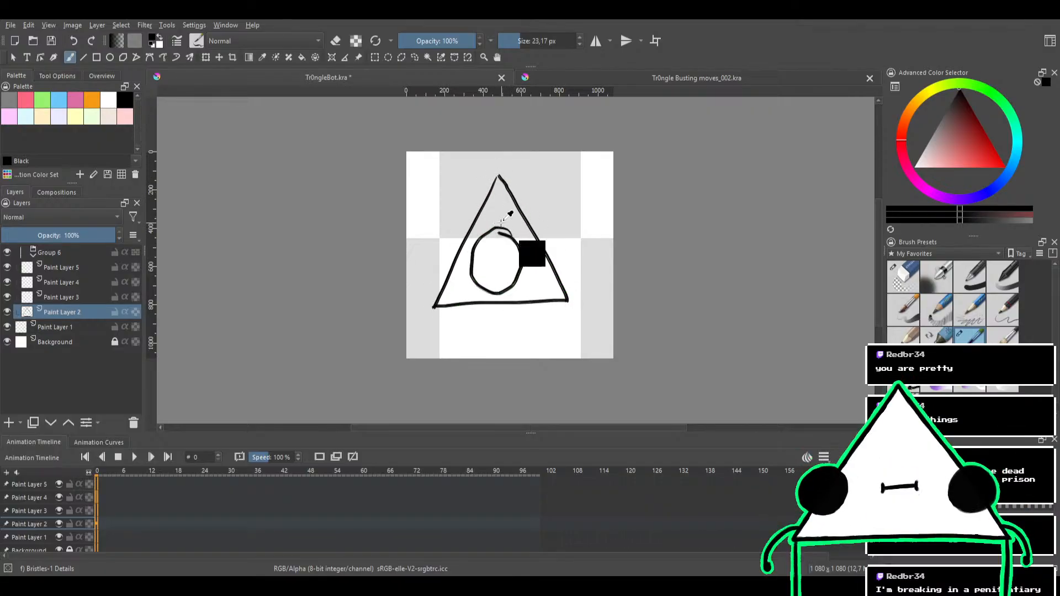
key("ctrl+z")
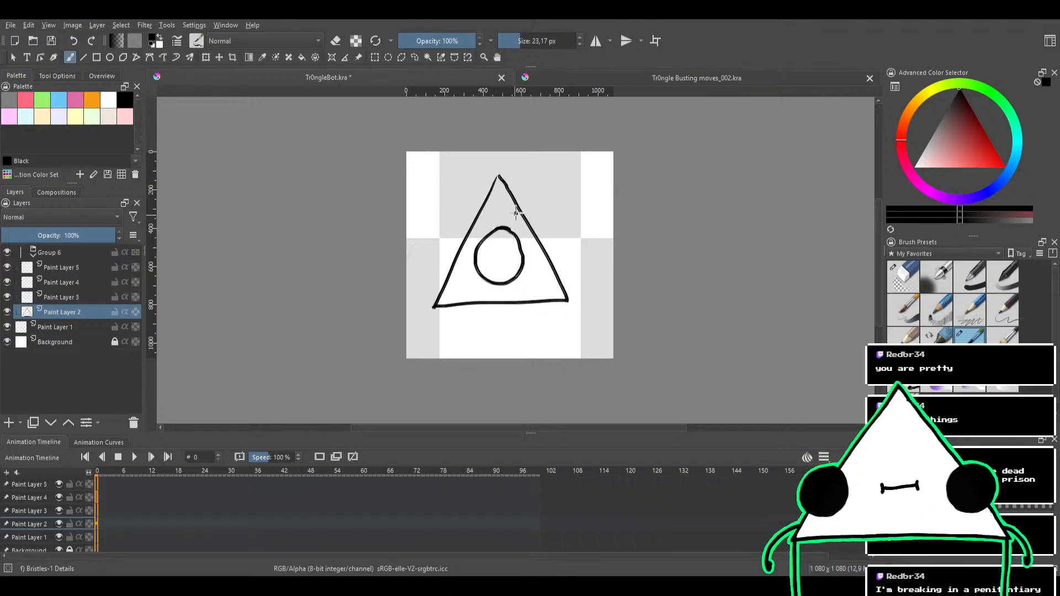
Try adding seam lines, rivet dots and a notch around the circle, and undo the whole triangle drawing
scroll(506, 245, "up", 1)
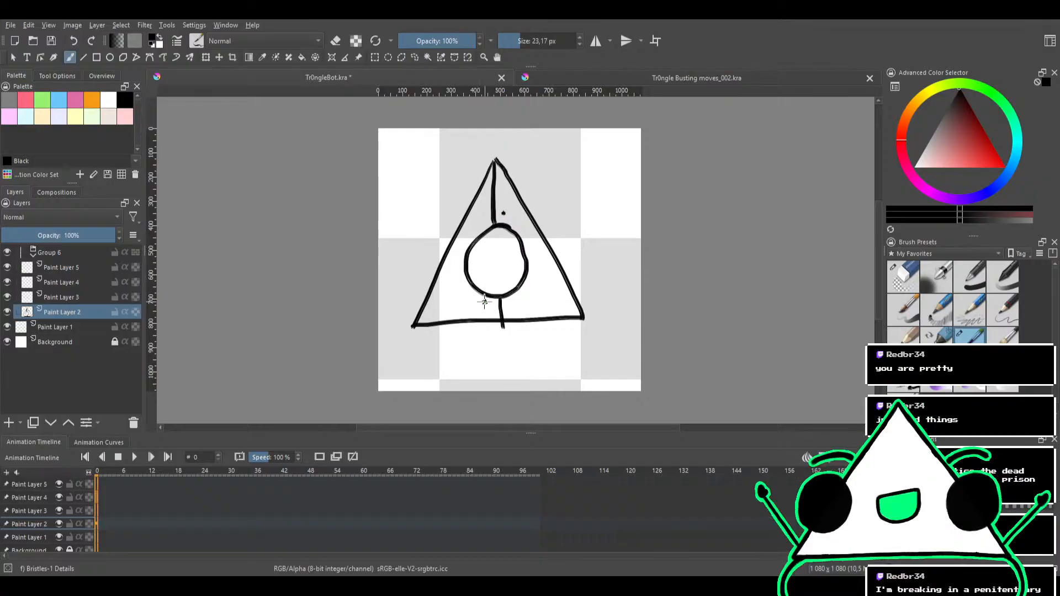
scroll(511, 201, "up", 1)
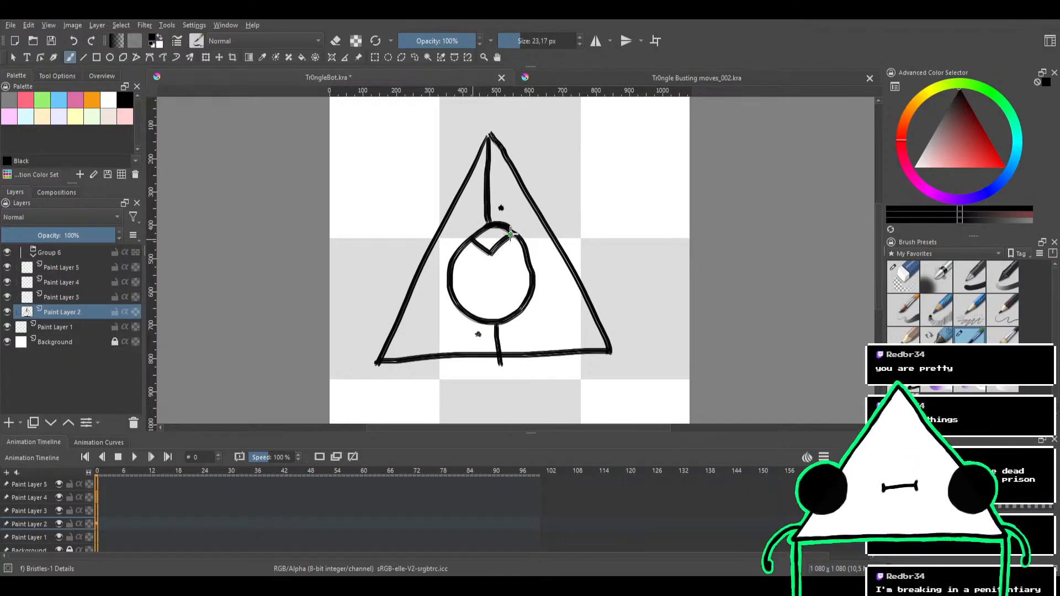
key("ctrl+z")
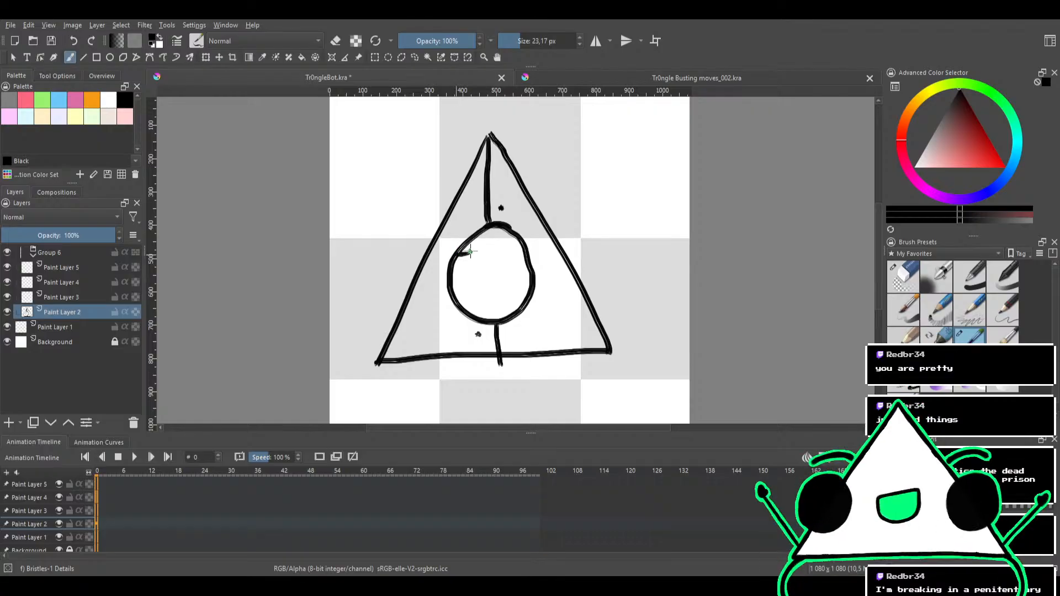
key("ctrl+z")
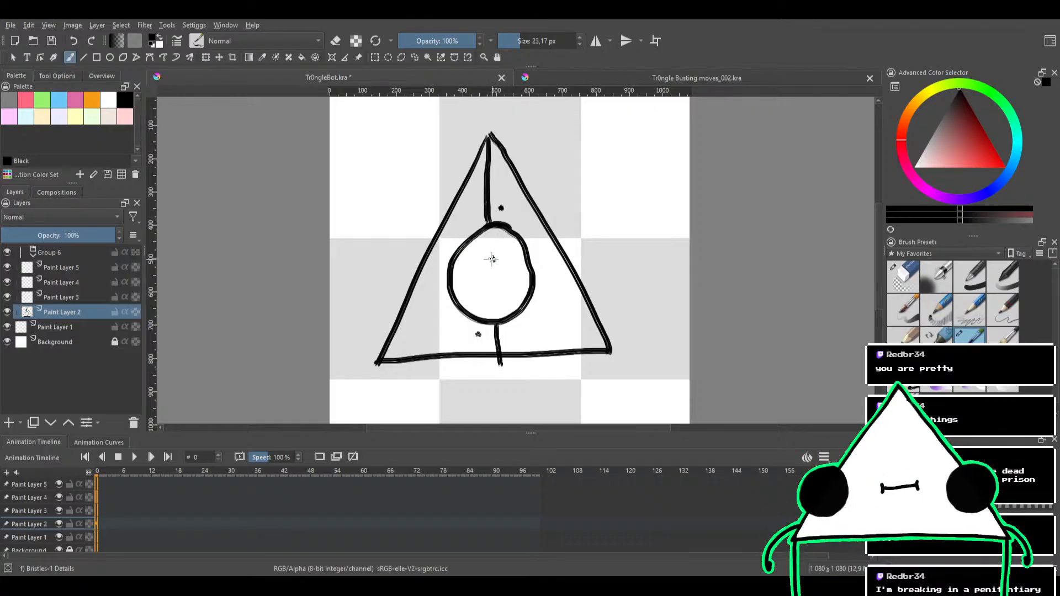
scroll(516, 238, "up", 1)
scroll(522, 246, "down", 2)
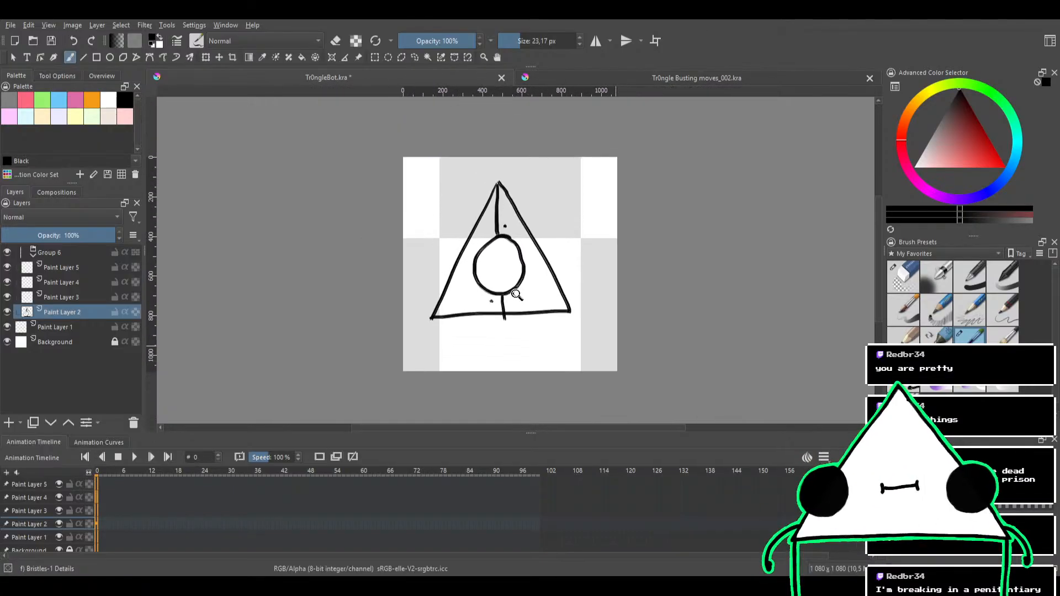
scroll(524, 249, "up", 1)
key("ctrl+z")
key("ctrl+z")
key("ctrl+z")
key("ctrl+z")
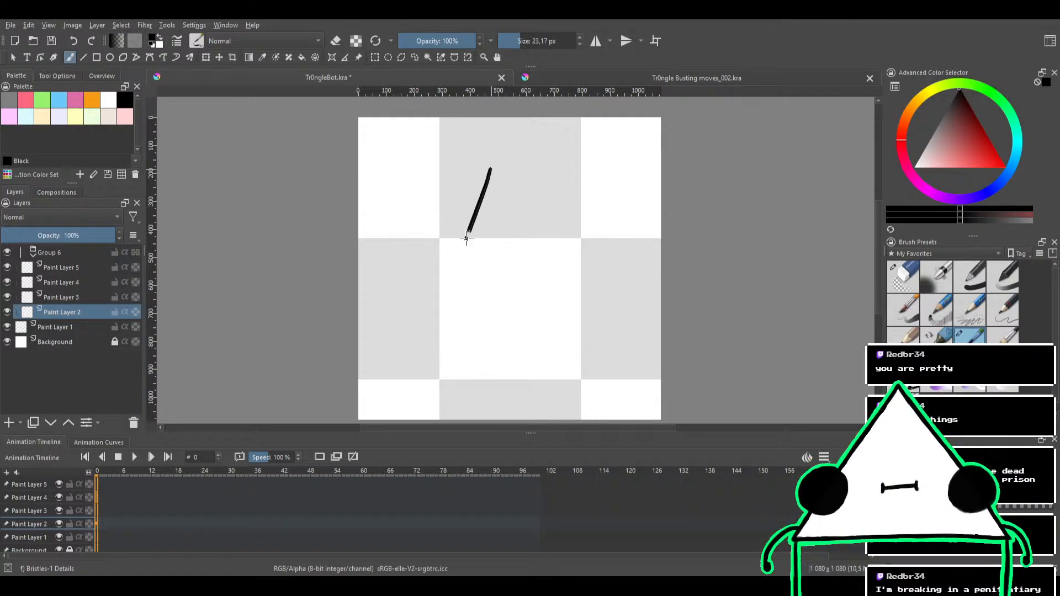
Try redrawing the triangle's slanted sides on Paint Layer 2 and undo the strokes
mouse_move(465, 238)
left_mouse_down()
mouse_move(584, 324)
mouse_move(624, 325)
left_mouse_up()
key("ctrl+z")
mouse_move(437, 280)
left_mouse_down()
mouse_move(539, 217)
mouse_move(634, 354)
mouse_move(371, 362)
left_mouse_up()
mouse_move(495, 168)
left_mouse_down()
mouse_move(504, 145)
mouse_move(471, 365)
mouse_move(584, 355)
left_mouse_up()
key("ctrl+z")
left_click_drag(572, 273, 582, 234)
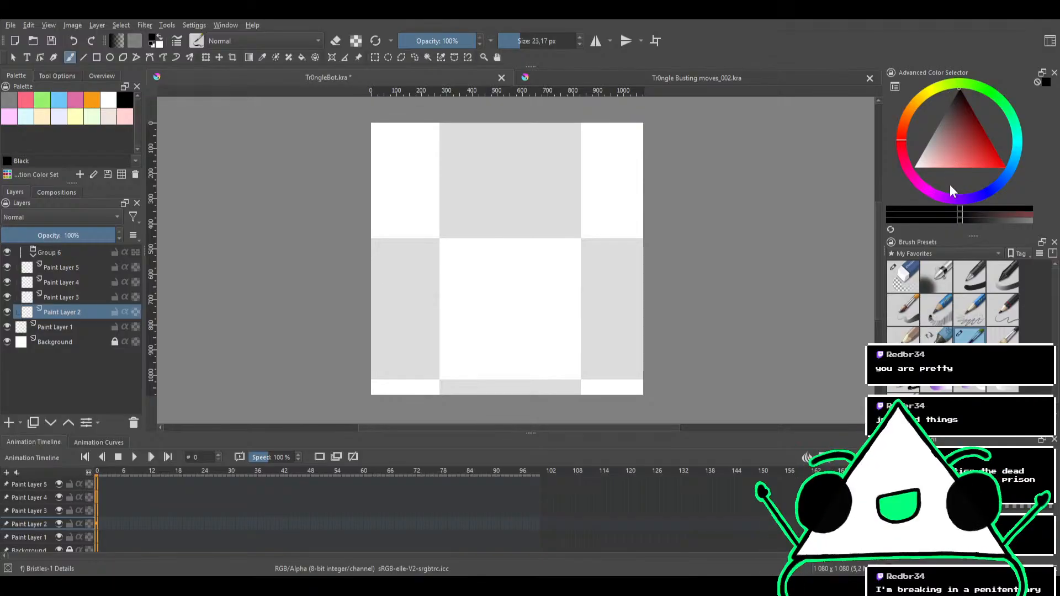
Change to the workspace with a full-height canvas, move the Brush Presets docker beneath Layers and give the Layers docker more height
left_click(948, 135)
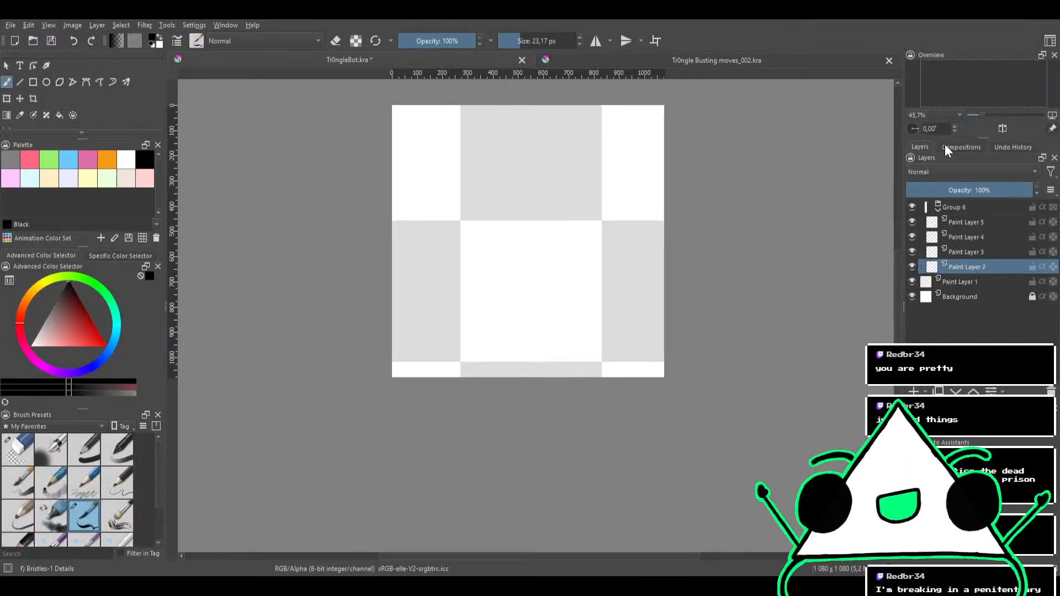
left_click_drag(774, 185, 749, 289)
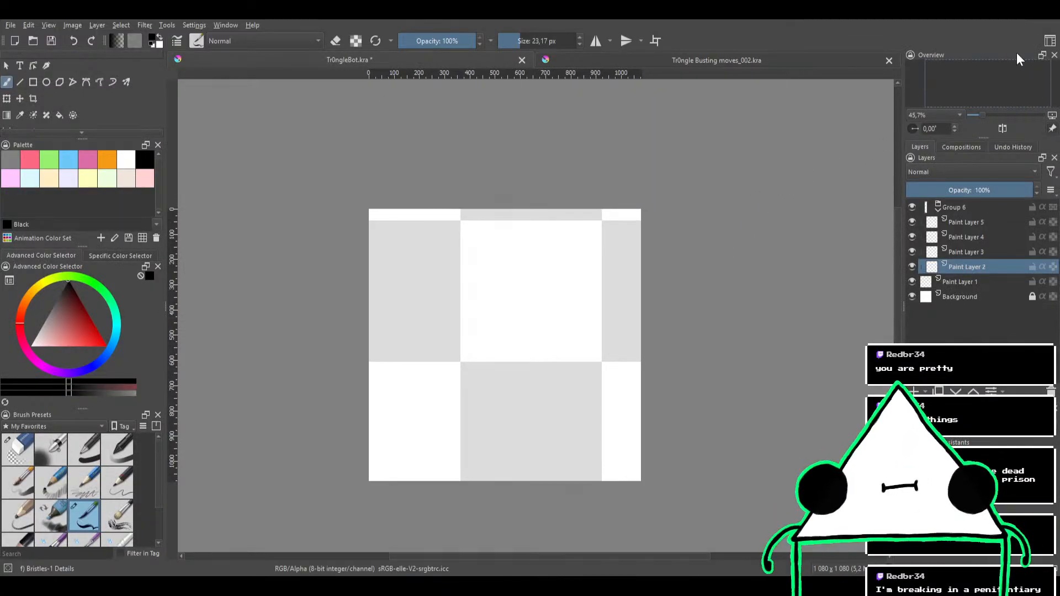
left_click_drag(627, 236, 669, 164)
scroll(577, 234, "up", 2)
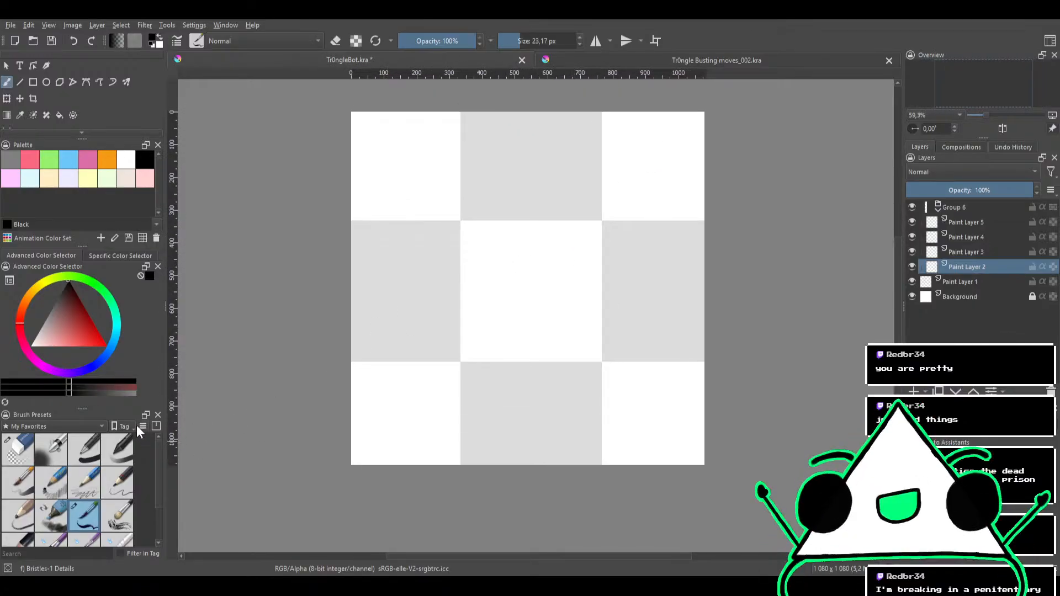
mouse_move(59, 418)
left_mouse_down()
mouse_move(164, 401)
mouse_move(953, 388)
left_mouse_up()
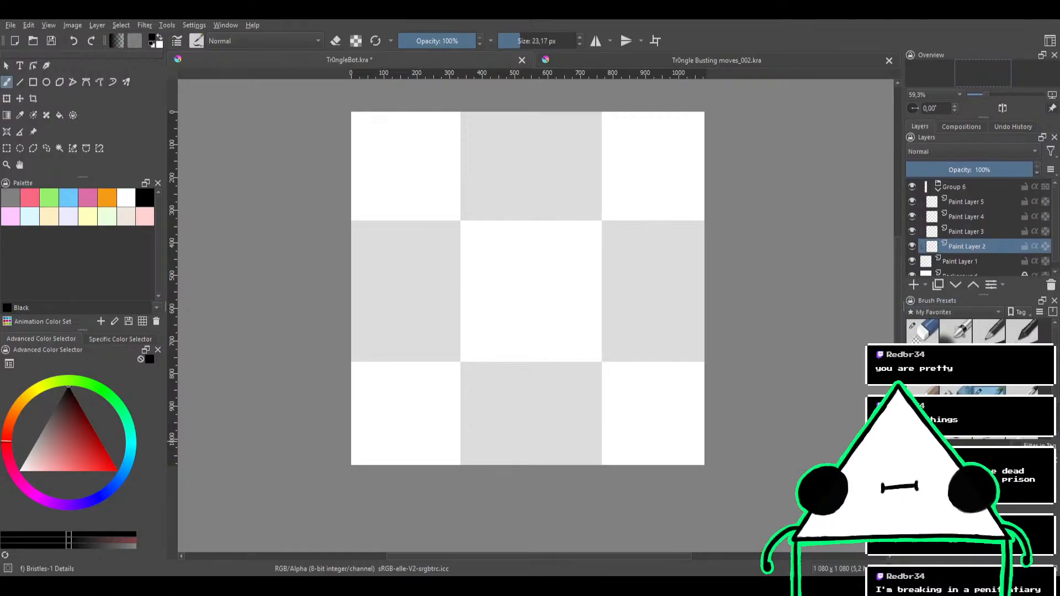
left_click_drag(936, 301, 937, 380)
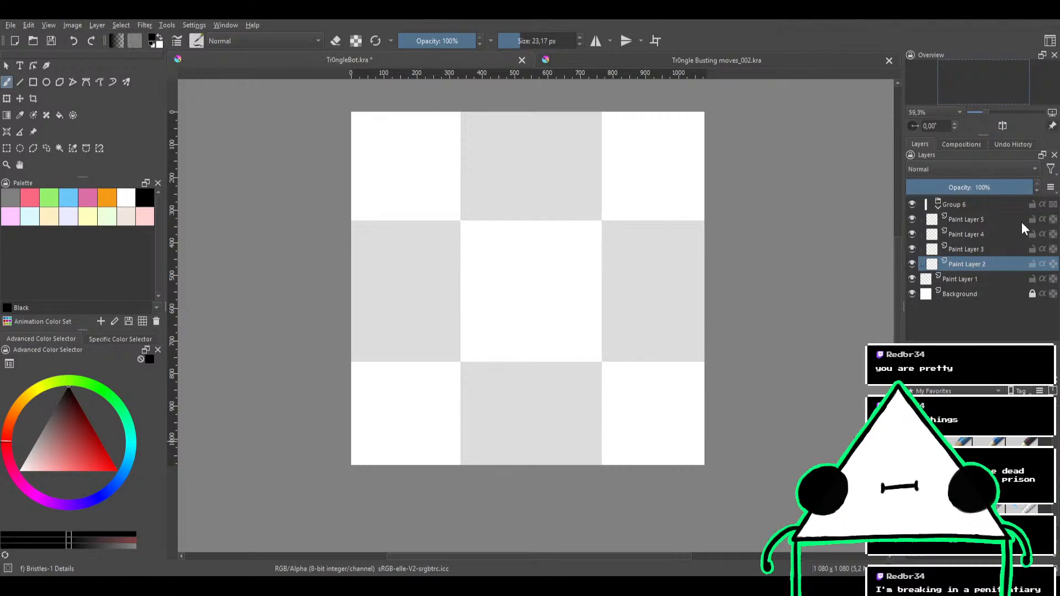
Check the Compositions and Undo History dockers, place Specific Color Selector before Advanced Color Selector and show it, and close the Overview docker
left_click(961, 145)
left_click(1000, 144)
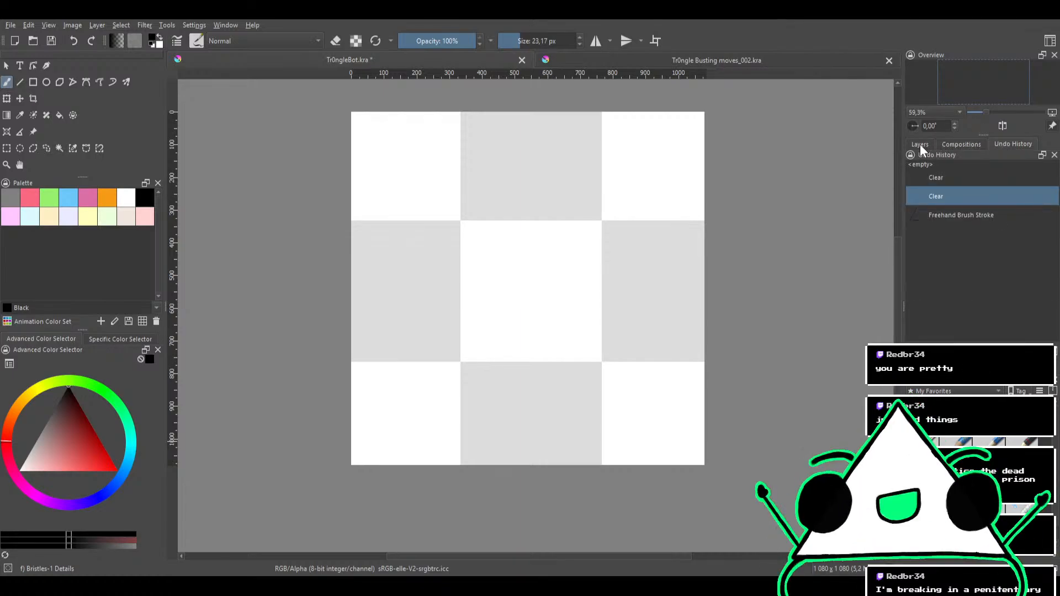
left_click(920, 144)
left_click_drag(54, 339, 118, 339)
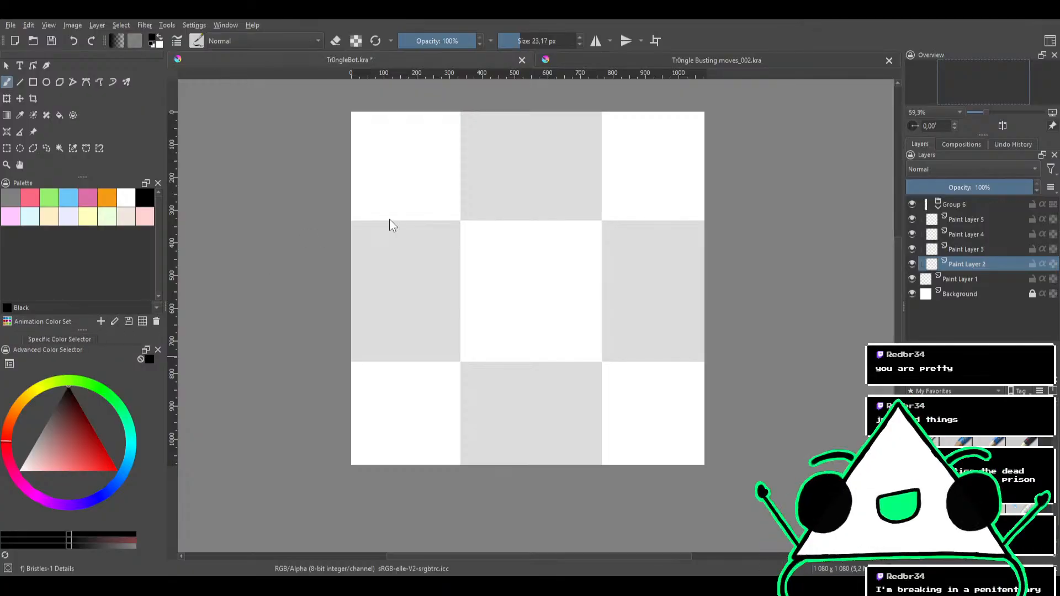
left_click(1054, 55)
left_click(48, 338)
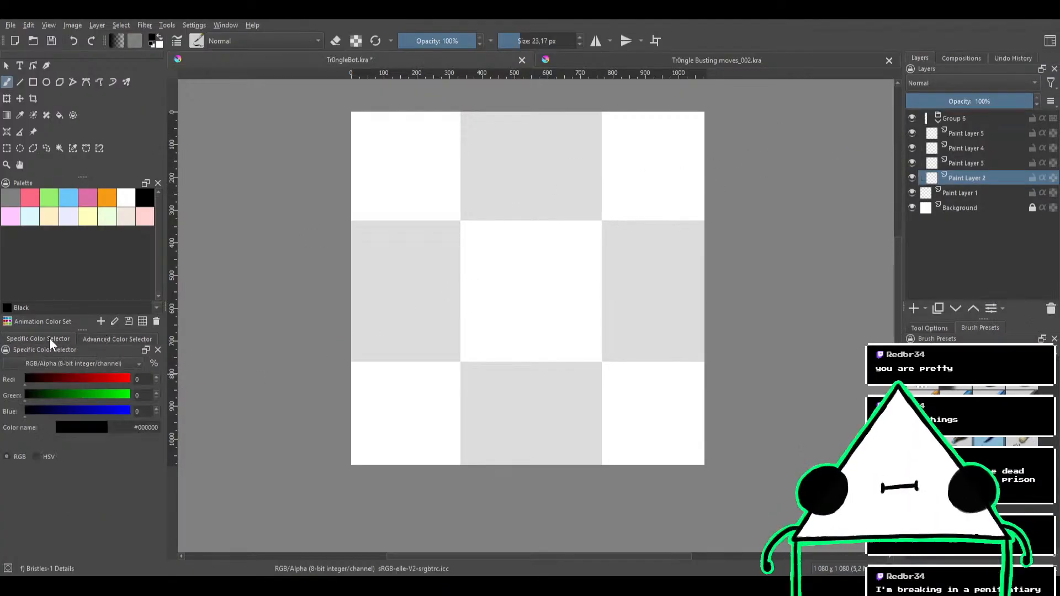
Undock Specific Color Selector from beneath the Palette and move the Advanced Color Selector docker above the Layers docker
left_click(113, 339)
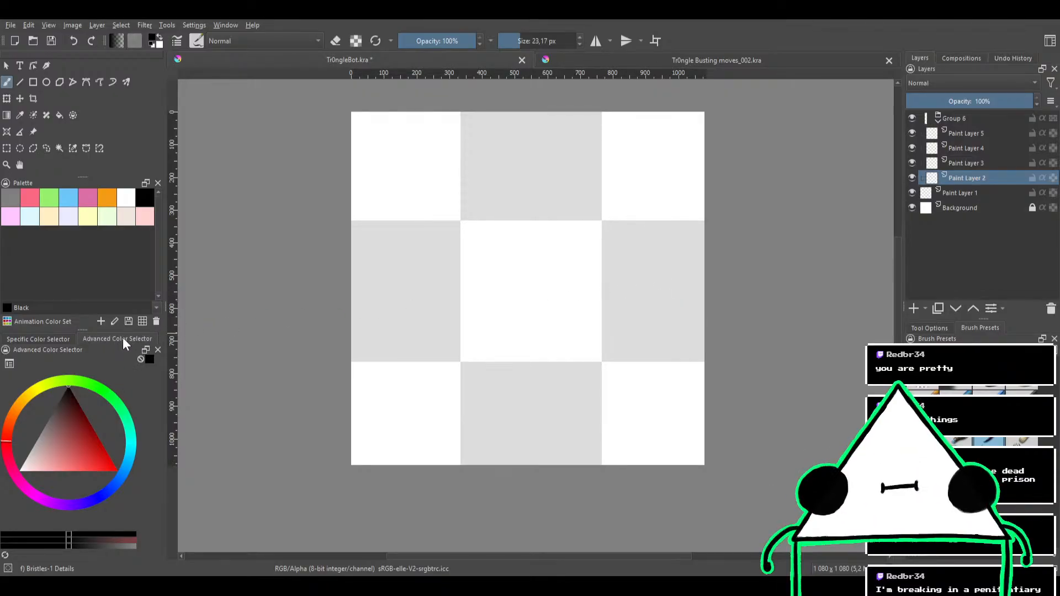
left_click(147, 349)
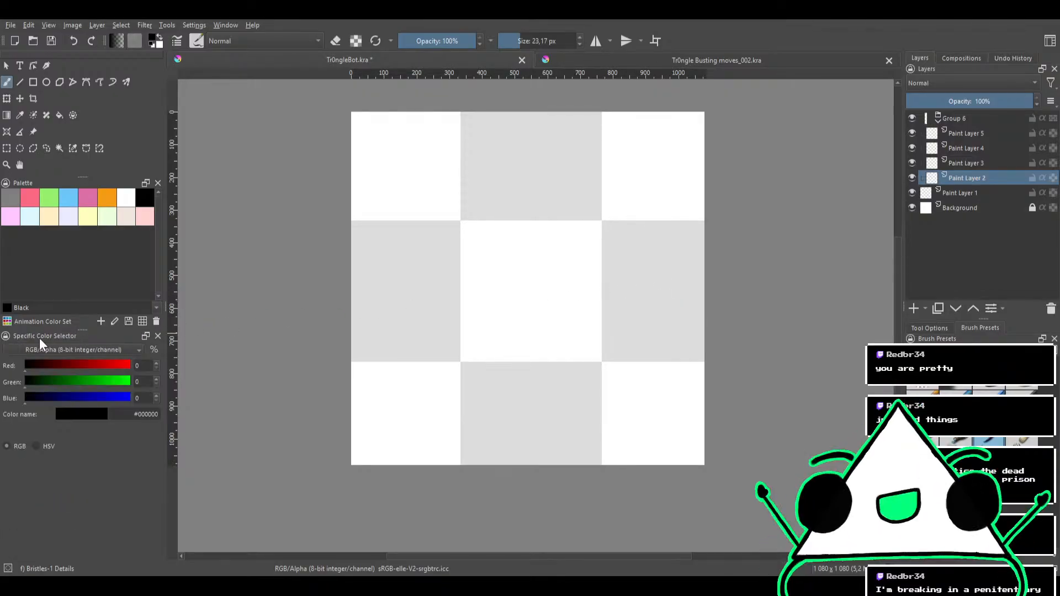
left_click_drag(40, 339, 442, 278)
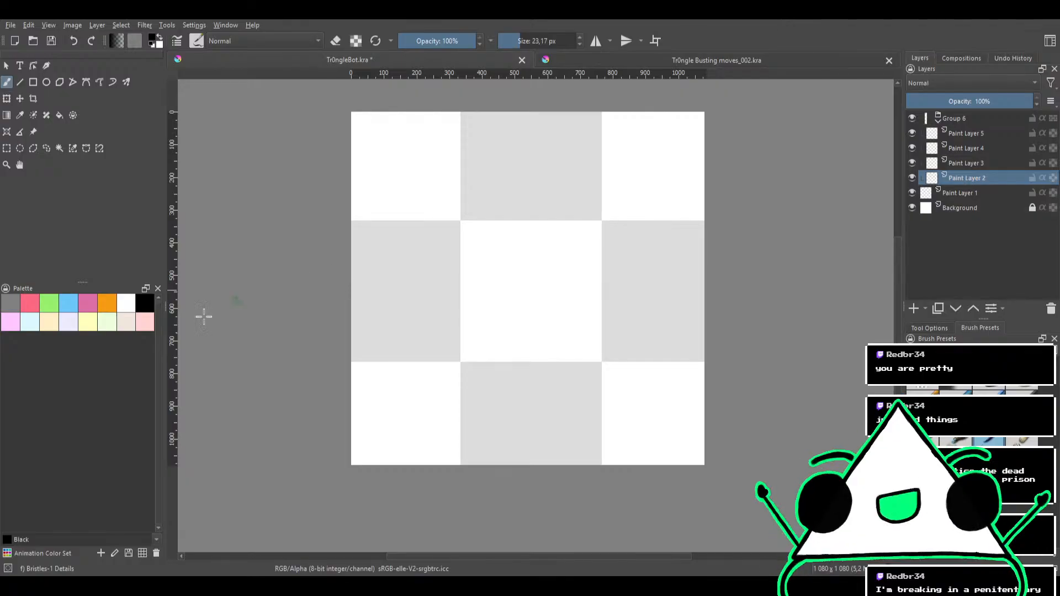
left_click_drag(65, 347, 987, 75)
left_click_drag(986, 276, 985, 244)
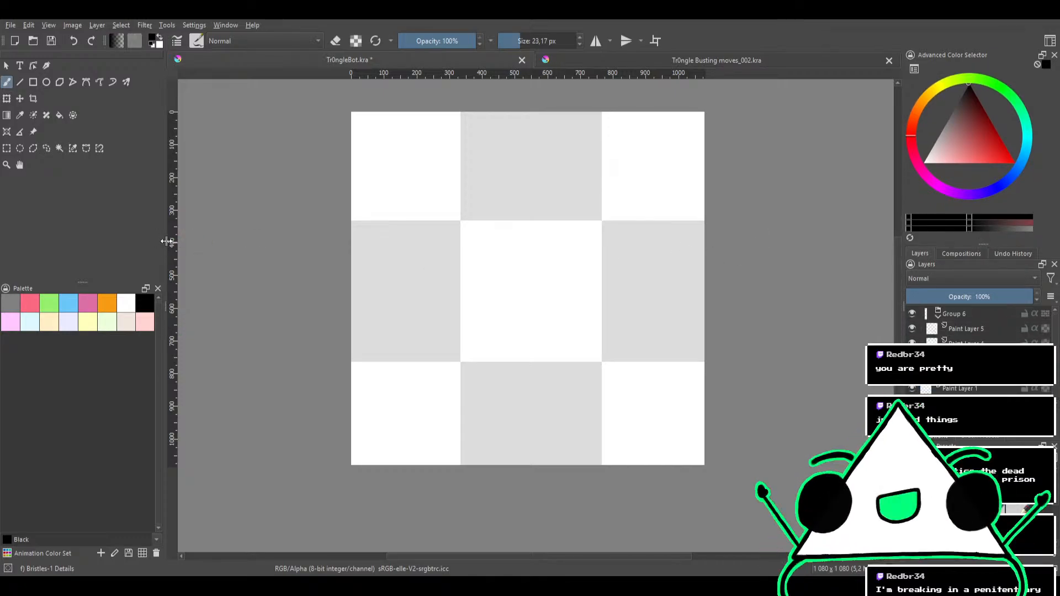
Remove the Palette docker and narrow the toolbox to two columns to widen the canvas area
left_click_drag(166, 241, 87, 241)
left_click(78, 289)
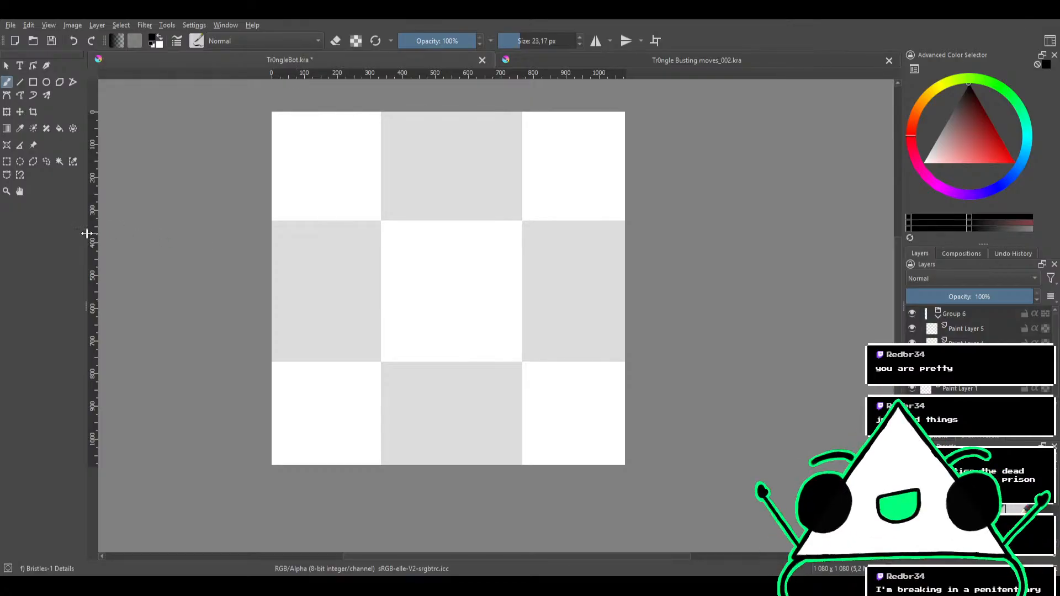
left_click_drag(87, 232, 33, 237)
left_click_drag(396, 244, 517, 276)
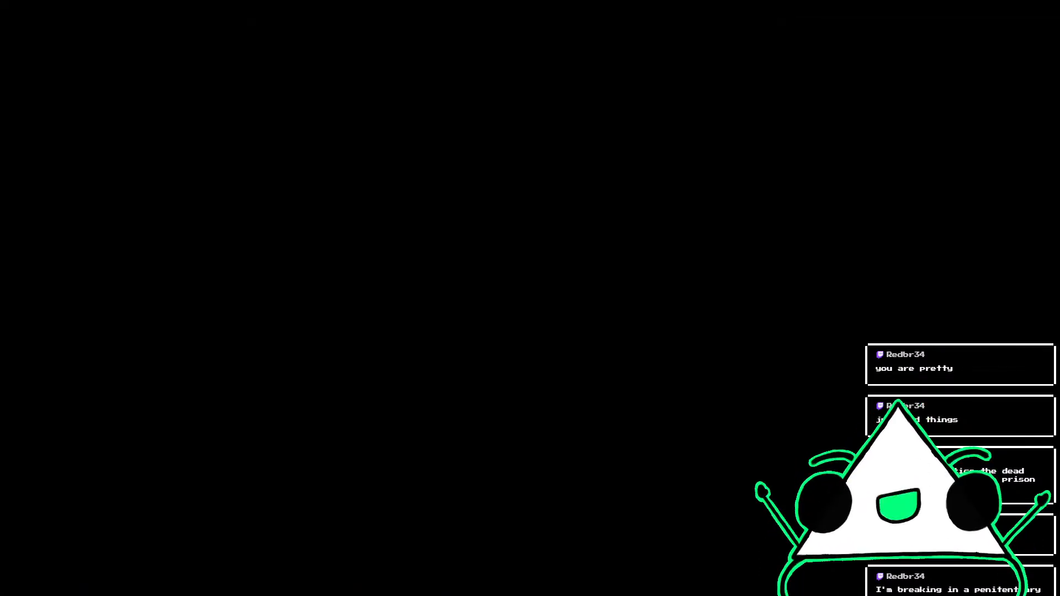
Switch from Tr0ngle Busting moves_002.kra to Tr0ngleBot.kra and fit its whole canvas in view
scroll(694, 195, "down", 1)
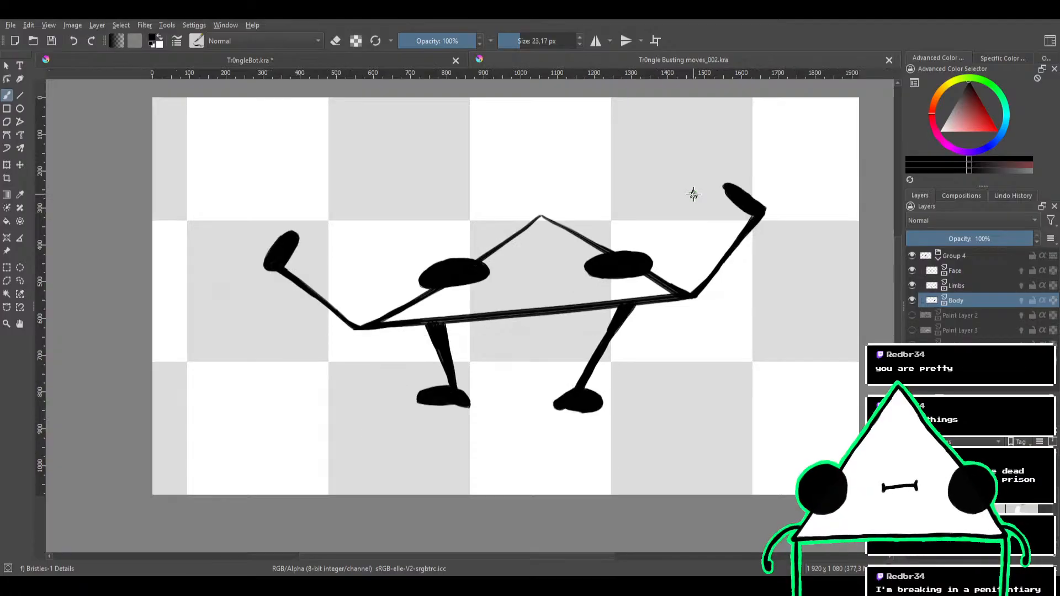
left_click(389, 61)
left_click(601, 60)
left_click(392, 61)
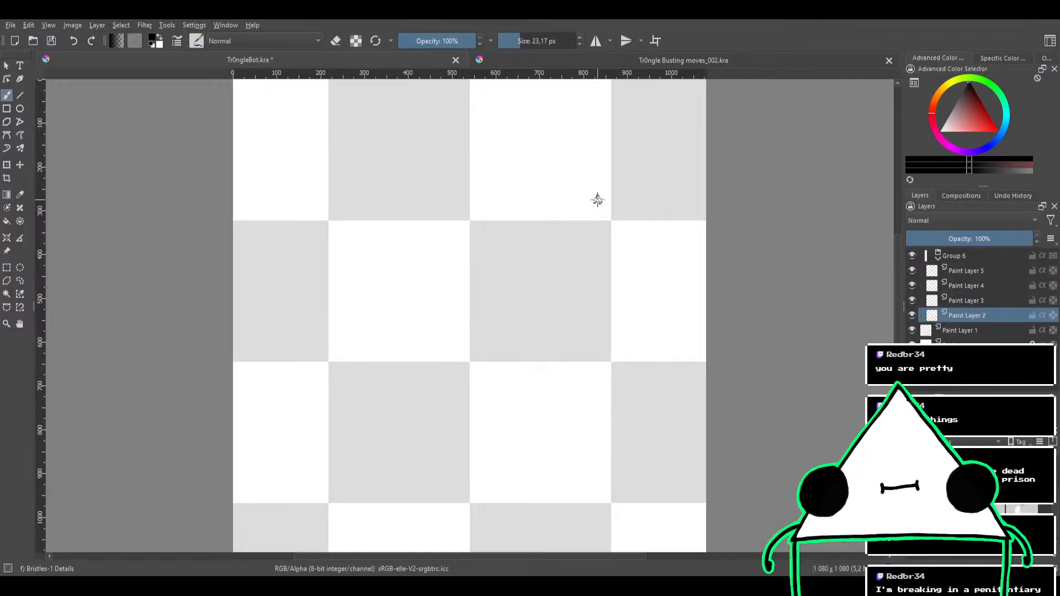
left_click_drag(587, 305, 580, 278)
left_click_drag(578, 234, 569, 251)
Try several freehand strokes for the triangle's sides on the empty Paint Layer 2, undoing each attempt
mouse_move(466, 252)
left_mouse_down()
mouse_move(513, 236)
mouse_move(380, 268)
left_mouse_up()
key("ctrl+z")
left_click_drag(389, 224, 551, 161)
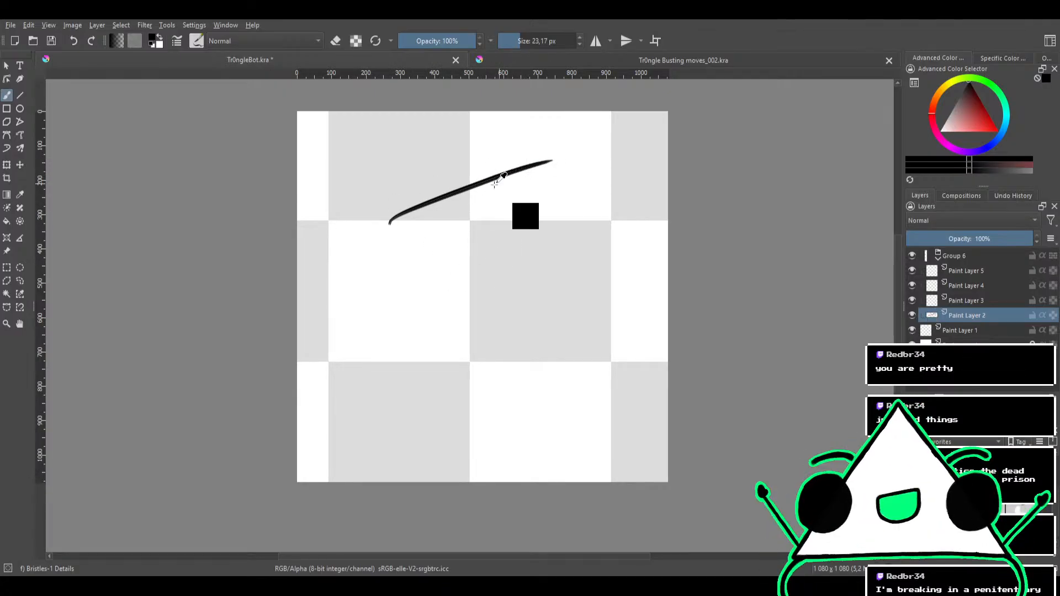
key("ctrl+z")
mouse_move(344, 368)
left_mouse_down()
mouse_move(493, 158)
mouse_move(619, 386)
left_mouse_up()
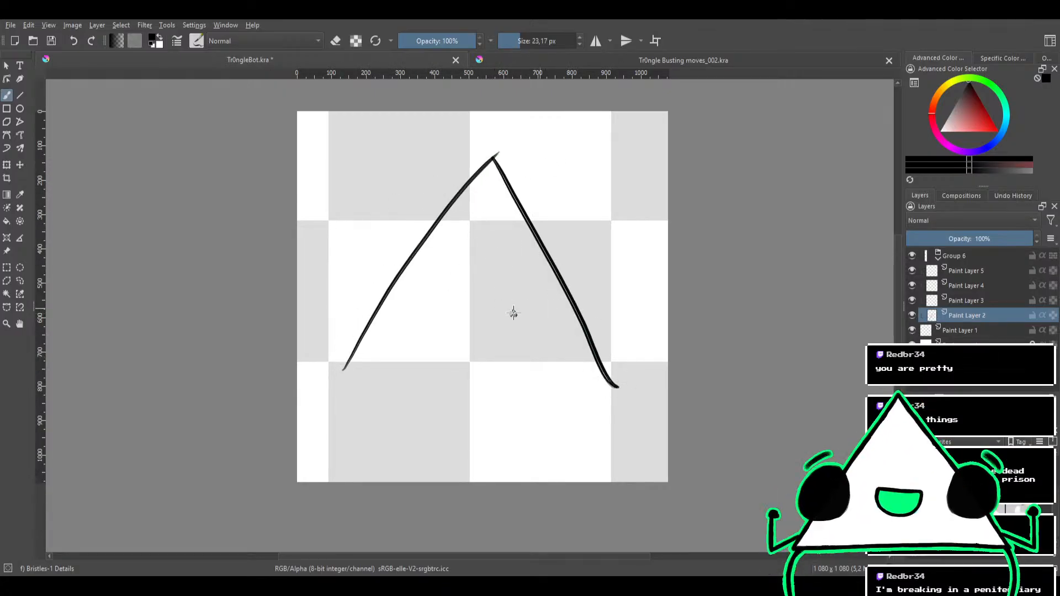
key("ctrl+z")
key("ctrl+z")
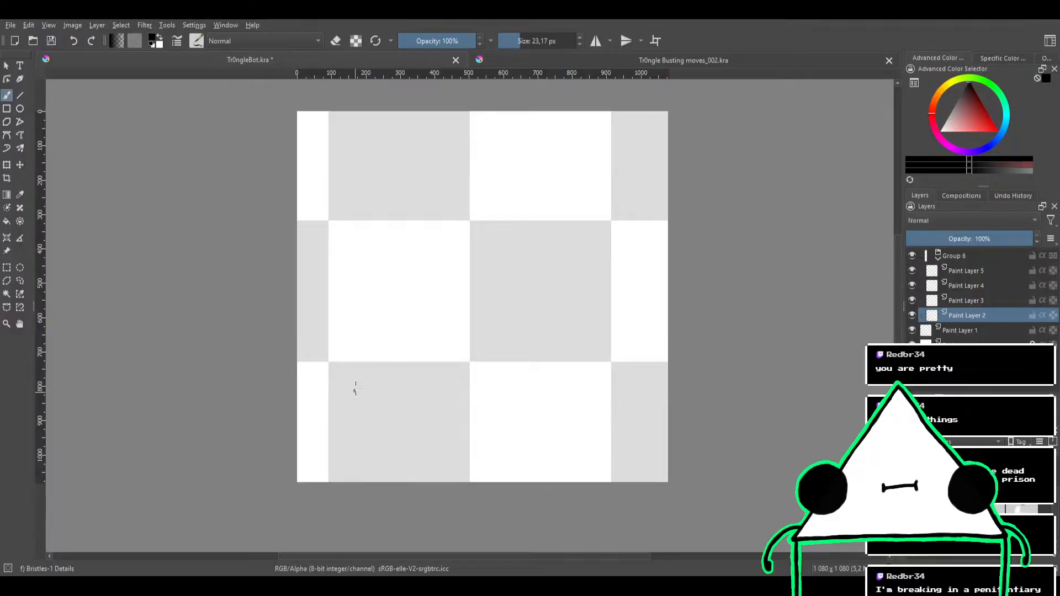
mouse_move(355, 390)
left_mouse_down()
mouse_move(469, 202)
mouse_move(414, 257)
mouse_move(473, 152)
mouse_move(599, 375)
left_mouse_up()
key("ctrl+z")
key("ctrl+z")
Draw a triangle on Paint Layer 2 with a central circle, vertical seams, a V notch and two dots, and select Paint Layer 3
mouse_move(365, 385)
left_mouse_down()
mouse_move(414, 250)
mouse_move(600, 406)
mouse_move(337, 380)
left_mouse_up()
mouse_move(462, 277)
left_mouse_down()
mouse_move(491, 331)
mouse_move(466, 285)
left_mouse_up()
left_click_drag(457, 207, 460, 290)
left_click_drag(456, 353, 462, 389)
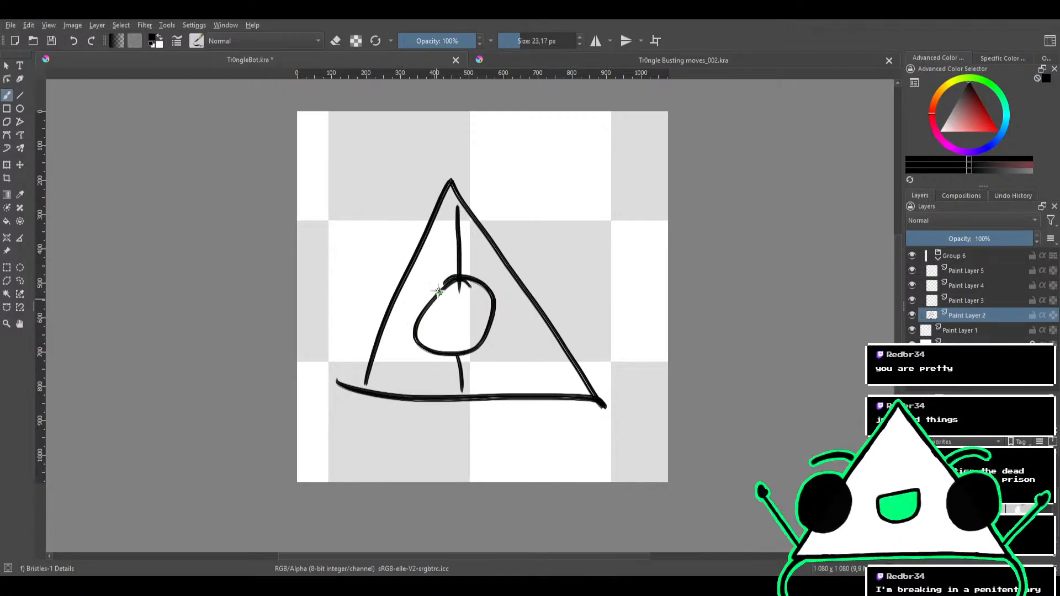
mouse_move(442, 270)
left_mouse_down()
mouse_move(452, 308)
mouse_move(498, 281)
left_mouse_up()
left_click(480, 359)
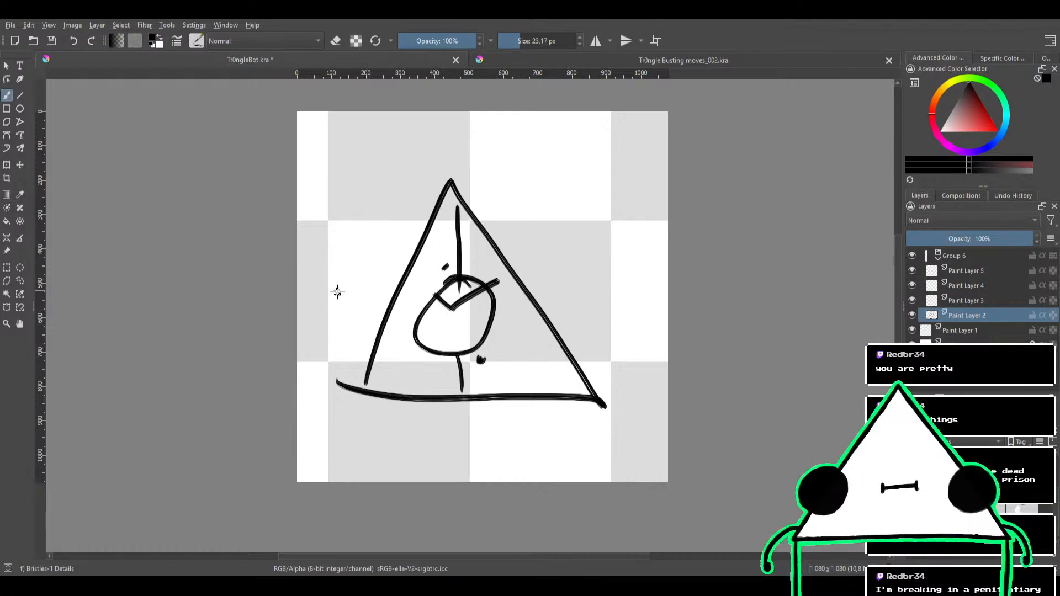
left_click(970, 299)
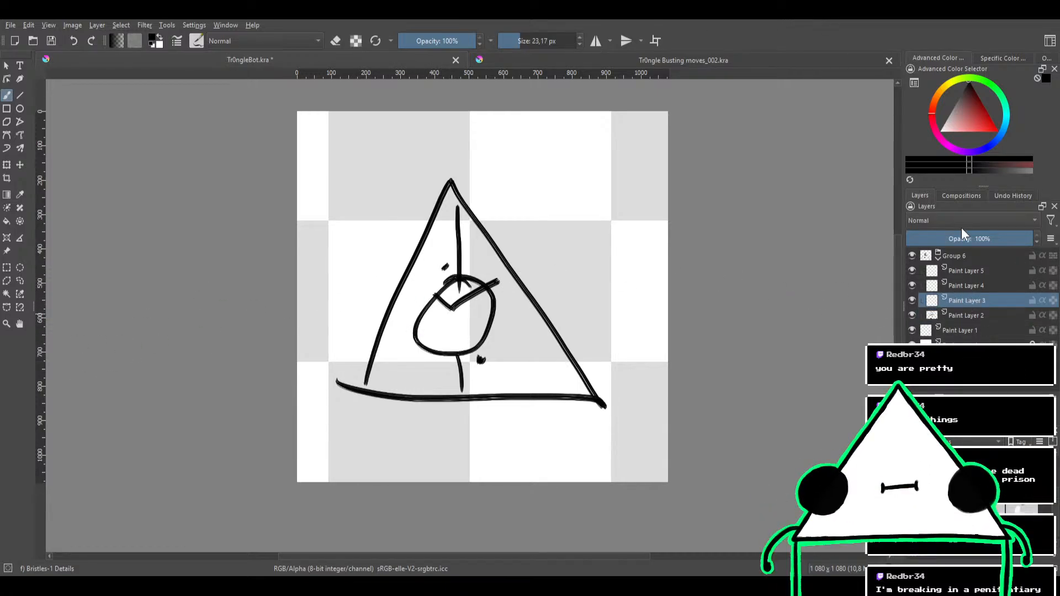
Place the Undo History docker before Layers, check the neighbouring dockers and close Undo History
left_click(989, 192)
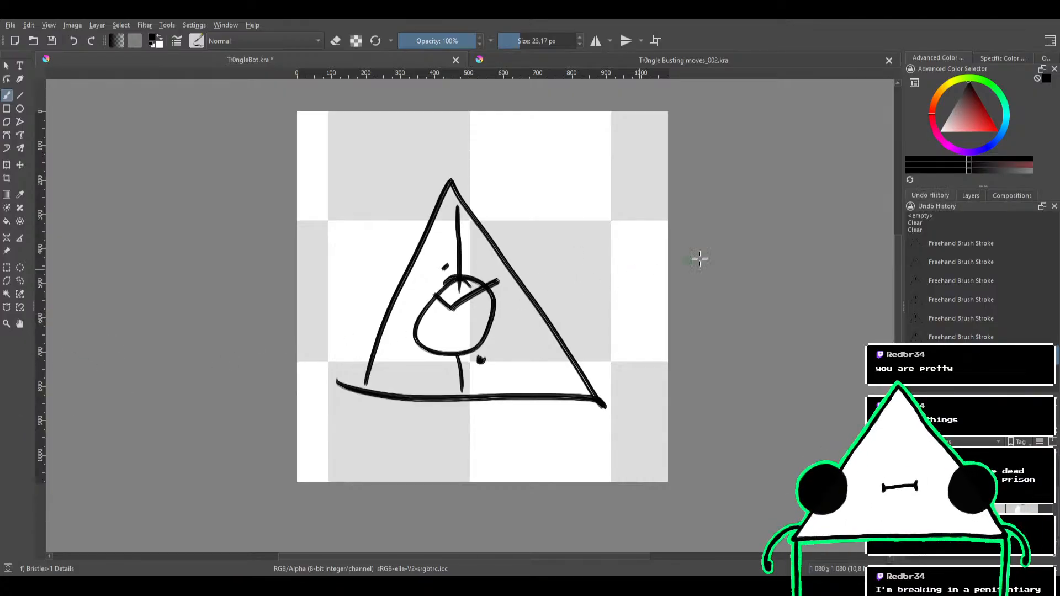
left_click(971, 194)
left_click(997, 194)
left_click(911, 194)
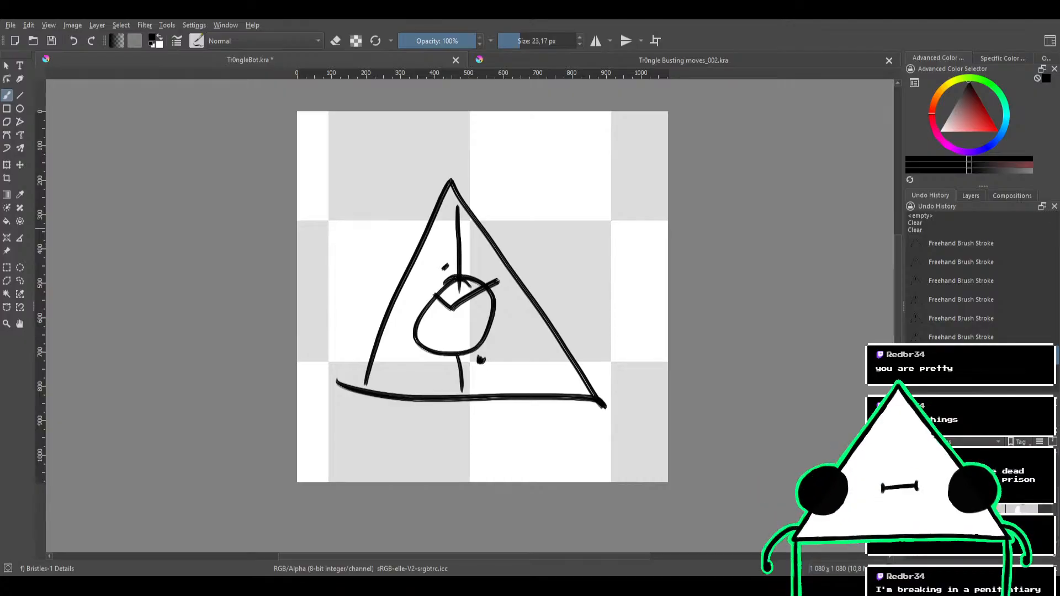
left_click(1054, 206)
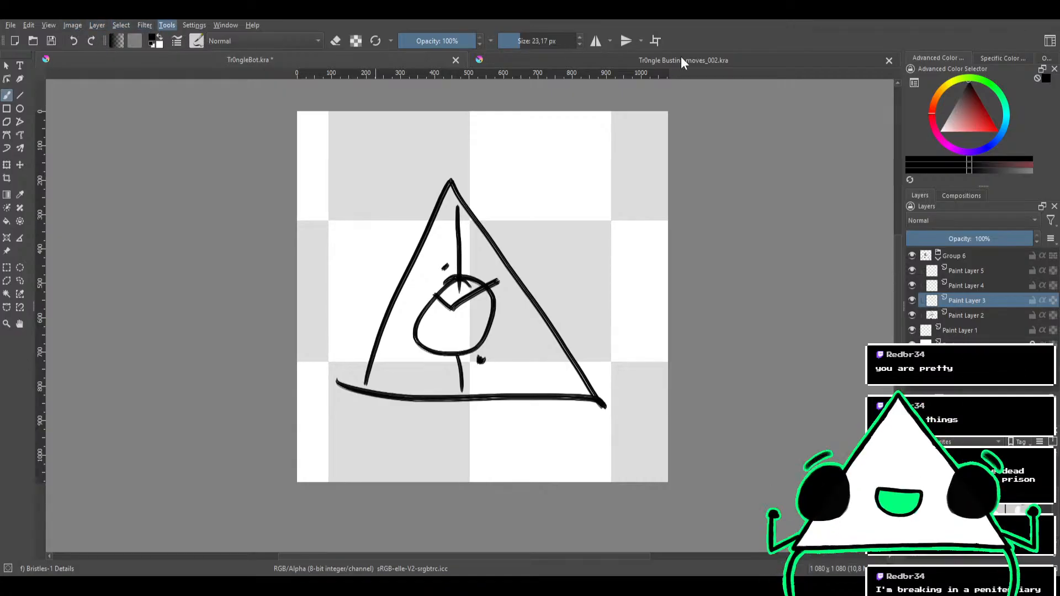
Load the workspace that shows the Palette docker, and reload the compact workspace with the two-column toolbox
left_click(1052, 39)
left_click(943, 139)
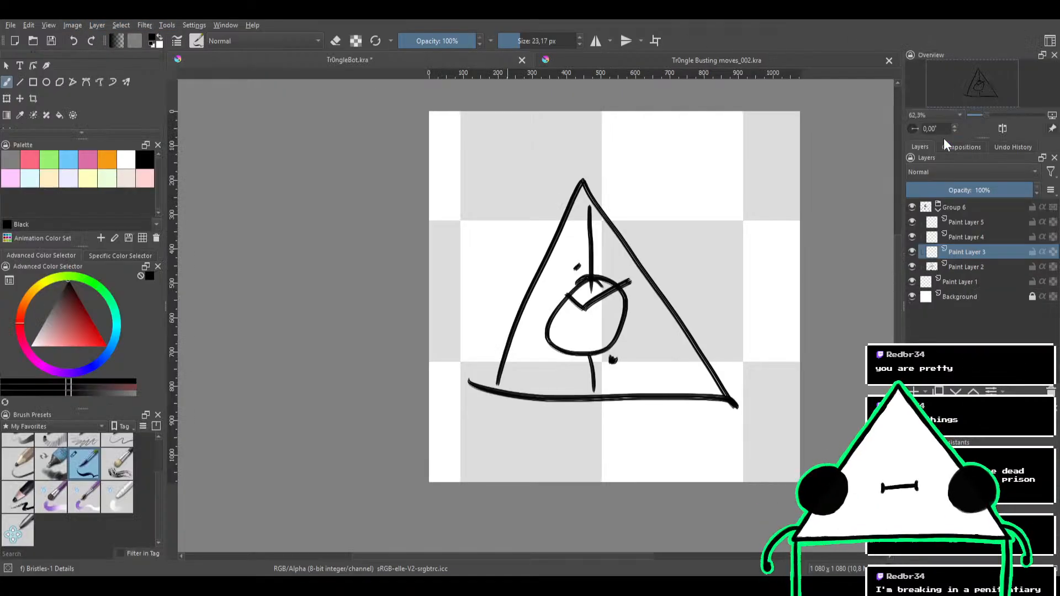
left_click(945, 290)
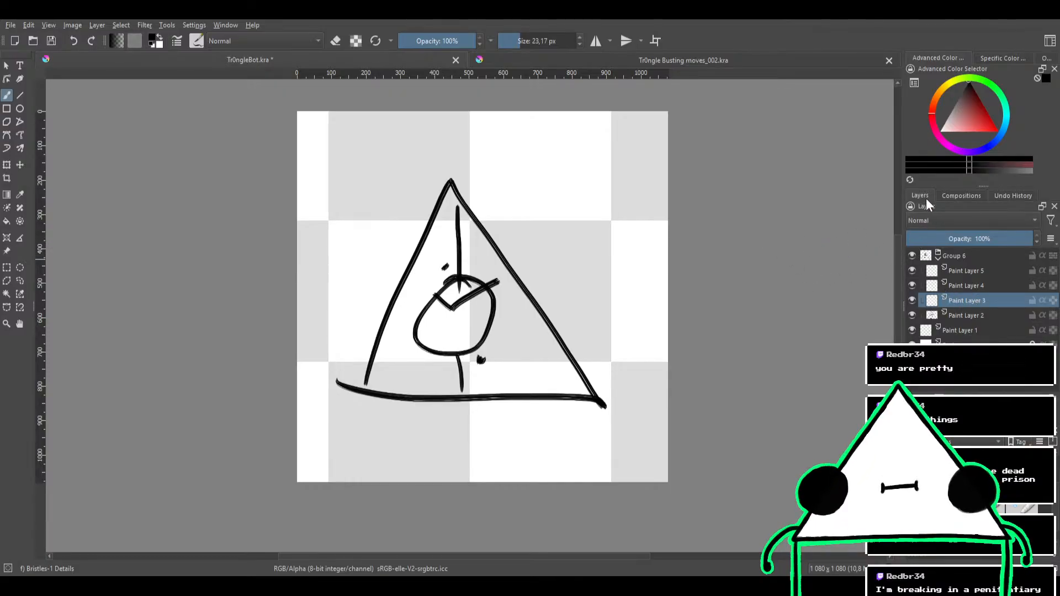
Try docking Layers beneath the toolbox, giving it more height and narrowing that dock
left_click(1053, 206)
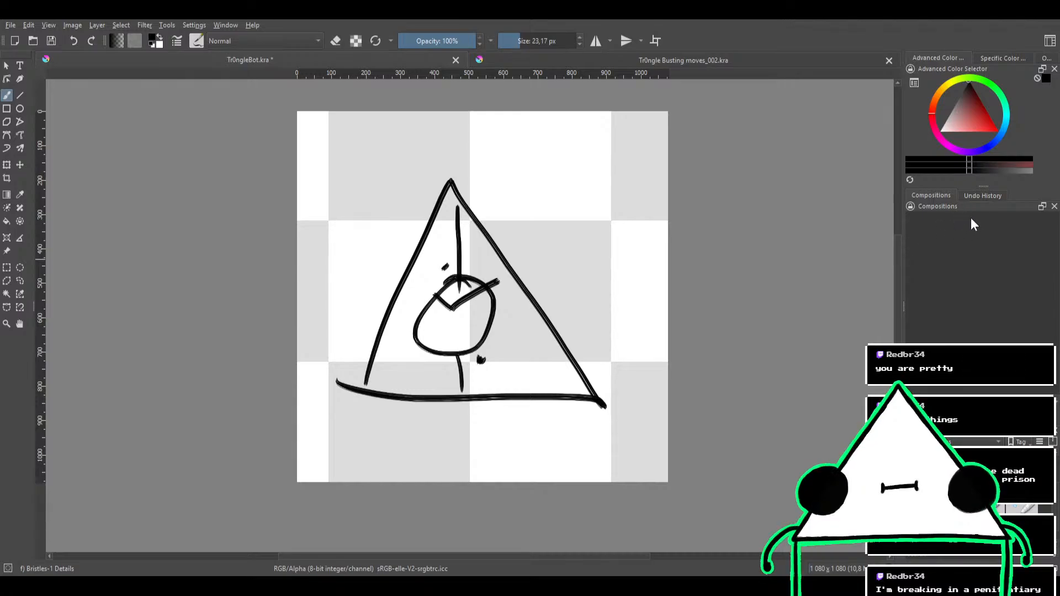
left_click_drag(926, 207, 19, 490)
left_click_drag(77, 348, 77, 301)
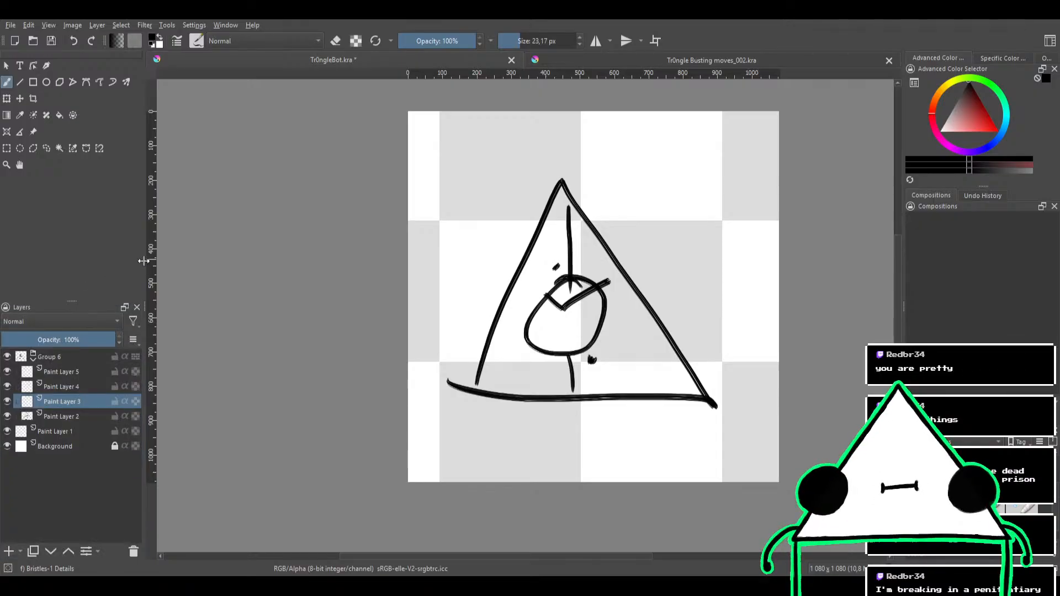
left_click_drag(144, 260, 82, 260)
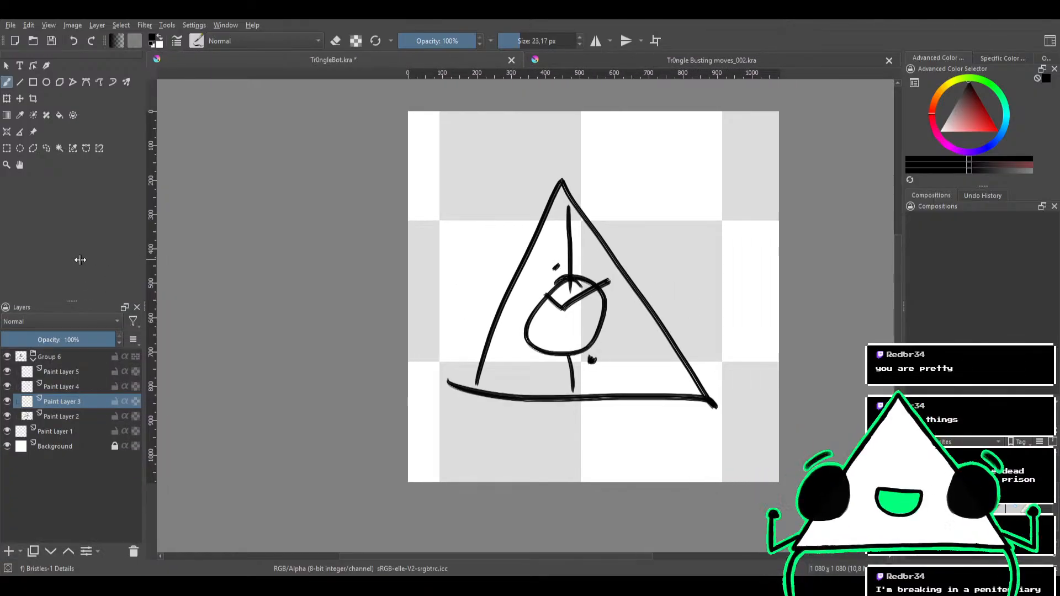
Undo the last two changes to the triangle drawing and redo them
left_click_drag(546, 285, 475, 258)
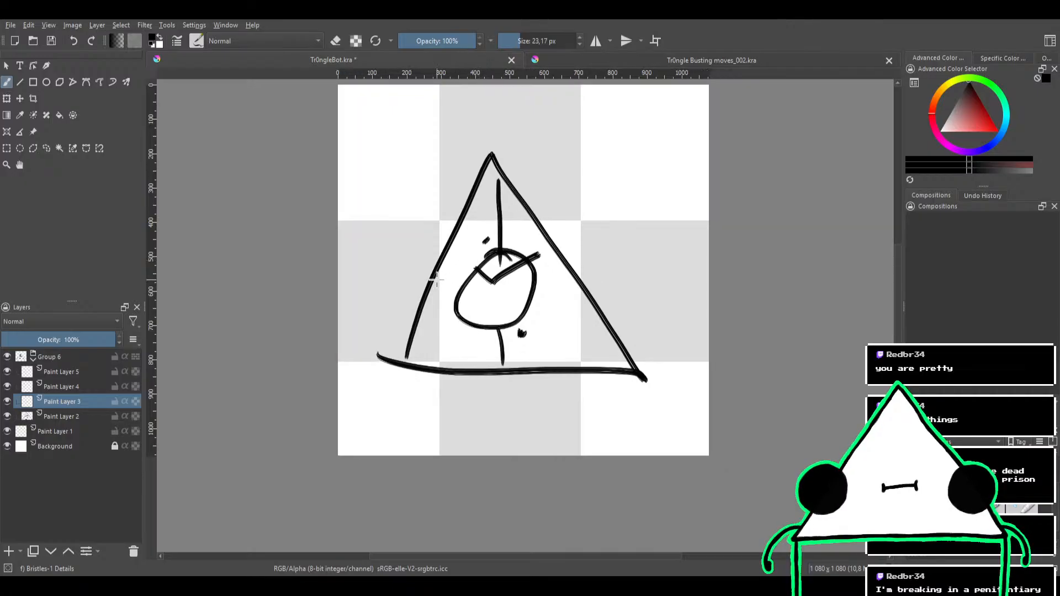
key("ctrl+z")
key("ctrl+z")
key("ctrl+shift+z")
key("ctrl+shift+z")
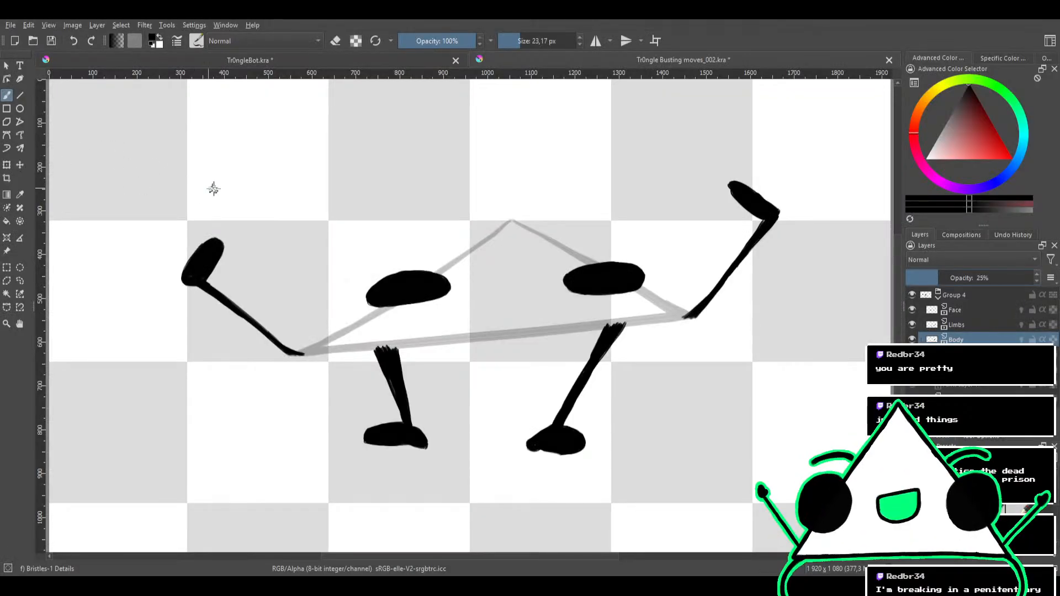
Check Tr0ngleBot.kra, return to Tr0ngle Busting moves_002.kra and undo the opacity change on its Body layer
scroll(243, 194, "down", 1)
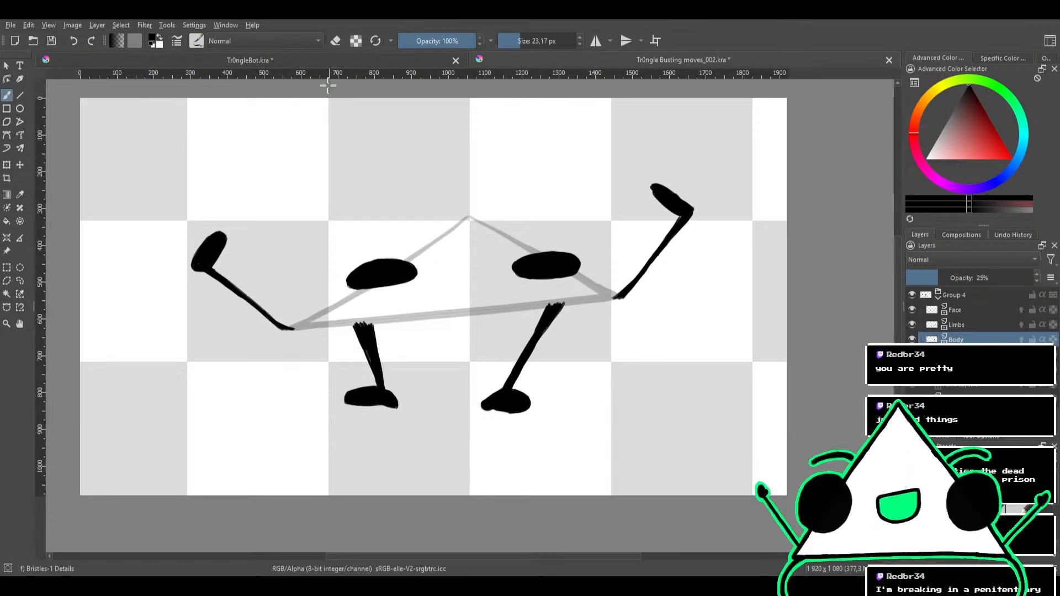
left_click(382, 60)
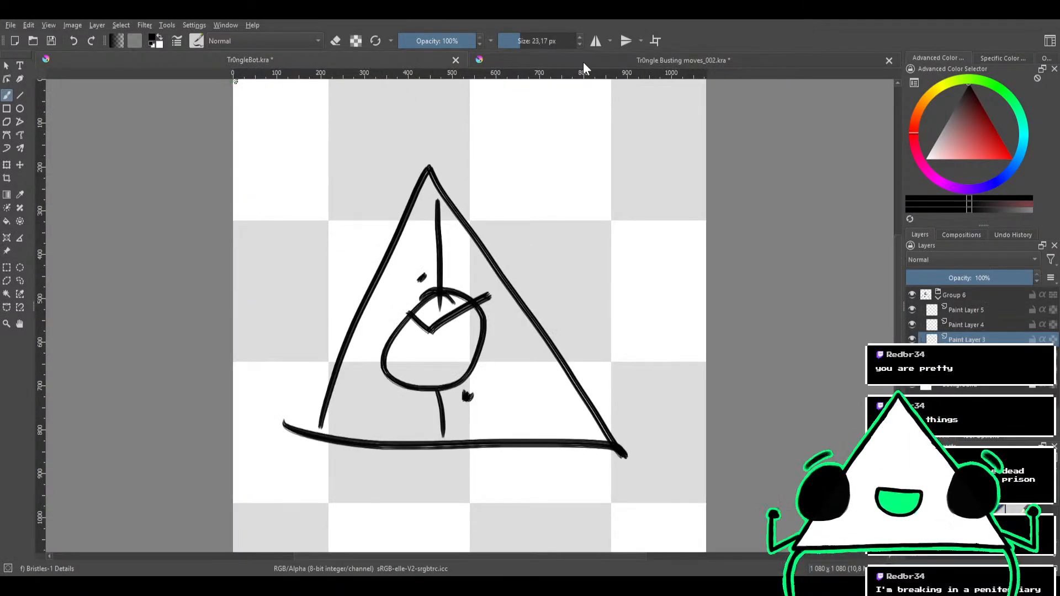
left_click(583, 62)
scroll(341, 215, "down", 2)
scroll(341, 215, "up", 1)
key("ctrl+z")
key("ctrl+z")
key("ctrl+z")
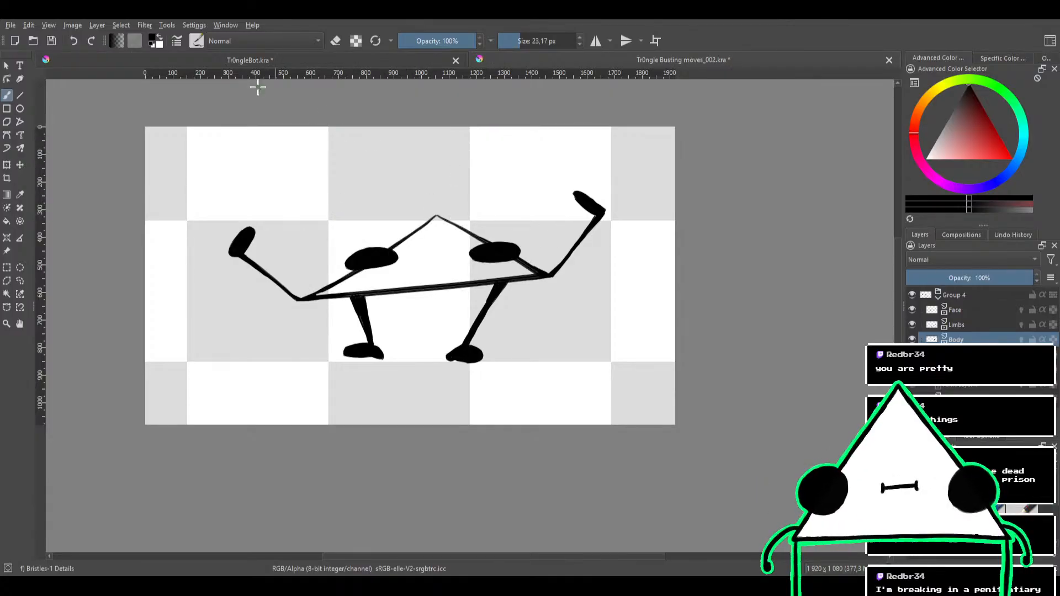
Return to Tr0ngleBot.kra and close the Tr0ngle Busting moves_002.kra document
left_click(271, 59)
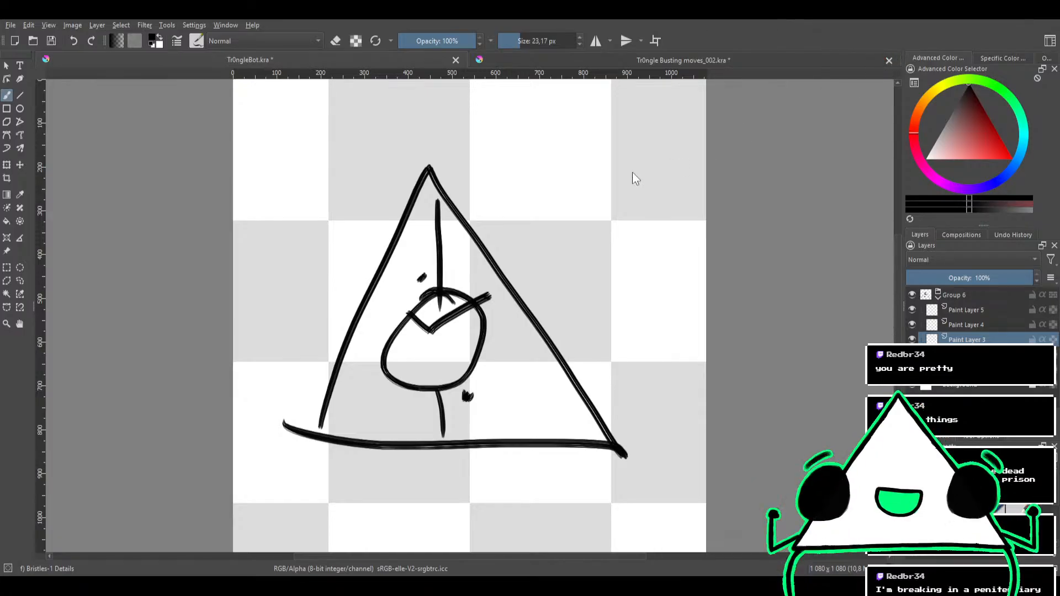
left_click(578, 314)
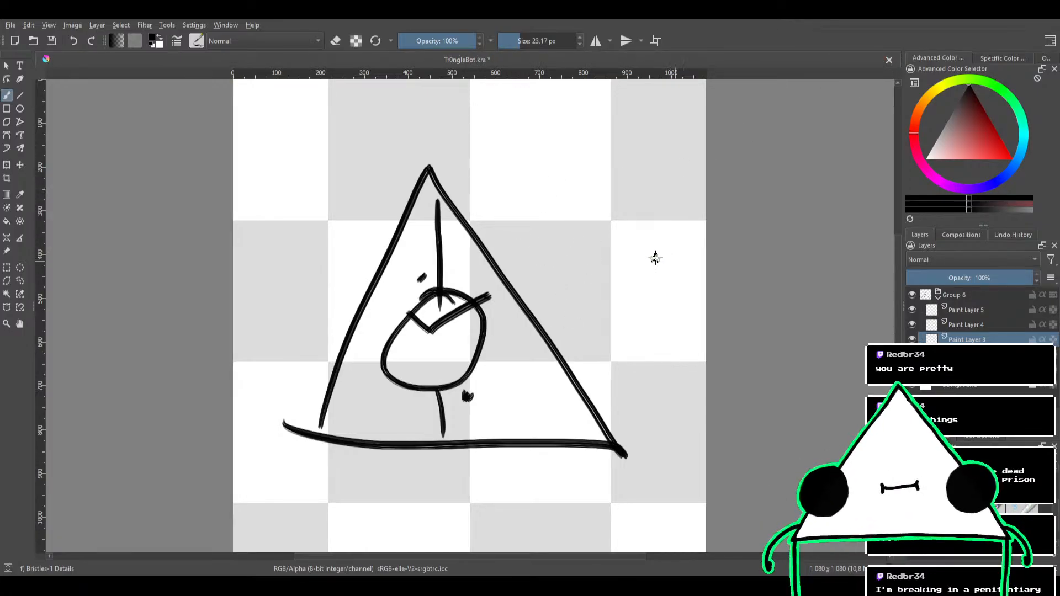
Erase the whole old triangle robot sketch from its paint layers using the Eraser Circle brush at 123 px
left_click_drag(610, 276, 604, 317)
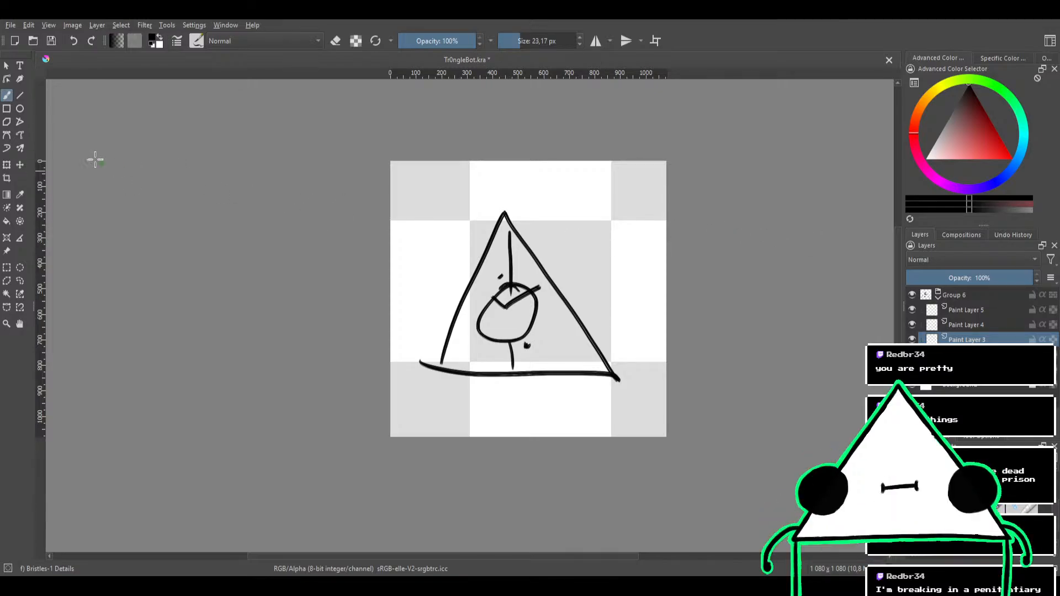
key("e")
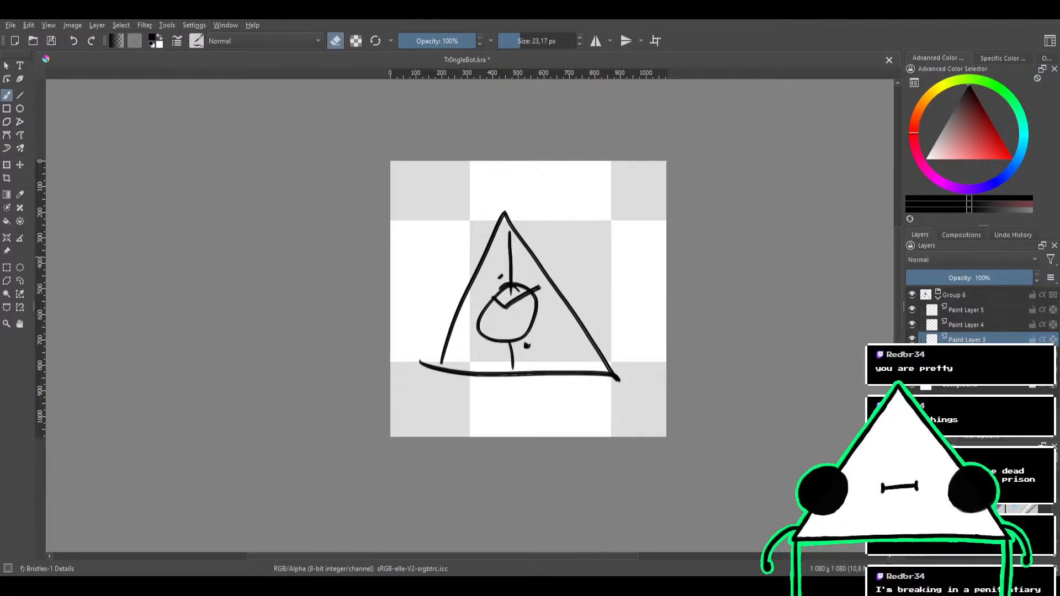
key("slash")
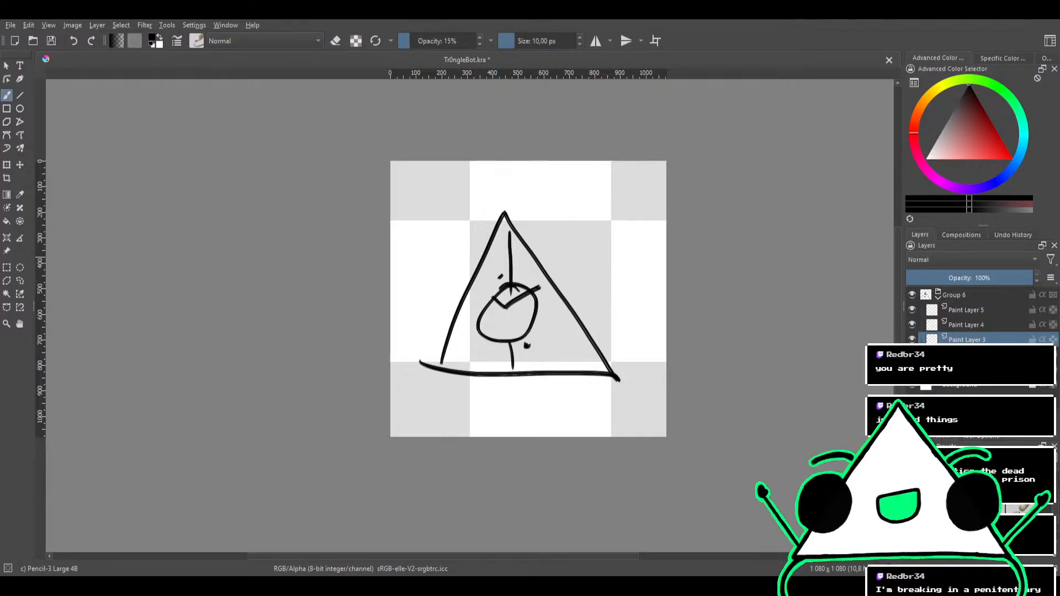
left_click(923, 482)
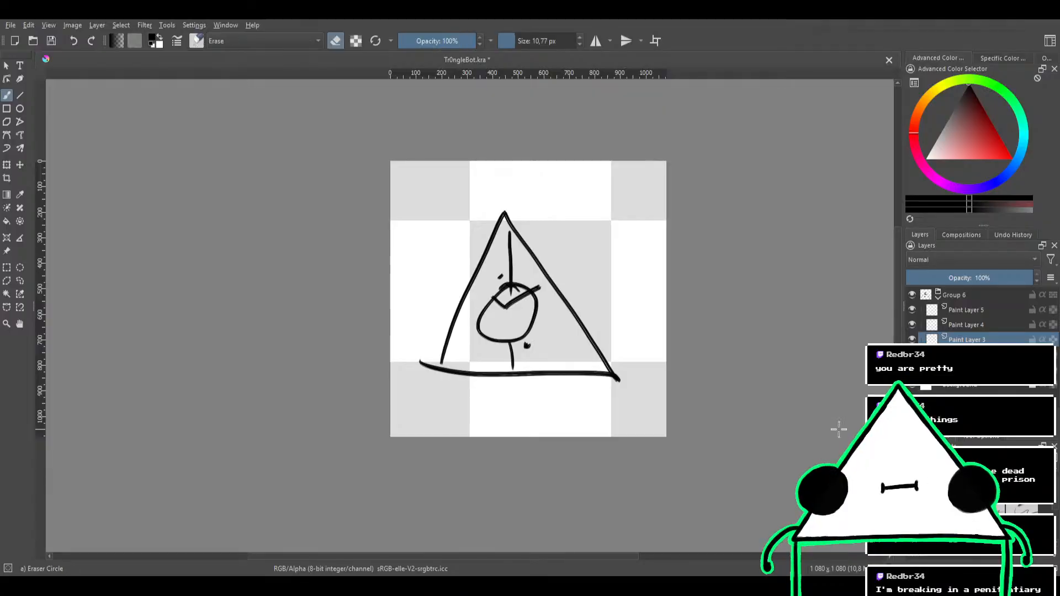
left_click_drag(539, 350, 572, 401, "shift")
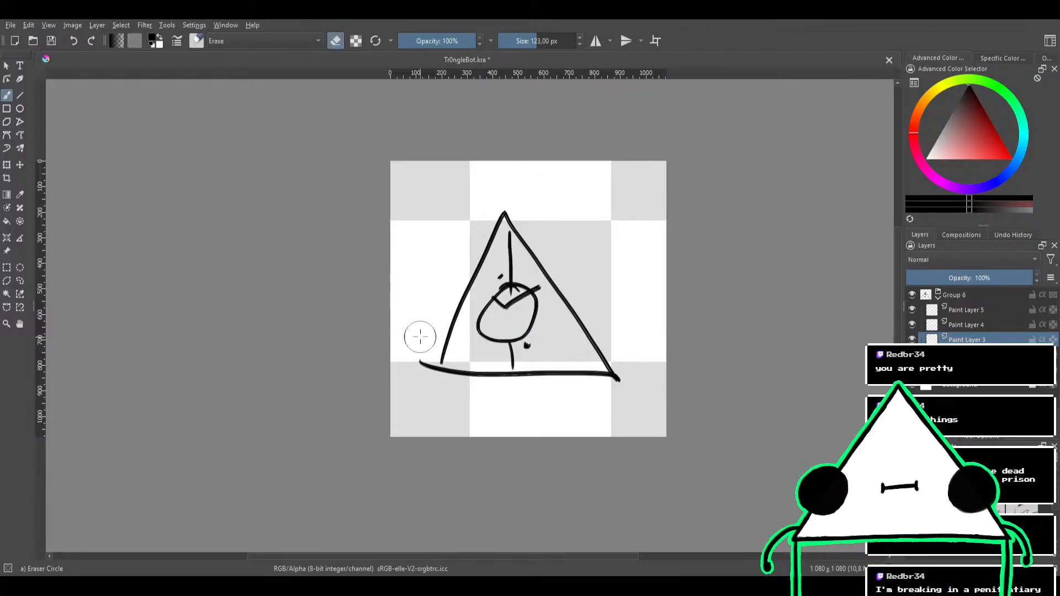
left_click(963, 312)
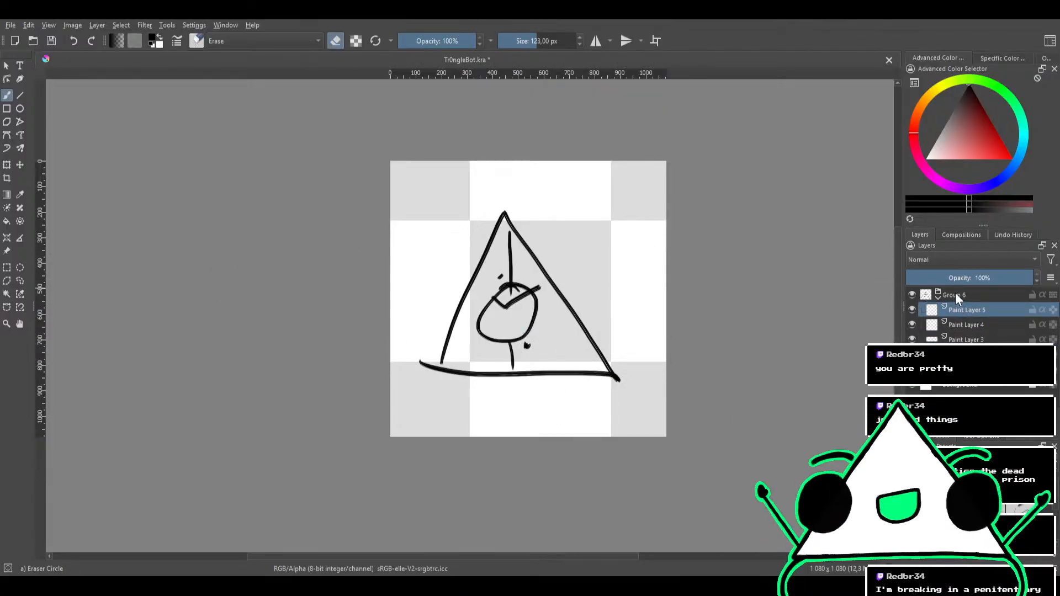
left_click(963, 321)
key("e")
left_click(964, 310)
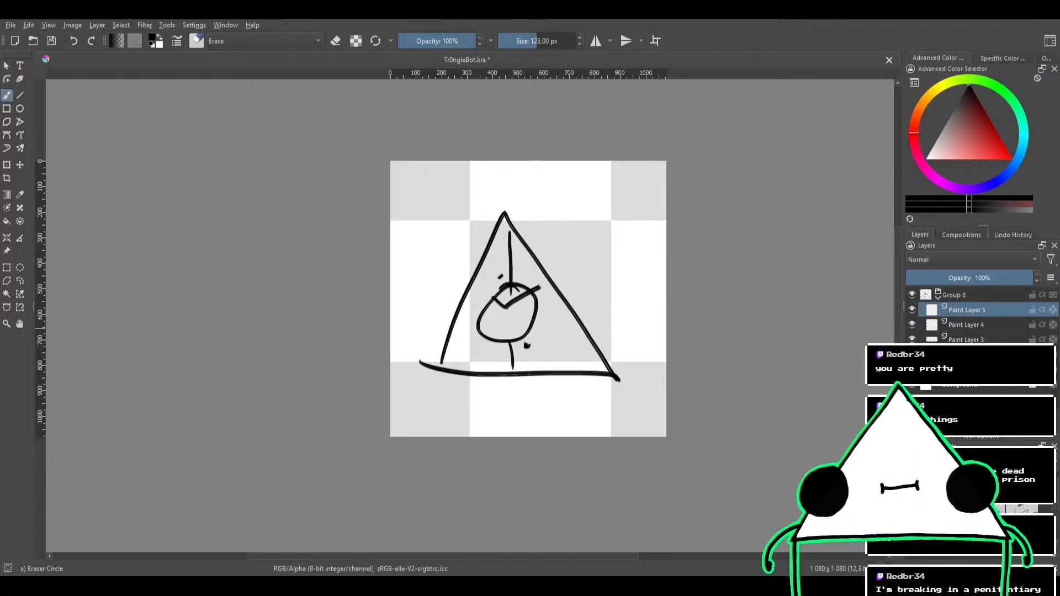
left_click(965, 354)
mouse_move(601, 374)
left_mouse_down()
mouse_move(707, 341)
mouse_move(459, 397)
mouse_move(655, 297)
mouse_move(617, 286)
mouse_move(436, 331)
mouse_move(421, 318)
mouse_move(546, 237)
mouse_move(599, 189)
mouse_move(666, 180)
left_mouse_up()
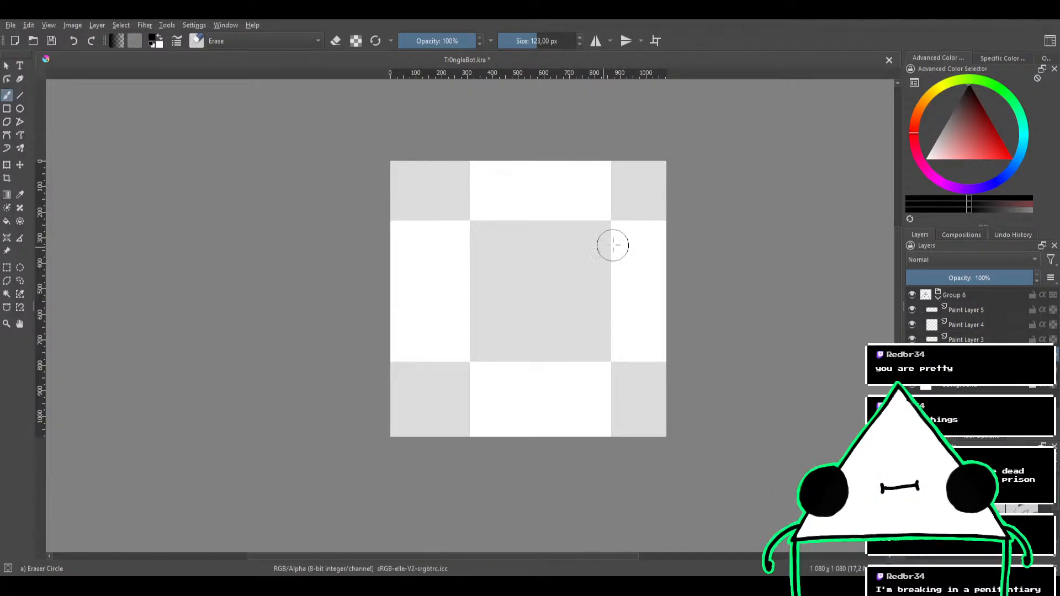
Draw the new triangle's left edge and nearly horizontal base in black with the 23,17 px Bristles-1 Details brush
key("slash")
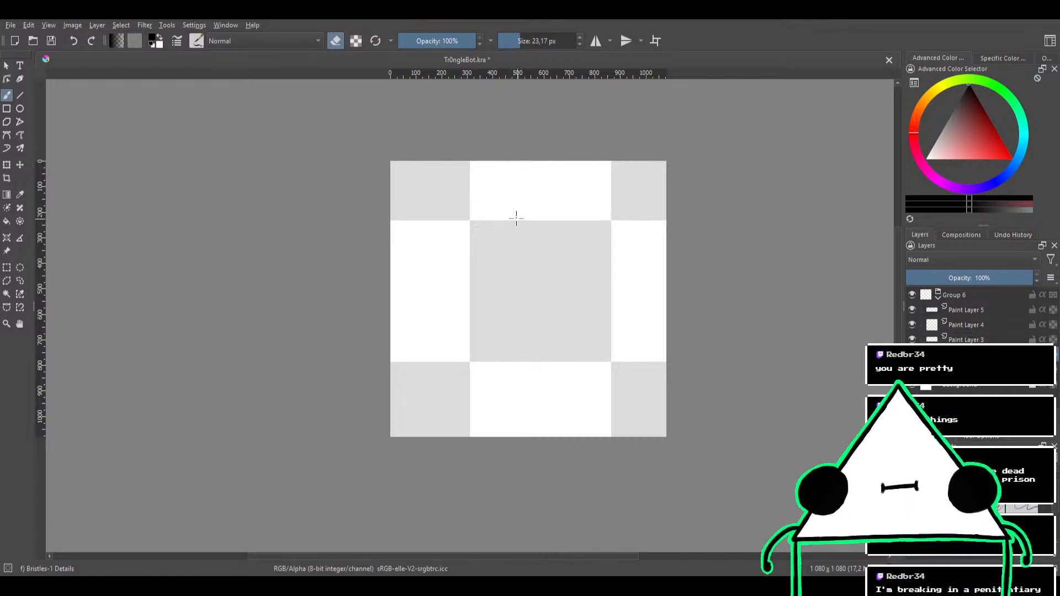
key("e")
left_click_drag(517, 217, 440, 390)
key("ctrl+z")
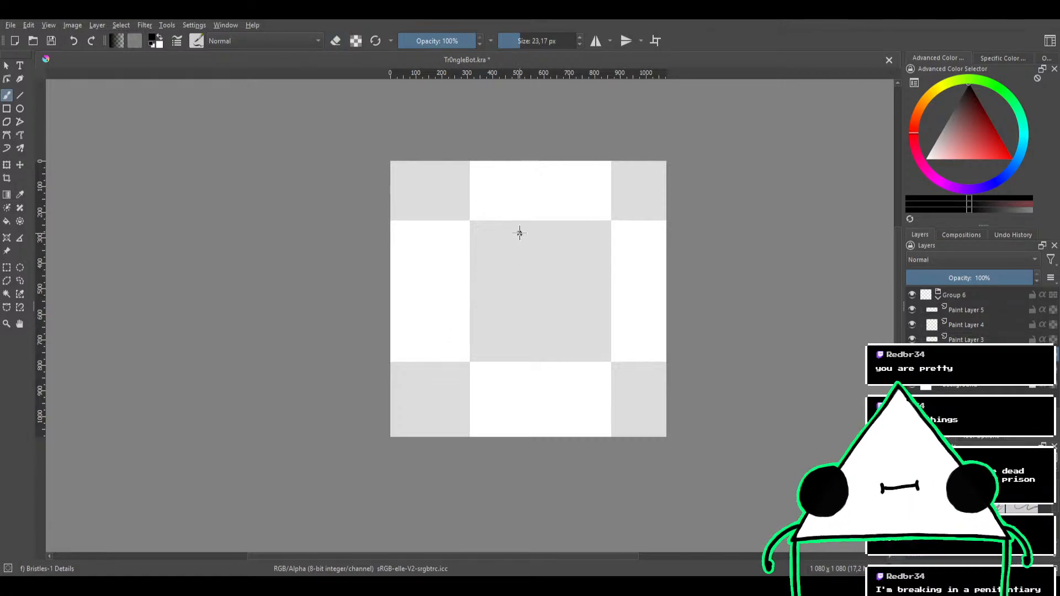
mouse_move(520, 206)
left_mouse_down()
mouse_move(443, 391)
mouse_move(544, 256)
left_mouse_up()
key("ctrl+z")
mouse_move(527, 194)
left_mouse_down()
mouse_move(473, 323)
mouse_move(447, 373)
mouse_move(427, 378)
mouse_move(655, 363)
left_mouse_up()
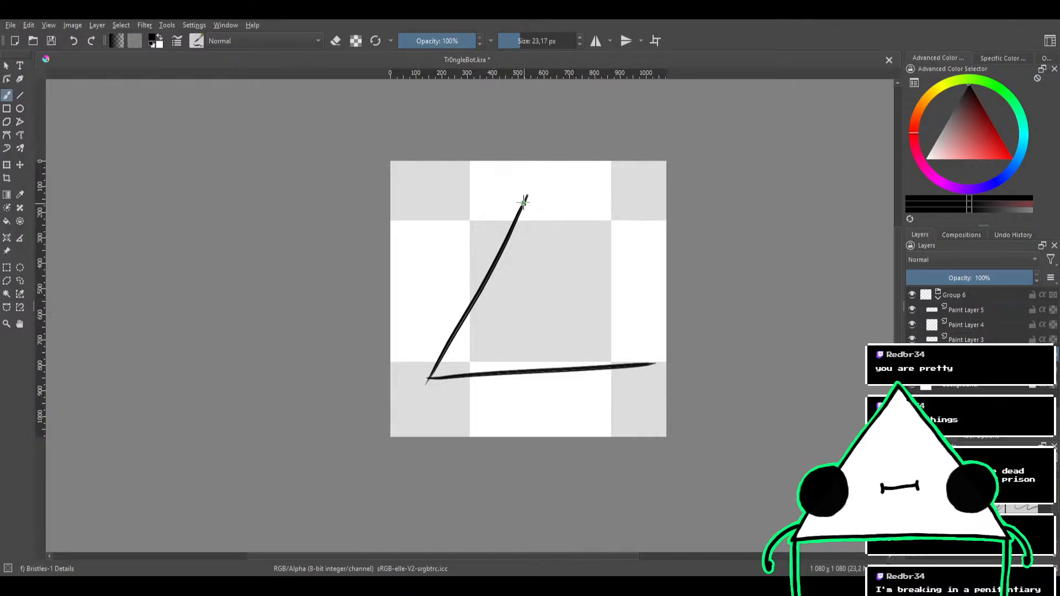
left_click_drag(524, 202, 665, 350)
key("ctrl+z")
left_click_drag(525, 196, 647, 370)
key("ctrl+z")
Close the triangle by drawing its right edge from the apex past the base, and make Paint Layer 3 active
mouse_move(658, 272)
left_mouse_down()
mouse_move(524, 229)
mouse_move(398, 280)
left_mouse_up()
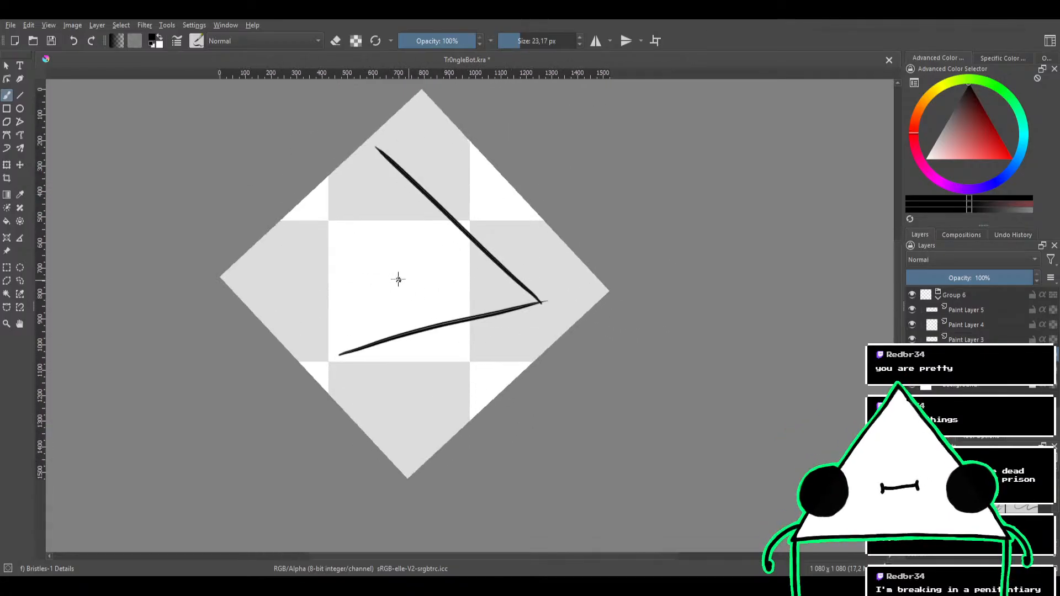
left_click_drag(343, 358, 386, 143)
mouse_move(466, 170)
left_mouse_down()
mouse_move(585, 189)
mouse_move(530, 395)
mouse_move(507, 357)
left_mouse_up()
left_click_drag(678, 284, 707, 227)
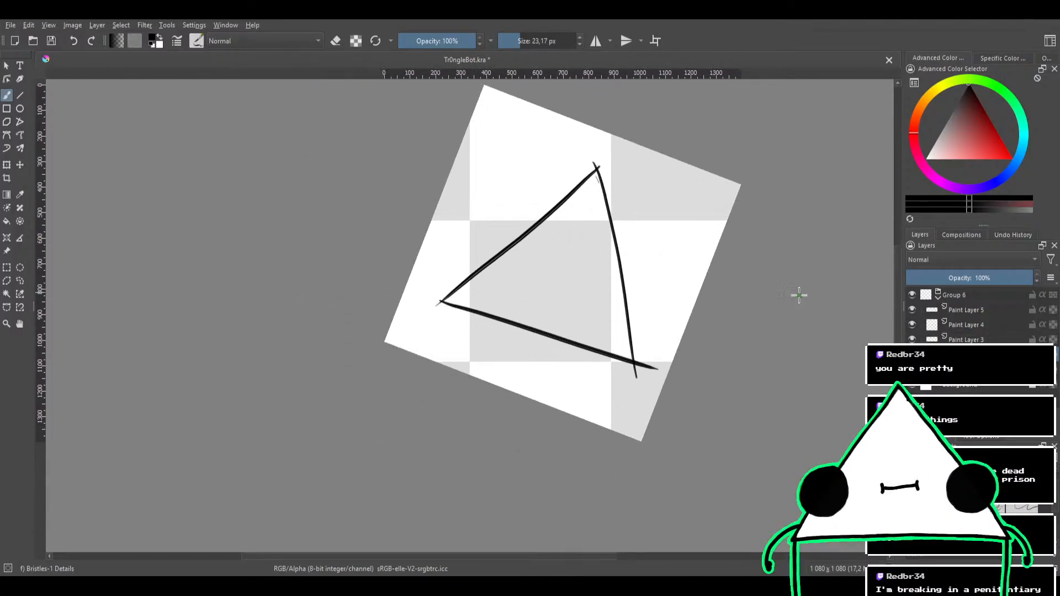
left_click(928, 341)
mouse_move(685, 285)
left_mouse_down()
mouse_move(644, 254)
mouse_move(506, 281)
mouse_move(583, 283)
mouse_move(556, 241)
left_mouse_up()
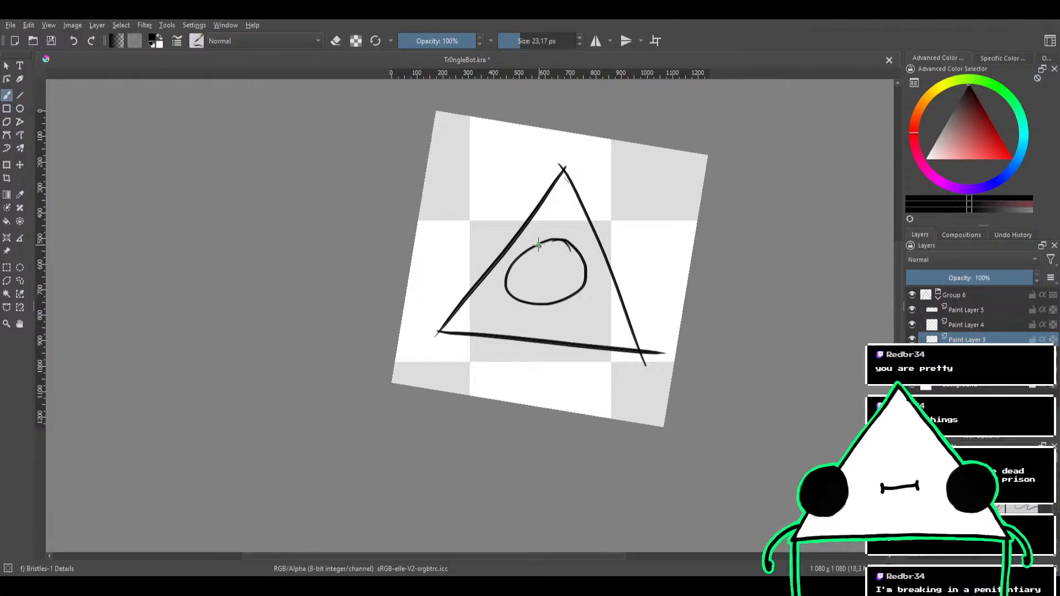
key("ctrl+z")
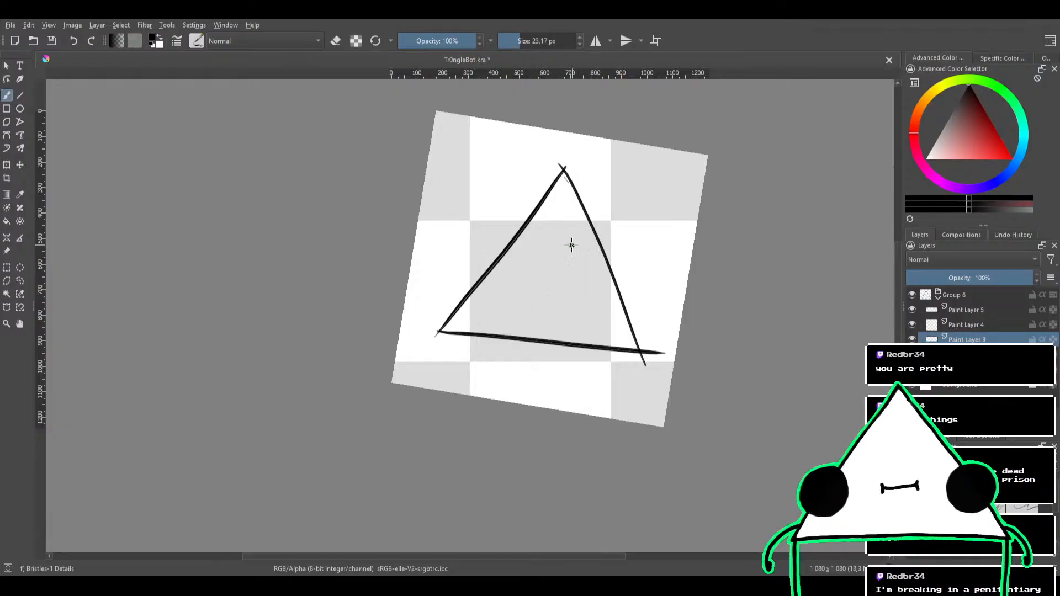
key("ctrl+z")
mouse_move(542, 244)
left_mouse_down()
mouse_move(513, 312)
mouse_move(582, 287)
left_mouse_up()
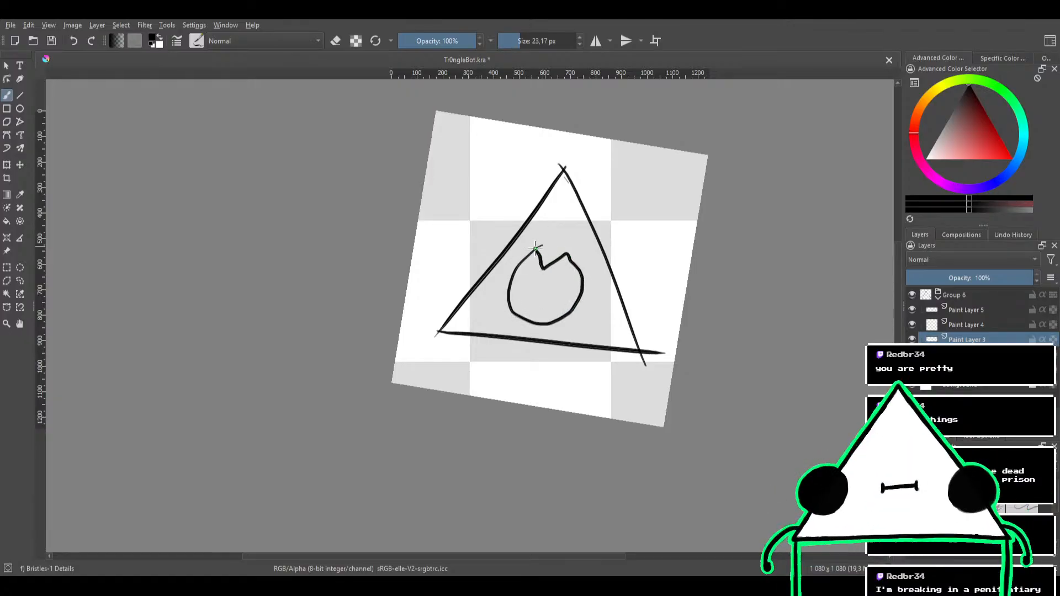
key("ctrl+z")
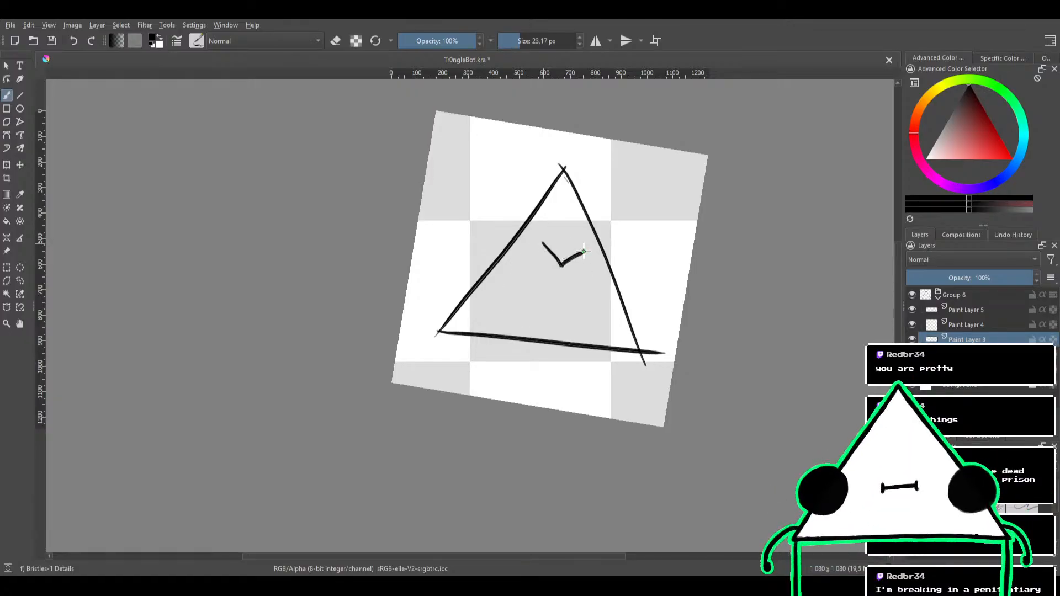
mouse_move(584, 252)
left_mouse_down()
mouse_move(589, 301)
mouse_move(559, 318)
mouse_move(524, 283)
mouse_move(542, 248)
mouse_move(554, 307)
mouse_move(592, 254)
mouse_move(536, 248)
mouse_move(601, 263)
mouse_move(562, 322)
mouse_move(515, 260)
mouse_move(555, 253)
mouse_move(581, 281)
mouse_move(605, 287)
mouse_move(526, 293)
mouse_move(527, 368)
mouse_move(560, 288)
left_mouse_up()
key("ctrl+z")
key("ctrl+z")
key("ctrl+z")
key("ctrl+z")
Draw a large black circle inside the triangle on Paint Layer 3 and reset the canvas rotation
mouse_move(597, 243)
left_mouse_down()
mouse_move(633, 287)
mouse_move(620, 263)
mouse_move(632, 246)
left_mouse_up()
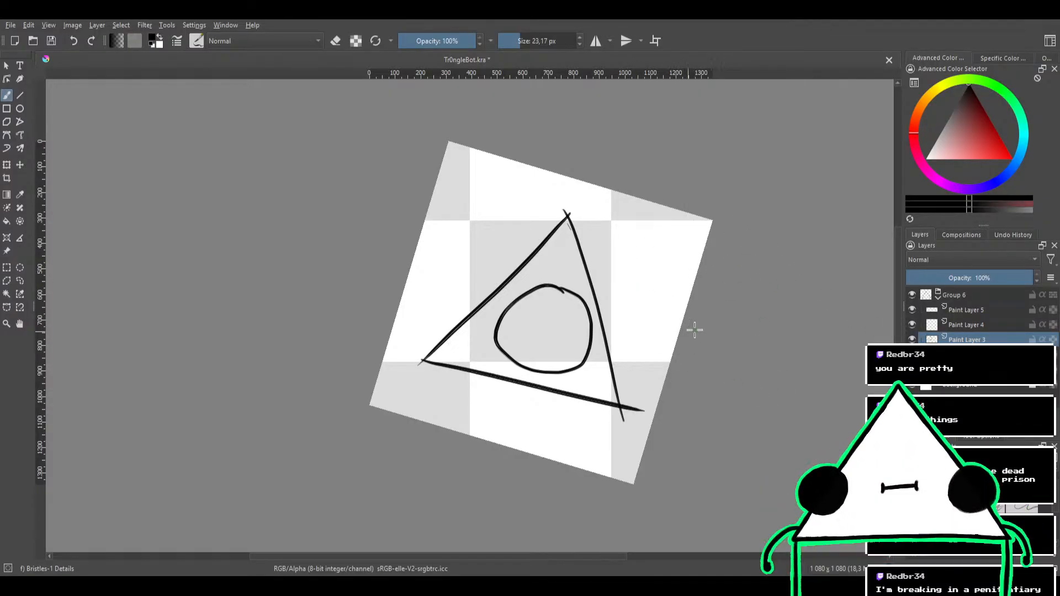
left_click_drag(631, 246, 645, 317)
key("5")
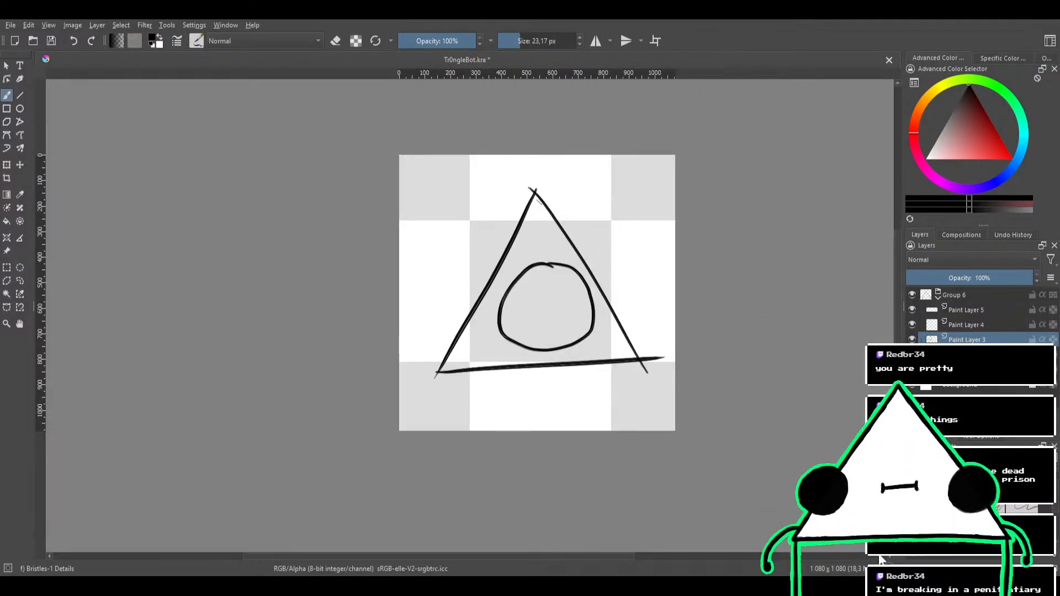
scroll(637, 378, "up", 1)
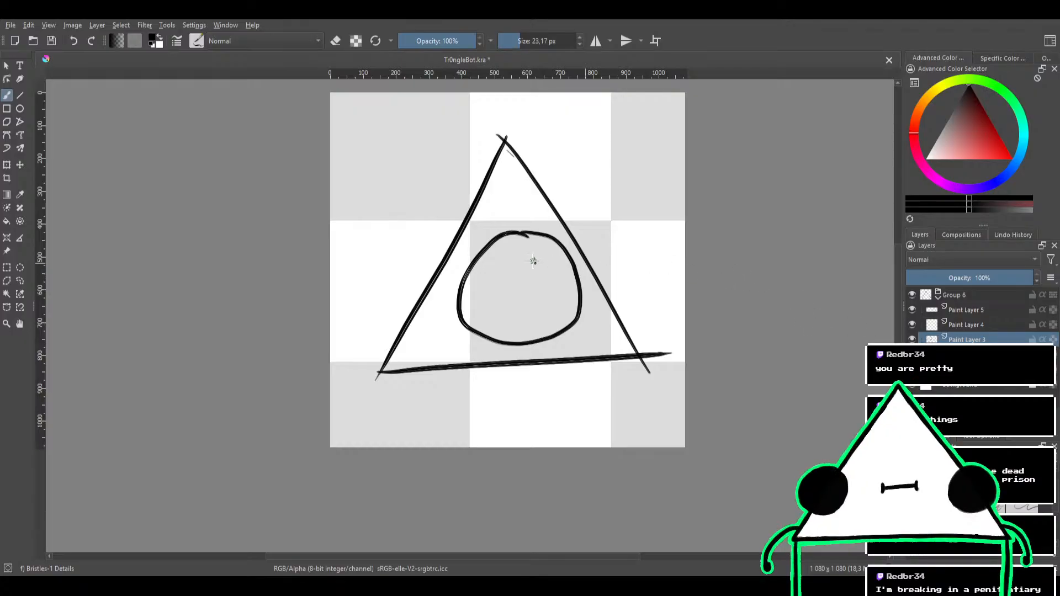
On Paint Layer 4, draw short lines joining the circle to the apex and base, and one dot beside each line
left_click_drag(553, 211, 556, 246)
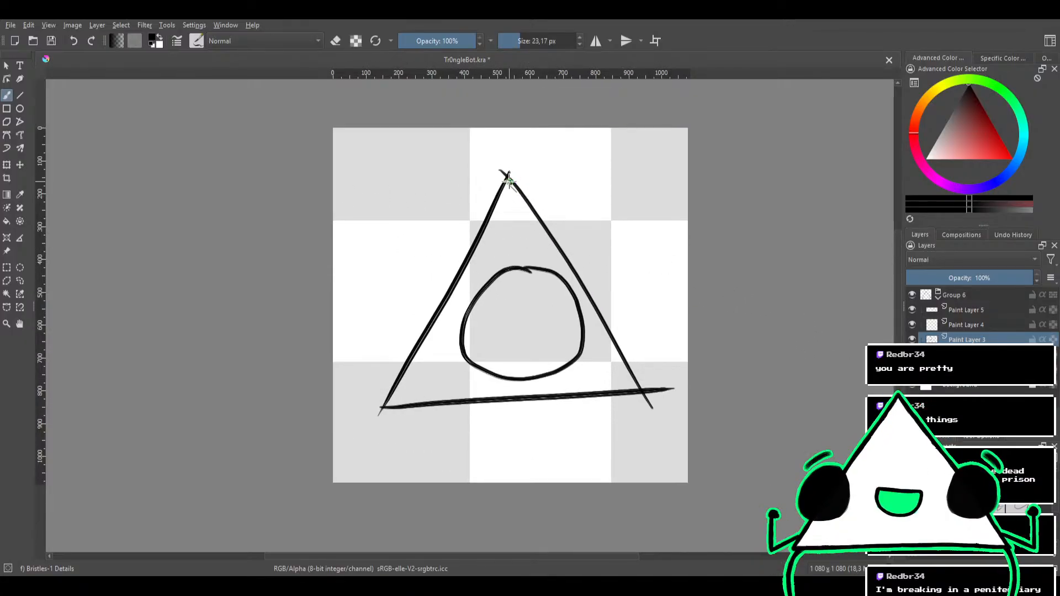
left_click(952, 325)
left_click_drag(509, 184, 518, 267)
left_click_drag(533, 380, 534, 400)
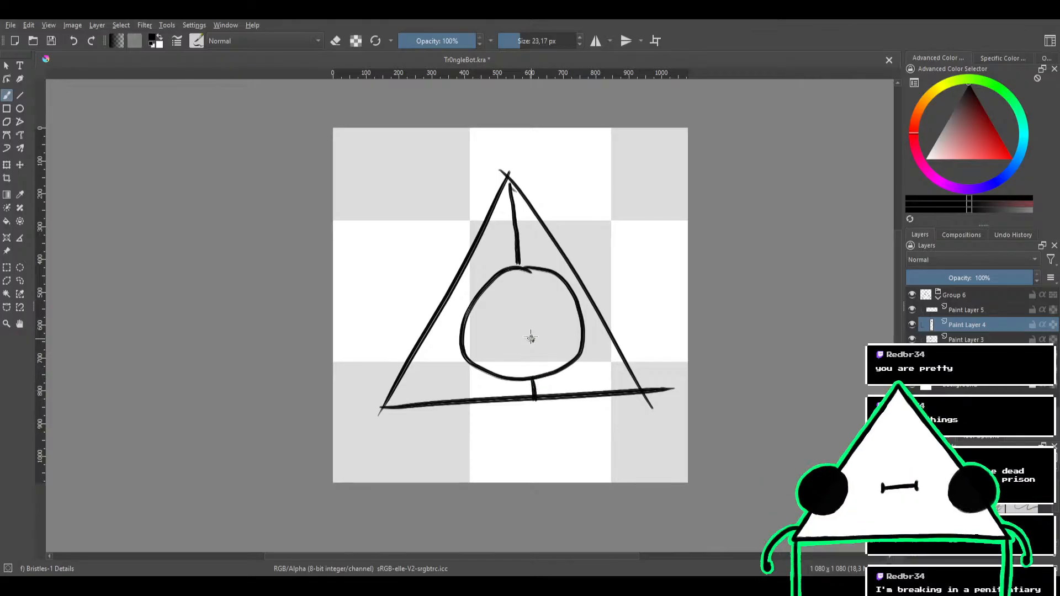
left_click(500, 253)
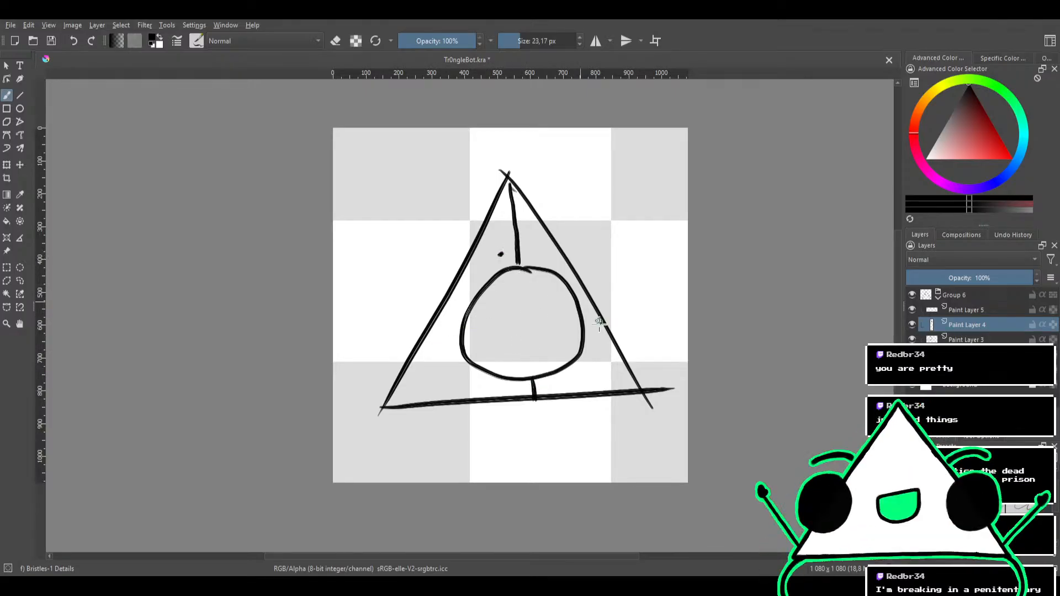
left_click(556, 380)
left_click_drag(669, 319, 631, 280)
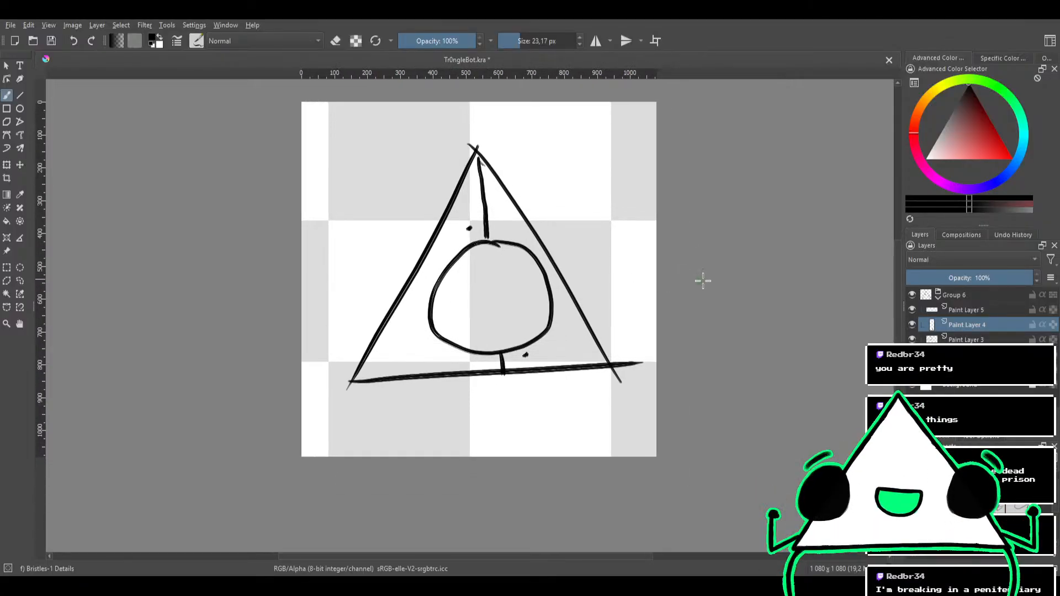
Erase the line ends that overshoot the triangle's lower-right corner on the triangle outline's layer
left_click(960, 310)
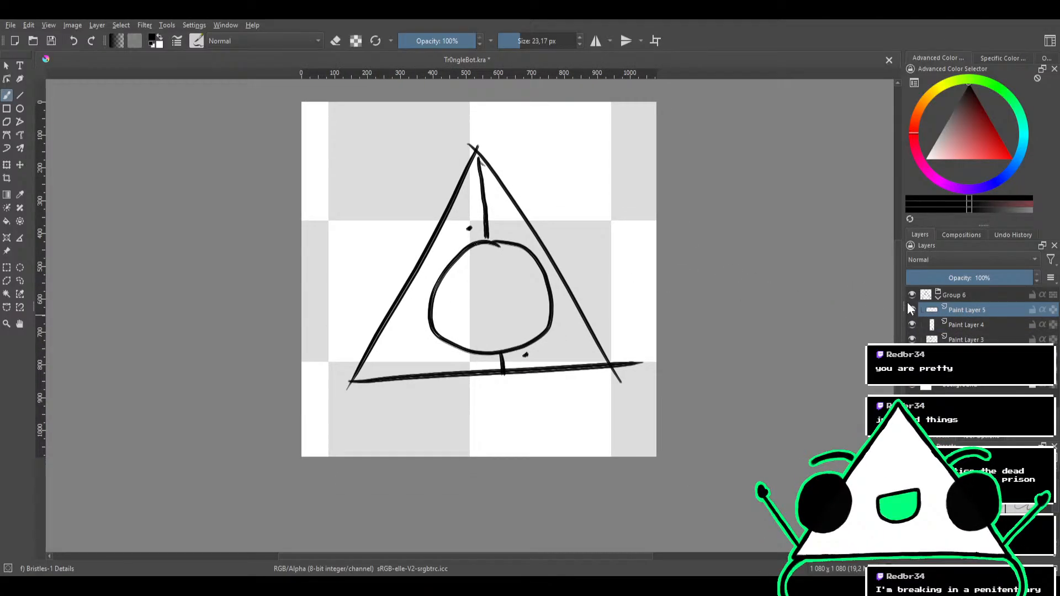
left_click(965, 326)
left_click(965, 339)
left_click(964, 355)
key("e")
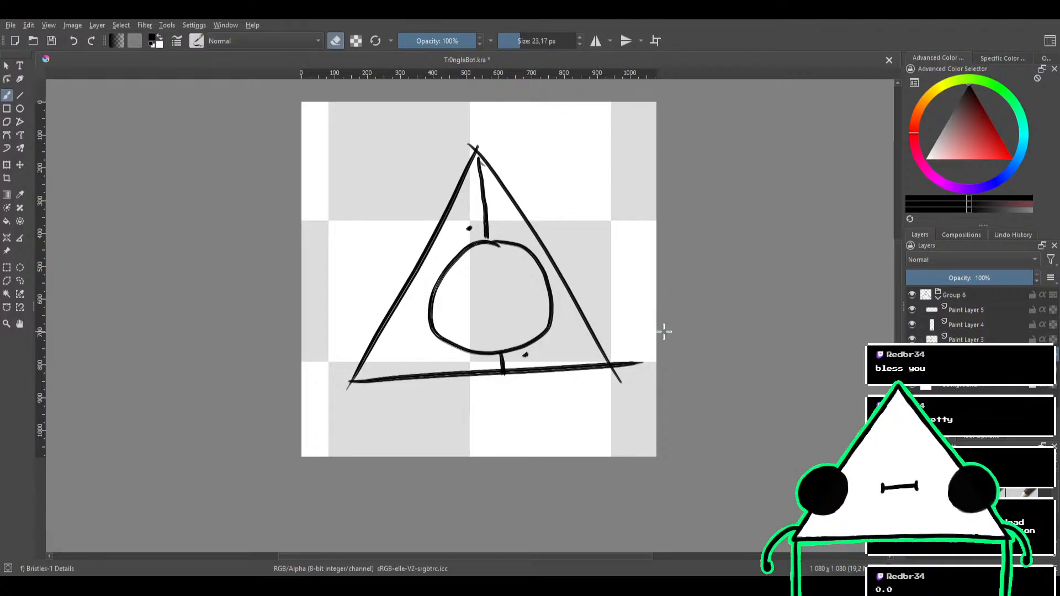
key("e")
key("e")
mouse_move(619, 380)
left_mouse_down()
mouse_move(634, 357)
mouse_move(642, 373)
mouse_move(617, 338)
mouse_move(625, 370)
mouse_move(607, 345)
mouse_move(620, 372)
left_mouse_up()
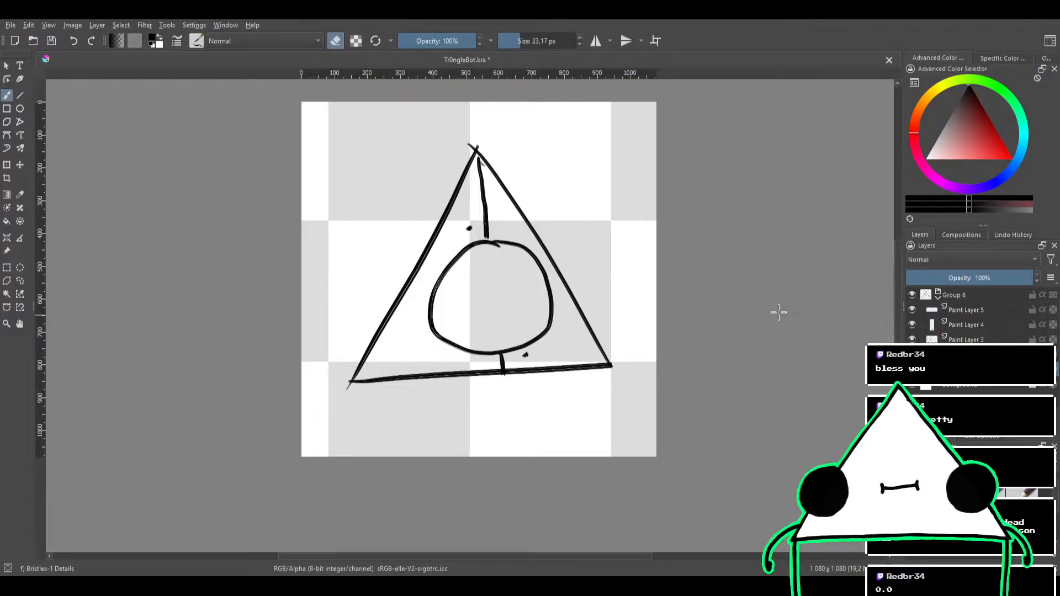
Set the paint color to #00ff00, enlarge the brush to 48,69 px and paint green inside the circle
scroll(601, 272, "down", 1)
left_click_drag(601, 271, 603, 269)
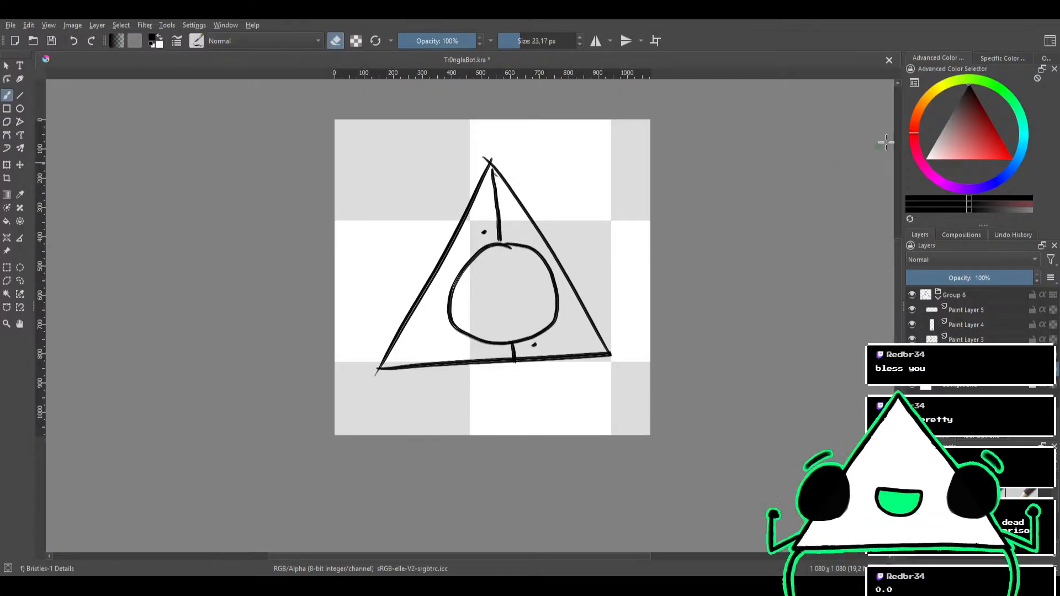
left_click(997, 55)
left_click_drag(995, 113, 1021, 112)
mouse_move(484, 297)
left_mouse_down()
mouse_move(520, 271)
mouse_move(527, 297)
mouse_move(501, 317)
mouse_move(489, 312)
mouse_move(513, 291)
left_mouse_up()
key("f")
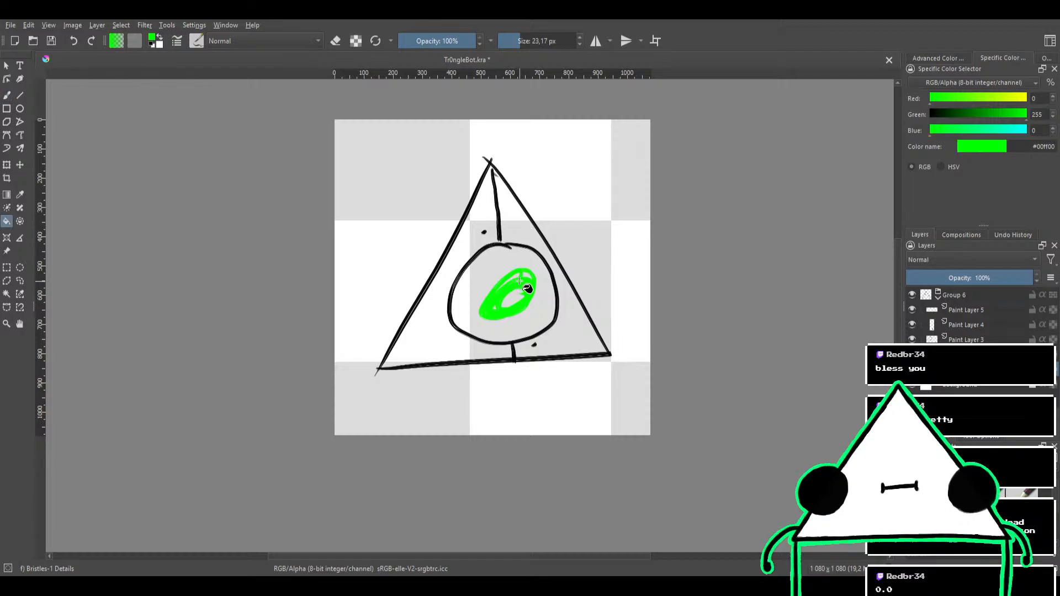
key("g")
key("b")
mouse_move(520, 291)
left_mouse_down()
mouse_move(509, 314)
mouse_move(472, 307)
mouse_move(508, 256)
mouse_move(526, 279)
left_mouse_up()
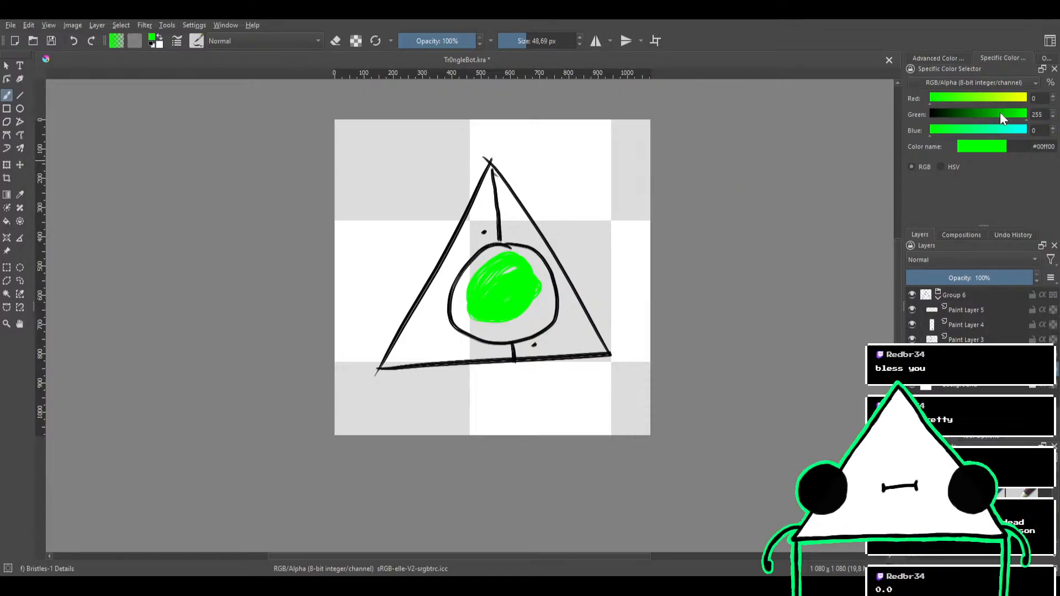
Change the green to #00ff52 with blue at 82 and paint the circle's interior solid up to its outline
left_click_drag(943, 132, 962, 132)
mouse_move(505, 278)
left_mouse_down()
mouse_move(528, 296)
mouse_move(496, 317)
mouse_move(484, 312)
mouse_move(482, 283)
mouse_move(512, 261)
mouse_move(506, 295)
mouse_move(473, 307)
mouse_move(482, 262)
mouse_move(517, 269)
mouse_move(486, 324)
mouse_move(488, 260)
mouse_move(535, 286)
mouse_move(467, 323)
mouse_move(519, 263)
mouse_move(539, 318)
mouse_move(512, 328)
mouse_move(512, 287)
mouse_move(545, 295)
mouse_move(530, 330)
mouse_move(528, 293)
mouse_move(549, 289)
mouse_move(544, 317)
mouse_move(517, 282)
mouse_move(547, 276)
mouse_move(495, 331)
mouse_move(470, 286)
mouse_move(506, 297)
mouse_move(456, 313)
mouse_move(500, 249)
mouse_move(470, 317)
mouse_move(514, 260)
mouse_move(470, 325)
mouse_move(466, 295)
mouse_move(539, 294)
mouse_move(537, 327)
left_mouse_up()
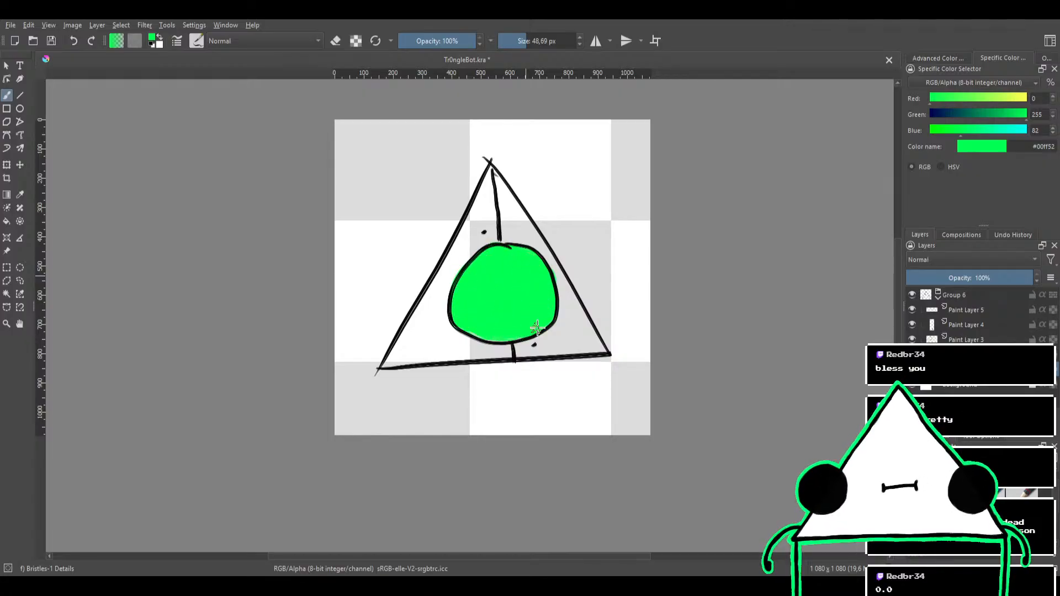
scroll(552, 298, "down", 4)
scroll(586, 298, "up", 5)
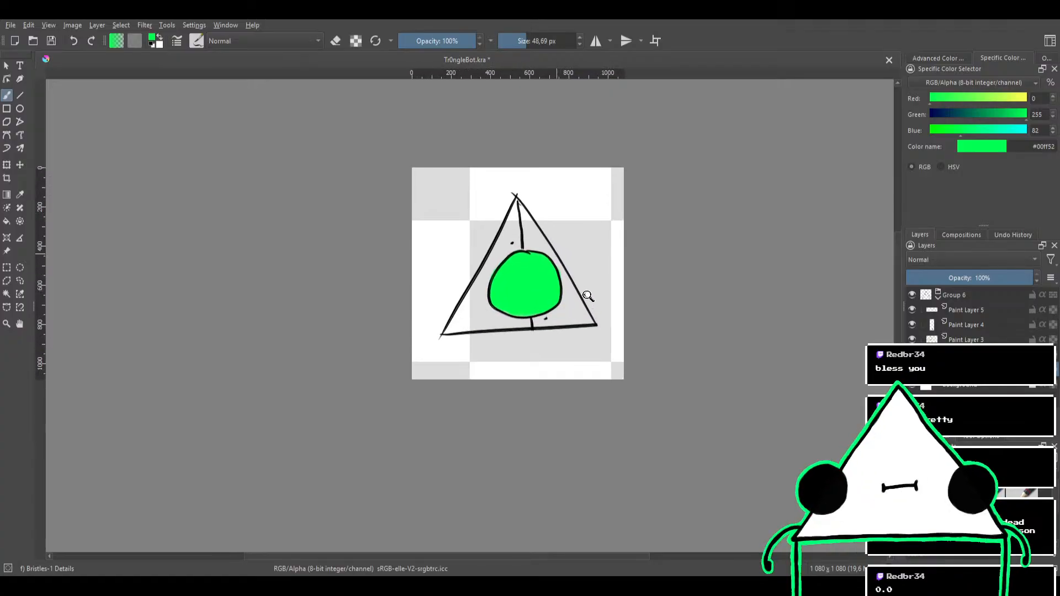
On Paint Layer 5, draw a black leg with a round knee joint down from the triangle's lower-left corner with a 37,38 px brush
left_click_drag(541, 268, 608, 269)
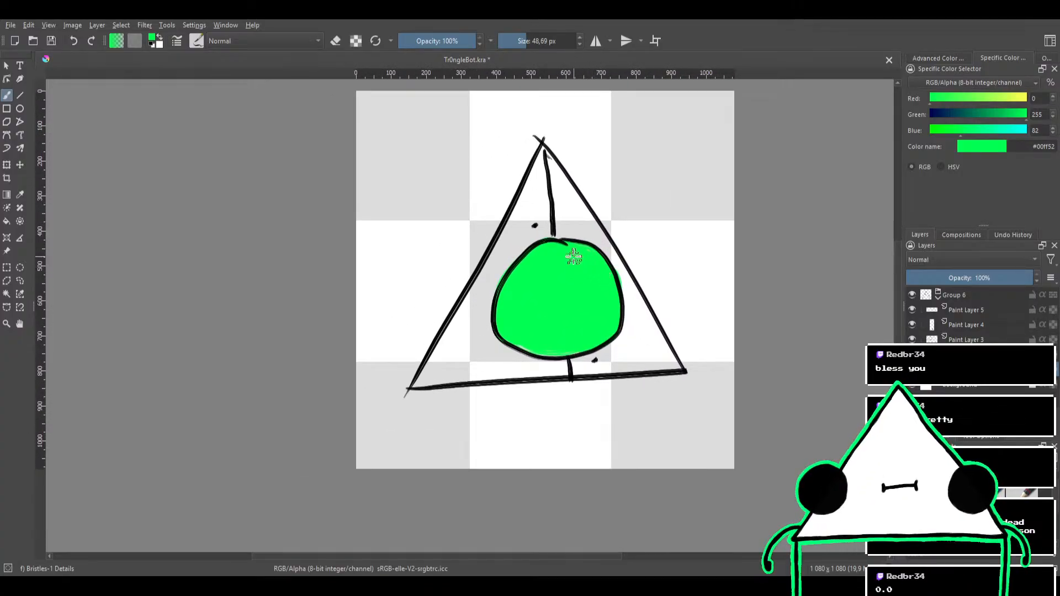
left_click(970, 310)
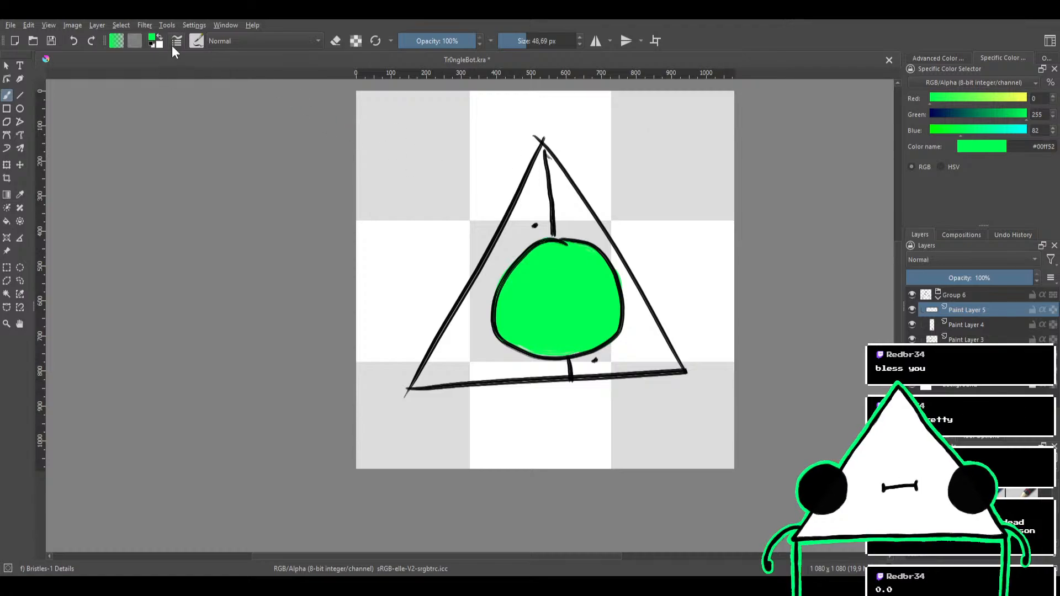
left_click(151, 47)
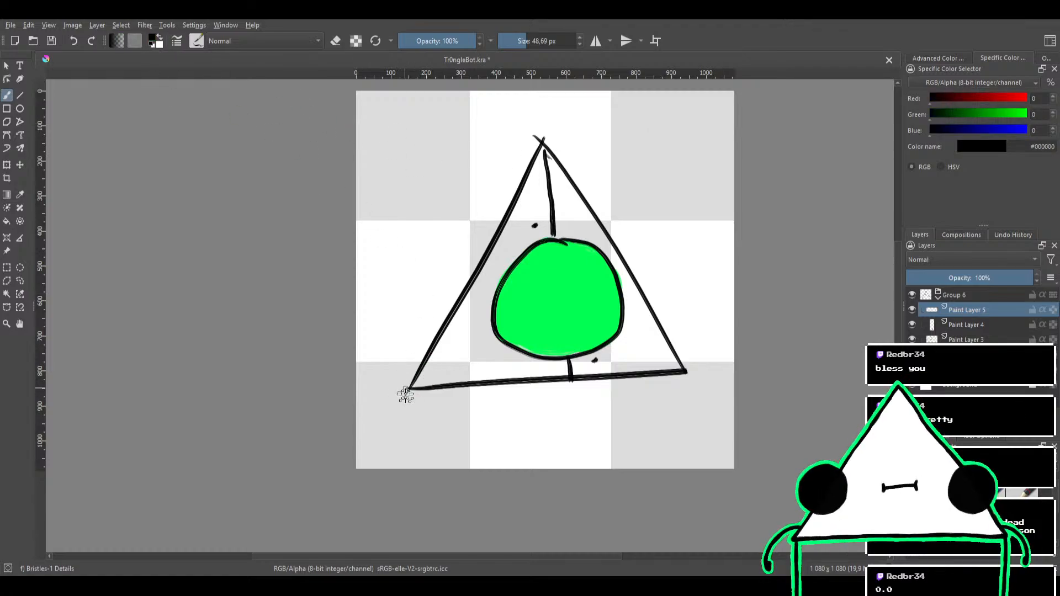
mouse_move(407, 388)
left_mouse_down()
mouse_move(422, 437)
mouse_move(438, 418)
mouse_move(409, 419)
mouse_move(407, 473)
mouse_move(408, 393)
mouse_move(418, 485)
left_mouse_up()
key("ctrl+z")
key("ctrl+z")
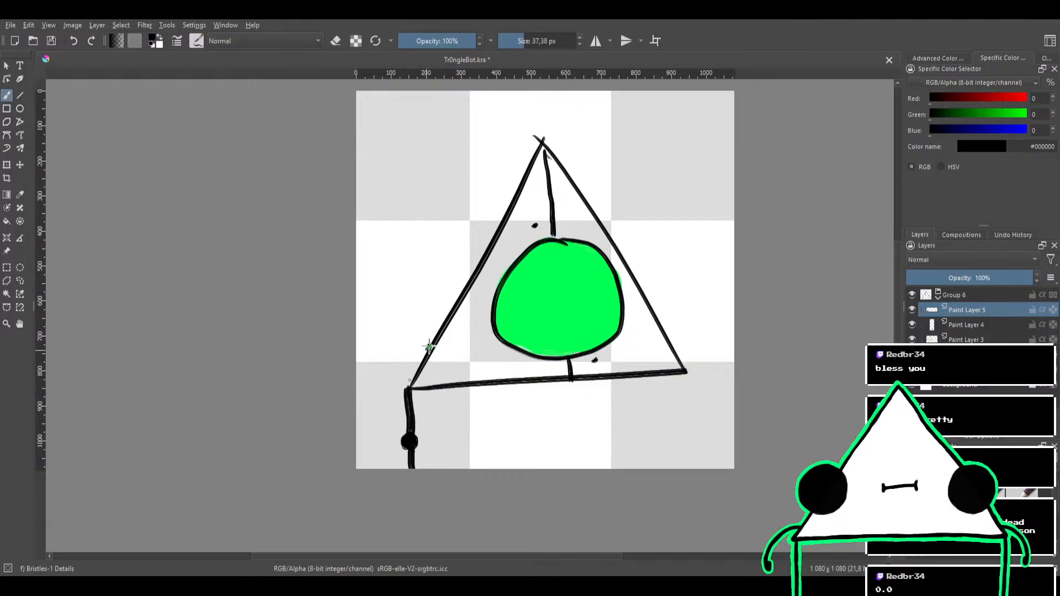
Draw a bent black arm with a round elbow joint from the lower part of each slanted side of the triangle
left_click_drag(429, 346, 387, 389)
key("ctrl+z")
mouse_move(428, 349)
left_mouse_down()
mouse_move(381, 400)
mouse_move(385, 422)
left_mouse_up()
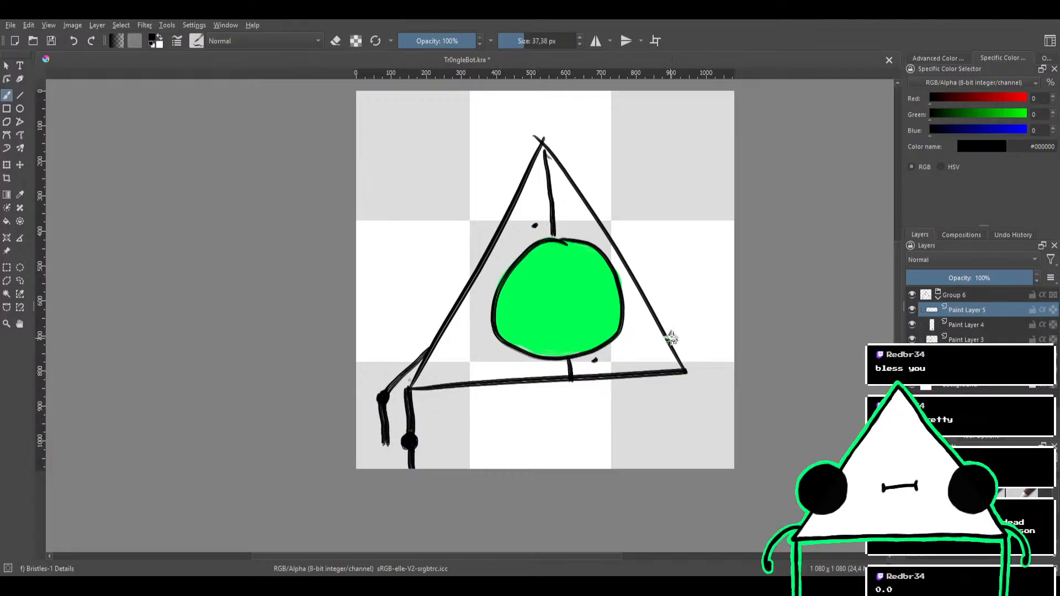
mouse_move(667, 336)
left_mouse_down()
mouse_move(720, 349)
mouse_move(726, 405)
left_mouse_up()
key("ctrl+z")
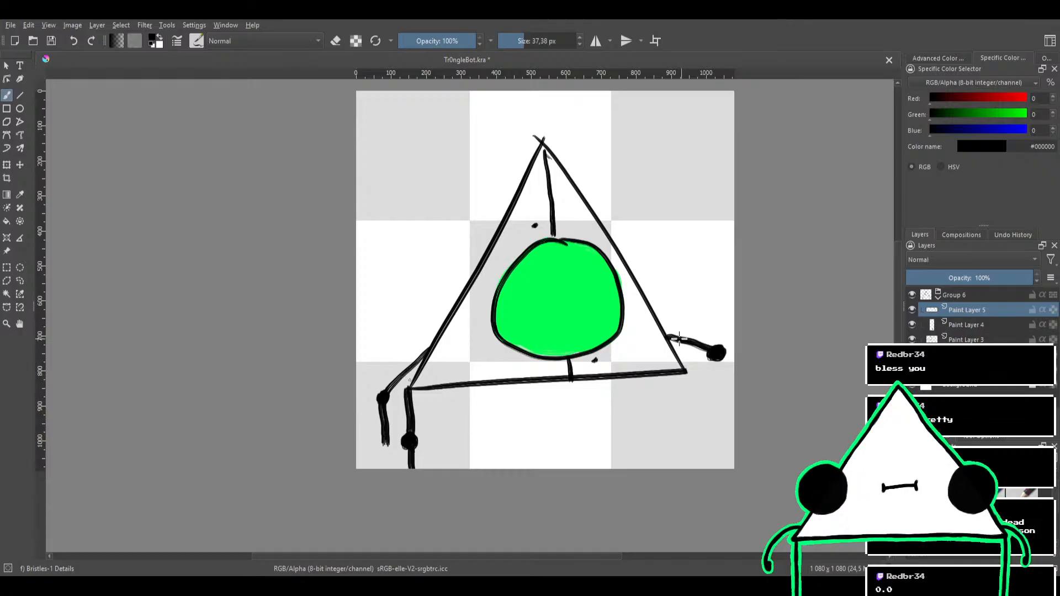
key("ctrl+z")
mouse_move(680, 338)
left_mouse_down()
mouse_move(711, 354)
mouse_move(712, 407)
left_mouse_up()
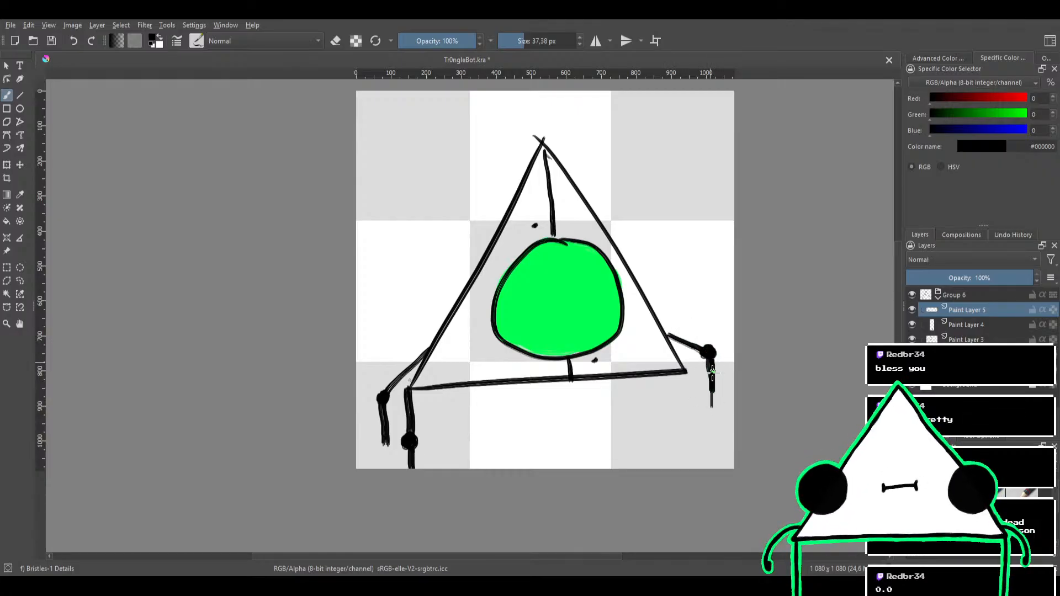
Draw a matching jointed leg below the triangle's lower-right corner and a blocky black hand at the end of each arm
left_click_drag(686, 370, 694, 472)
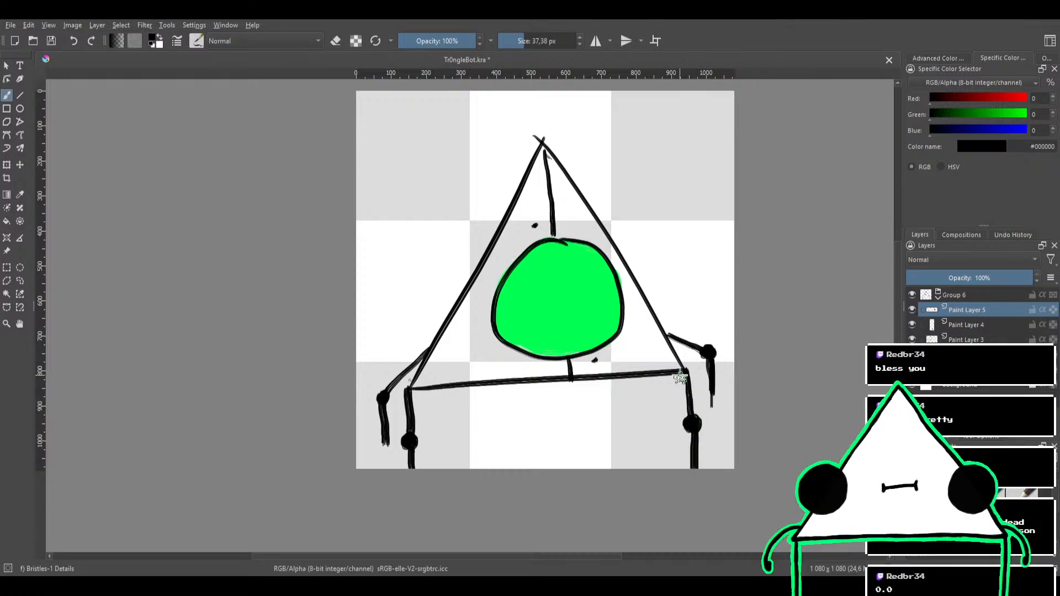
left_click_drag(669, 250, 657, 280)
left_click_drag(636, 251, 588, 277)
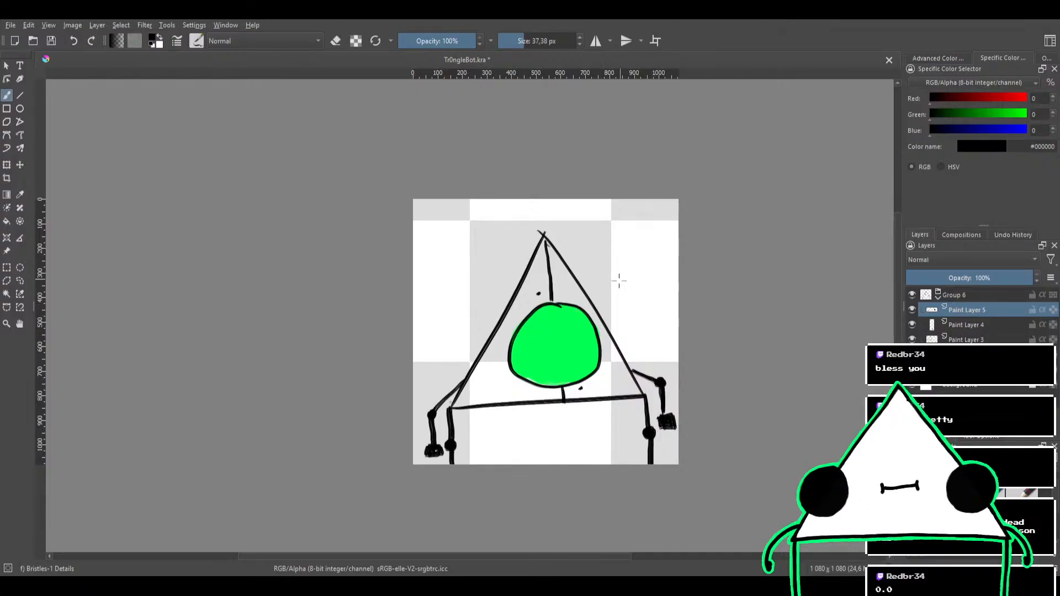
Try to draw a V-shaped black brow across the upper part of the green circle, and undo it
scroll(625, 280, "up", 2)
mouse_move(631, 281)
left_mouse_down()
mouse_move(650, 295)
mouse_move(626, 291)
mouse_move(653, 286)
left_mouse_up()
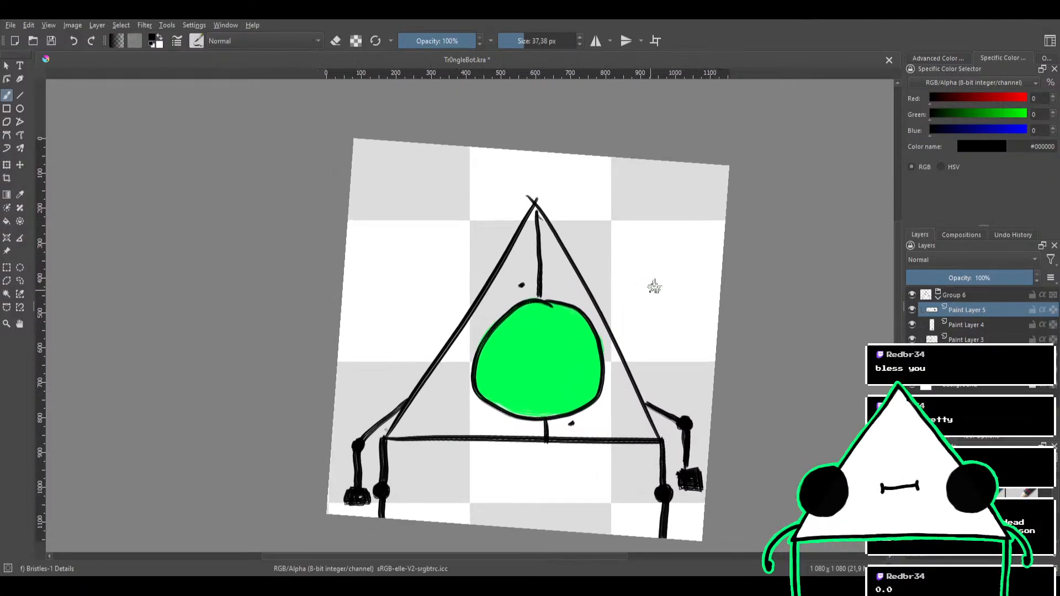
mouse_move(510, 313)
left_mouse_down()
mouse_move(546, 349)
mouse_move(590, 325)
left_mouse_up()
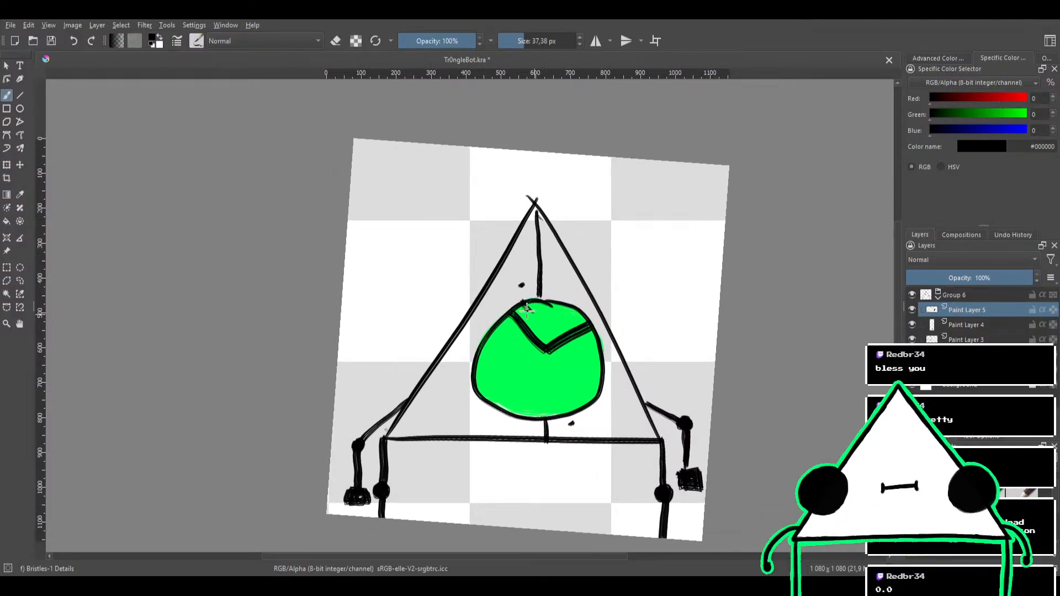
mouse_move(525, 304)
left_mouse_down()
mouse_move(553, 338)
mouse_move(584, 320)
mouse_move(537, 305)
mouse_move(572, 315)
mouse_move(540, 325)
mouse_move(529, 311)
mouse_move(556, 325)
mouse_move(520, 314)
mouse_move(553, 314)
mouse_move(574, 330)
mouse_move(556, 305)
left_mouse_up()
key("ctrl+z")
key("ctrl+z")
key("ctrl+z")
key("ctrl+z")
key("ctrl+z")
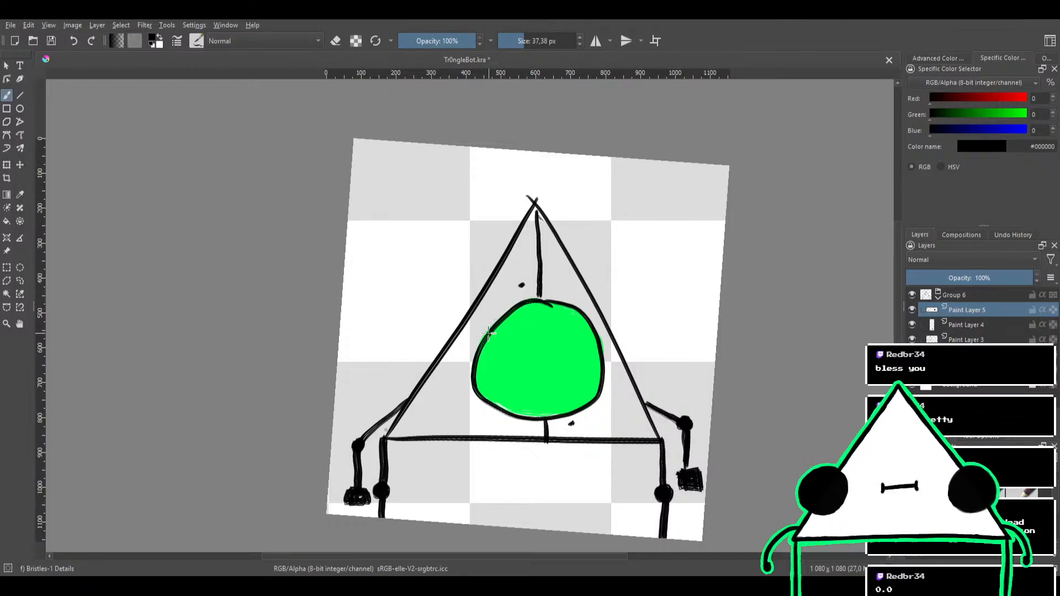
Try to paint two solid black rounded lids over the top of the green circle, and undo them
mouse_move(489, 334)
left_mouse_down()
mouse_move(538, 305)
mouse_move(587, 322)
left_mouse_up()
key("ctrl+z")
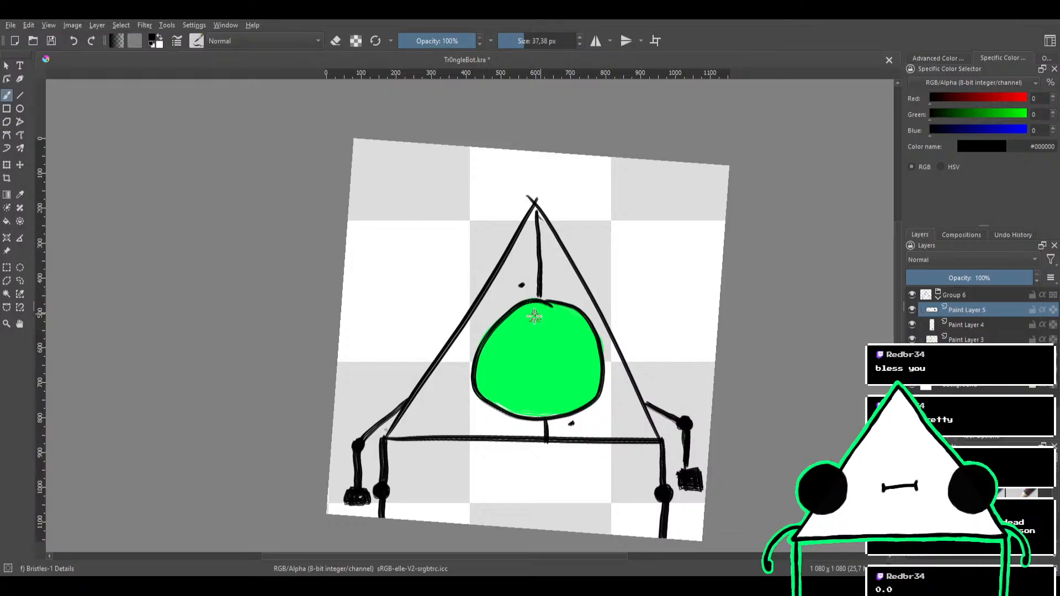
mouse_move(489, 335)
left_mouse_down()
mouse_move(532, 337)
mouse_move(553, 311)
mouse_move(584, 338)
left_mouse_up()
mouse_move(504, 328)
left_mouse_down()
mouse_move(522, 311)
mouse_move(539, 314)
mouse_move(516, 332)
mouse_move(533, 310)
mouse_move(583, 321)
mouse_move(592, 338)
mouse_move(569, 320)
left_mouse_up()
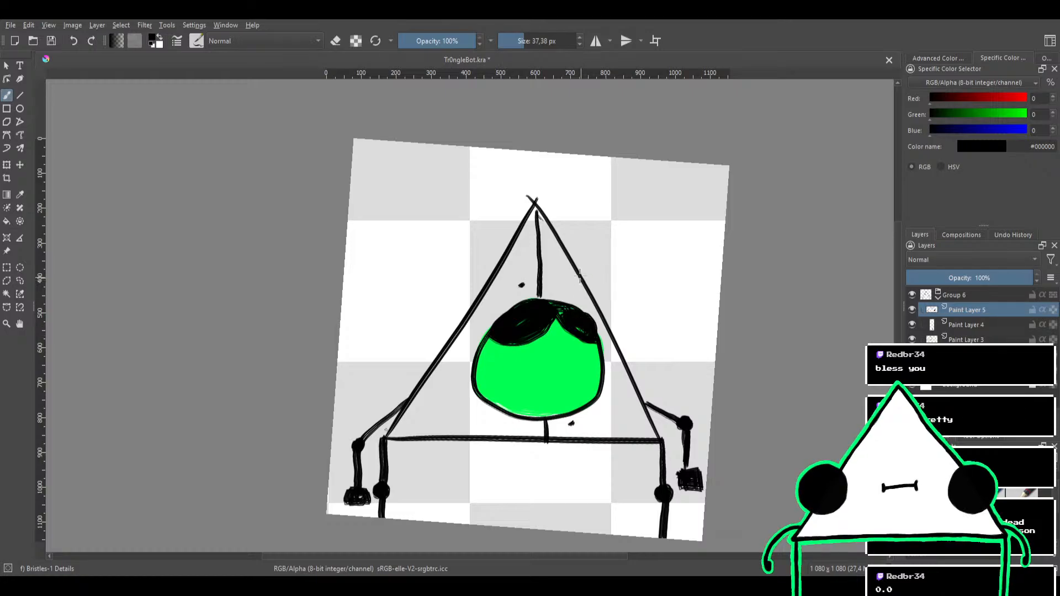
key("ctrl+z")
key("ctrl+z")
key("ctrl+z")
key("ctrl+z")
key("ctrl+z")
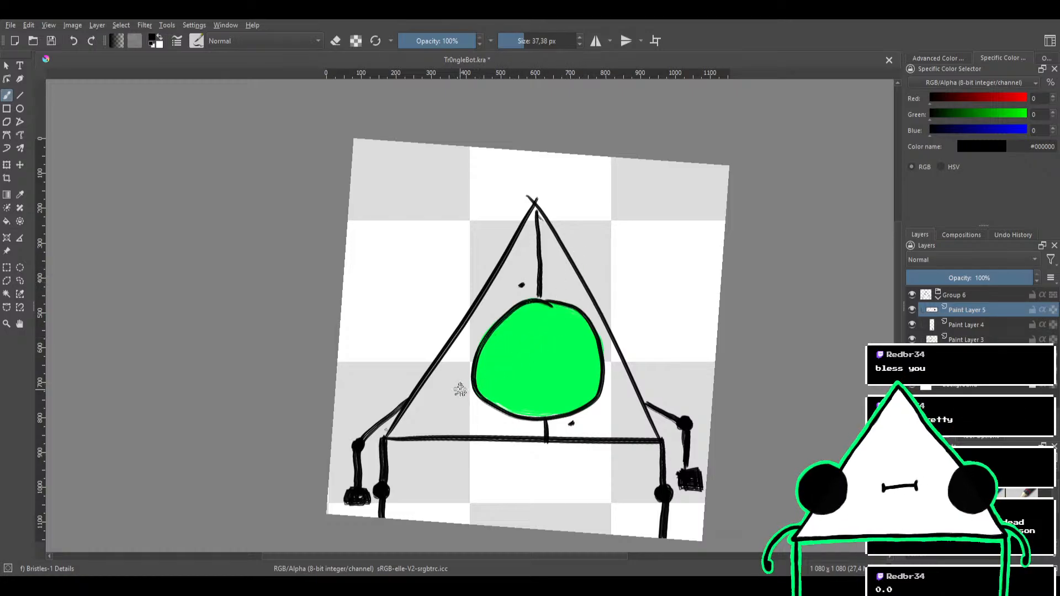
Try to draw a wide curled moustache outline across the lower half of the green circle, and undo it
left_click_drag(451, 391, 534, 373)
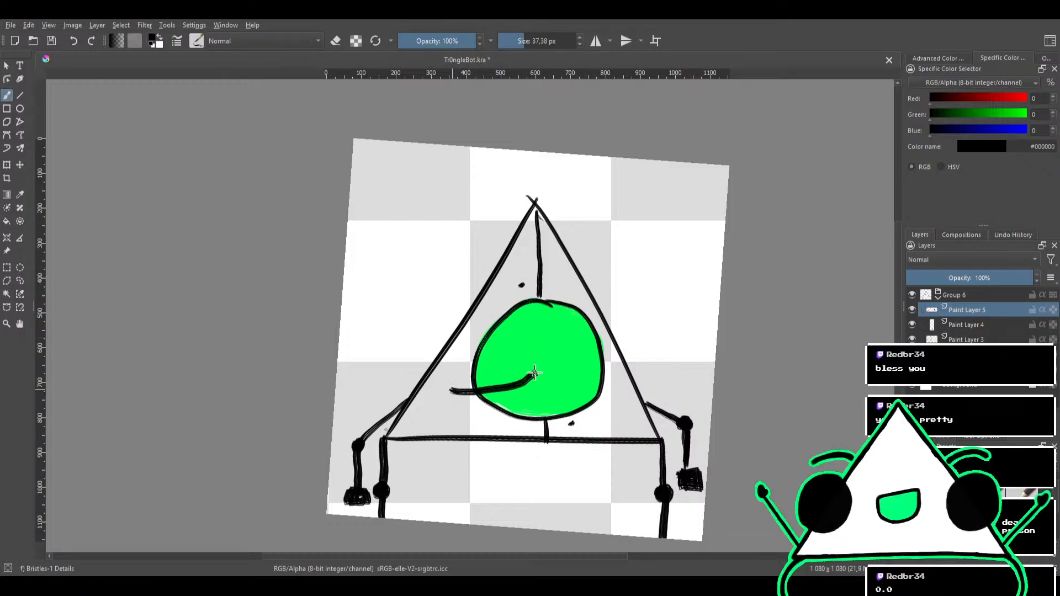
key("ctrl+z")
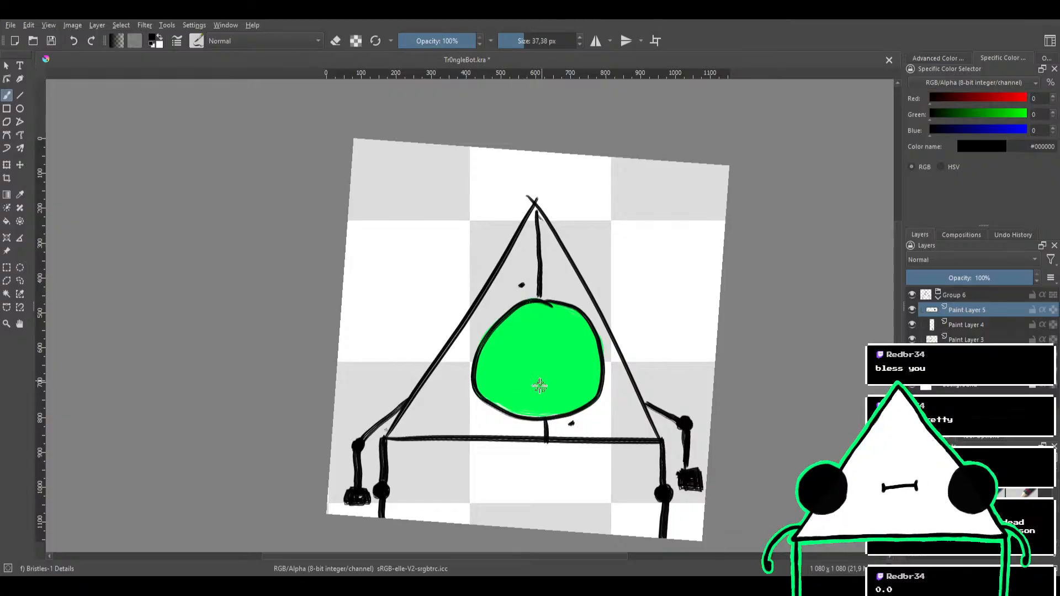
mouse_move(527, 373)
left_mouse_down()
mouse_move(469, 401)
mouse_move(456, 395)
mouse_move(477, 421)
mouse_move(539, 398)
mouse_move(563, 368)
mouse_move(620, 403)
mouse_move(610, 411)
mouse_move(557, 381)
left_mouse_up()
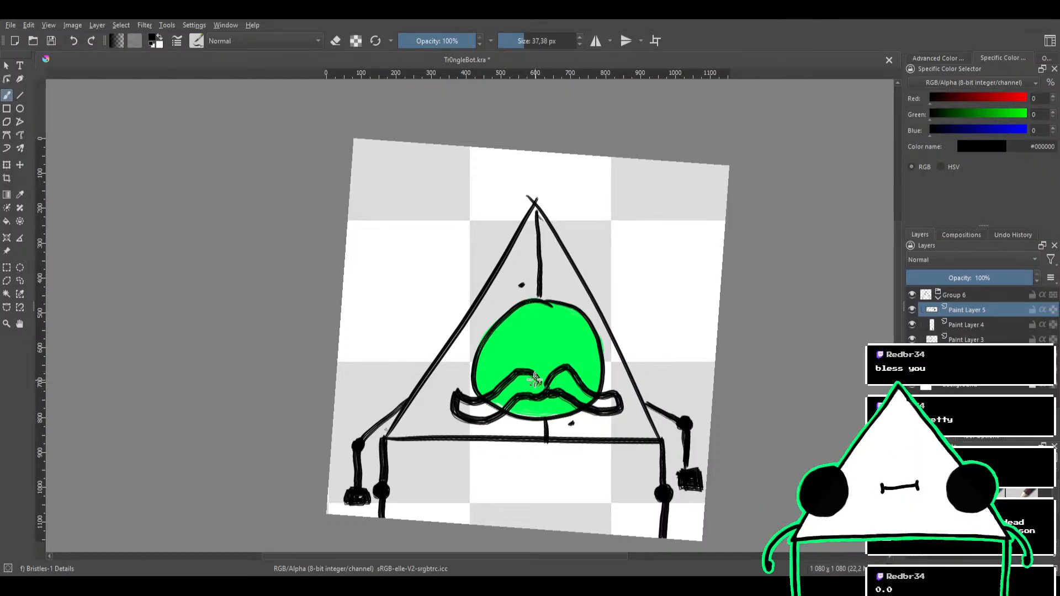
key("ctrl+z")
key("ctrl+z")
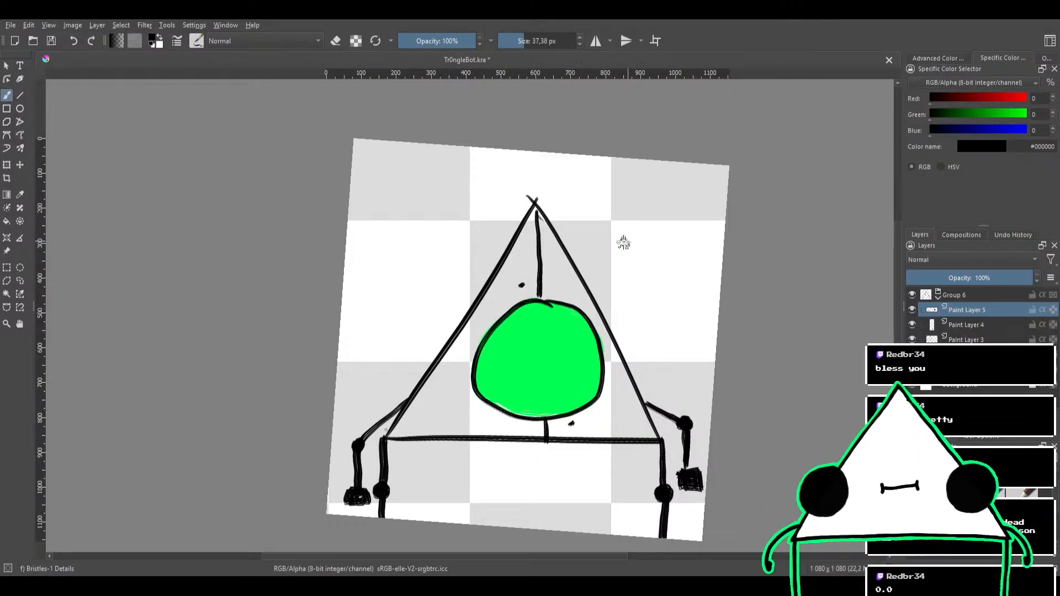
Try to black out a sliver along the green circle's upper-left edge, and undo it
mouse_move(616, 257)
left_mouse_down()
mouse_move(640, 241)
mouse_move(619, 252)
mouse_move(598, 233)
left_mouse_up()
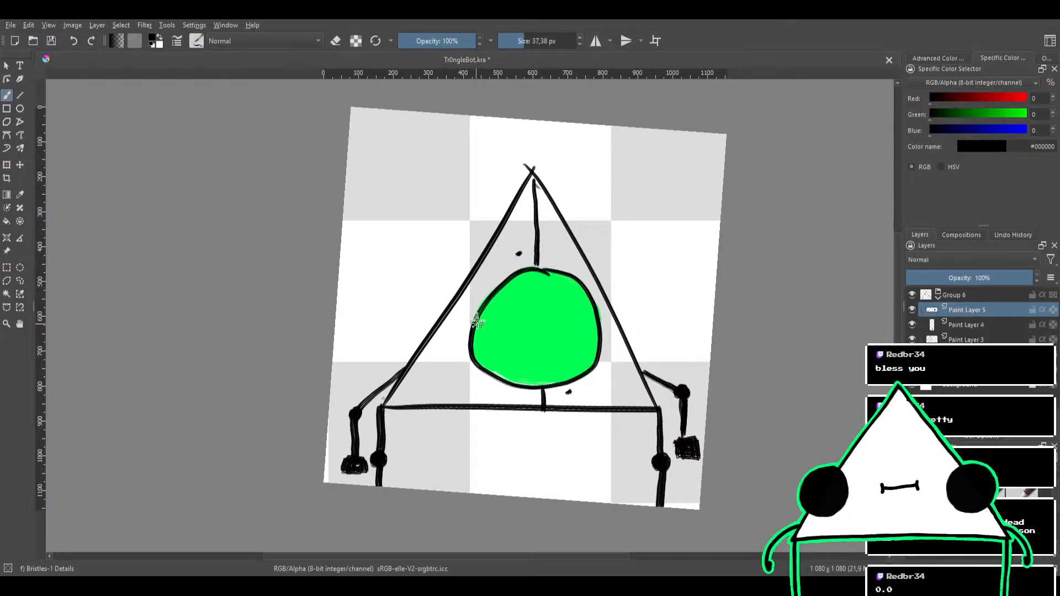
left_click_drag(482, 312, 532, 269)
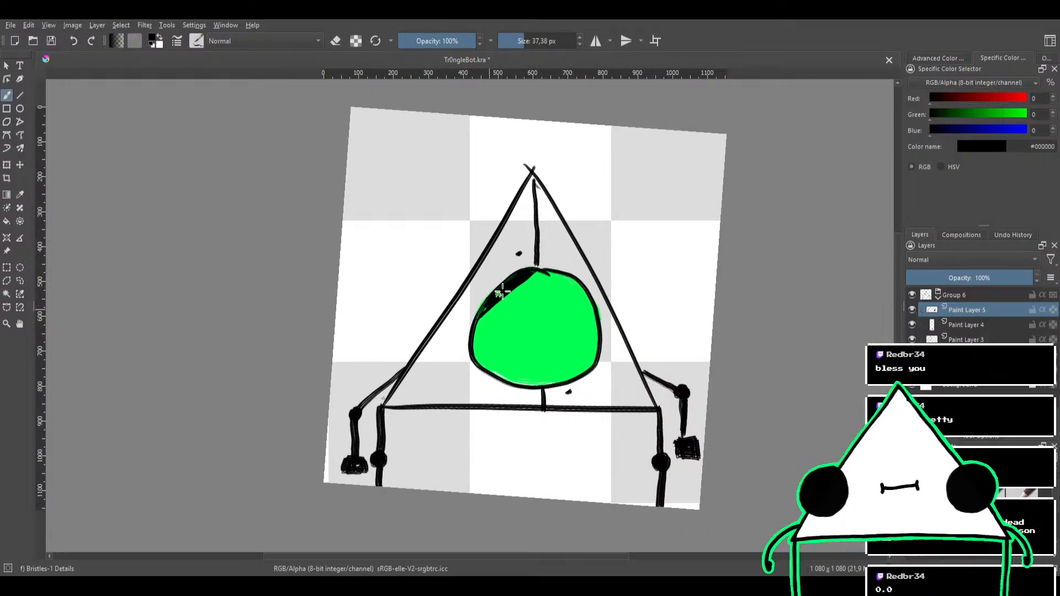
key("ctrl+z")
key("ctrl+z")
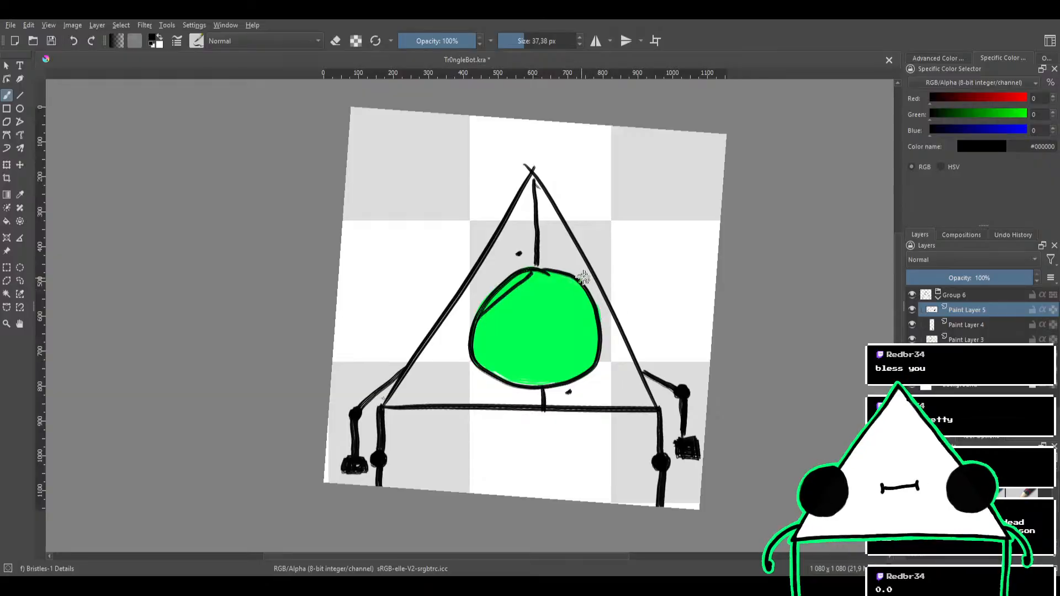
key("ctrl+z")
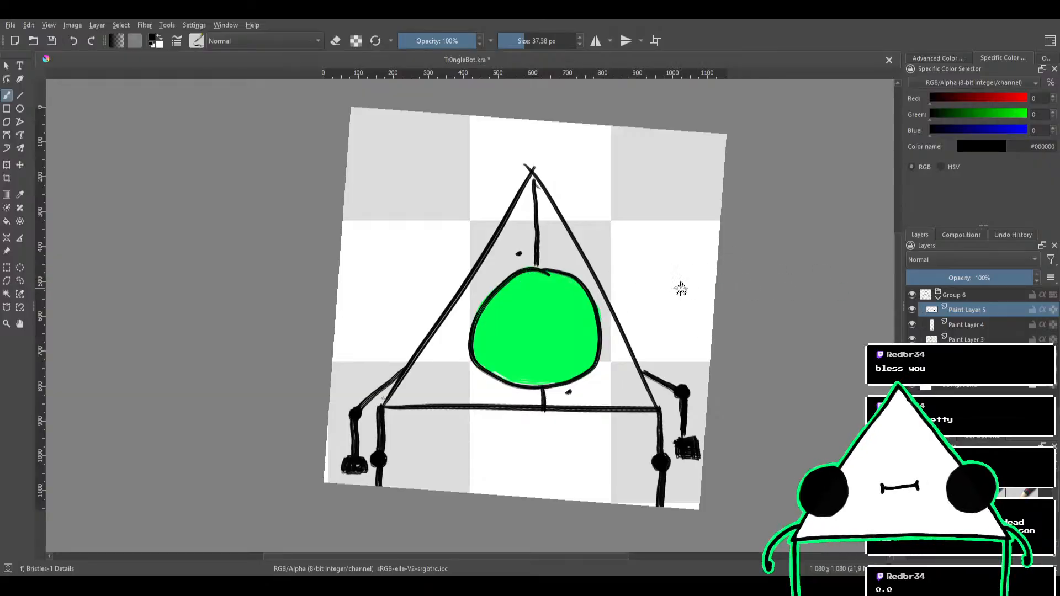
Toggle the visibility of the layers in Group 6 to find the circle's green fill, and hide that fill
left_click(913, 310)
left_click(913, 309)
left_click(912, 325)
left_click(912, 325)
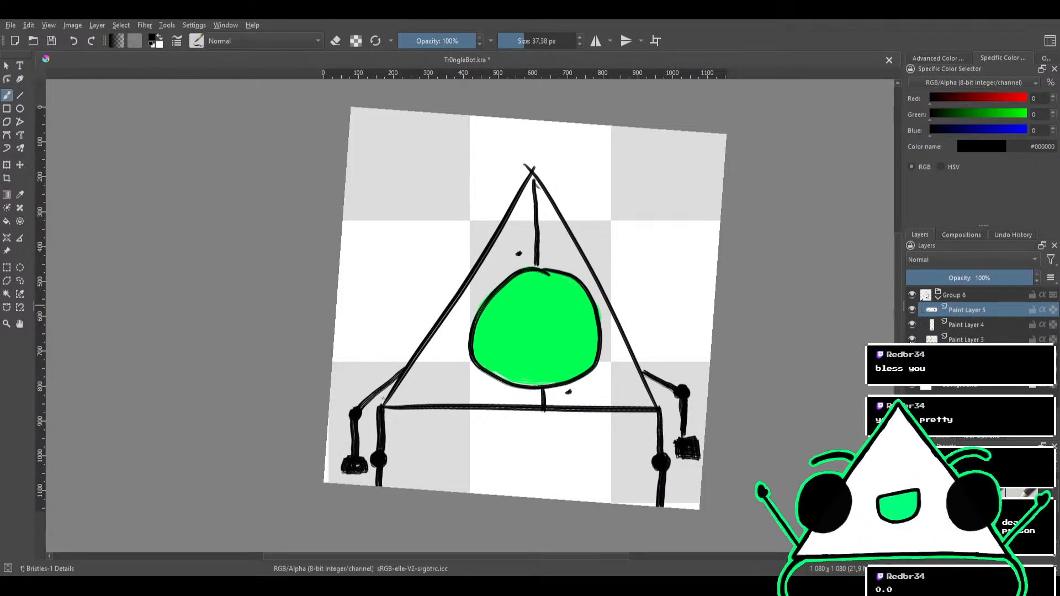
left_click(912, 339)
left_click(913, 339)
left_click(912, 354)
left_click(912, 354)
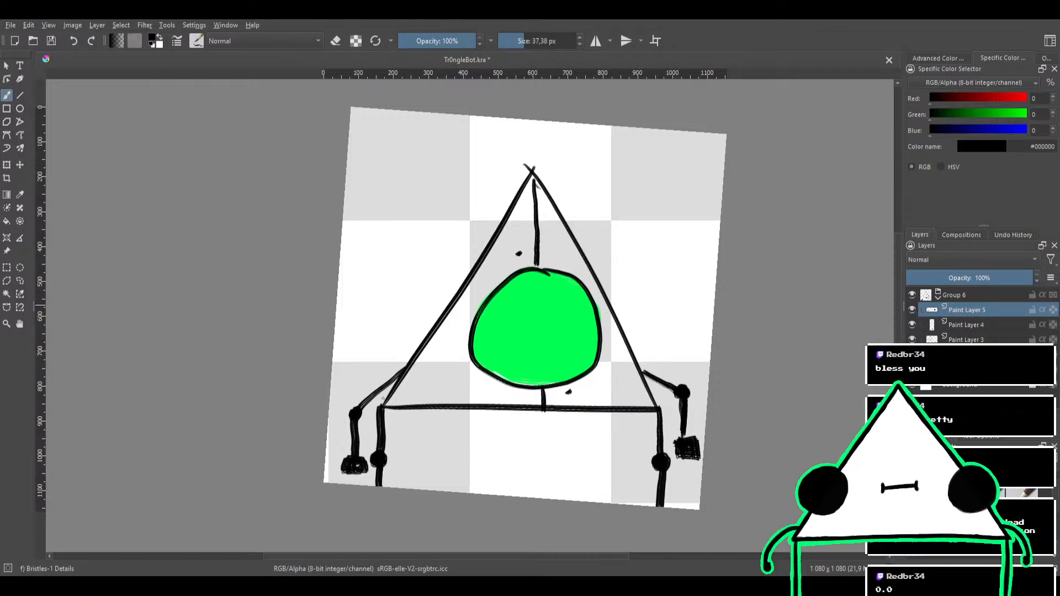
left_click(966, 369)
key("Delete")
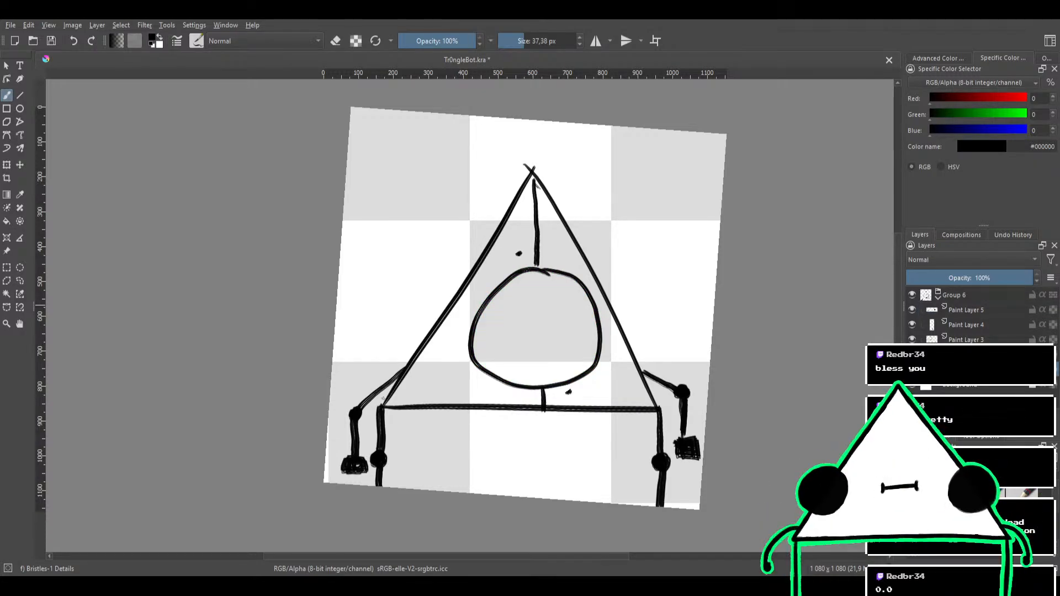
Add a new paint layer and draw two horizontal black lines across the circle's upper and lower parts with a 21,98 px brush
key("Insert")
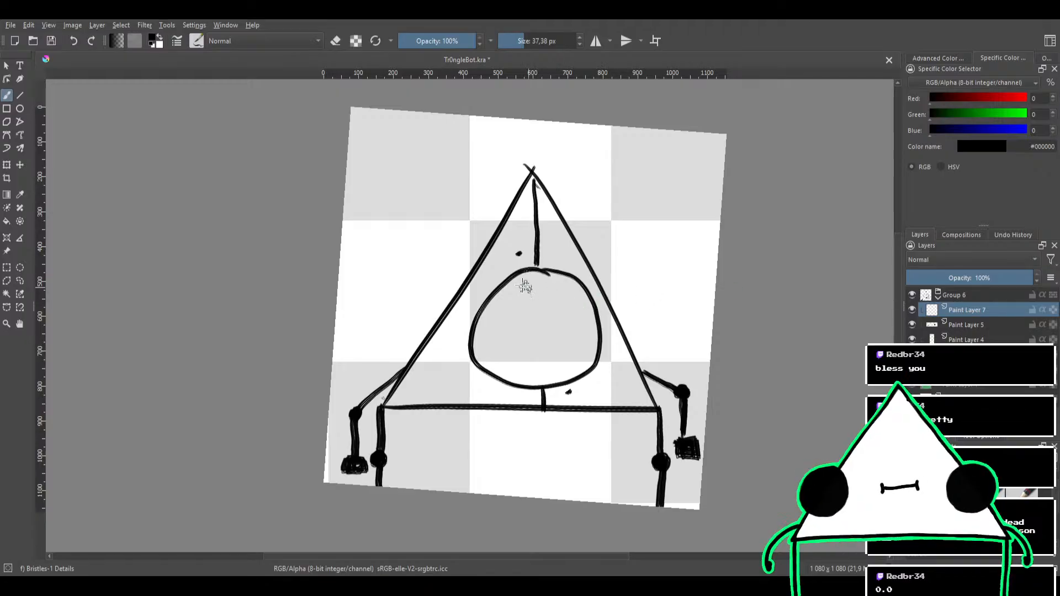
mouse_move(502, 285)
left_mouse_down()
mouse_move(537, 333)
mouse_move(587, 285)
left_mouse_up()
key("ctrl+z")
key("bracketleft")
mouse_move(511, 288)
left_mouse_down()
mouse_move(540, 315)
mouse_move(585, 280)
left_mouse_up()
key("ctrl+z")
mouse_move(502, 289)
left_mouse_down()
mouse_move(522, 309)
mouse_move(596, 298)
mouse_move(591, 288)
left_mouse_up()
key("ctrl+z")
left_click_drag(492, 300, 592, 298)
key("ctrl+z")
left_click_drag(491, 298, 570, 299)
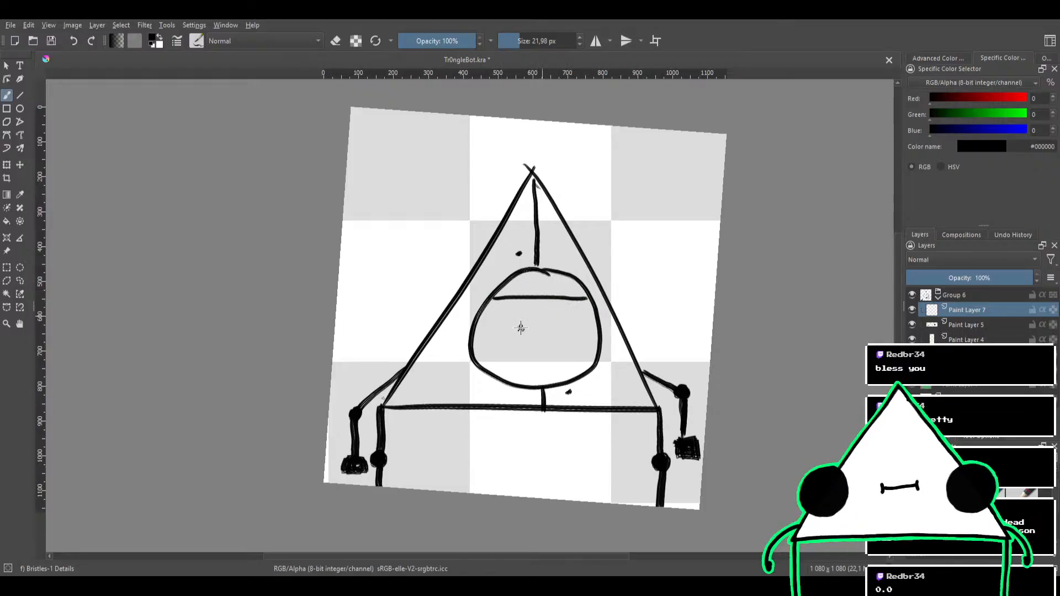
left_click_drag(479, 355, 595, 356)
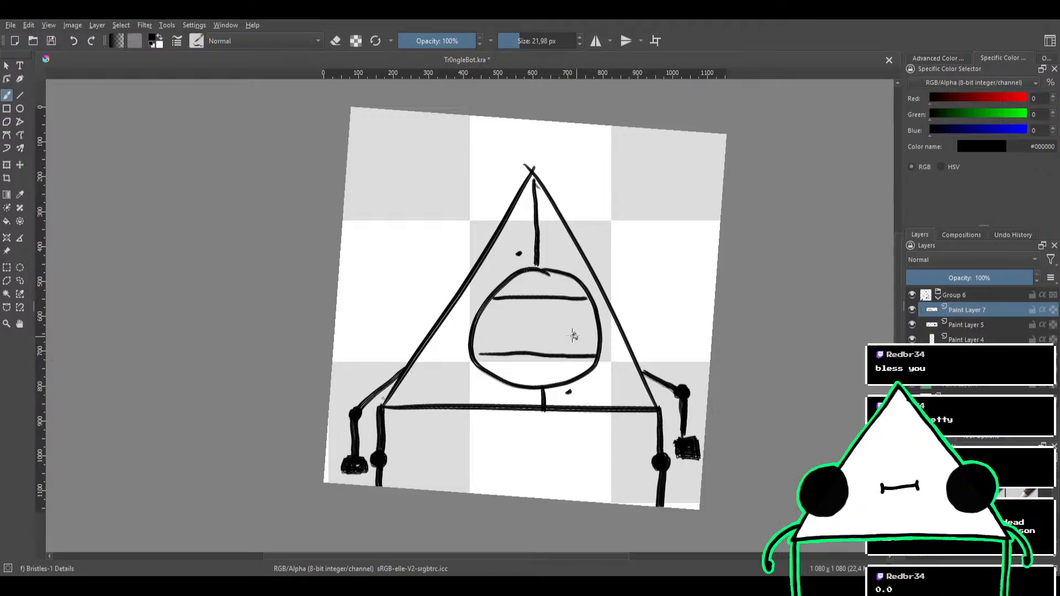
Show the circle's green fill again and paint medium gray along the triangle's left and bottom interior with a 48,63 px brush beneath the outlines
left_click(914, 387)
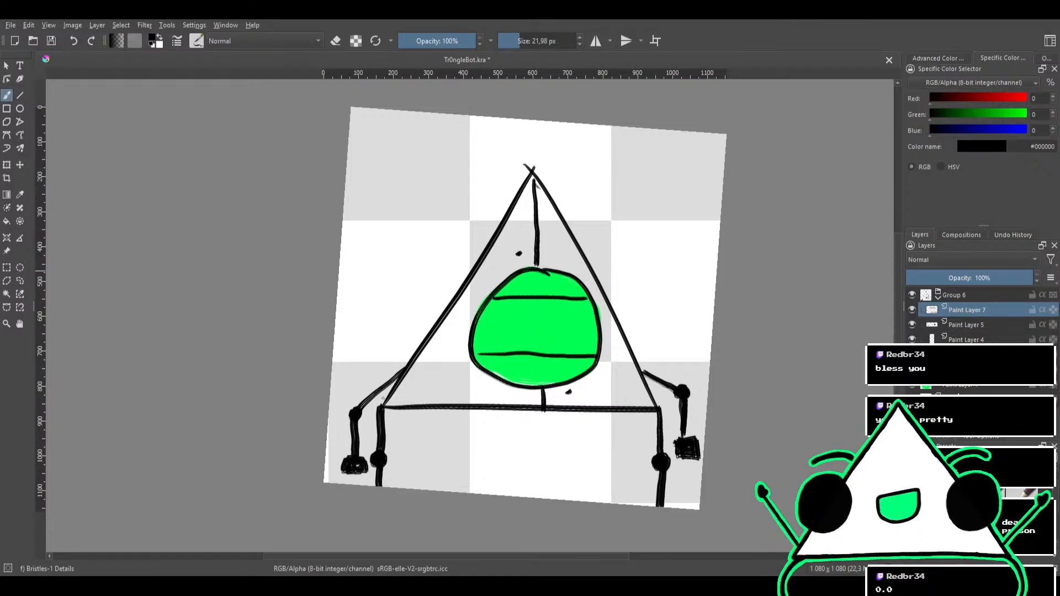
left_click(958, 390)
left_click(913, 426)
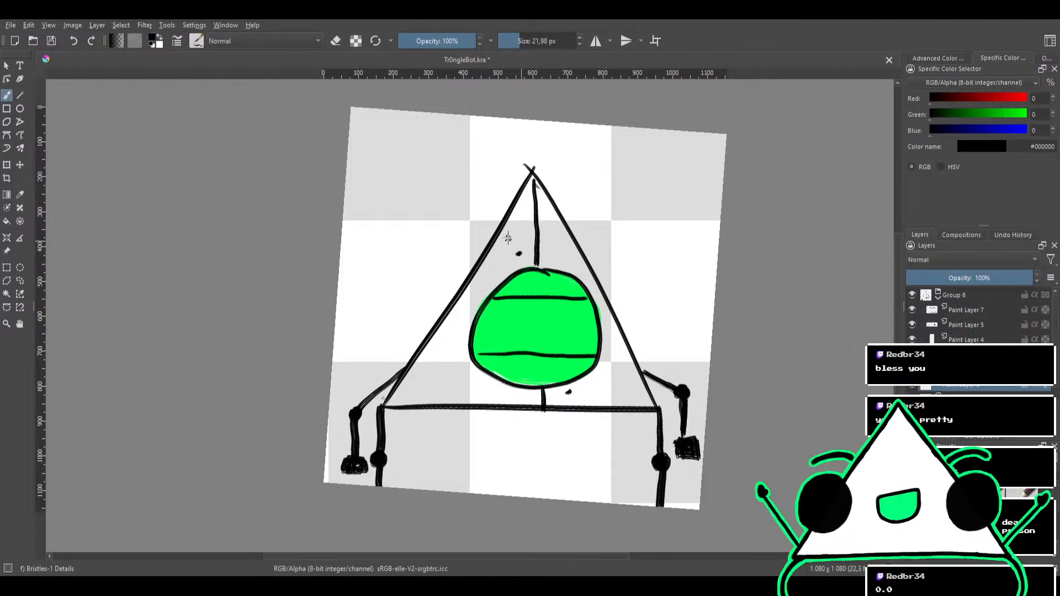
left_click(938, 58)
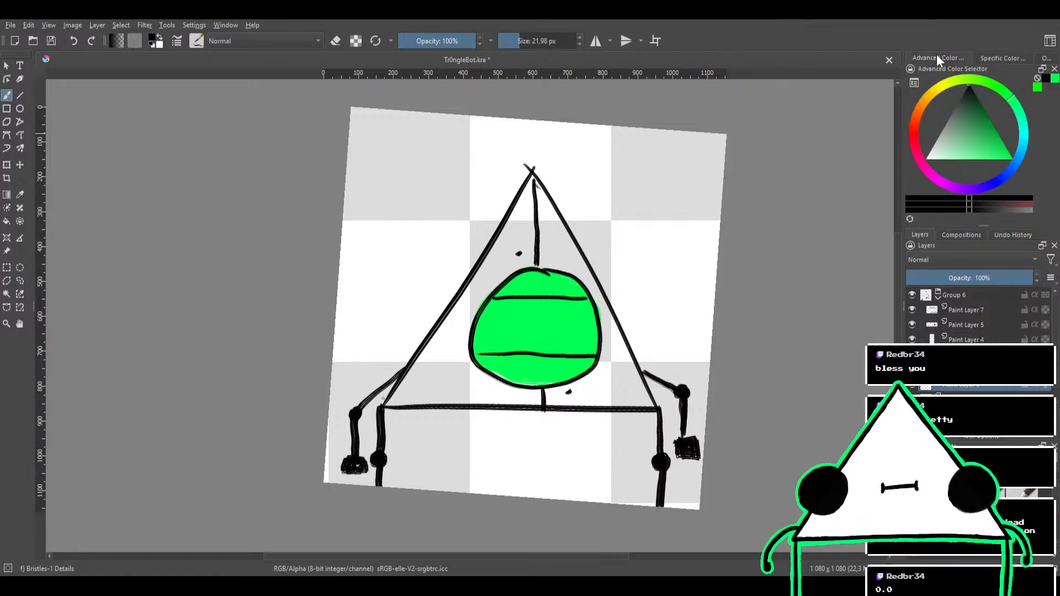
left_click_drag(966, 142, 944, 124)
left_click_drag(509, 261, 527, 258)
mouse_move(527, 254)
left_mouse_down()
mouse_move(456, 323)
mouse_move(531, 249)
mouse_move(439, 356)
mouse_move(497, 259)
mouse_move(422, 364)
mouse_move(471, 279)
mouse_move(400, 399)
mouse_move(437, 343)
mouse_move(407, 396)
mouse_move(557, 393)
left_mouse_up()
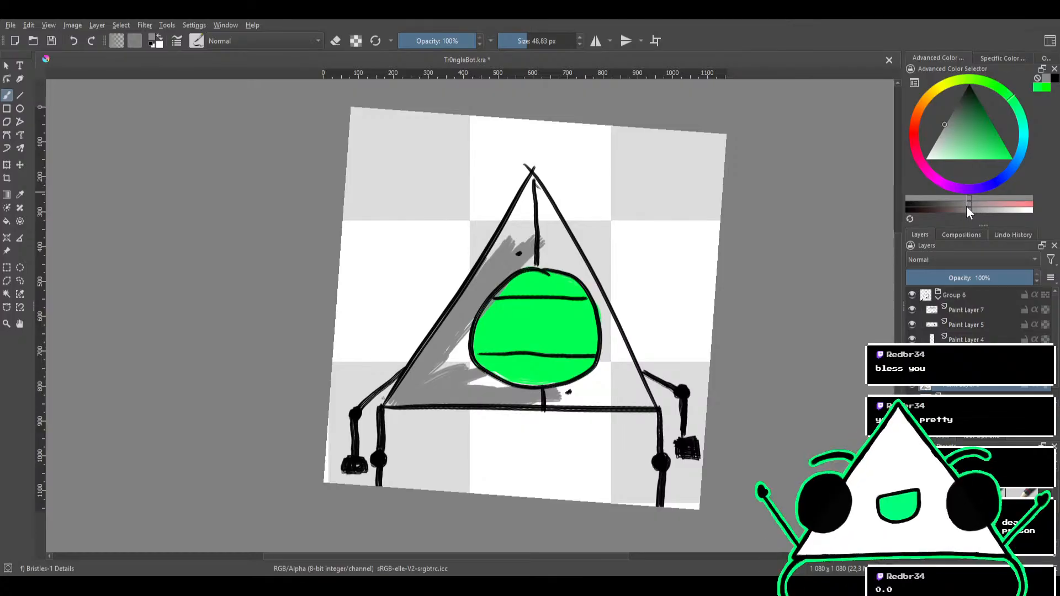
Choose a lighter gray and paint the triangle's whole interior around the circle solid up to the outline
left_click_drag(978, 210, 982, 210)
mouse_move(457, 388)
left_mouse_down()
mouse_move(476, 368)
mouse_move(452, 368)
mouse_move(401, 407)
mouse_move(456, 325)
mouse_move(394, 394)
mouse_move(494, 271)
mouse_move(450, 355)
mouse_move(515, 226)
mouse_move(463, 313)
mouse_move(530, 233)
mouse_move(544, 243)
mouse_move(494, 277)
mouse_move(533, 189)
mouse_move(510, 224)
mouse_move(536, 193)
mouse_move(553, 247)
mouse_move(540, 243)
mouse_move(536, 214)
mouse_move(550, 254)
mouse_move(538, 198)
mouse_move(571, 270)
mouse_move(545, 250)
mouse_move(499, 262)
mouse_move(562, 260)
left_mouse_up()
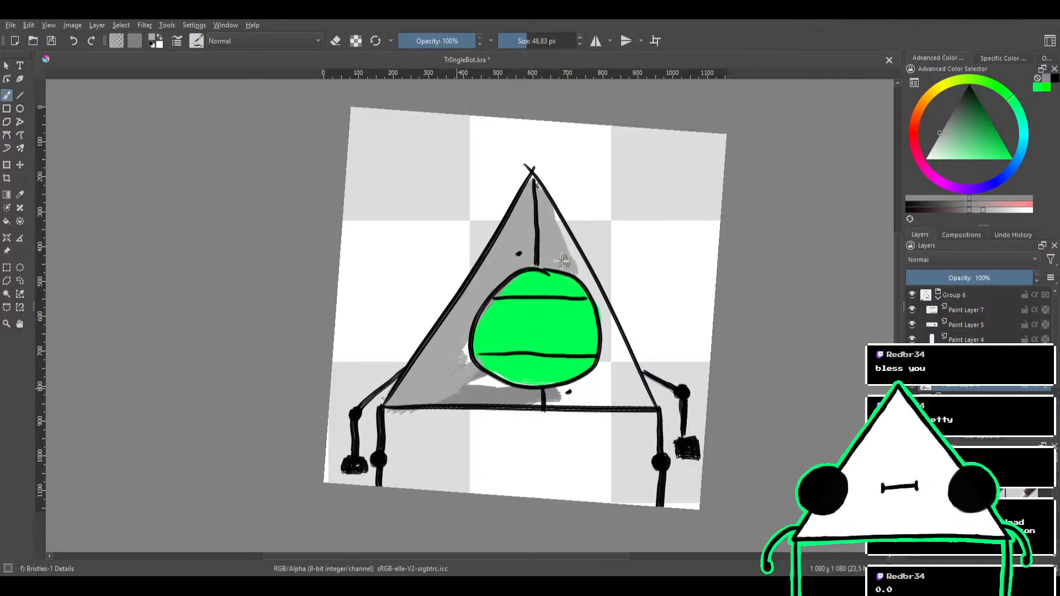
mouse_move(455, 356)
left_mouse_down()
mouse_move(466, 334)
mouse_move(470, 359)
left_mouse_up()
mouse_move(512, 324)
left_mouse_down()
mouse_move(505, 265)
mouse_move(487, 256)
left_mouse_up()
mouse_move(468, 328)
left_mouse_down()
mouse_move(539, 315)
mouse_move(458, 348)
mouse_move(574, 306)
mouse_move(442, 333)
mouse_move(515, 323)
mouse_move(468, 320)
mouse_move(524, 318)
mouse_move(596, 296)
mouse_move(534, 322)
mouse_move(601, 288)
mouse_move(638, 284)
left_mouse_up()
left_click_drag(619, 221, 561, 295)
mouse_move(607, 243)
left_mouse_down()
mouse_move(580, 243)
mouse_move(640, 277)
mouse_move(608, 377)
mouse_move(500, 372)
mouse_move(490, 424)
mouse_move(507, 371)
mouse_move(475, 420)
mouse_move(468, 406)
mouse_move(487, 395)
mouse_move(419, 376)
mouse_move(463, 386)
mouse_move(427, 375)
mouse_move(495, 373)
mouse_move(476, 390)
mouse_move(502, 370)
mouse_move(524, 319)
mouse_move(505, 382)
mouse_move(544, 234)
mouse_move(524, 307)
left_mouse_up()
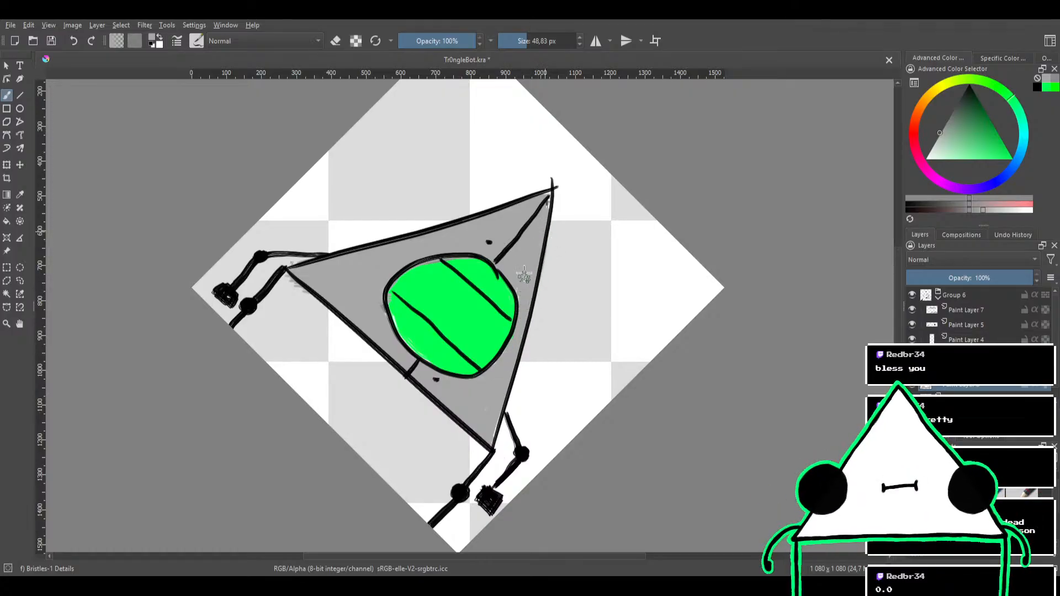
mouse_move(486, 256)
left_mouse_down()
mouse_move(495, 259)
mouse_move(479, 245)
left_mouse_up()
key("e")
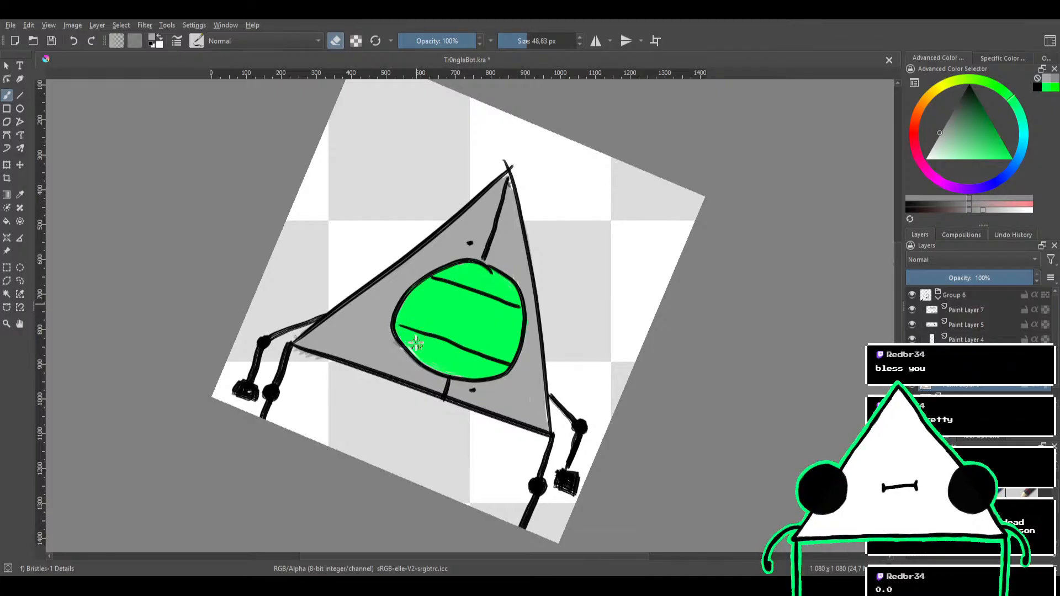
left_click_drag(463, 269, 485, 309)
left_click_drag(506, 247, 466, 220)
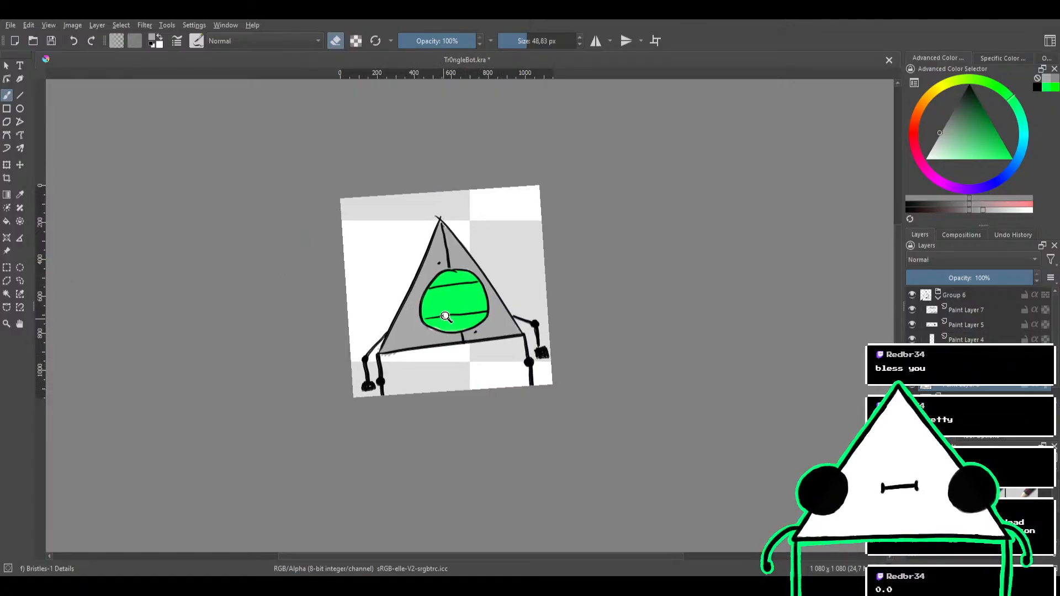
key("1")
key("e")
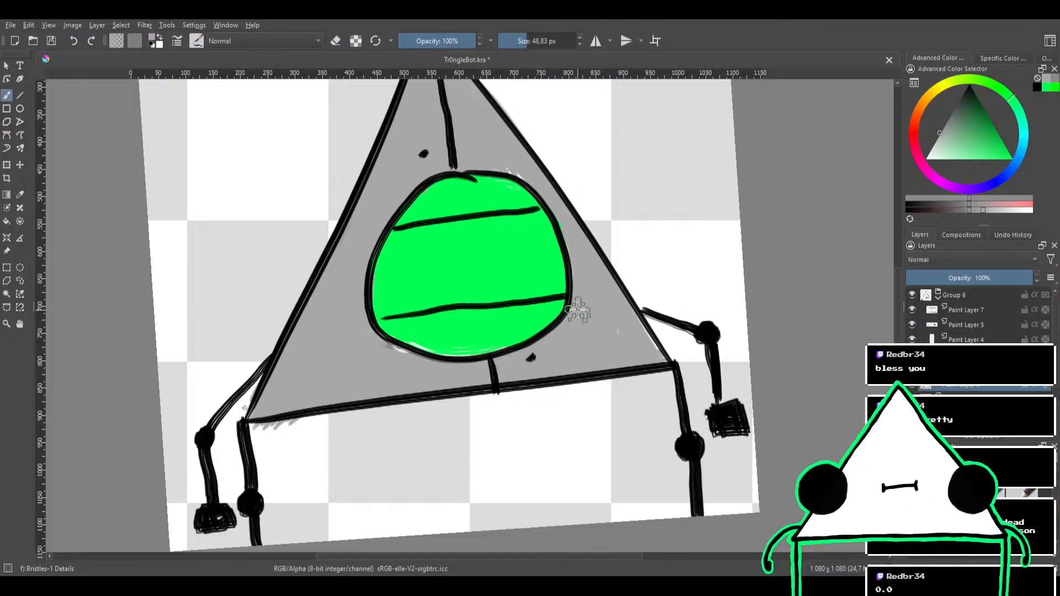
Try painting the circle's section below the lower horizontal line in a darker gray, and undo the strokes
mouse_move(580, 308)
left_mouse_down()
mouse_move(483, 341)
mouse_move(556, 327)
mouse_move(558, 316)
mouse_move(390, 331)
left_mouse_up()
mouse_move(404, 227)
left_mouse_down()
mouse_move(519, 201)
mouse_move(401, 208)
mouse_move(398, 198)
mouse_move(430, 182)
mouse_move(481, 170)
mouse_move(489, 201)
mouse_move(458, 270)
mouse_move(475, 244)
left_mouse_up()
mouse_move(548, 184)
left_mouse_down()
mouse_move(543, 241)
mouse_move(539, 194)
left_mouse_up()
key("ctrl+z")
key("ctrl+z")
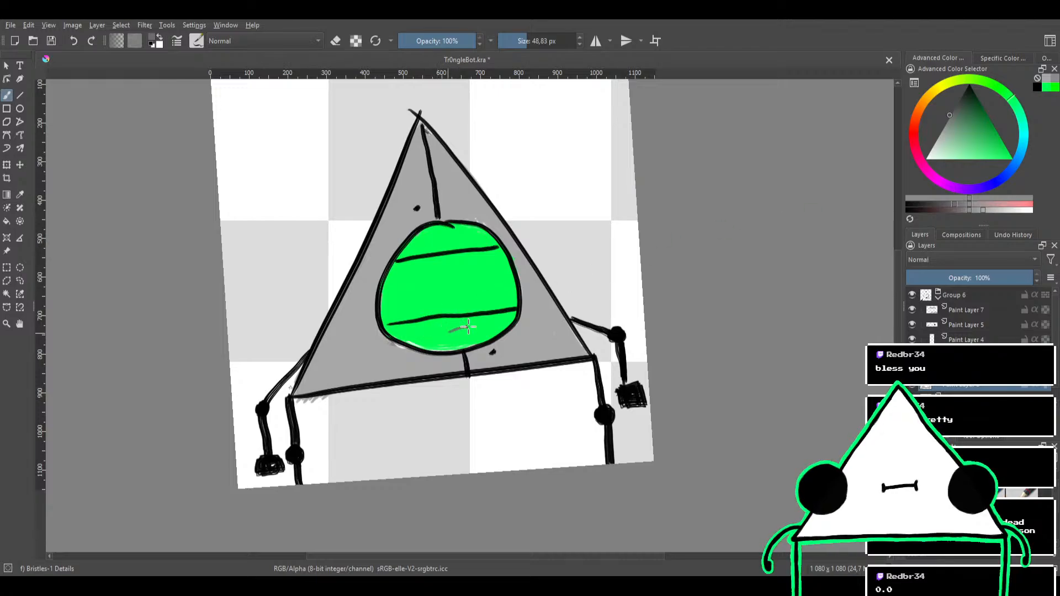
left_click_drag(441, 338, 509, 317)
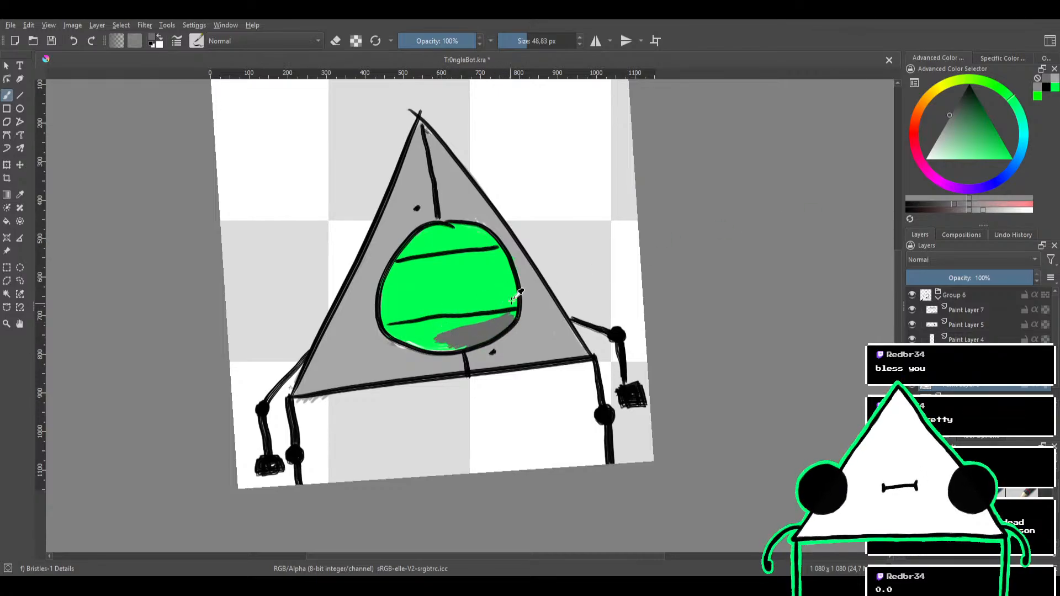
key("ctrl+z")
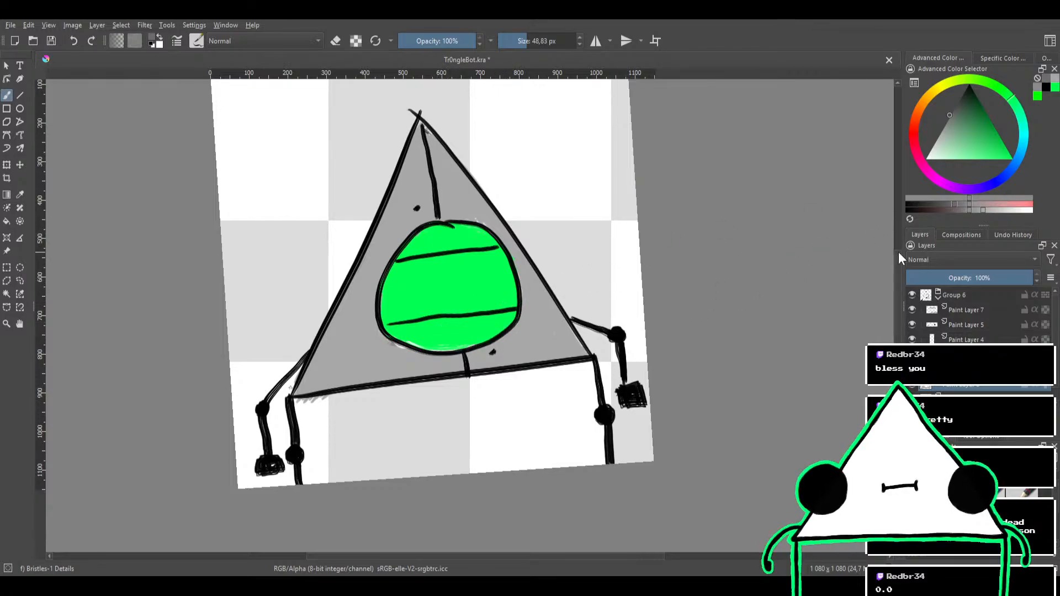
Choose a lighter gray, try painting the circle's sections above and below the horizontal lines, and undo the strokes
left_click(933, 198)
left_click(988, 210)
mouse_move(516, 312)
left_mouse_down()
mouse_move(443, 347)
mouse_move(444, 336)
mouse_move(500, 318)
mouse_move(386, 336)
mouse_move(459, 324)
mouse_move(412, 343)
mouse_move(500, 310)
left_mouse_up()
mouse_move(437, 241)
left_mouse_down()
mouse_move(478, 243)
mouse_move(403, 254)
mouse_move(435, 228)
mouse_move(454, 230)
mouse_move(424, 241)
mouse_move(497, 240)
mouse_move(434, 234)
mouse_move(477, 243)
left_mouse_up()
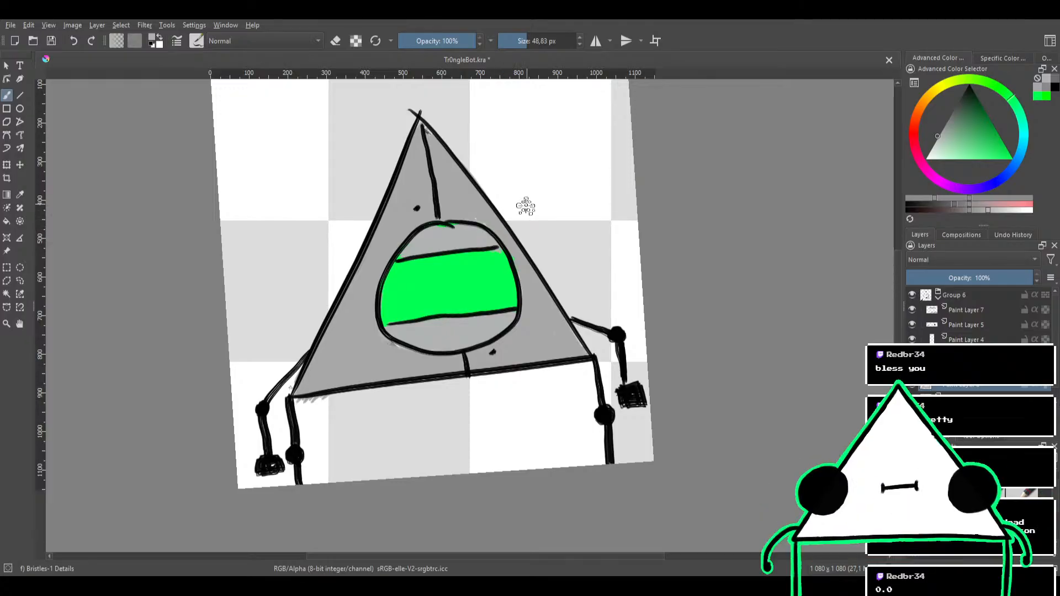
key("ctrl+z")
key("ctrl+z")
key("ctrl+z")
key("ctrl+z")
Hide Paint Layer 7, which holds the two horizontal lines across the green circle
left_click(912, 309)
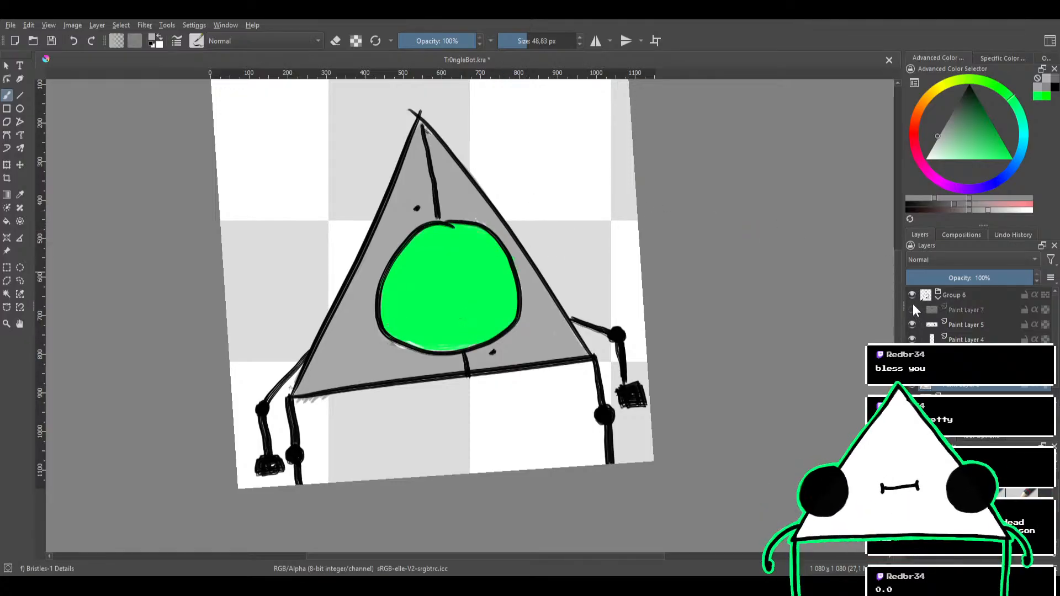
mouse_move(560, 251)
left_mouse_down()
mouse_move(524, 398)
mouse_move(532, 338)
left_mouse_up()
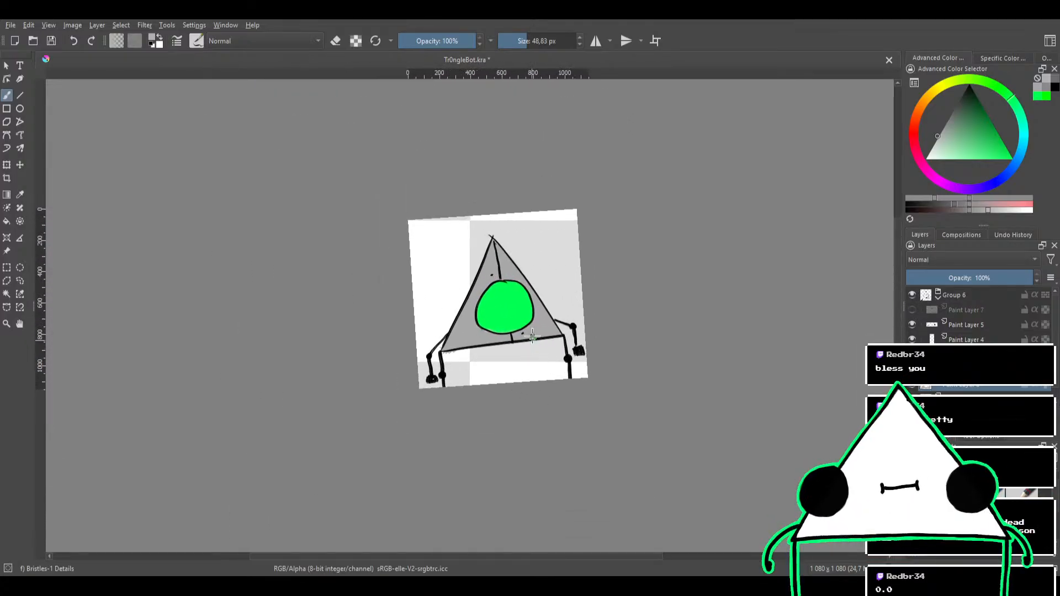
left_click_drag(542, 274, 560, 299)
scroll(559, 299, "up", 3)
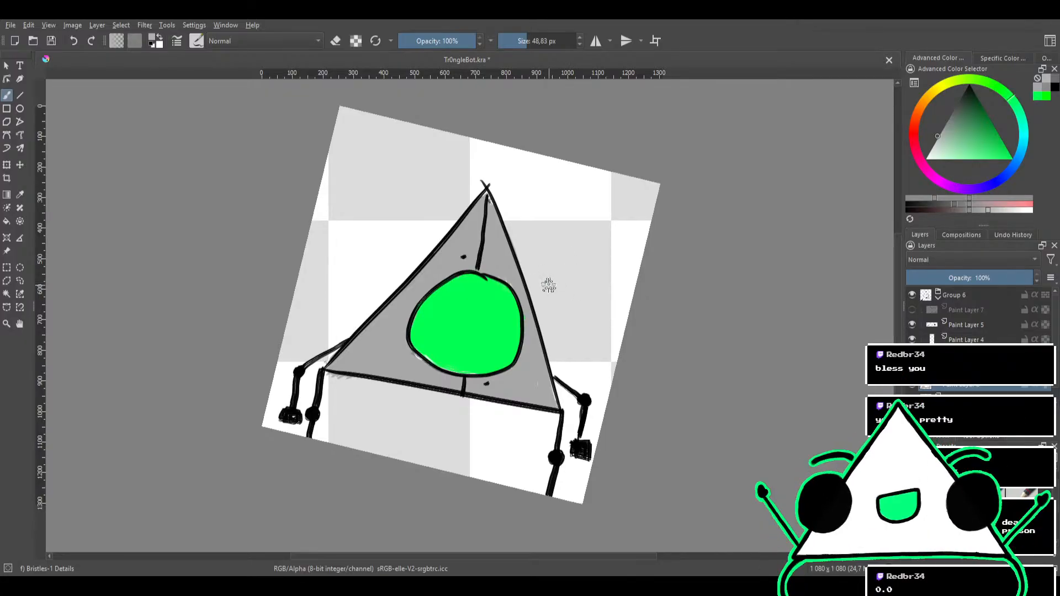
left_click_drag(548, 283, 575, 287)
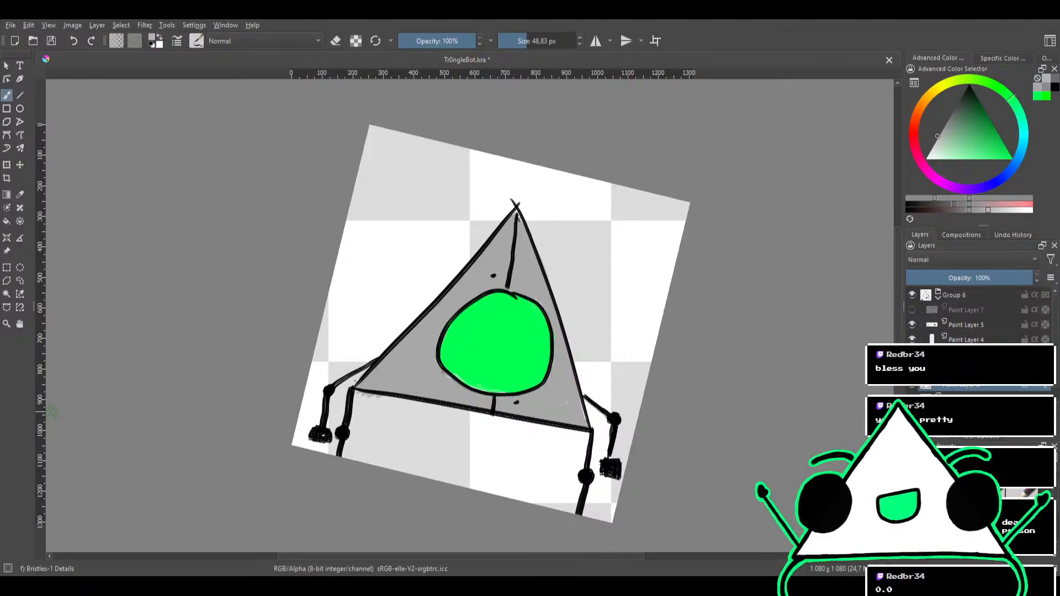
Toggle Group 6's visibility to check its contents, and move the gray and green fill layer into the group beneath the outlines
left_click(934, 297)
left_click(913, 295)
left_click(913, 293)
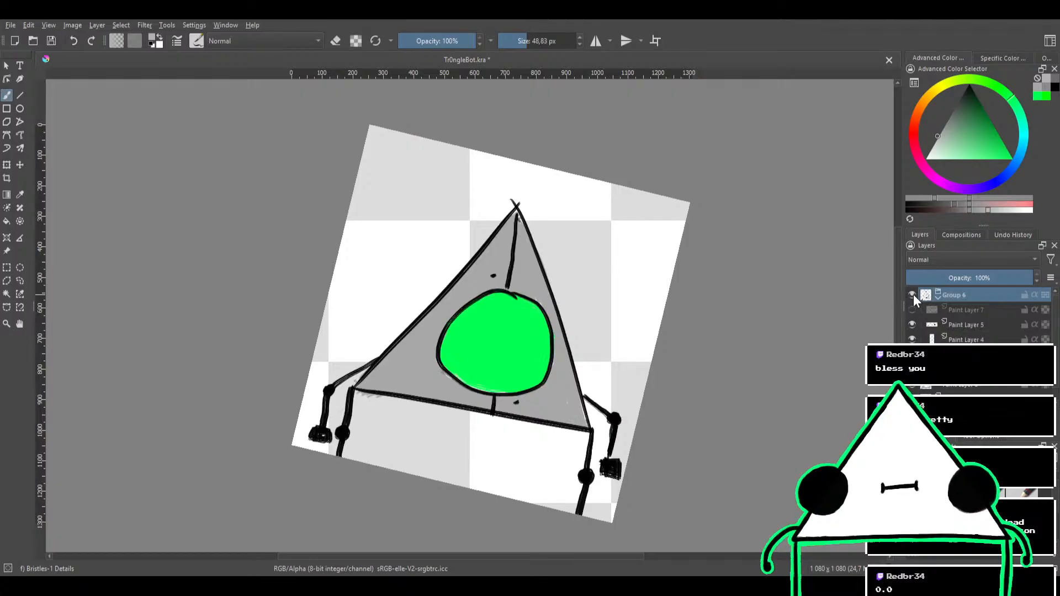
scroll(933, 294, "down", 1)
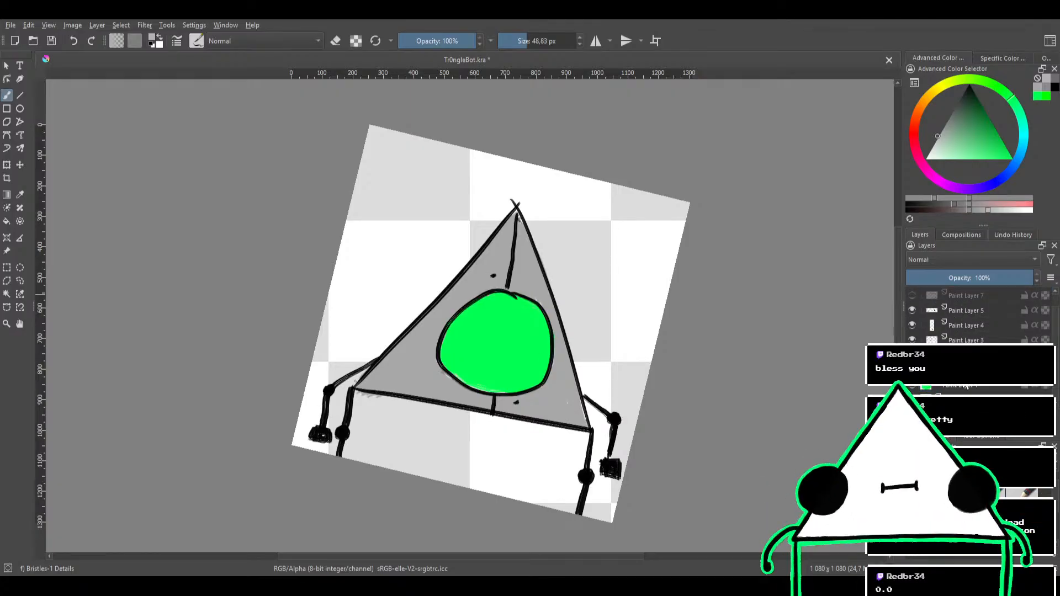
scroll(965, 387, "up", 1)
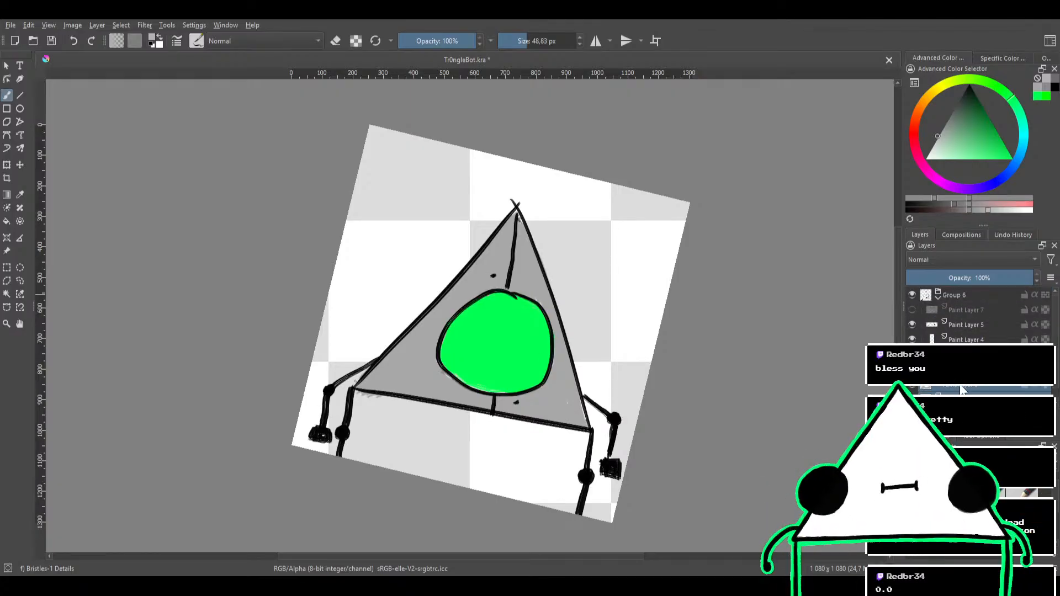
mouse_move(960, 388)
left_mouse_down()
mouse_move(975, 291)
mouse_move(969, 391)
left_mouse_up()
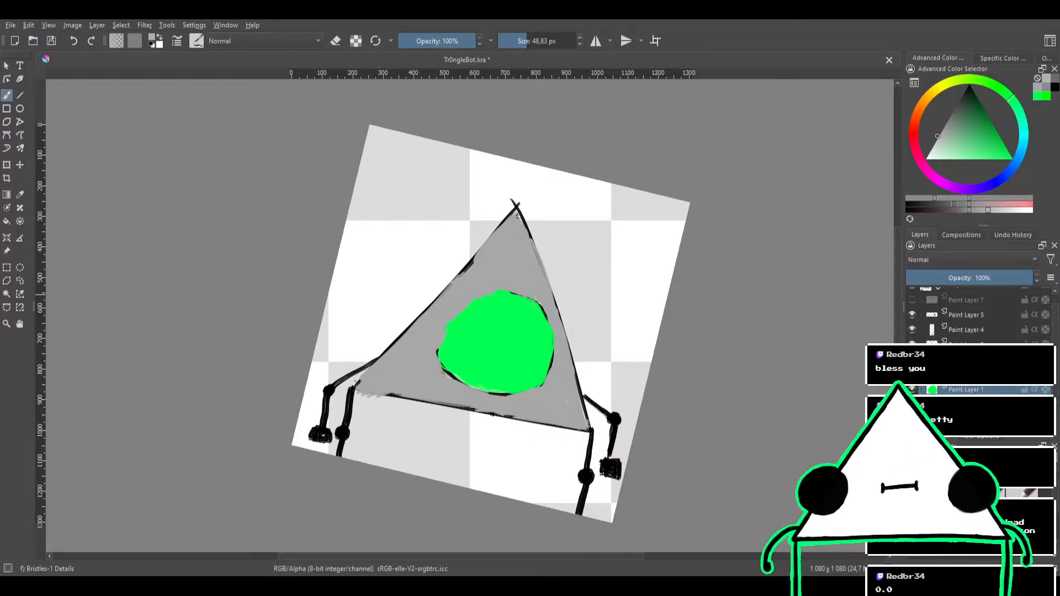
scroll(970, 386, "up", 1)
scroll(970, 387, "down", 1)
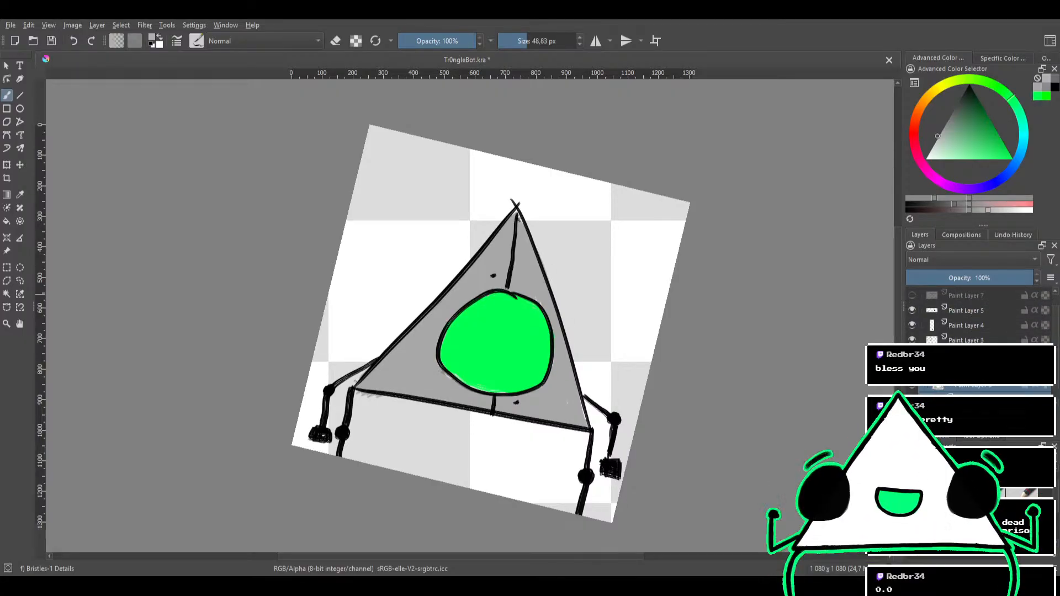
key("ctrl+g")
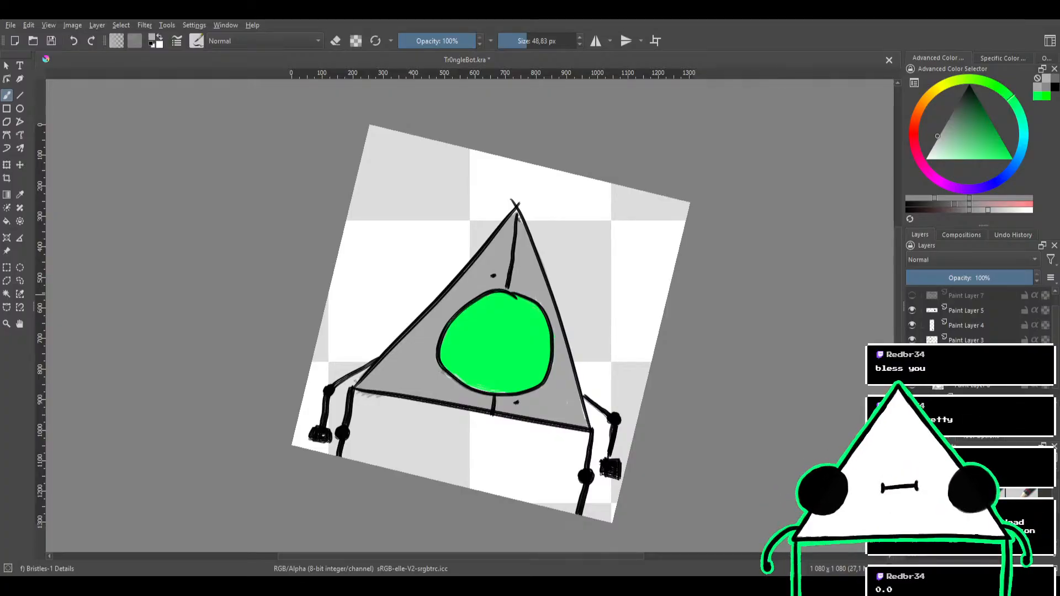
Rename Paint Layer 4 as Detail and Paint Layer 5 as Limbs
scroll(970, 386, "up", 1)
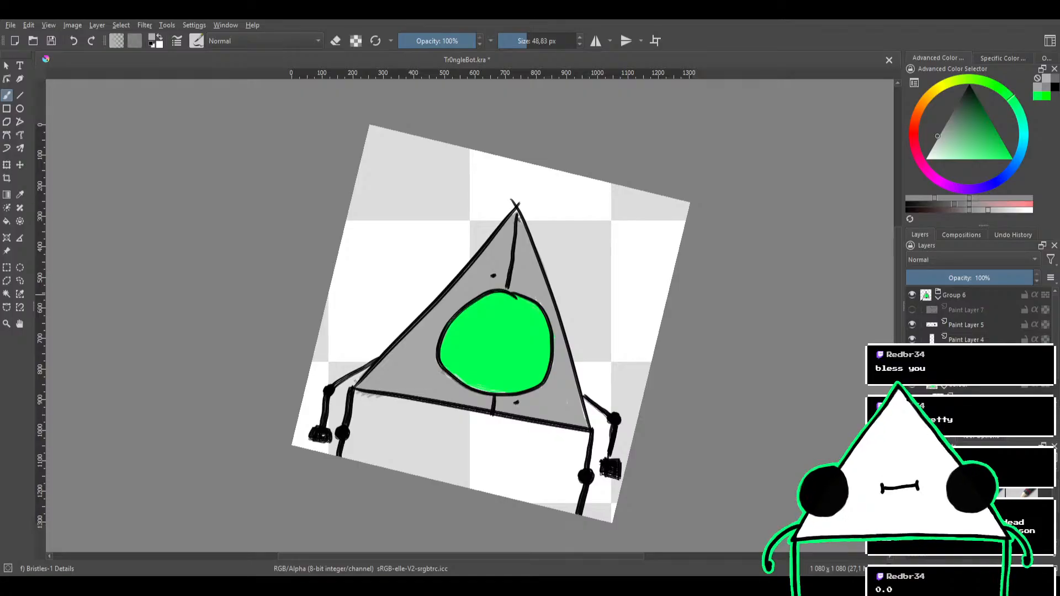
double_click(966, 340)
type("D")
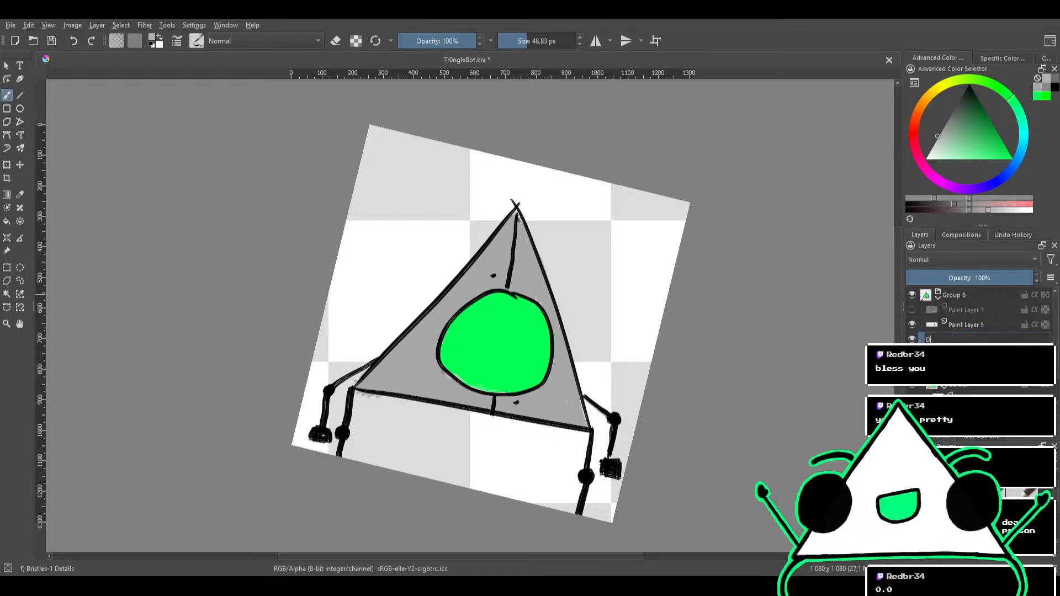
type("etail")
key("Return")
double_click(965, 324)
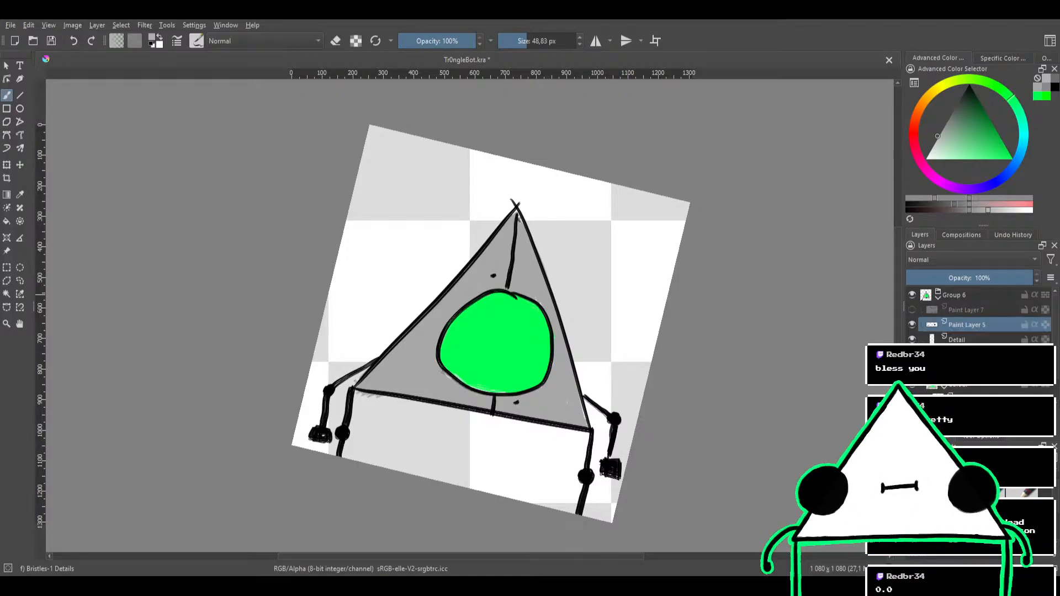
type("Limbs")
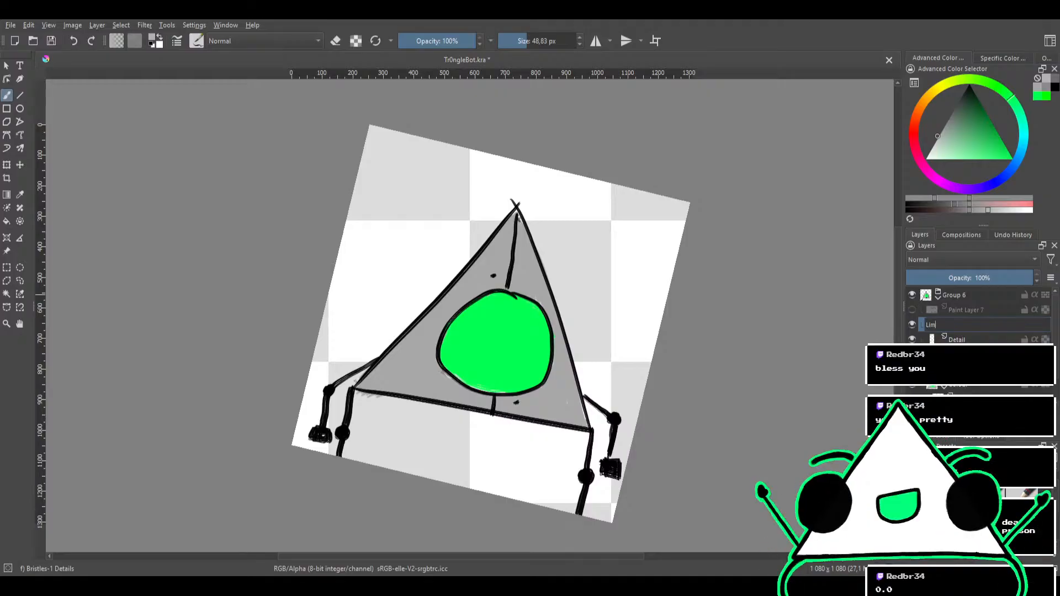
key("Return")
Rename the hidden Paint Layer 7 as Eyelid
left_click(965, 310)
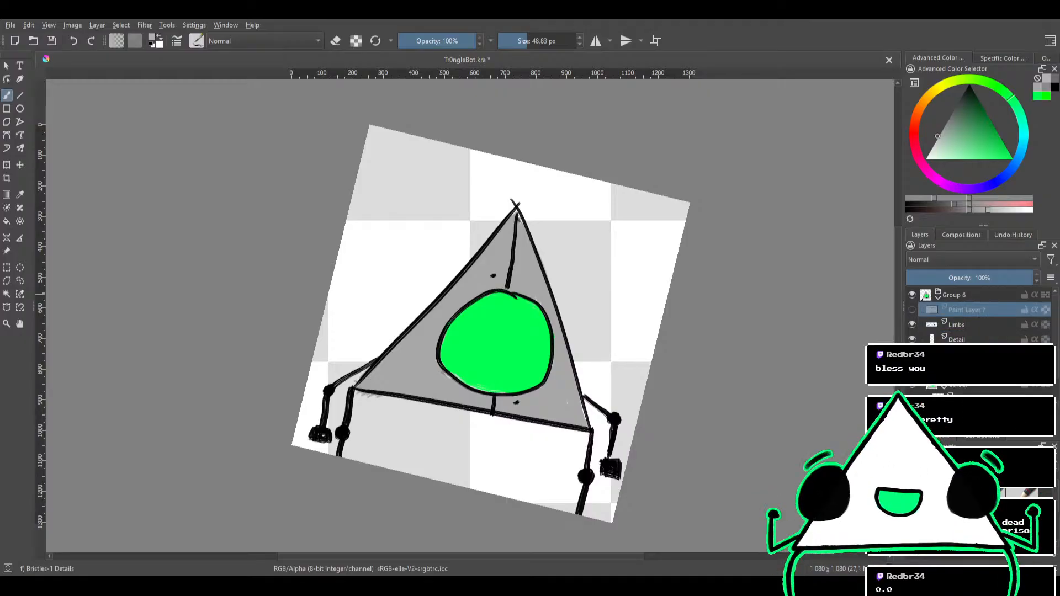
double_click(965, 309)
type("Eyelid")
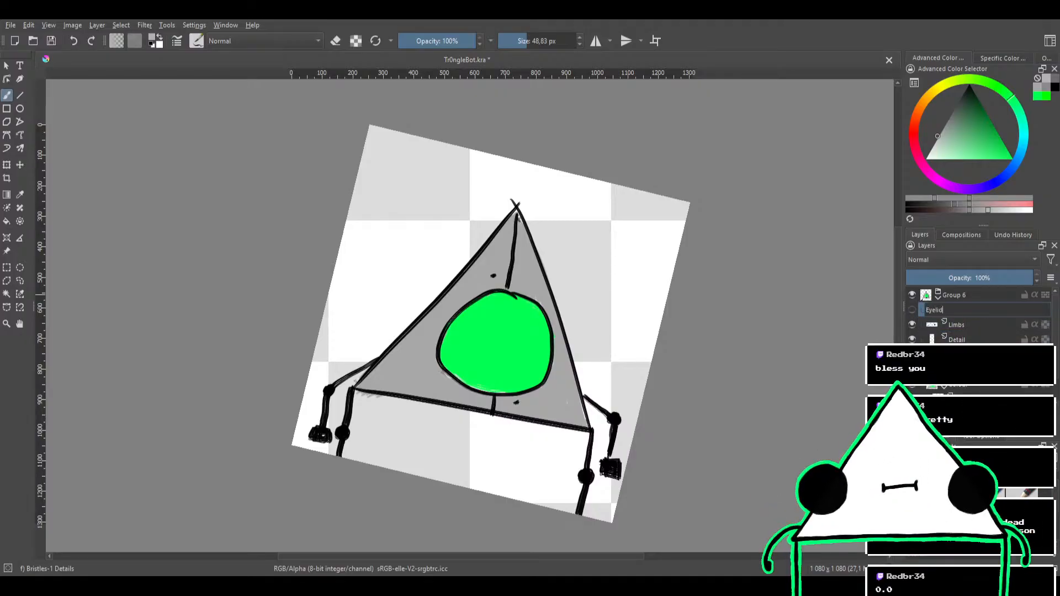
key("Return")
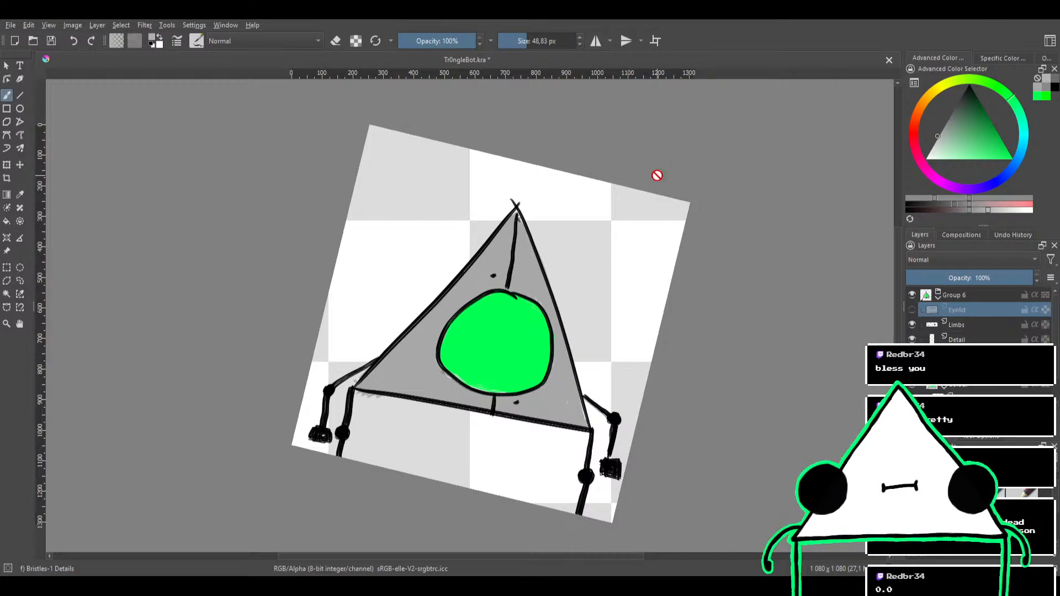
Hide and collapse Group 6, and add a new paint layer above it, outside the group
scroll(639, 170, "down", 1)
left_click_drag(632, 181, 581, 123)
scroll(589, 189, "up", 3)
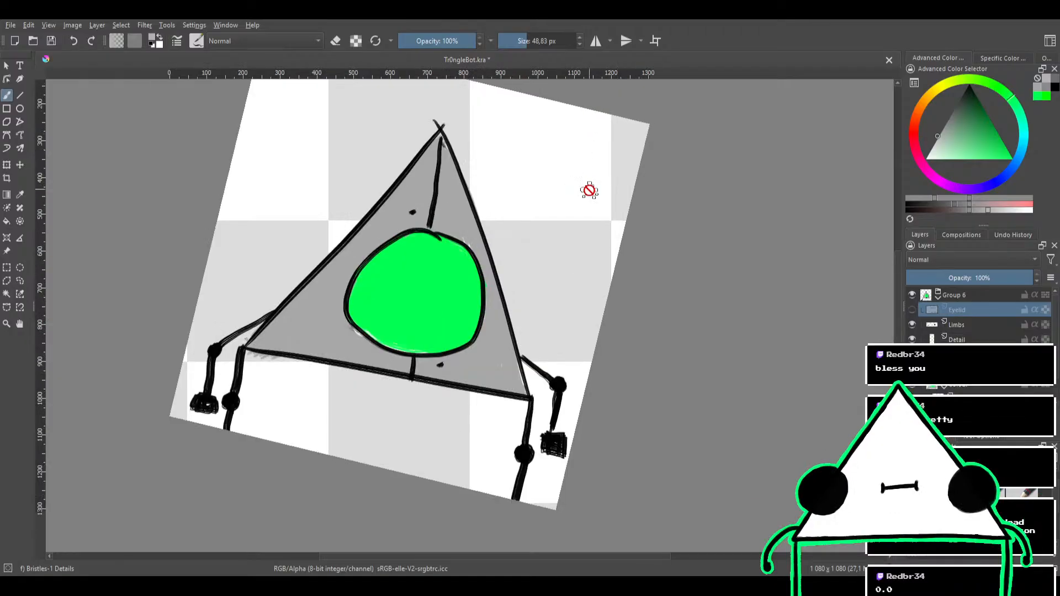
mouse_move(631, 196)
left_mouse_down()
mouse_move(579, 149)
mouse_move(733, 166)
left_mouse_up()
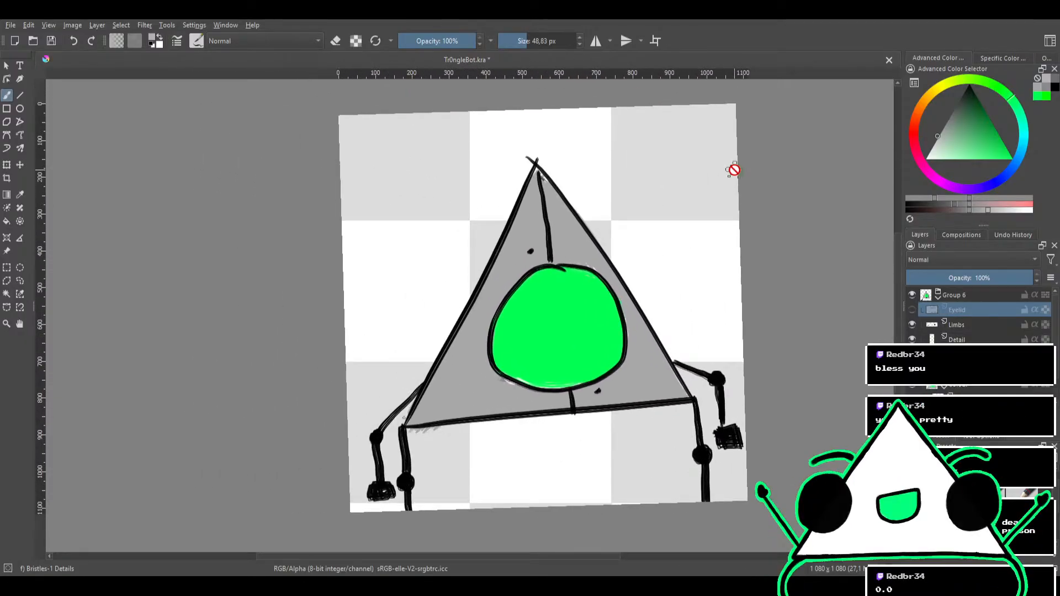
left_click(911, 295)
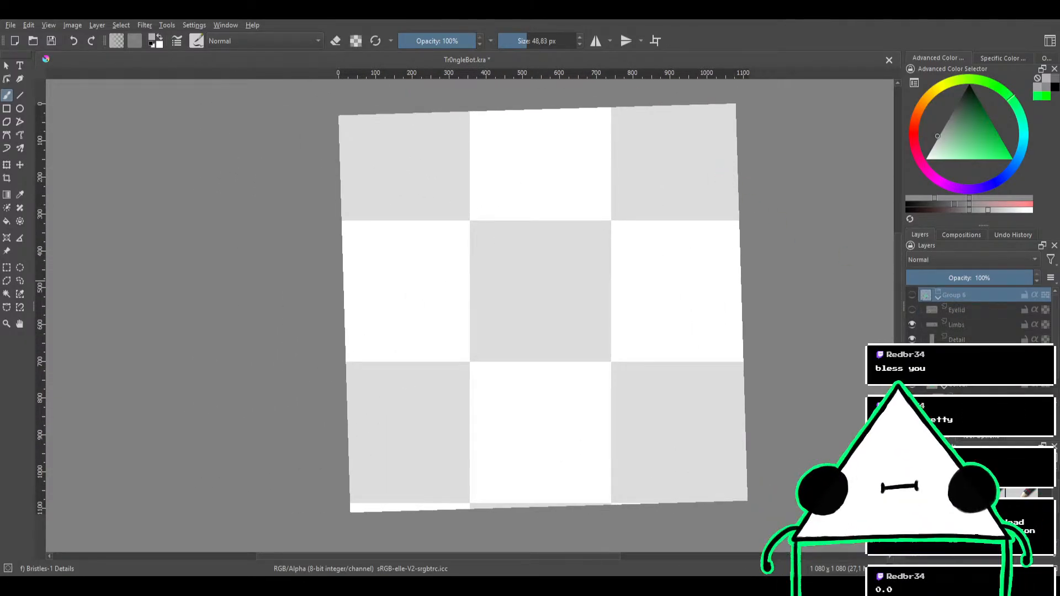
key("Insert")
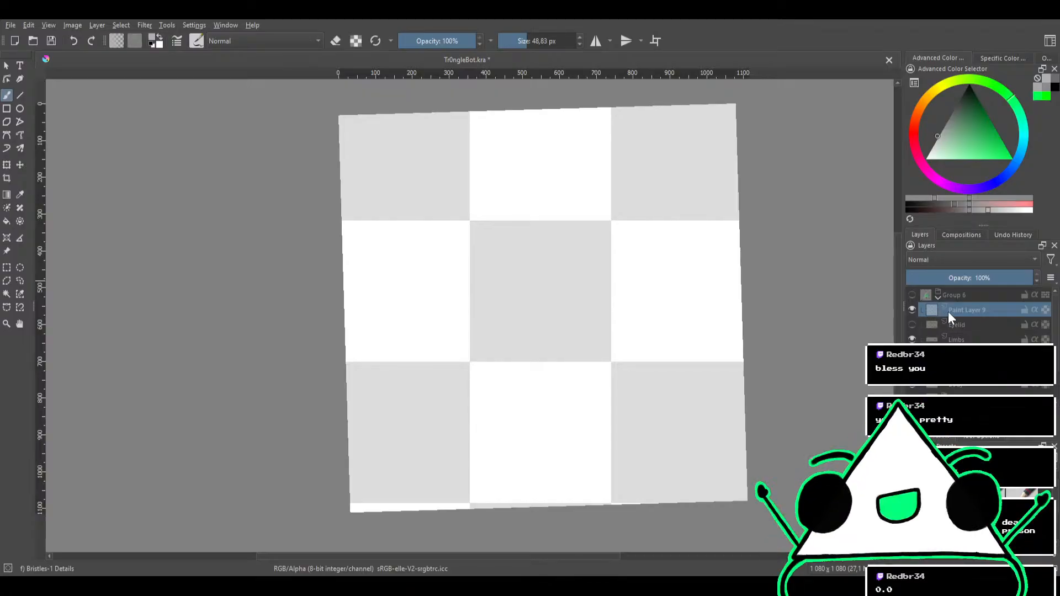
left_click_drag(962, 307, 965, 289)
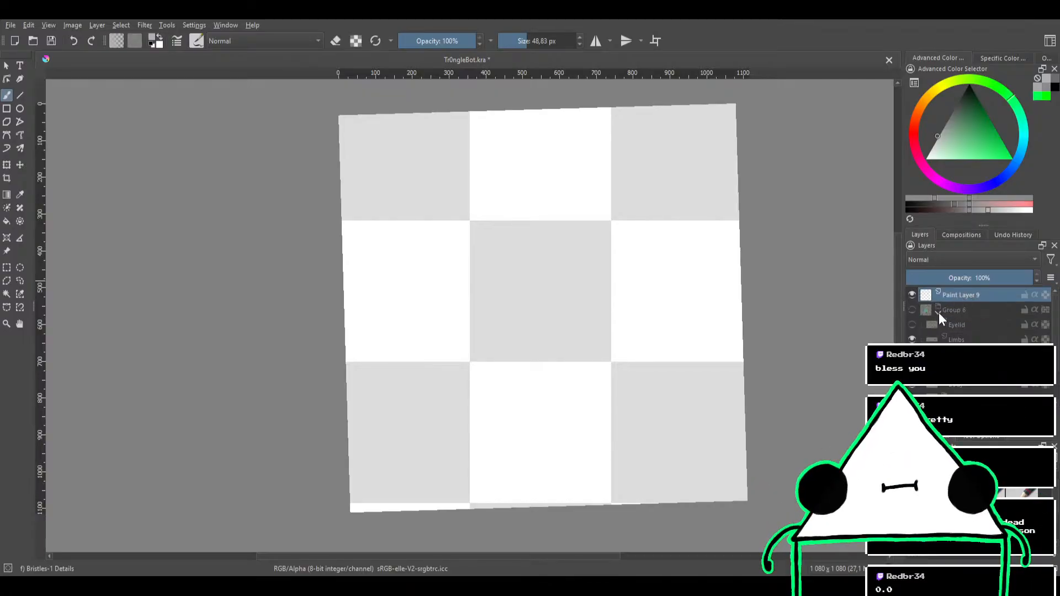
left_click(938, 311)
scroll(686, 260, "down", 1)
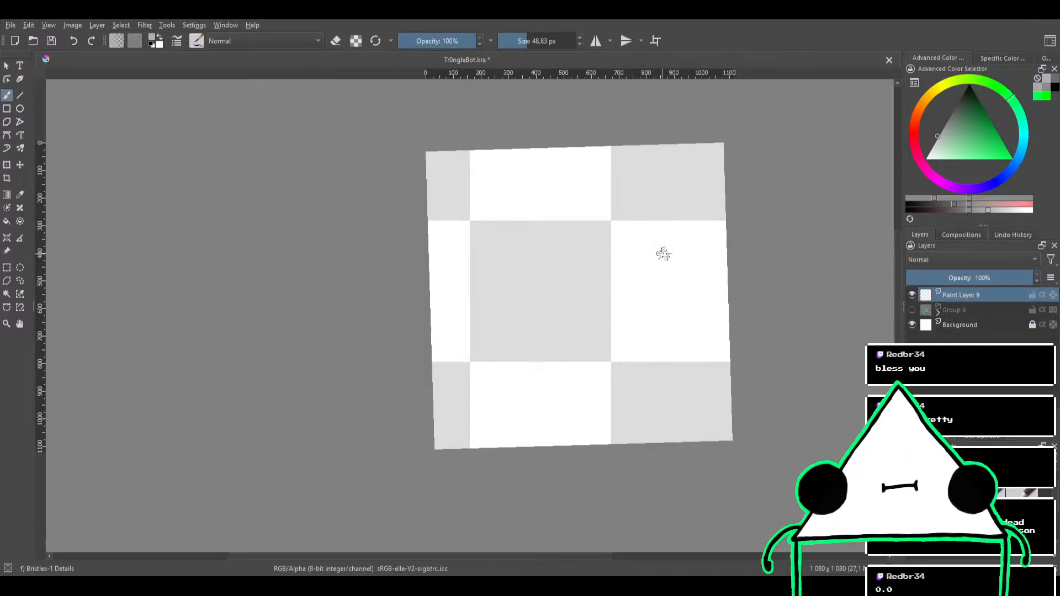
Reset the canvas rotation, turn on the horizontal mirror tool and move its vertical axis to roughly the canvas centre
left_click_drag(669, 240, 671, 242)
key("5")
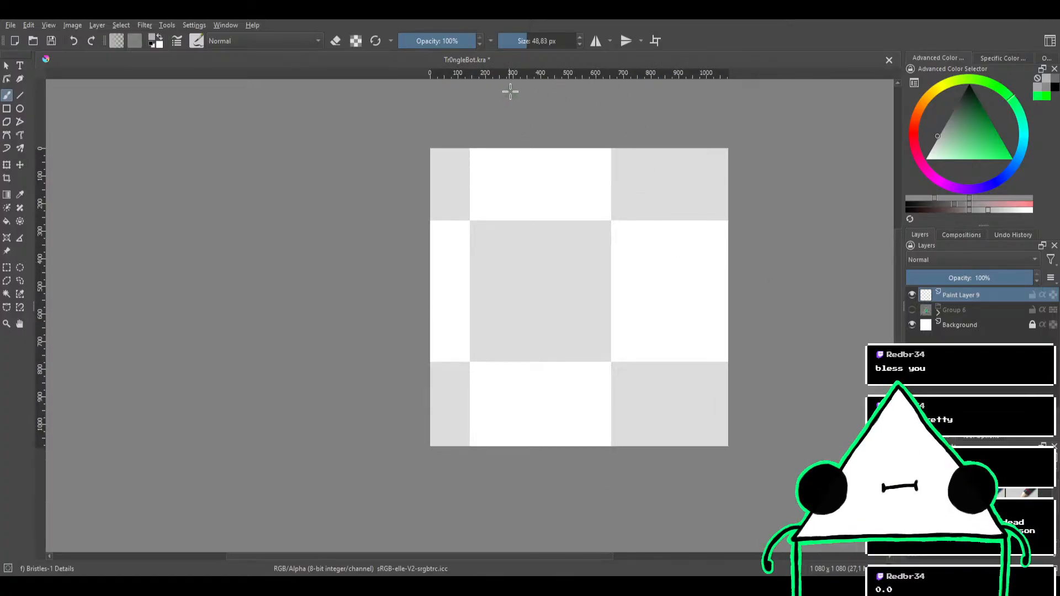
left_click(597, 41)
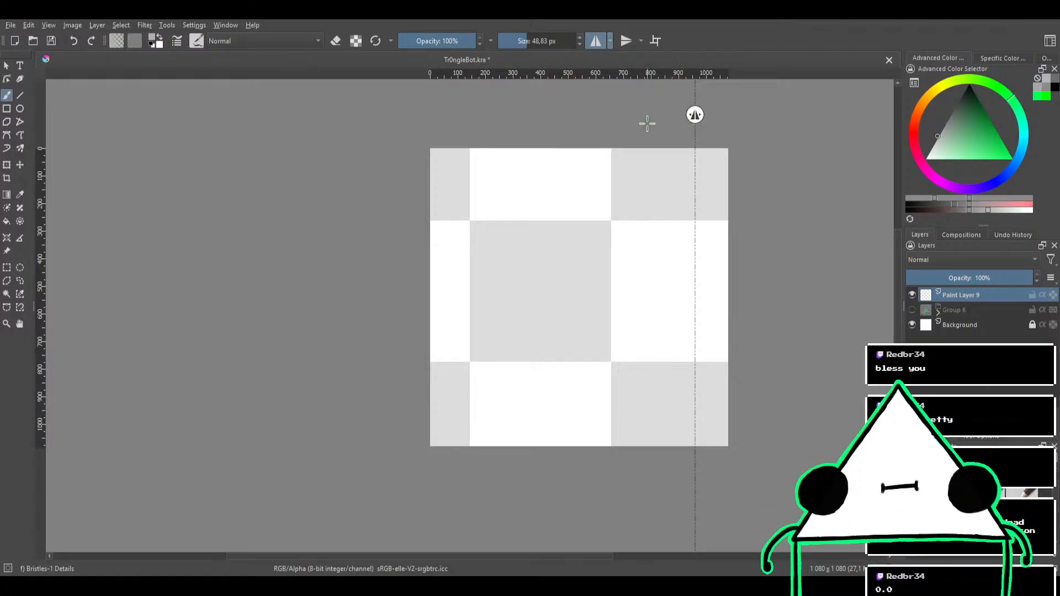
left_click_drag(645, 121, 563, 124)
scroll(563, 124, "down", 4)
left_click_drag(584, 114, 527, 110)
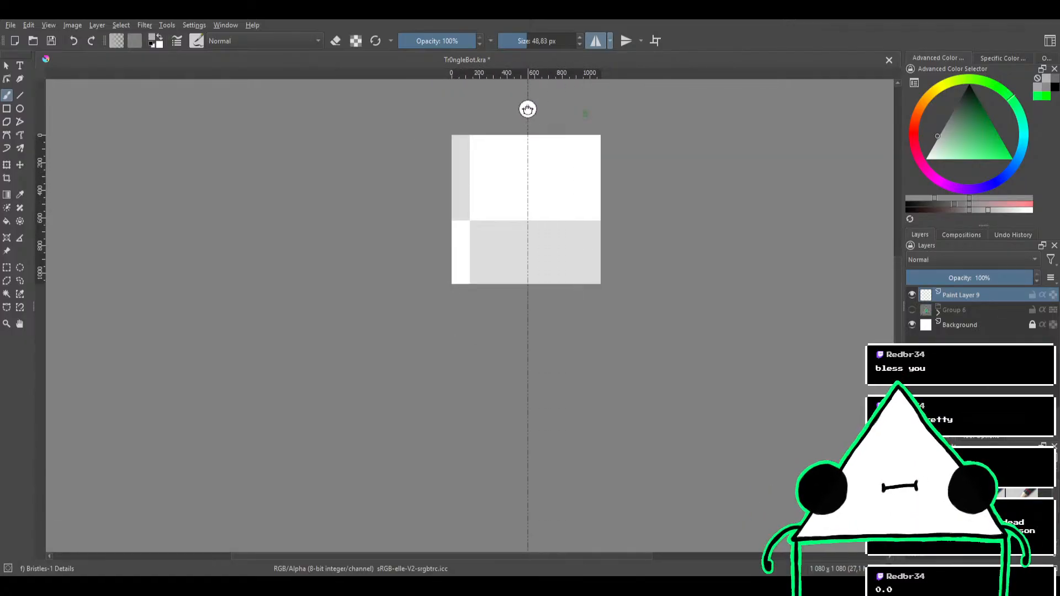
scroll(550, 131, "up", 2)
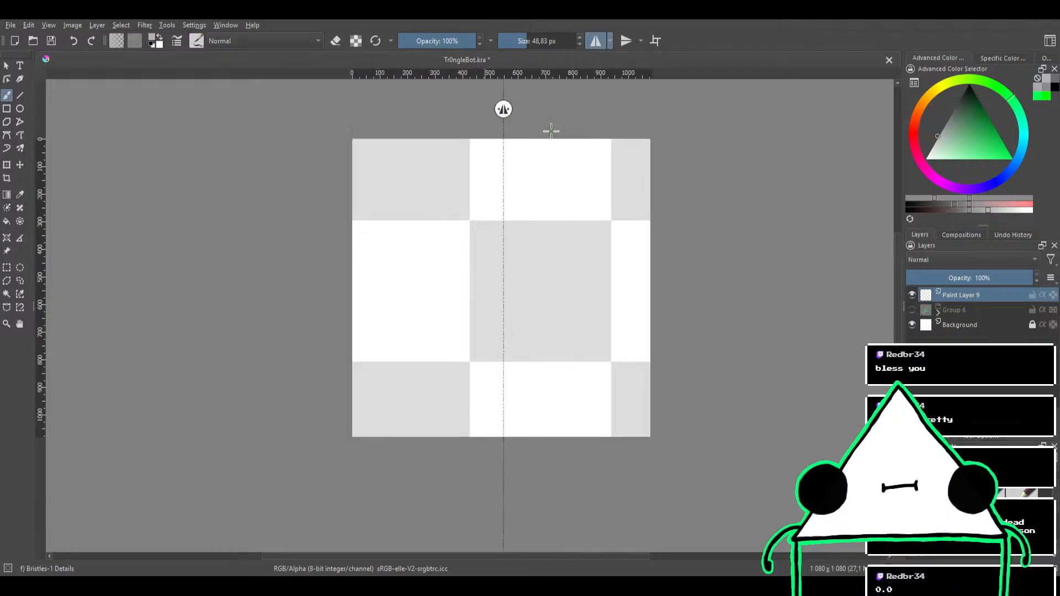
left_click_drag(502, 113, 500, 110)
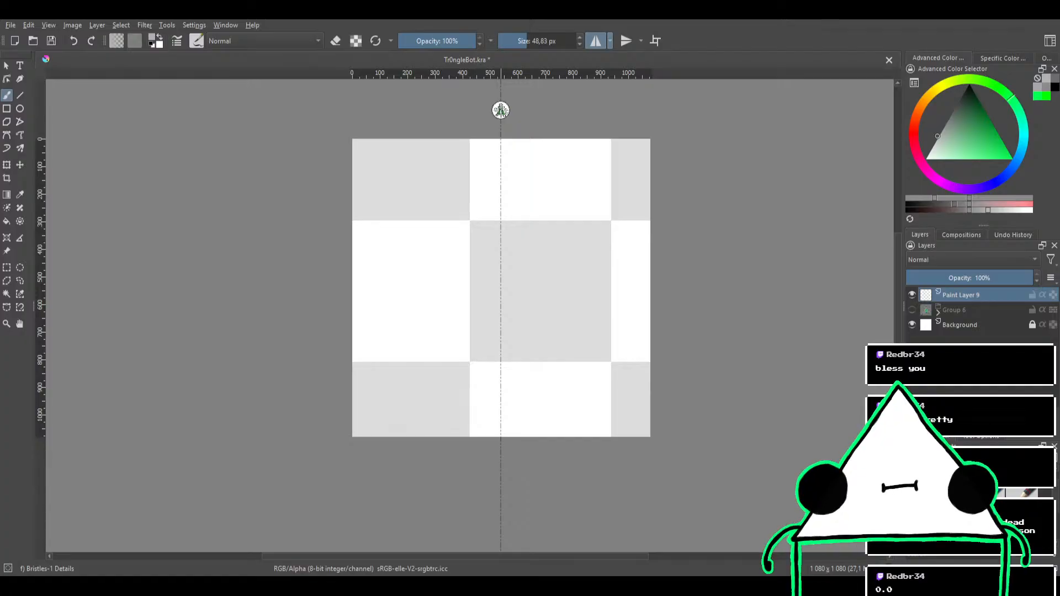
Fine-tune the vertical mirror axis so it sits at the exact centre of the canvas, x = 540 px
scroll(498, 133, "down", 4)
scroll(497, 134, "up", 3)
scroll(497, 134, "down", 2)
scroll(497, 134, "up", 1)
left_click_drag(497, 134, 505, 170)
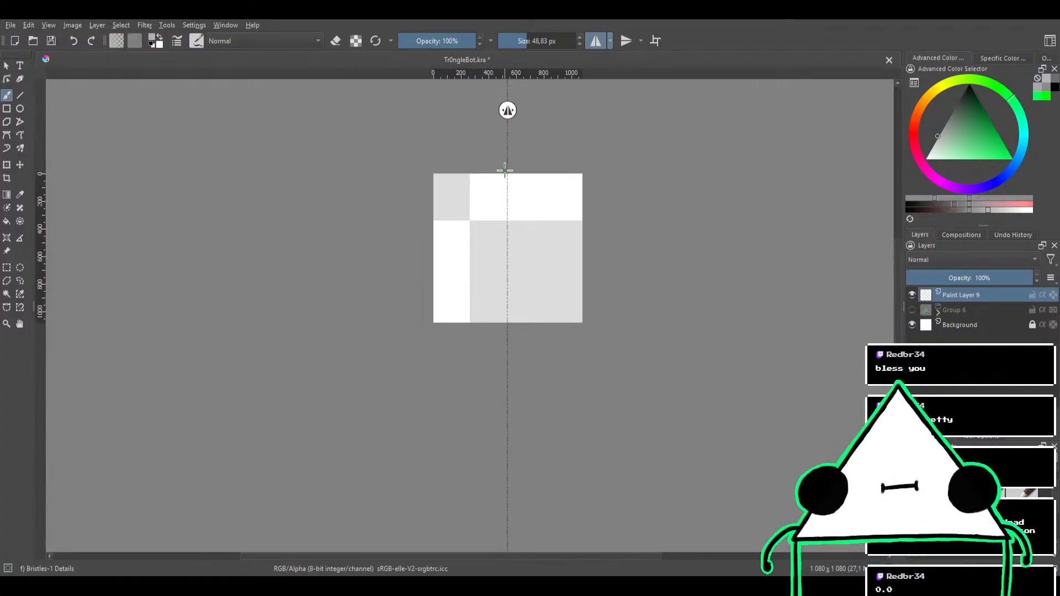
scroll(505, 171, "up", 2)
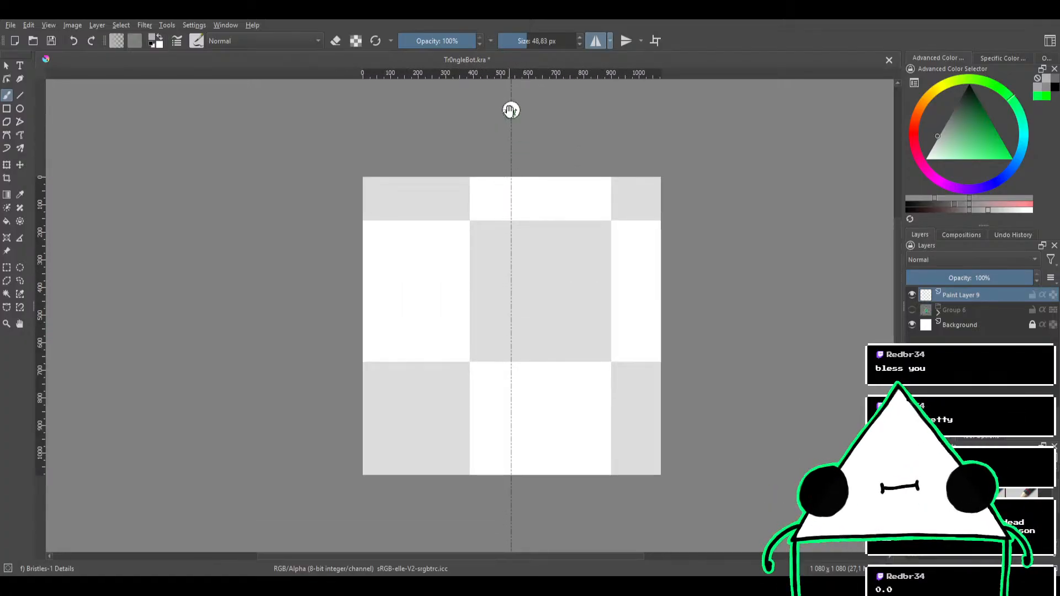
mouse_move(510, 111)
left_mouse_down()
mouse_move(662, 117)
mouse_move(512, 118)
left_mouse_up()
scroll(536, 126, "up", 4)
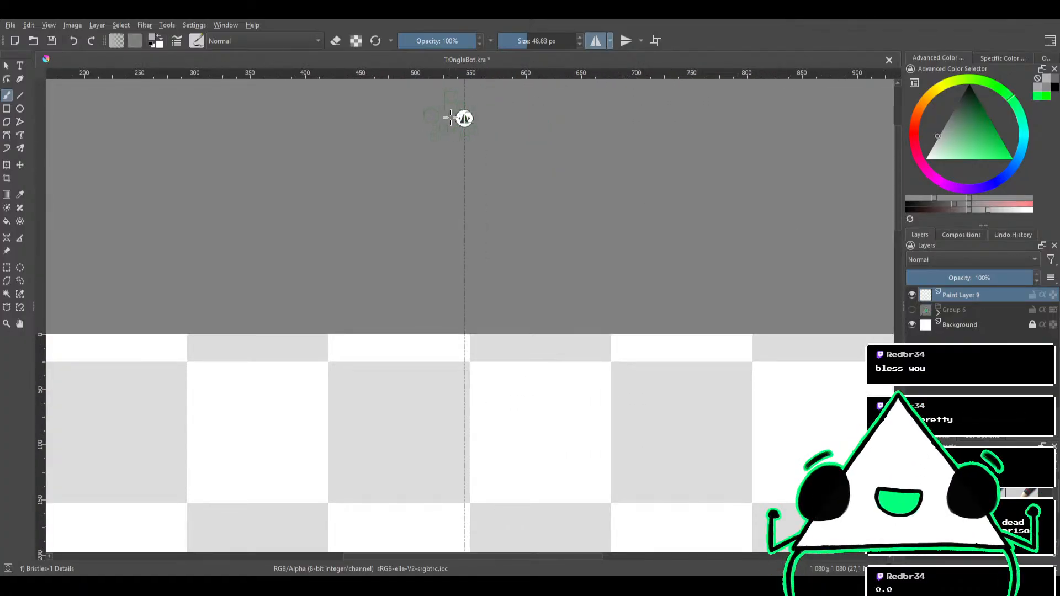
left_click_drag(465, 119, 430, 117)
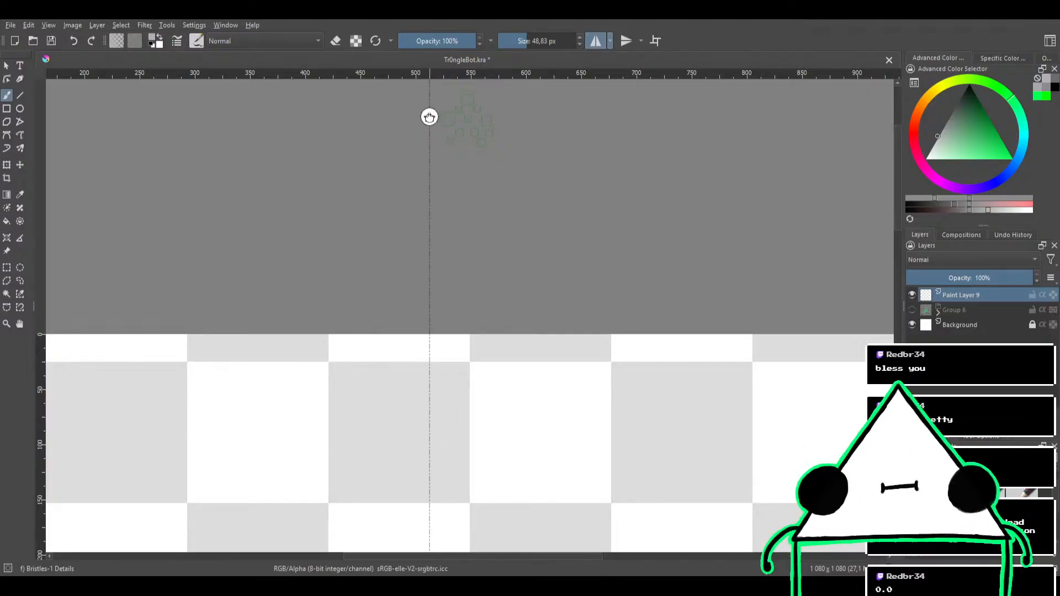
scroll(429, 117, "up", 2)
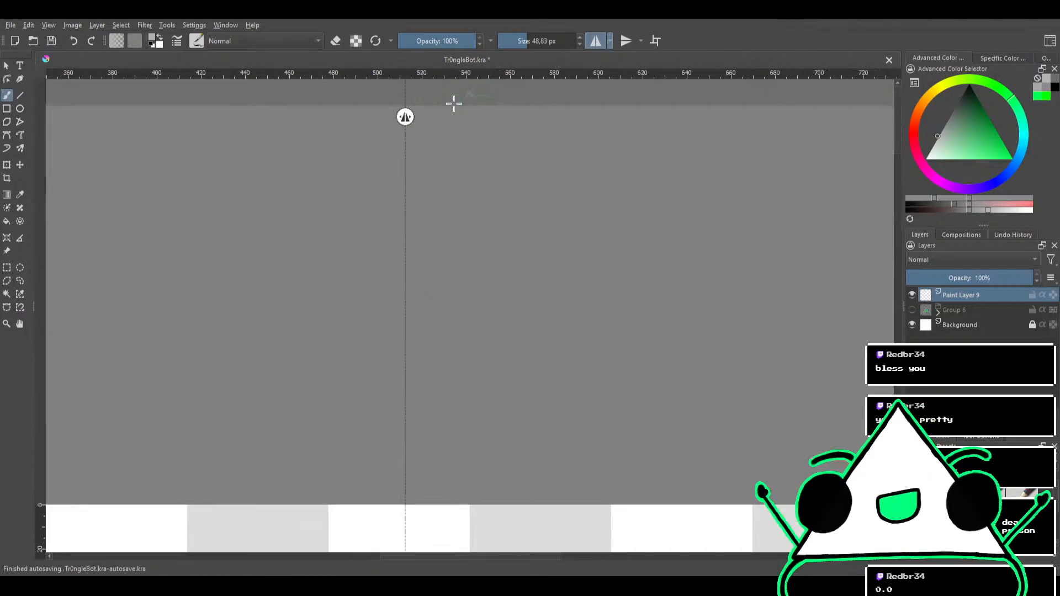
left_click_drag(405, 116, 466, 118)
scroll(478, 105, "up", 5)
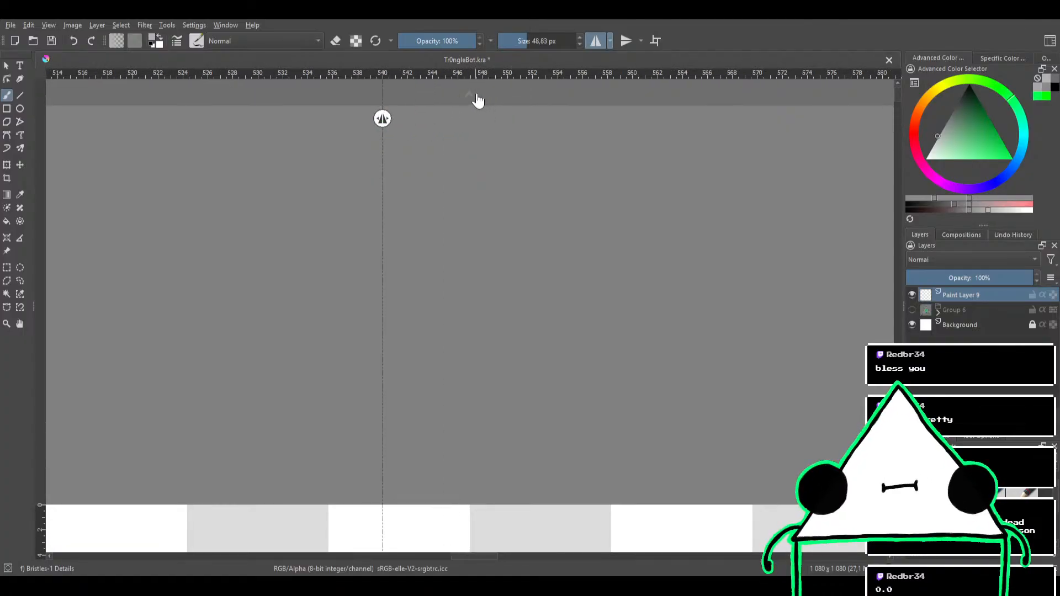
Extend the canvas slightly beyond its upper edge, to 1080 x 1115 px
left_click(469, 95)
scroll(475, 118, "down", 4)
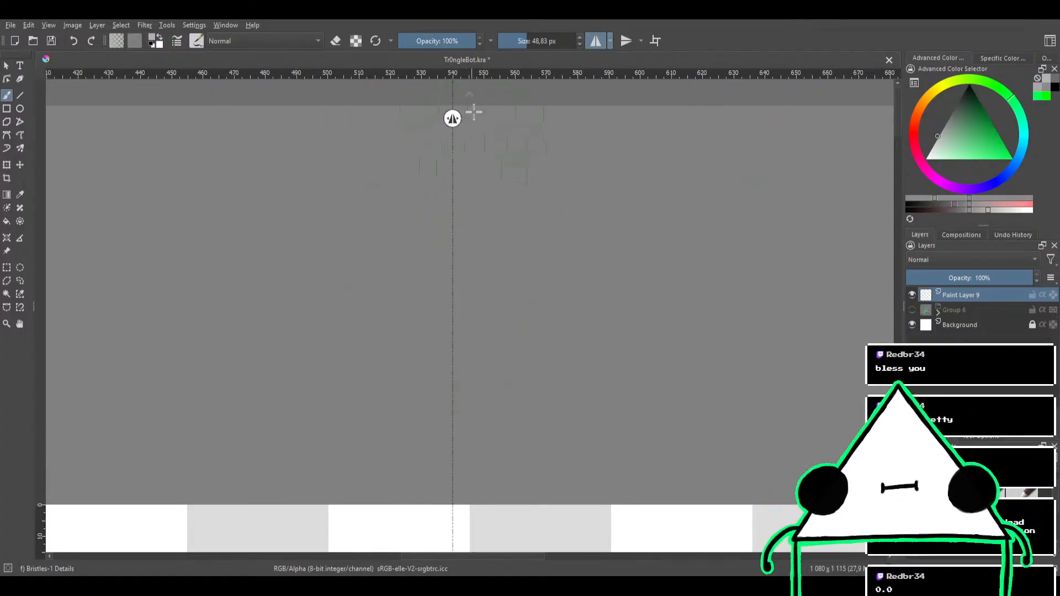
scroll(473, 112, "down", 2)
scroll(490, 136, "down", 5)
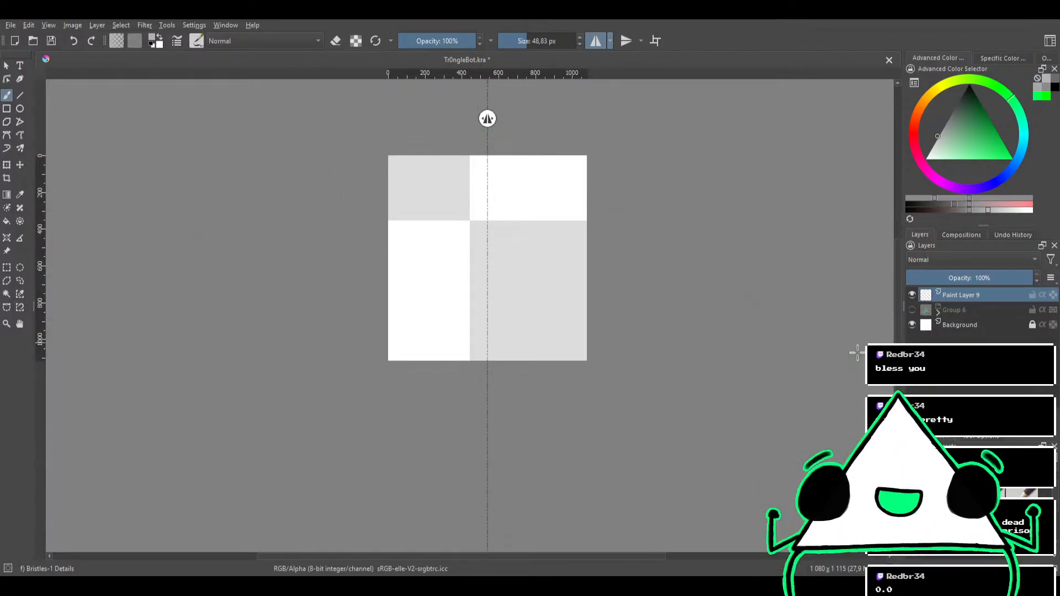
scroll(572, 310, "up", 2)
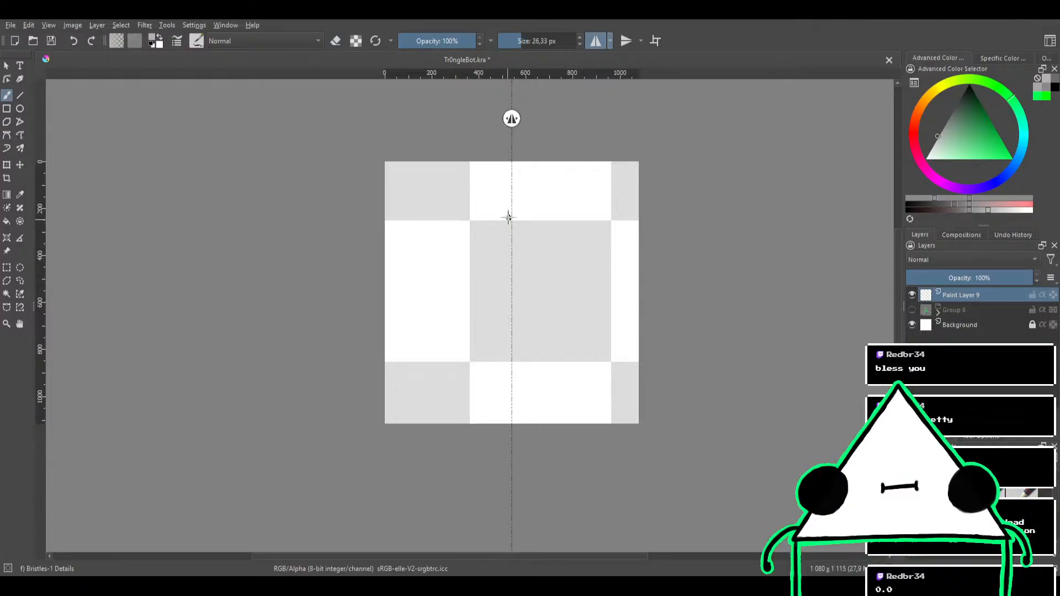
Set the brush color to black and switch to the Basic-1 brush, clearing the trial strokes from Paint Layer 9
mouse_move(511, 194)
left_mouse_down()
mouse_move(419, 332)
mouse_move(547, 277)
mouse_move(466, 312)
mouse_move(436, 370)
mouse_move(458, 319)
mouse_move(446, 276)
mouse_move(404, 293)
mouse_move(387, 278)
left_mouse_up()
key("Delete")
left_click(1052, 93)
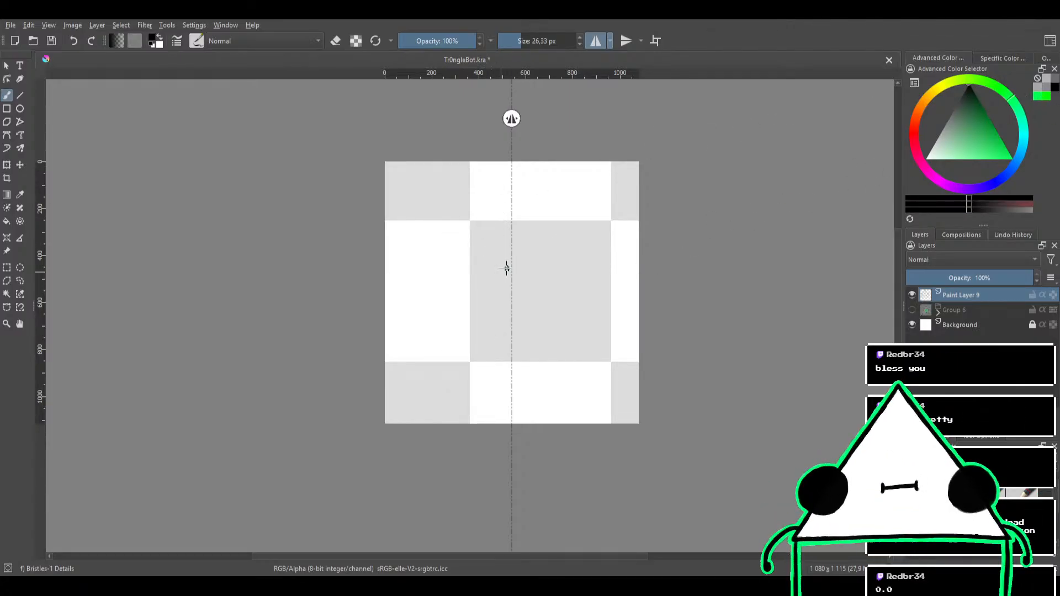
mouse_move(507, 269)
left_mouse_down()
mouse_move(551, 325)
mouse_move(476, 323)
mouse_move(651, 234)
left_mouse_up()
key("Delete")
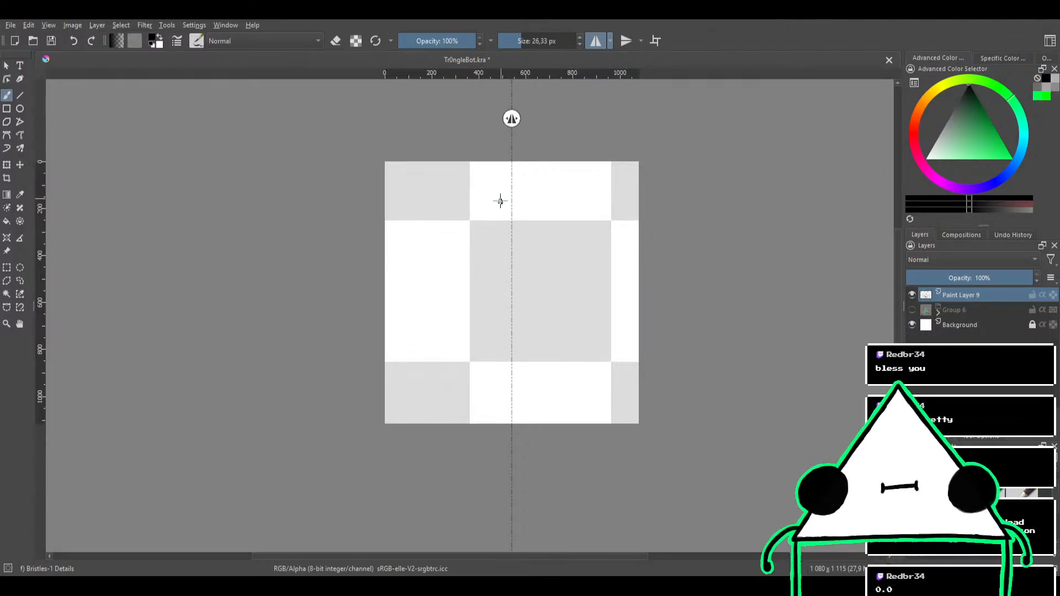
left_click_drag(502, 212, 510, 200)
key("slash")
Try the triangle's mirrored sides with a 40 px brush, undo them and set the brush size to 23.29 px
left_click_drag(511, 185, 418, 382)
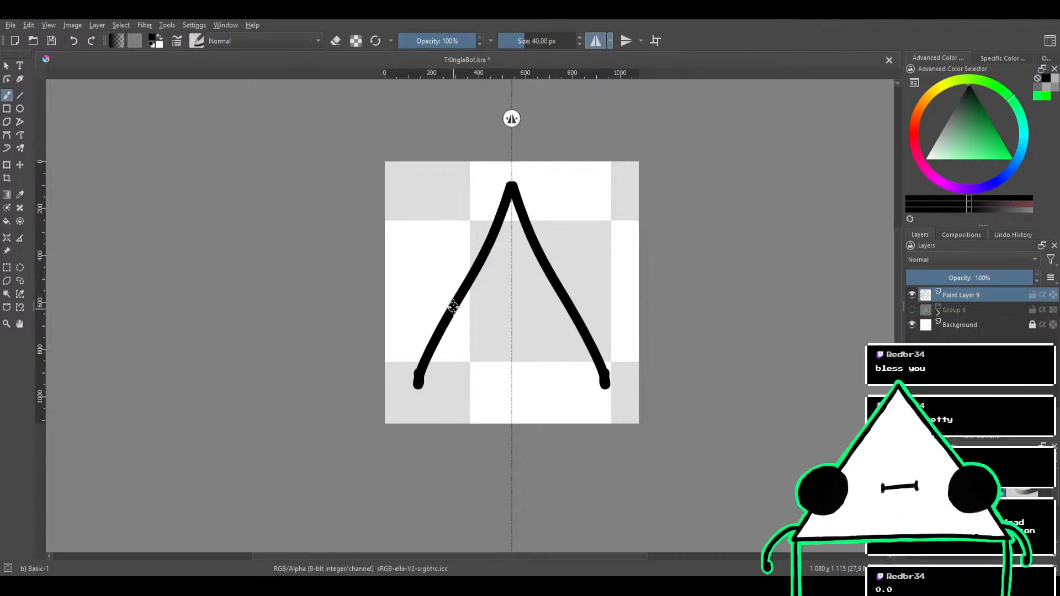
key("ctrl+z")
left_click_drag(492, 233, 483, 233)
Try to draw the triangle's mirrored sides and close its base across the mirror axis, undoing the strokes
left_click_drag(510, 193, 445, 355)
key("ctrl+z")
mouse_move(520, 227)
left_mouse_down()
mouse_move(471, 207)
mouse_move(415, 238)
mouse_move(555, 174)
mouse_move(430, 166)
mouse_move(322, 243)
mouse_move(415, 273)
left_mouse_up()
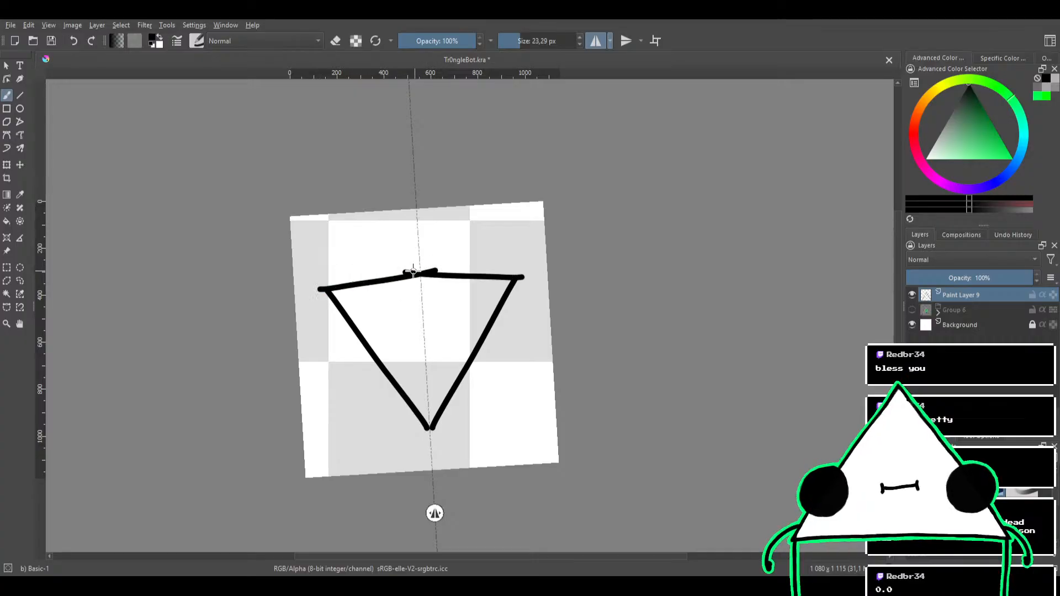
key("ctrl+z")
left_click_drag(327, 291, 415, 276)
key("ctrl+z")
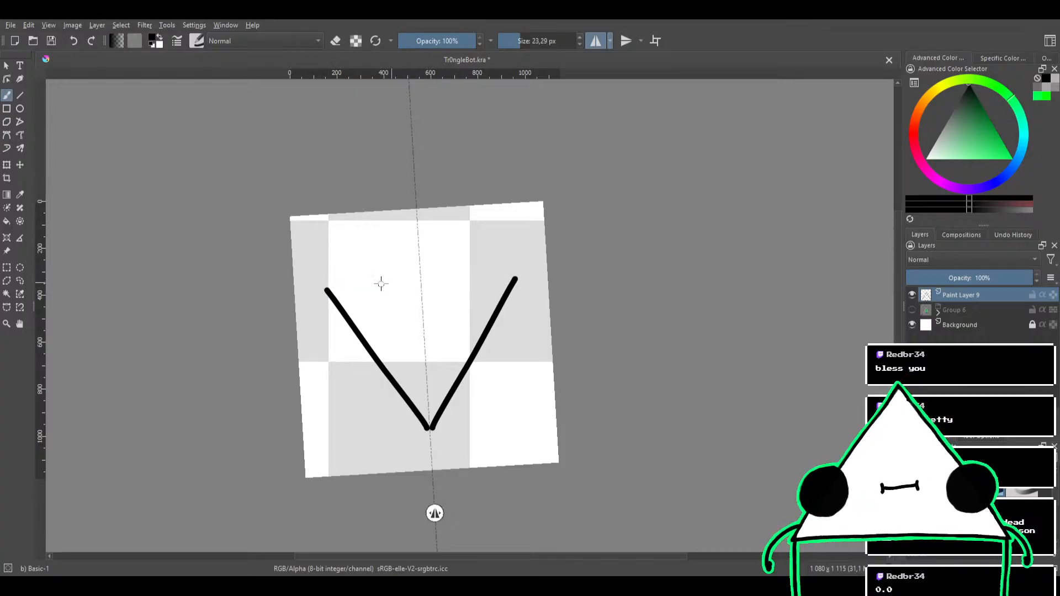
left_click_drag(327, 290, 416, 276)
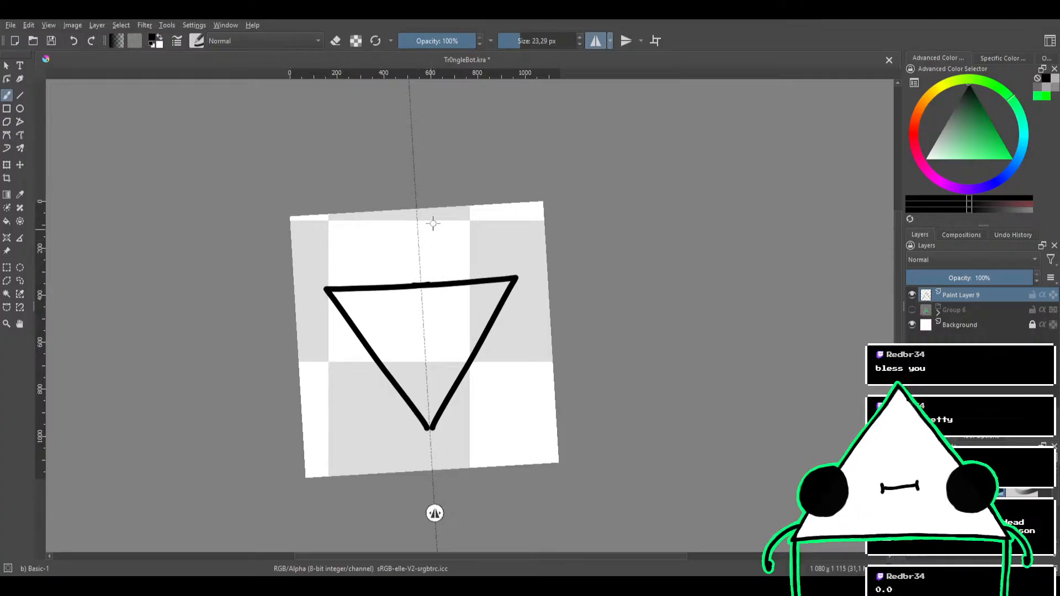
mouse_move(431, 223)
left_mouse_down()
mouse_move(540, 328)
mouse_move(474, 369)
left_mouse_up()
key("ctrl+z")
key("ctrl+z")
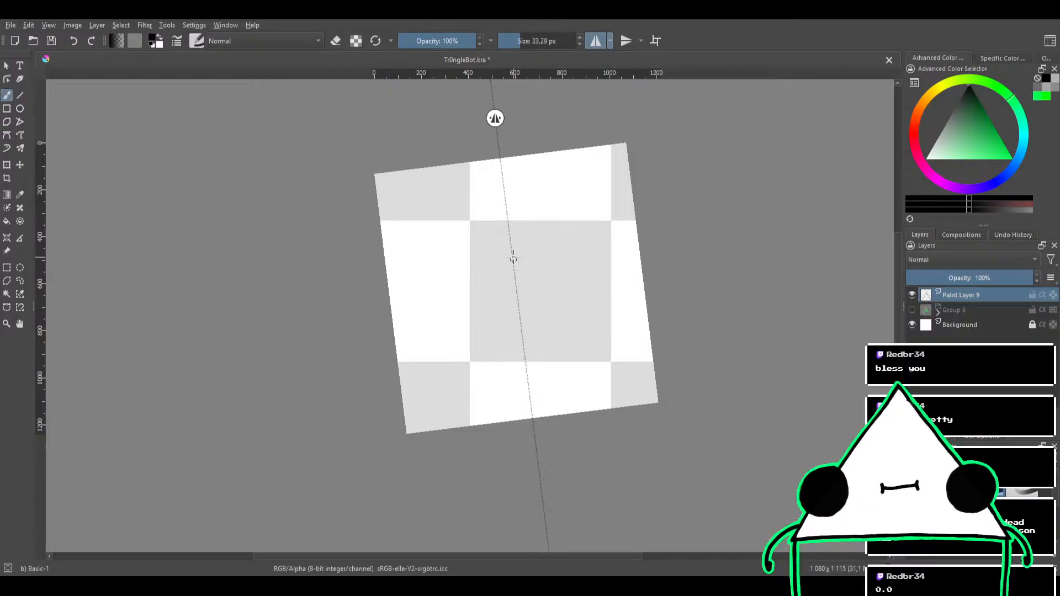
Try a second triangle outline with sides crossing at the apex and a connecting base line, and undo it all
left_click_drag(522, 196, 449, 260)
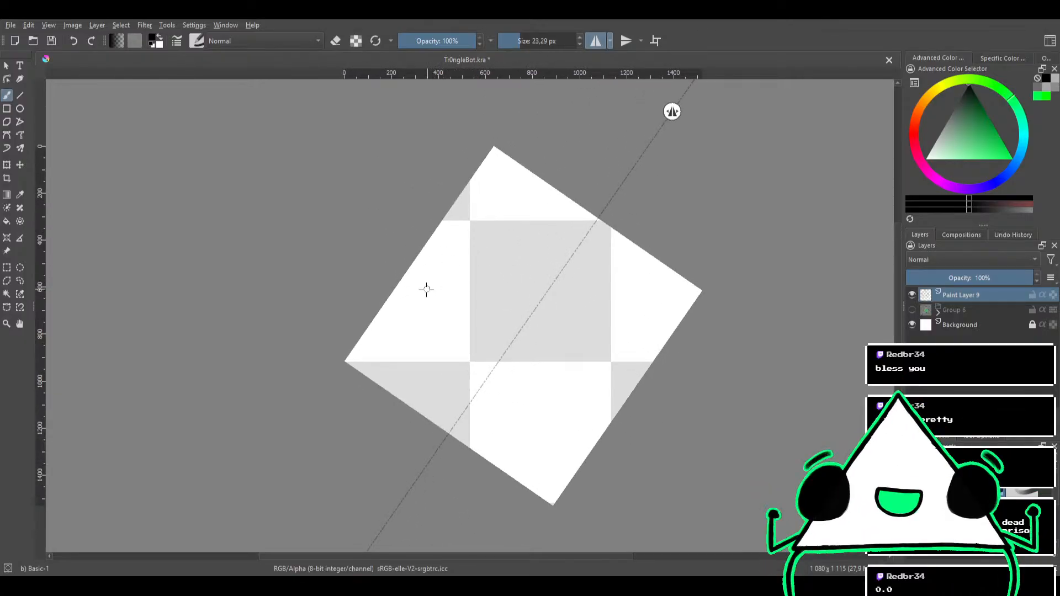
left_click_drag(421, 303, 573, 236)
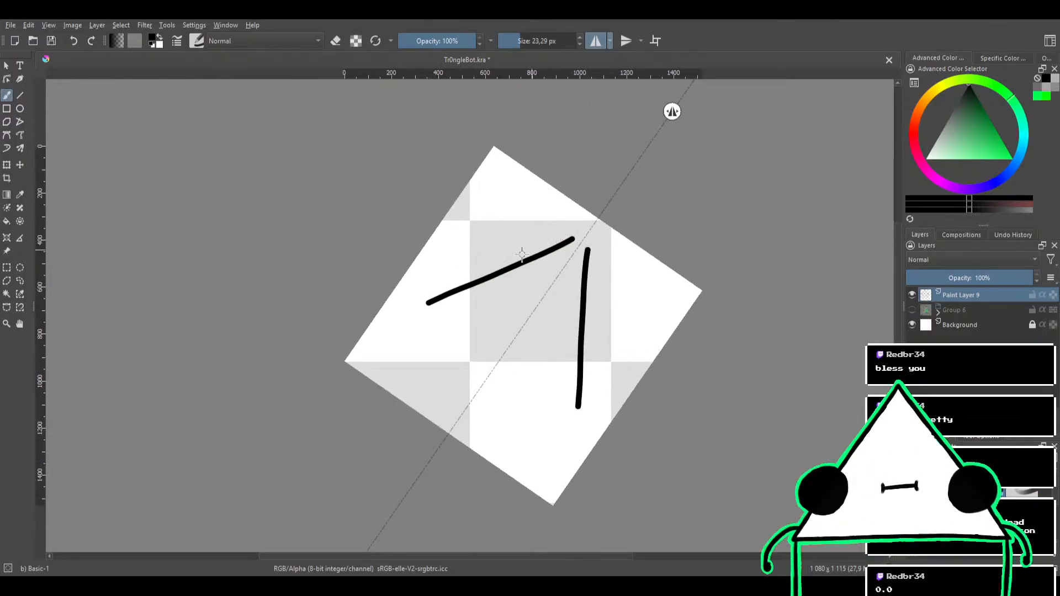
key("ctrl+z")
mouse_move(419, 303)
left_mouse_down()
mouse_move(571, 242)
mouse_move(565, 192)
mouse_move(395, 255)
mouse_move(465, 221)
left_mouse_up()
left_click_drag(553, 250, 454, 210)
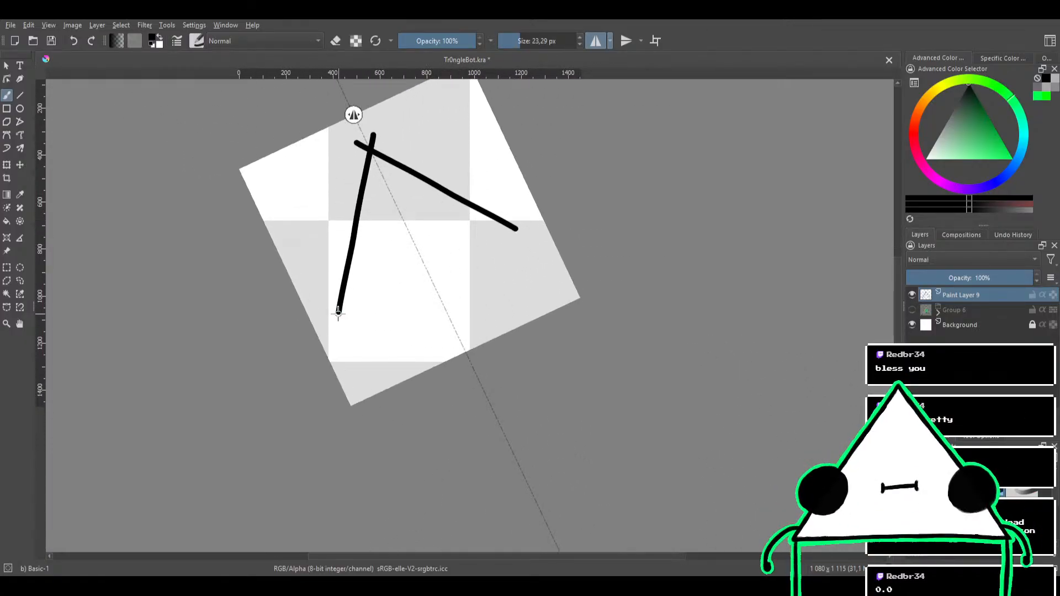
left_click_drag(339, 315, 489, 255)
key("ctrl+z")
mouse_move(339, 315)
left_mouse_down()
mouse_move(517, 229)
mouse_move(585, 250)
mouse_move(583, 259)
left_mouse_up()
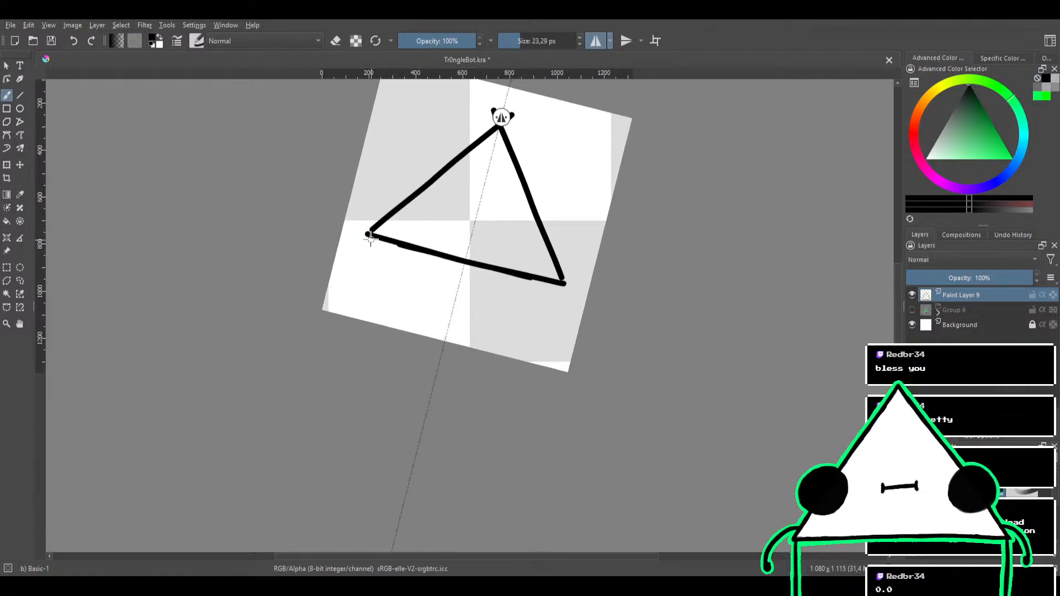
key("ctrl+z")
Try single mirrored side strokes from the triangle's base corner up to its apex, undoing each one
key("ctrl+z")
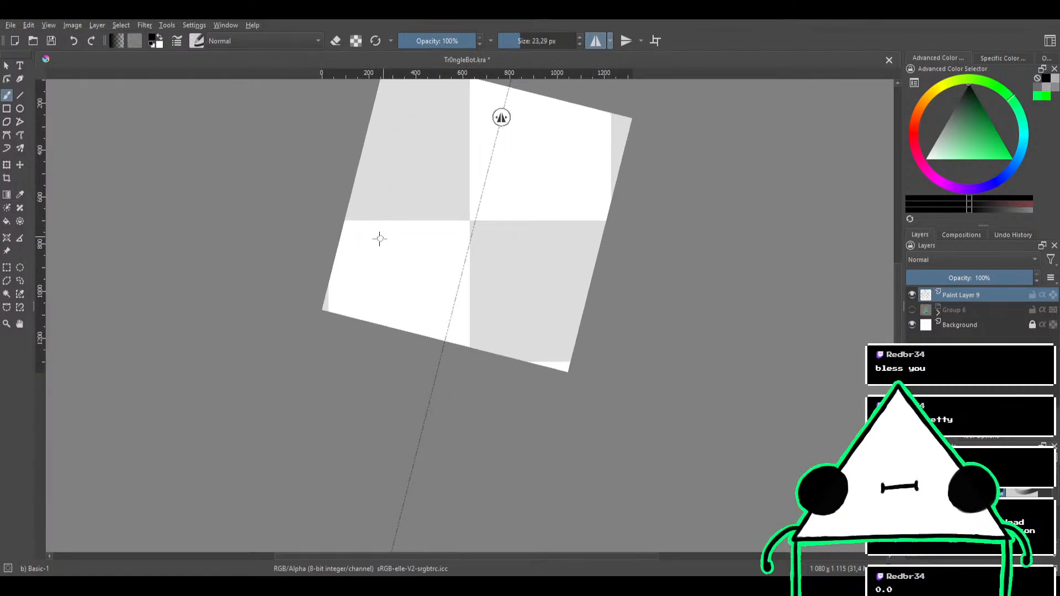
left_click_drag(354, 256, 538, 119)
key("ctrl+z")
left_click_drag(369, 232, 516, 120)
key("ctrl+z")
left_click_drag(357, 232, 499, 110)
key("ctrl+z")
Mark the triangle's apex on the mirror axis and its two base corners with black dots, undoing the trial side stroke
left_click_drag(499, 116, 479, 164)
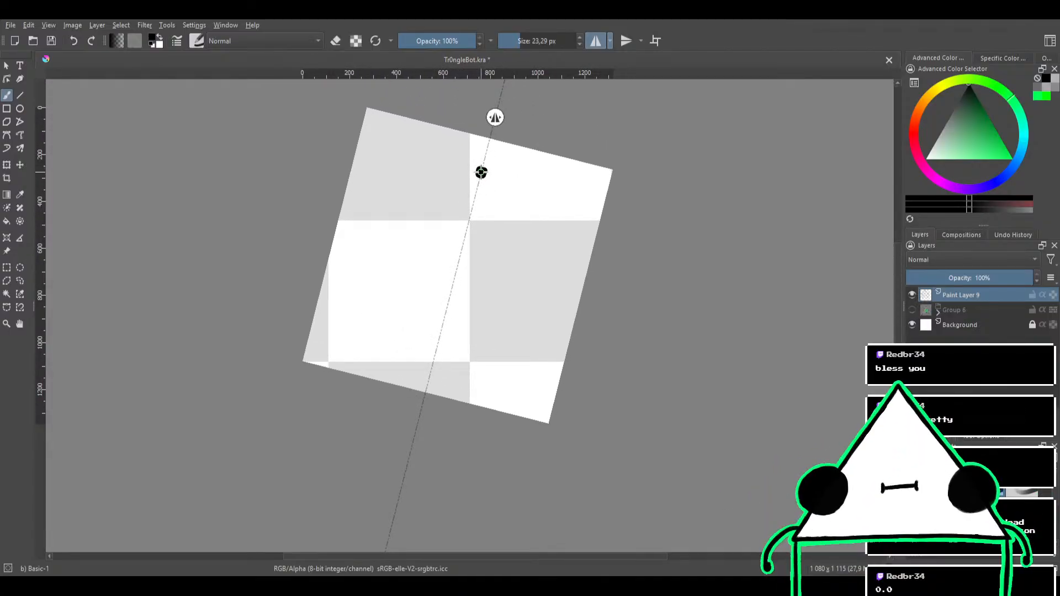
left_click(481, 173)
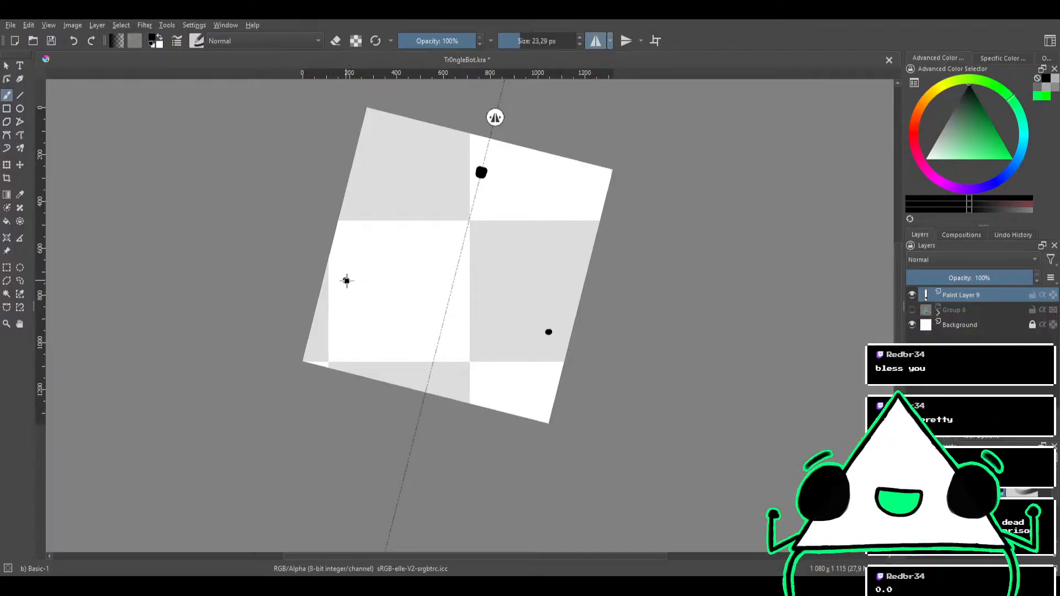
left_click_drag(346, 280, 470, 177)
key("ctrl+z")
key("ctrl+shift+z")
key("ctrl+z")
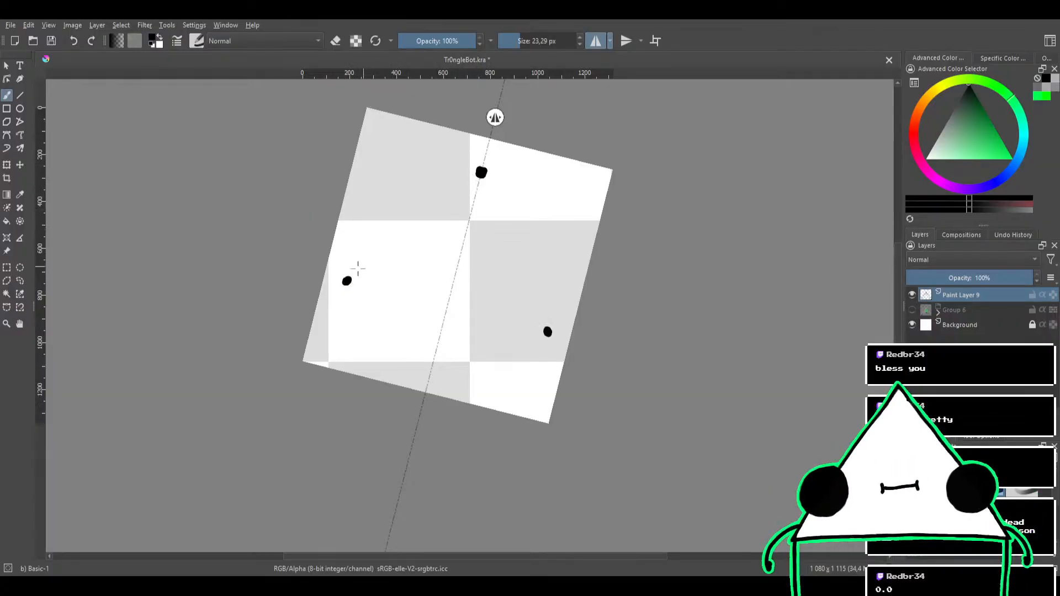
Restore the triangle's mirrored side strokes and erase the excess black around the apex dot
key("ctrl+shift+z")
key("ctrl+z")
key("ctrl+shift+z")
key("e")
left_click_drag(475, 173, 468, 168)
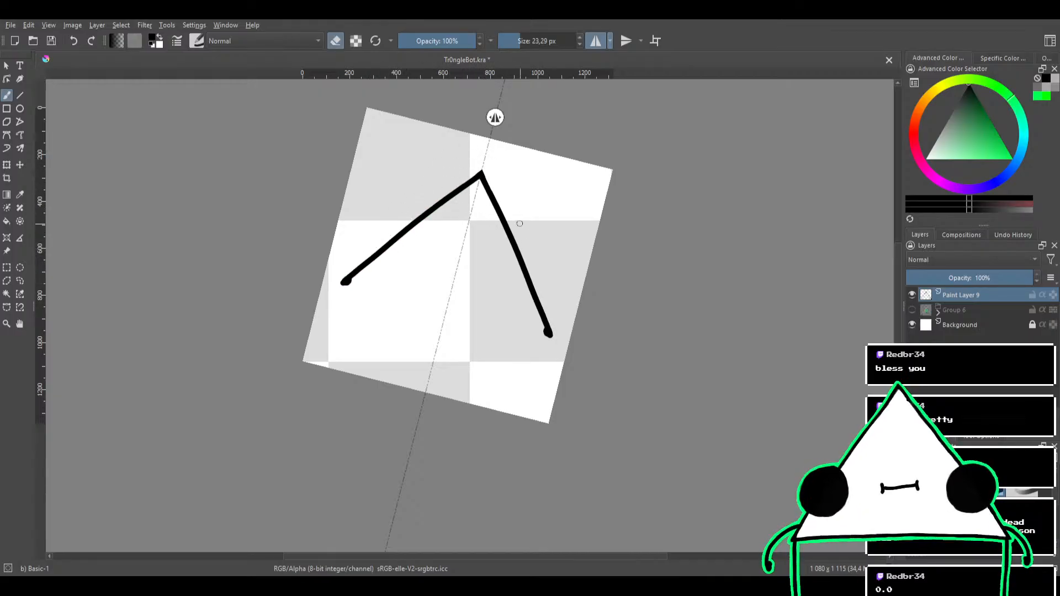
left_click_drag(519, 223, 407, 194)
key("e")
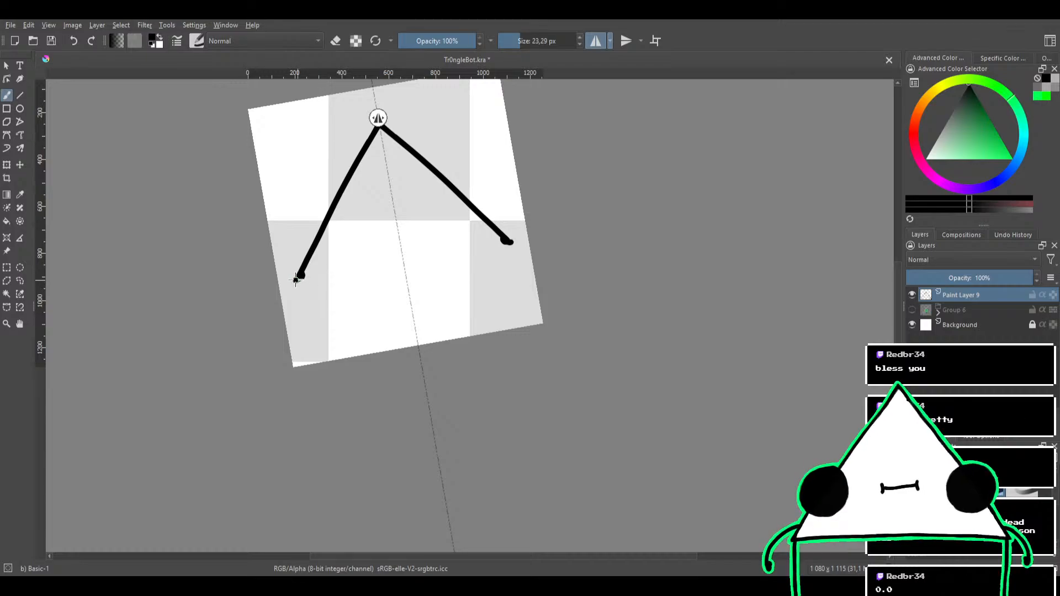
Close the triangle's base with a mirrored stroke from the base corner to the mirror axis, undoing the uneven attempts
left_click_drag(296, 280, 392, 255)
key("ctrl+z")
left_click_drag(297, 279, 391, 255)
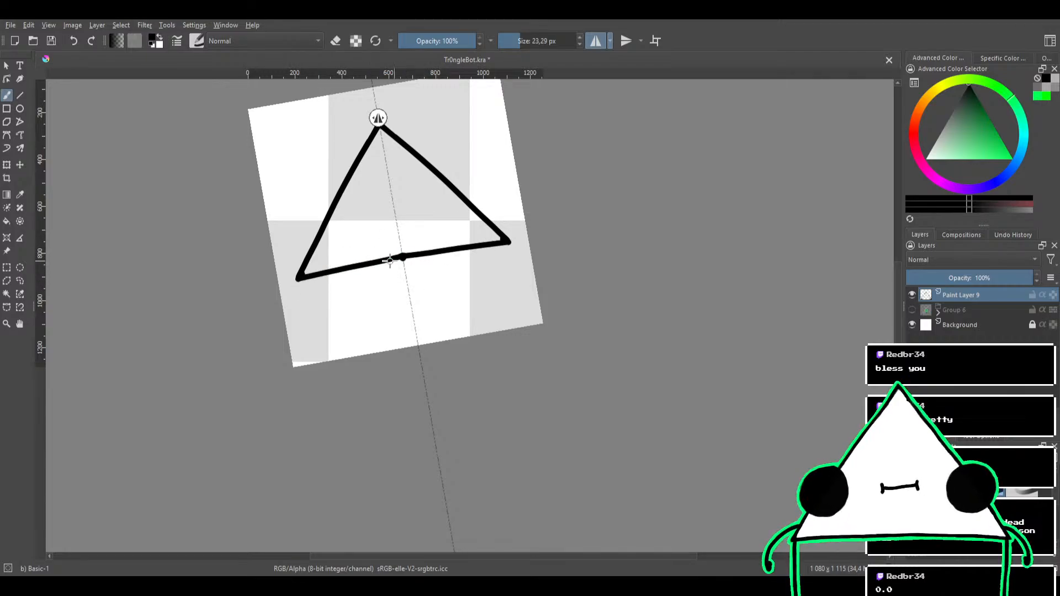
key("ctrl+z")
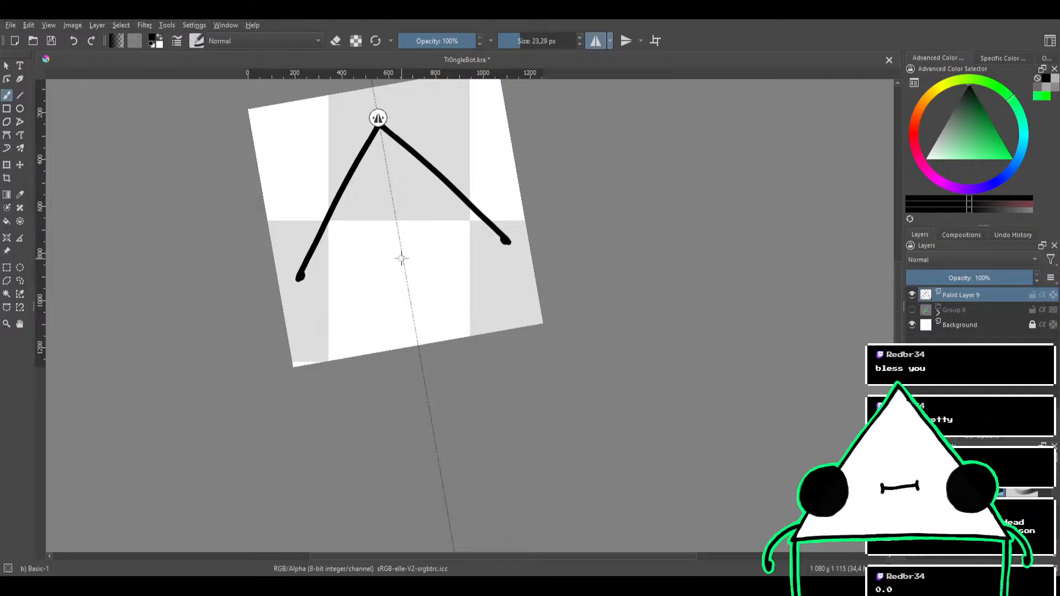
left_click_drag(301, 279, 401, 257)
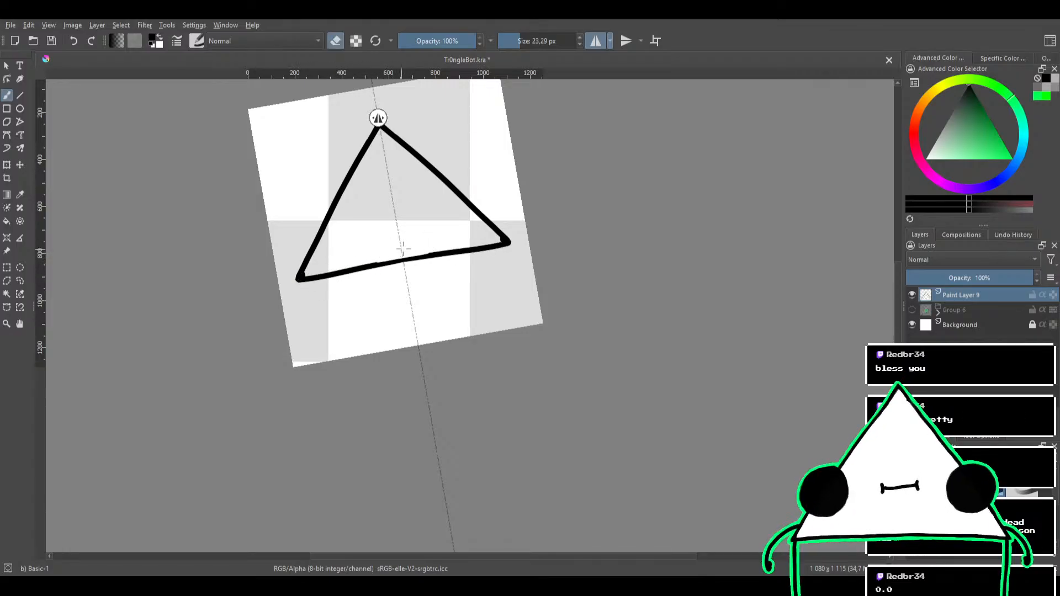
Clean up the inner edges of the triangle's base corners with a 12,37 px eraser
key("e")
mouse_move(451, 204)
left_mouse_down()
mouse_move(475, 227)
mouse_move(465, 237)
mouse_move(495, 215)
mouse_move(515, 270)
left_mouse_up()
scroll(452, 276, "up", 4)
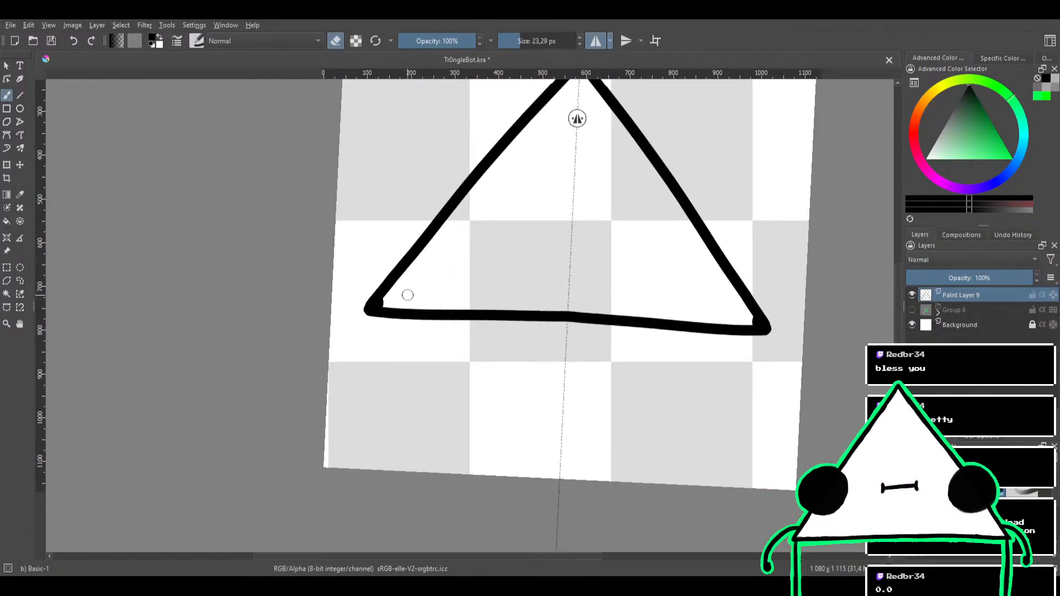
key("e")
left_click_drag(394, 300, 384, 301)
key("ctrl+z")
key("e")
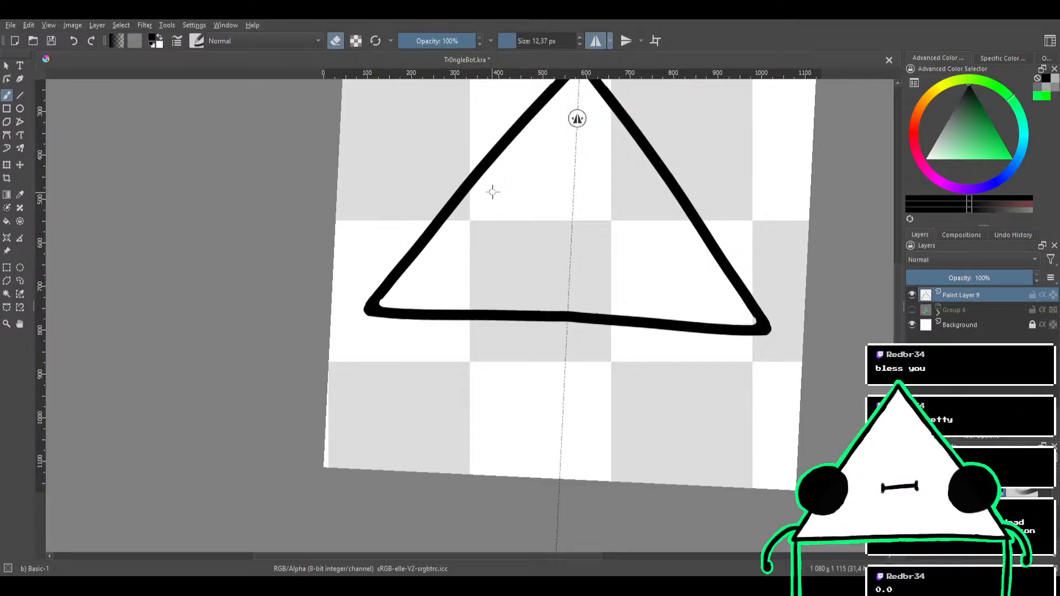
scroll(492, 191, "down", 4)
scroll(497, 218, "up", 3)
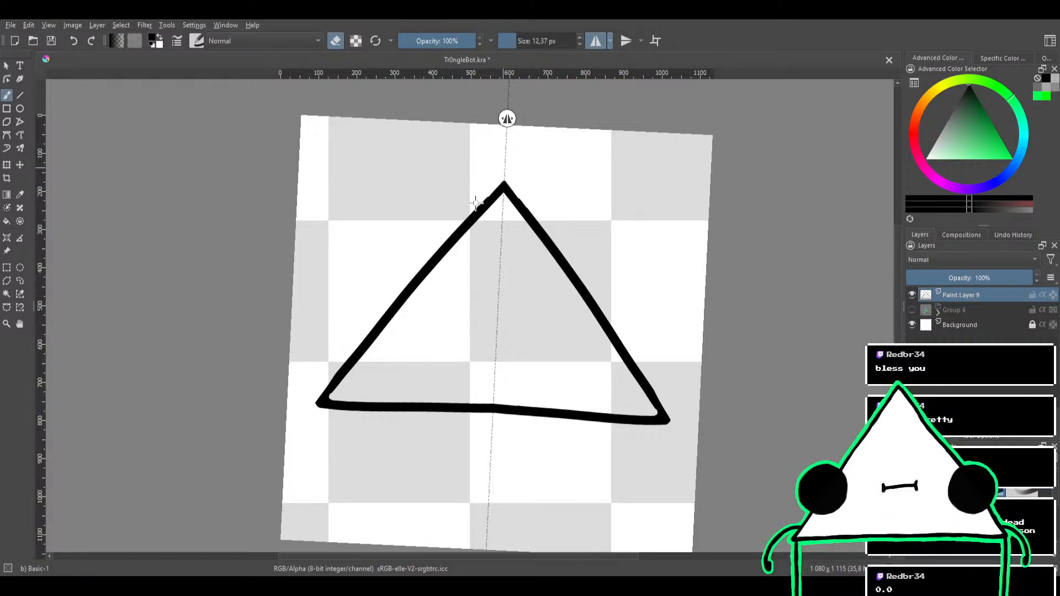
Try thinning the base line by erasing along its underside with a 19,75 px eraser, undoing the passes
left_click_drag(579, 257, 539, 157)
left_click_drag(610, 246, 596, 246)
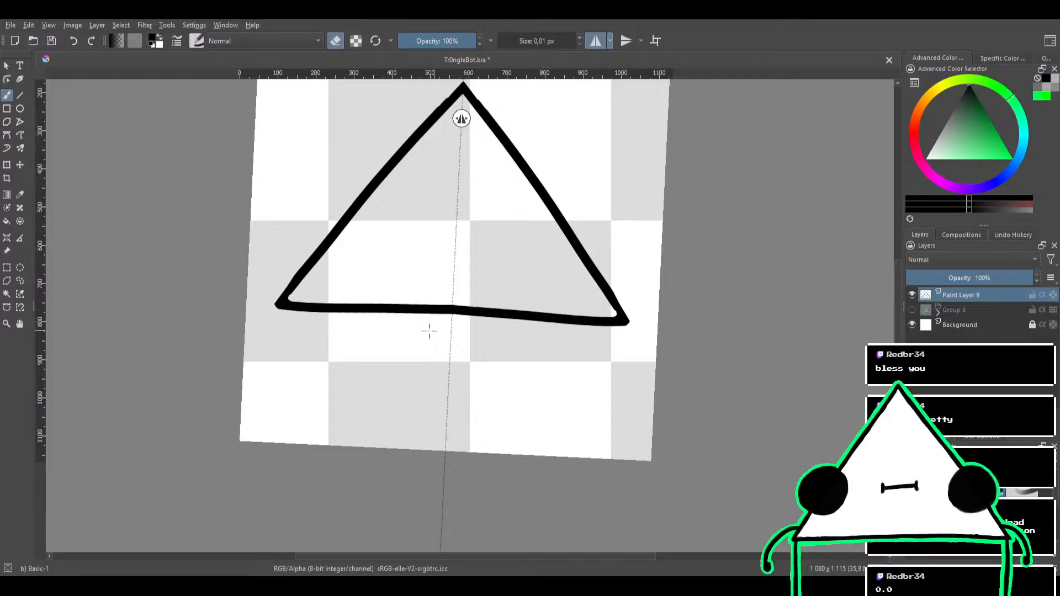
left_click_drag(300, 312, 303, 310)
key("ctrl+z")
key("e")
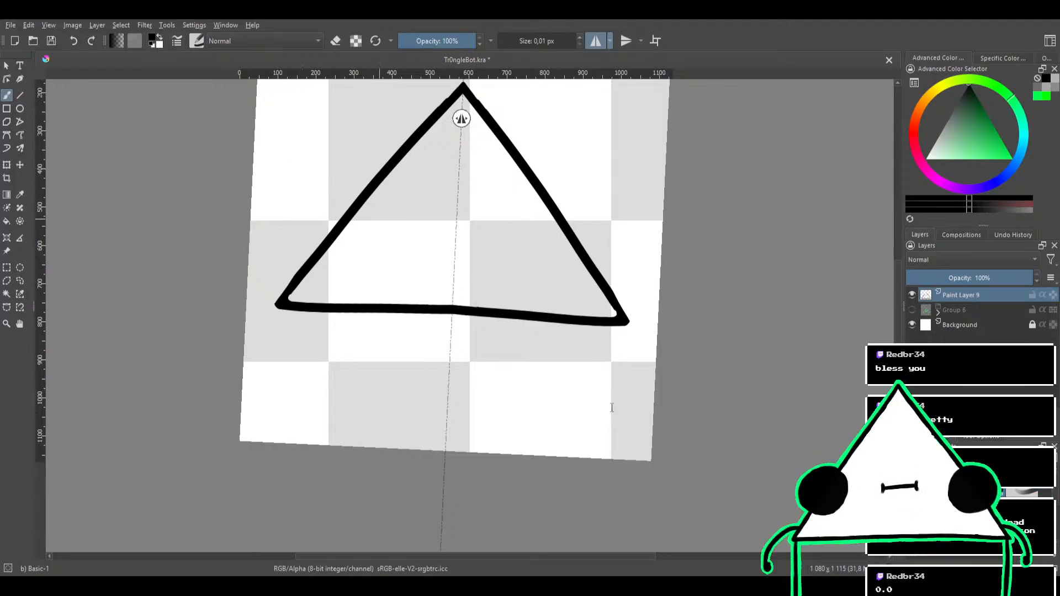
mouse_move(550, 289)
left_mouse_down()
mouse_move(568, 253)
mouse_move(516, 253)
left_mouse_up()
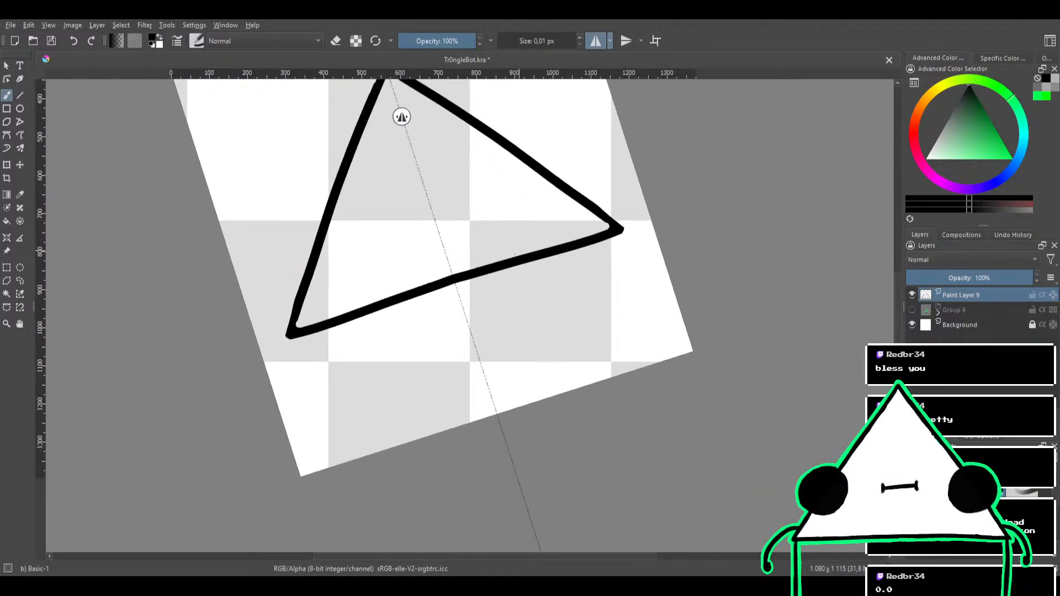
key("e")
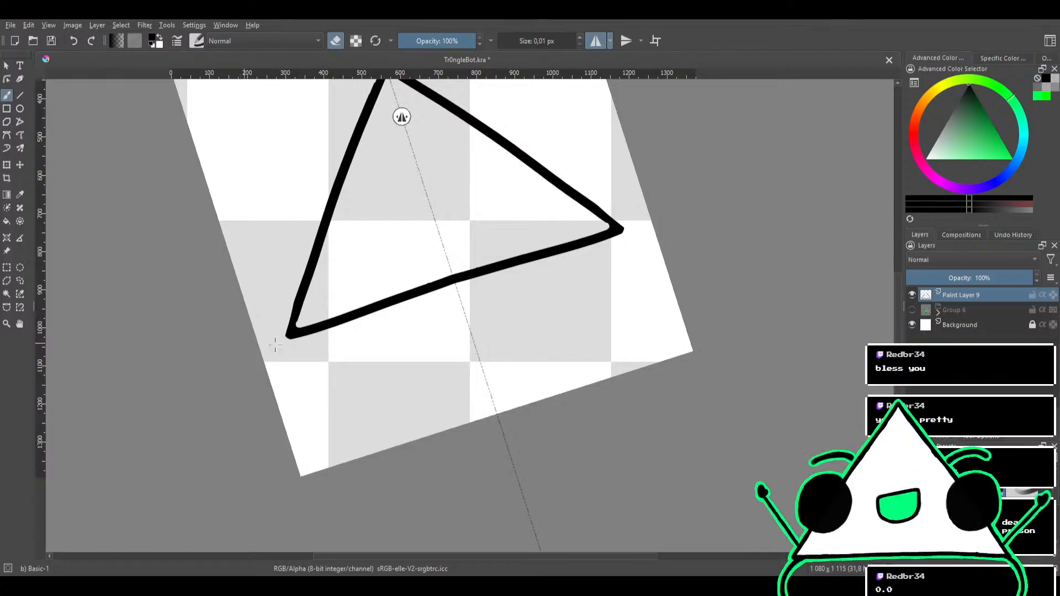
mouse_move(278, 347)
left_mouse_down()
mouse_move(322, 338)
mouse_move(263, 343)
mouse_move(323, 335)
mouse_move(336, 330)
mouse_move(282, 345)
mouse_move(435, 283)
left_mouse_up()
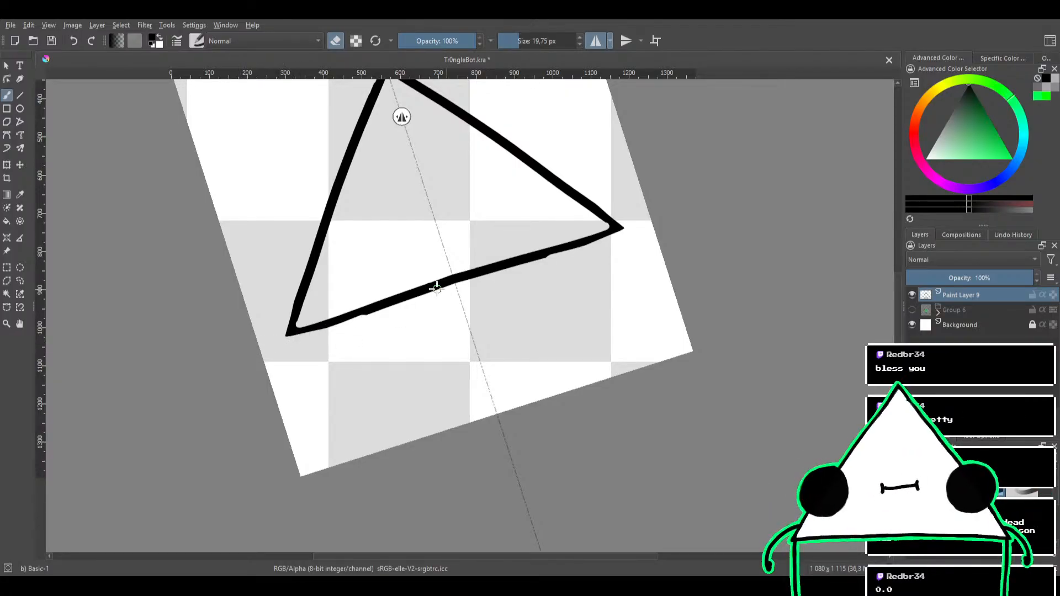
mouse_move(309, 338)
left_mouse_down()
mouse_move(342, 313)
mouse_move(416, 296)
left_mouse_up()
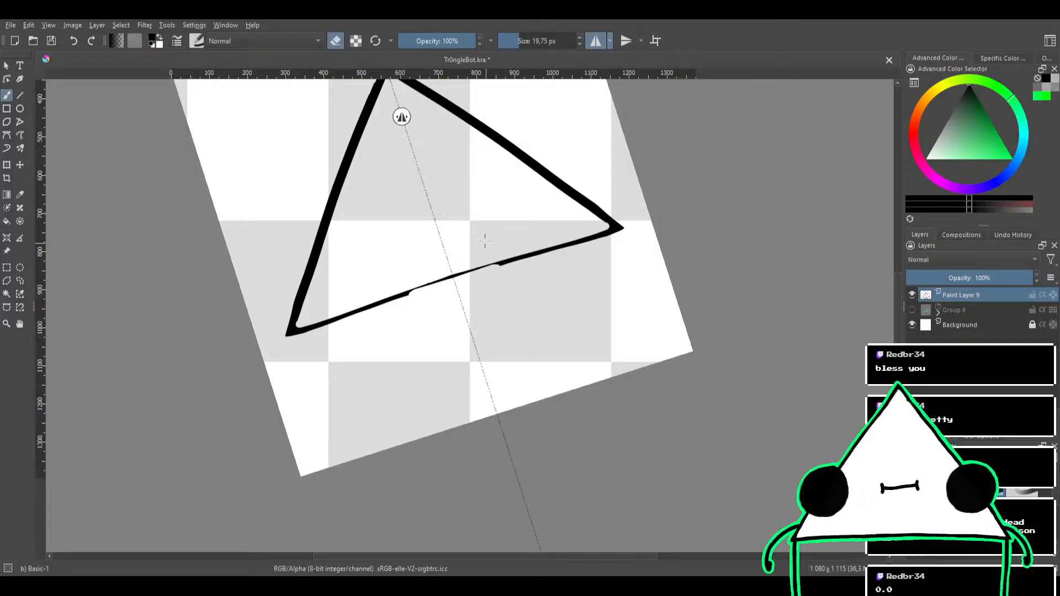
scroll(484, 241, "down", 4)
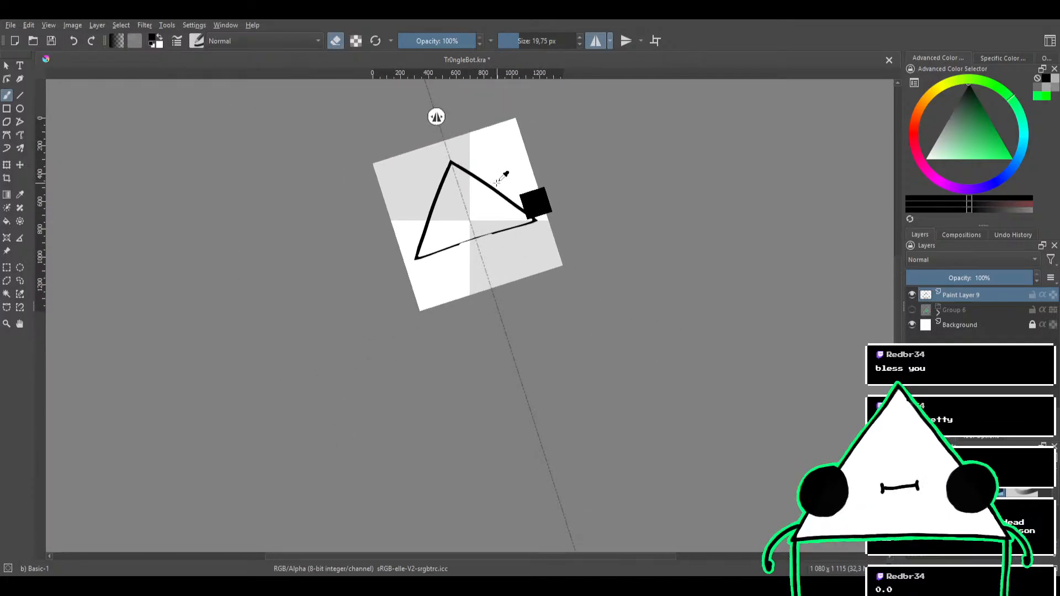
scroll(500, 177, "up", 4)
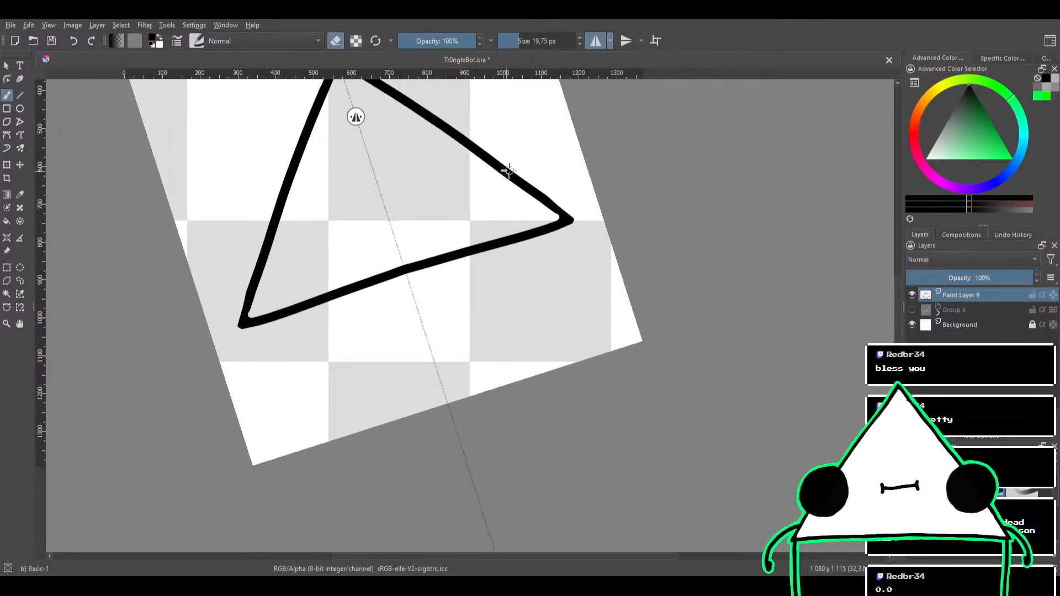
Touch up the outline at the triangle's base corner with the Basic-1 brush at 12,90 px
left_click_drag(569, 192, 553, 247)
left_click_drag(564, 201, 571, 165)
left_click_drag(586, 193, 562, 255)
mouse_move(563, 232)
left_mouse_down()
mouse_move(521, 189)
mouse_move(458, 190)
mouse_move(530, 235)
left_mouse_up()
key("e")
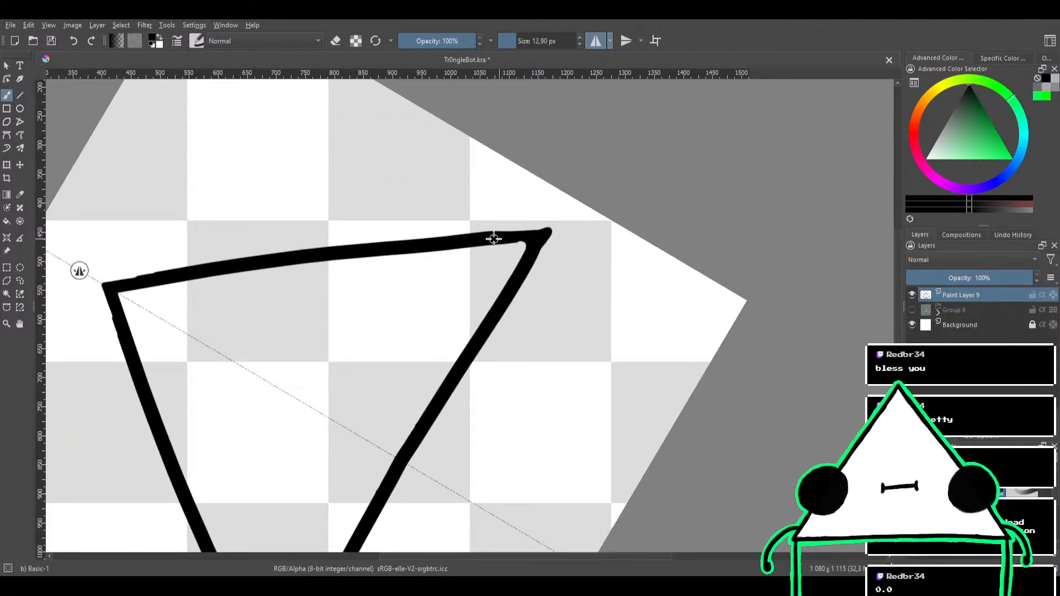
key("e")
left_click_drag(548, 190, 566, 311)
mouse_move(551, 221)
left_mouse_down()
mouse_move(544, 319)
mouse_move(545, 305)
left_mouse_up()
mouse_move(557, 252)
left_mouse_down()
mouse_move(554, 303)
mouse_move(560, 286)
left_mouse_up()
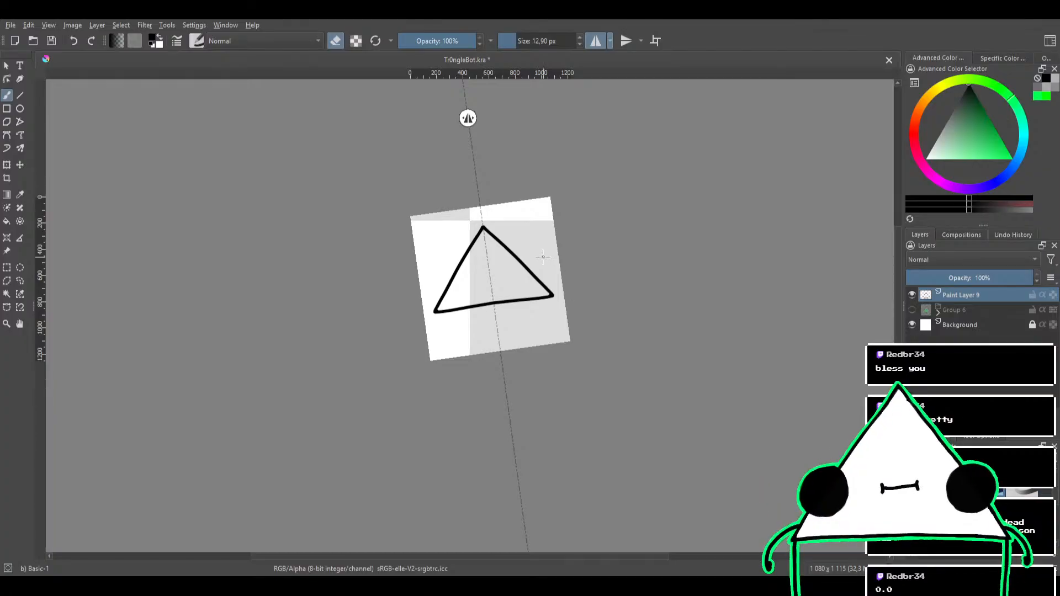
Undo the last outline edits and clear the whole triangle from Paint Layer 9
key("ctrl+z")
key("ctrl+z")
key("ctrl+z")
key("ctrl+z")
key("ctrl+z")
left_click_drag(531, 255, 554, 255)
left_click_drag(522, 295, 534, 251)
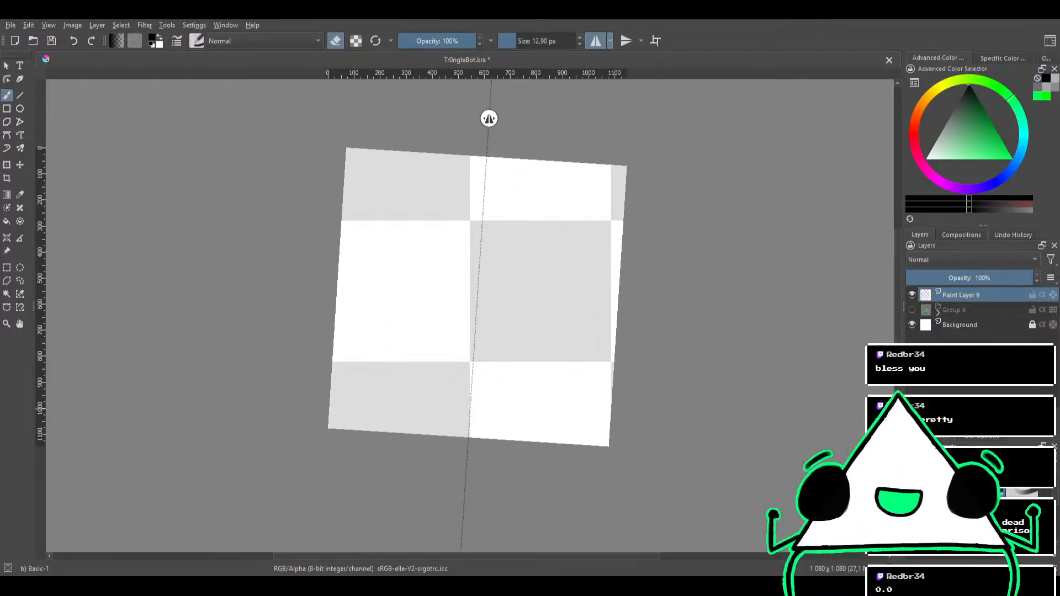
Mark the apex and the mirrored base corners with black dots using the Bristles-1 Details brush at 32,77 px, undoing the trial side stroke
key("e")
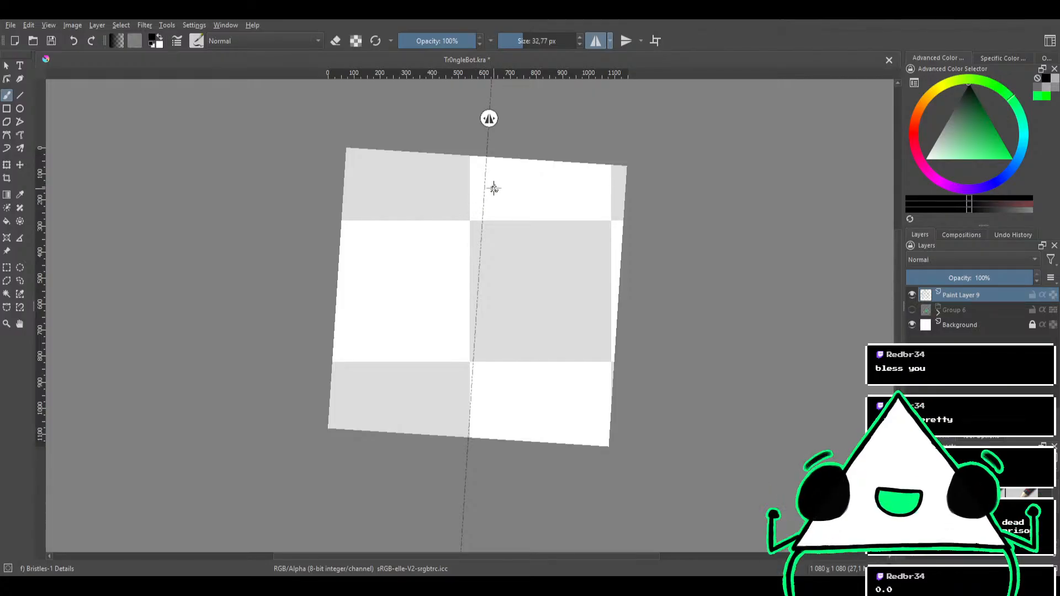
left_click_drag(484, 191, 357, 349)
key("ctrl+z")
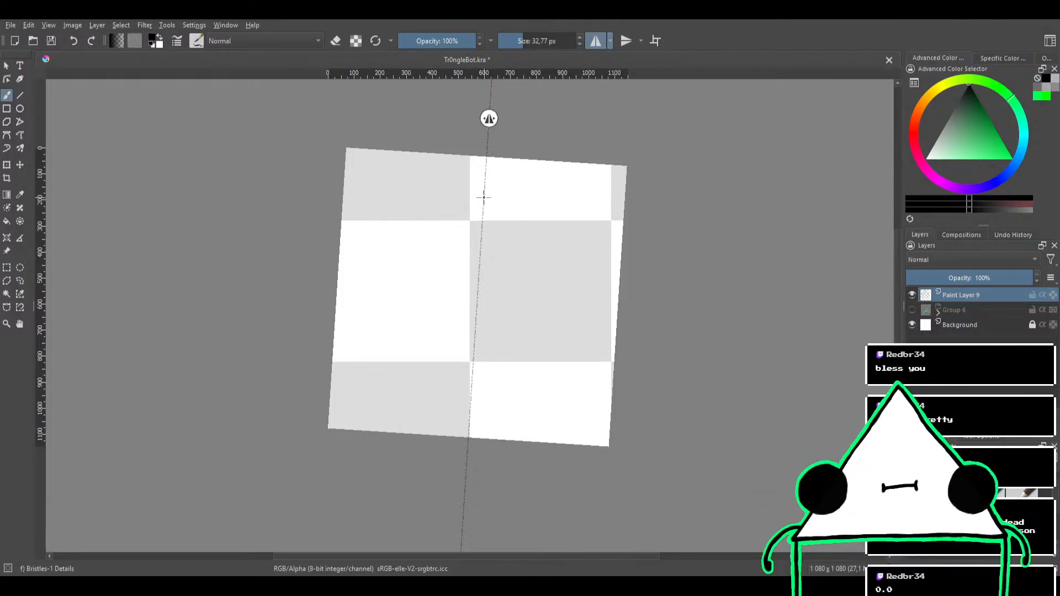
left_click(373, 335)
Try mirrored side strokes from the base corner dot up to the apex dot, undoing each one
left_click_drag(373, 335, 484, 197)
key("ctrl+z")
left_click_drag(373, 335, 484, 198)
key("ctrl+z")
left_click_drag(373, 335, 508, 172)
key("ctrl+z")
left_click_drag(373, 335, 483, 197)
key("ctrl+z")
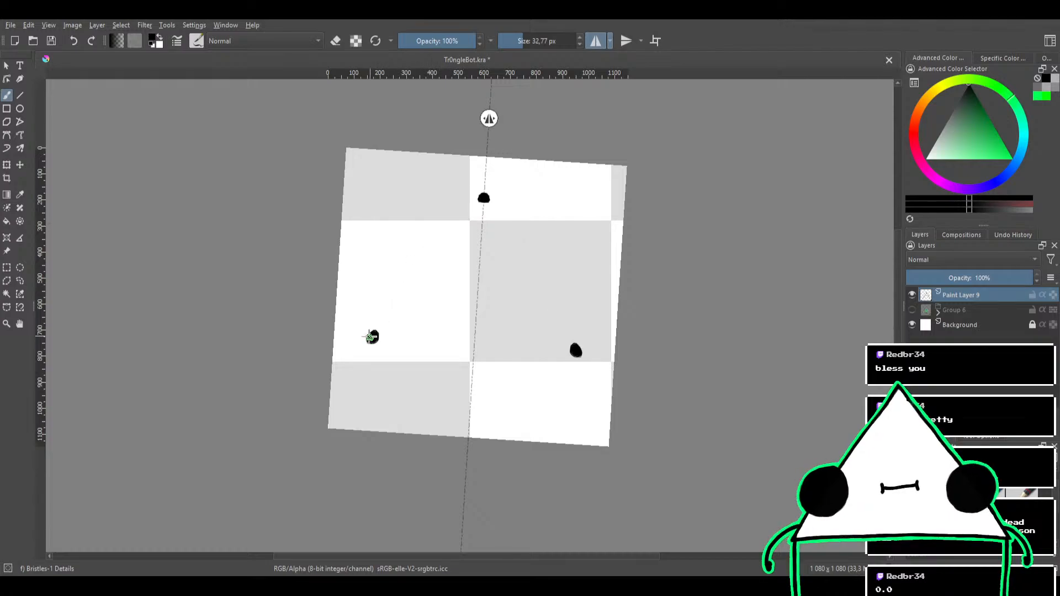
left_click_drag(373, 336, 484, 190)
key("ctrl+z")
left_click_drag(373, 336, 483, 197)
key("ctrl+z")
Draw straight mirrored side lines from the base corners through and past the apex dot, undoing the uneven attempts
mouse_move(470, 232)
left_mouse_down()
mouse_move(527, 191)
mouse_move(583, 199)
left_mouse_up()
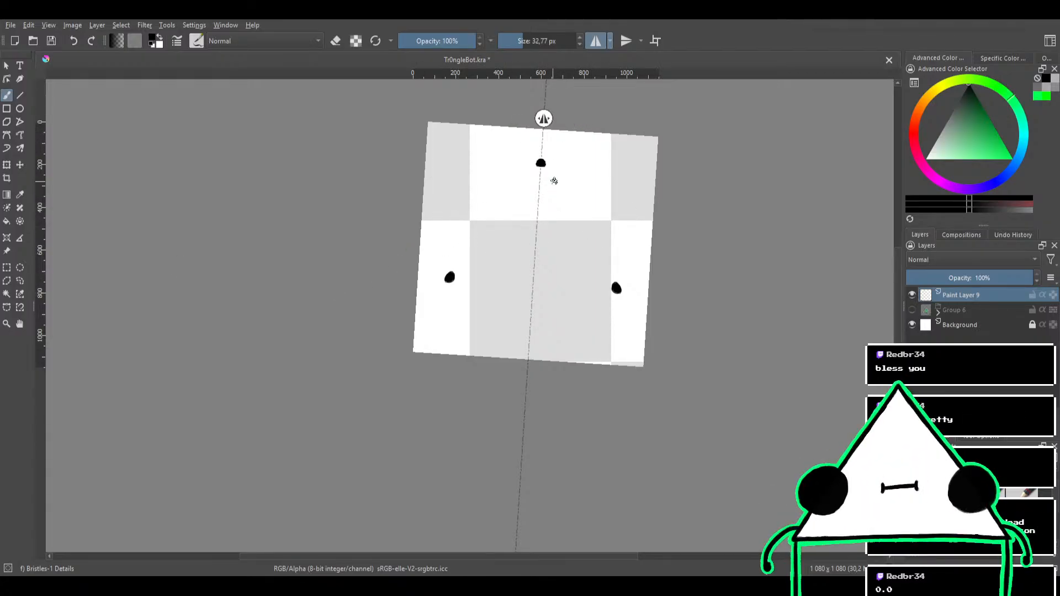
left_click_drag(553, 181, 611, 317)
mouse_move(629, 279)
left_mouse_down()
mouse_move(537, 212)
mouse_move(566, 192)
mouse_move(738, 220)
mouse_move(697, 233)
left_mouse_up()
left_click_drag(420, 212, 740, 215)
key("ctrl+z")
left_click_drag(405, 210, 781, 213)
key("ctrl+z")
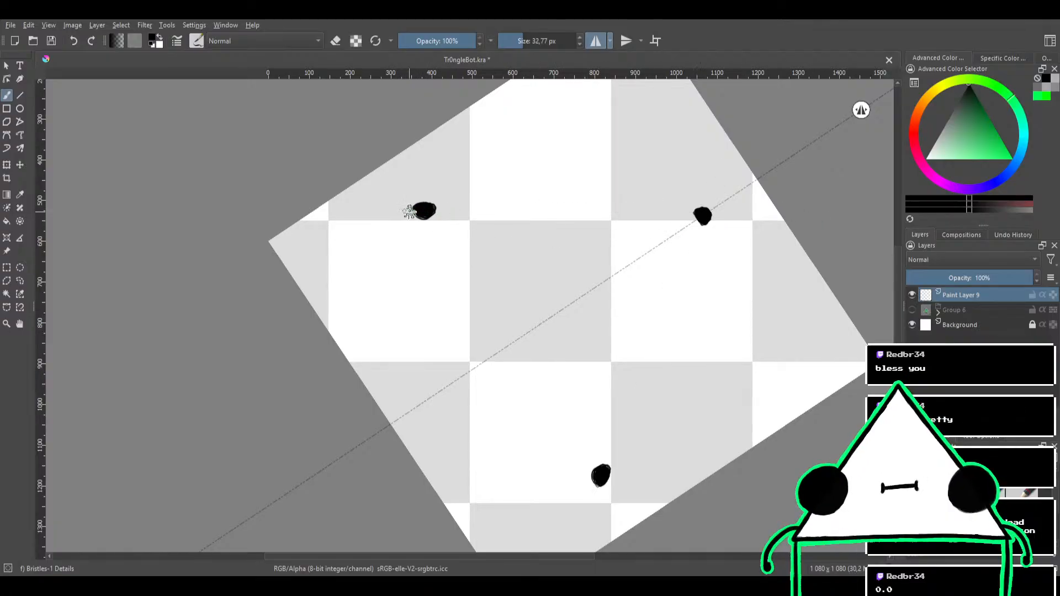
left_click_drag(409, 211, 740, 224)
key("ctrl+z")
left_click_drag(421, 210, 786, 216)
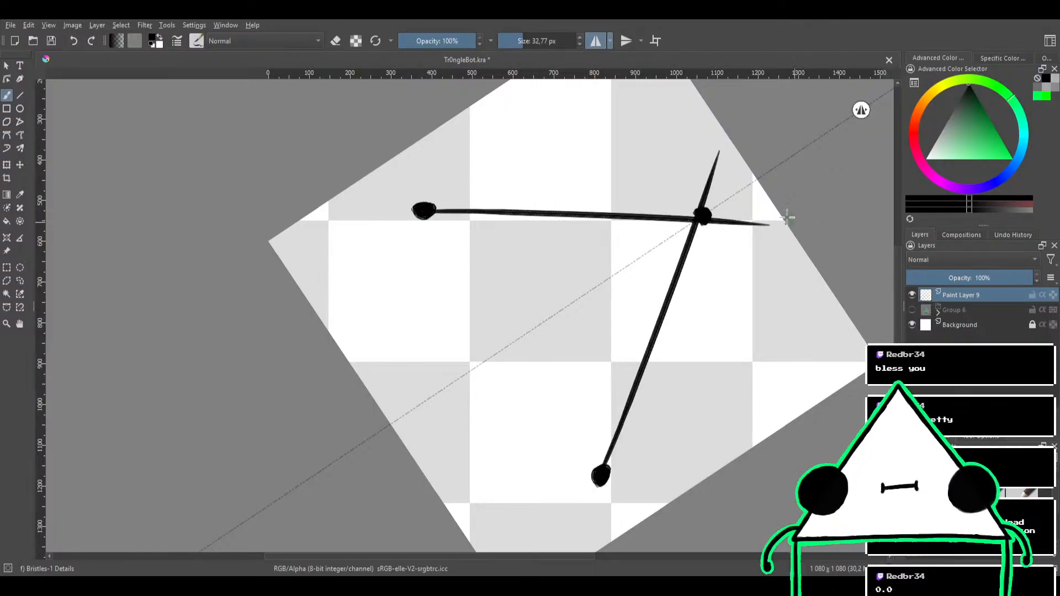
key("ctrl+z")
left_click_drag(423, 210, 781, 216)
Mark the base's midpoint on the mirror axis with a black dot, undoing the trial base strokes through it
mouse_move(683, 219)
left_mouse_down()
mouse_move(653, 176)
mouse_move(440, 166)
left_mouse_up()
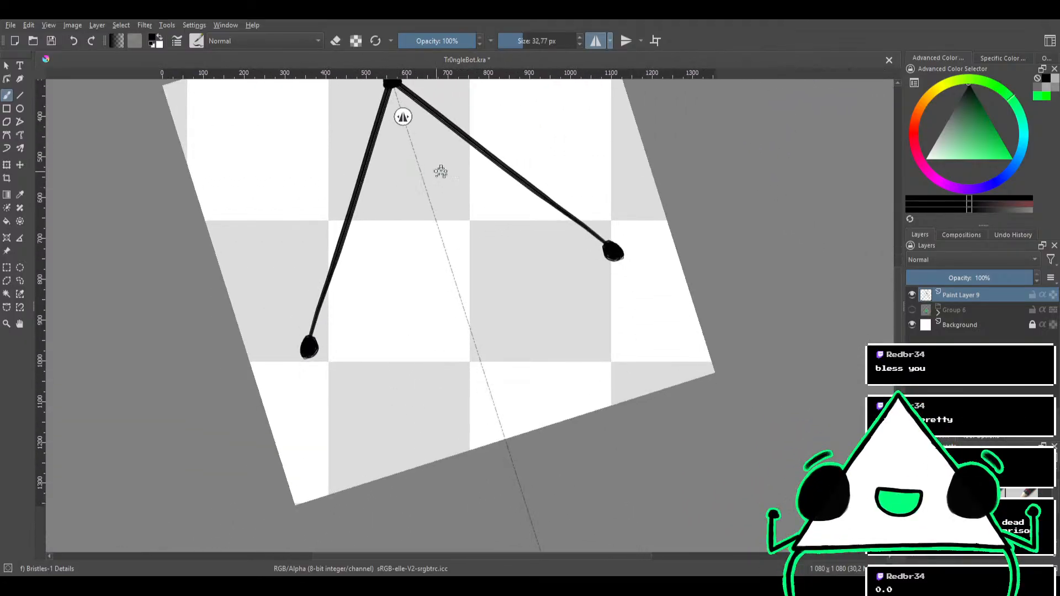
left_click(462, 302)
left_click_drag(310, 348, 497, 287)
key("ctrl+z")
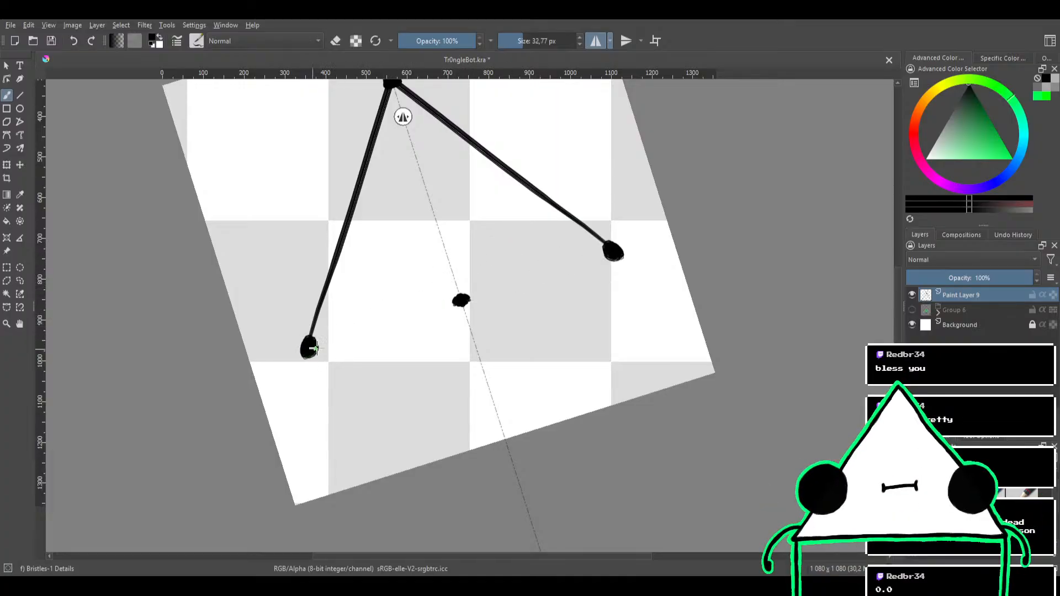
left_click_drag(308, 347, 538, 281)
key("ctrl+z")
Draw the triangle's base line from corner dot to corner dot through the midpoint dot, undoing the uneven attempts
left_click_drag(307, 347, 610, 253)
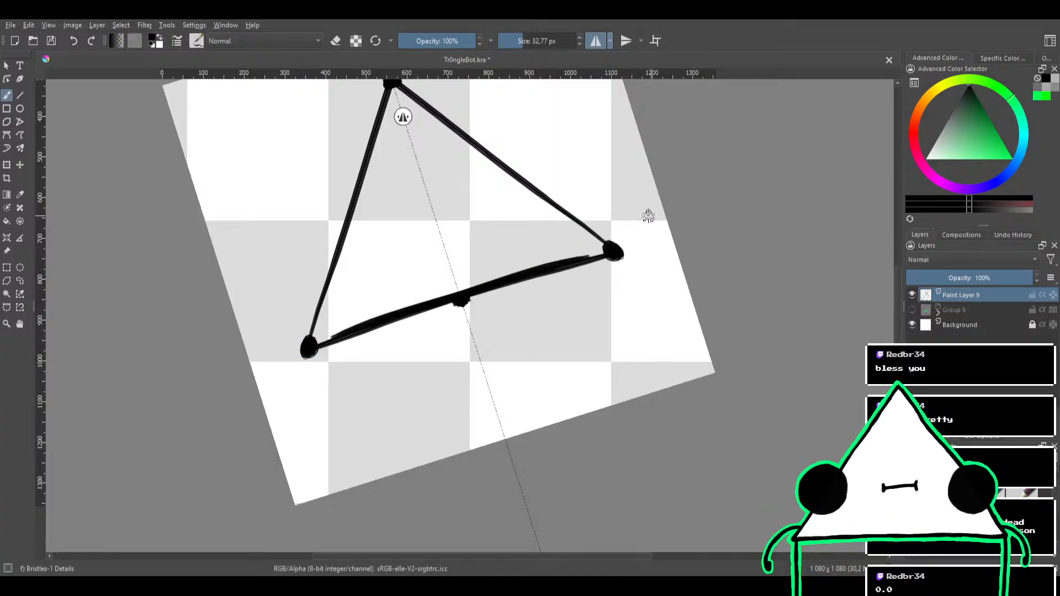
key("ctrl+z")
left_click_drag(304, 346, 617, 242)
key("ctrl+z")
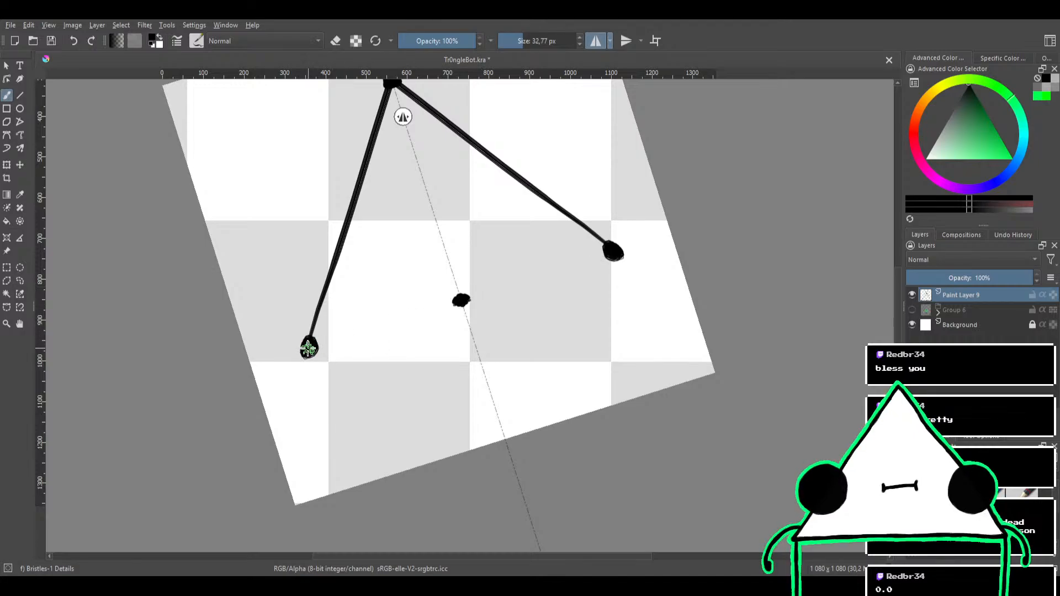
left_click_drag(307, 348, 617, 242)
key("ctrl+z")
left_click_drag(308, 348, 515, 267)
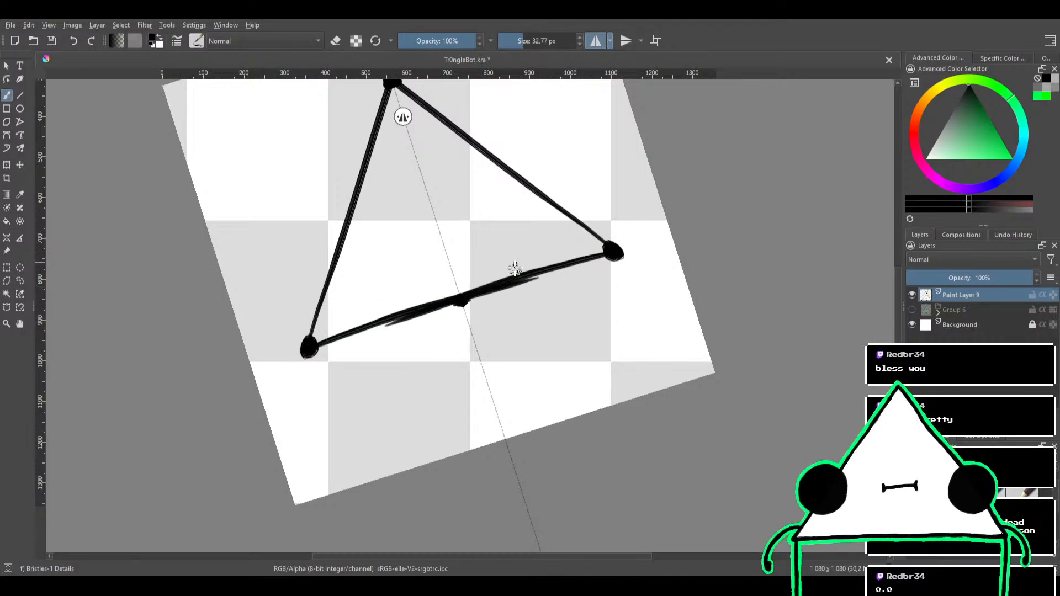
key("ctrl+z")
left_click_drag(309, 347, 612, 250)
key("ctrl+z")
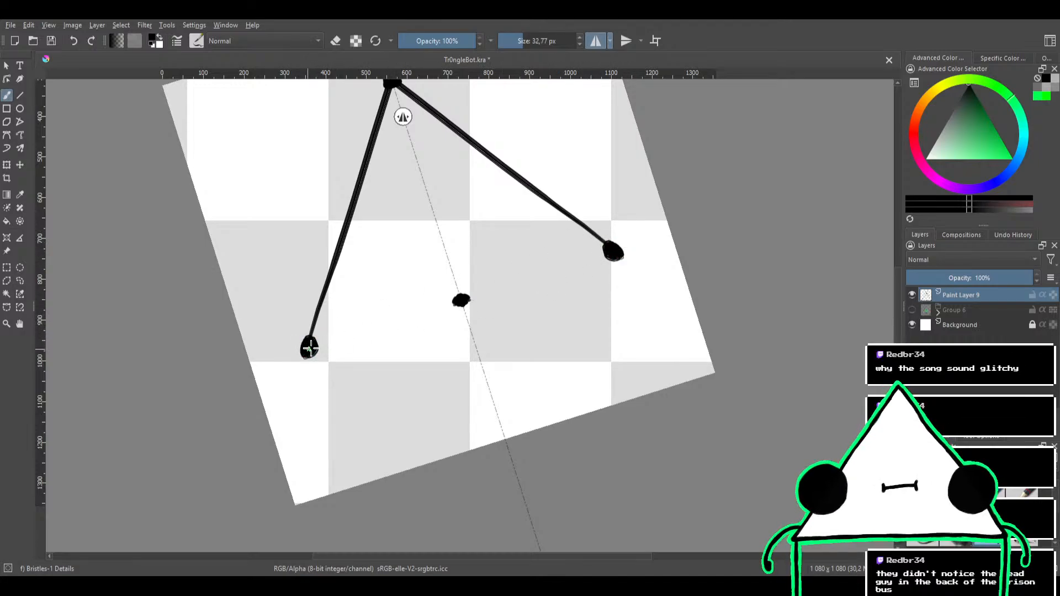
left_click_drag(310, 347, 612, 251)
Redraw the triangle's straight base line through the midpoint dot to both corner dots
mouse_move(521, 223)
left_mouse_down()
mouse_move(514, 285)
mouse_move(559, 179)
mouse_move(540, 220)
left_mouse_up()
left_click_drag(561, 179, 601, 249)
mouse_move(573, 263)
left_mouse_down()
mouse_move(587, 194)
mouse_move(547, 266)
left_mouse_up()
mouse_move(551, 252)
left_mouse_down()
mouse_move(584, 180)
mouse_move(574, 226)
left_mouse_up()
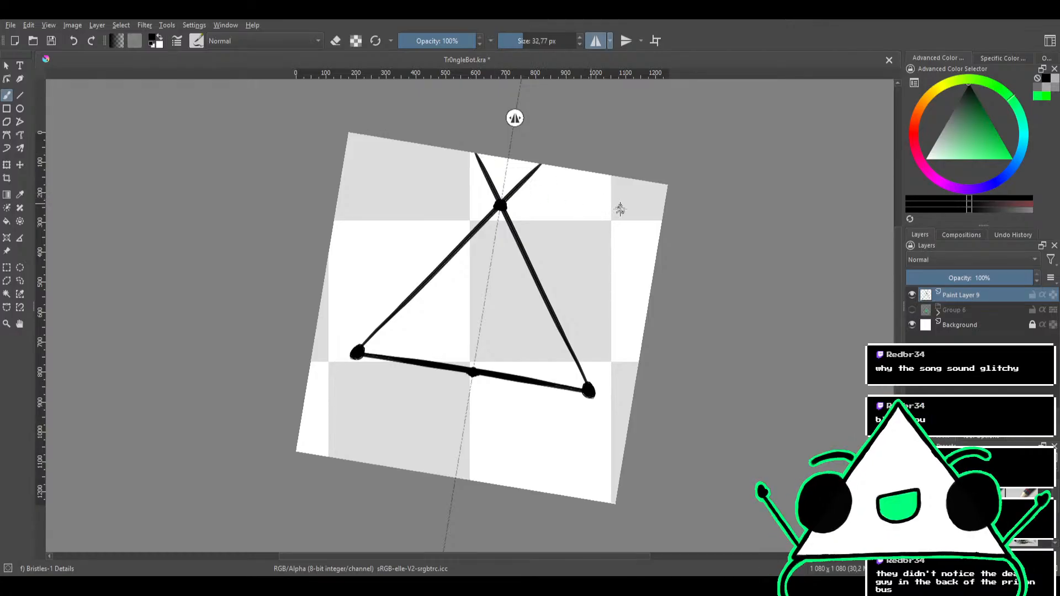
Try trimming the overshooting lines above the apex and the base corner dots with the circle eraser, undoing these trims
key("e")
mouse_move(500, 160)
left_mouse_down()
mouse_move(539, 190)
mouse_move(525, 165)
left_mouse_up()
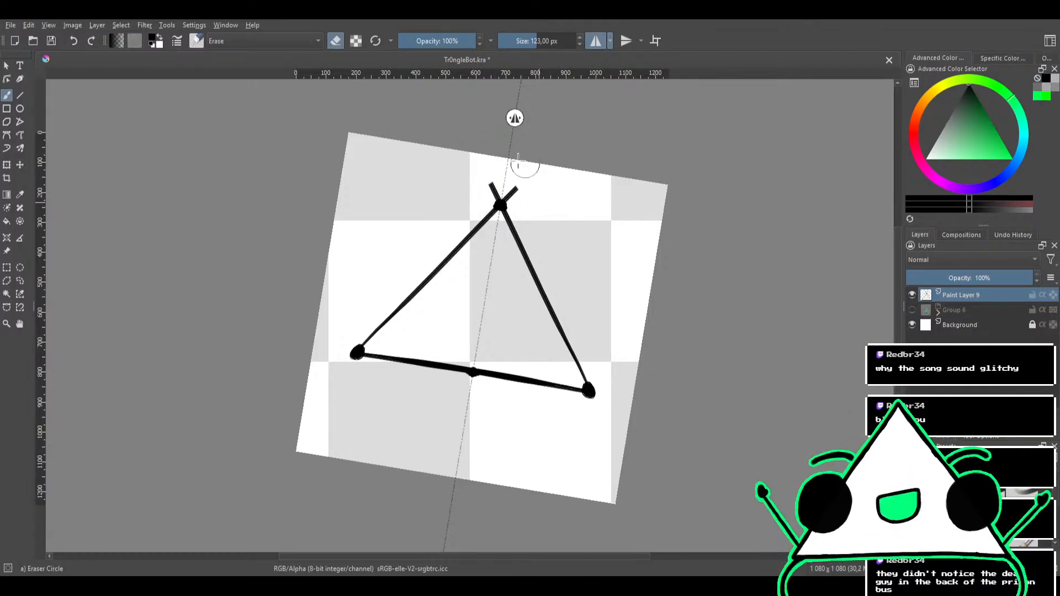
mouse_move(441, 194)
left_mouse_down()
mouse_move(476, 191)
mouse_move(506, 171)
mouse_move(468, 204)
mouse_move(485, 183)
left_mouse_up()
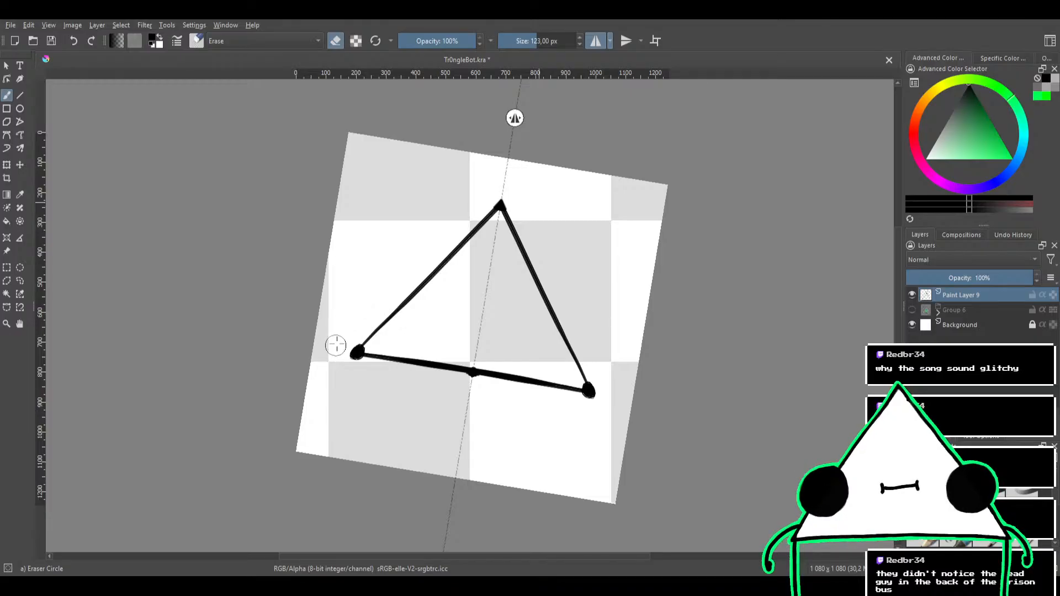
left_click_drag(338, 347, 350, 340)
key("ctrl+z")
key("ctrl+z")
key("ctrl+z")
key("ctrl+z")
key("ctrl+z")
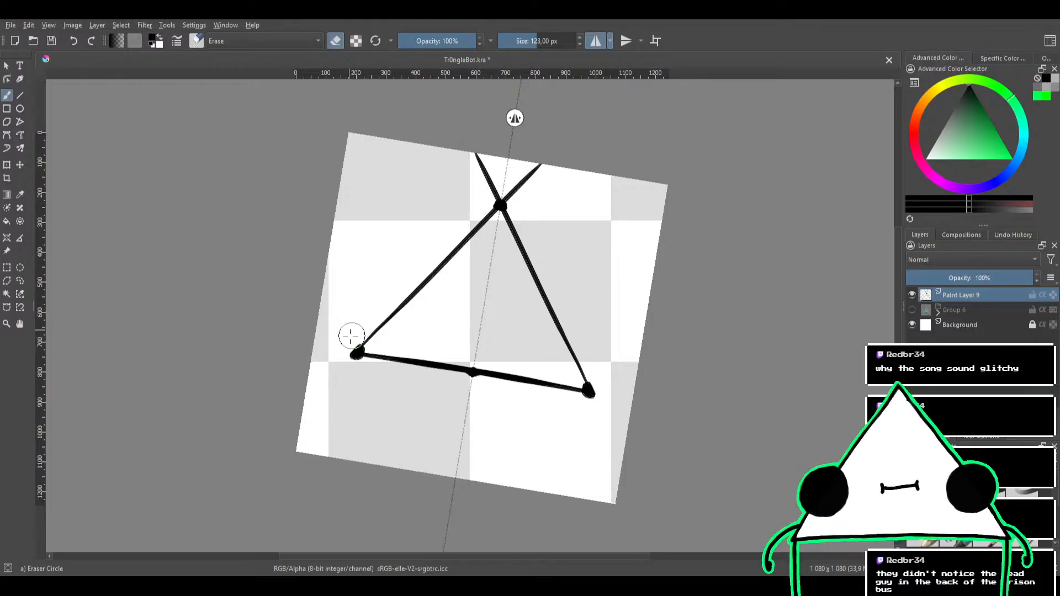
Erase the side-line overshoots above the apex and the outer rims of the base corner dots with a 123 px mirrored eraser
left_click_drag(355, 330, 338, 353)
mouse_move(476, 180)
left_mouse_down()
mouse_move(515, 160)
mouse_move(421, 234)
mouse_move(502, 176)
mouse_move(472, 204)
mouse_move(509, 148)
mouse_move(435, 188)
mouse_move(473, 158)
left_mouse_up()
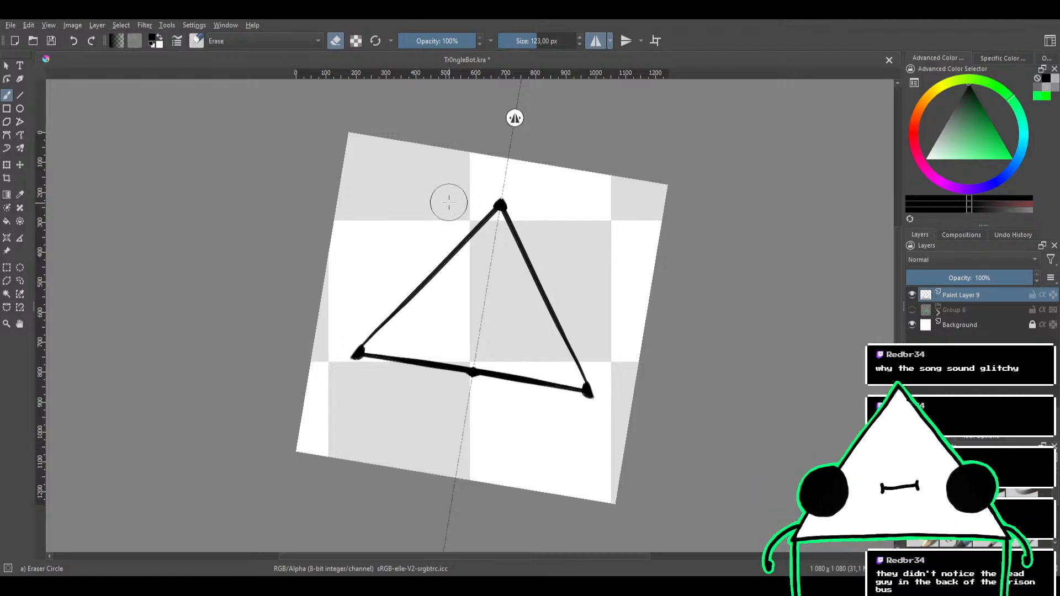
left_click_drag(447, 206, 477, 154)
left_click_drag(421, 234, 463, 189)
left_click_drag(452, 265, 508, 160)
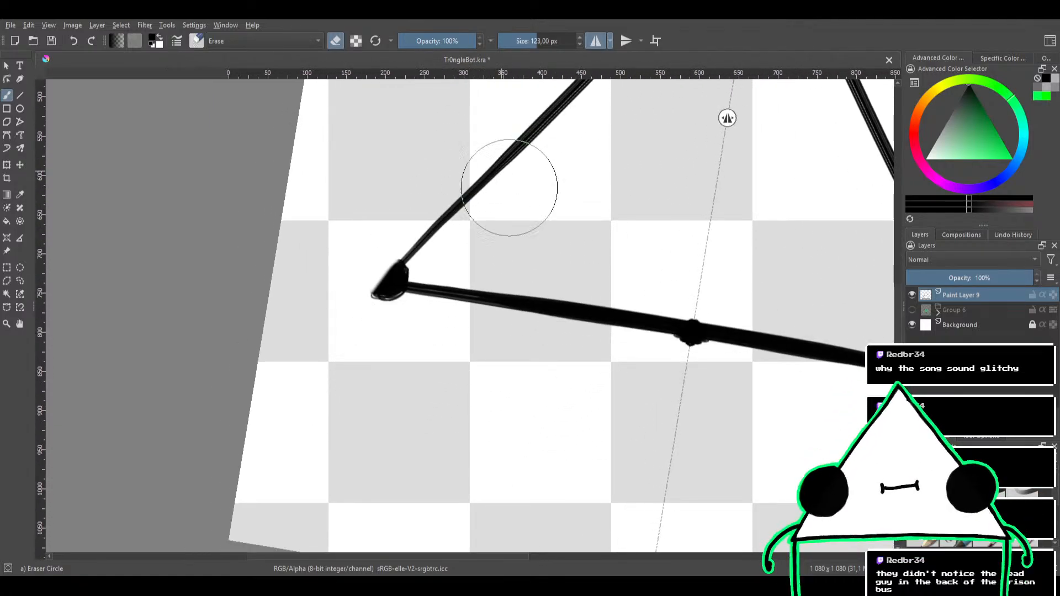
Straighten the base's underside by erasing the bulges of the midpoint dot and corner dots below the line
left_click_drag(552, 216, 491, 206)
mouse_move(419, 414)
left_mouse_down()
mouse_move(378, 433)
mouse_move(495, 363)
mouse_move(351, 403)
mouse_move(438, 348)
mouse_move(338, 392)
mouse_move(420, 356)
mouse_move(374, 378)
left_mouse_up()
left_click_drag(658, 287, 506, 352)
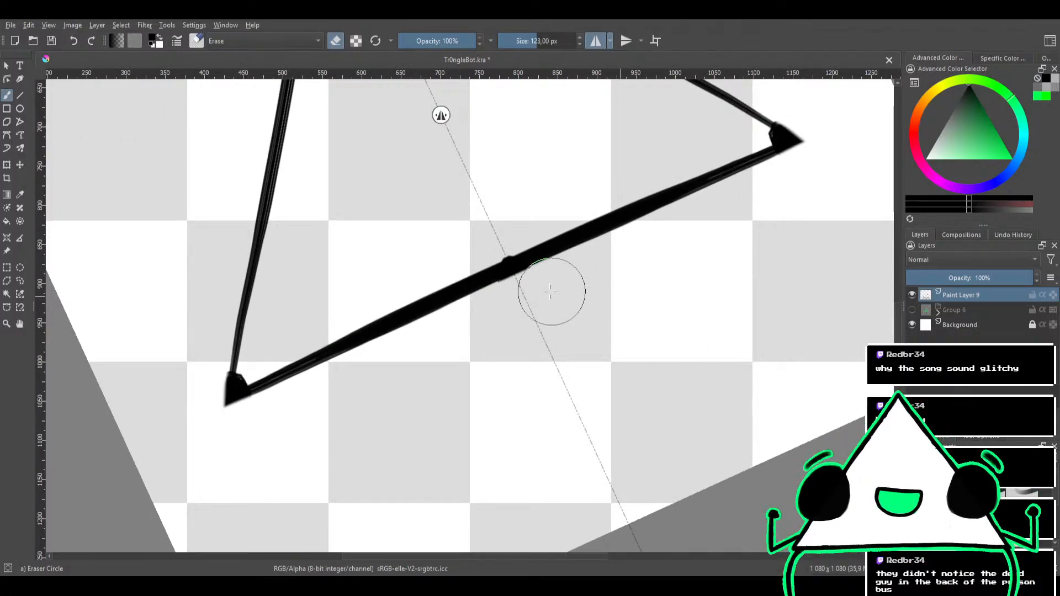
left_click_drag(549, 292, 517, 311)
left_click_drag(700, 239, 577, 305)
mouse_move(669, 255)
left_mouse_down()
mouse_move(607, 254)
mouse_move(640, 245)
mouse_move(607, 284)
mouse_move(675, 209)
left_mouse_up()
Erase the inner parts of the base corner dots with a 14.19 px eraser, undoing the unwanted strokes
left_click_drag(627, 254, 577, 200)
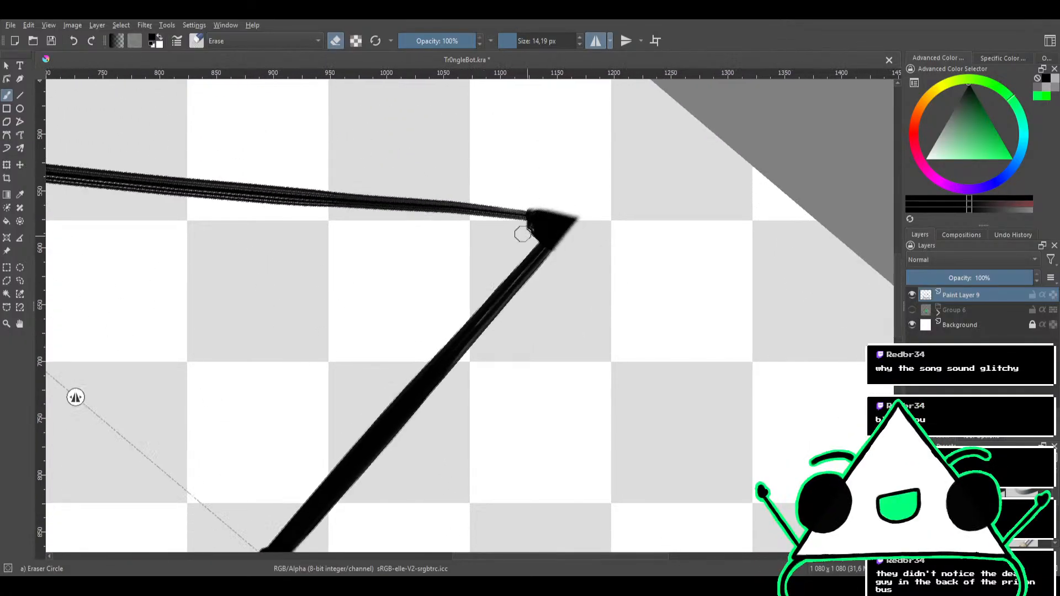
mouse_move(528, 234)
left_mouse_down()
mouse_move(539, 229)
mouse_move(520, 231)
mouse_move(551, 206)
left_mouse_up()
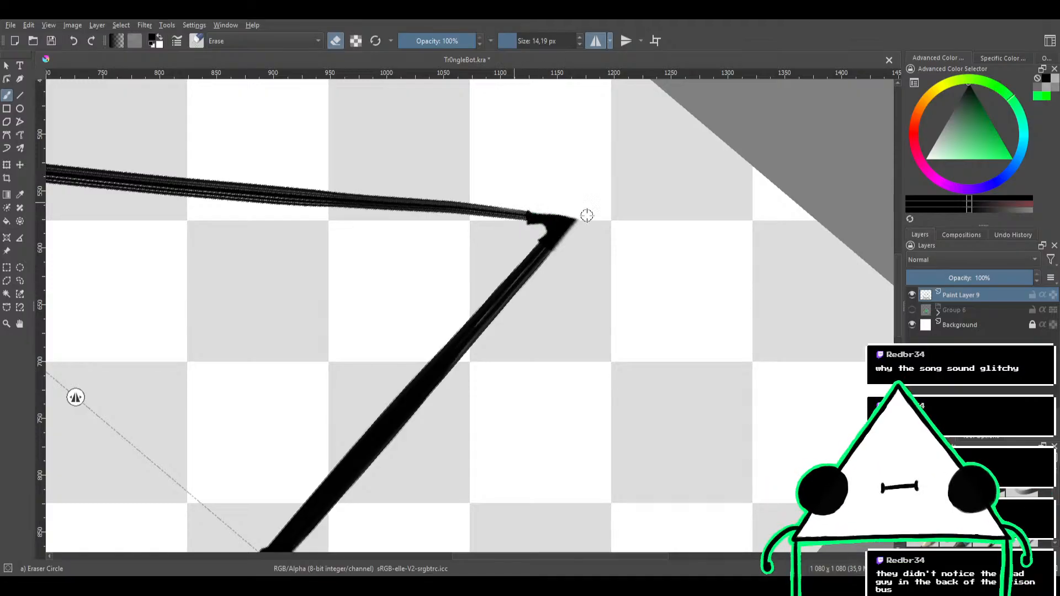
scroll(583, 203, "down", 5)
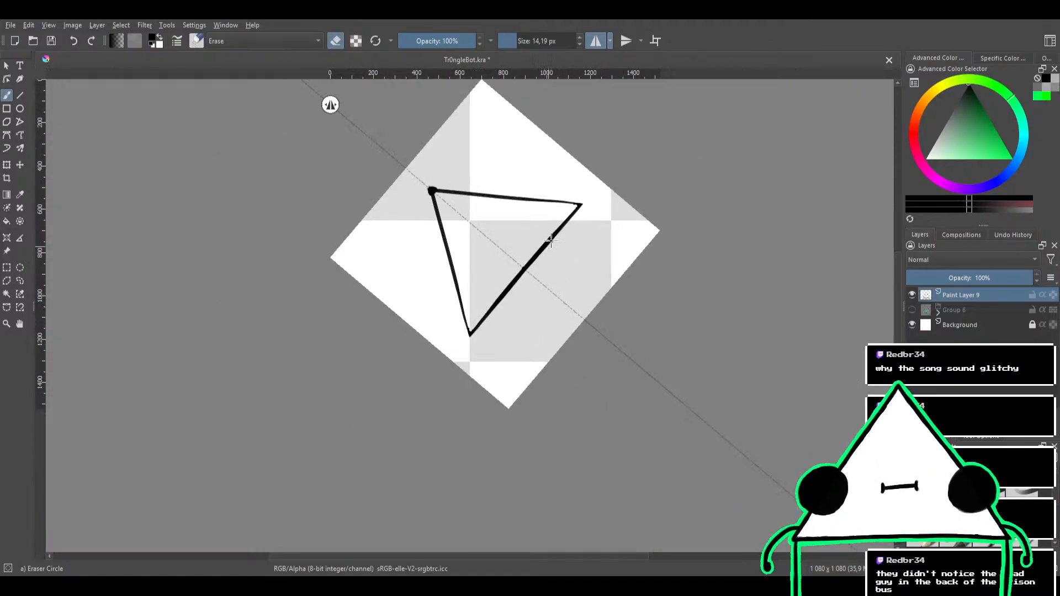
mouse_move(560, 234)
left_mouse_down()
mouse_move(603, 169)
mouse_move(549, 258)
mouse_move(599, 194)
left_mouse_up()
key("ctrl+z")
key("ctrl+z")
Trim the outer edges of the base corners flush with the side and base lines using an 8.30 px eraser
left_click_drag(544, 264, 543, 205)
mouse_move(467, 264)
left_mouse_down()
mouse_move(476, 246)
mouse_move(443, 269)
mouse_move(492, 237)
mouse_move(468, 257)
mouse_move(476, 249)
mouse_move(464, 248)
left_mouse_up()
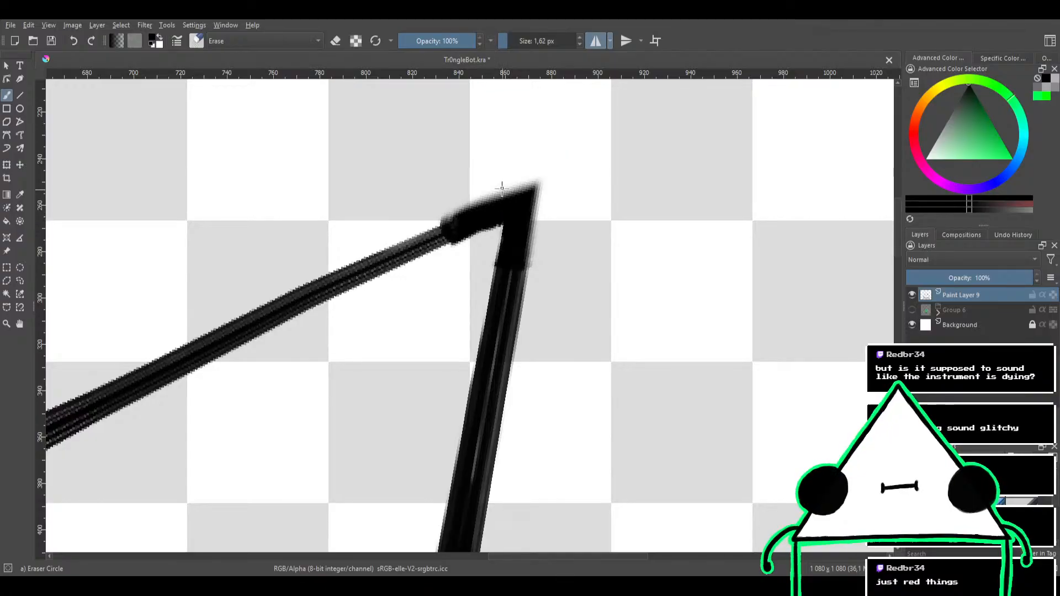
mouse_move(474, 182)
left_mouse_down("shift")
mouse_move(488, 181)
mouse_move(443, 215)
mouse_move(532, 173)
left_mouse_up("shift")
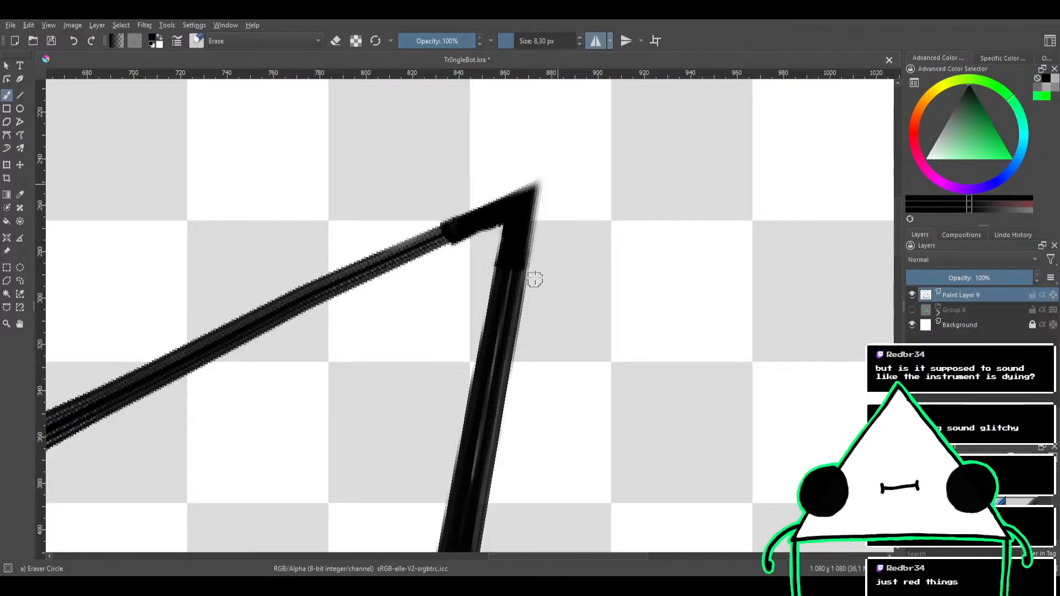
left_click_drag(560, 193, 565, 229, "ctrl")
mouse_move(580, 174)
left_mouse_down("shift")
mouse_move(596, 188)
mouse_move(612, 284)
left_mouse_up("shift")
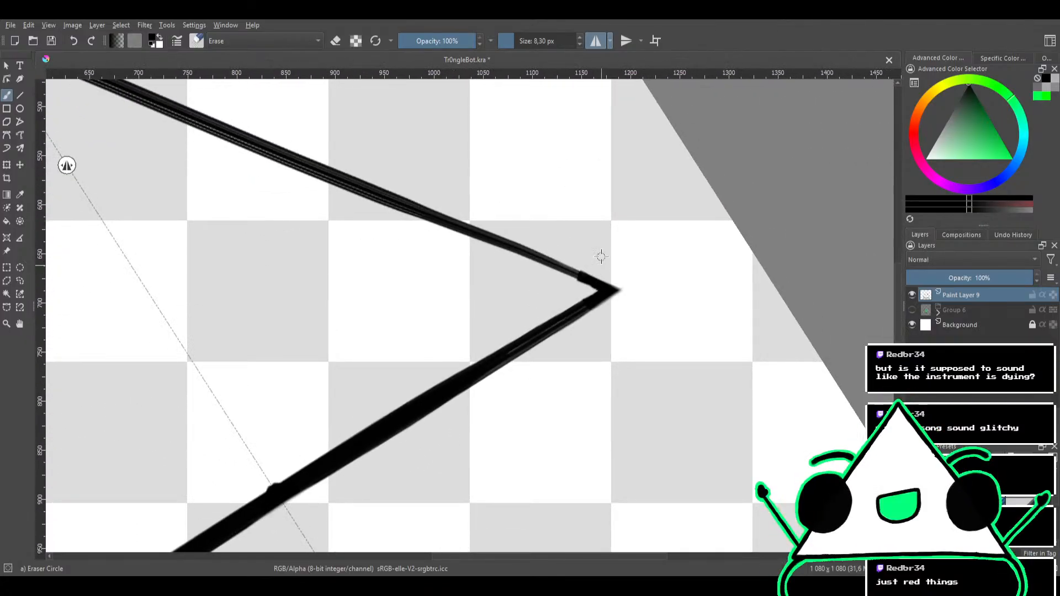
left_click_drag(591, 245, 622, 155)
left_click_drag(569, 226, 558, 309, "ctrl")
left_click_drag(519, 255, 596, 199)
left_click_drag(523, 244, 546, 111, "ctrl")
left_click_drag(567, 176, 489, 237)
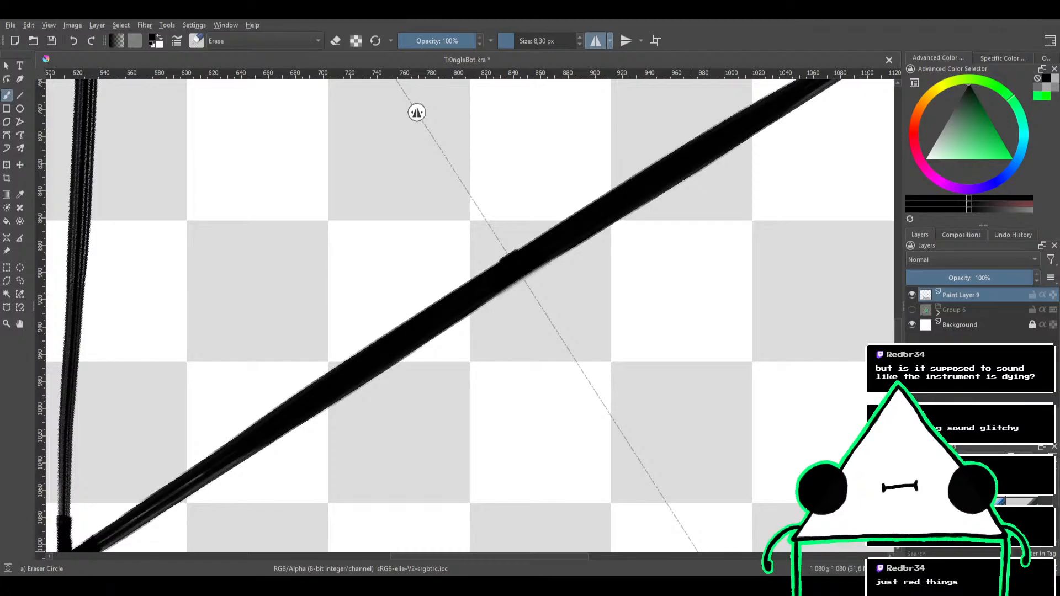
Trim the apex dot into a sharp mirrored point and clear its inner underside with the 8.30 px eraser
scroll(594, 217, "down", 5)
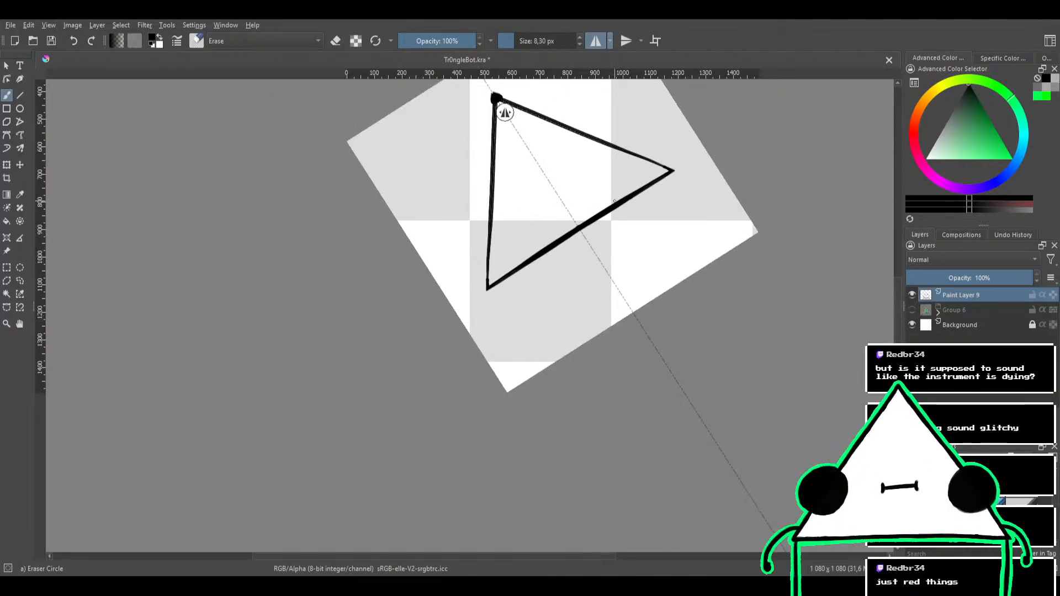
left_click_drag(614, 201, 638, 300)
left_click_drag(627, 264, 600, 300)
scroll(594, 228, "up", 2)
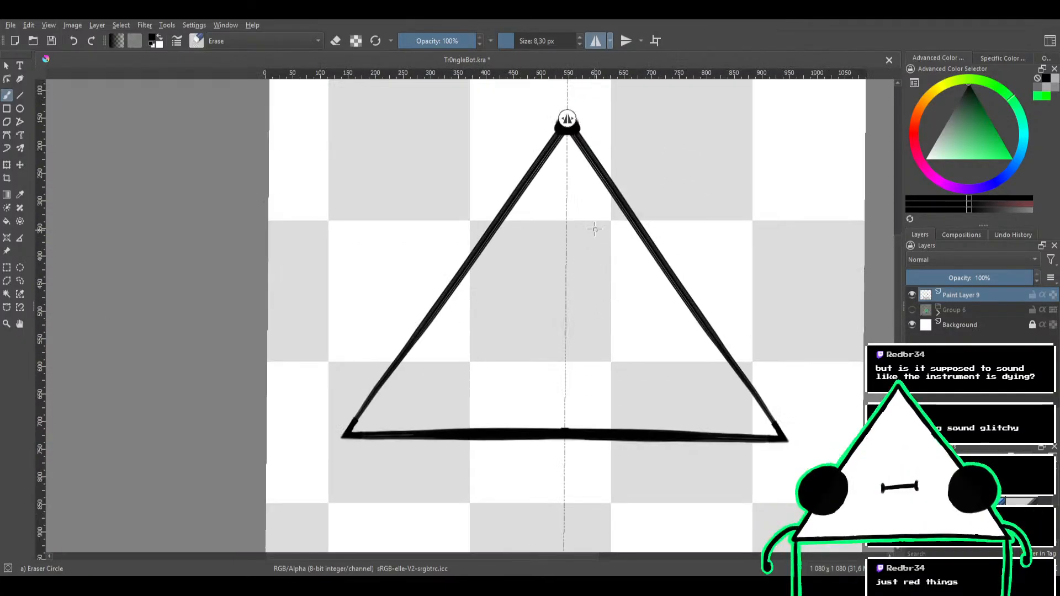
scroll(571, 232, "up", 4)
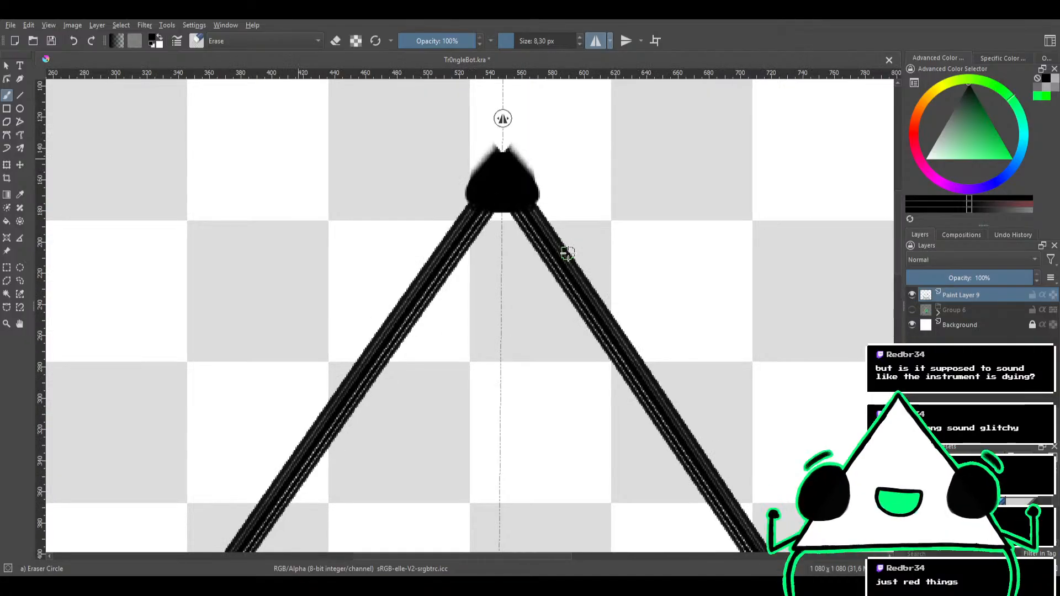
mouse_move(499, 142)
left_mouse_down()
mouse_move(457, 205)
mouse_move(491, 151)
mouse_move(448, 201)
mouse_move(502, 139)
mouse_move(455, 205)
mouse_move(496, 238)
mouse_move(500, 204)
left_mouse_up()
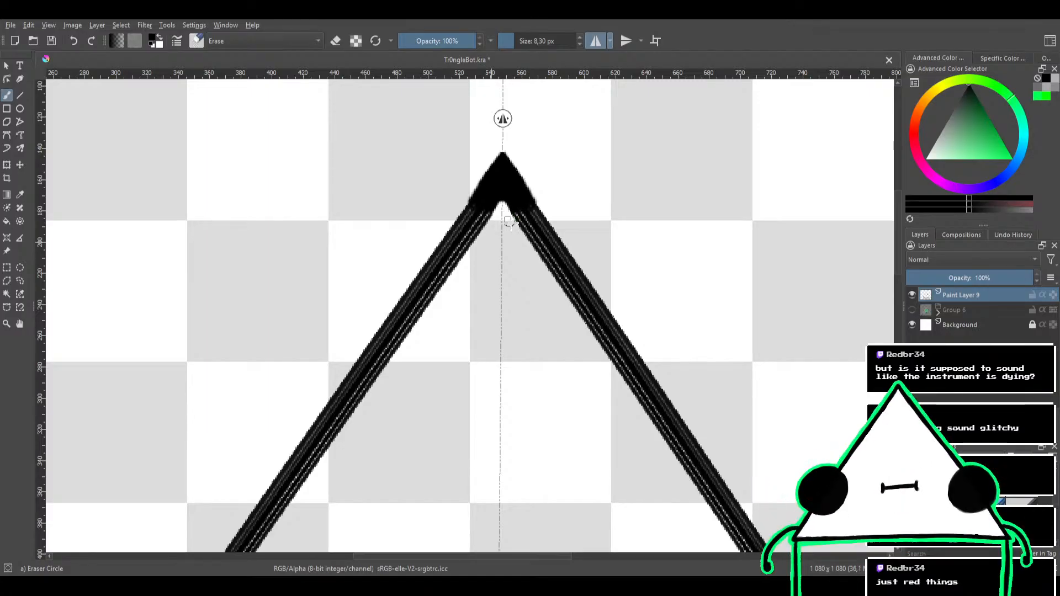
scroll(513, 243, "down", 6)
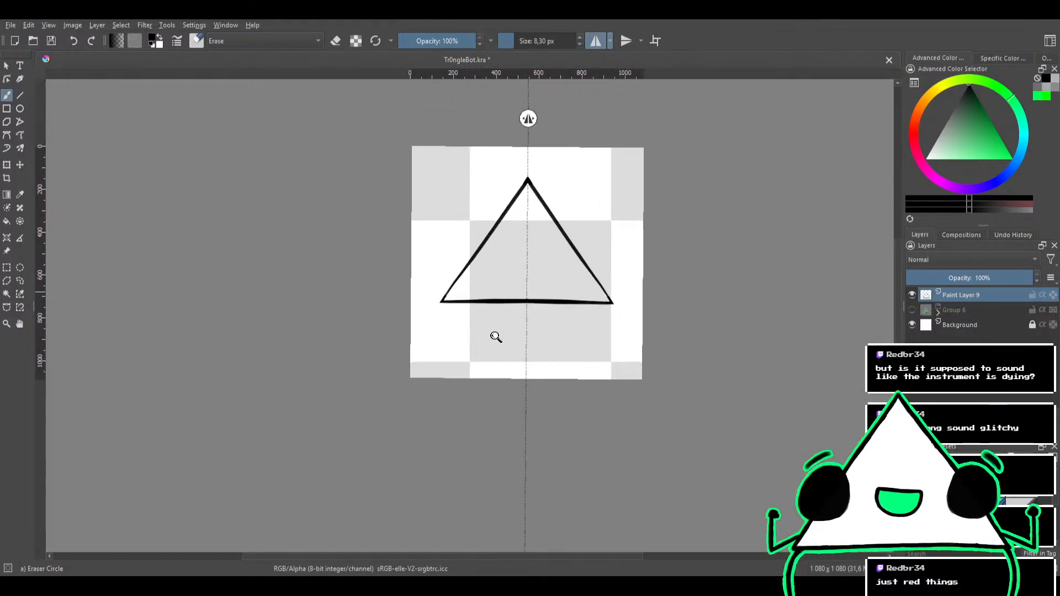
Thicken the thin lower ends of the mirrored side lines with the black Bristles-1 Details brush at 24.62 px
scroll(499, 320, "up", 3)
scroll(506, 280, "down", 1)
scroll(501, 224, "up", 4)
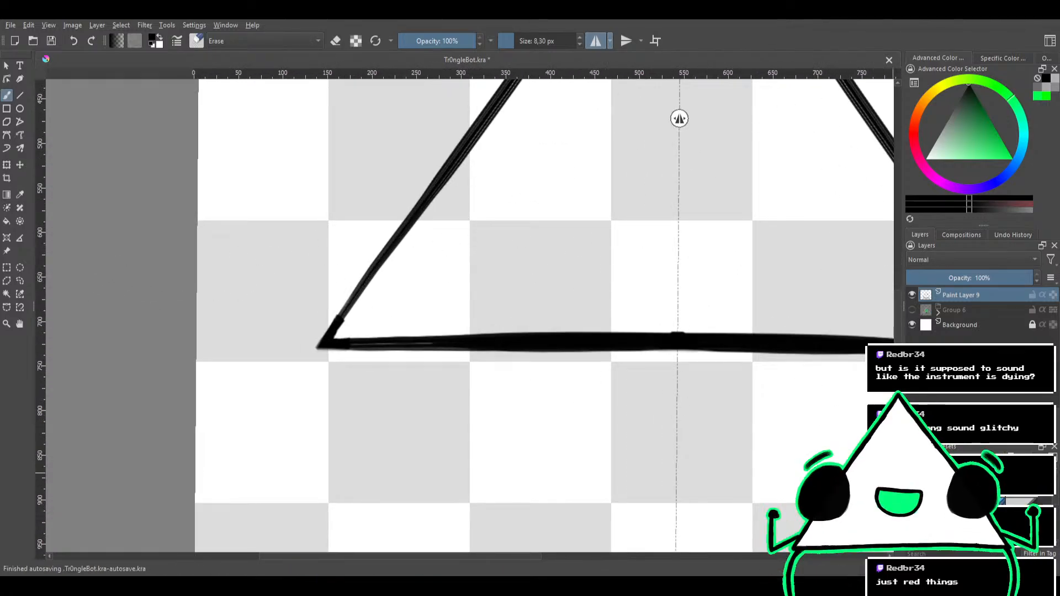
key("slash")
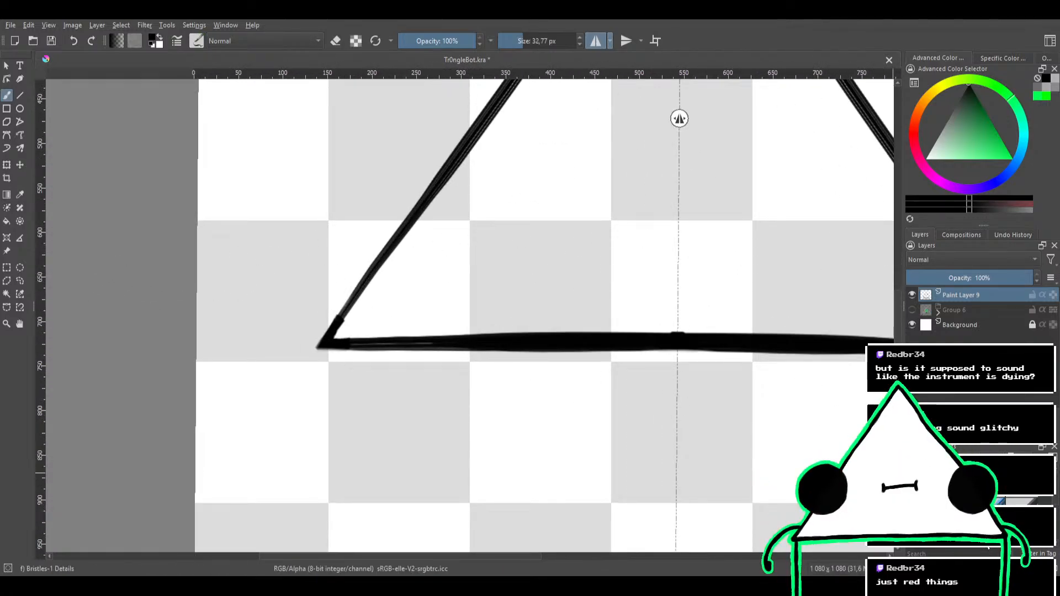
left_click_drag(346, 319, 379, 266)
left_click_drag(330, 335, 415, 212)
mouse_move(469, 172)
left_mouse_down()
mouse_move(454, 207)
mouse_move(462, 179)
mouse_move(421, 250)
left_mouse_up()
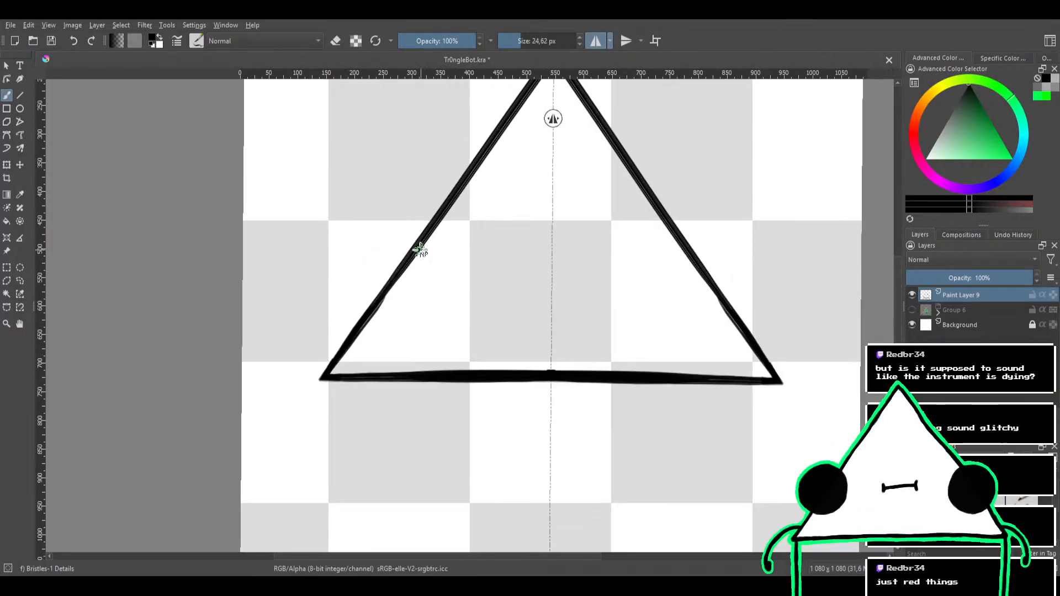
Extend the thickened side lines from the base corners up toward mid-height, undoing the uneven stroke
left_click_drag(327, 374, 379, 287)
left_click_drag(347, 344, 441, 213)
key("ctrl+z")
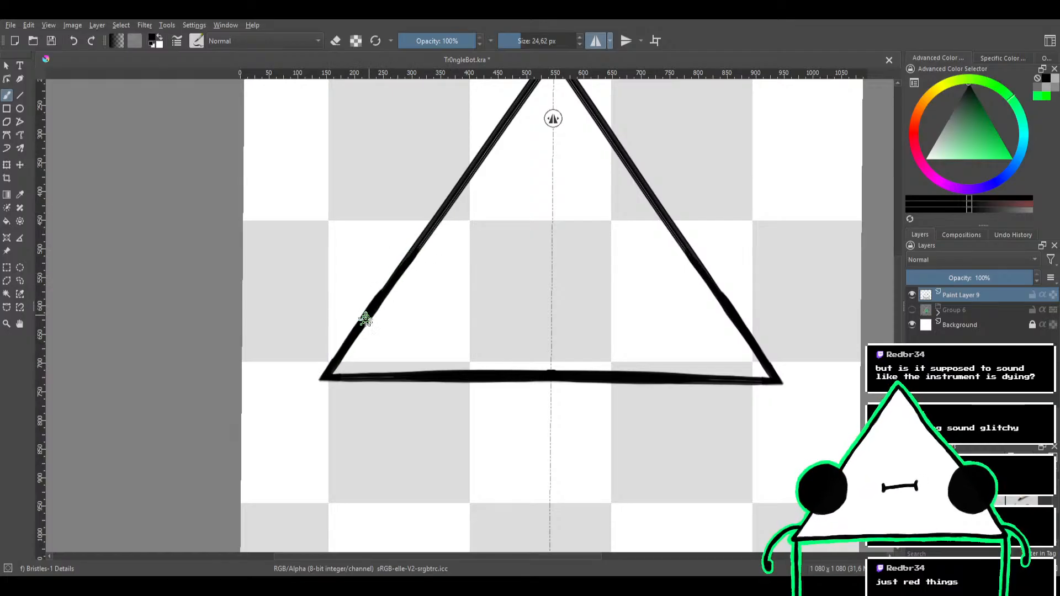
mouse_move(365, 319)
left_mouse_down()
mouse_move(427, 227)
mouse_move(399, 333)
left_mouse_up()
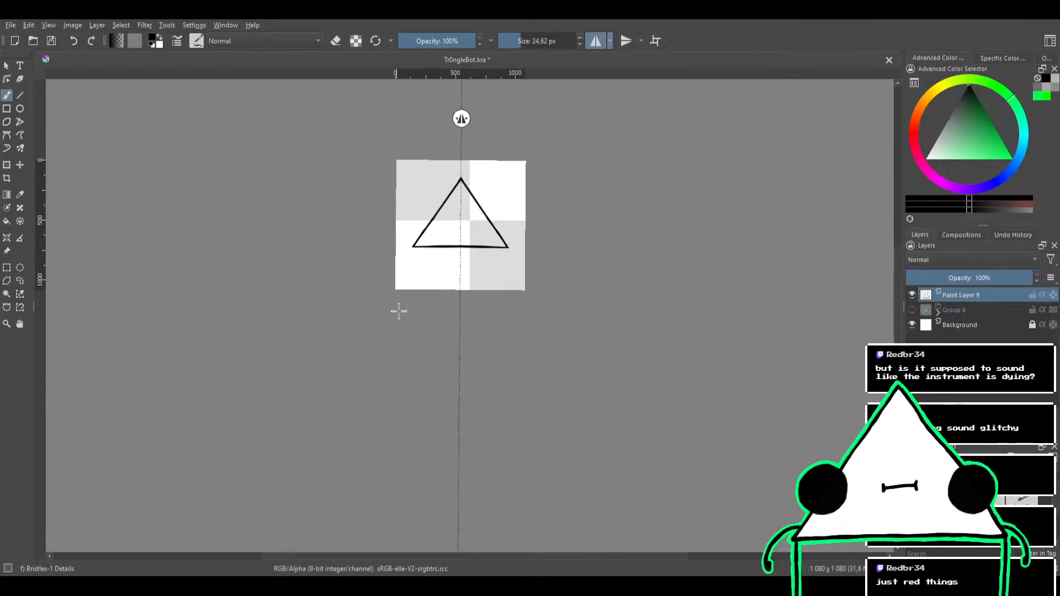
left_click_drag(428, 234, 544, 207)
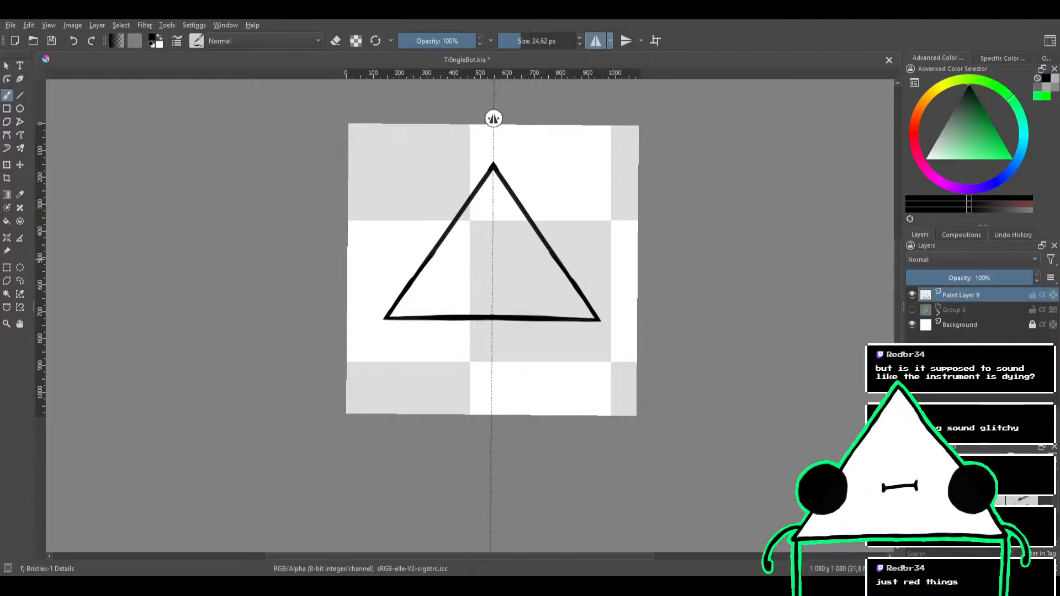
Add a new paint layer above the triangle outline layer
key("Insert")
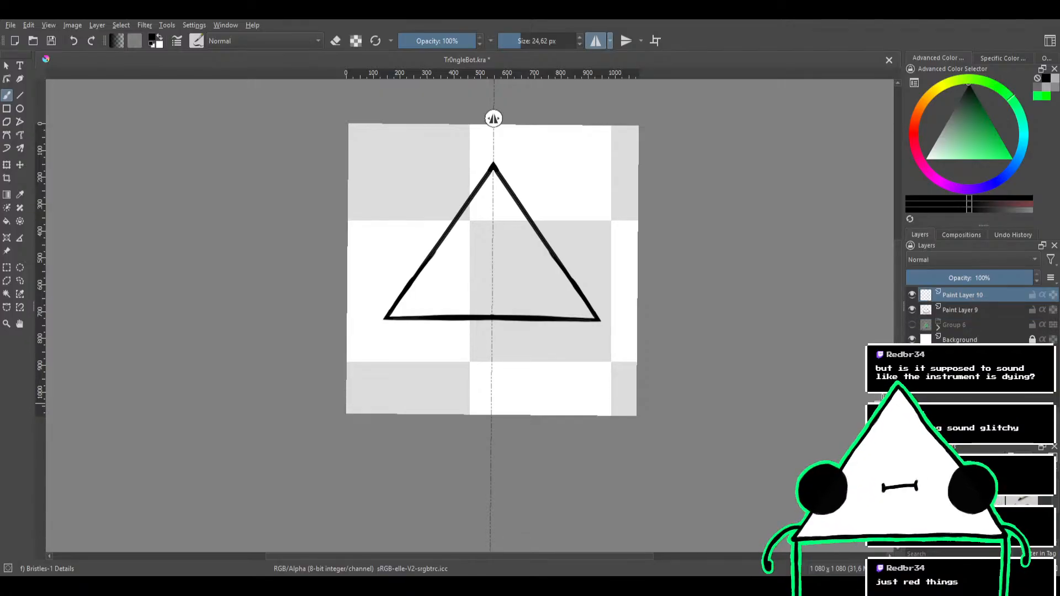
left_click_drag(590, 271, 576, 343)
left_click_drag(576, 342, 571, 268)
left_click_drag(495, 322, 525, 293)
left_click_drag(455, 265, 488, 231)
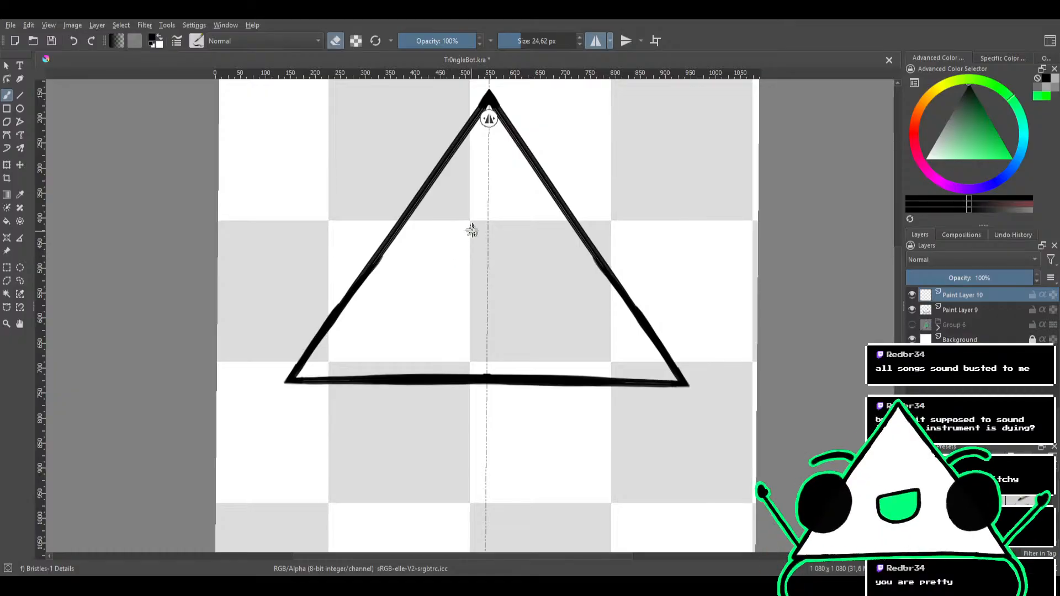
Try mirrored rounded outlines inside the triangle from the mirror axis downward, undoing each attempt
mouse_move(484, 215)
left_mouse_down()
mouse_move(441, 266)
mouse_move(462, 316)
mouse_move(503, 280)
mouse_move(477, 217)
mouse_move(424, 276)
mouse_move(462, 324)
mouse_move(515, 300)
left_mouse_up()
key("ctrl+z")
key("ctrl+z")
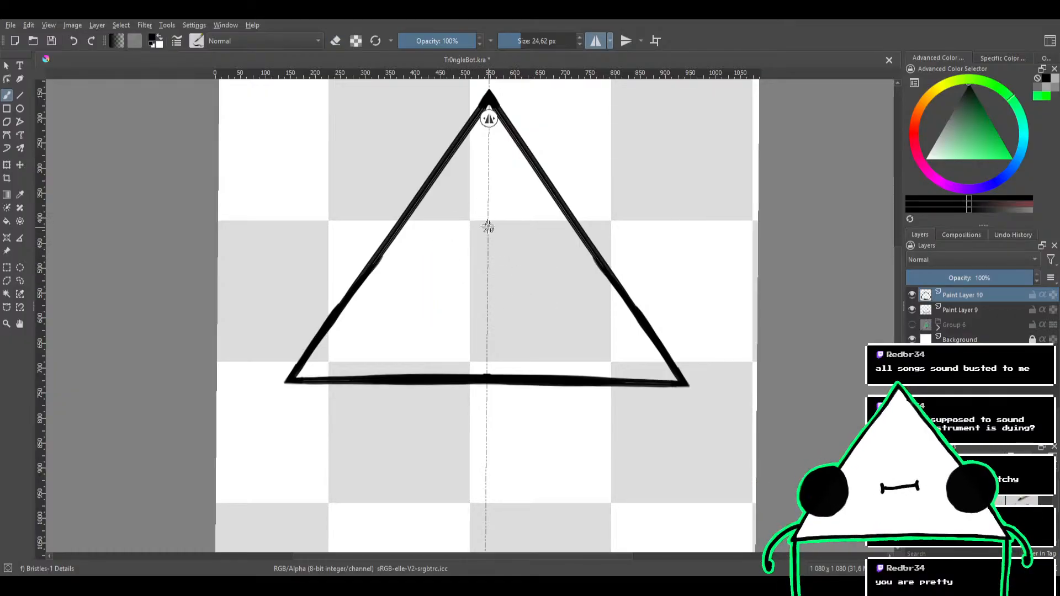
mouse_move(489, 212)
left_mouse_down()
mouse_move(431, 251)
mouse_move(415, 299)
mouse_move(439, 331)
mouse_move(486, 337)
left_mouse_up()
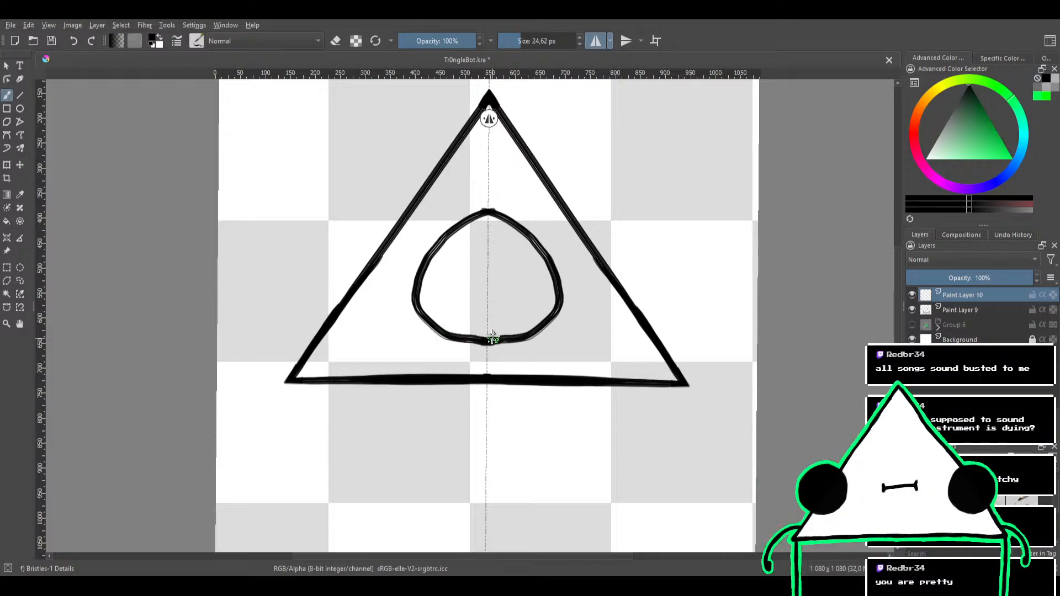
key("ctrl+z")
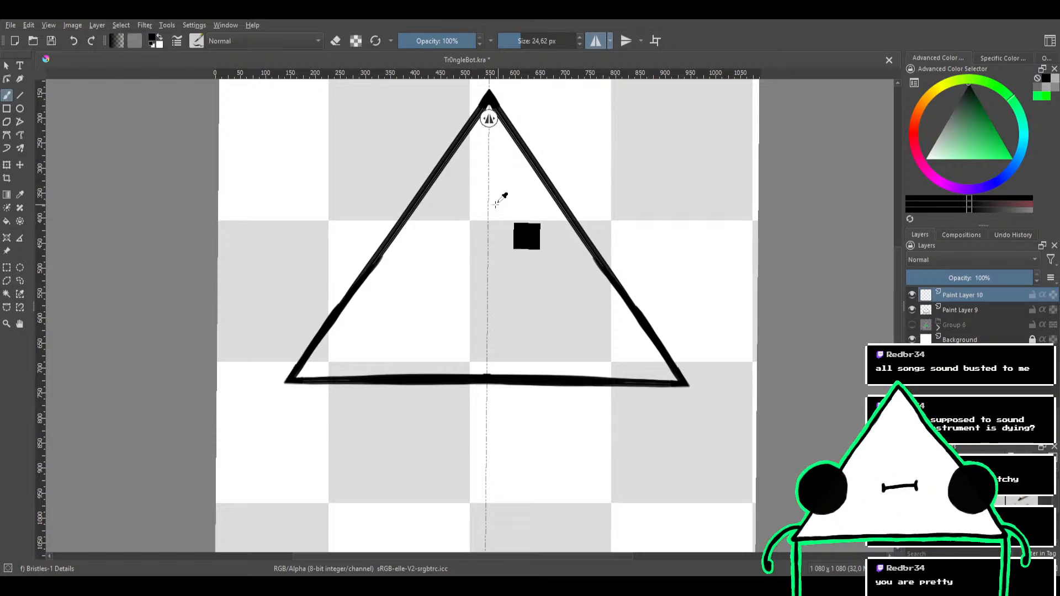
scroll(486, 230, "down", 3)
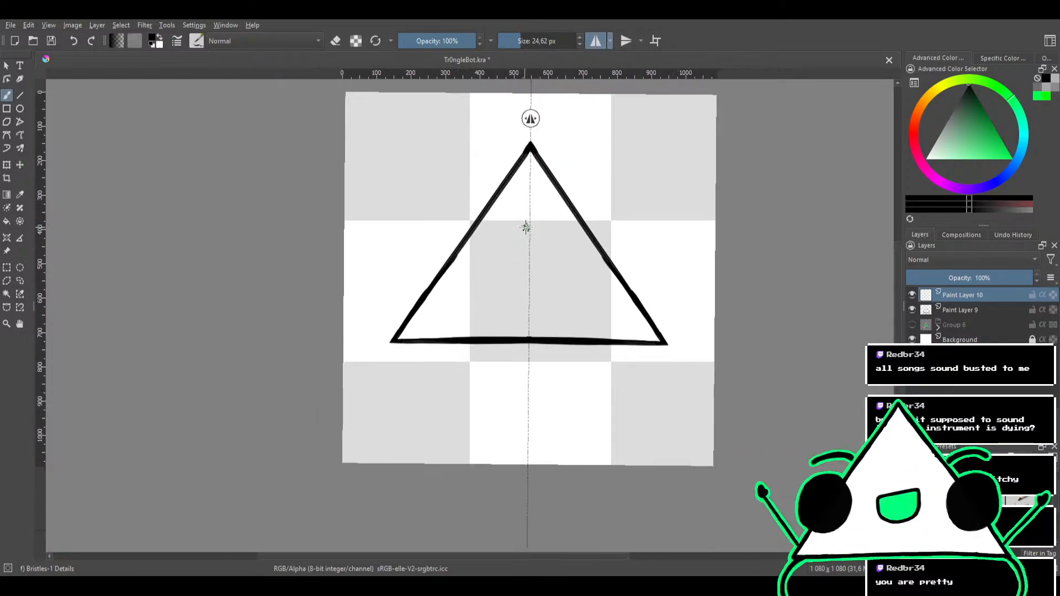
mouse_move(527, 223)
left_mouse_down()
mouse_move(496, 246)
mouse_move(496, 316)
mouse_move(539, 293)
mouse_move(551, 256)
mouse_move(515, 230)
mouse_move(468, 290)
mouse_move(531, 290)
left_mouse_up()
key("ctrl+z")
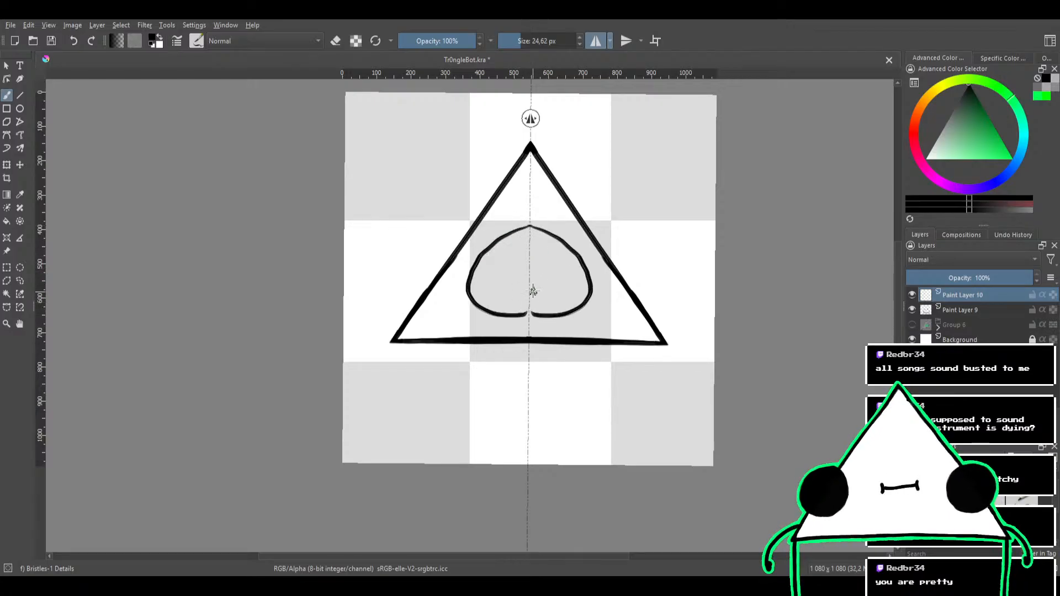
key("ctrl+z")
Draw a mirrored circle inside the triangle with the 24.62 px brush and erase the excess along its top
mouse_move(532, 226)
left_mouse_down()
mouse_move(570, 242)
mouse_move(583, 293)
mouse_move(564, 313)
mouse_move(525, 317)
left_mouse_up()
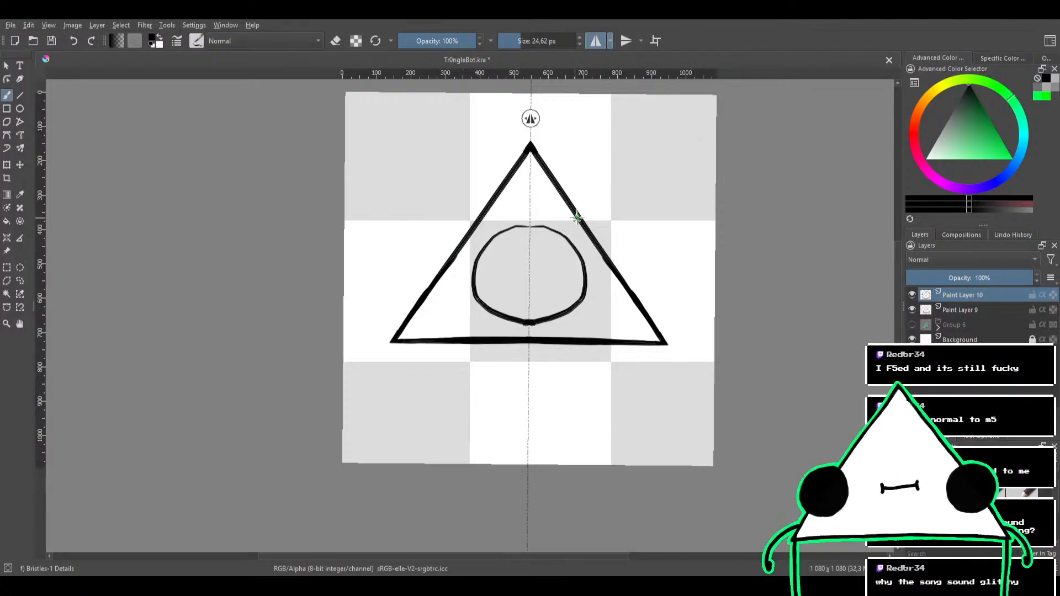
mouse_move(575, 227)
left_mouse_down()
mouse_move(569, 252)
mouse_move(573, 222)
left_mouse_up()
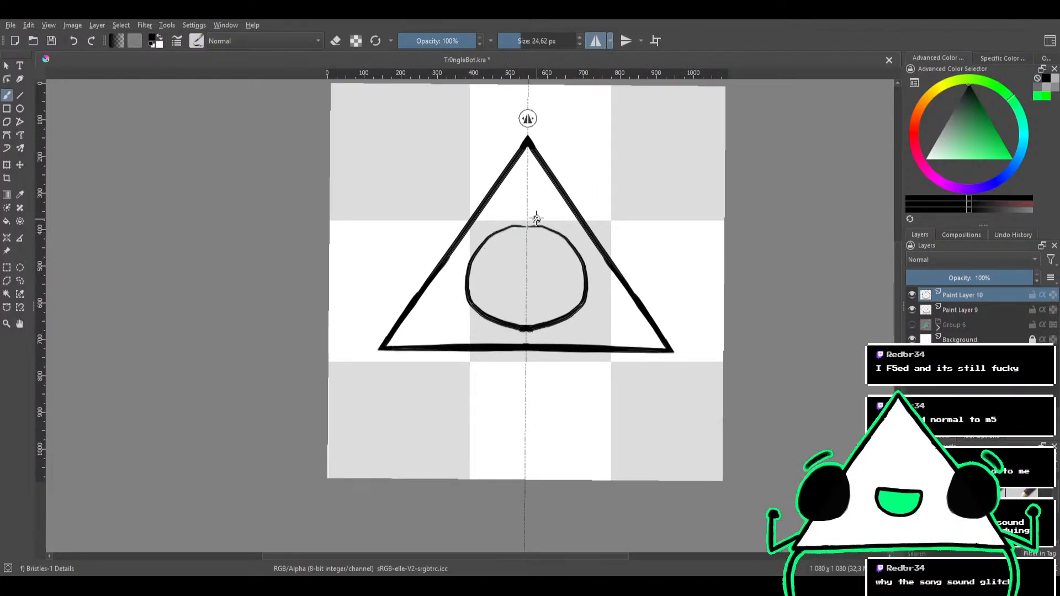
key("e")
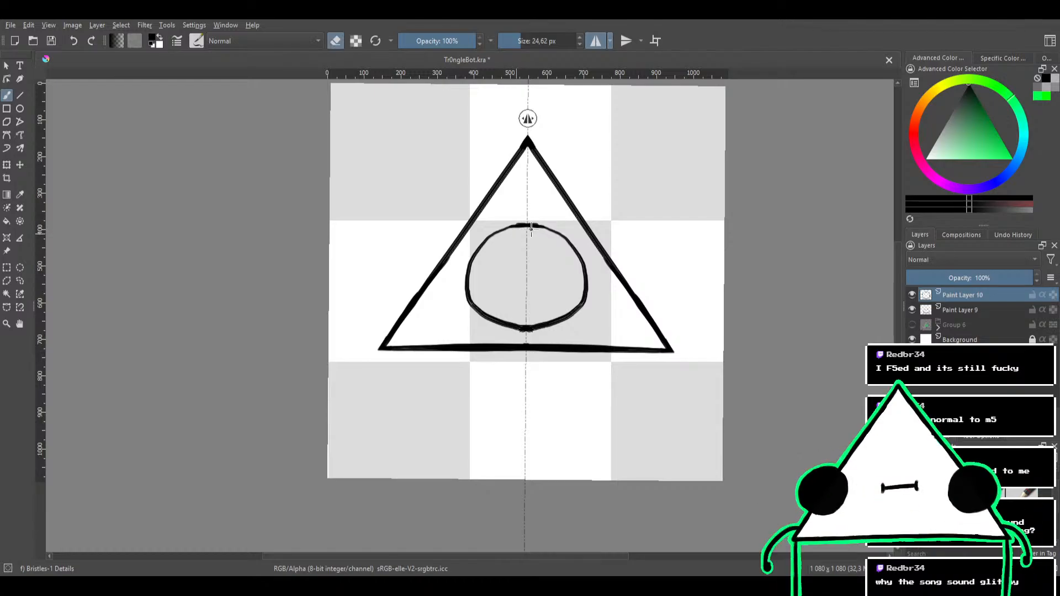
mouse_move(531, 229)
left_mouse_down()
mouse_move(516, 230)
mouse_move(499, 309)
mouse_move(528, 227)
left_mouse_up()
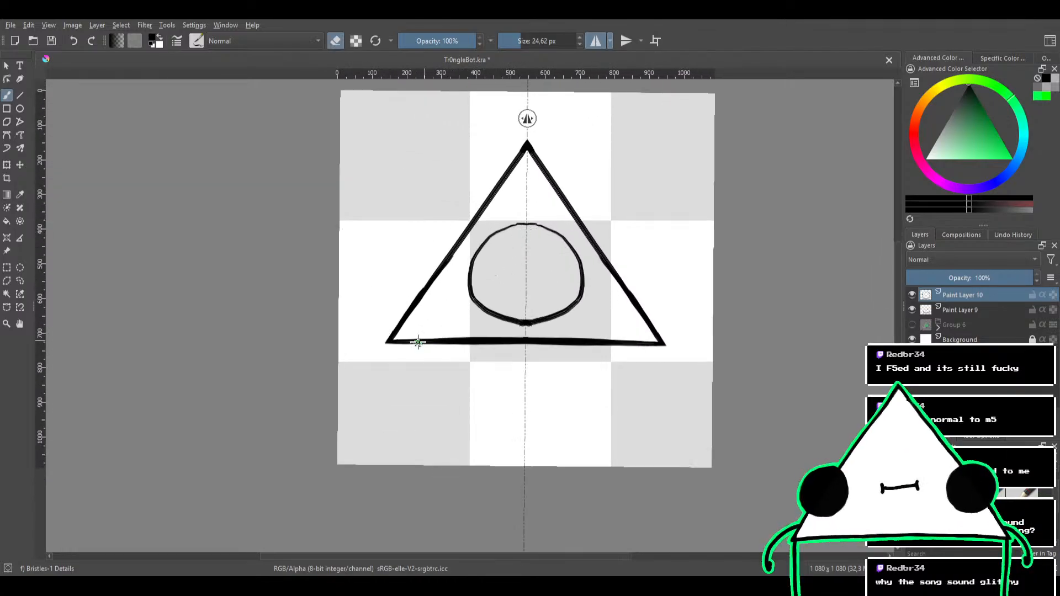
Add a new paint layer and draw mirrored straight legs with round knee joints down from the triangle's base corners
key("Insert")
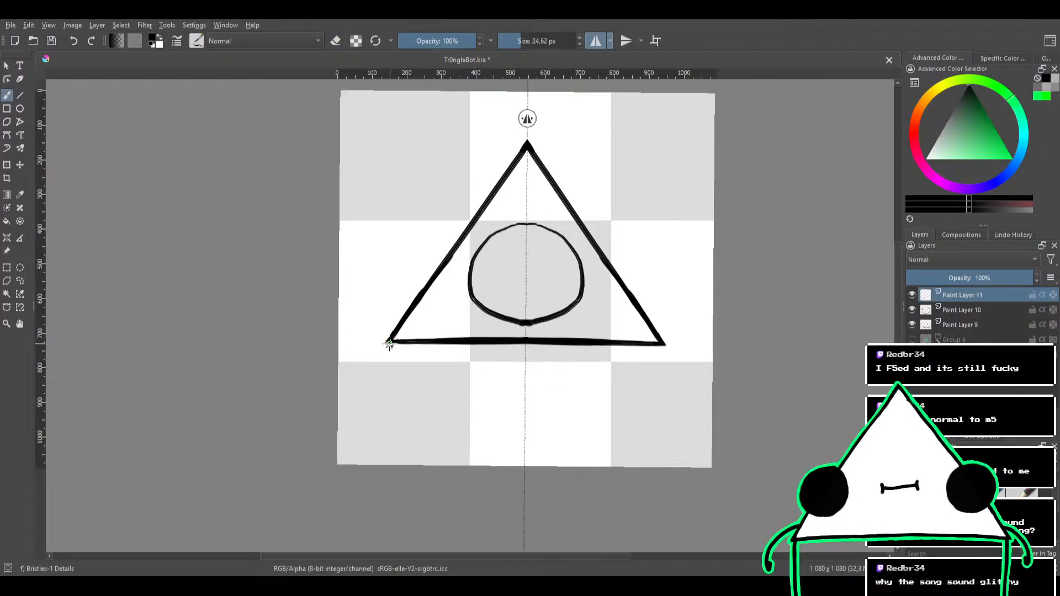
left_click_drag(389, 342, 386, 381)
left_click_drag(386, 343, 386, 463)
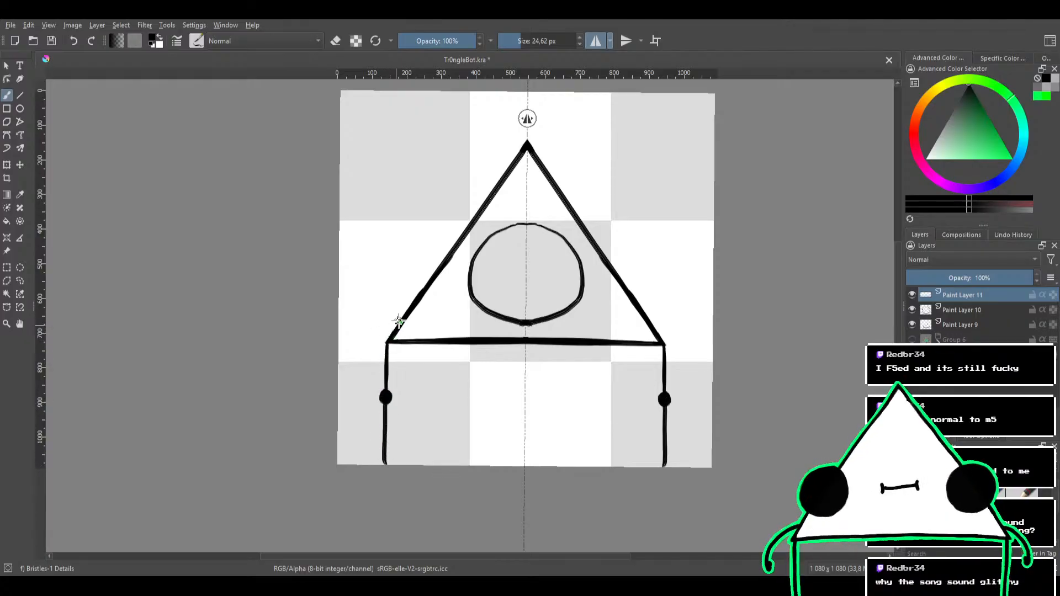
Draw mirrored bent arms from the triangle's sides with round elbow joints and solid blocky hands, undoing the uneven strokes
mouse_move(422, 288)
left_mouse_down()
mouse_move(379, 298)
mouse_move(360, 317)
mouse_move(361, 407)
left_mouse_up()
key("ctrl+z")
key("ctrl+z")
left_click_drag(363, 319, 360, 384)
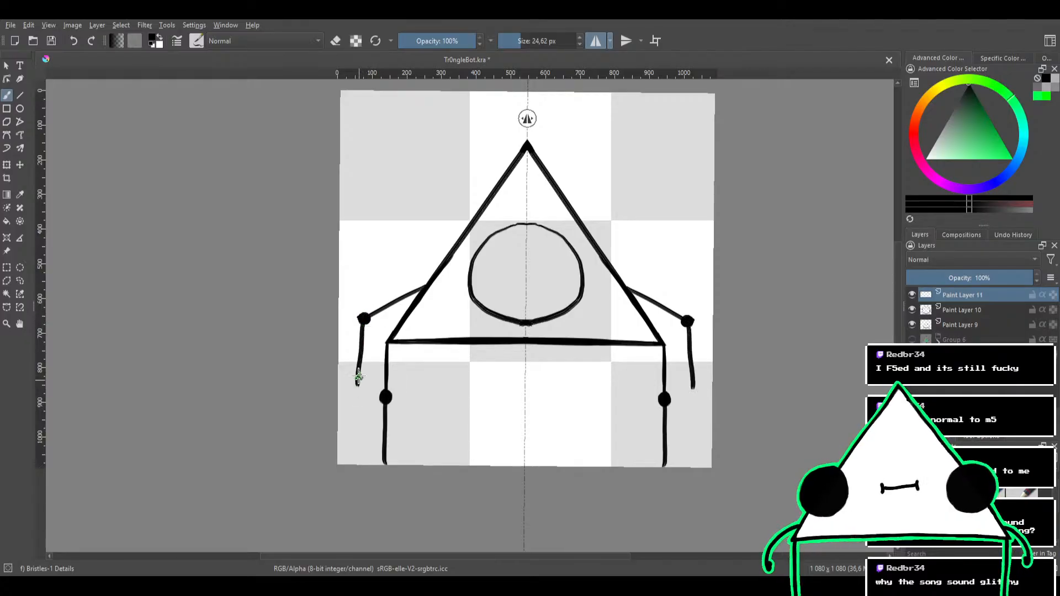
key("ctrl+z")
left_click_drag(362, 317, 361, 379)
key("ctrl+z")
mouse_move(353, 378)
left_mouse_down()
mouse_move(352, 395)
mouse_move(367, 389)
mouse_move(360, 382)
mouse_move(380, 389)
mouse_move(373, 383)
left_mouse_up()
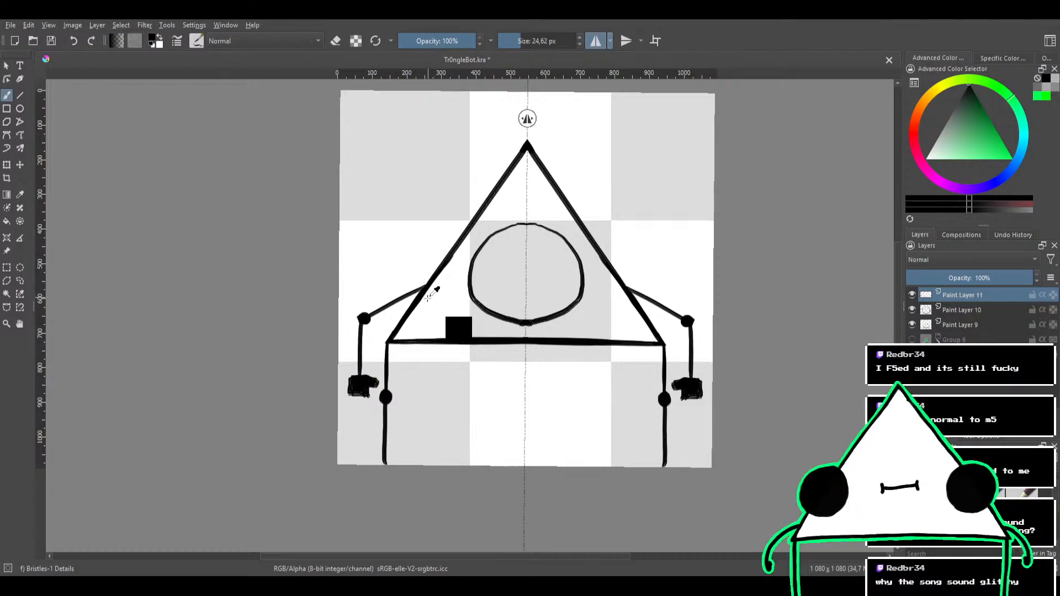
On a new paint layer with mirroring off, draw a thin vertical line from the triangle's apex to the circle
mouse_move(429, 305)
left_mouse_down()
mouse_move(430, 371)
mouse_move(428, 320)
left_mouse_up()
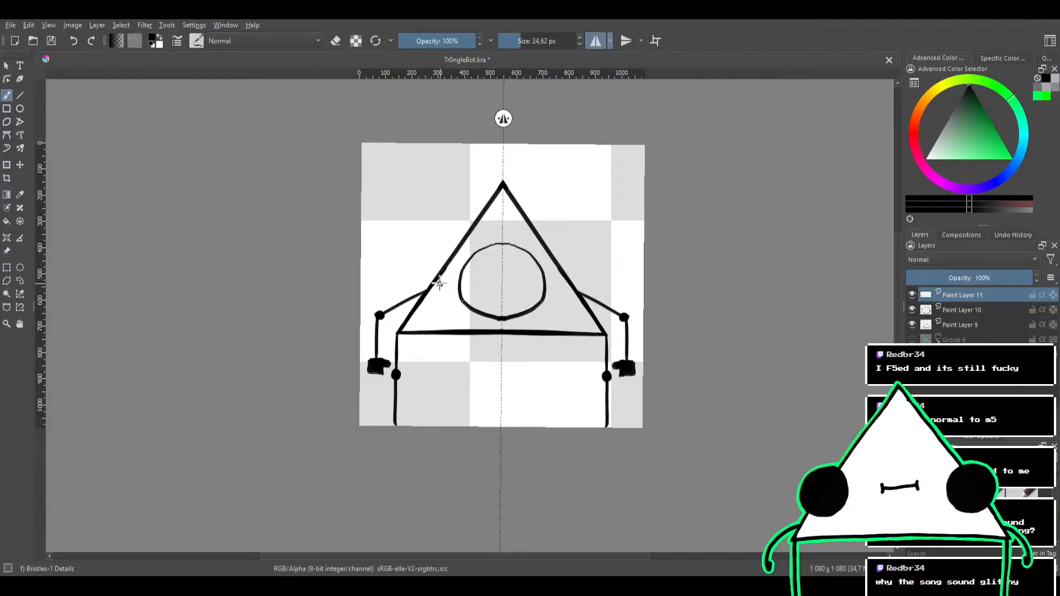
left_click_drag(541, 266, 535, 306)
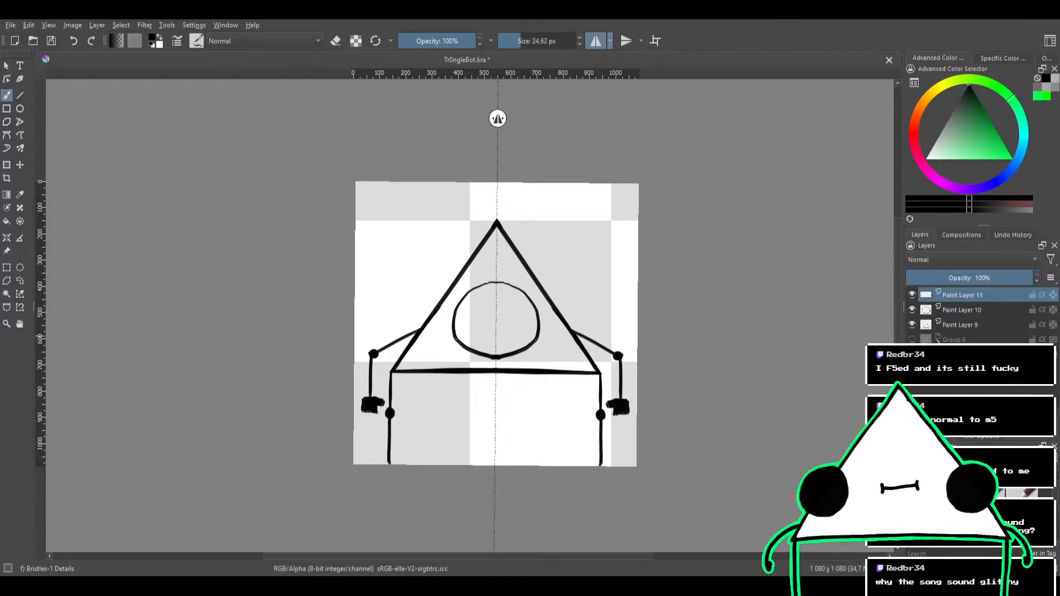
key("Insert")
scroll(516, 320, "up", 2)
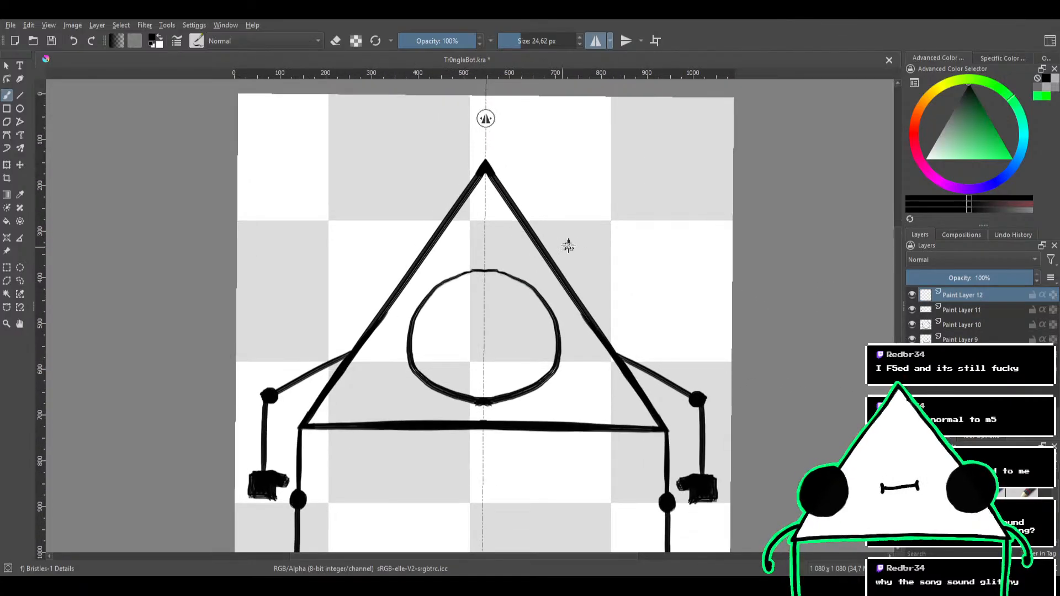
left_click(595, 41)
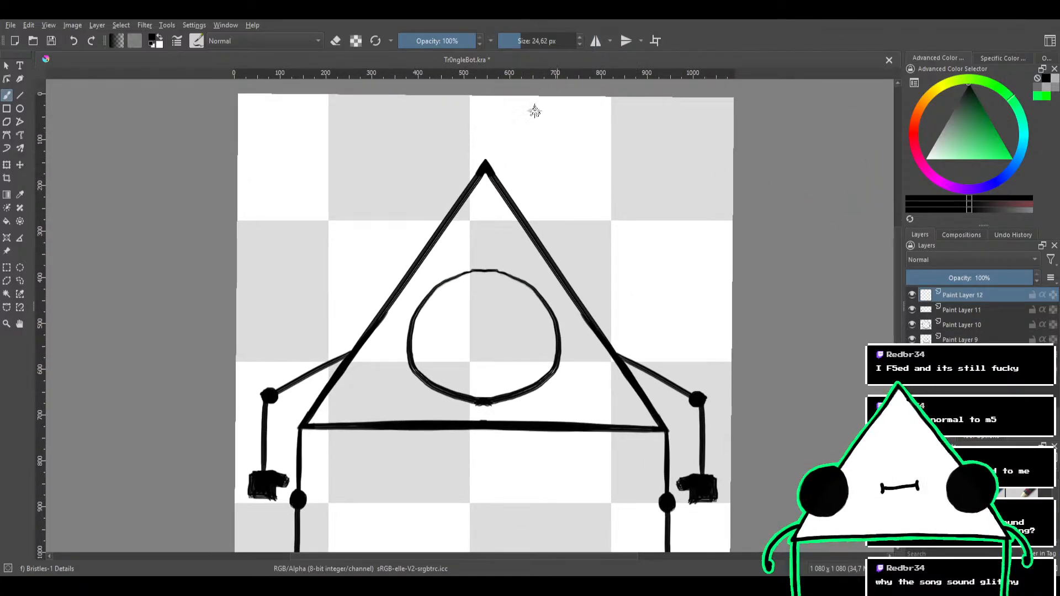
left_click_drag(485, 165, 485, 244)
key("ctrl+z")
key("ctrl+z")
key("ctrl+z")
left_click_drag(486, 167, 485, 272)
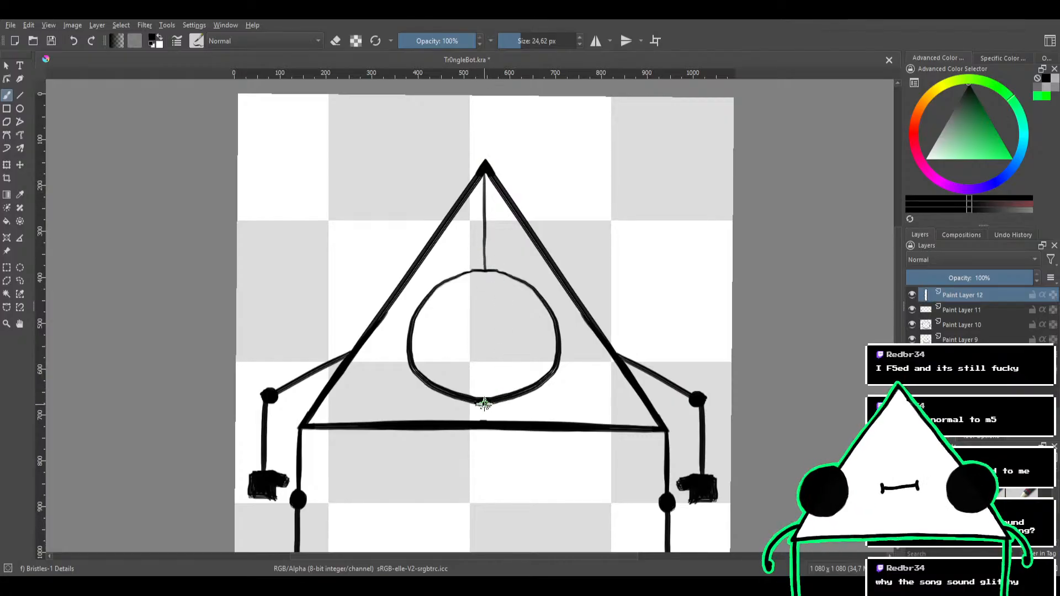
Draw a short line from the circle to the base, plus one dot beside the upper line and one beside the lower
left_click_drag(484, 398, 484, 421)
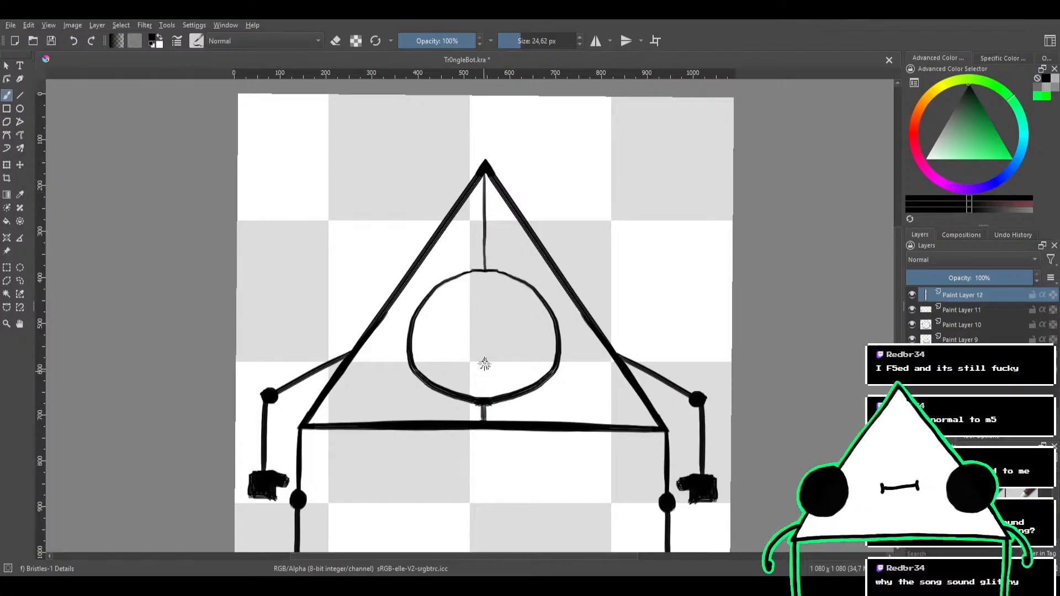
left_click(496, 256)
left_click(463, 410)
mouse_move(516, 278)
left_mouse_down()
mouse_move(506, 372)
mouse_move(526, 265)
left_mouse_up()
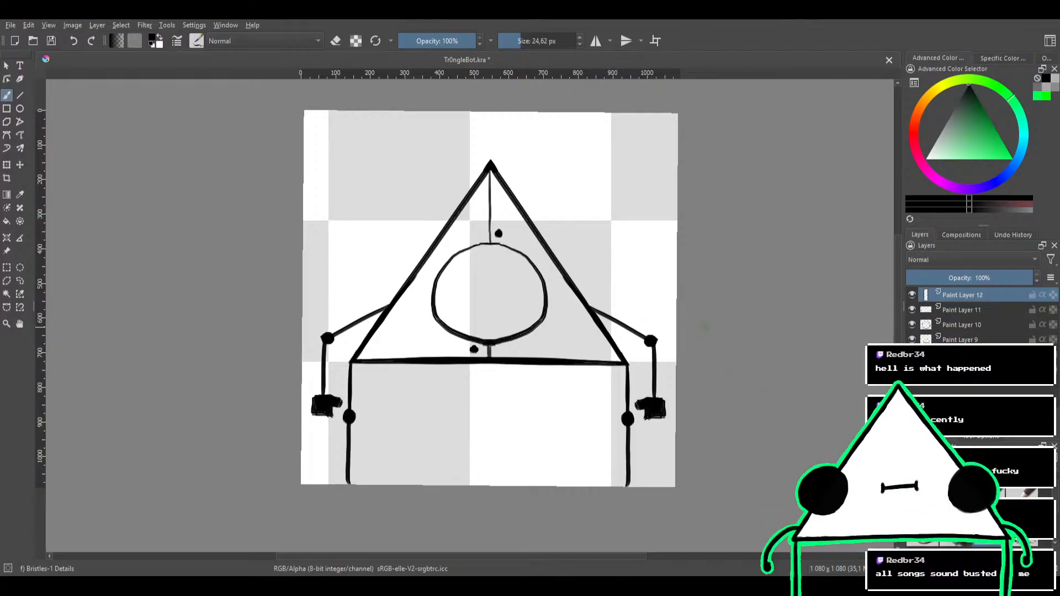
Add a new paint layer, sample the bright green background colour from Thief Gold.kra, and close that file
left_click_drag(698, 337, 696, 345)
key("Insert")
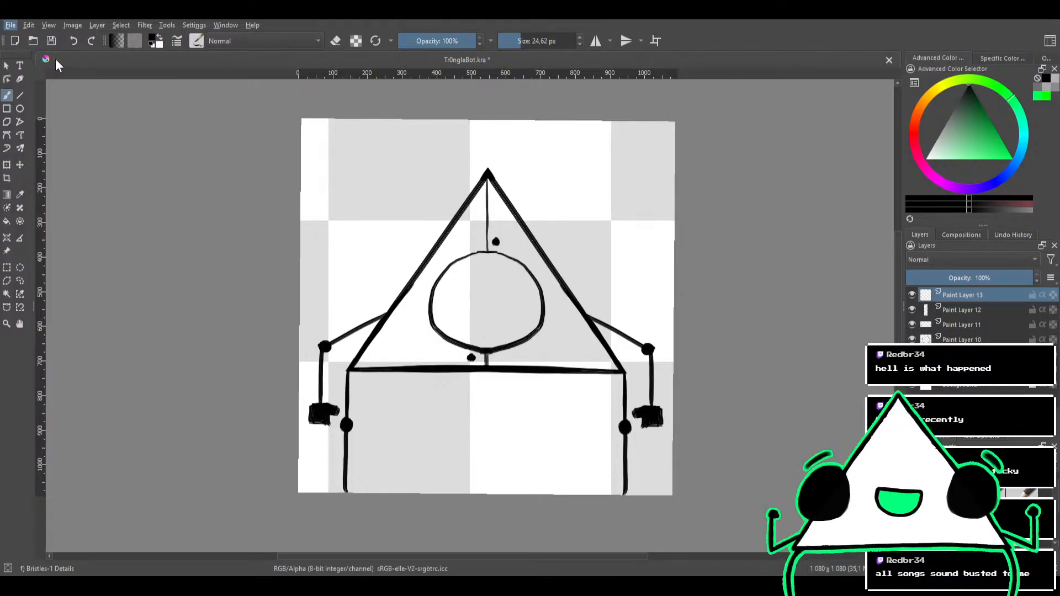
left_click(326, 160)
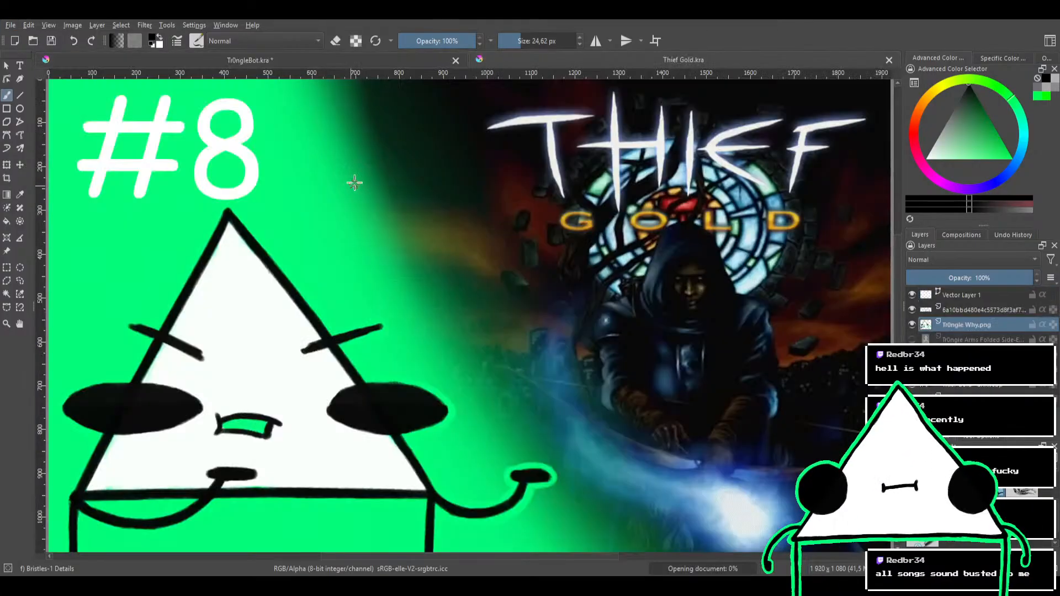
left_click(99, 275, "ctrl")
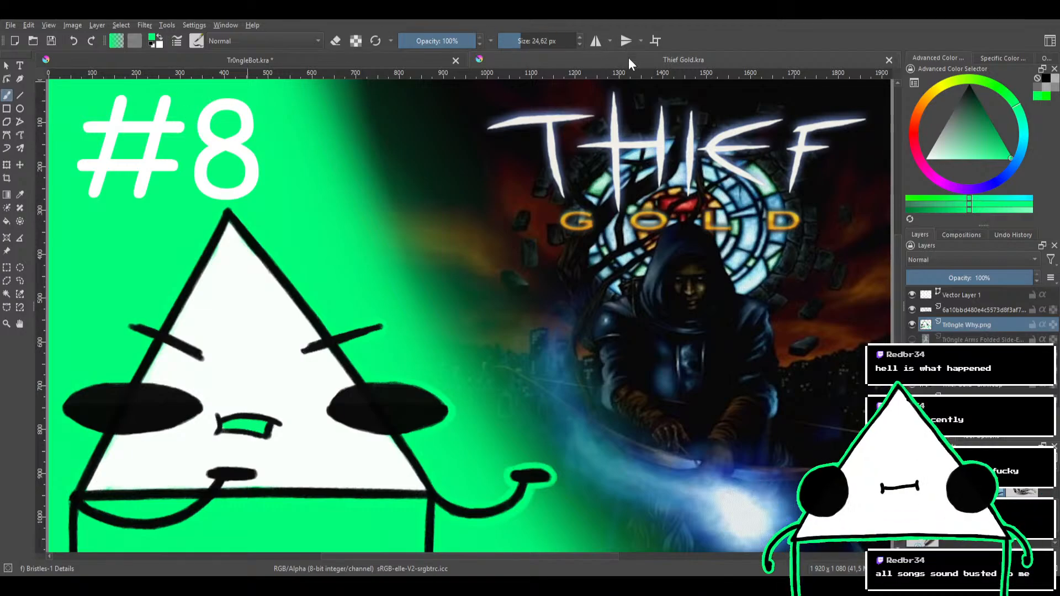
left_click(889, 60)
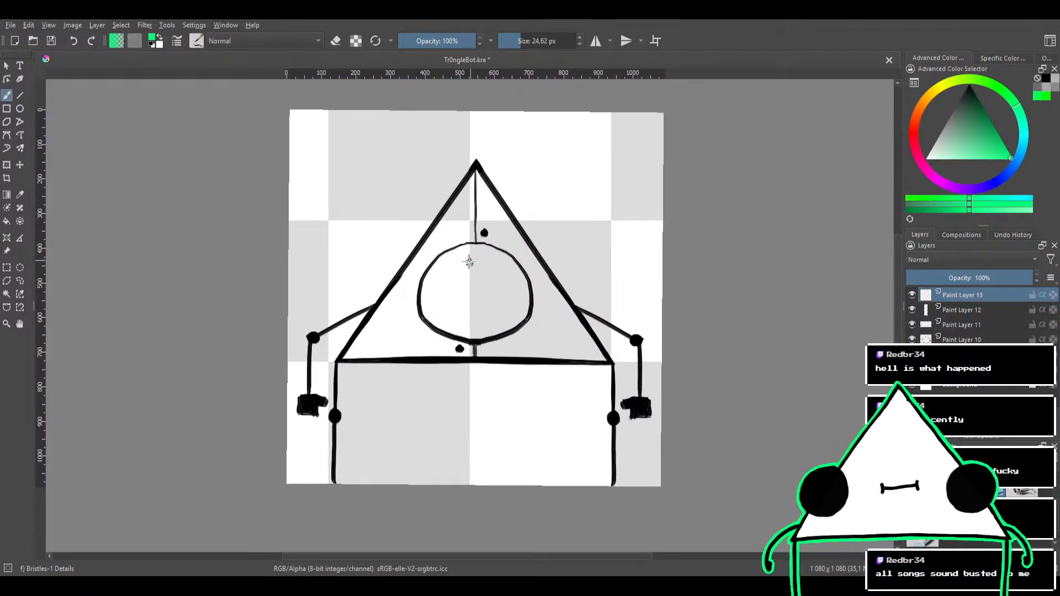
Rough in green inside the circle, testing brushes and settling on Basic-1 at 62.77 px
mouse_move(493, 267)
left_mouse_down()
mouse_move(483, 307)
mouse_move(446, 313)
mouse_move(459, 271)
mouse_move(493, 268)
mouse_move(497, 315)
left_mouse_up()
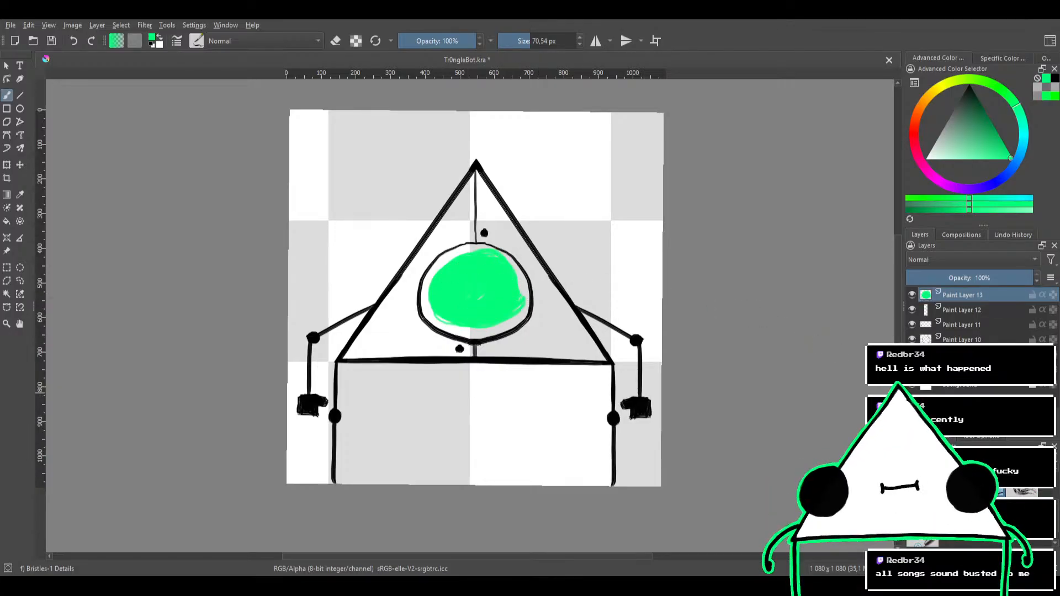
key("e")
key("e")
key("e")
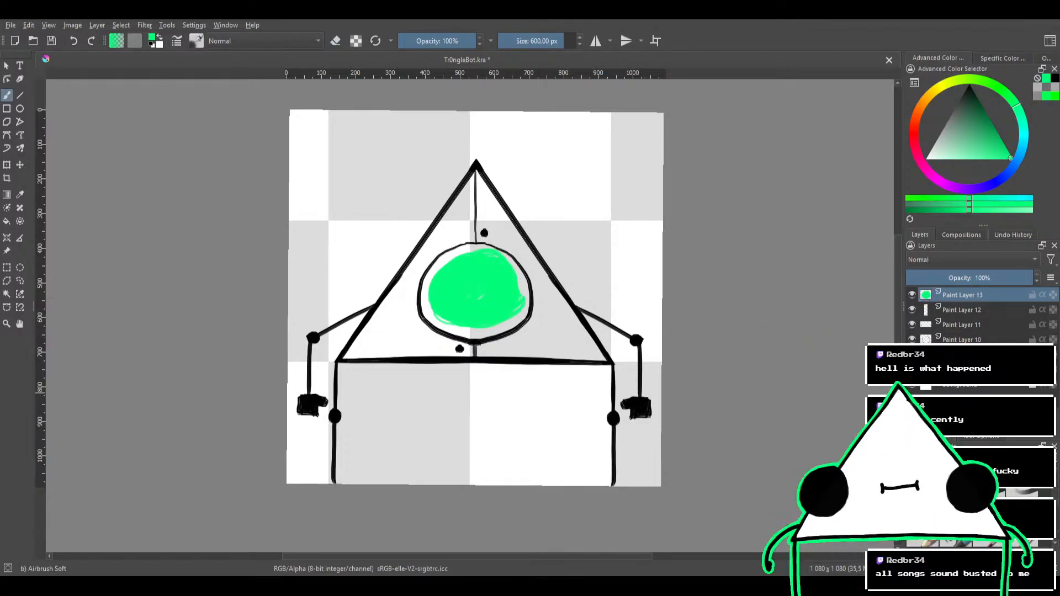
mouse_move(510, 303)
left_mouse_down()
mouse_move(470, 309)
mouse_move(493, 288)
mouse_move(485, 302)
mouse_move(528, 296)
left_mouse_up()
key("e")
mouse_move(529, 295)
left_mouse_down()
mouse_move(488, 286)
mouse_move(496, 318)
mouse_move(495, 286)
mouse_move(489, 295)
left_mouse_up()
key("ctrl+z")
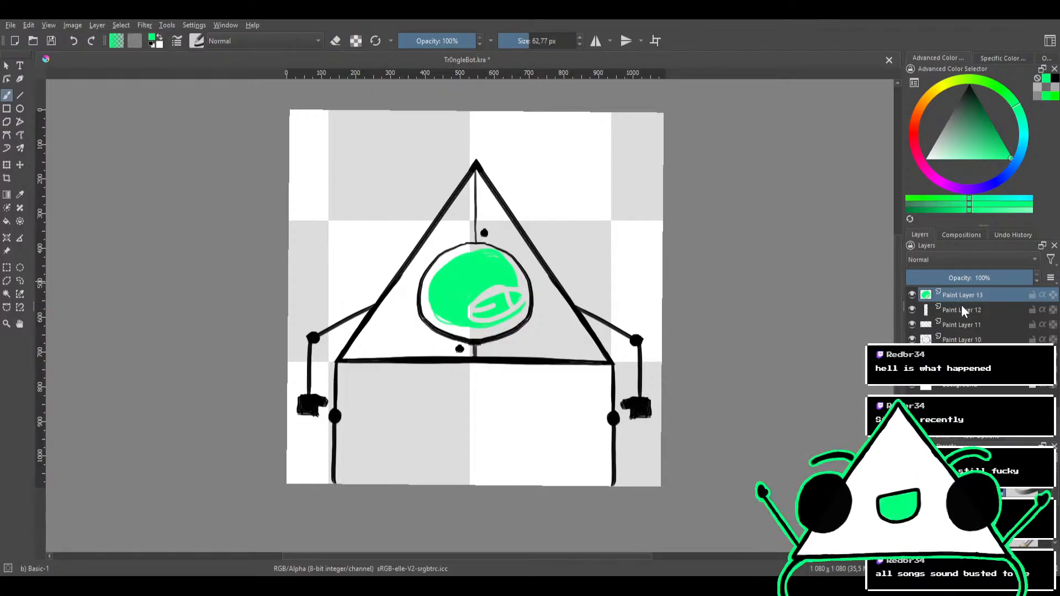
Move the green layer below the outline layers, fill the circle with green, and erase the spill outside its outline
left_click_drag(961, 305, 962, 361)
mouse_move(491, 300)
left_mouse_down()
mouse_move(451, 308)
mouse_move(494, 265)
mouse_move(481, 325)
mouse_move(455, 270)
mouse_move(491, 311)
mouse_move(433, 294)
mouse_move(473, 258)
mouse_move(470, 305)
mouse_move(445, 267)
mouse_move(498, 280)
mouse_move(472, 295)
mouse_move(491, 262)
mouse_move(502, 303)
mouse_move(483, 307)
mouse_move(511, 283)
mouse_move(501, 321)
mouse_move(488, 286)
mouse_move(500, 311)
left_mouse_up()
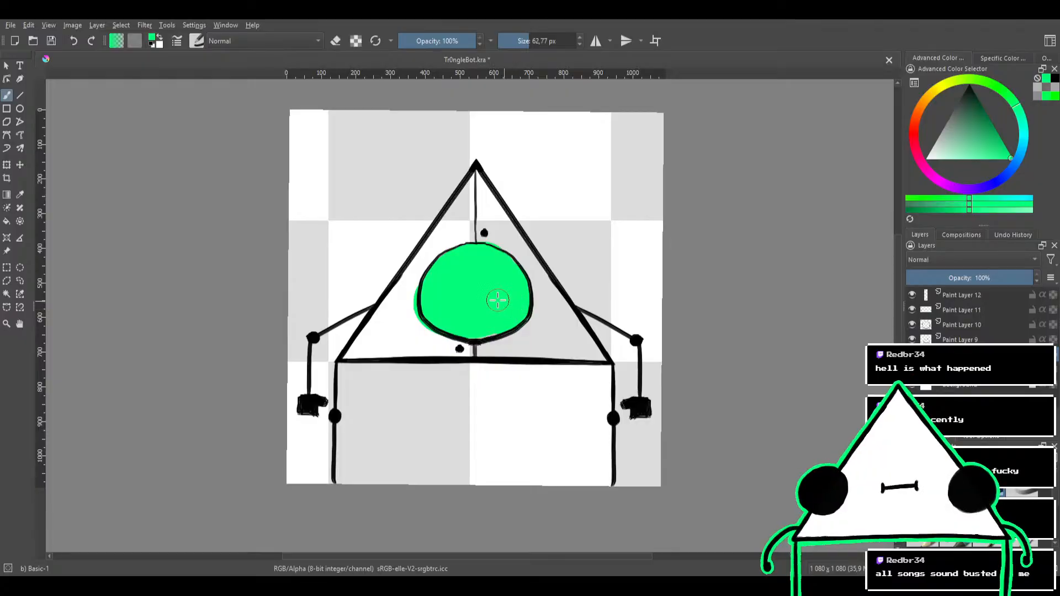
key("e")
mouse_move(421, 338)
left_mouse_down()
mouse_move(405, 301)
mouse_move(426, 344)
mouse_move(405, 330)
mouse_move(452, 359)
mouse_move(417, 338)
left_mouse_up()
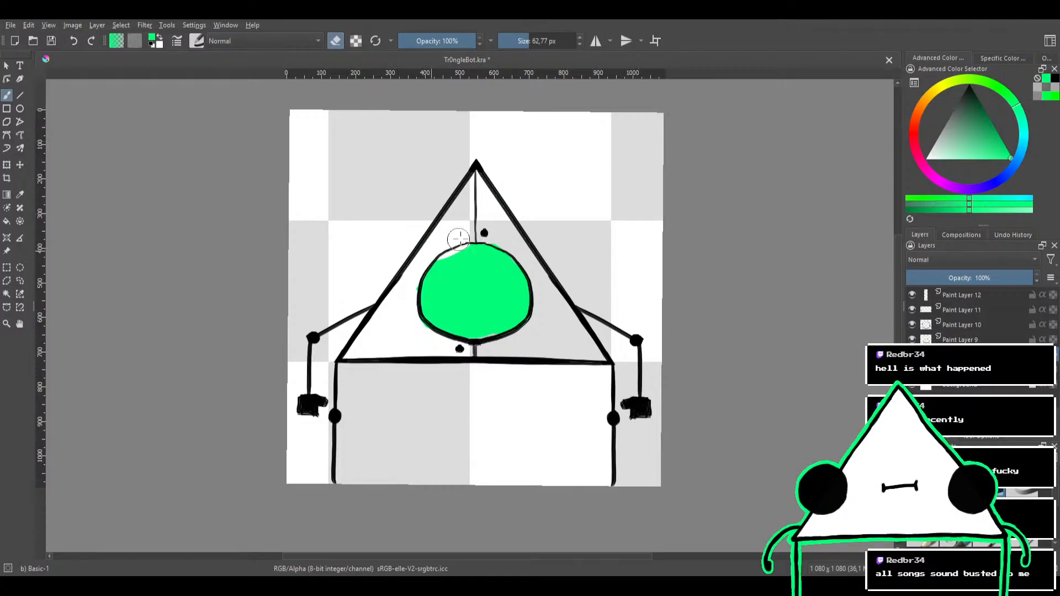
Try green outline strokes along the left upper arm at 20.01 px and 13.43 px, undoing each attempt
key("e")
left_click_drag(426, 272, 510, 263)
left_click_drag(510, 264, 498, 230)
left_click_drag(467, 275, 360, 328)
key("ctrl+z")
key("ctrl+z")
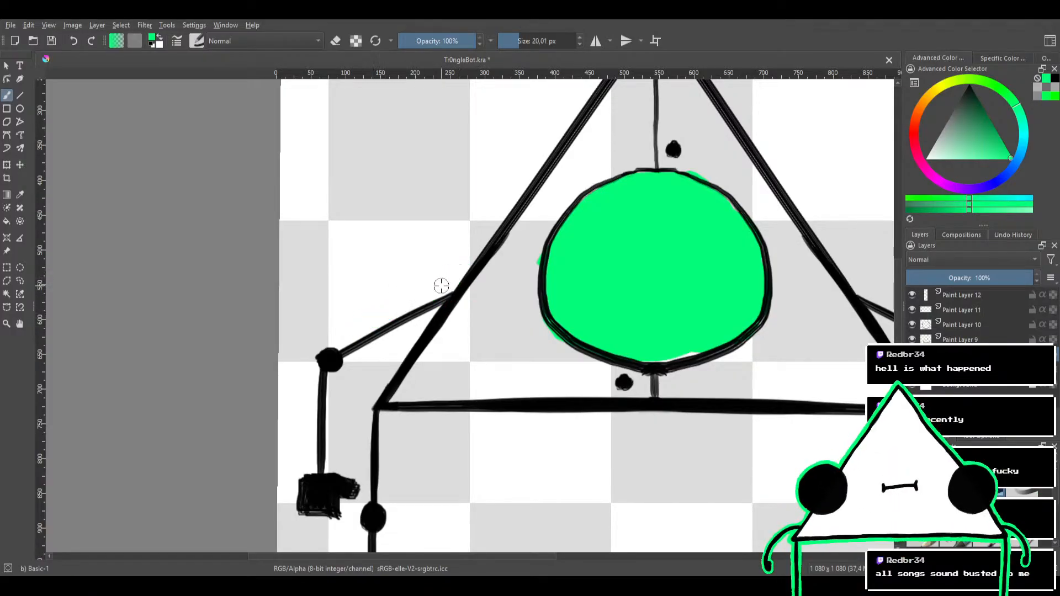
mouse_move(438, 284)
left_mouse_down()
mouse_move(441, 295)
mouse_move(342, 348)
left_mouse_up()
key("ctrl+z")
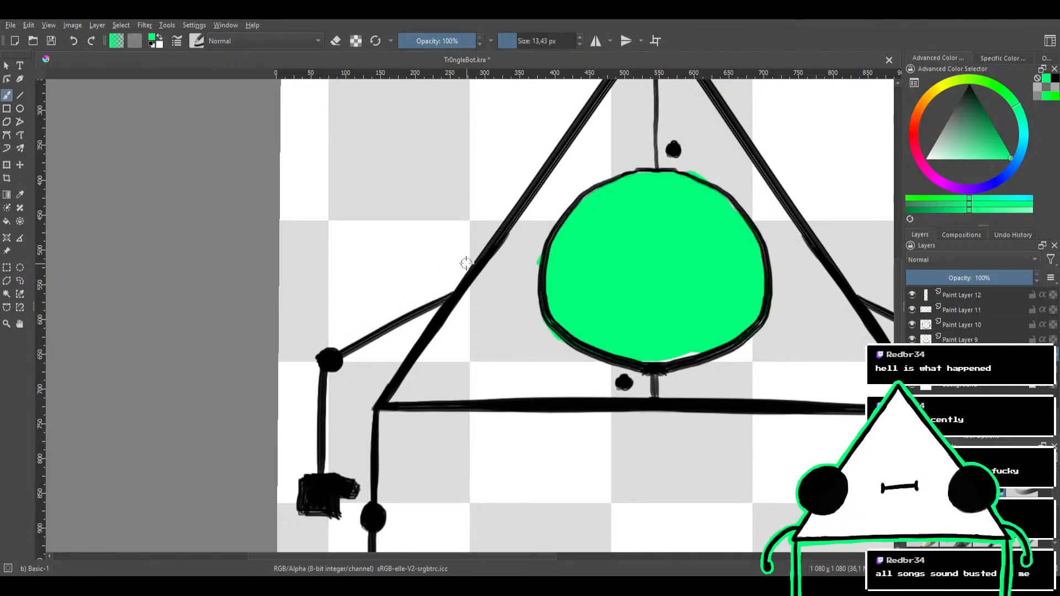
mouse_move(466, 264)
left_mouse_down()
mouse_move(442, 293)
mouse_move(349, 339)
left_mouse_up()
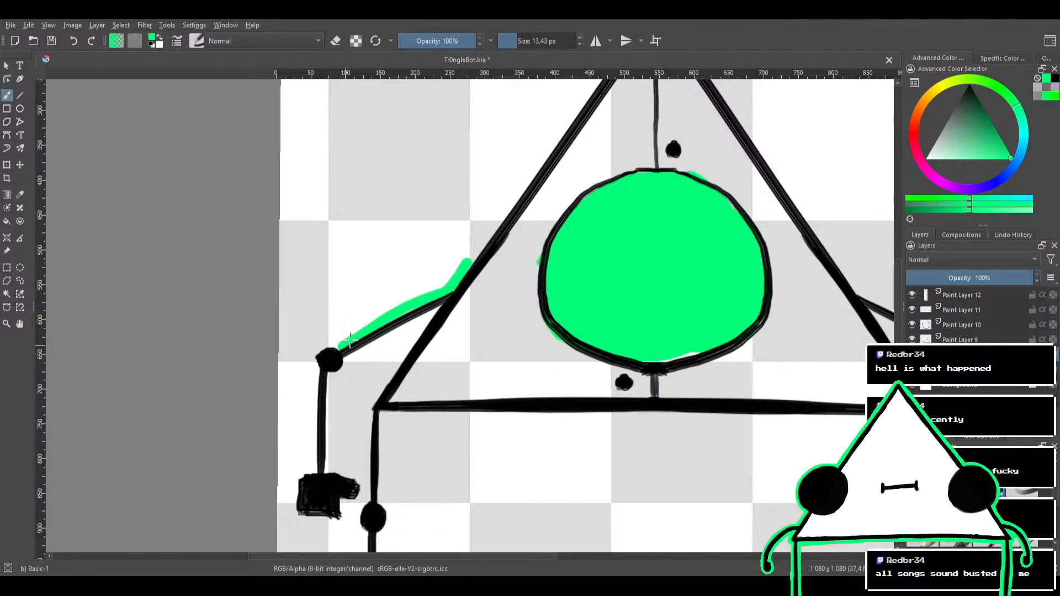
key("ctrl+z")
Outline both sides of the left arm, its elbow and the hand in green with the 13.43 px Basic-1 brush
mouse_move(471, 260)
left_mouse_down()
mouse_move(446, 291)
mouse_move(314, 356)
mouse_move(323, 377)
mouse_move(328, 363)
mouse_move(319, 368)
mouse_move(316, 467)
left_mouse_up()
left_click_drag(316, 401, 333, 307)
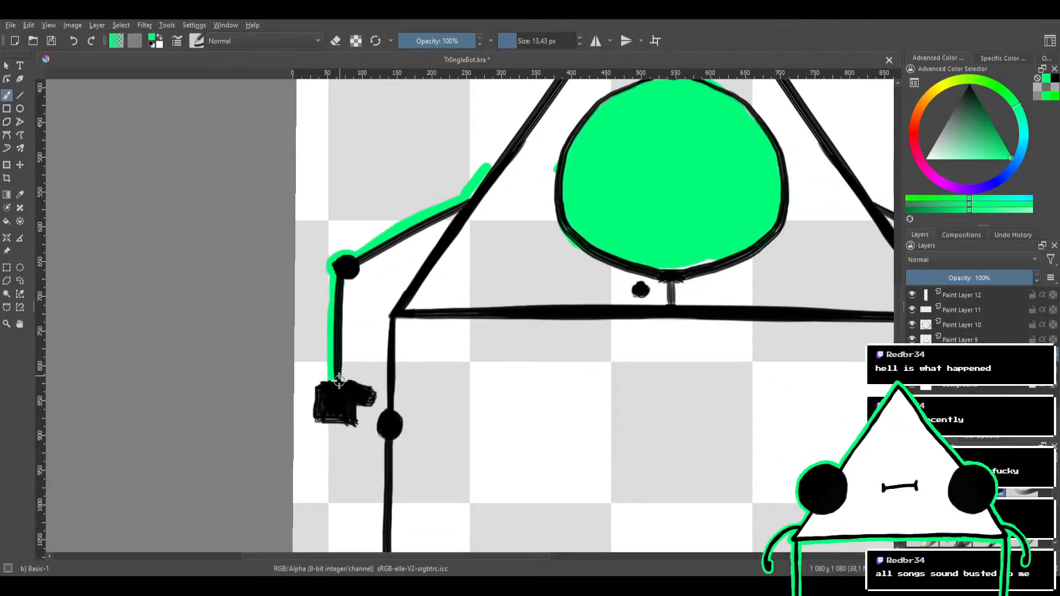
mouse_move(314, 385)
left_mouse_down()
mouse_move(313, 422)
mouse_move(357, 428)
mouse_move(354, 405)
mouse_move(373, 408)
mouse_move(377, 389)
mouse_move(342, 378)
mouse_move(341, 348)
left_mouse_up()
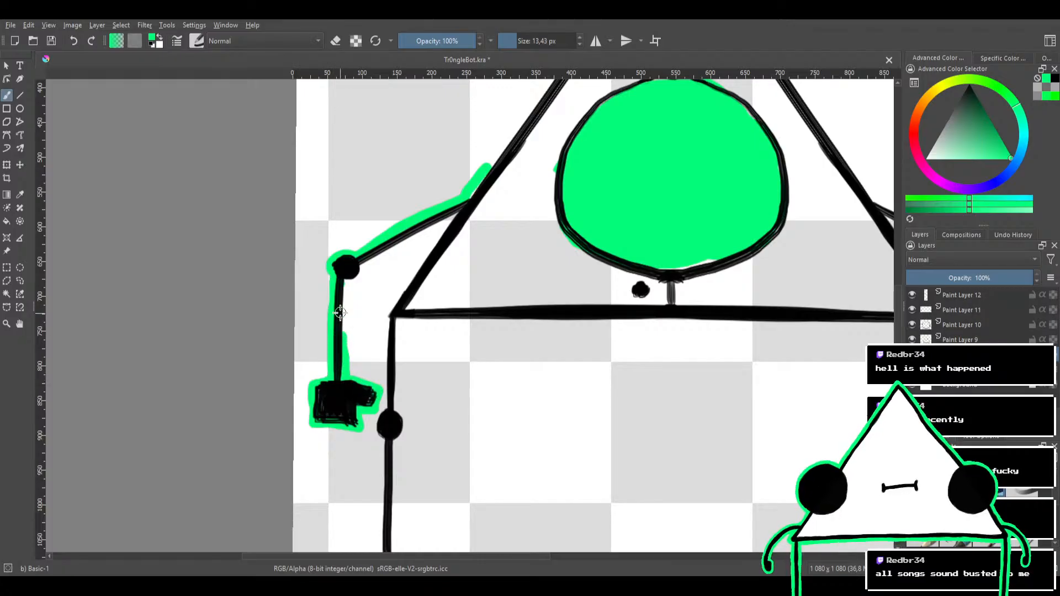
left_click_drag(362, 303, 357, 329)
mouse_move(335, 382)
left_mouse_down()
mouse_move(336, 304)
mouse_move(451, 236)
left_mouse_up()
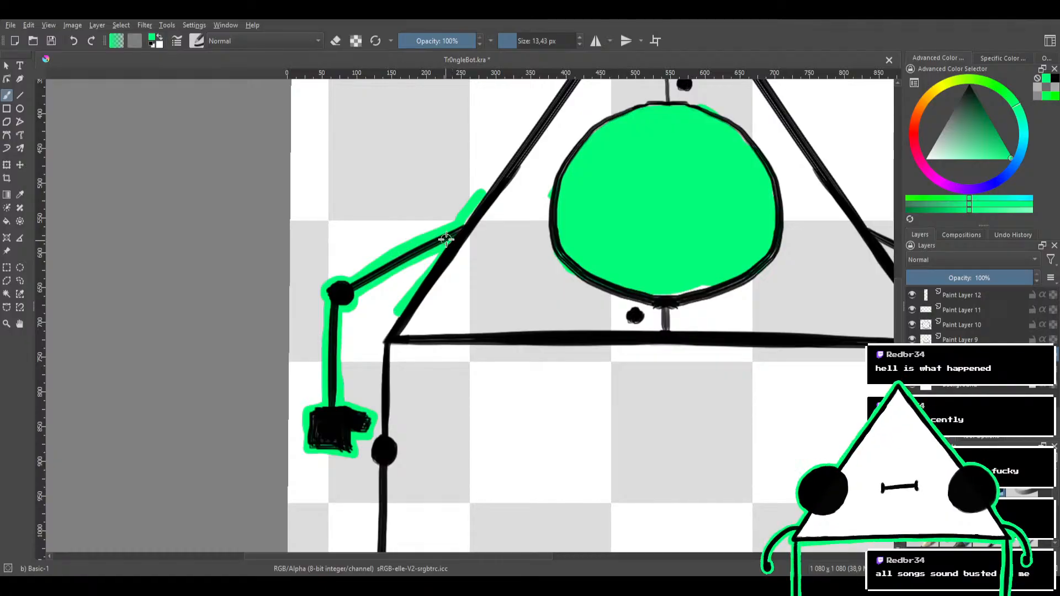
Outline the triangle's lower left edge in green from the arm joint down to the base corner and tidy the stroke
left_click_drag(446, 238, 383, 335)
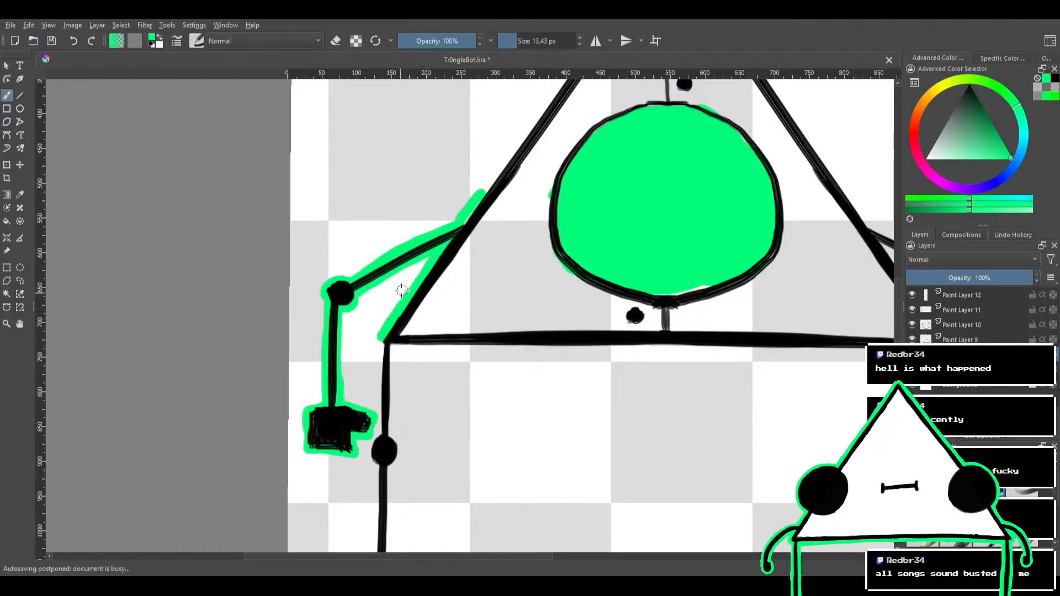
scroll(415, 254, "down", 3)
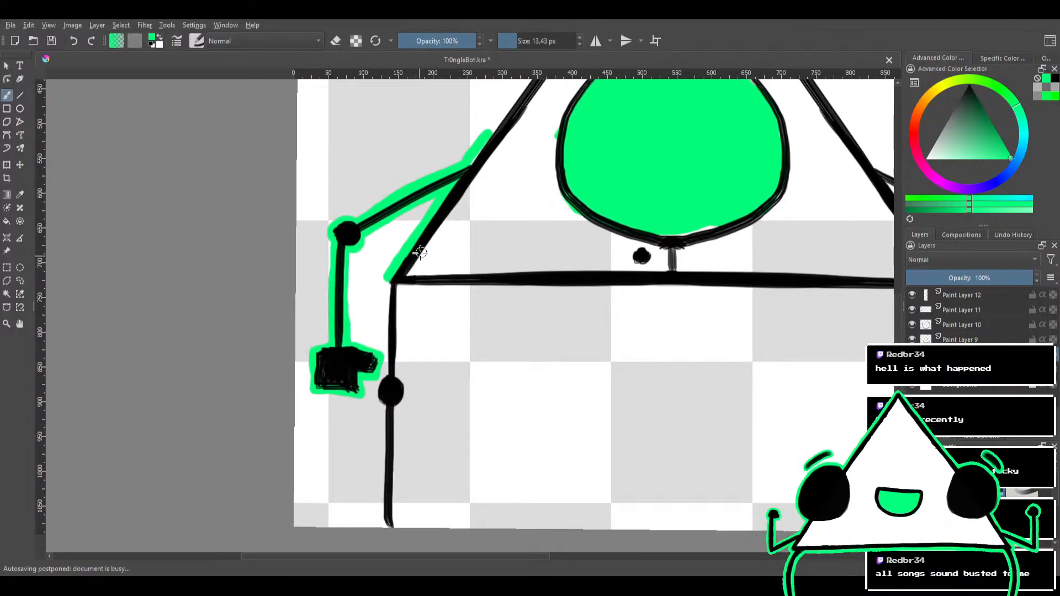
mouse_move(418, 266)
left_mouse_down()
mouse_move(440, 263)
mouse_move(473, 287)
mouse_move(491, 259)
mouse_move(471, 265)
left_mouse_up()
key("e")
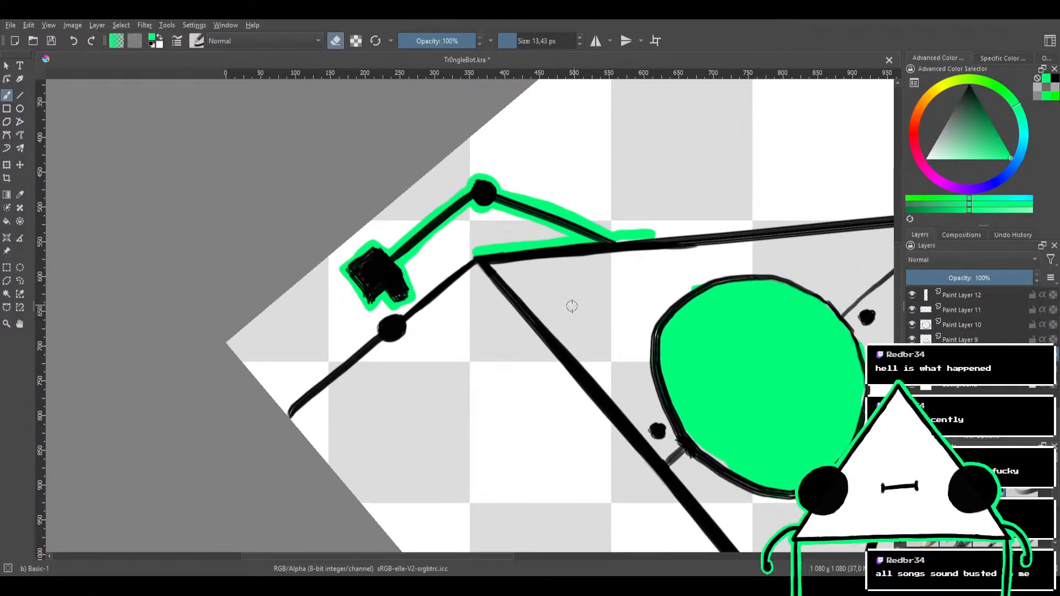
left_click_drag(603, 293, 632, 287)
key("e")
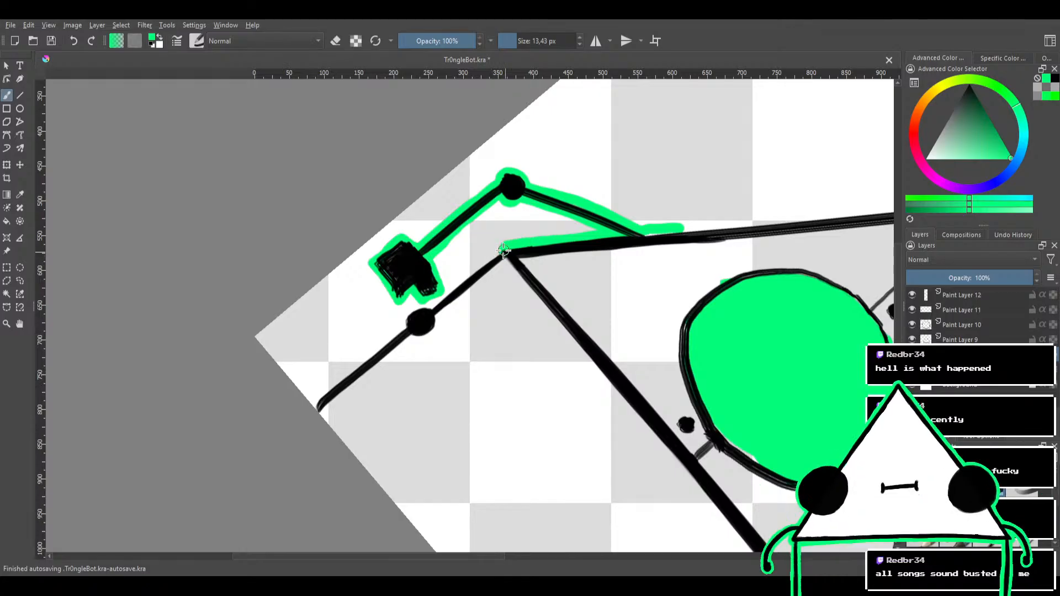
Outline the outer side of the left leg in green, around the knee and down to the canvas edge
left_click_drag(503, 249, 433, 305)
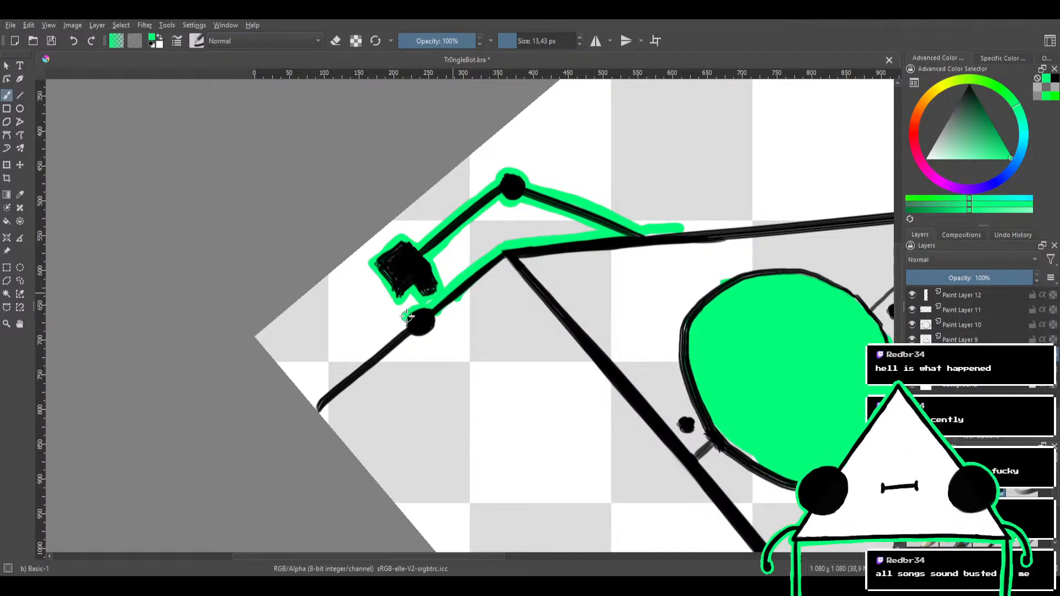
left_click_drag(408, 325, 351, 358)
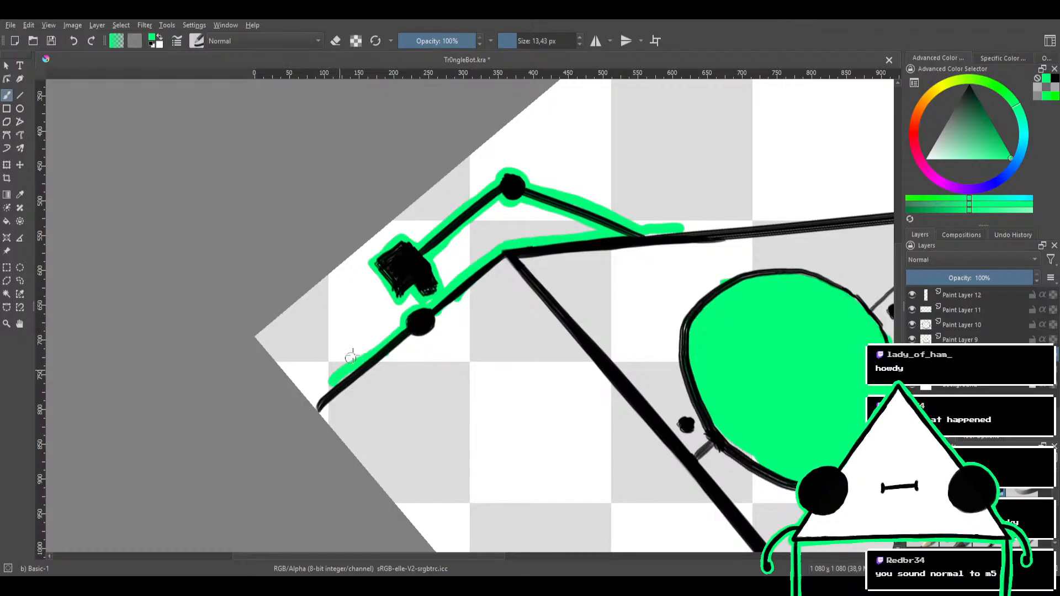
key("ctrl+z")
left_click_drag(408, 327, 311, 405)
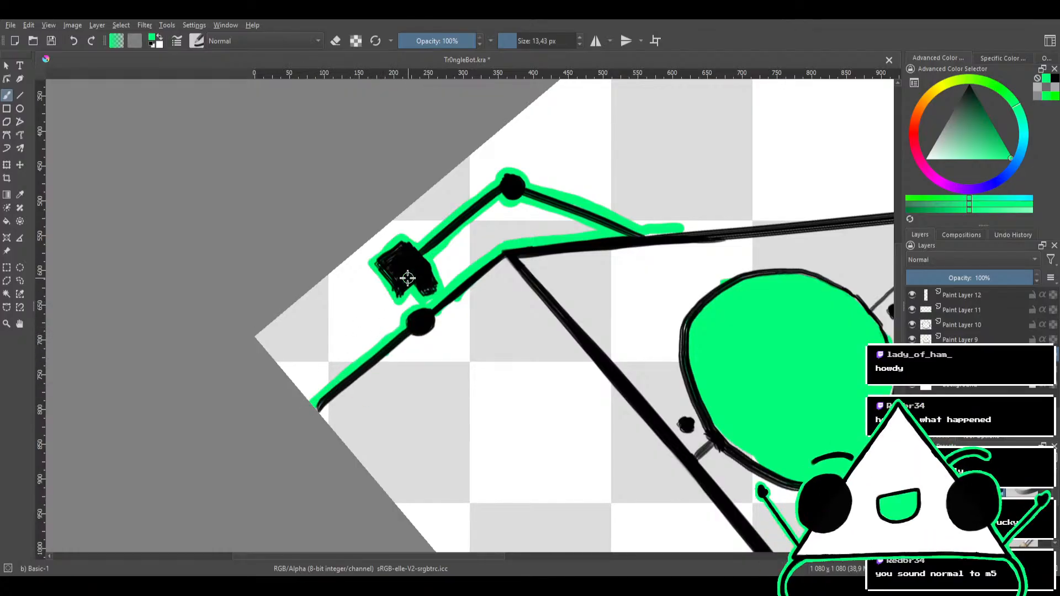
left_click_drag(407, 278, 382, 285)
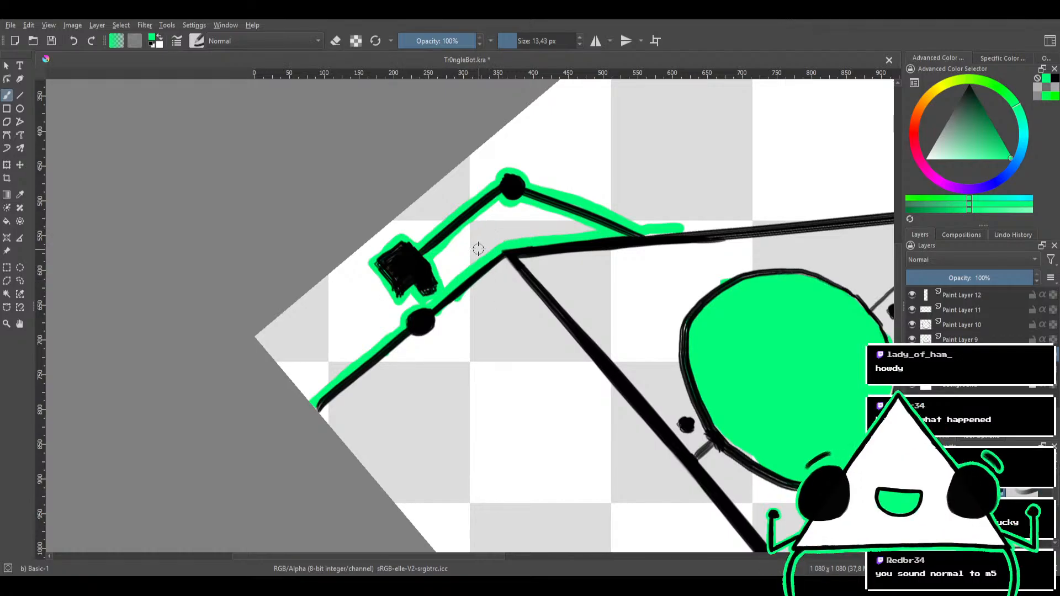
Outline the inner side of the left leg and its knee in green, from the foot end to the base corner
left_click_drag(506, 320, 537, 346)
mouse_move(534, 287)
left_mouse_down()
mouse_move(475, 248)
mouse_move(410, 323)
mouse_move(479, 290)
left_mouse_up()
left_click_drag(404, 320, 648, 221)
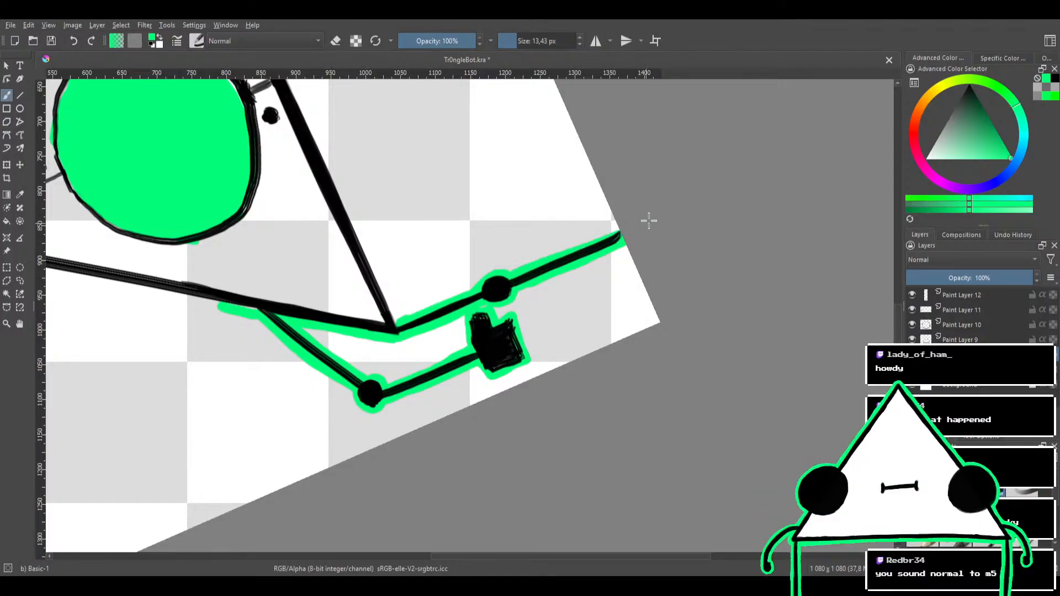
left_click_drag(539, 268, 623, 231)
Outline the underside of the triangle's base in green from the left leg to the right corner, cleaning up uneven spots
left_click_drag(540, 245, 575, 256)
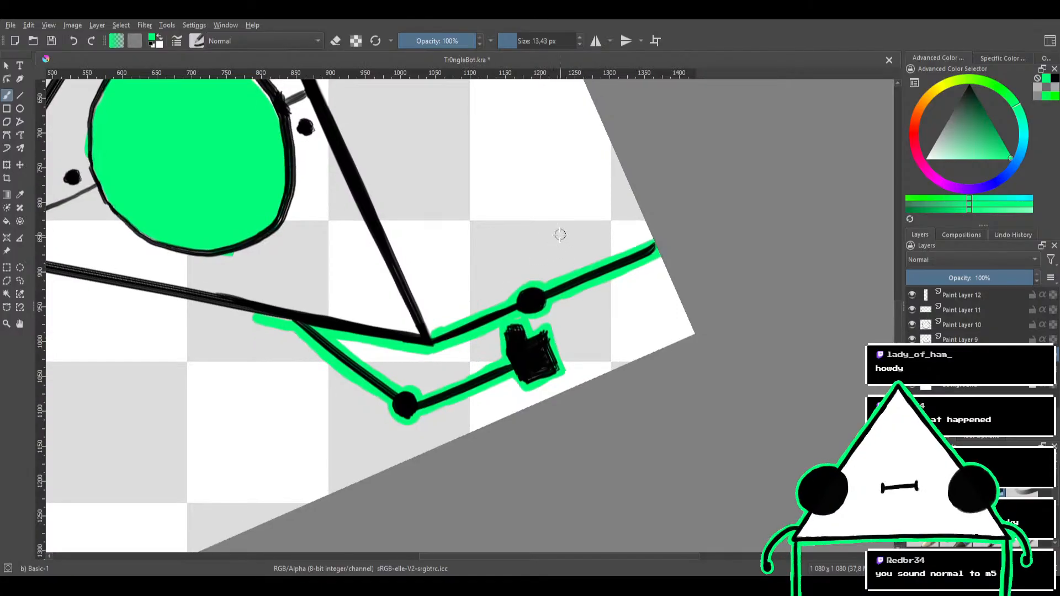
mouse_move(577, 212)
left_mouse_down()
mouse_move(610, 355)
mouse_move(589, 243)
mouse_move(490, 279)
mouse_move(571, 259)
mouse_move(587, 274)
mouse_move(568, 284)
mouse_move(532, 256)
left_mouse_up()
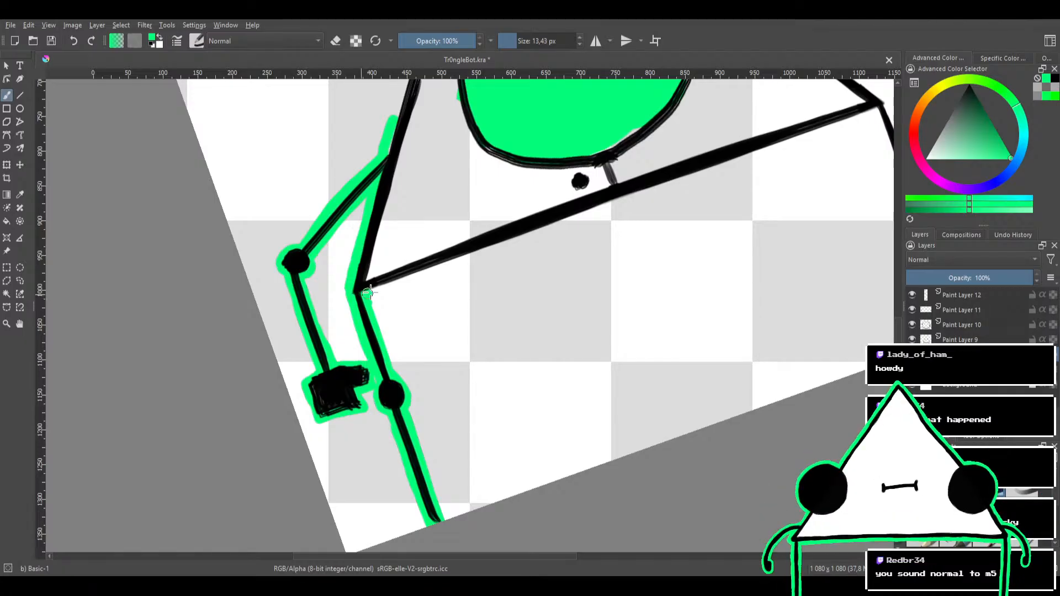
mouse_move(368, 293)
left_mouse_down()
mouse_move(568, 221)
mouse_move(468, 270)
mouse_move(487, 256)
left_mouse_up()
left_click_drag(436, 282, 582, 222)
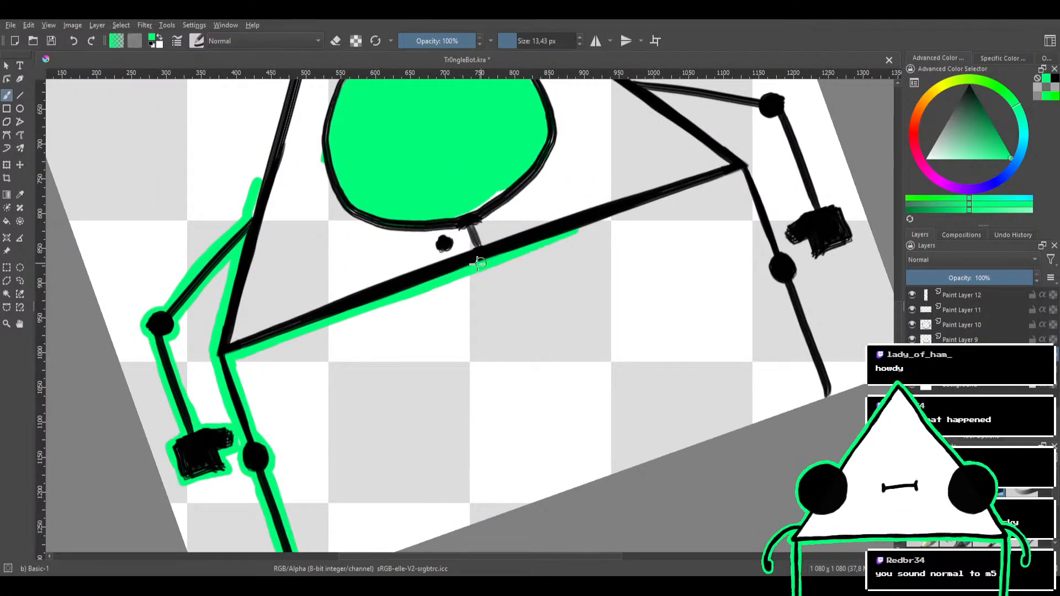
left_click_drag(477, 264, 640, 206)
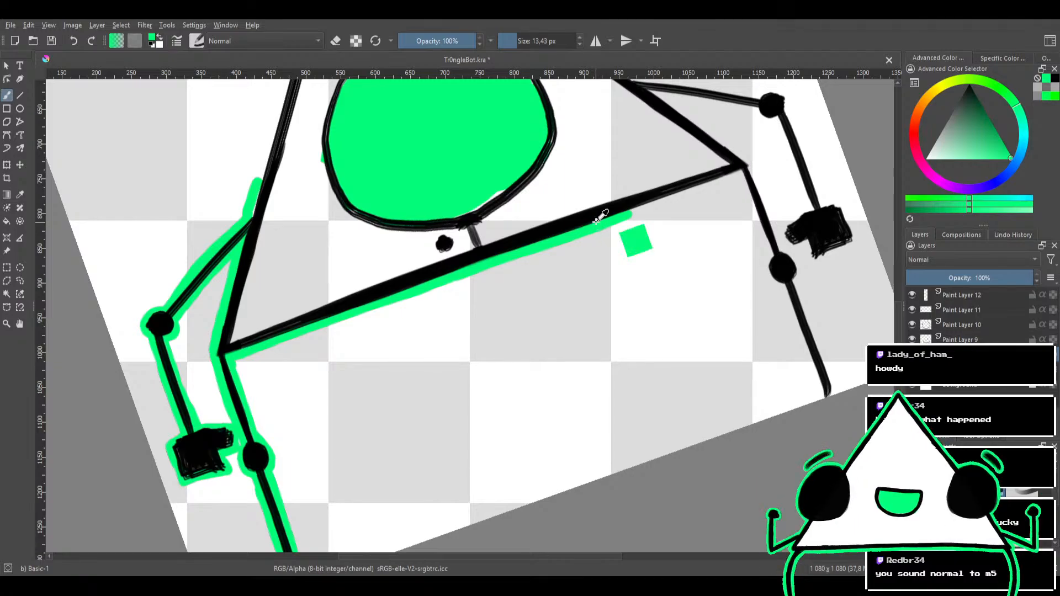
key("ctrl+z")
mouse_move(504, 255)
left_mouse_down()
mouse_move(687, 190)
mouse_move(557, 234)
left_mouse_up()
left_click_drag(498, 277, 617, 232)
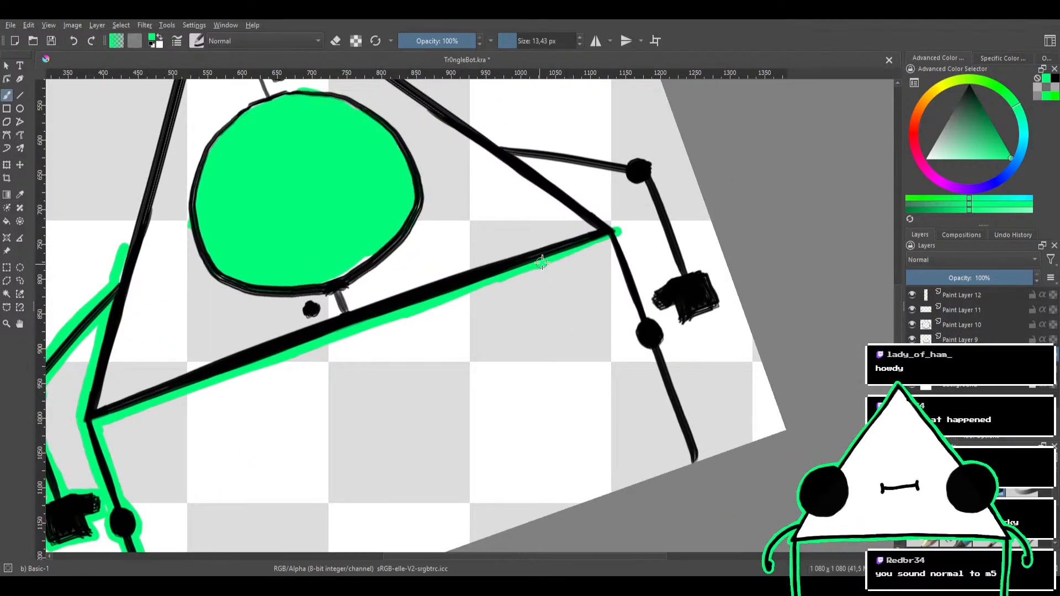
key("e")
mouse_move(550, 258)
left_mouse_down()
mouse_move(623, 244)
mouse_move(639, 272)
mouse_move(509, 236)
mouse_move(570, 201)
mouse_move(508, 212)
left_mouse_up()
key("e")
Outline the inner side of the right leg in green from the base corner around the knee, redoing poor strokes
left_click_drag(425, 243, 501, 209)
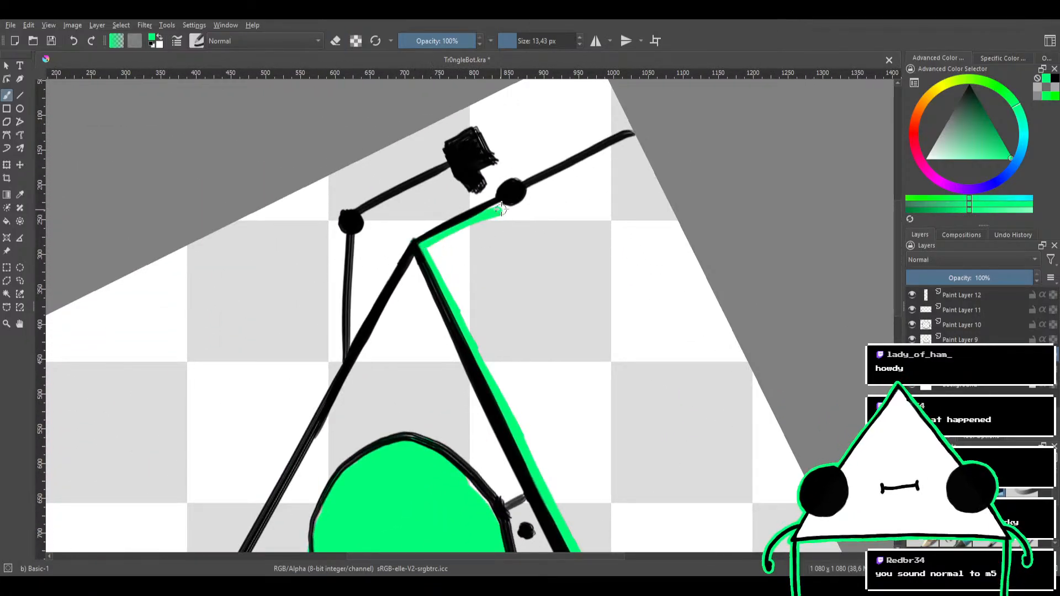
key("ctrl+z")
left_click_drag(422, 245, 501, 208)
key("ctrl+z")
left_click_drag(422, 244, 515, 202)
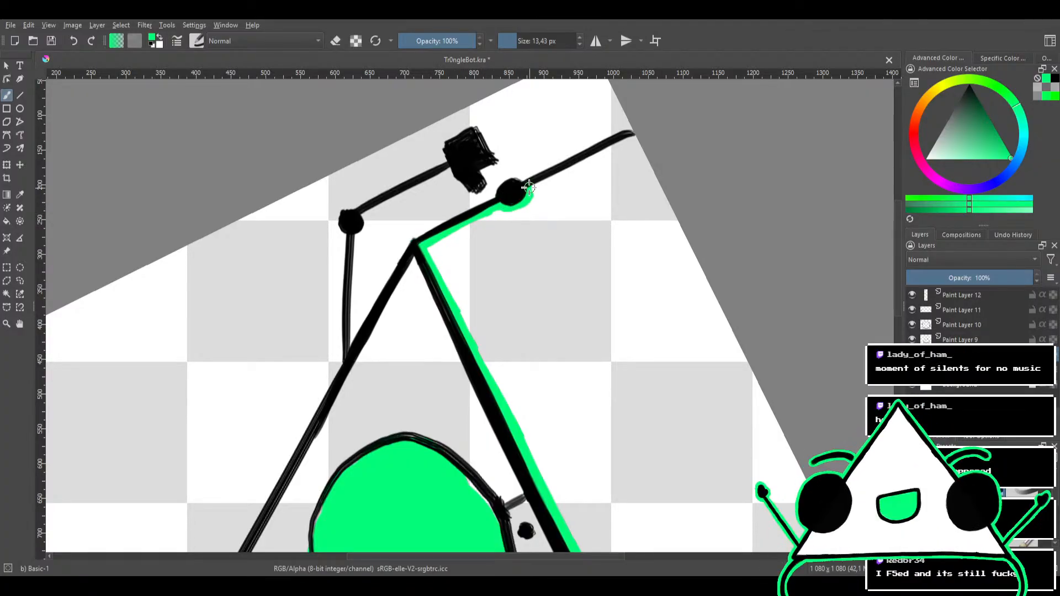
mouse_move(536, 179)
left_mouse_down()
mouse_move(522, 200)
mouse_move(537, 182)
mouse_move(490, 211)
left_mouse_up()
Outline the outer side of the right leg and its knee in green, from the foot end up to the base corner
mouse_move(458, 243)
left_mouse_down()
mouse_move(604, 166)
mouse_move(473, 336)
left_mouse_up()
left_click_drag(488, 301, 431, 245)
left_click_drag(515, 233, 516, 280)
mouse_move(470, 321)
left_mouse_down()
mouse_move(511, 203)
mouse_move(532, 260)
mouse_move(381, 325)
mouse_move(435, 292)
left_mouse_up()
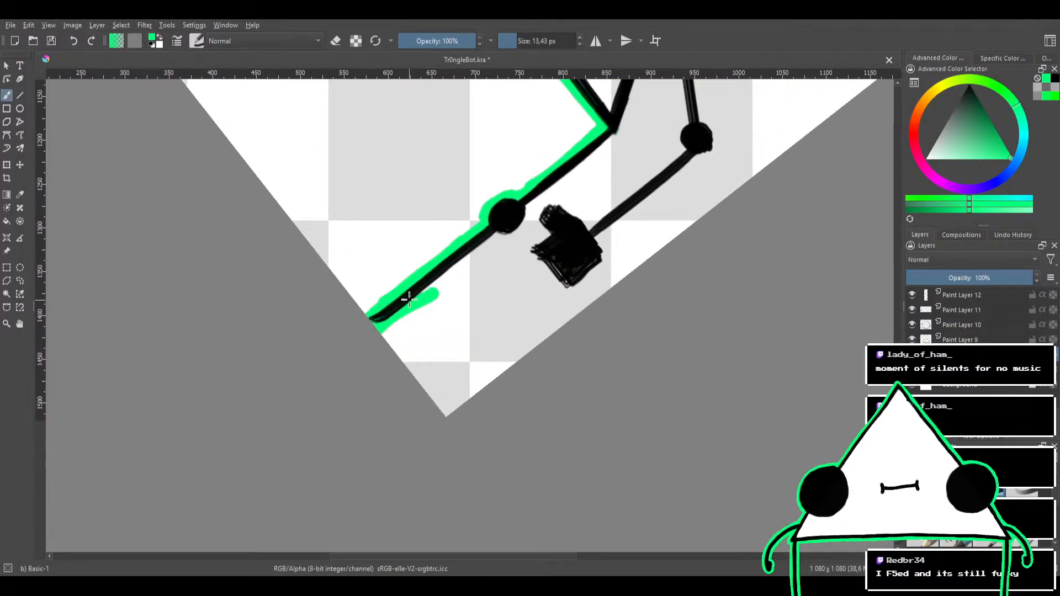
key("ctrl+z")
left_click_drag(378, 331, 525, 205)
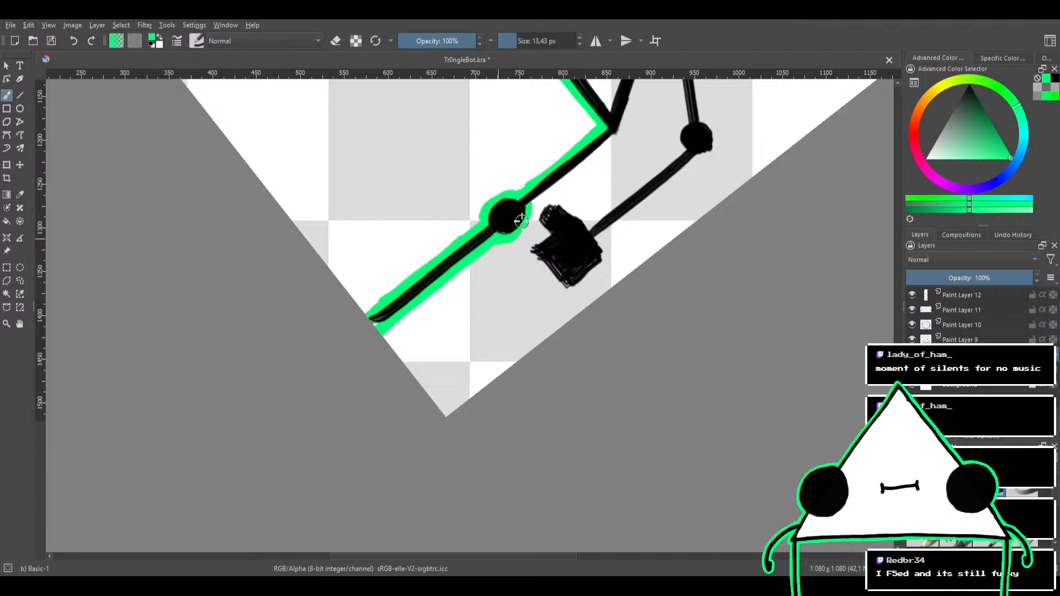
mouse_move(548, 155)
left_mouse_down()
mouse_move(488, 222)
mouse_move(525, 237)
mouse_move(506, 248)
left_mouse_up()
key("6")
left_click_drag(446, 281, 530, 248)
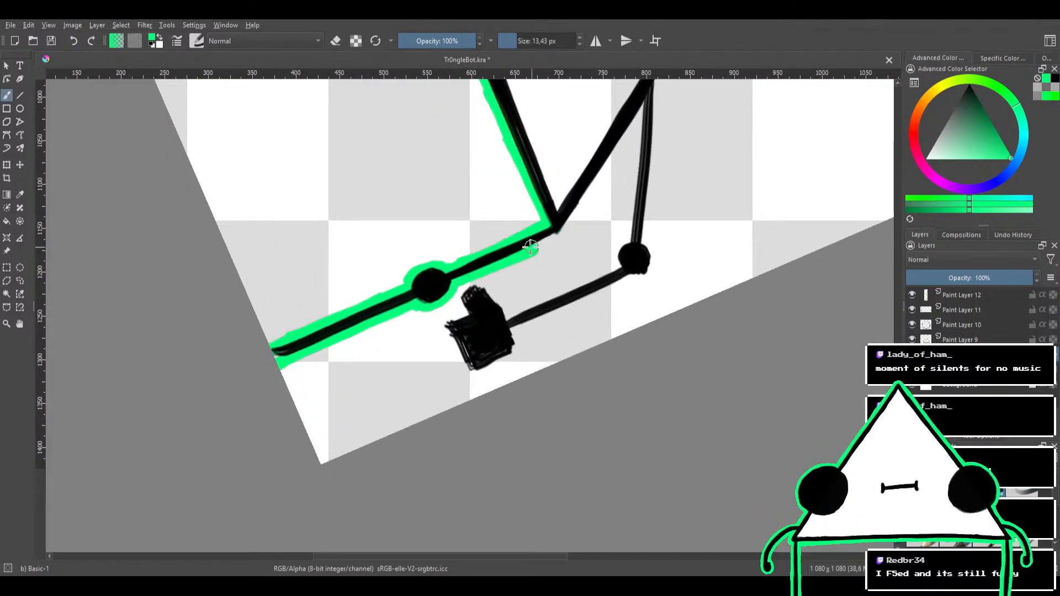
key("ctrl+z")
mouse_move(446, 282)
left_mouse_down()
mouse_move(545, 241)
mouse_move(515, 256)
mouse_move(421, 234)
mouse_move(494, 309)
left_mouse_up()
mouse_move(494, 253)
left_mouse_down()
mouse_move(508, 279)
mouse_move(548, 305)
mouse_move(461, 341)
mouse_move(520, 293)
mouse_move(551, 214)
mouse_move(465, 267)
left_mouse_up()
key("ctrl+z")
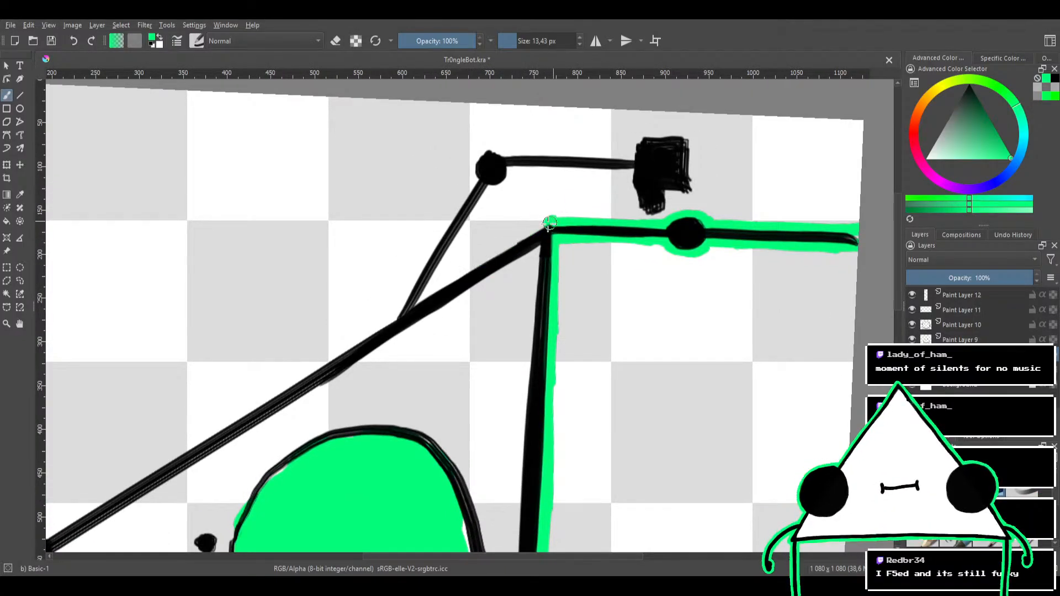
Outline the triangle's lower right edge in green from the base corner up to where the right arm attaches
left_click_drag(549, 223, 461, 268)
key("ctrl+z")
left_click_drag(549, 223, 455, 276)
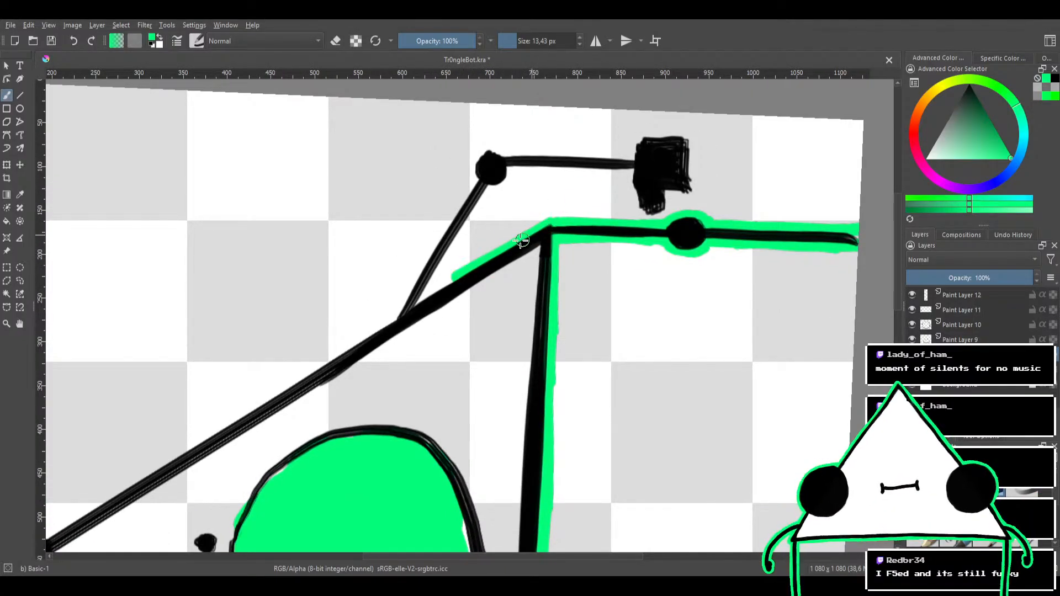
left_click_drag(520, 239, 422, 298)
key("ctrl+z")
left_click_drag(526, 239, 429, 292)
left_click_drag(474, 261, 408, 308)
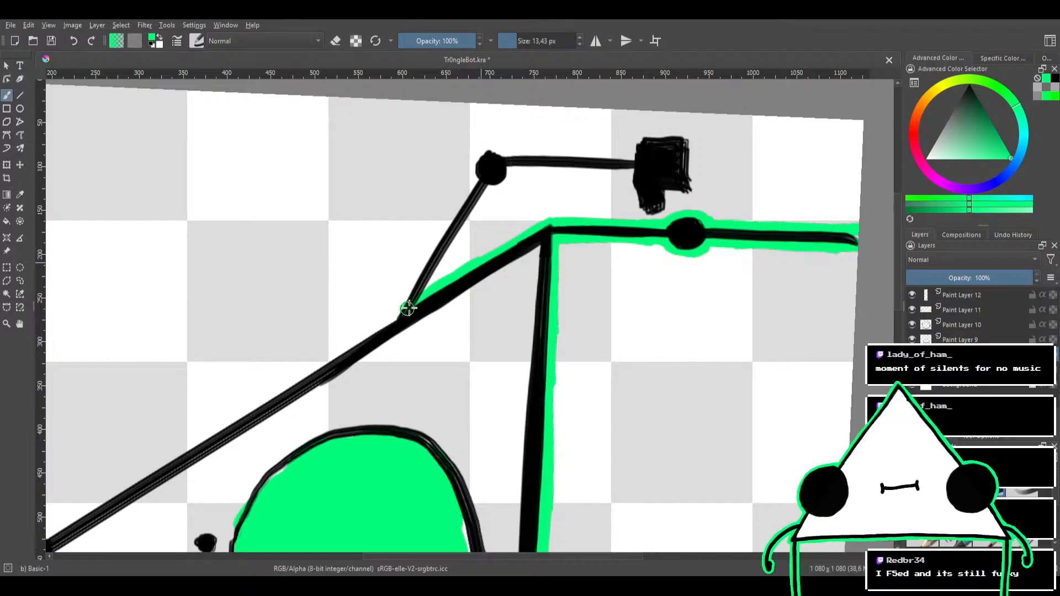
Outline the inner side of the right arm in green, from the shoulder past the elbow to the hand
mouse_move(530, 215)
left_mouse_down()
mouse_move(560, 213)
mouse_move(601, 257)
left_mouse_up()
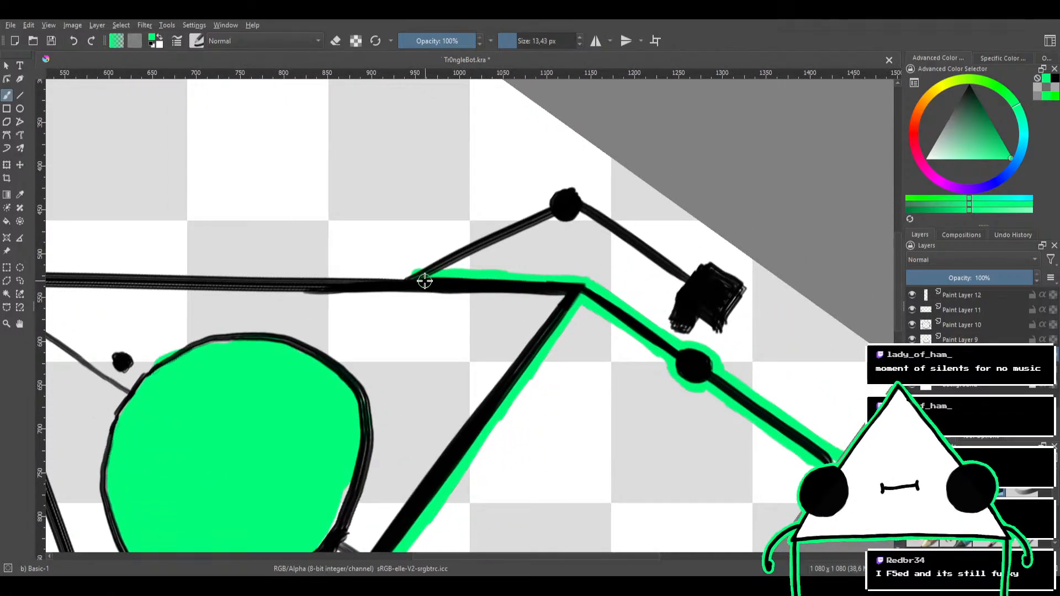
left_click_drag(424, 280, 521, 229)
left_click_drag(430, 277, 538, 224)
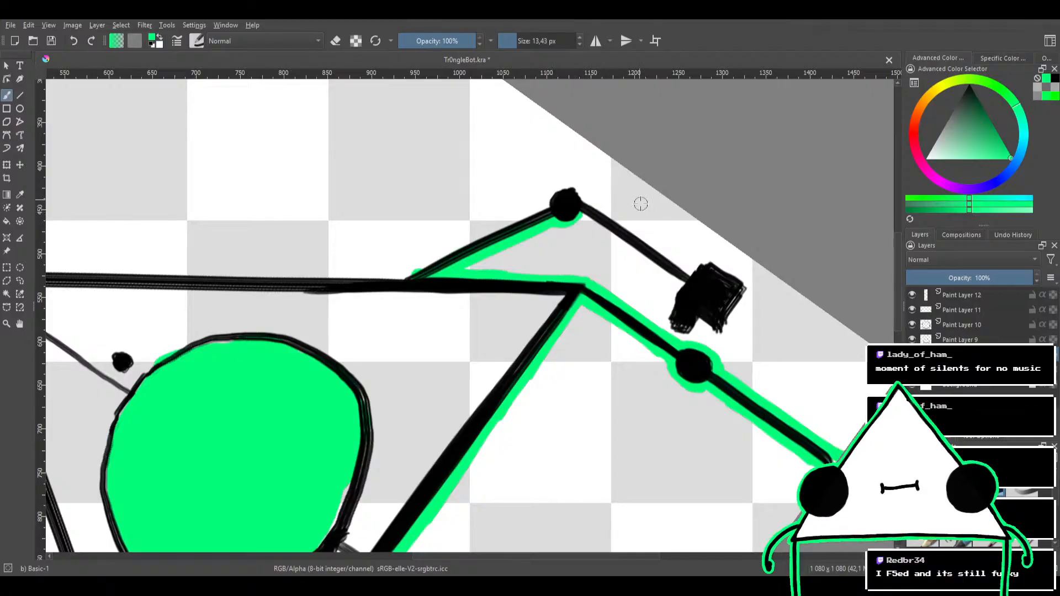
left_click_drag(640, 205, 517, 184)
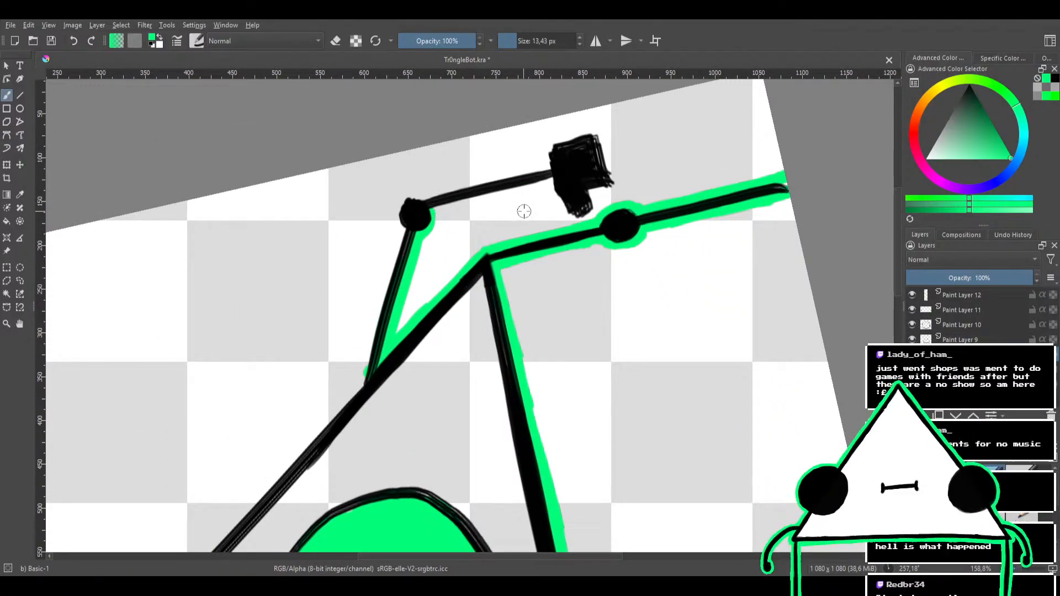
left_click_drag(547, 234, 532, 218)
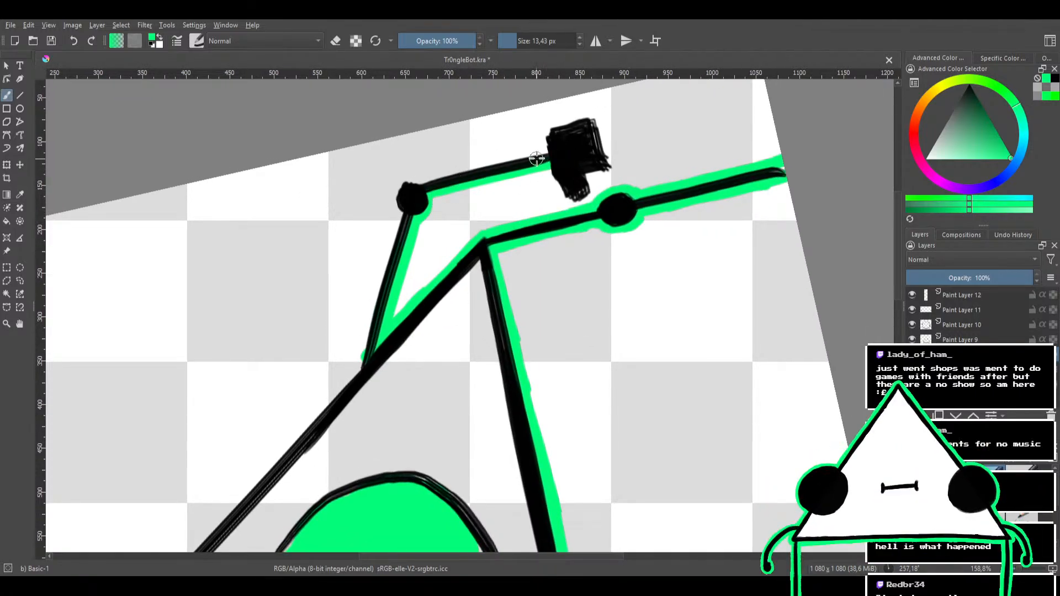
mouse_move(585, 147)
left_mouse_down()
mouse_move(583, 171)
mouse_move(485, 158)
mouse_move(439, 176)
mouse_move(452, 185)
left_mouse_up()
key("ctrl+z")
Outline the right hand and its thumb in green
left_click_drag(515, 199, 483, 210)
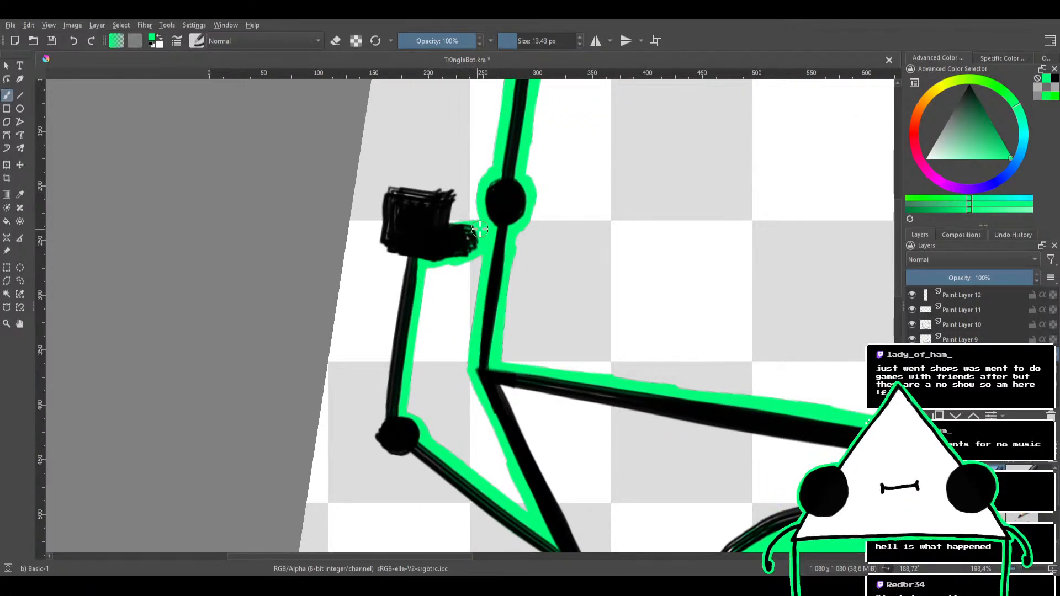
mouse_move(484, 190)
left_mouse_down()
mouse_move(516, 243)
mouse_move(512, 283)
left_mouse_up()
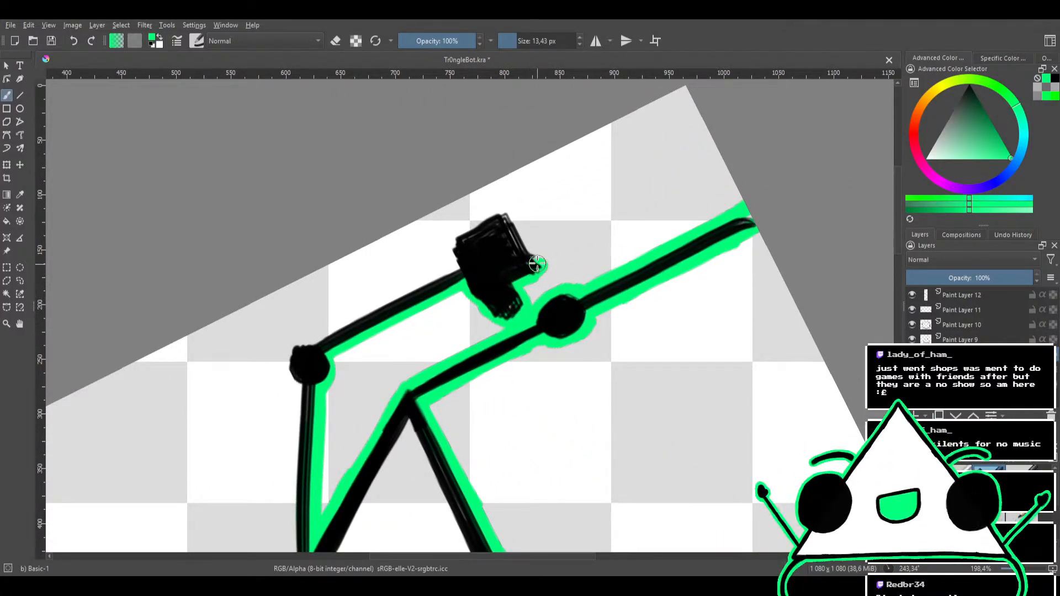
mouse_move(536, 263)
left_mouse_down()
mouse_move(491, 220)
mouse_move(450, 223)
mouse_move(514, 240)
mouse_move(532, 336)
left_mouse_up()
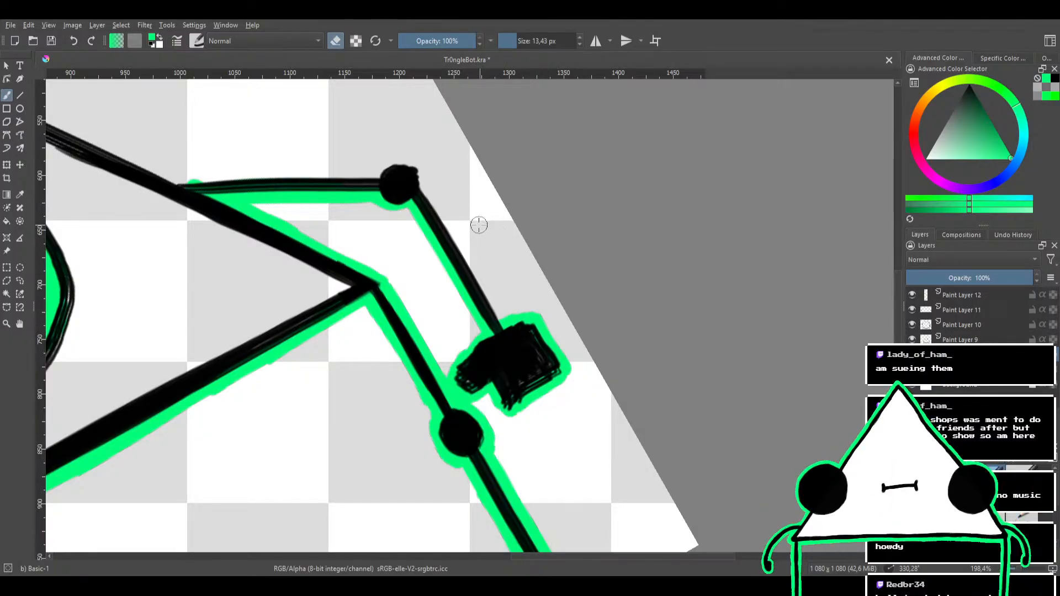
Outline the outer side of the right arm in green, covering the forearm, elbow and upper arm up to the triangle
mouse_move(480, 221)
left_mouse_down()
mouse_move(567, 339)
mouse_move(485, 344)
mouse_move(473, 301)
left_mouse_up()
key("e")
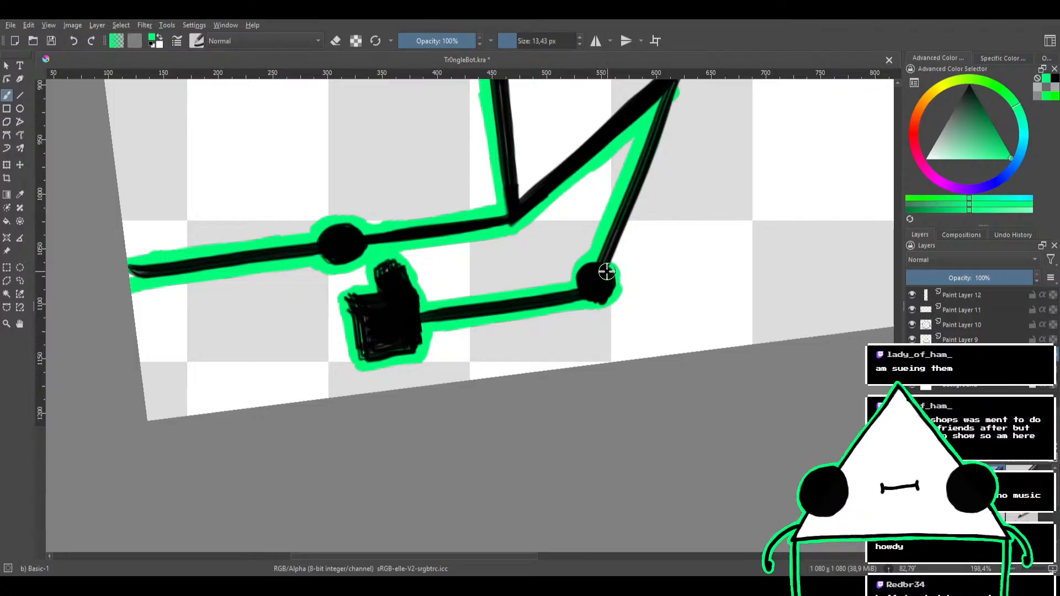
left_click_drag(602, 264, 552, 319)
mouse_move(552, 272)
left_mouse_down()
mouse_move(523, 243)
mouse_move(409, 308)
mouse_move(541, 228)
left_mouse_up()
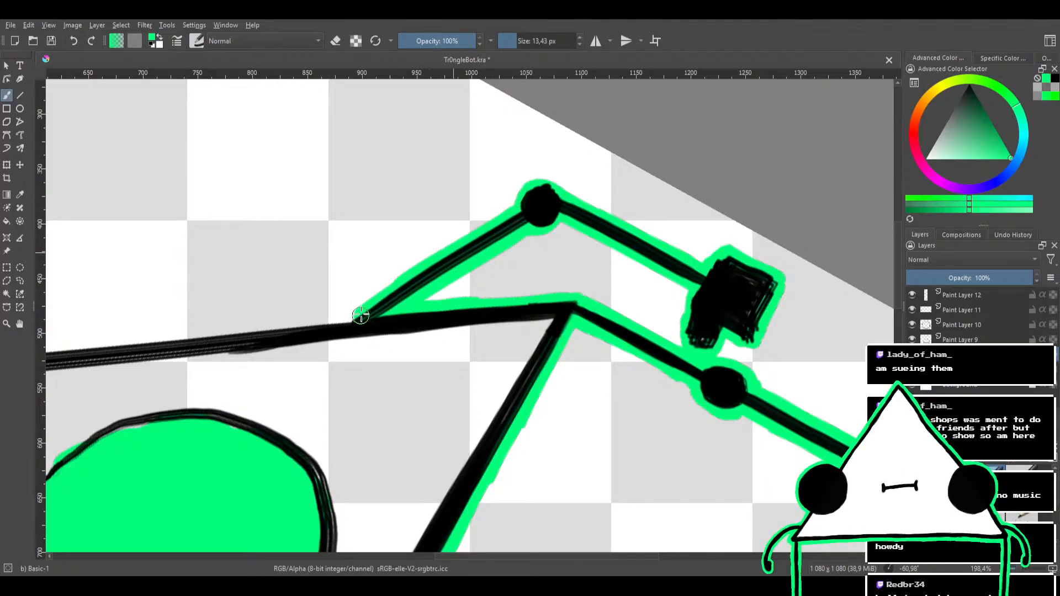
Outline the triangle's upper right edge in green from where the right arm attaches up to the apex
mouse_move(418, 254)
left_mouse_down()
mouse_move(442, 243)
mouse_move(508, 260)
mouse_move(468, 300)
mouse_move(541, 333)
left_mouse_up()
left_click_drag(543, 264, 451, 348)
left_click_drag(497, 301, 487, 329)
left_click_drag(541, 276, 495, 241)
left_click_drag(482, 305, 497, 285)
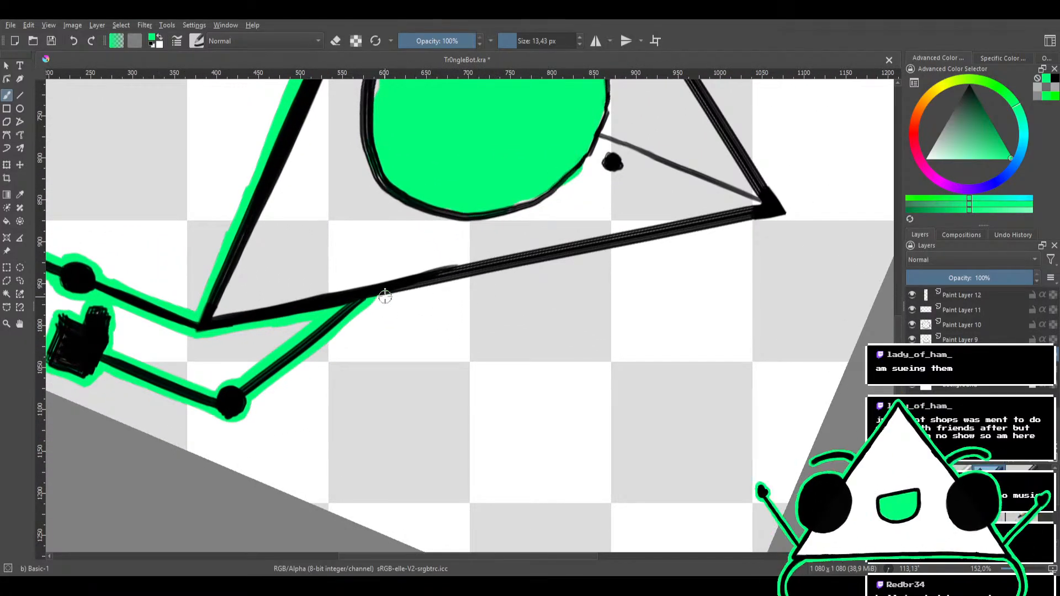
left_click_drag(584, 257, 360, 298)
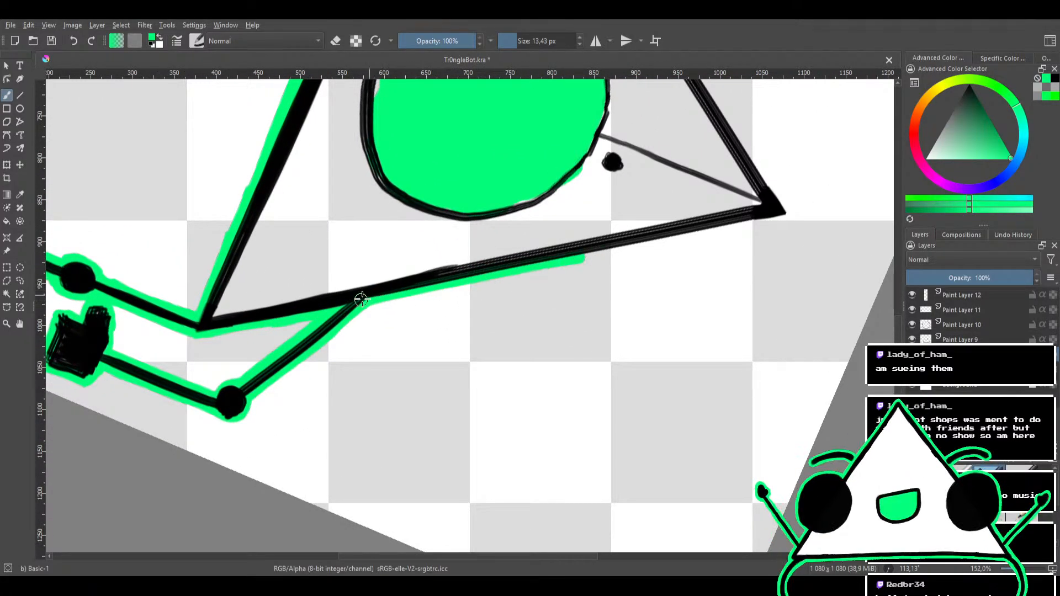
left_click_drag(543, 267, 706, 232)
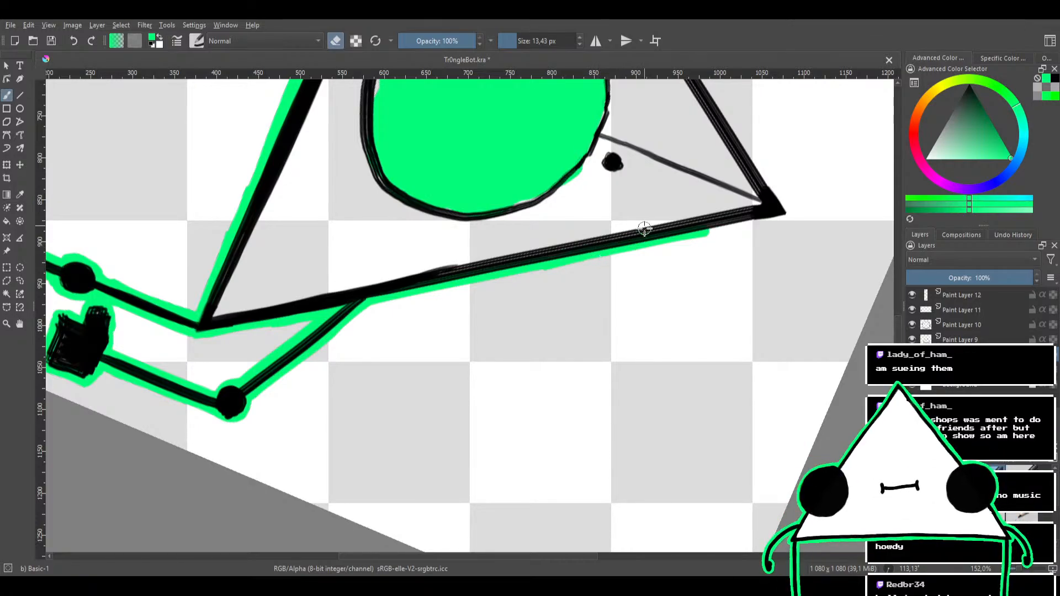
scroll(644, 228, "up", 4)
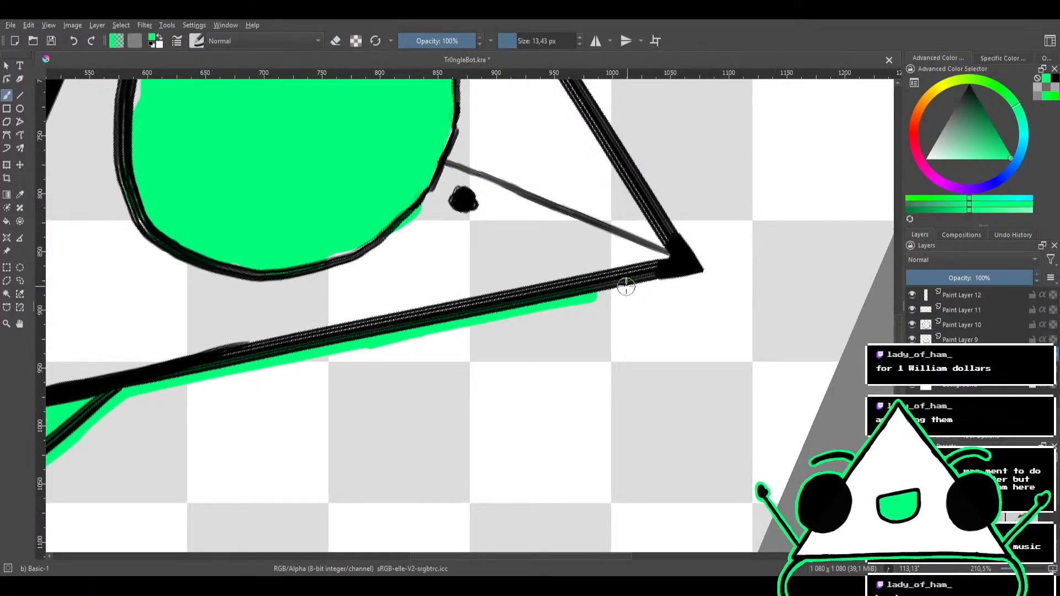
left_click_drag(577, 298, 700, 264)
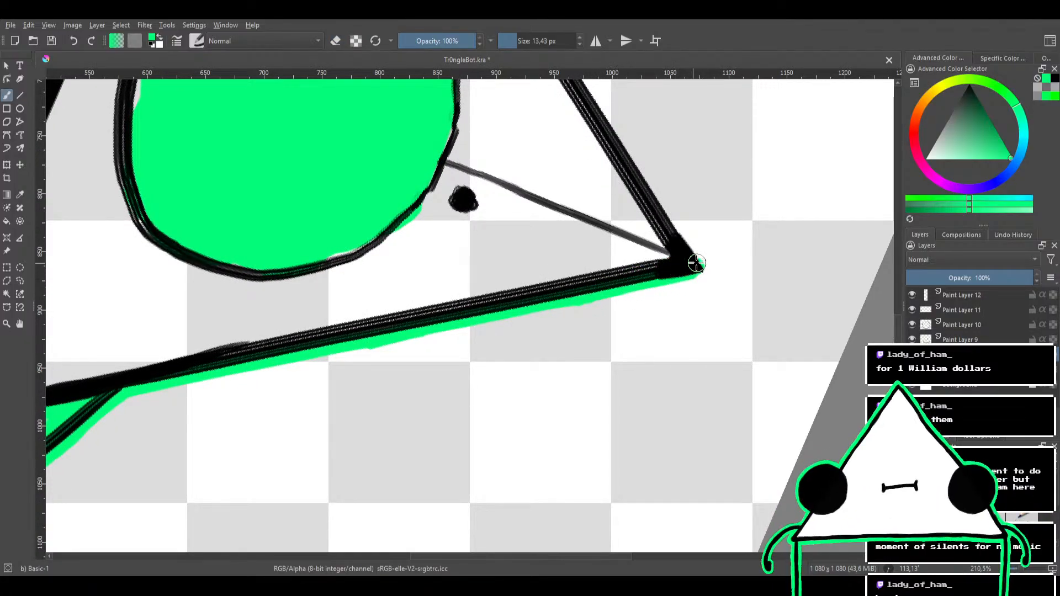
Tidy the green outline along the upper right edge and thicken it around the triangle's apex
left_click_drag(642, 267, 630, 260)
key("e")
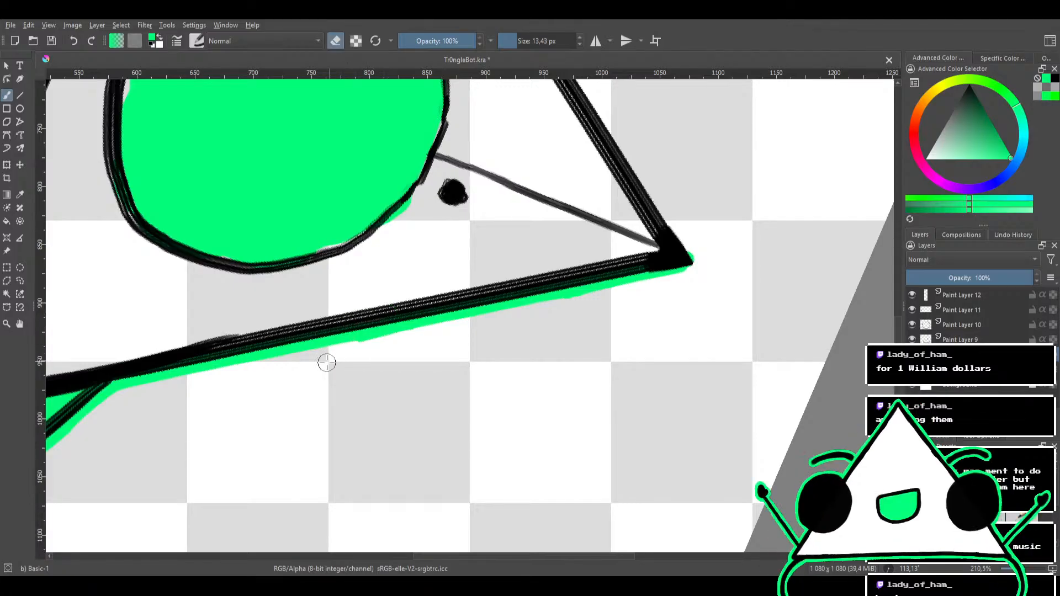
left_click_drag(561, 284, 546, 248)
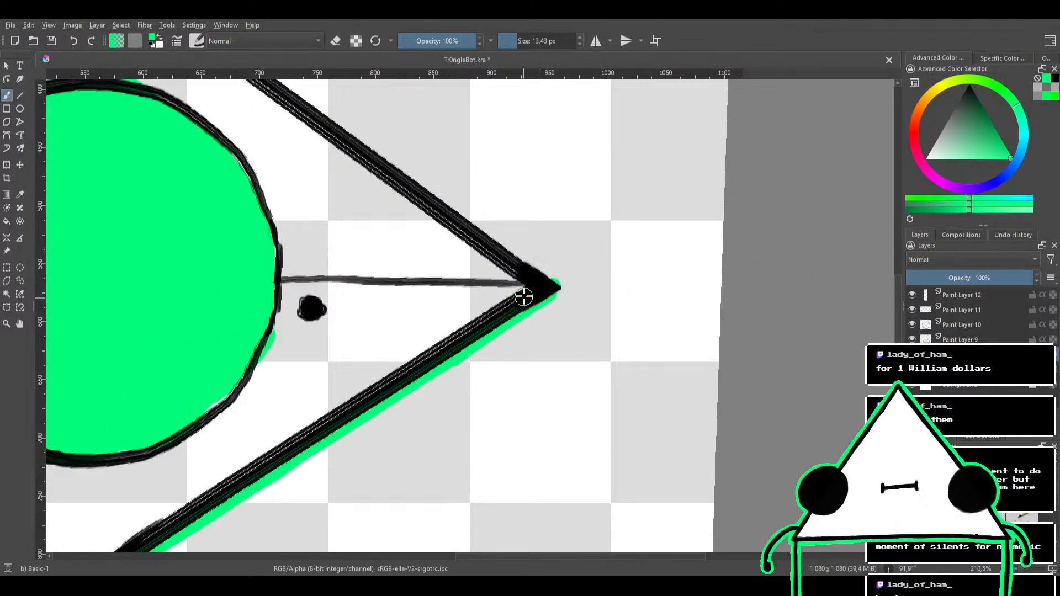
mouse_move(510, 314)
left_mouse_down()
mouse_move(537, 294)
mouse_move(496, 328)
mouse_move(554, 291)
left_mouse_up()
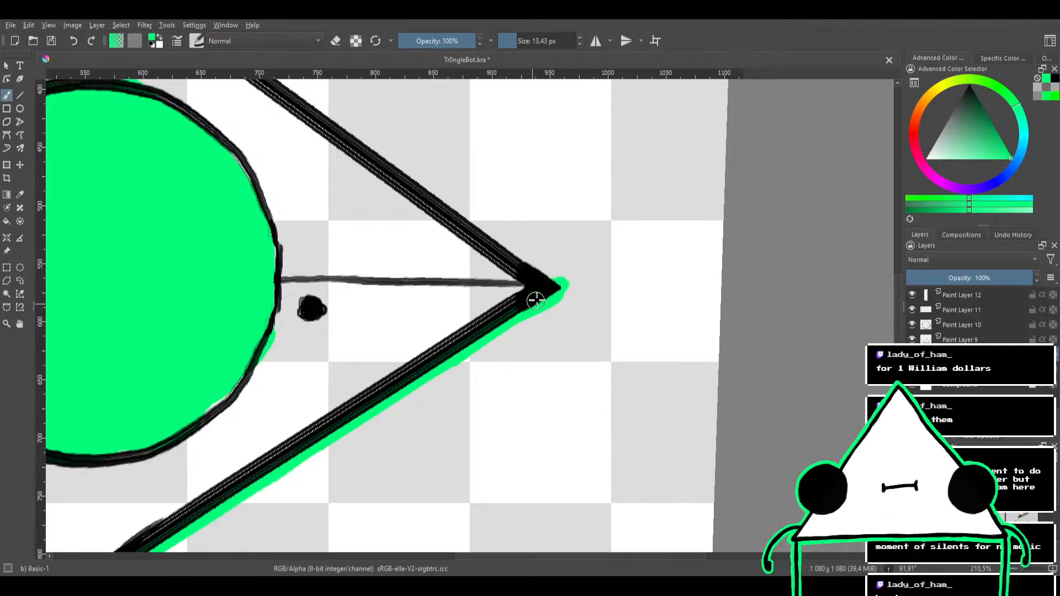
Outline the triangle's upper left edge in green from the apex down to the left arm and tidy the joint
mouse_move(518, 304)
left_mouse_down()
mouse_move(494, 259)
mouse_move(604, 221)
left_mouse_up()
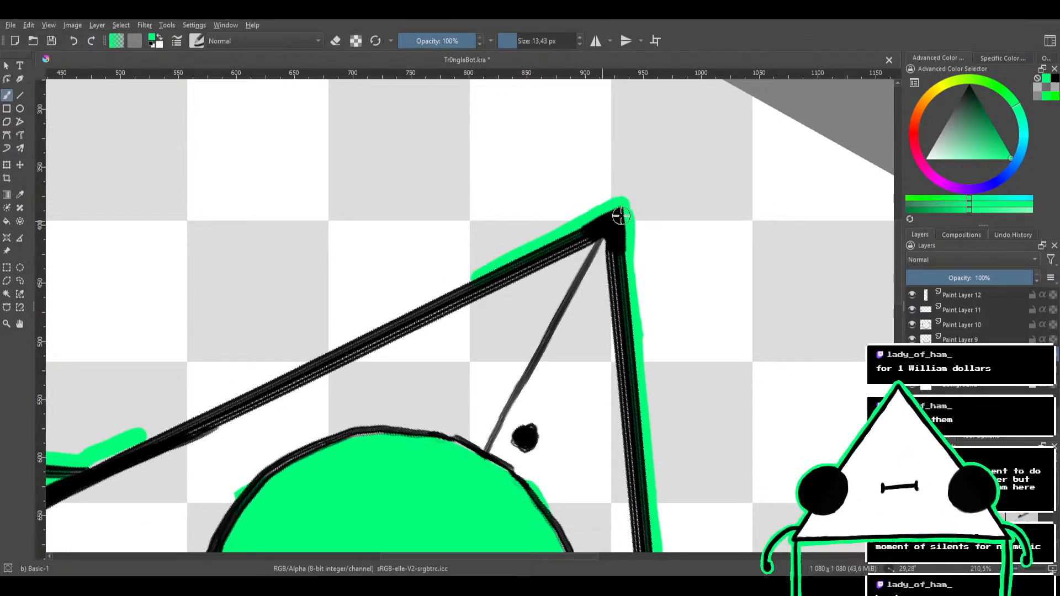
left_click_drag(539, 255, 629, 201)
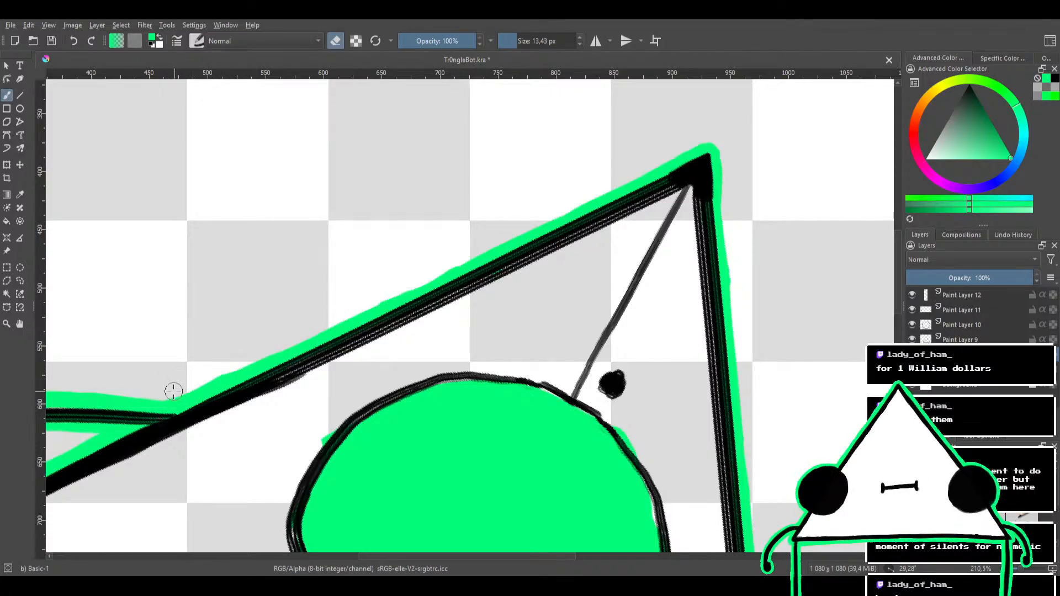
mouse_move(224, 336)
left_mouse_down()
mouse_move(416, 234)
mouse_move(379, 258)
mouse_move(375, 238)
mouse_move(315, 324)
left_mouse_up()
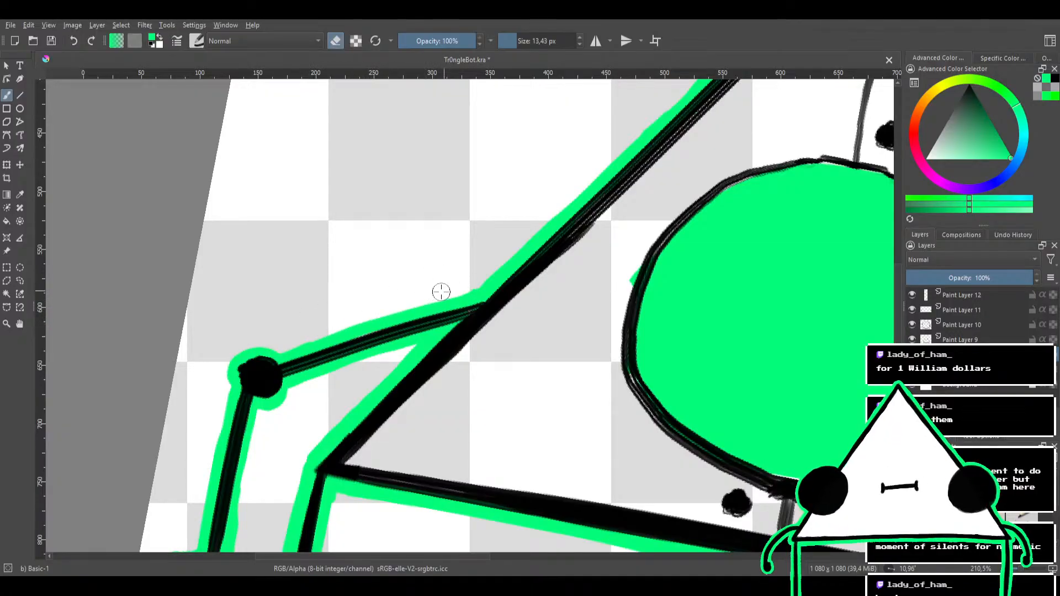
Pick grey as the brush colour and set the Background layer's opacity to 100%
scroll(448, 251, "down", 4)
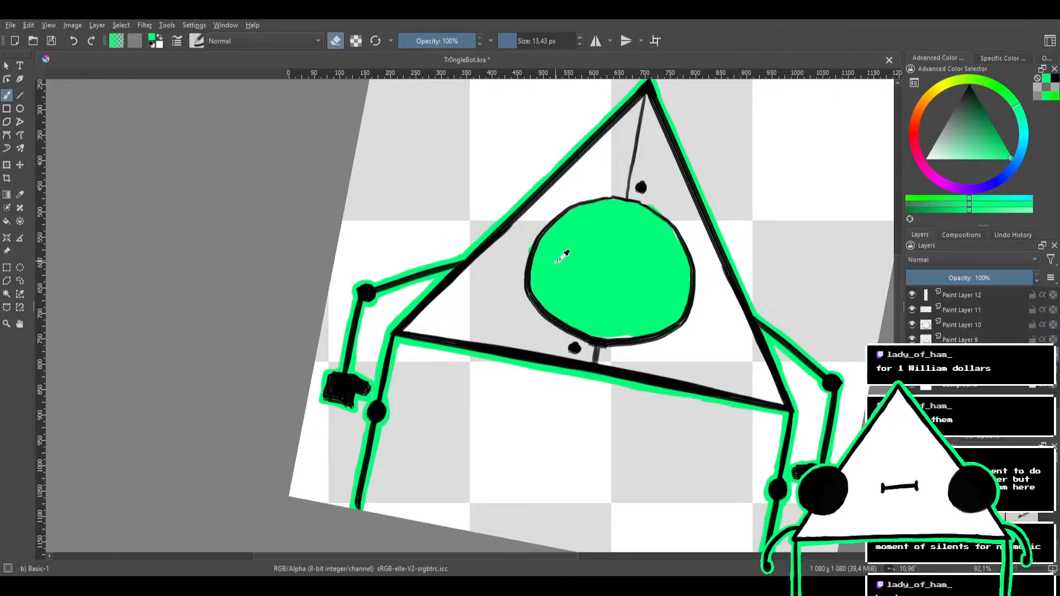
scroll(559, 262, "down", 3)
scroll(549, 287, "up", 3)
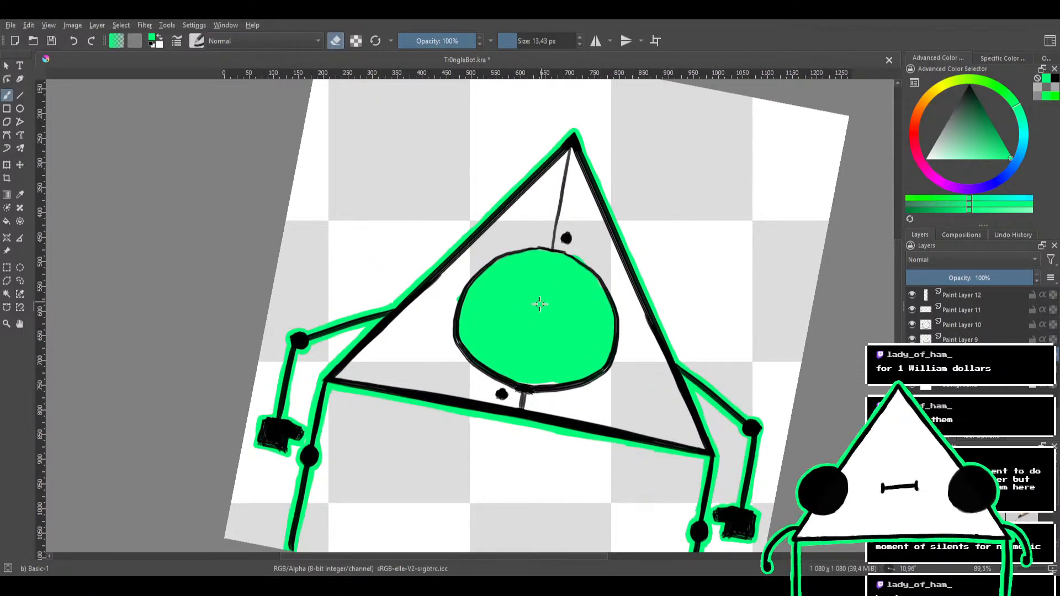
left_click_drag(539, 304, 514, 306)
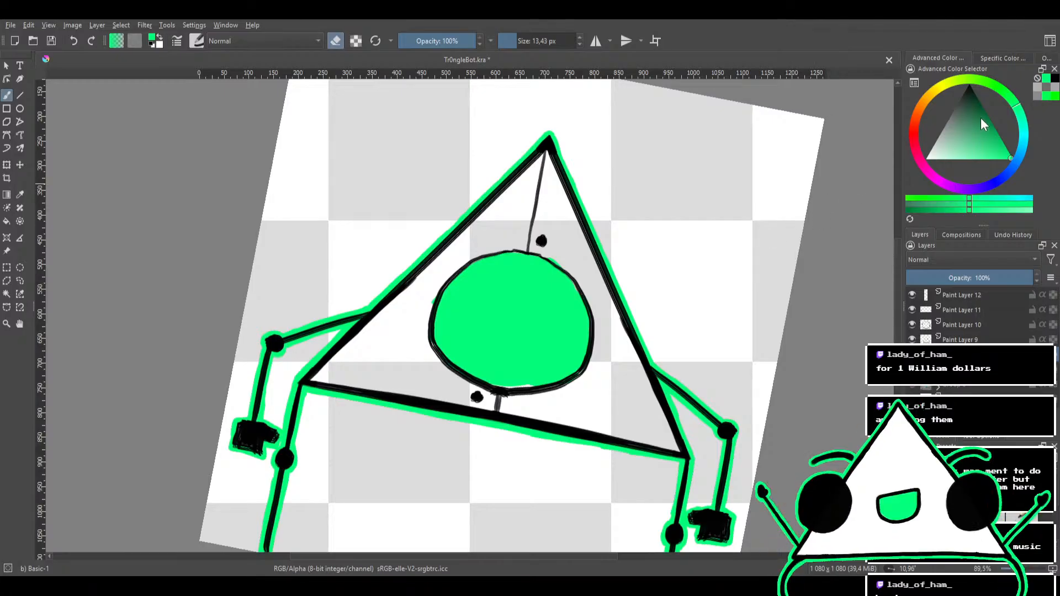
left_click(1035, 88)
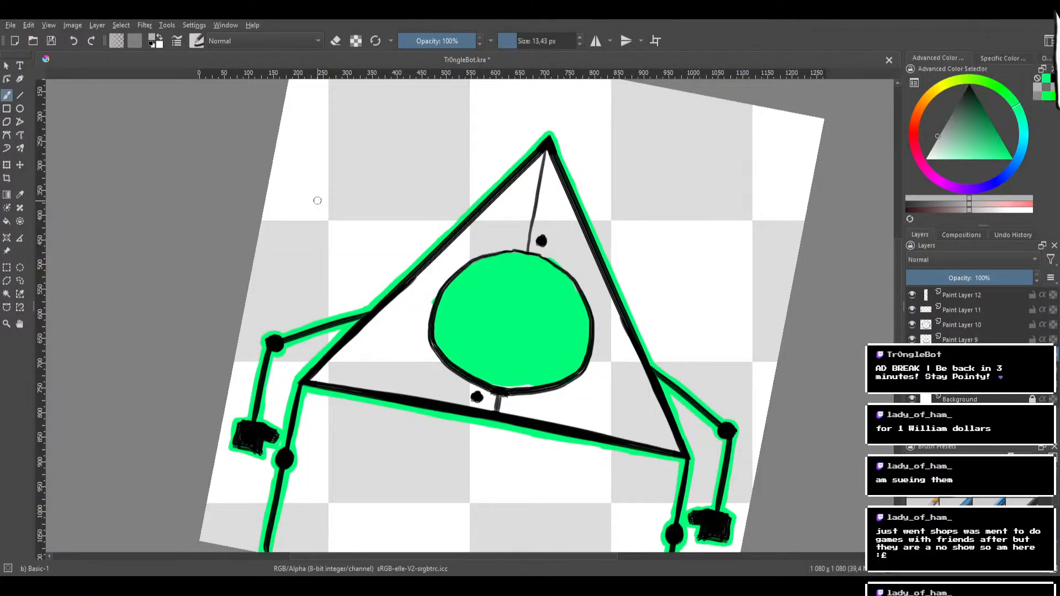
scroll(318, 201, "down", 3)
left_click_drag(317, 201, 427, 272)
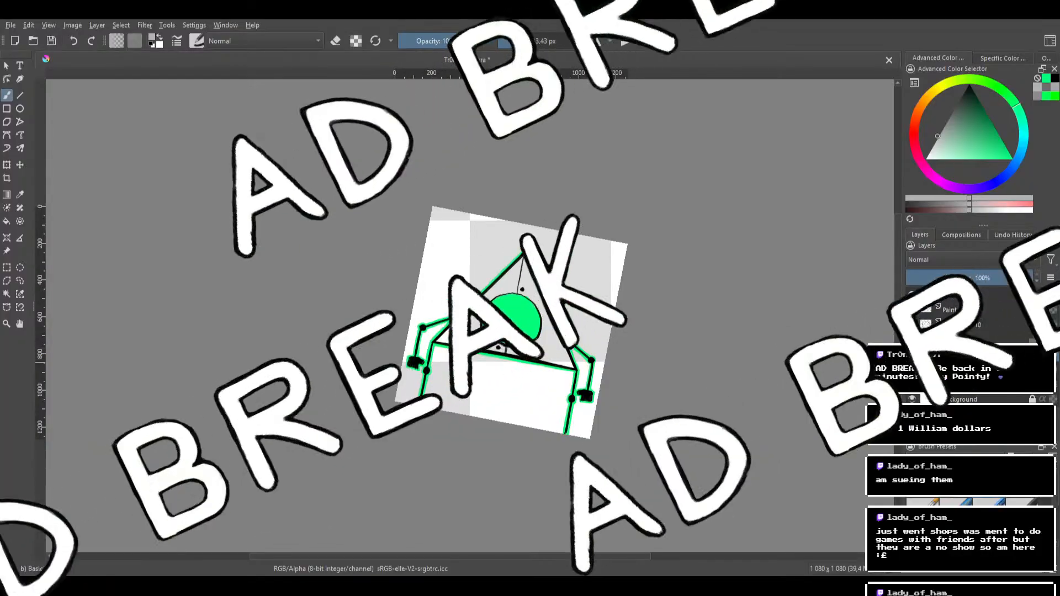
left_click(959, 399)
left_click_drag(935, 280, 1031, 279)
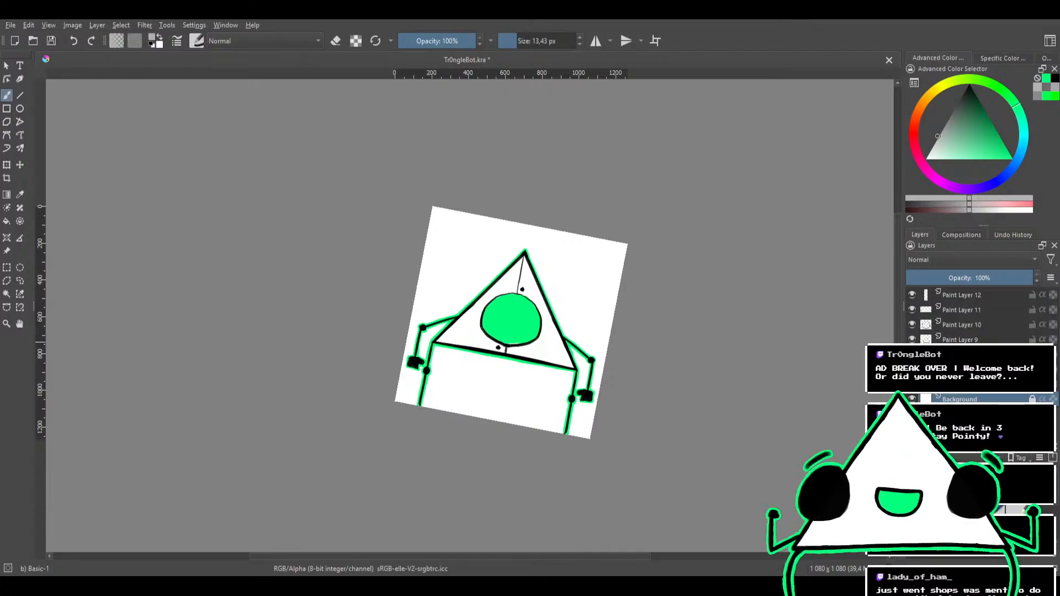
Switch the open Tr0ngle Busting moves_002.kra document to the animation workspace with the timeline
scroll(336, 353, "up", 1)
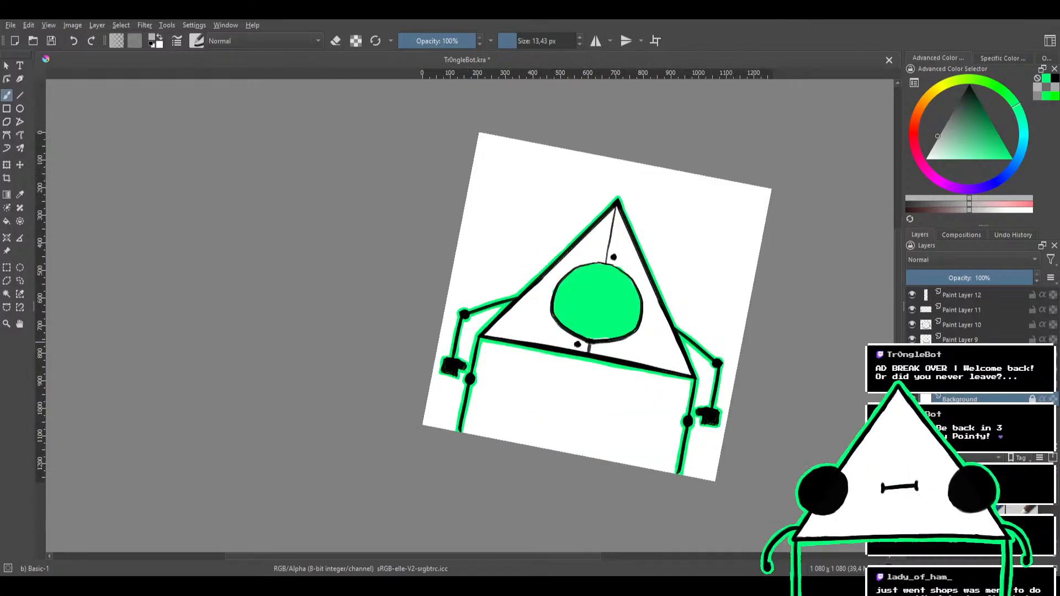
left_click_drag(433, 292, 275, 290)
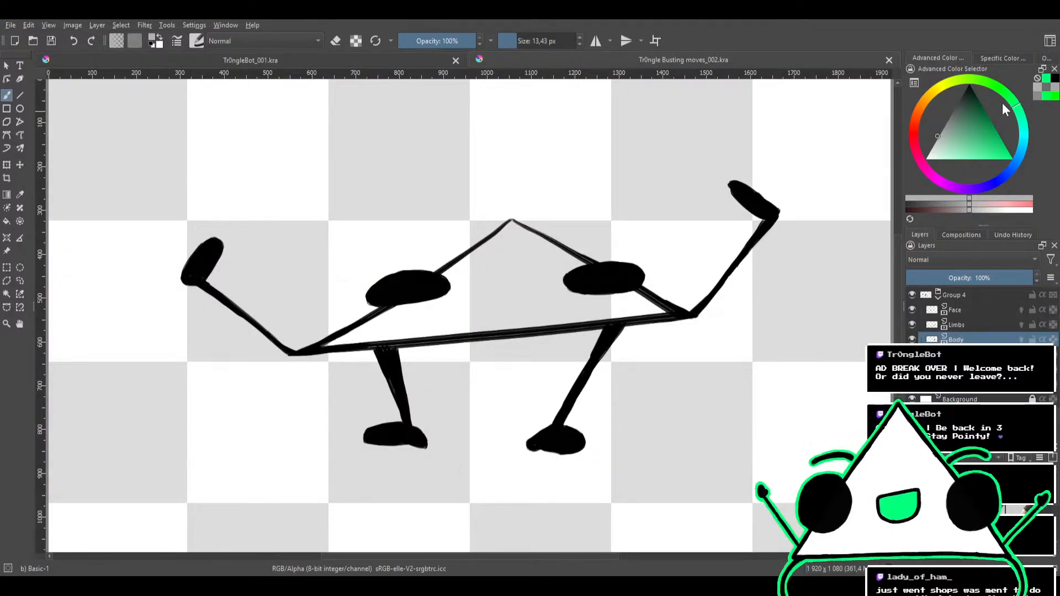
left_click(1050, 41)
left_click(934, 99)
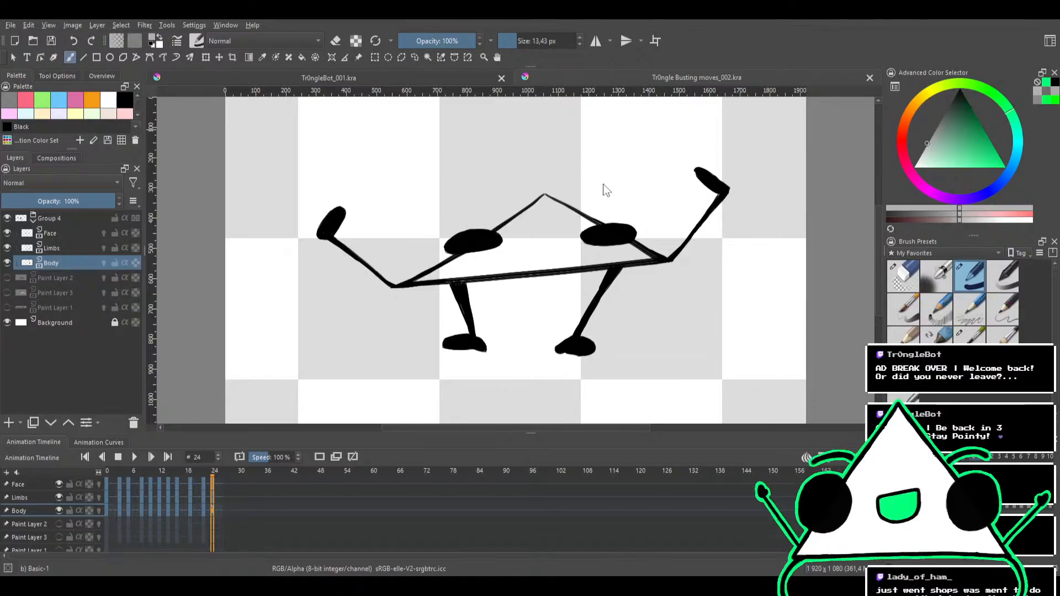
Play back the dance animation and set its Background layer's opacity to 100%
left_click(135, 457)
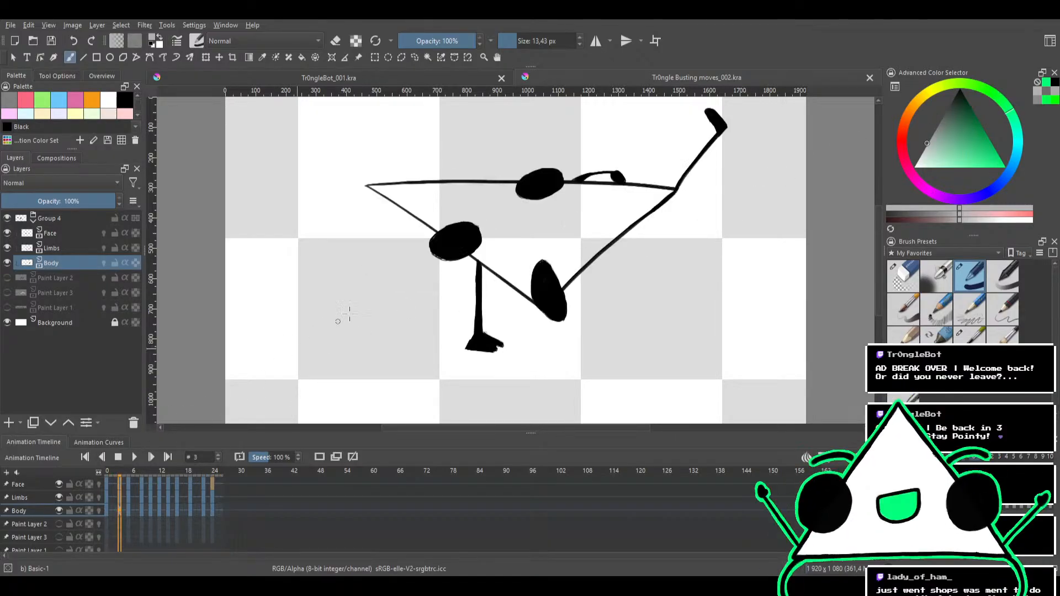
left_click(133, 457)
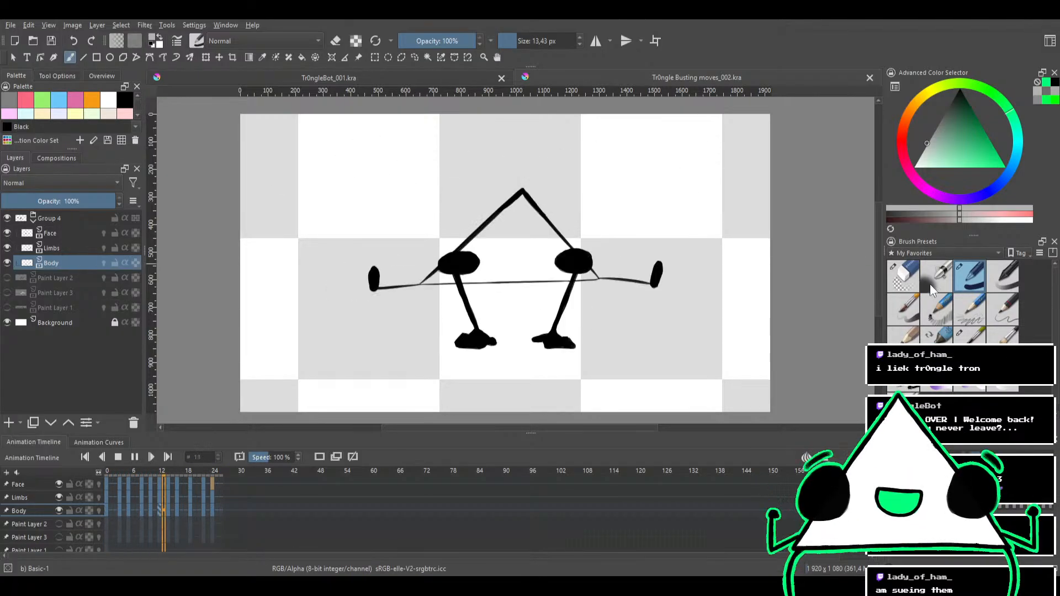
left_click(69, 323)
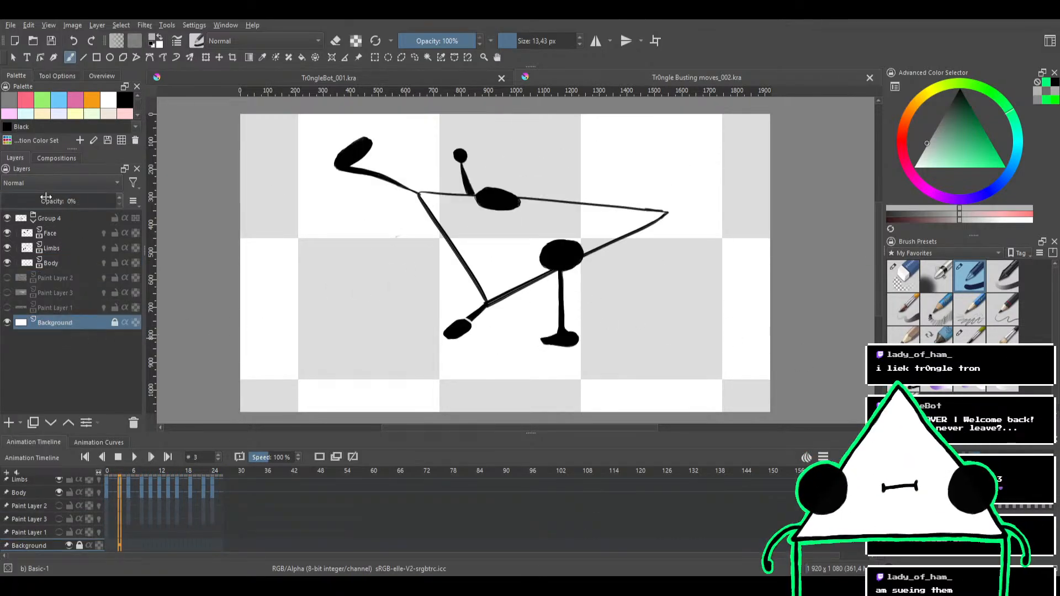
left_click_drag(45, 197, 208, 203)
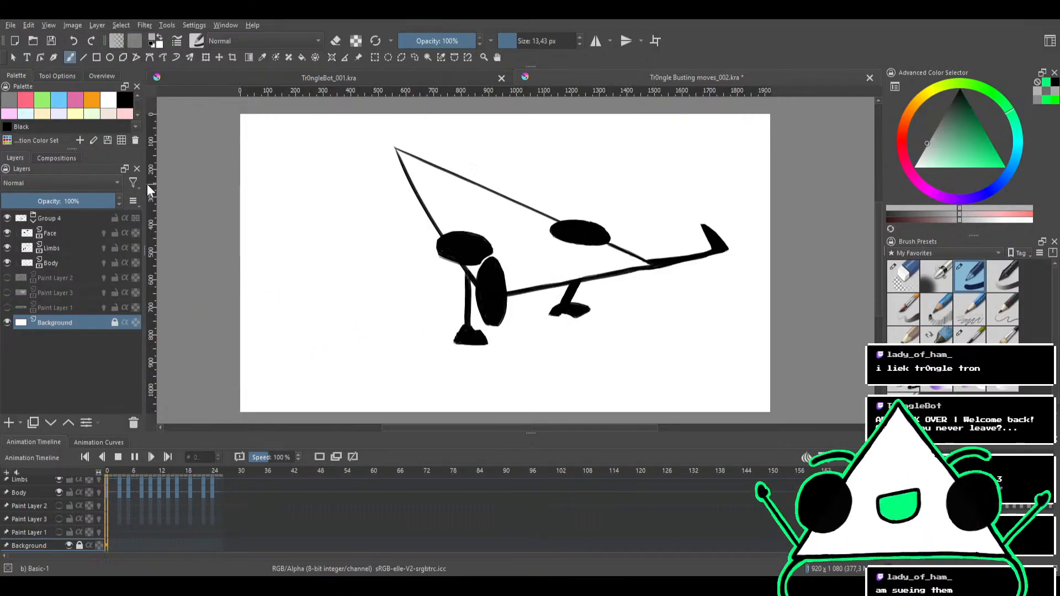
Return to the Tr0ngleBot_001.kra document and reset the canvas rotation so the whole robot is upright in view
left_click(434, 80)
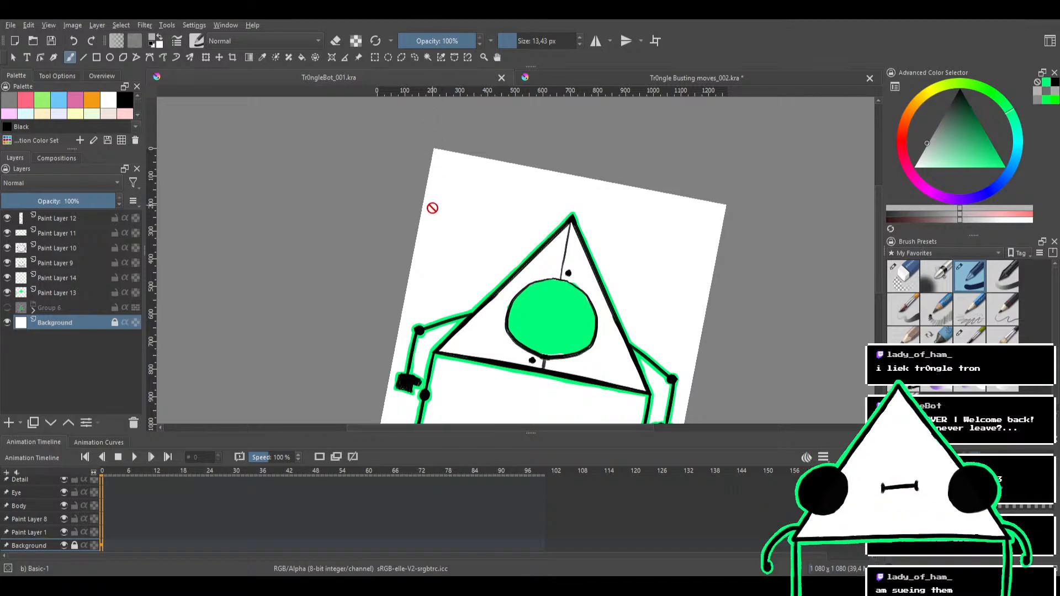
scroll(432, 208, "down", 1)
mouse_move(397, 214)
left_mouse_down()
mouse_move(370, 238)
mouse_move(377, 257)
mouse_move(301, 261)
left_mouse_up()
scroll(368, 256, "up", 1)
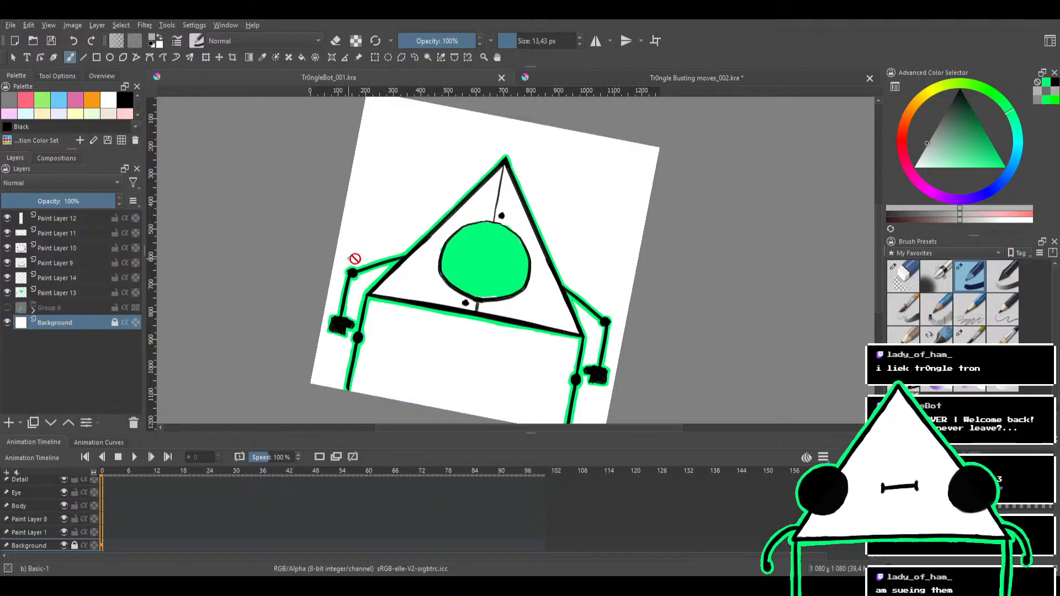
key("5")
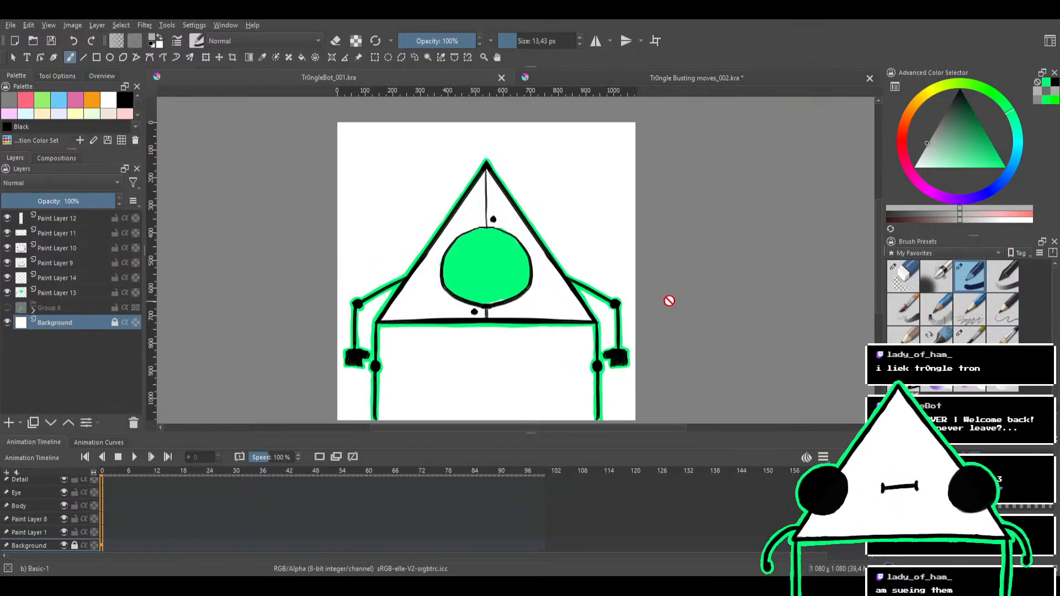
left_click_drag(669, 300, 691, 285)
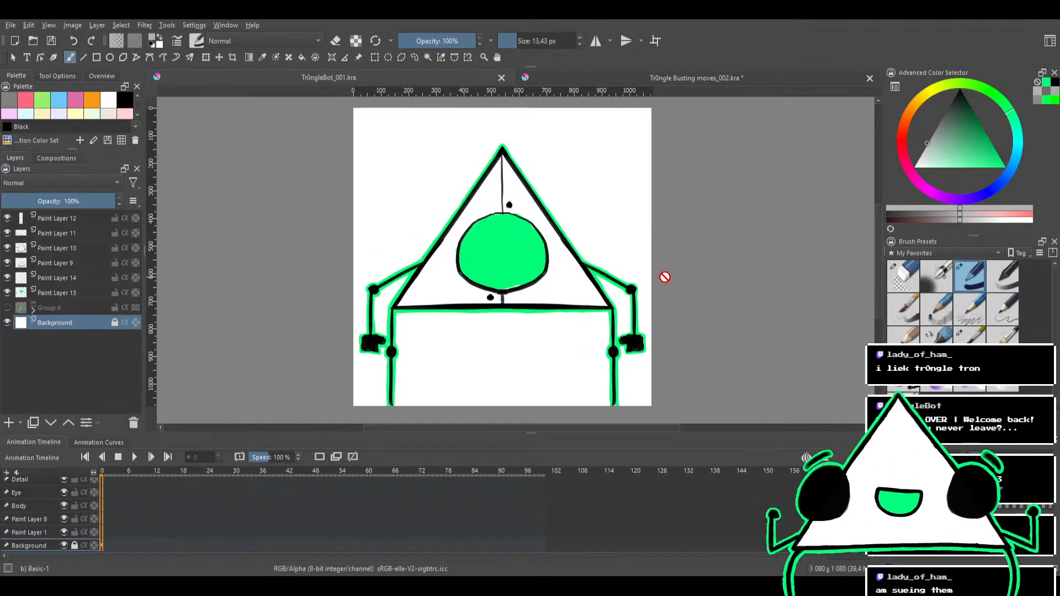